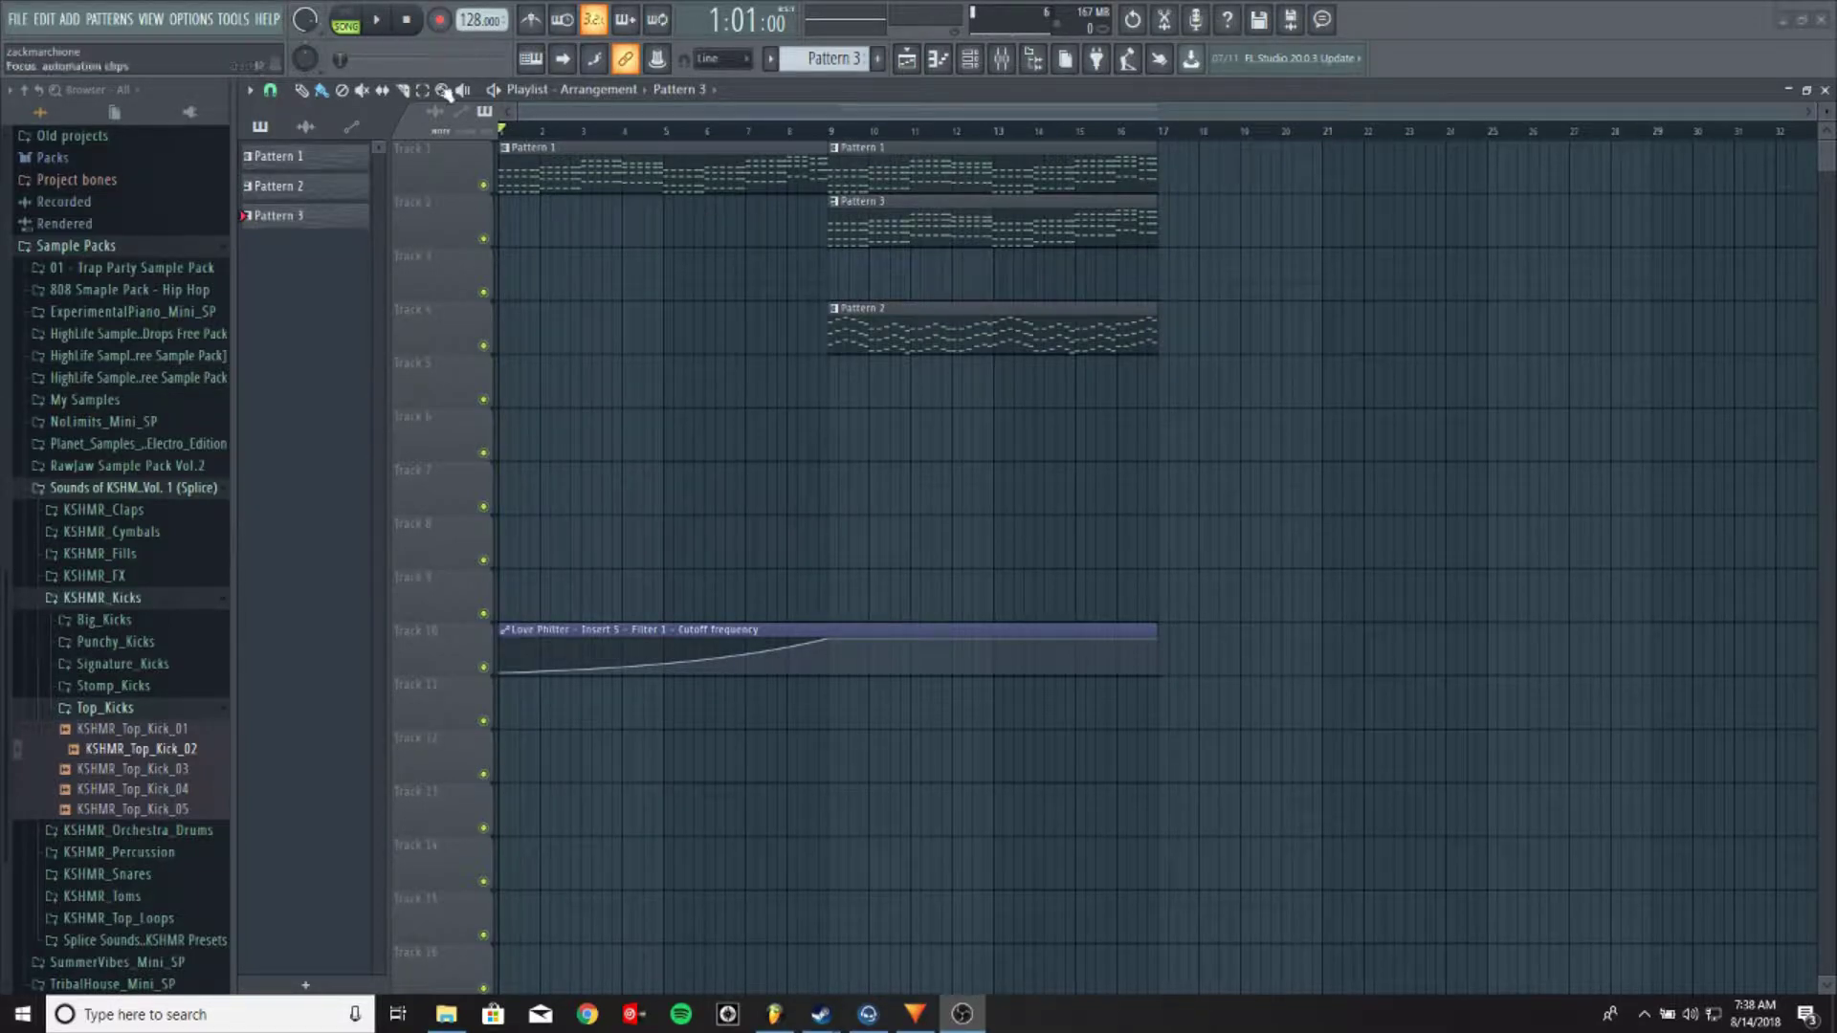
# Play the playlist arrangement from the start and stop playback after listening
pyautogui.click(378, 23)
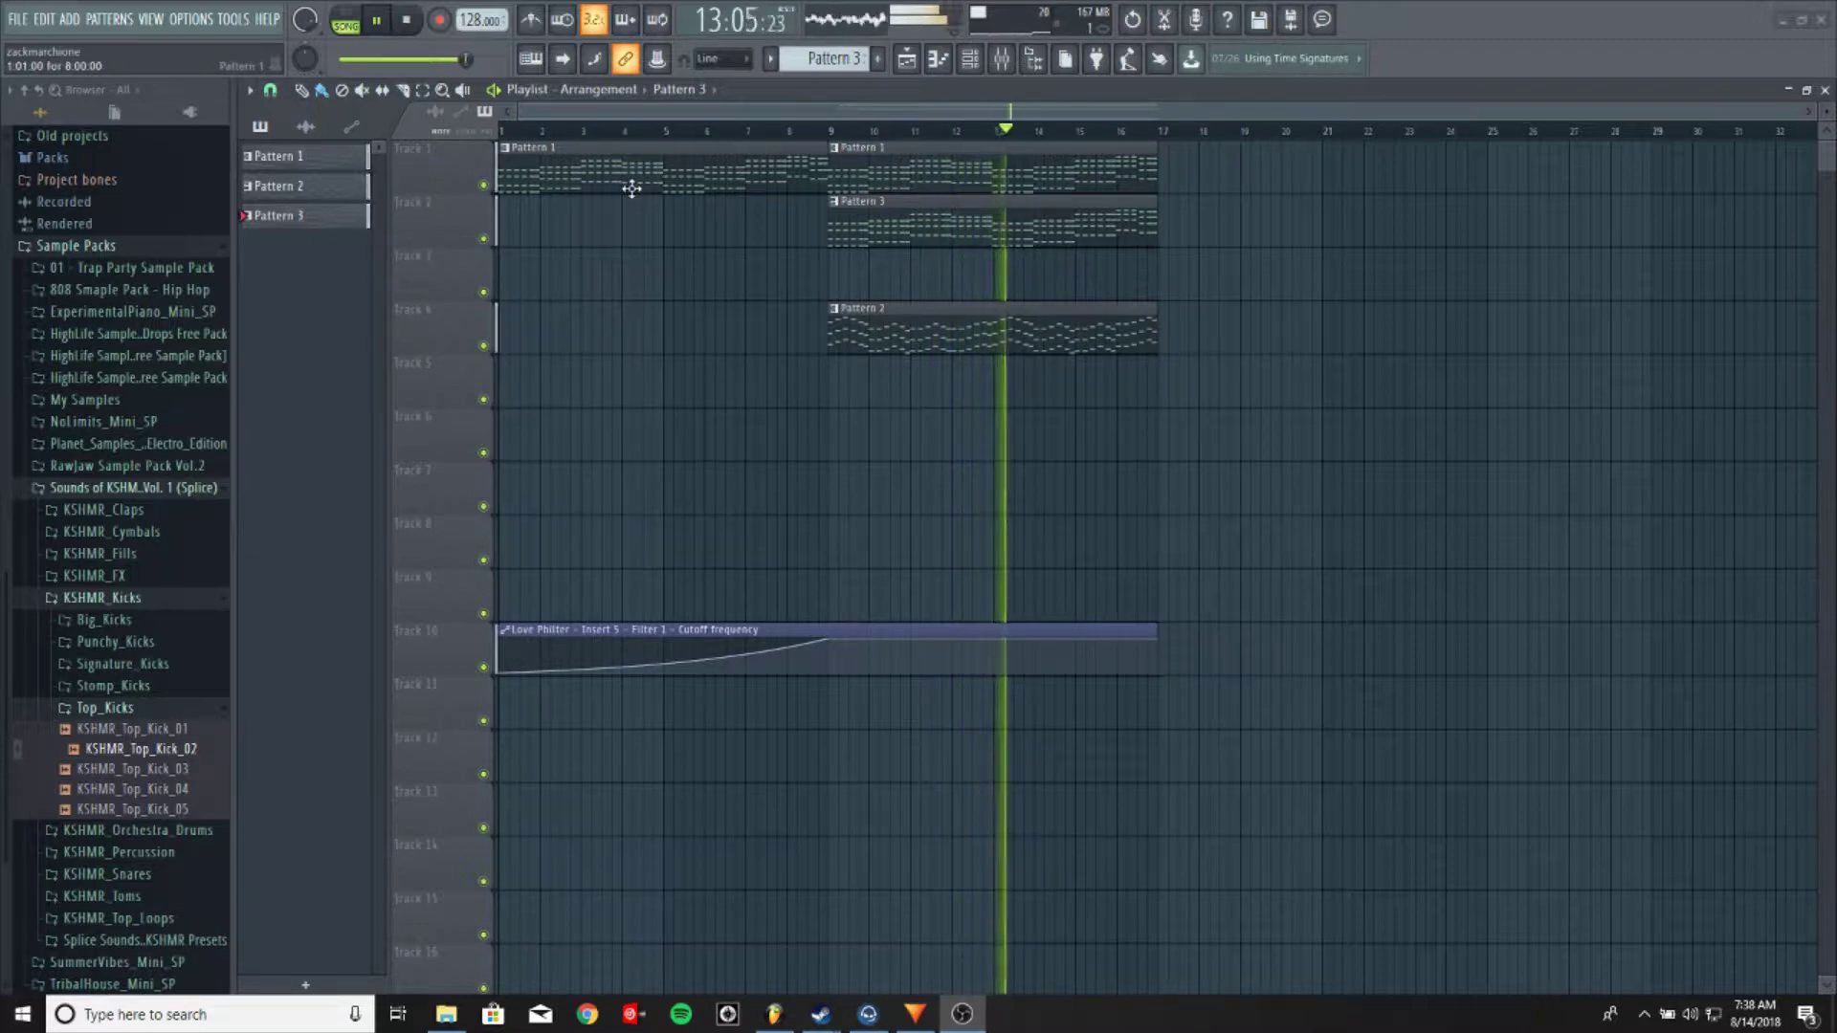
pyautogui.click(411, 23)
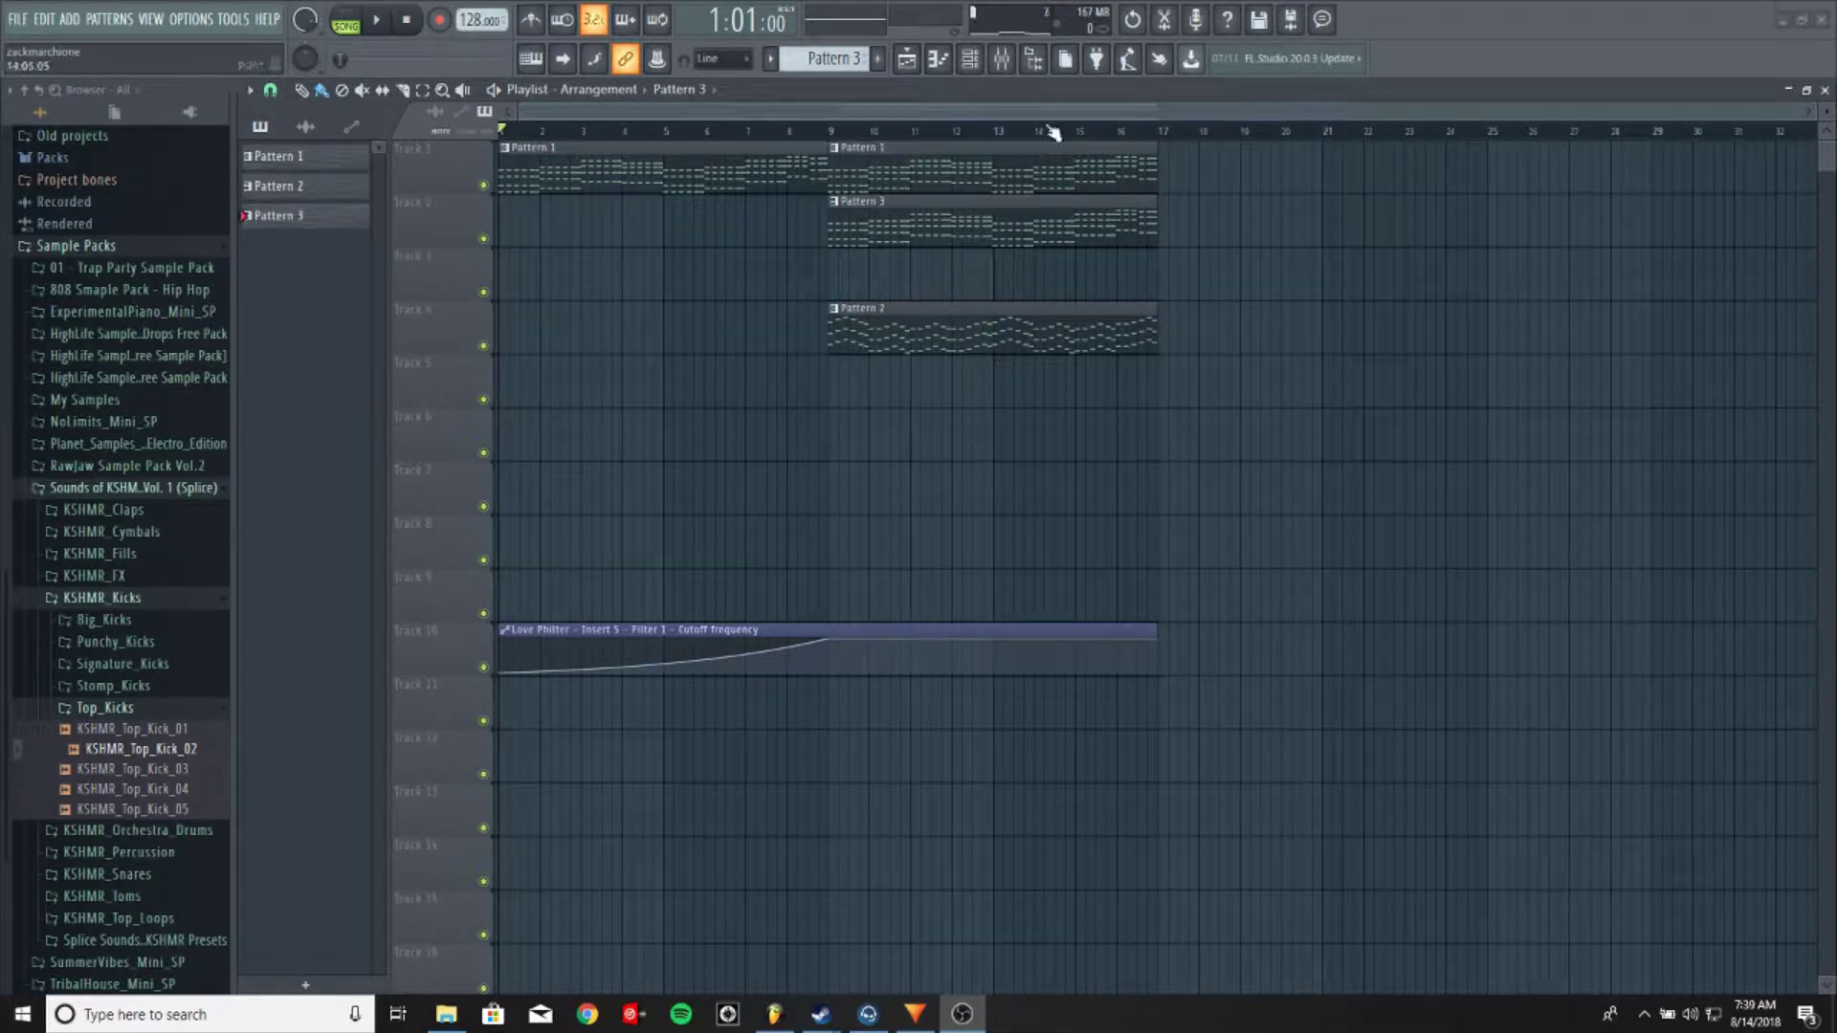
# Open the channel rack and switch the active pattern to Pattern 1
pyautogui.click(980, 69)
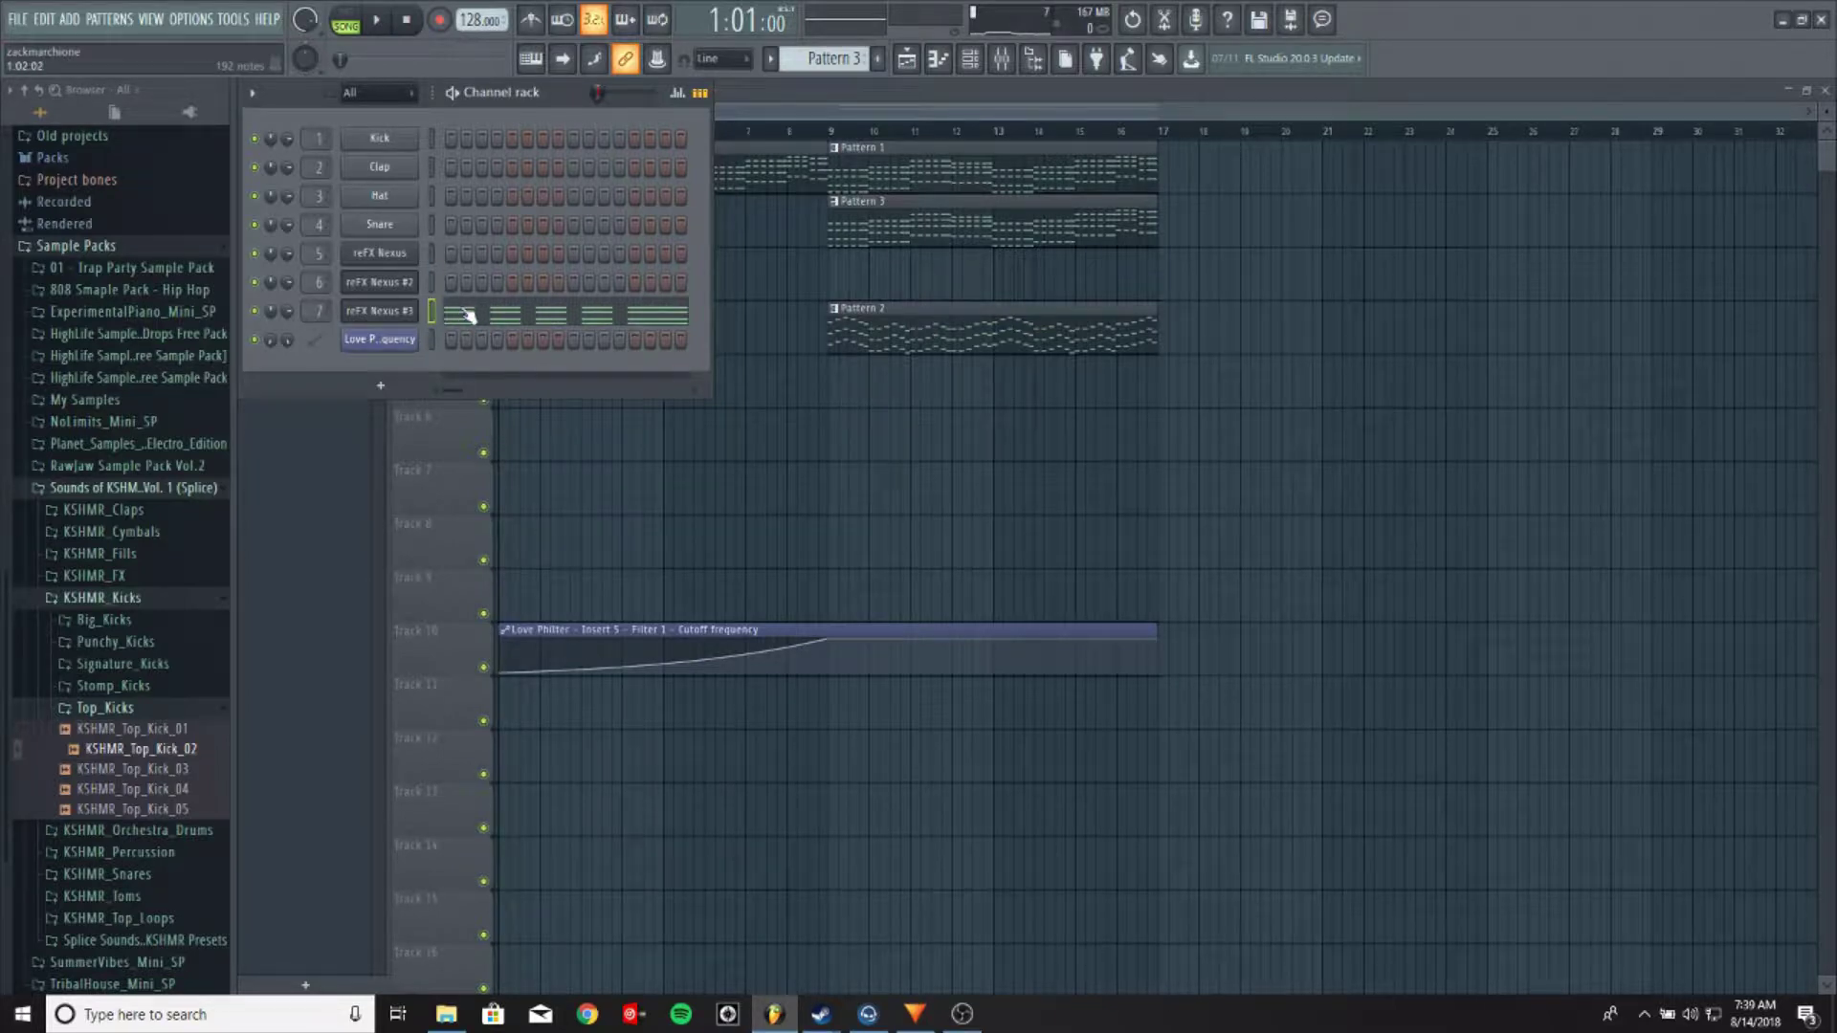
pyautogui.click(804, 59)
pyautogui.click(799, 78)
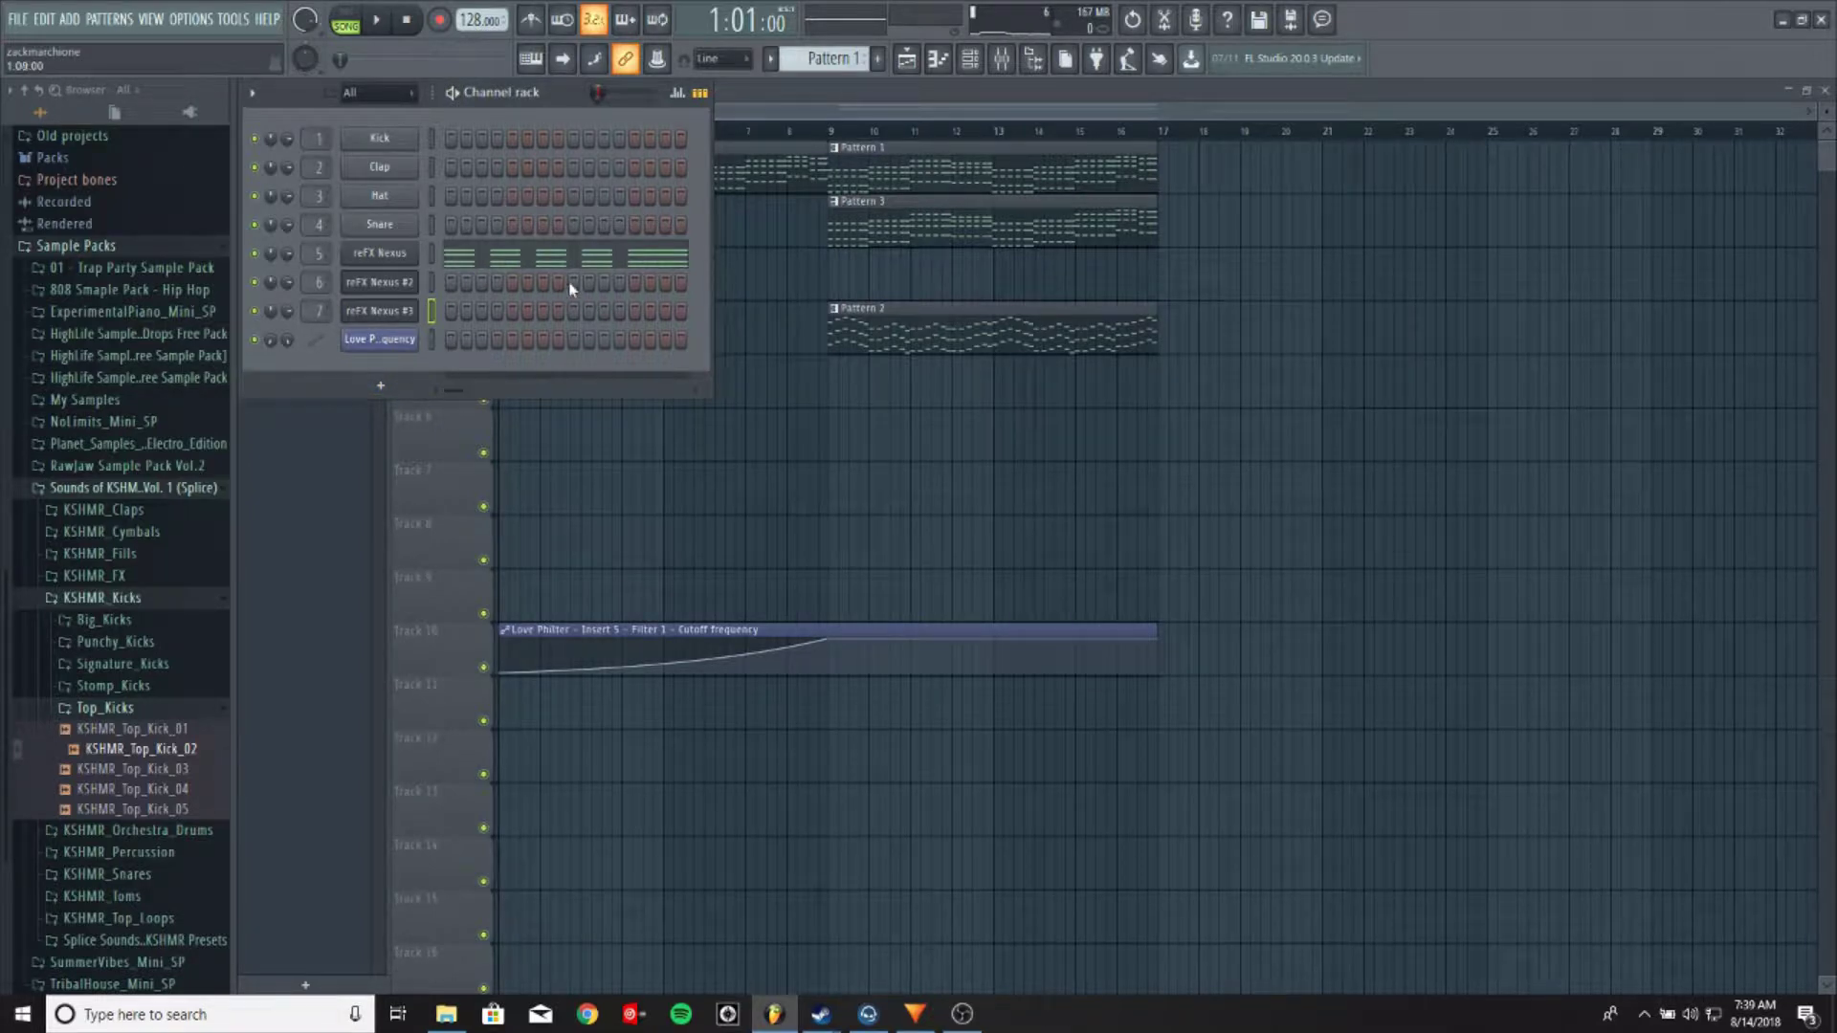
# Add another reFX Nexus instrument channel, reposition its plugin window over the playlist and minimize it
pyautogui.click(393, 395)
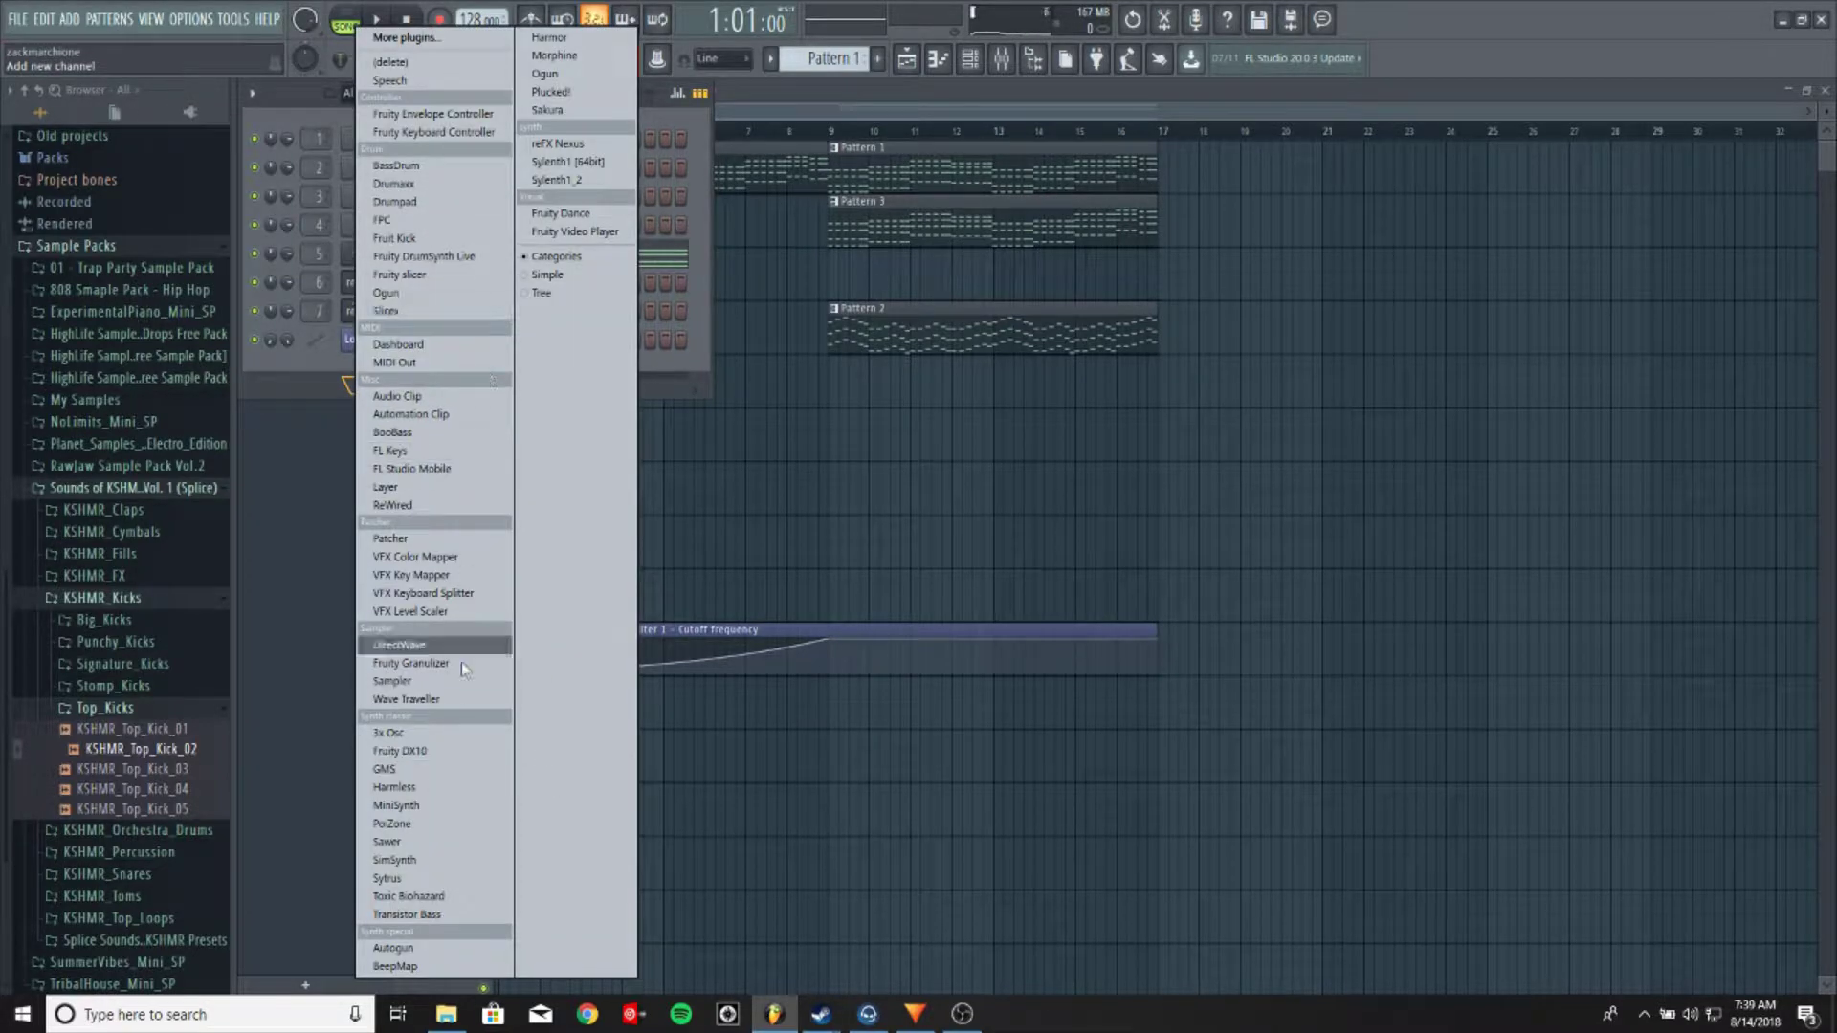
pyautogui.click(567, 145)
pyautogui.moveTo(708, 247); pyautogui.dragTo(1029, 308)
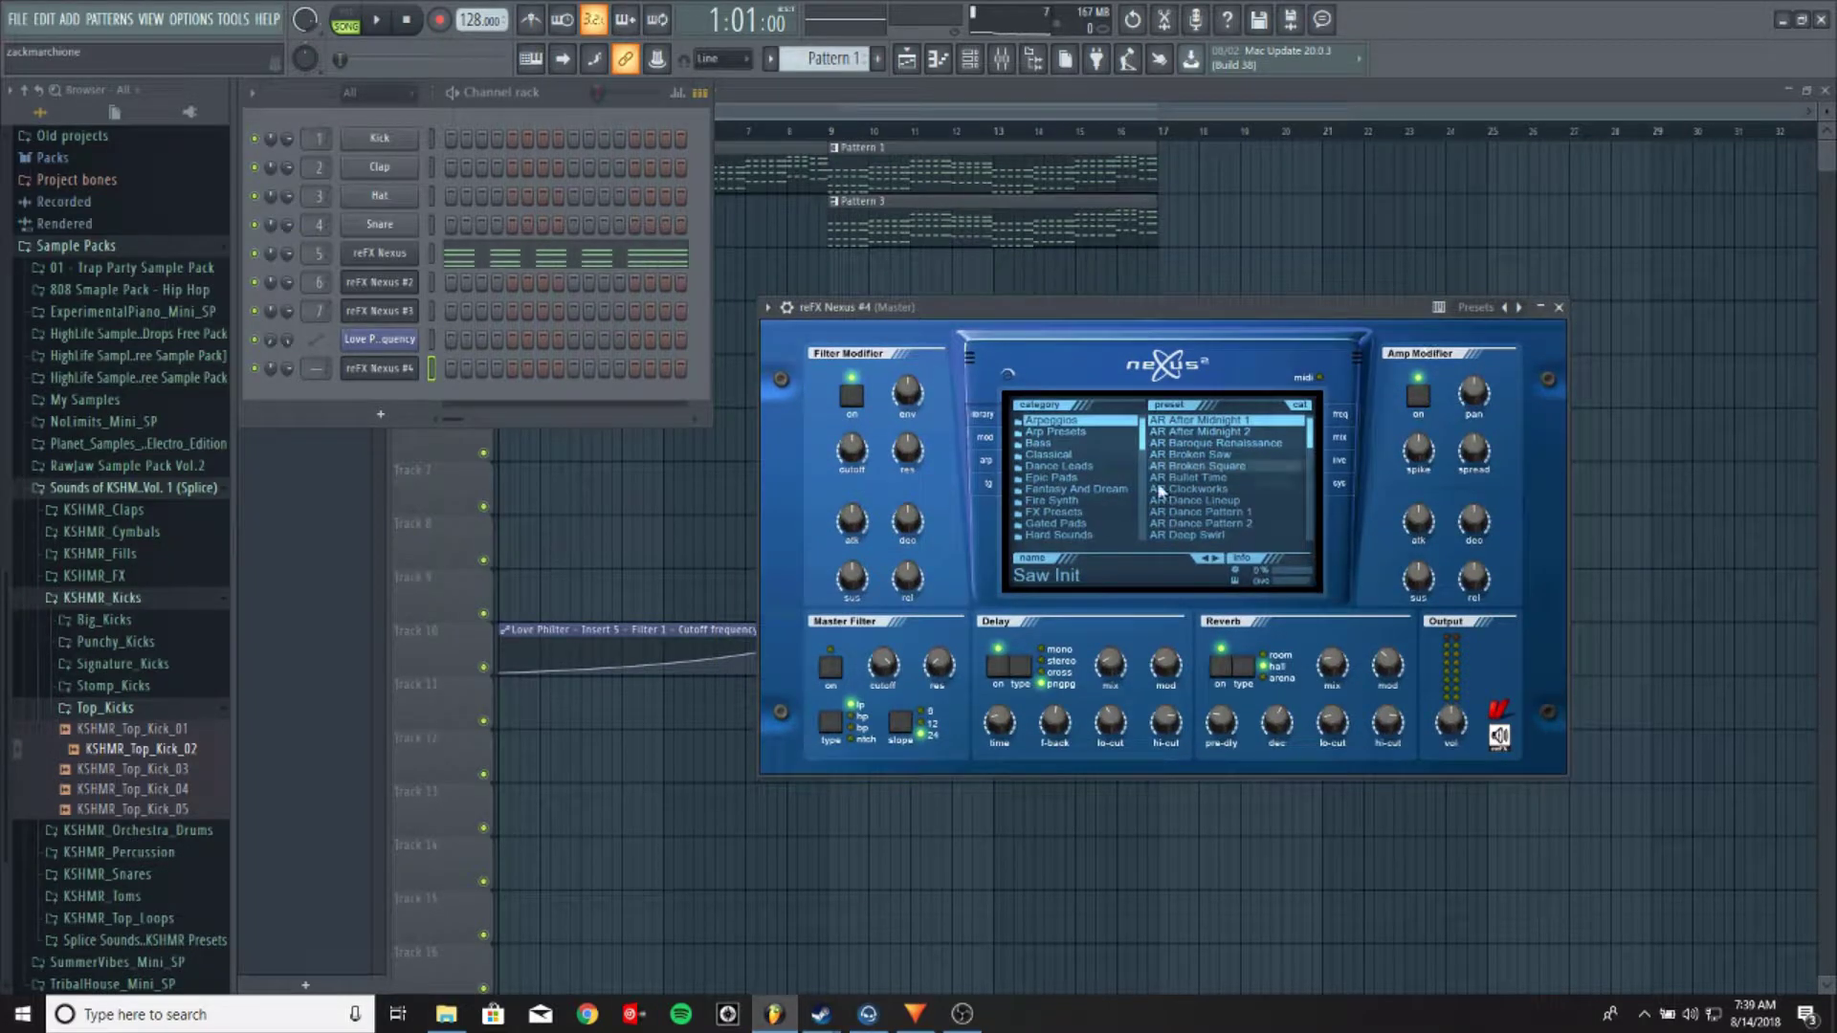
pyautogui.moveTo(1144, 439)
pyautogui.mouseDown()
pyautogui.moveTo(1145, 502)
pyautogui.moveTo(1158, 434)
pyautogui.mouseUp()
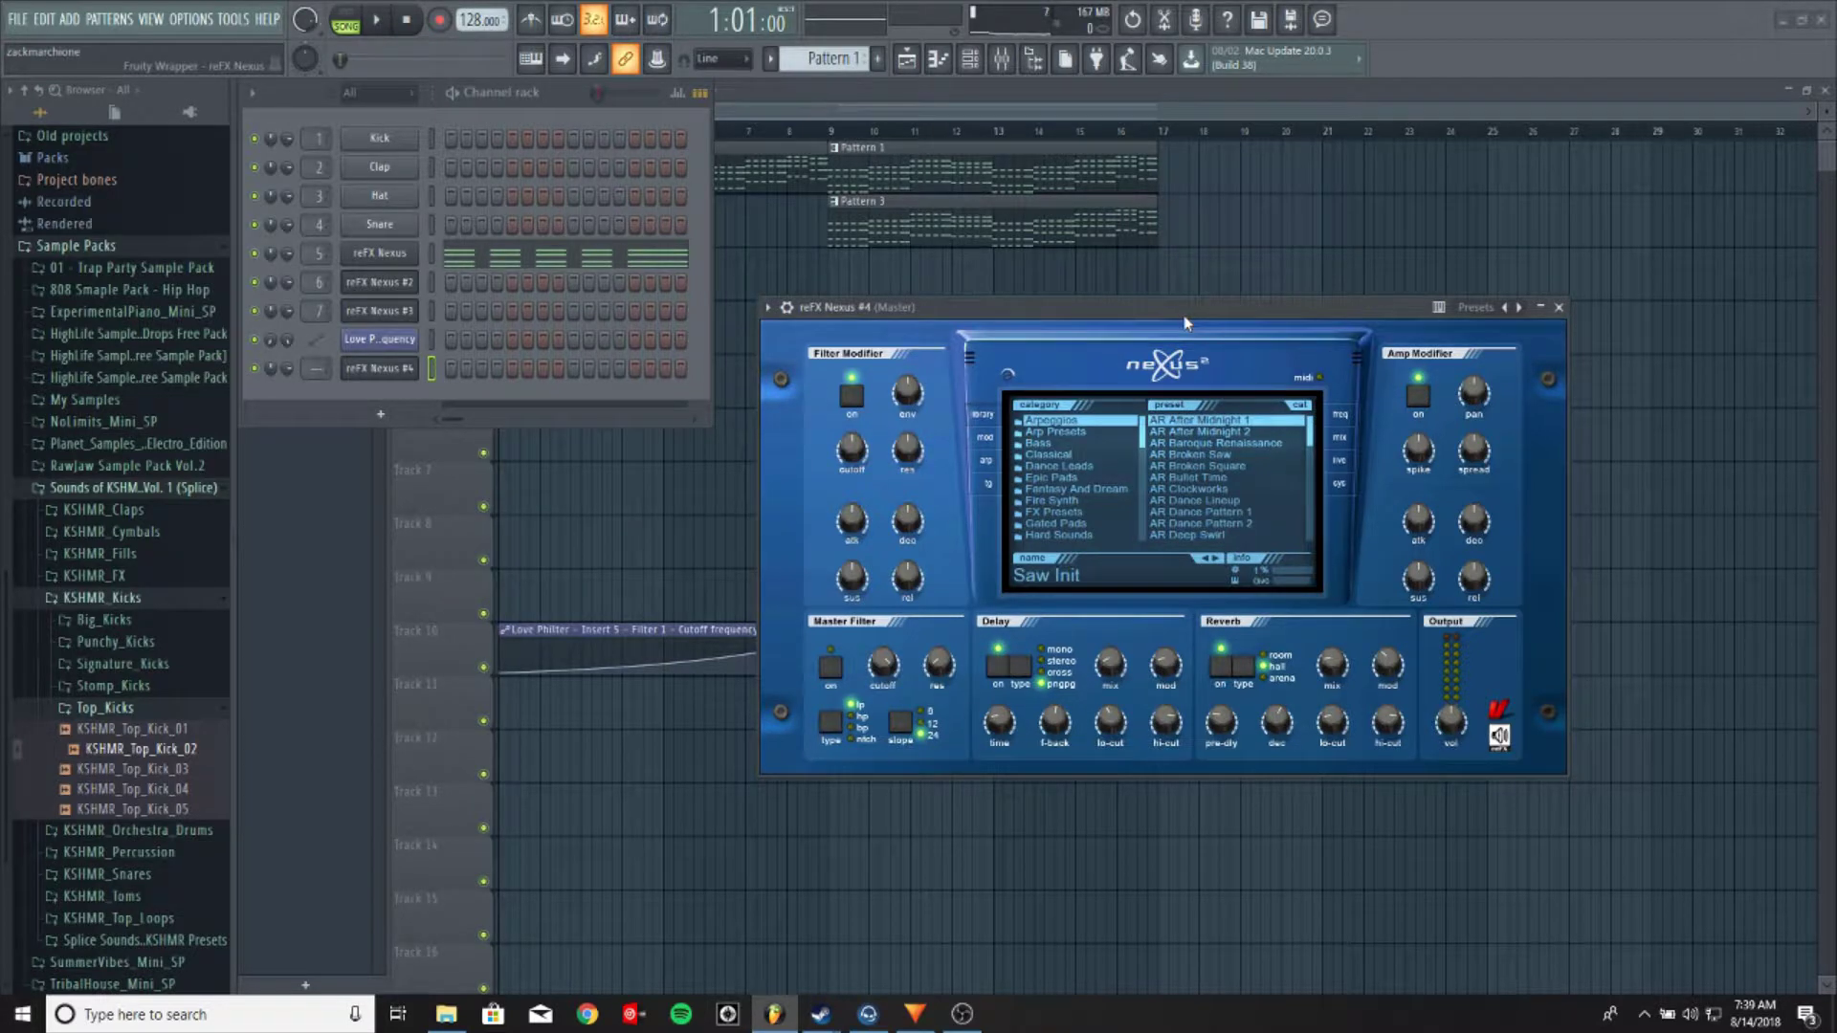
pyautogui.moveTo(1184, 323); pyautogui.dragTo(1257, 387)
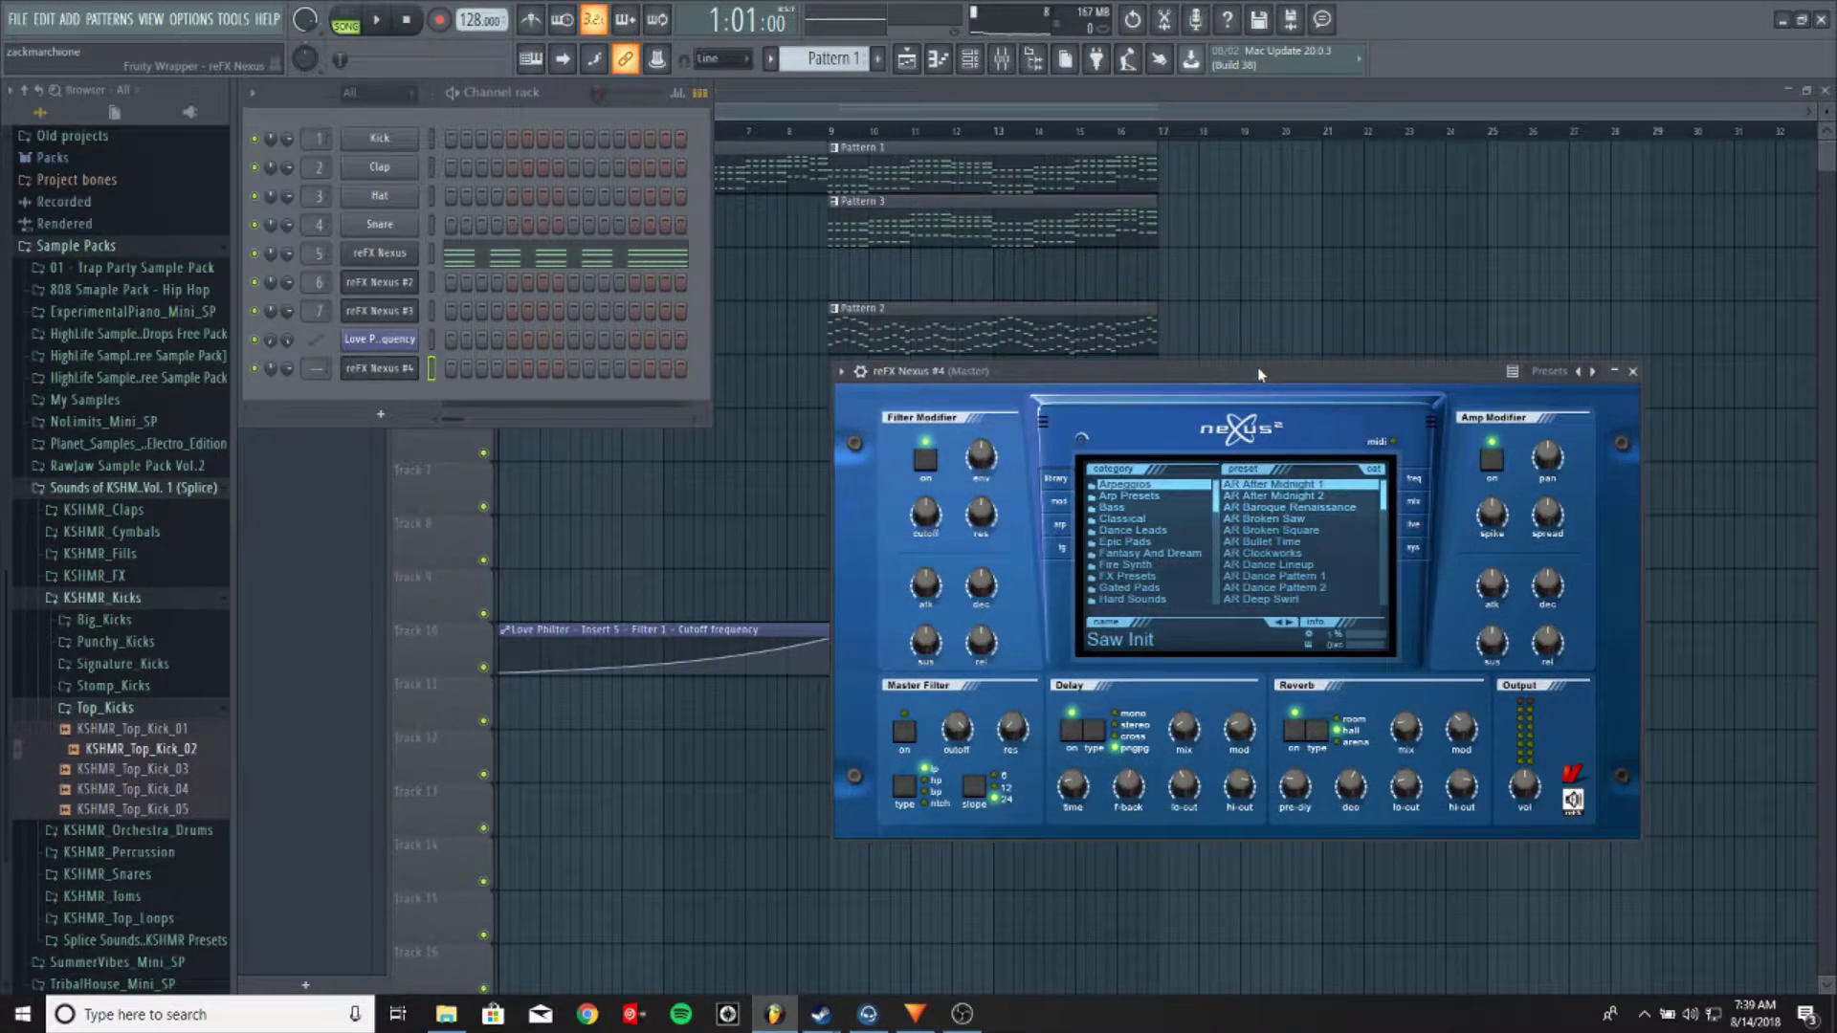
pyautogui.moveTo(1257, 379); pyautogui.dragTo(1245, 379)
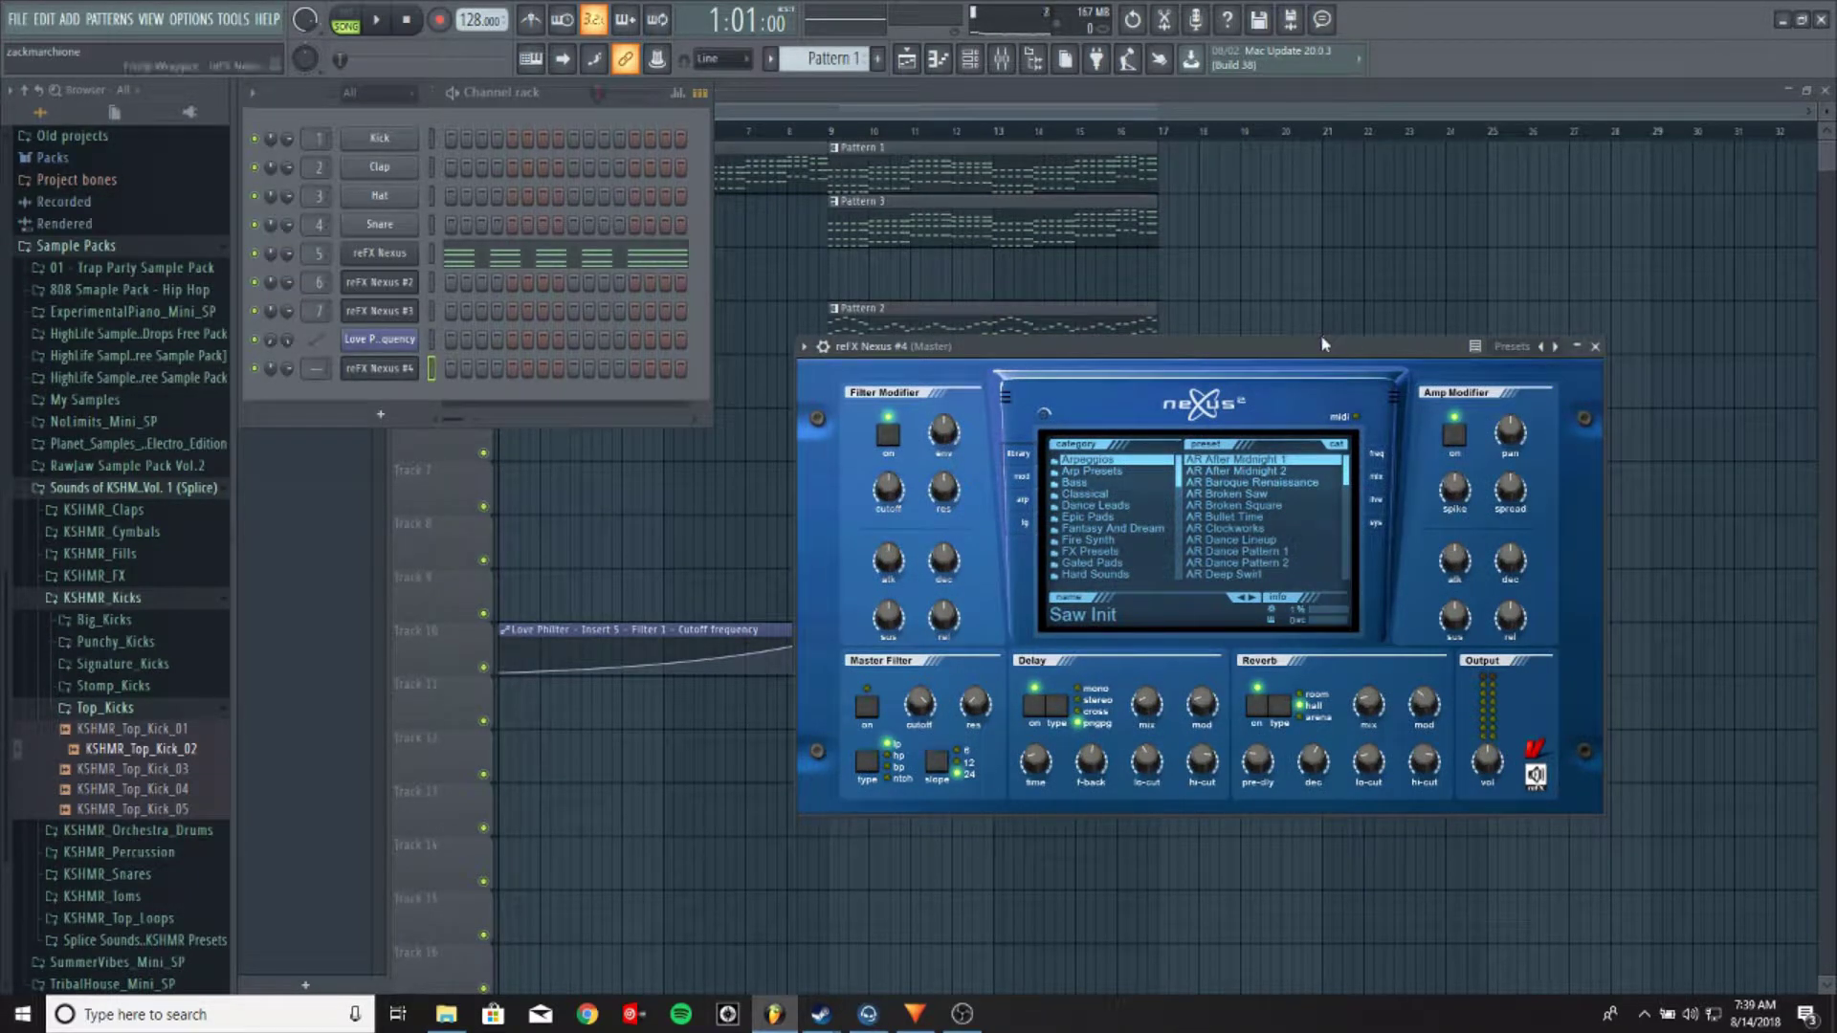
pyautogui.moveTo(1321, 339); pyautogui.dragTo(1297, 351)
pyautogui.click(1553, 357)
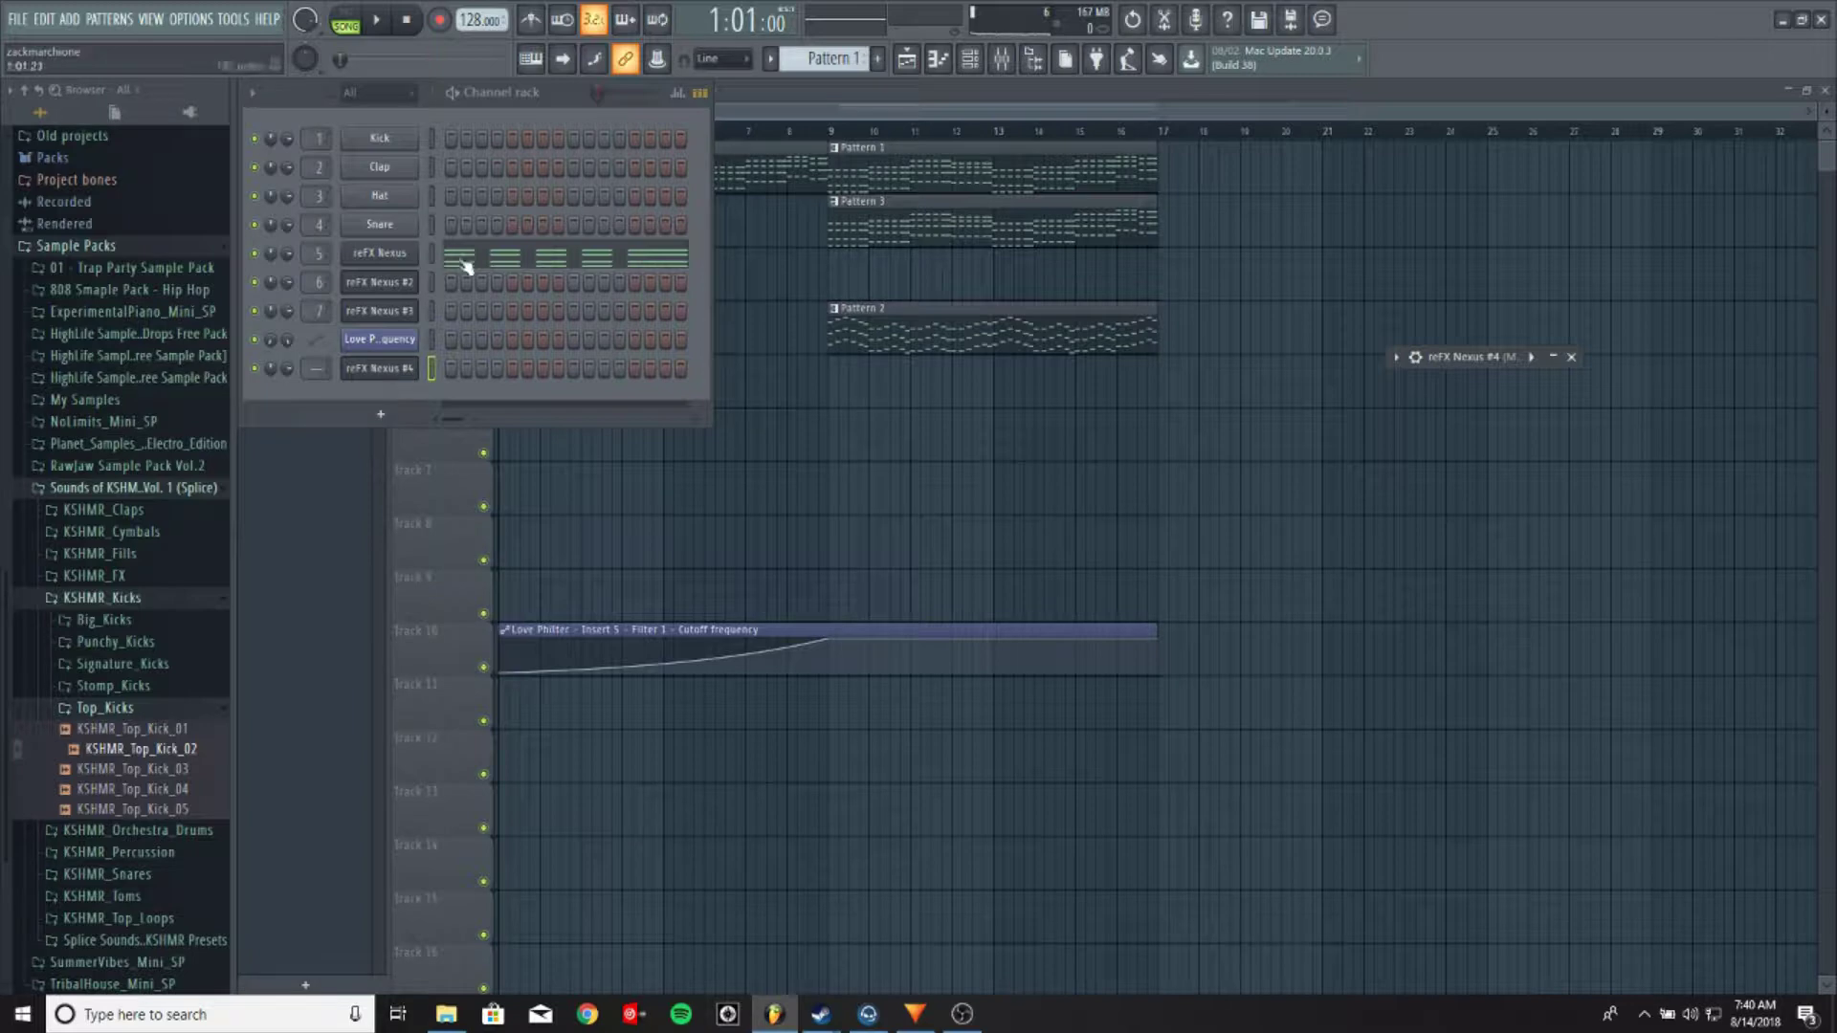
# Open the piano roll of Pattern 1's first reFX Nexus channel and examine its eight-bar chord progression
pyautogui.rightClick(402, 264)
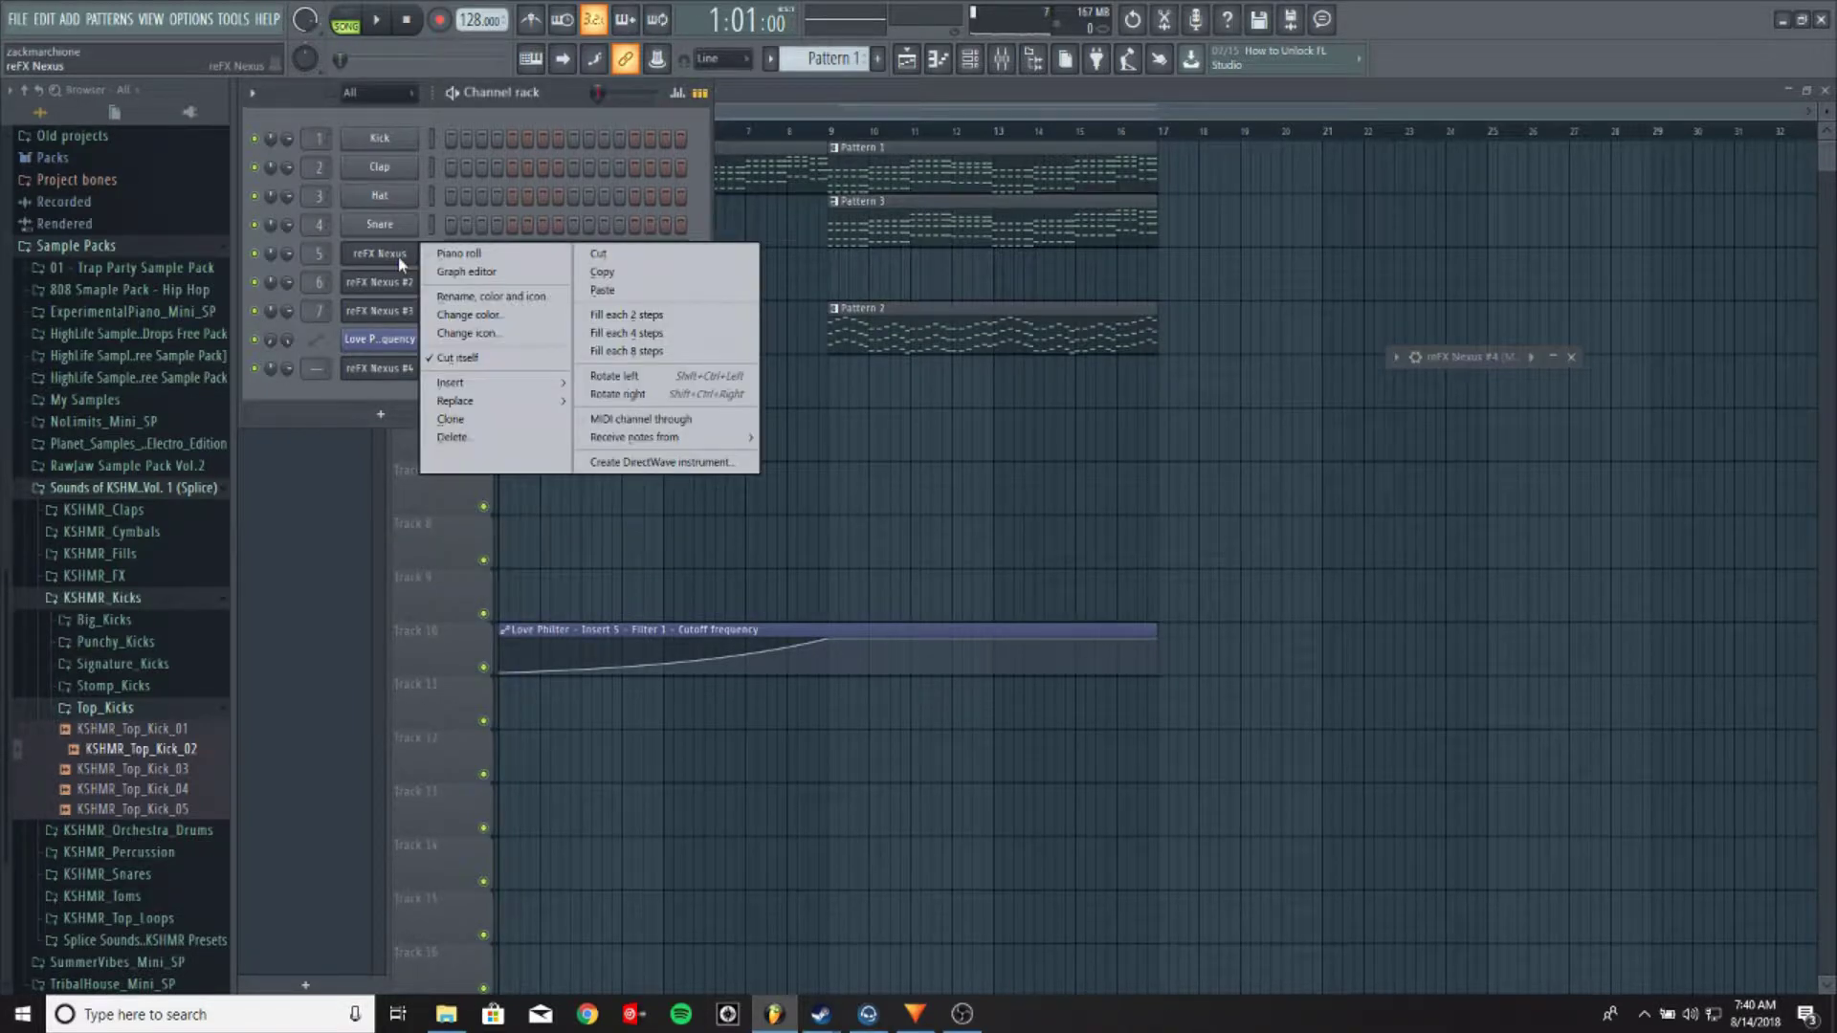
pyautogui.click(476, 256)
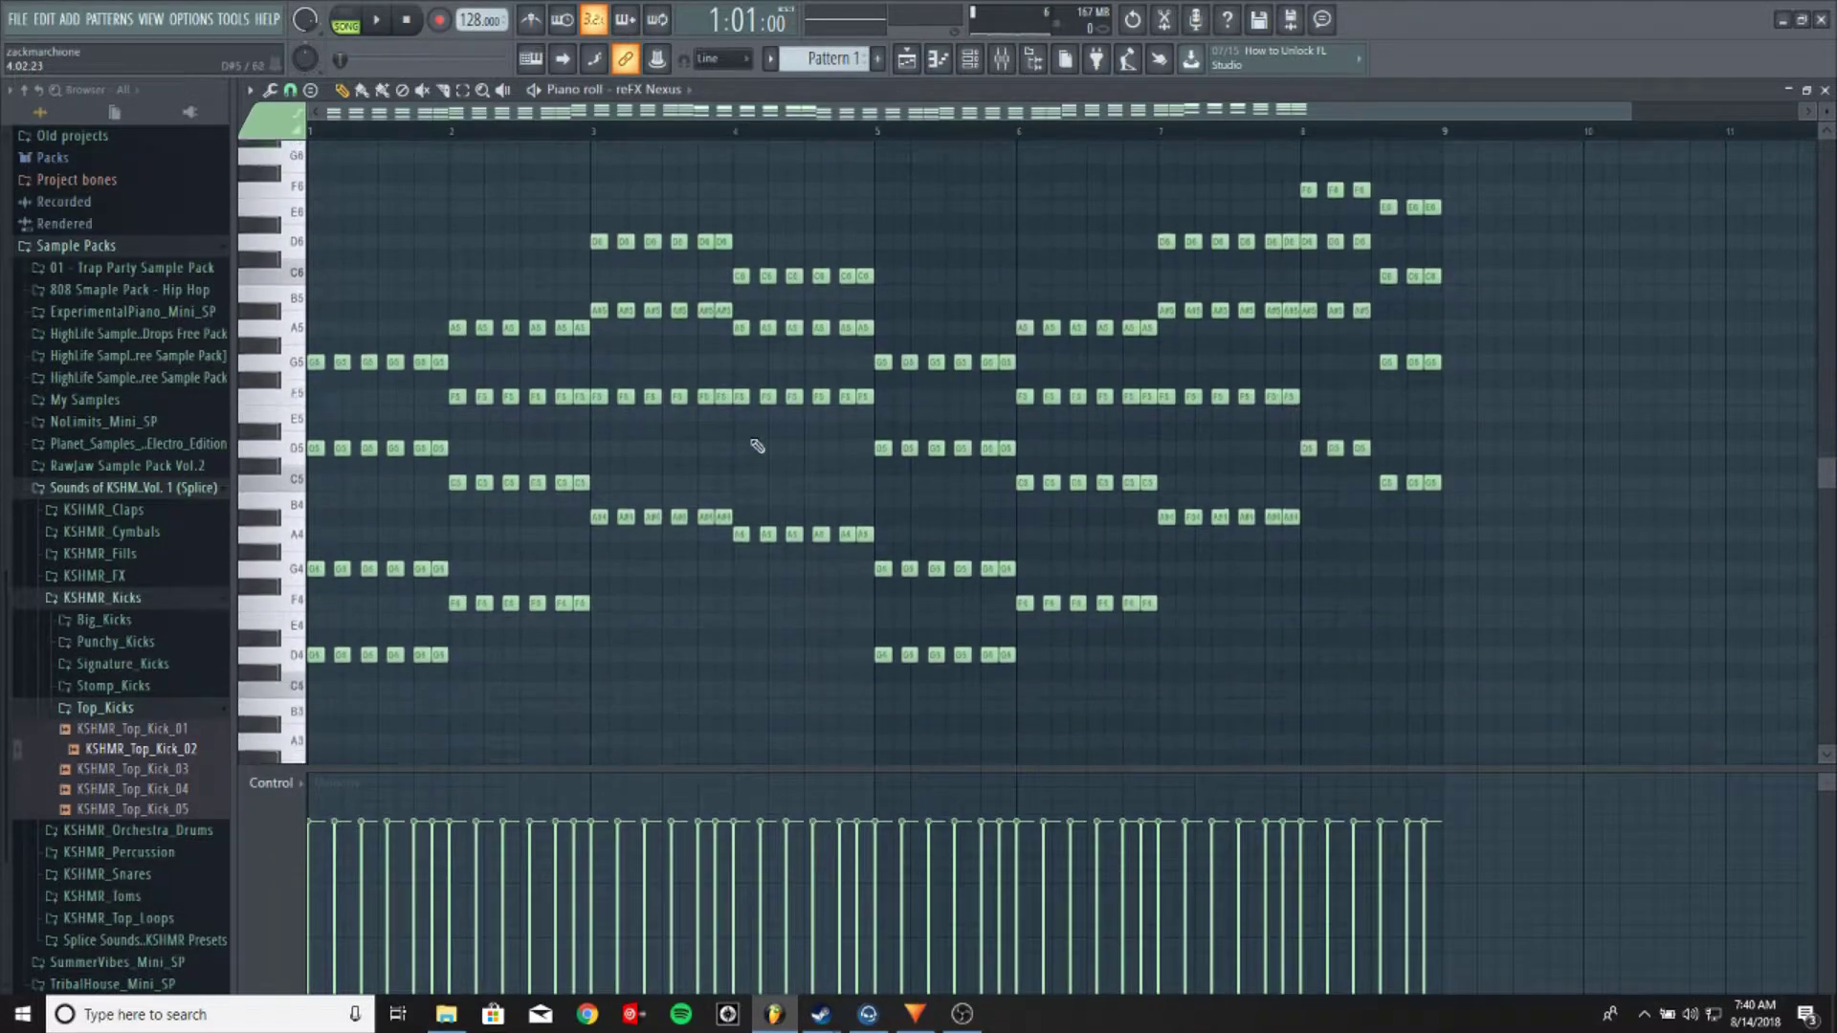
pyautogui.scroll(15, 757, 445)
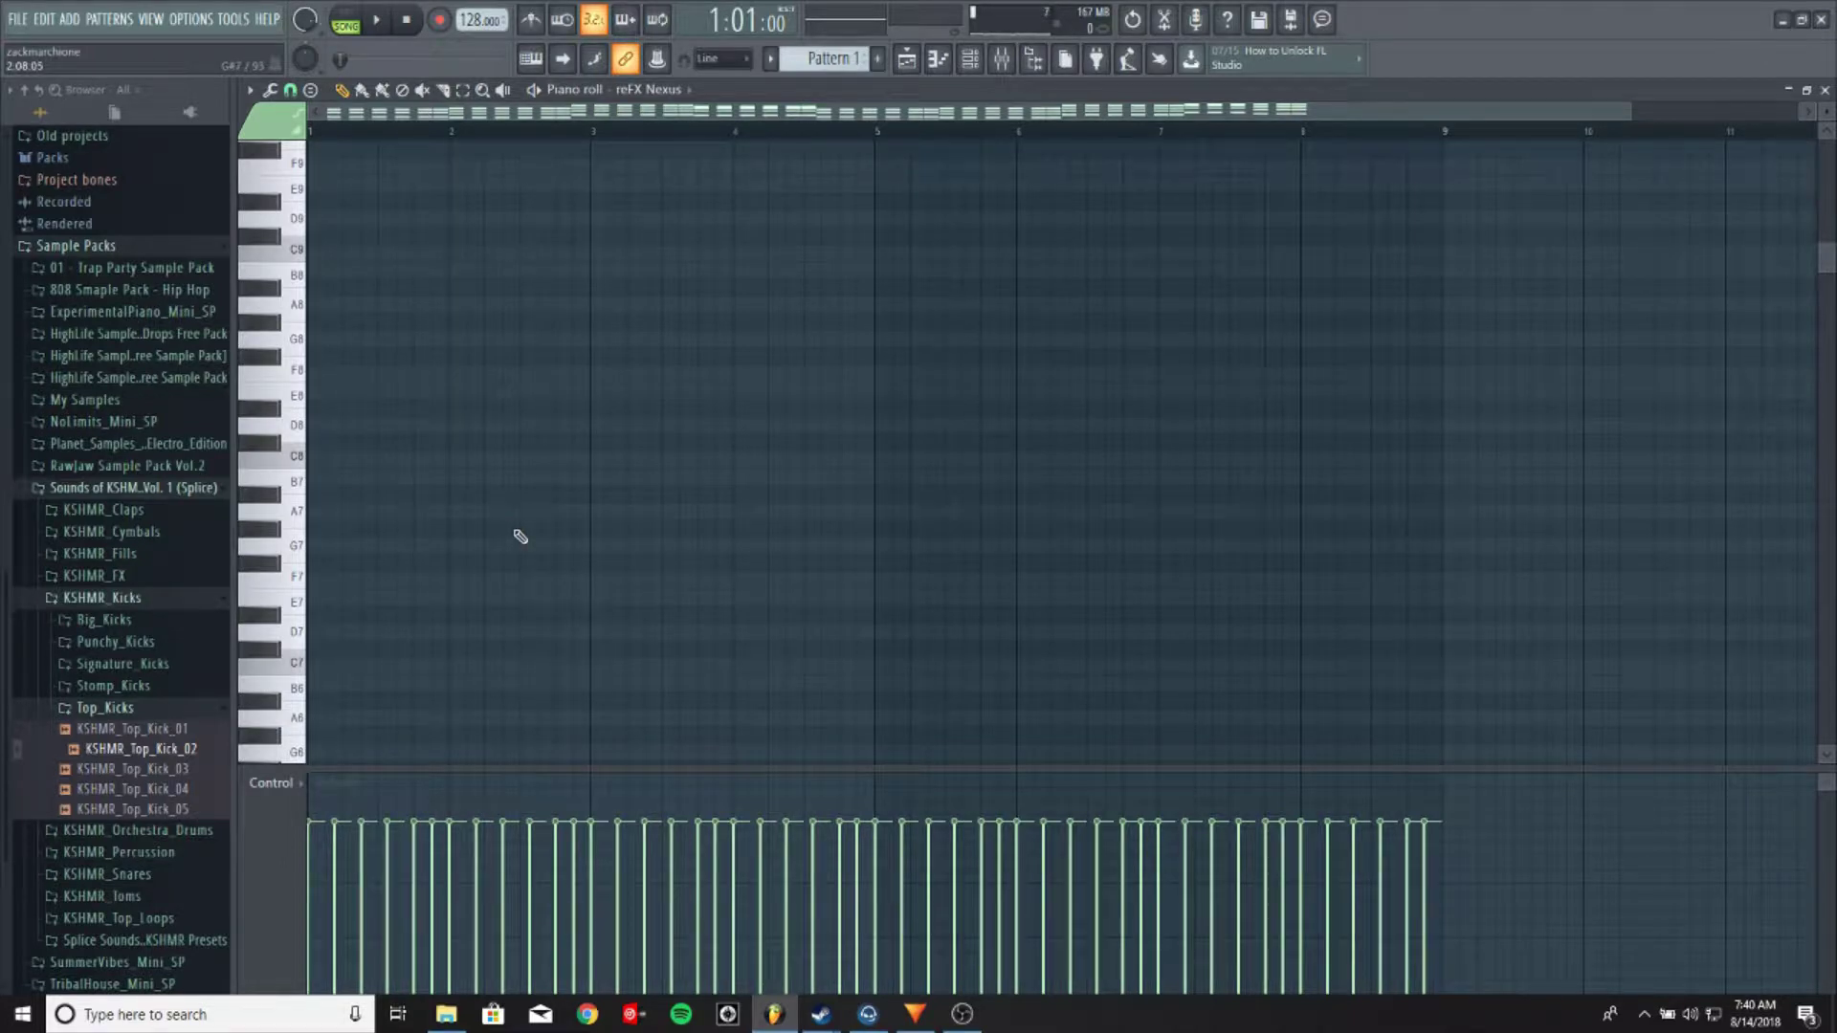
pyautogui.scroll(-6, 517, 533)
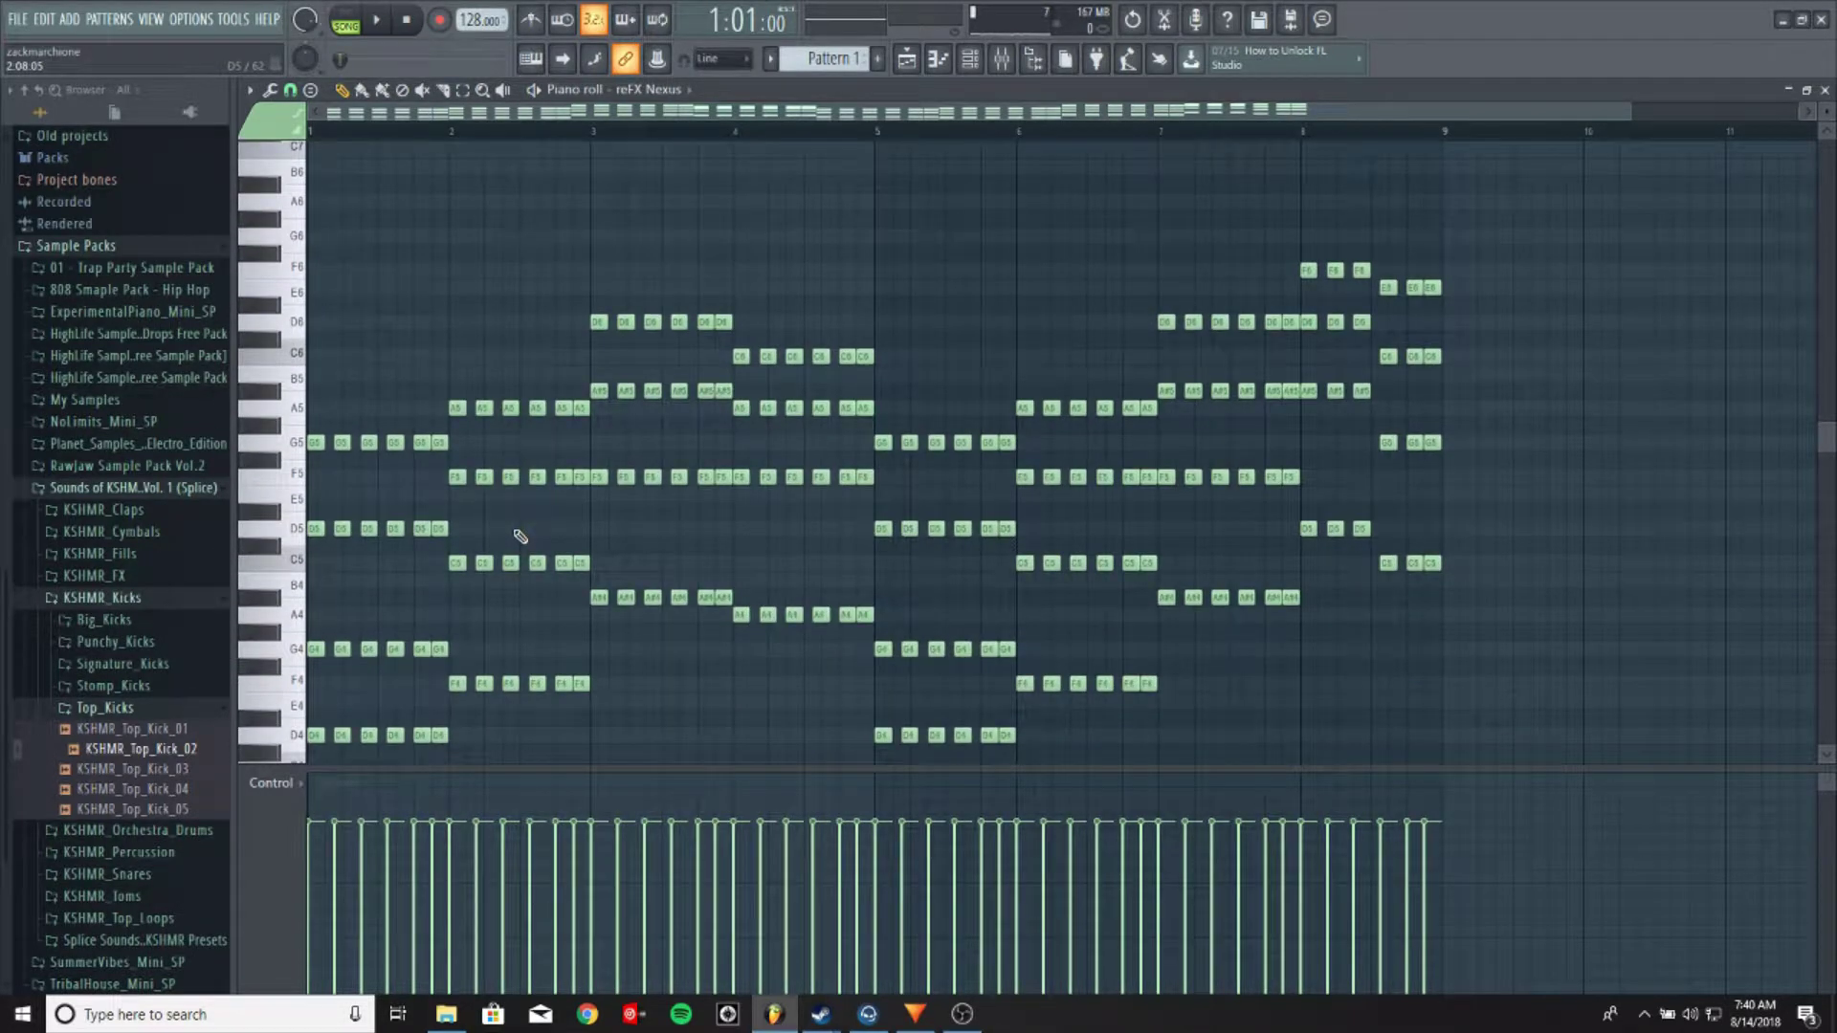
pyautogui.scroll(-1, 520, 536)
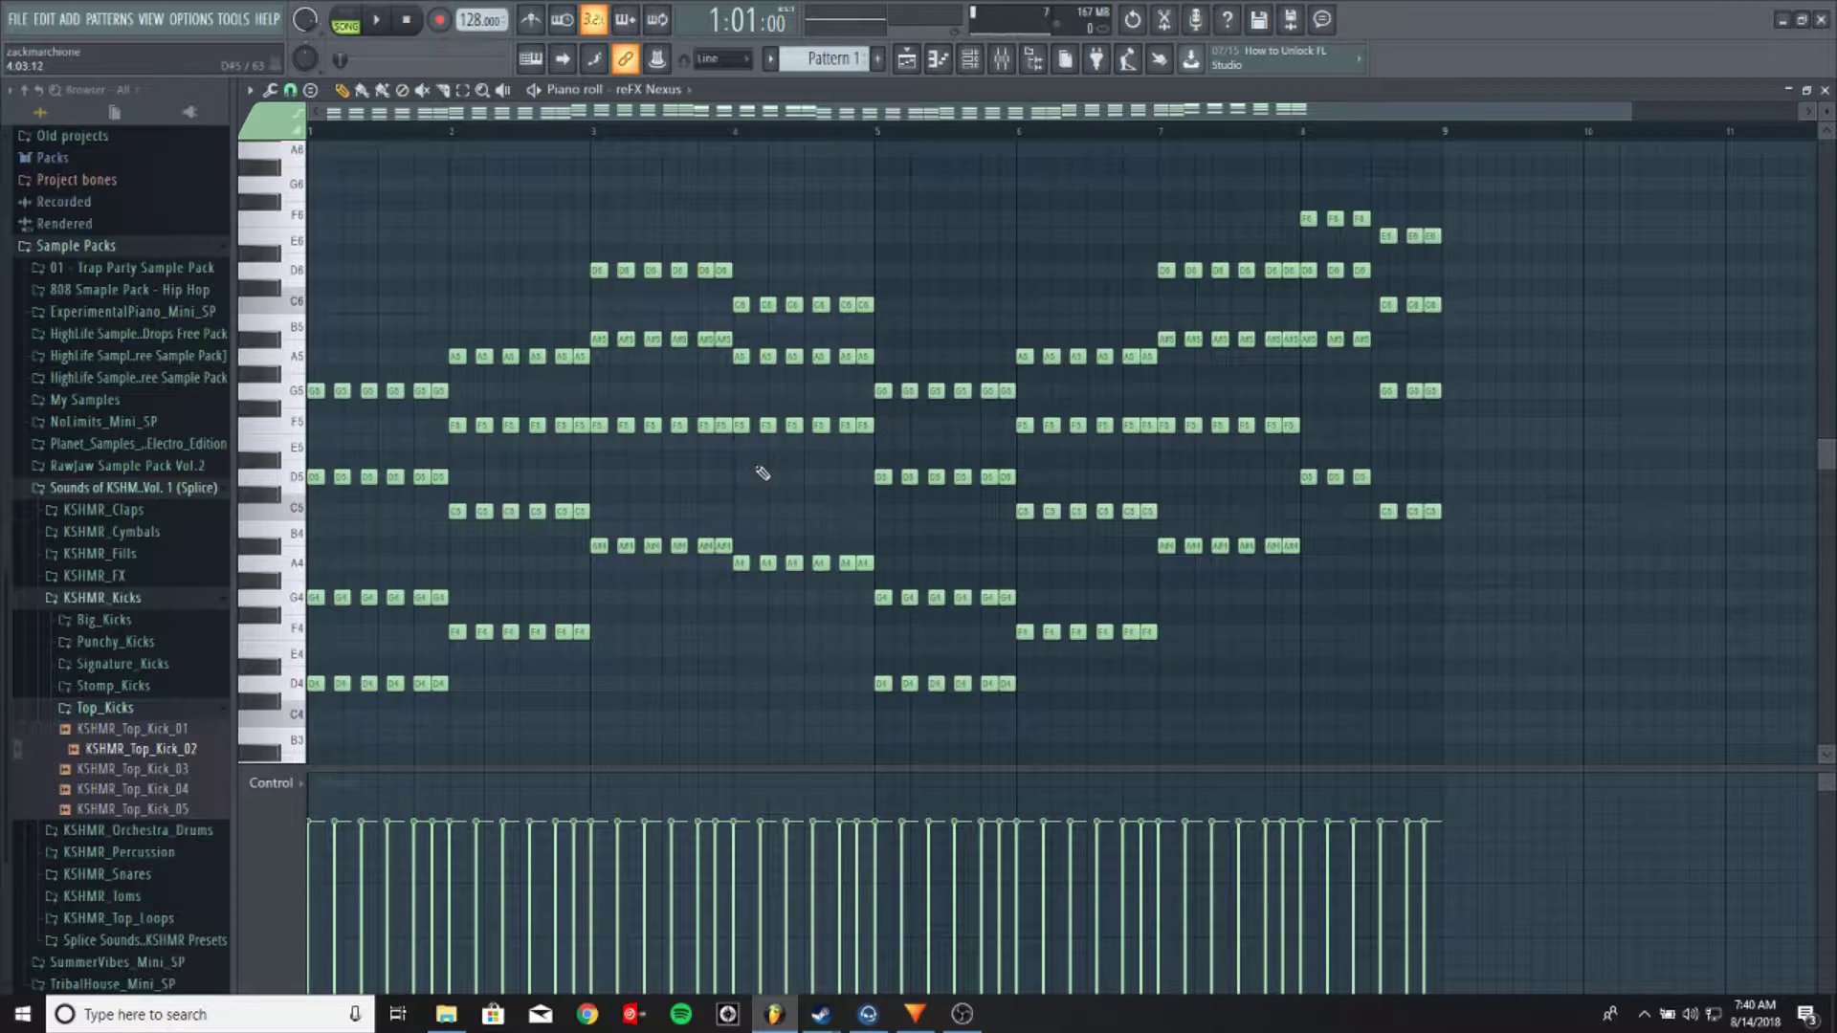
pyautogui.scroll(3, 763, 472)
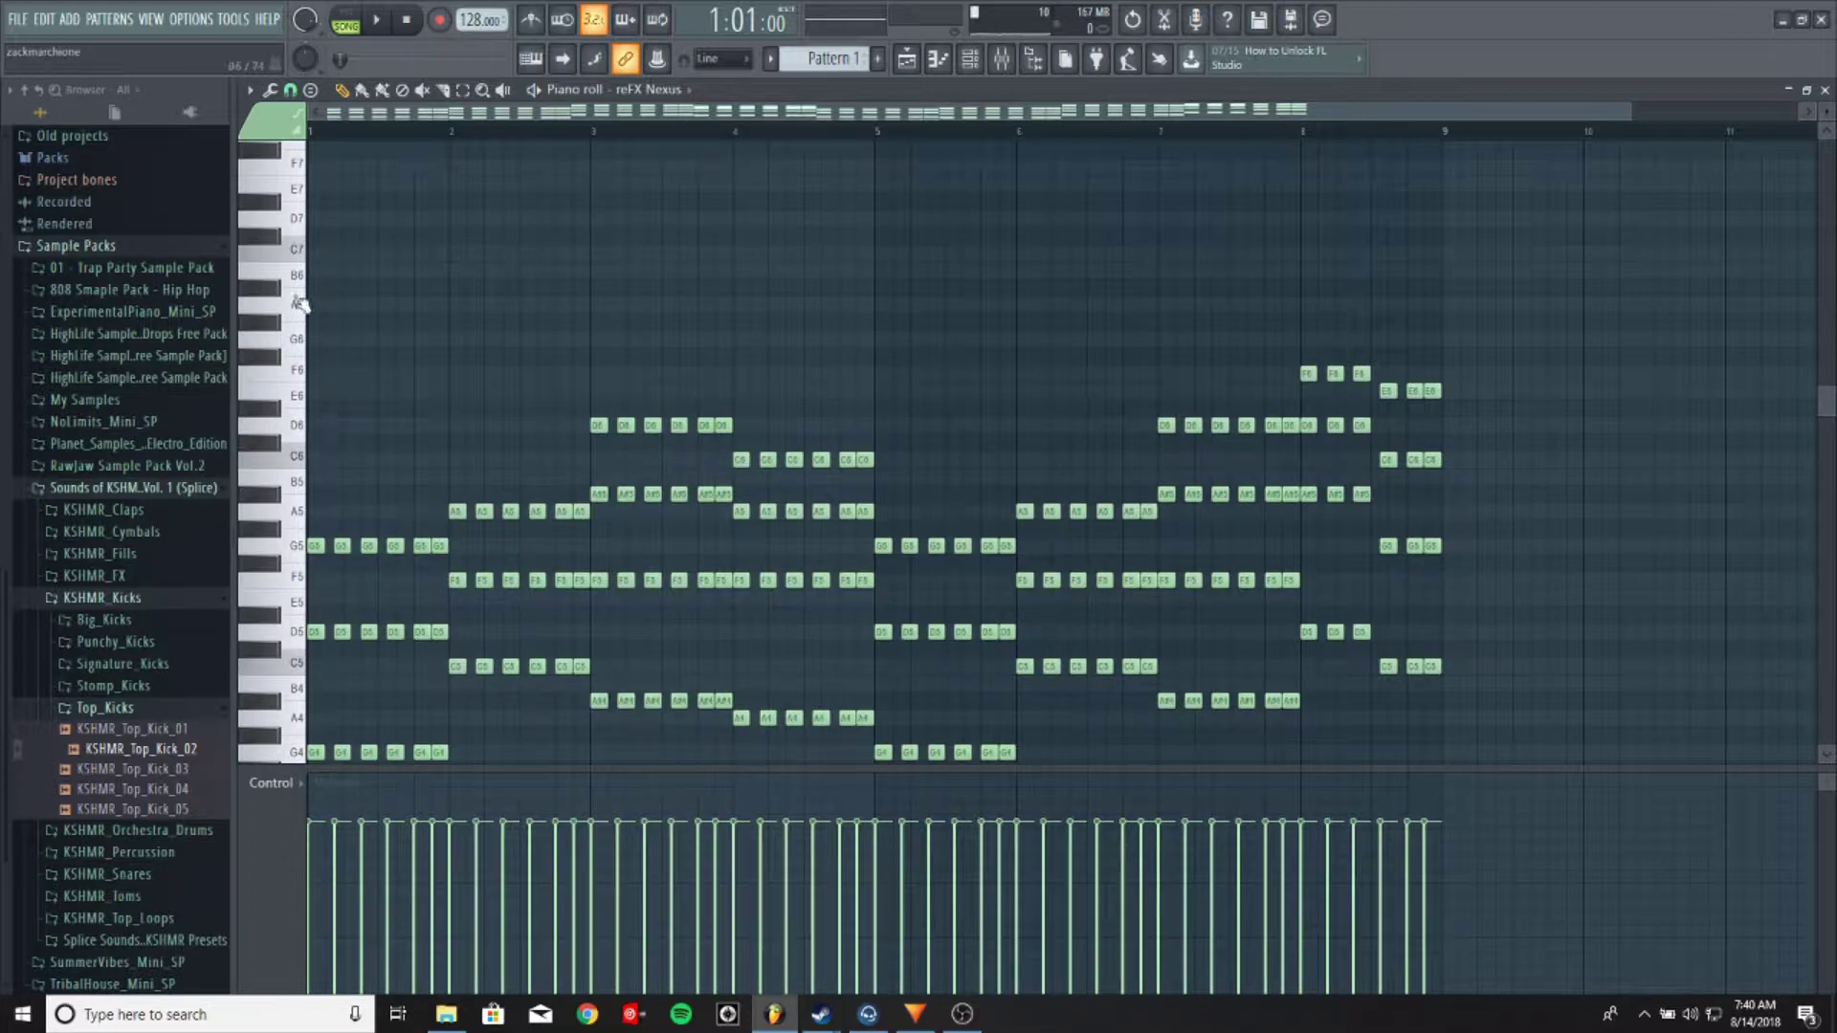
pyautogui.scroll(-2, 295, 447)
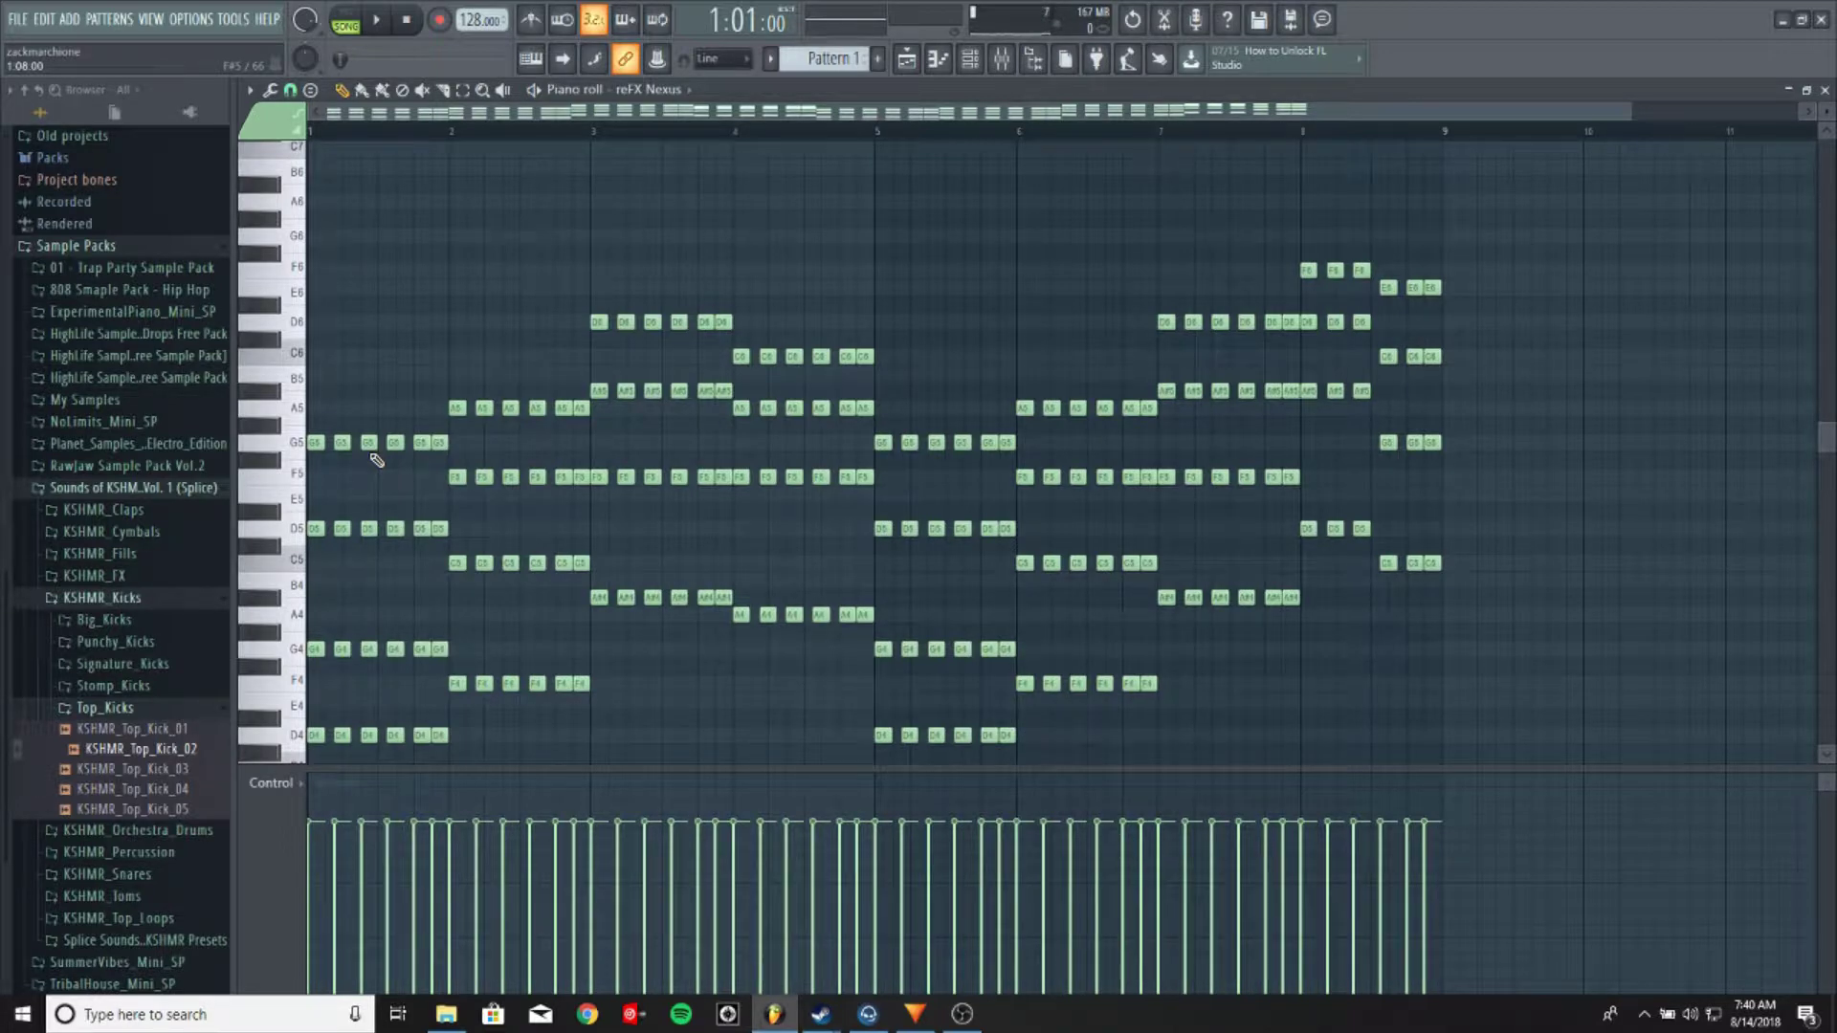
pyautogui.scroll(-3, 523, 396)
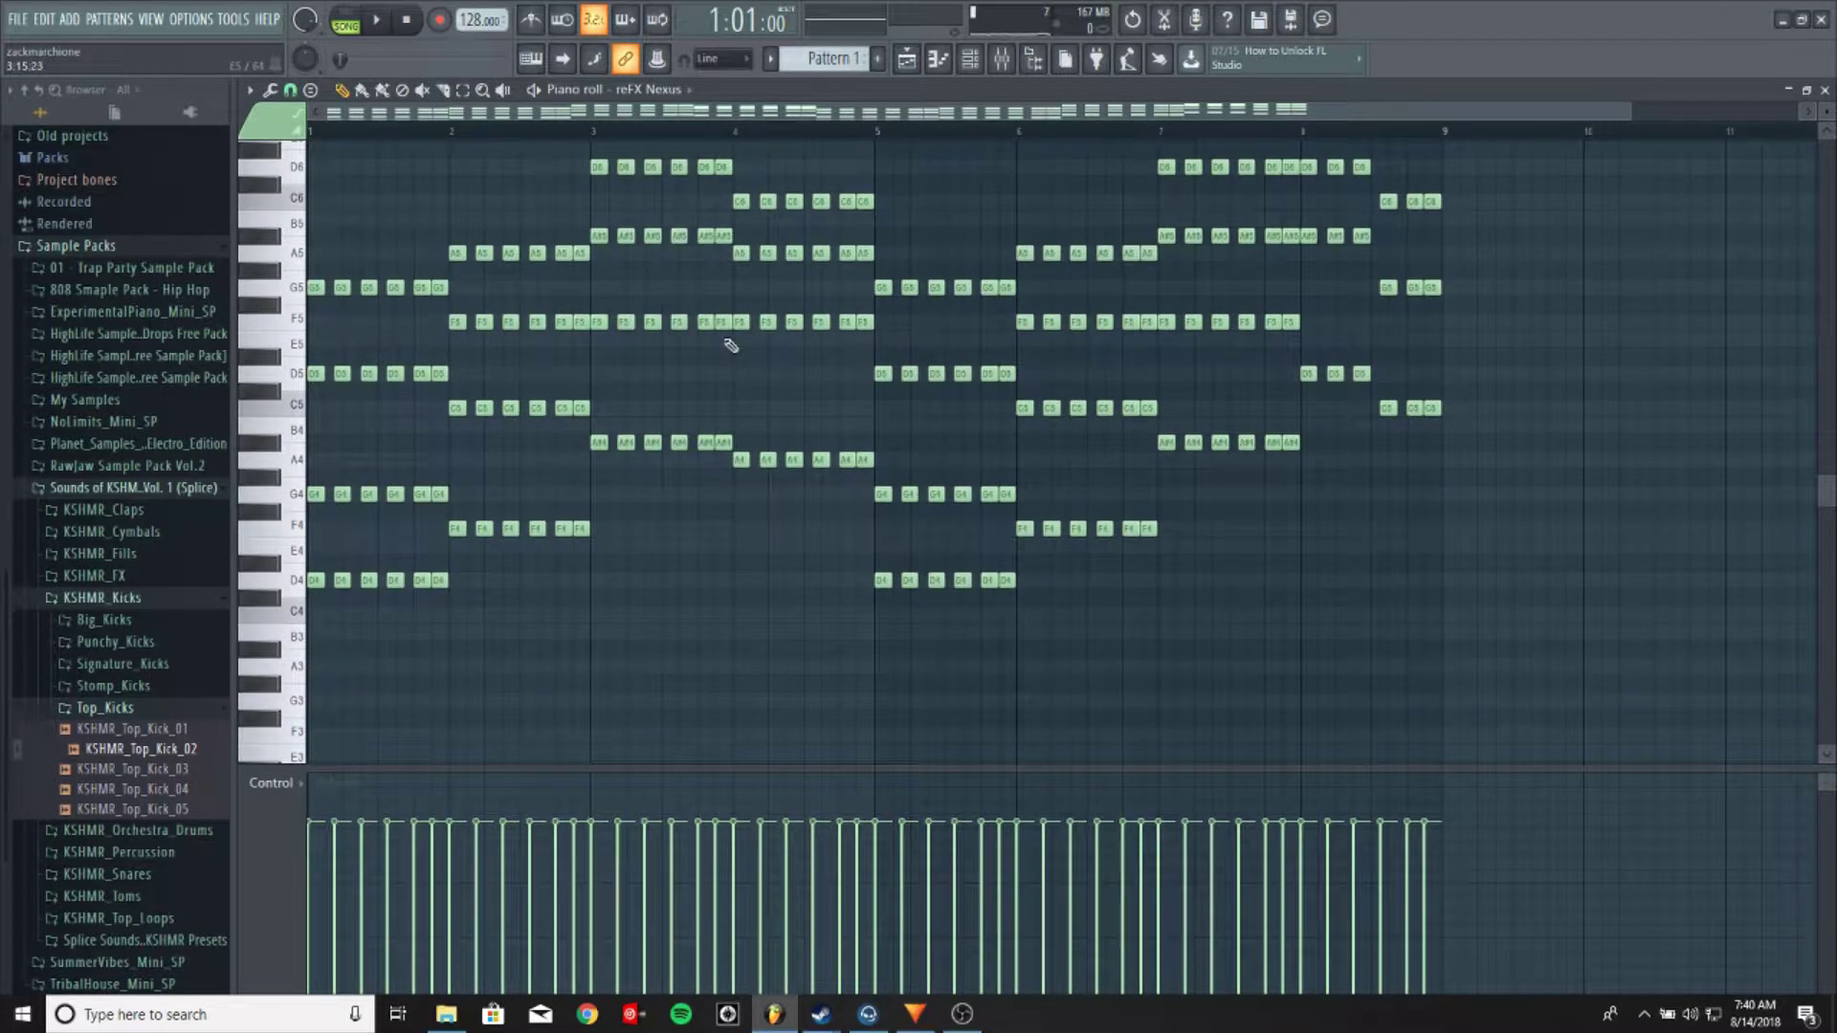
pyautogui.scroll(1, 766, 346)
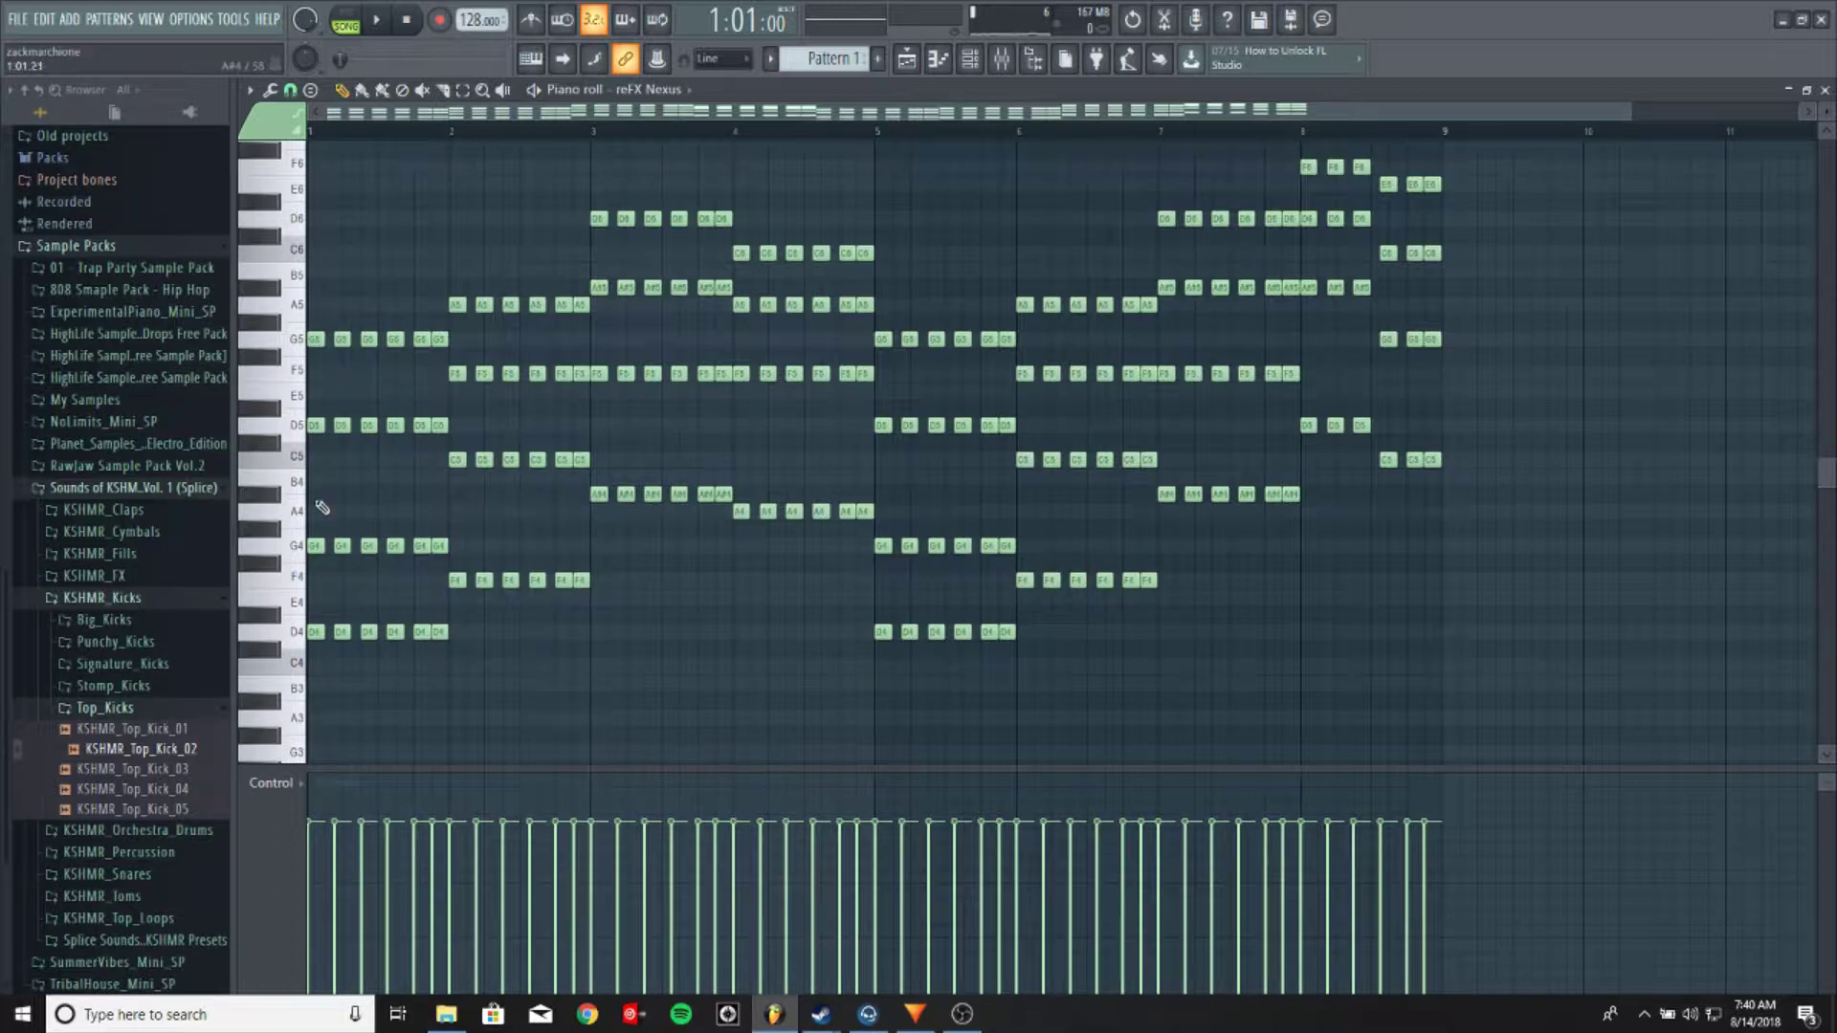
# Draw a sustained one-bar chord in bar 1 above the existing notes, using G7, D7, G6 and D6
pyautogui.scroll(8, 322, 507)
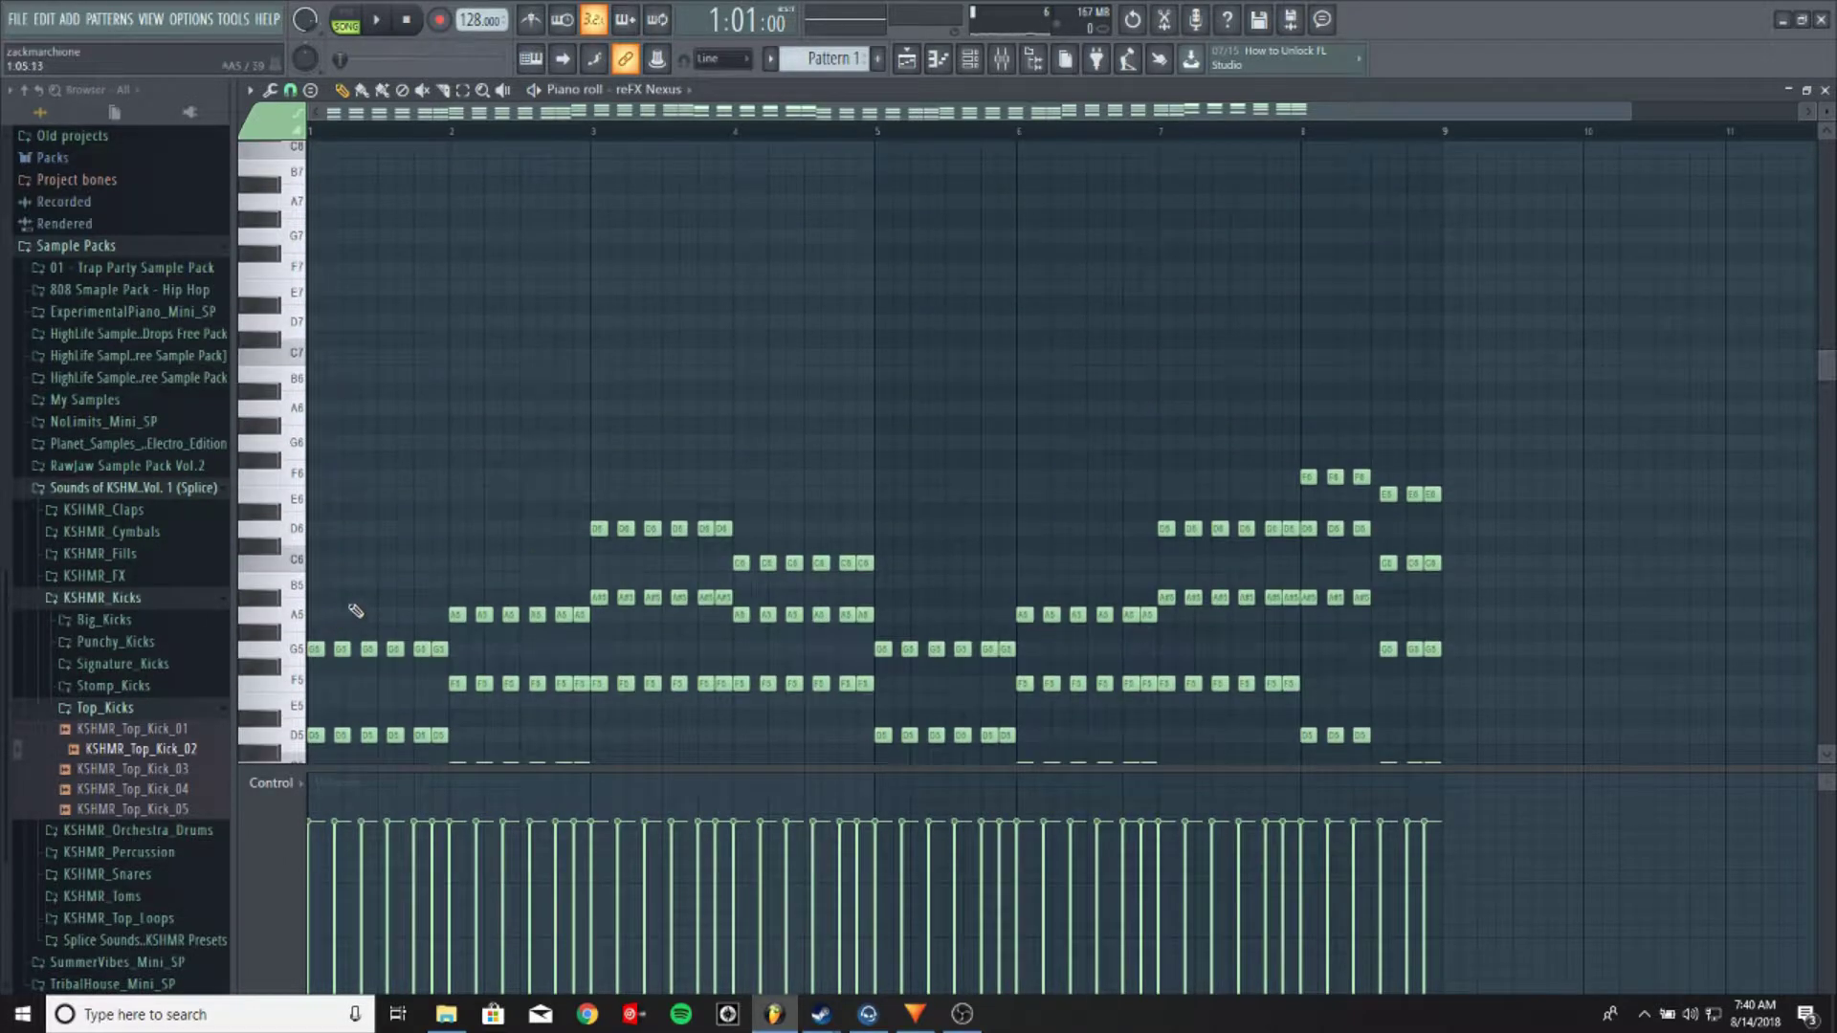
pyautogui.moveTo(327, 346); pyautogui.dragTo(447, 350)
pyautogui.click(325, 431)
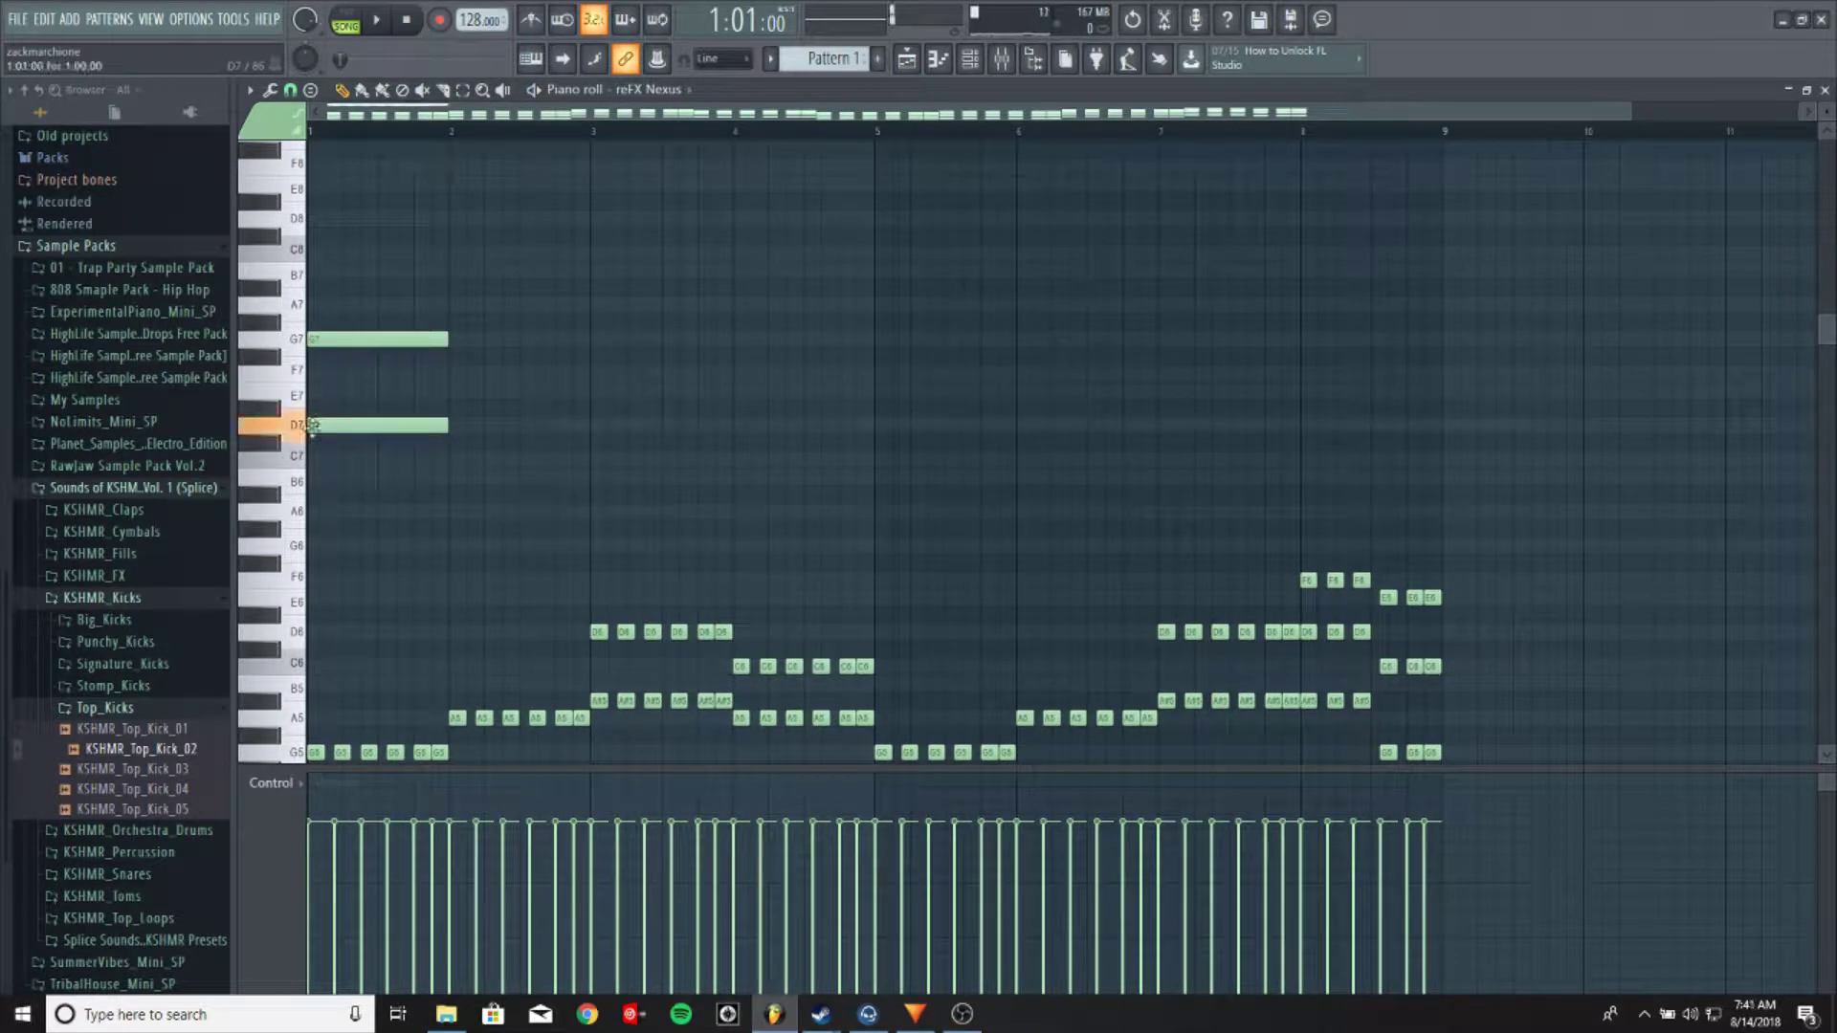
pyautogui.click(319, 547)
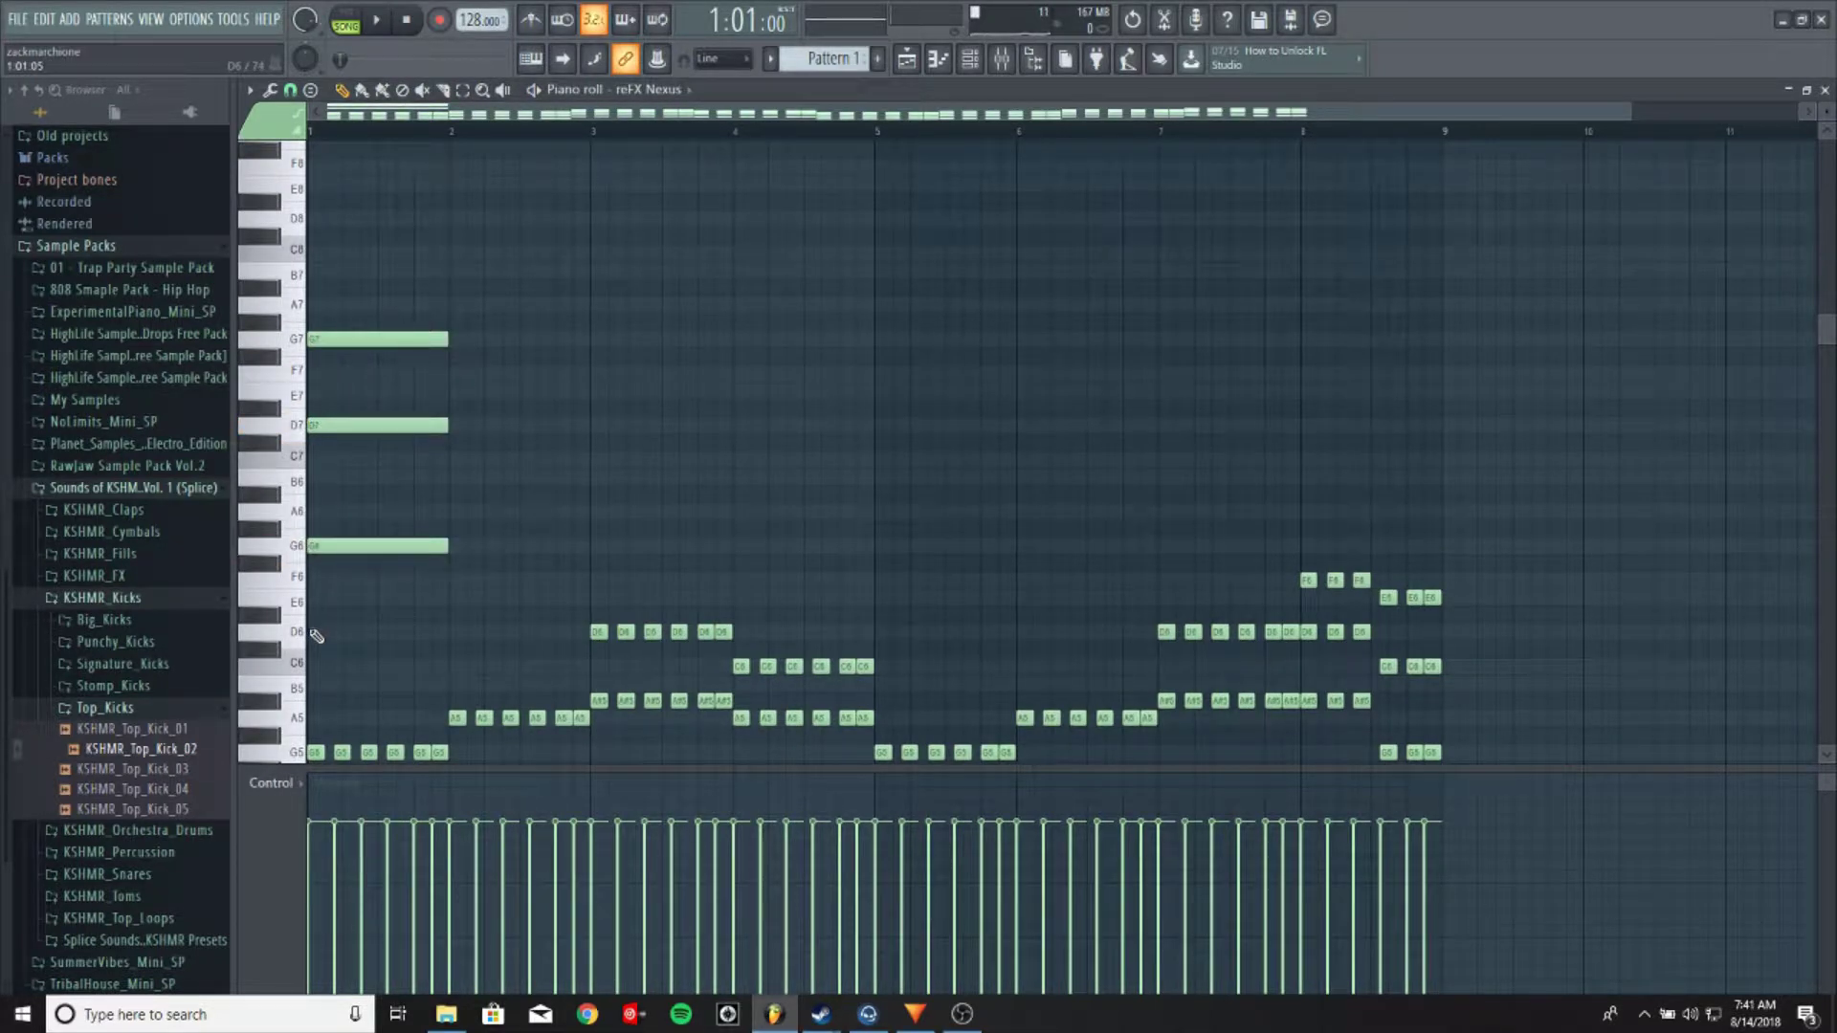
pyautogui.click(316, 631)
# Draw a sustained one-bar chord in bar 2 above the existing notes, using A7, F7, C7 and F6
pyautogui.scroll(-2, 400, 469)
pyautogui.scroll(-4, 404, 436)
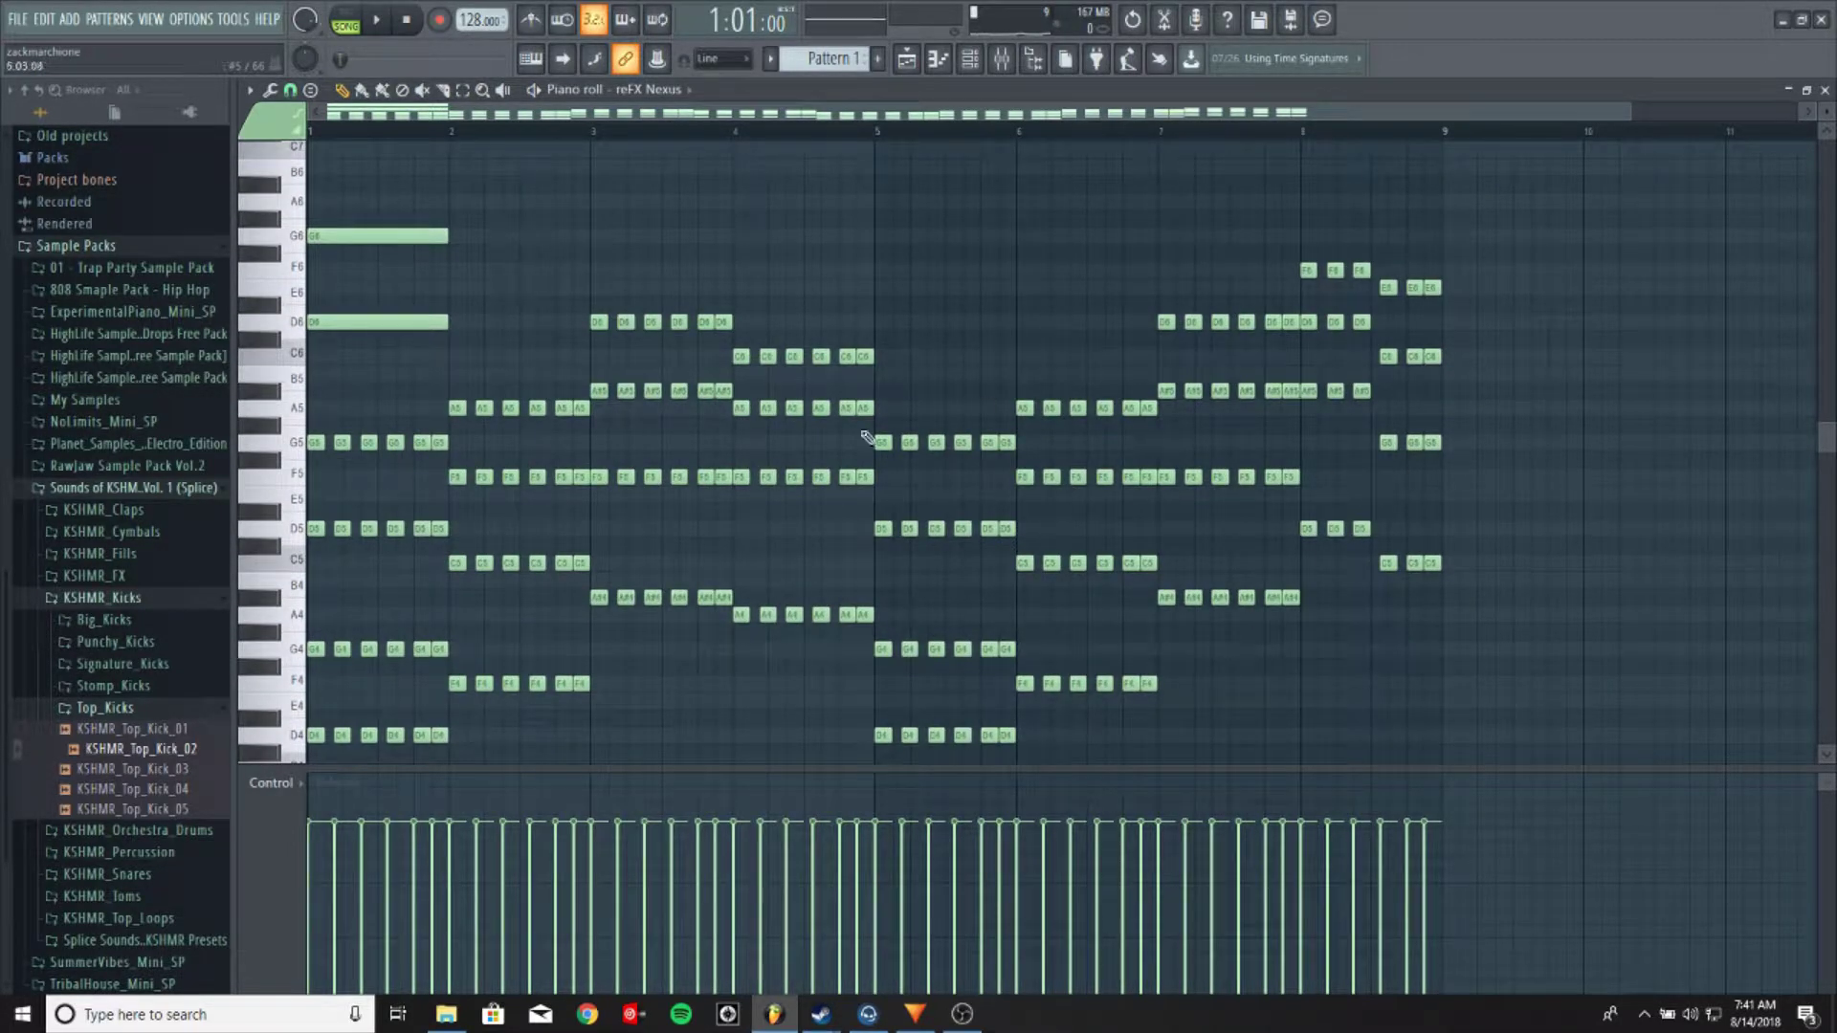
pyautogui.scroll(8, 670, 574)
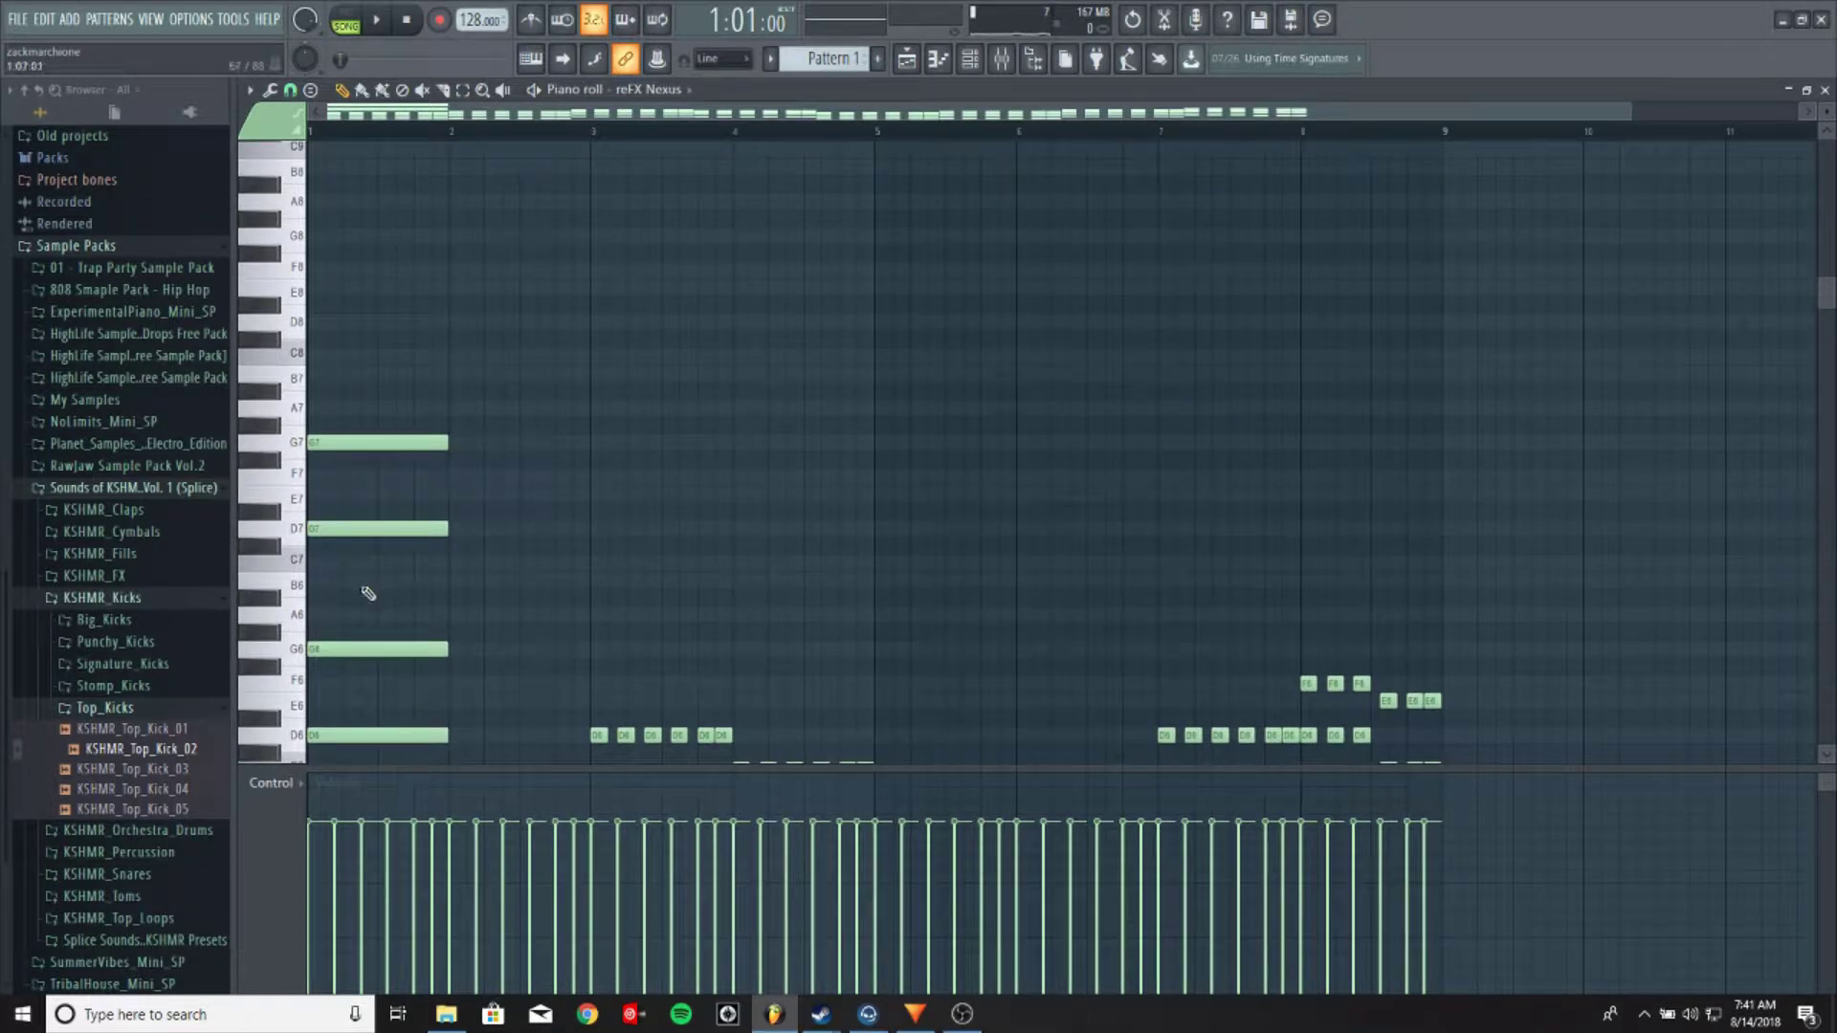
pyautogui.scroll(-5, 440, 525)
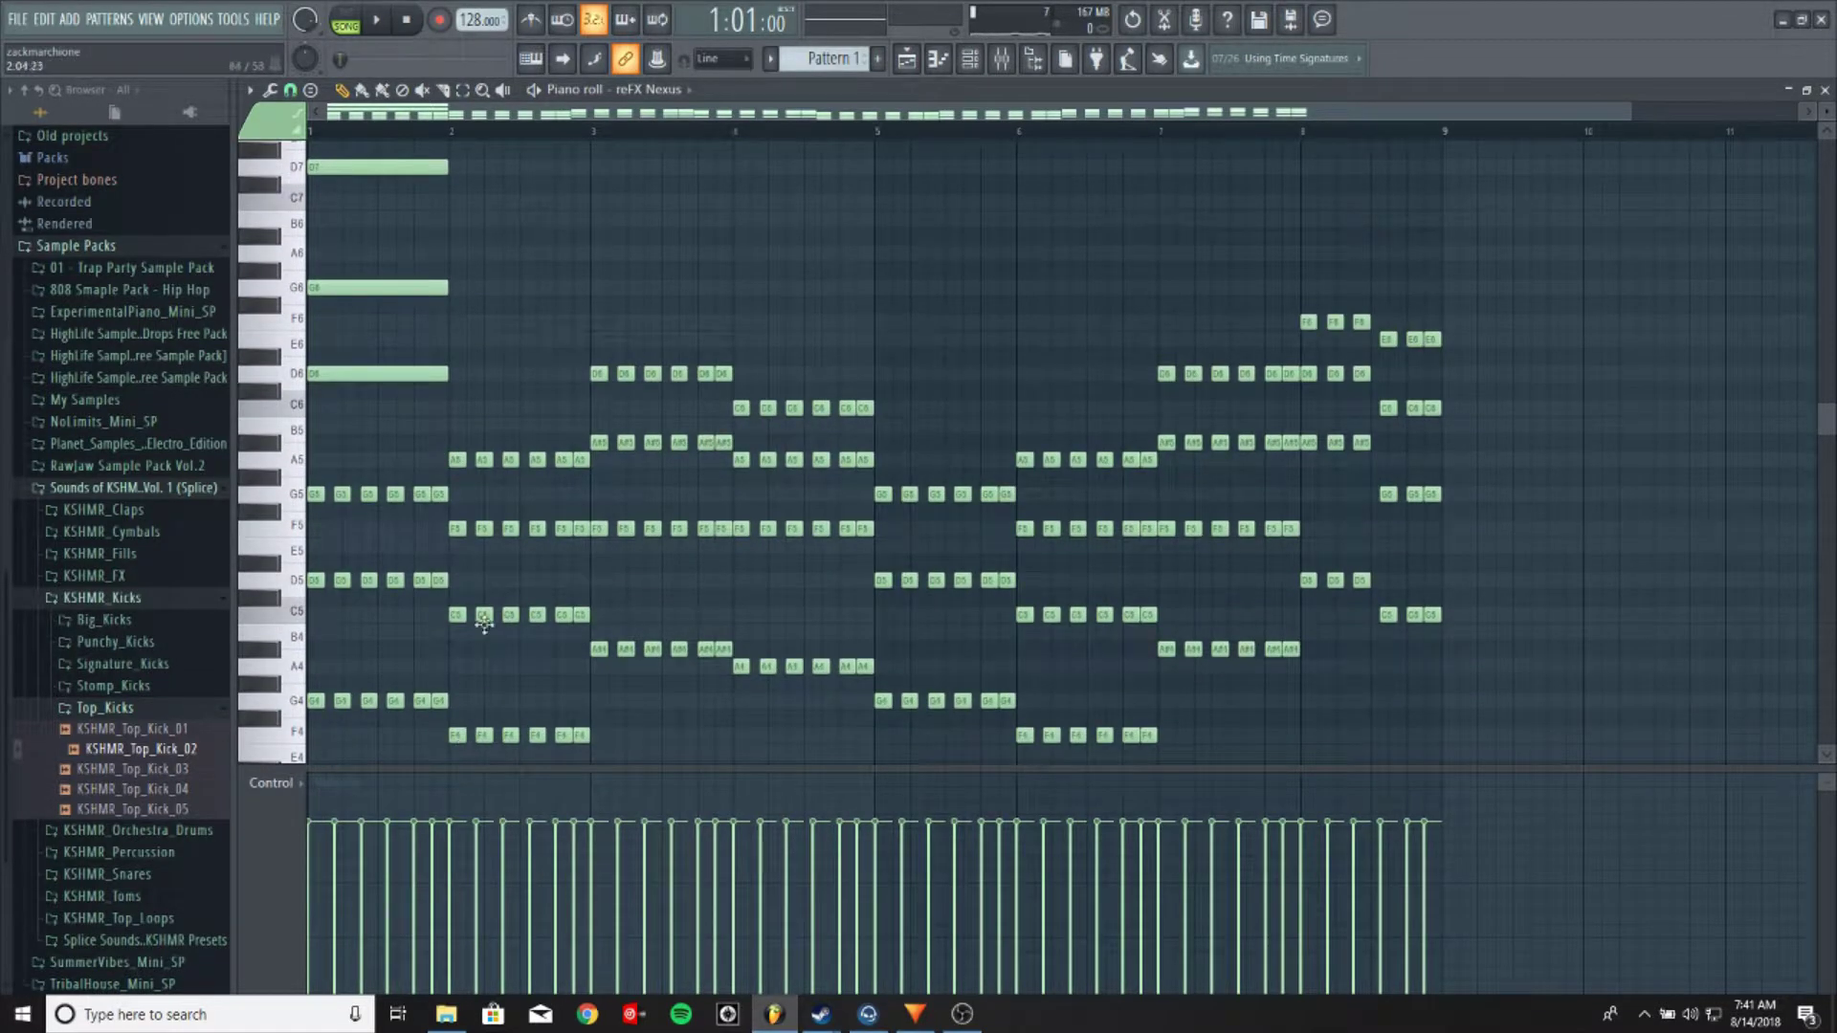
pyautogui.scroll(3, 498, 470)
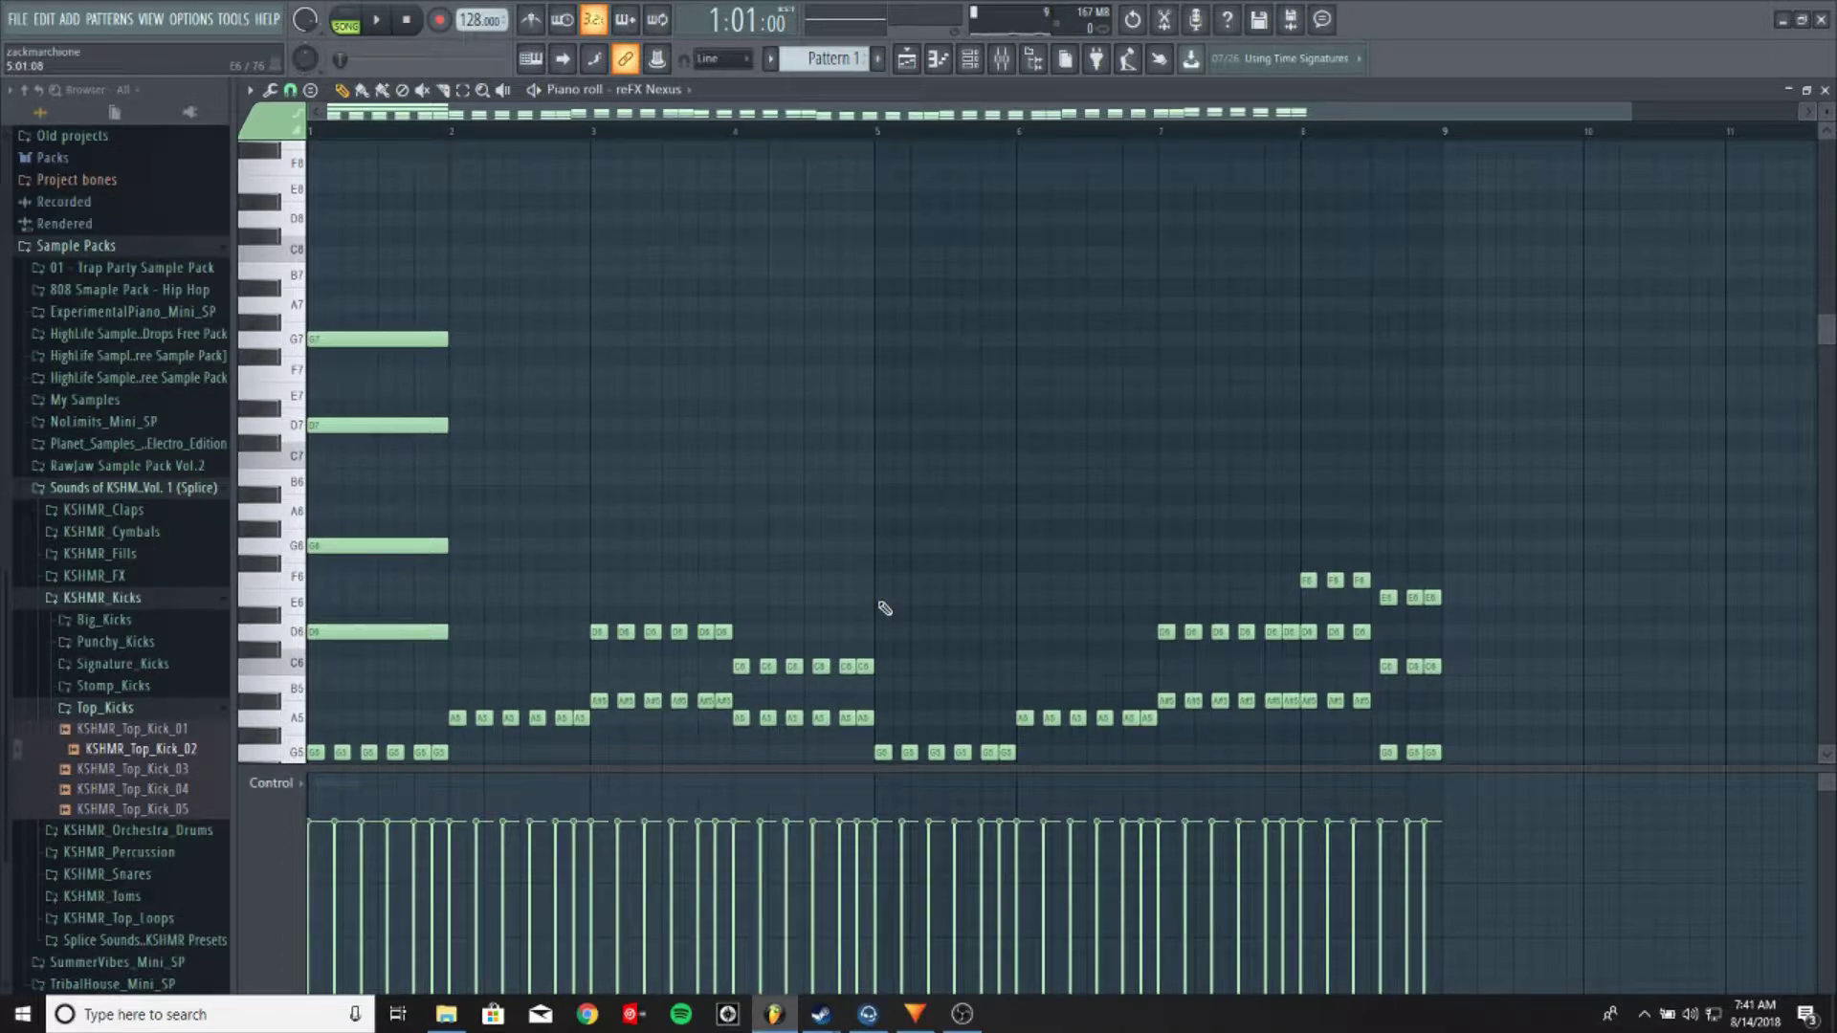
pyautogui.scroll(-8, 669, 537)
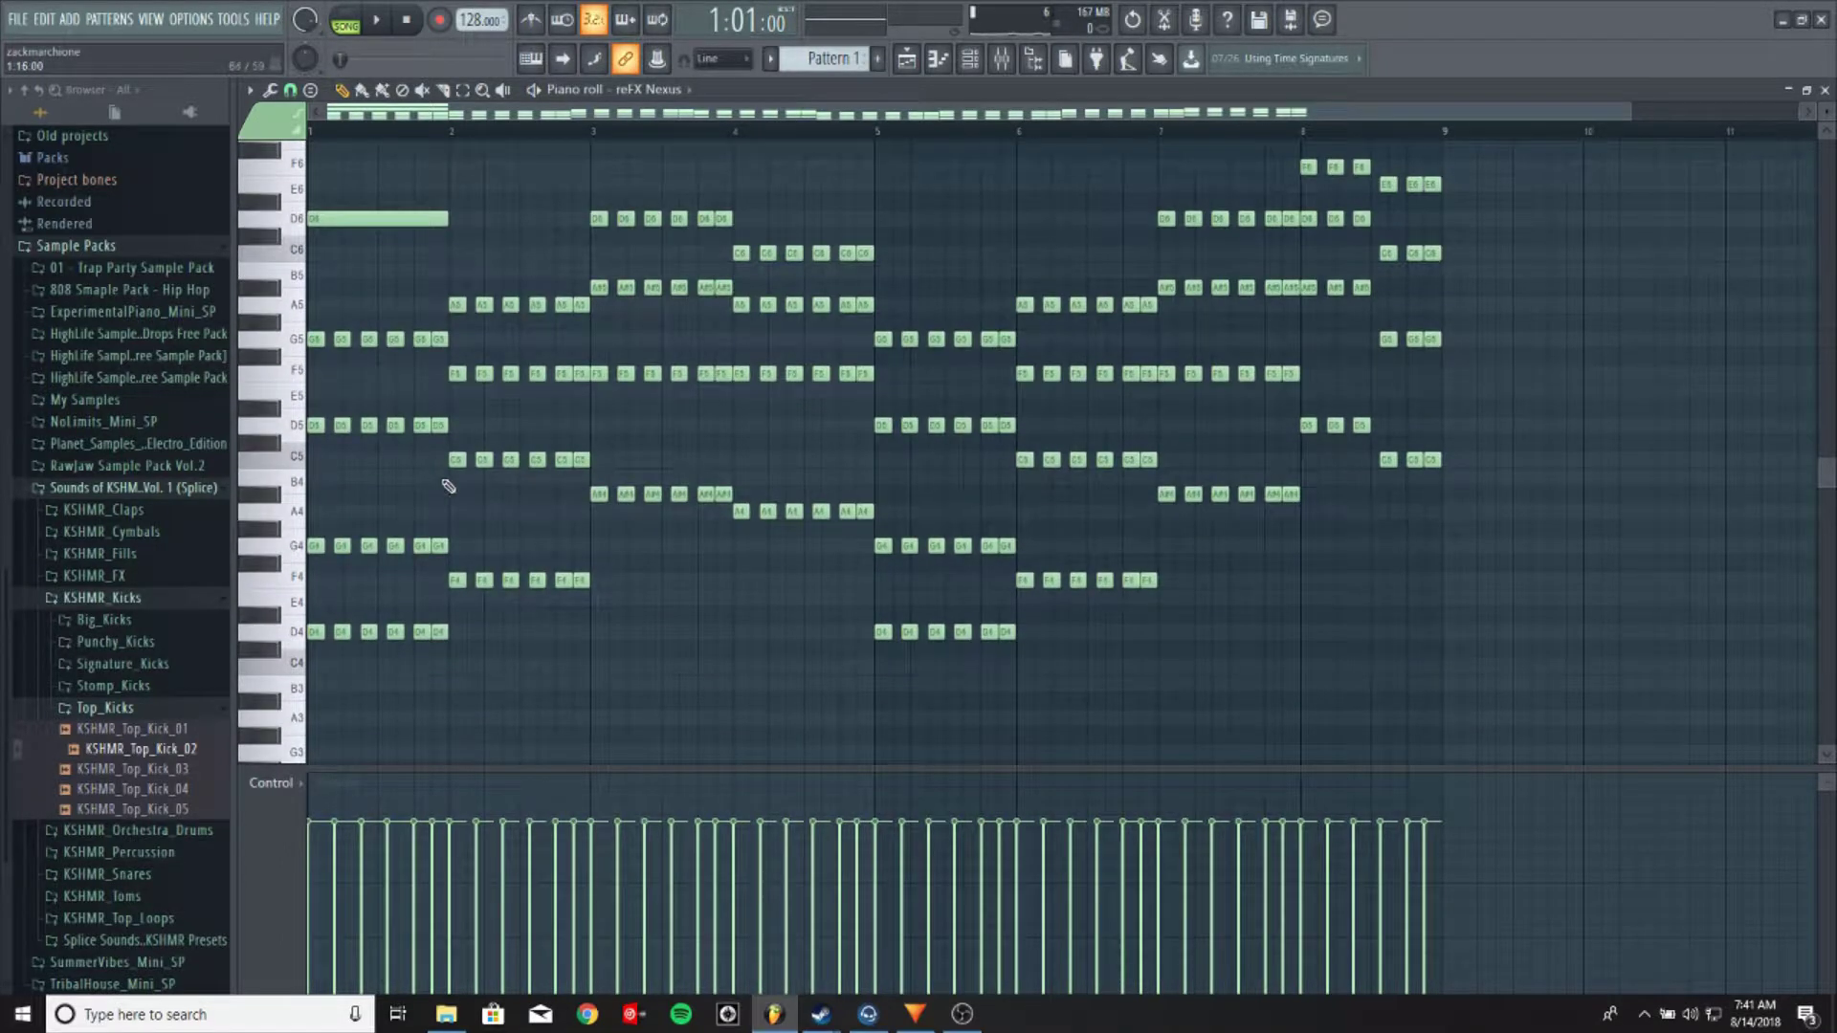
pyautogui.scroll(3, 449, 486)
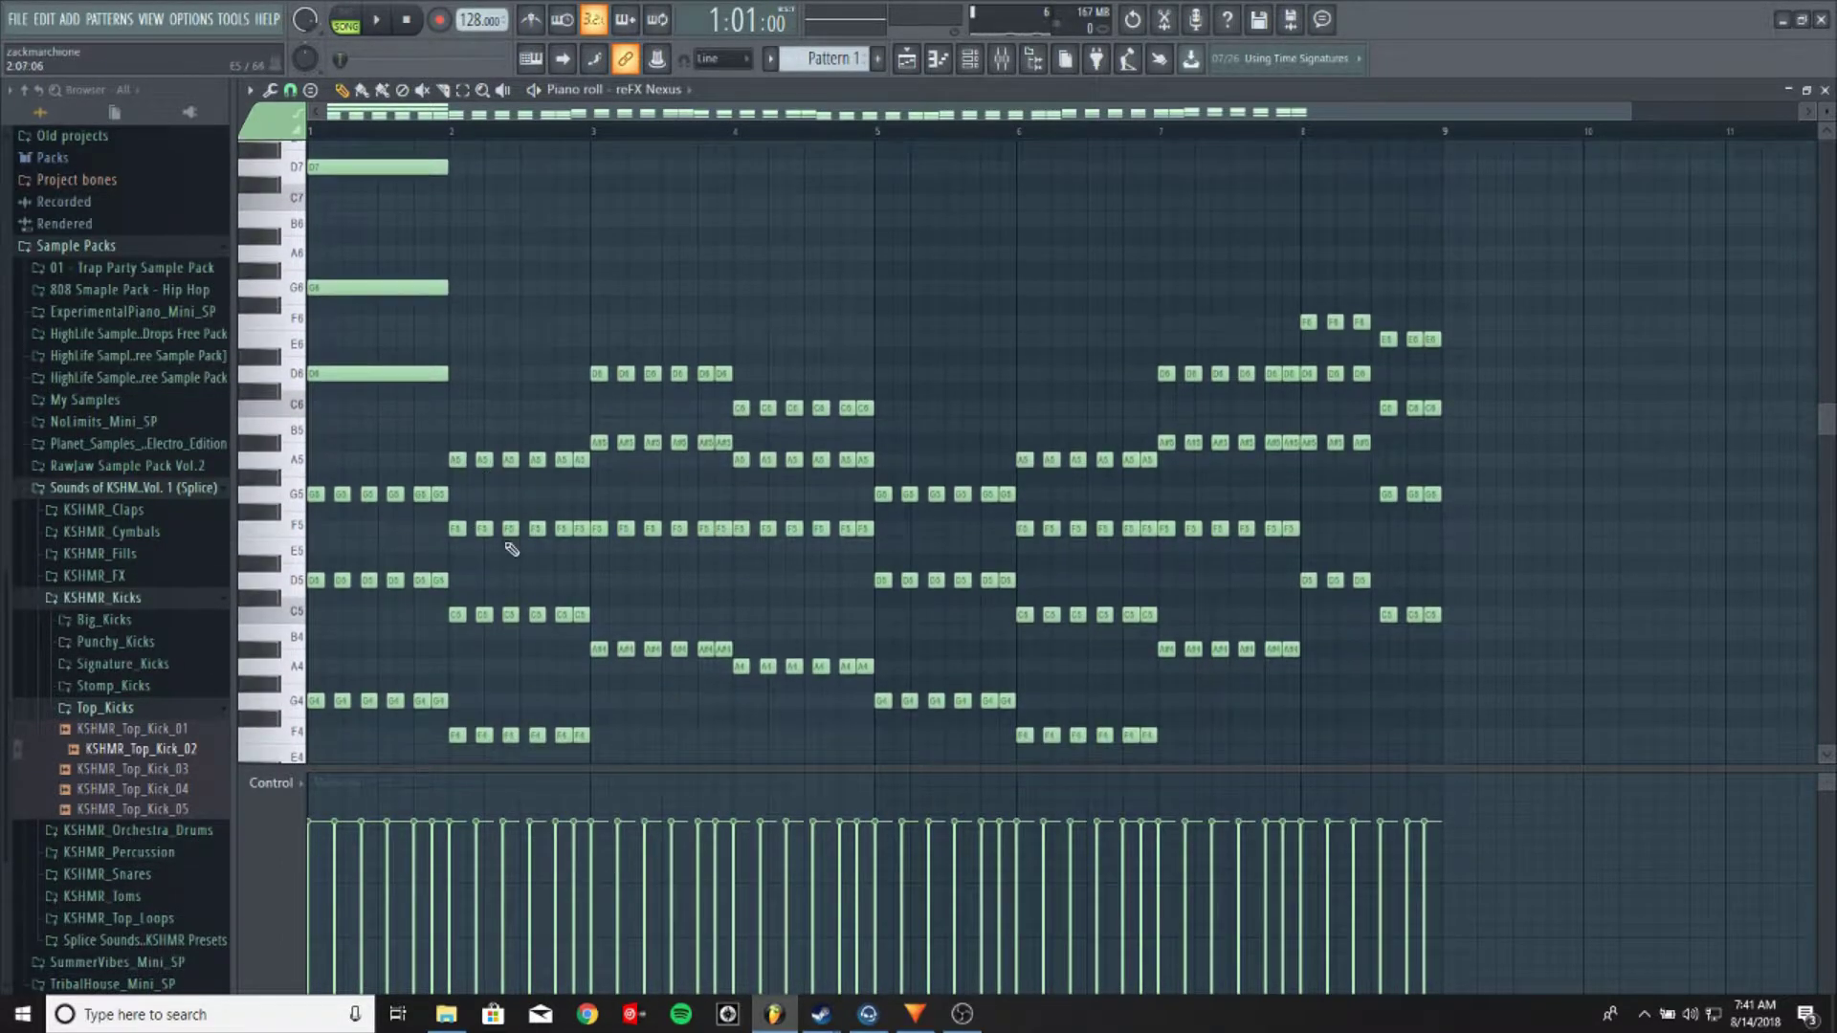
pyautogui.scroll(4, 497, 712)
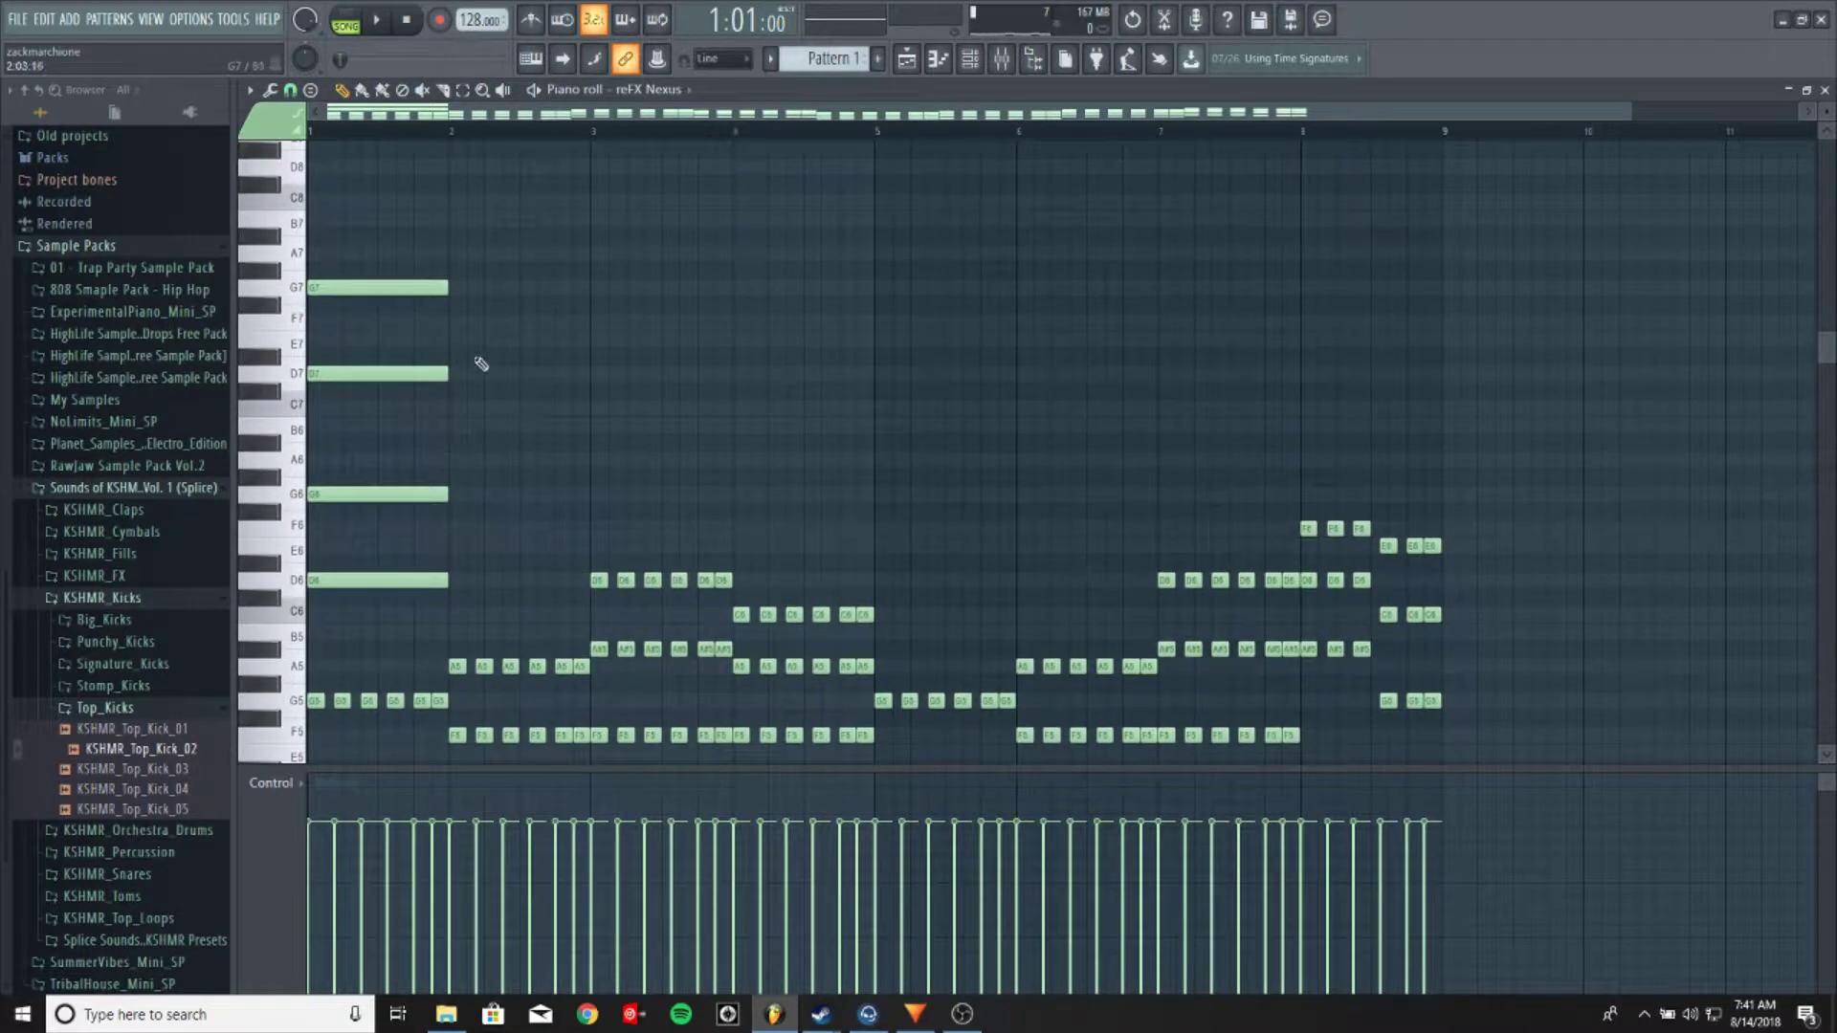
pyautogui.click(455, 254)
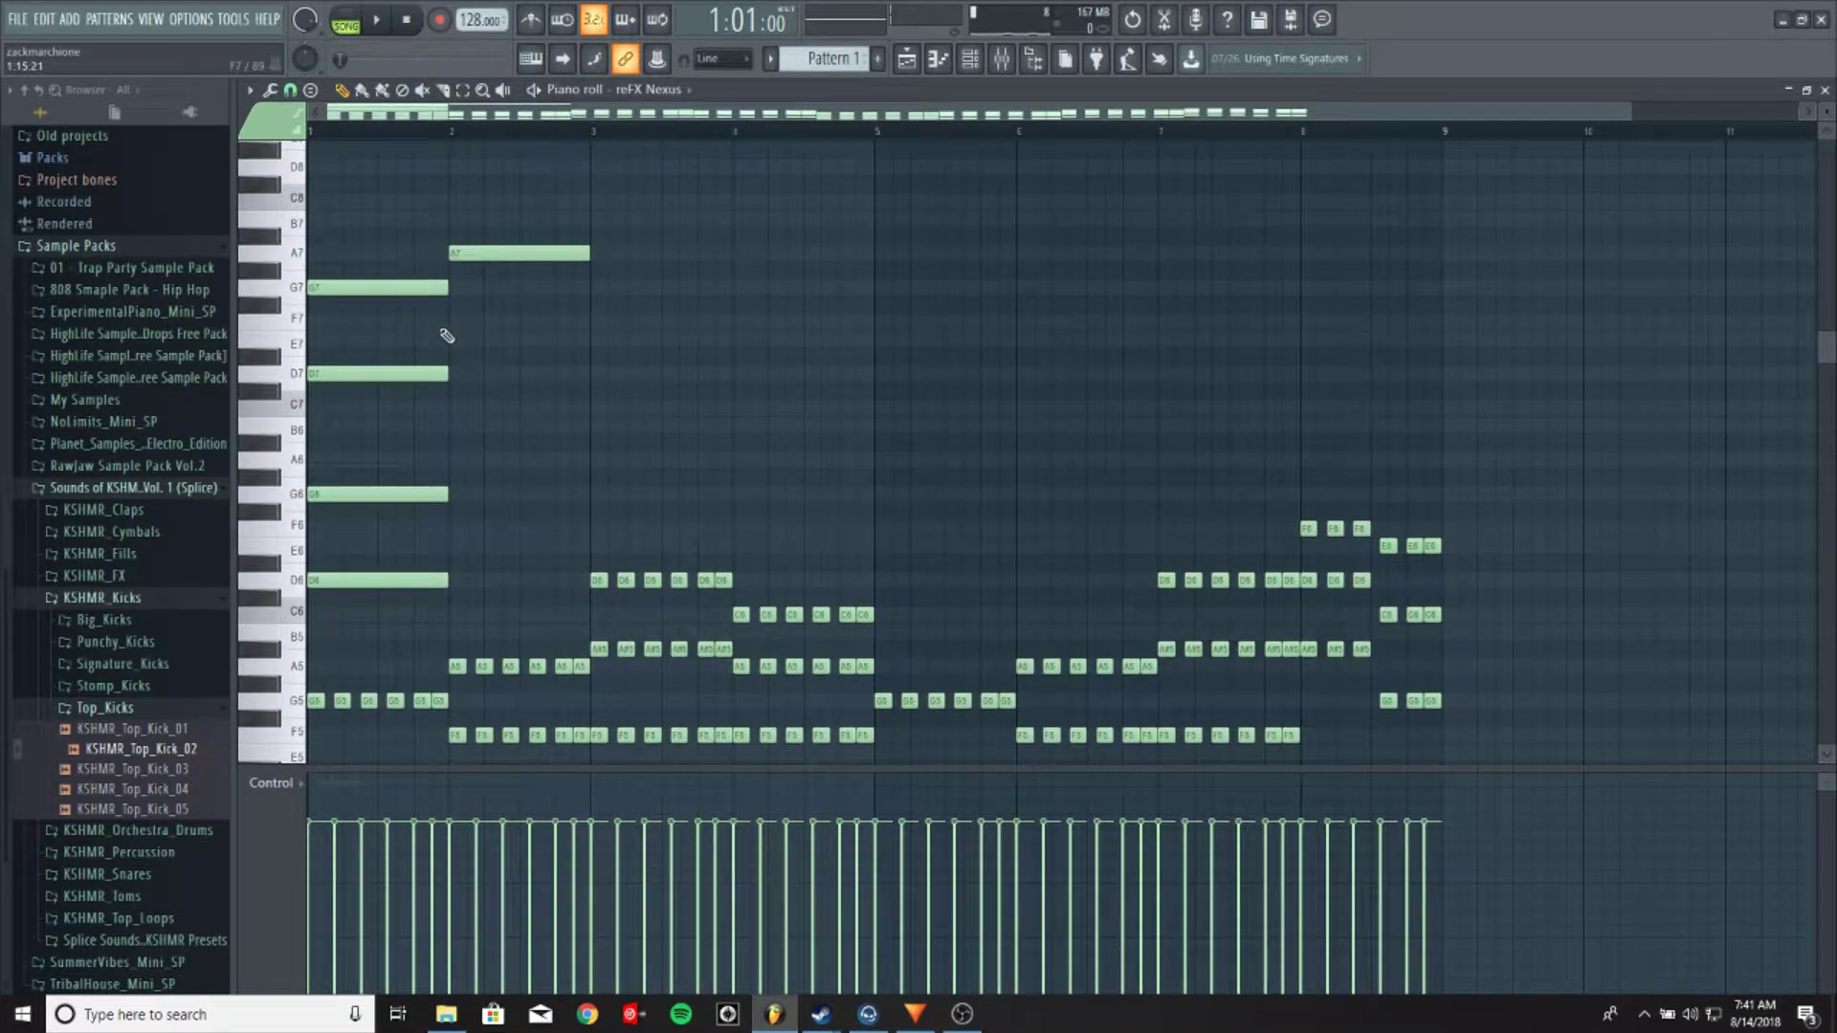
pyautogui.click(451, 323)
pyautogui.click(454, 409)
pyautogui.click(456, 527)
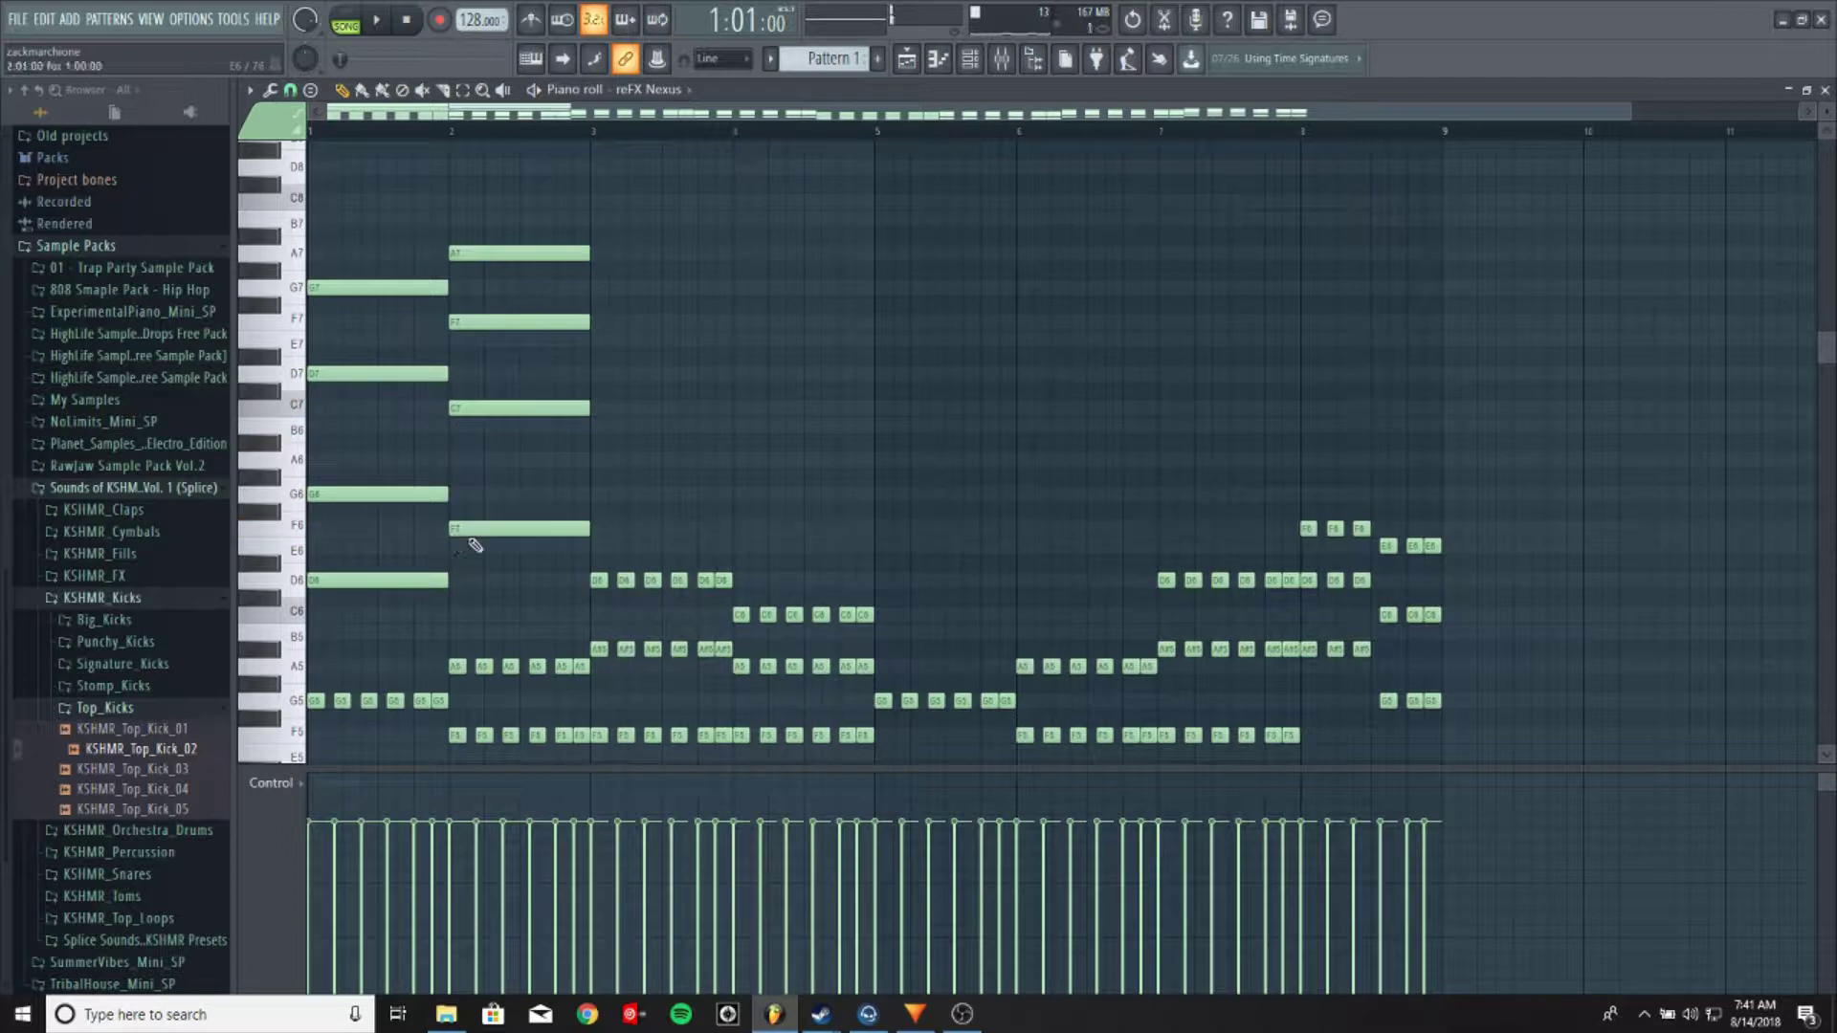
# Delete the sustained bar 2 chord notes A7, F7, C7 and F6 from the piano roll
pyautogui.scroll(-4, 585, 494)
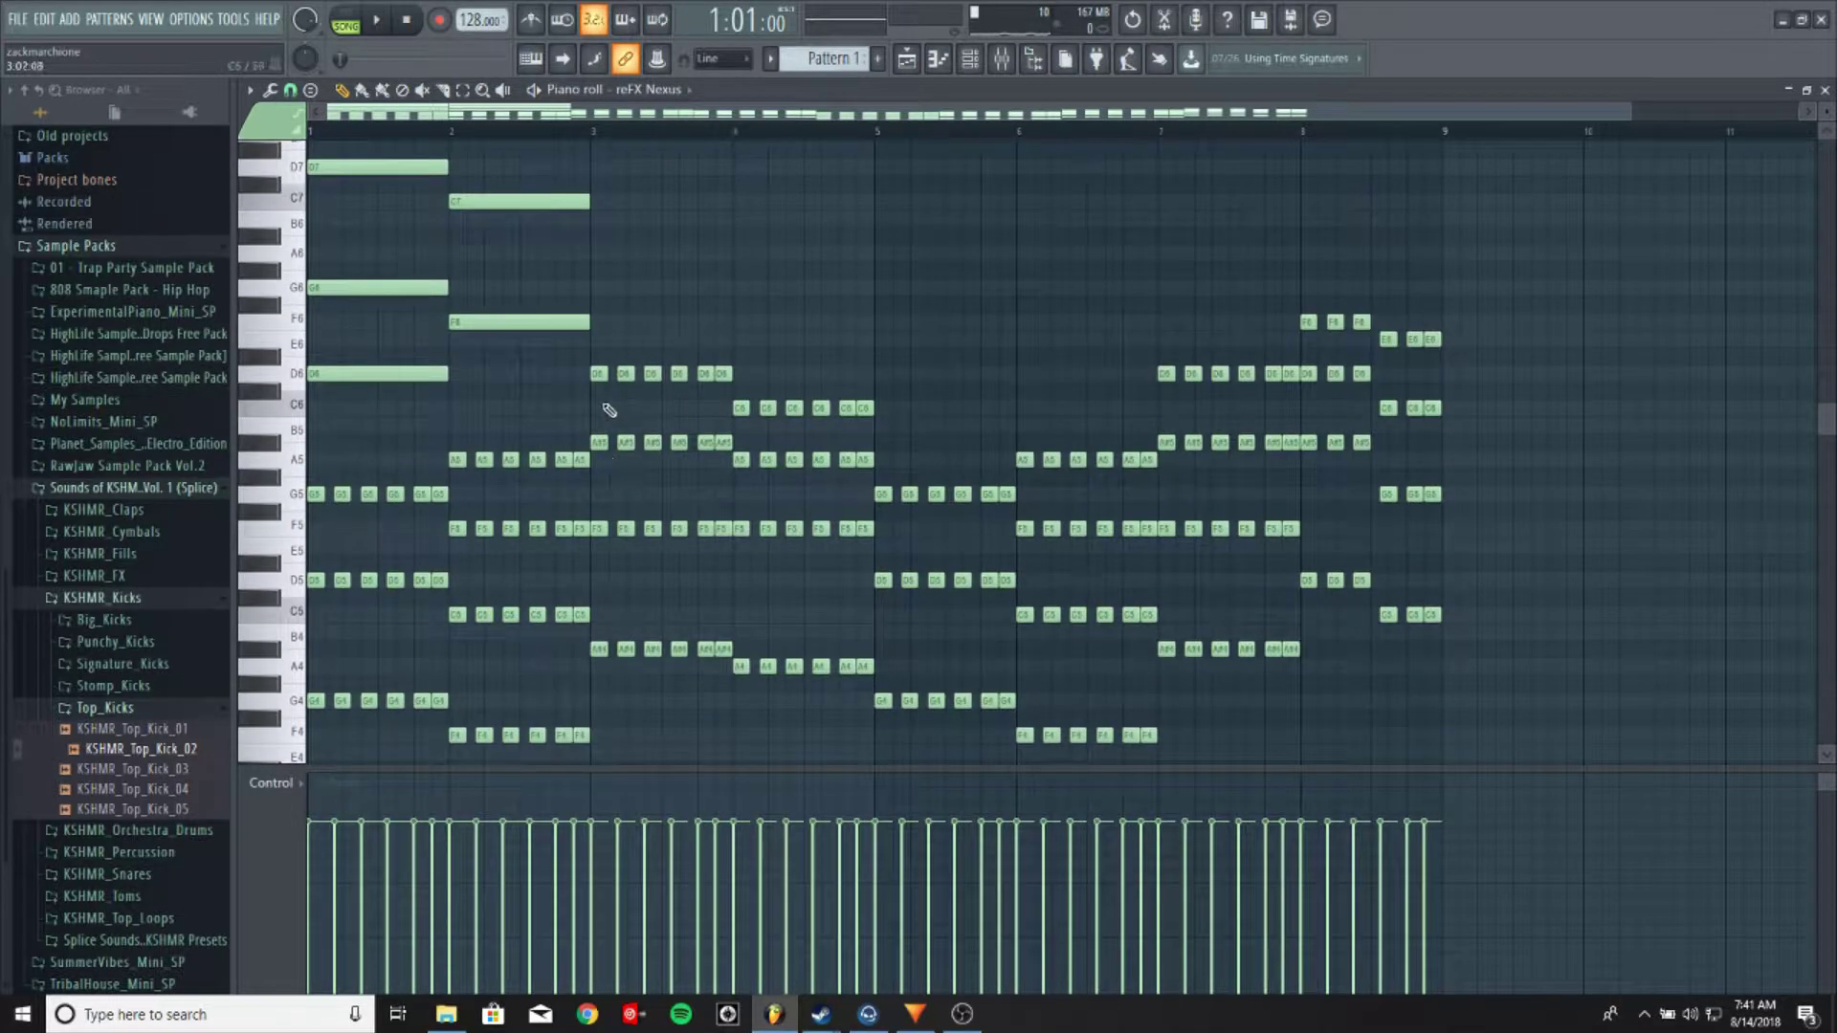
pyautogui.scroll(3, 632, 479)
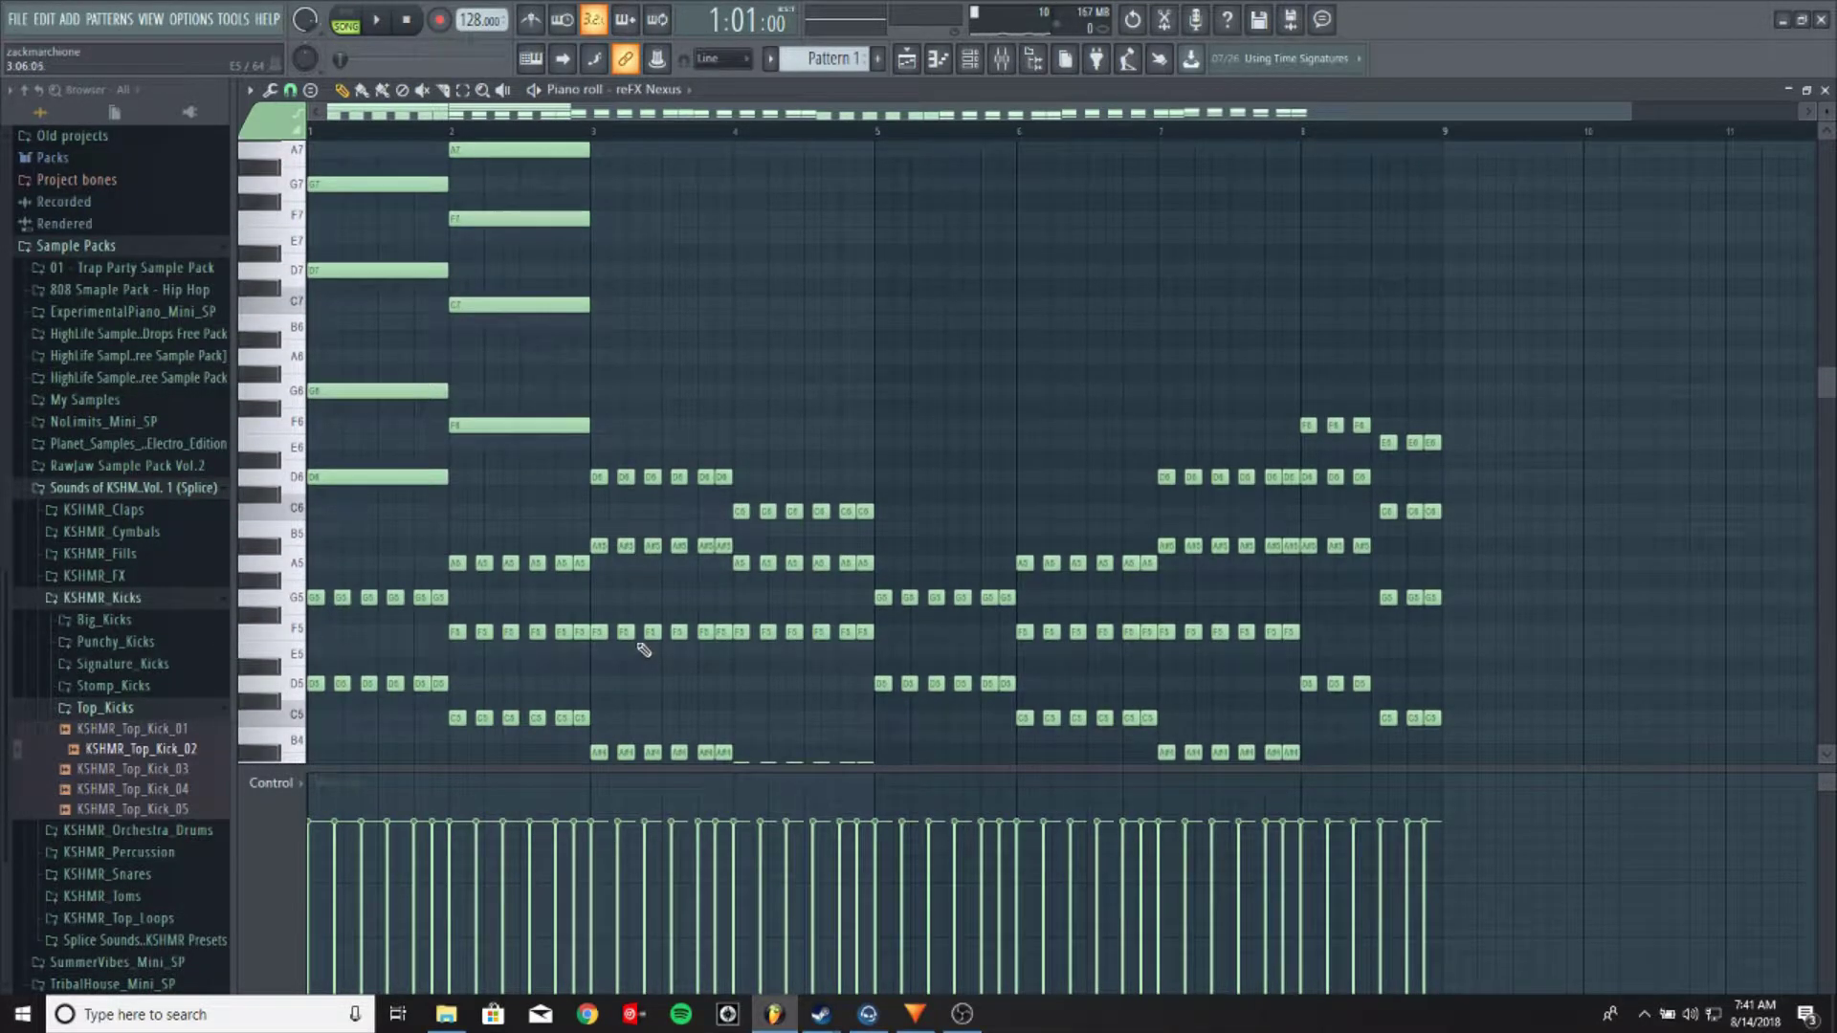
pyautogui.scroll(6, 643, 649)
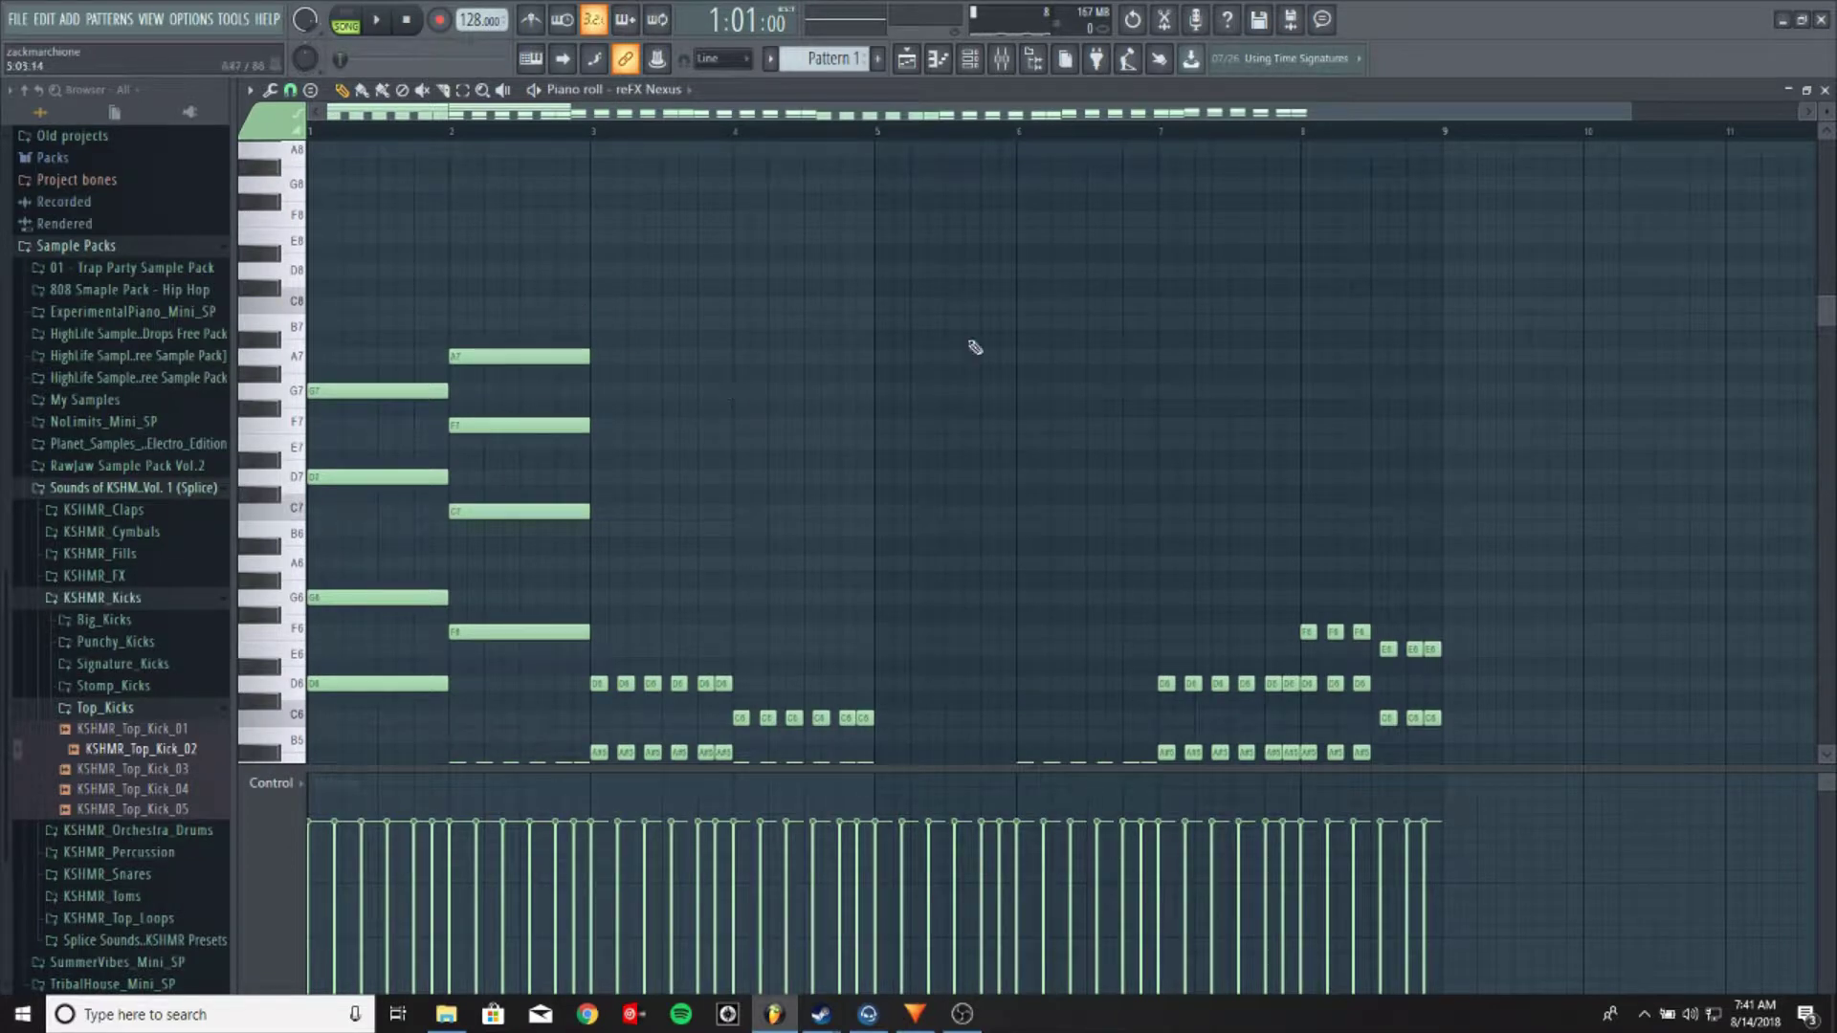
pyautogui.scroll(-3, 607, 377)
pyautogui.rightClick(499, 253)
pyautogui.rightClick(500, 321)
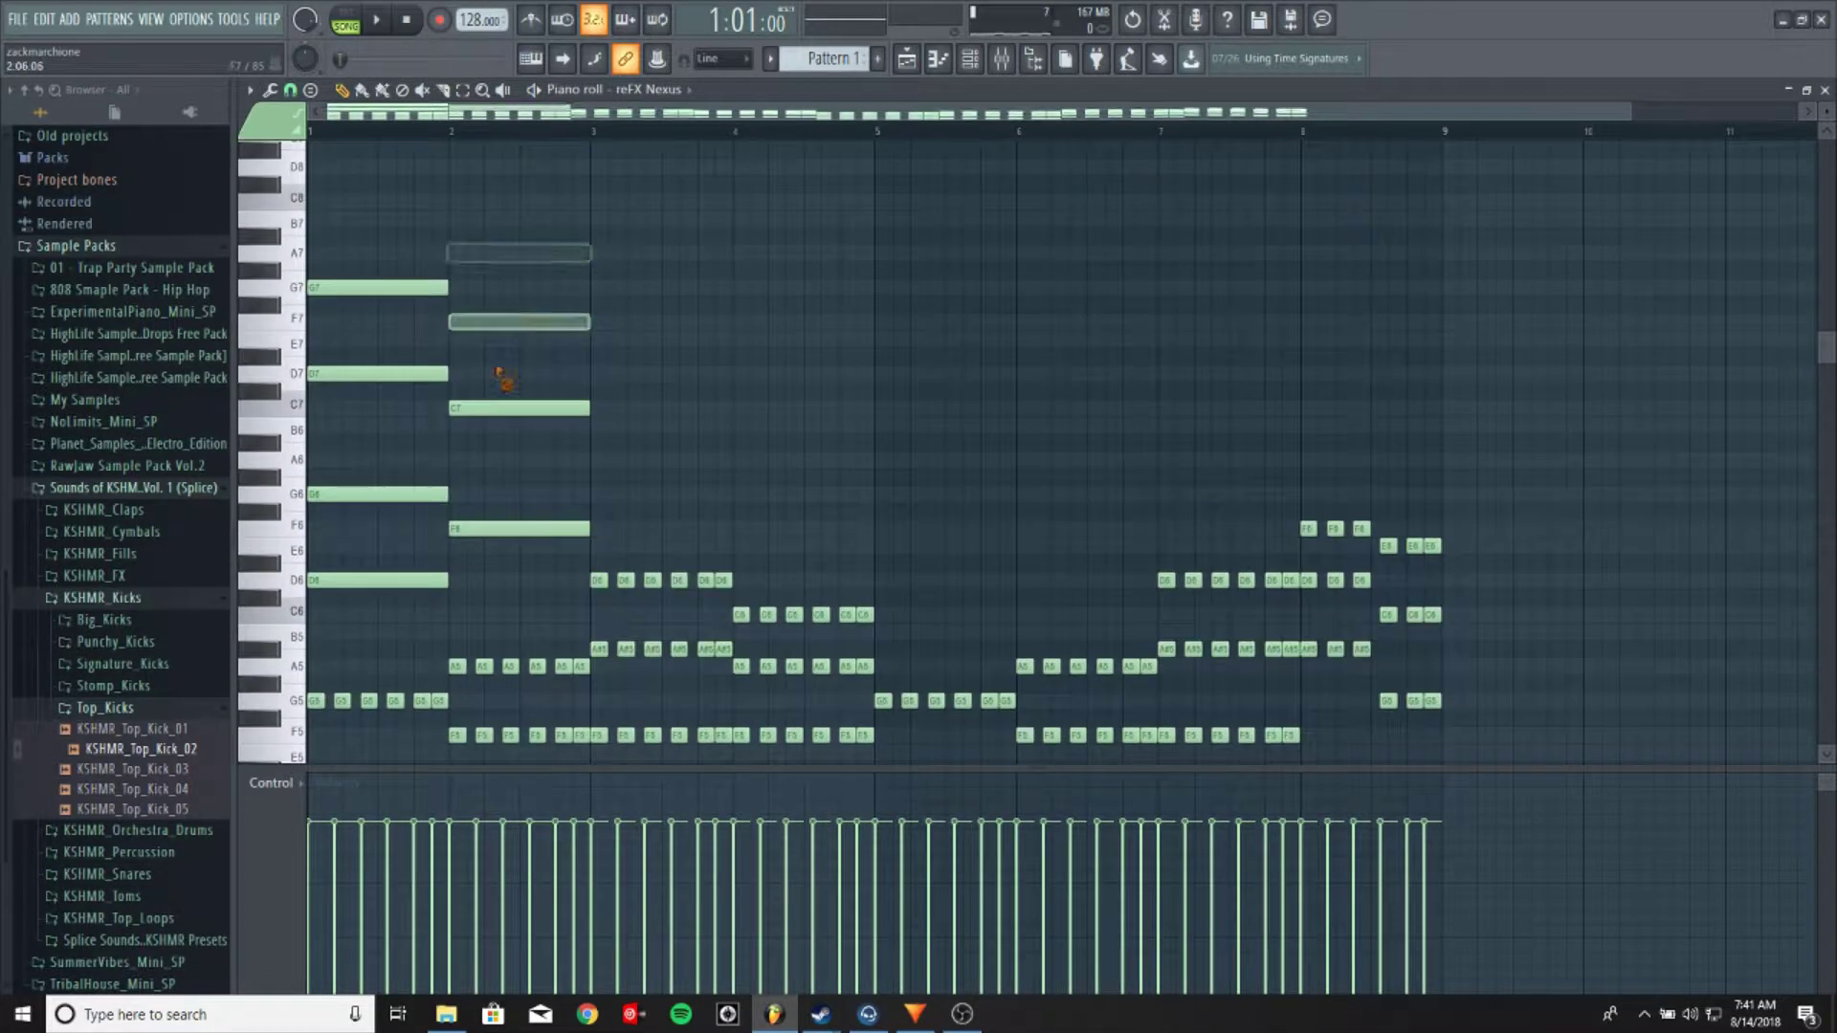
pyautogui.rightClick(499, 408)
pyautogui.rightClick(499, 532)
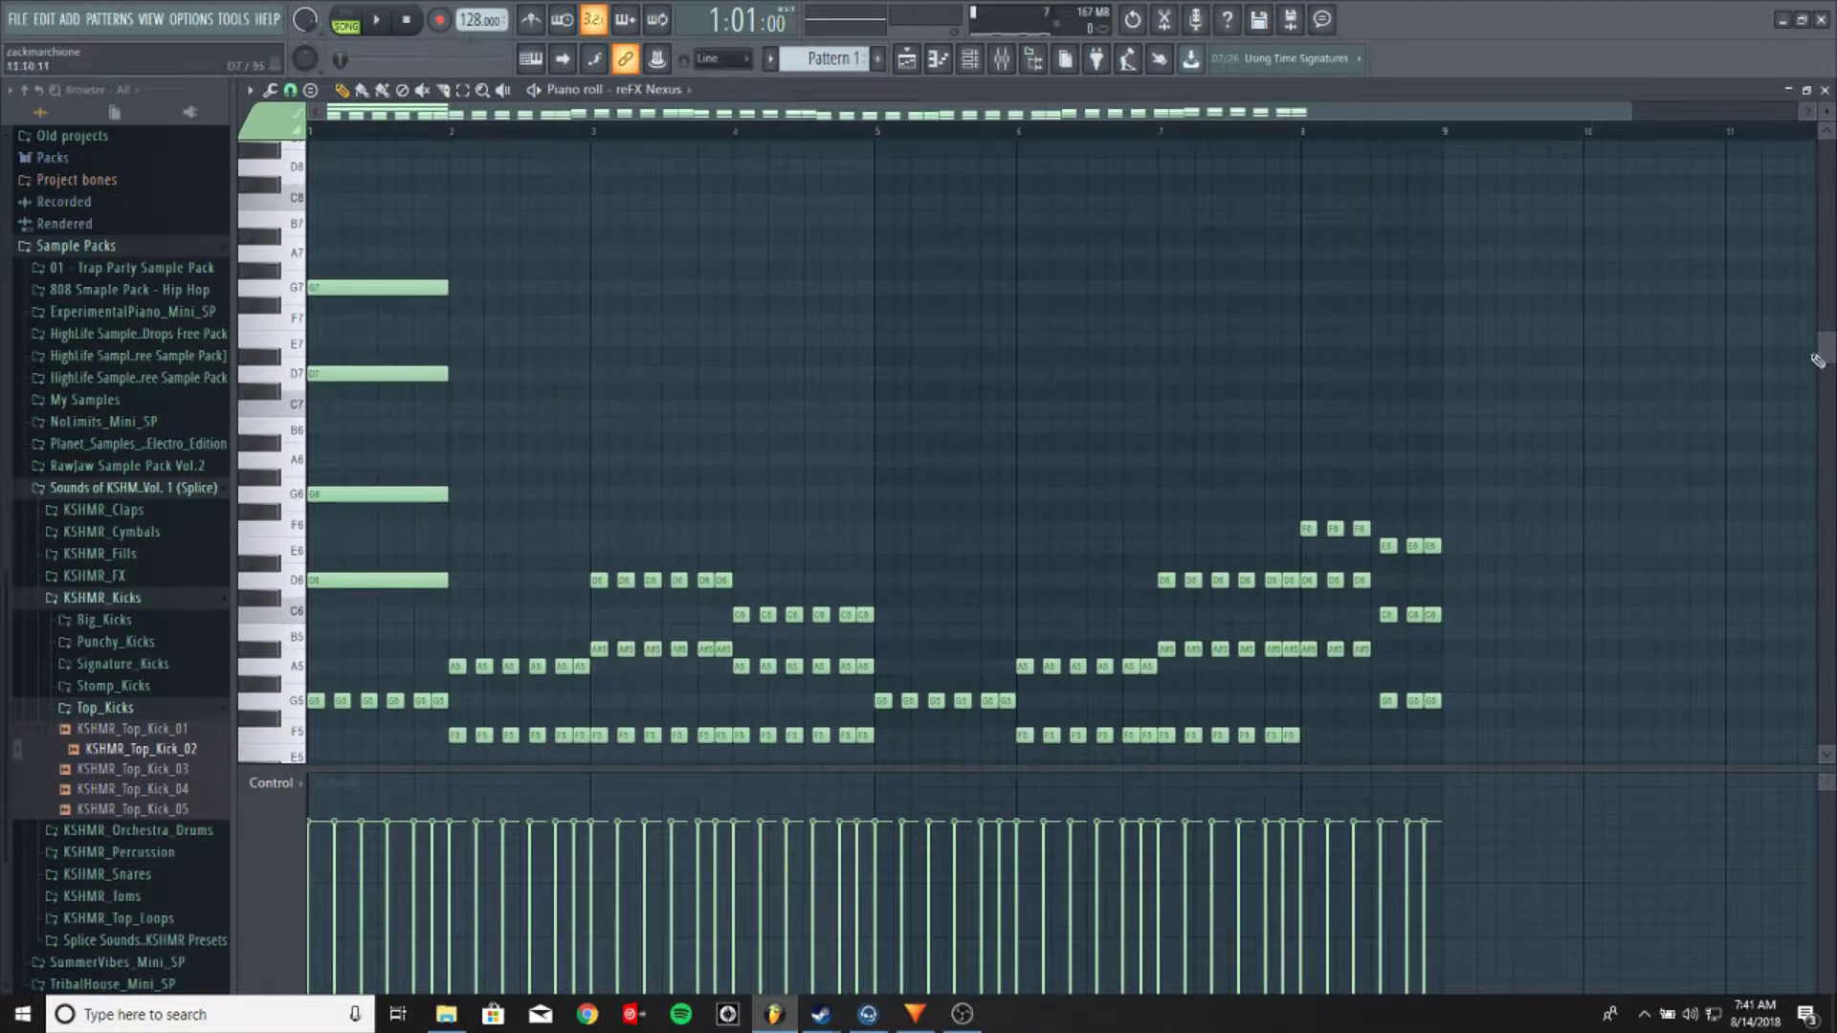
# Select the four sustained bar 1 notes G7, D7, G6 and D6 and shorten them together to the length of the stabs below
pyautogui.scroll(2, 1161, 463)
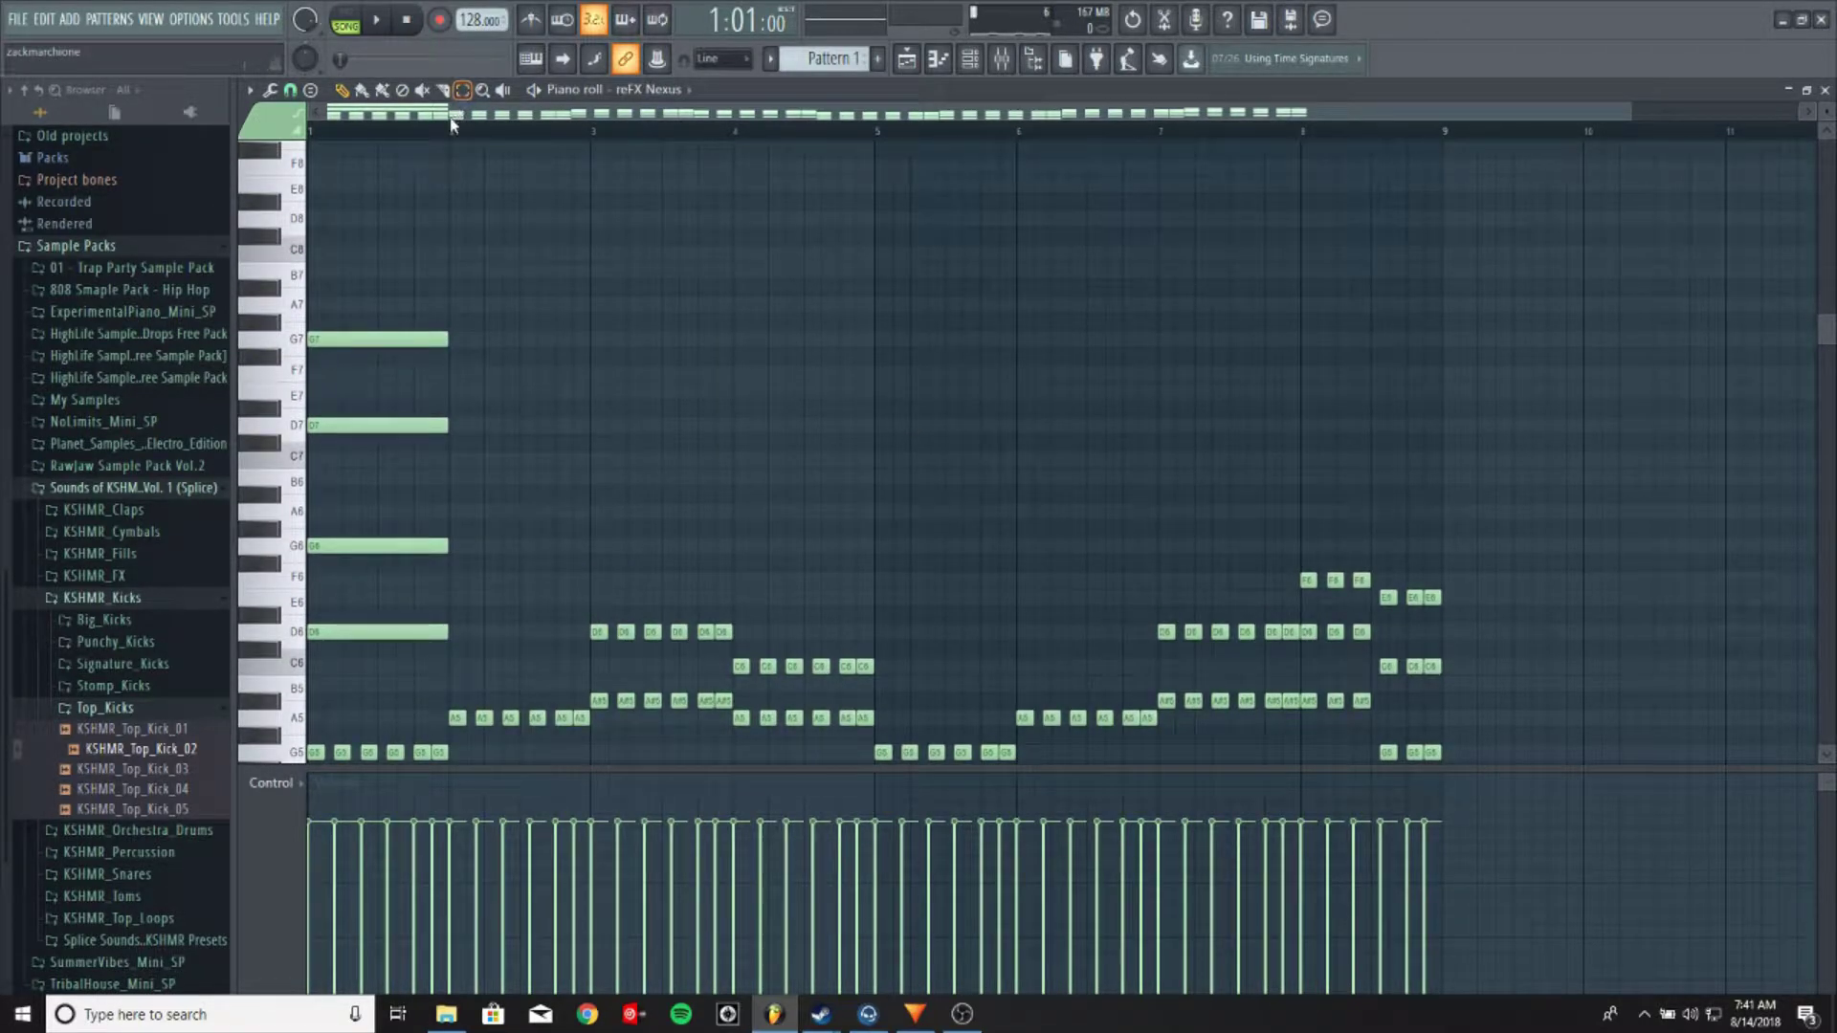
pyautogui.click(463, 90)
pyautogui.moveTo(370, 247); pyautogui.dragTo(389, 647)
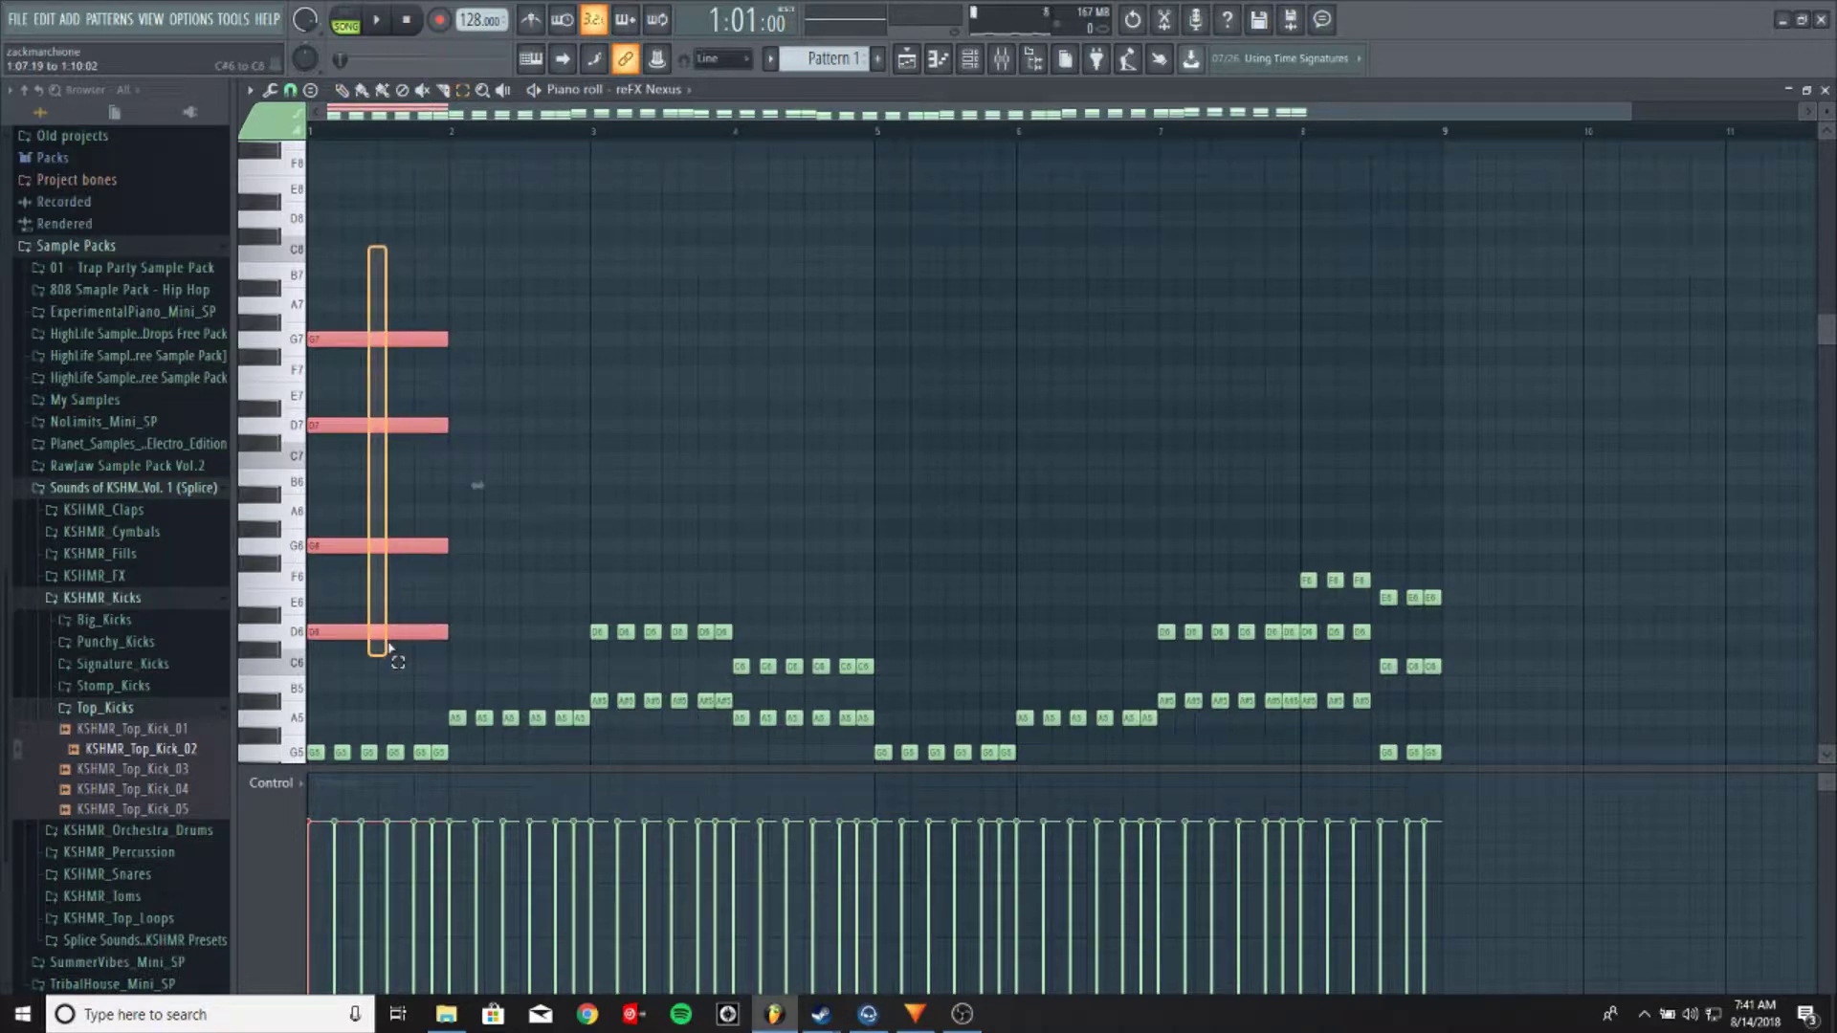
pyautogui.moveTo(381, 212)
pyautogui.mouseDown()
pyautogui.moveTo(804, 640)
pyautogui.moveTo(1771, 637)
pyautogui.moveTo(735, 560)
pyautogui.moveTo(490, 720)
pyautogui.mouseUp()
pyautogui.click(344, 90)
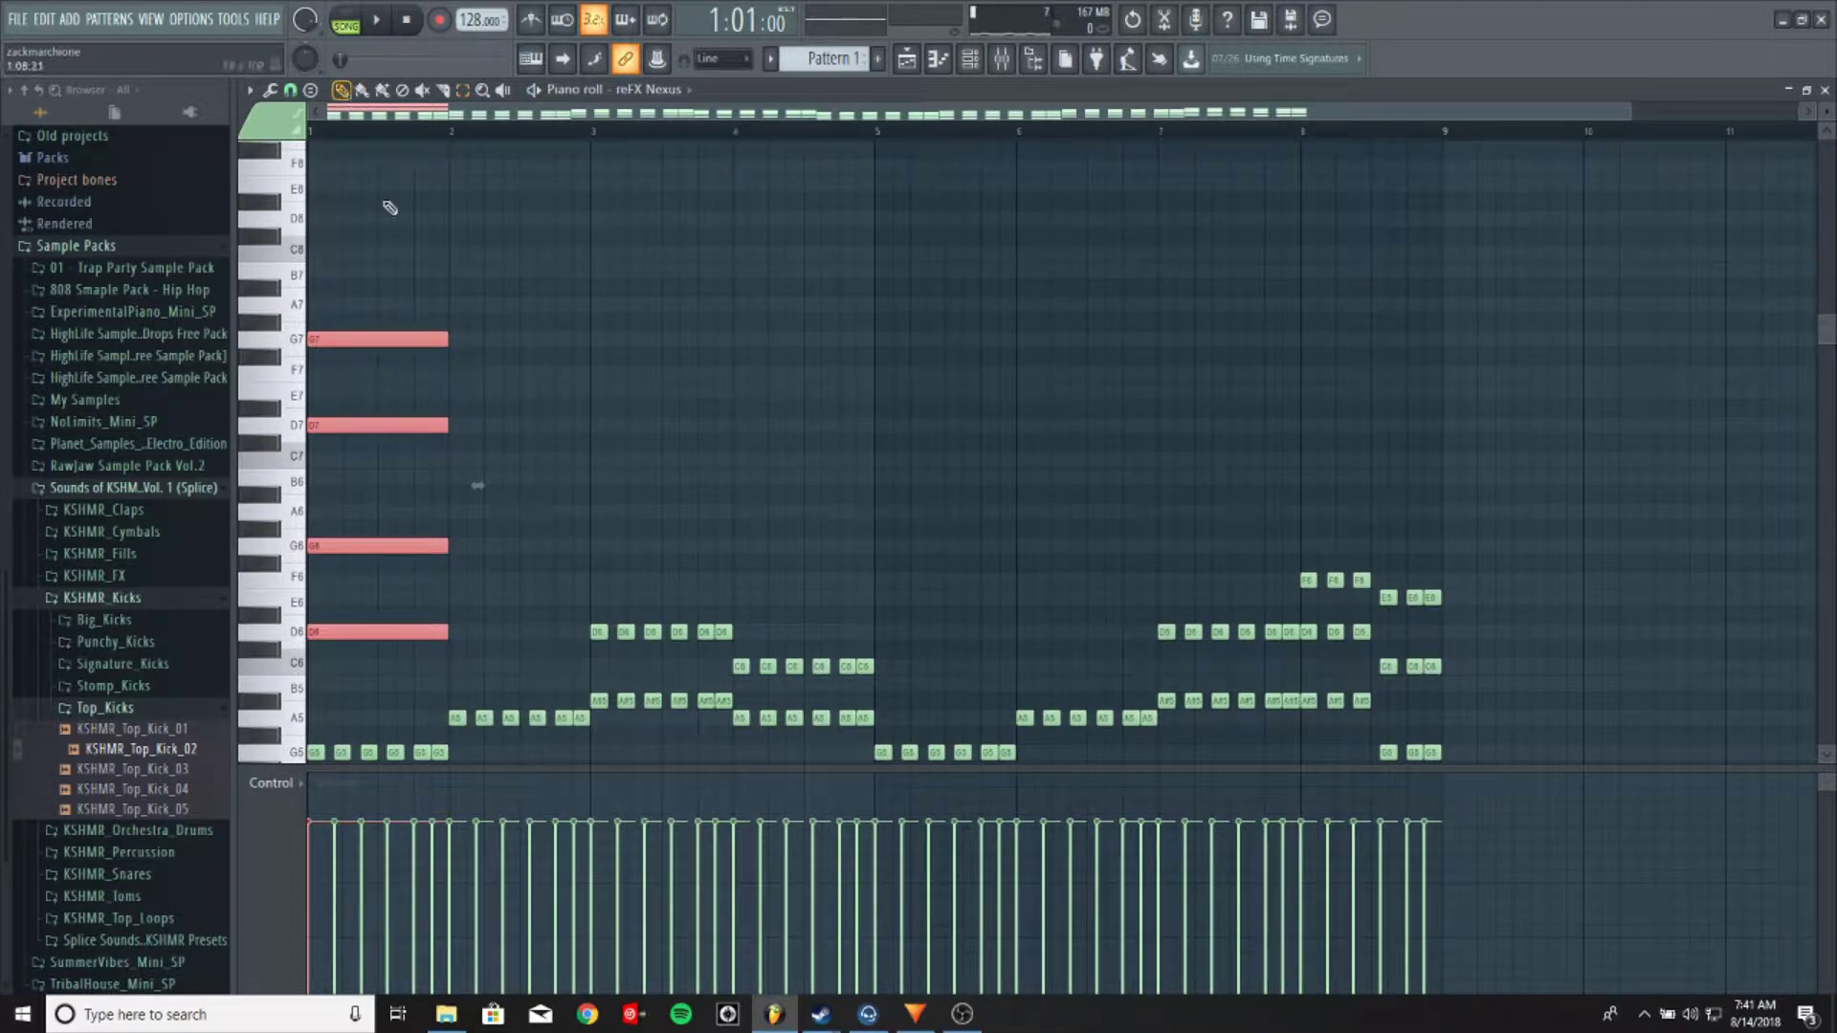
pyautogui.moveTo(445, 339); pyautogui.dragTo(337, 339)
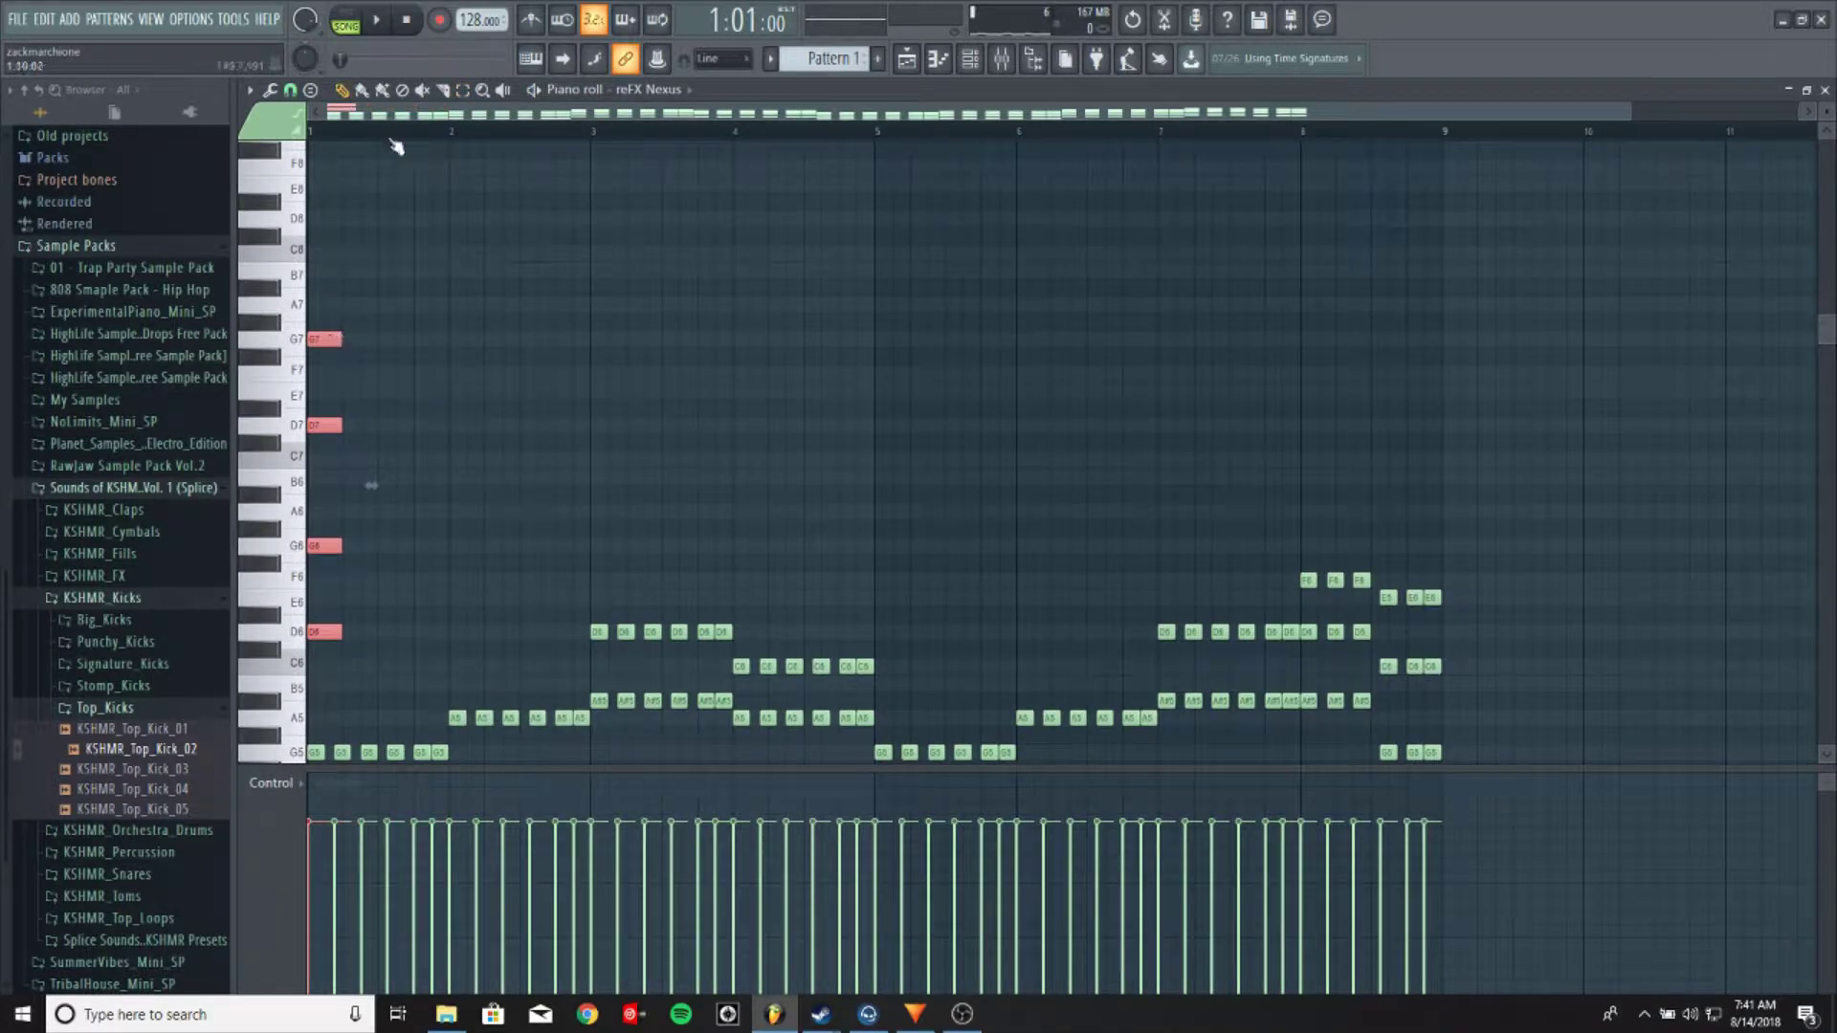
pyautogui.keyDown('ctrl'); pyautogui.scroll(4, 339, 338); pyautogui.keyUp('ctrl')
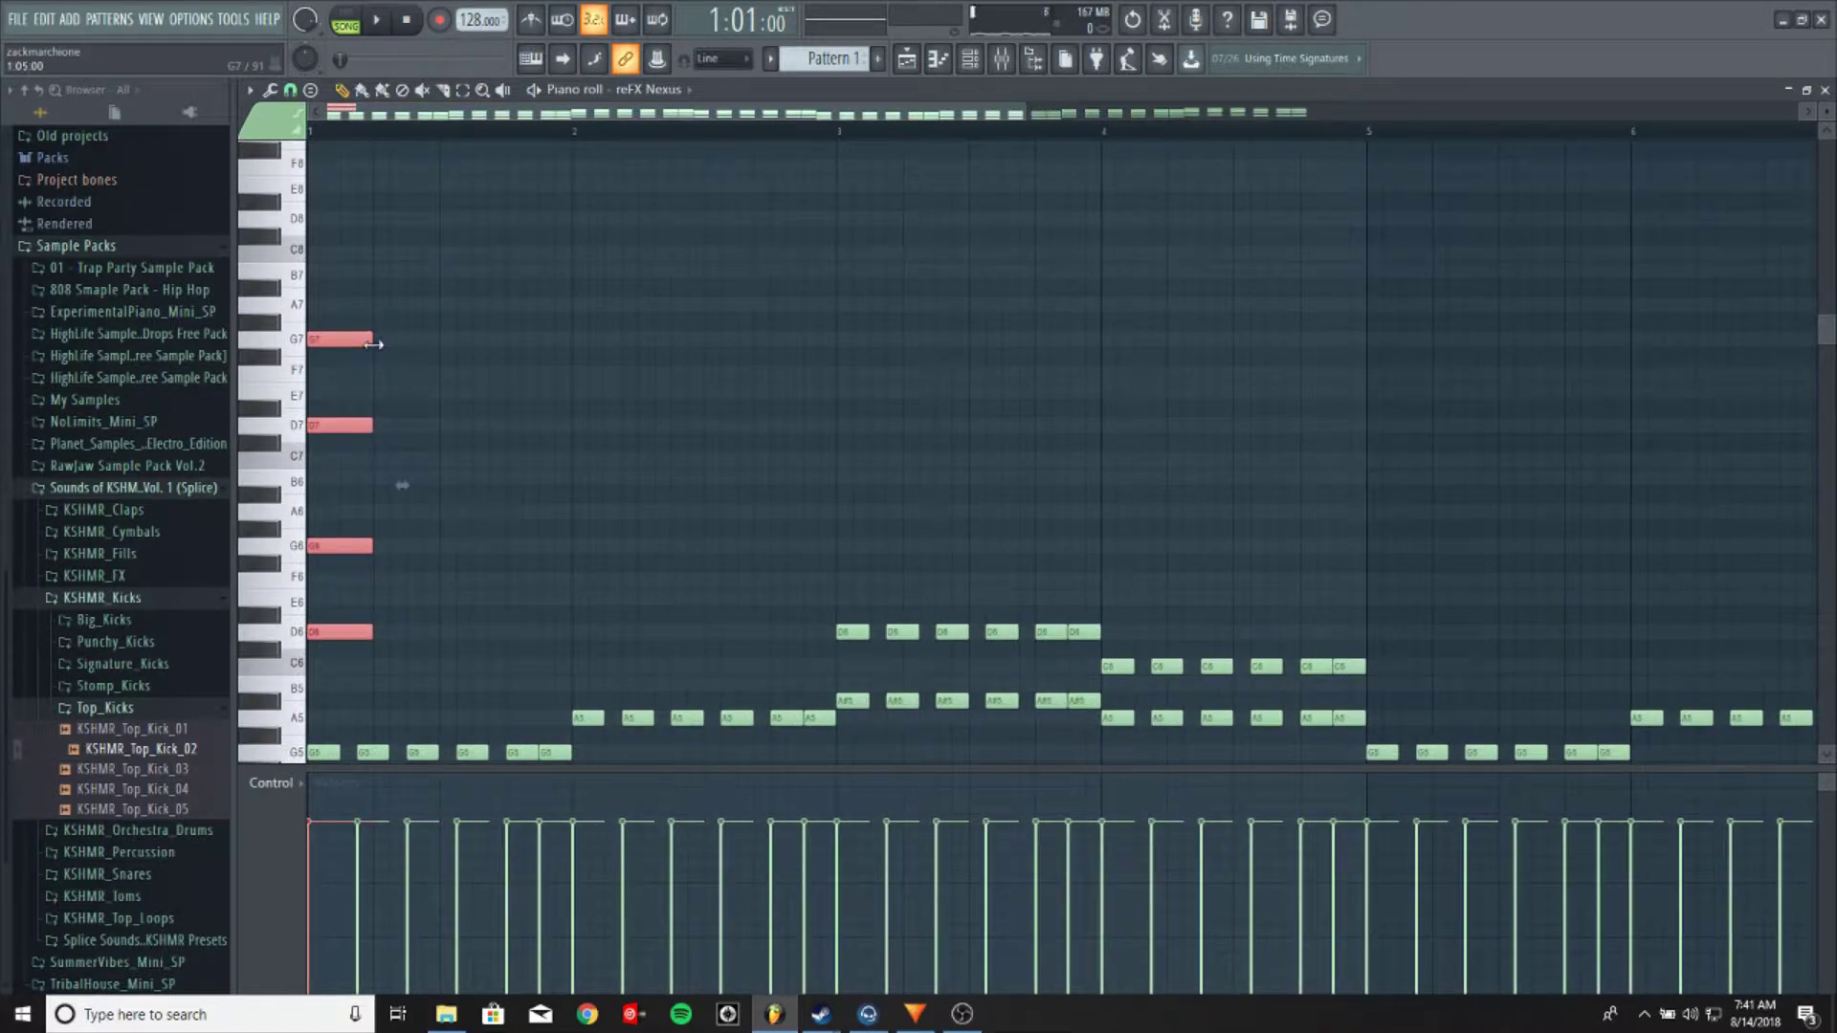
pyautogui.moveTo(371, 339); pyautogui.dragTo(340, 339)
# Duplicate the shortened four-note chord onto the second stab position of bar 1
pyautogui.scroll(-1, 349, 422)
pyautogui.scroll(-2, 354, 378)
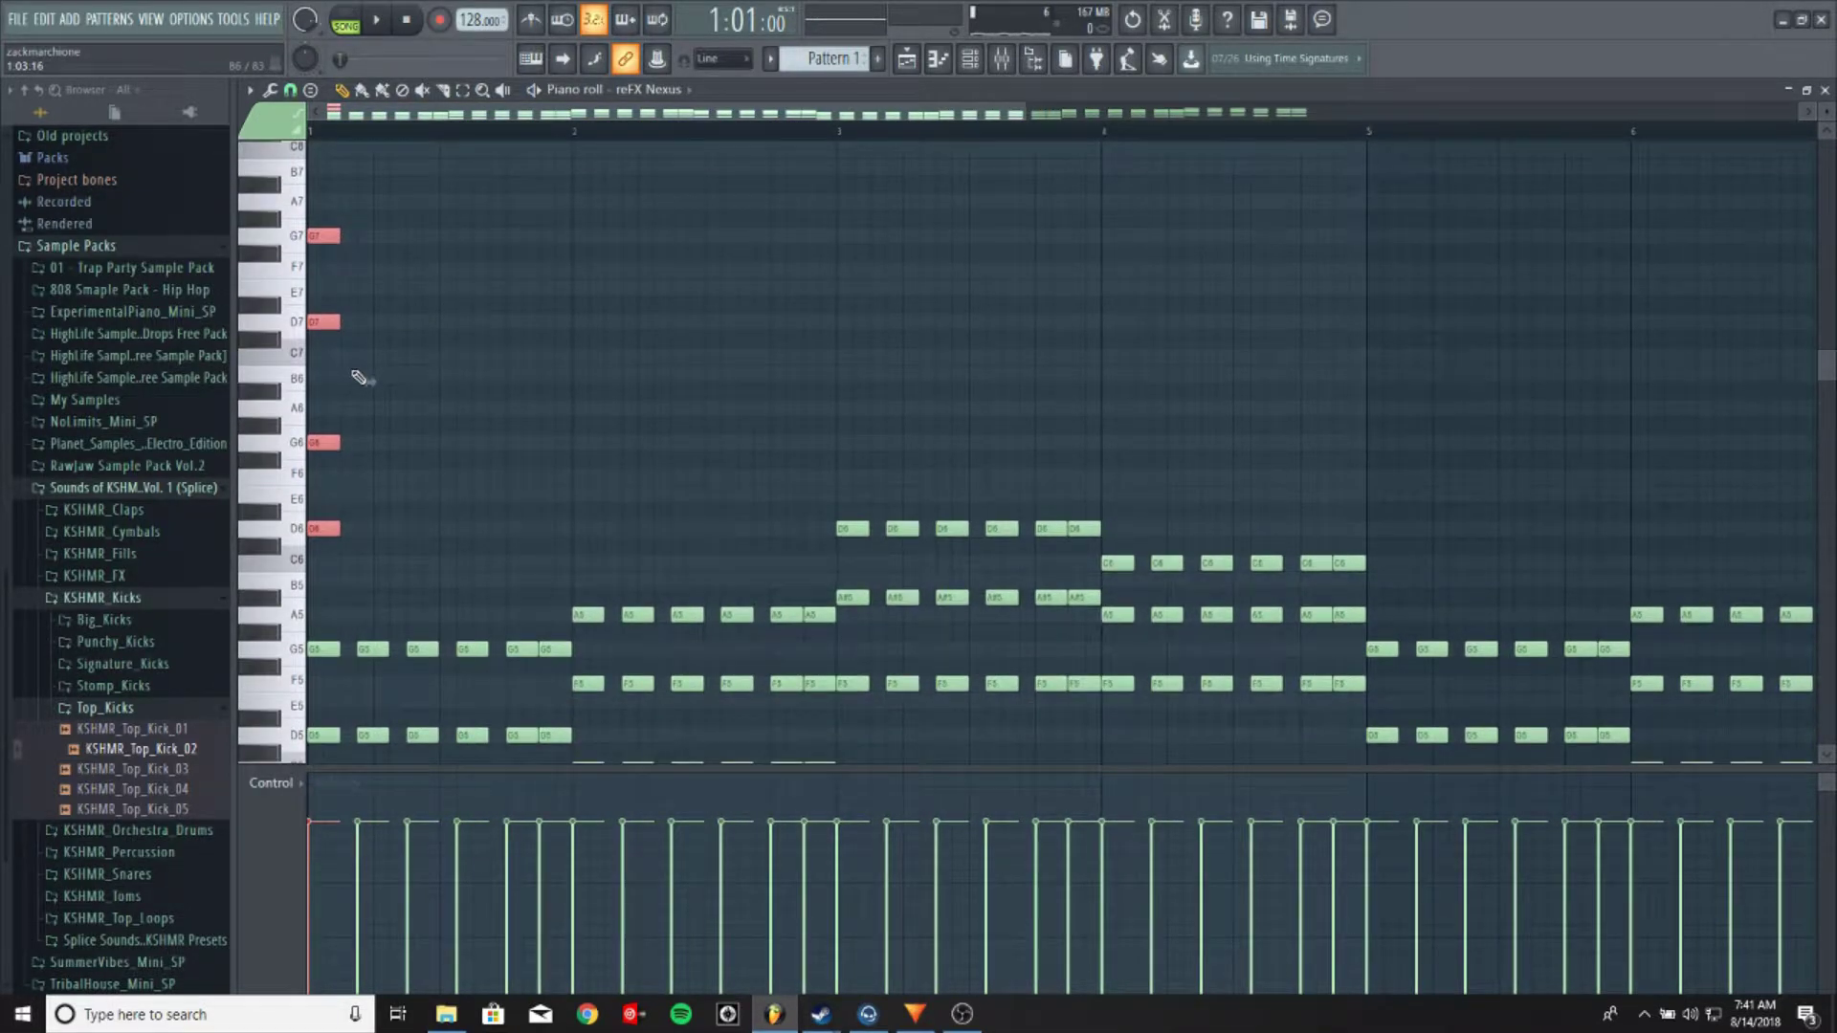
pyautogui.scroll(2, 361, 316)
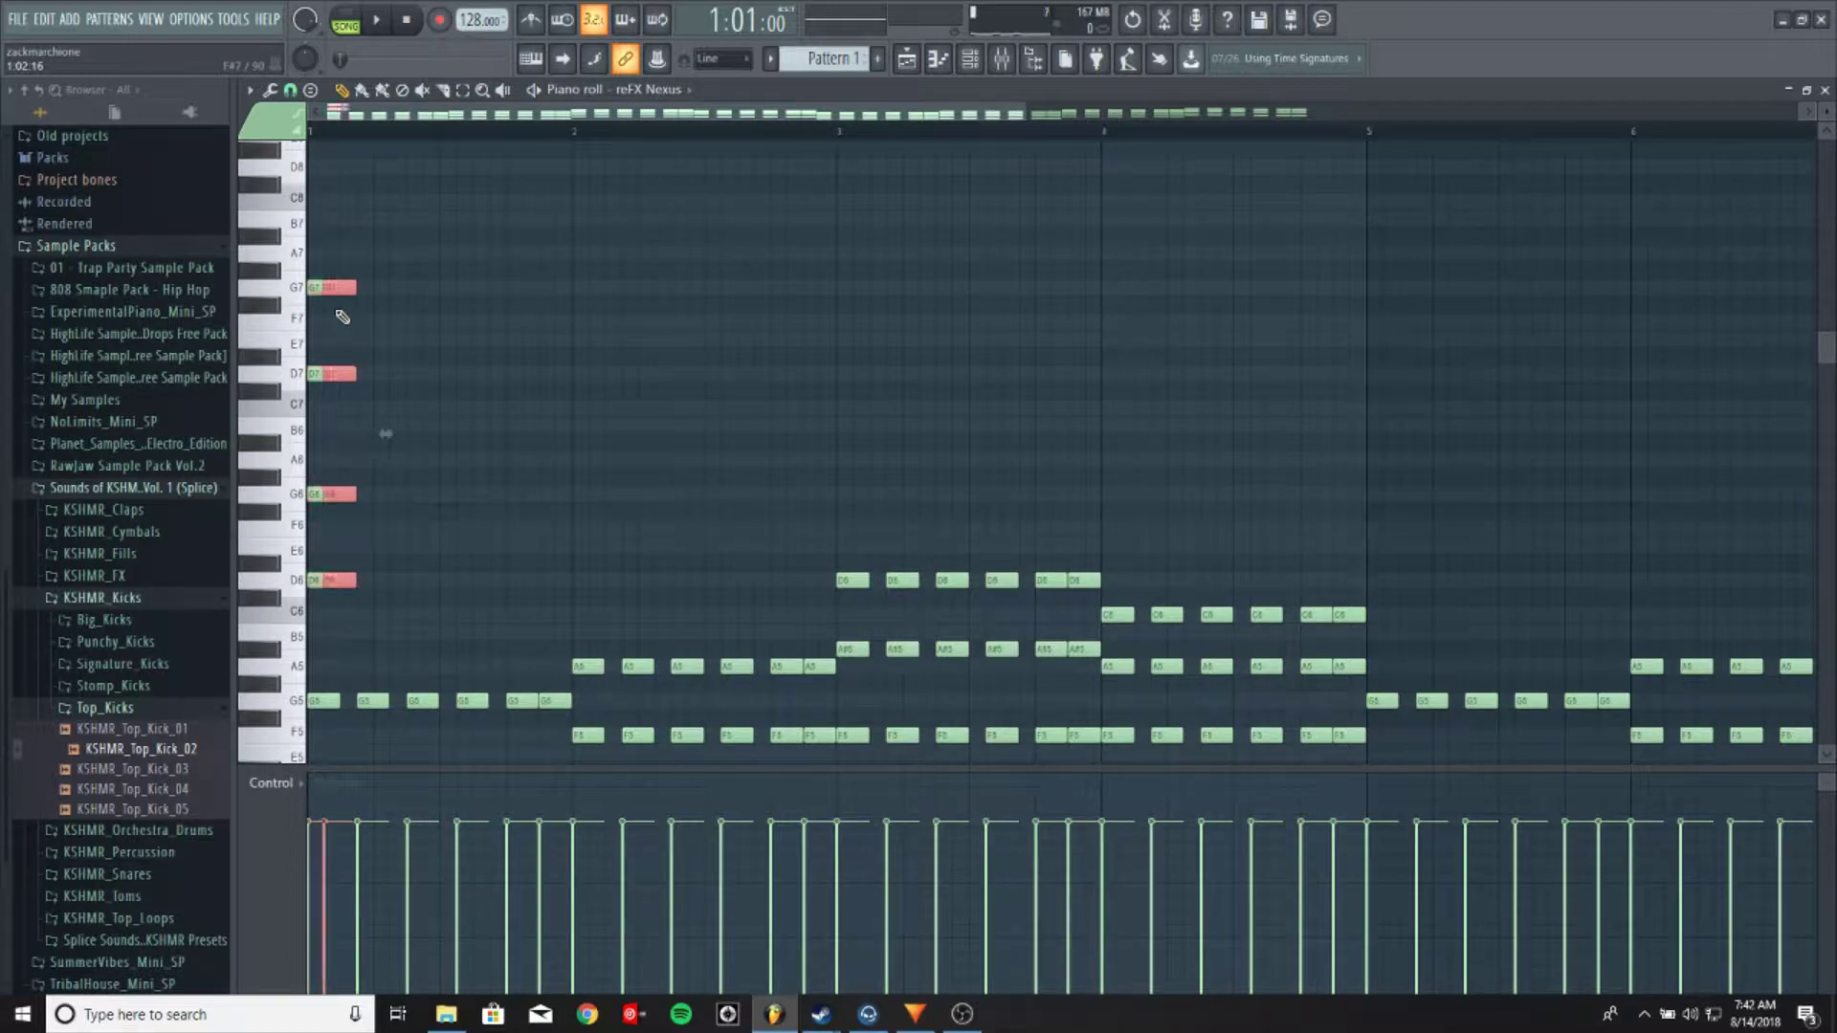
pyautogui.moveTo(337, 288); pyautogui.dragTo(378, 288)
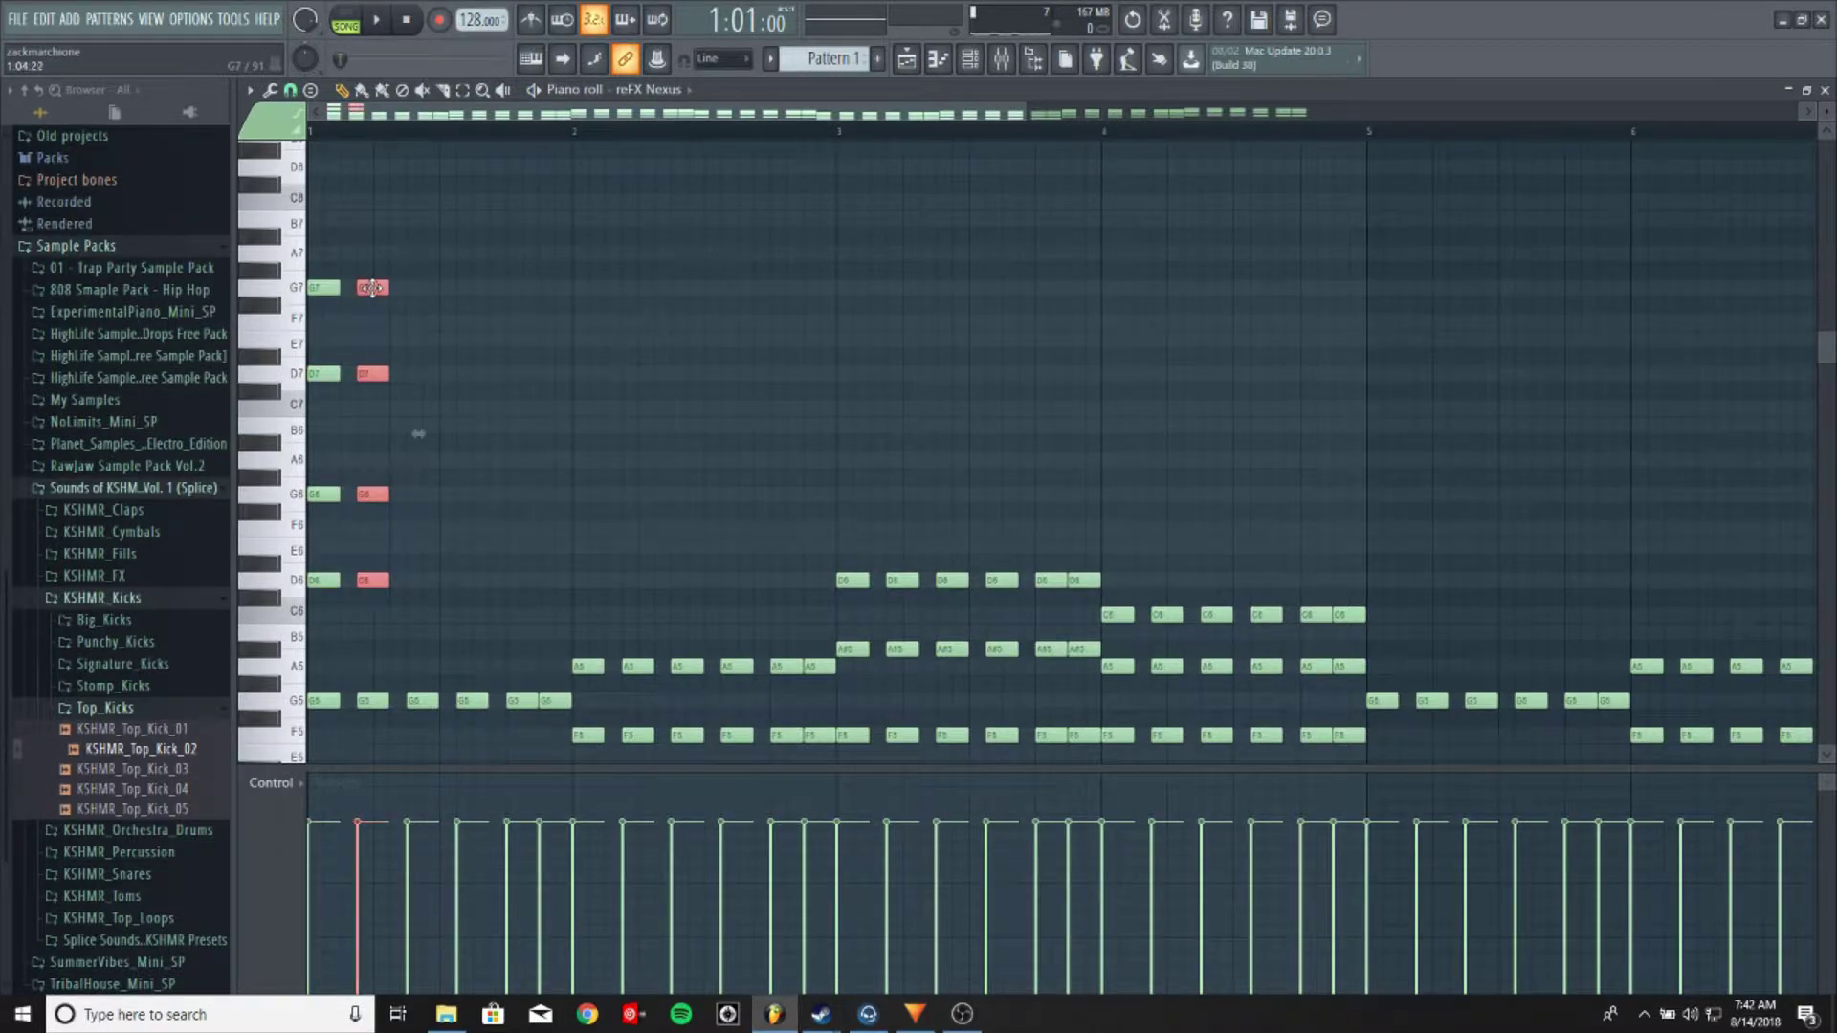
pyautogui.scroll(-5, 411, 430)
pyautogui.scroll(5, 1389, 517)
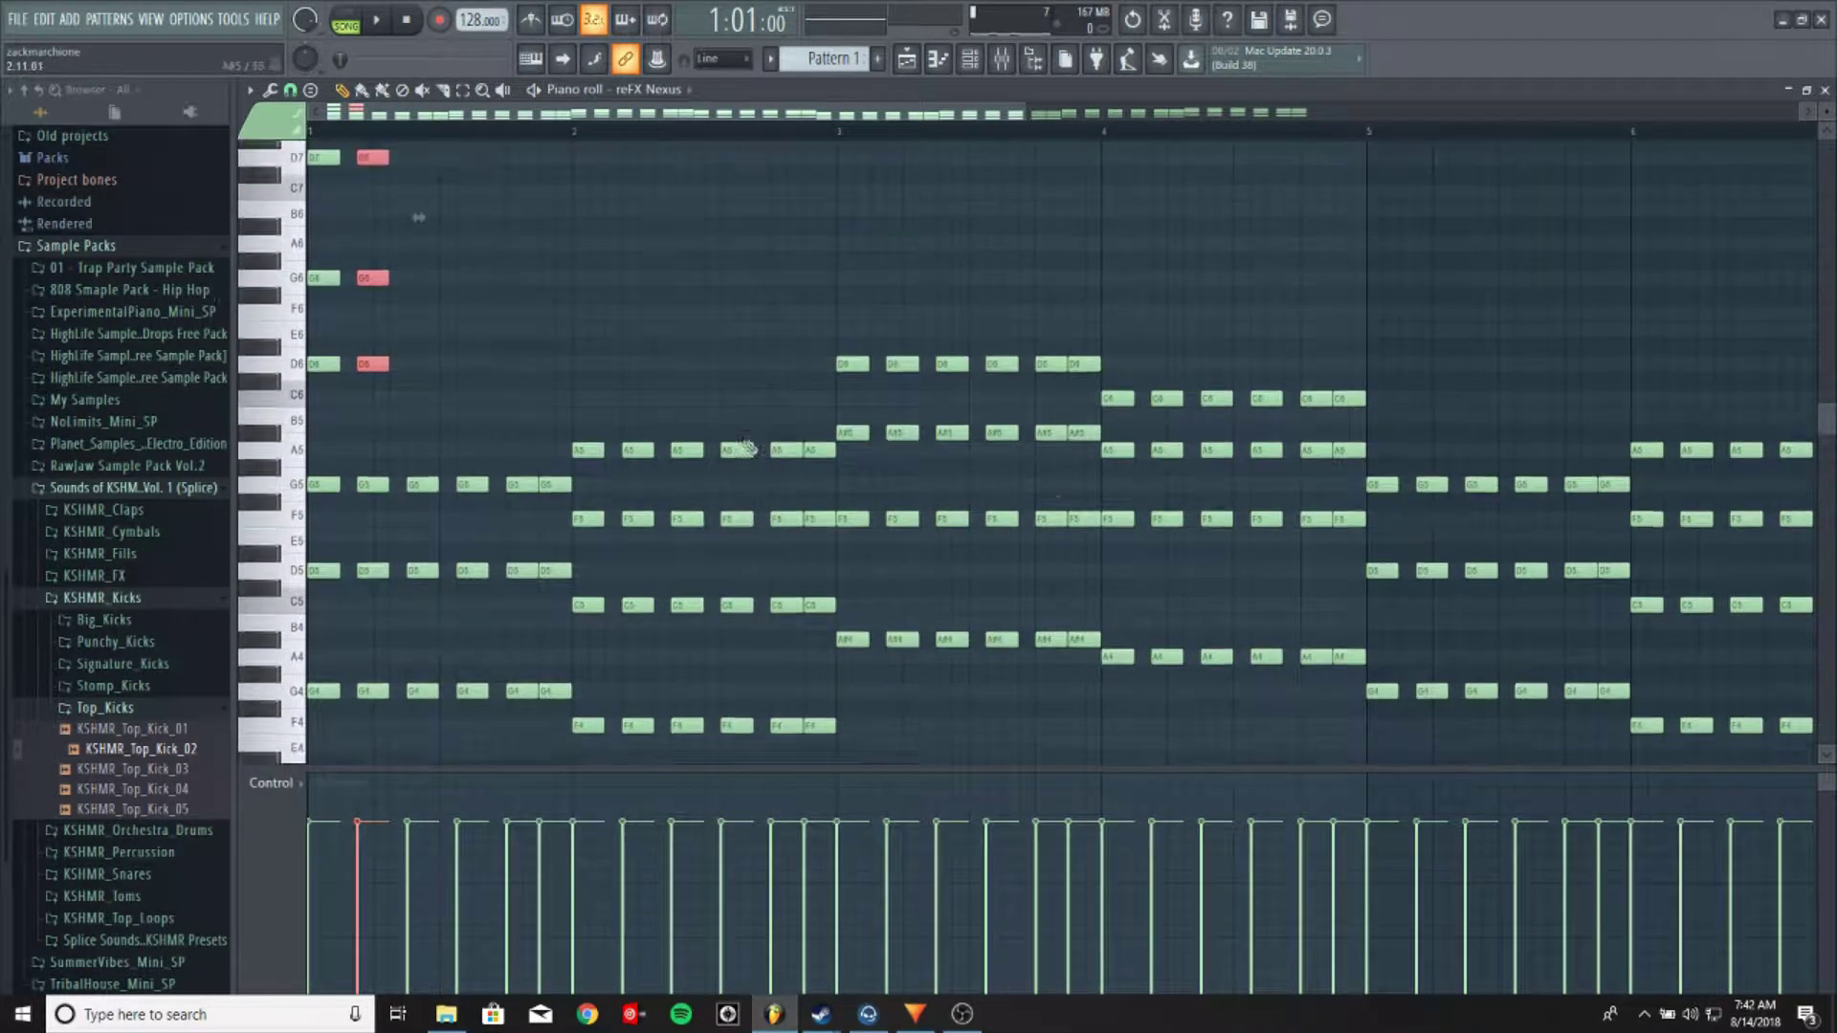
# Delete the duplicated chord and the original G7, D7, G6 and D6 notes in bar 1
pyautogui.press('Delete')
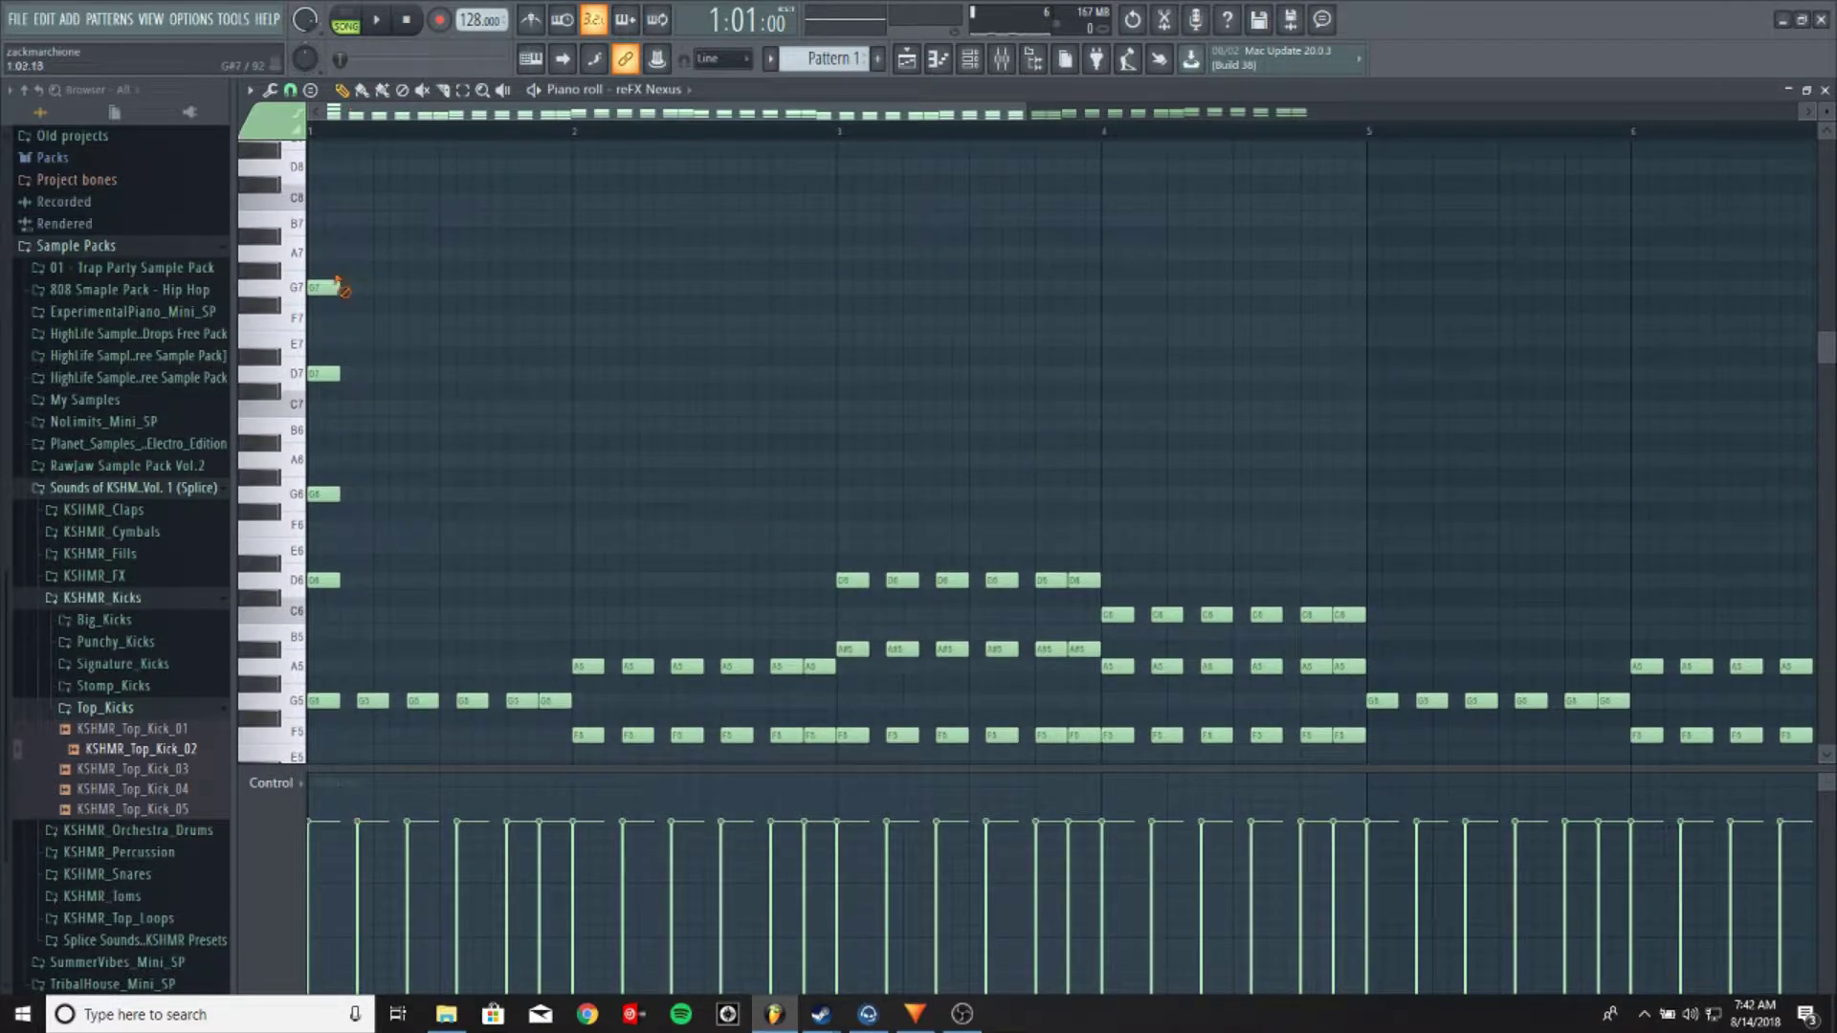
pyautogui.rightClick(323, 288)
pyautogui.rightClick(323, 374)
pyautogui.rightClick(323, 494)
pyautogui.rightClick(324, 580)
# Play Pattern 1 in pattern mode to hear its chord progression, and stop playback partway through
pyautogui.scroll(-3, 474, 134)
pyautogui.scroll(-5, 490, 278)
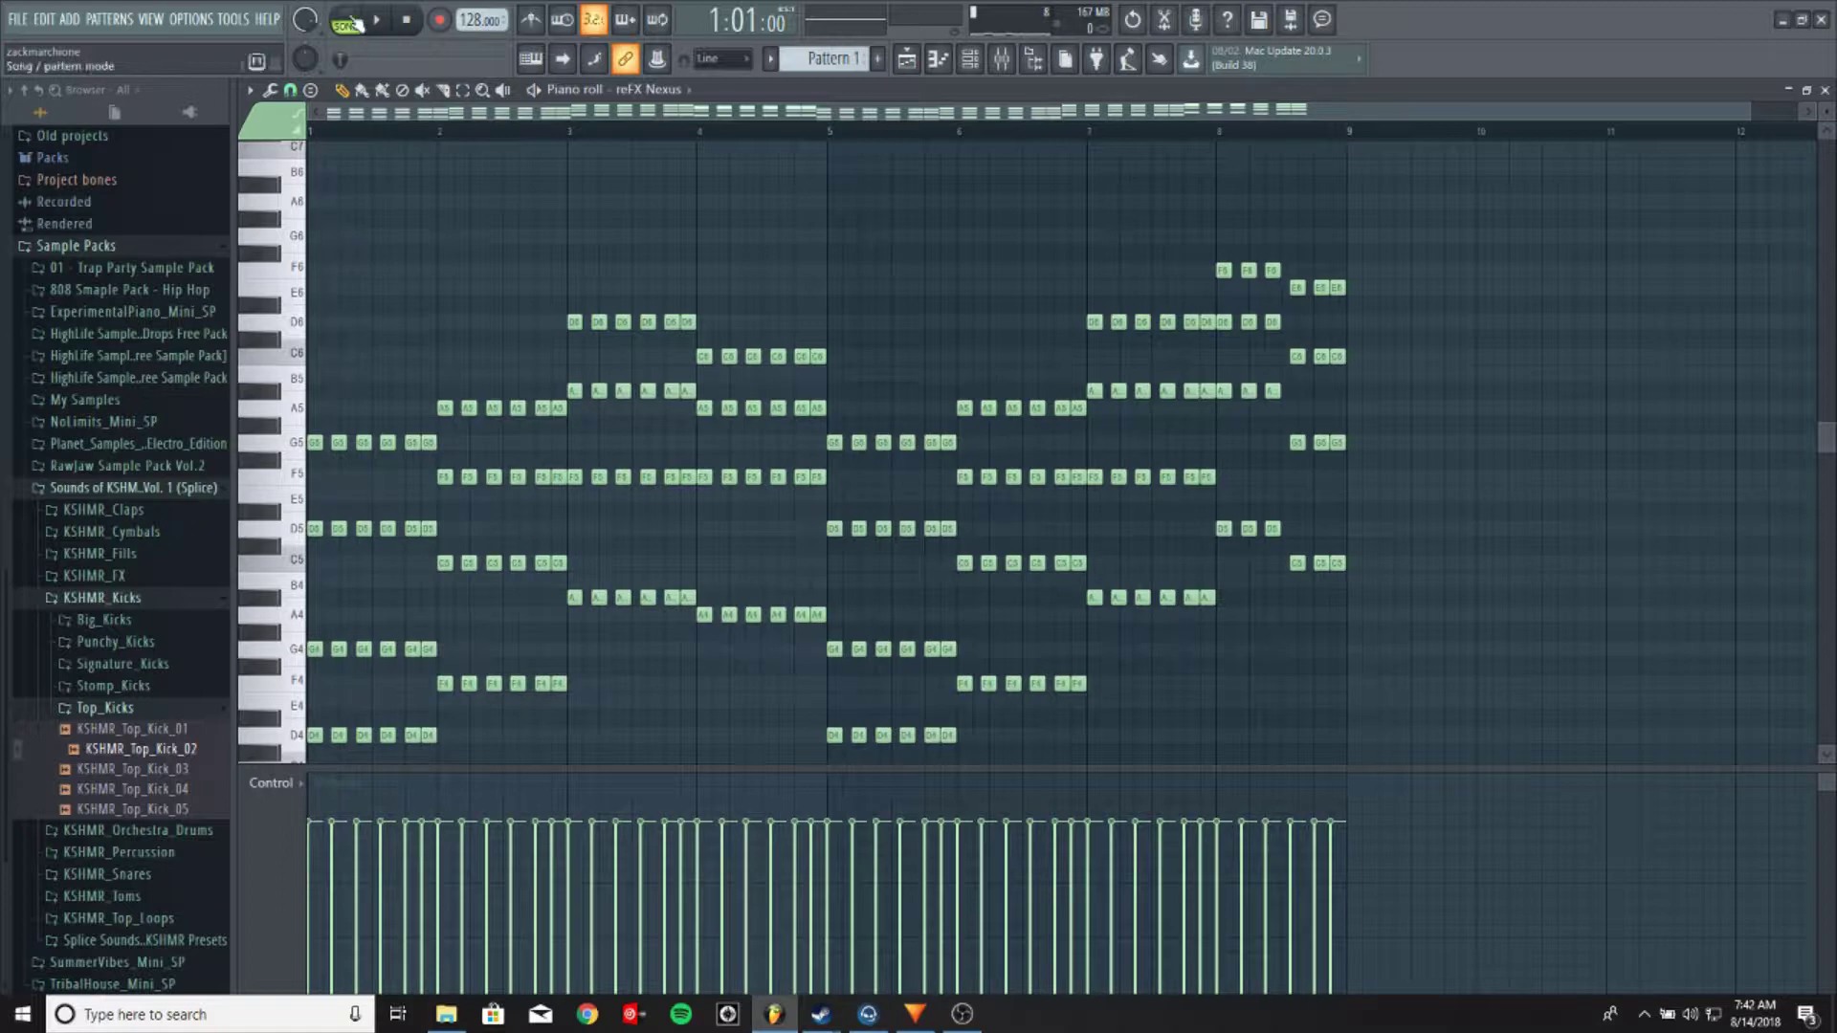
pyautogui.click(349, 29)
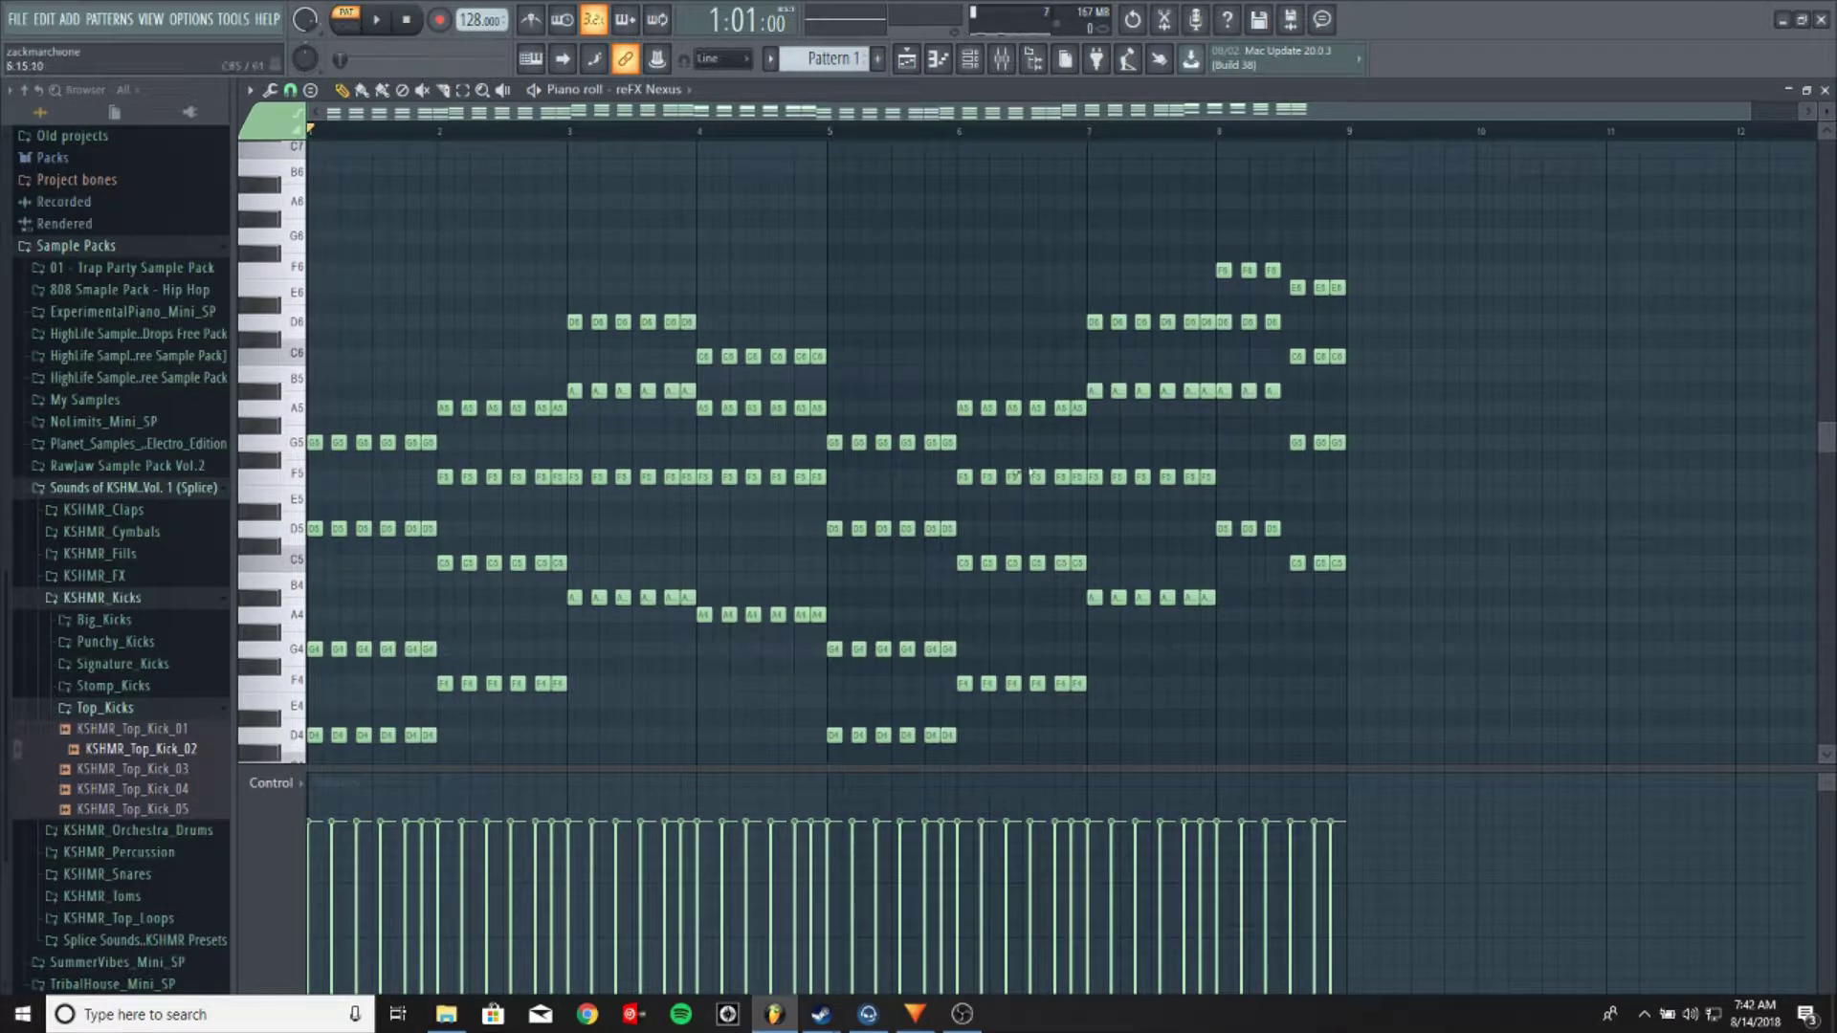
pyautogui.click(380, 29)
pyautogui.scroll(-3, 656, 513)
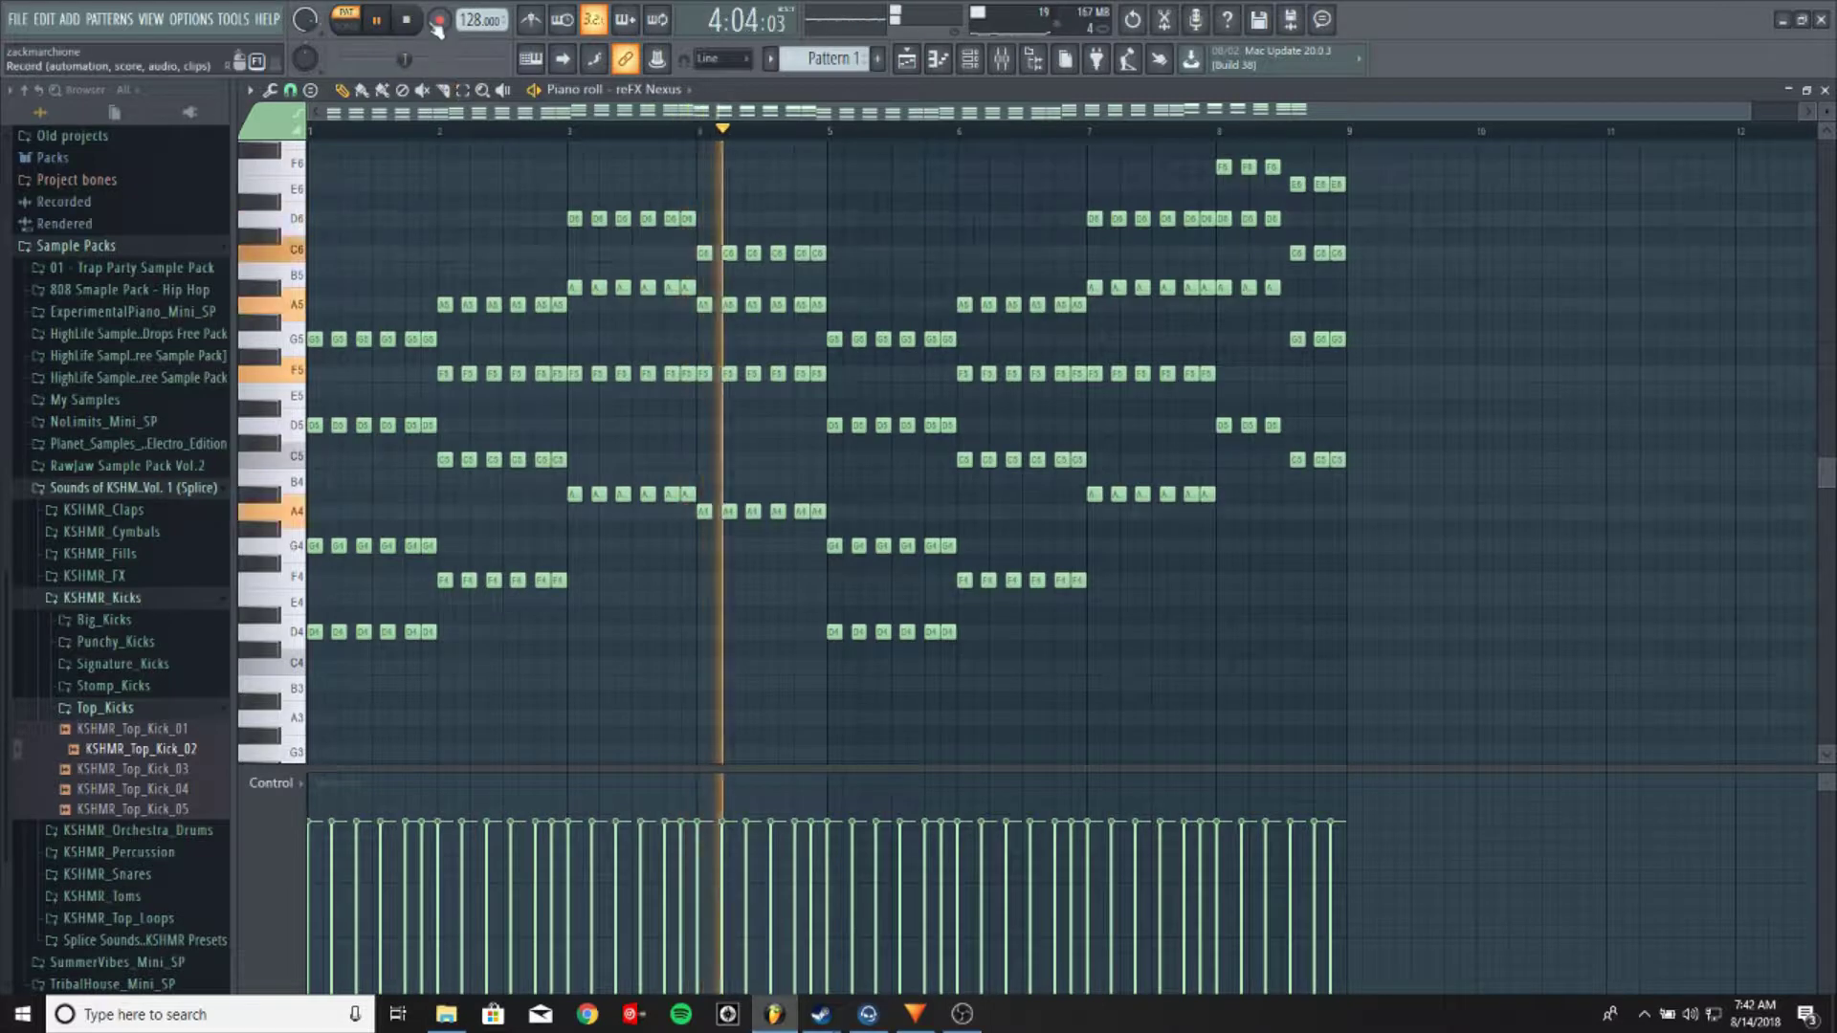
pyautogui.press('r')
pyautogui.click(1122, 311)
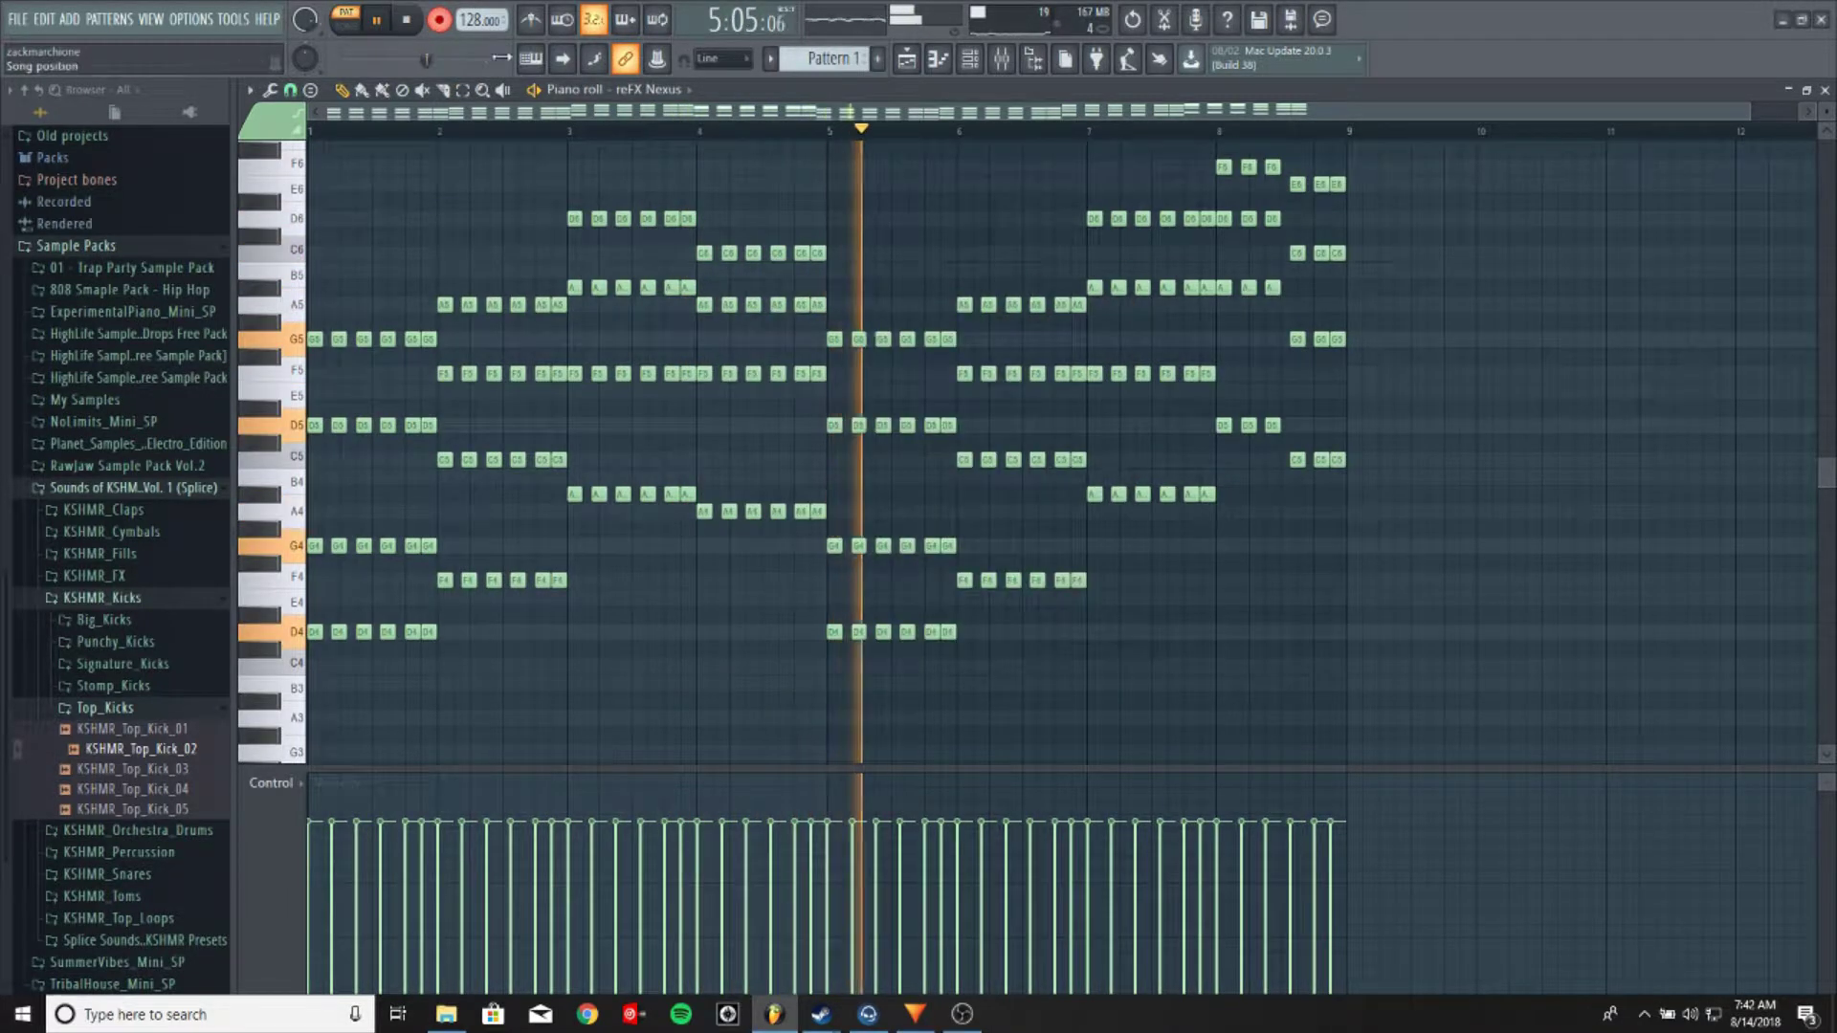
pyautogui.press('space')
# Return to the playlist and briefly play Pattern 1 alone in pattern mode
pyautogui.click(924, 63)
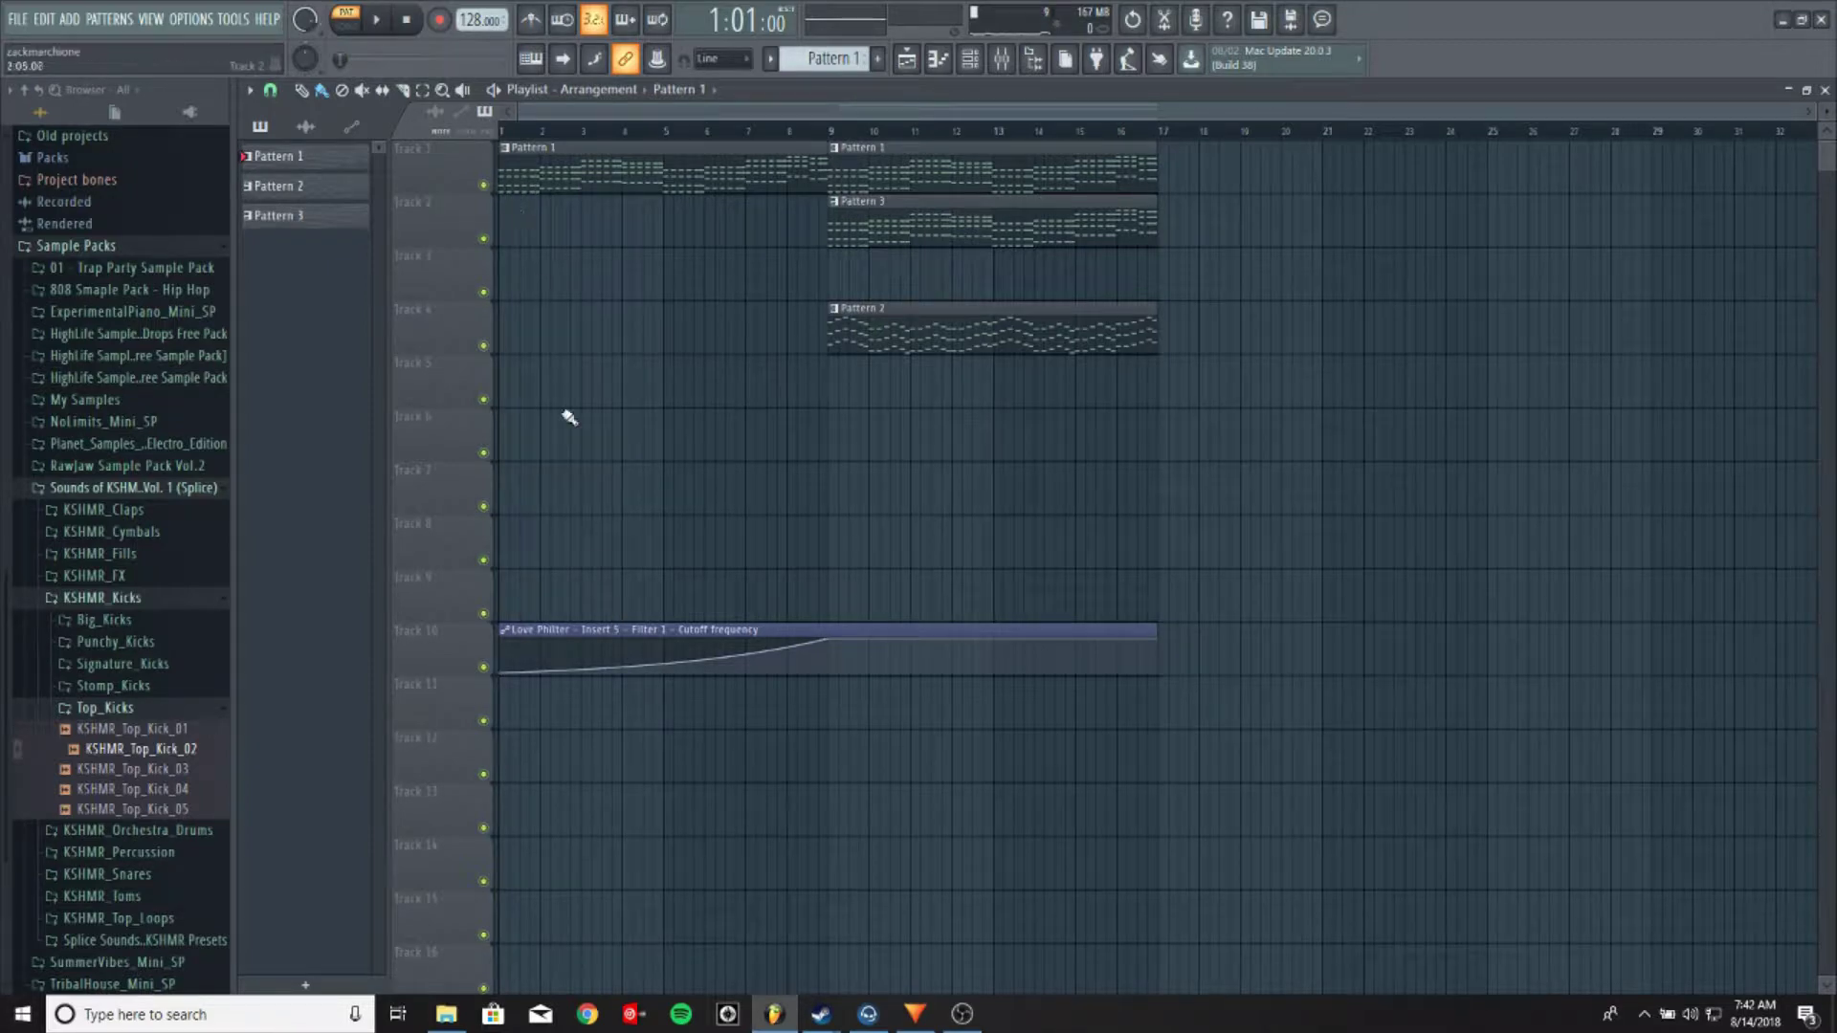
pyautogui.click(830, 133)
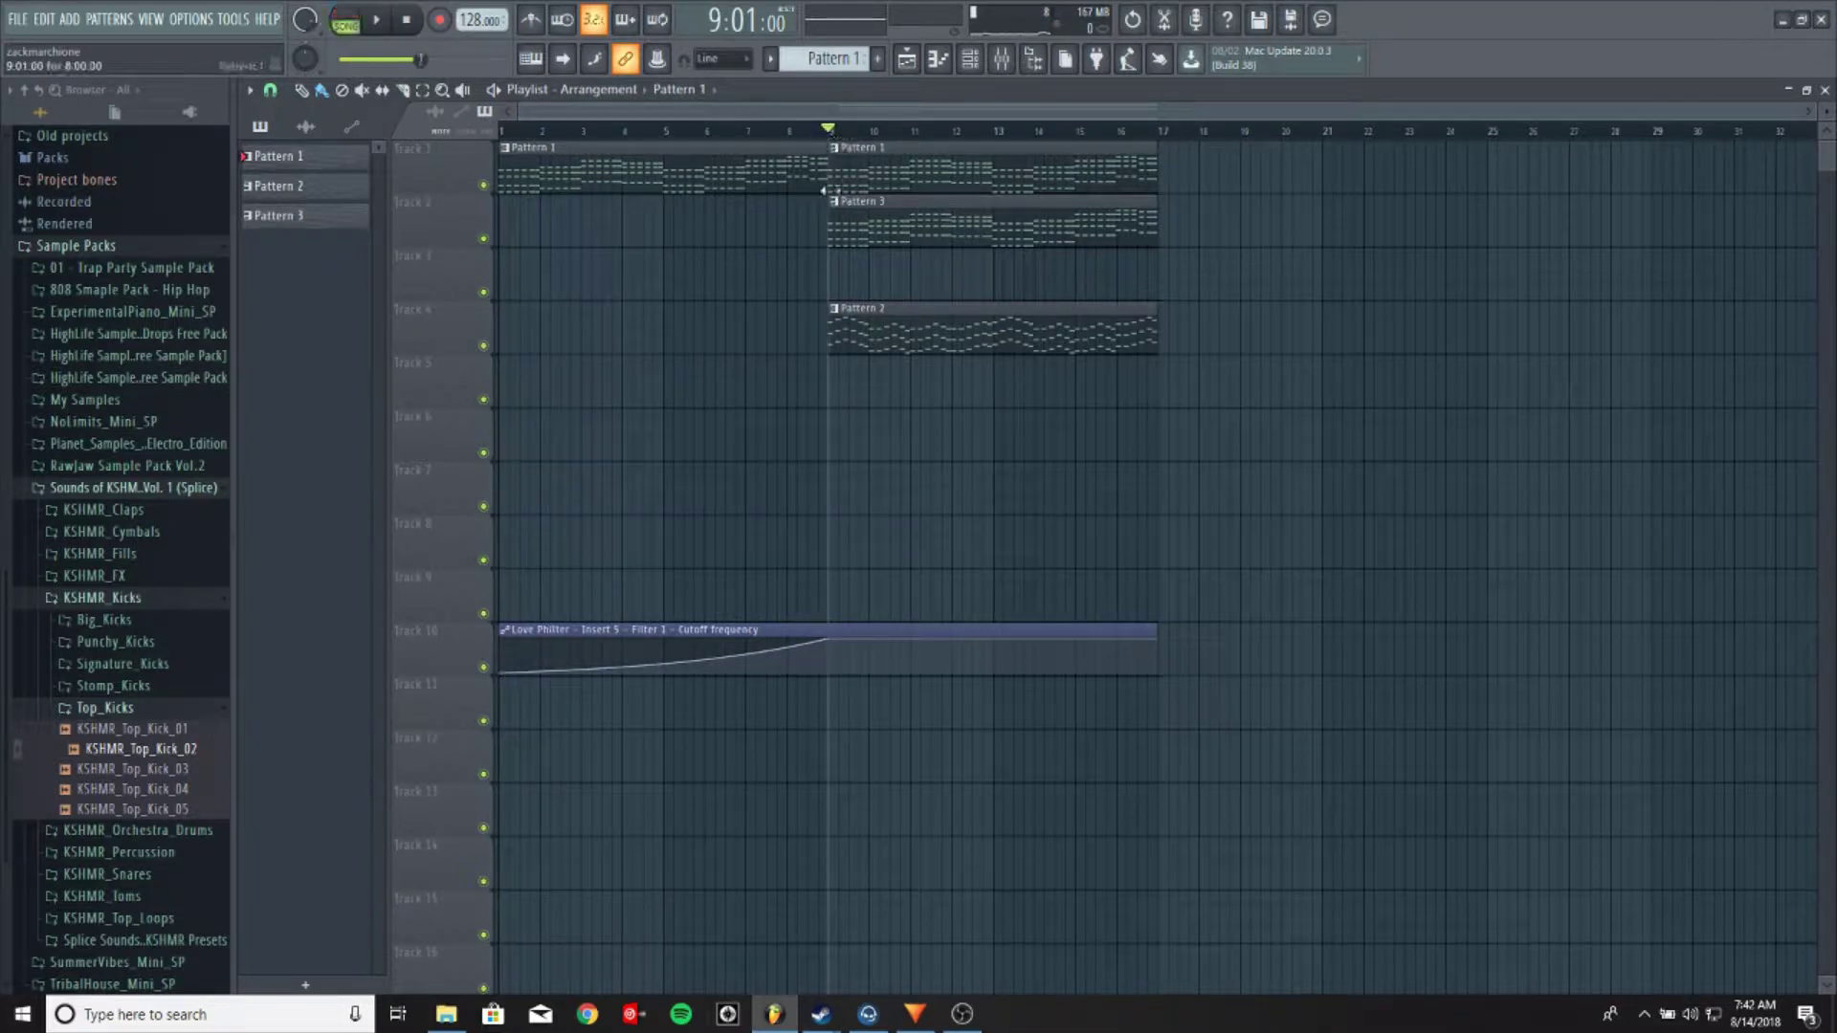
pyautogui.click(345, 19)
pyautogui.click(377, 19)
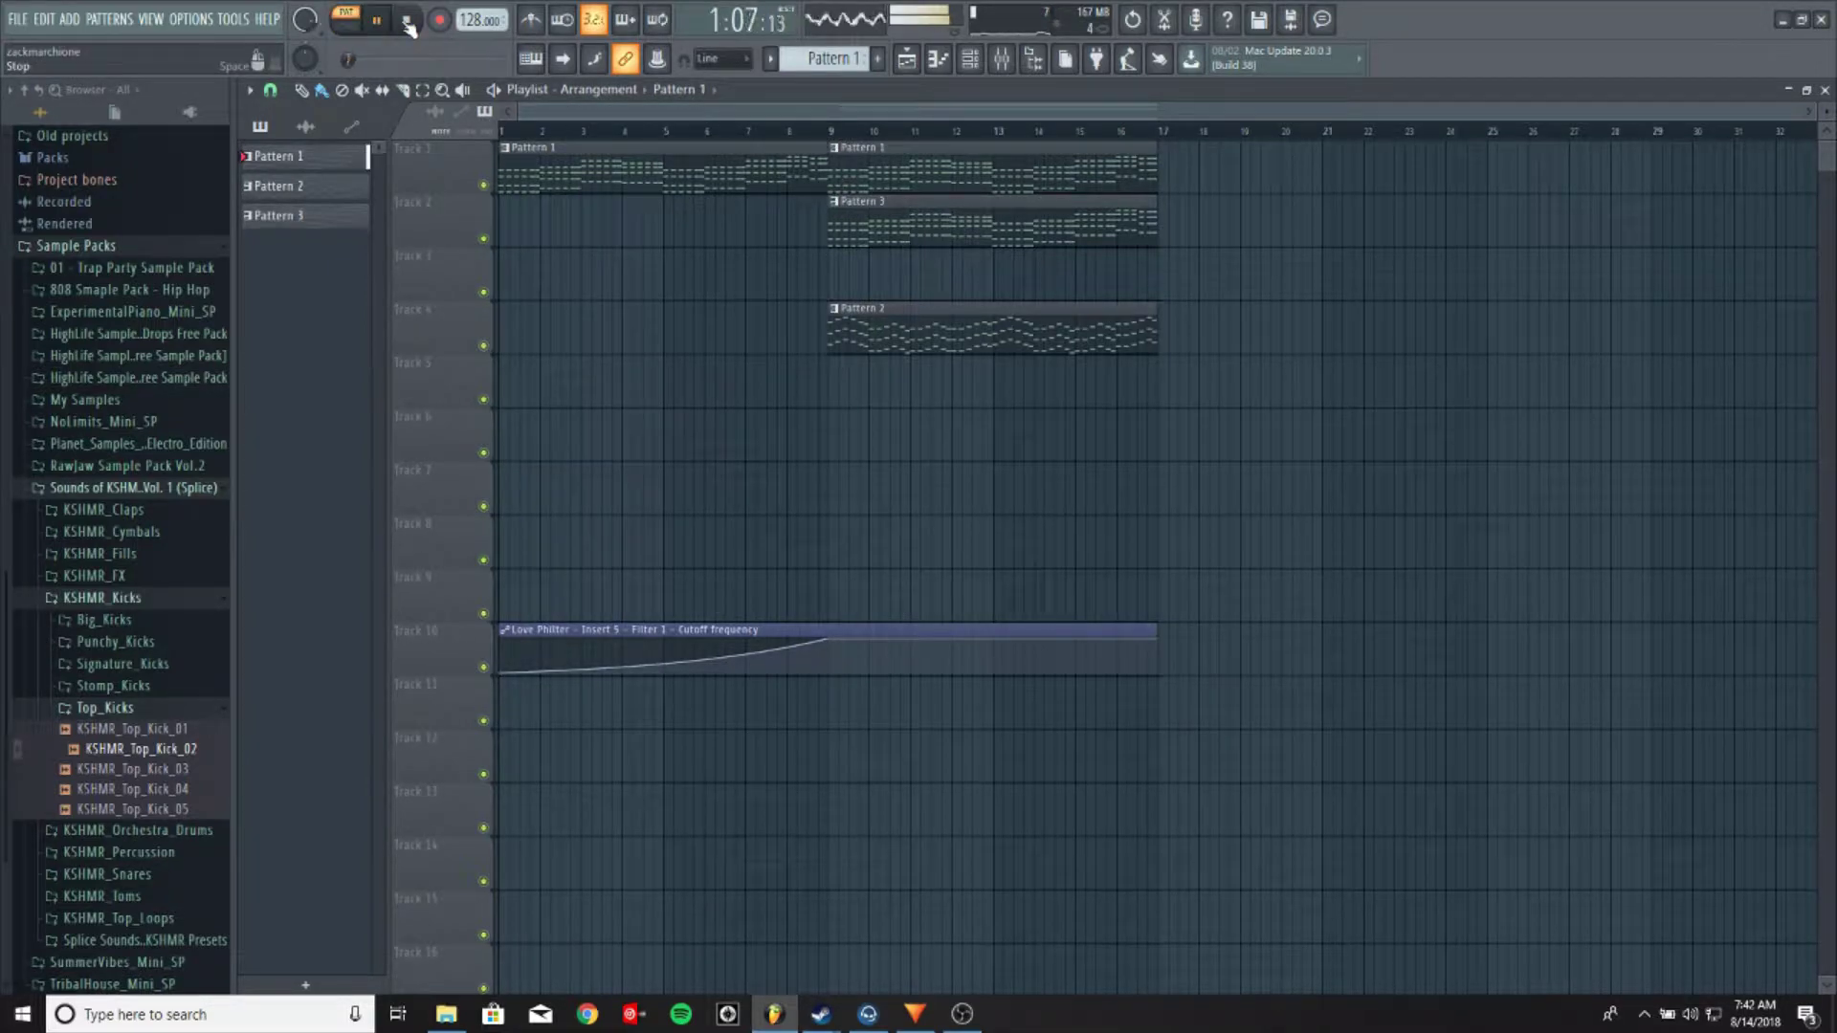
pyautogui.click(406, 19)
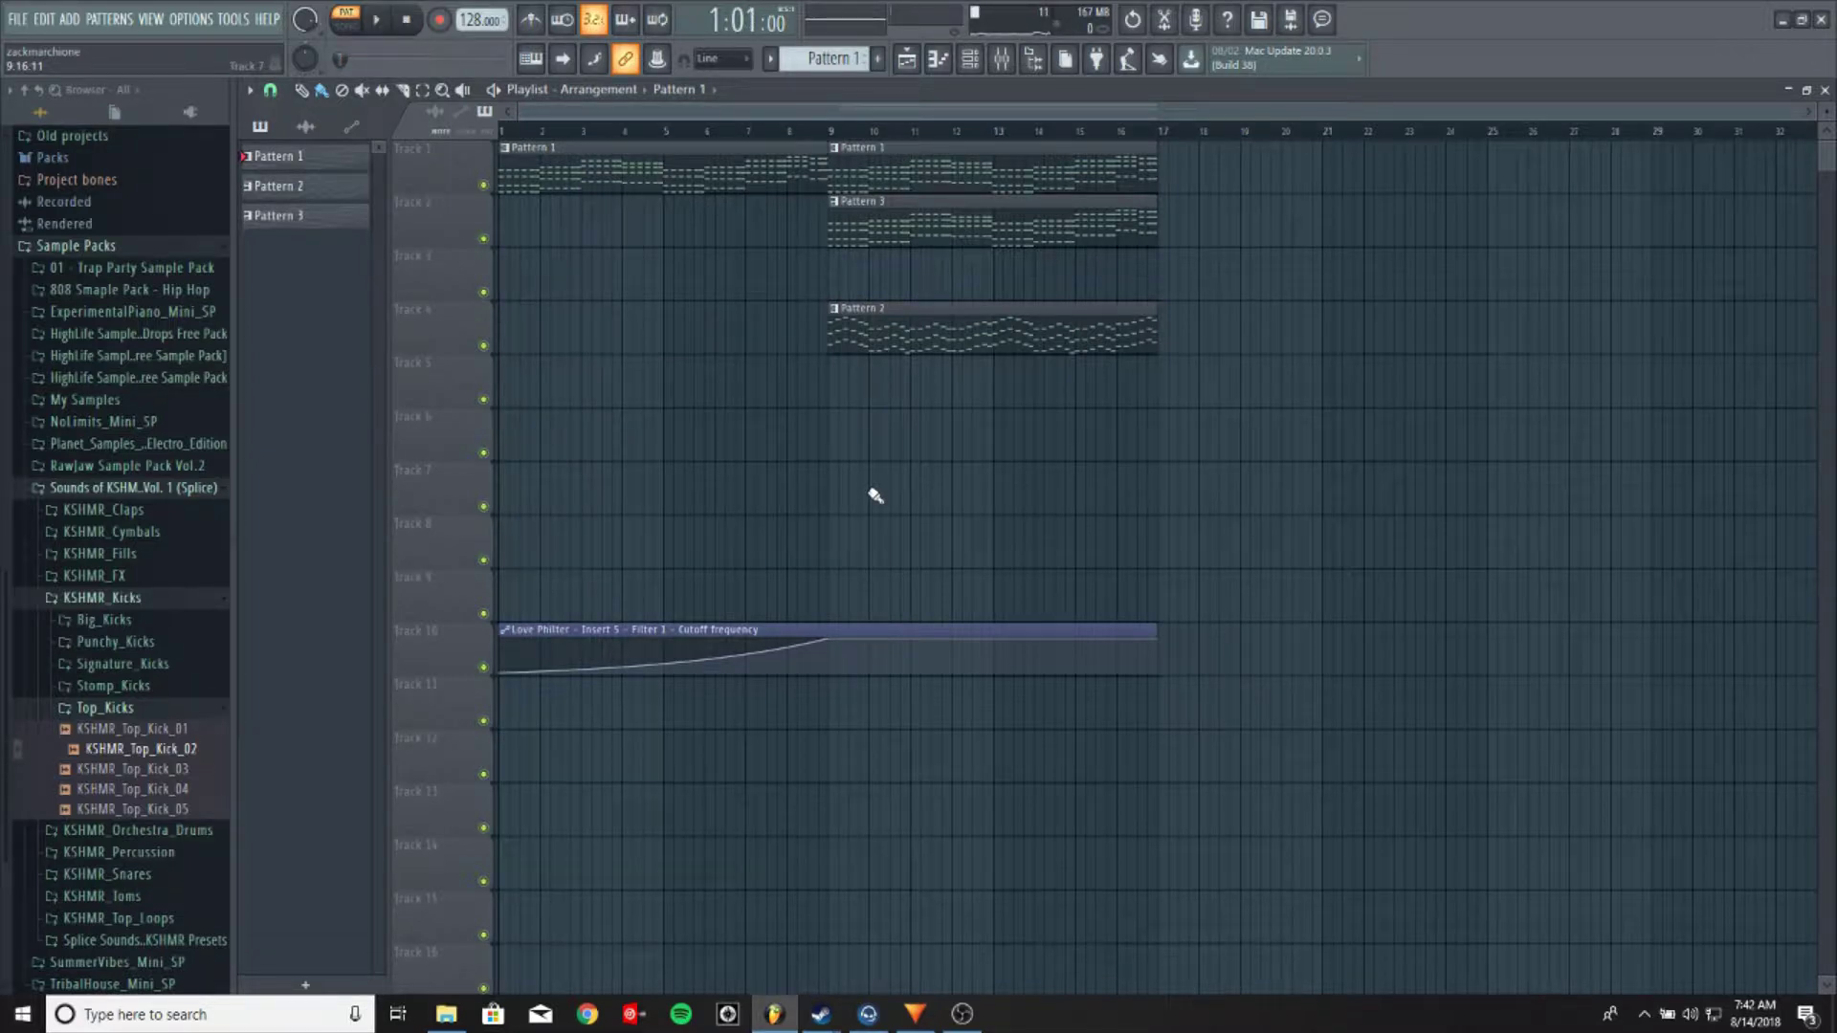
pyautogui.scroll(-2, 814, 191)
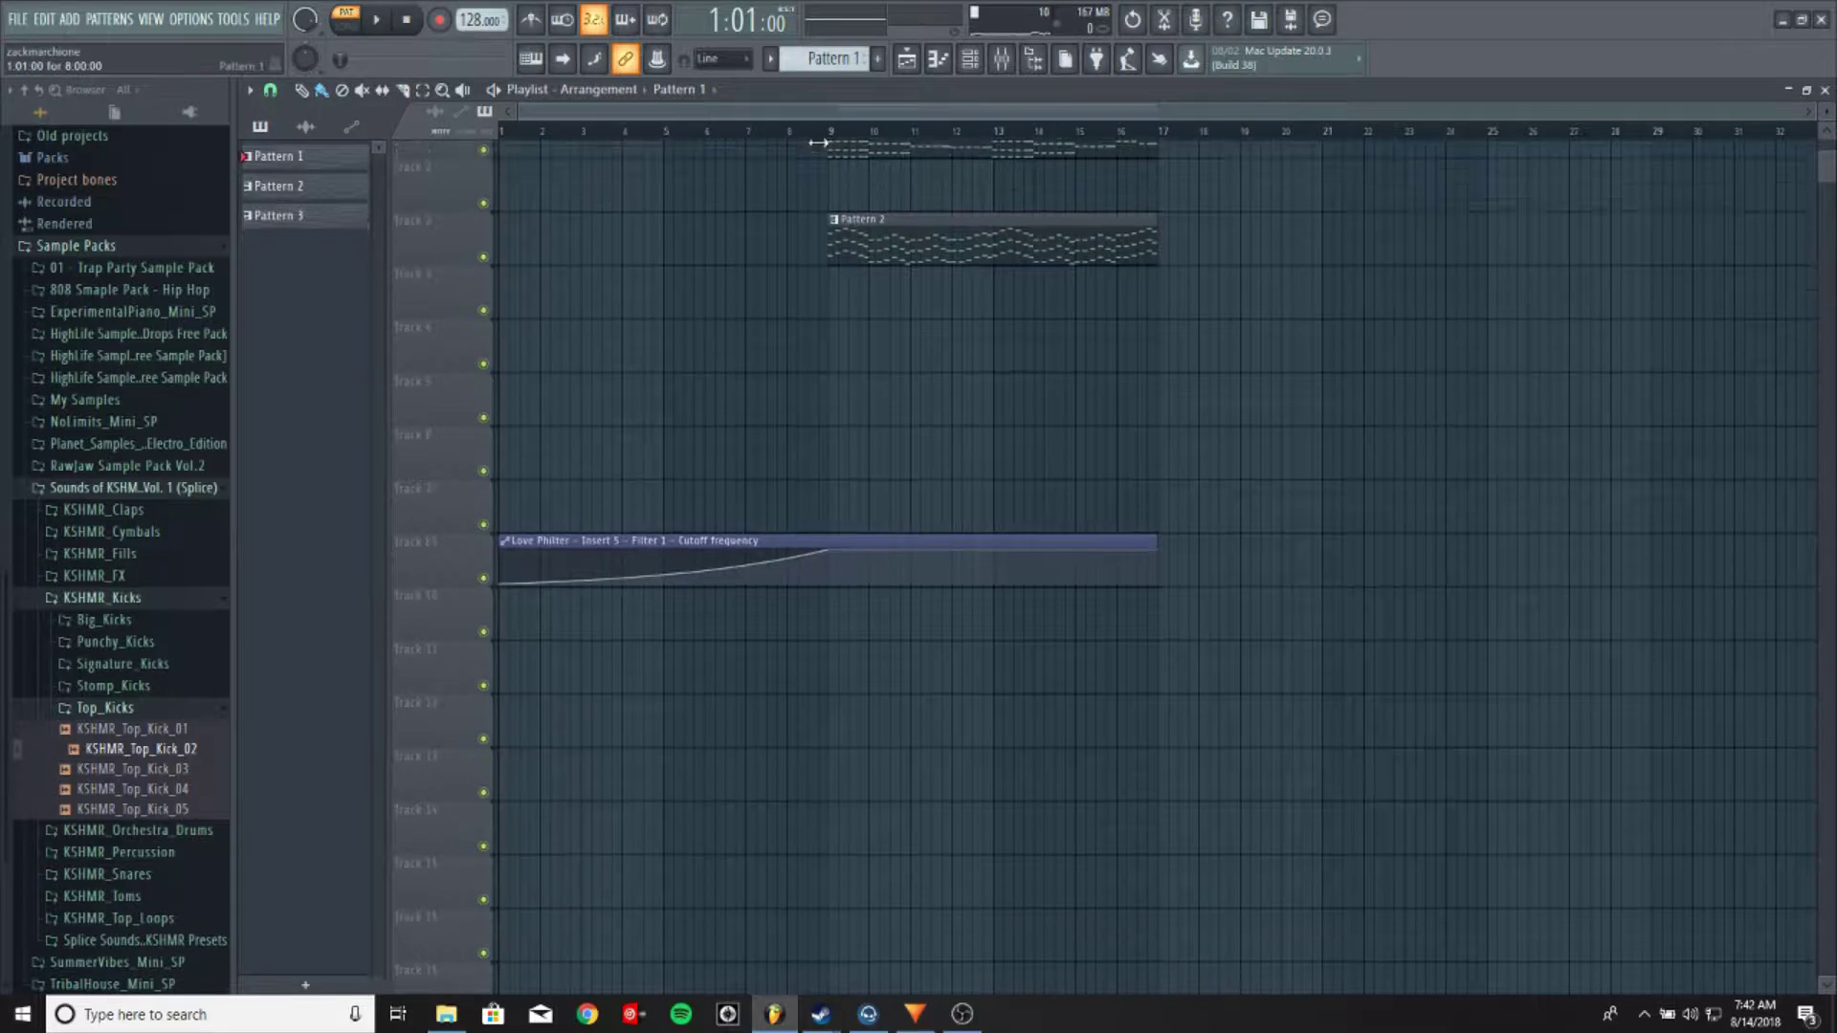
pyautogui.scroll(2, 947, 501)
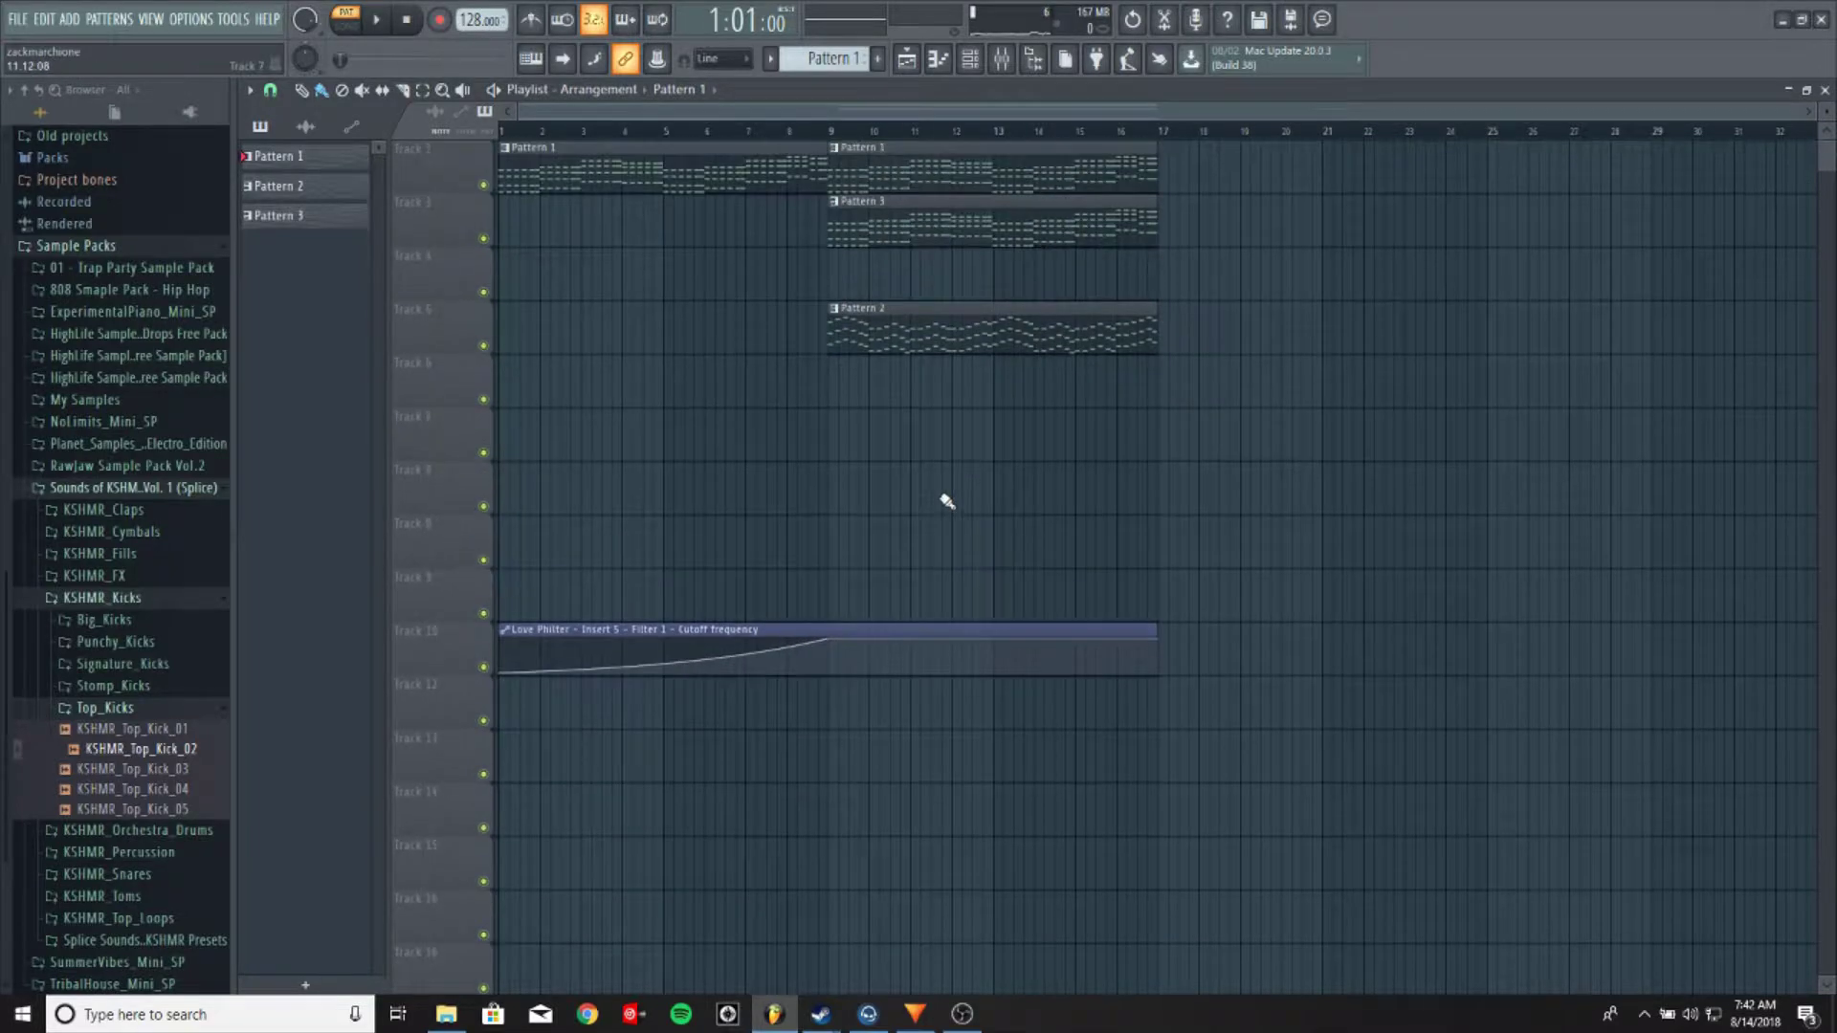
pyautogui.click(969, 59)
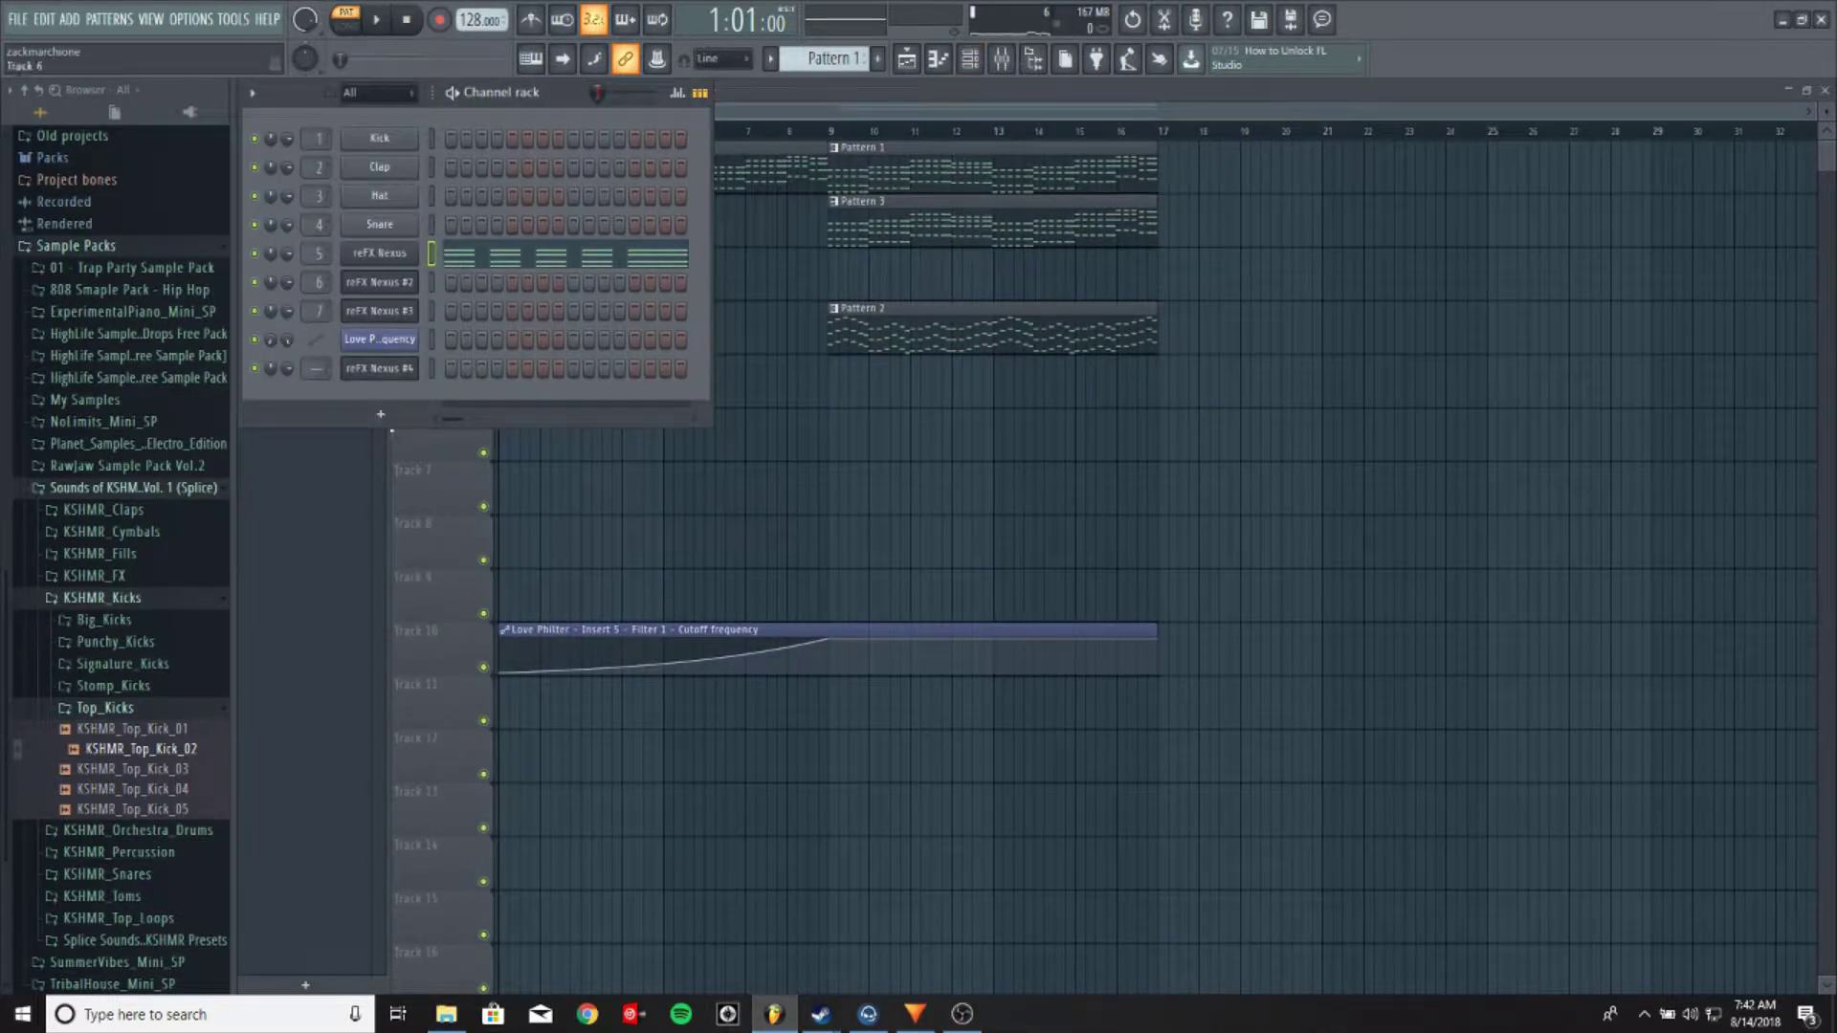
pyautogui.rightClick(400, 260)
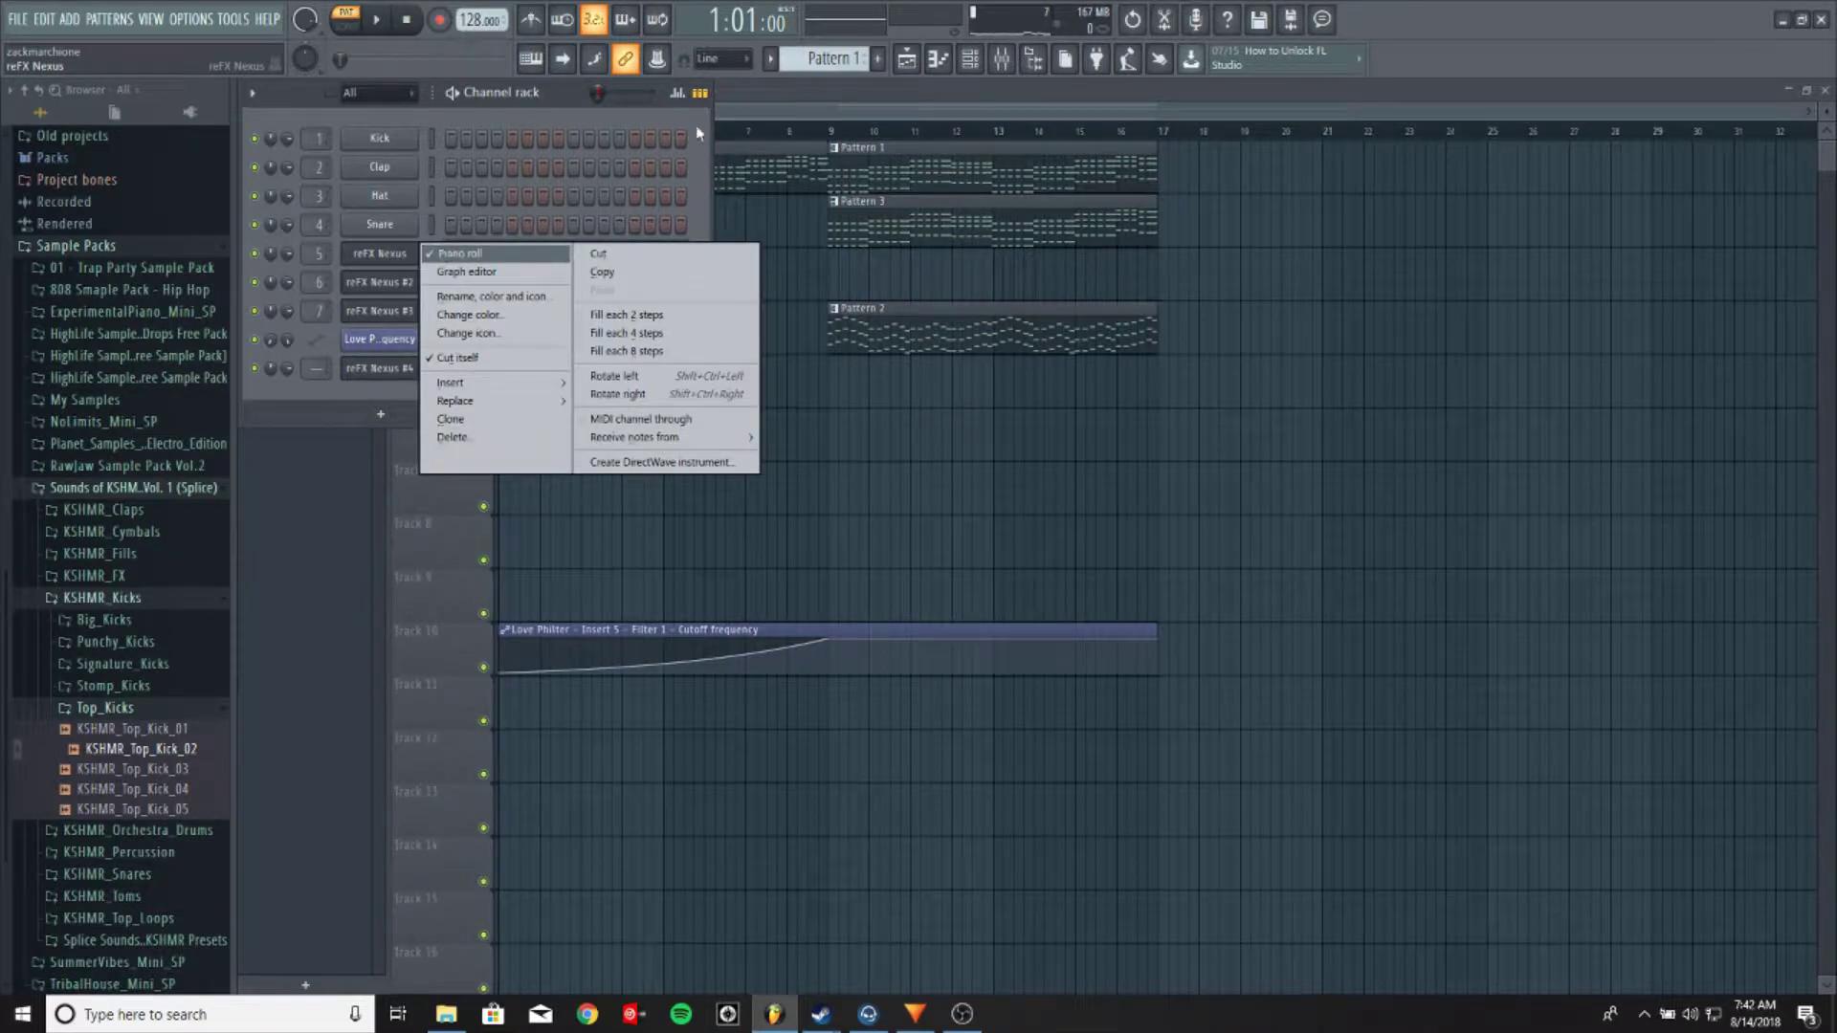
pyautogui.click(738, 93)
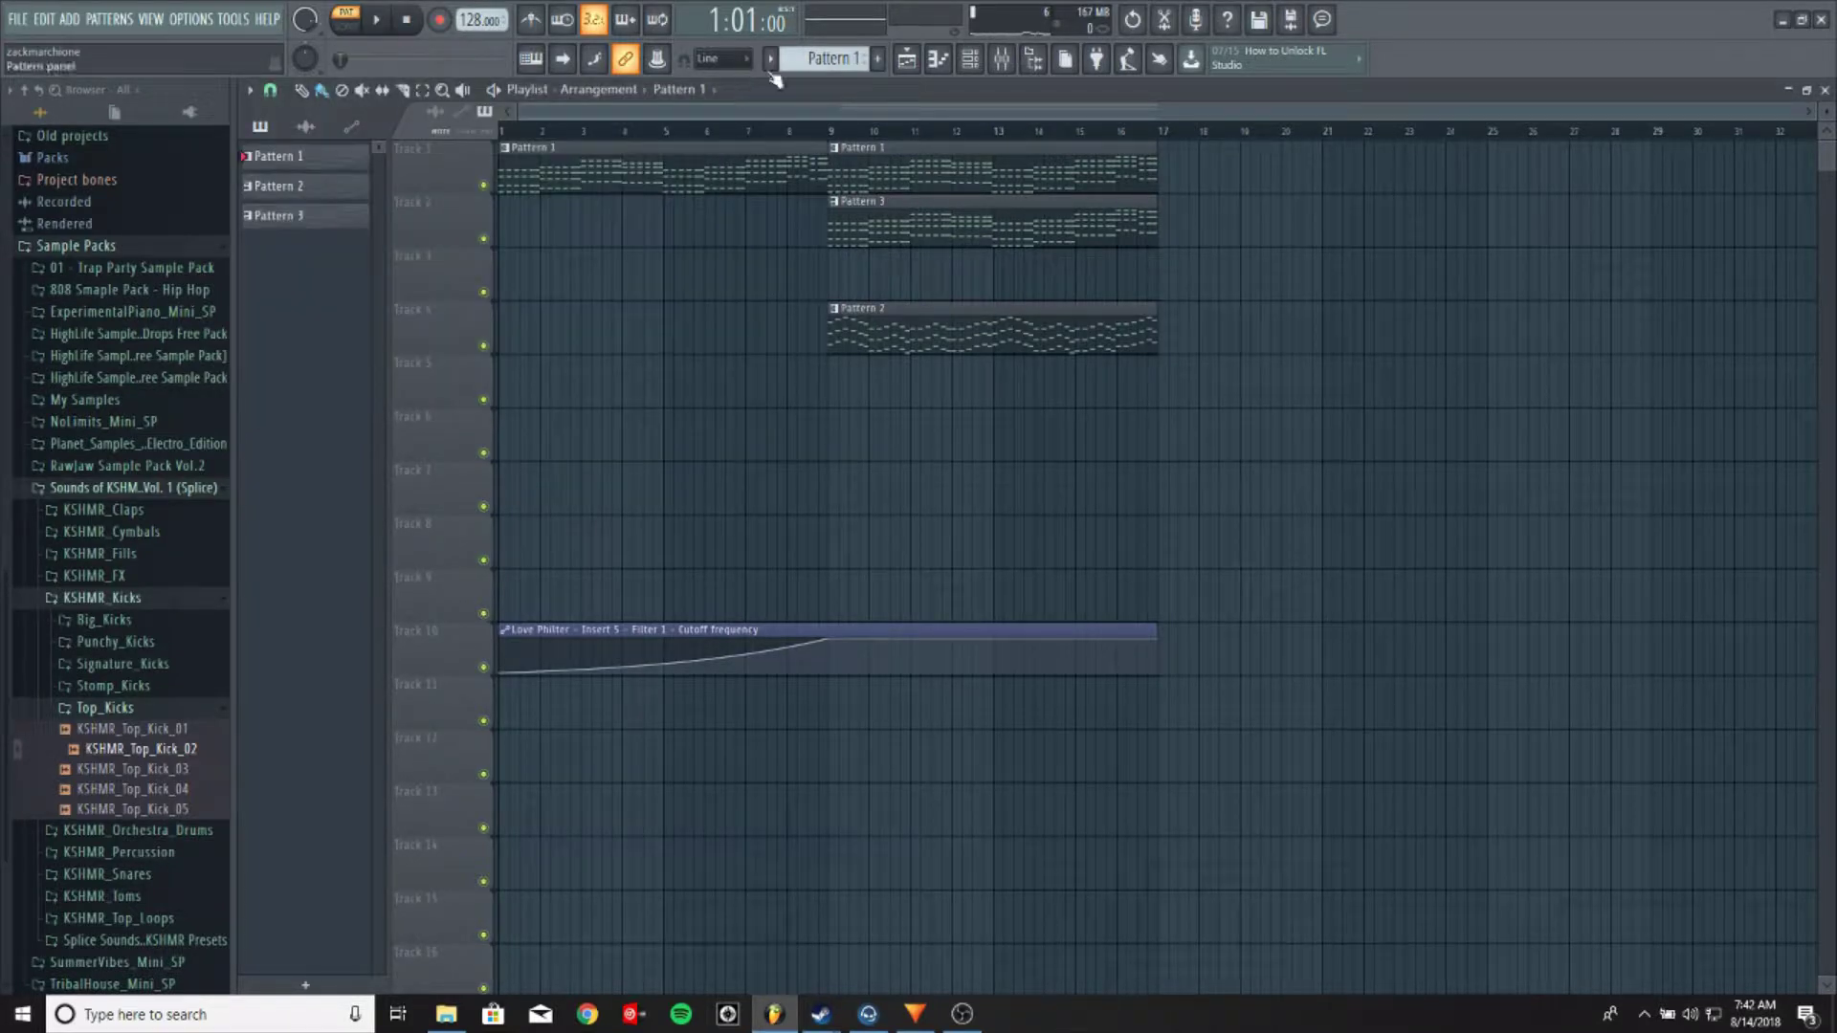
pyautogui.click(770, 60)
pyautogui.click(770, 61)
# Reopen the piano roll of the first reFX Nexus channel and review its chord stabs
pyautogui.click(969, 59)
pyautogui.rightClick(381, 254)
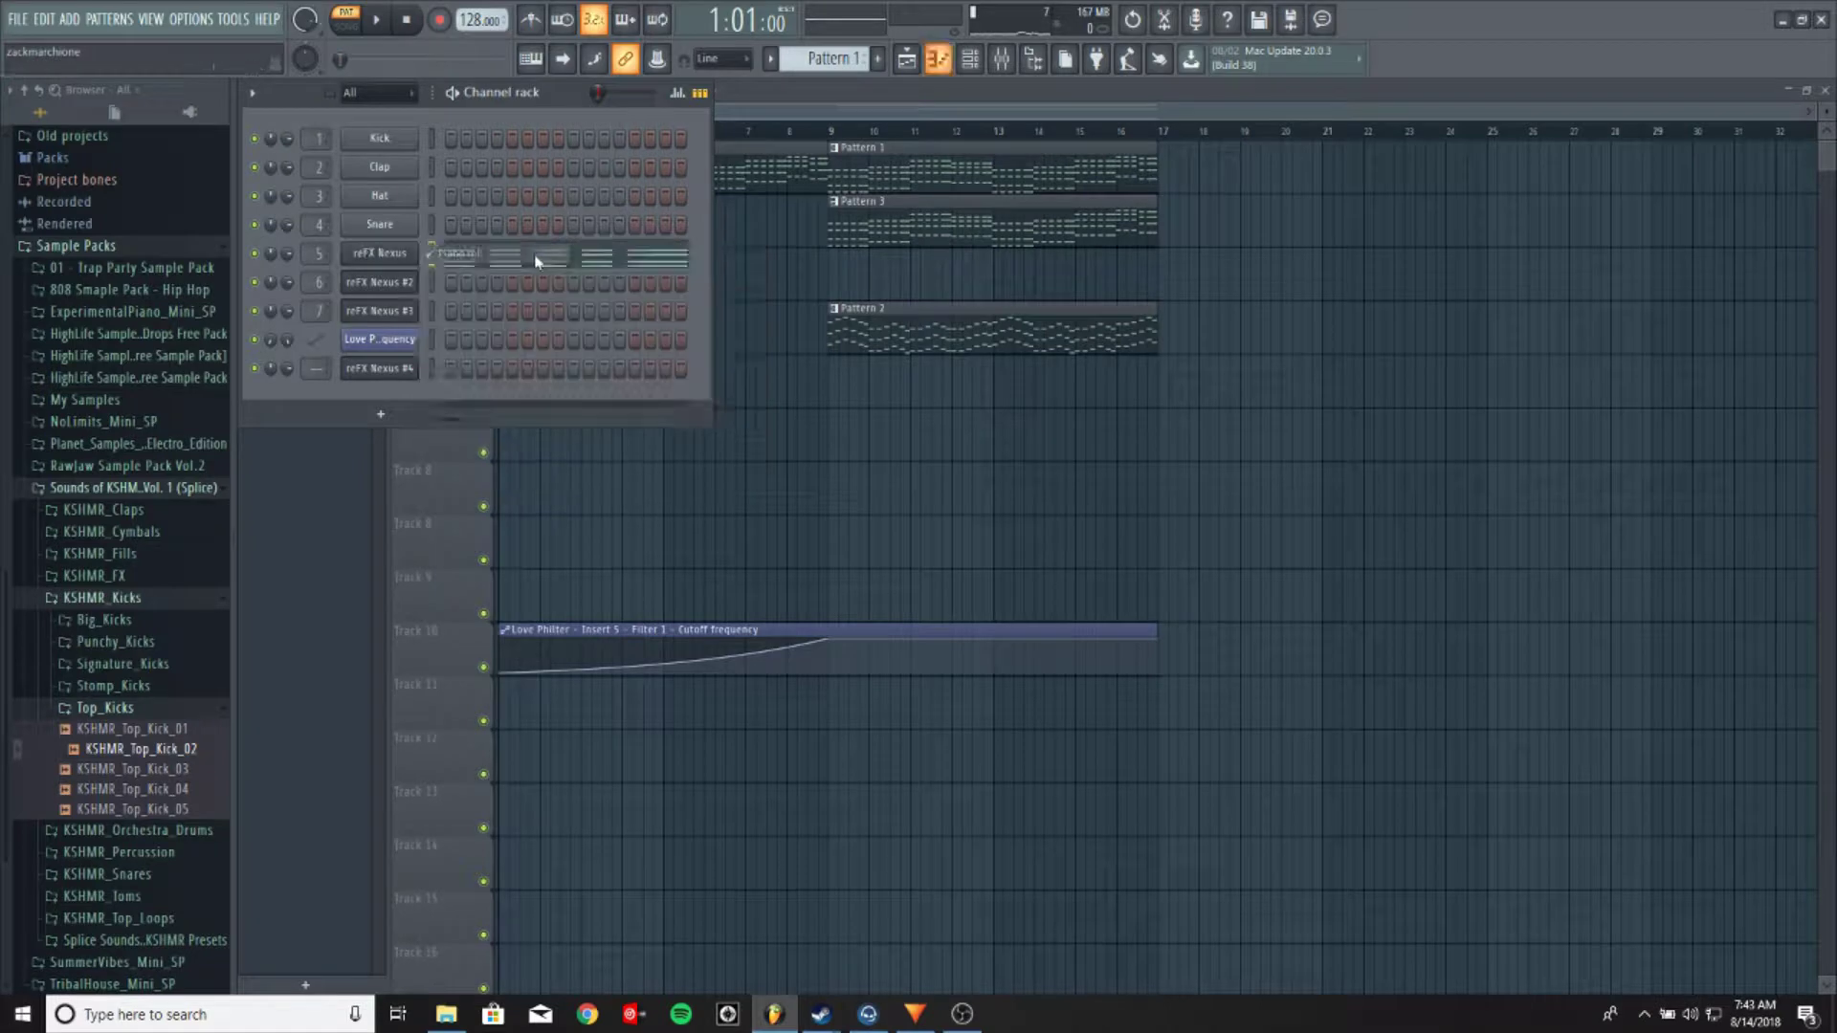
pyautogui.rightClick(363, 255)
pyautogui.click(450, 254)
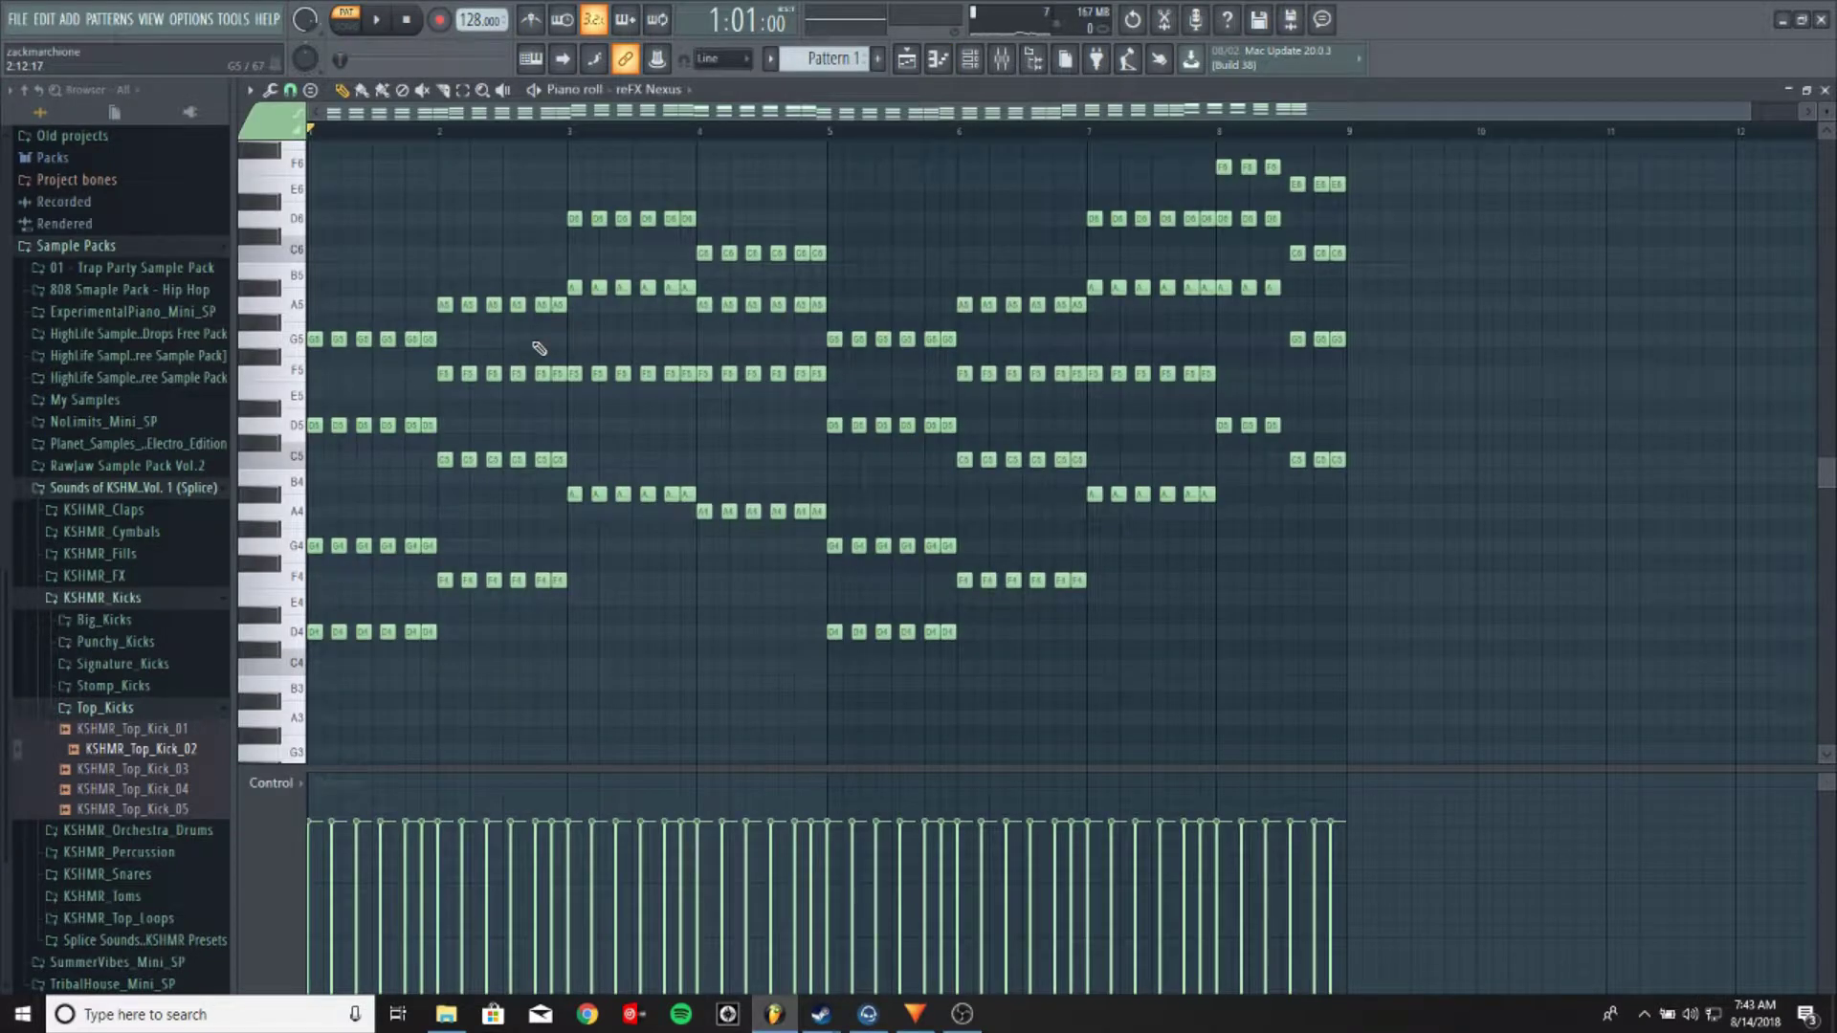
pyautogui.scroll(1, 536, 349)
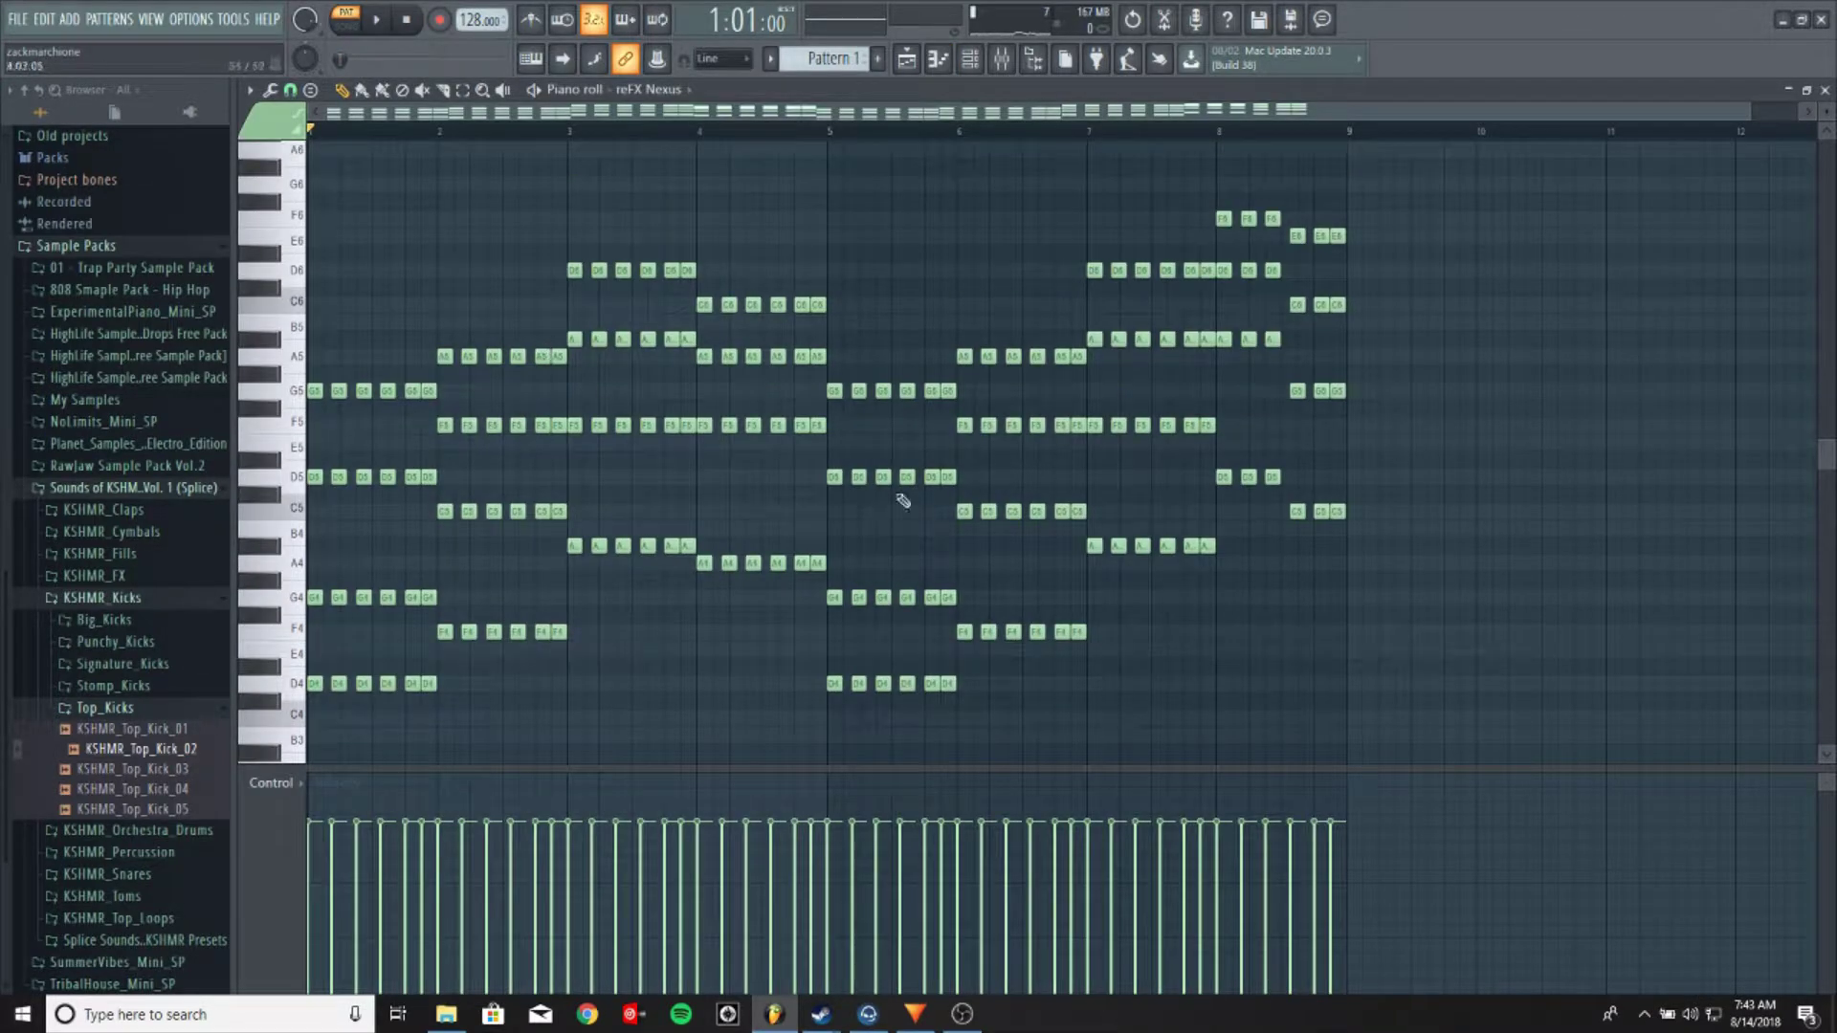
# Try placing an extra Pattern 1 clip at bar 1 of Track 3 in the playlist
pyautogui.click(907, 62)
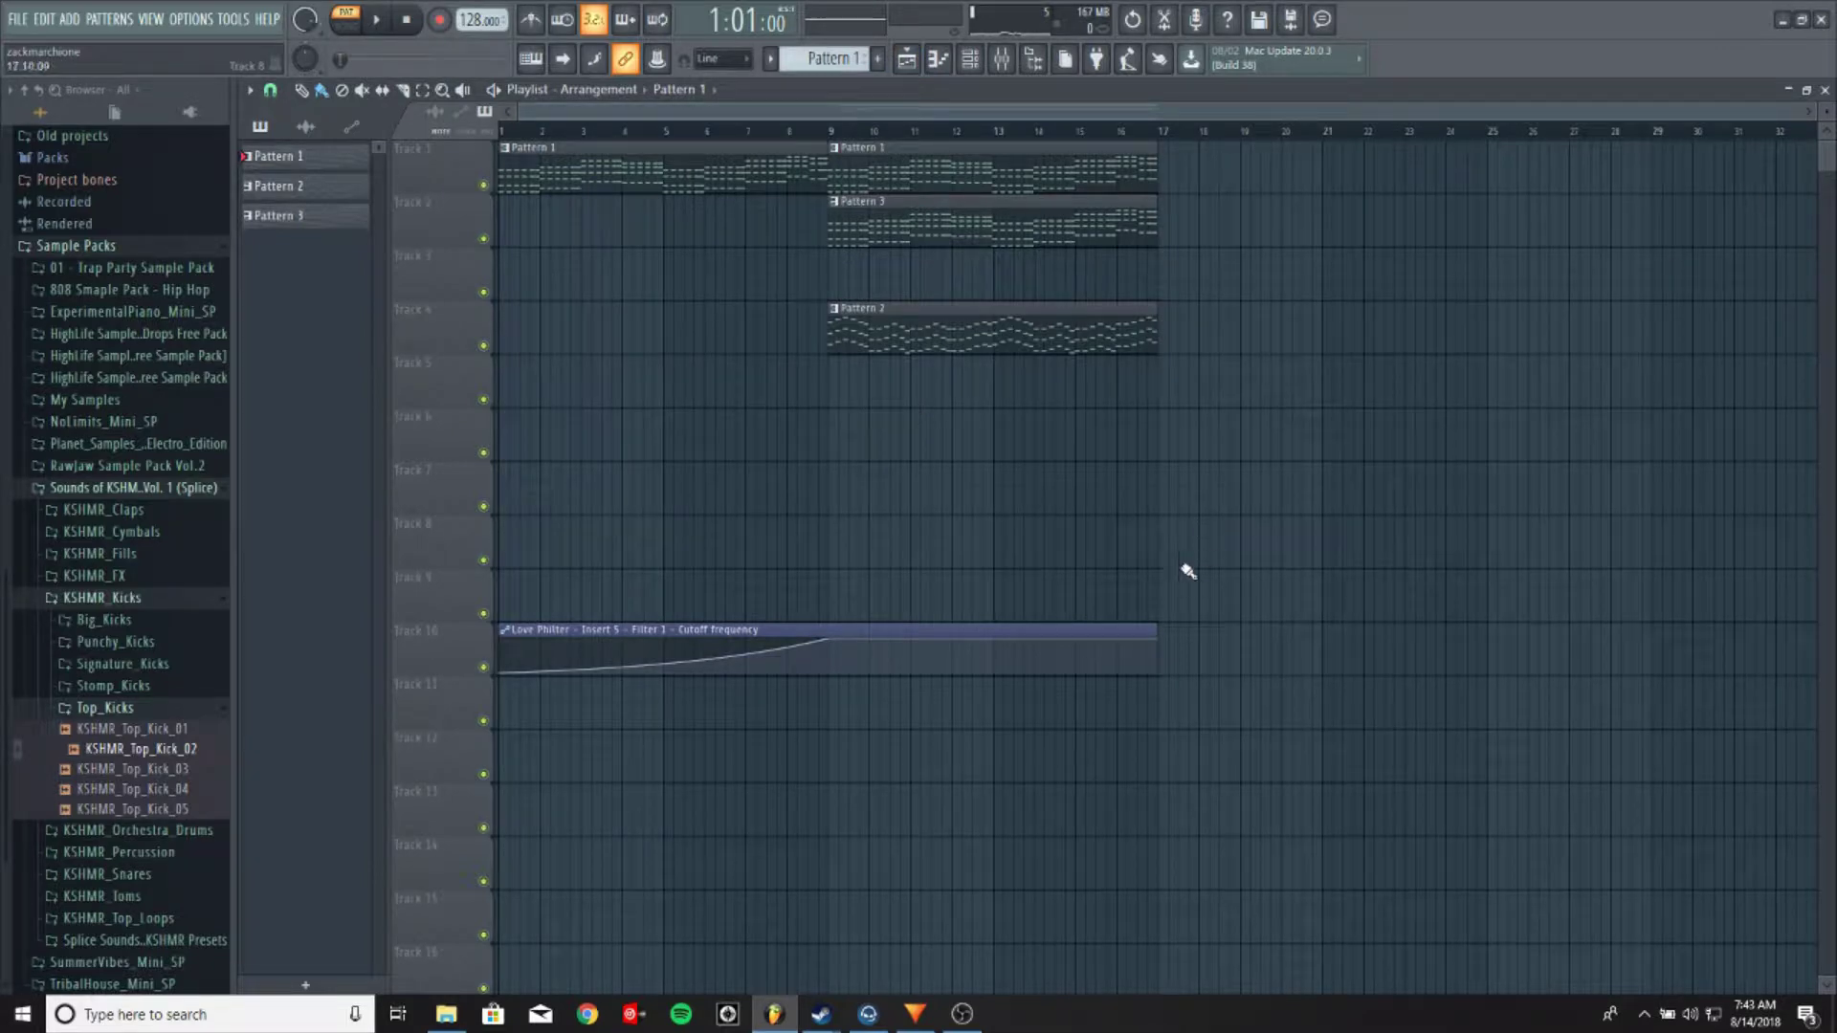
pyautogui.click(1424, 414)
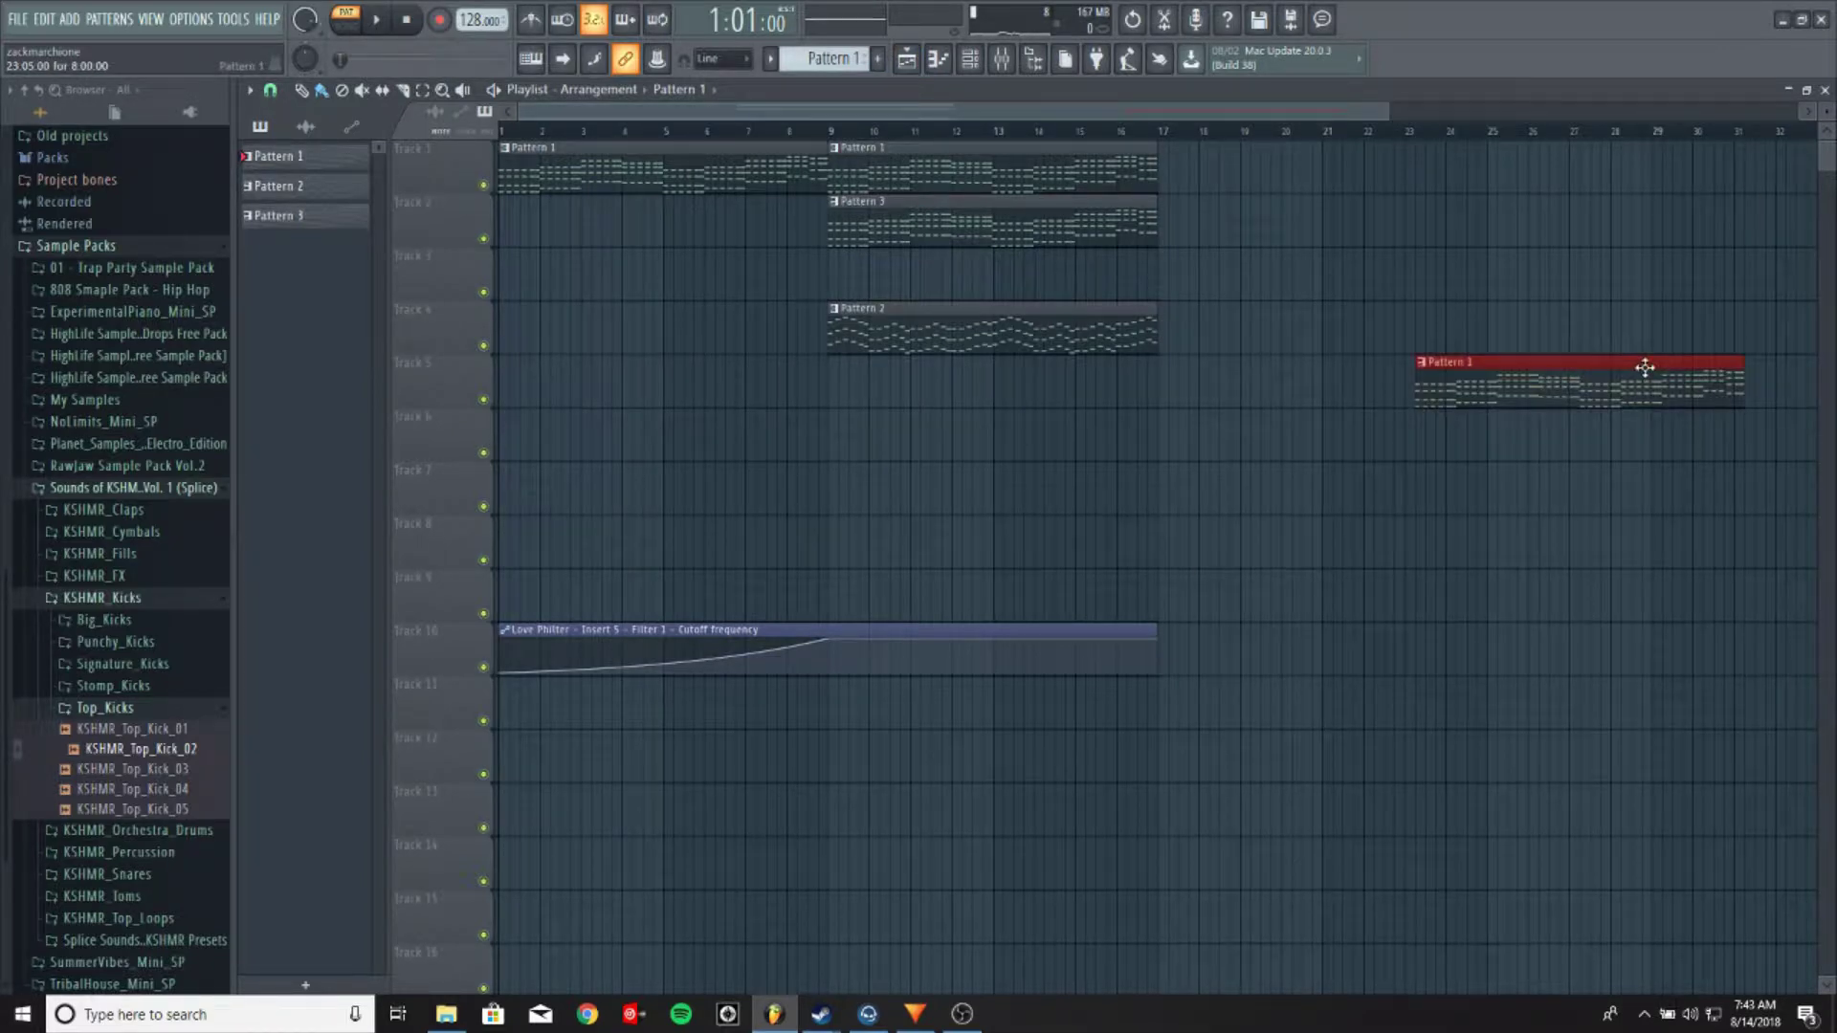
pyautogui.moveTo(1557, 382); pyautogui.dragTo(514, 260)
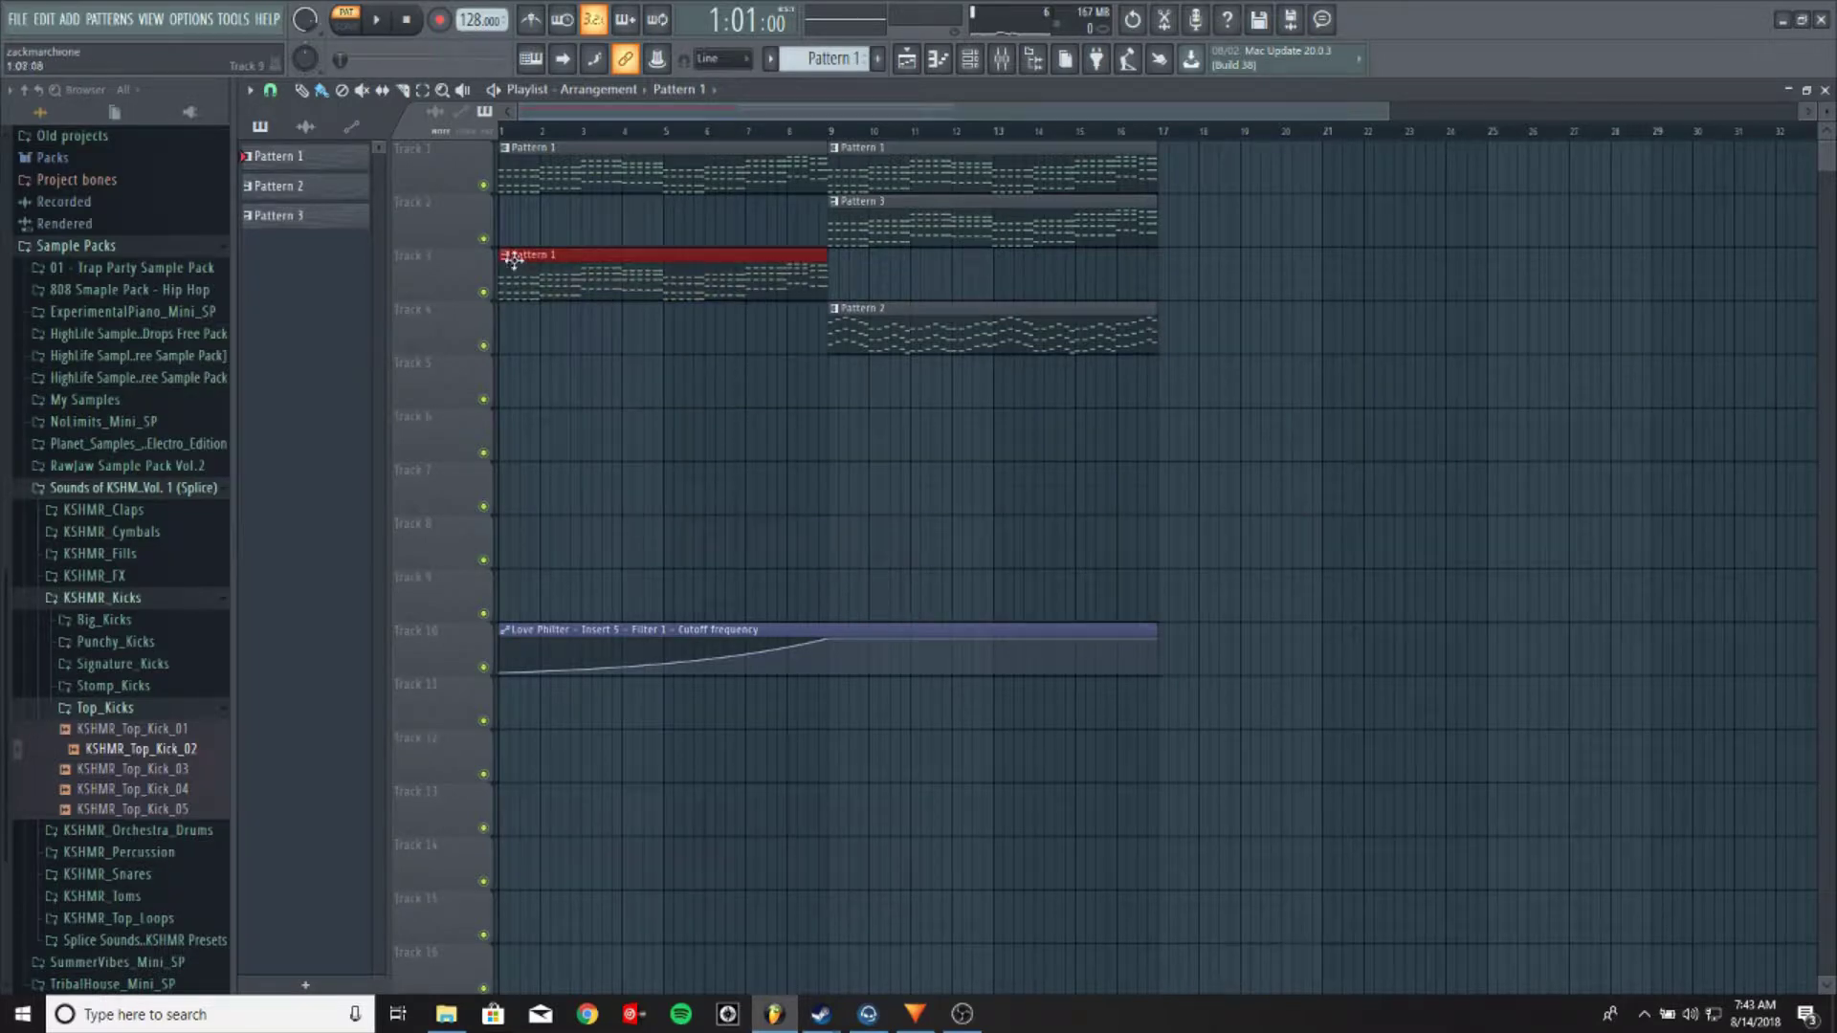
pyautogui.rightClick(514, 260)
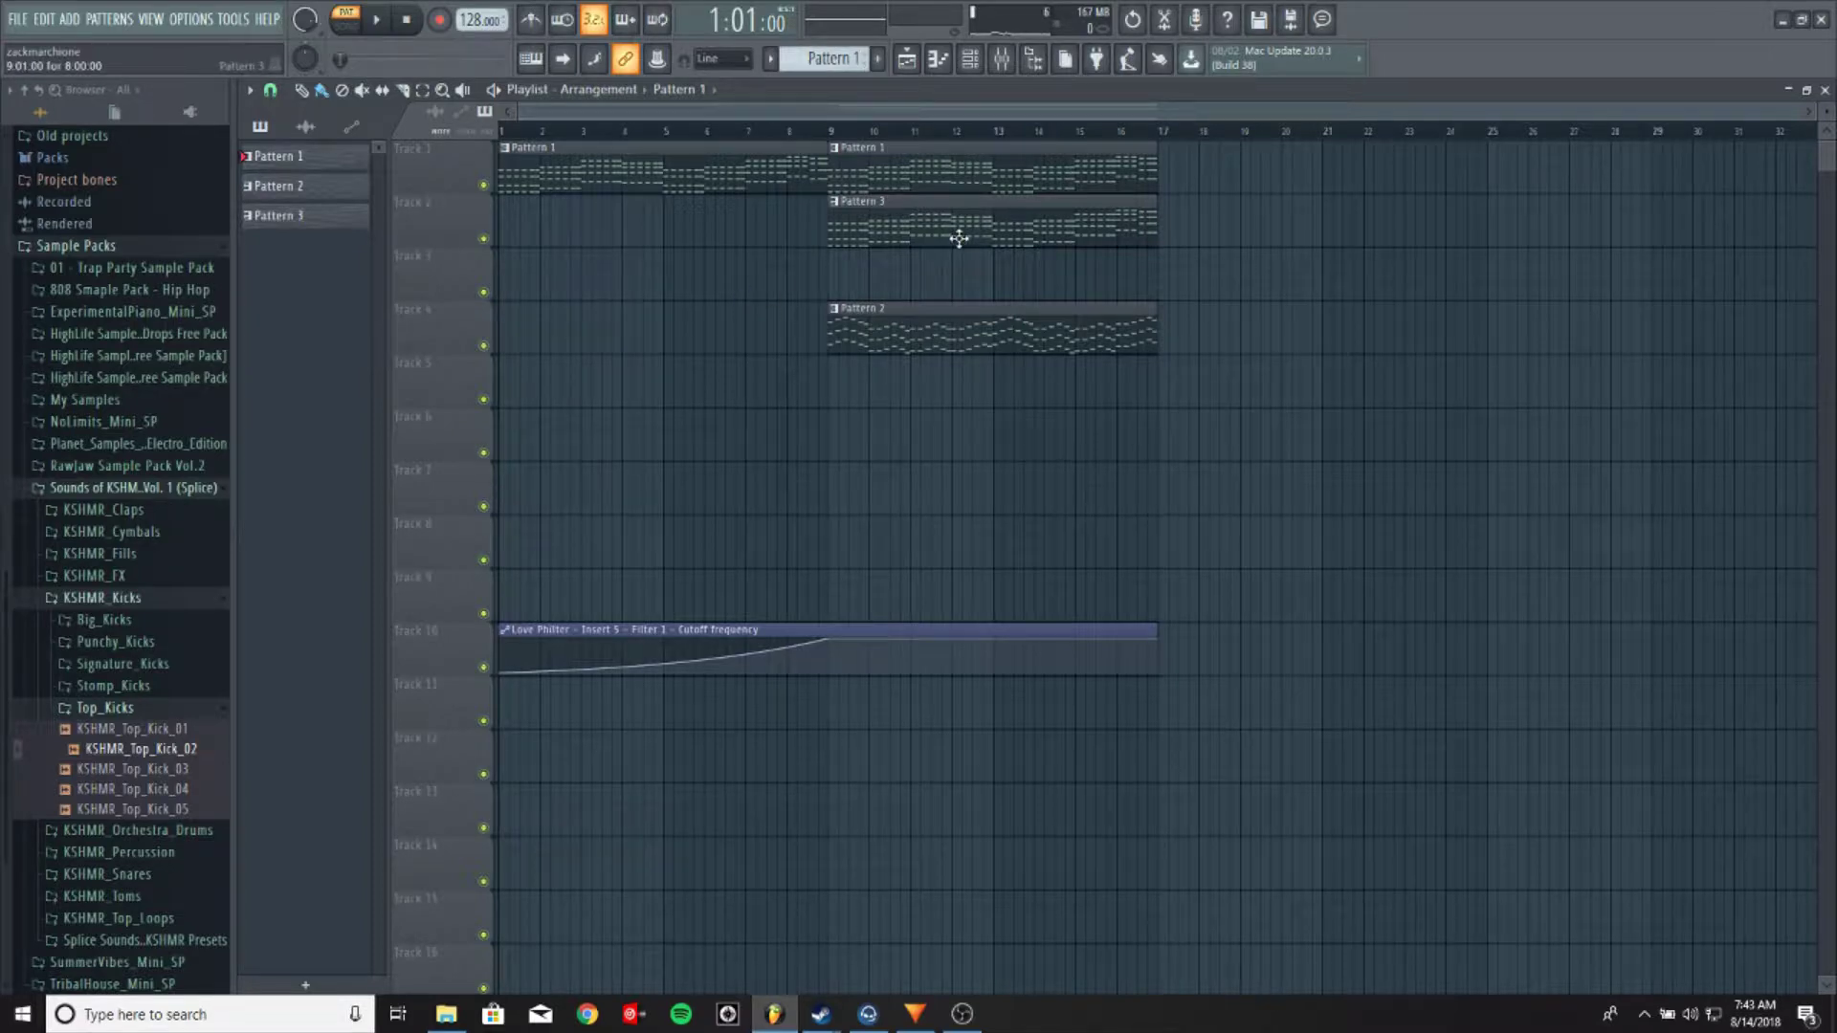
# Play the start of the arrangement in song mode and examine the Love Philter cutoff automation clip on Track 10
pyautogui.click(355, 33)
pyautogui.click(386, 24)
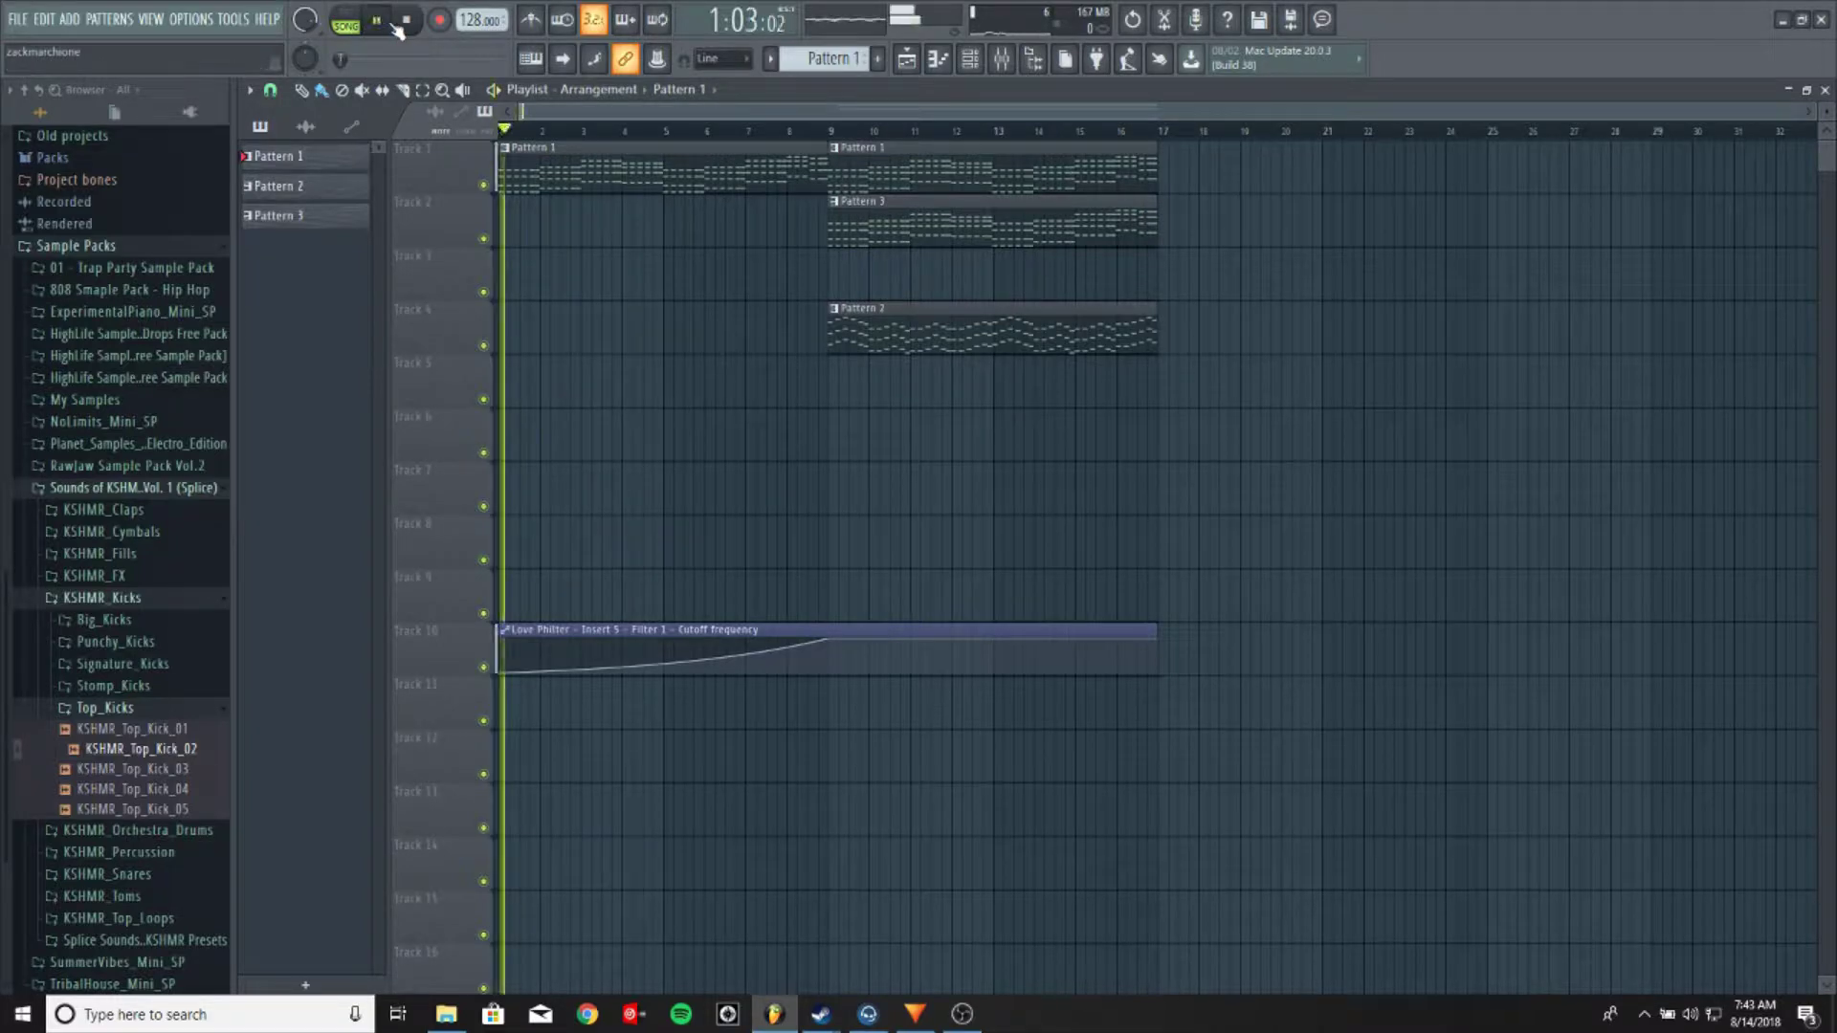
pyautogui.press('space')
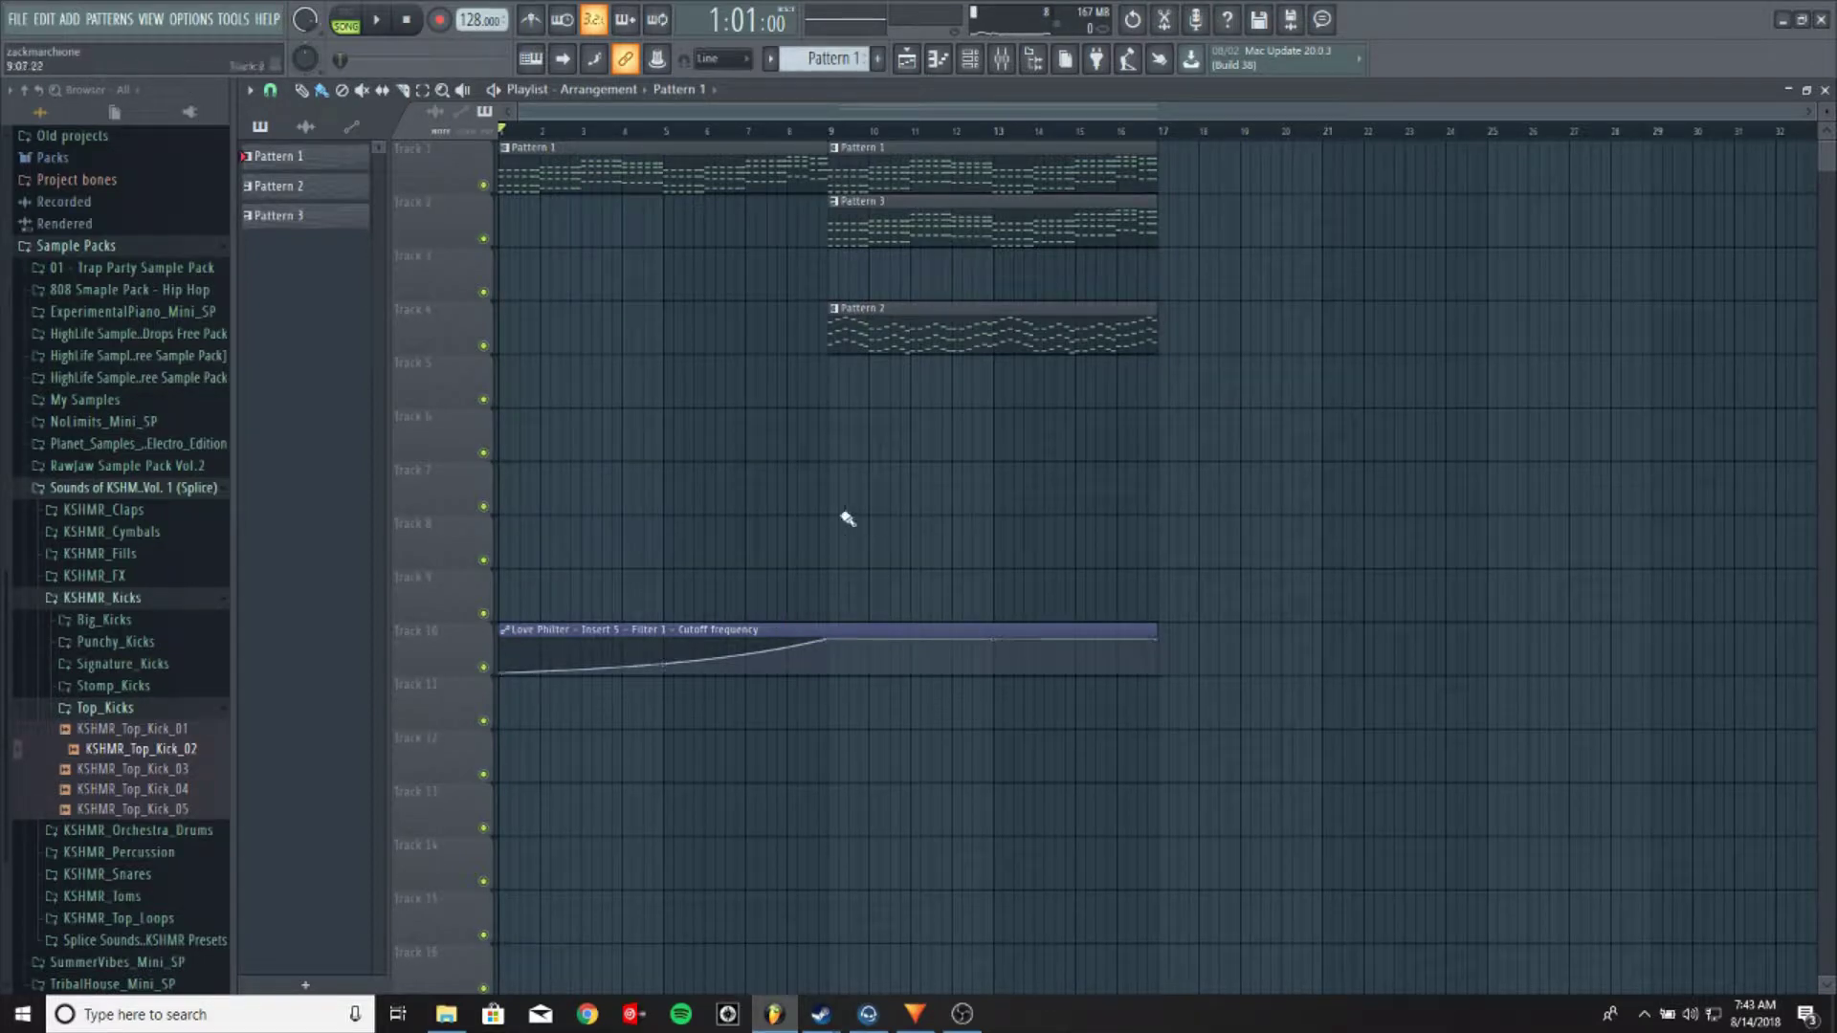
pyautogui.scroll(-1, 683, 610)
pyautogui.scroll(-1, 683, 610)
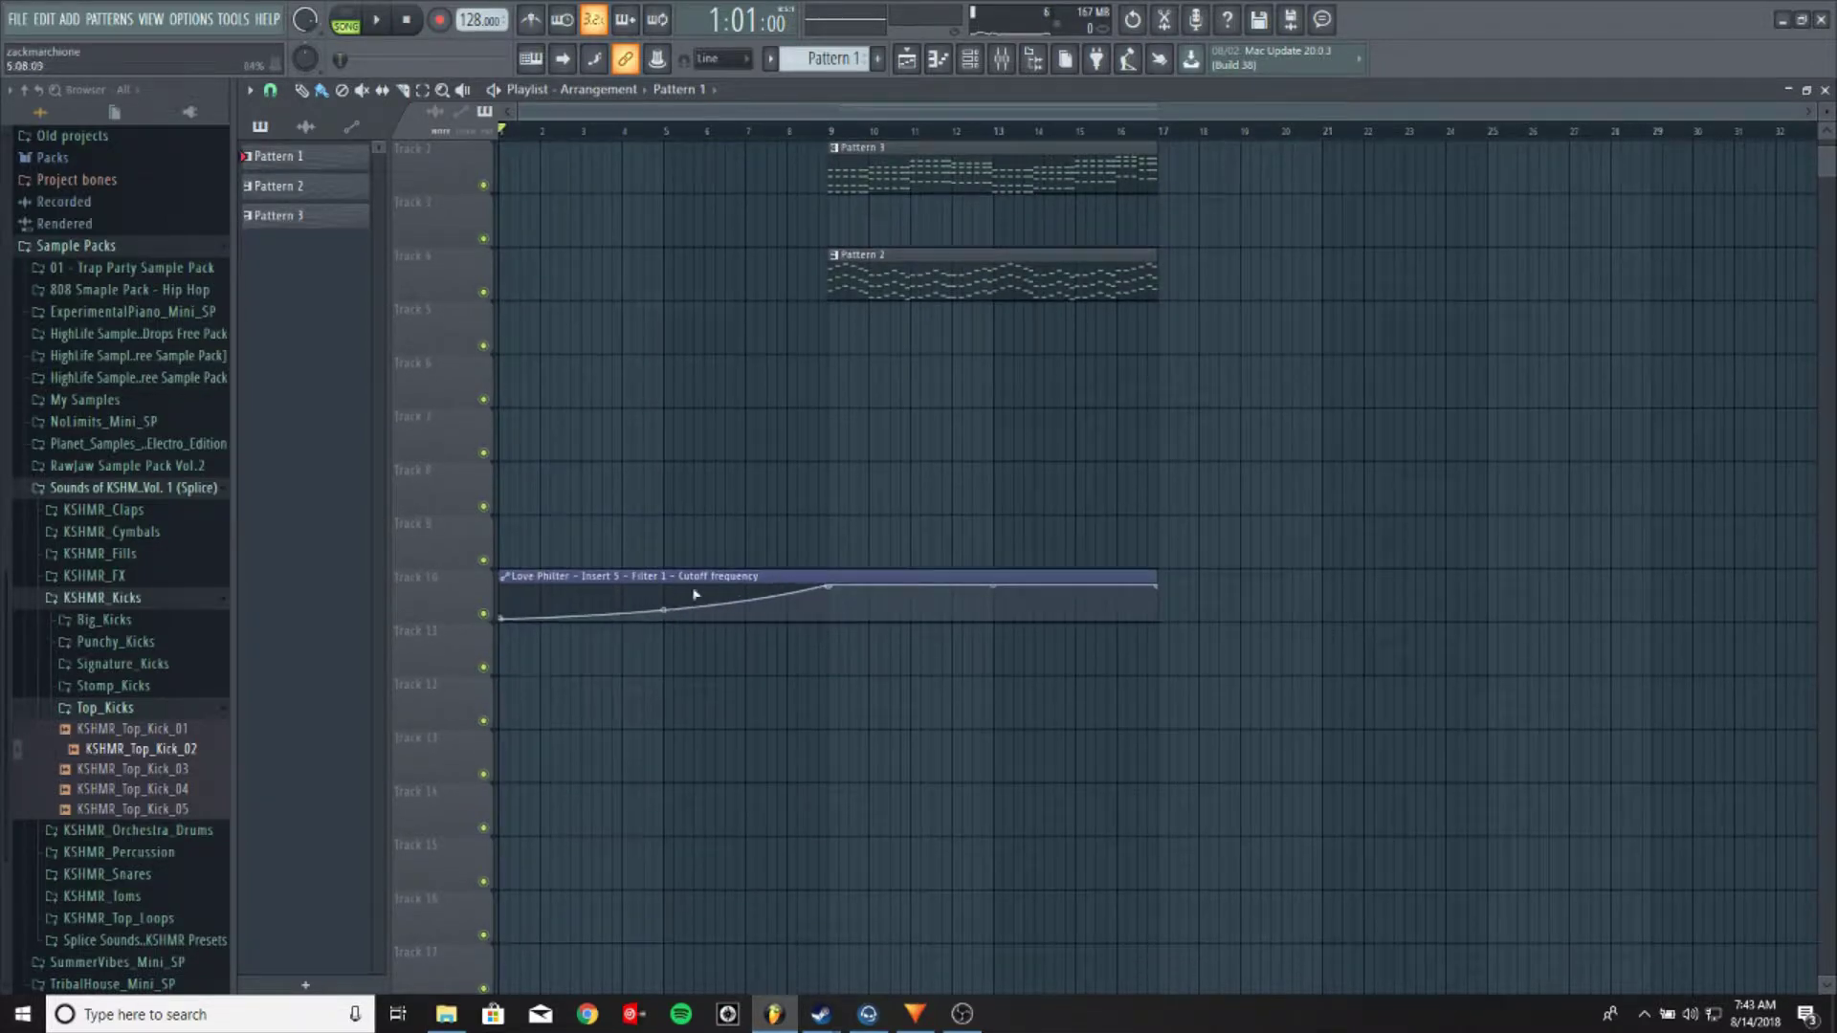
pyautogui.scroll(2, 657, 569)
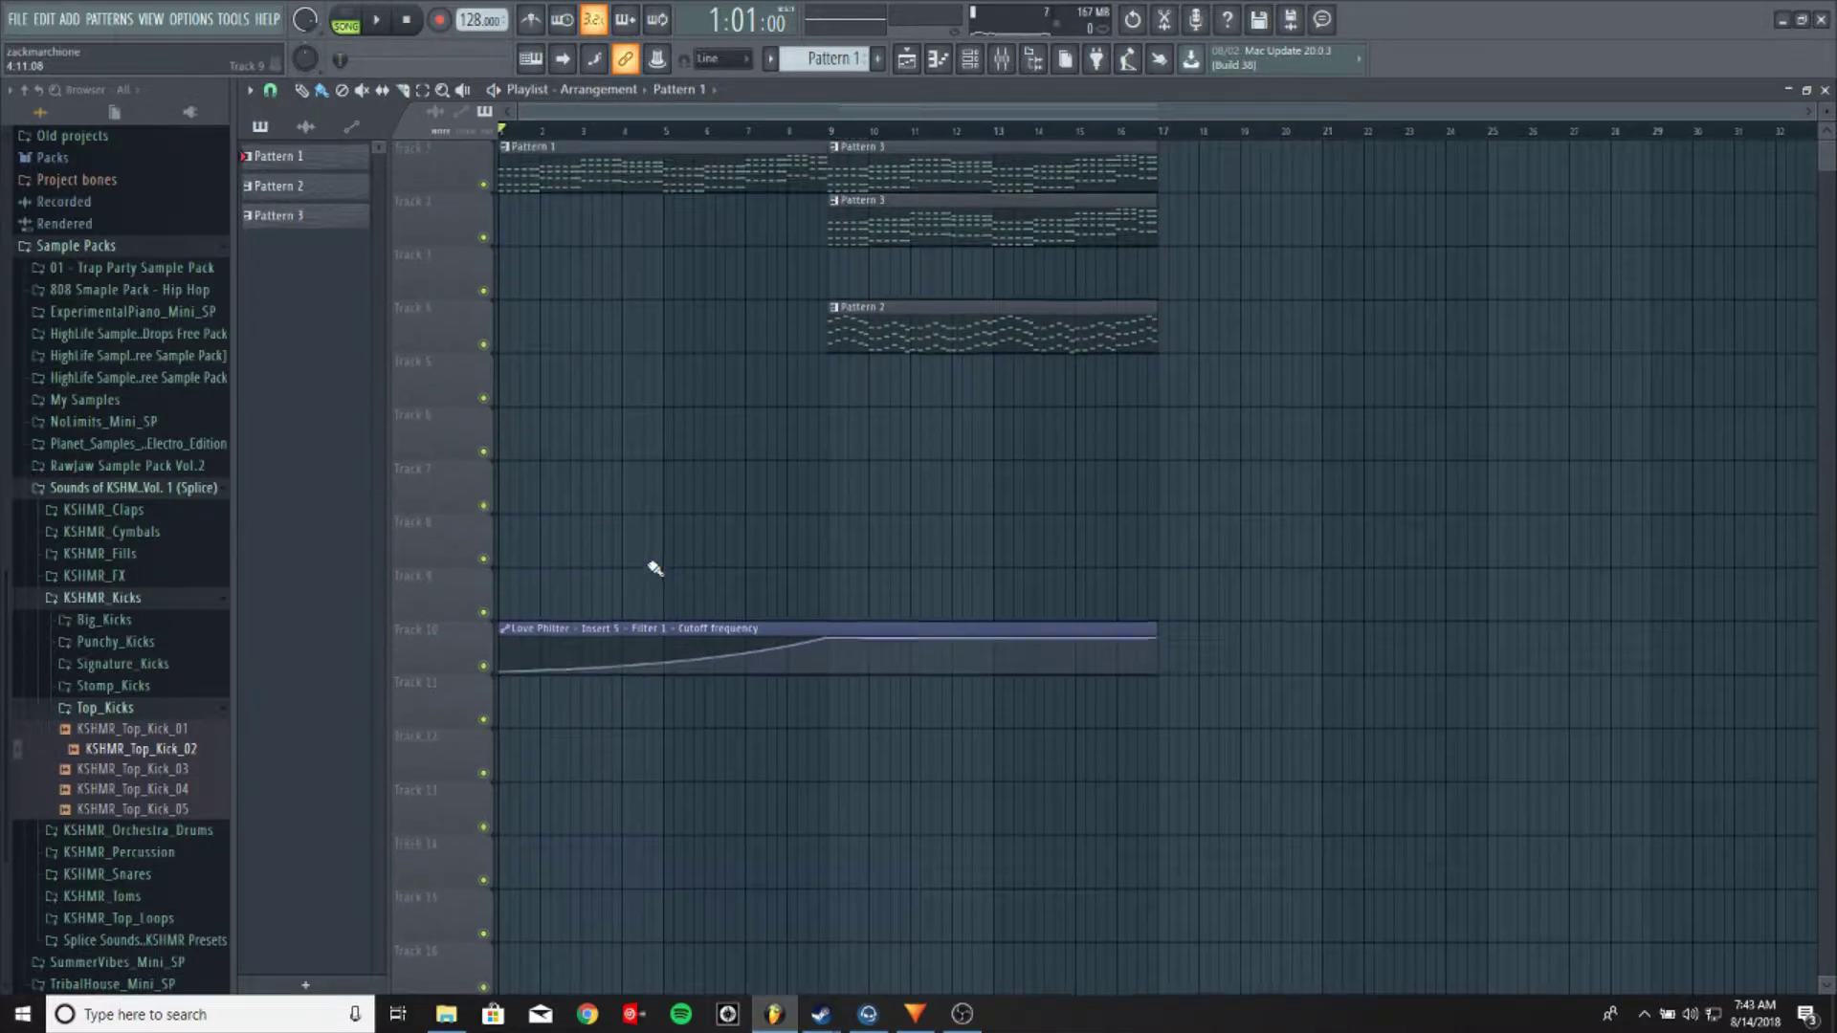
# Open Fruity parametric EQ 2 on mixer Insert 5 and play Pattern 1 in pattern mode through it
pyautogui.click(972, 67)
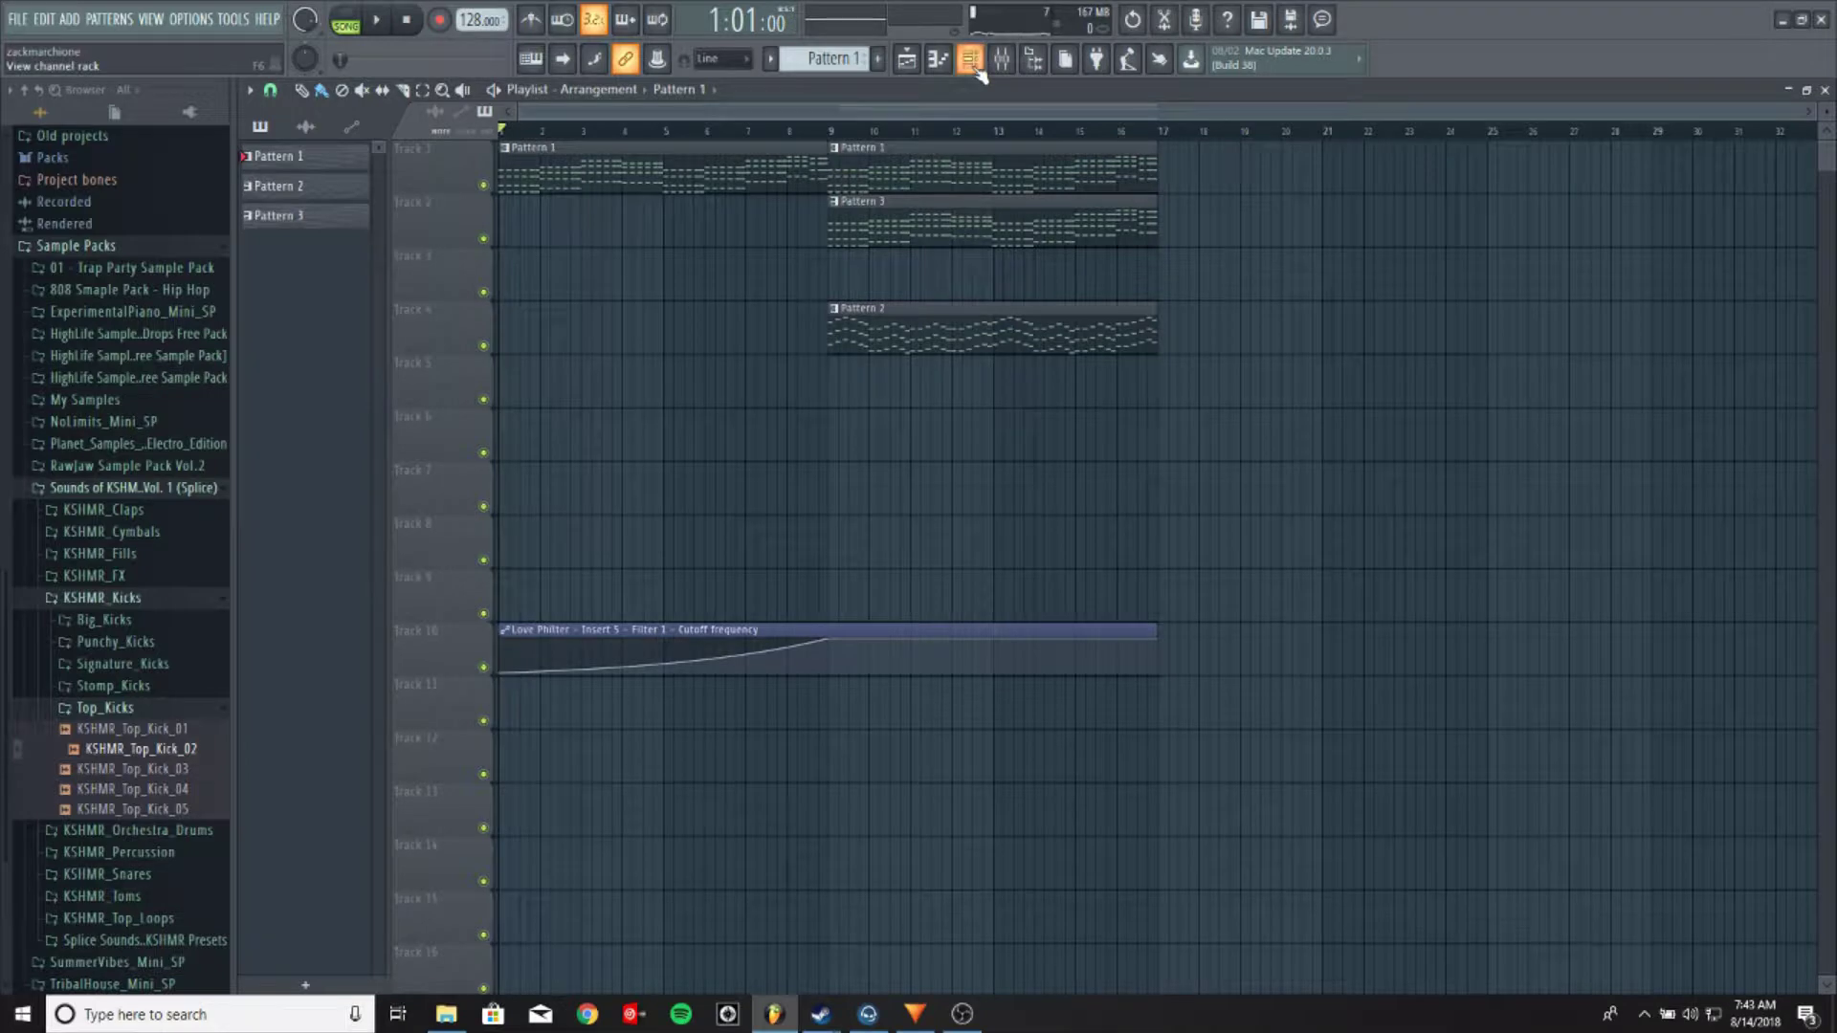
pyautogui.click(972, 64)
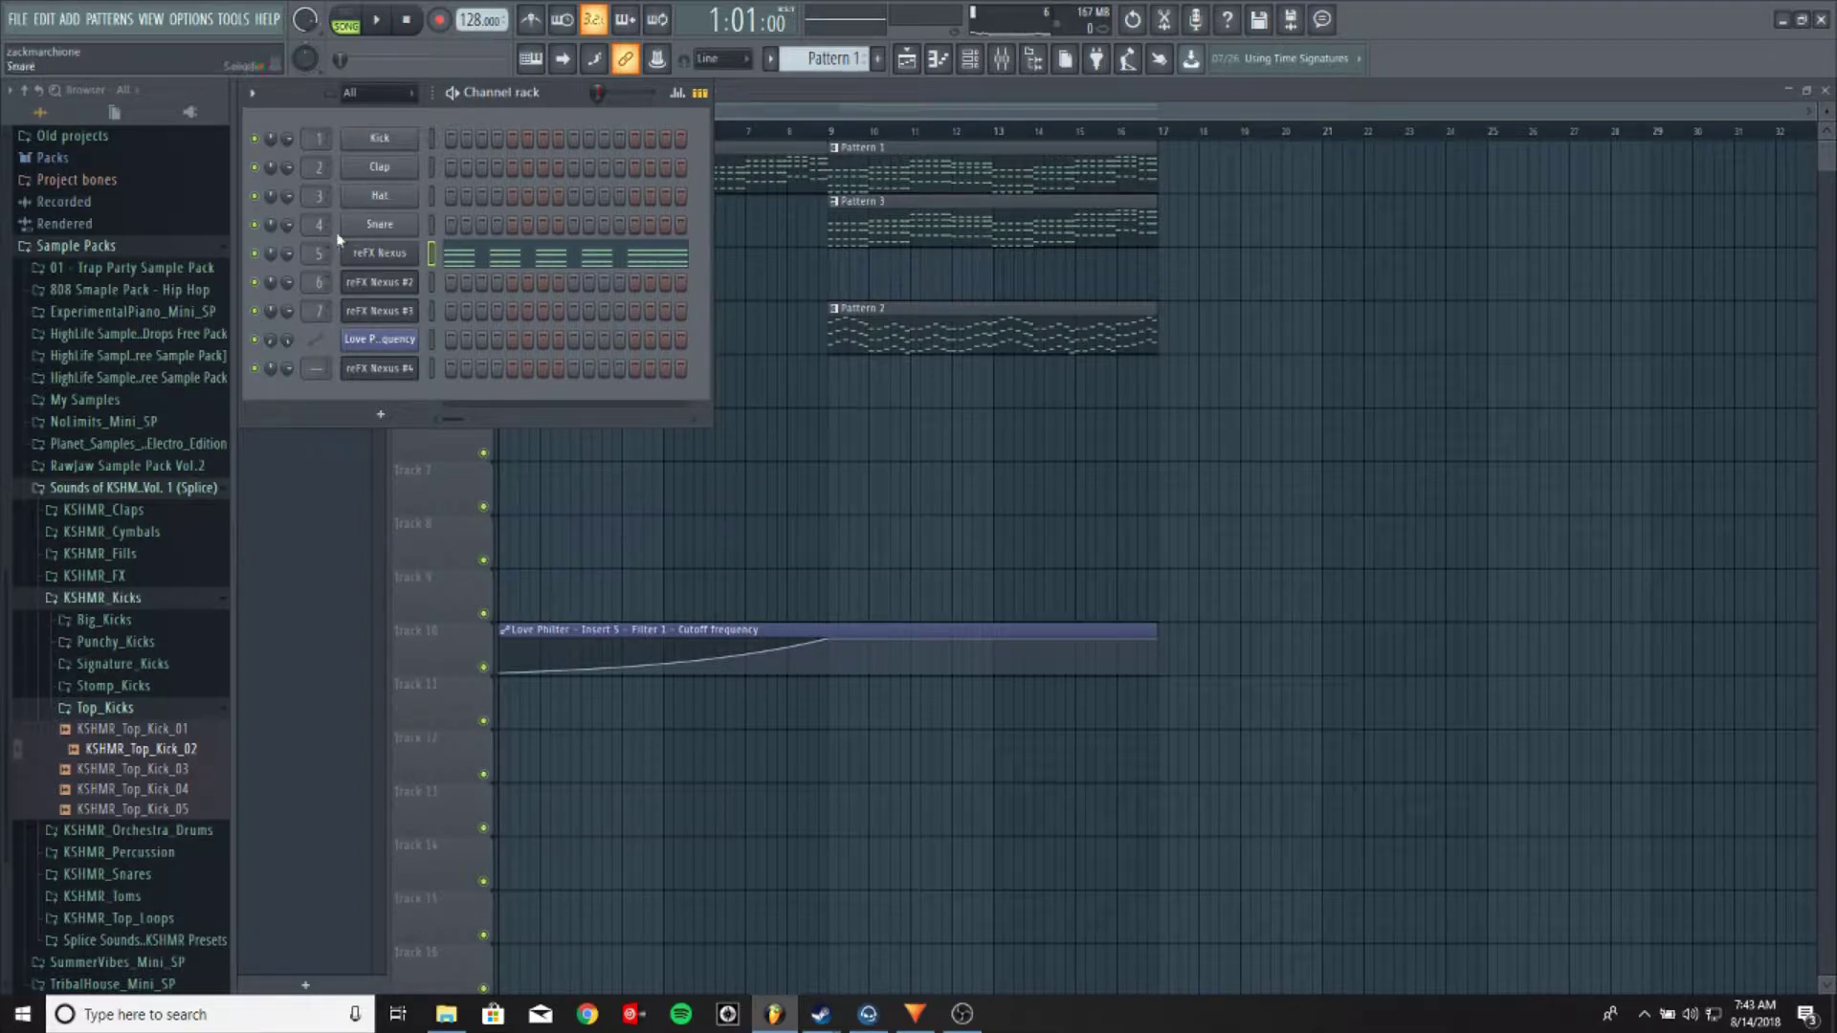
pyautogui.click(1001, 59)
pyautogui.click(375, 171)
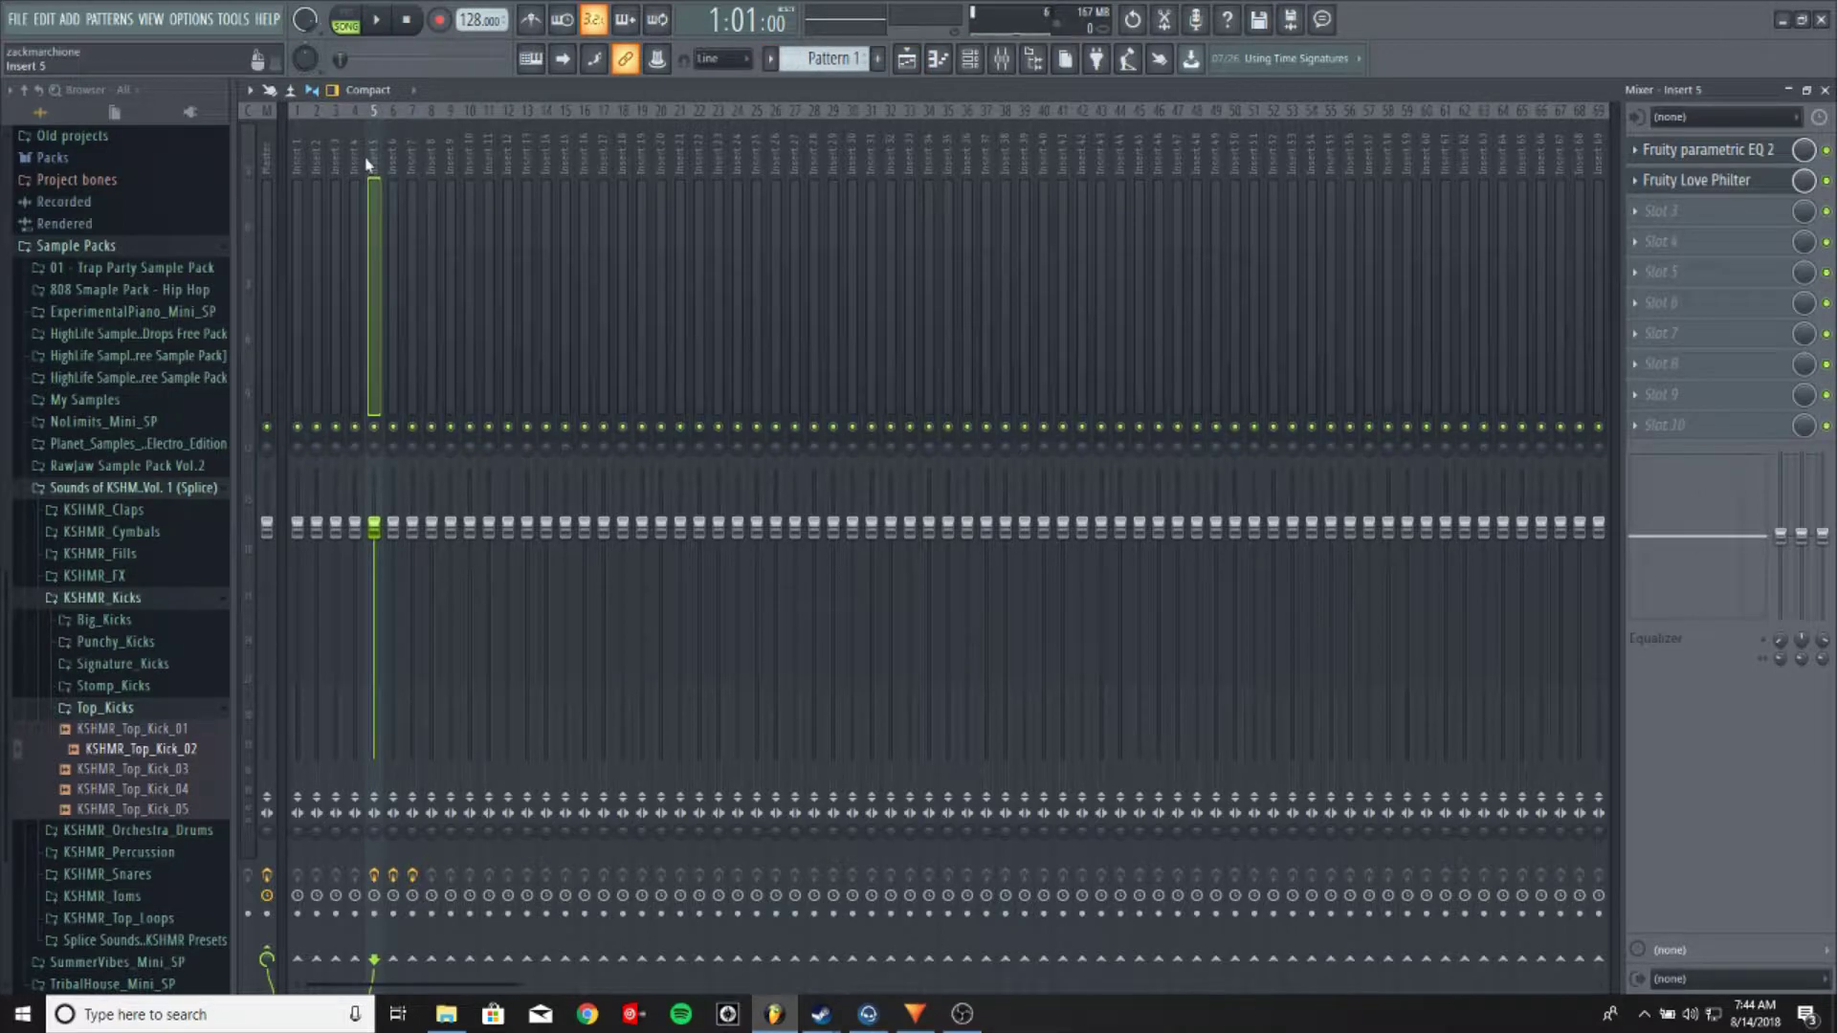
pyautogui.click(1684, 153)
pyautogui.click(1686, 151)
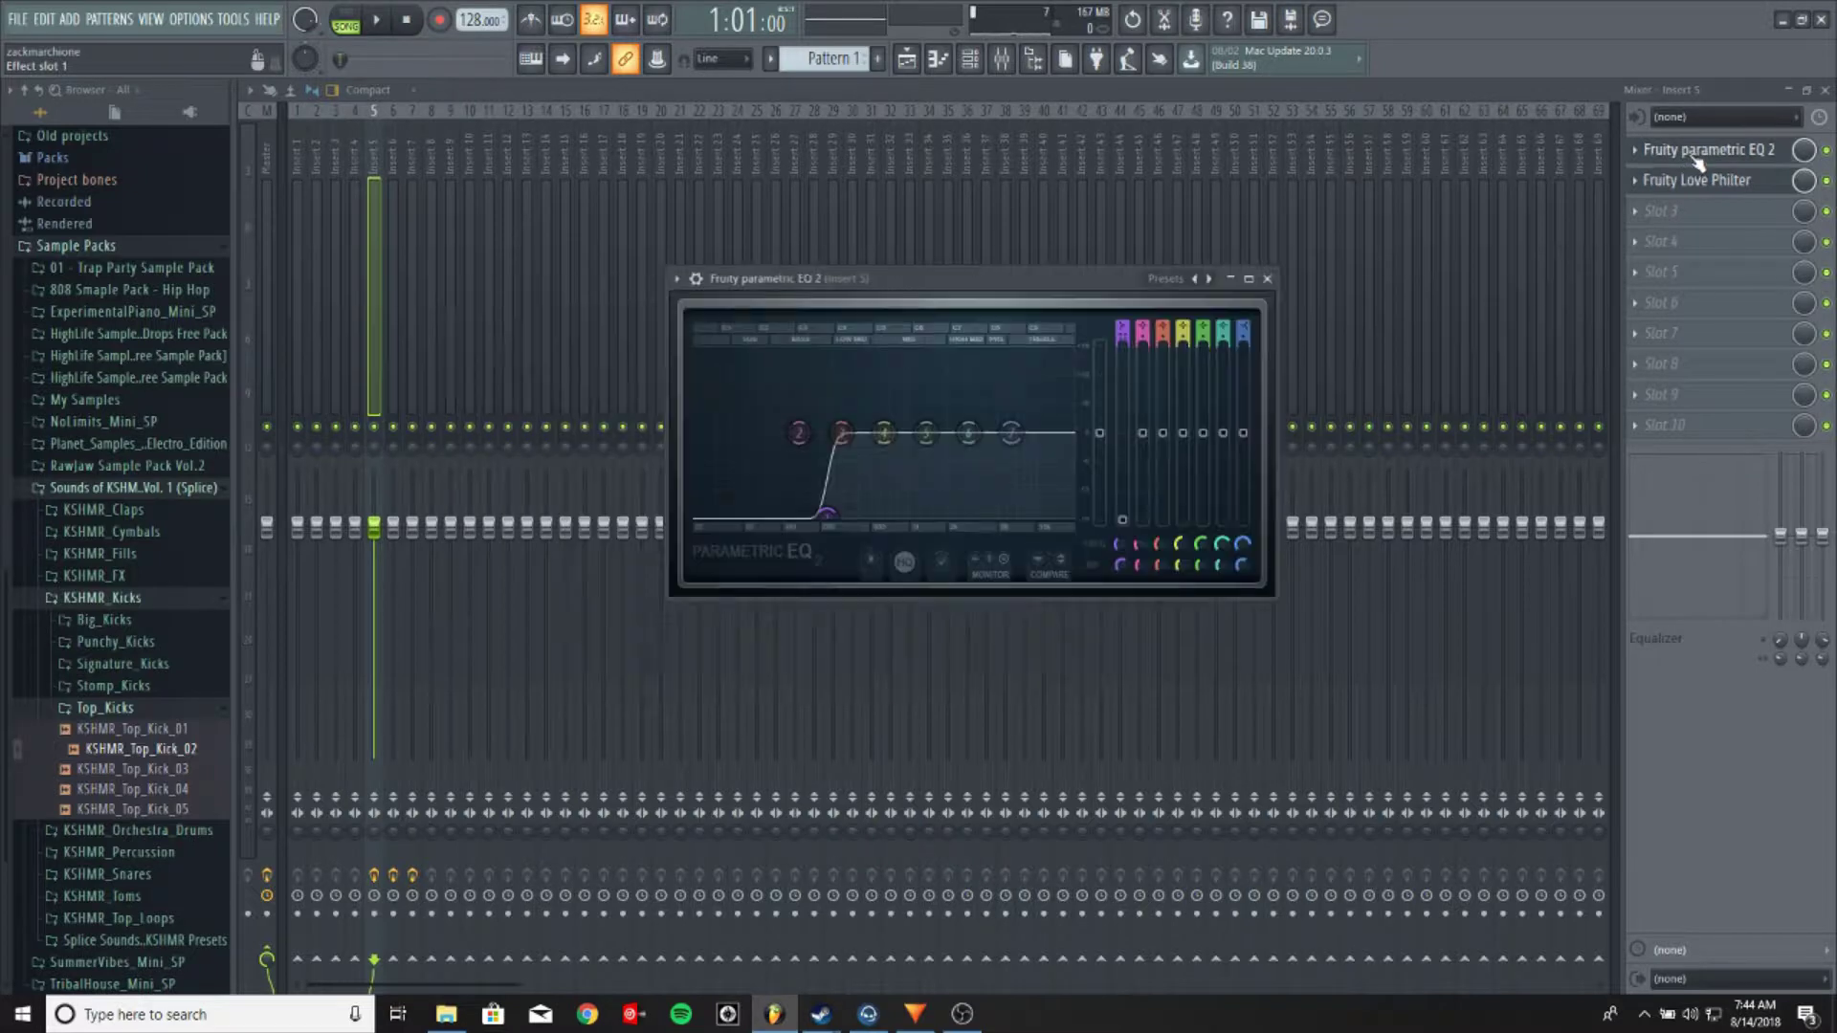
pyautogui.moveTo(1078, 287); pyautogui.dragTo(1090, 193)
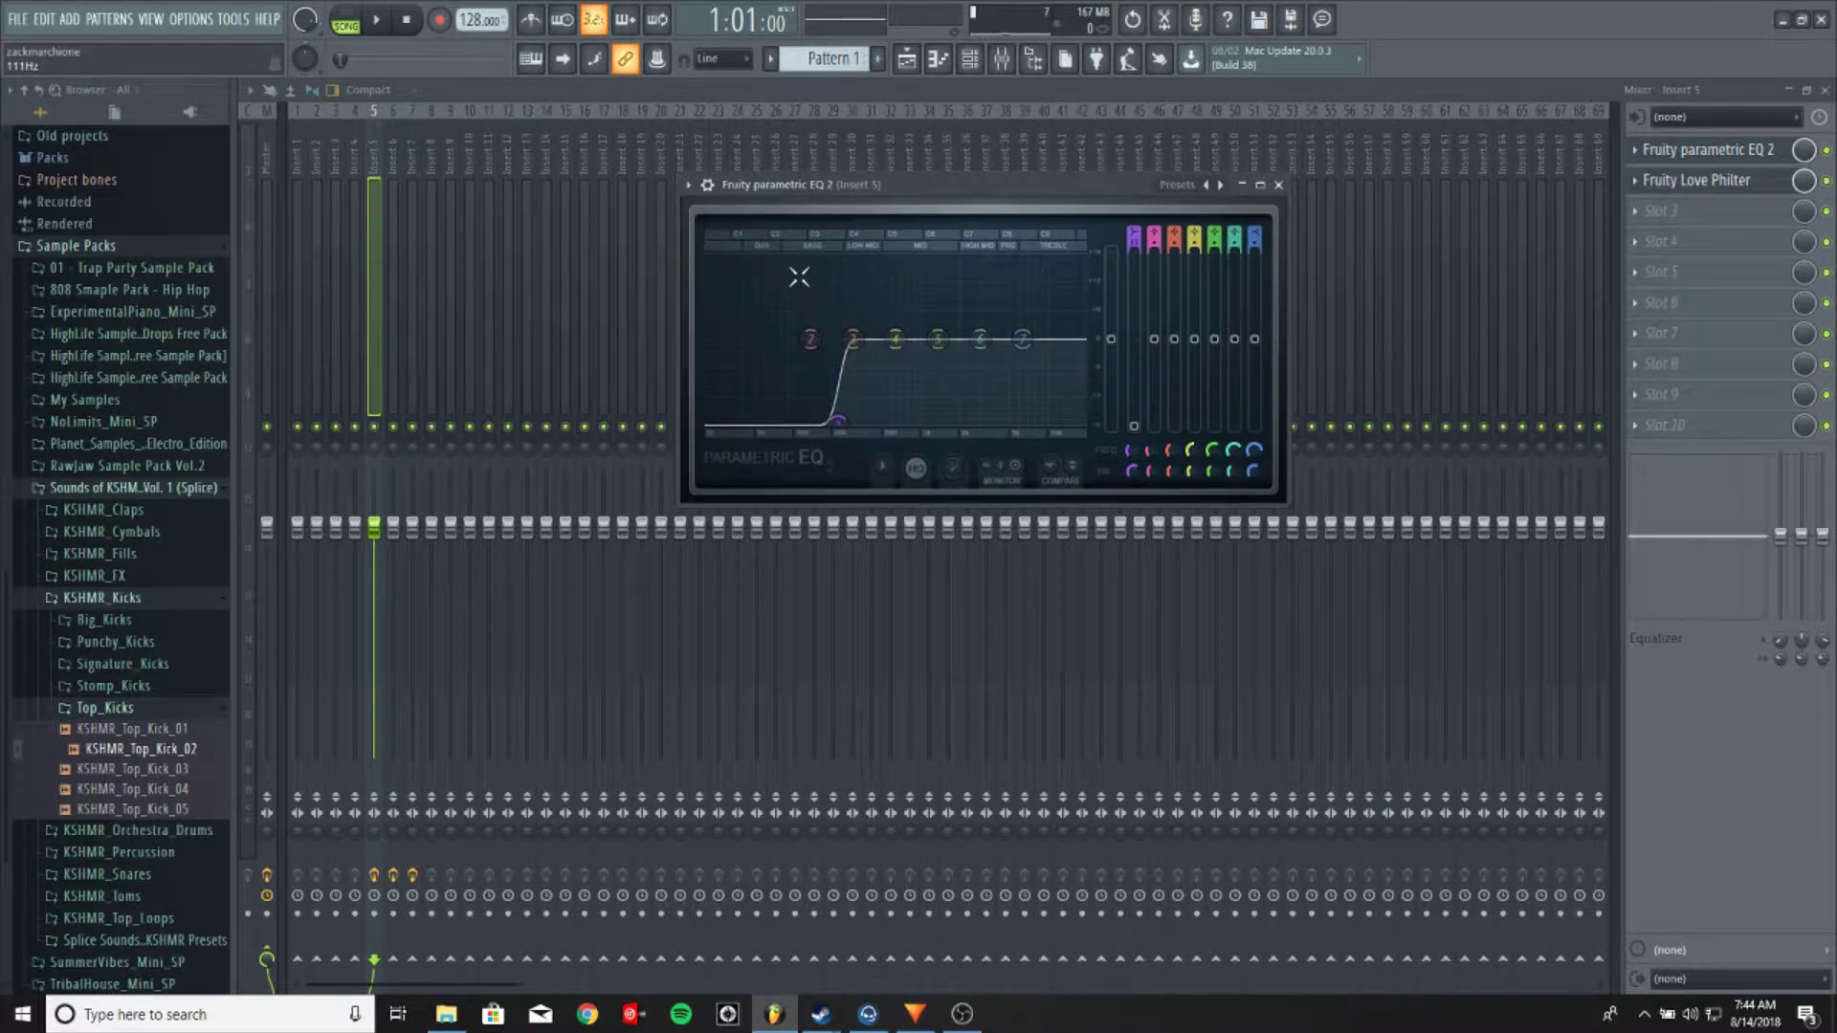
pyautogui.click(383, 23)
pyautogui.press('space')
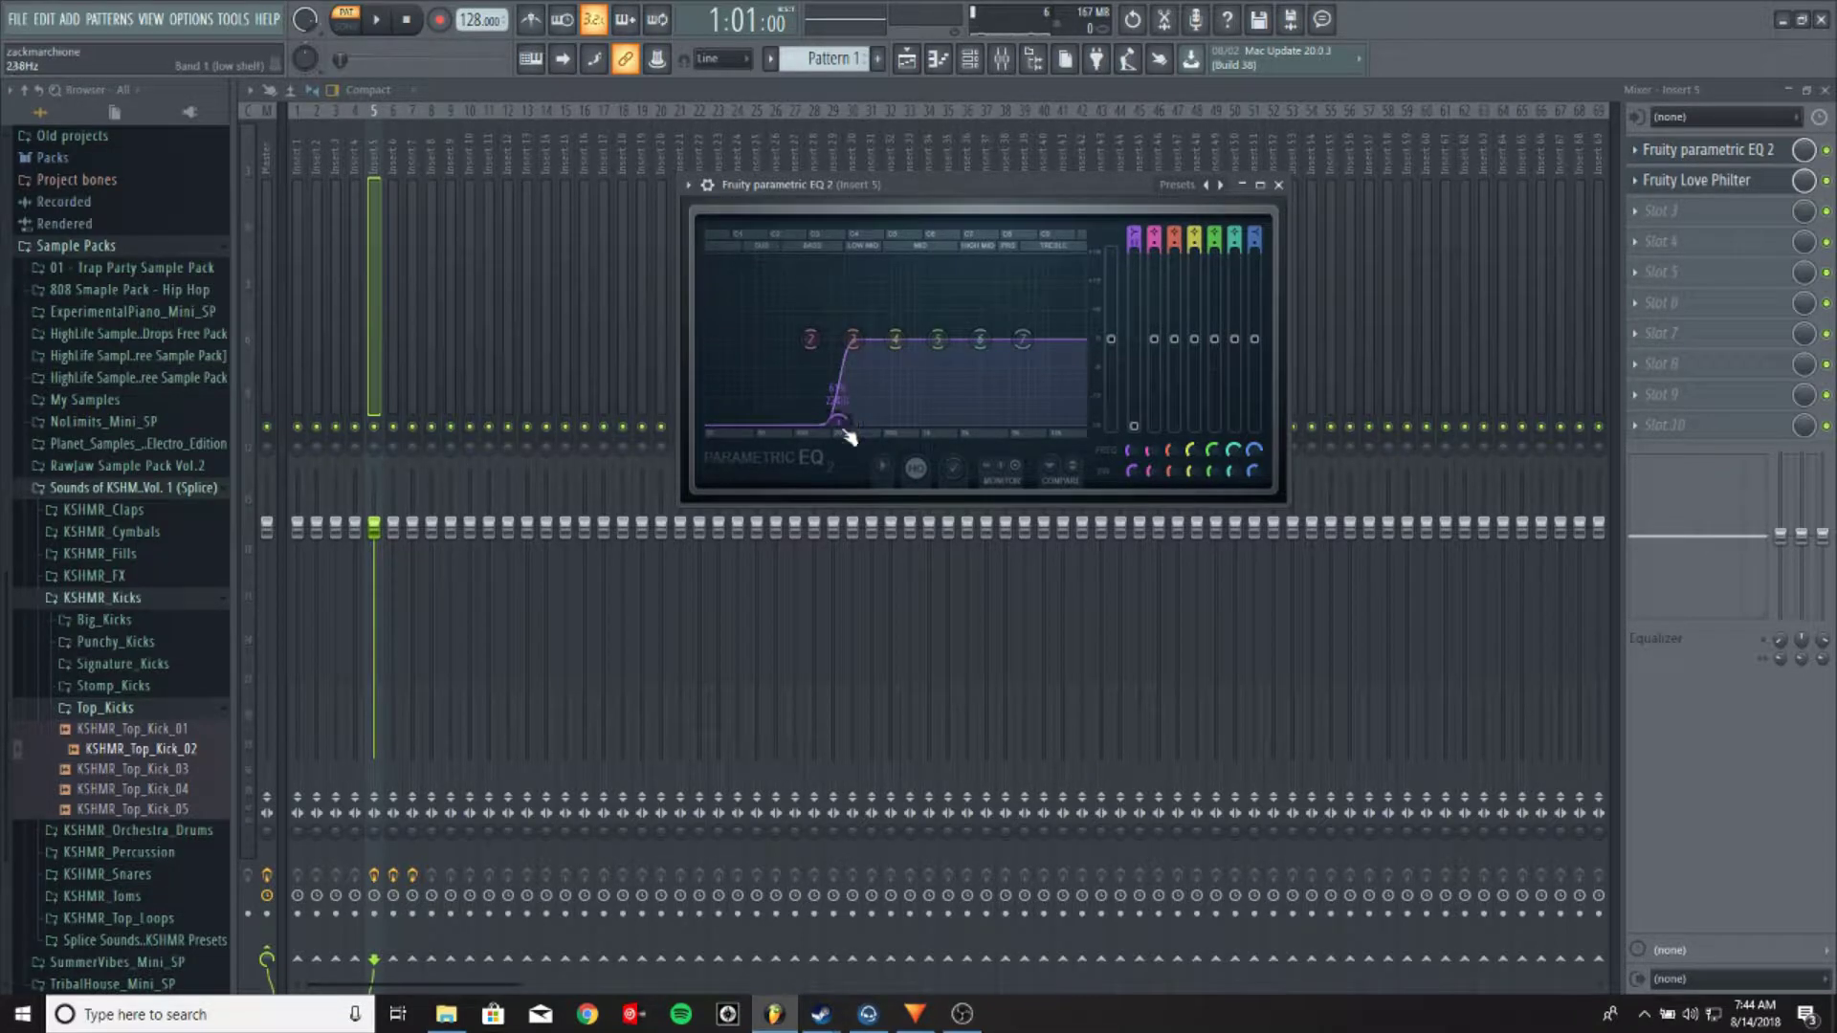
# Raise EQ band 1 to flat, check its filter order options, and pull it back down into a steep low cut near band 3
pyautogui.moveTo(848, 436); pyautogui.dragTo(764, 338)
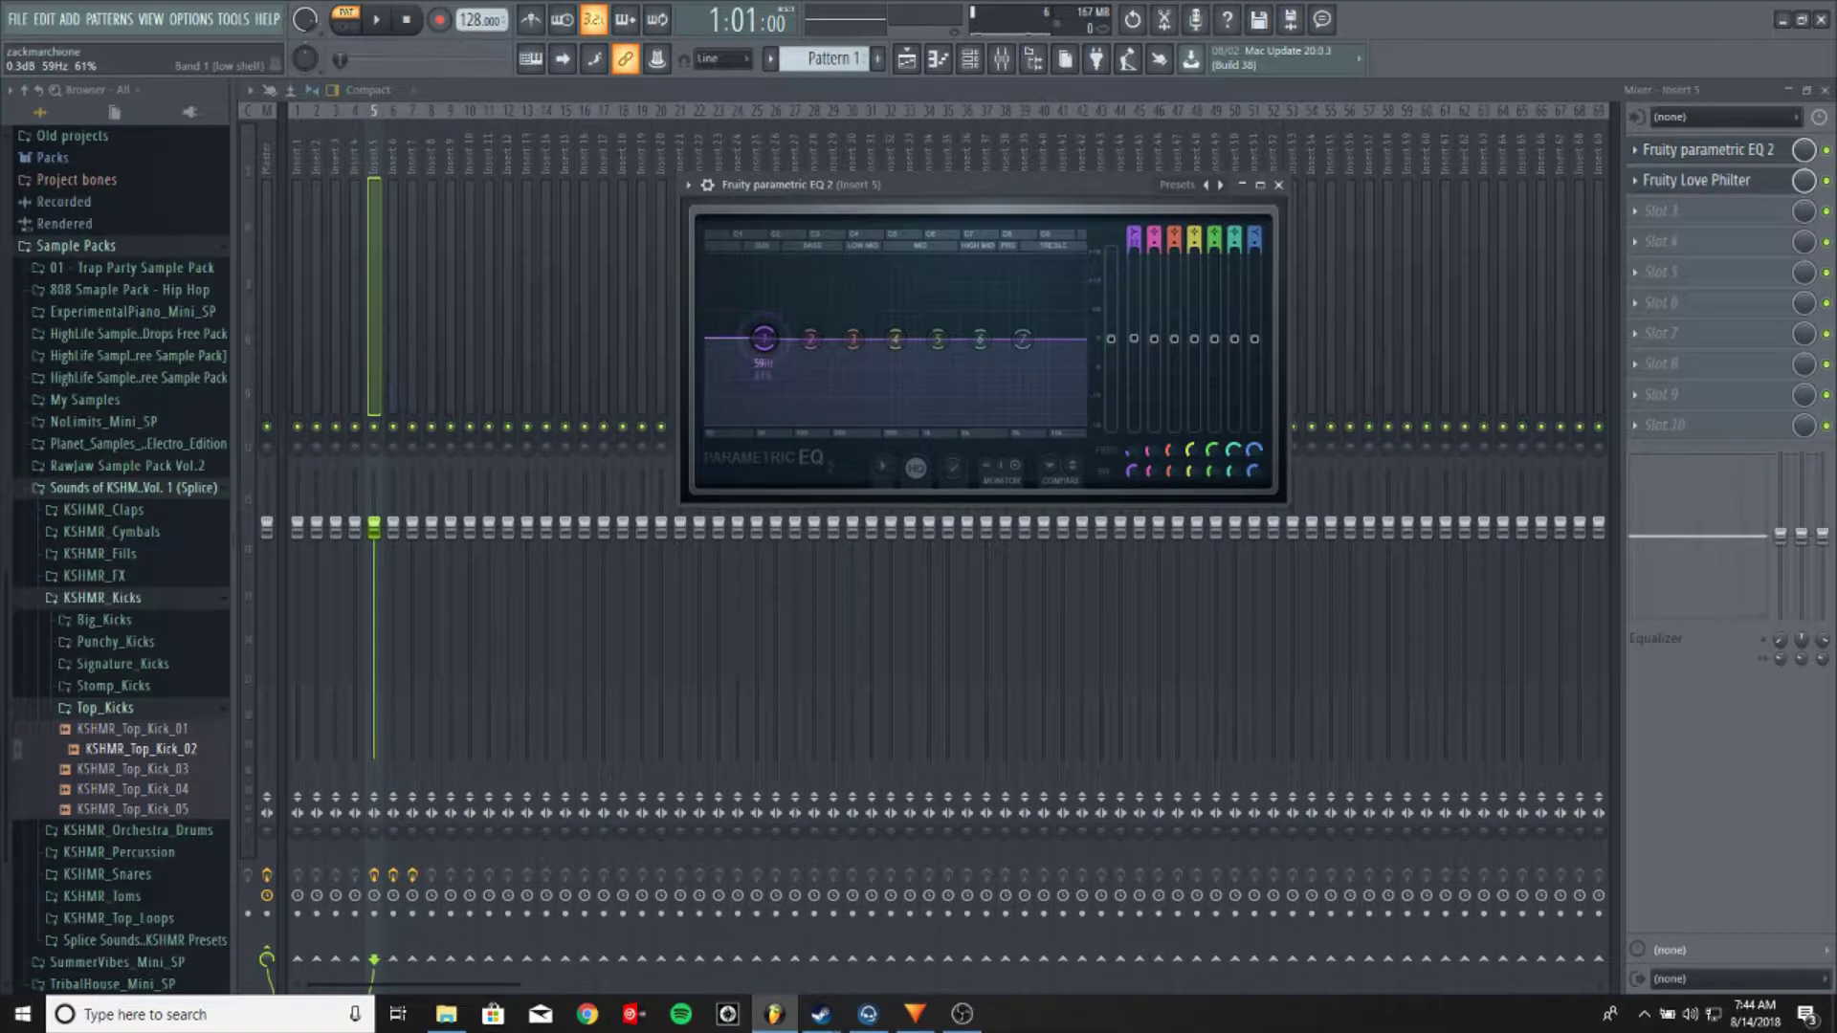
pyautogui.rightClick(763, 339)
pyautogui.moveTo(796, 407)
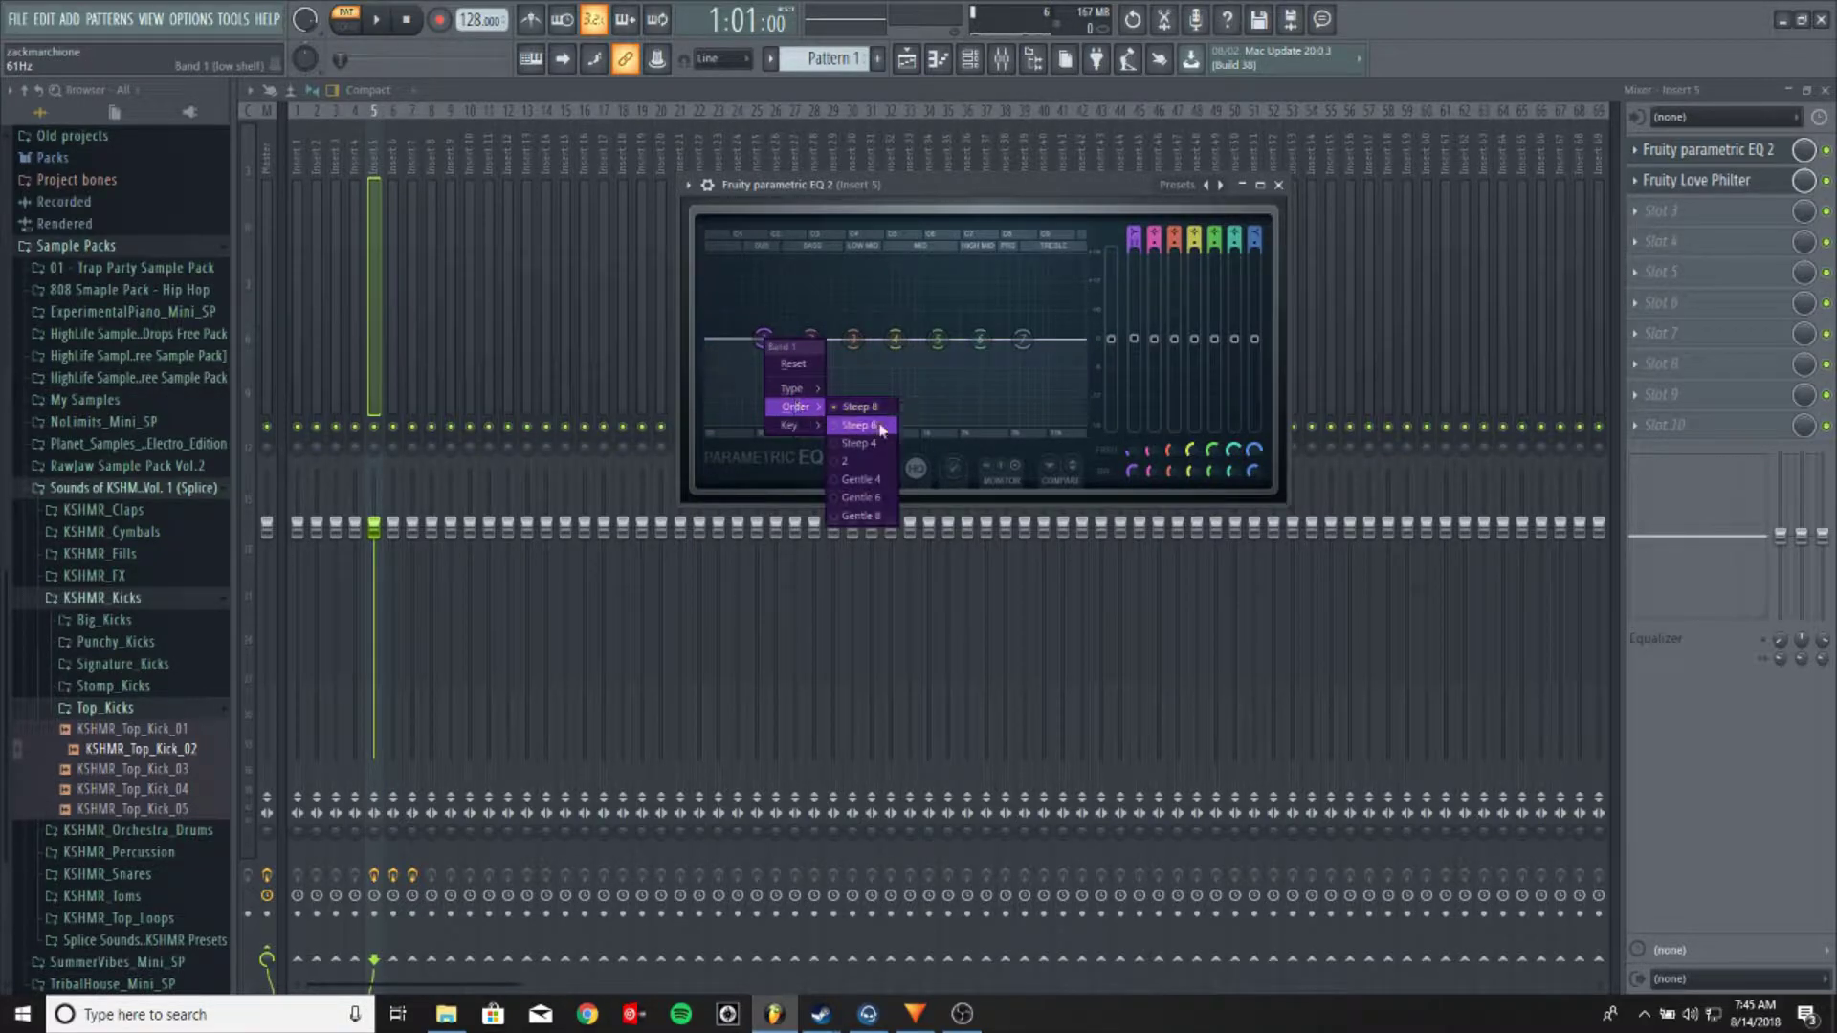
pyautogui.click(763, 343)
pyautogui.moveTo(764, 339); pyautogui.dragTo(846, 418)
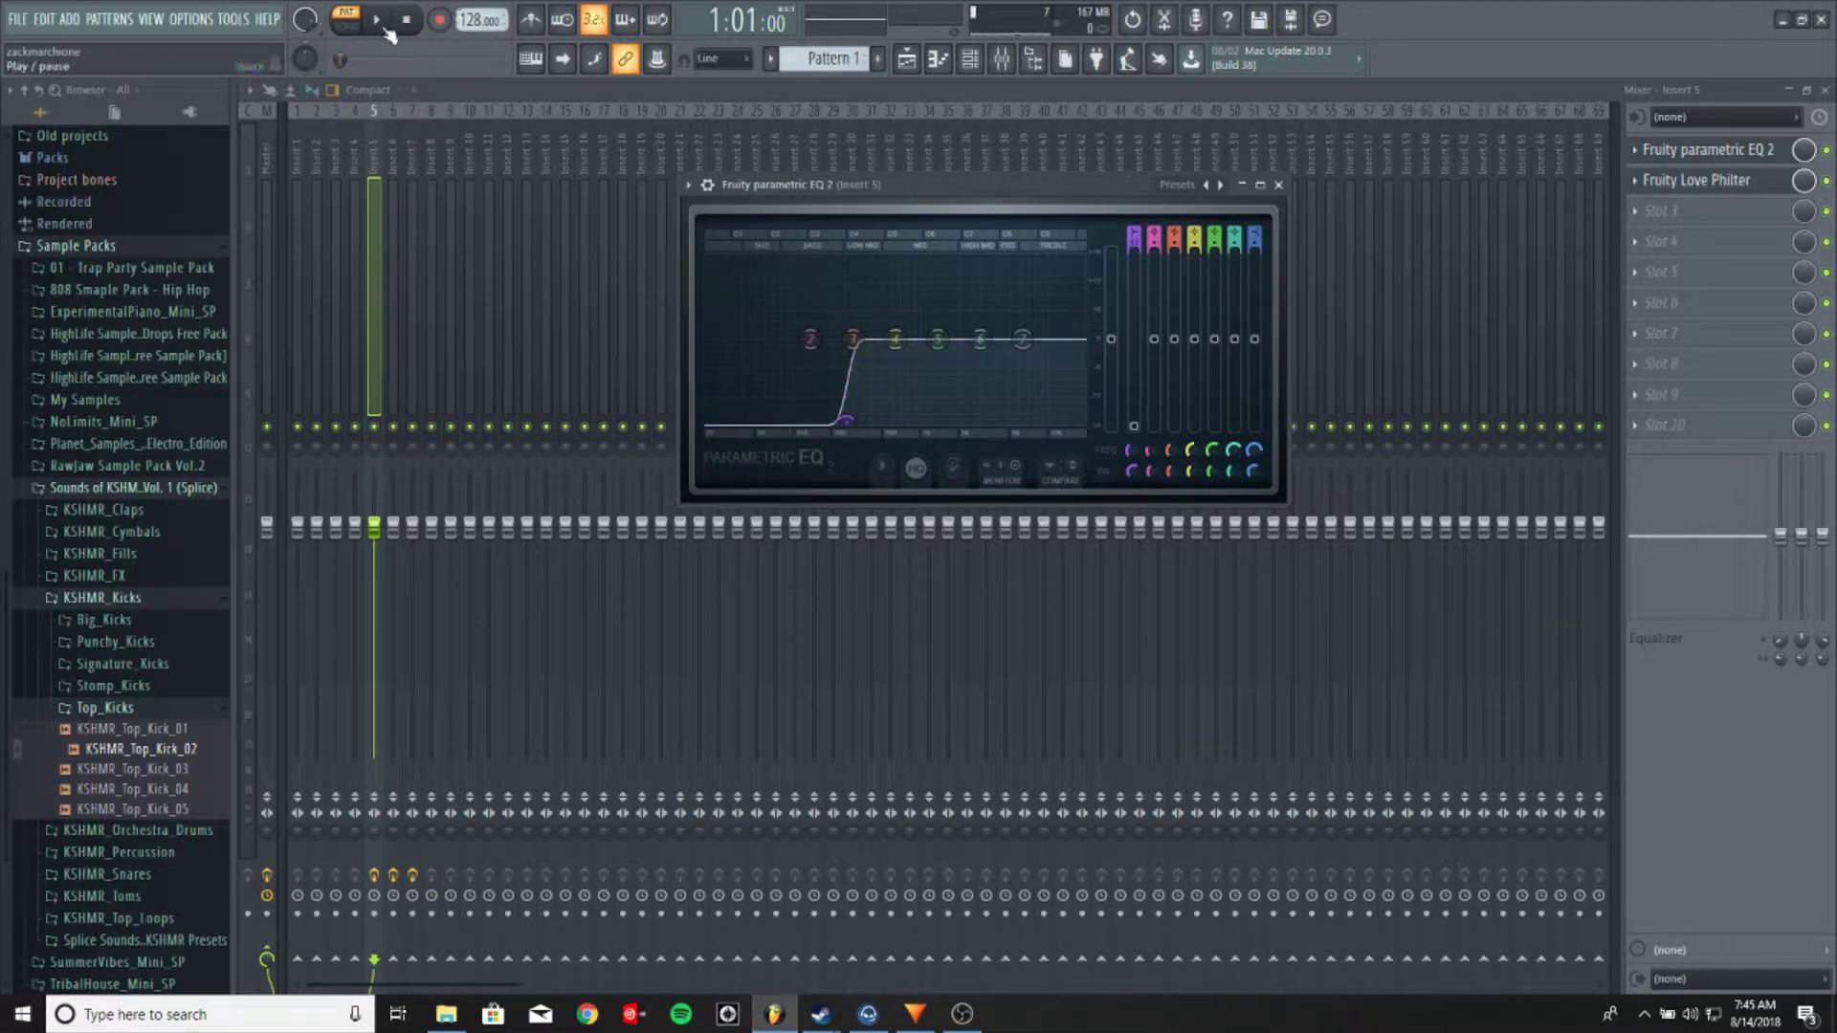
# Play Pattern 1 briefly through the low cut and minimize the EQ window
pyautogui.press('space')
pyautogui.click(417, 29)
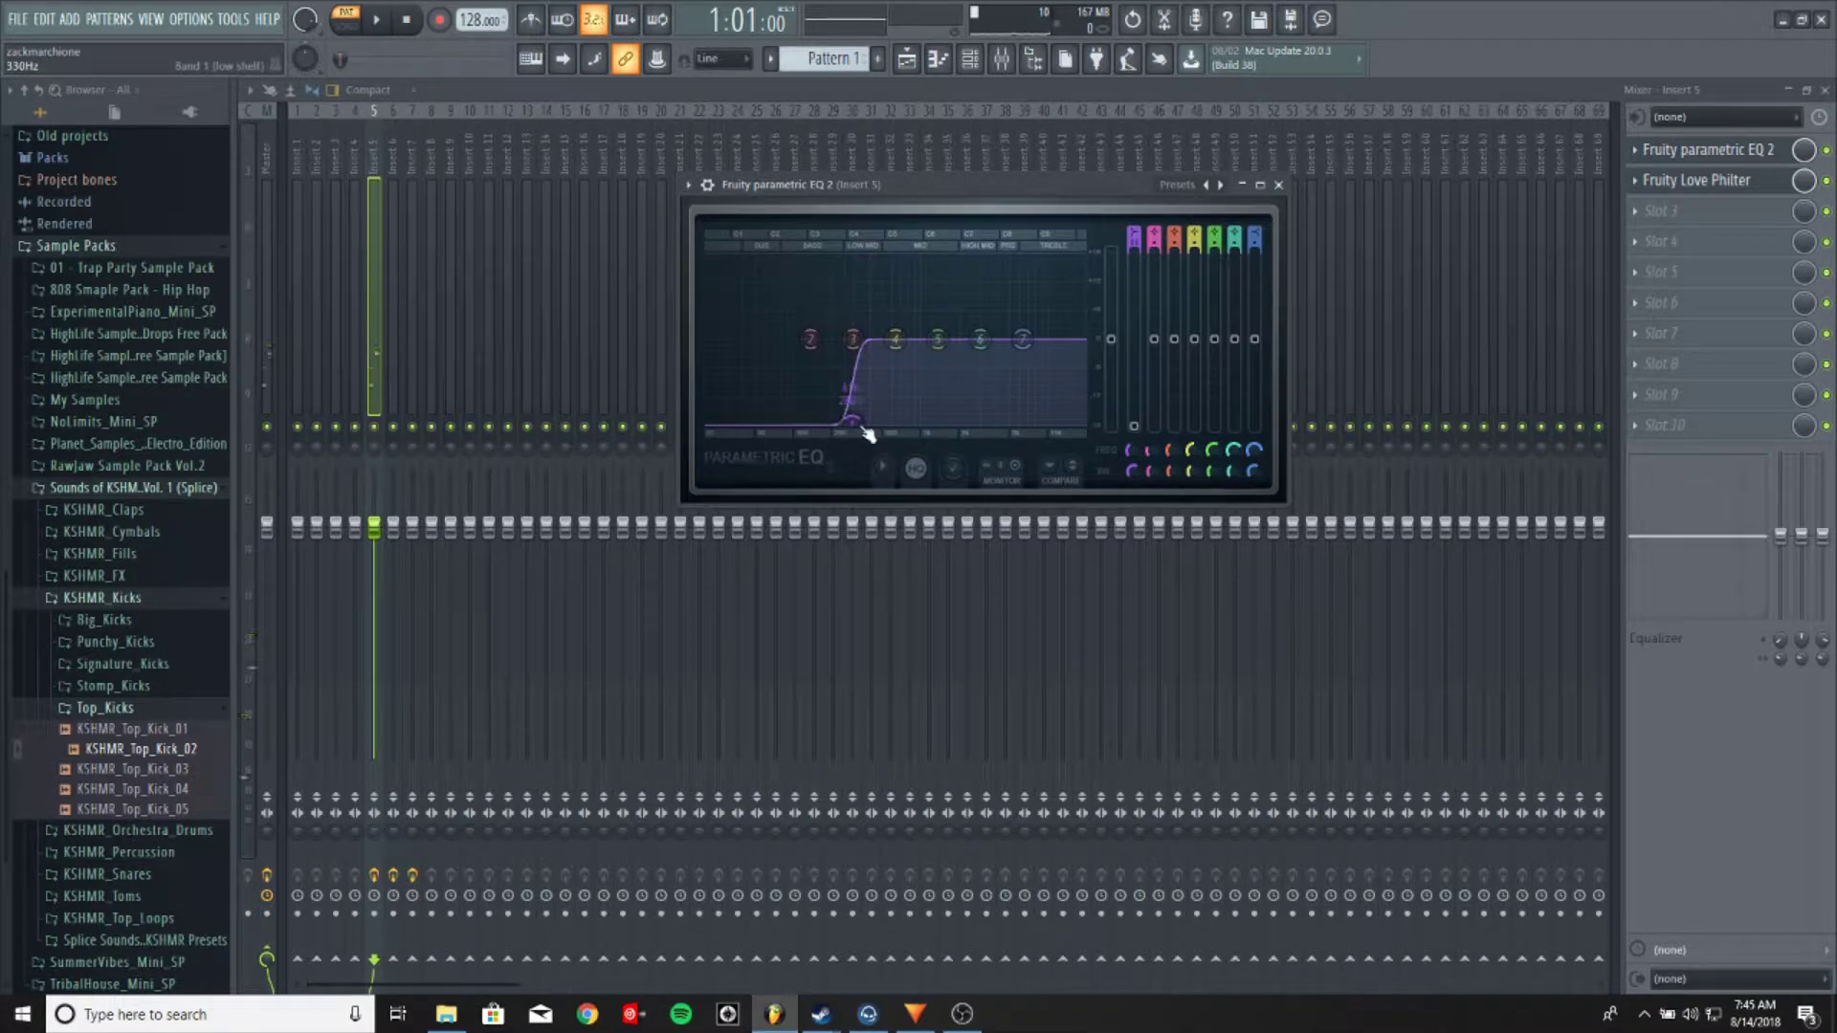
pyautogui.click(376, 20)
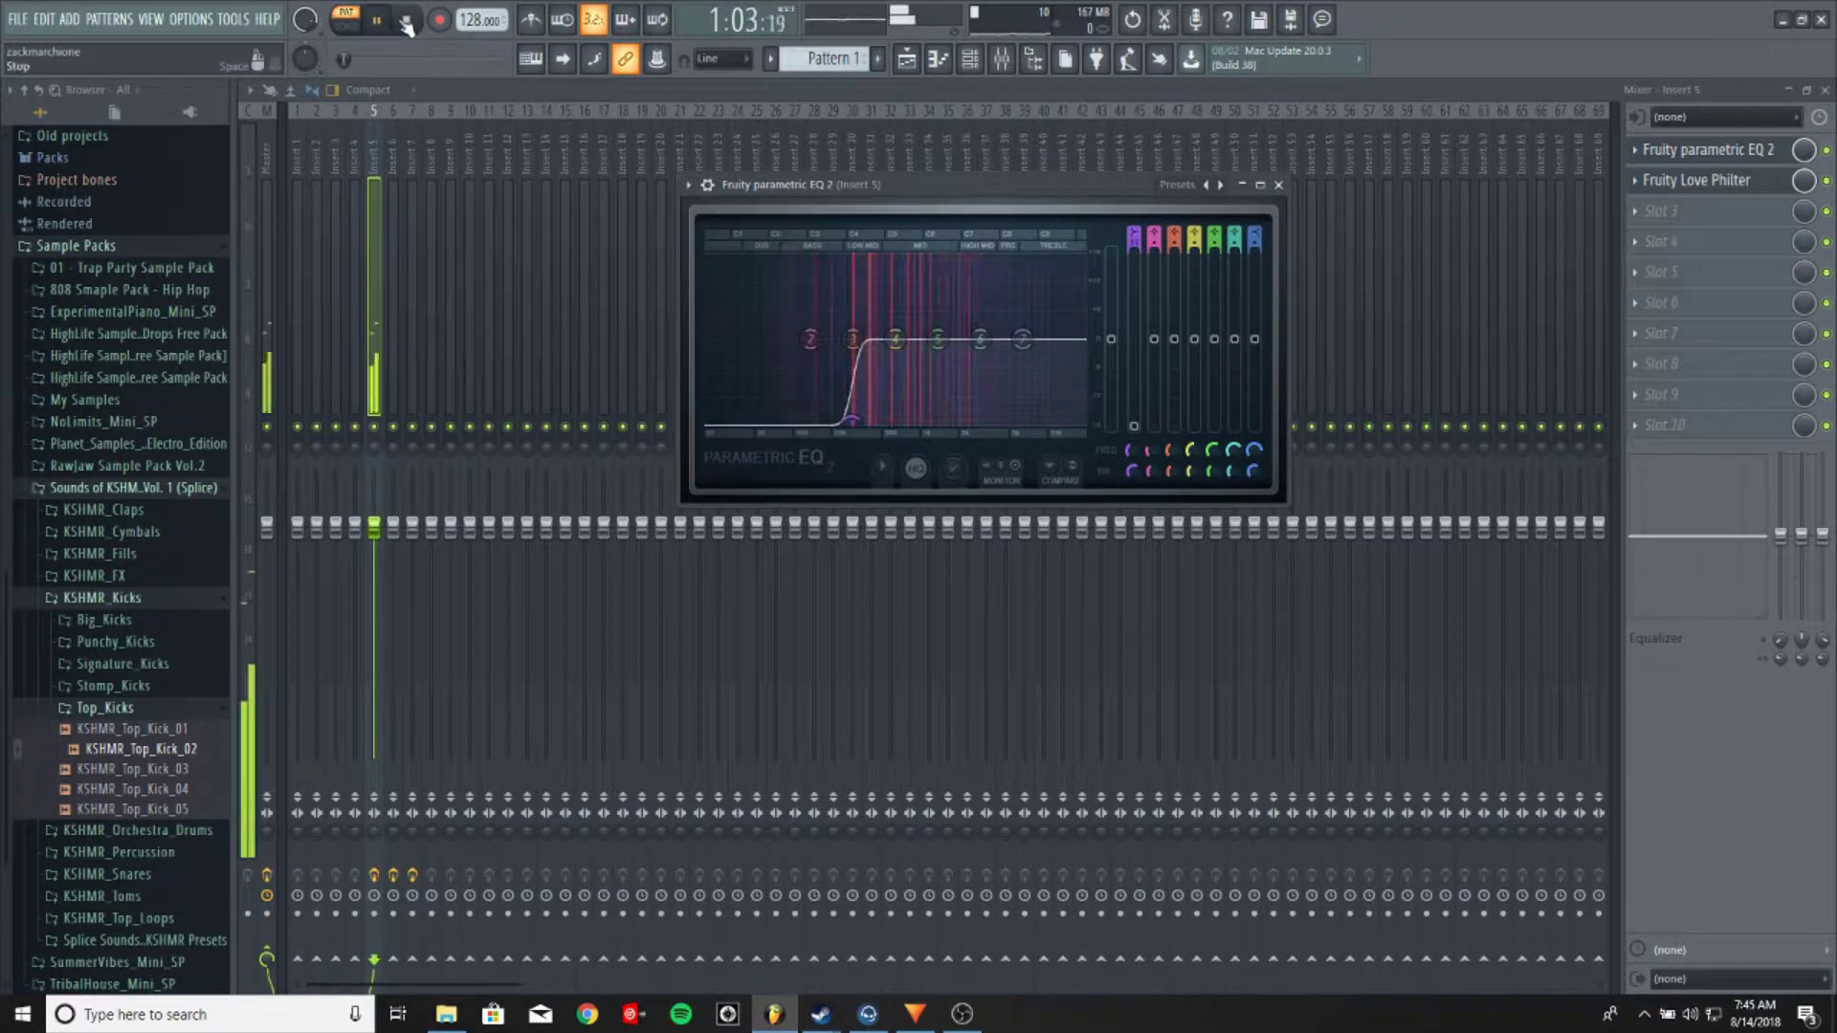
pyautogui.click(406, 20)
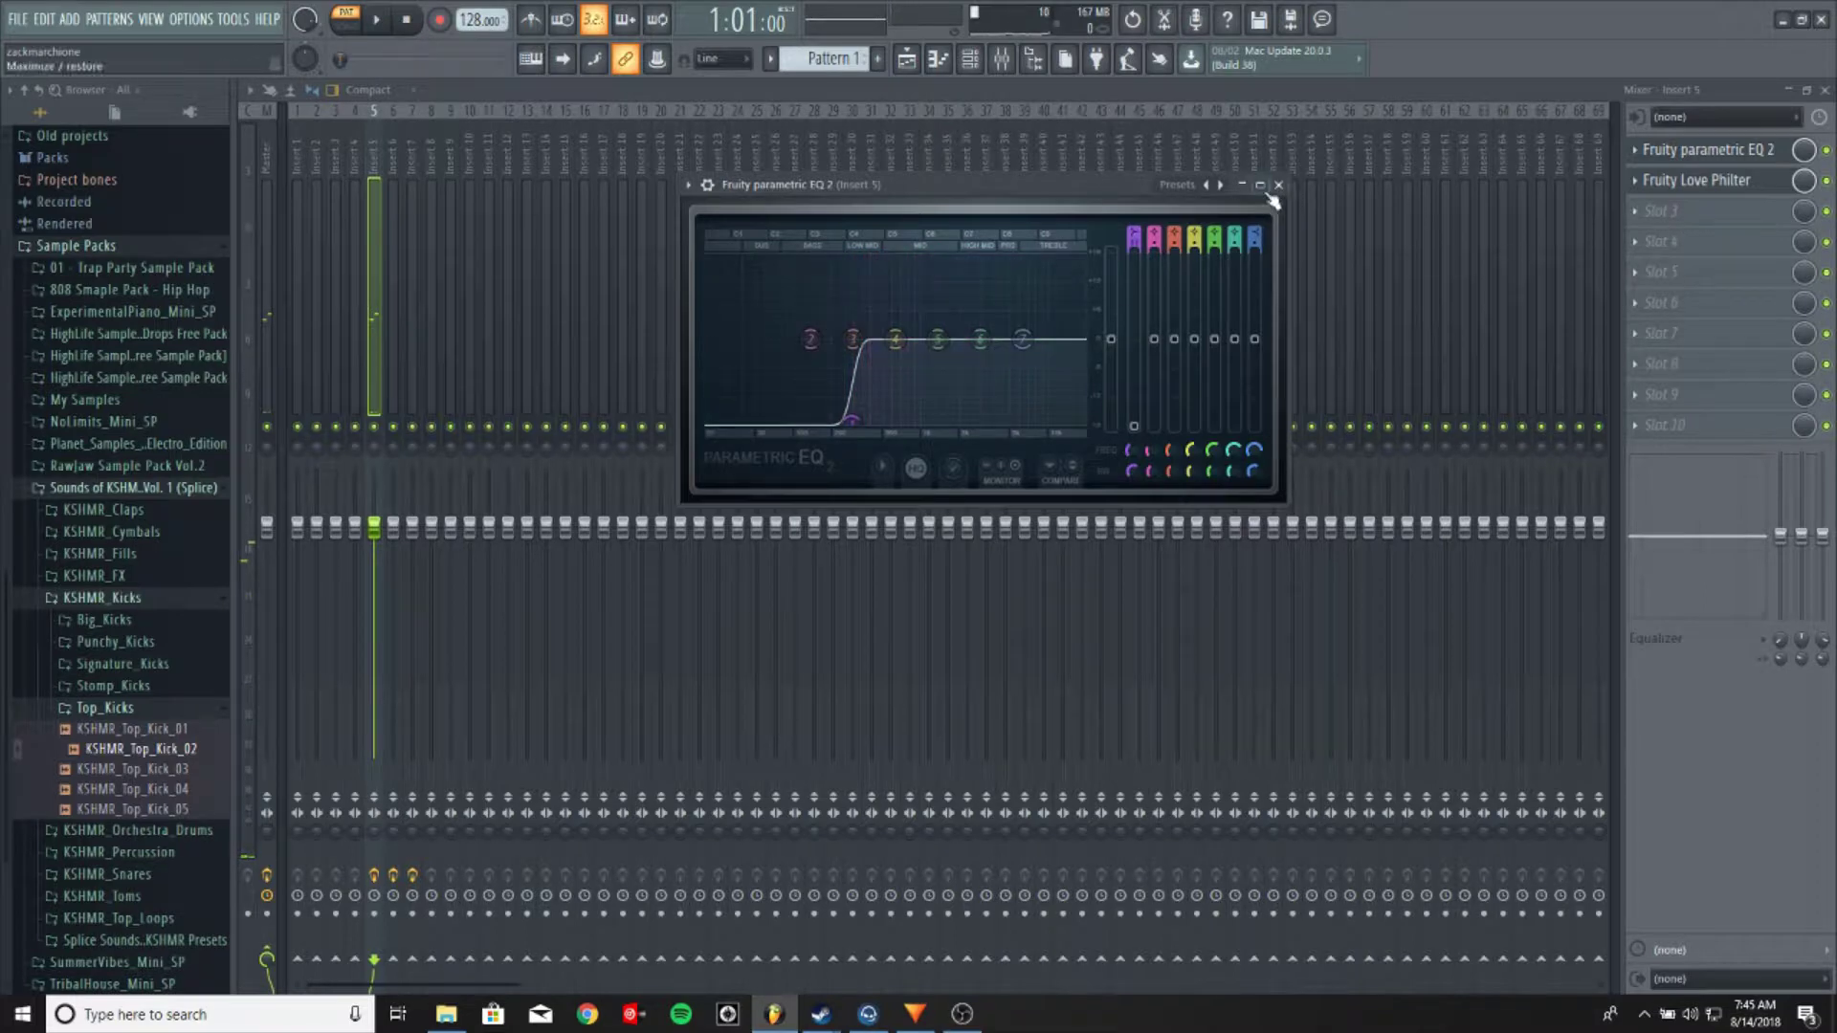
pyautogui.click(1241, 184)
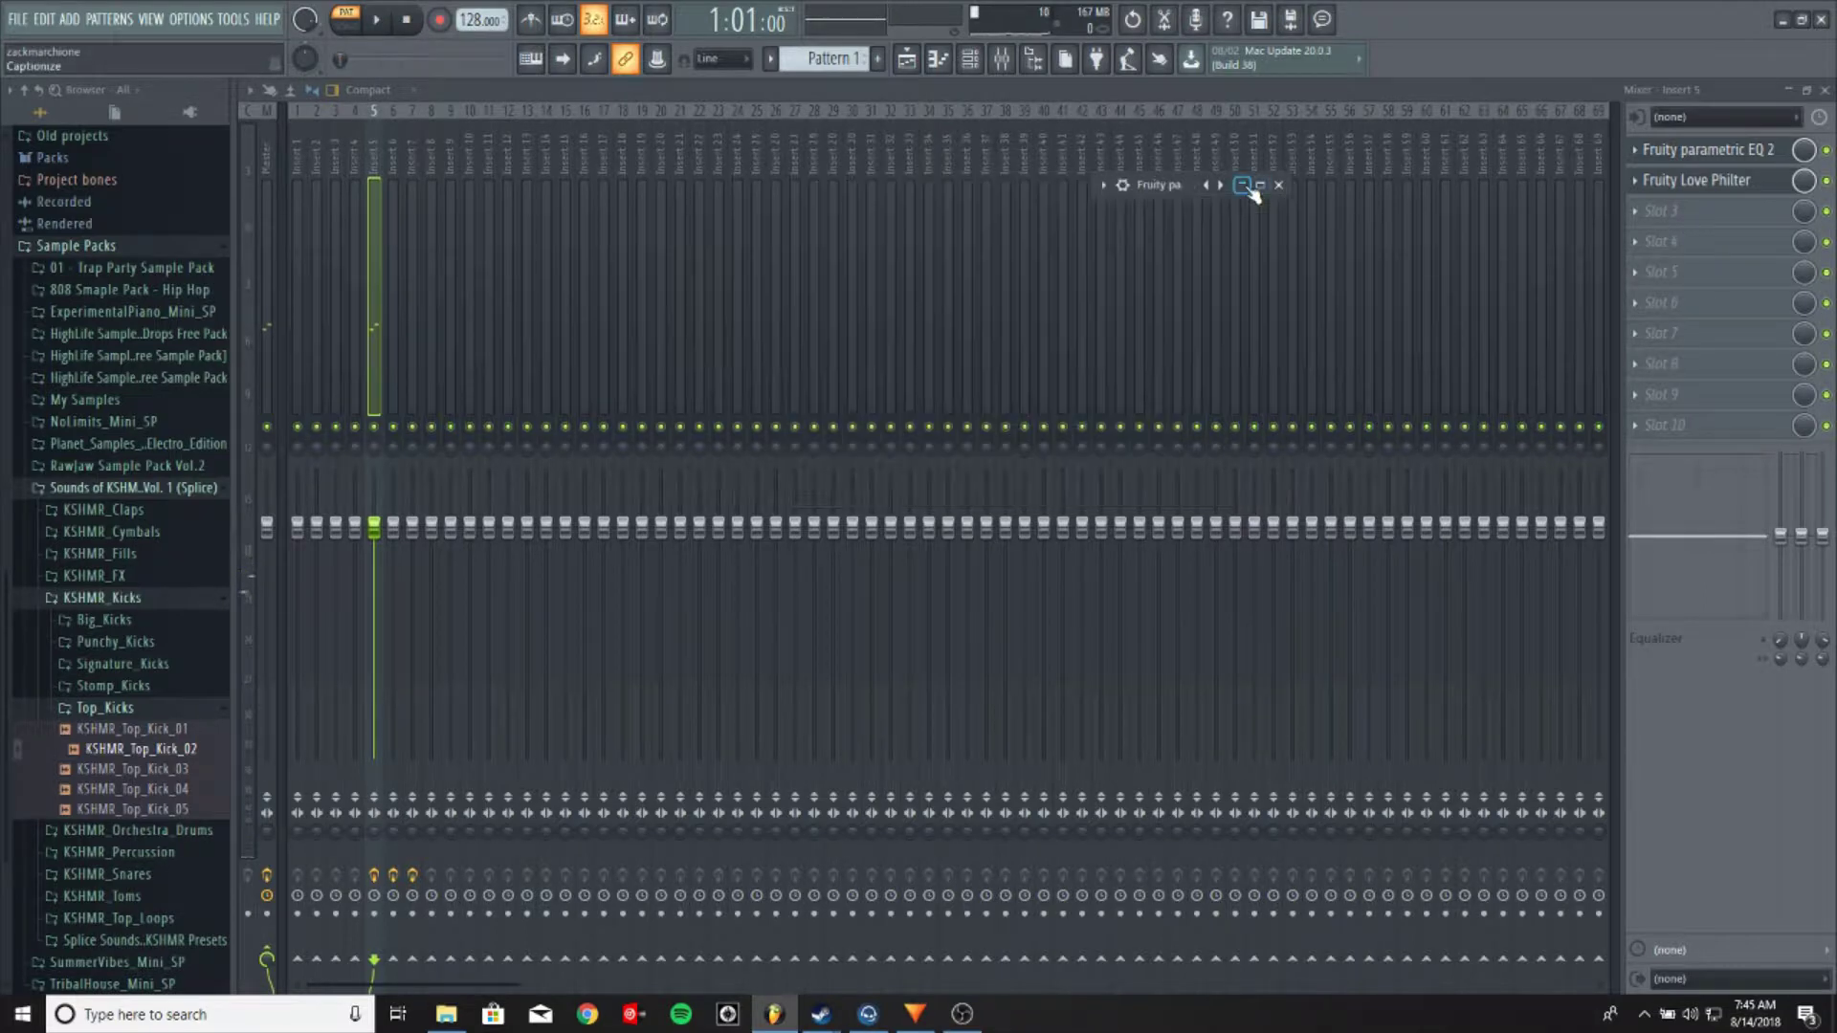
# Open Fruity Love Philter on Insert 5 and review the slot's replacement plugins and the cutoff knob's automation clip option
pyautogui.click(1705, 189)
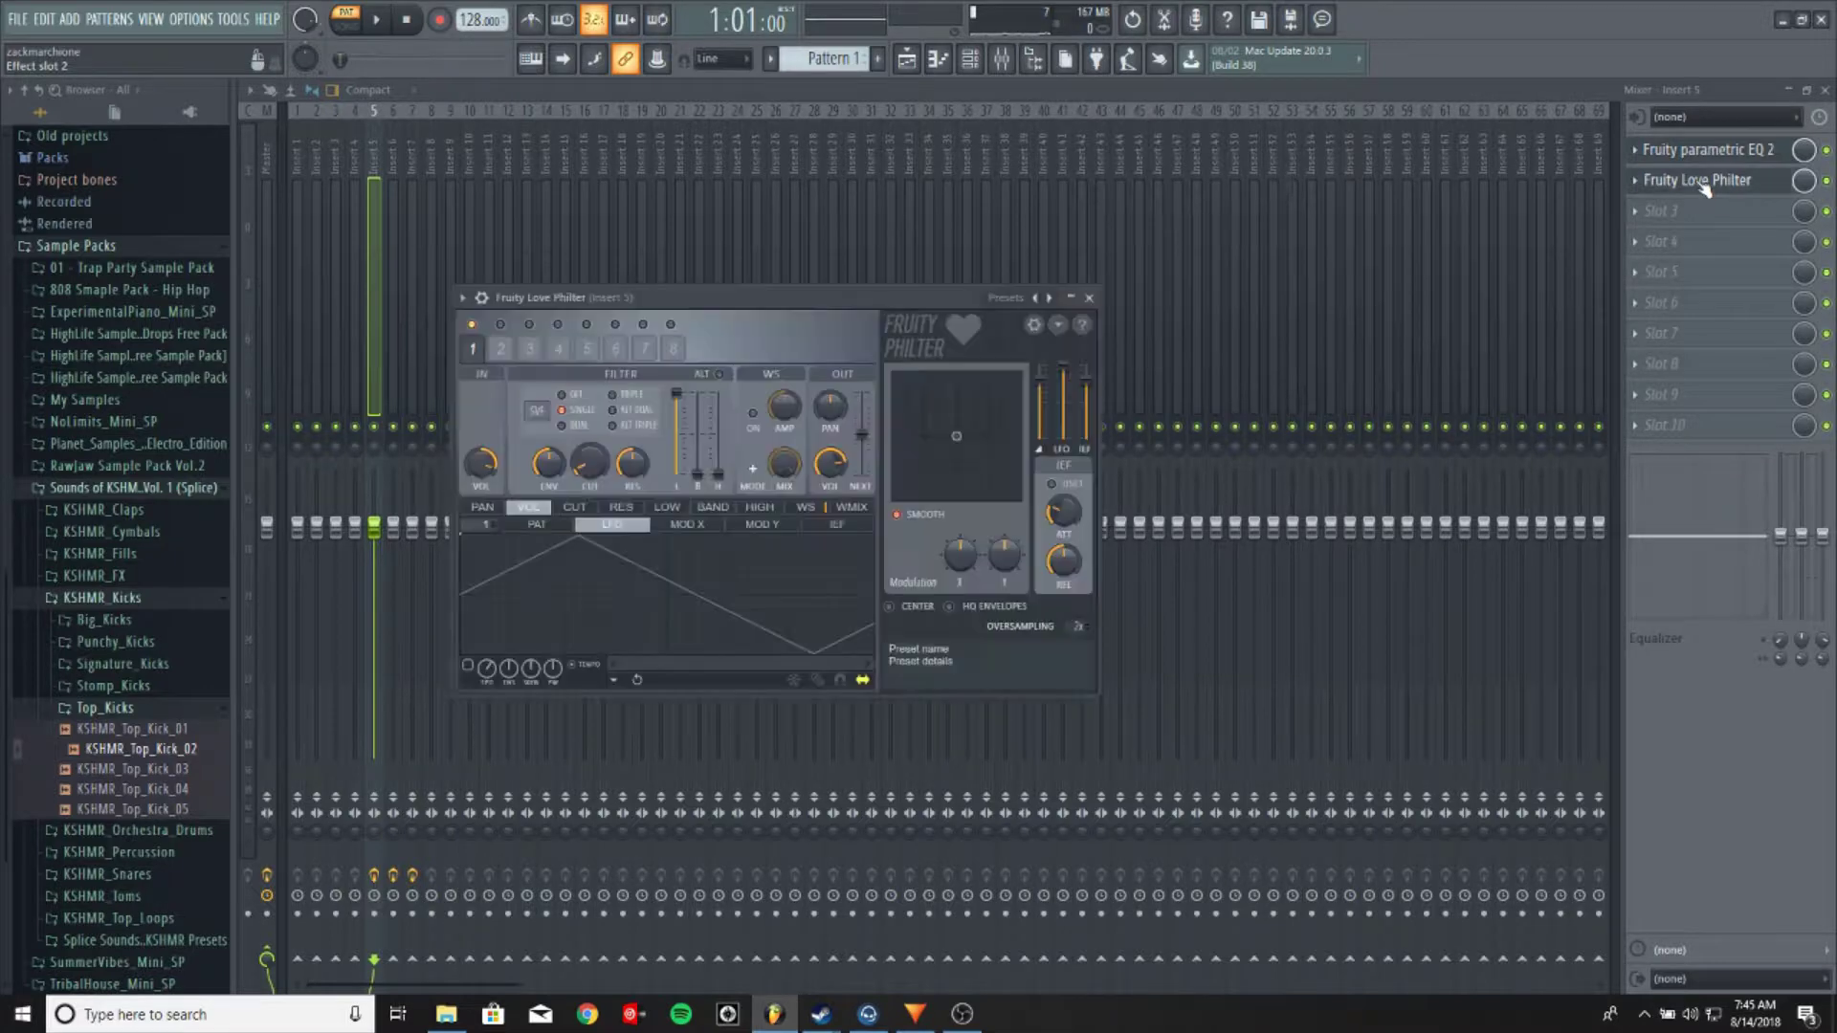
pyautogui.click(1636, 180)
pyautogui.moveTo(1646, 216)
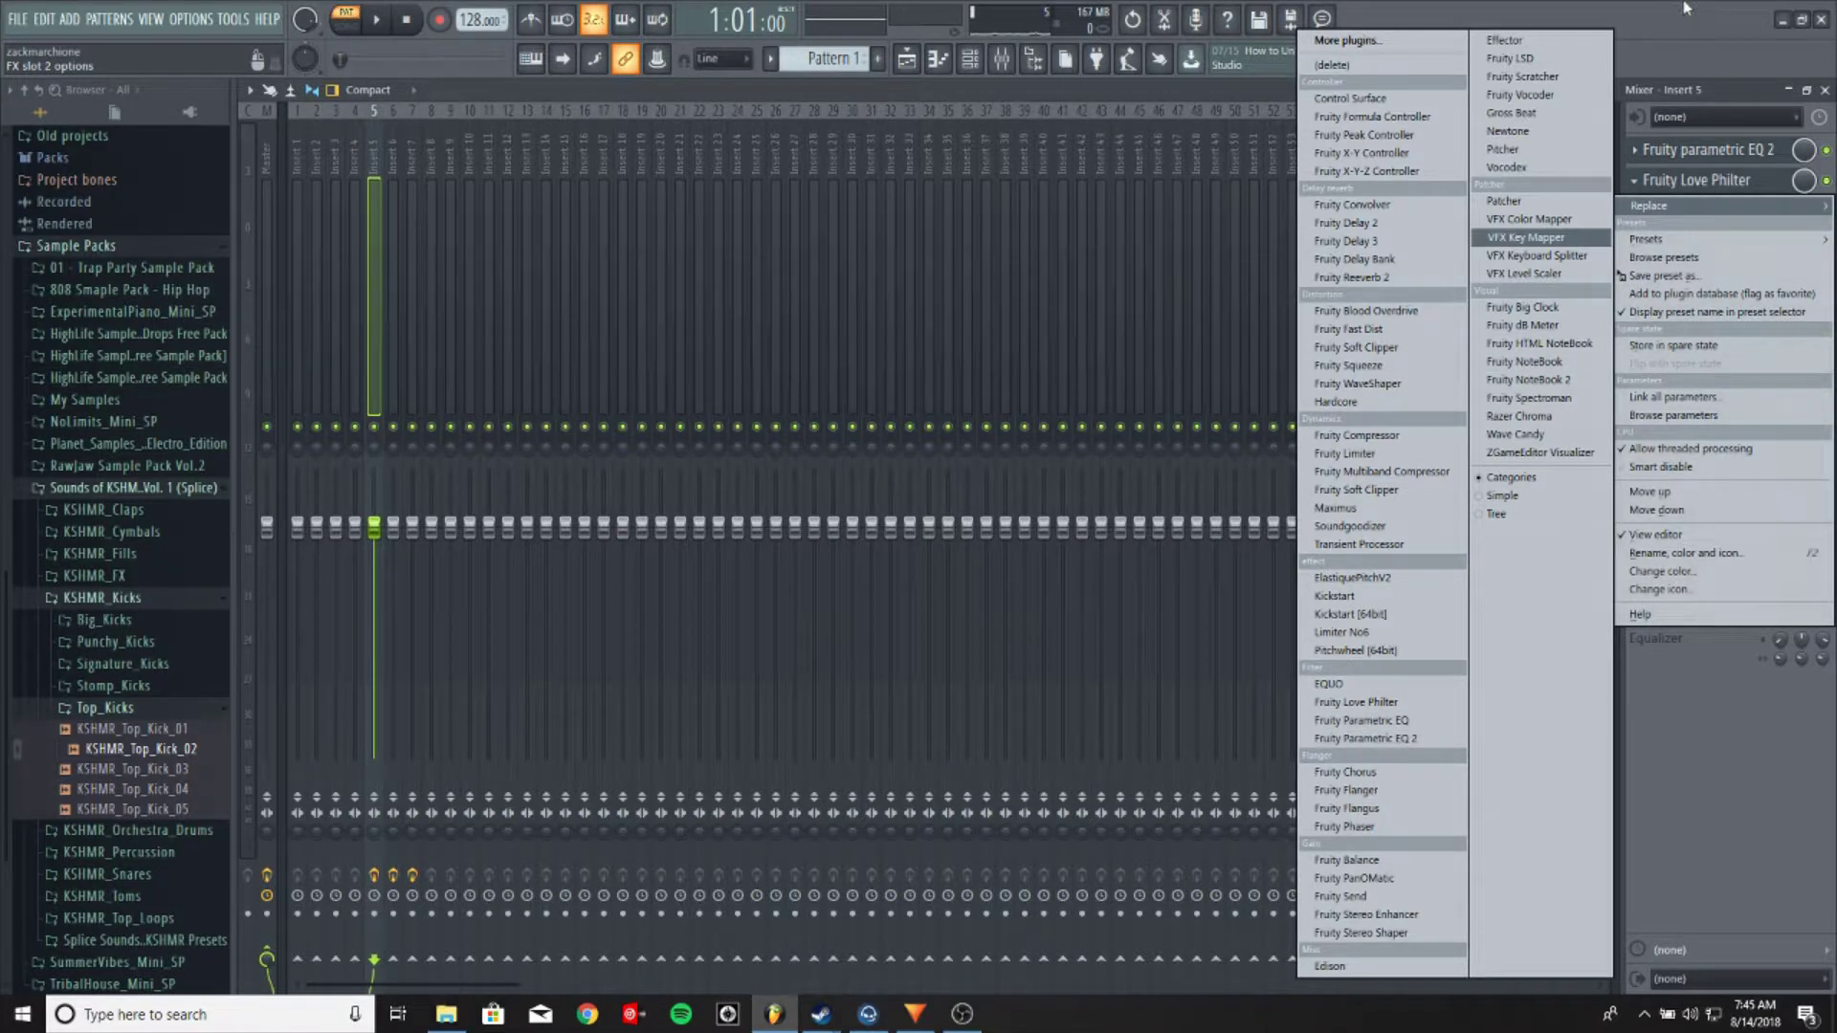
pyautogui.click(1702, 203)
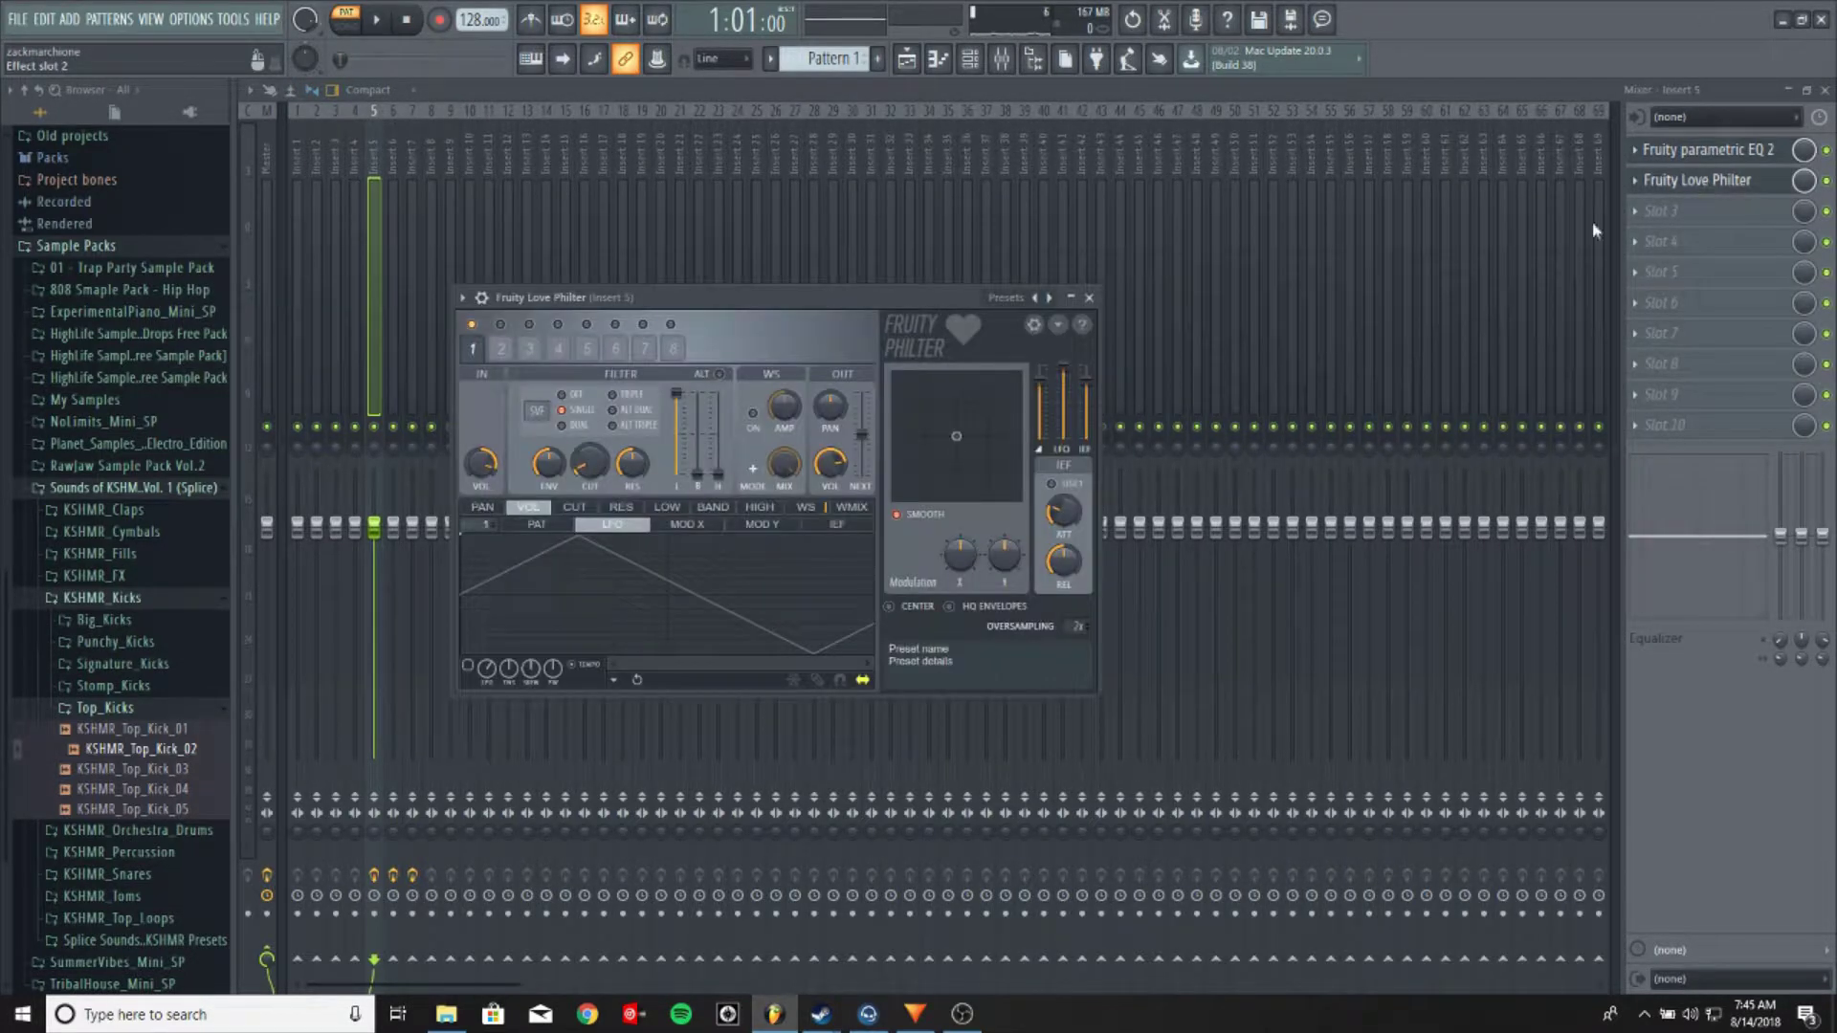
pyautogui.moveTo(797, 310); pyautogui.dragTo(914, 209)
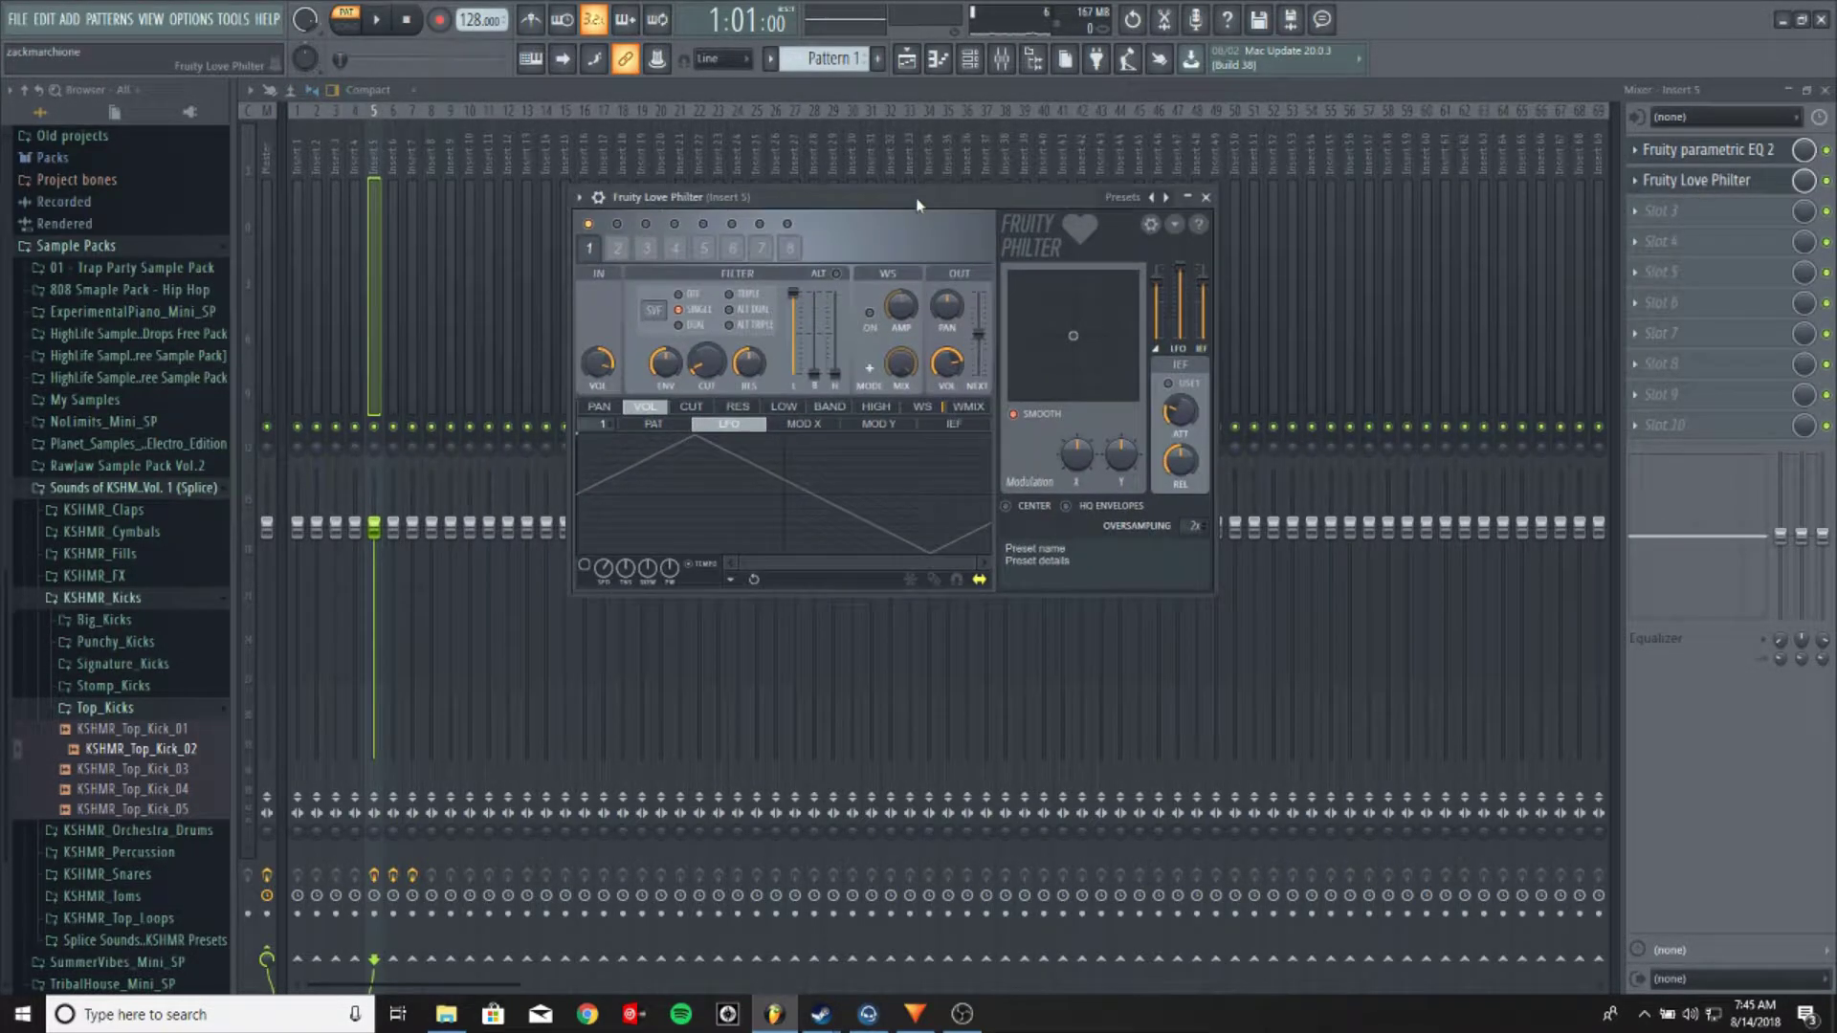
pyautogui.rightClick(711, 366)
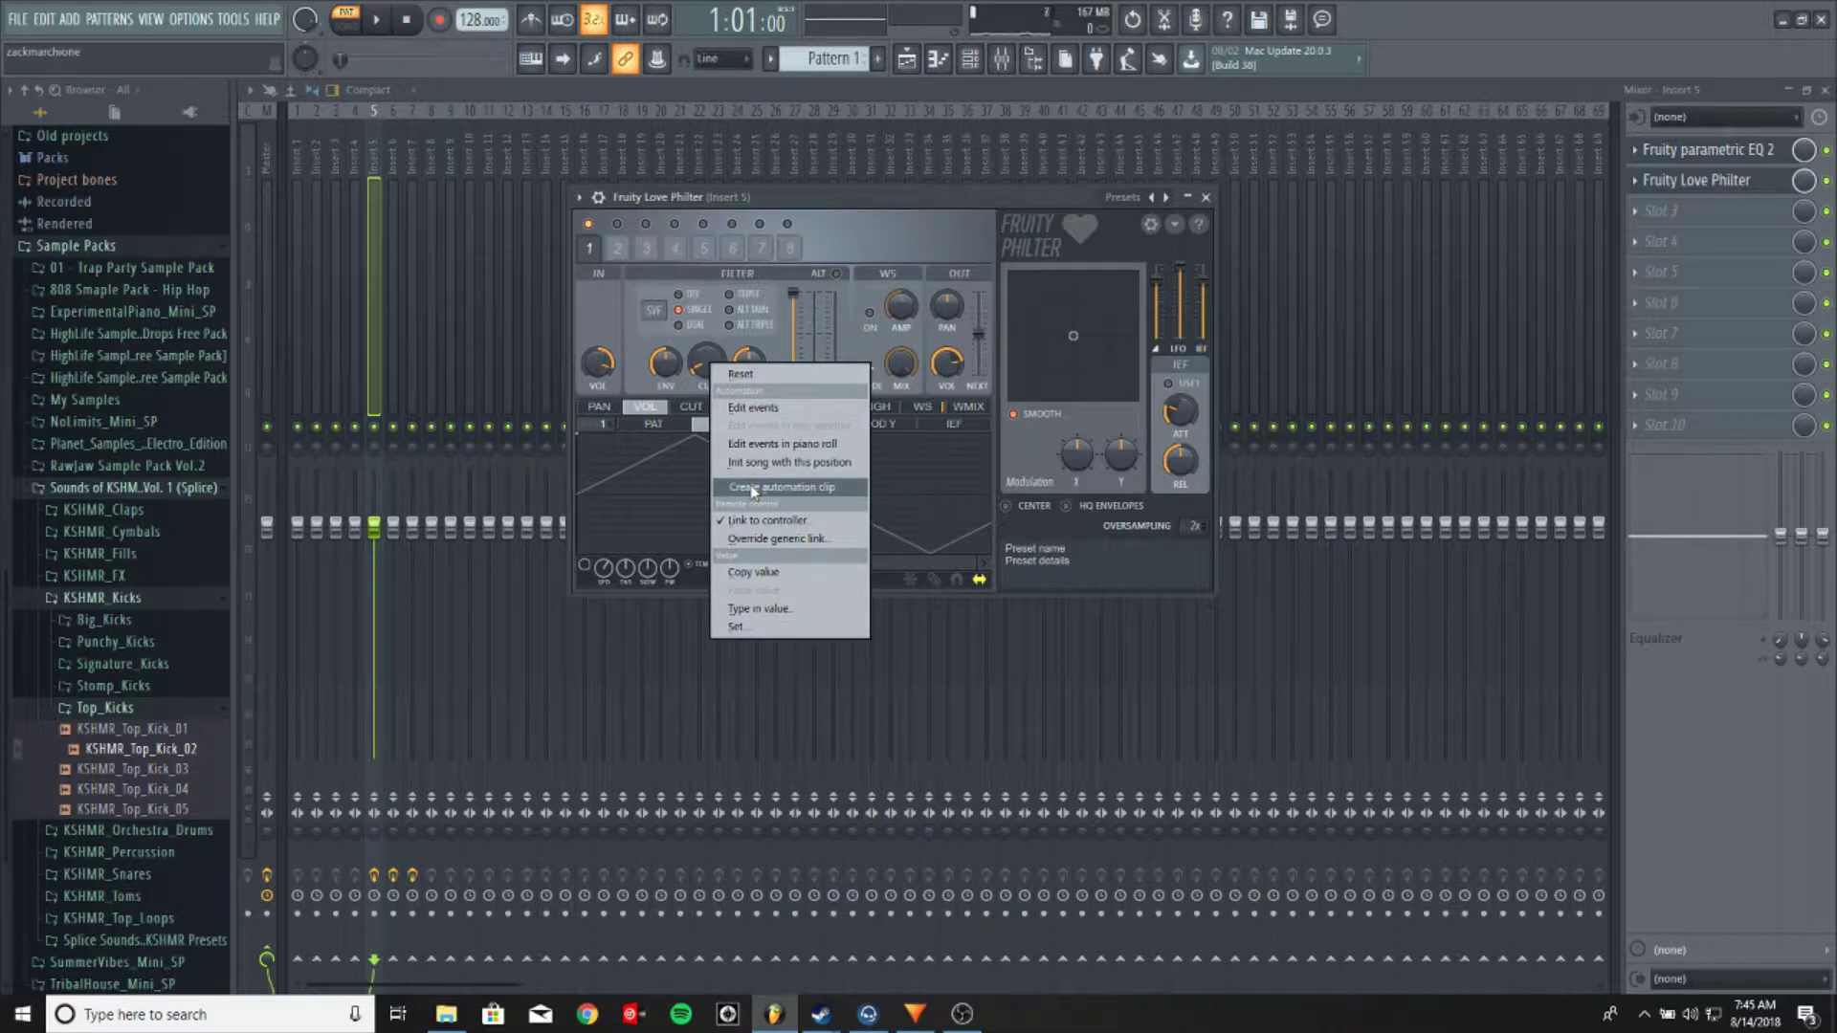
# Flatten the Love Philter cutoff automation in the playlist by leveling its bar 1, bar 9 and end points at mid height
pyautogui.click(906, 60)
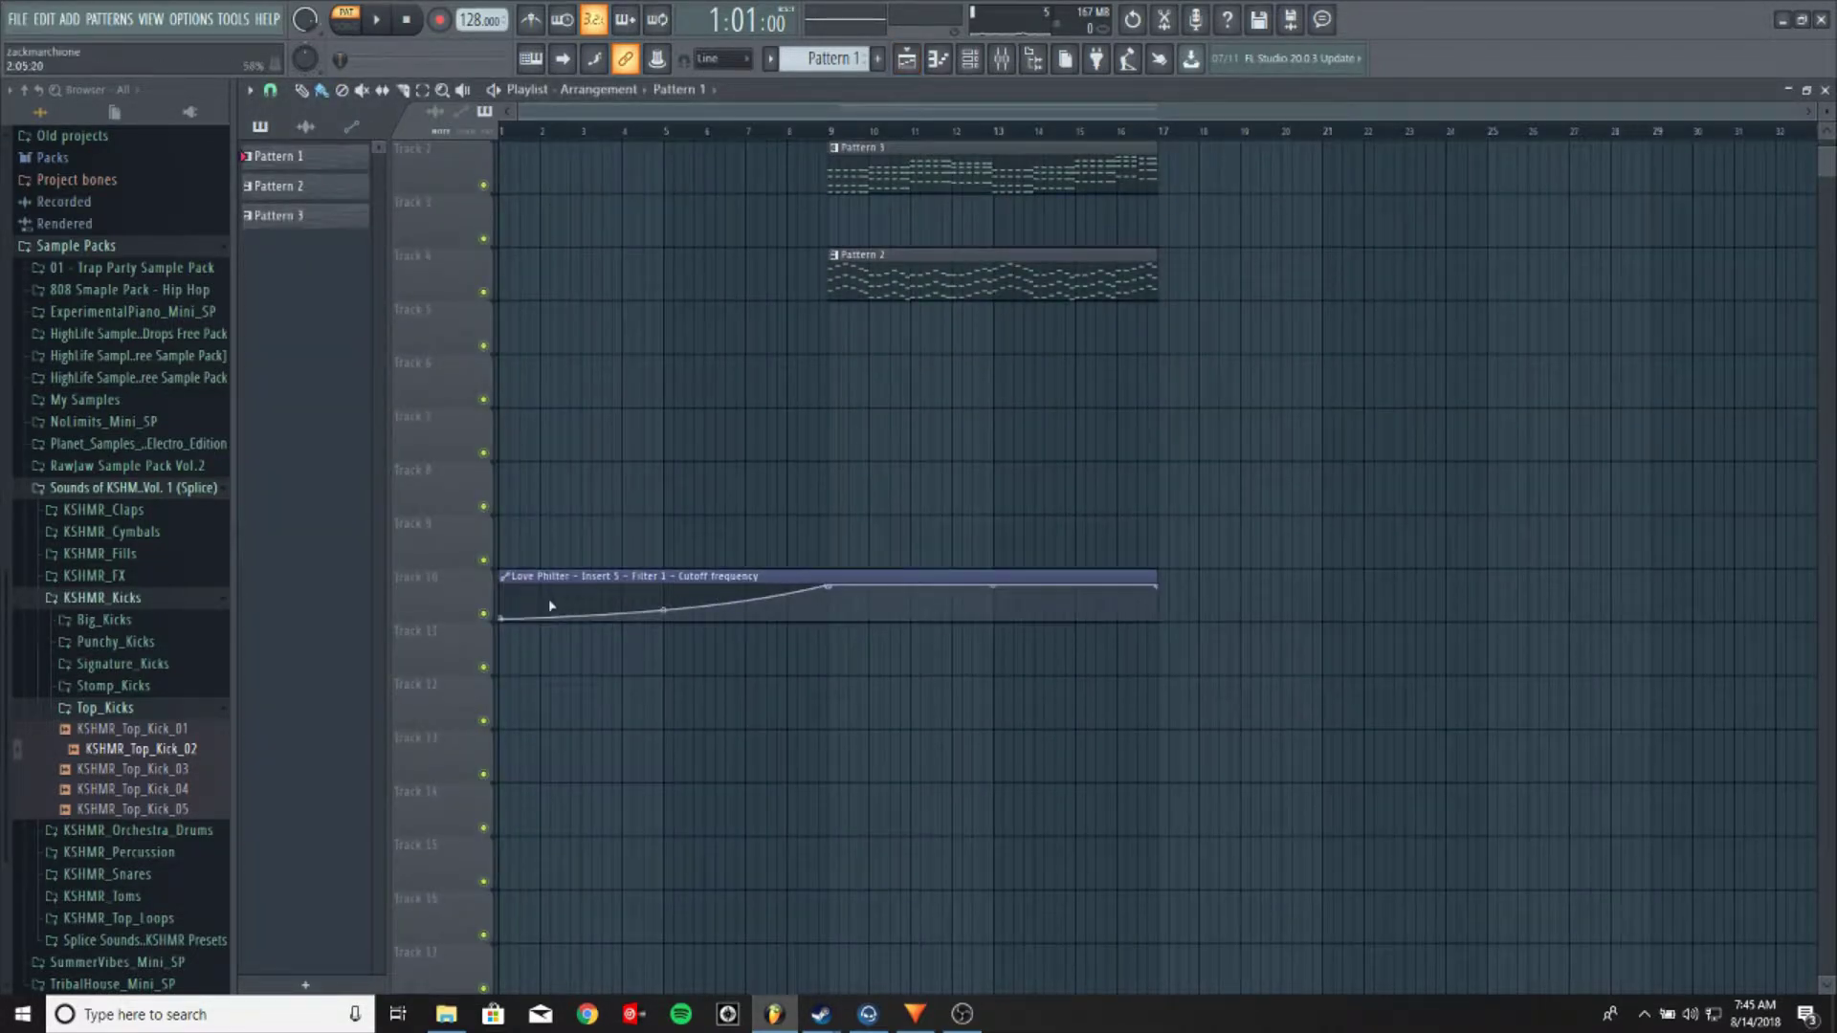
pyautogui.moveTo(507, 619); pyautogui.dragTo(501, 597)
pyautogui.moveTo(1163, 586); pyautogui.dragTo(1163, 597)
pyautogui.moveTo(826, 587); pyautogui.dragTo(832, 596)
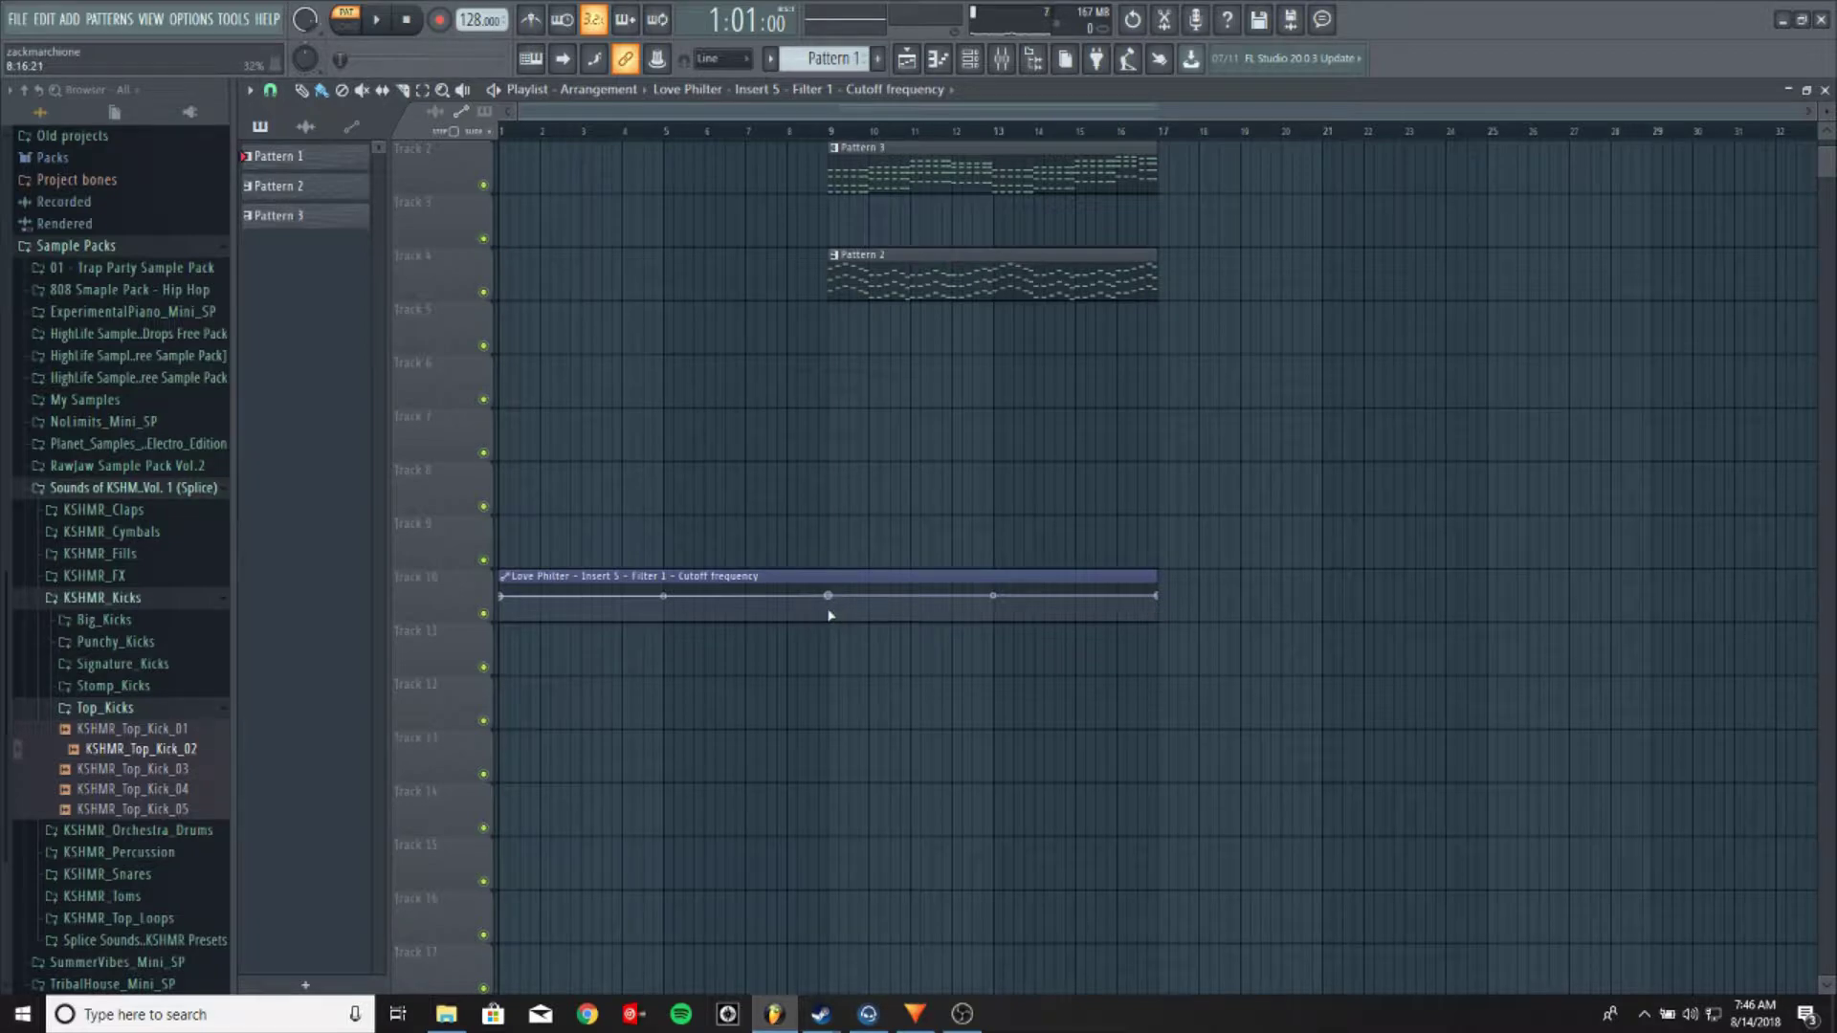
# Reshape the cutoff automation to rise from a low point at bar 1 to a high at bar 9 and hold until bar 17
pyautogui.moveTo(828, 596); pyautogui.dragTo(833, 586)
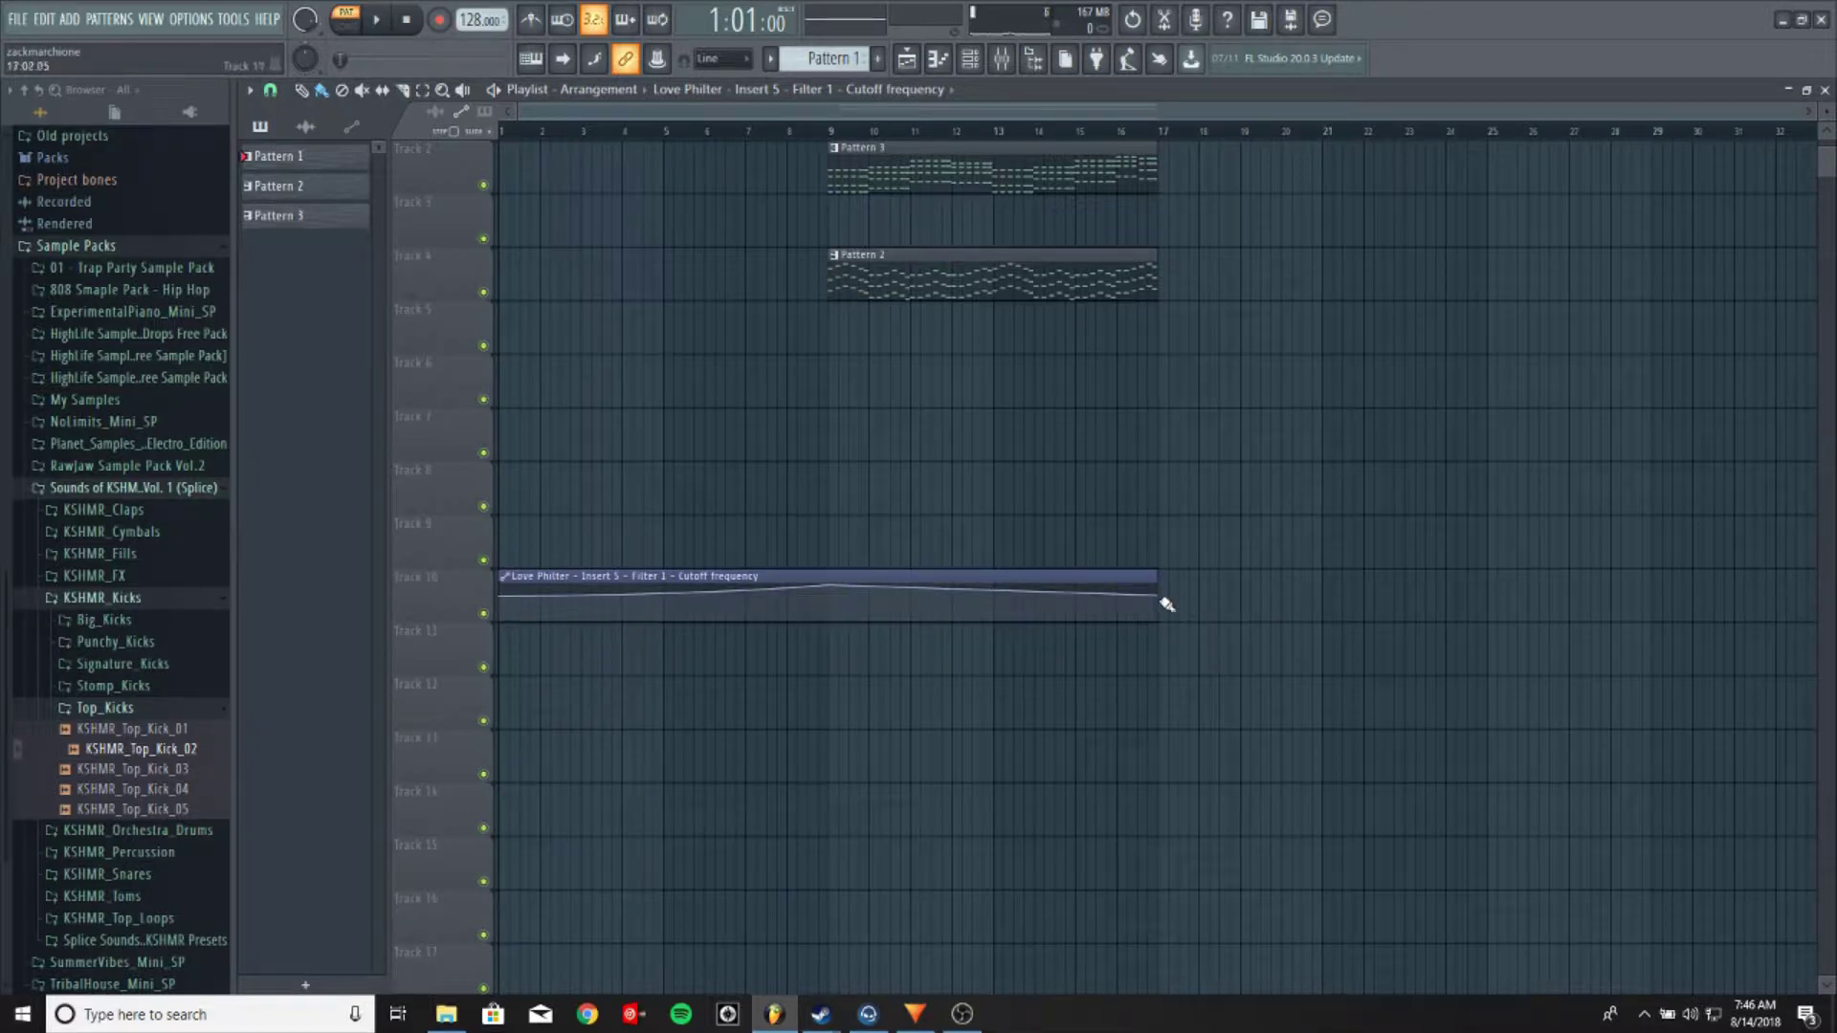
pyautogui.moveTo(1159, 595); pyautogui.dragTo(1168, 574)
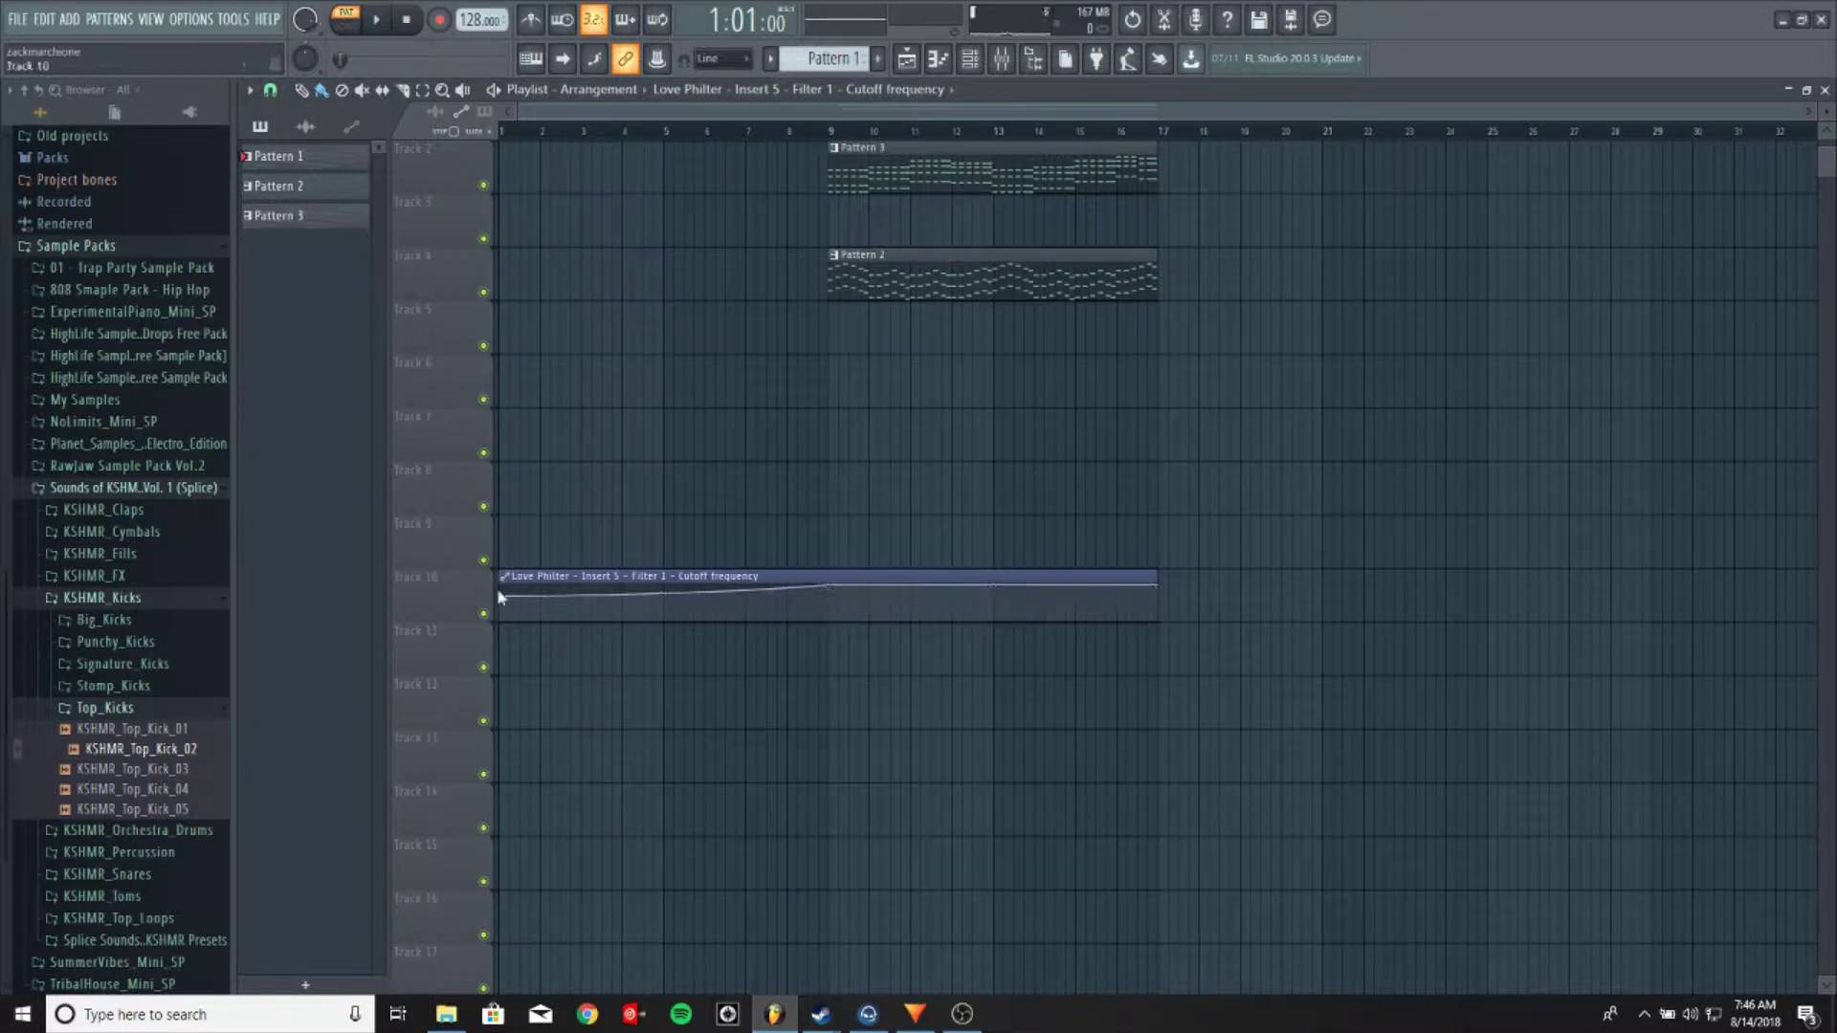
pyautogui.moveTo(500, 597); pyautogui.dragTo(502, 617)
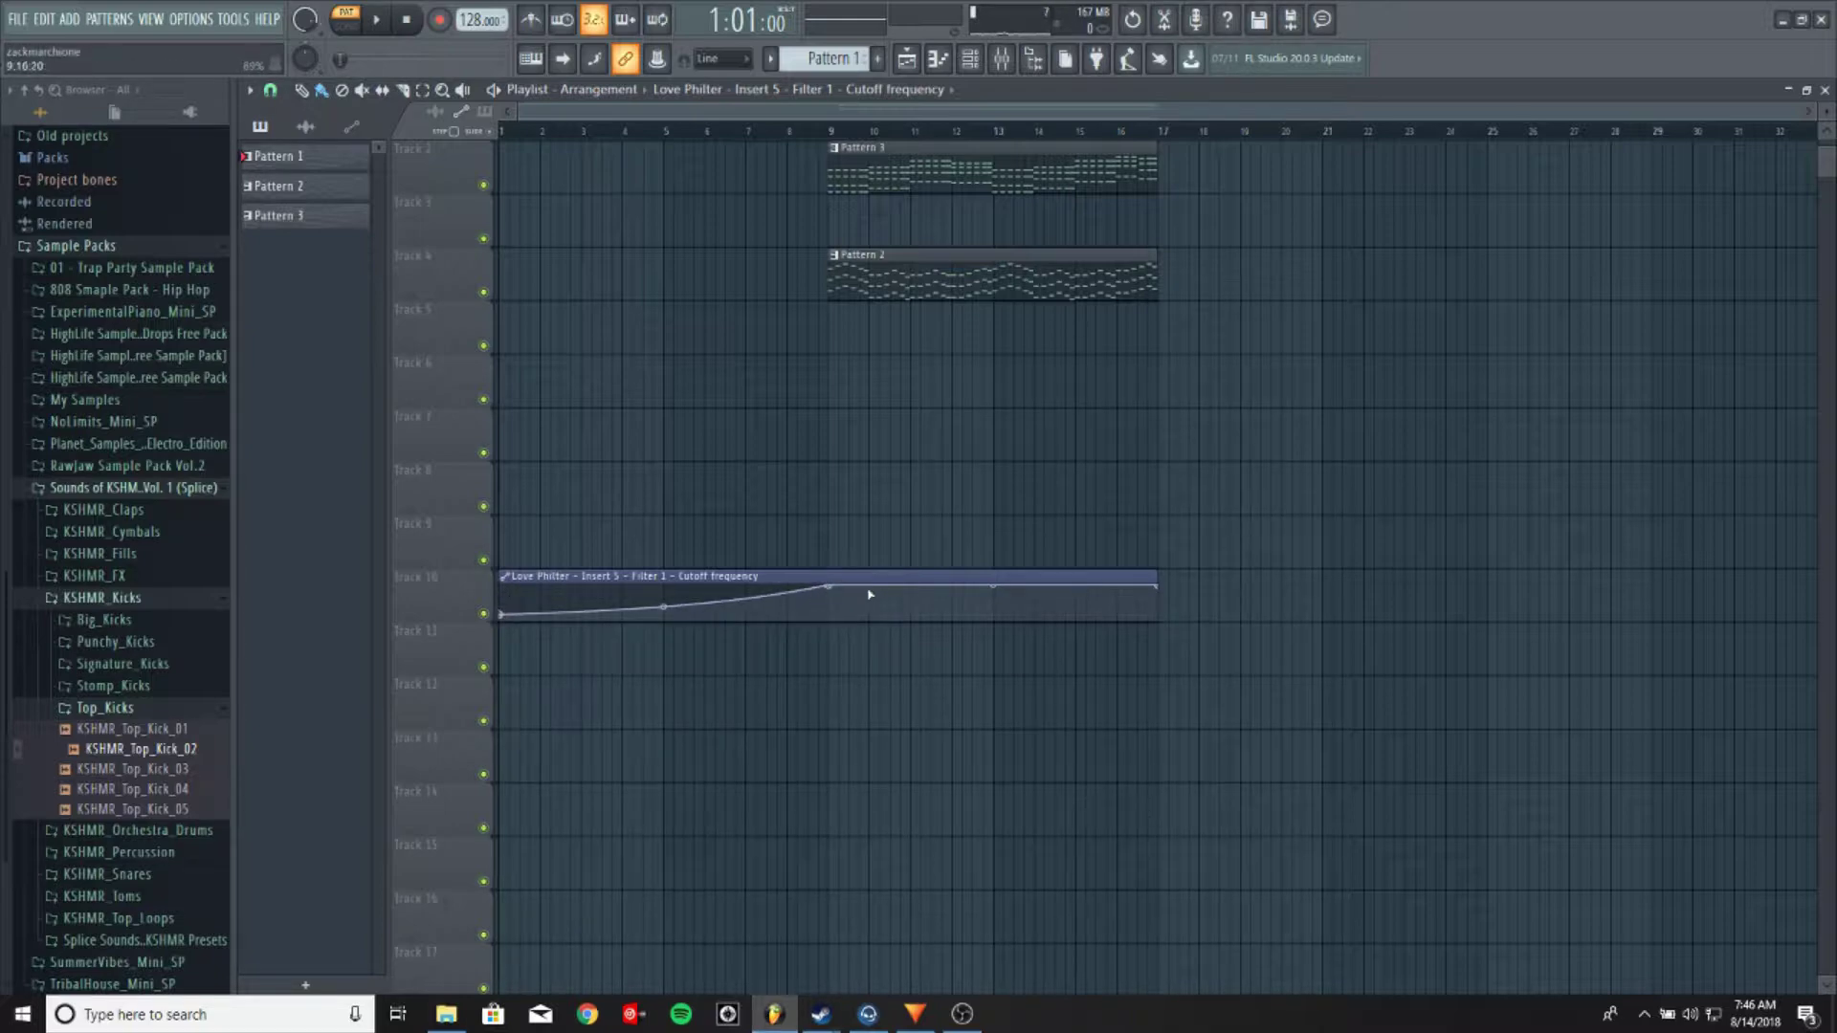
pyautogui.moveTo(895, 598)
pyautogui.mouseDown()
pyautogui.moveTo(943, 602)
pyautogui.moveTo(911, 580)
pyautogui.mouseUp()
pyautogui.scroll(1, 684, 364)
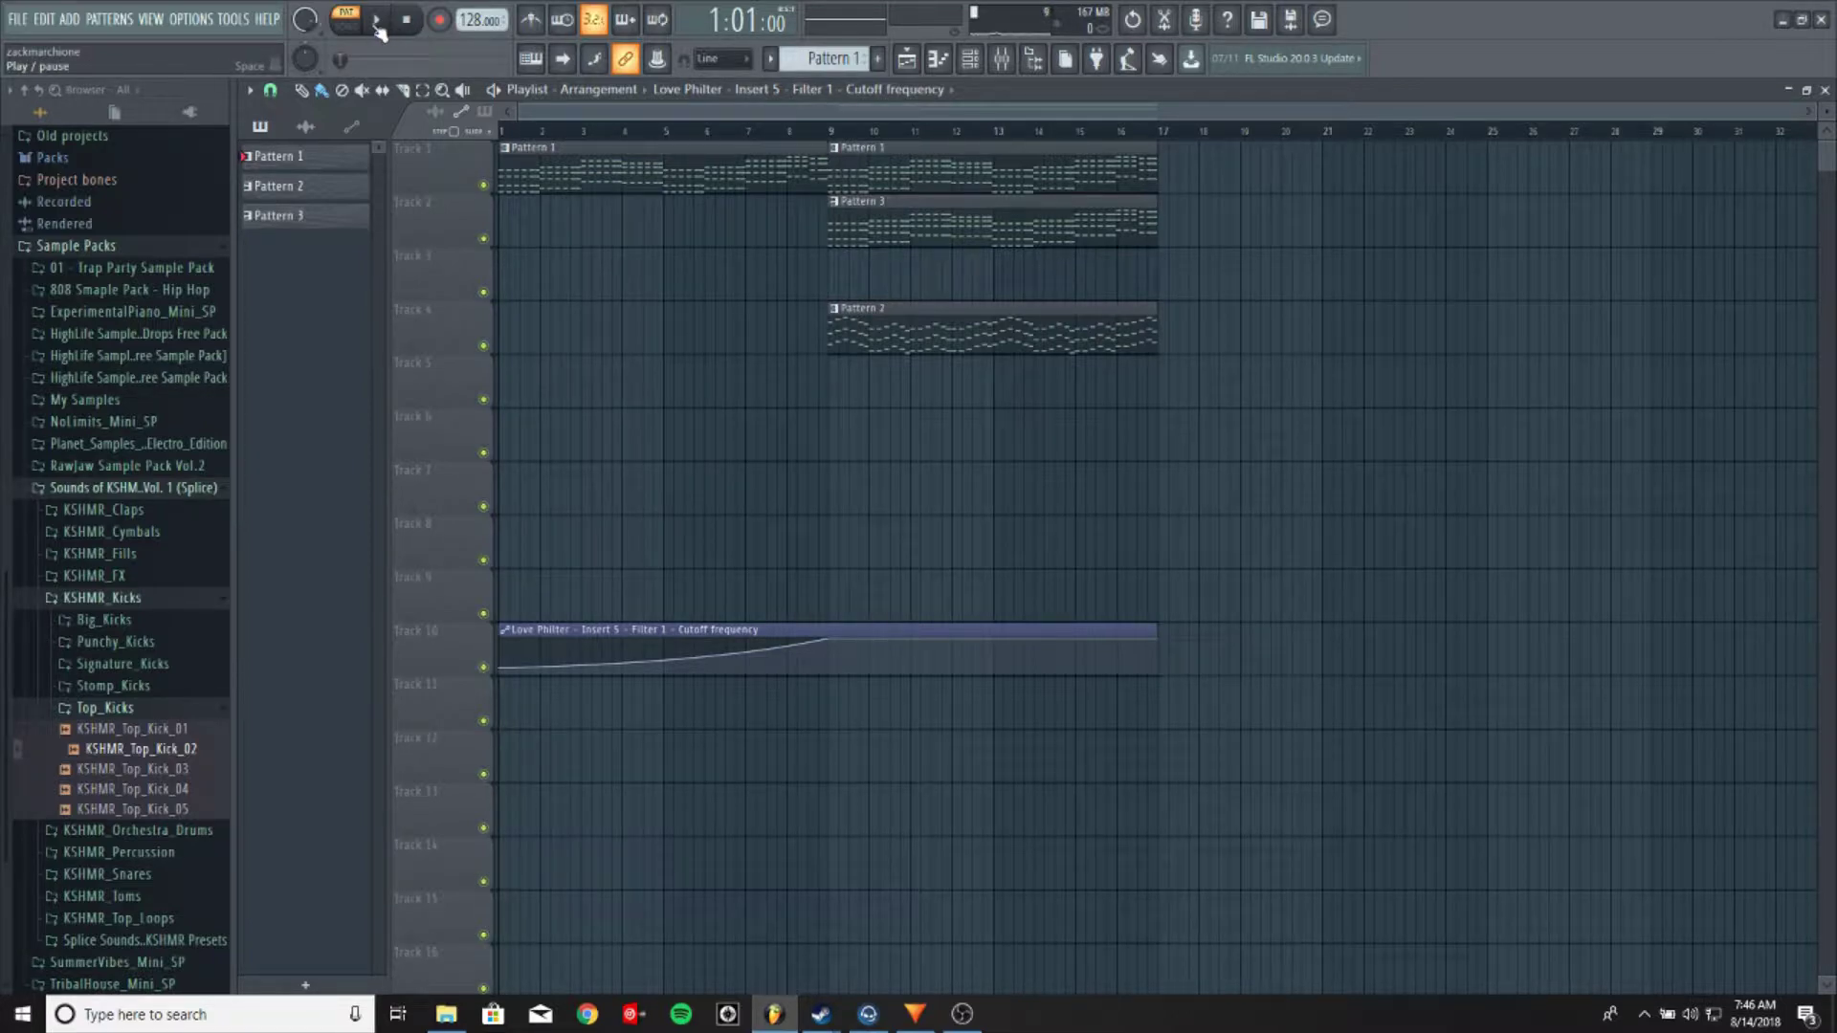
# Audition the filter rise twice in song mode, lowering the cutoff automation's bar 1 point slightly between playbacks
pyautogui.click(346, 26)
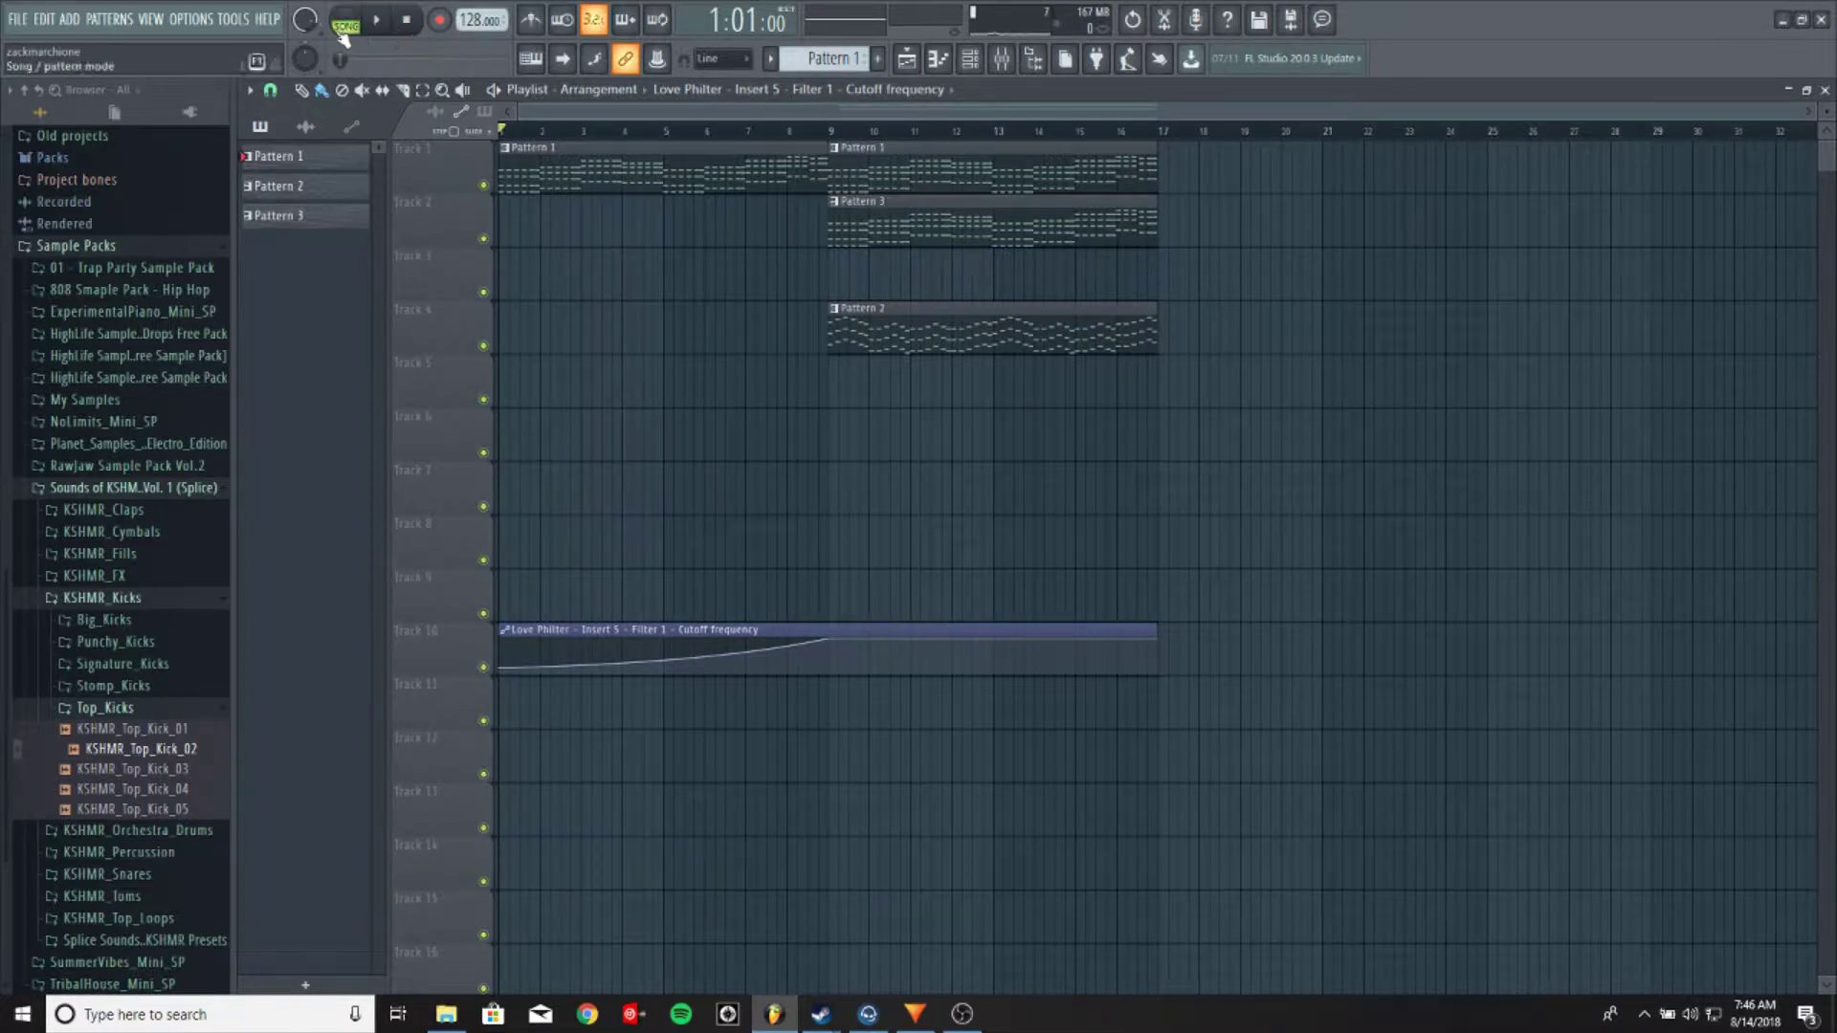
pyautogui.press('space')
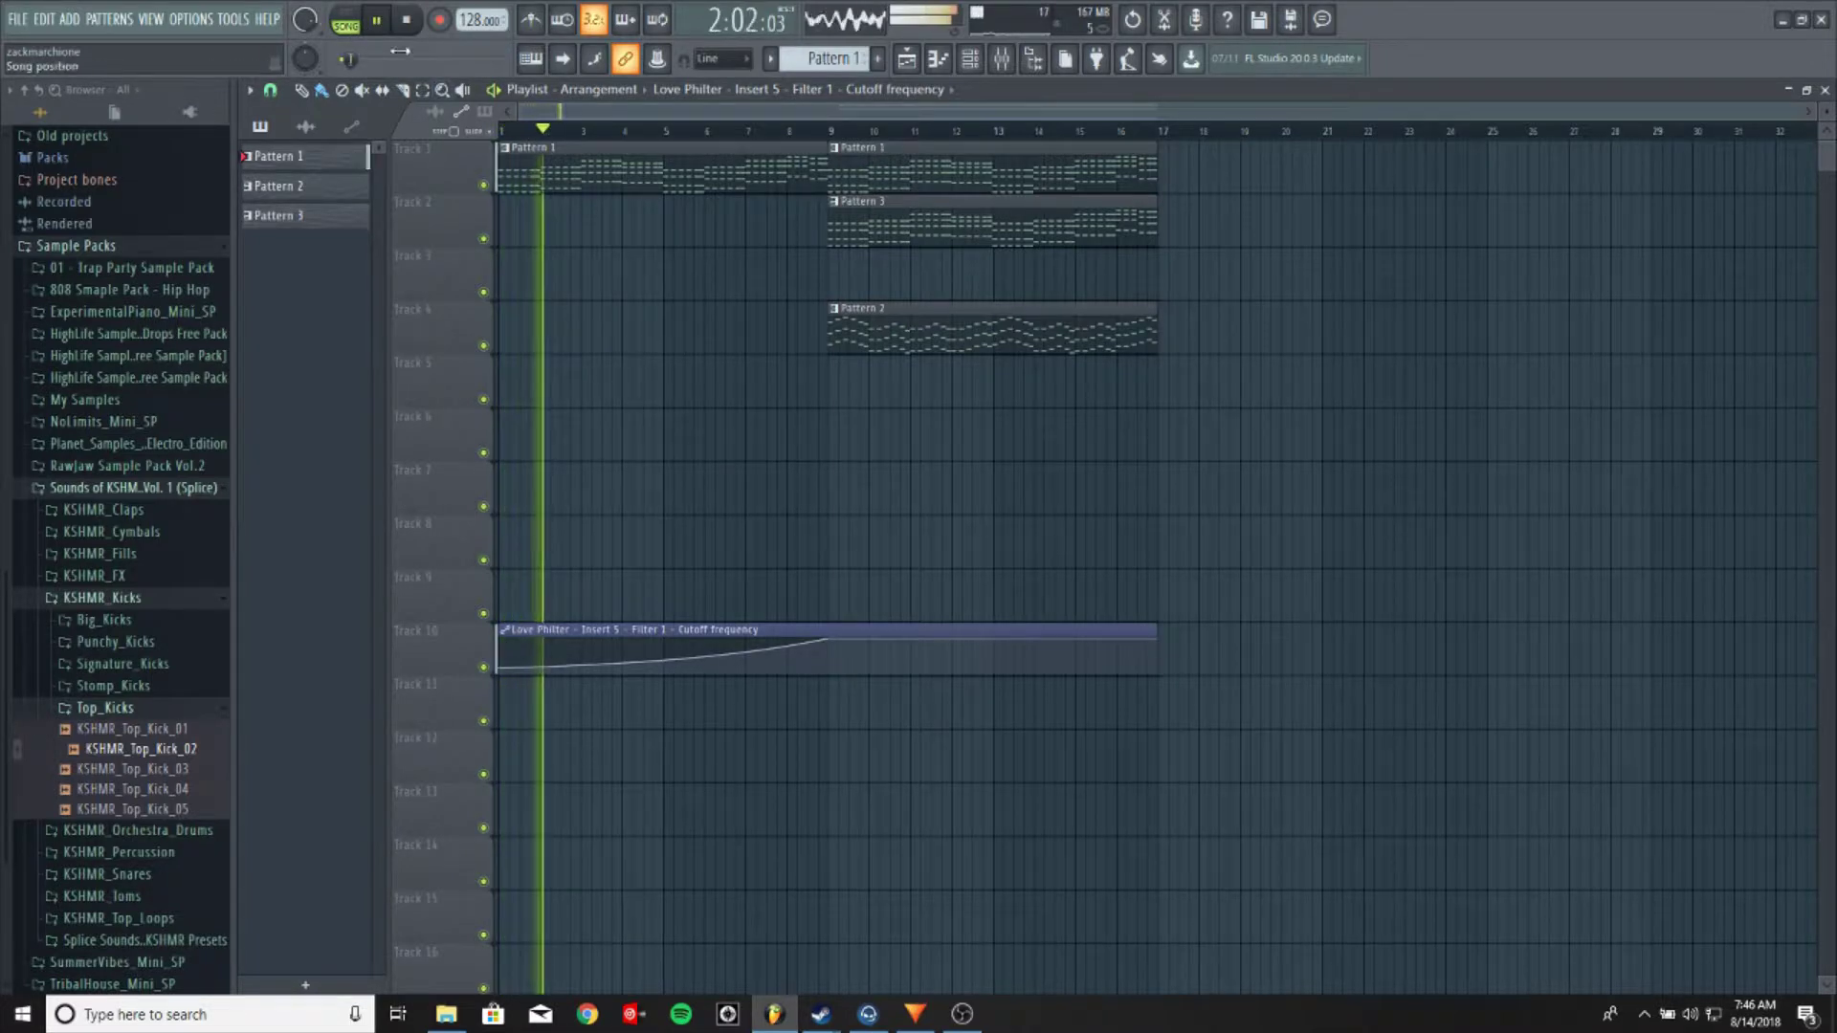
pyautogui.press('space')
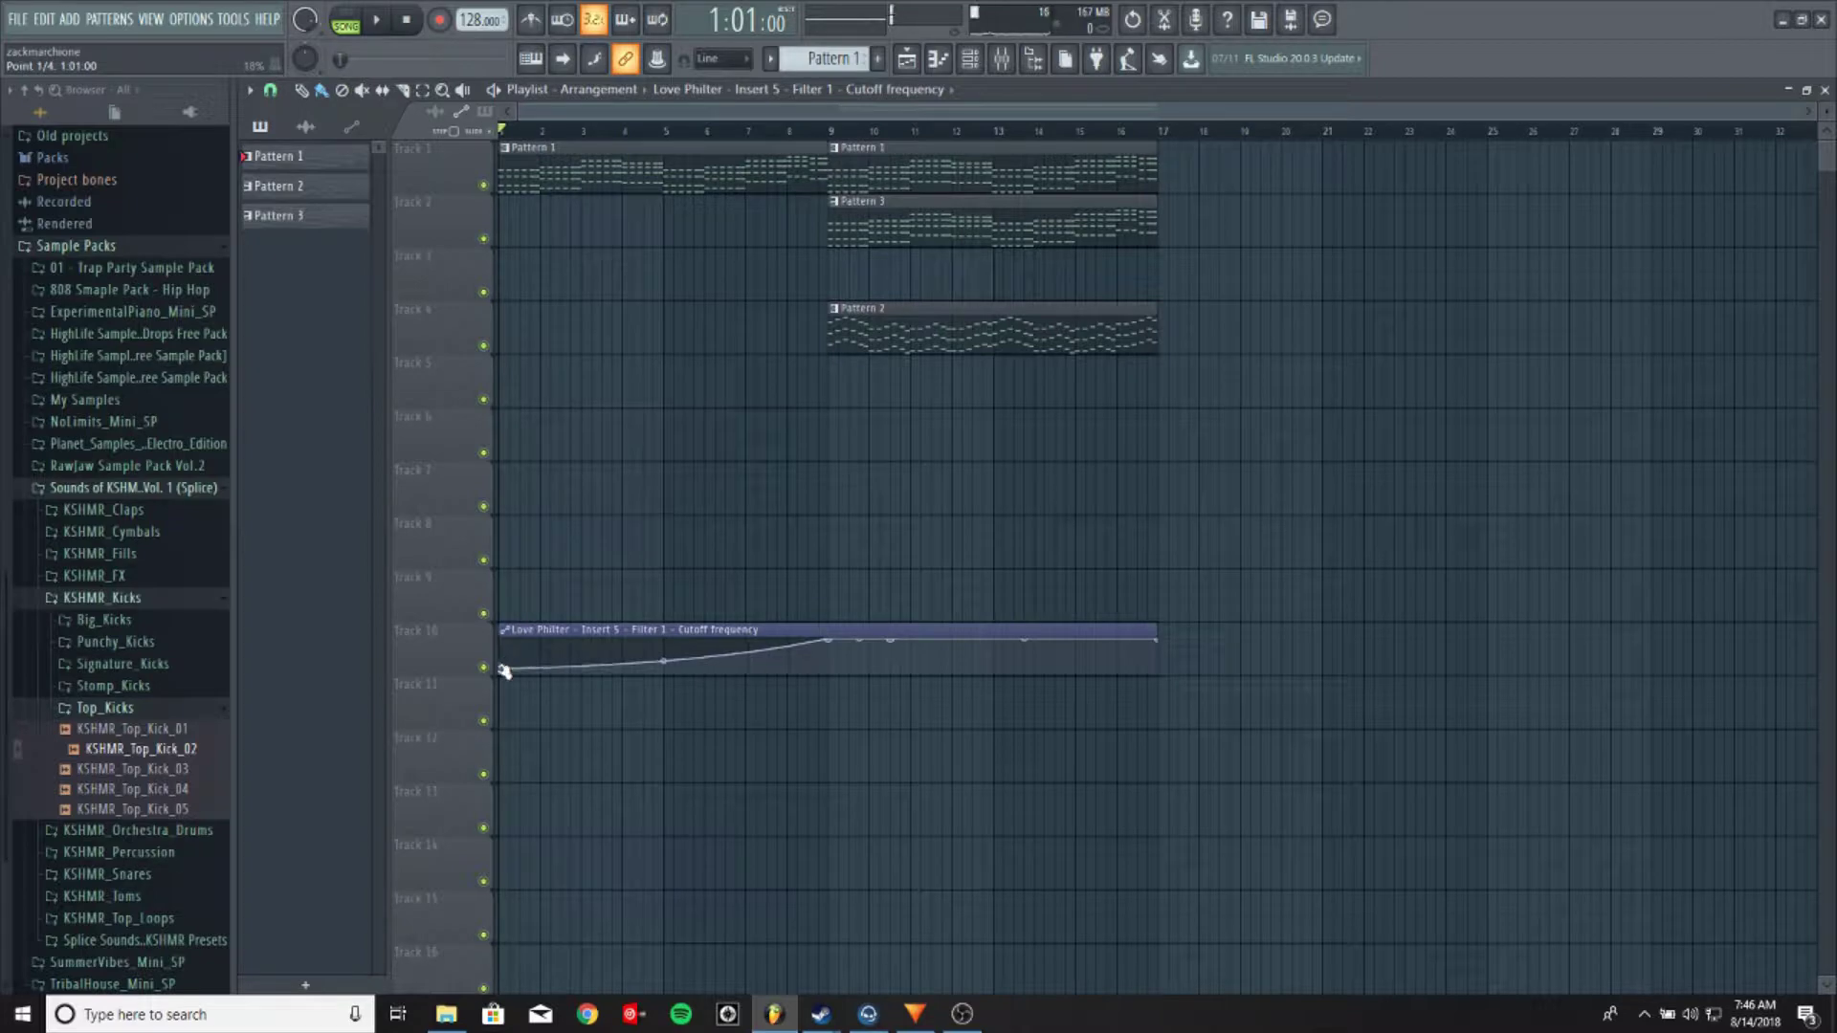
pyautogui.click(378, 20)
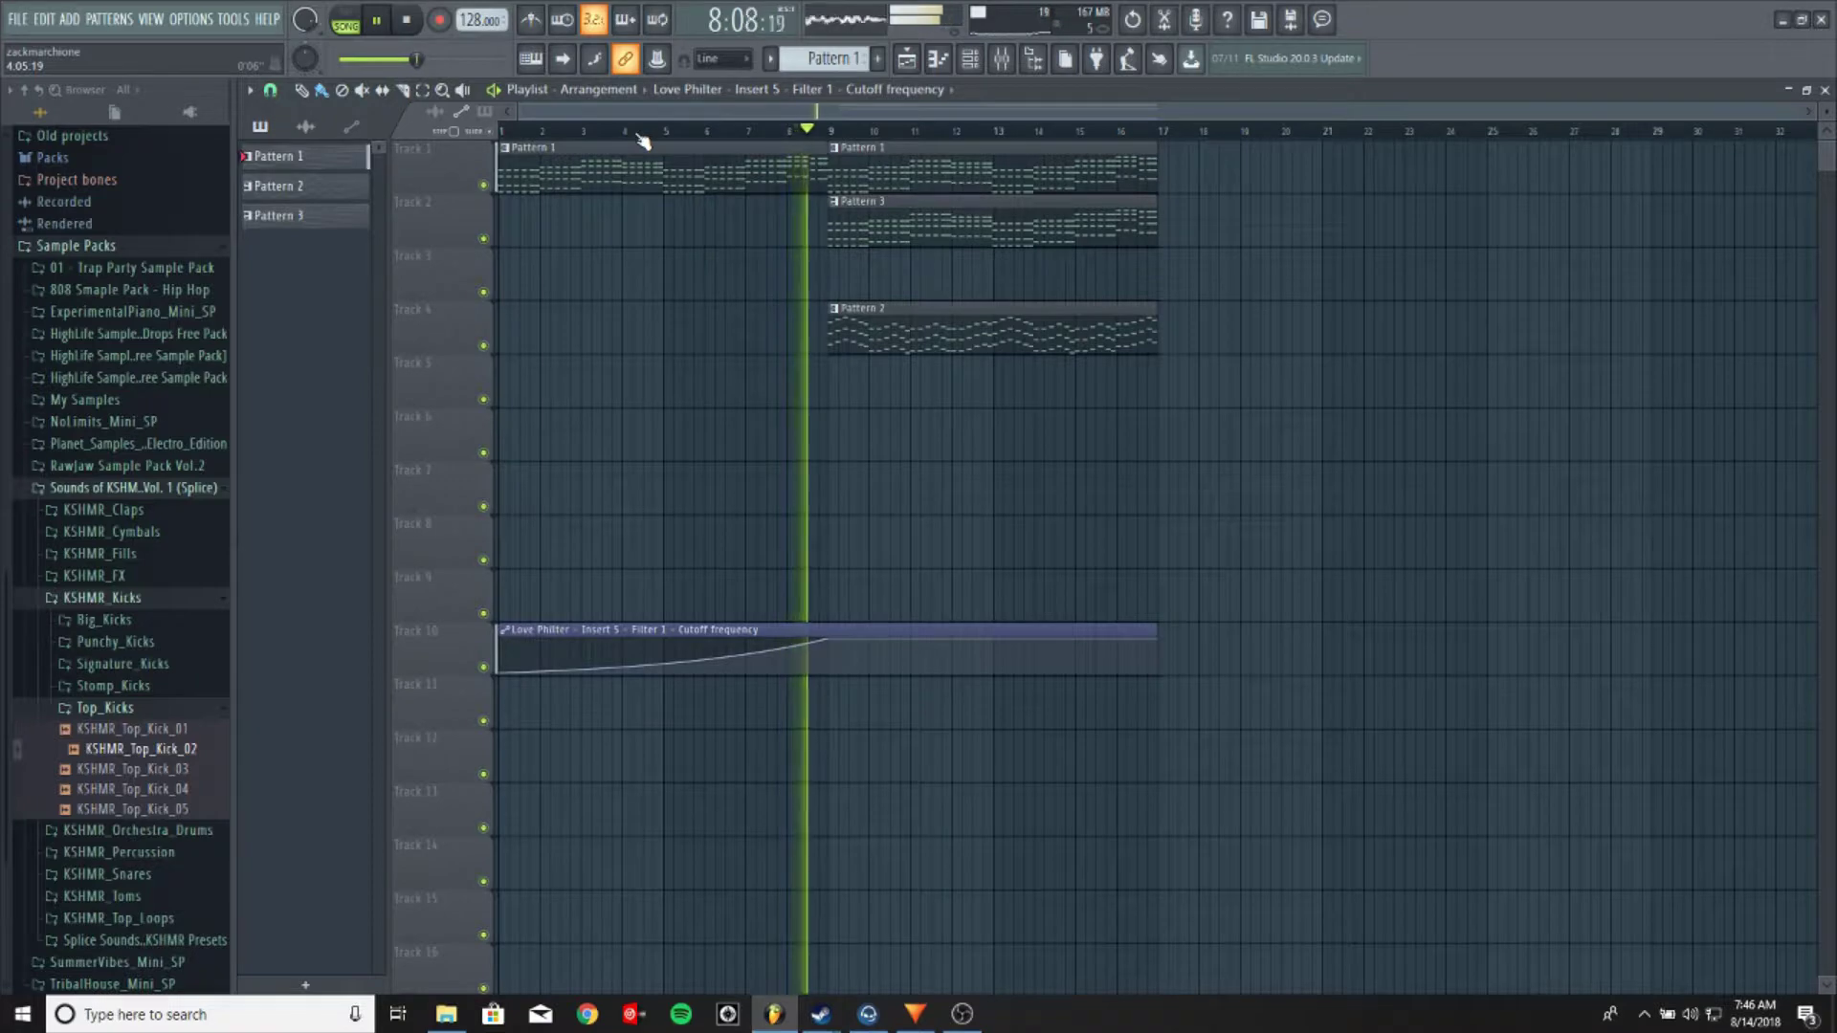
pyautogui.click(409, 22)
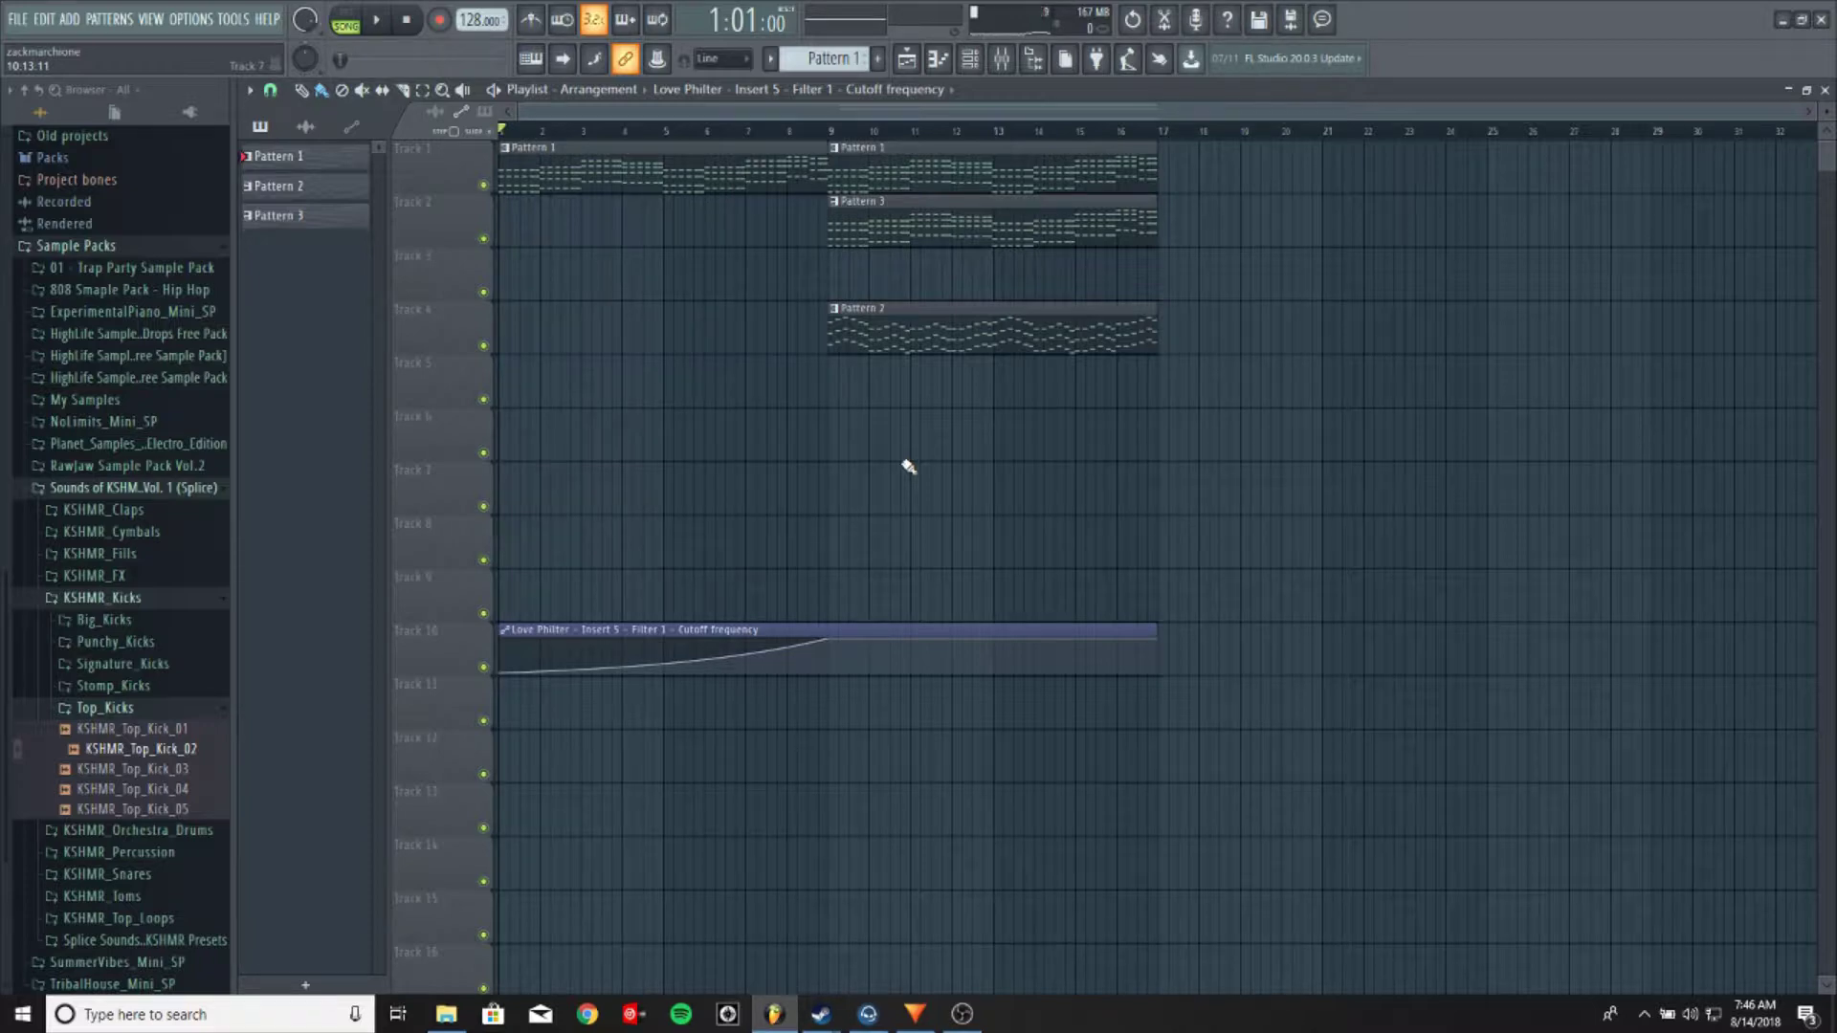
# Switch the active pattern from Pattern 1 to Pattern 2
pyautogui.click(772, 60)
pyautogui.click(810, 91)
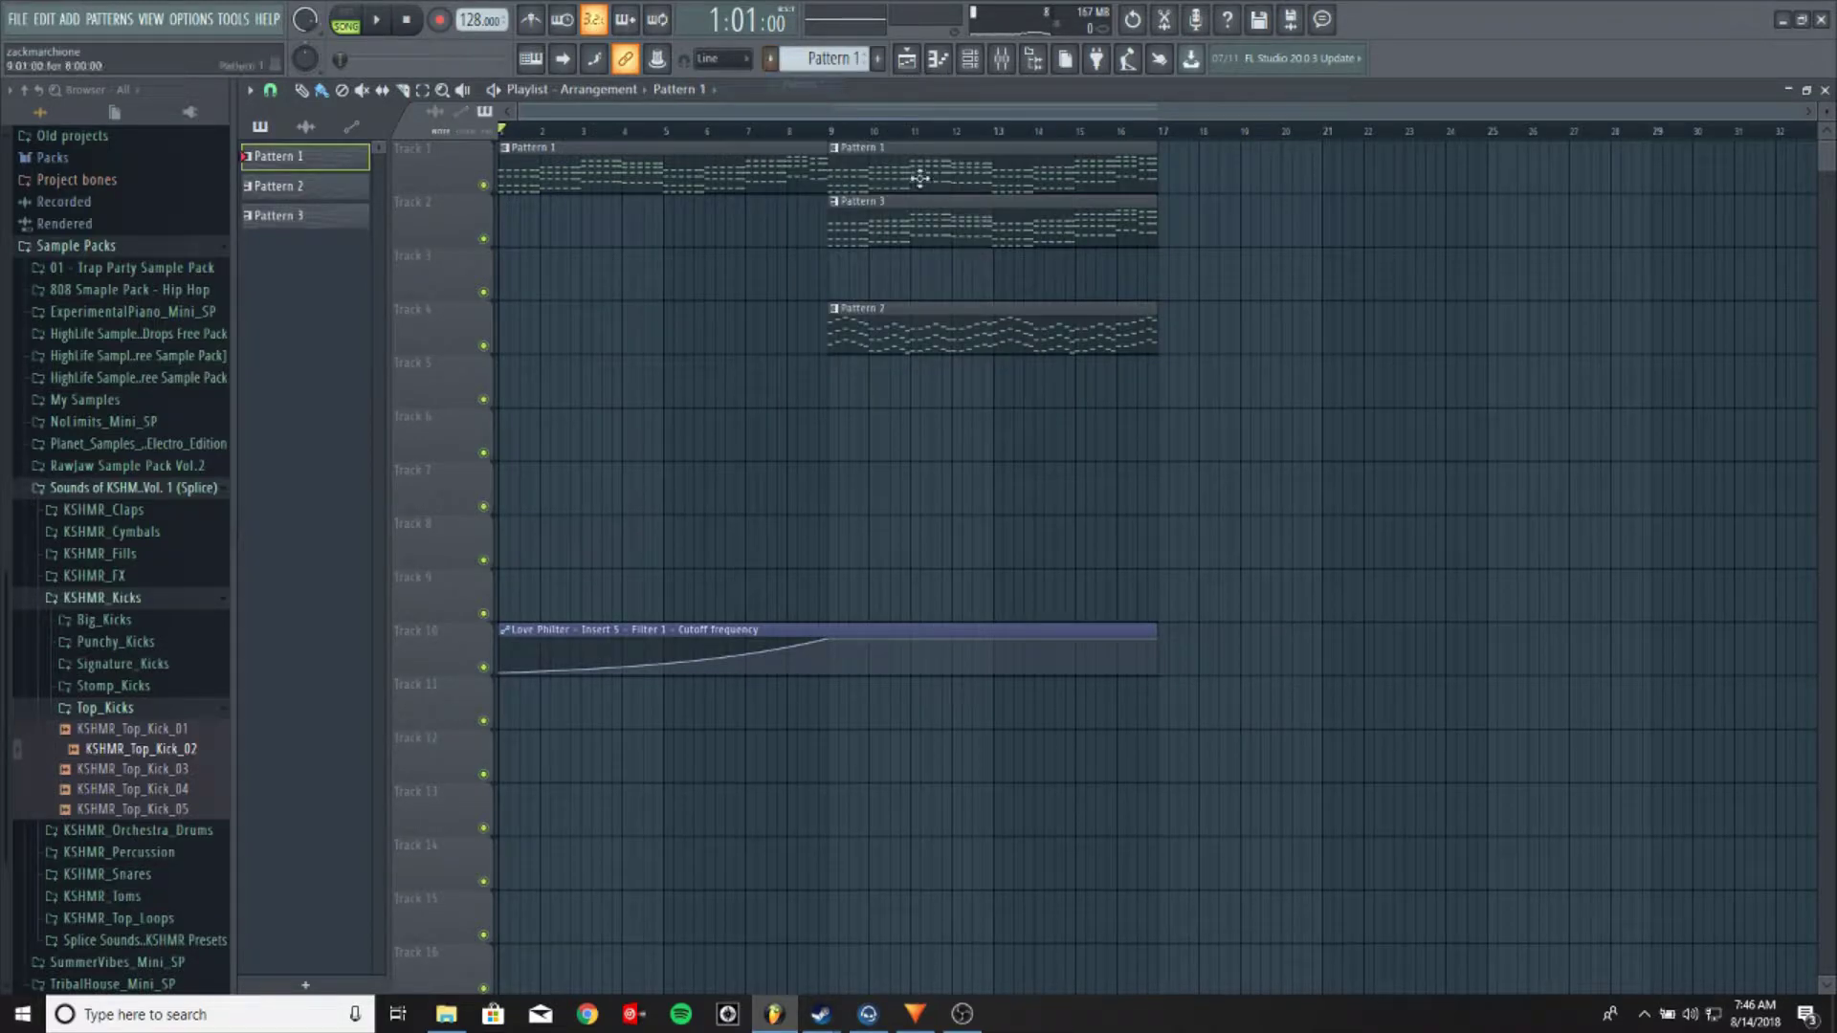
pyautogui.click(771, 61)
pyautogui.click(818, 107)
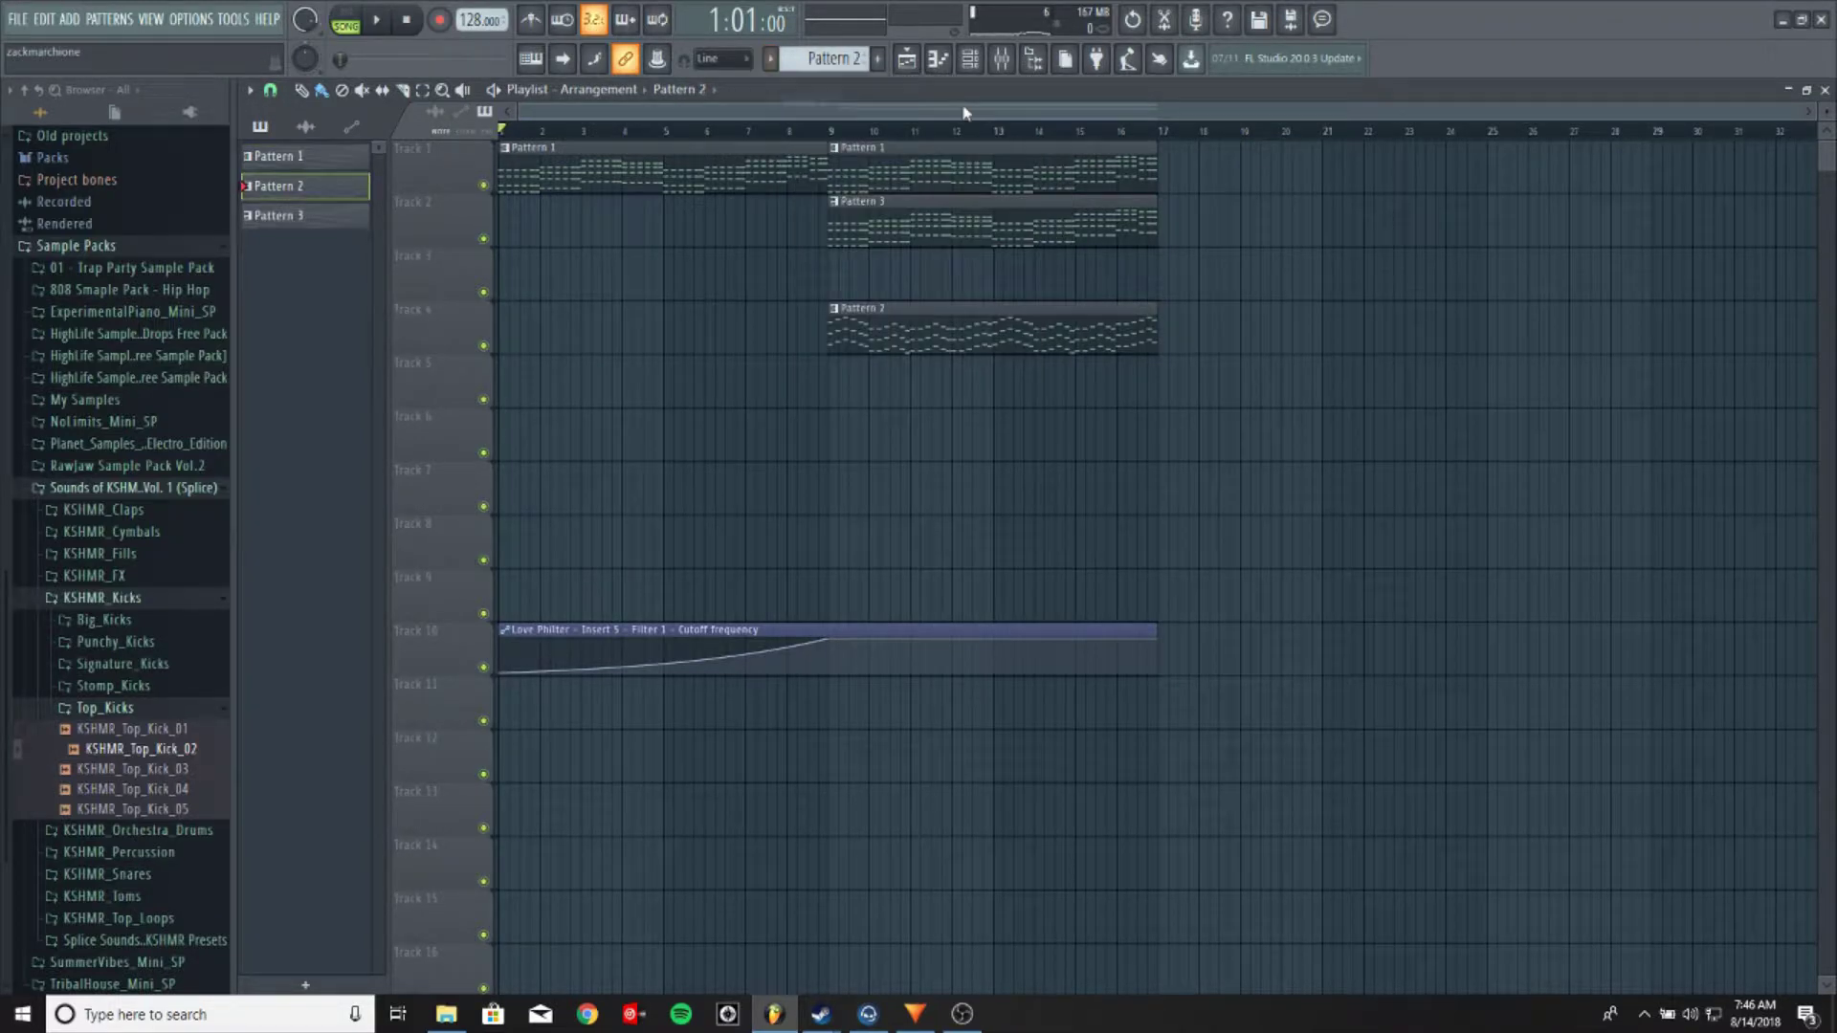
# Open the reFX Nexus #2 piano roll of Pattern 2
pyautogui.click(969, 58)
pyautogui.rightClick(413, 280)
pyautogui.click(459, 282)
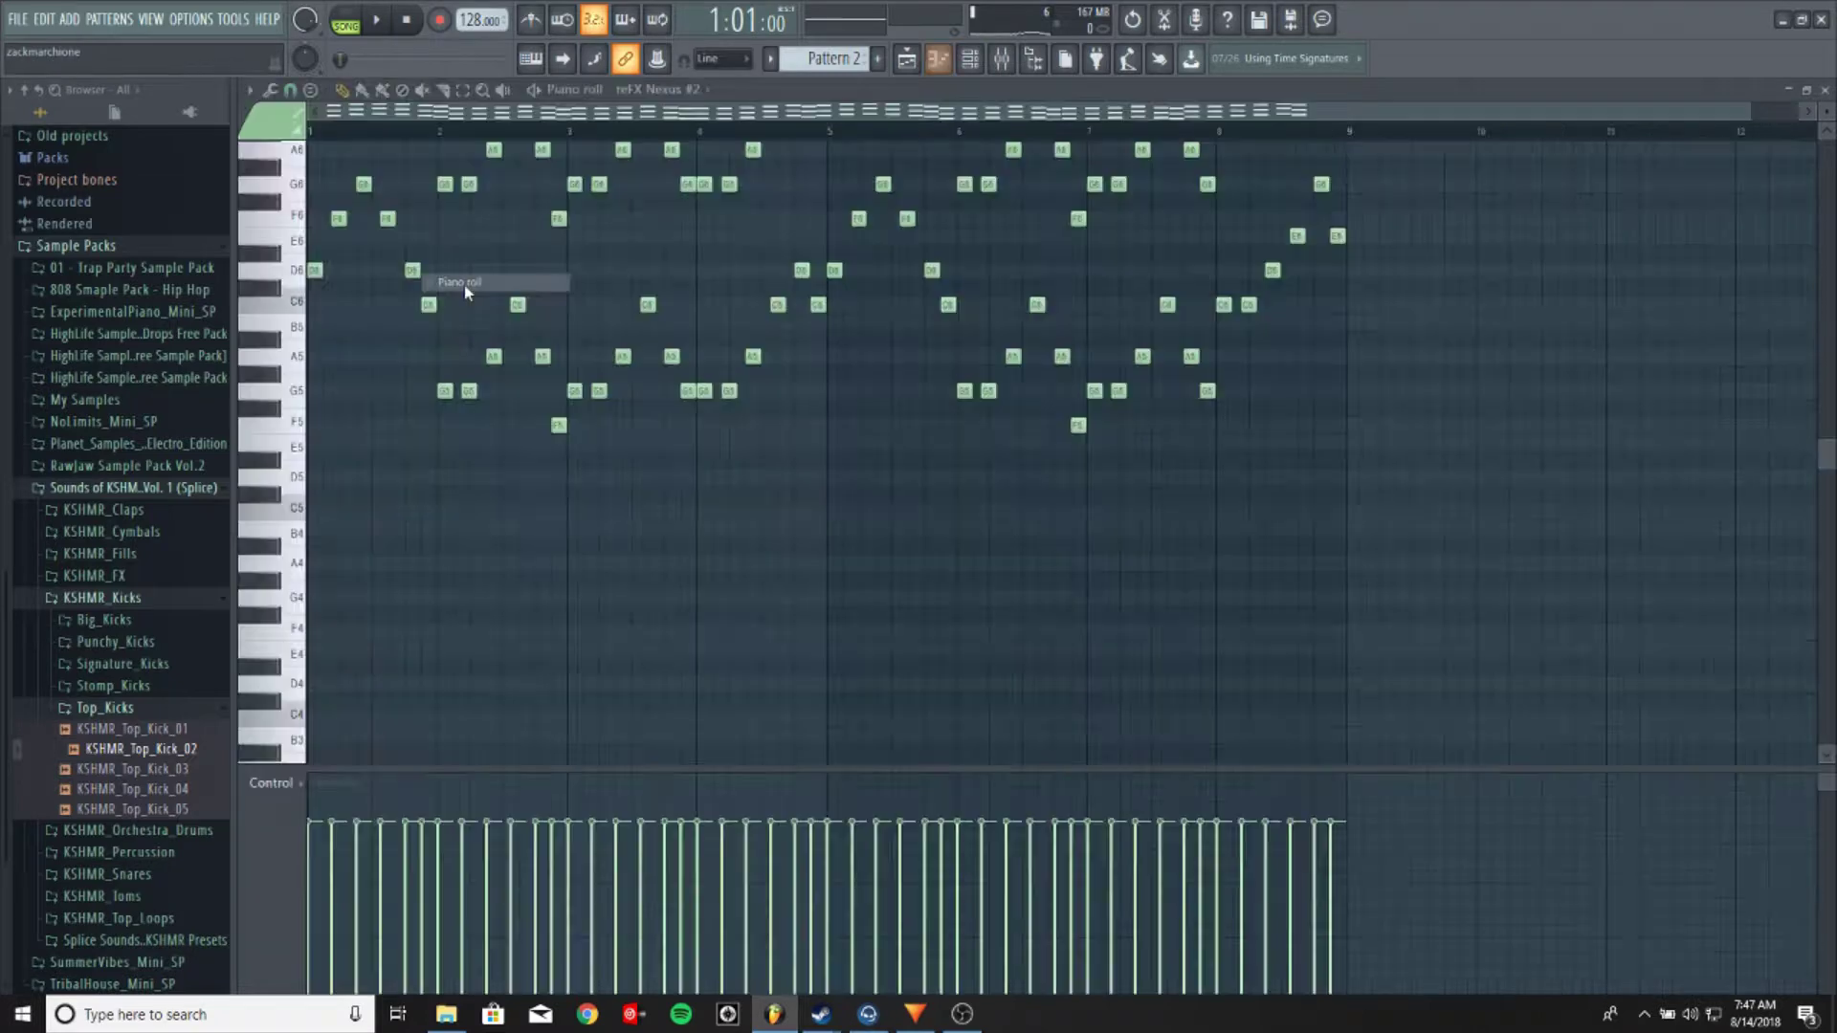
# Play the first bars of Pattern 2 in pattern mode and stop playback
pyautogui.click(345, 19)
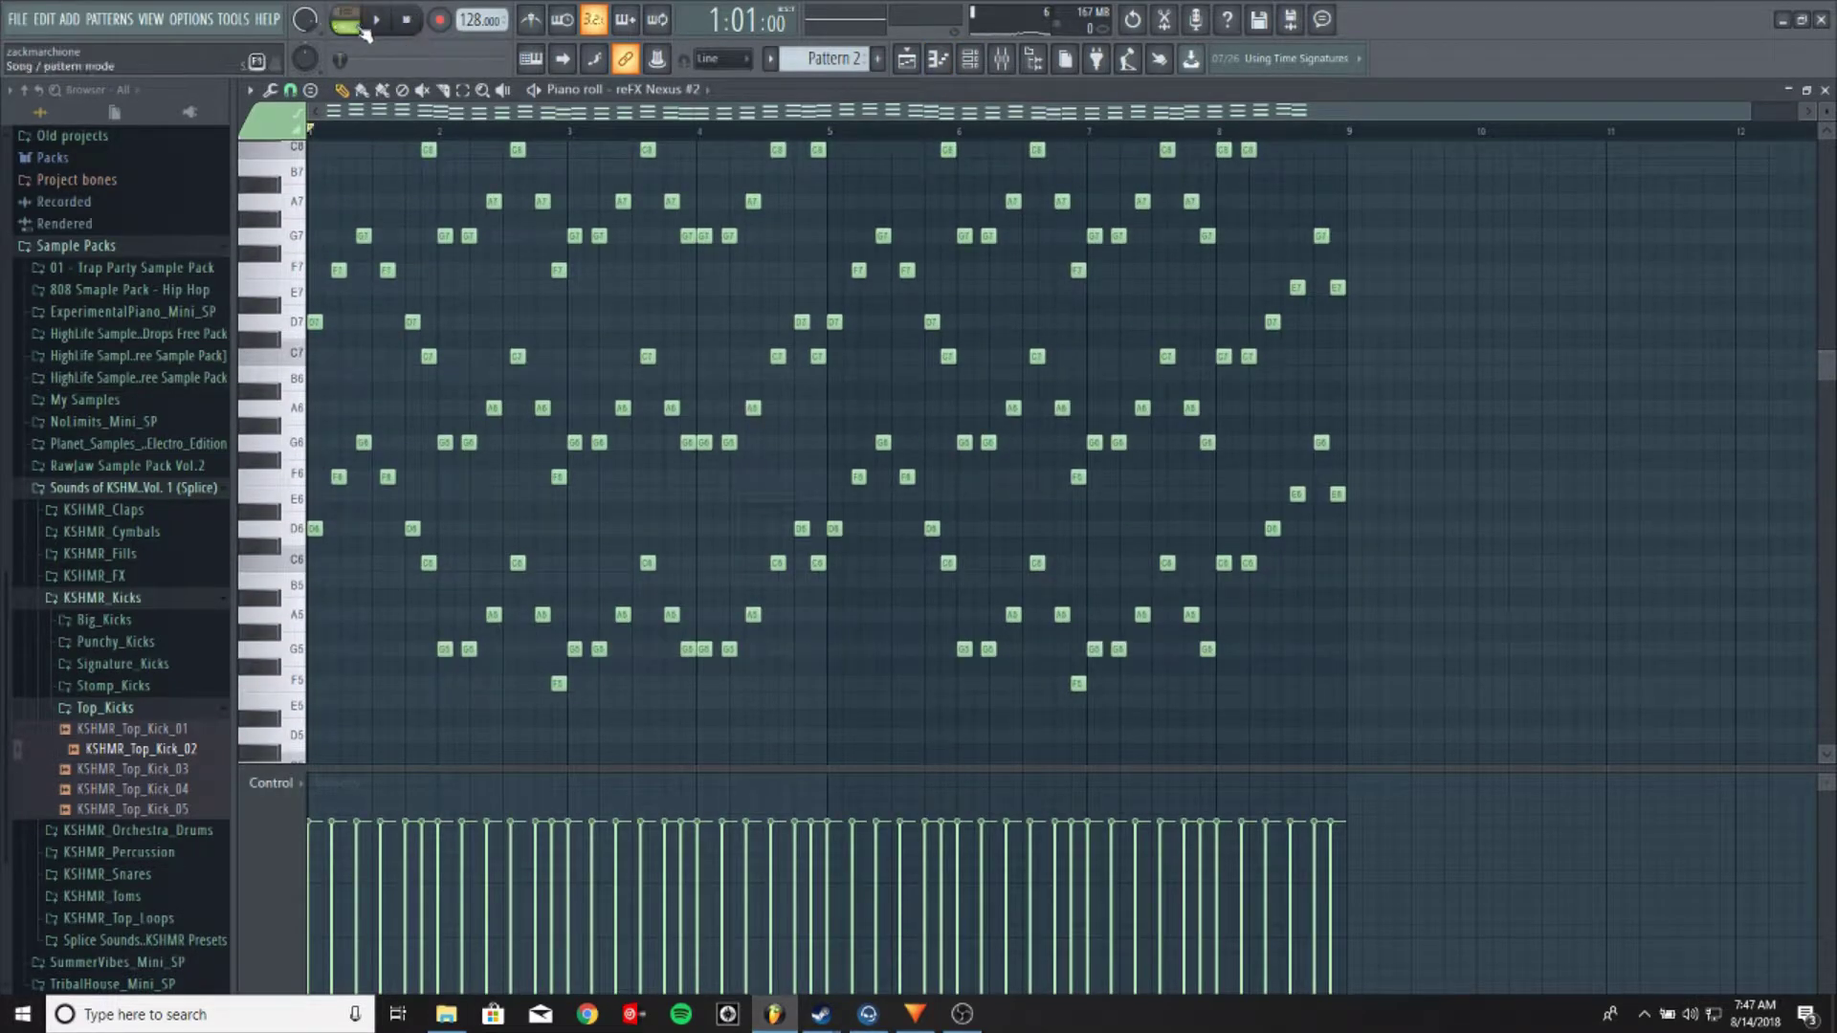
pyautogui.click(376, 19)
pyautogui.scroll(2, 577, 242)
pyautogui.scroll(3, 577, 242)
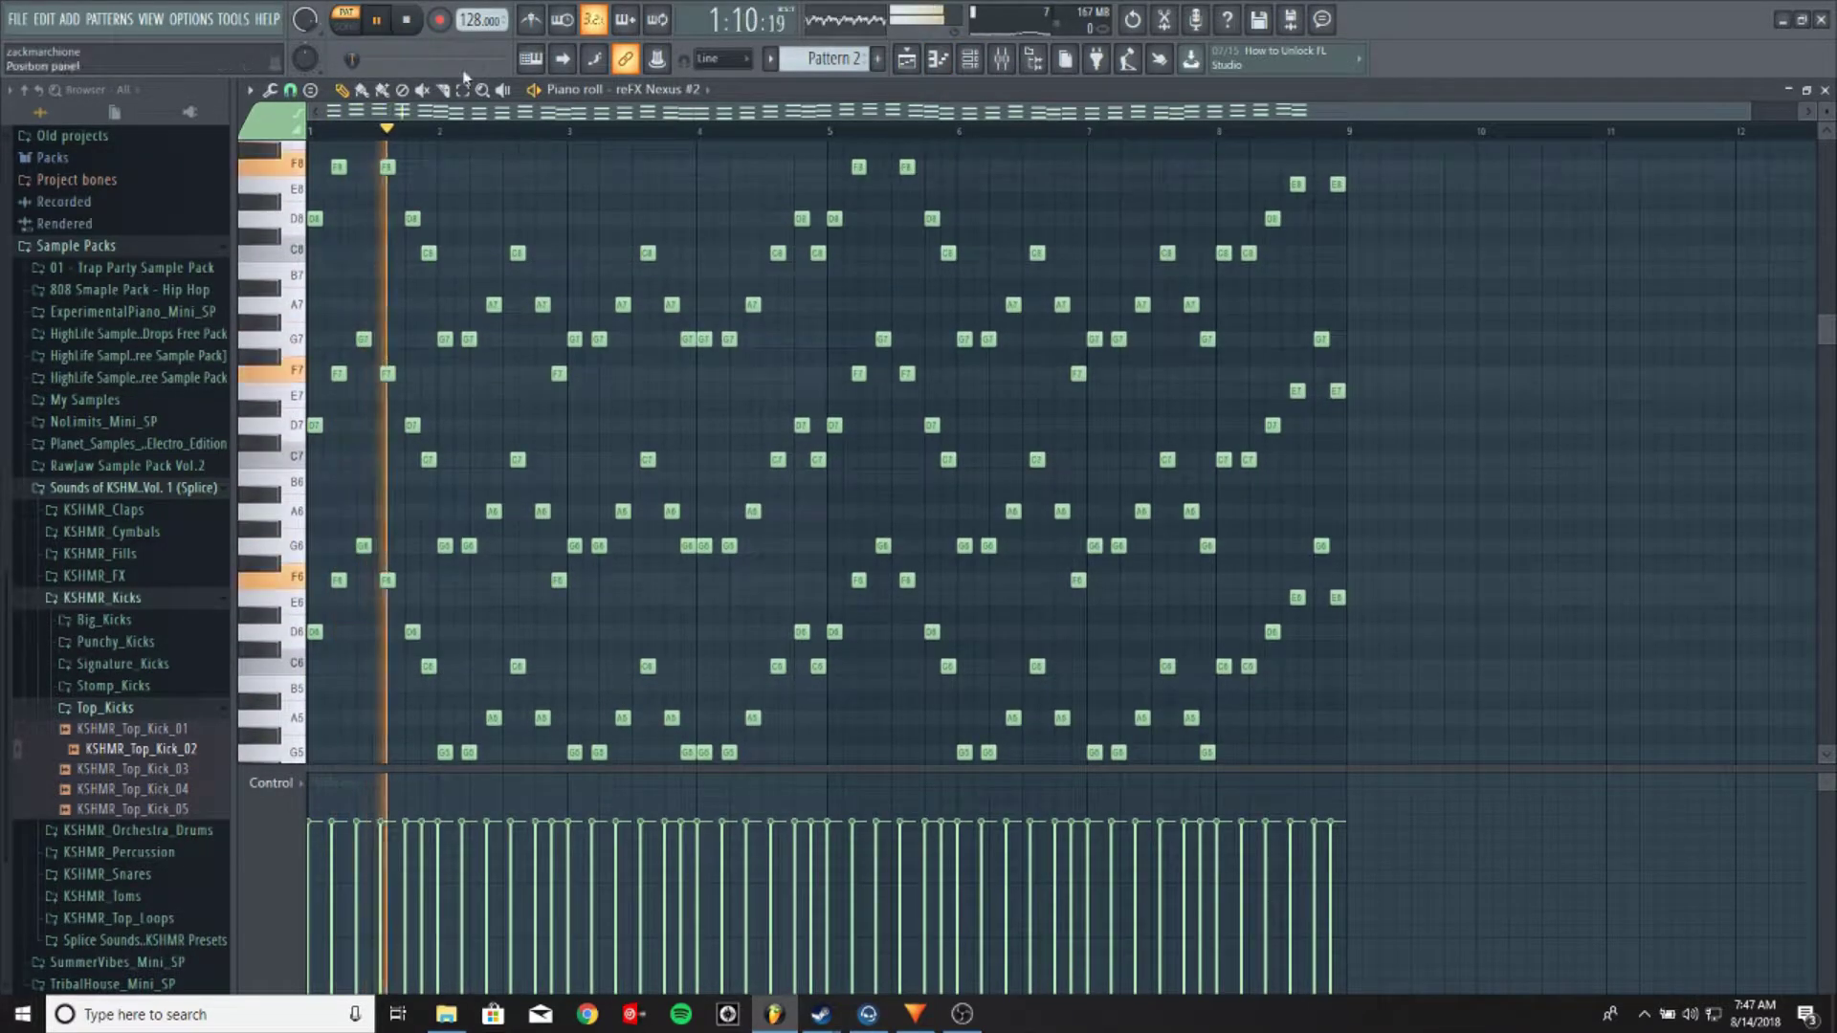
pyautogui.scroll(-4, 679, 318)
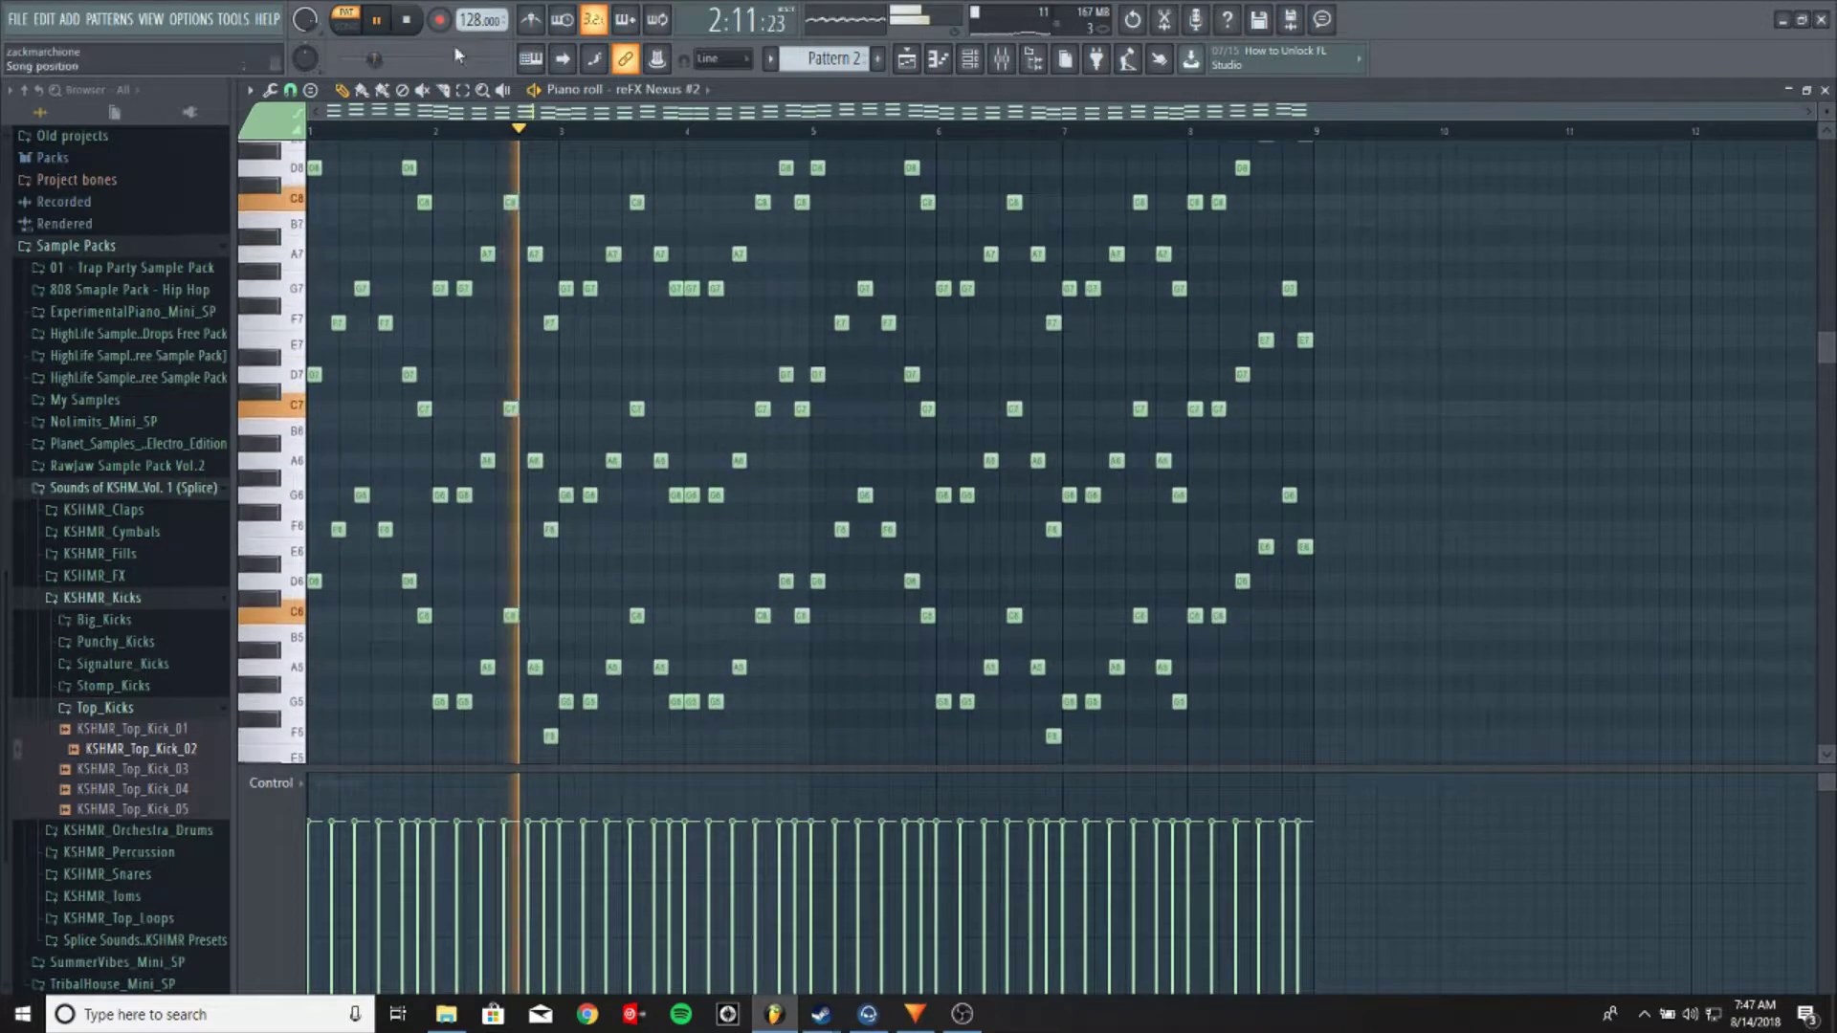
pyautogui.click(407, 19)
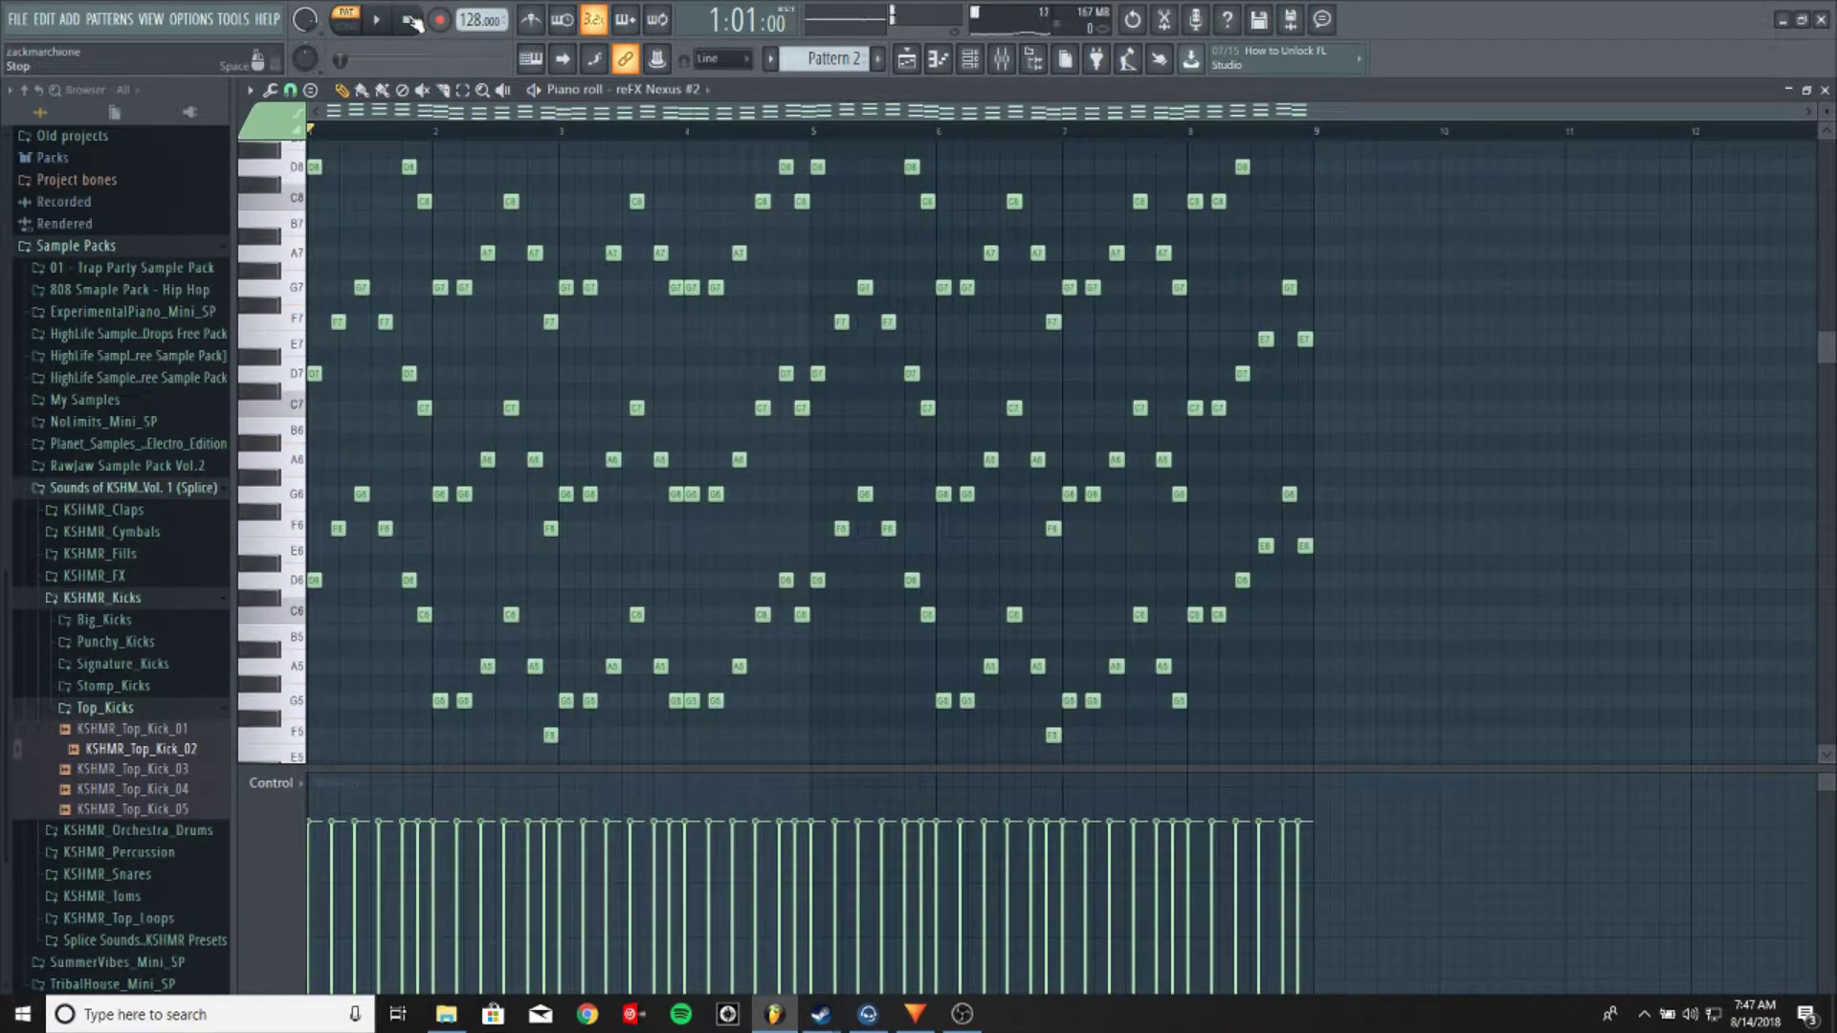
# Check the preset loaded in reFX Nexus #2, minimize the plugin window and return to the piano roll
pyautogui.click(969, 58)
pyautogui.click(381, 283)
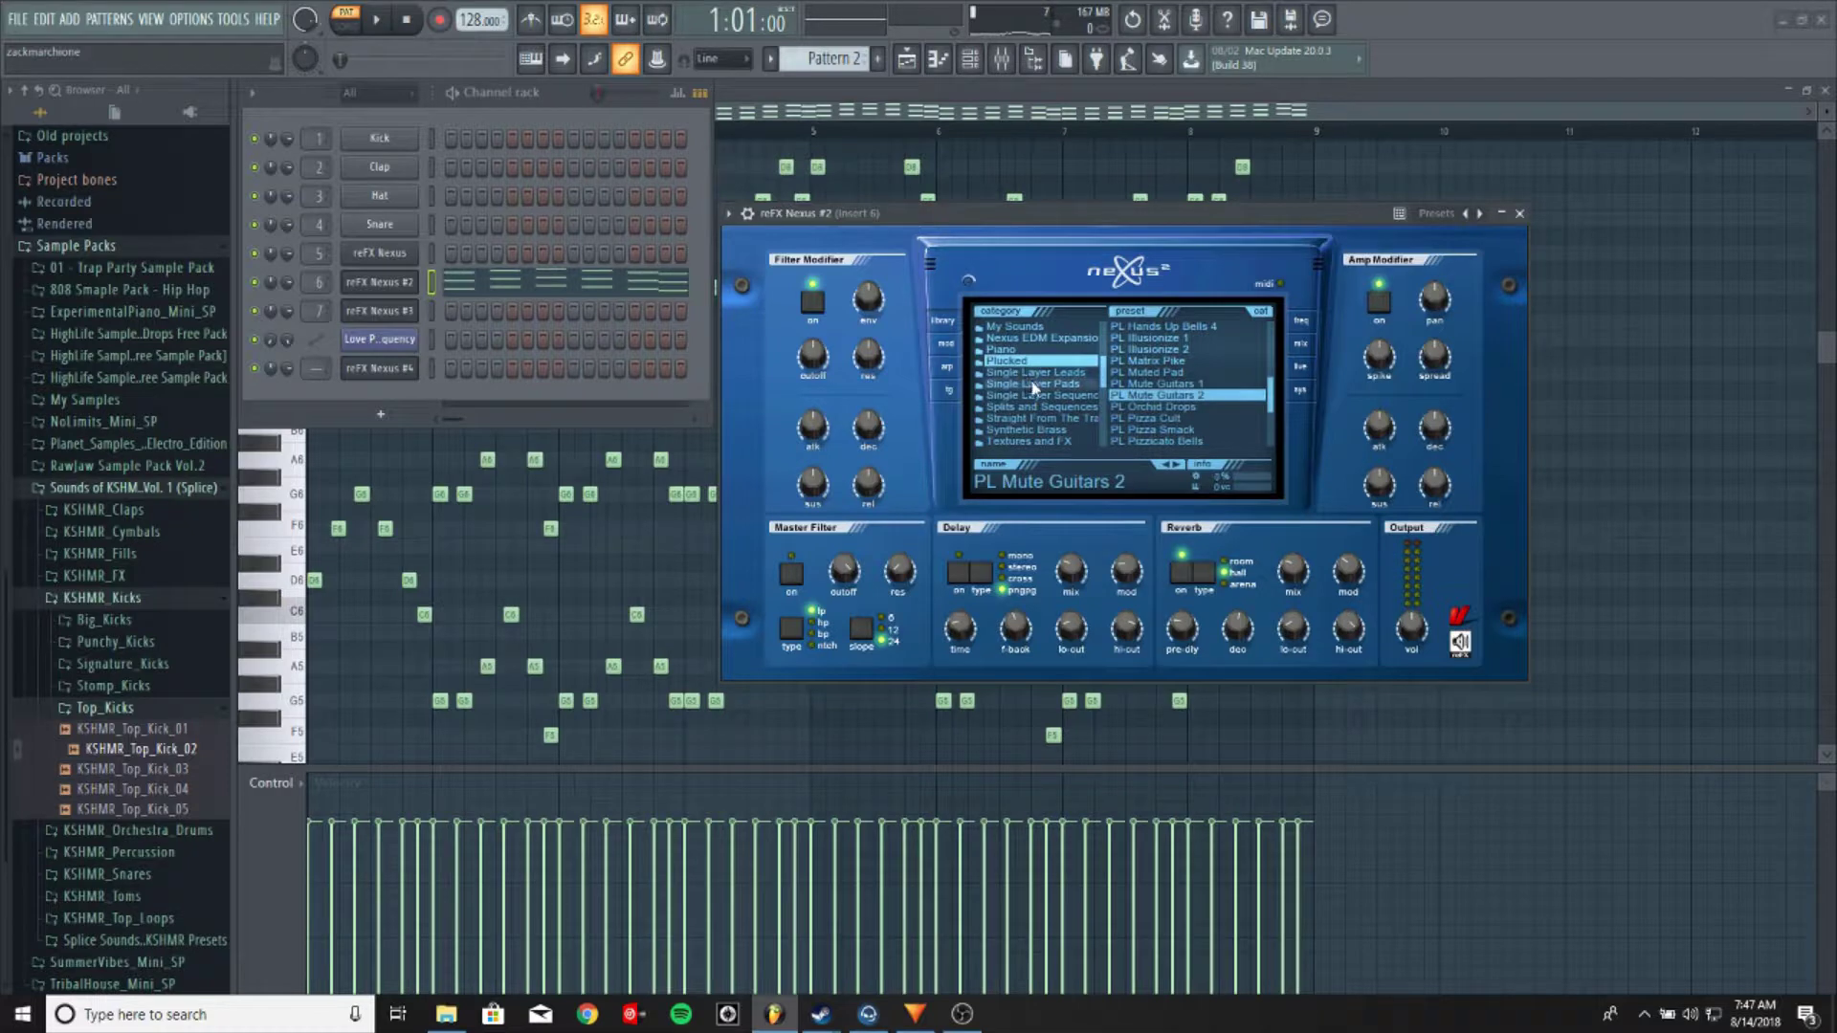
pyautogui.click(1502, 215)
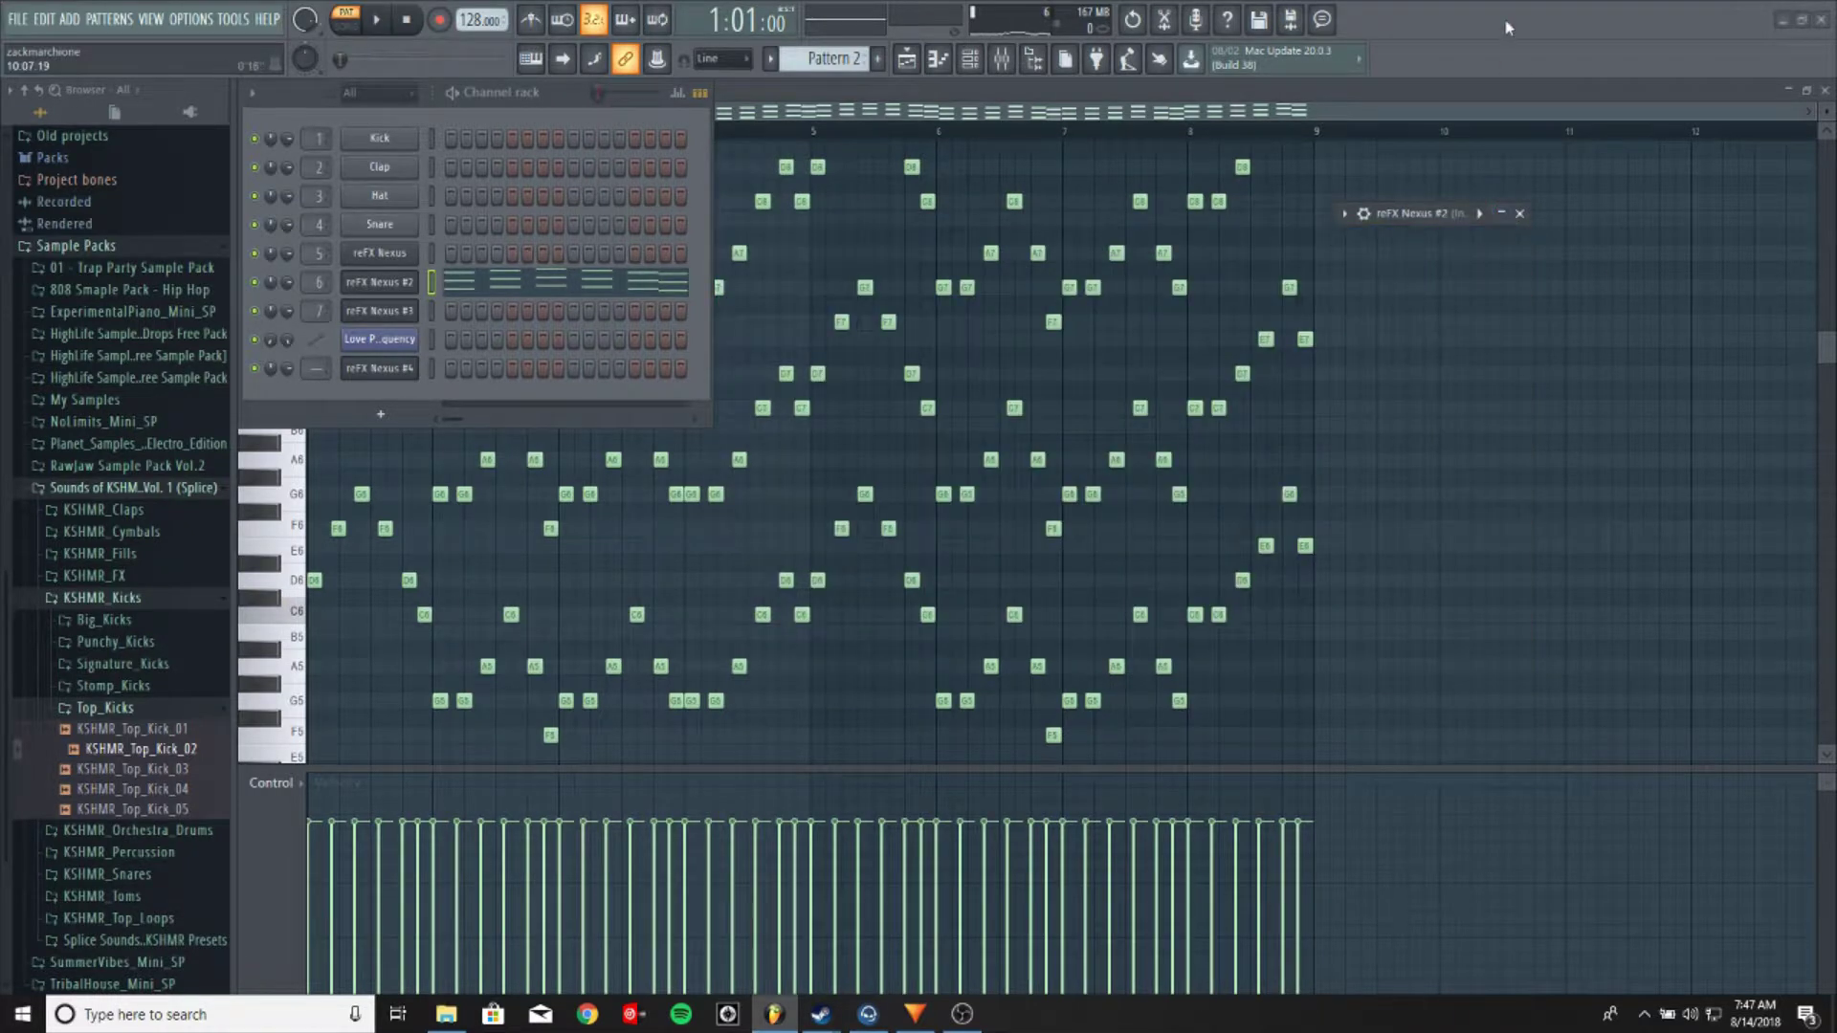
pyautogui.click(921, 67)
pyautogui.click(920, 67)
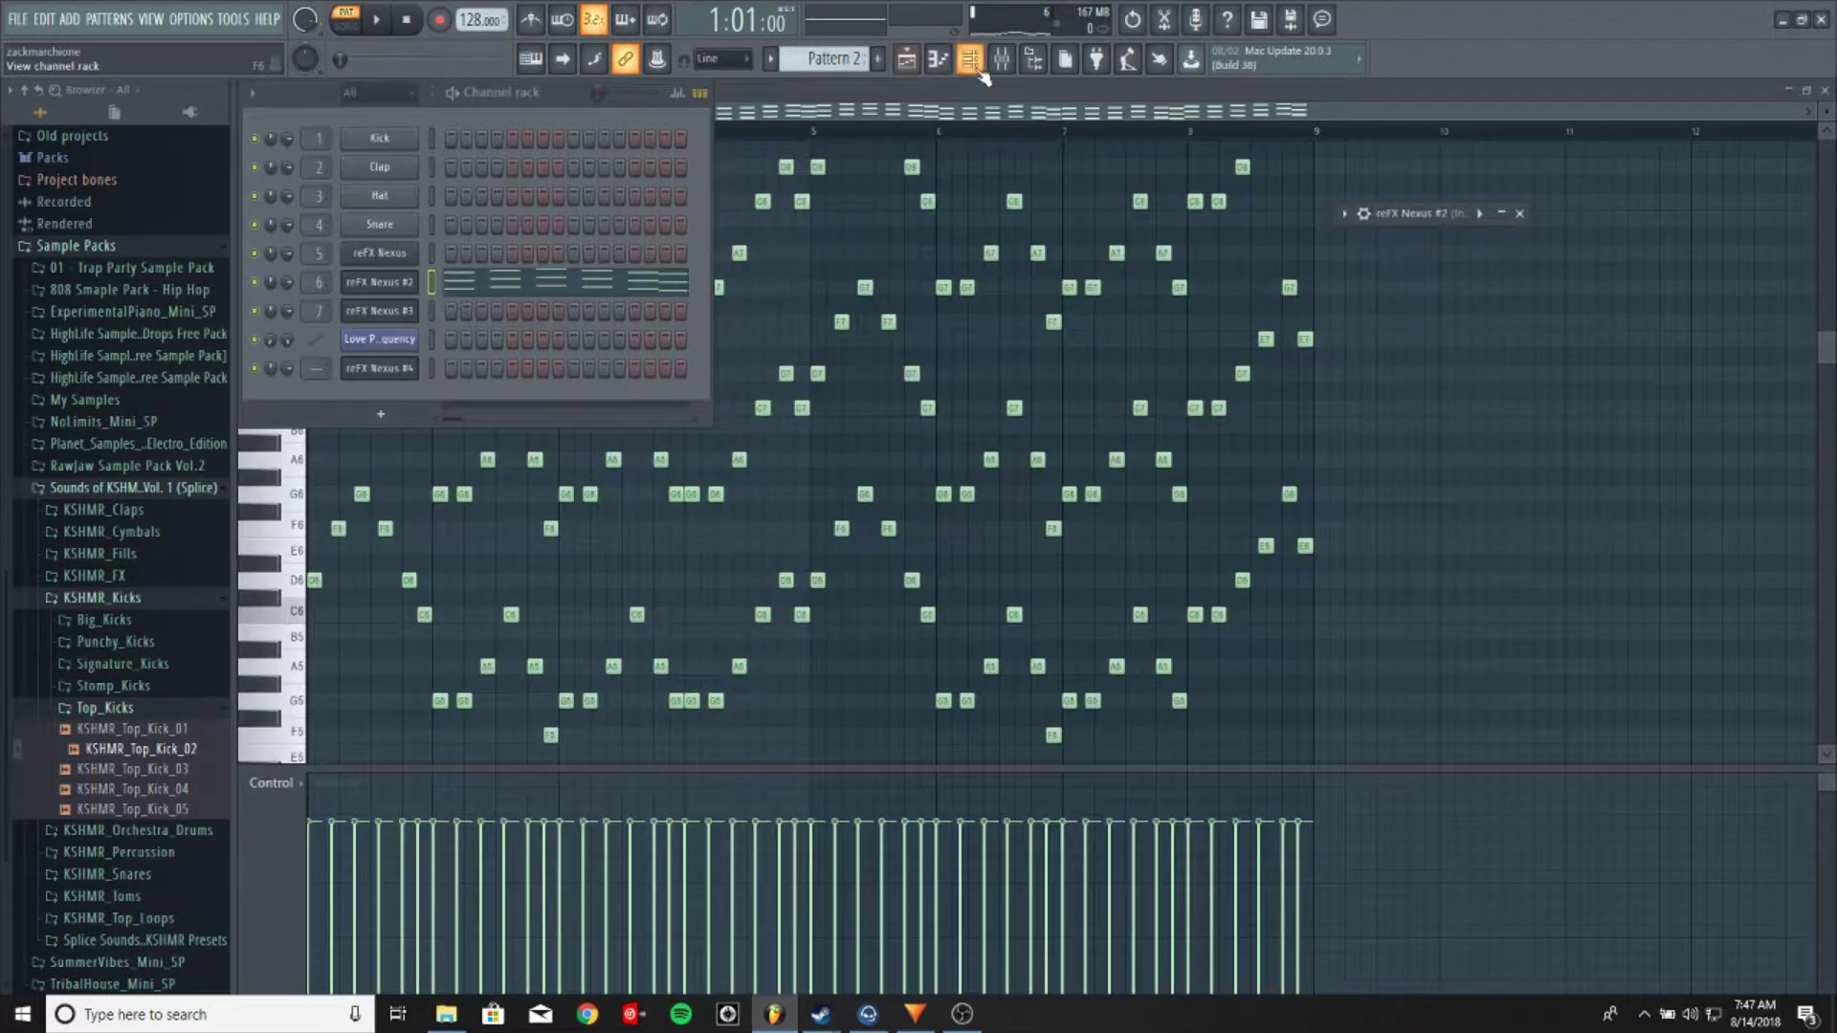
pyautogui.click(976, 69)
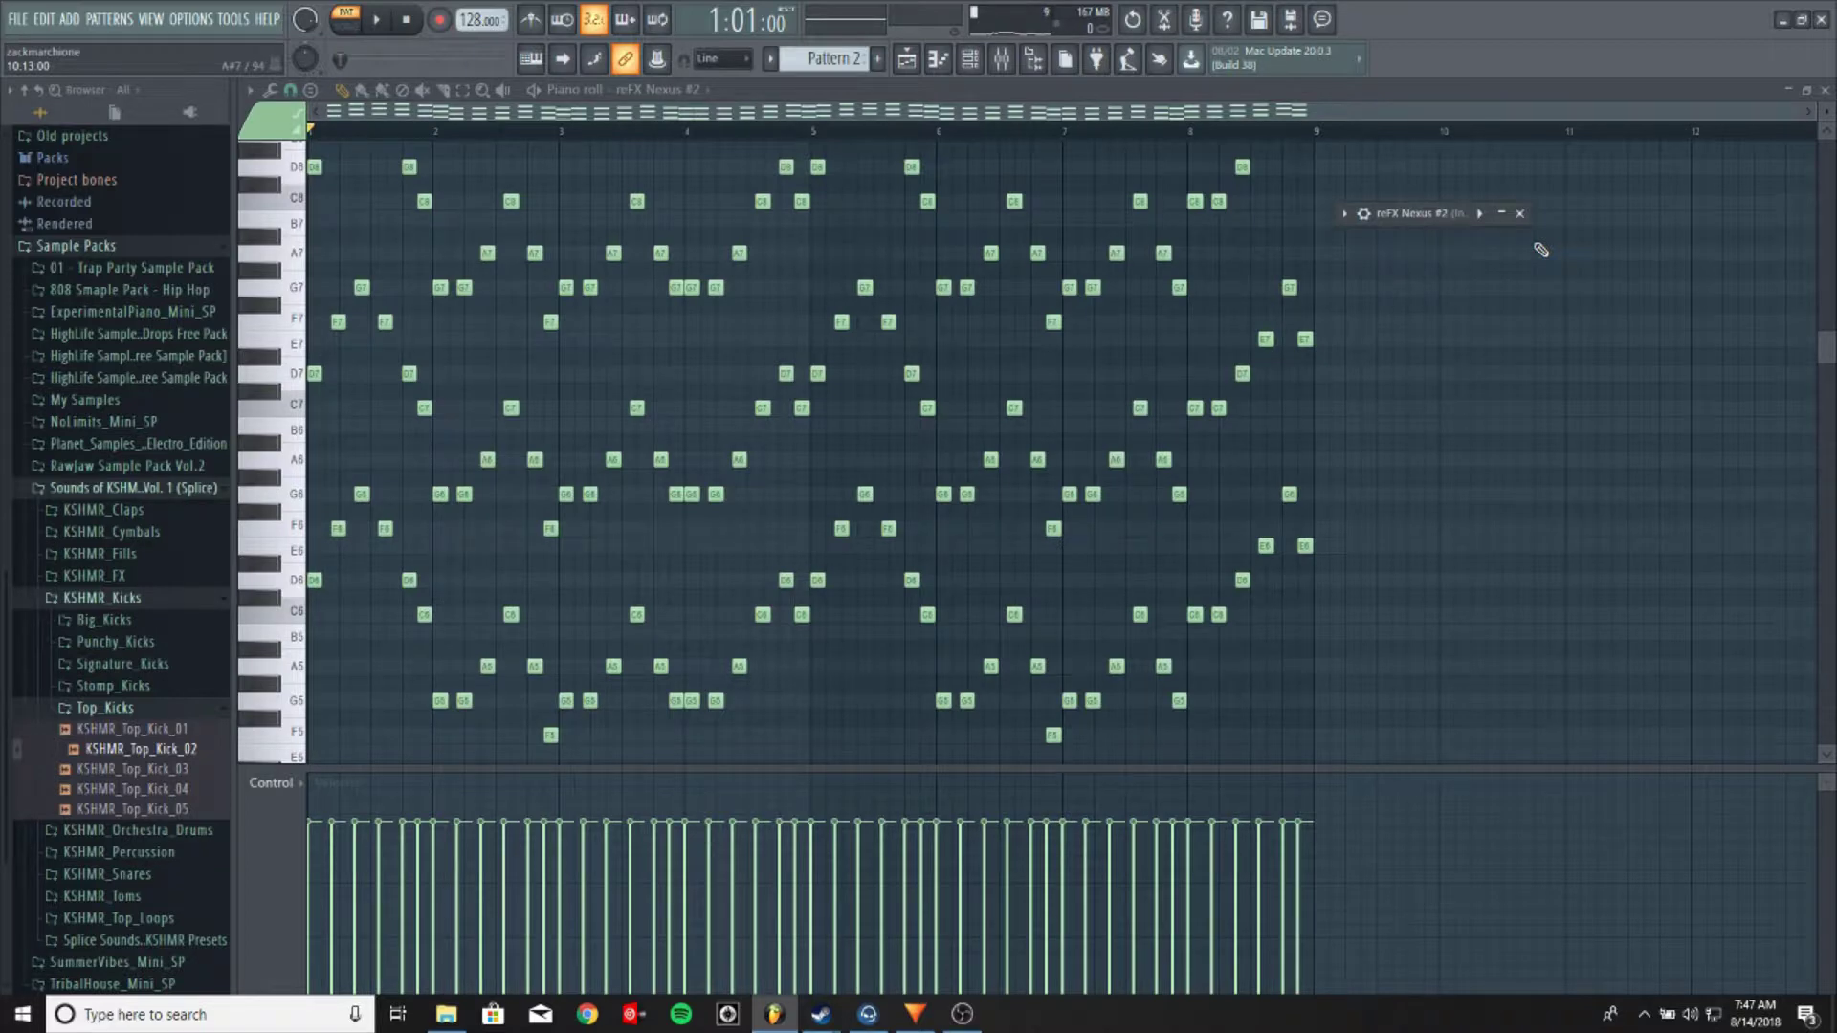
# Audition the full Pattern 2 melody in the piano roll and stop playback
pyautogui.click(380, 23)
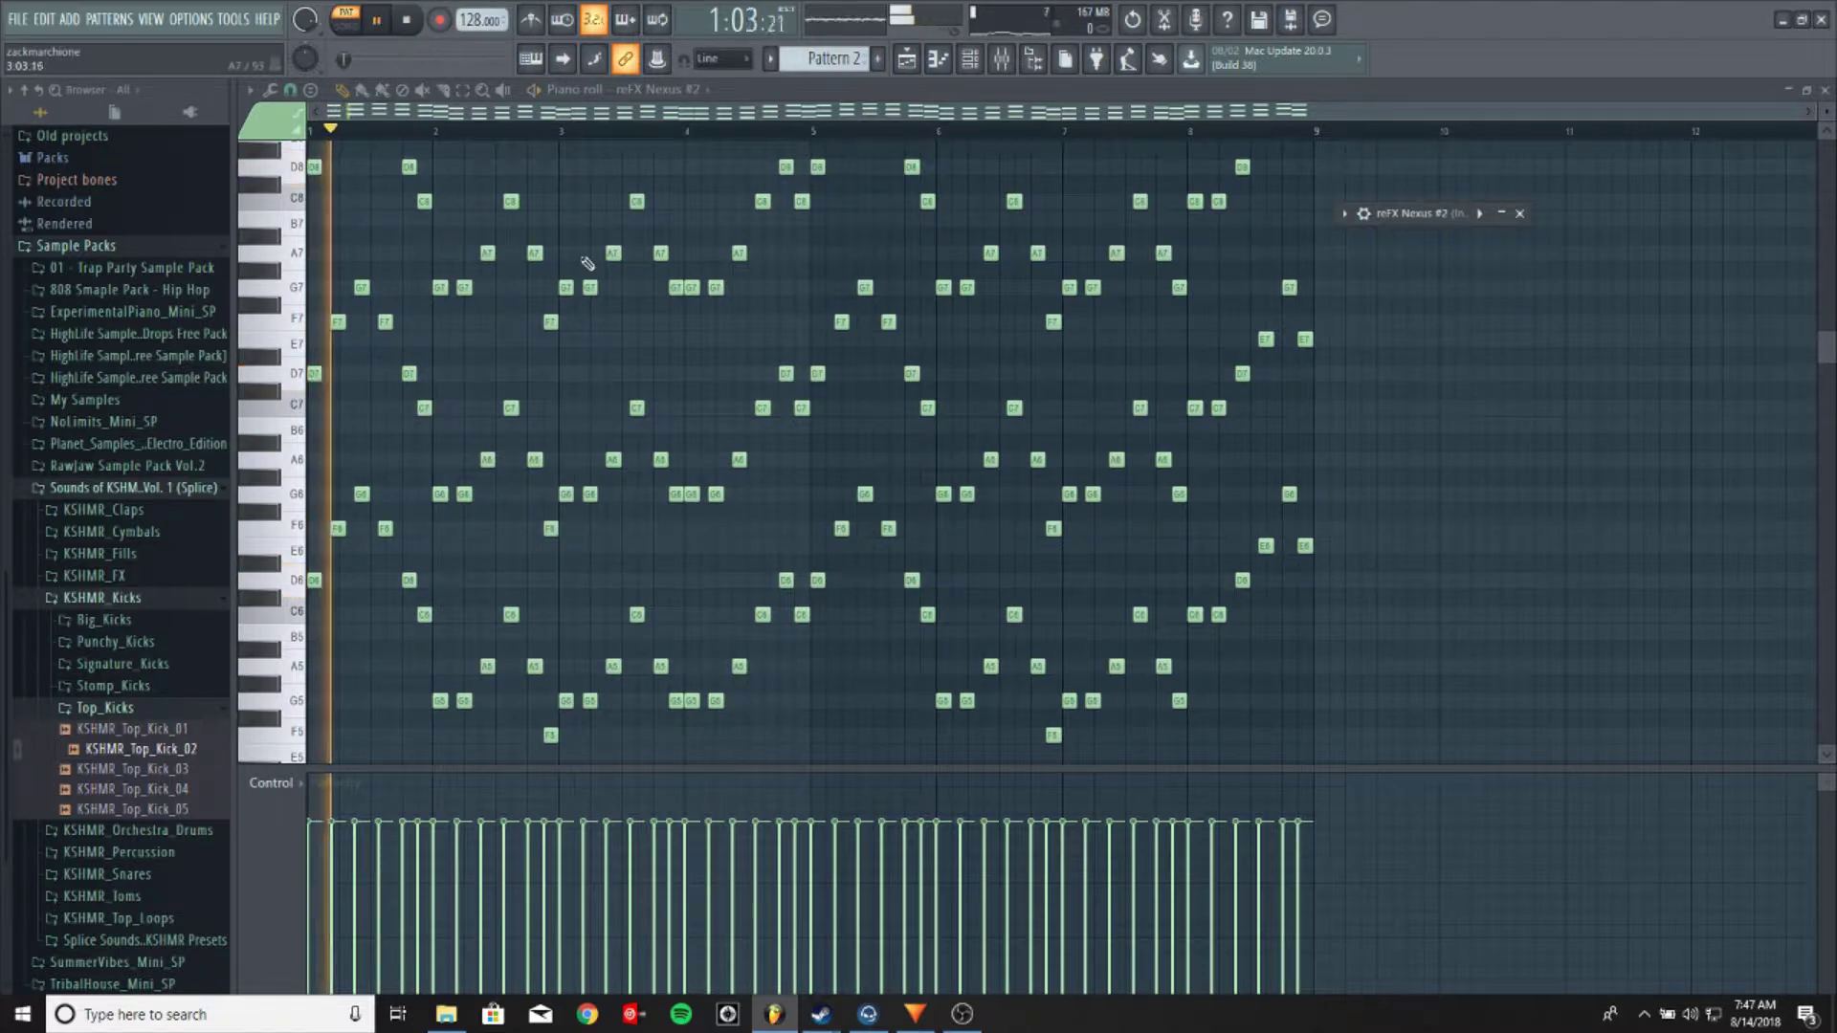
pyautogui.scroll(3, 825, 257)
pyautogui.scroll(-1, 825, 256)
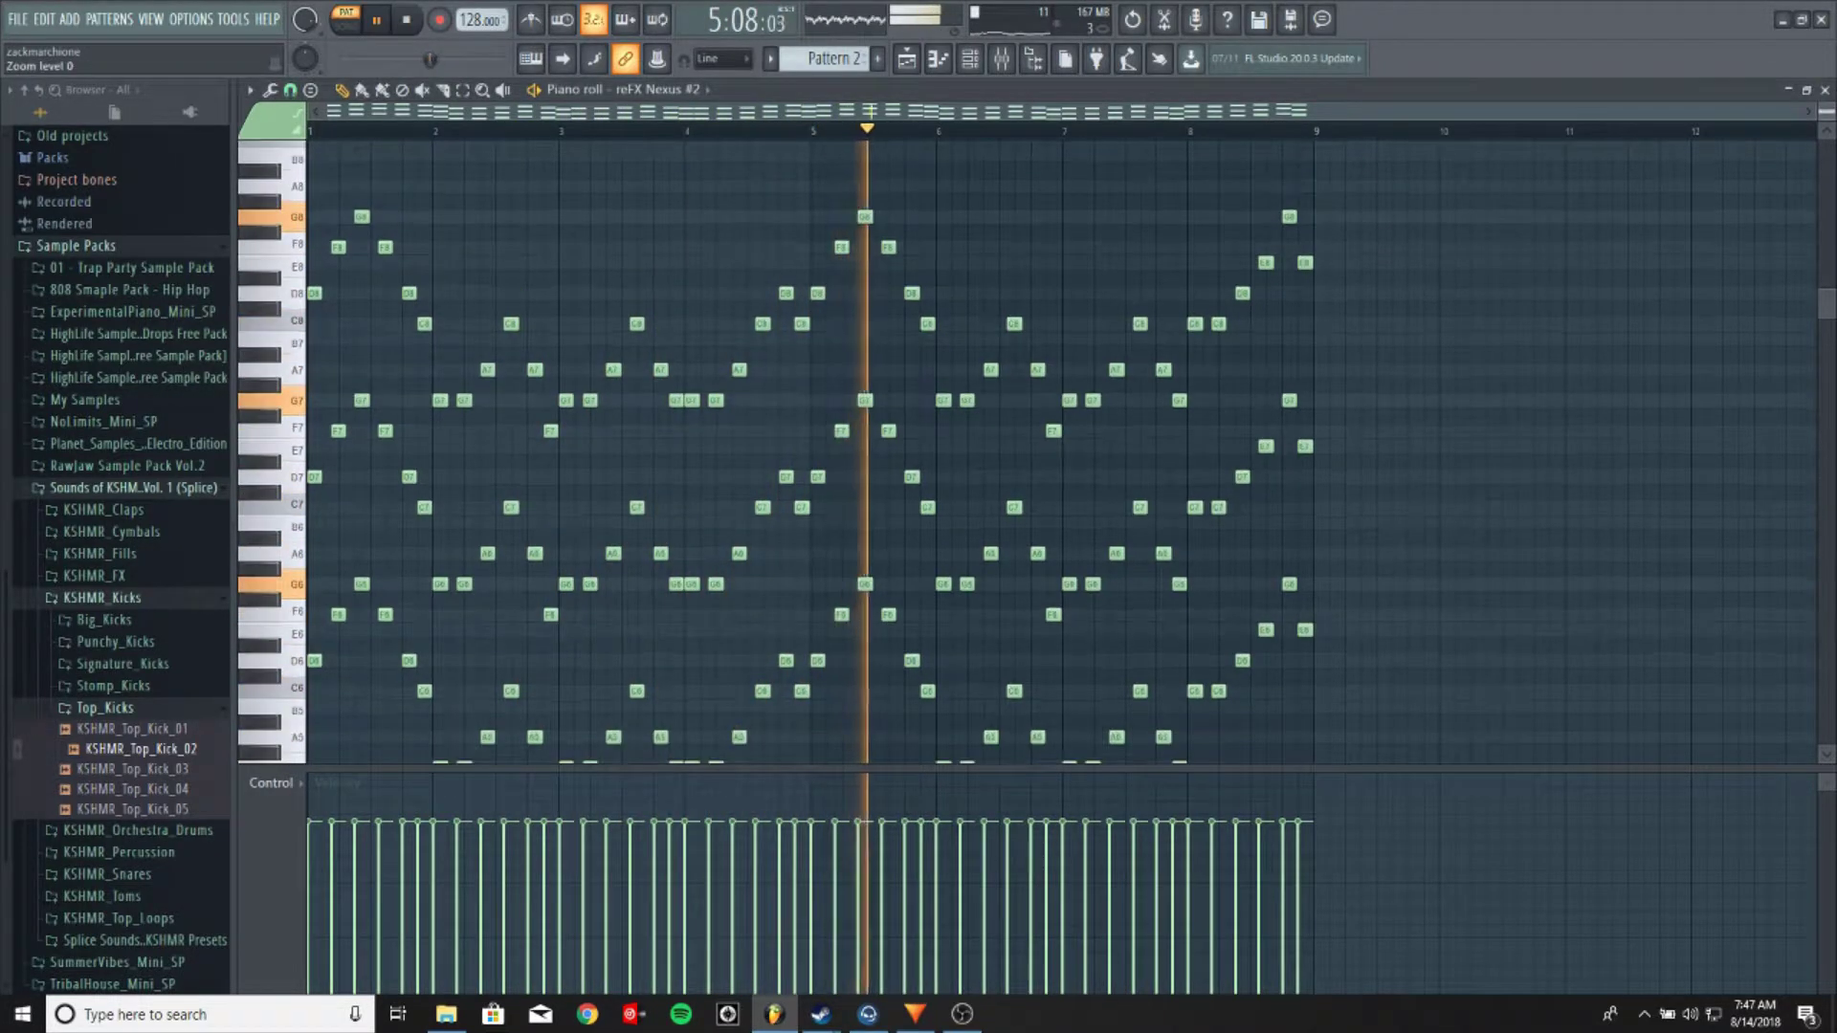
pyautogui.scroll(-2, 1484, 258)
pyautogui.scroll(1, 1484, 258)
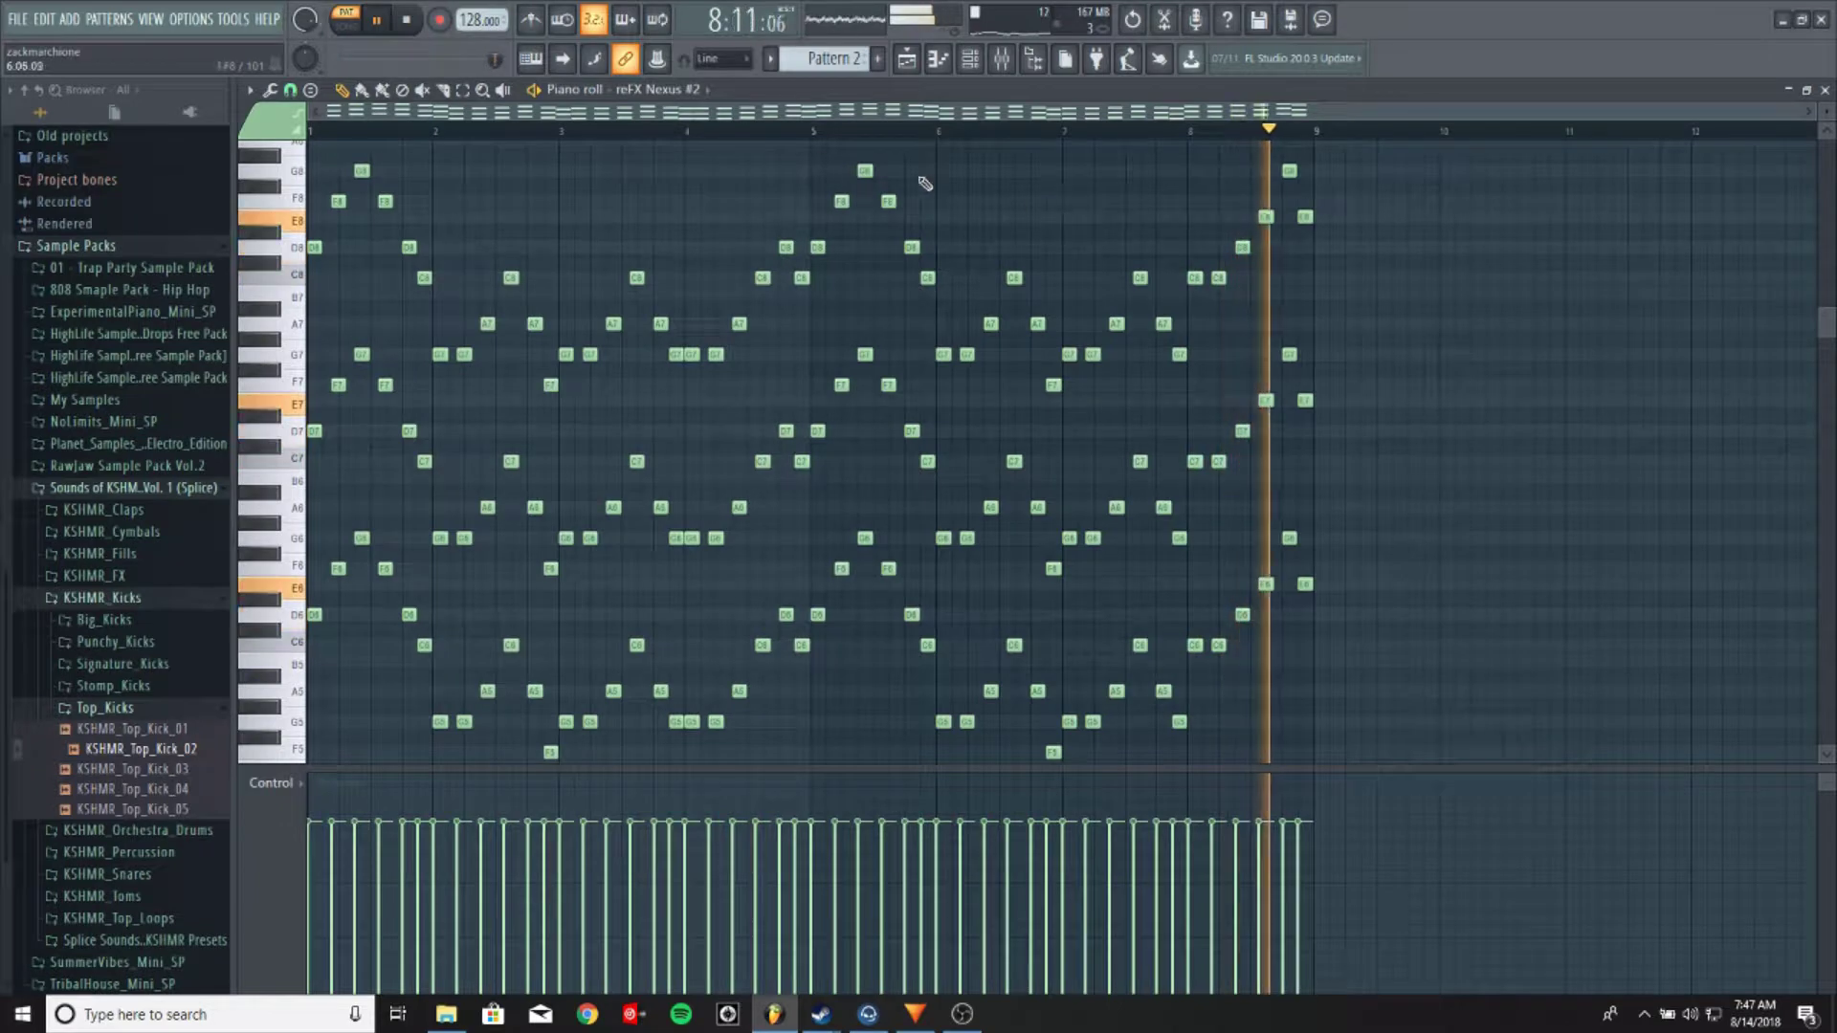
pyautogui.press('space')
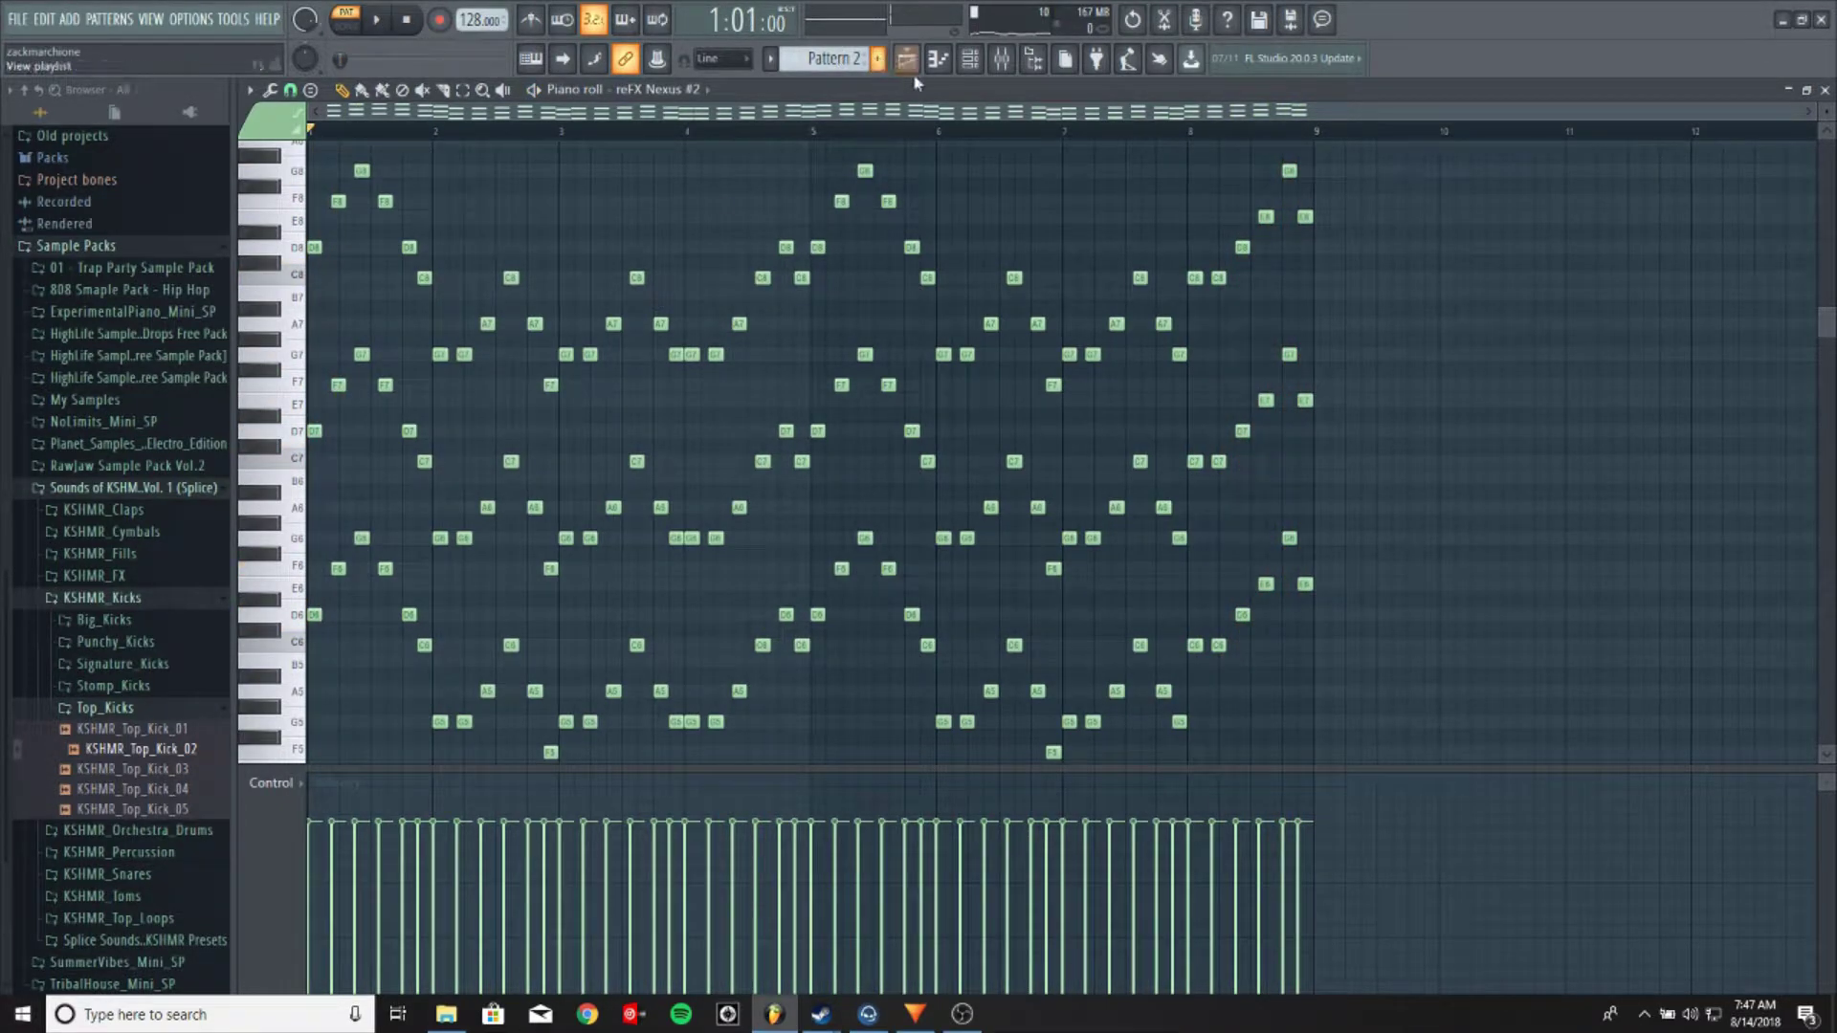
# Examine the ghost chord notes of Pattern 1 in the piano roll and return to Pattern 2
pyautogui.click(770, 60)
pyautogui.click(816, 86)
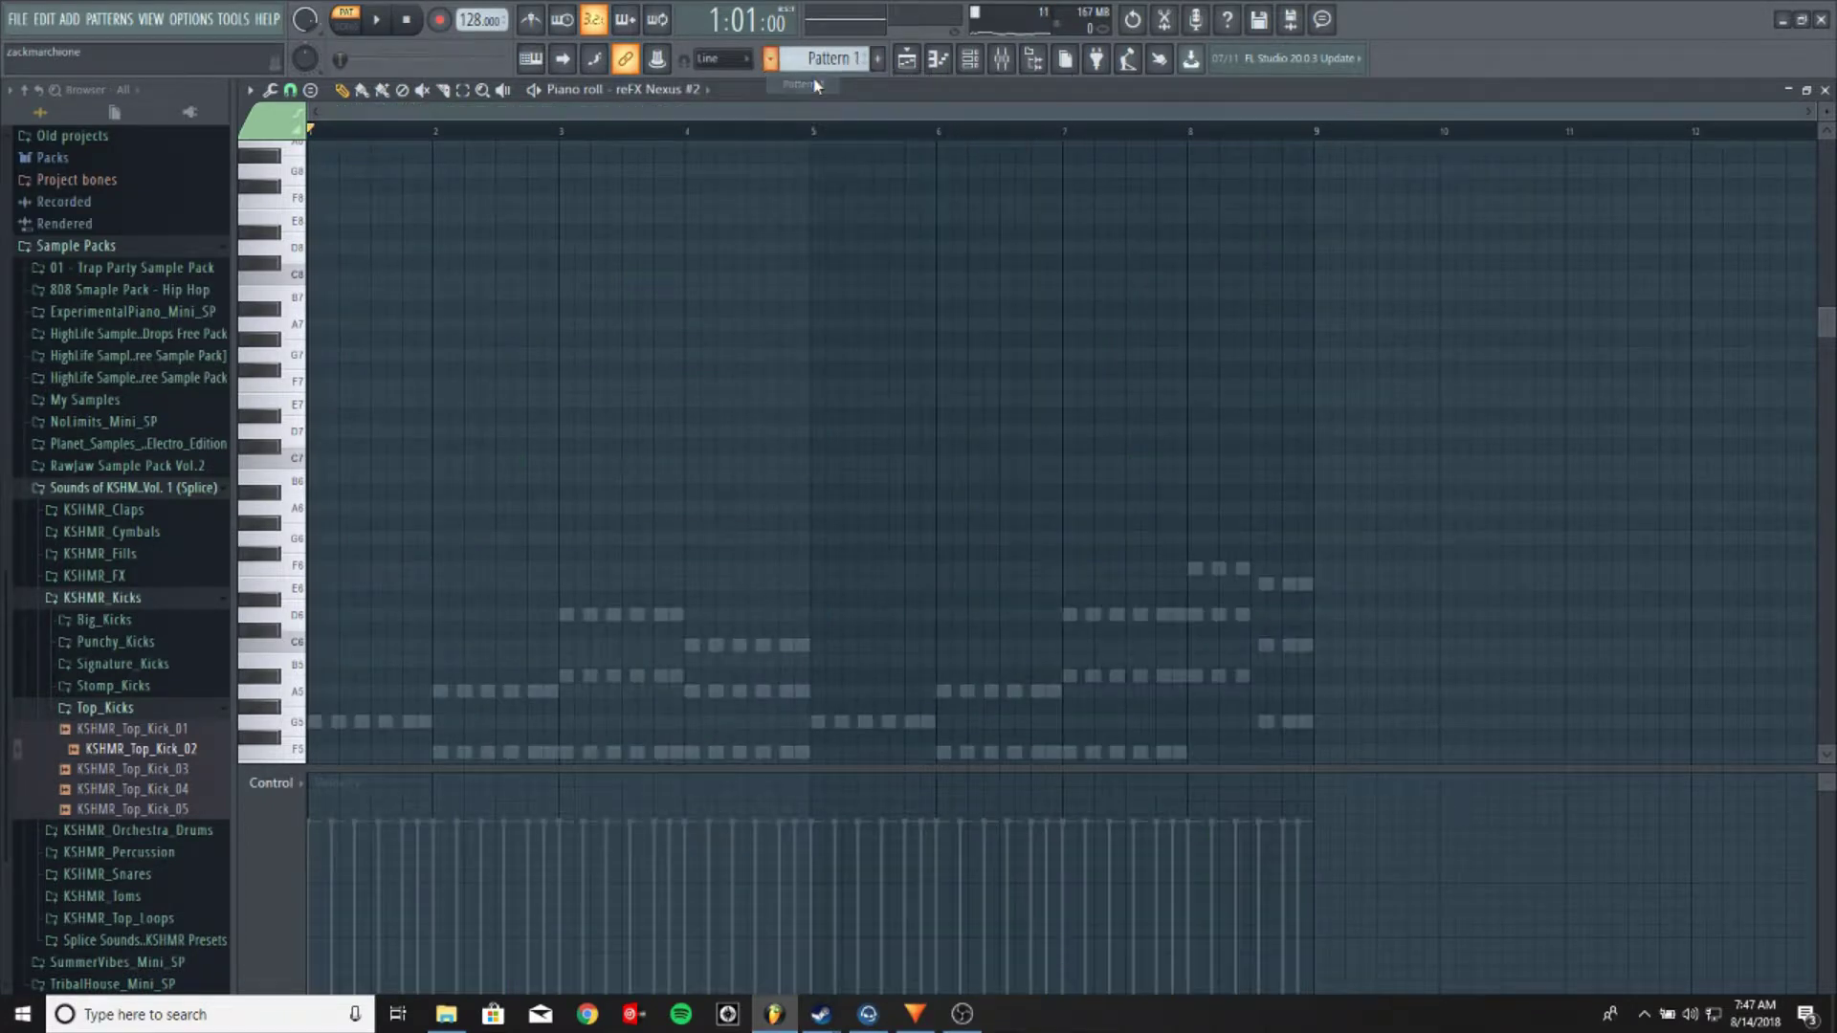
pyautogui.scroll(-3, 349, 585)
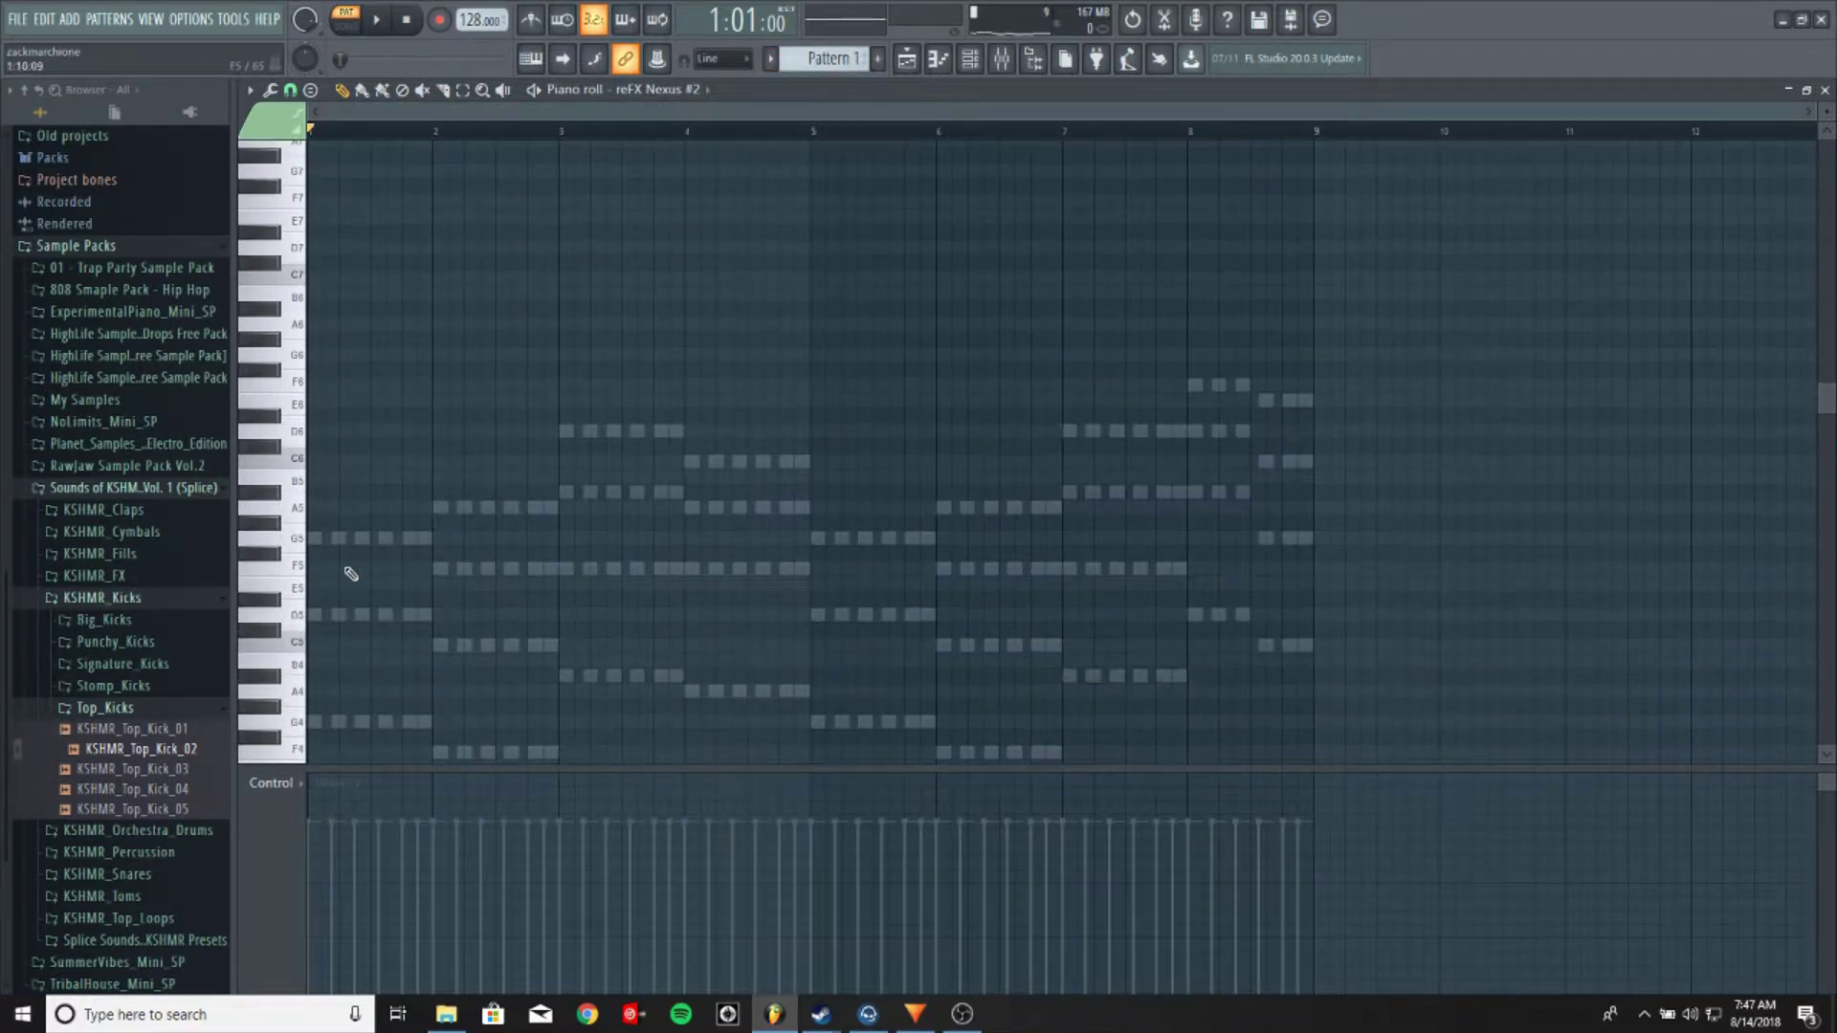
pyautogui.click(770, 59)
pyautogui.click(813, 86)
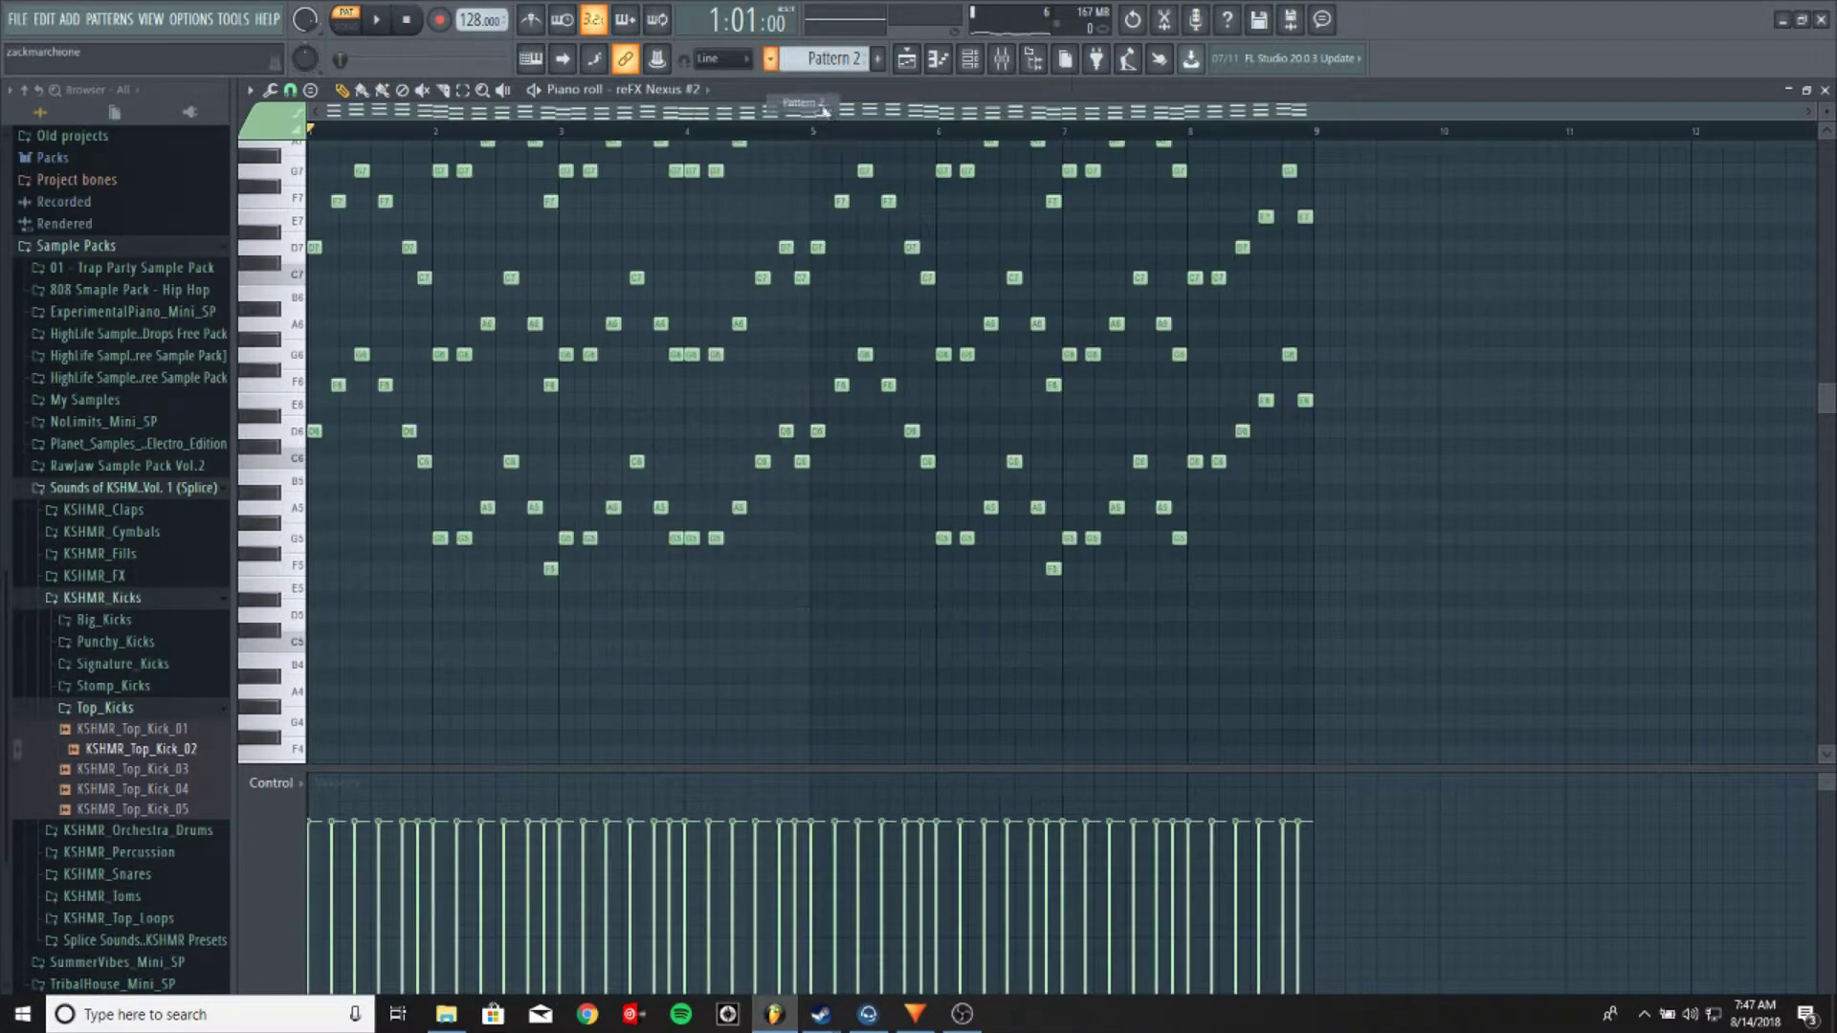
pyautogui.scroll(4, 636, 328)
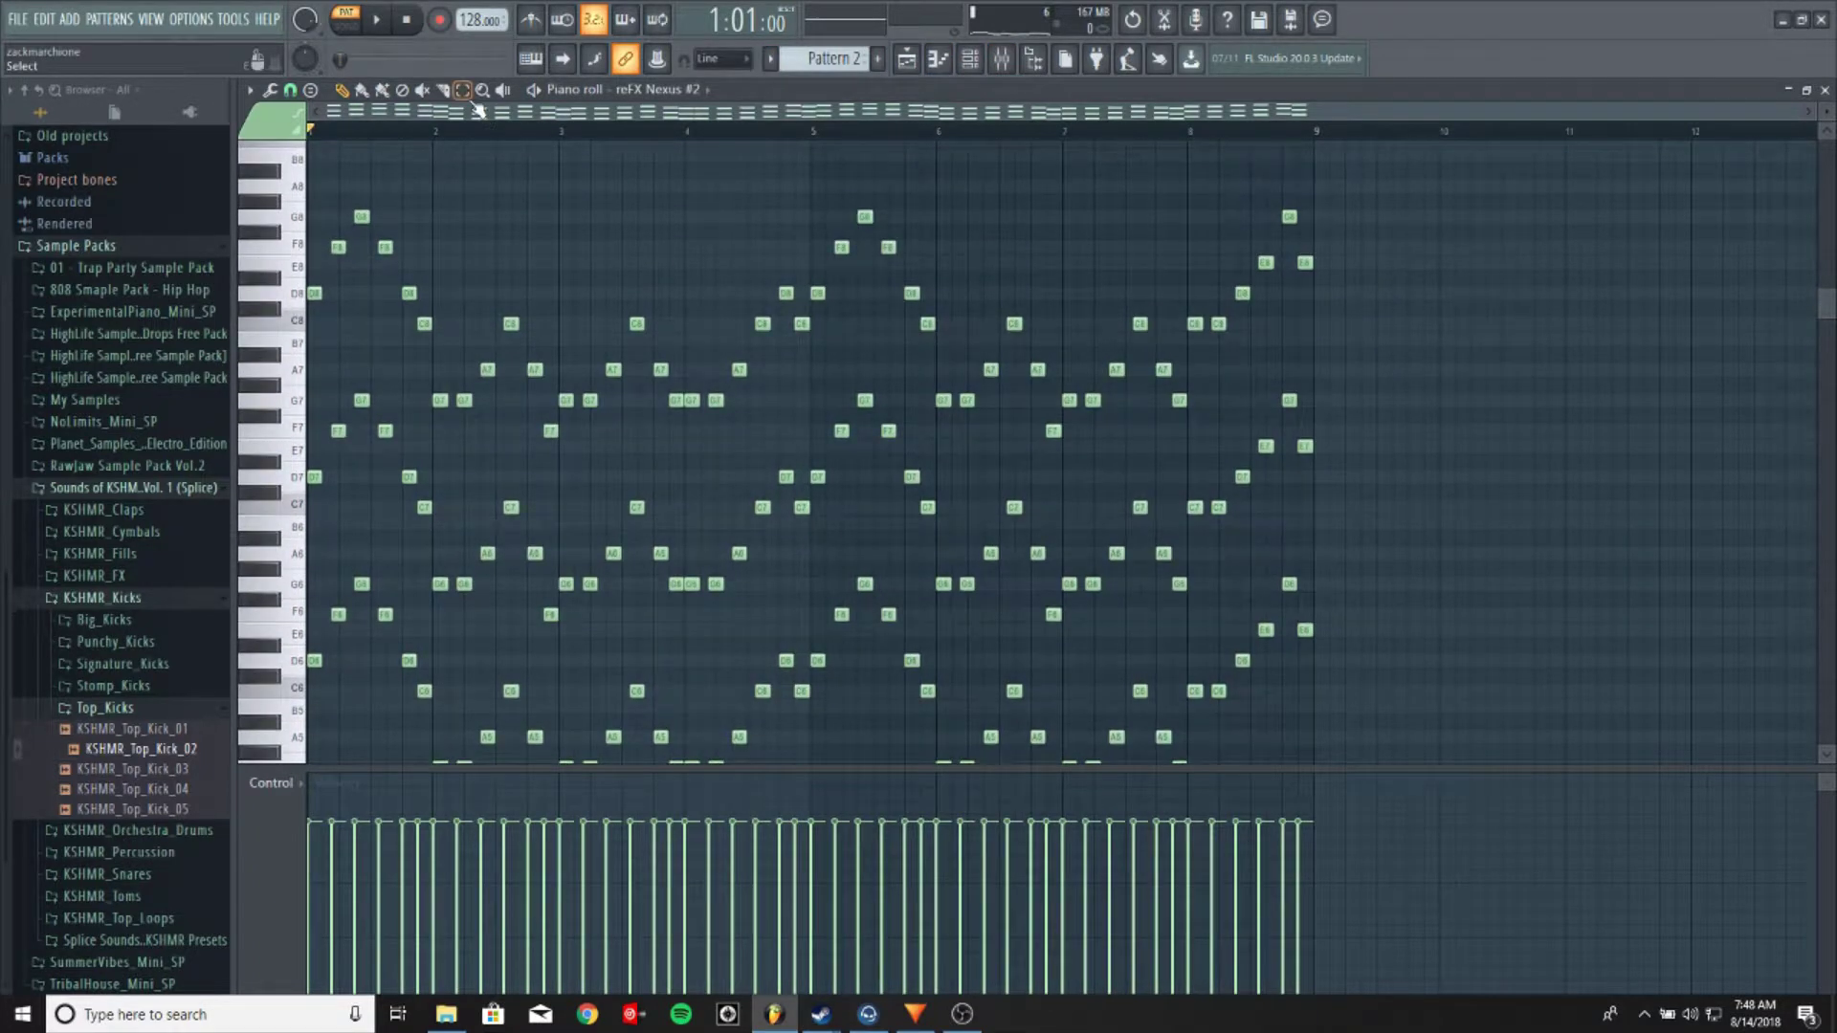
pyautogui.moveTo(321, 166); pyautogui.dragTo(471, 362)
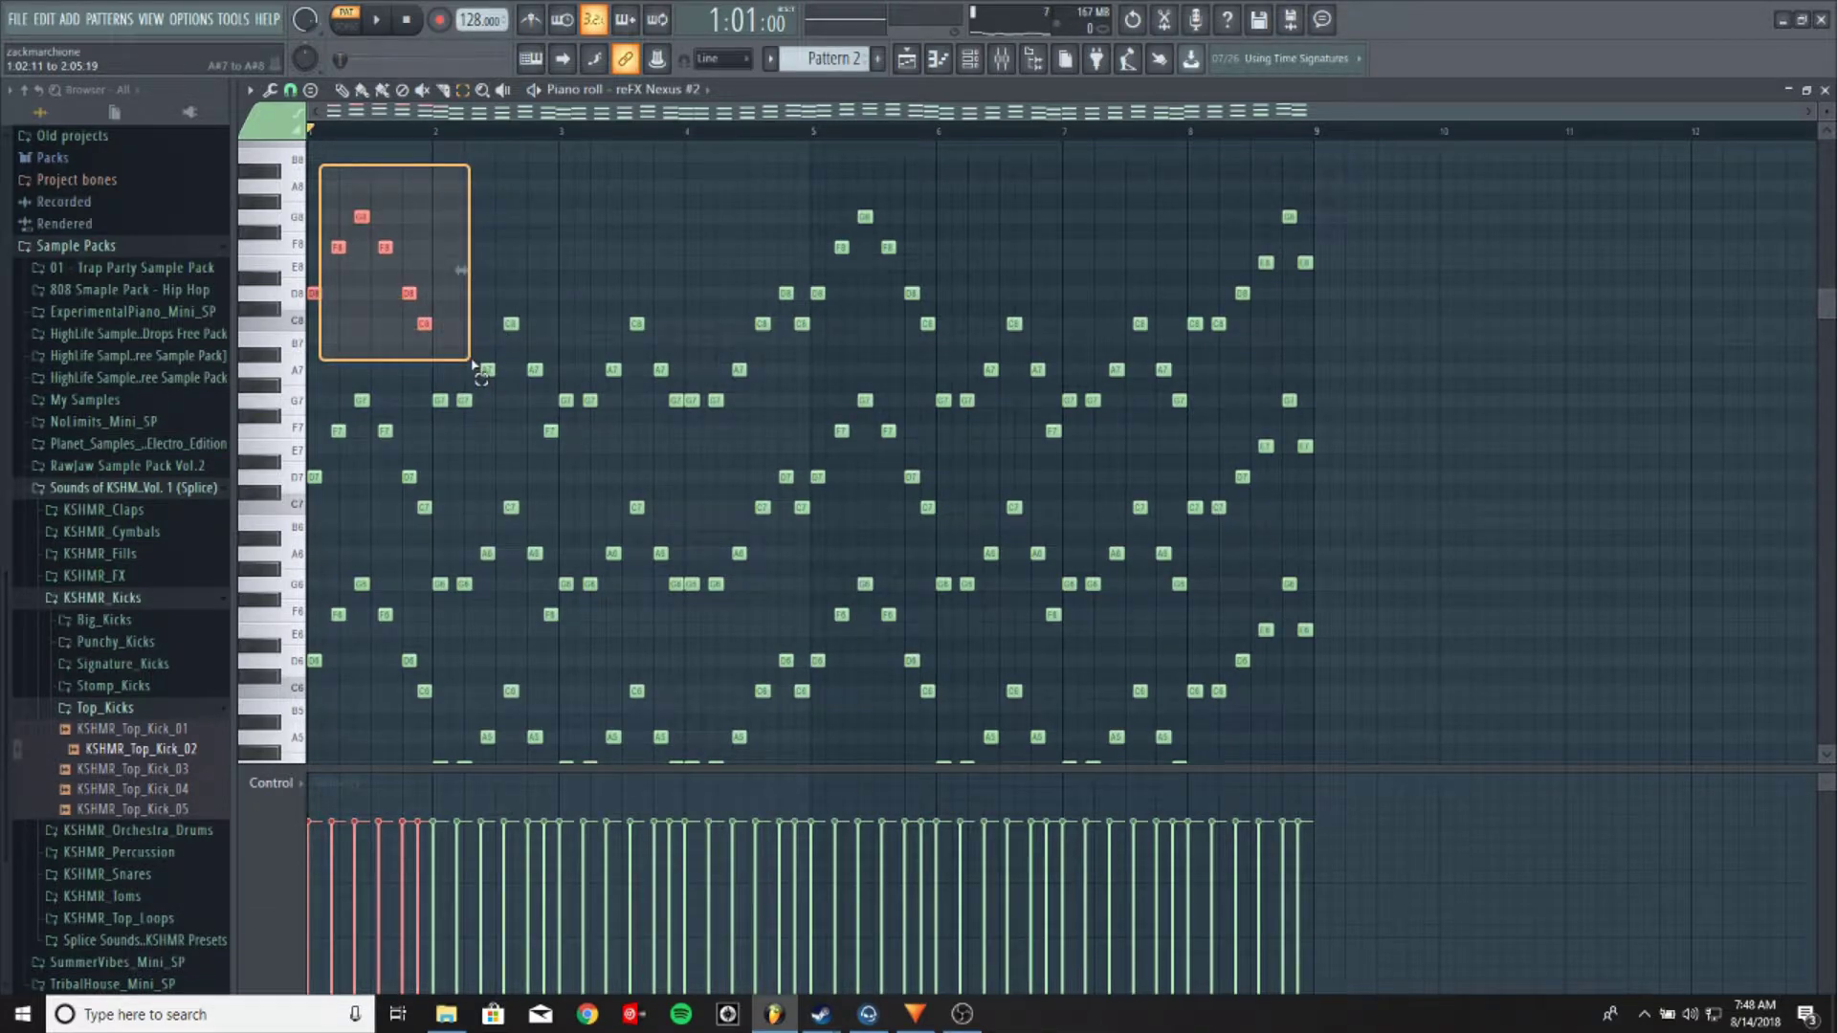
pyautogui.moveTo(472, 362); pyautogui.dragTo(478, 368)
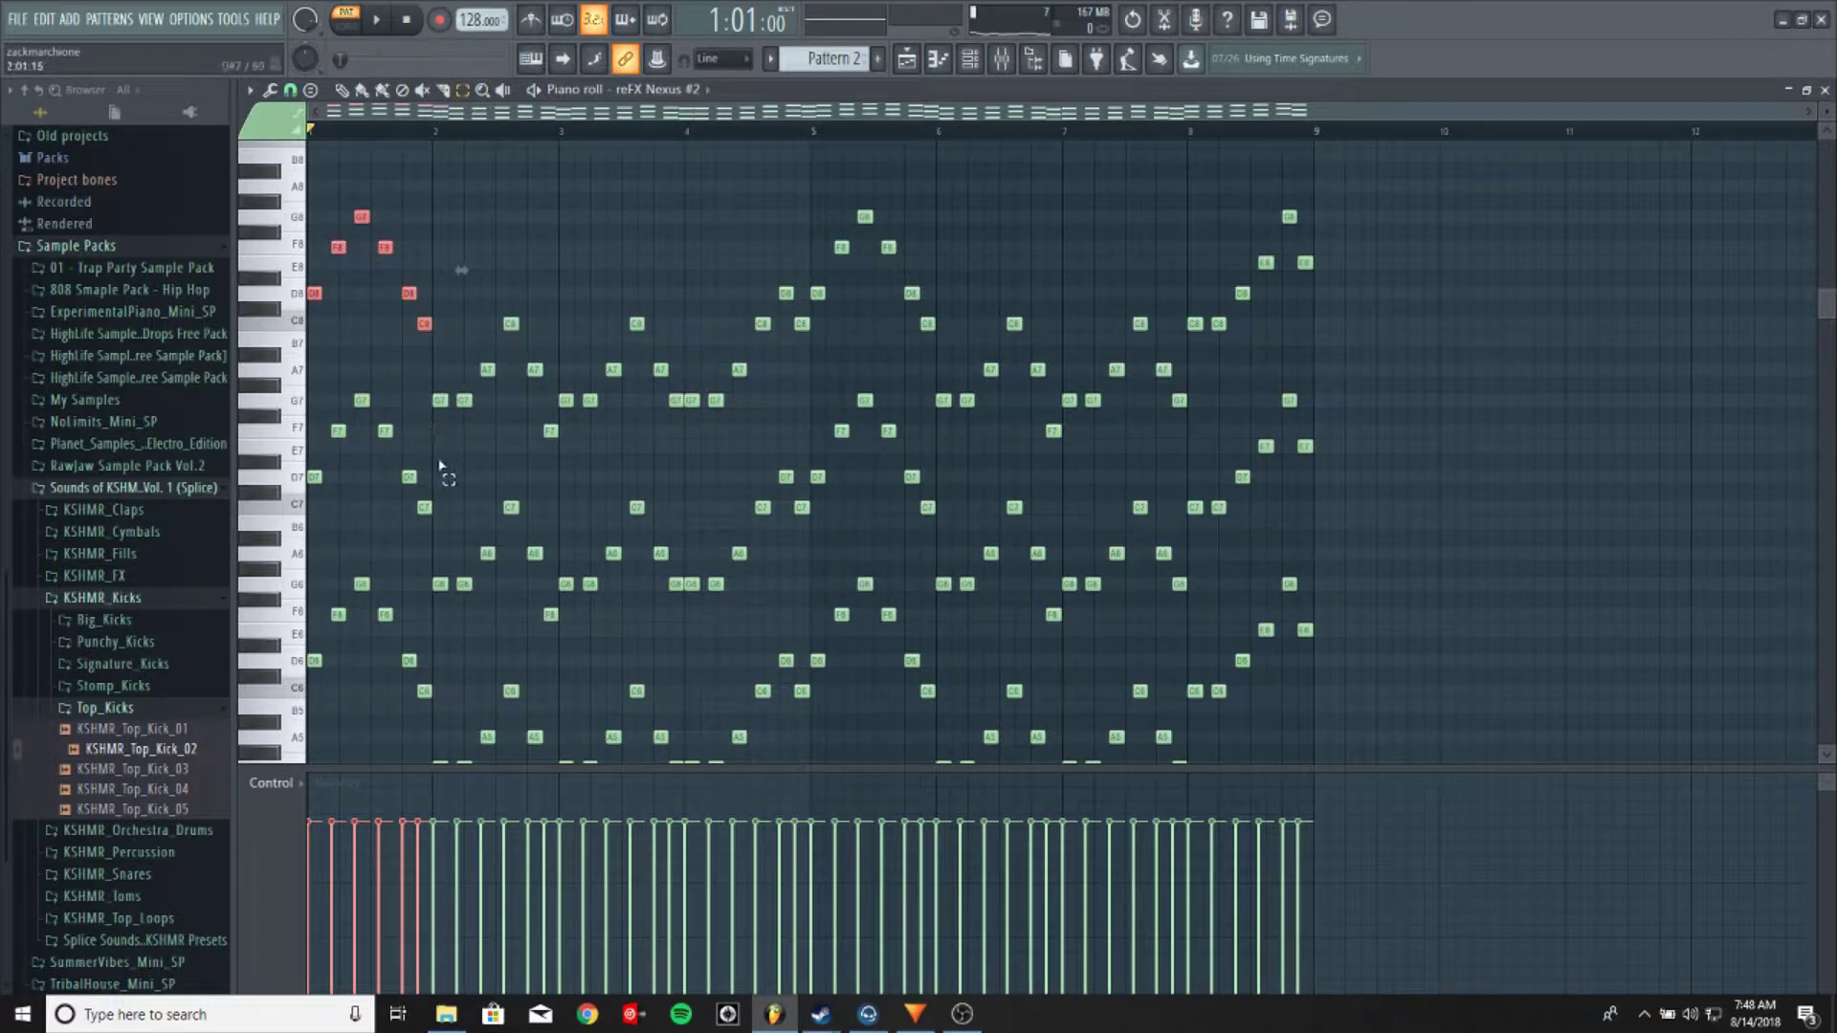
pyautogui.moveTo(308, 199); pyautogui.dragTo(1453, 481)
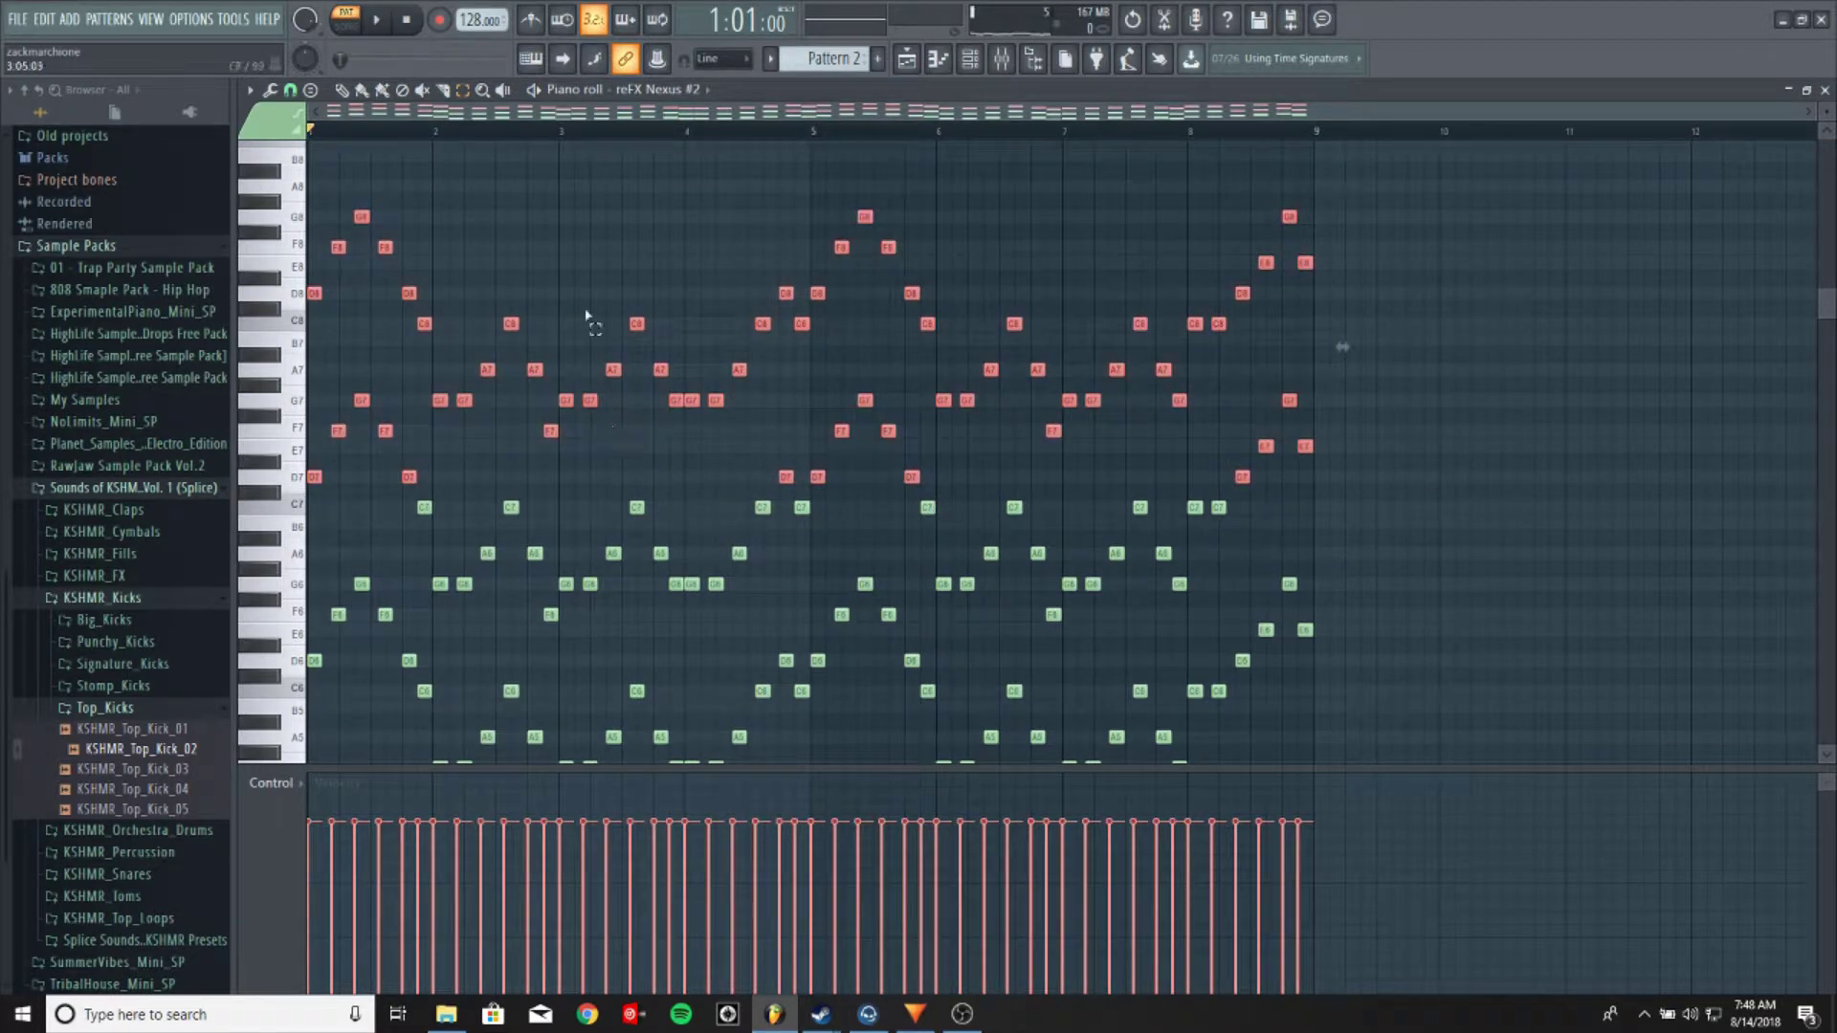
pyautogui.click(450, 211)
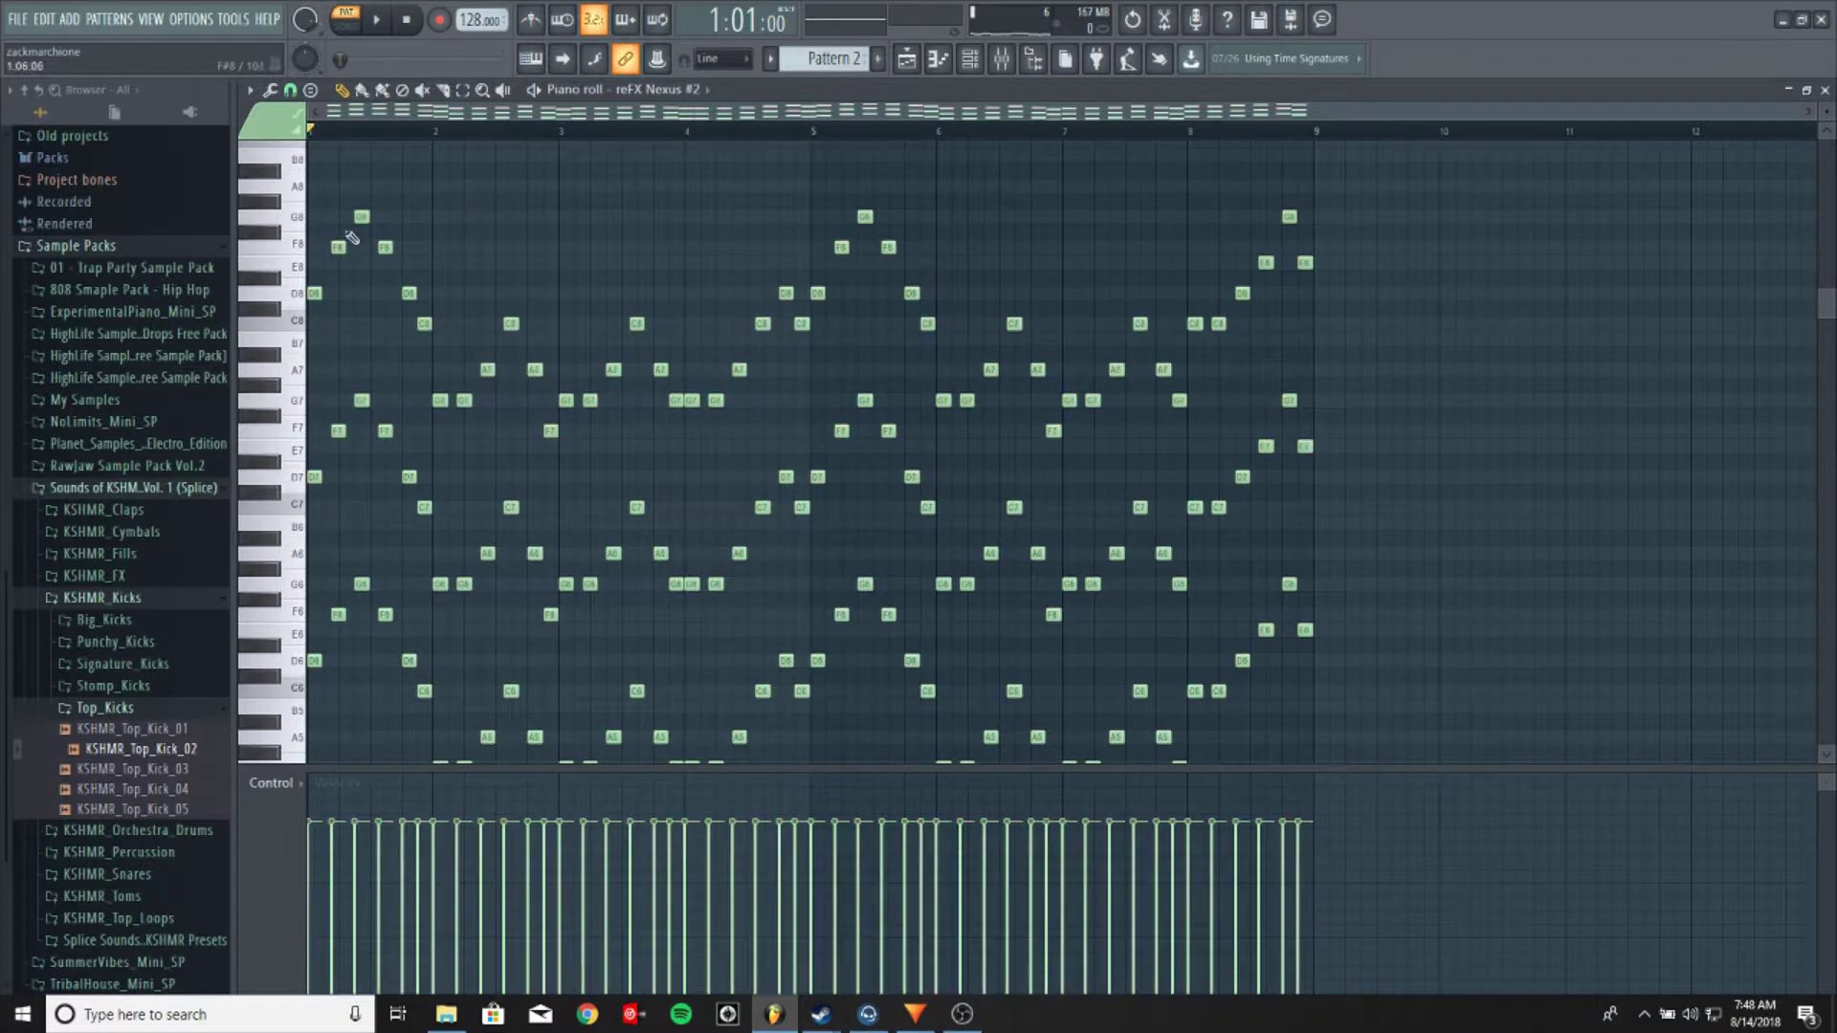
# Select only the highest octave layer of the Pattern 2 melody, from bar 1 through bar 8
pyautogui.click(463, 89)
pyautogui.moveTo(312, 165); pyautogui.dragTo(441, 366)
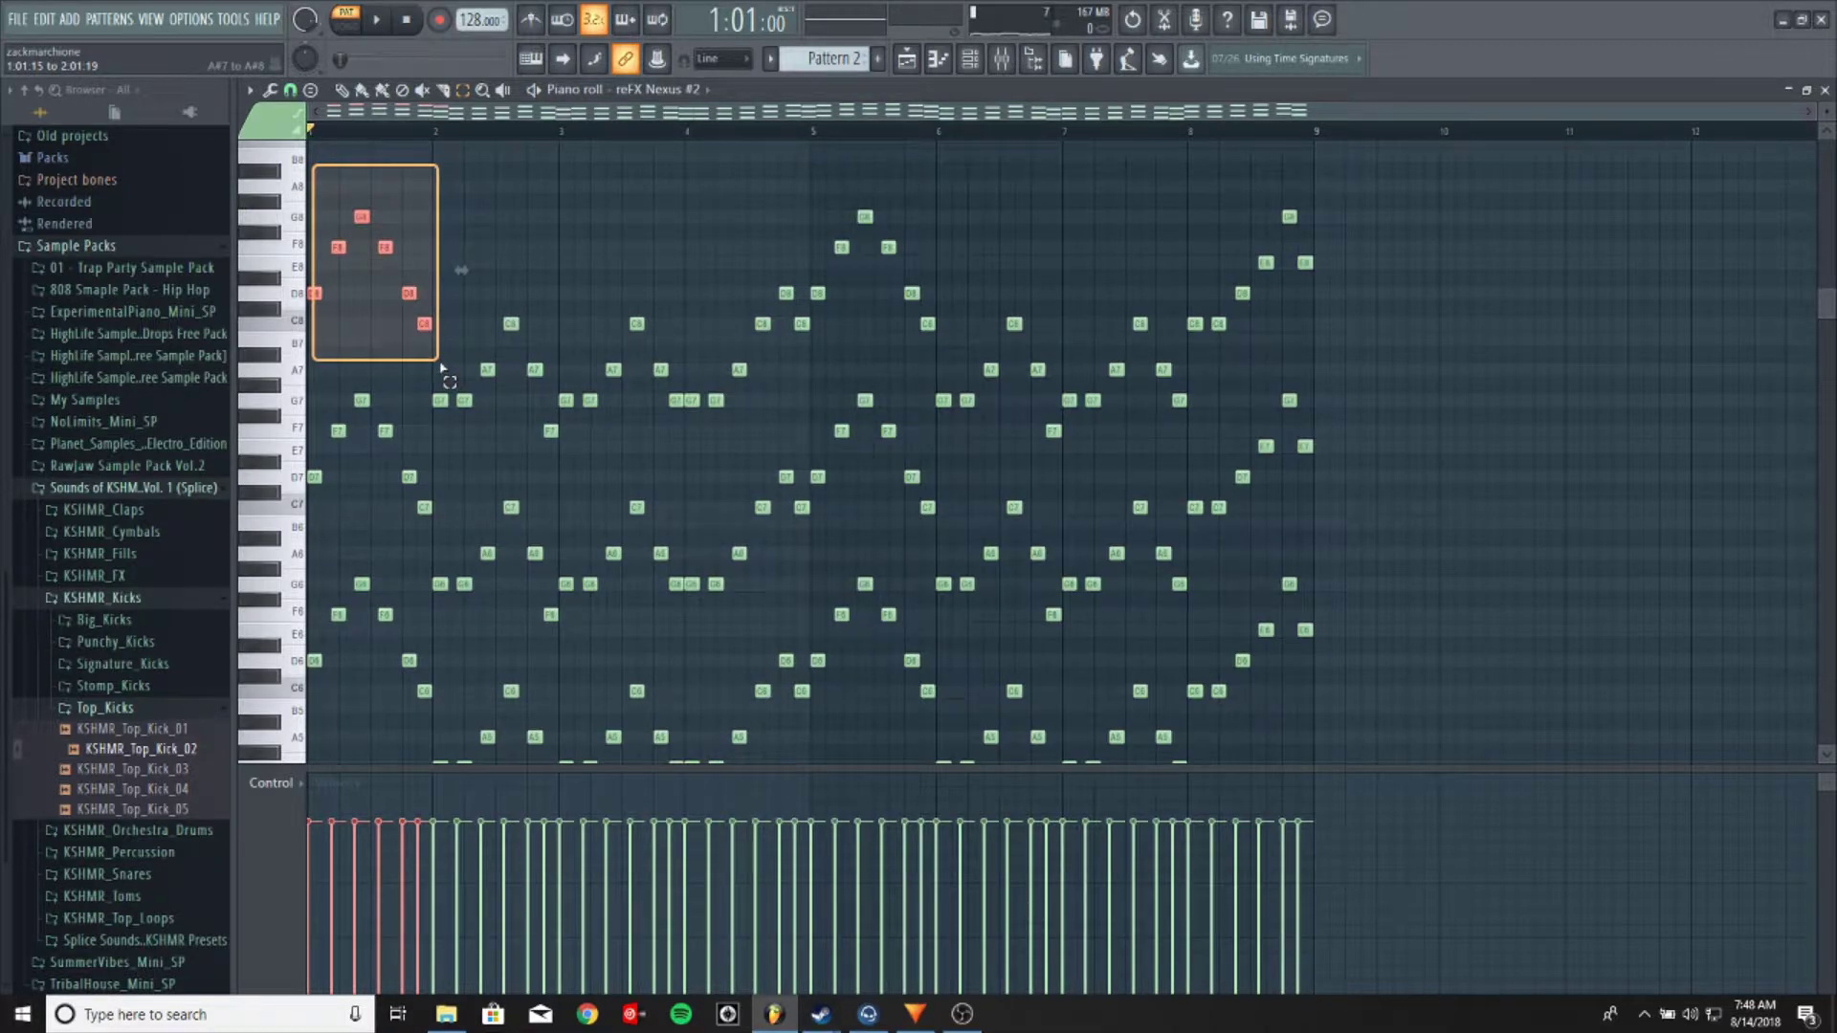
pyautogui.moveTo(442, 366); pyautogui.dragTo(593, 443)
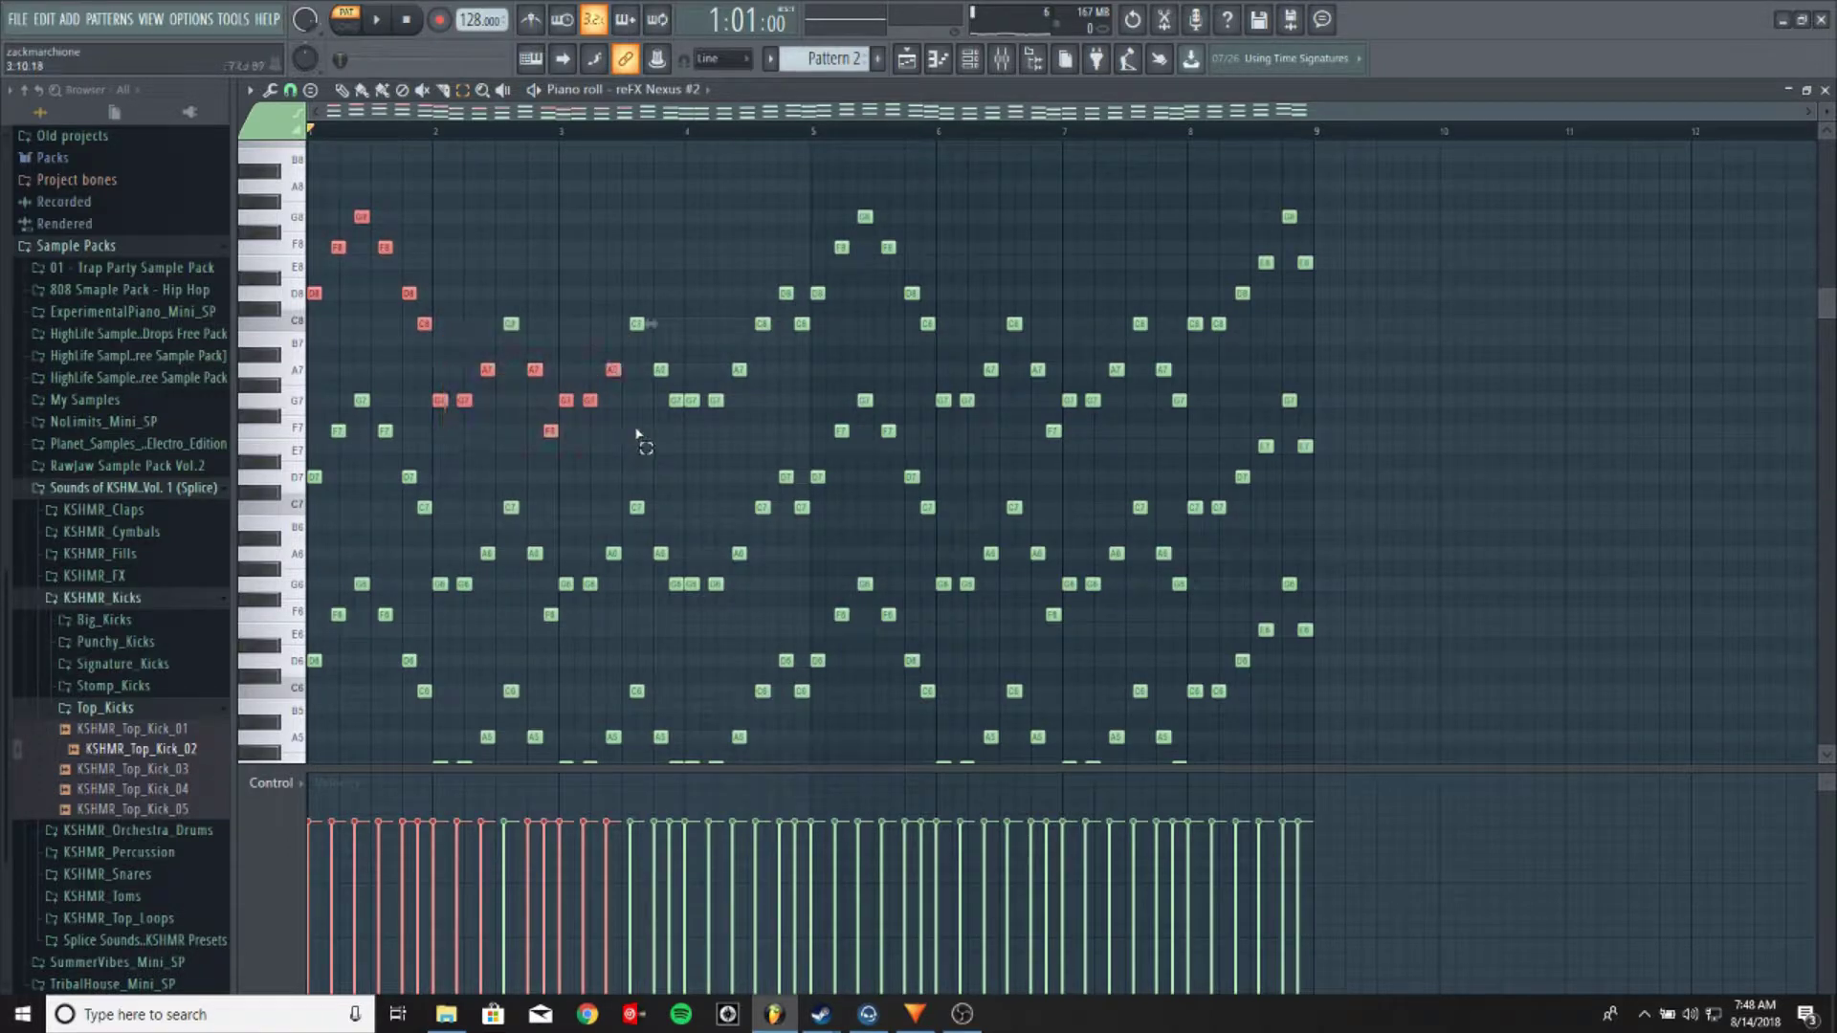
pyautogui.moveTo(491, 284); pyautogui.dragTo(523, 336)
pyautogui.moveTo(604, 286); pyautogui.dragTo(792, 440)
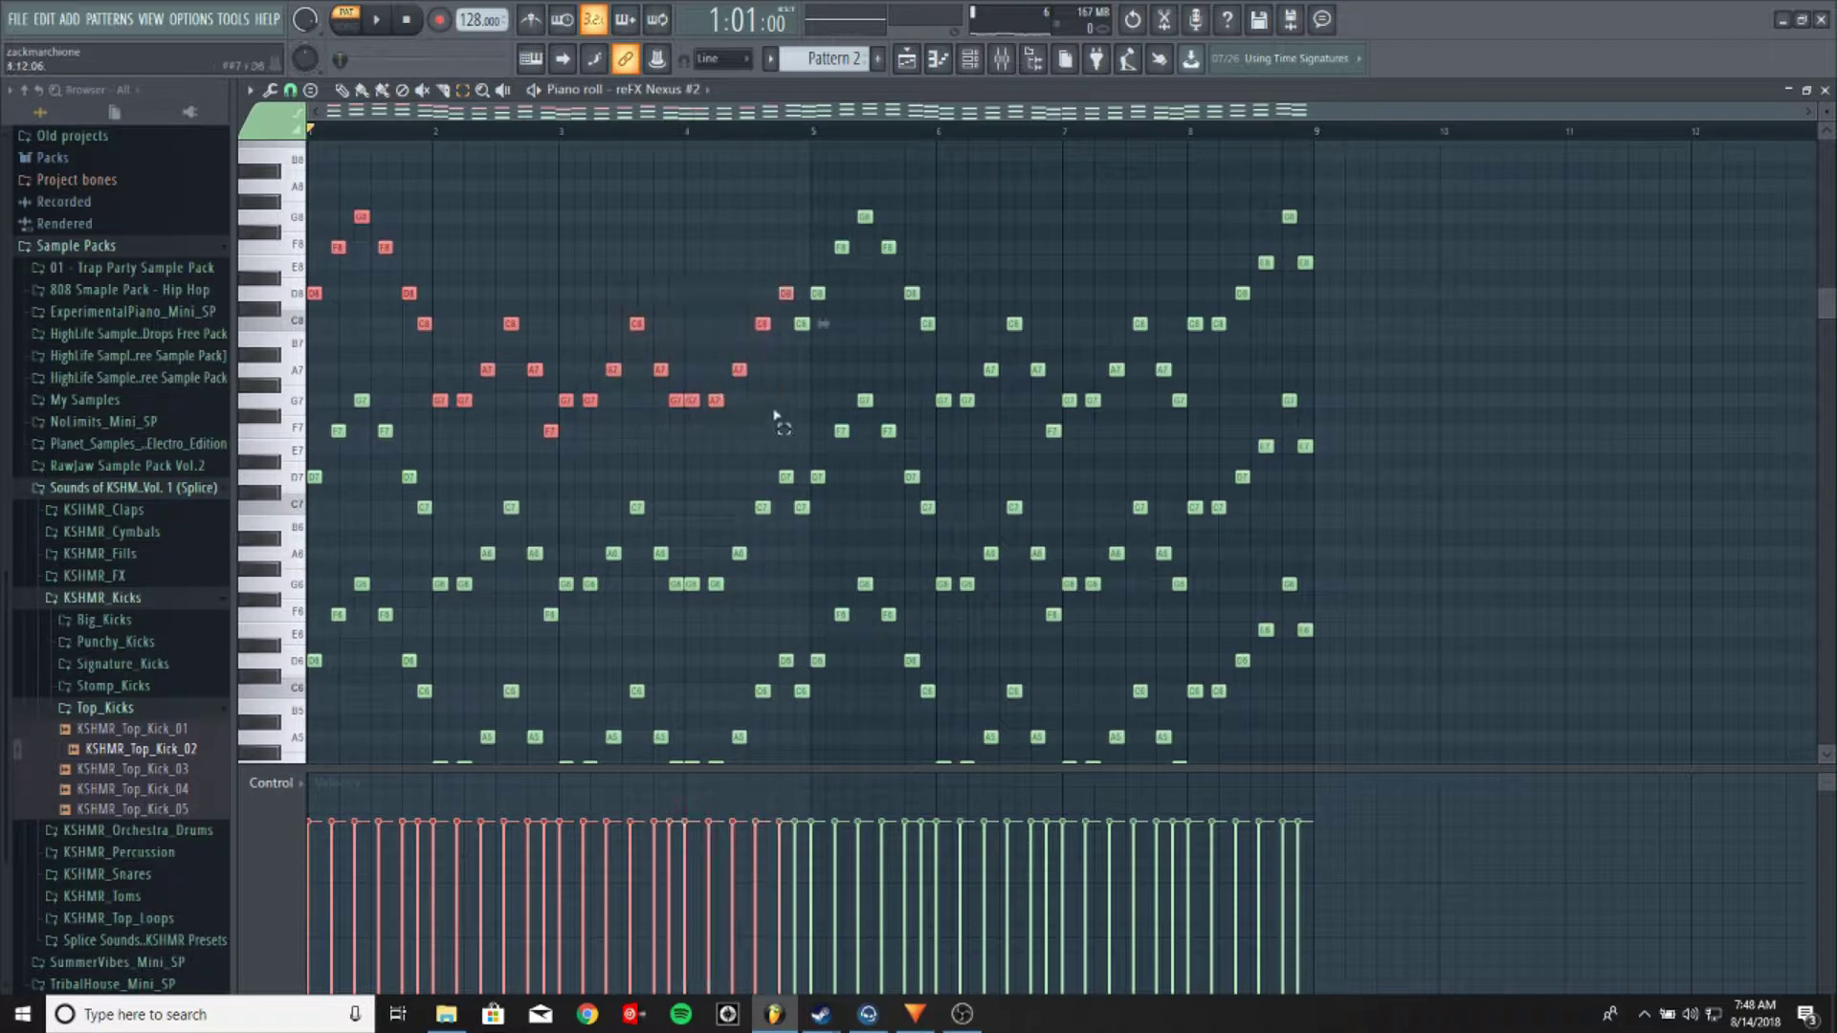
pyautogui.moveTo(766, 203); pyautogui.dragTo(997, 380)
pyautogui.moveTo(926, 287); pyautogui.dragTo(1194, 440)
pyautogui.moveTo(1177, 194); pyautogui.dragTo(1364, 349)
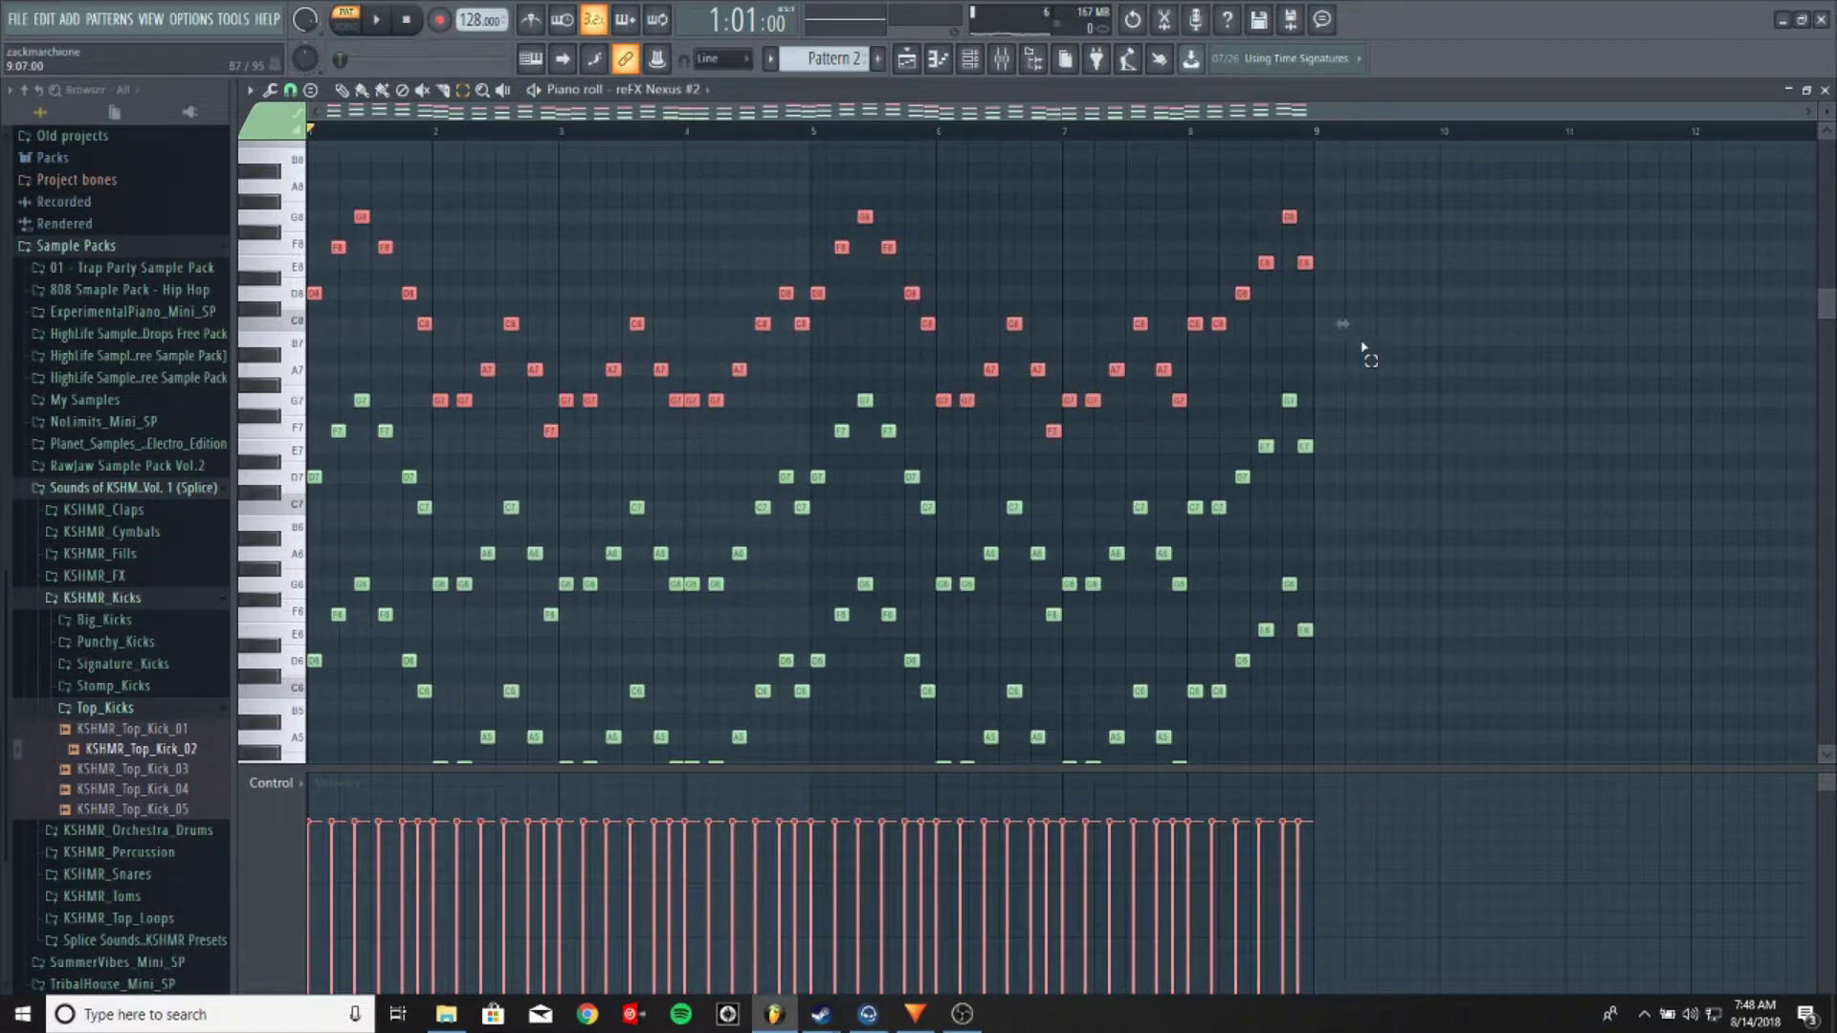
# Copy the selected melody layer into the empty reFX Nexus #2 channel of Pattern 1
pyautogui.click(771, 59)
pyautogui.click(796, 80)
pyautogui.click(969, 59)
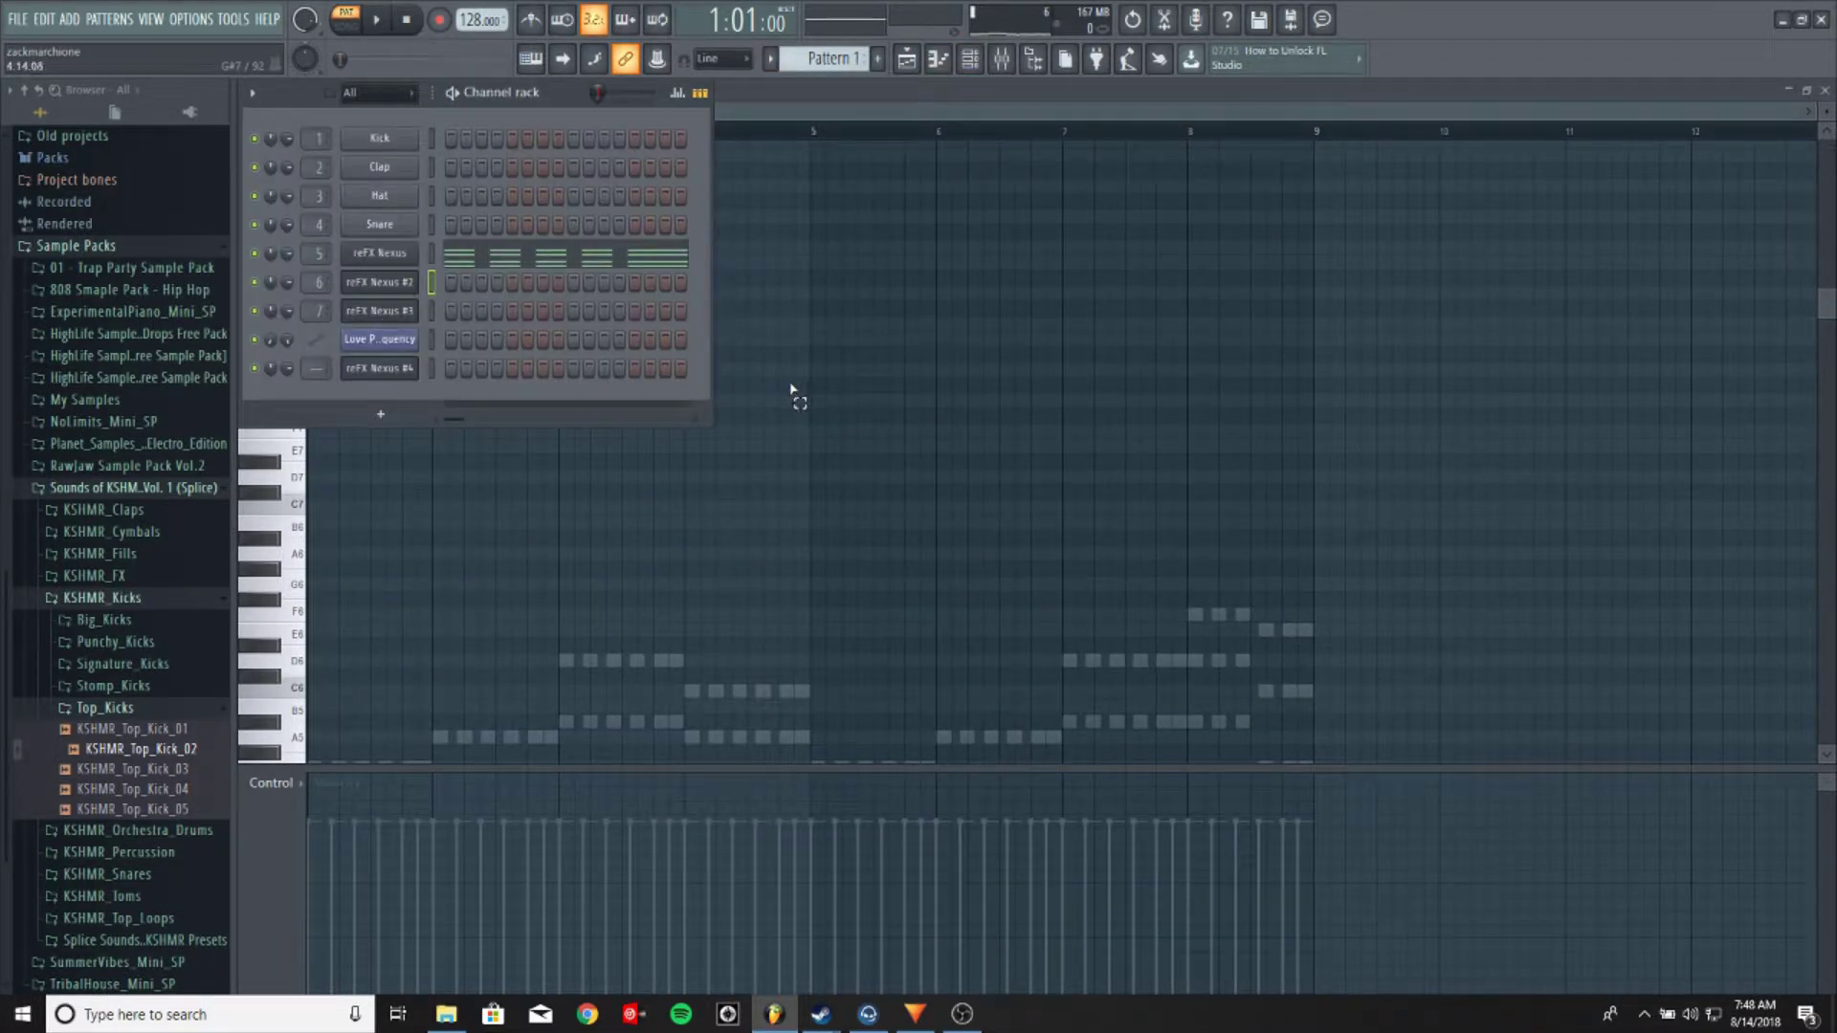
pyautogui.scroll(-10, 793, 371)
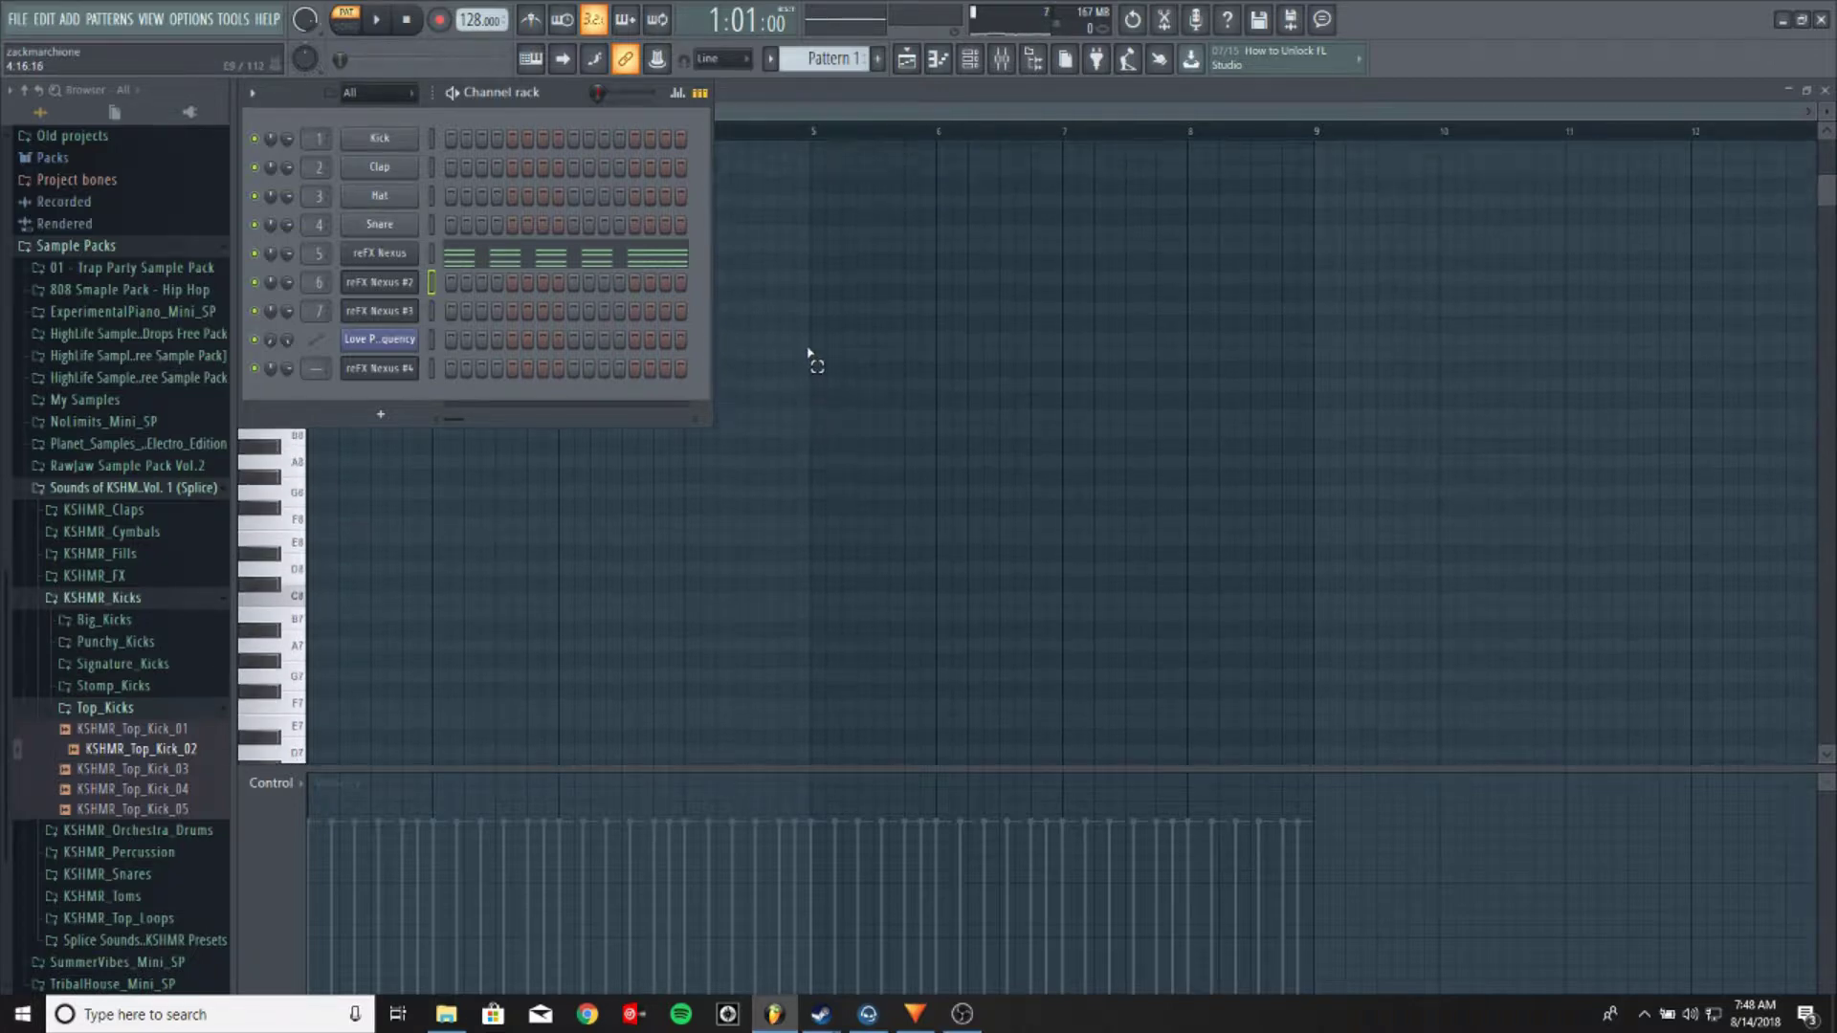
pyautogui.scroll(10, 809, 362)
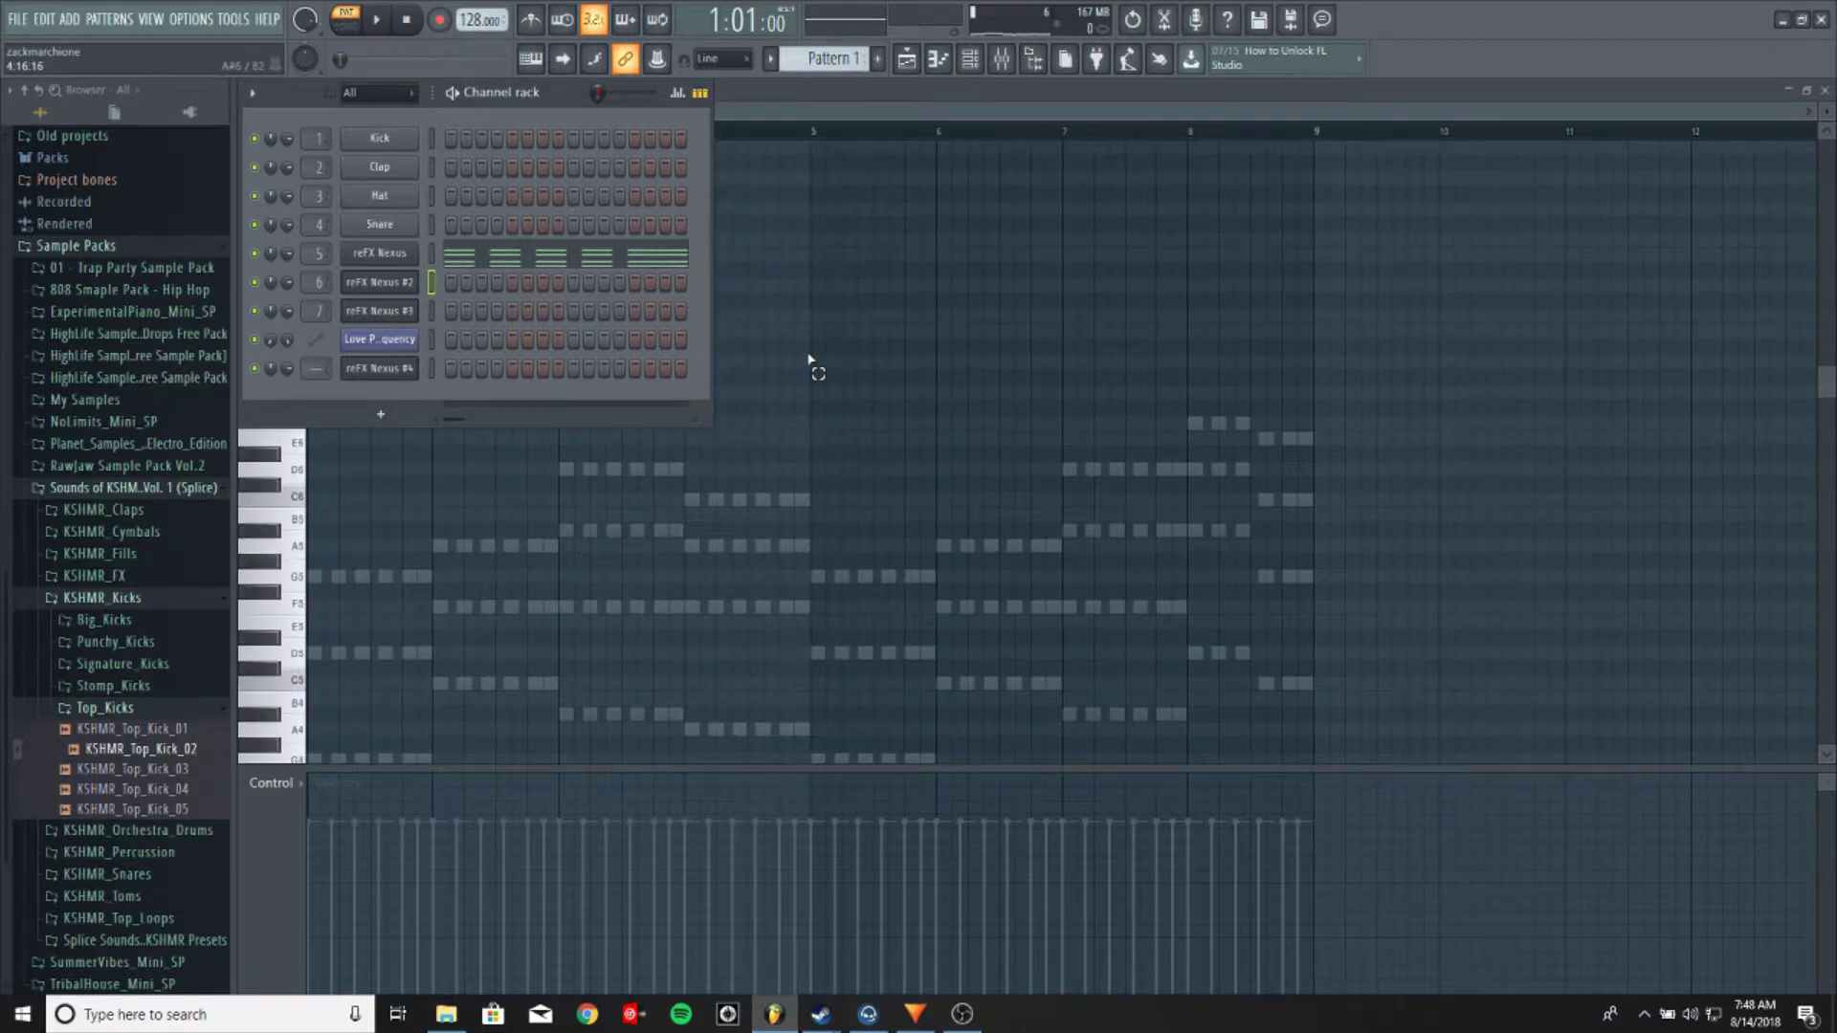
pyautogui.press('F6')
pyautogui.scroll(5, 670, 331)
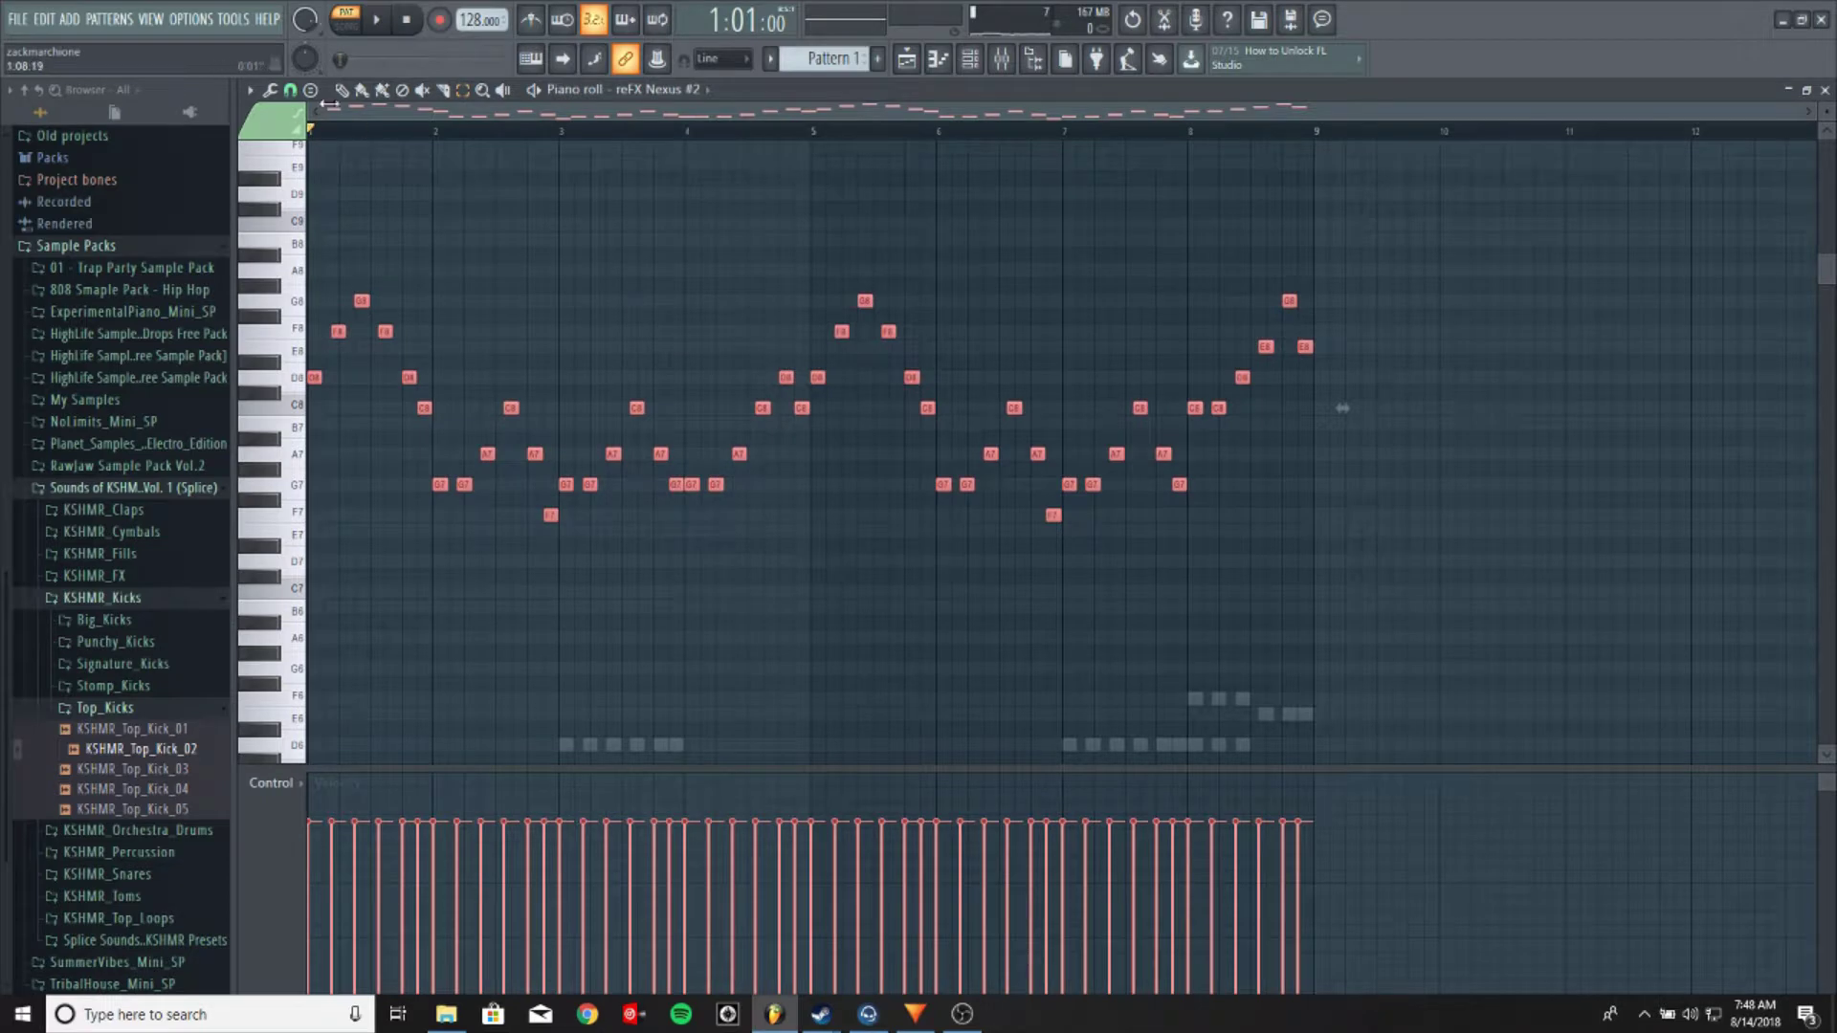
# Transpose the pasted melody in Pattern 1 down one octave to start on D7, and compare it with the ghost chord notes
pyautogui.scroll(-4, 435, 361)
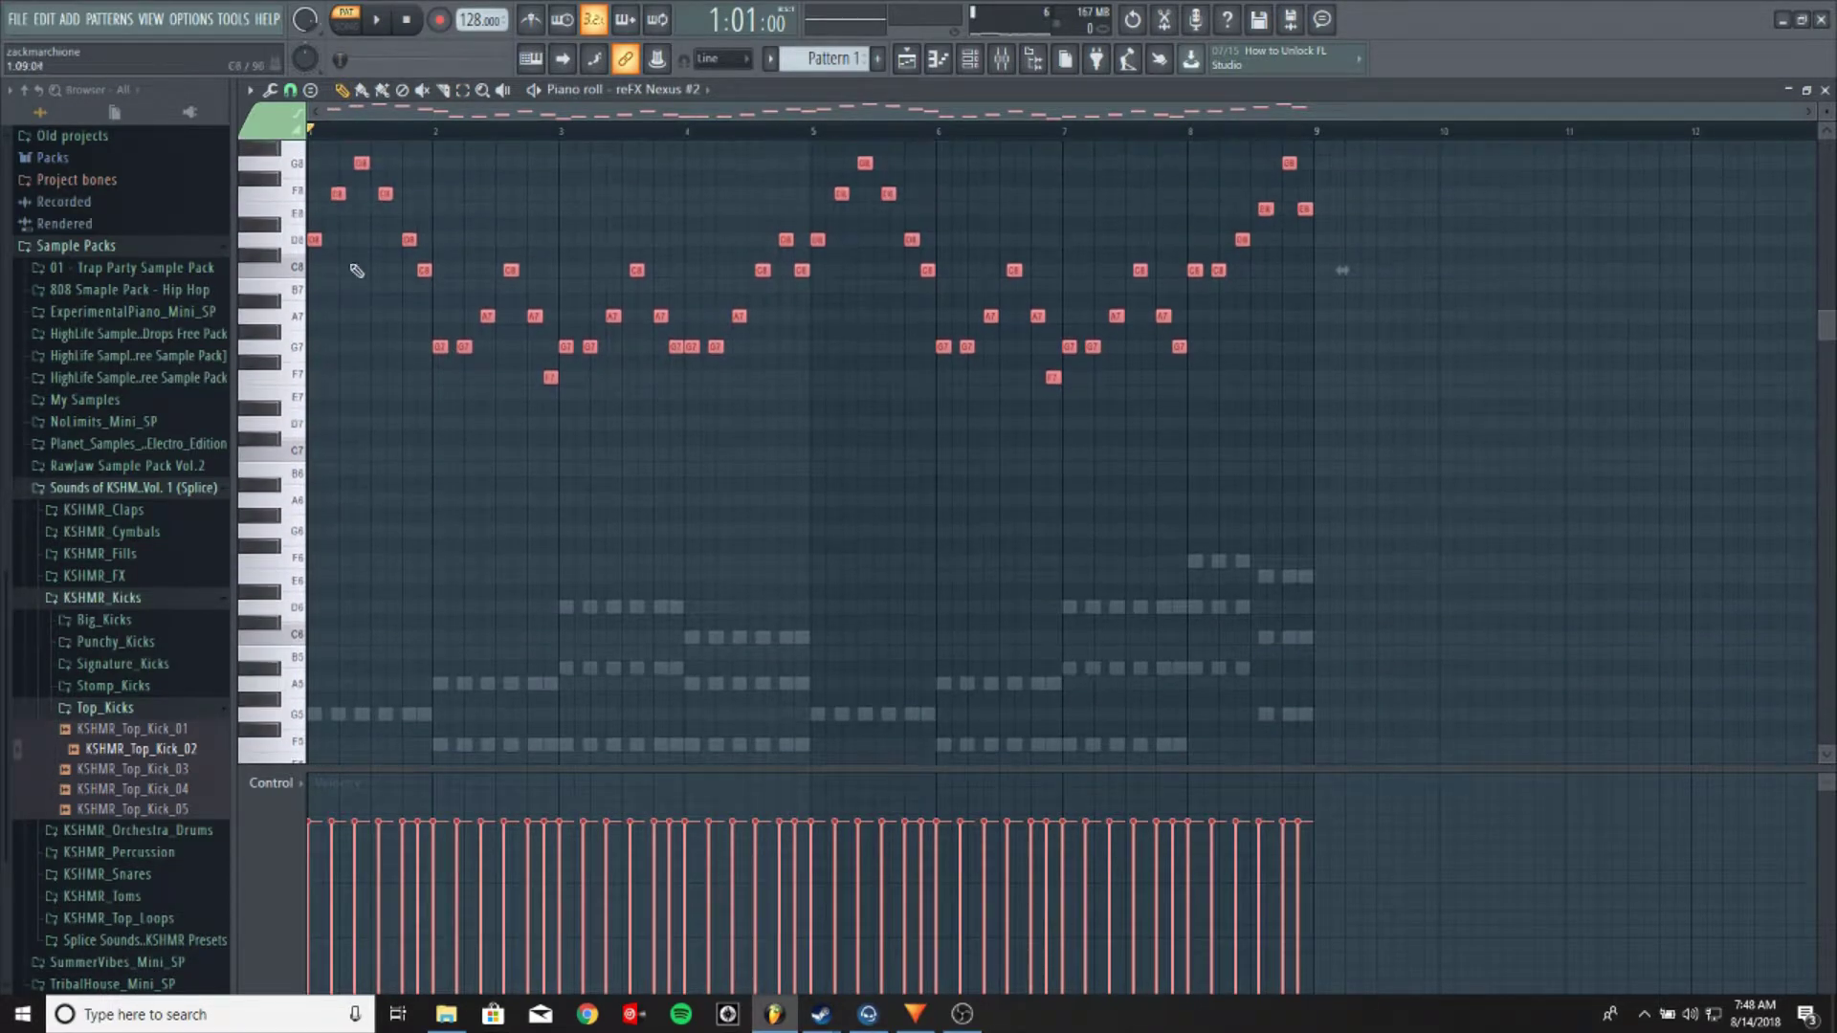
pyautogui.moveTo(315, 243); pyautogui.dragTo(305, 442)
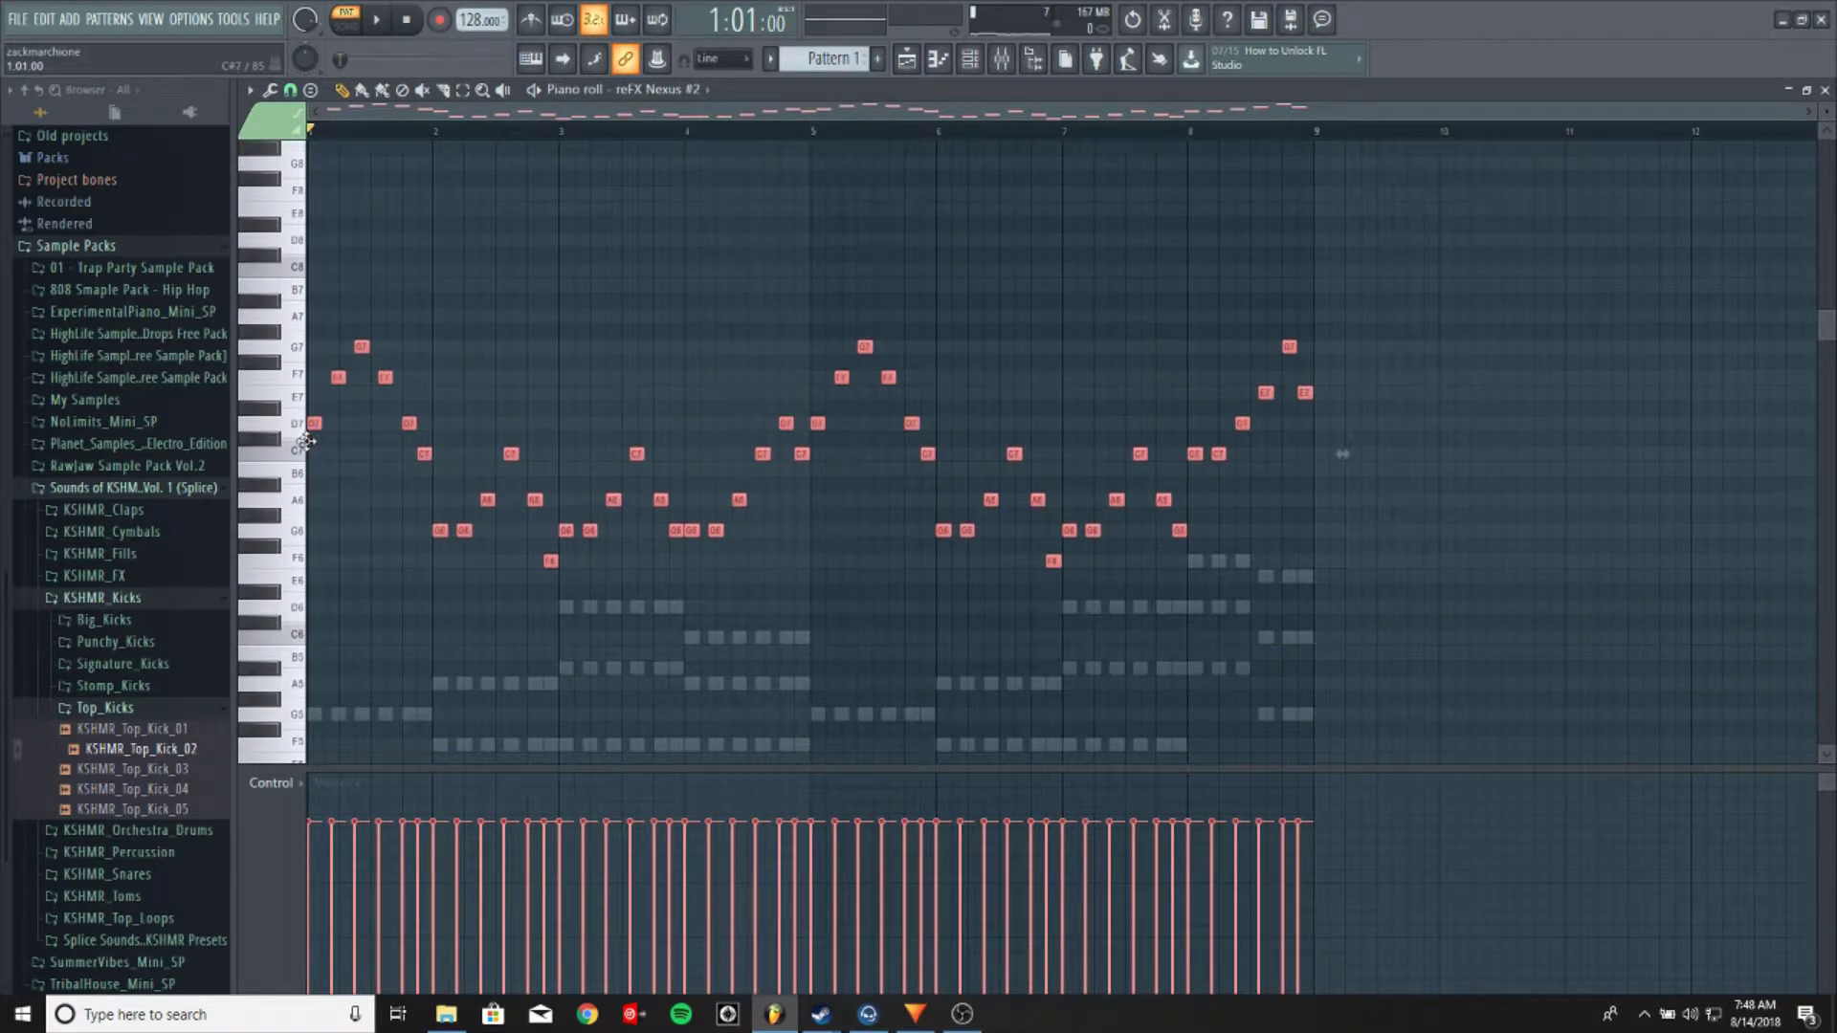
pyautogui.scroll(-5, 634, 468)
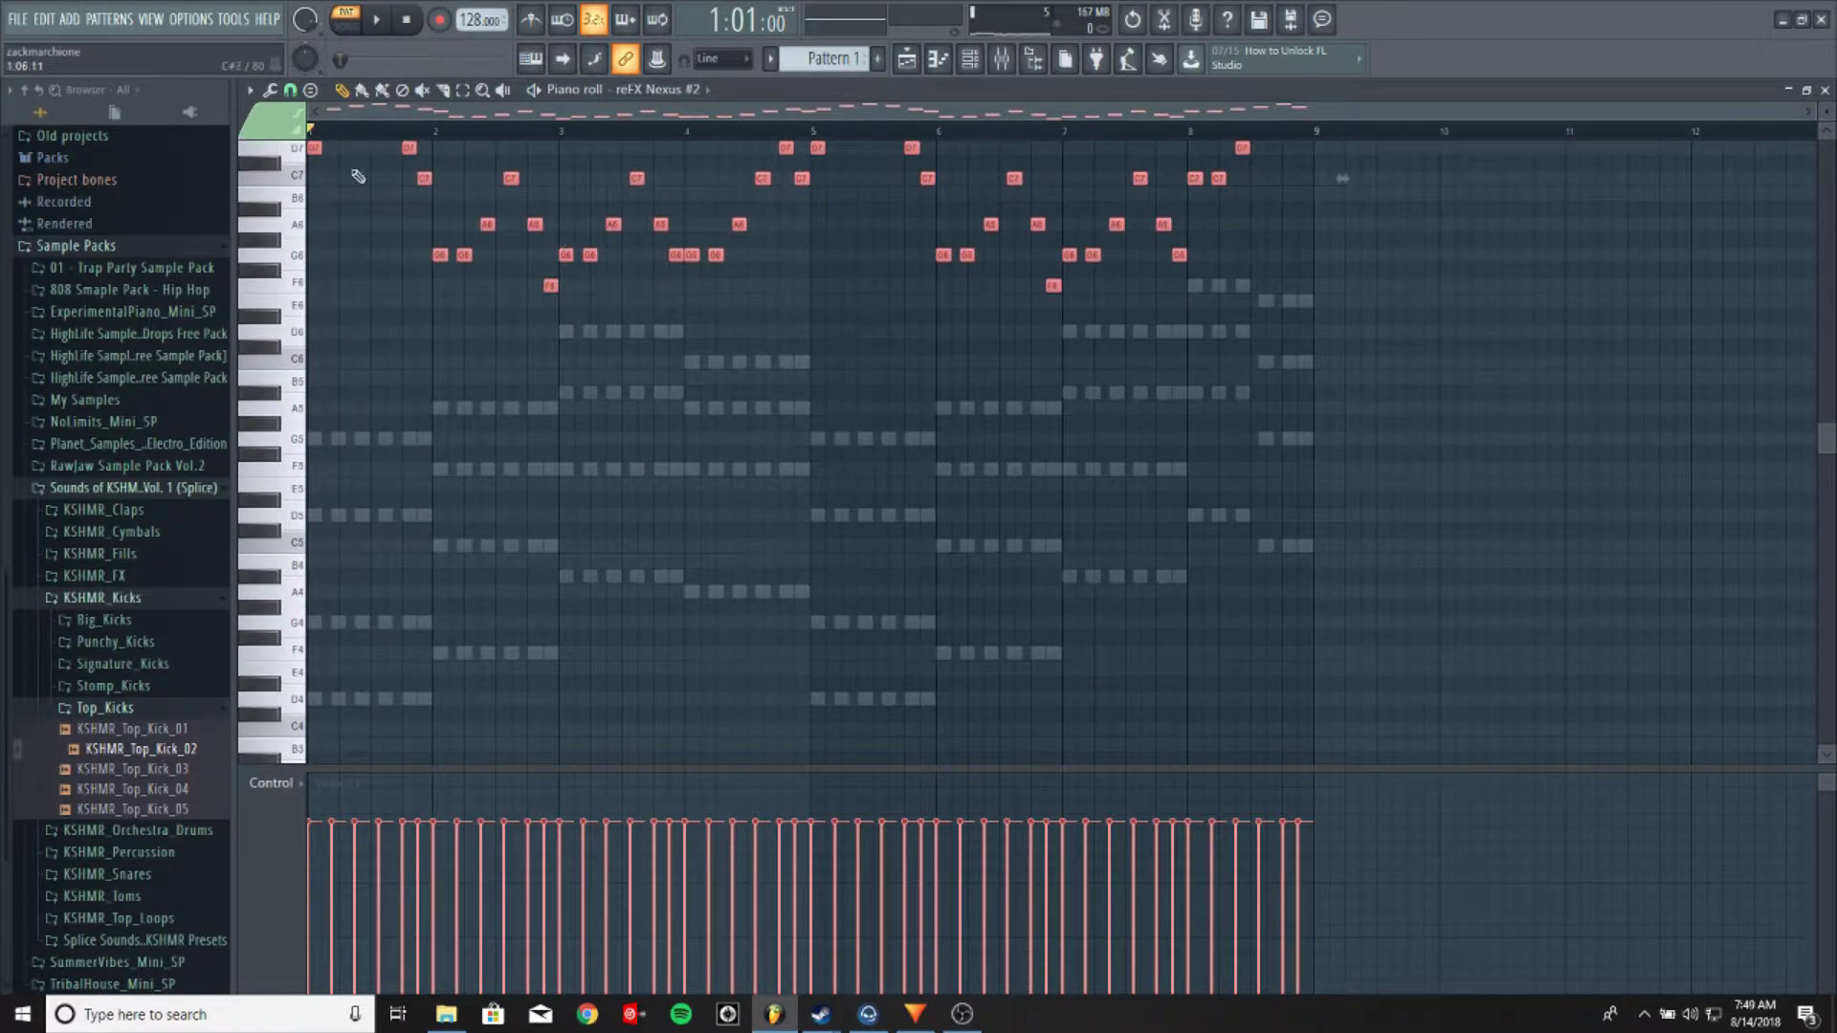
pyautogui.scroll(3, 358, 176)
pyautogui.scroll(5, 545, 398)
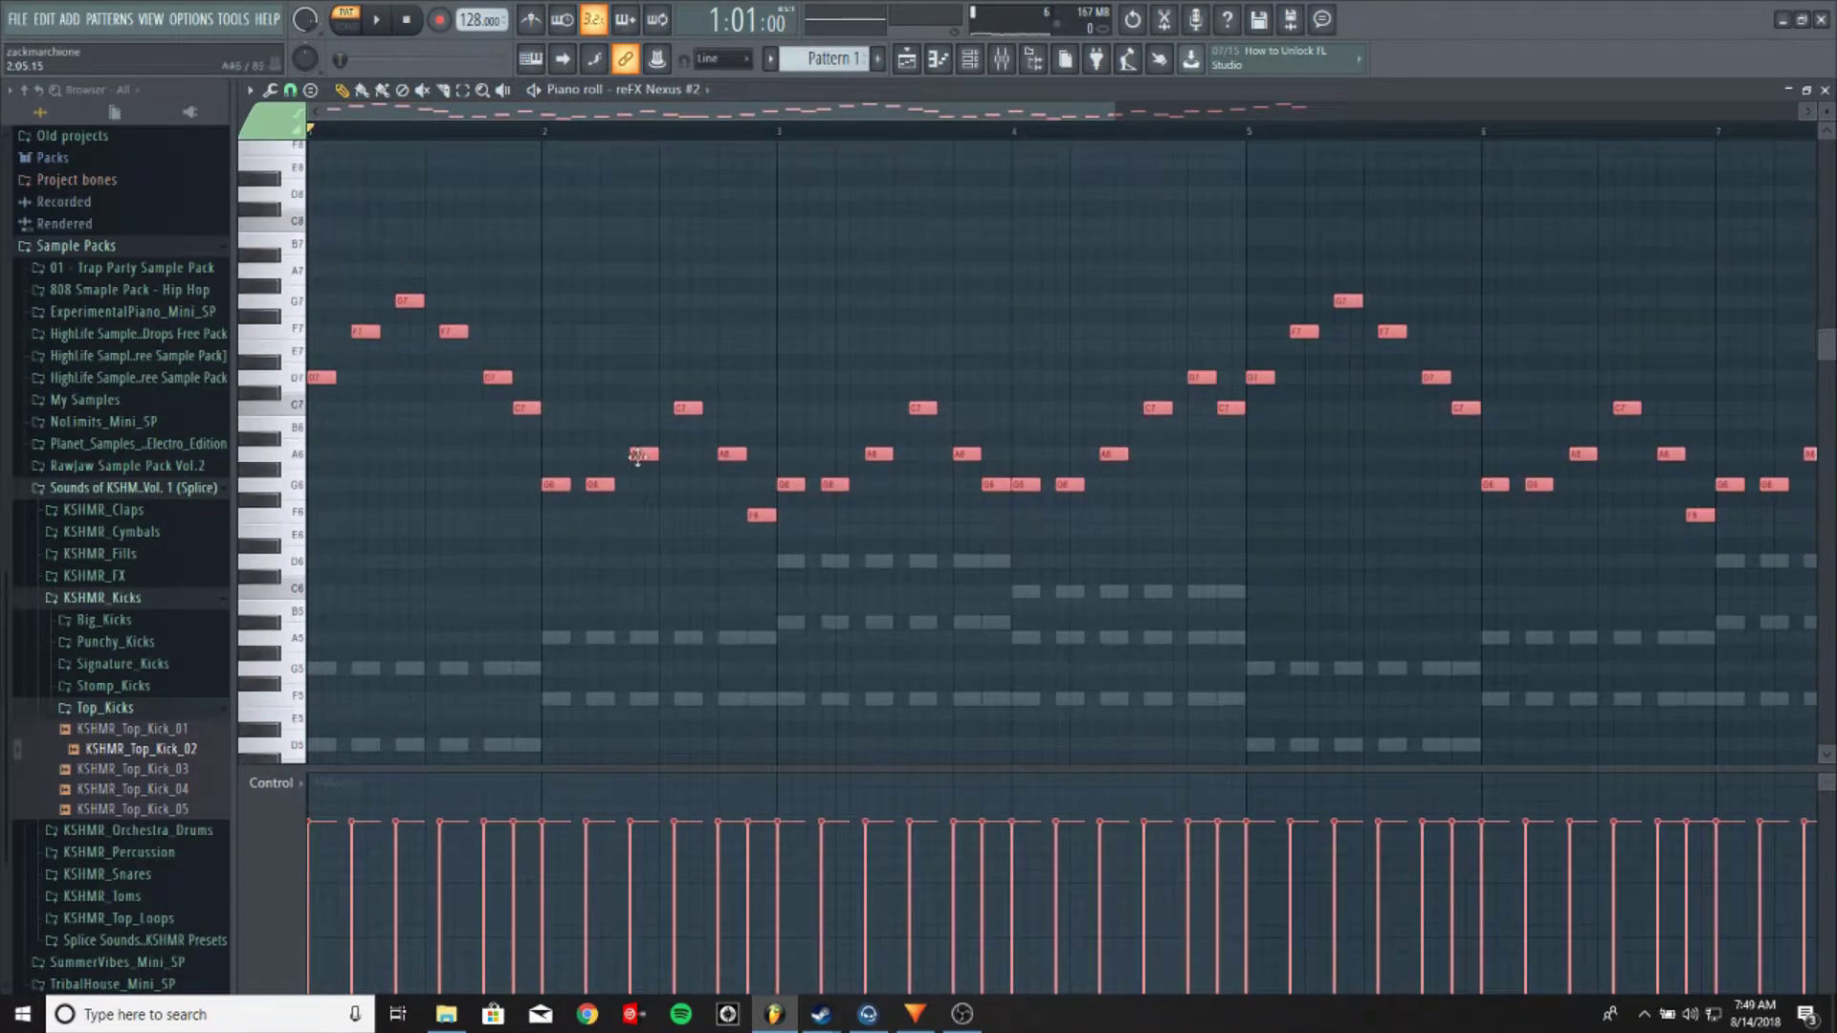
pyautogui.scroll(-4, 603, 535)
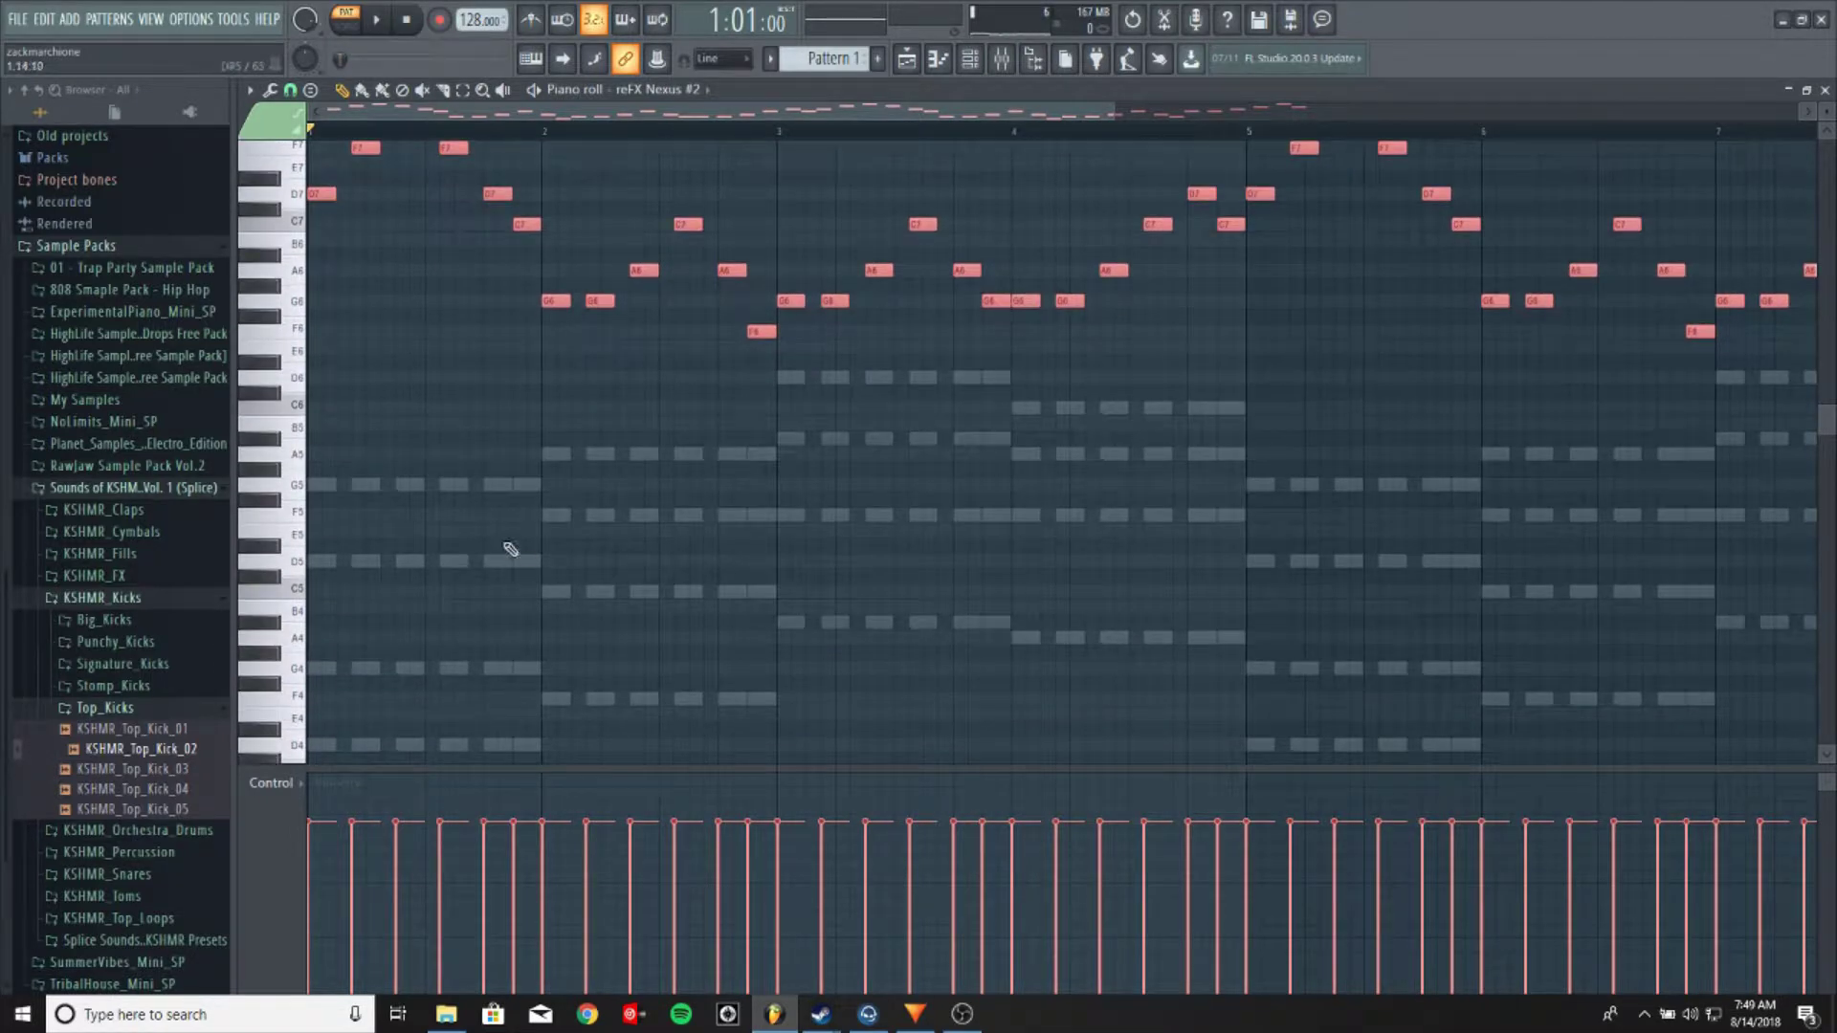
pyautogui.scroll(-4, 545, 477)
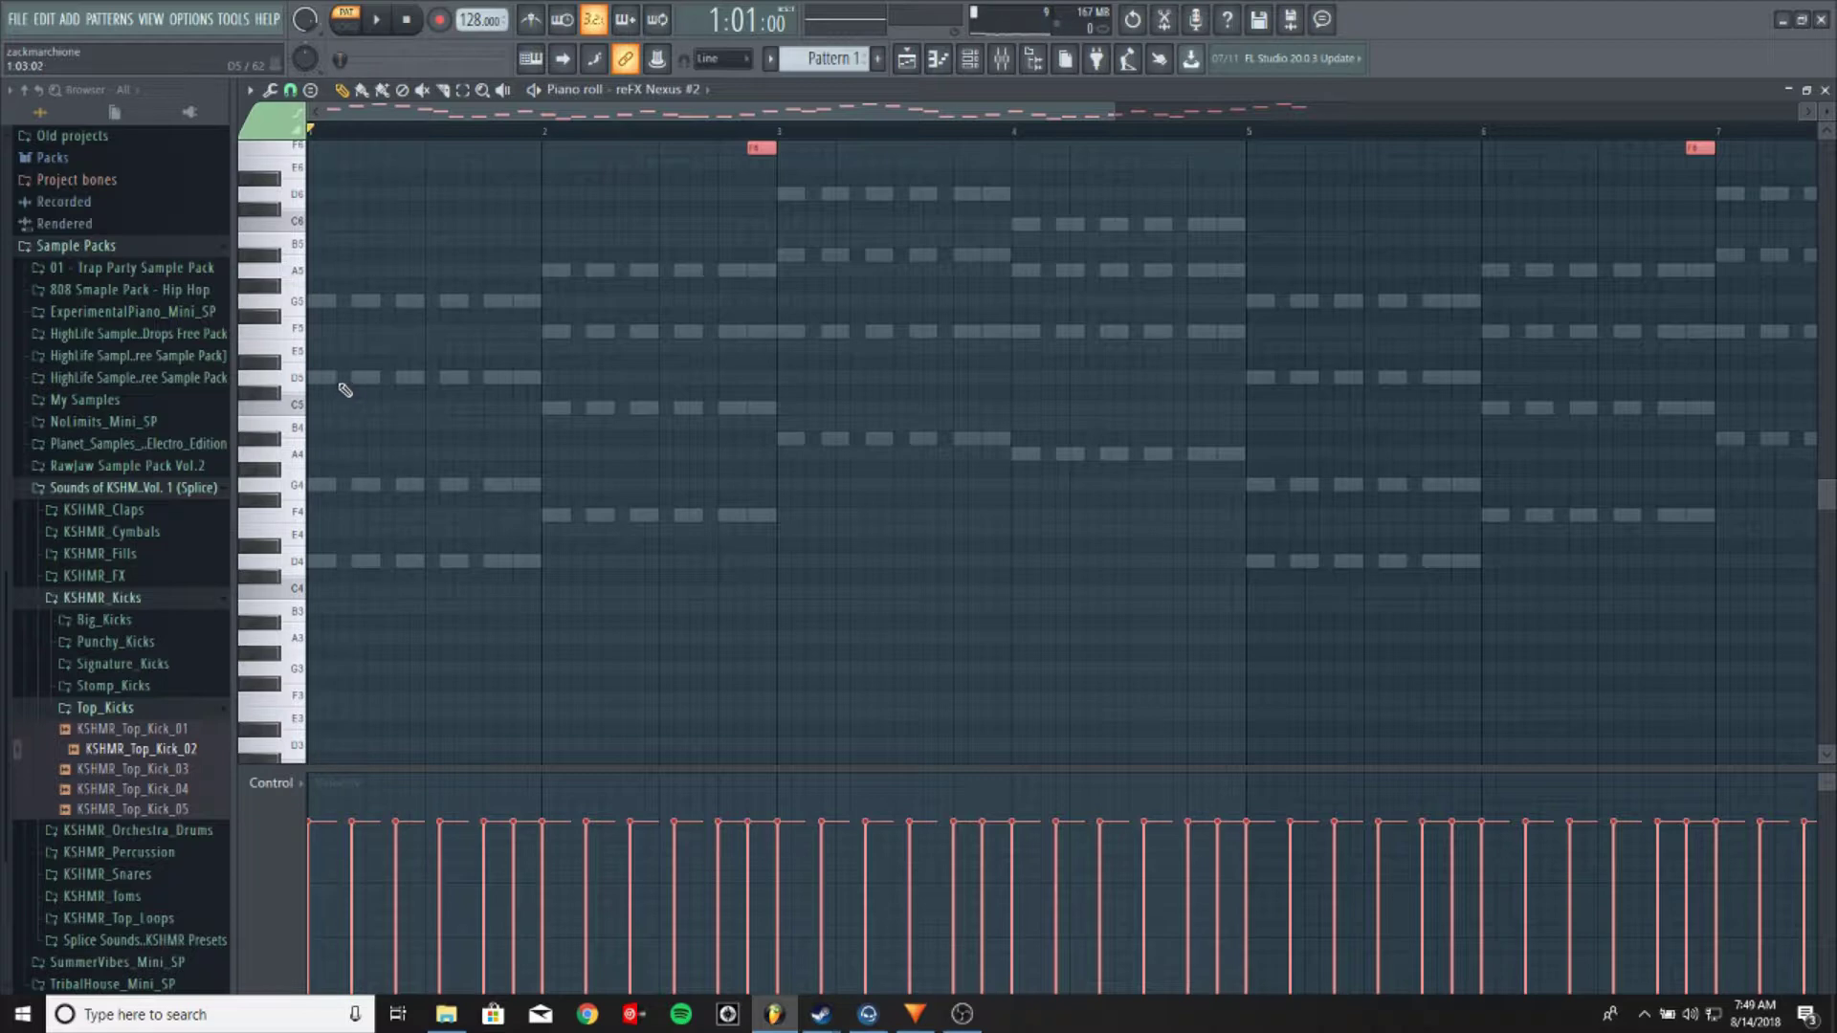
# Play Pattern 1 with the metronome on to hear the transposed melody against the ghost chord notes
pyautogui.scroll(5, 433, 423)
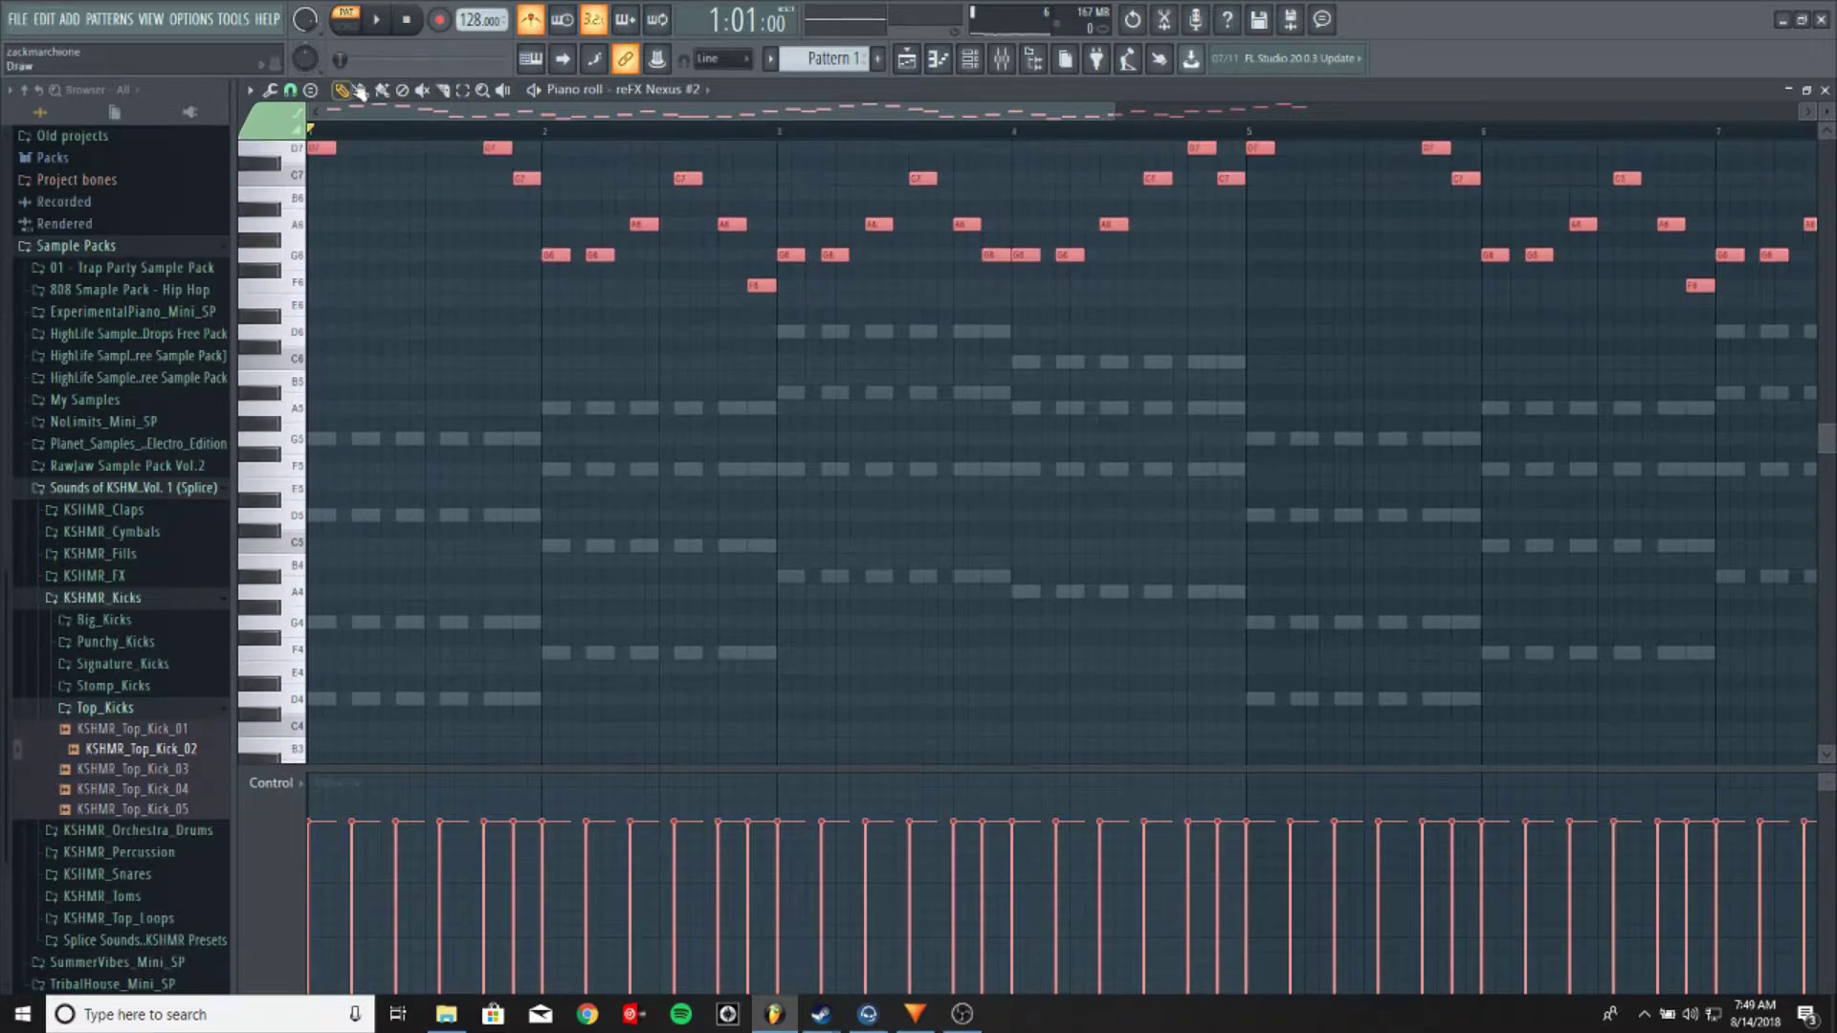
pyautogui.press('space')
pyautogui.scroll(1, 461, 437)
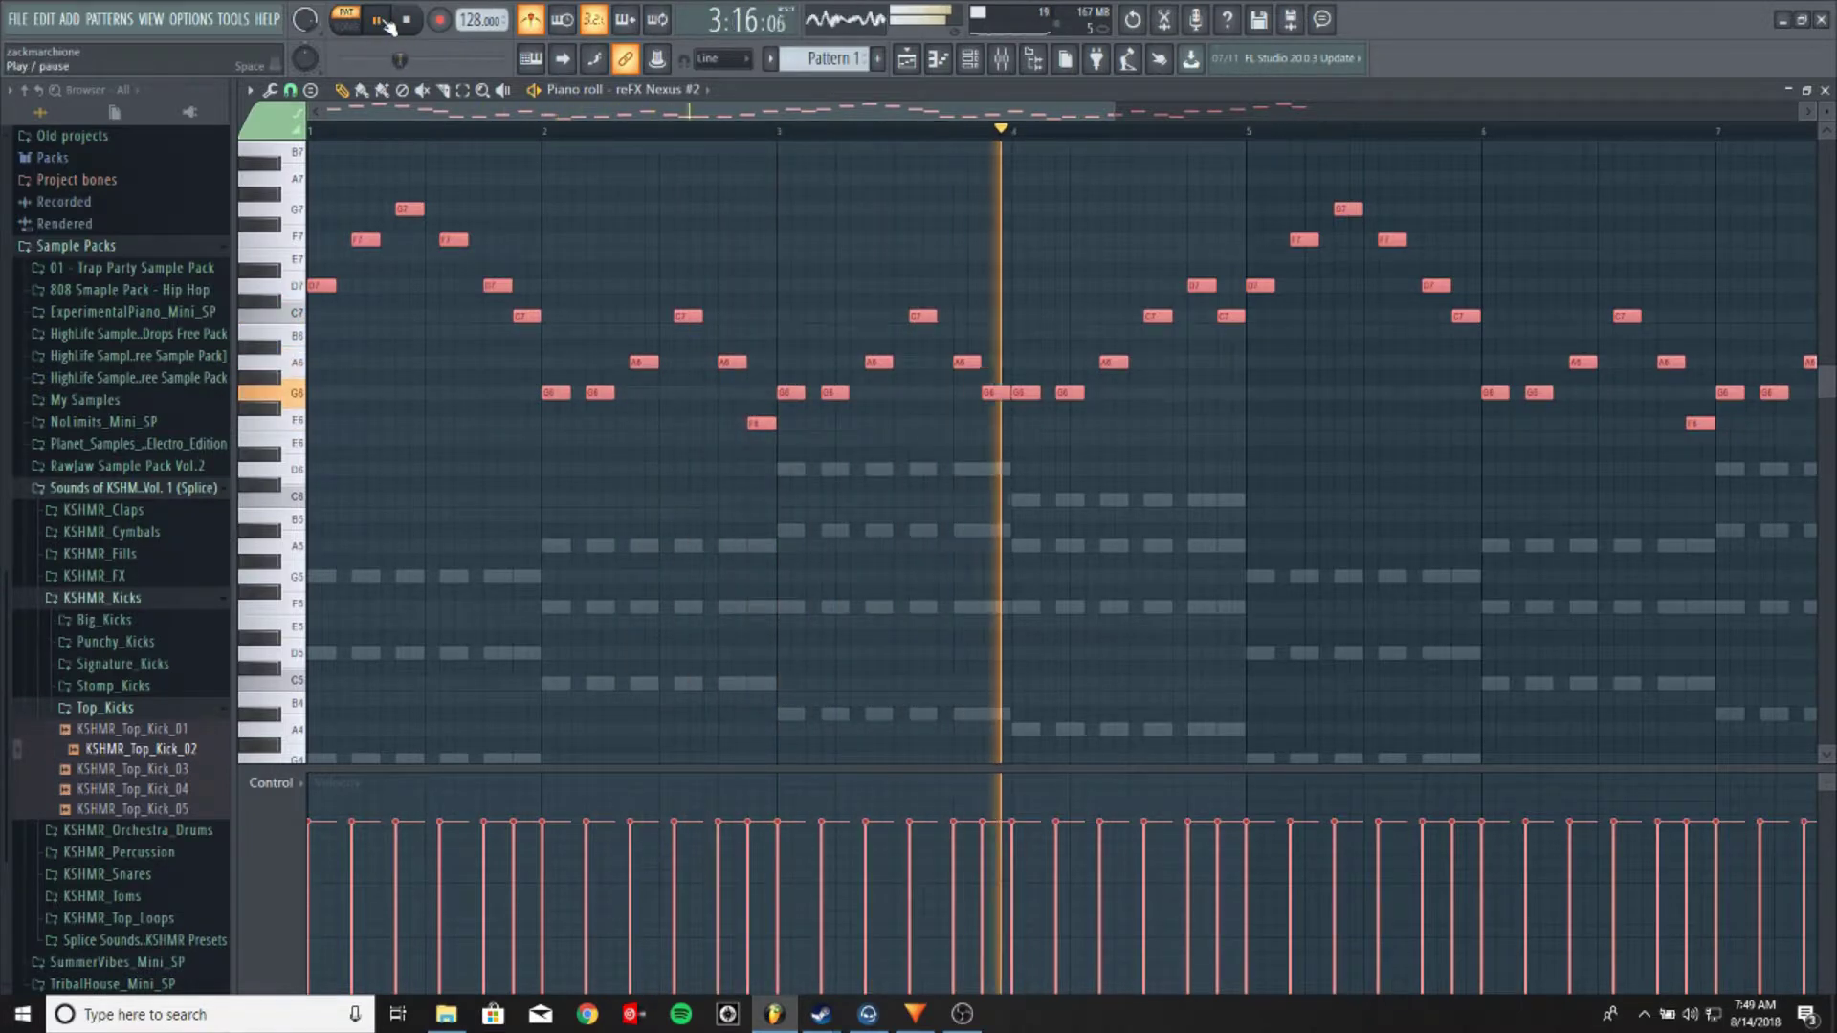
pyautogui.scroll(-3, 623, 135)
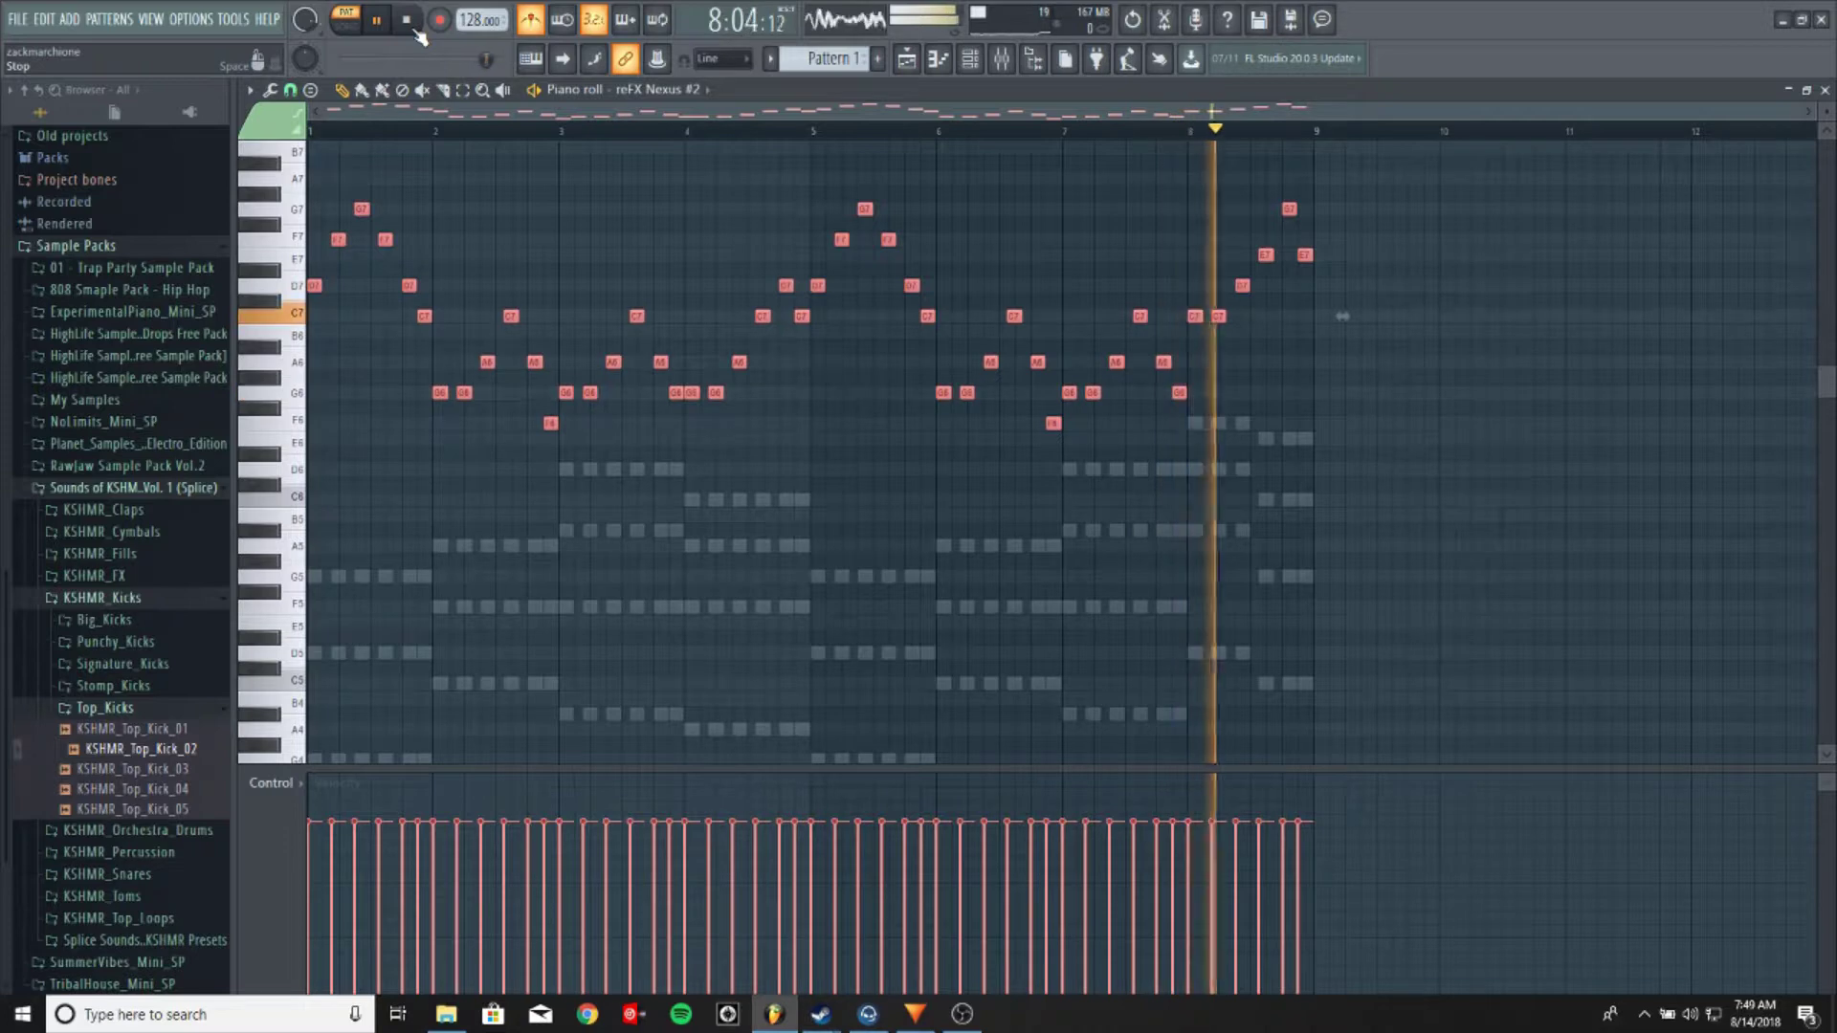
pyautogui.click(412, 27)
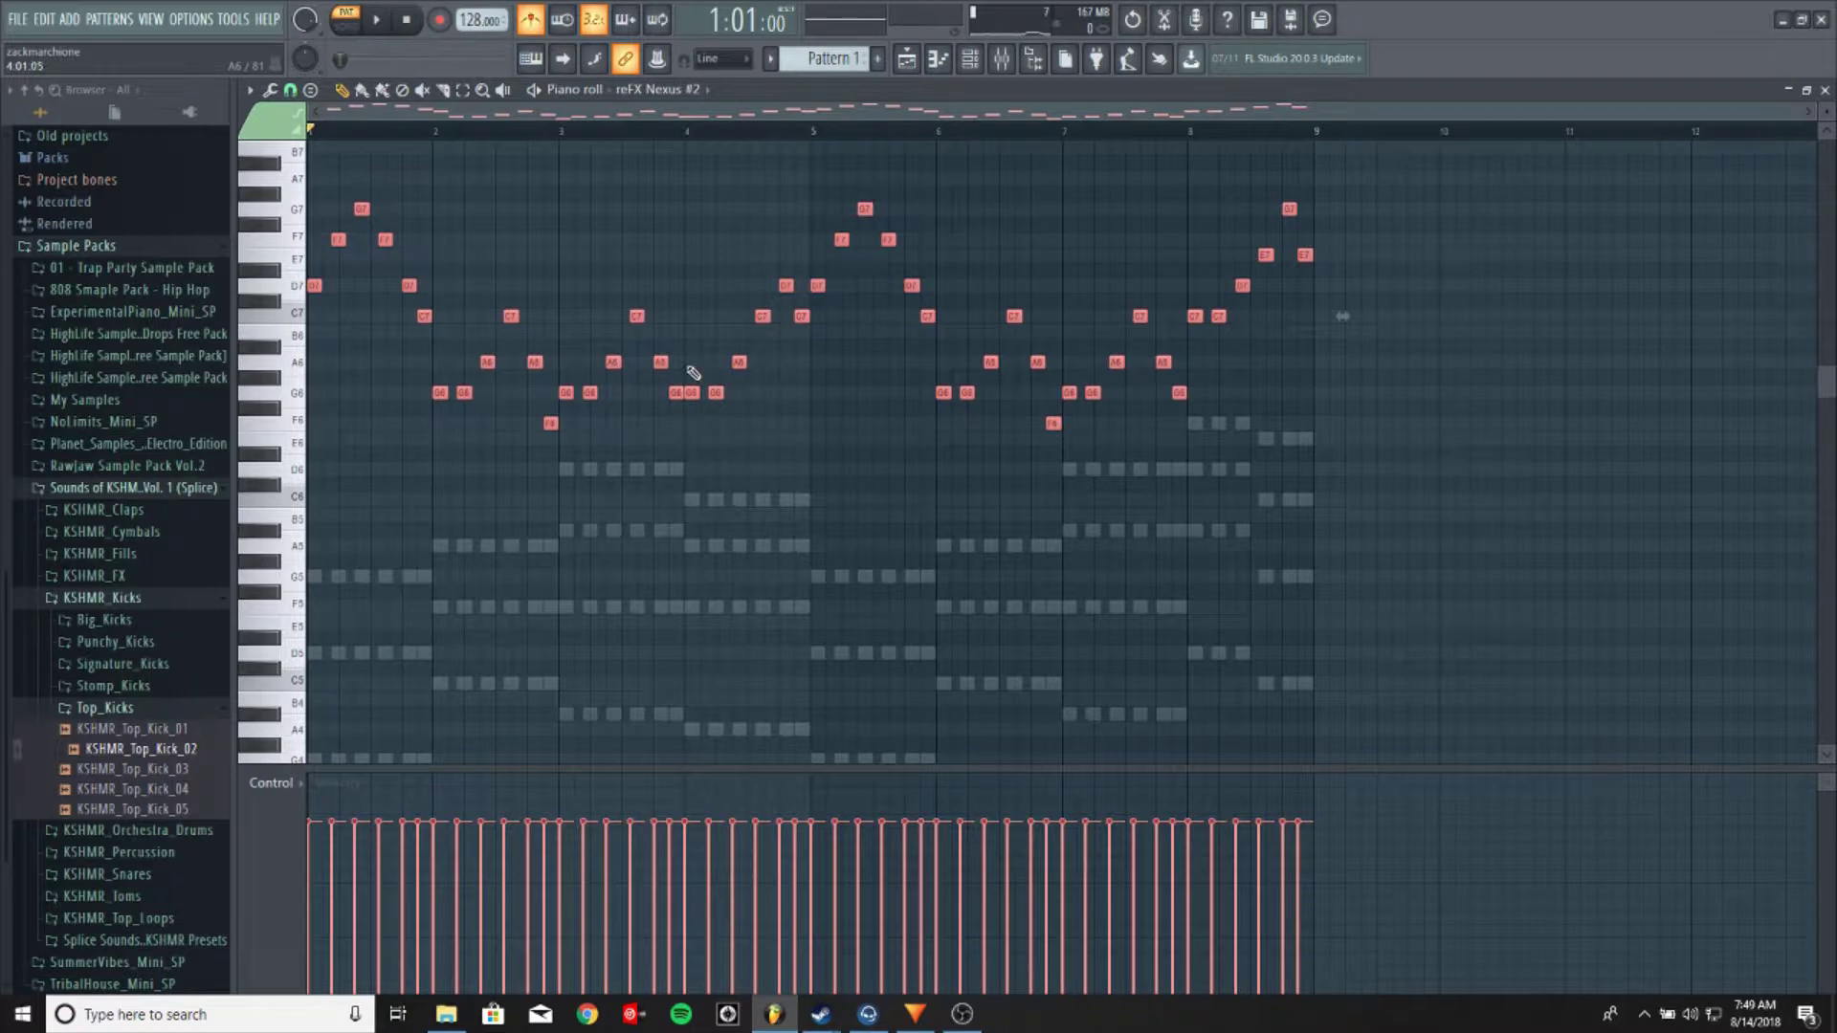
# Try shifting the whole Pattern 1 melody about two steps later, play it back, and restore its original timing
pyautogui.moveTo(313, 284); pyautogui.dragTo(330, 284)
pyautogui.scroll(4, 373, 134)
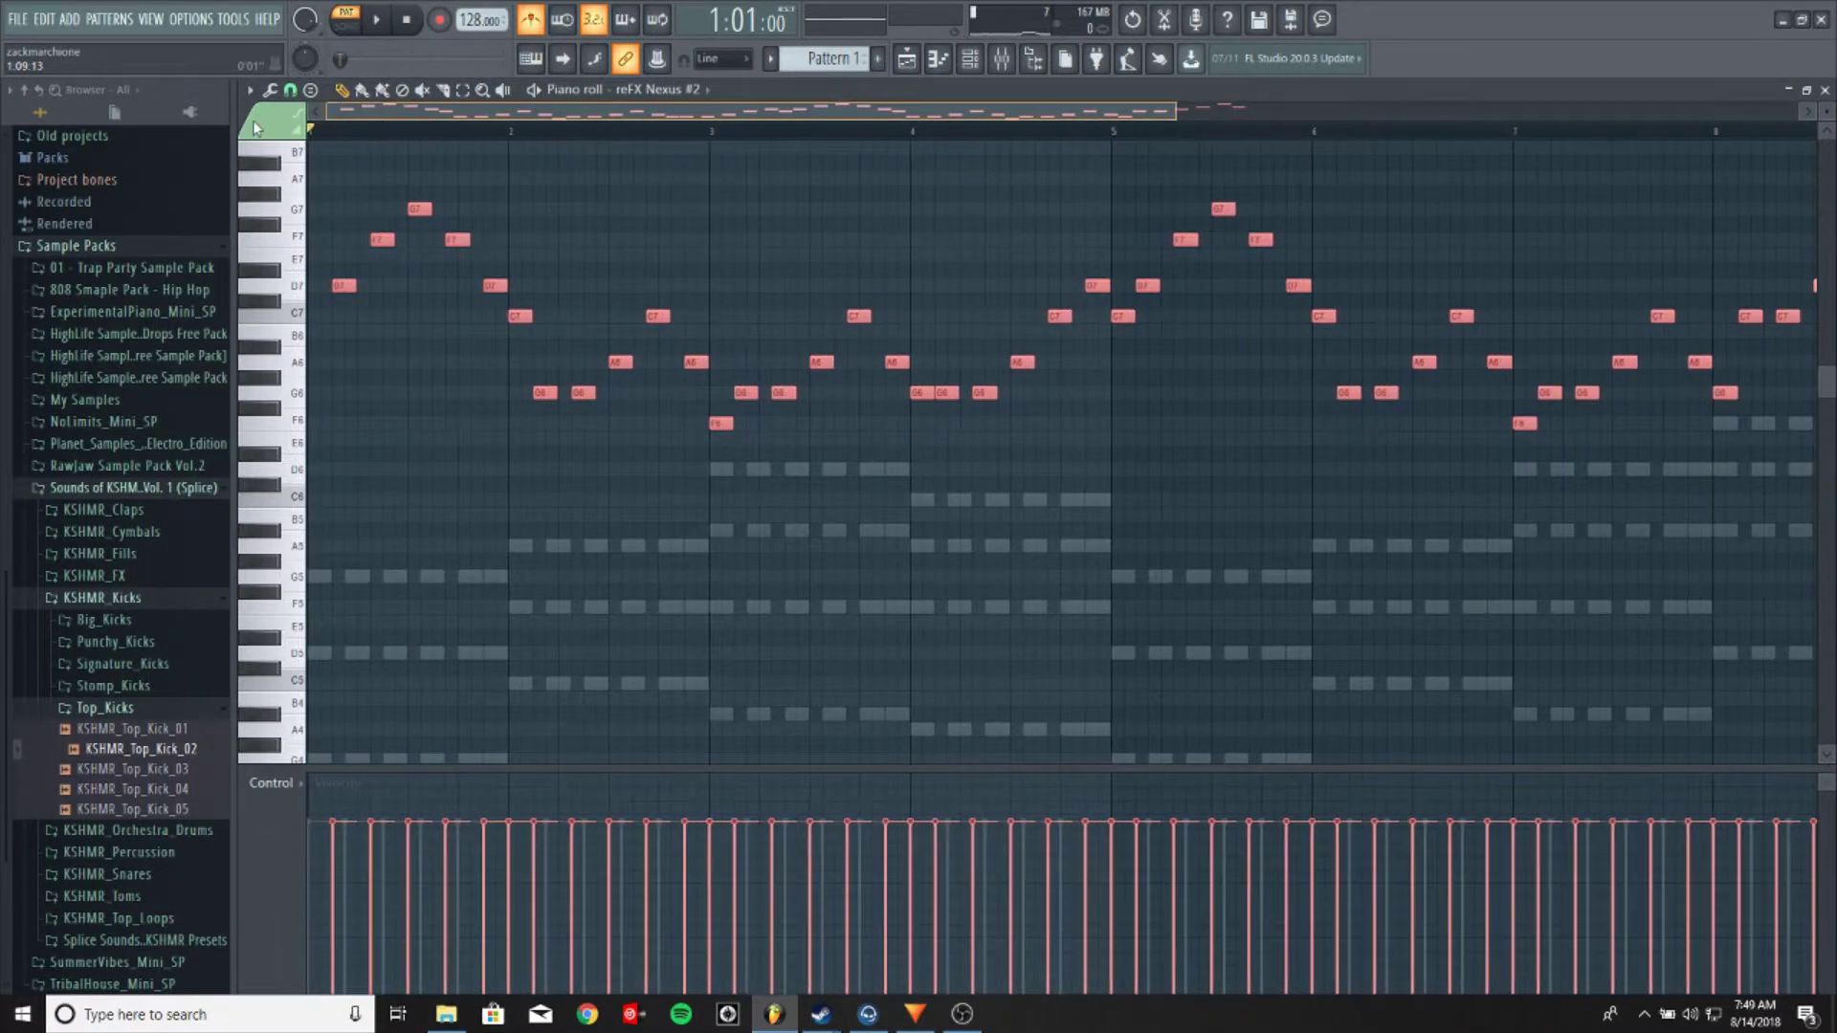
pyautogui.click(376, 19)
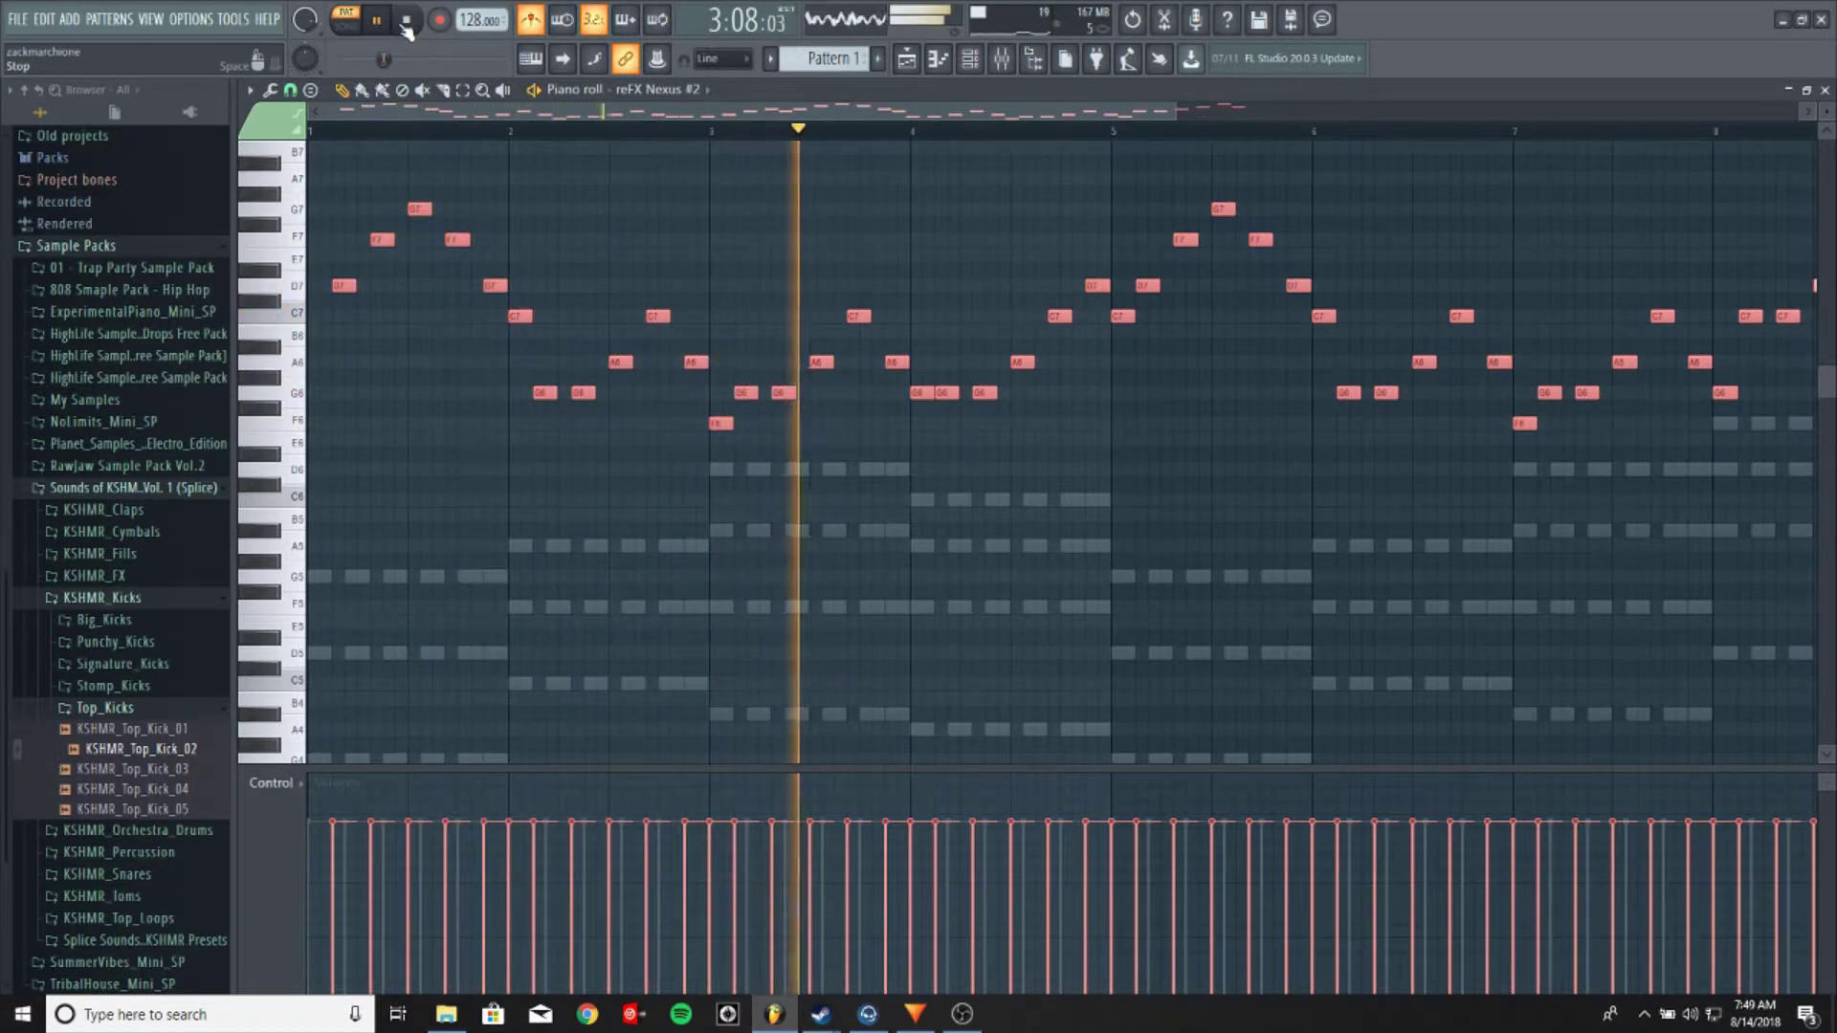
pyautogui.click(406, 20)
pyautogui.scroll(-2, 446, 183)
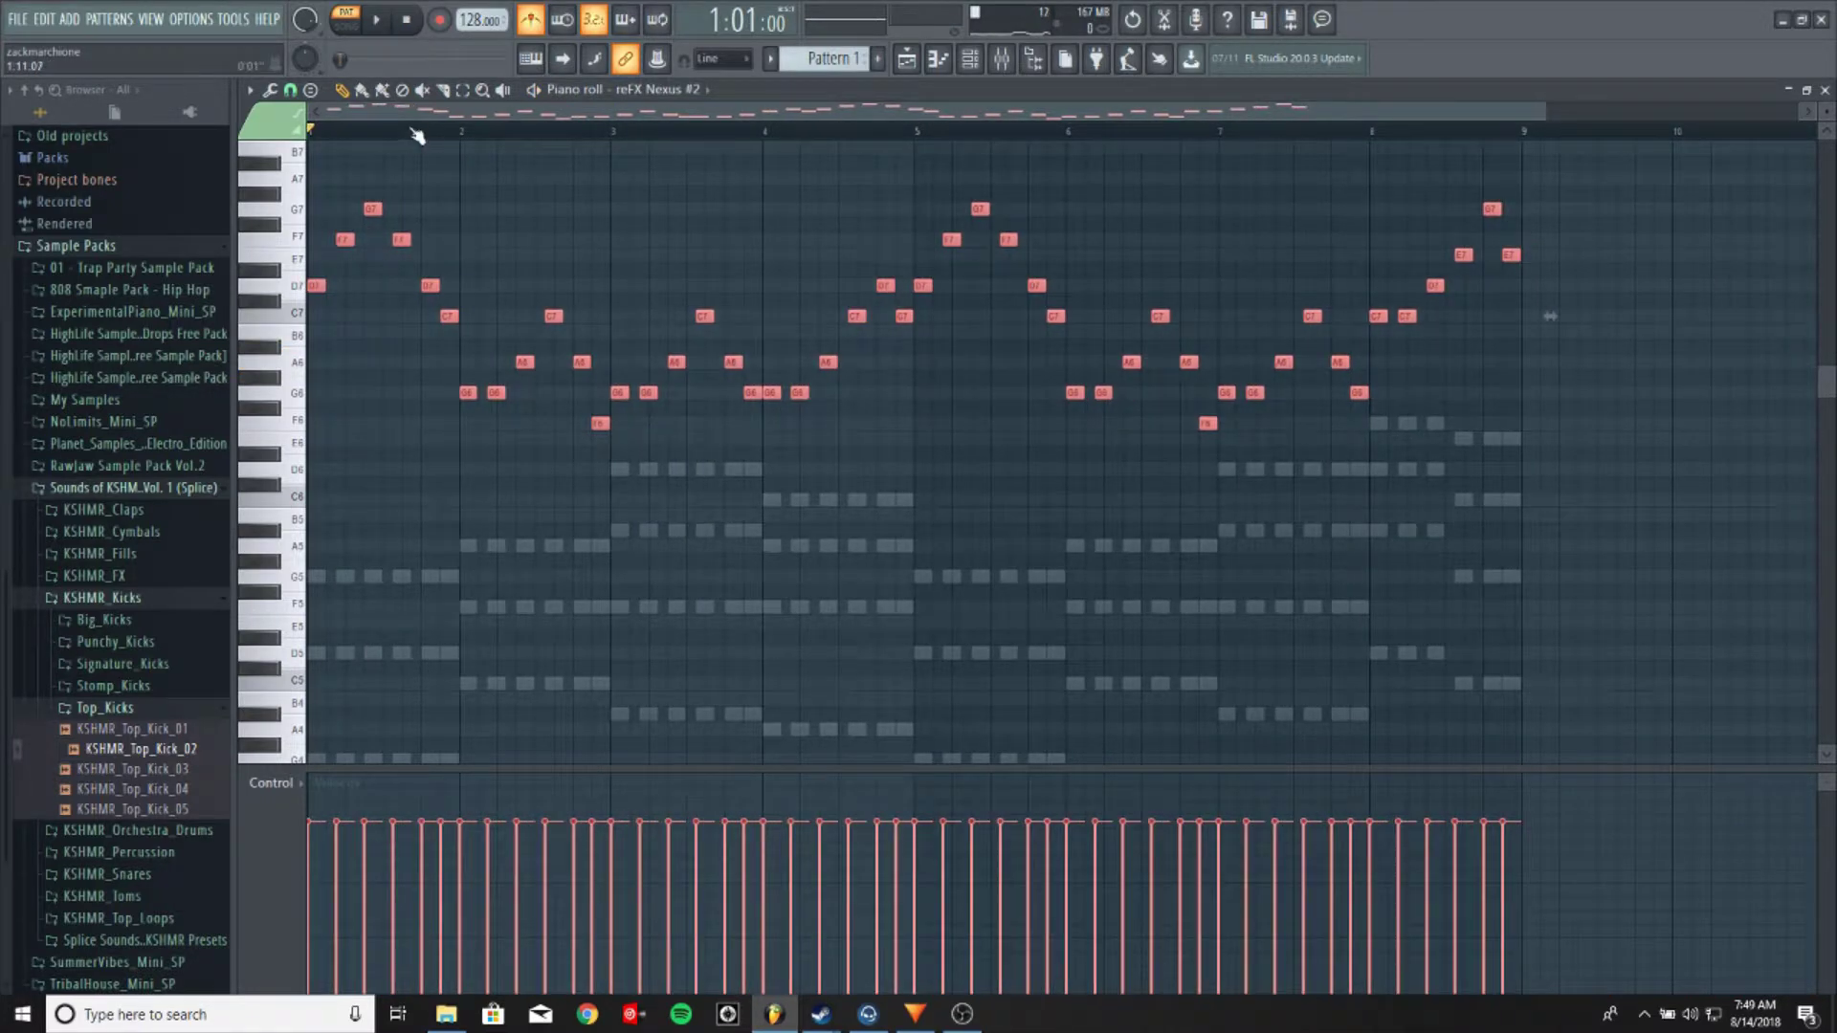
# Play the opening bar of the melody at its original timing with the metronome on
pyautogui.scroll(3, 335, 286)
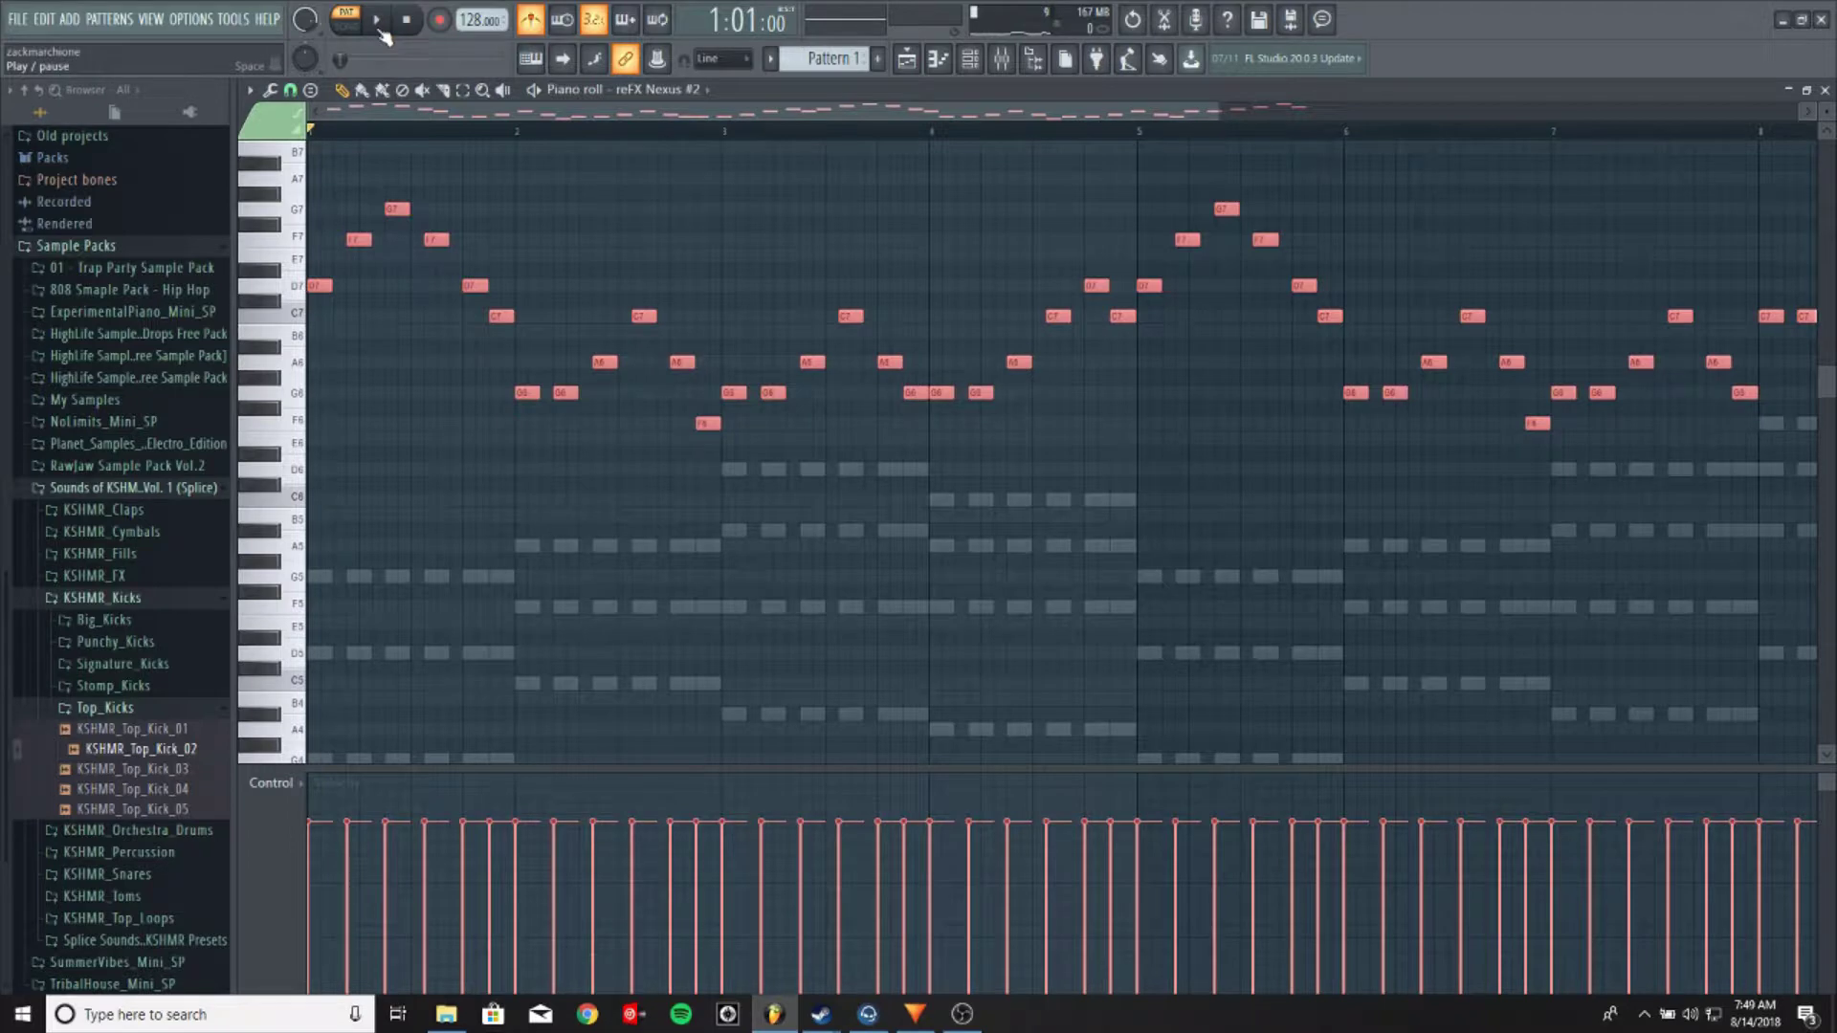
pyautogui.click(379, 29)
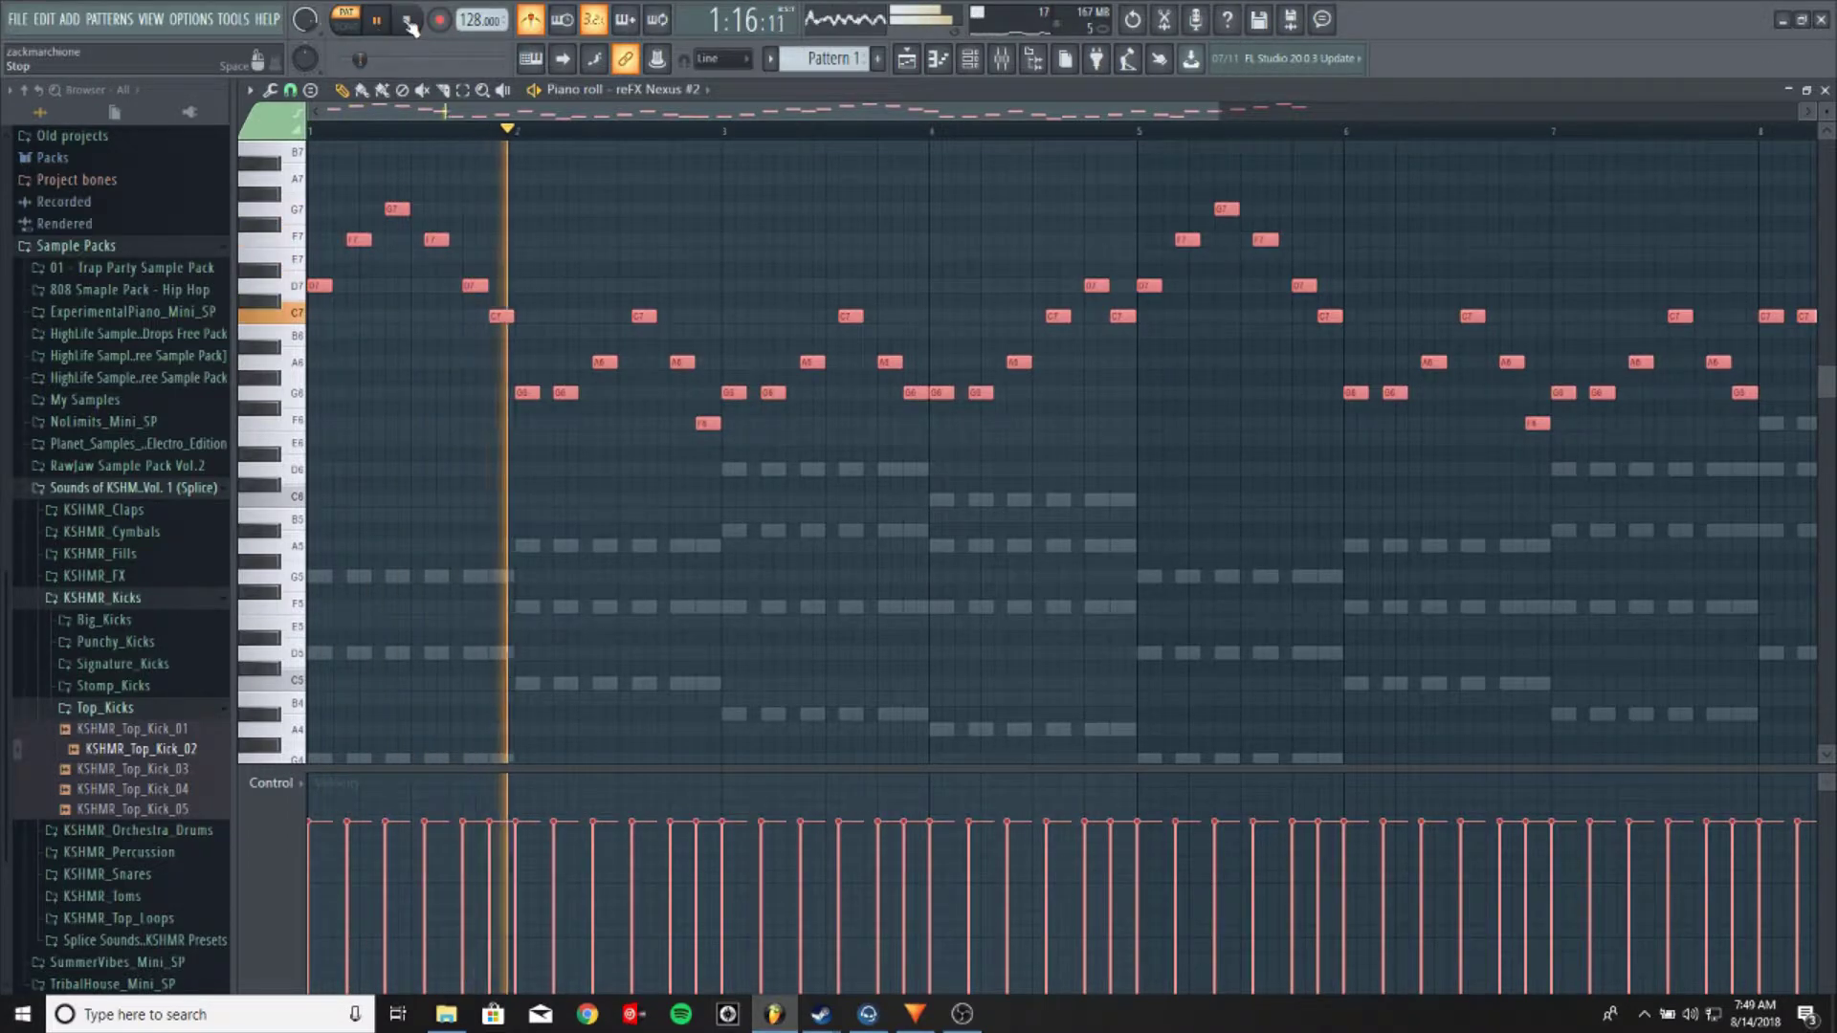
pyautogui.click(407, 23)
# Delete all melody notes from reFX Nexus #2 in Pattern 1 and return to the playlist
pyautogui.scroll(-3, 502, 148)
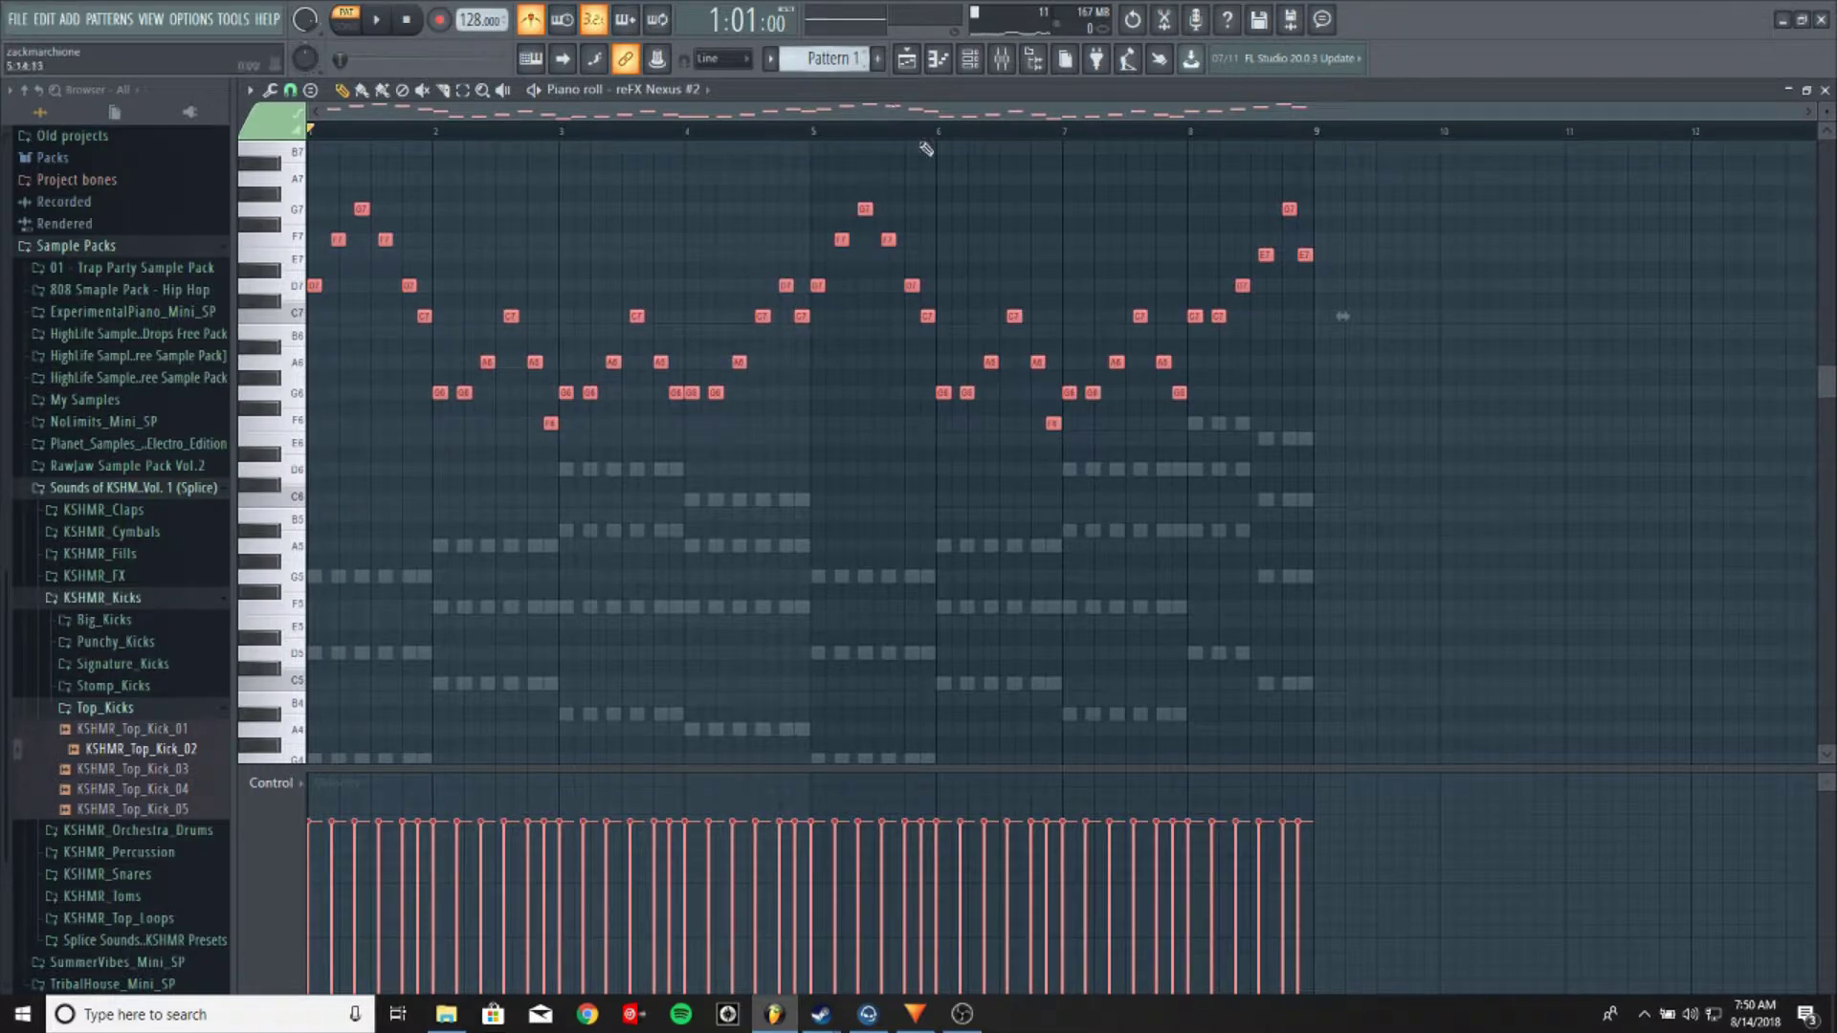
pyautogui.press('Delete')
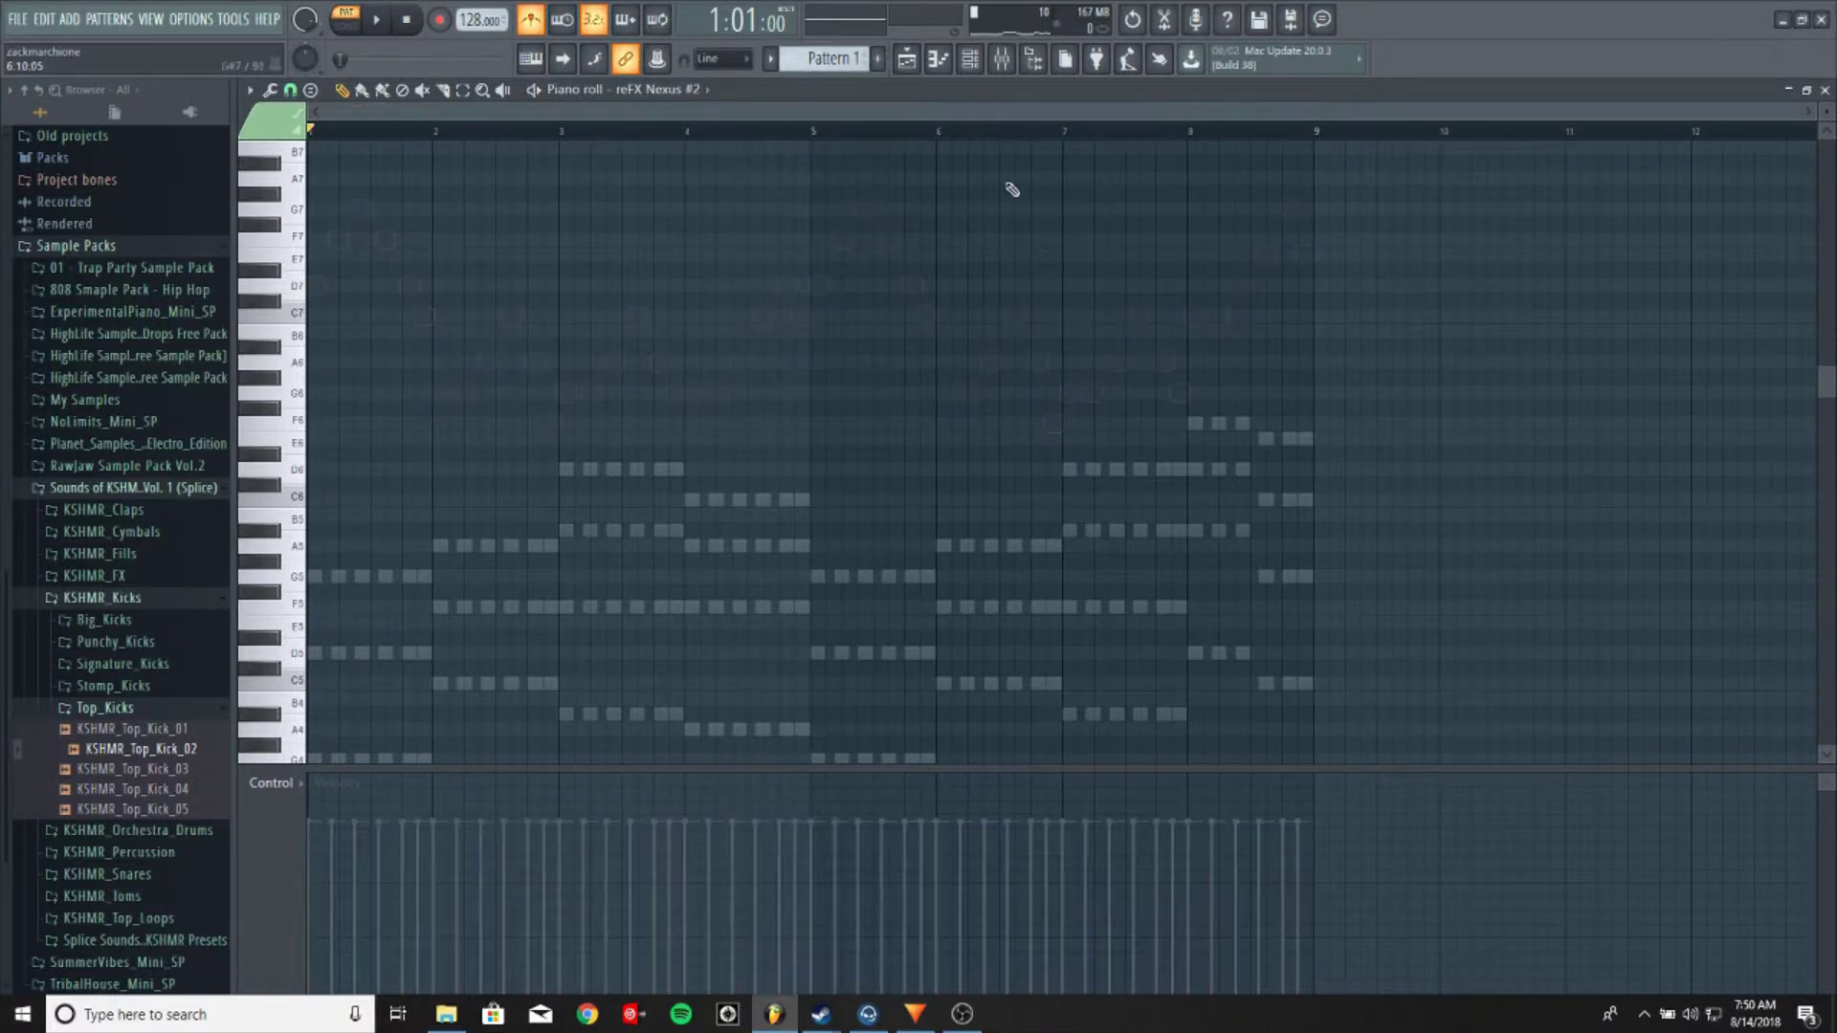
pyautogui.click(971, 69)
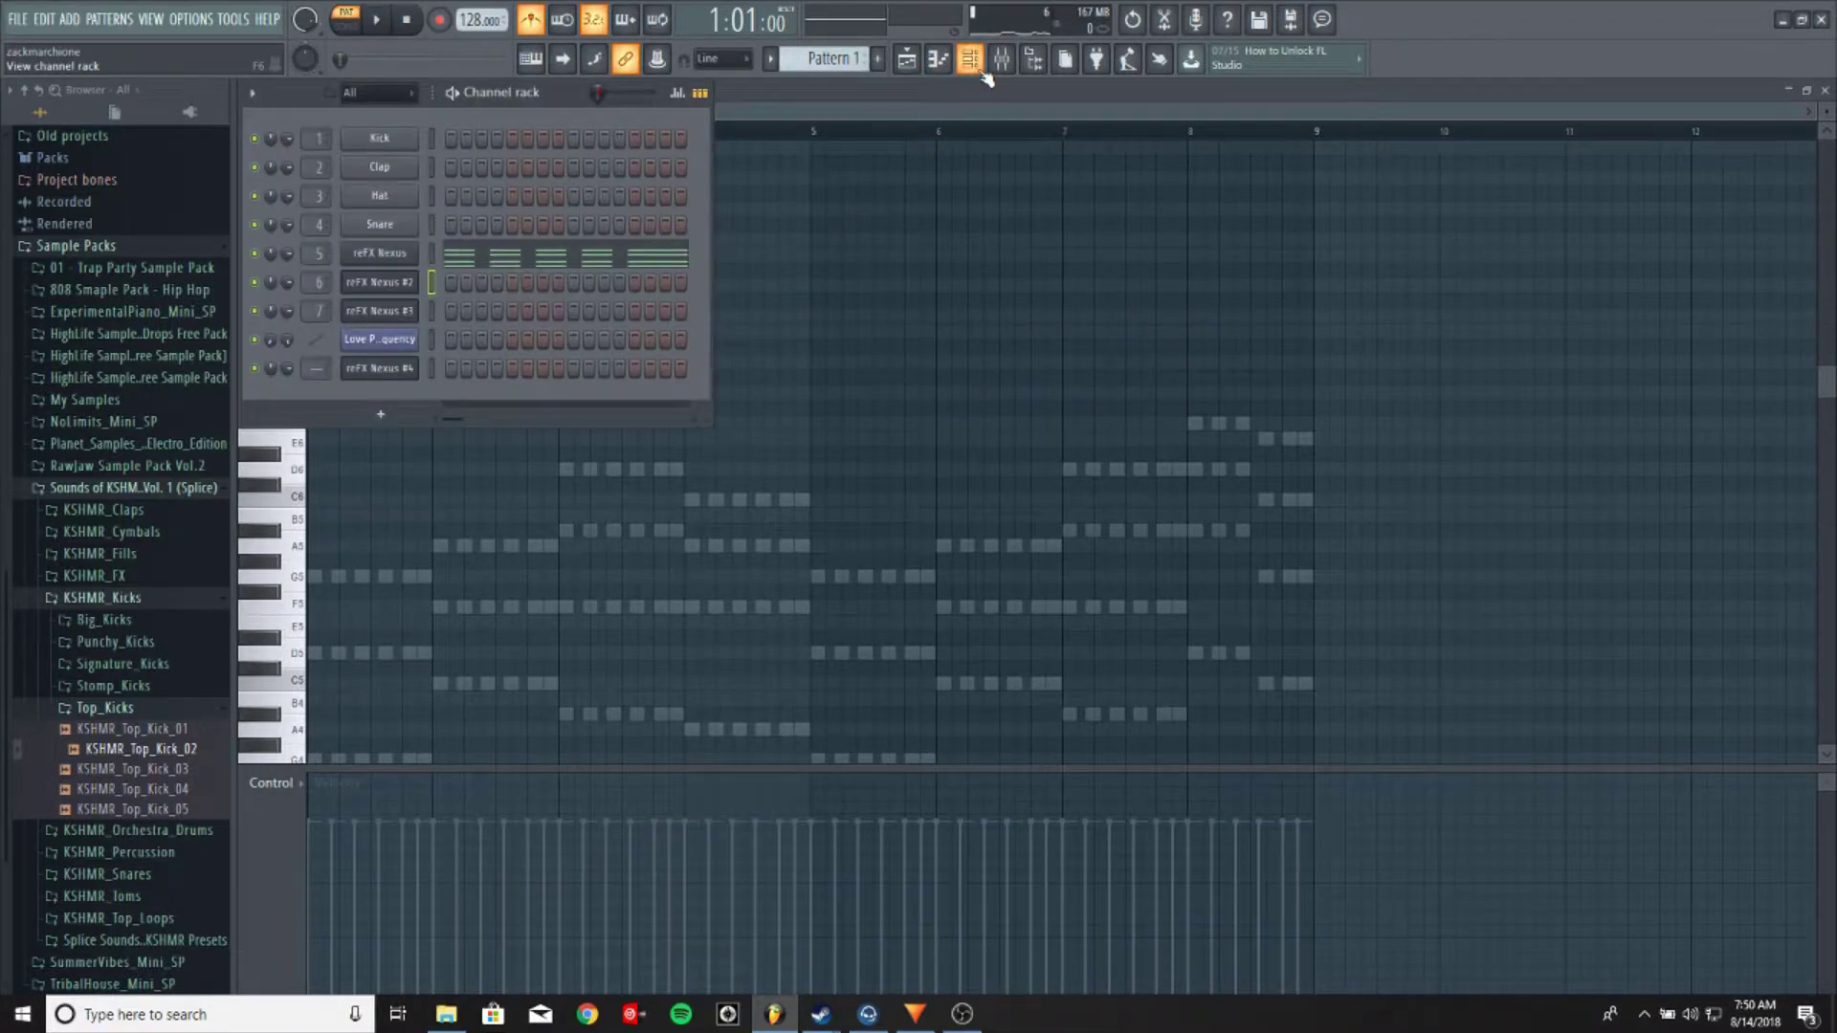
pyautogui.click(969, 58)
pyautogui.click(907, 58)
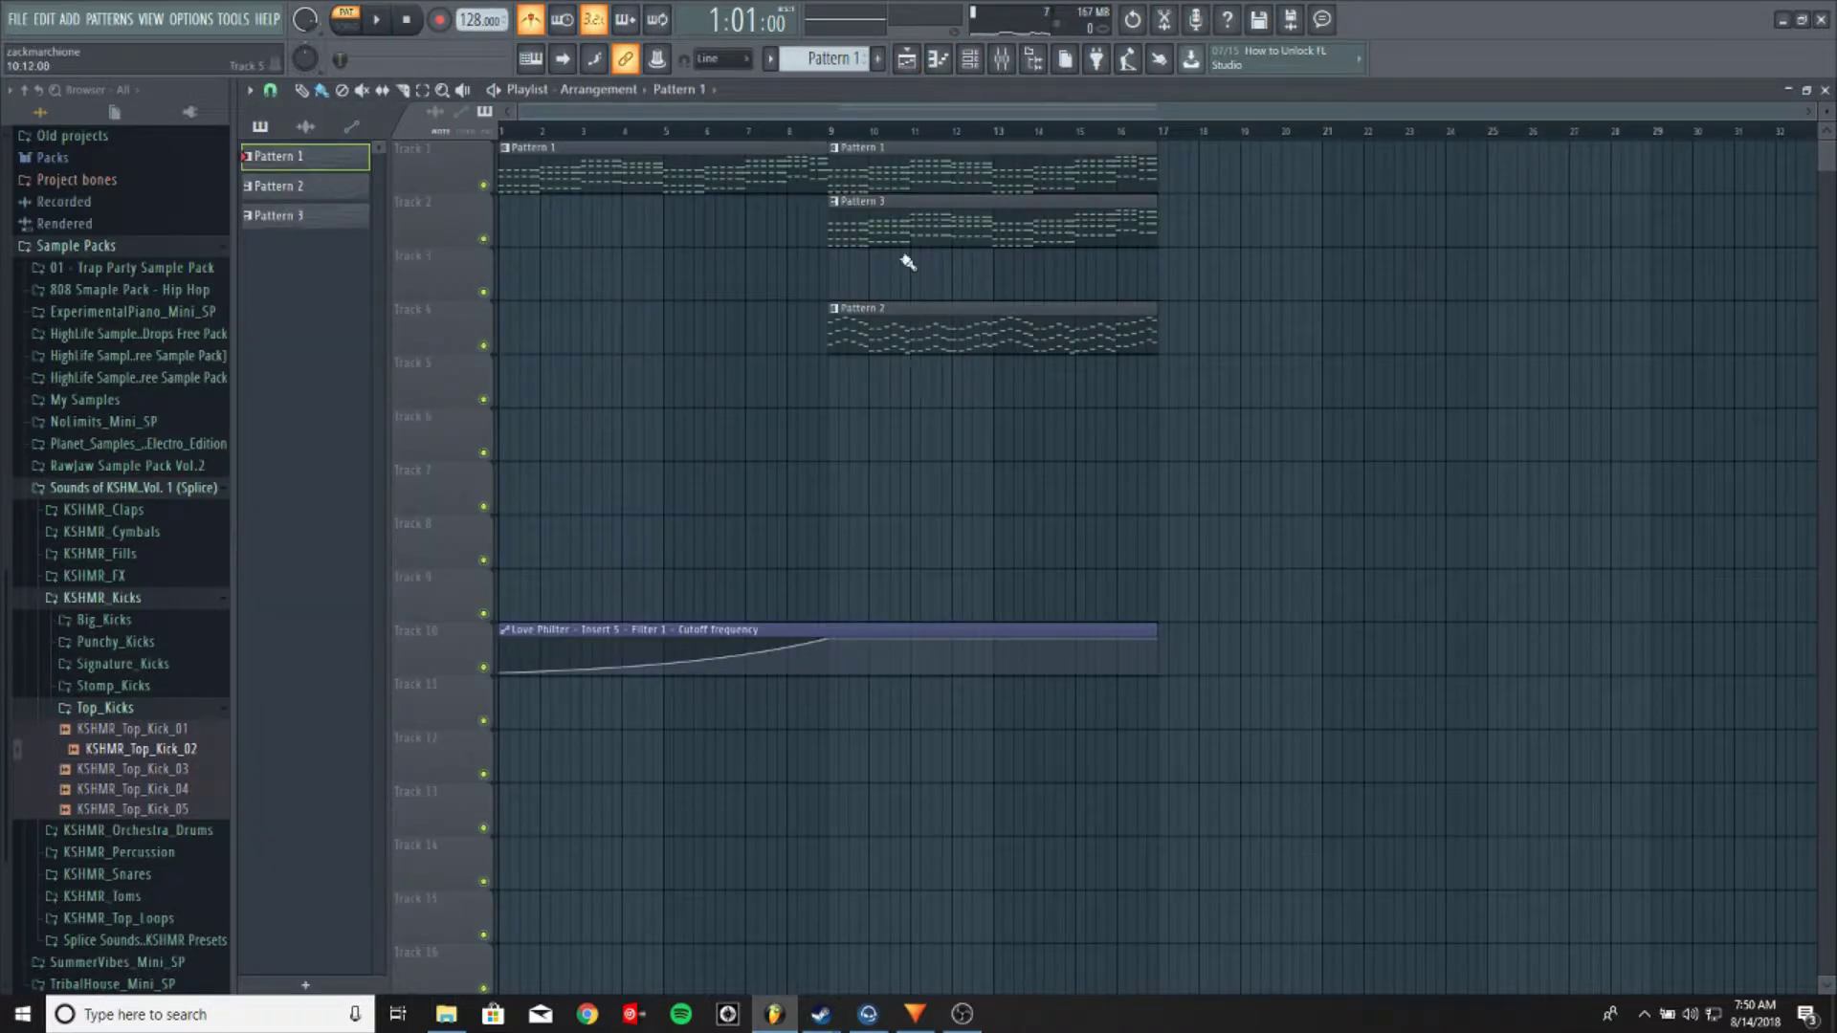
pyautogui.scroll(3, 900, 139)
pyautogui.click(969, 59)
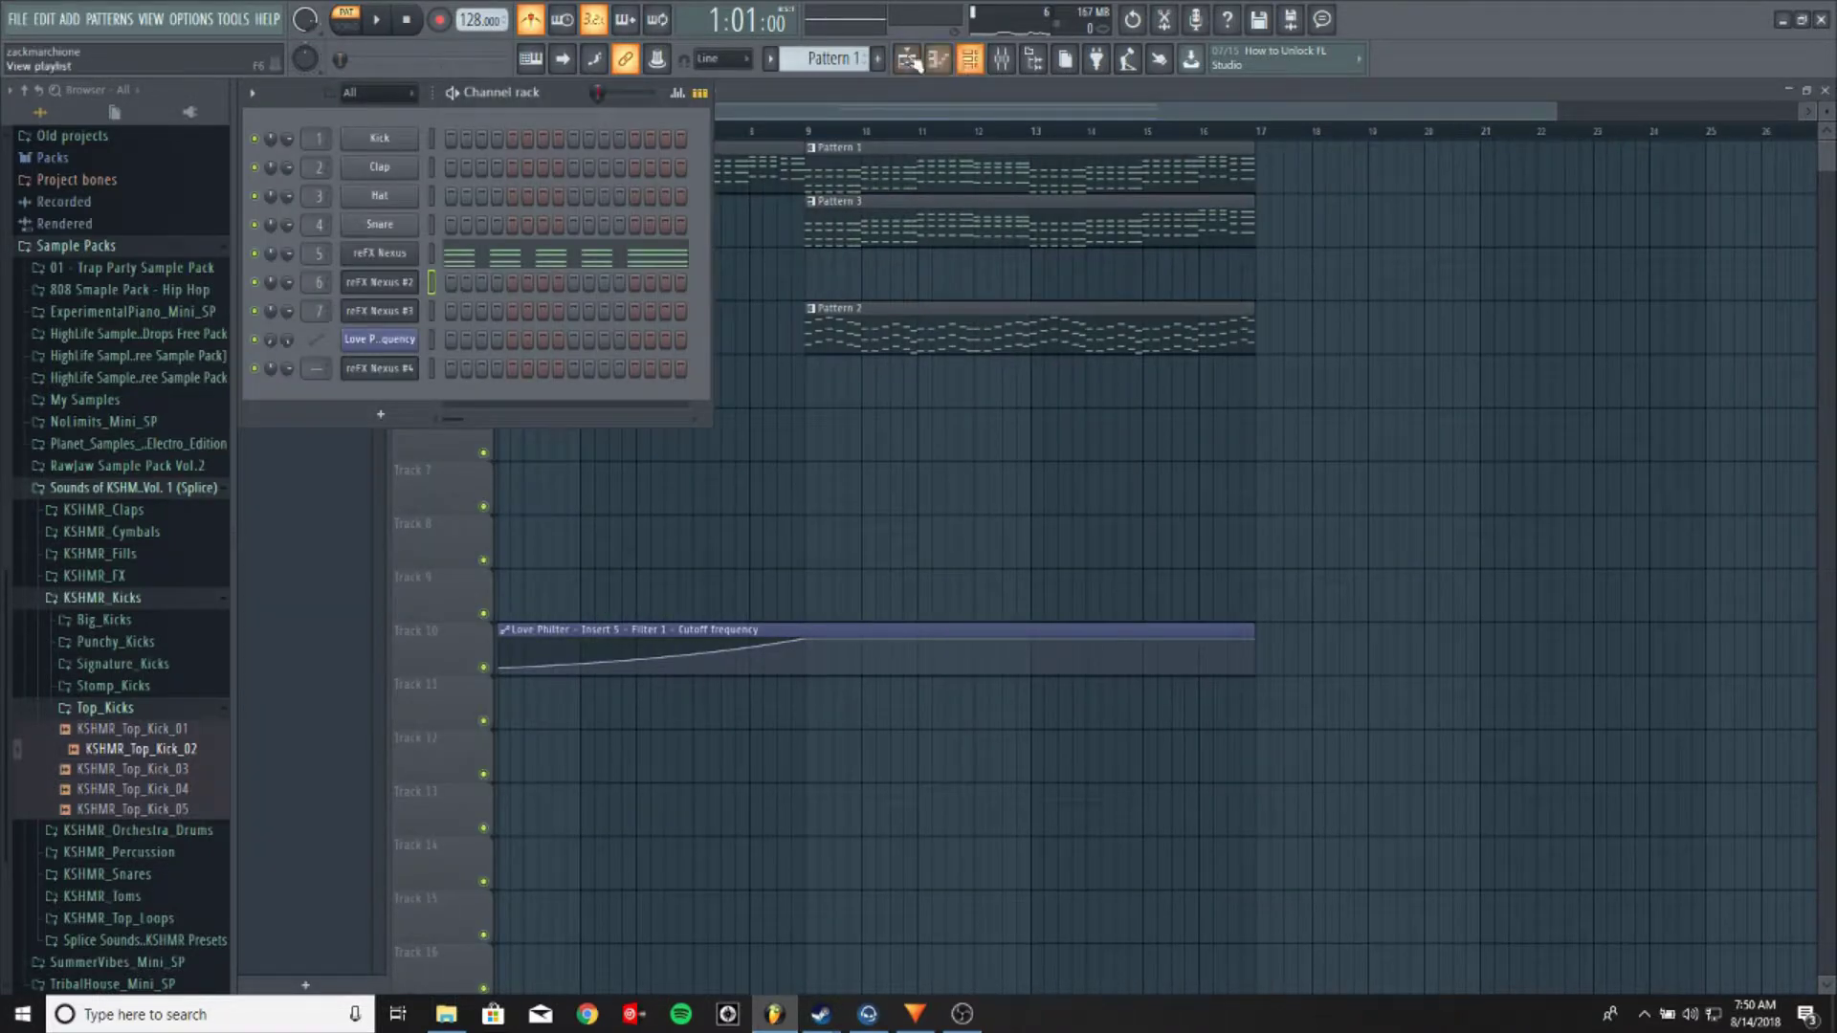
pyautogui.rightClick(404, 266)
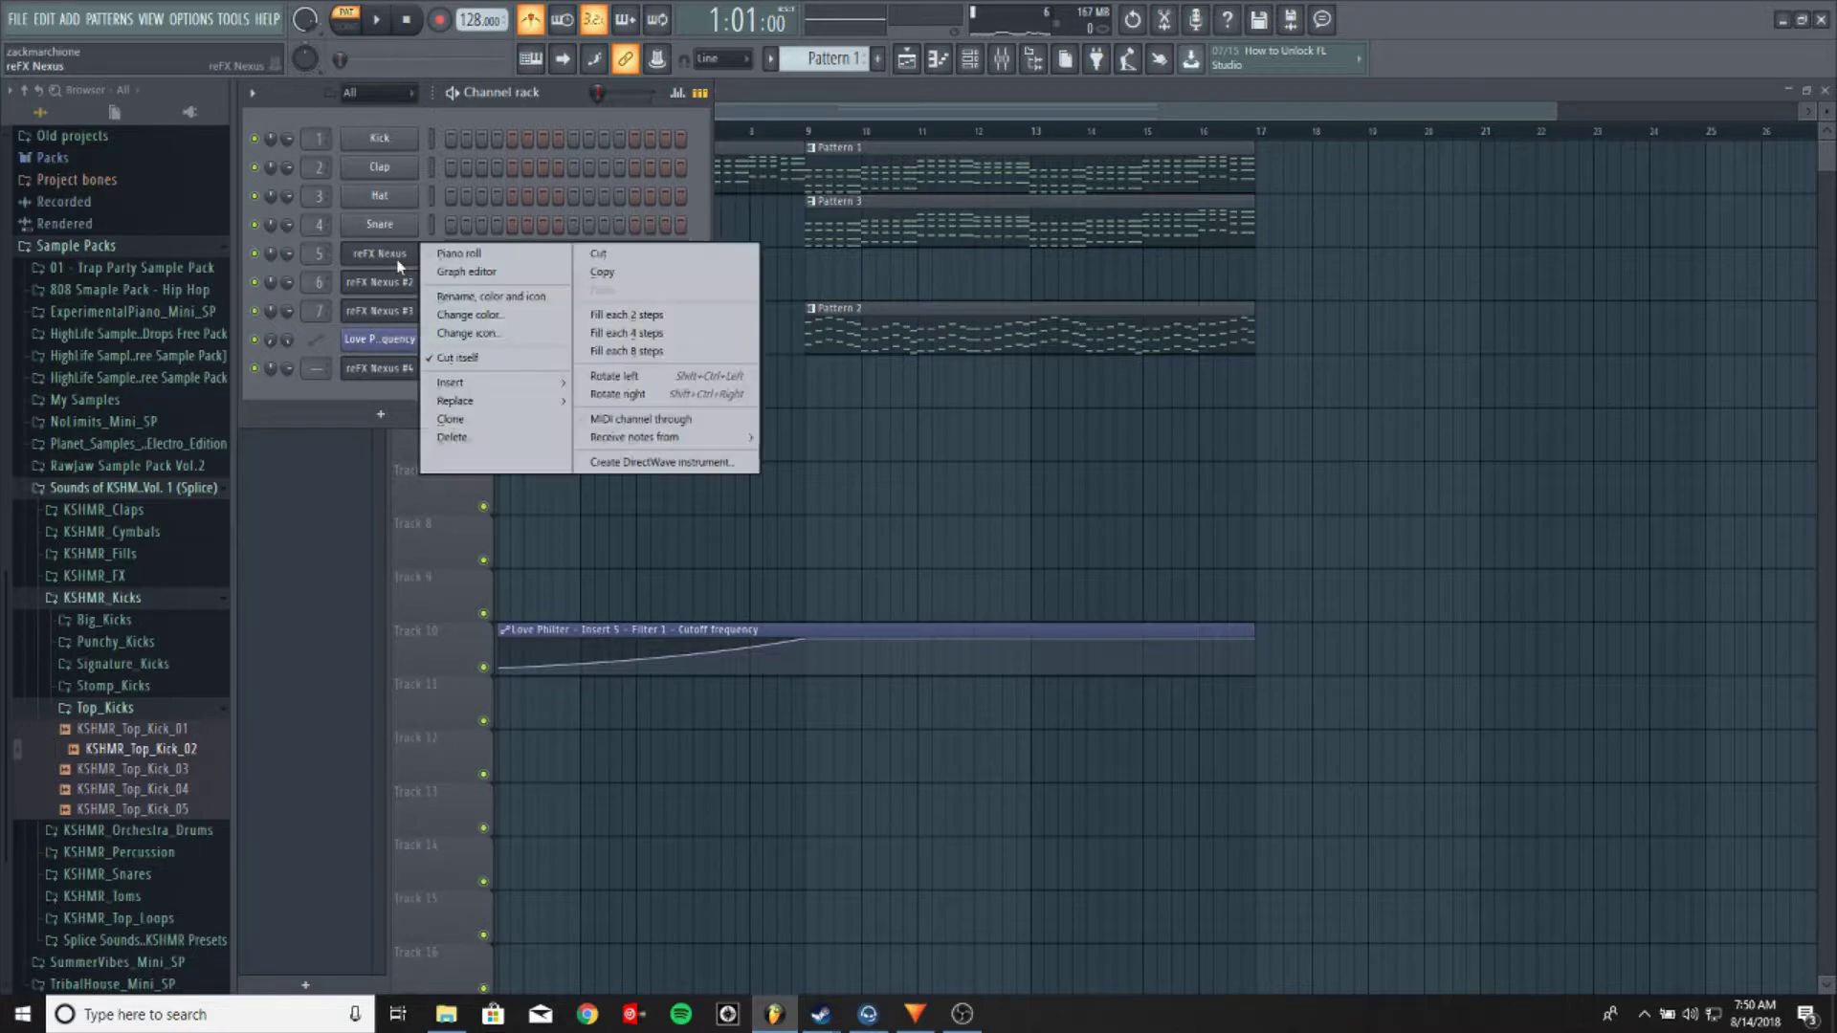
pyautogui.click(929, 85)
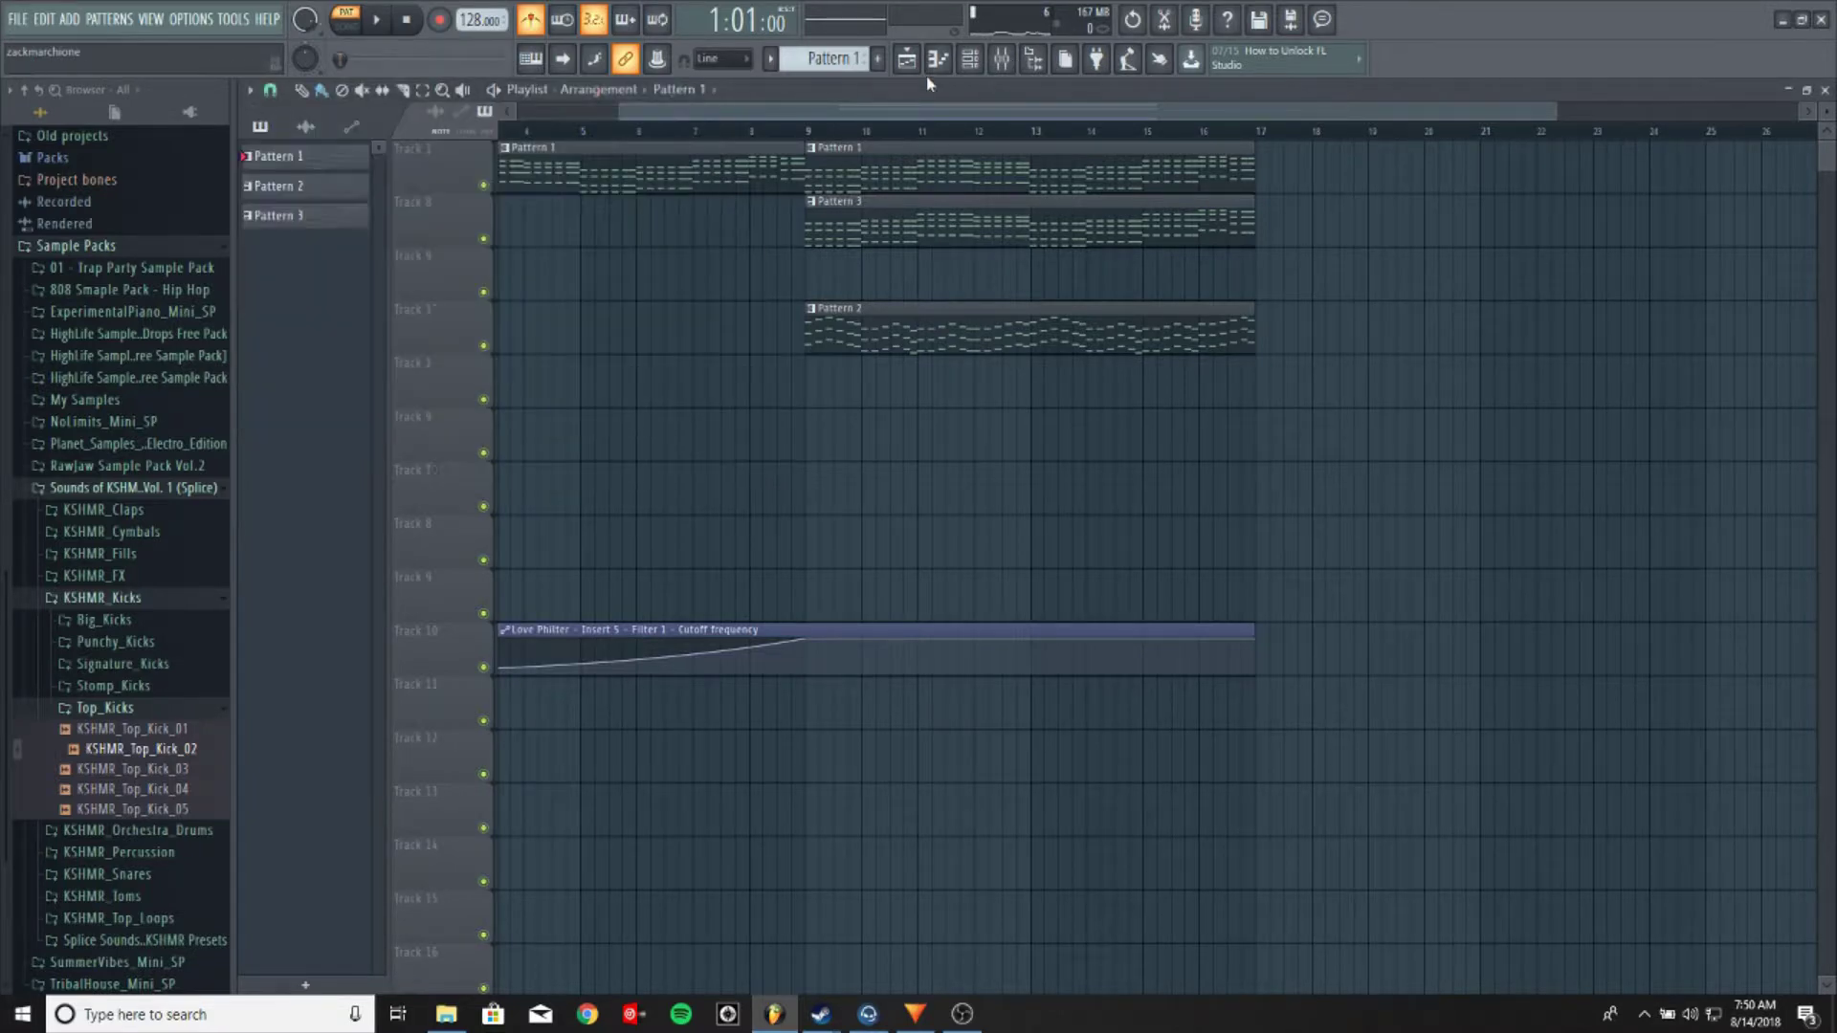
# Switch to Pattern 3 and view the preset loaded in its reFX Nexus #3 channel
pyautogui.click(783, 61)
pyautogui.click(799, 124)
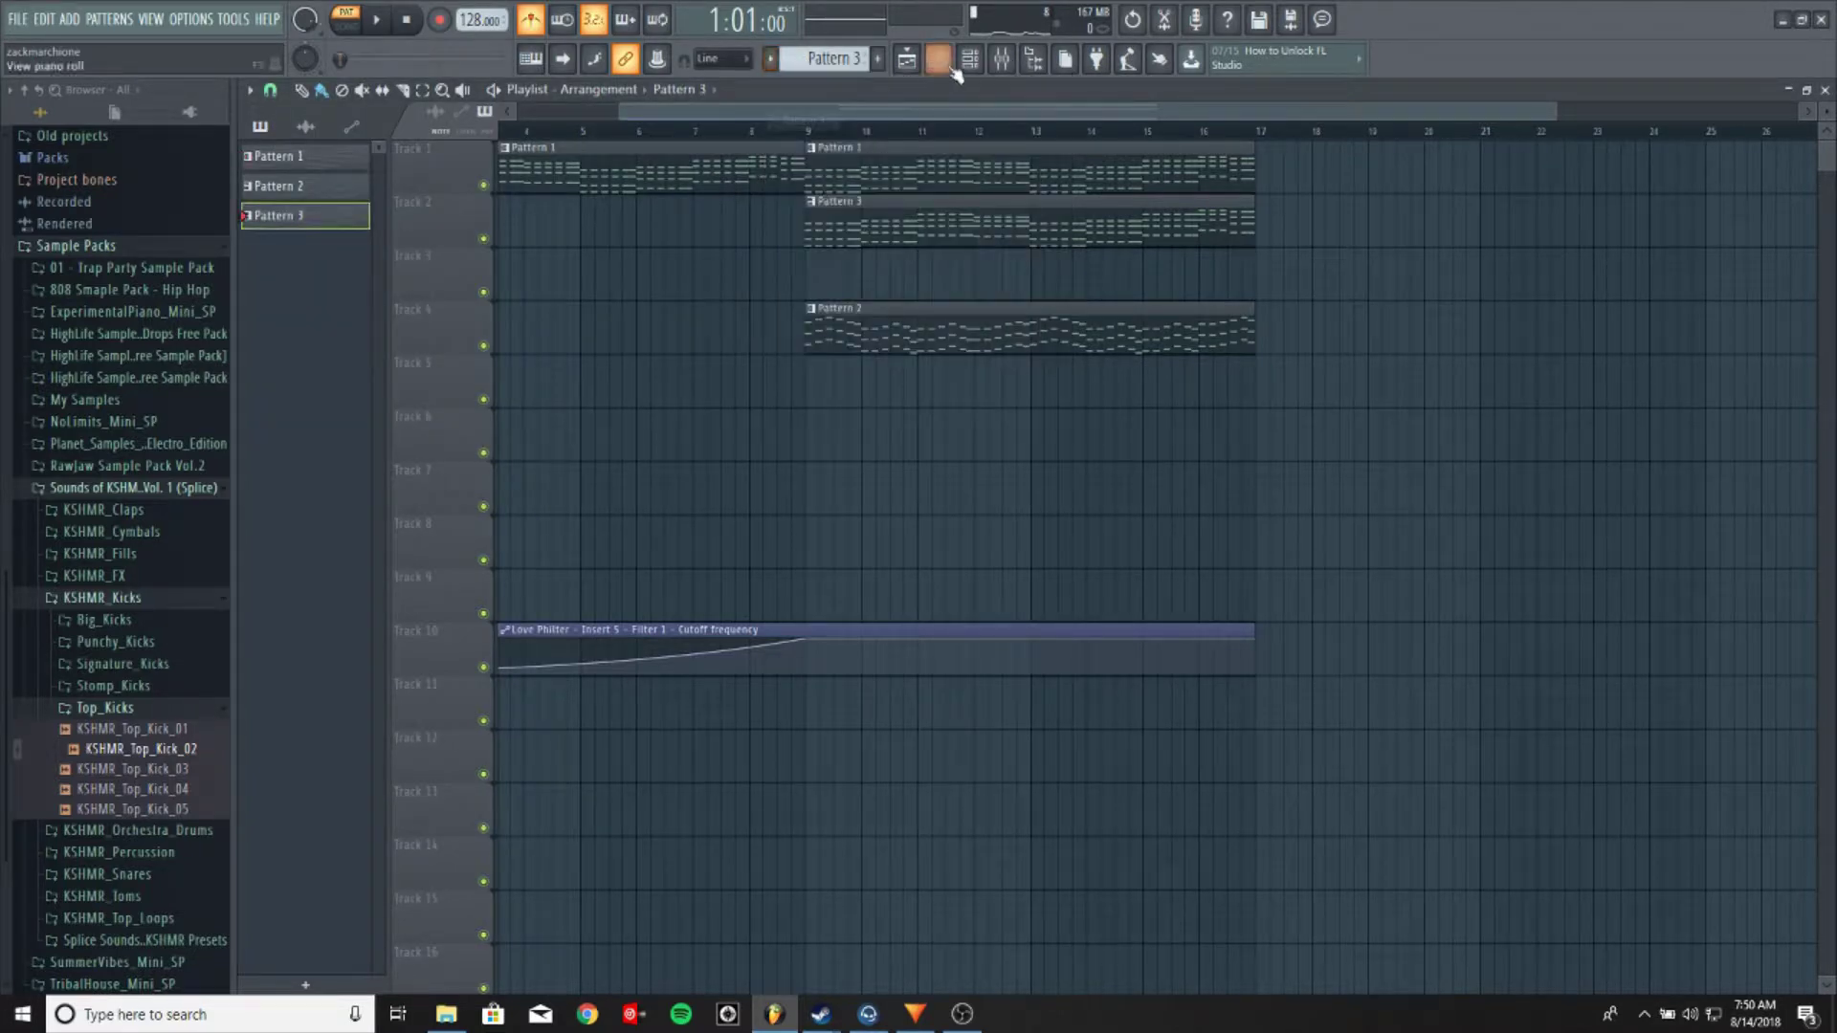
pyautogui.click(968, 67)
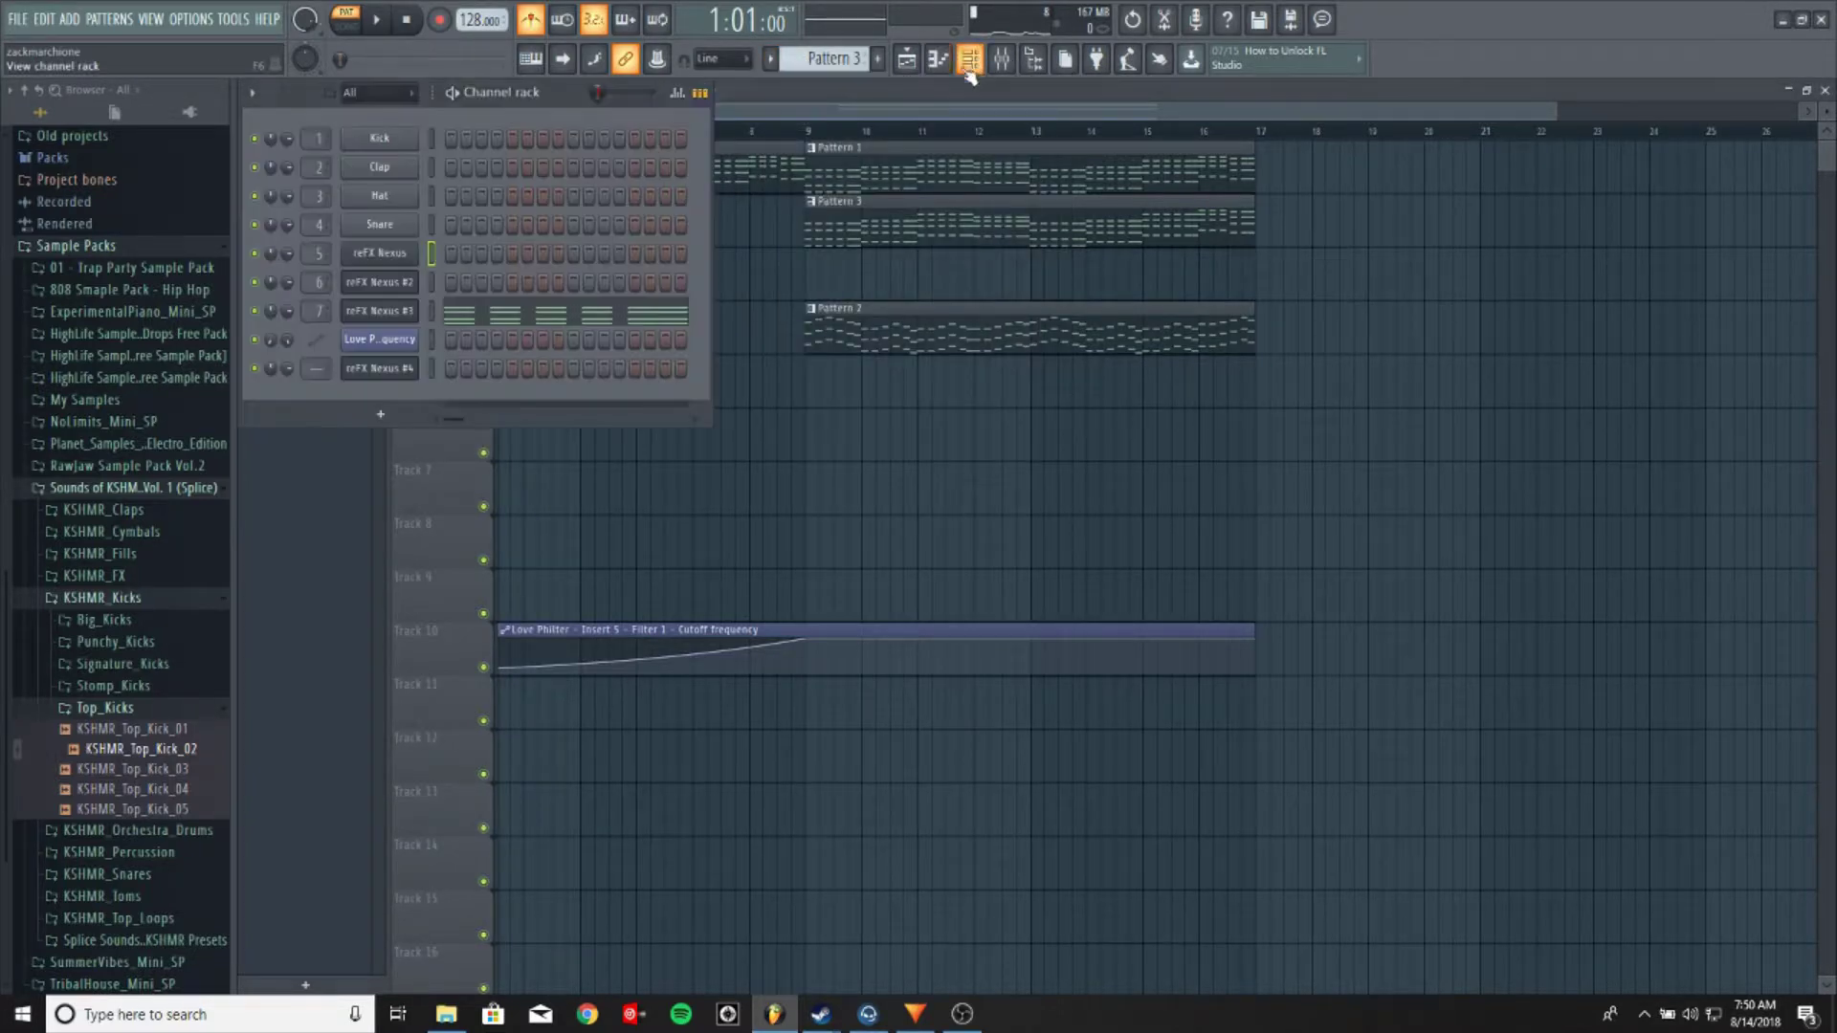
pyautogui.click(406, 313)
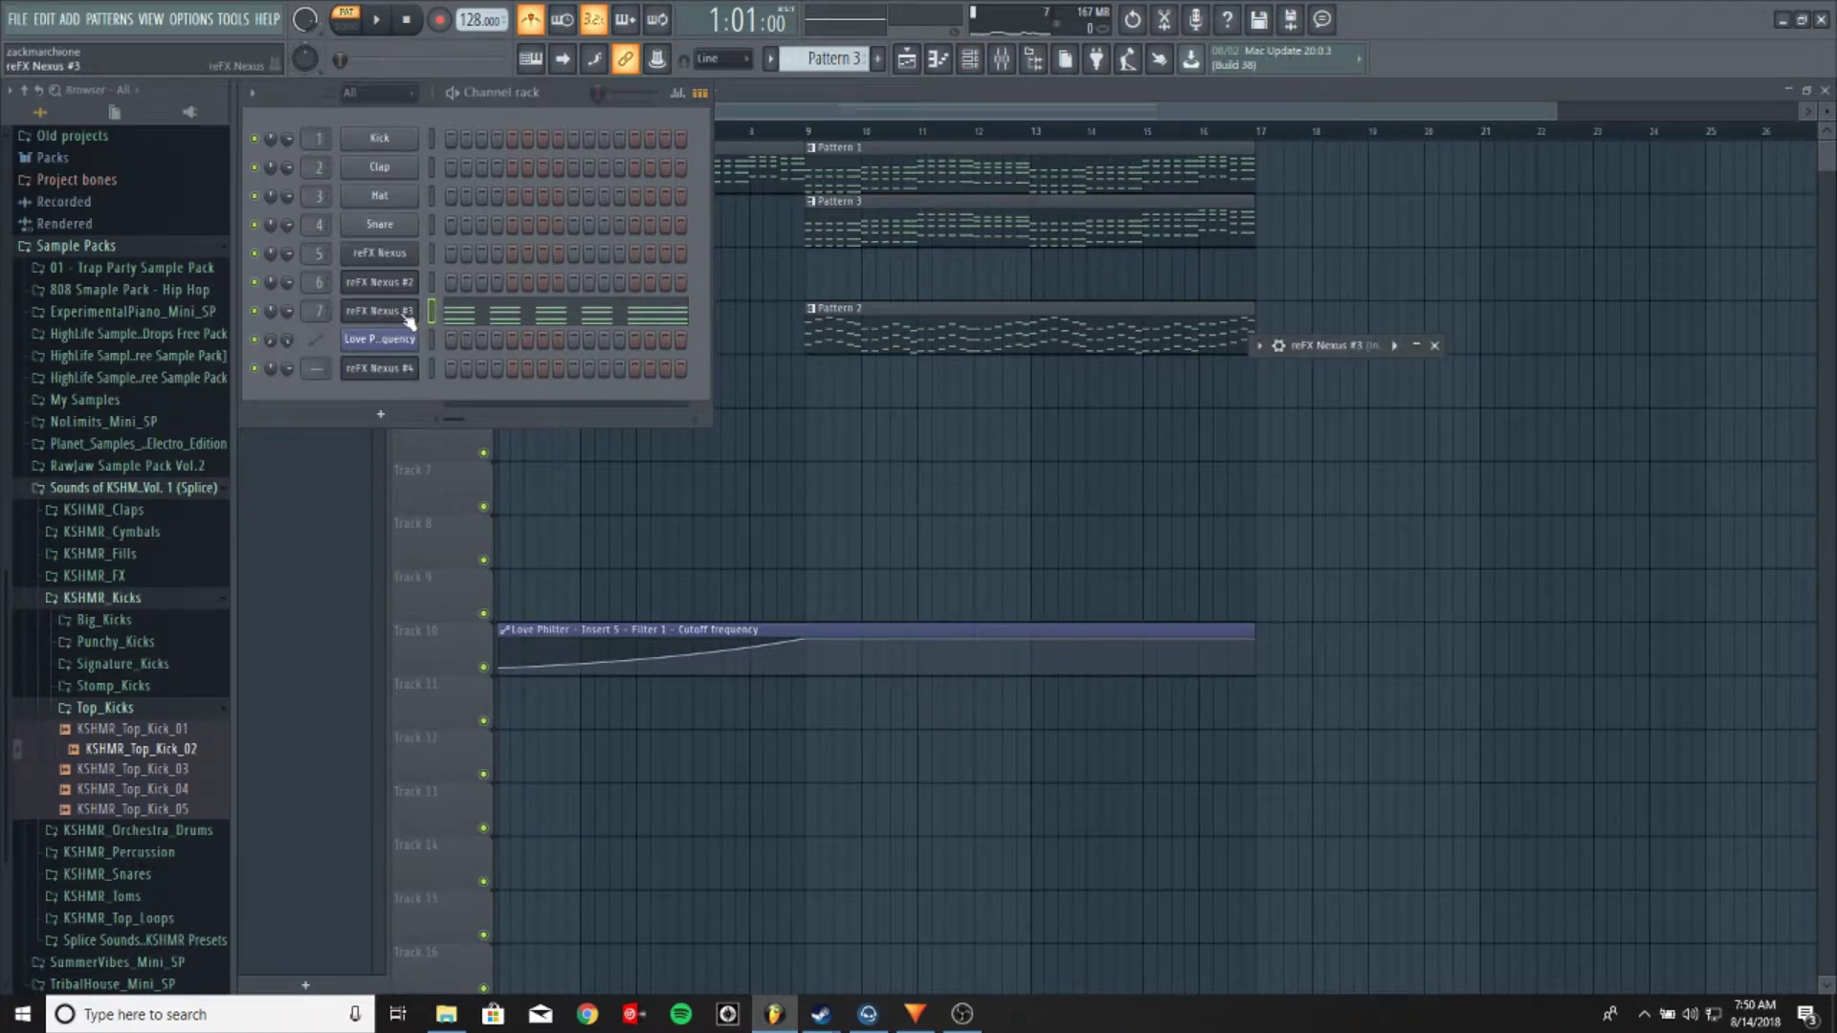
pyautogui.click(1418, 348)
pyautogui.moveTo(1070, 342); pyautogui.dragTo(1062, 330)
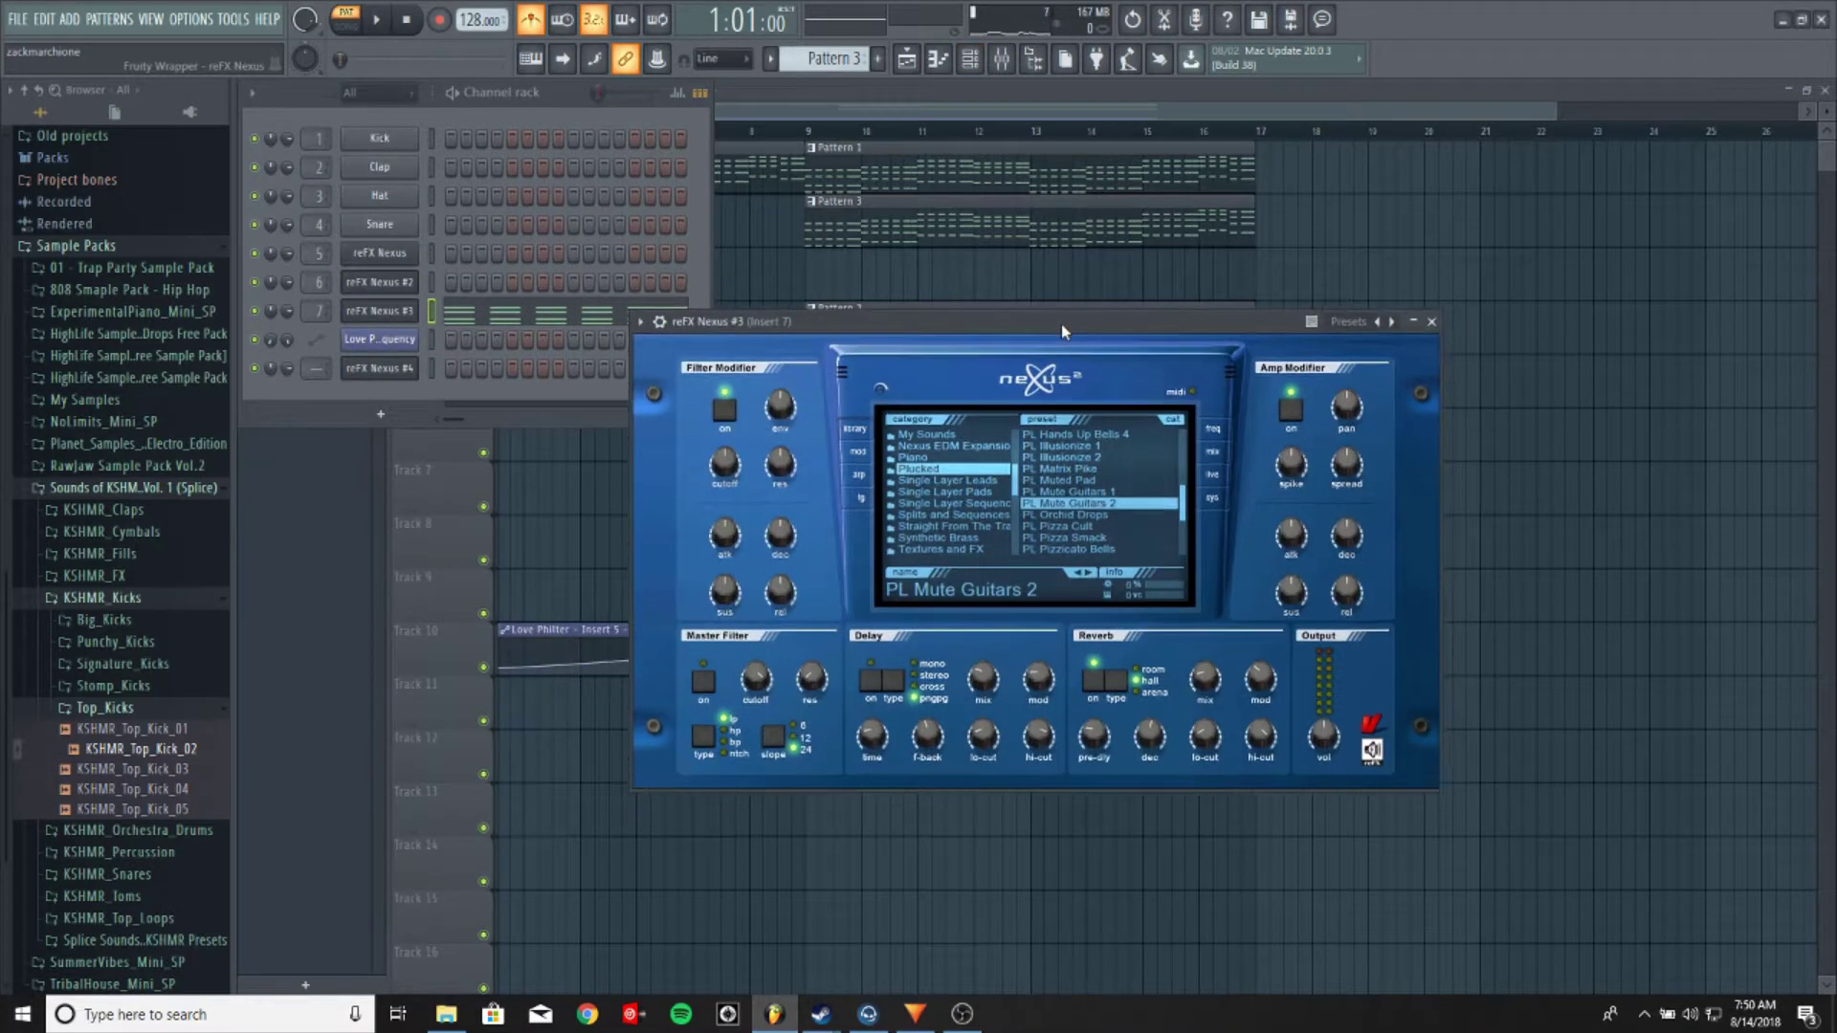
pyautogui.click(1430, 323)
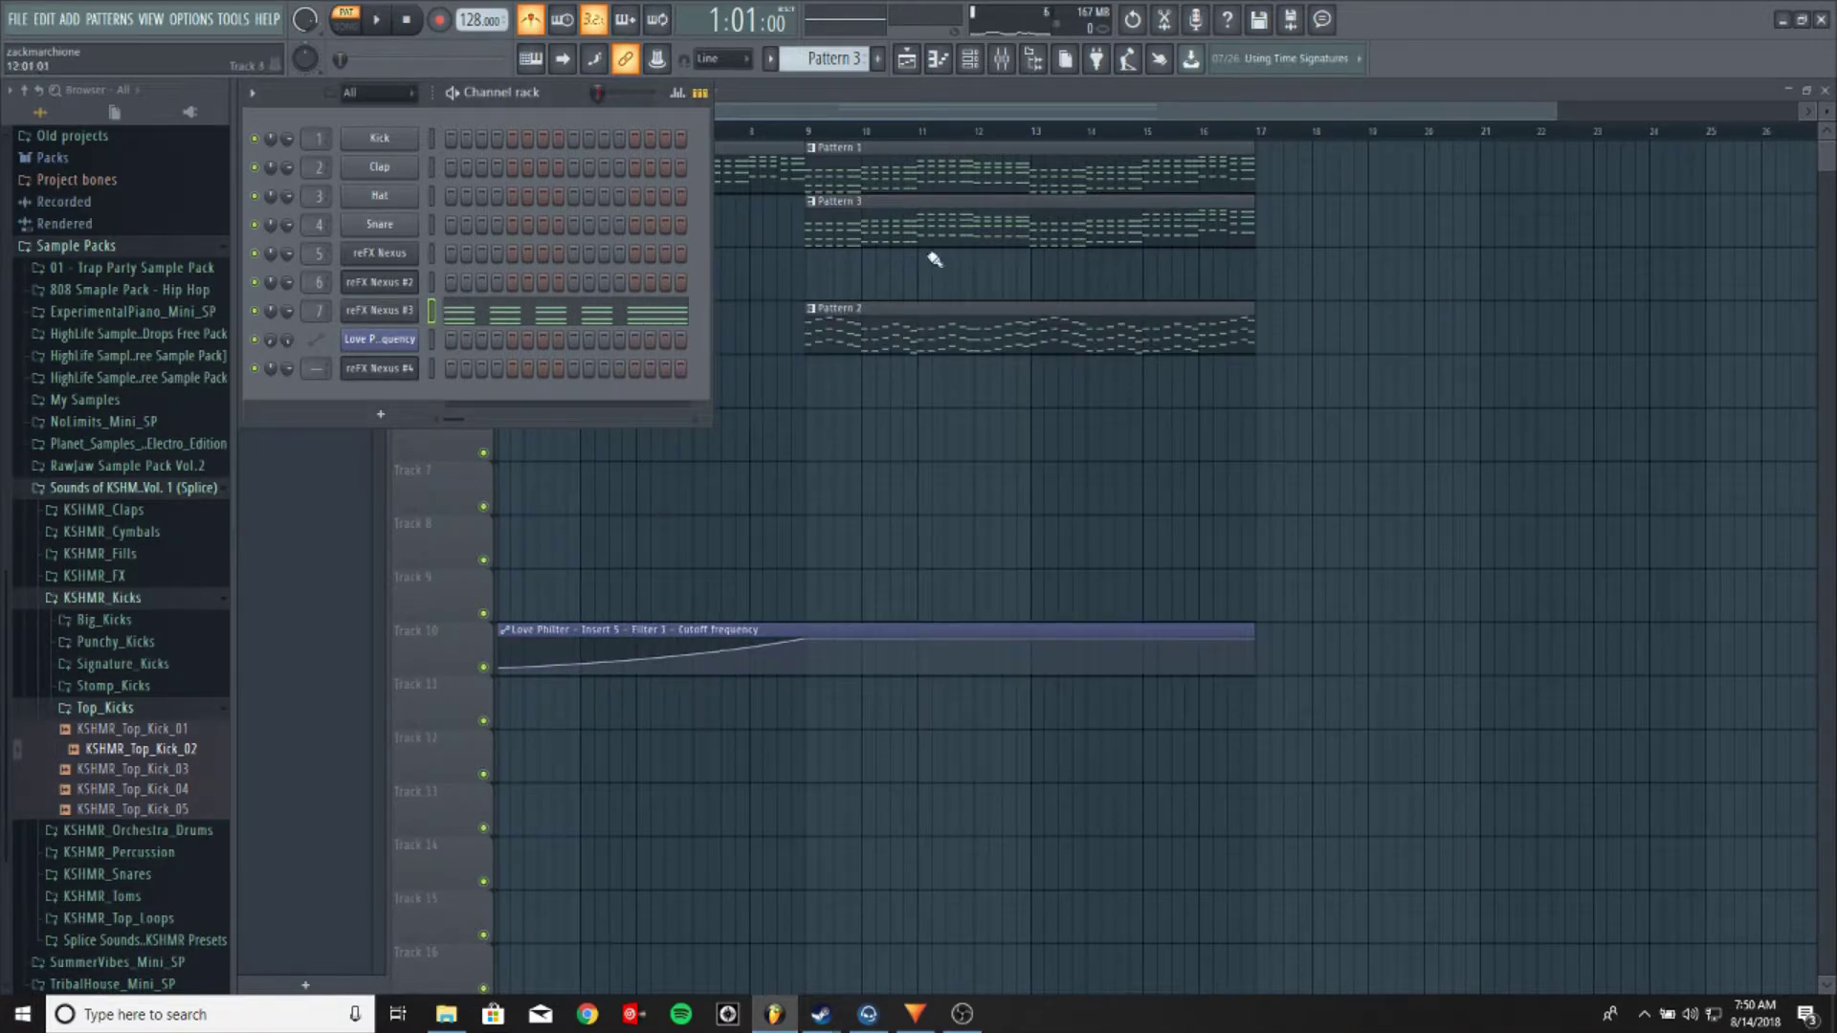
# Play Pattern 3, turn the metronome off, and view the reFX Nexus #3 notes in the piano roll
pyautogui.click(373, 23)
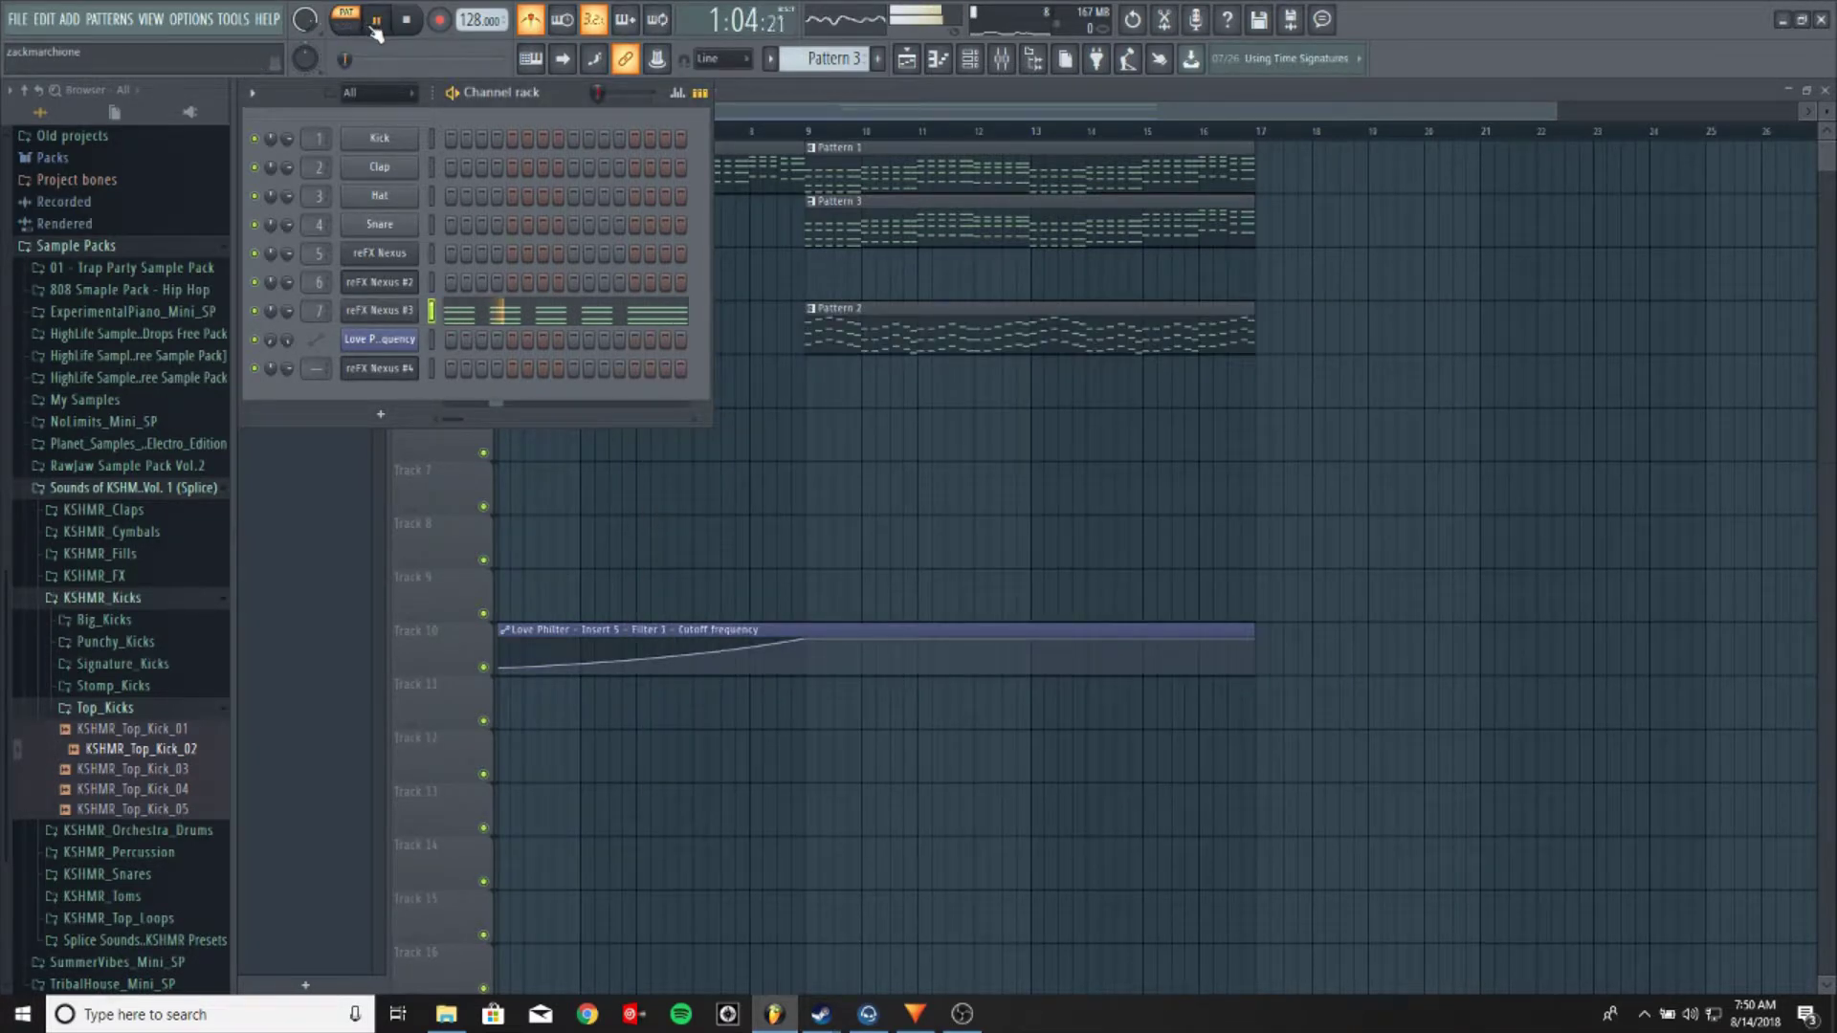
pyautogui.click(538, 30)
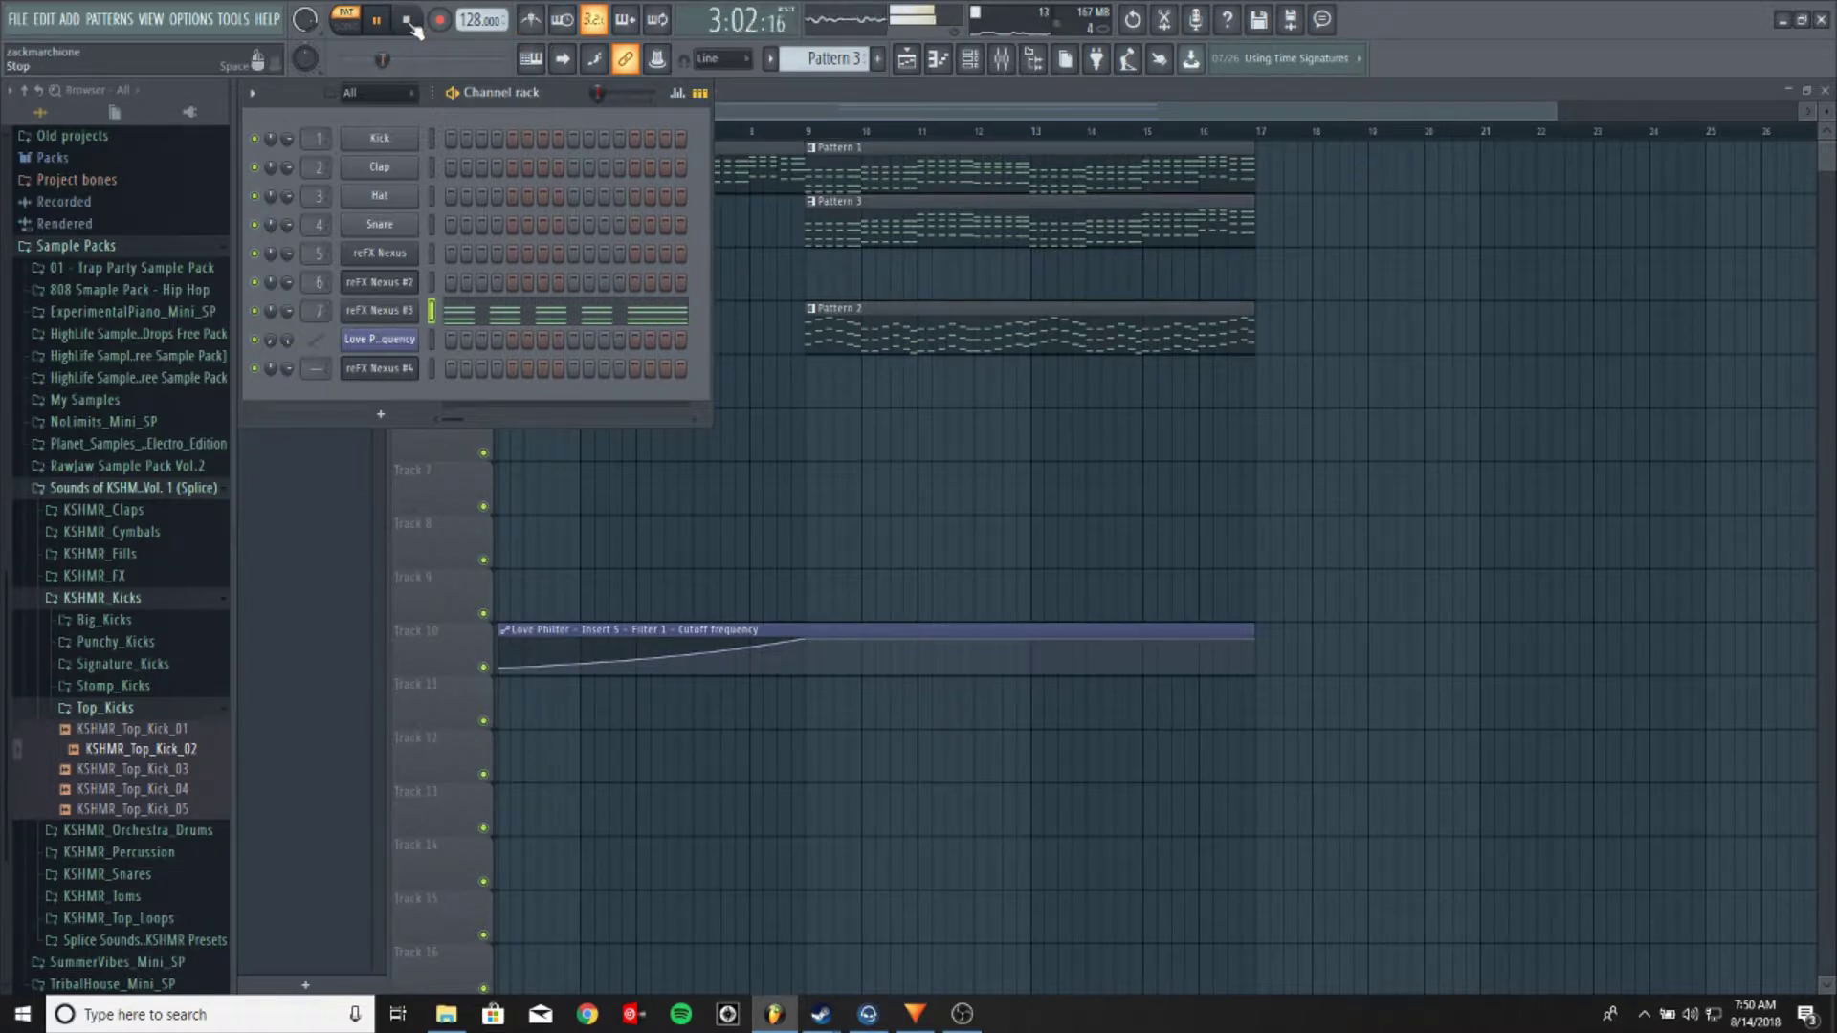
pyautogui.rightClick(383, 310)
pyautogui.click(457, 306)
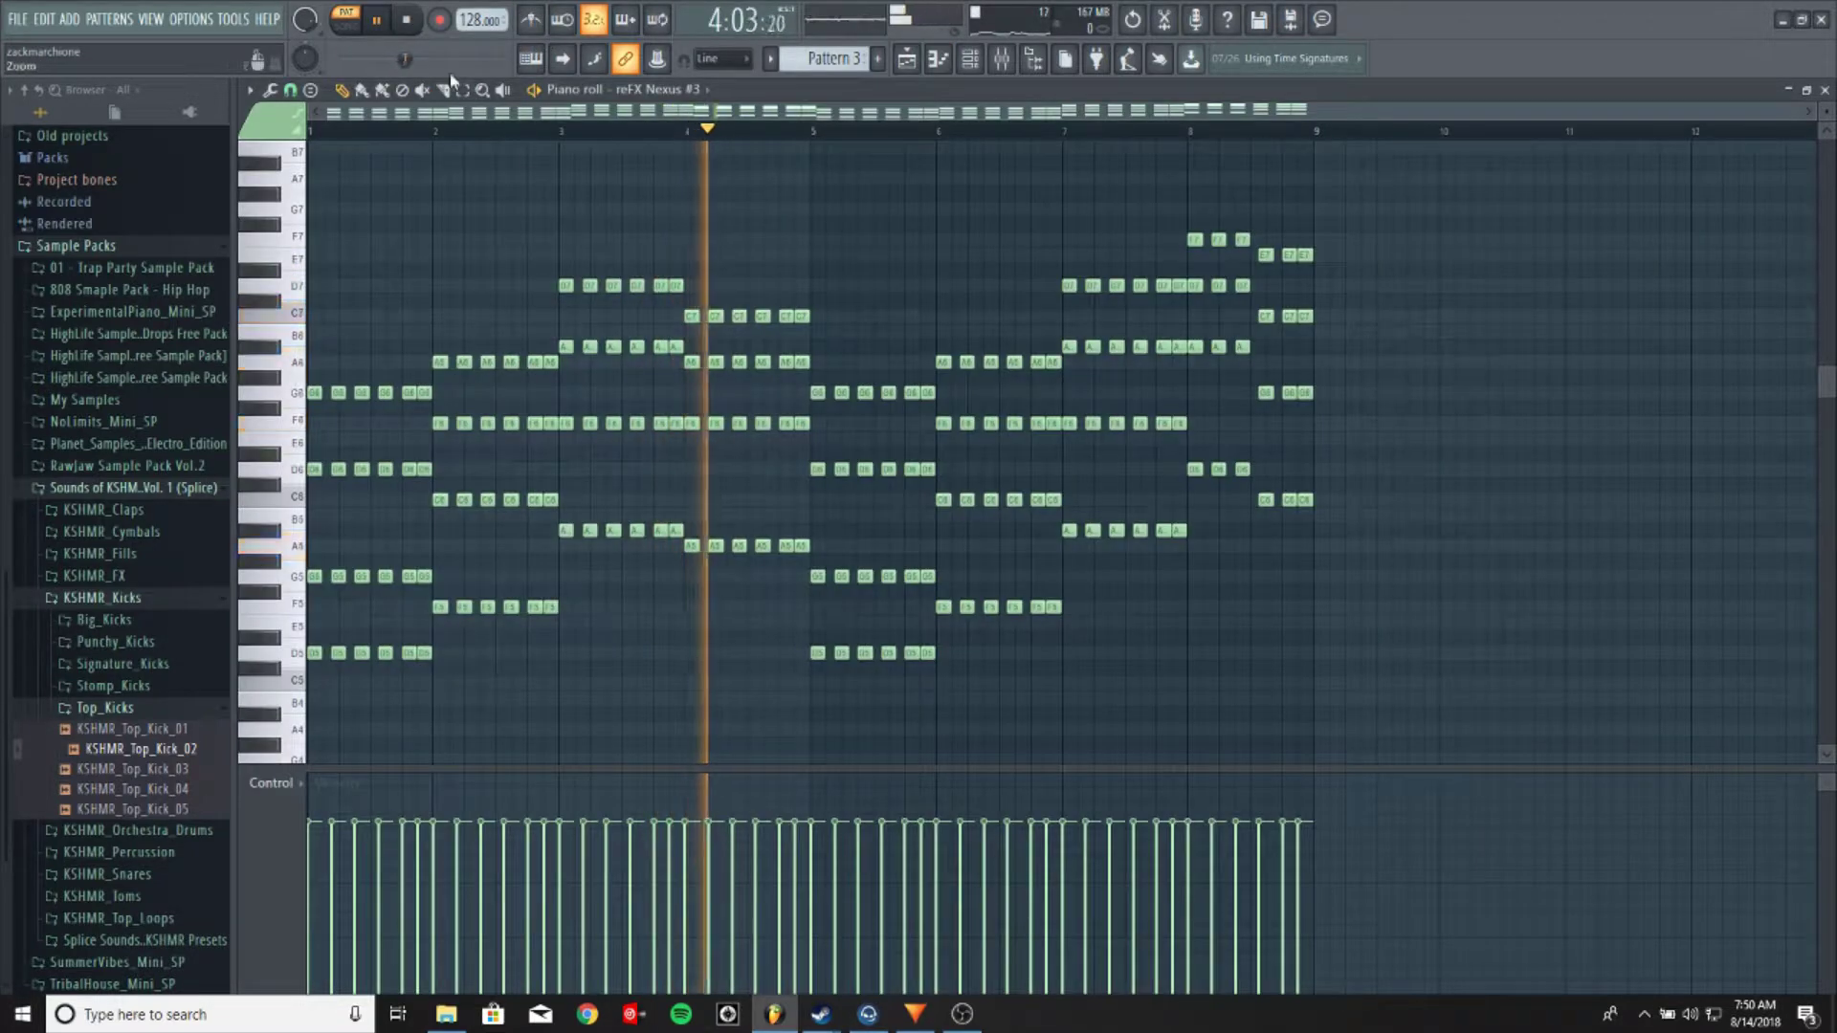
pyautogui.click(387, 27)
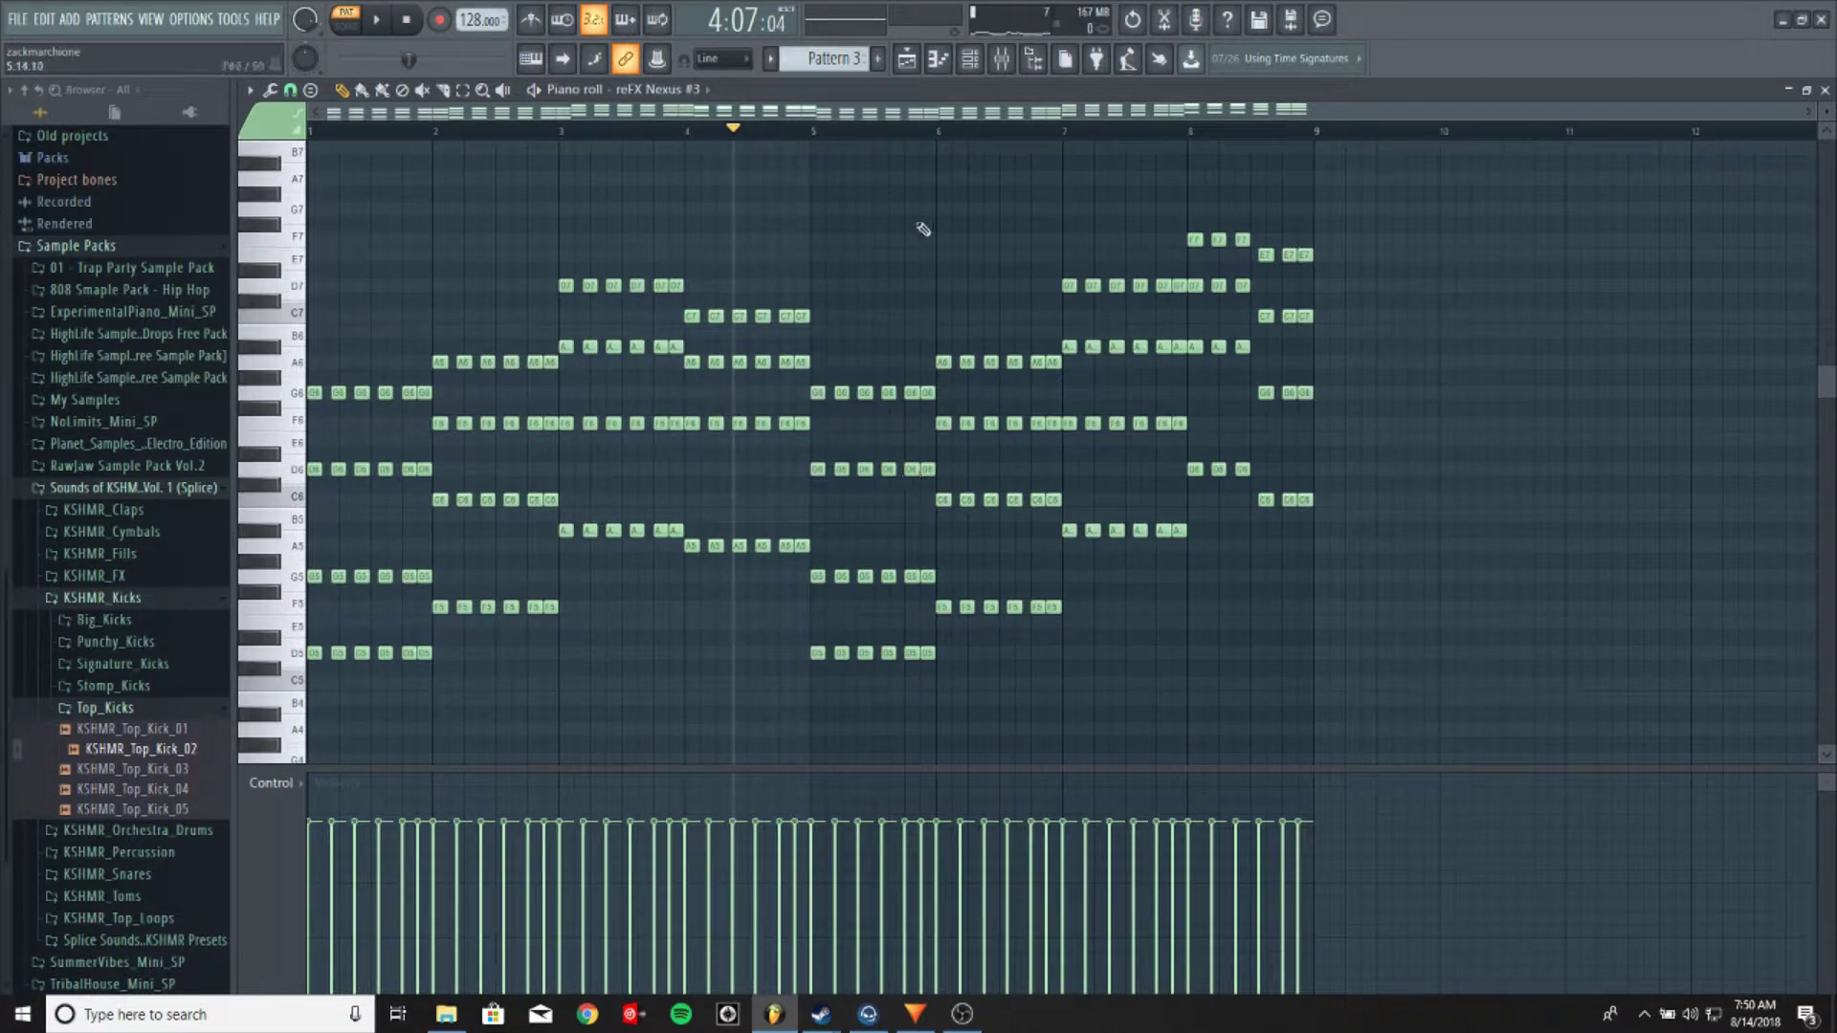
# Play the playlist arrangement in song mode from bar 9 through bar 16, then reset the playhead to bar 1
pyautogui.click(905, 63)
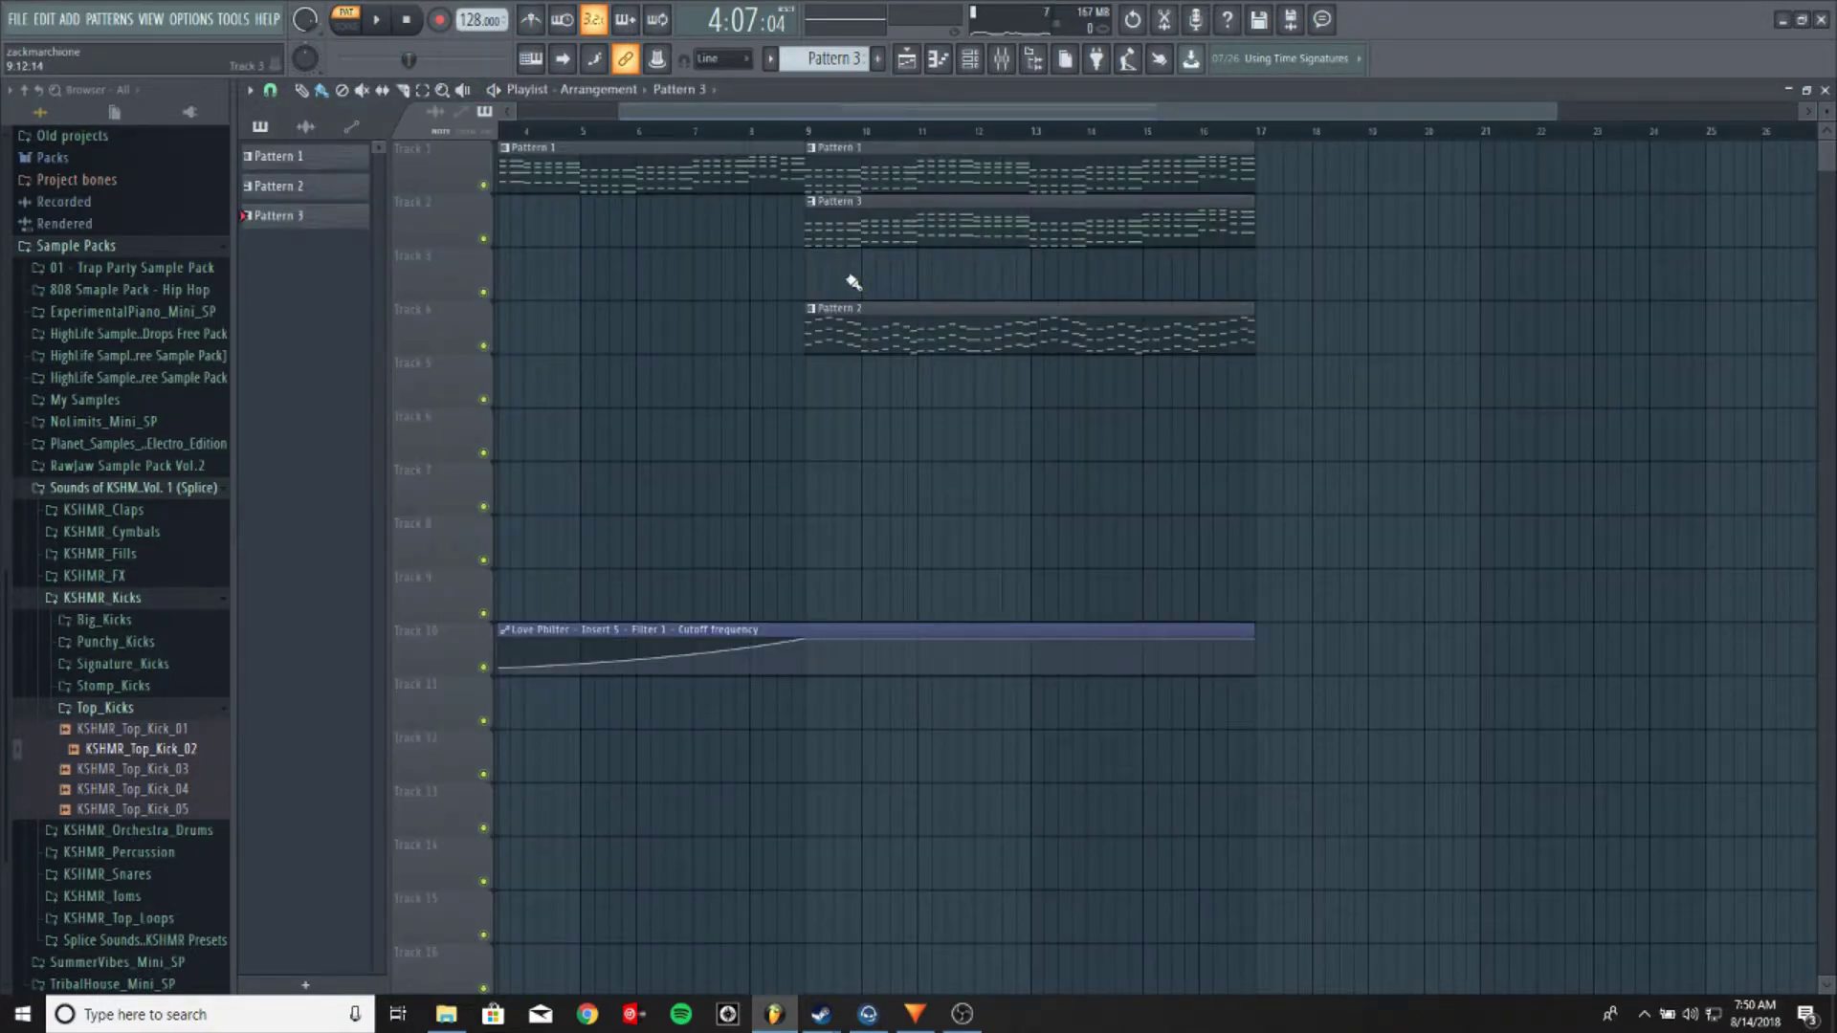
pyautogui.click(809, 131)
pyautogui.click(376, 20)
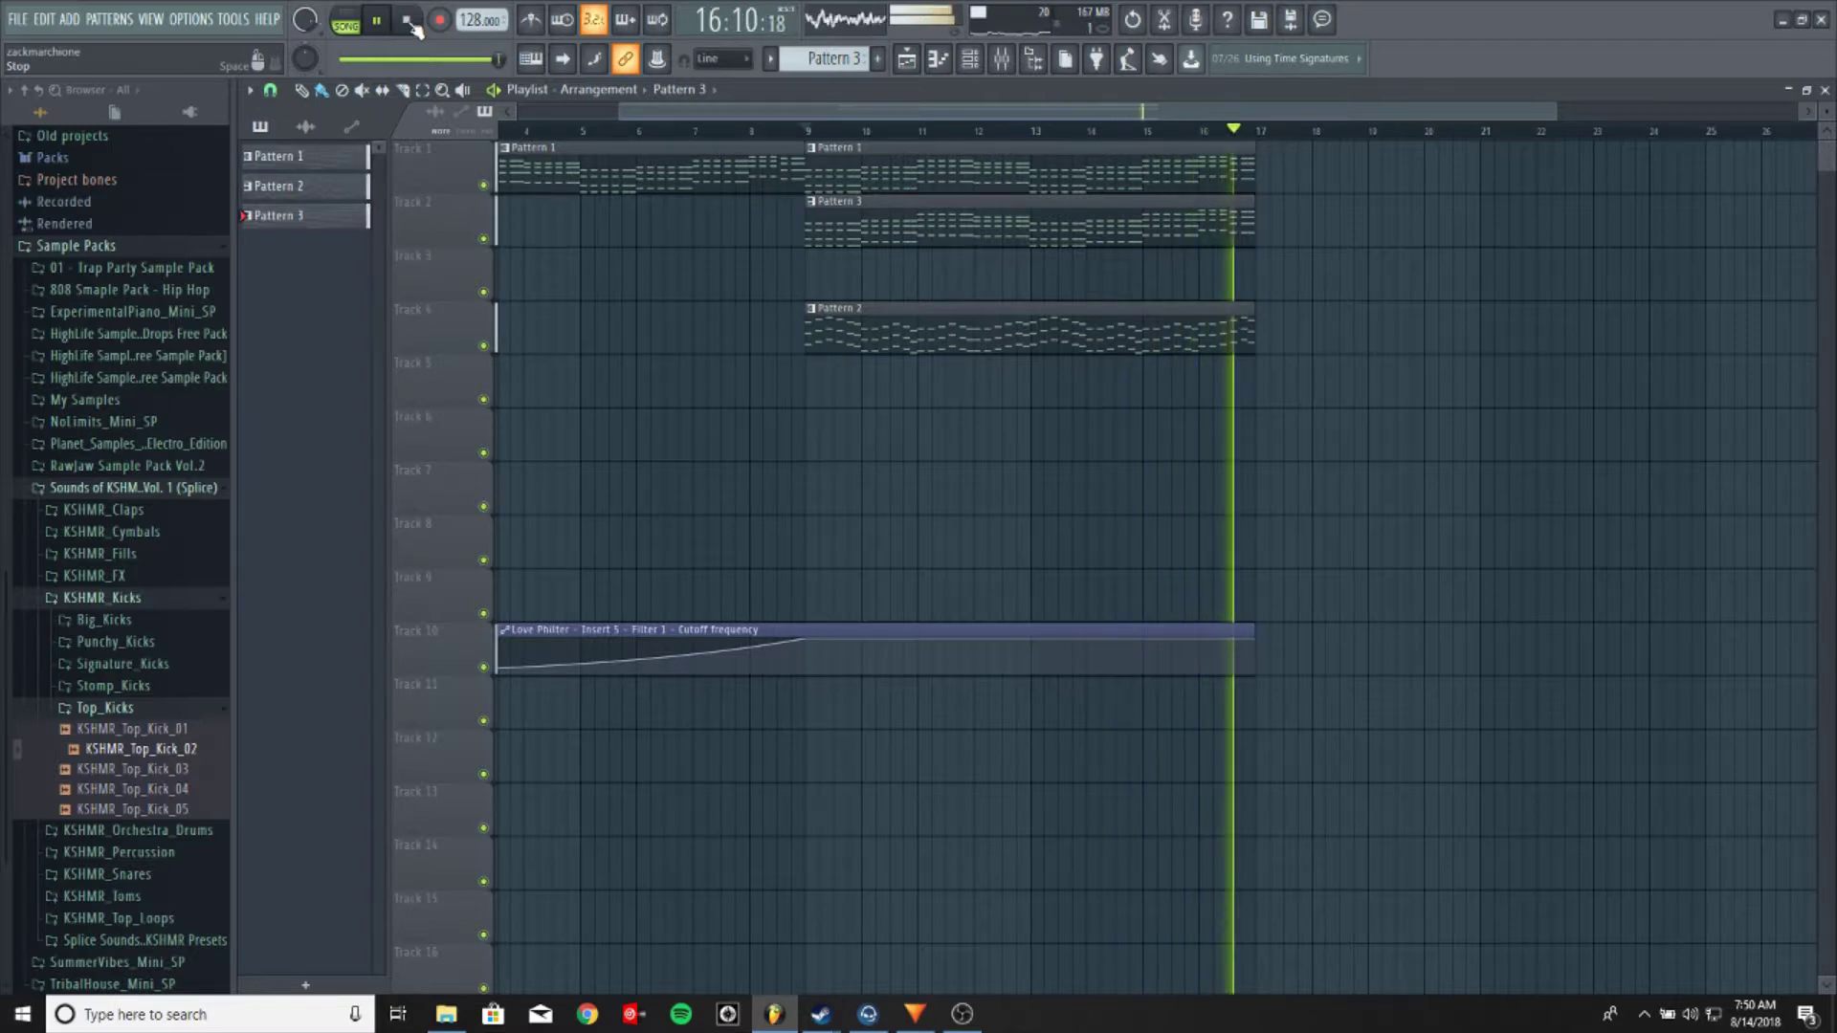
pyautogui.click(407, 20)
pyautogui.scroll(-2, 1031, 377)
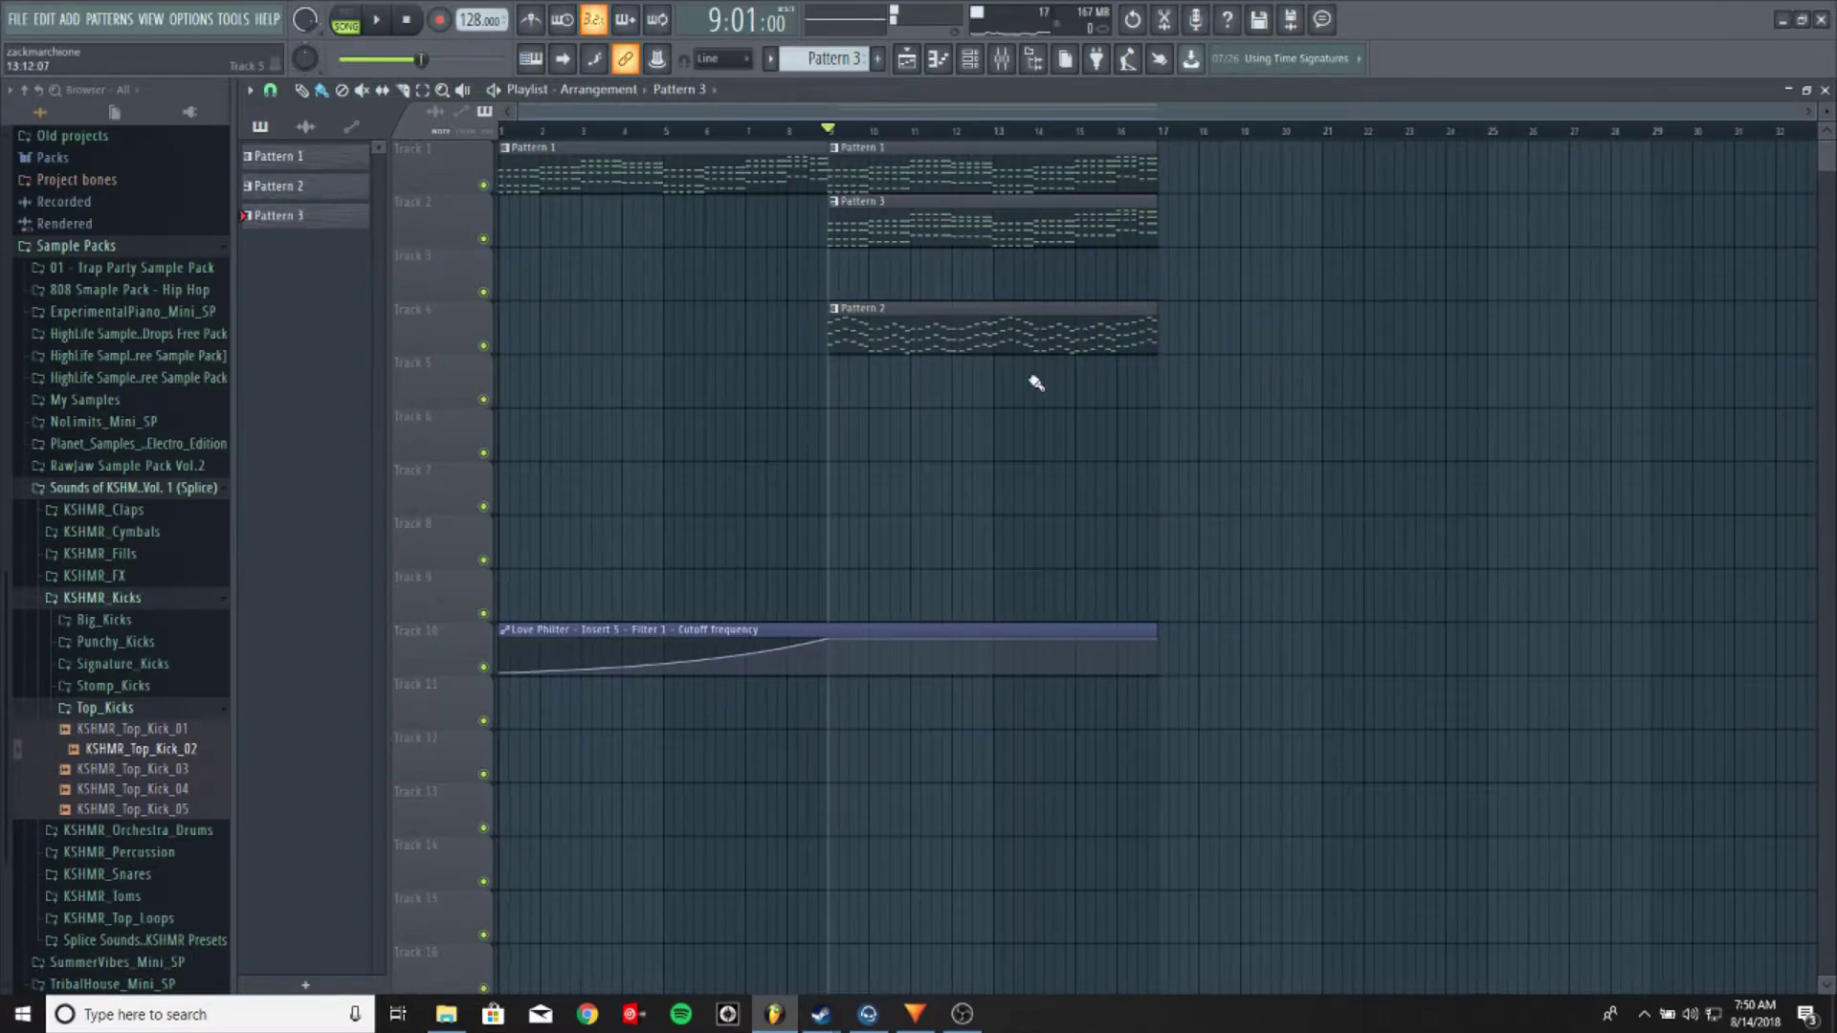
pyautogui.click(1050, 385)
pyautogui.rightClick(1074, 395)
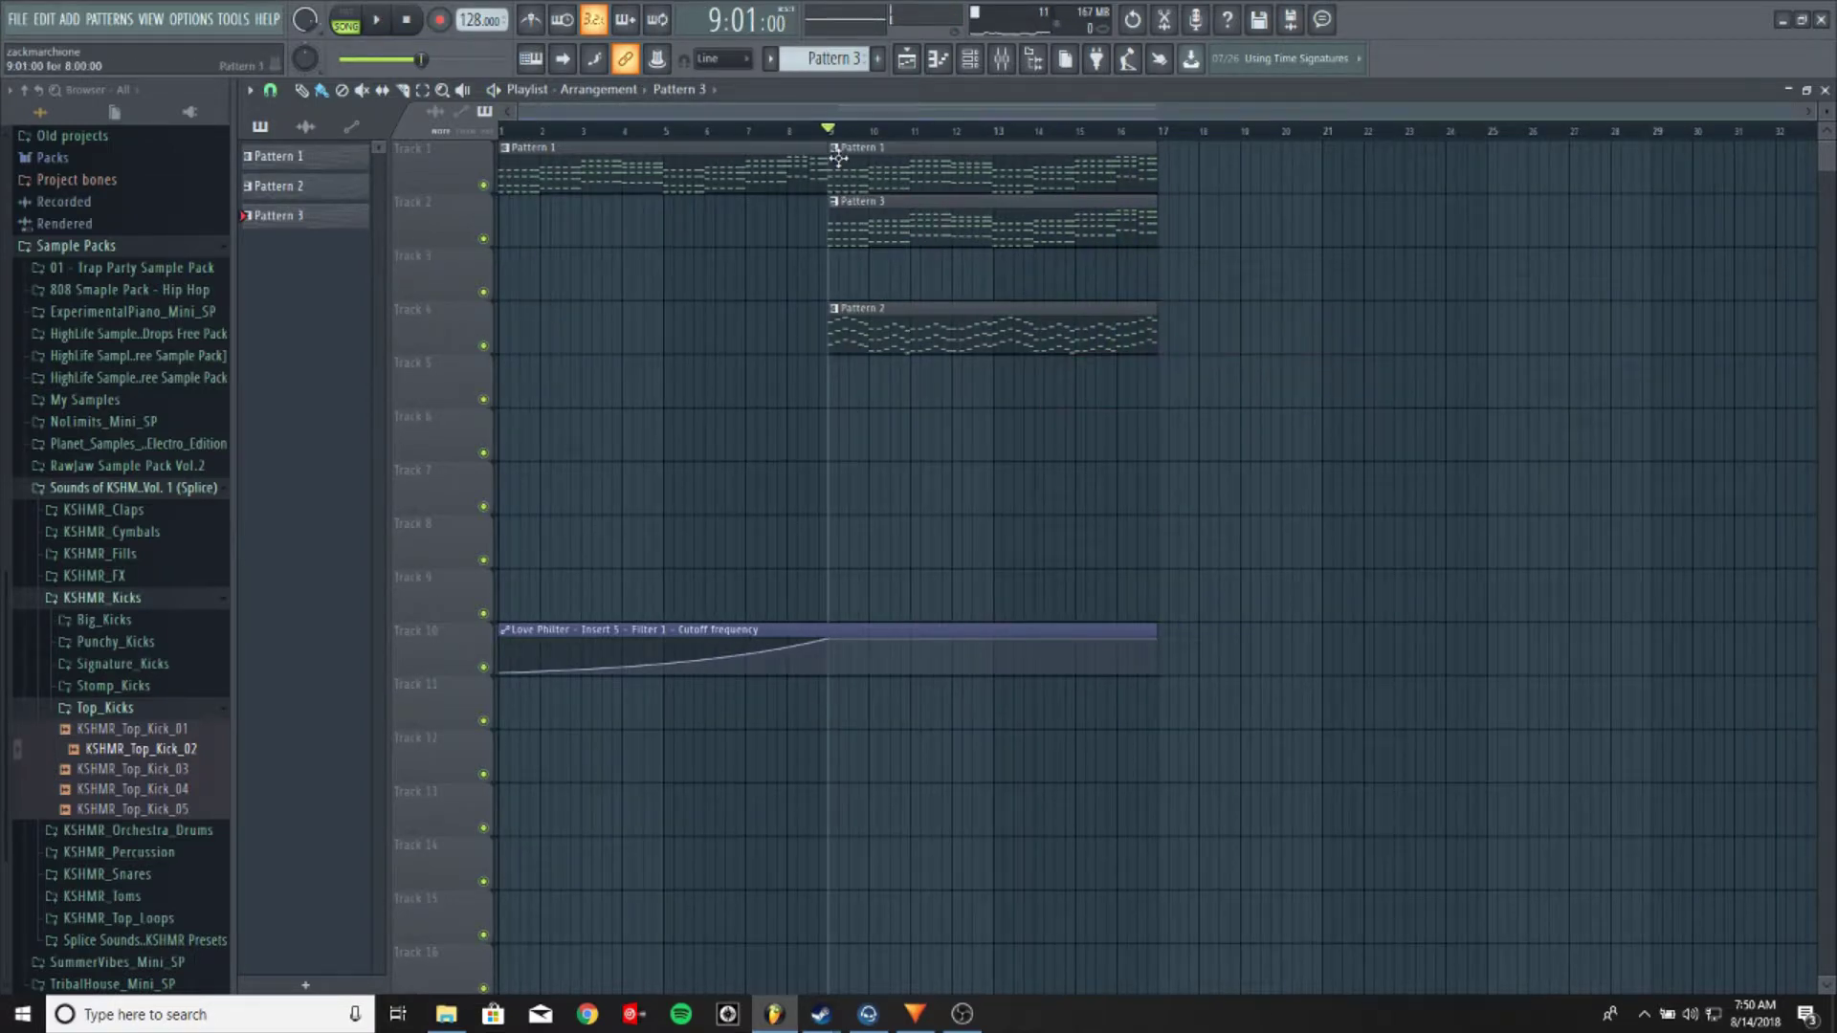
pyautogui.click(427, 35)
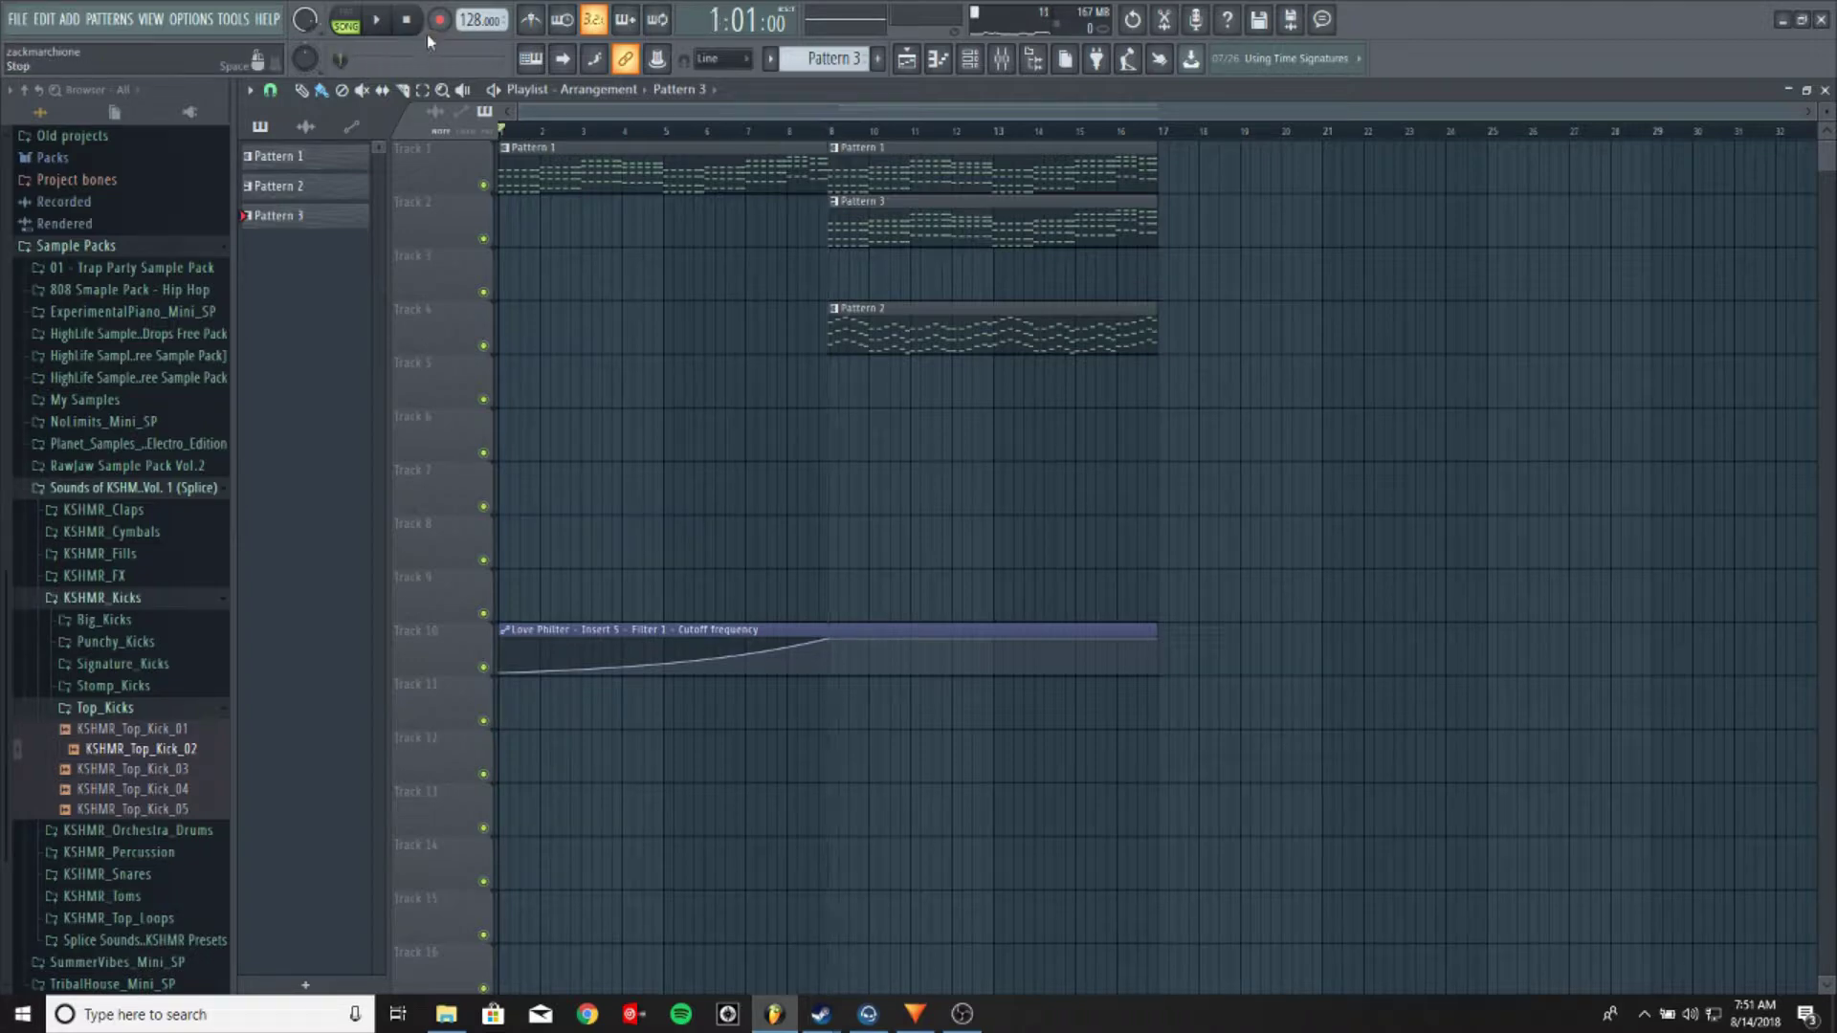
# Audition KSHMR_Crash_02 from the KSHMR_Cymbals Crashes folder and place it on Track 5 at bar 1
pyautogui.click(159, 536)
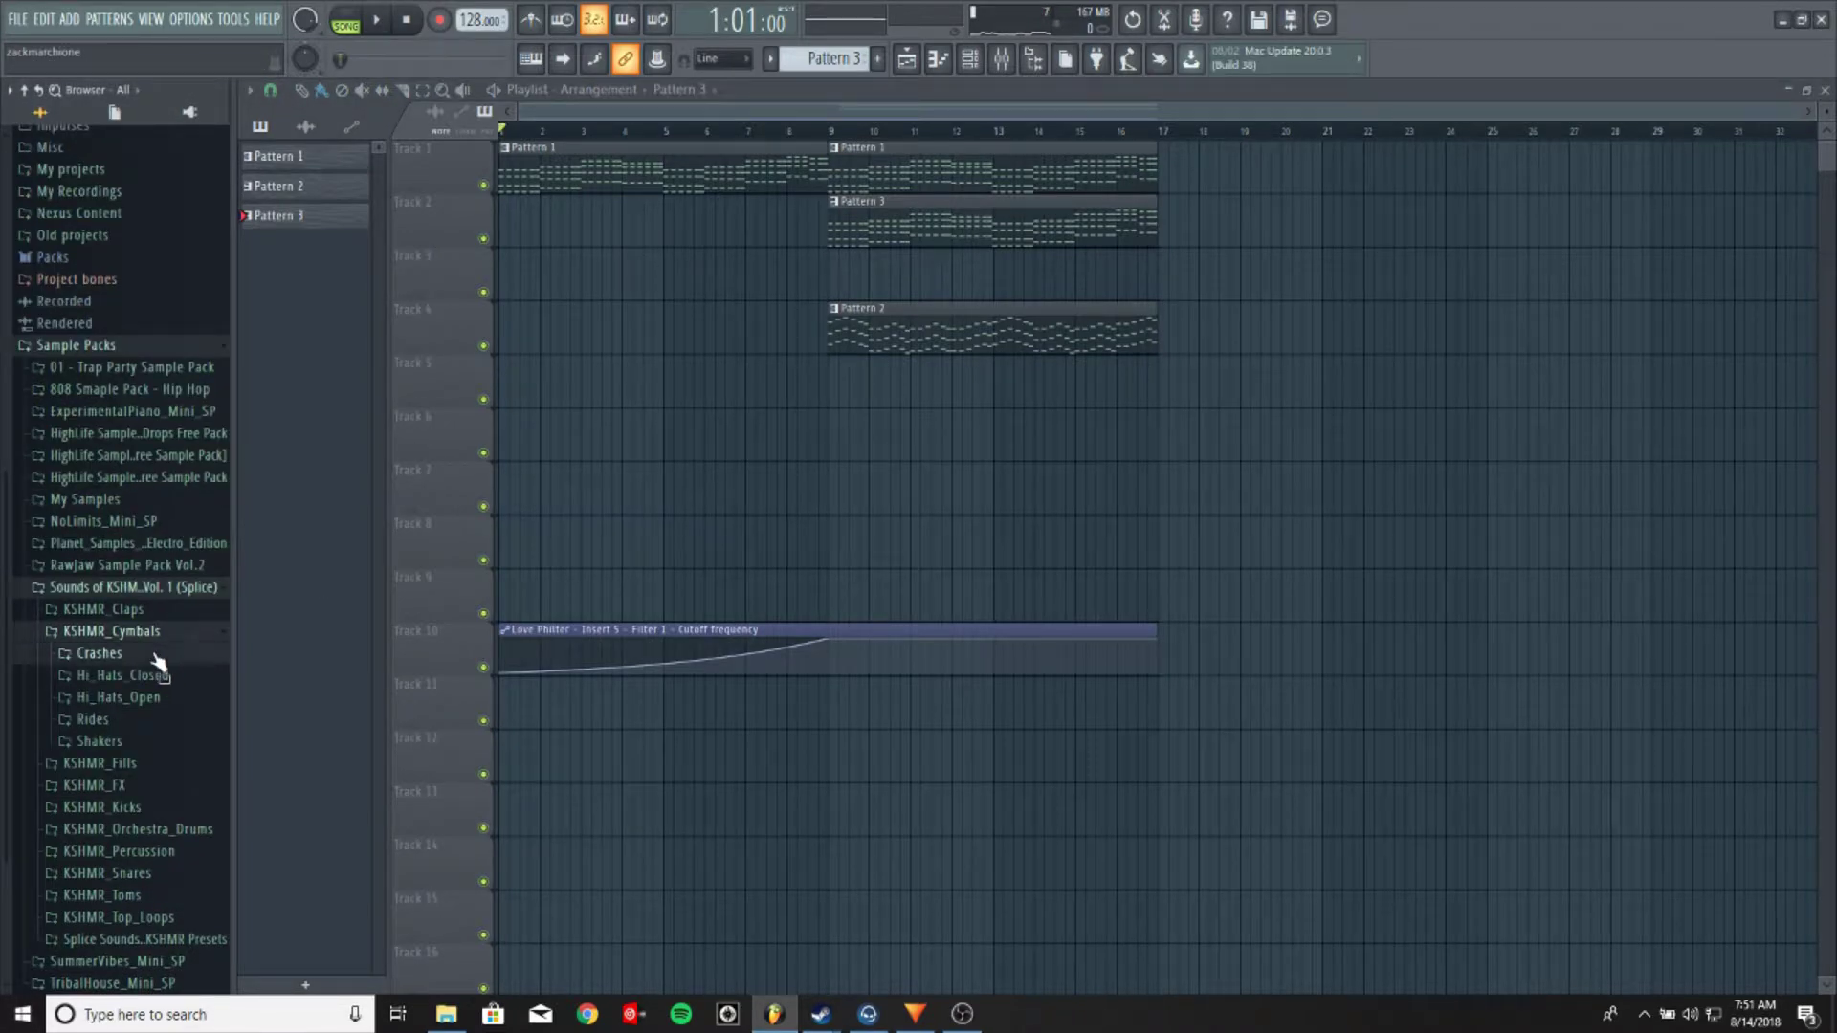
pyautogui.scroll(-3, 173, 660)
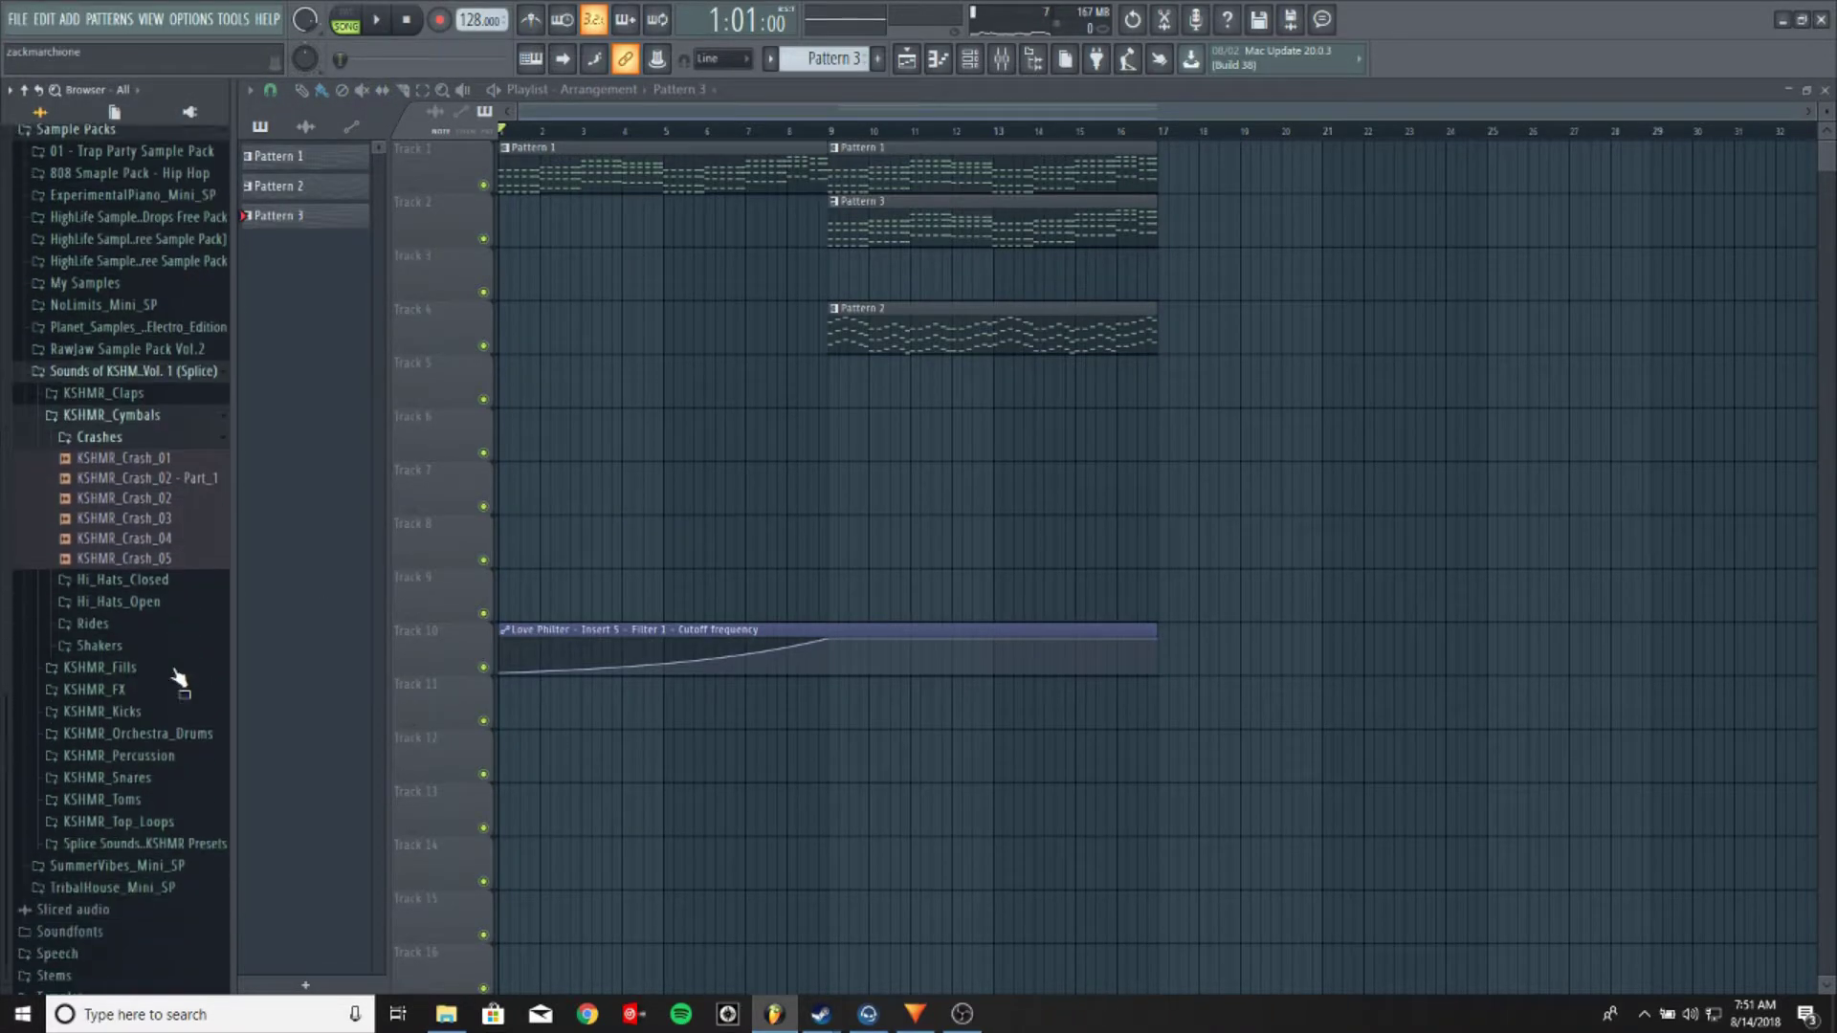
pyautogui.click(174, 489)
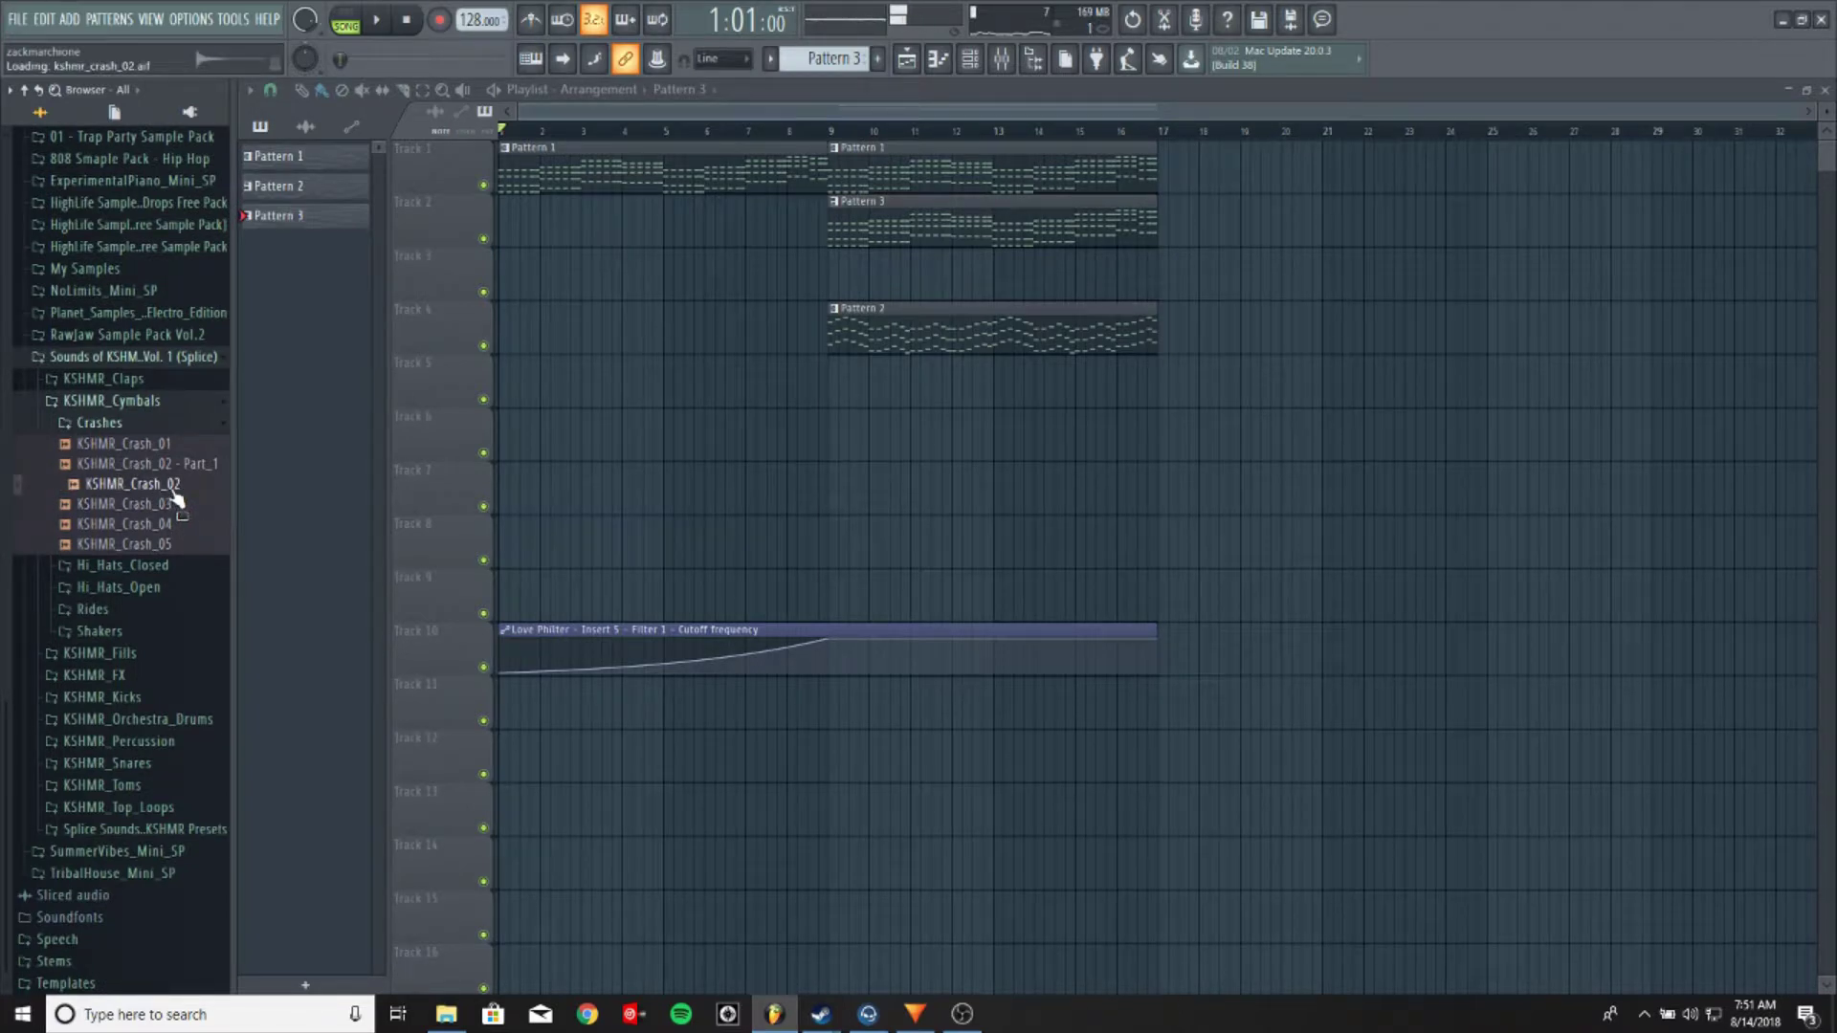
pyautogui.moveTo(177, 499); pyautogui.dragTo(519, 368)
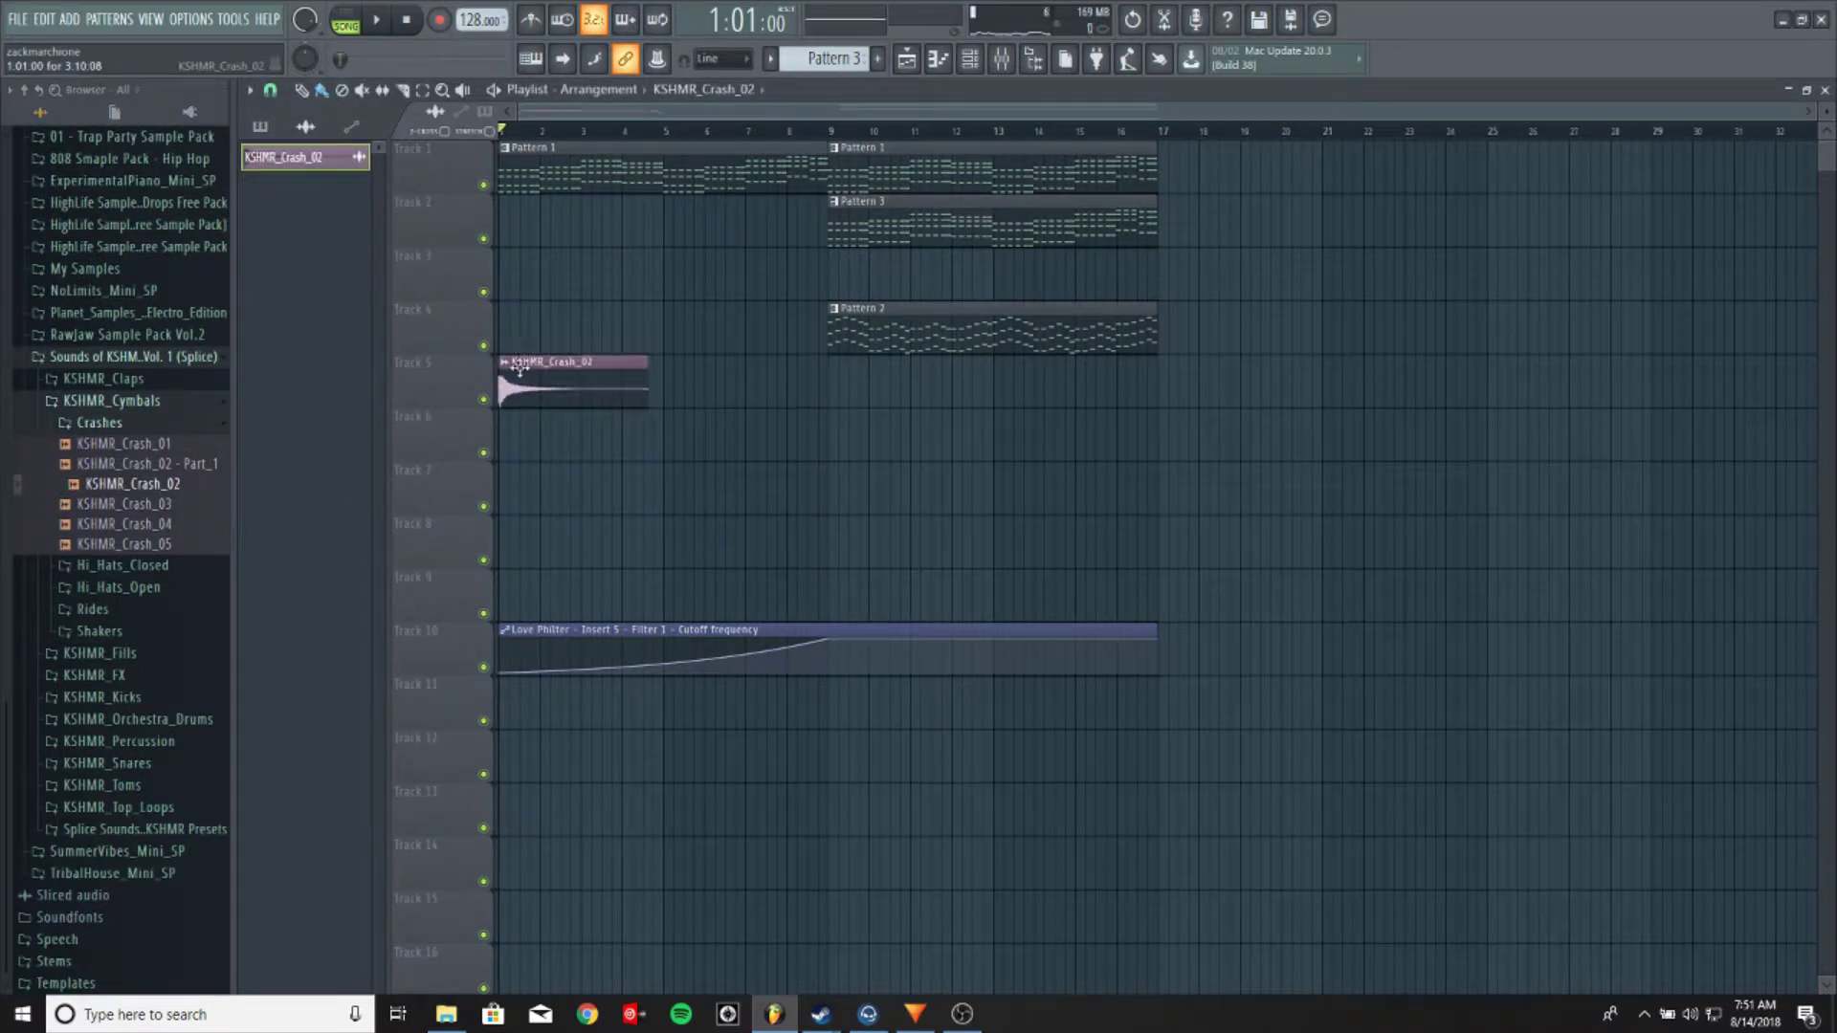
# Check the KSHMR_Crash_02 channel settings and play the arrangement from bar 1 to about bar 5
pyautogui.doubleClick(531, 376)
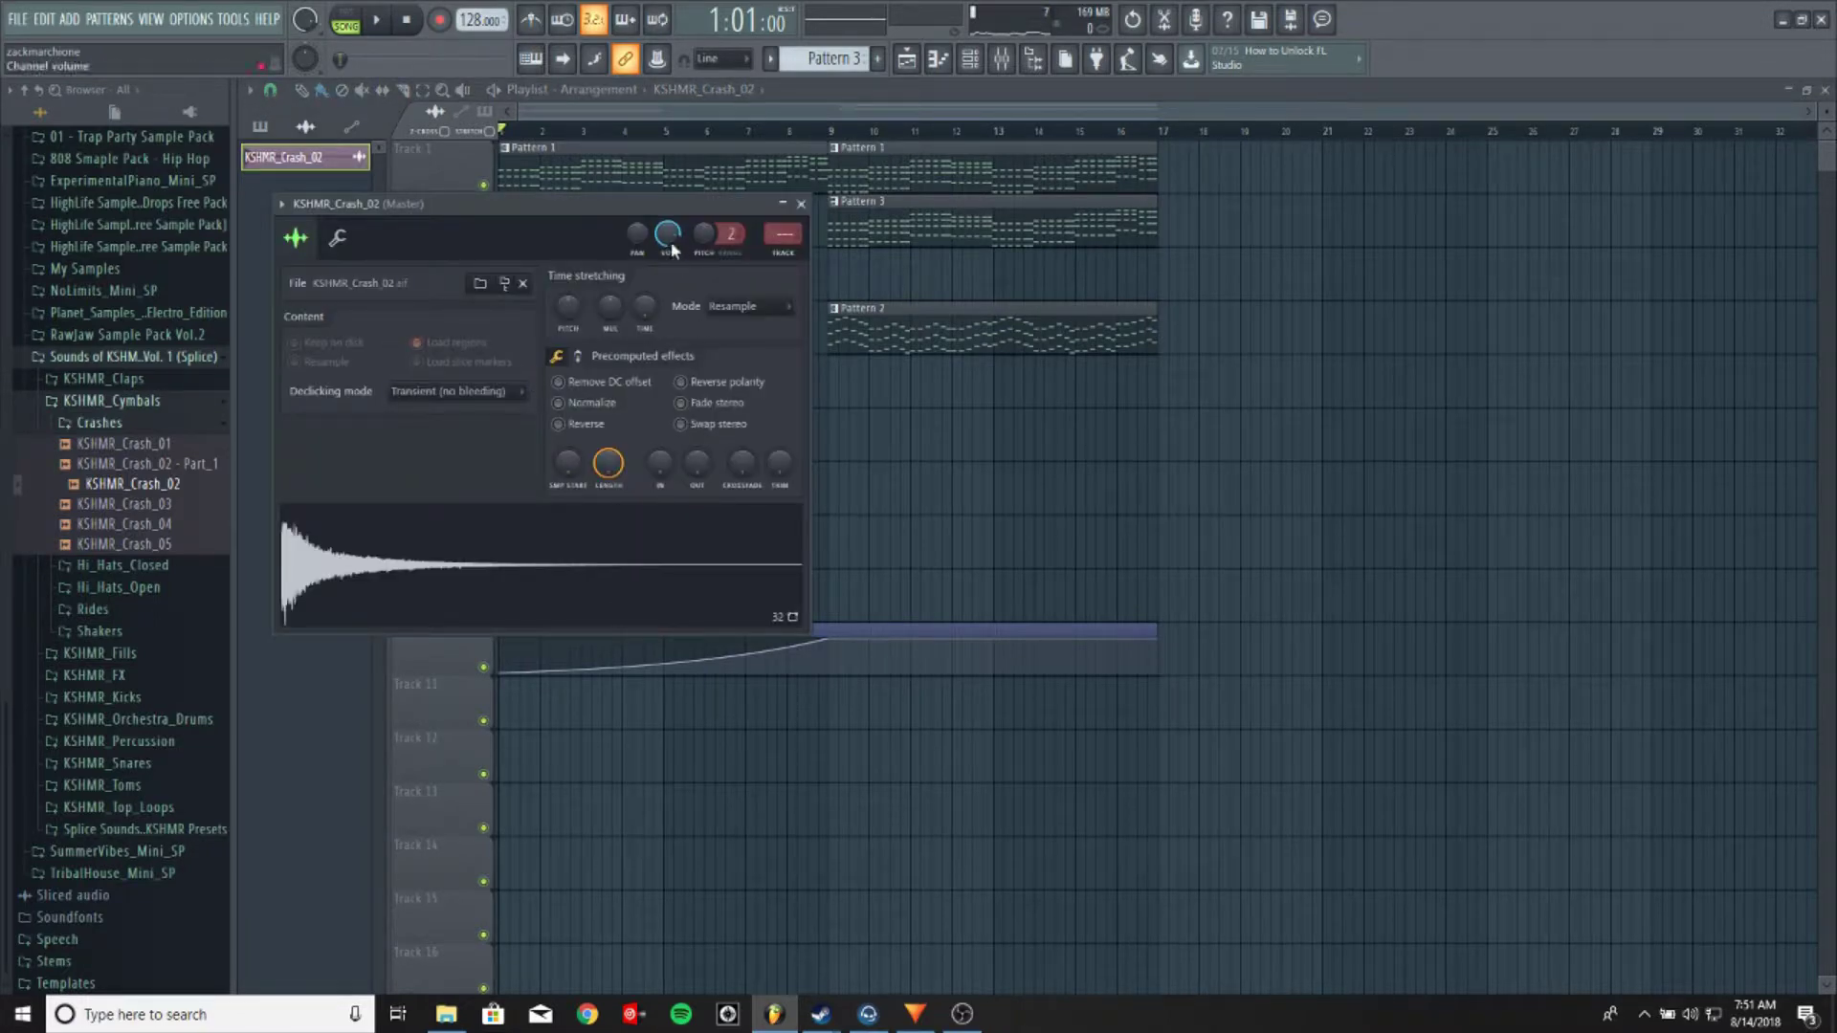
pyautogui.click(802, 204)
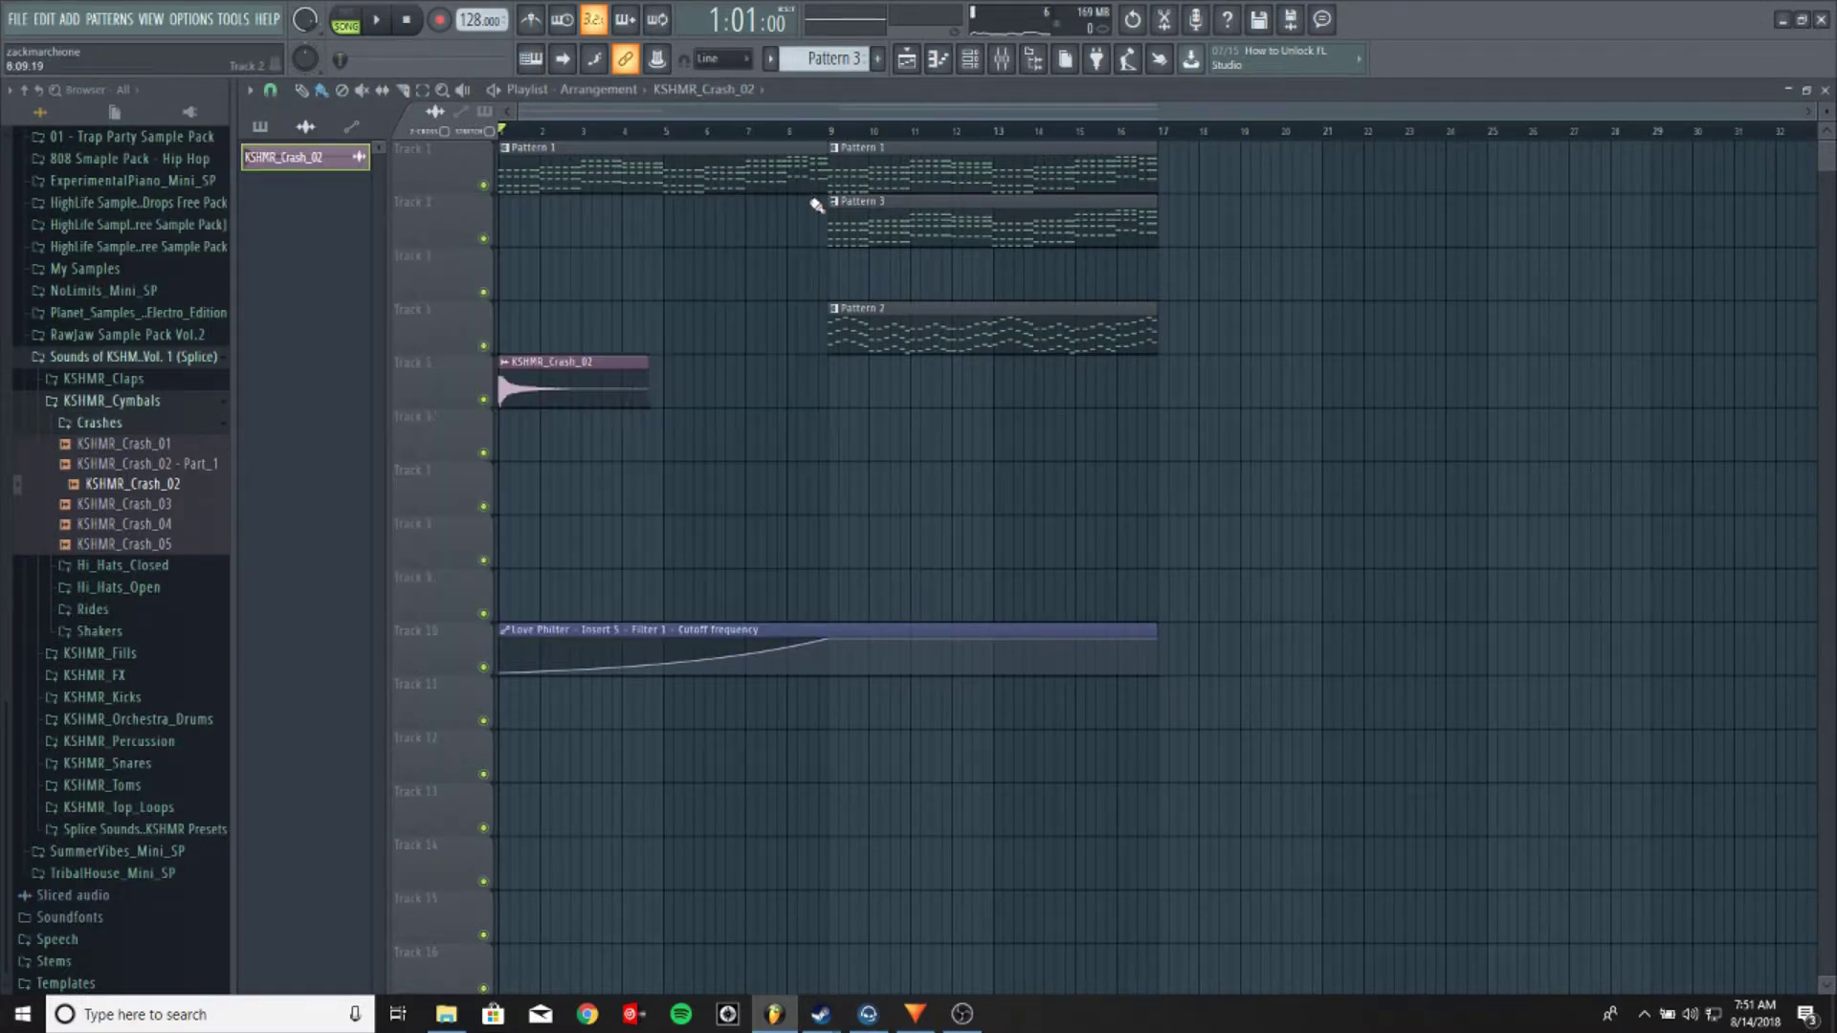
pyautogui.click(379, 26)
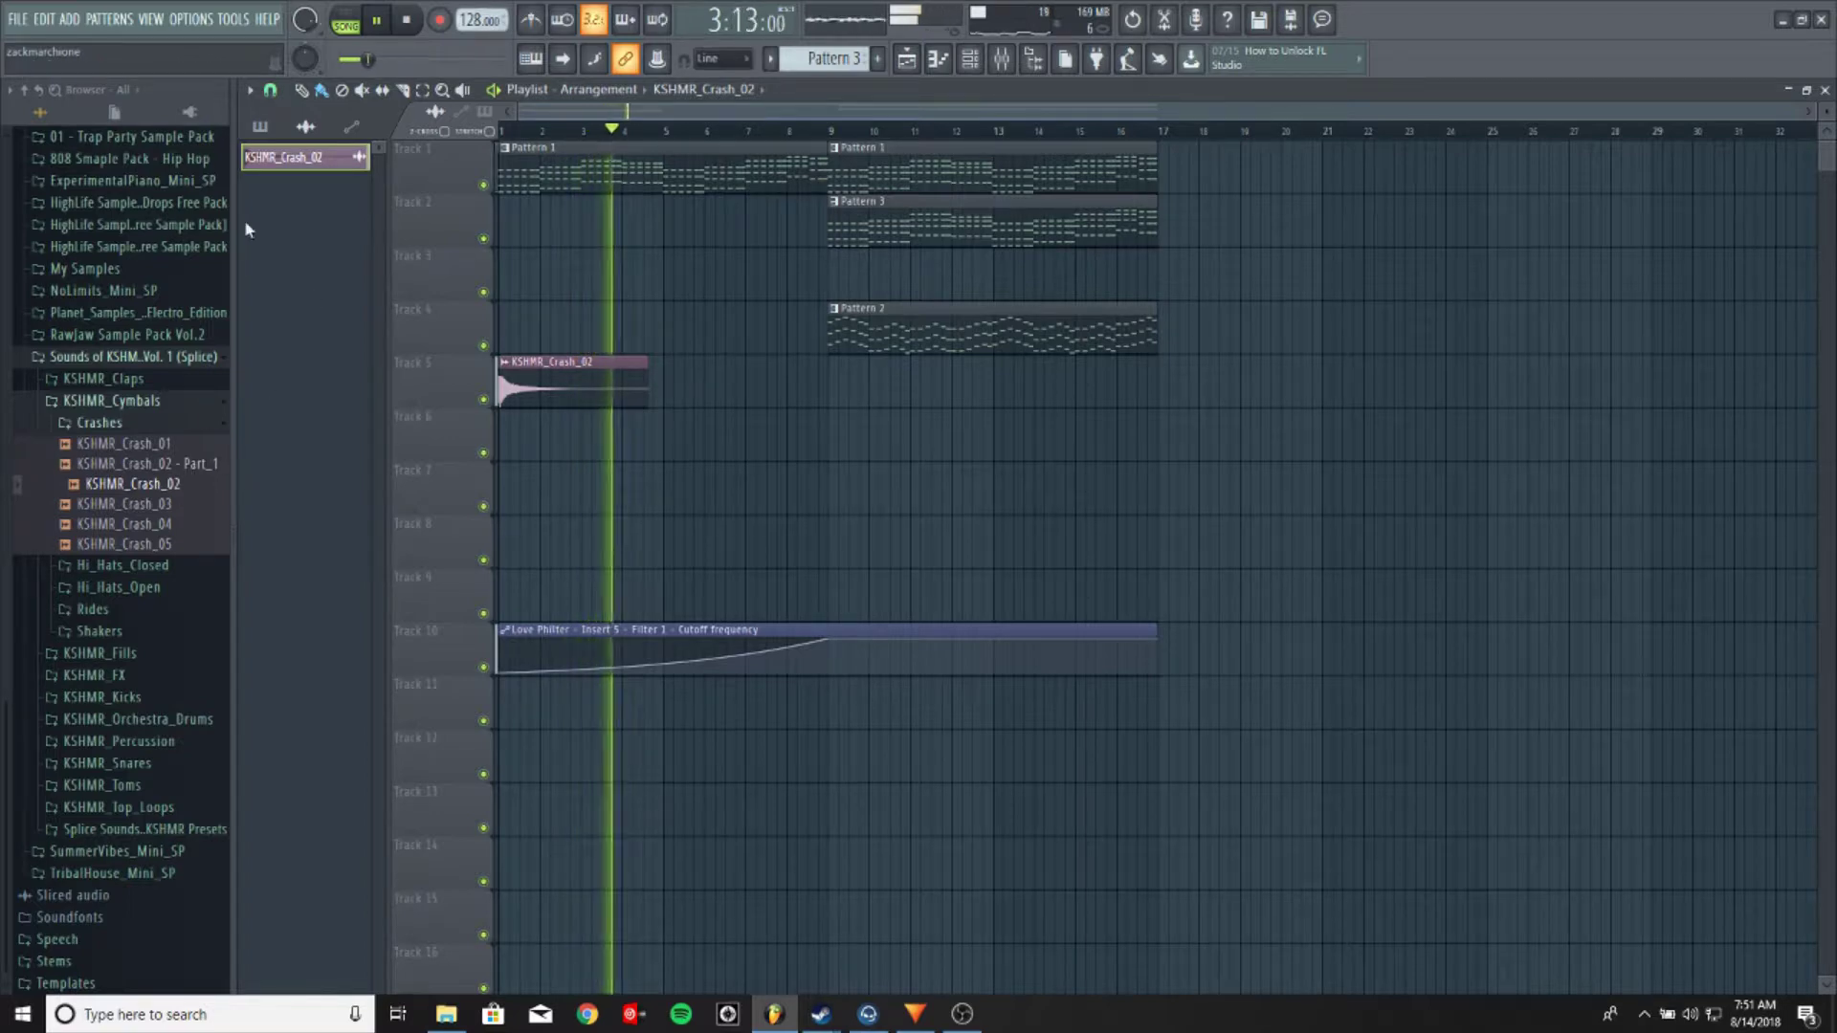
pyautogui.click(381, 31)
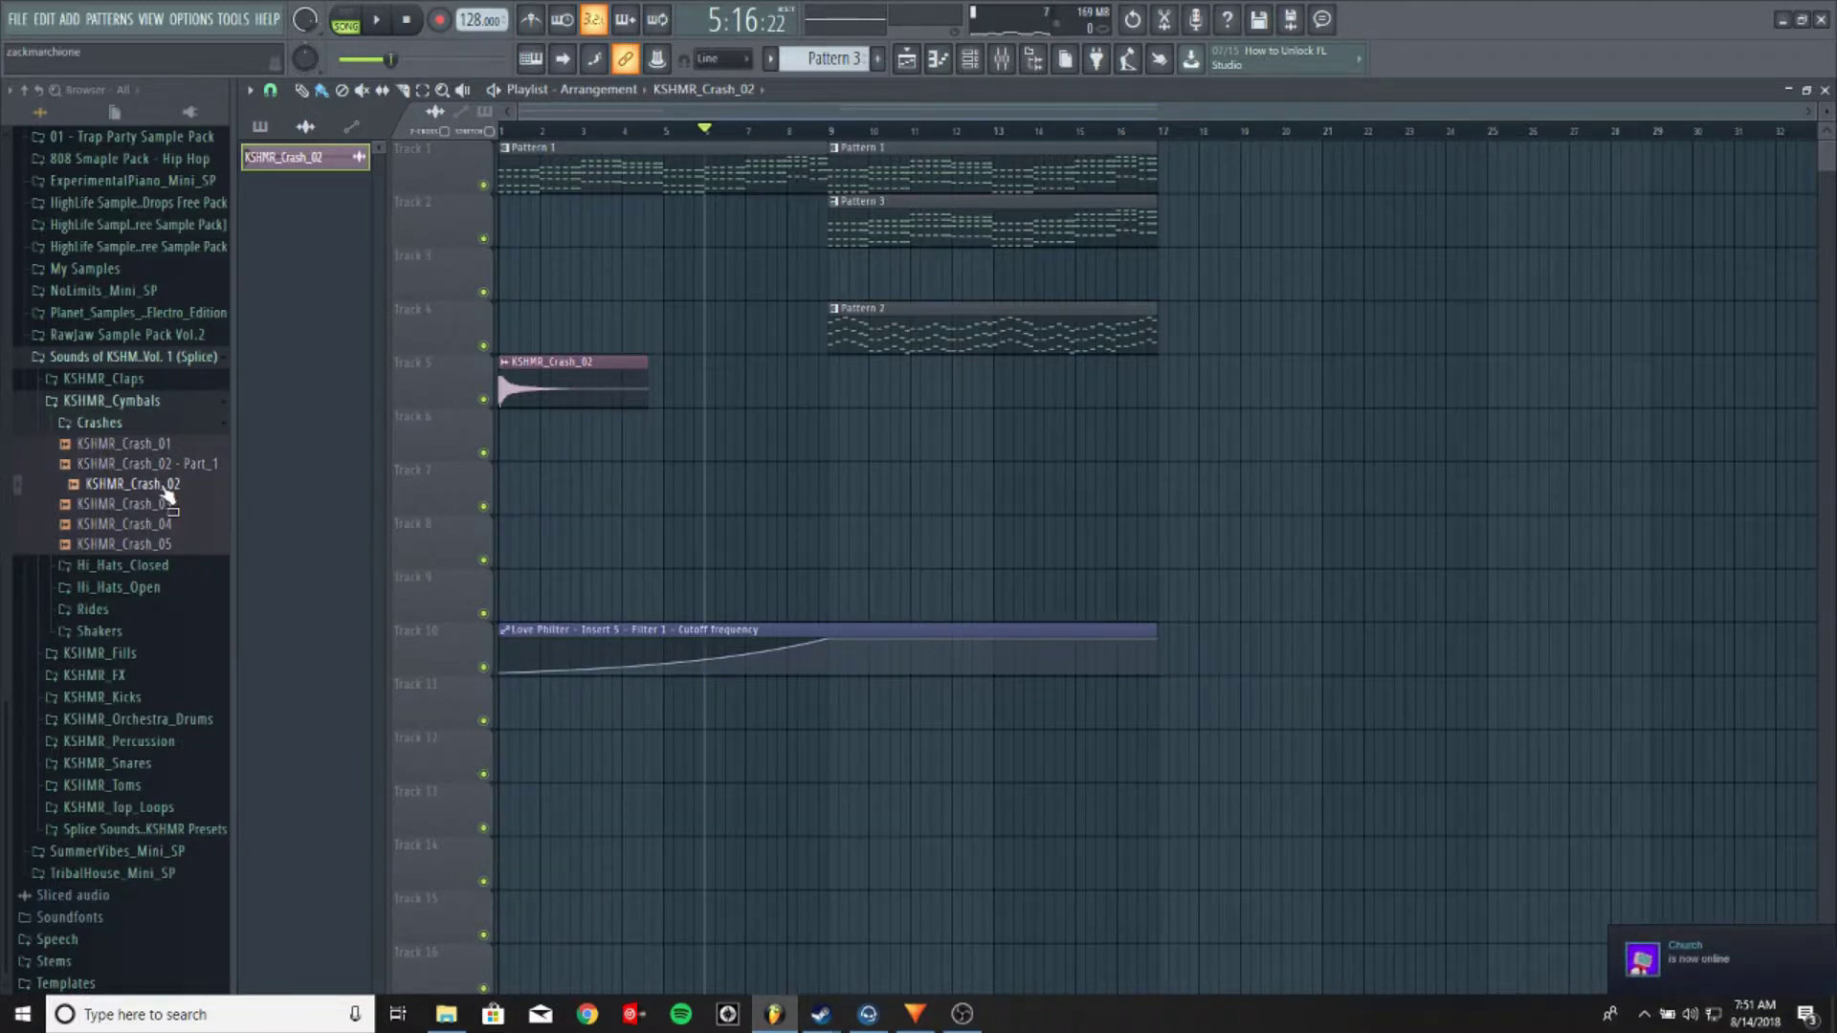
# Add a second KSHMR_Crash_02 clip on Track 6, make it unique as a sample, and shift it one bar earlier
pyautogui.moveTo(167, 490); pyautogui.dragTo(803, 456)
pyautogui.scroll(3, 801, 143)
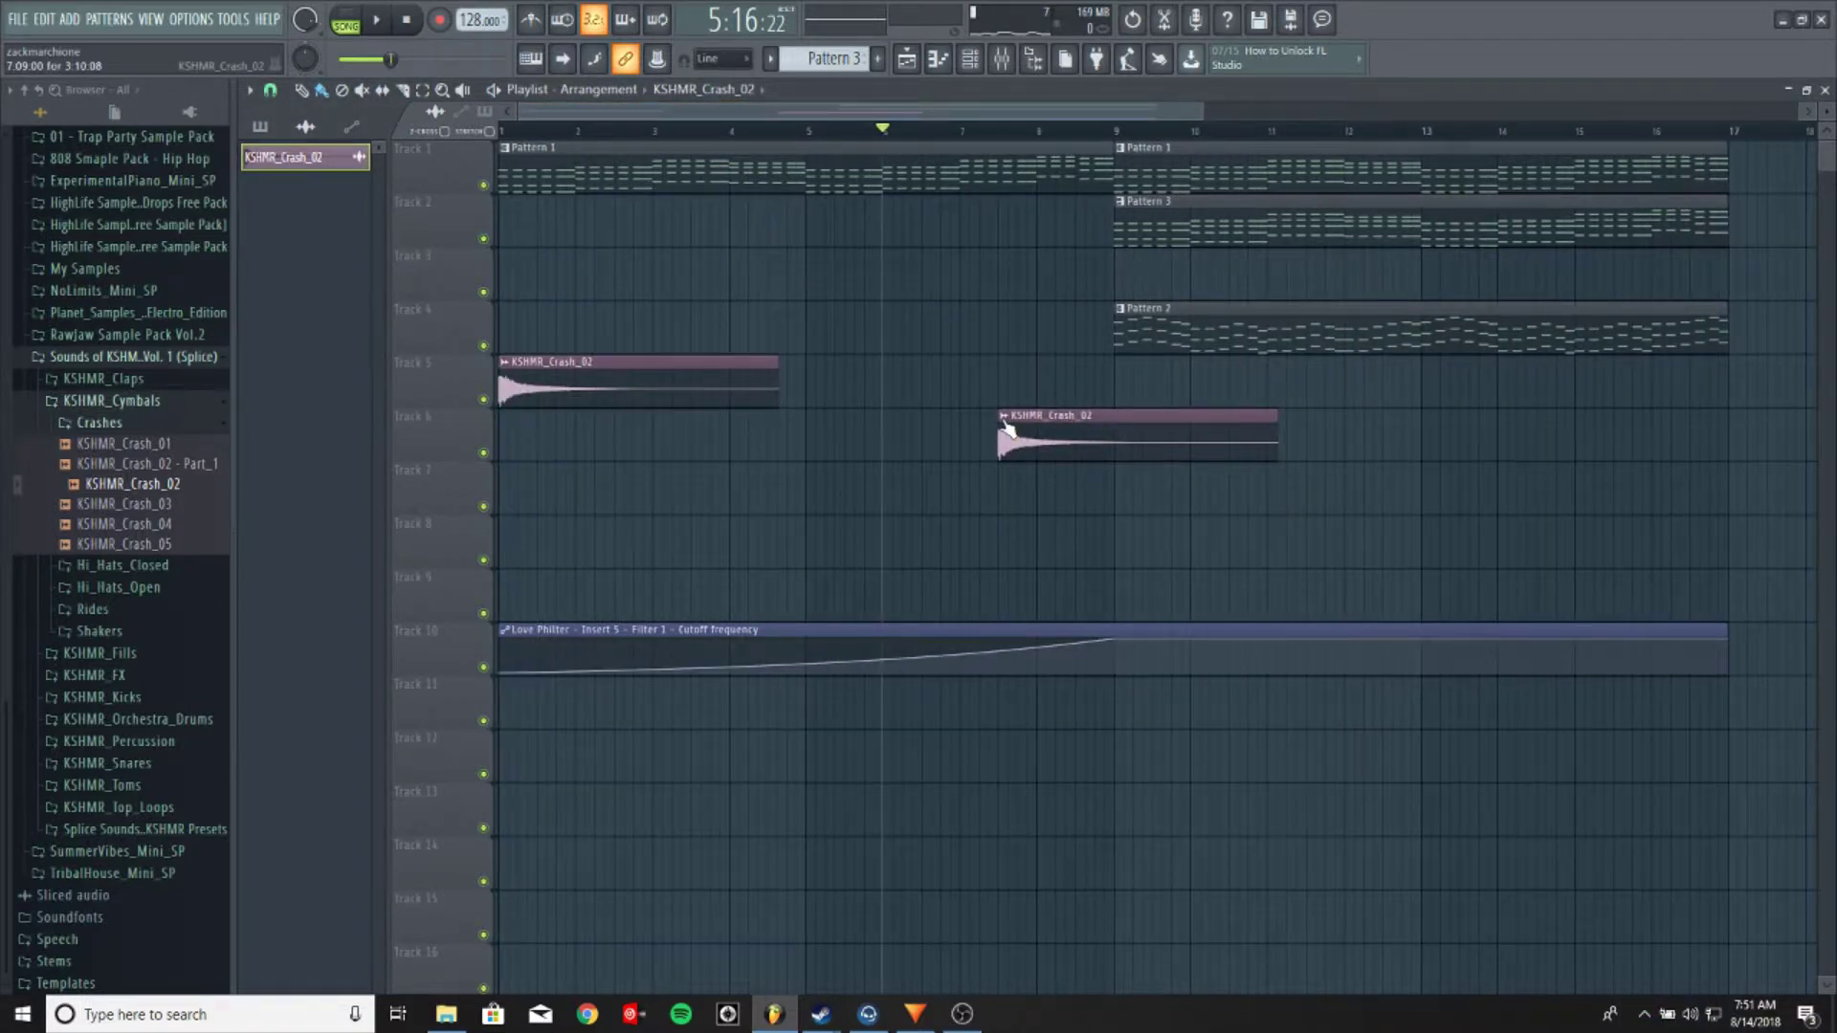
pyautogui.rightClick(1005, 423)
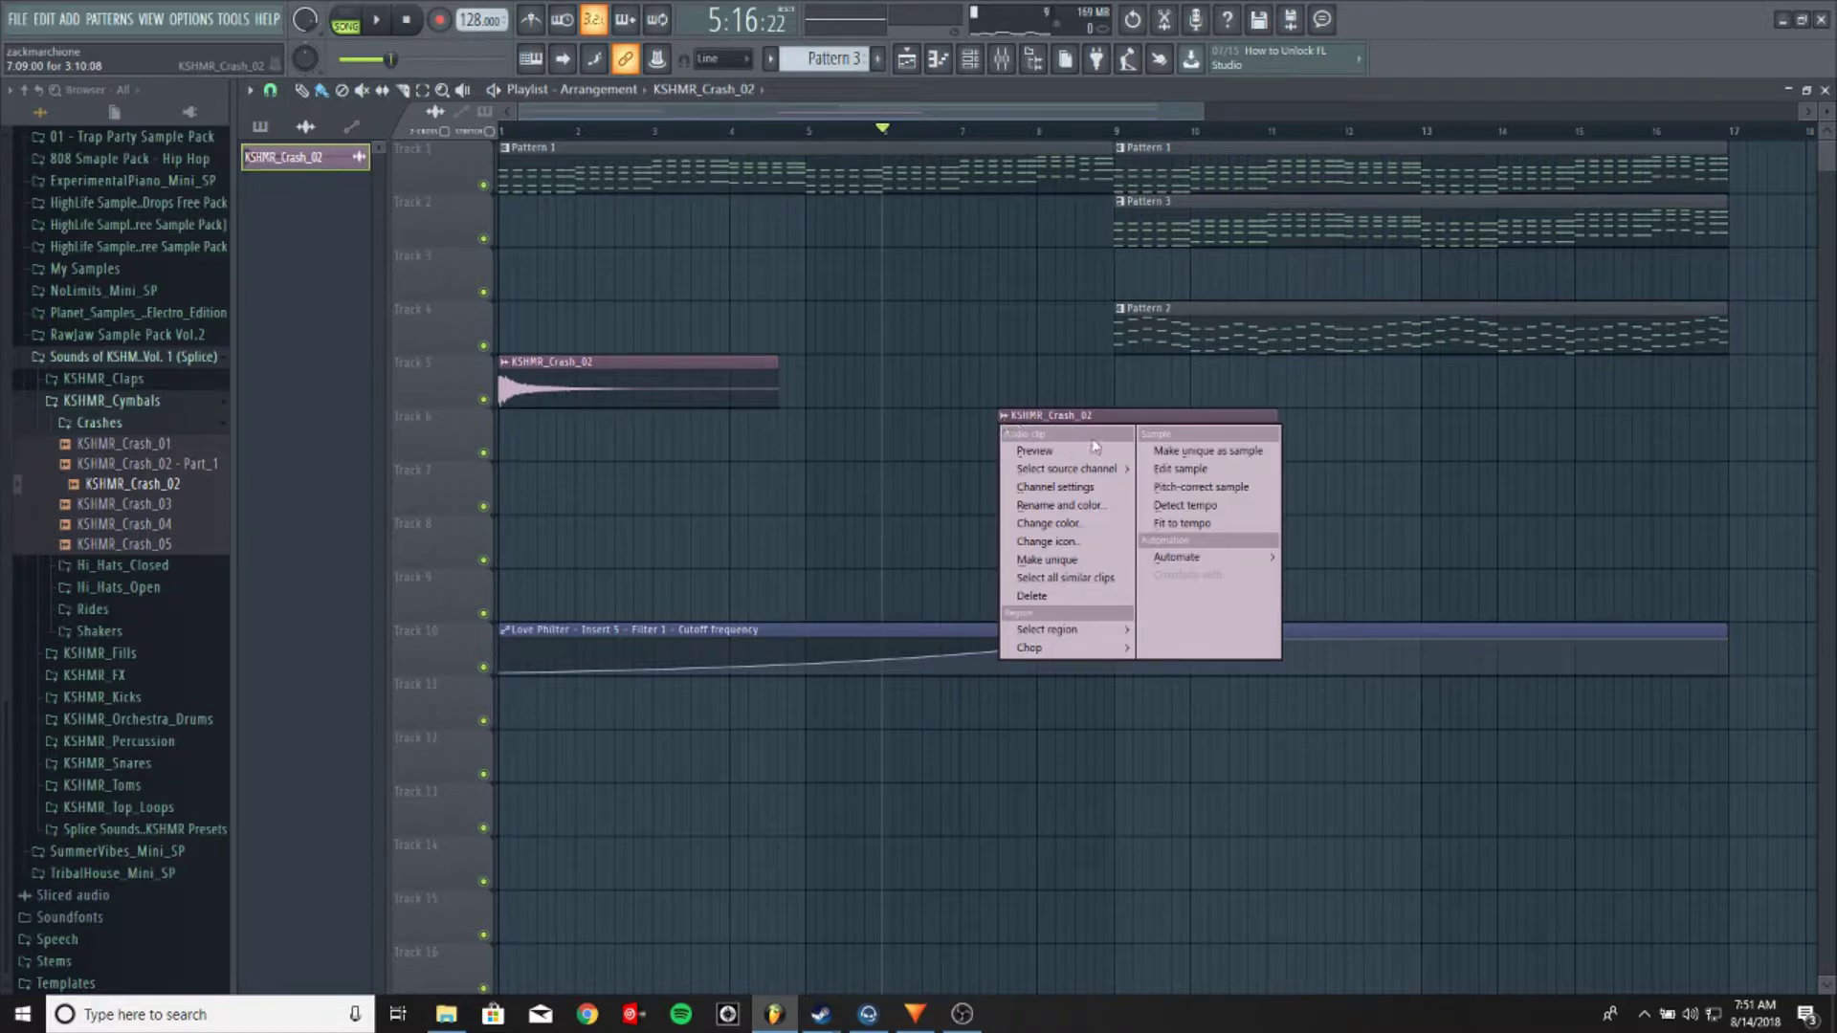
pyautogui.click(1190, 452)
pyautogui.moveTo(1124, 441); pyautogui.dragTo(1050, 435)
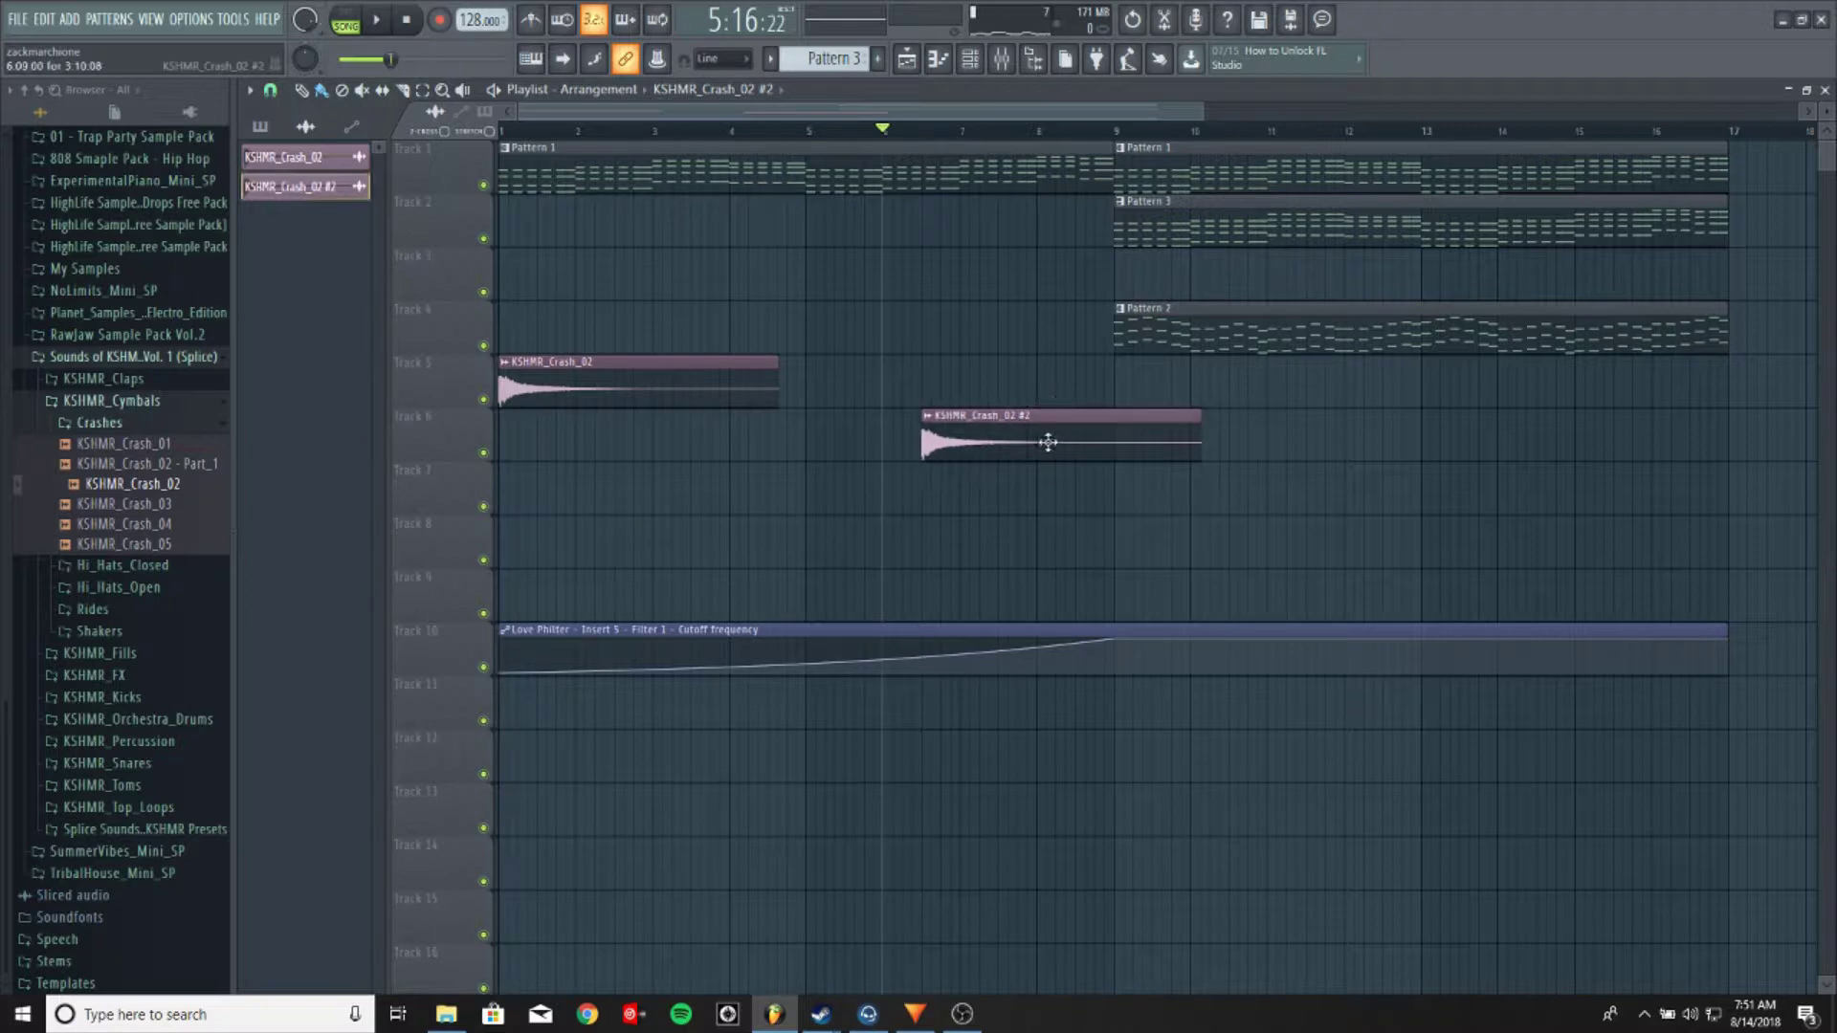
# Reverse the unique crash sample on Track 6 in its channel settings
pyautogui.doubleClick(1048, 442)
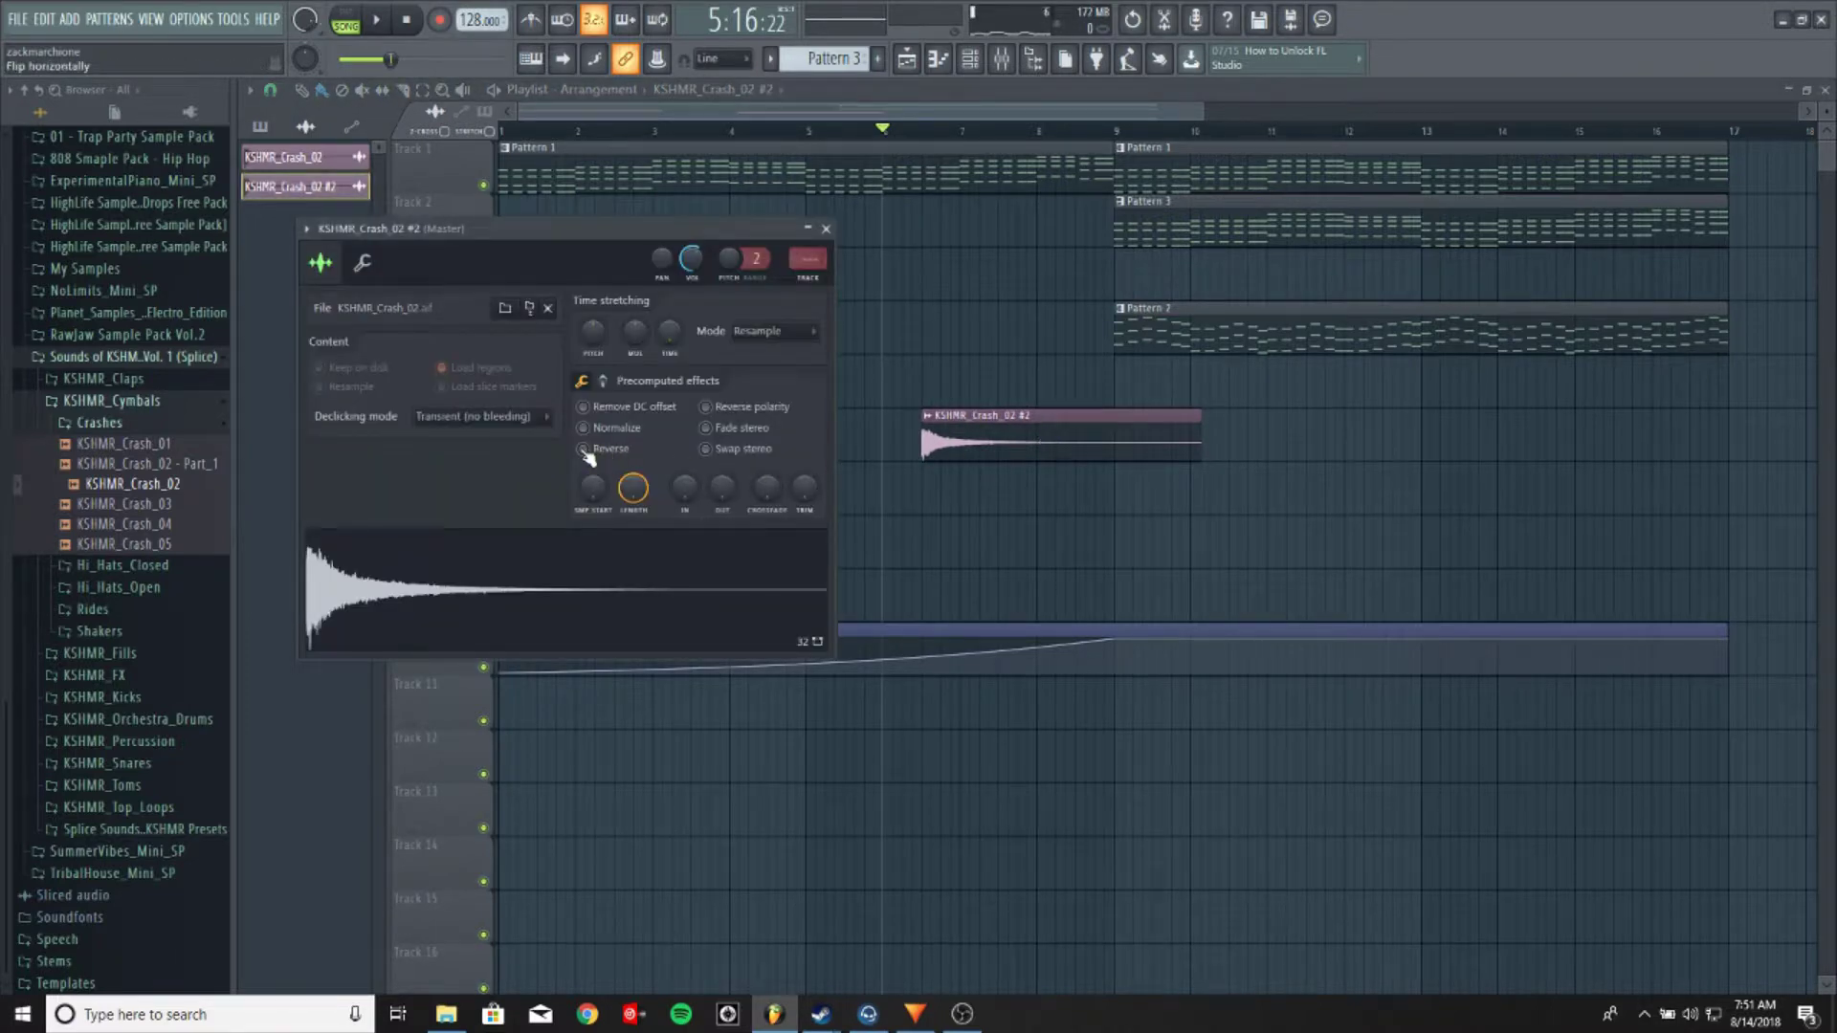
pyautogui.click(583, 450)
pyautogui.click(826, 229)
# Move the reversed crash to Track 5 so it ends at bar 9, and place the original KSHMR_Crash_02 right after it
pyautogui.scroll(6, 1112, 139)
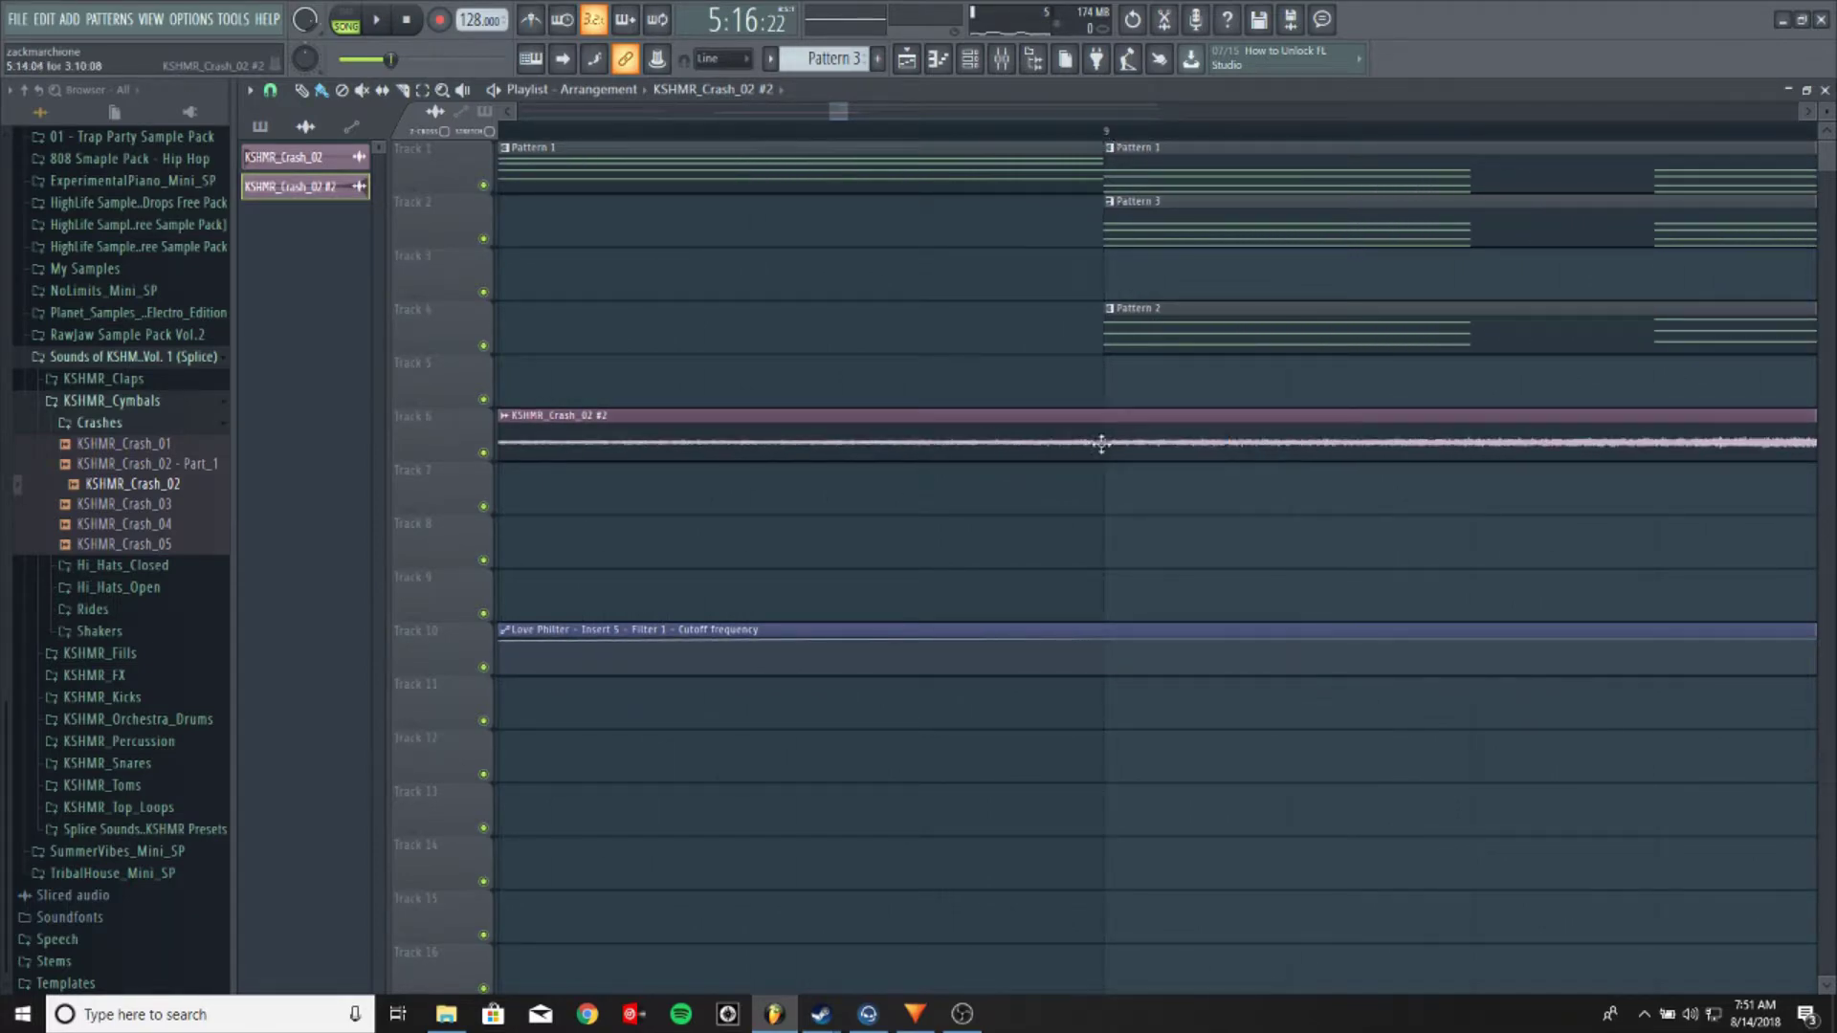
pyautogui.moveTo(1682, 442); pyautogui.dragTo(1071, 319)
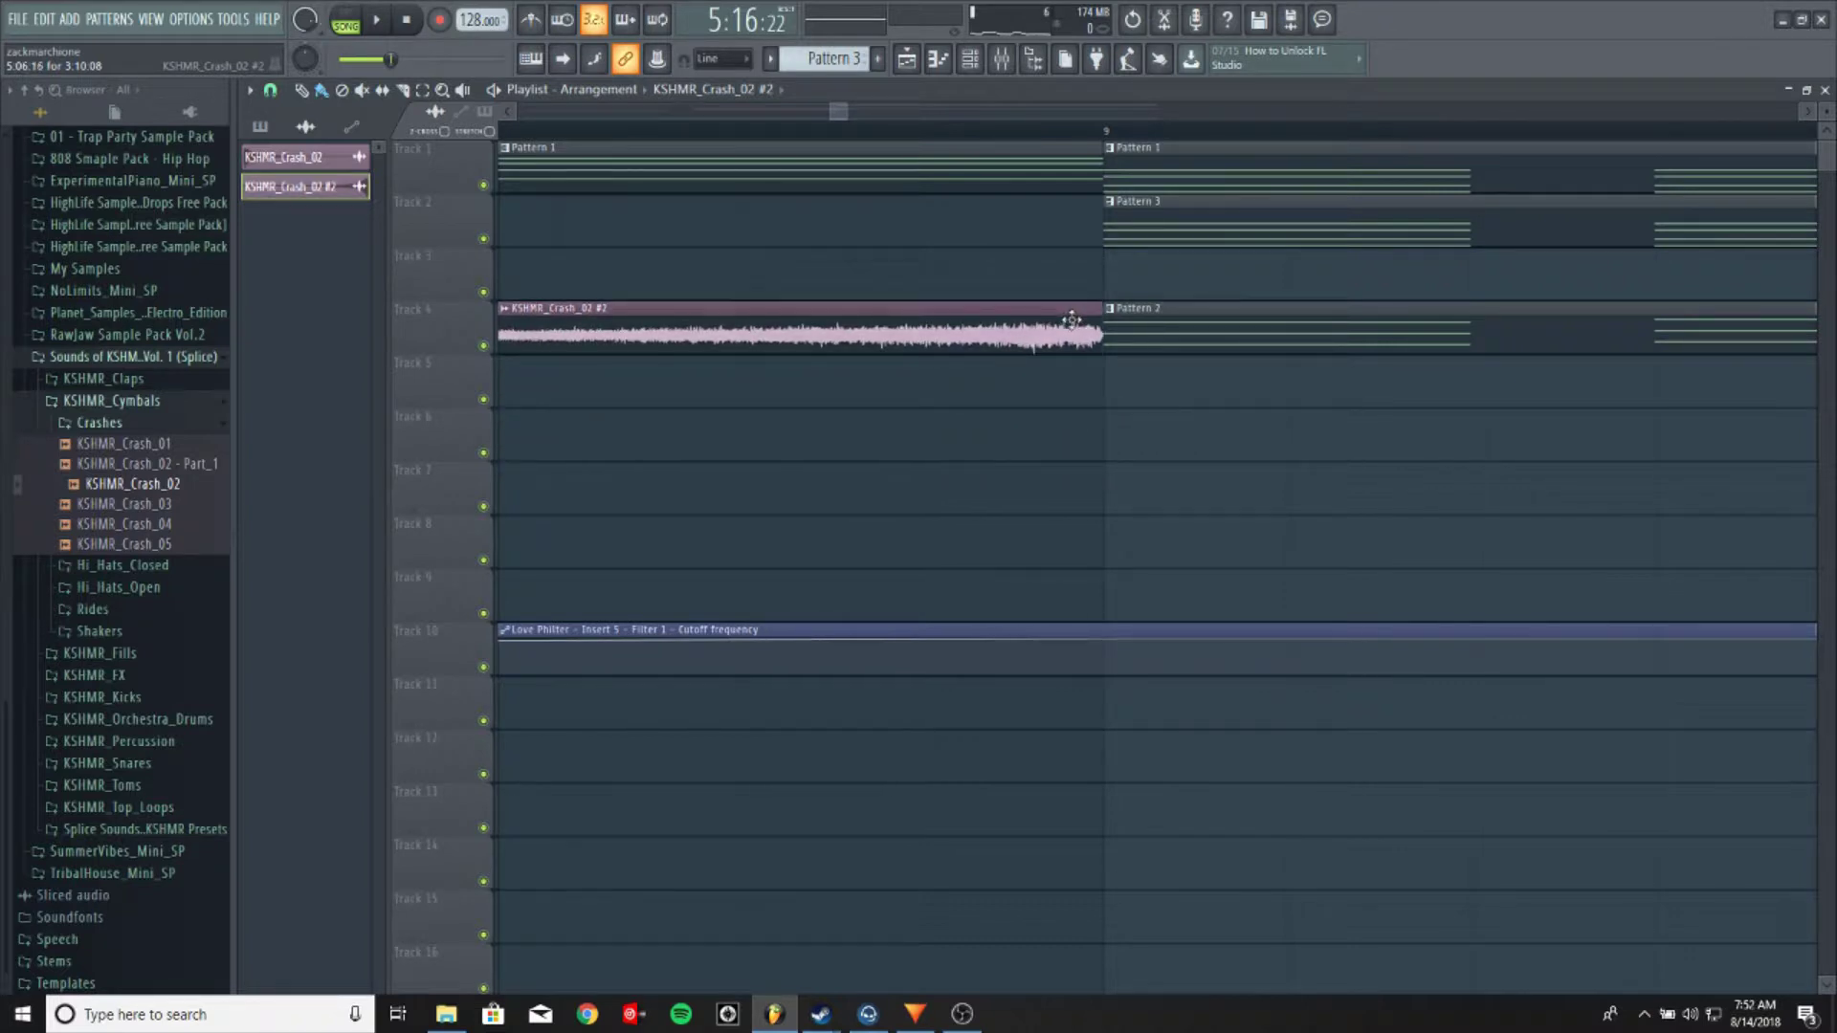
pyautogui.scroll(5, 1102, 137)
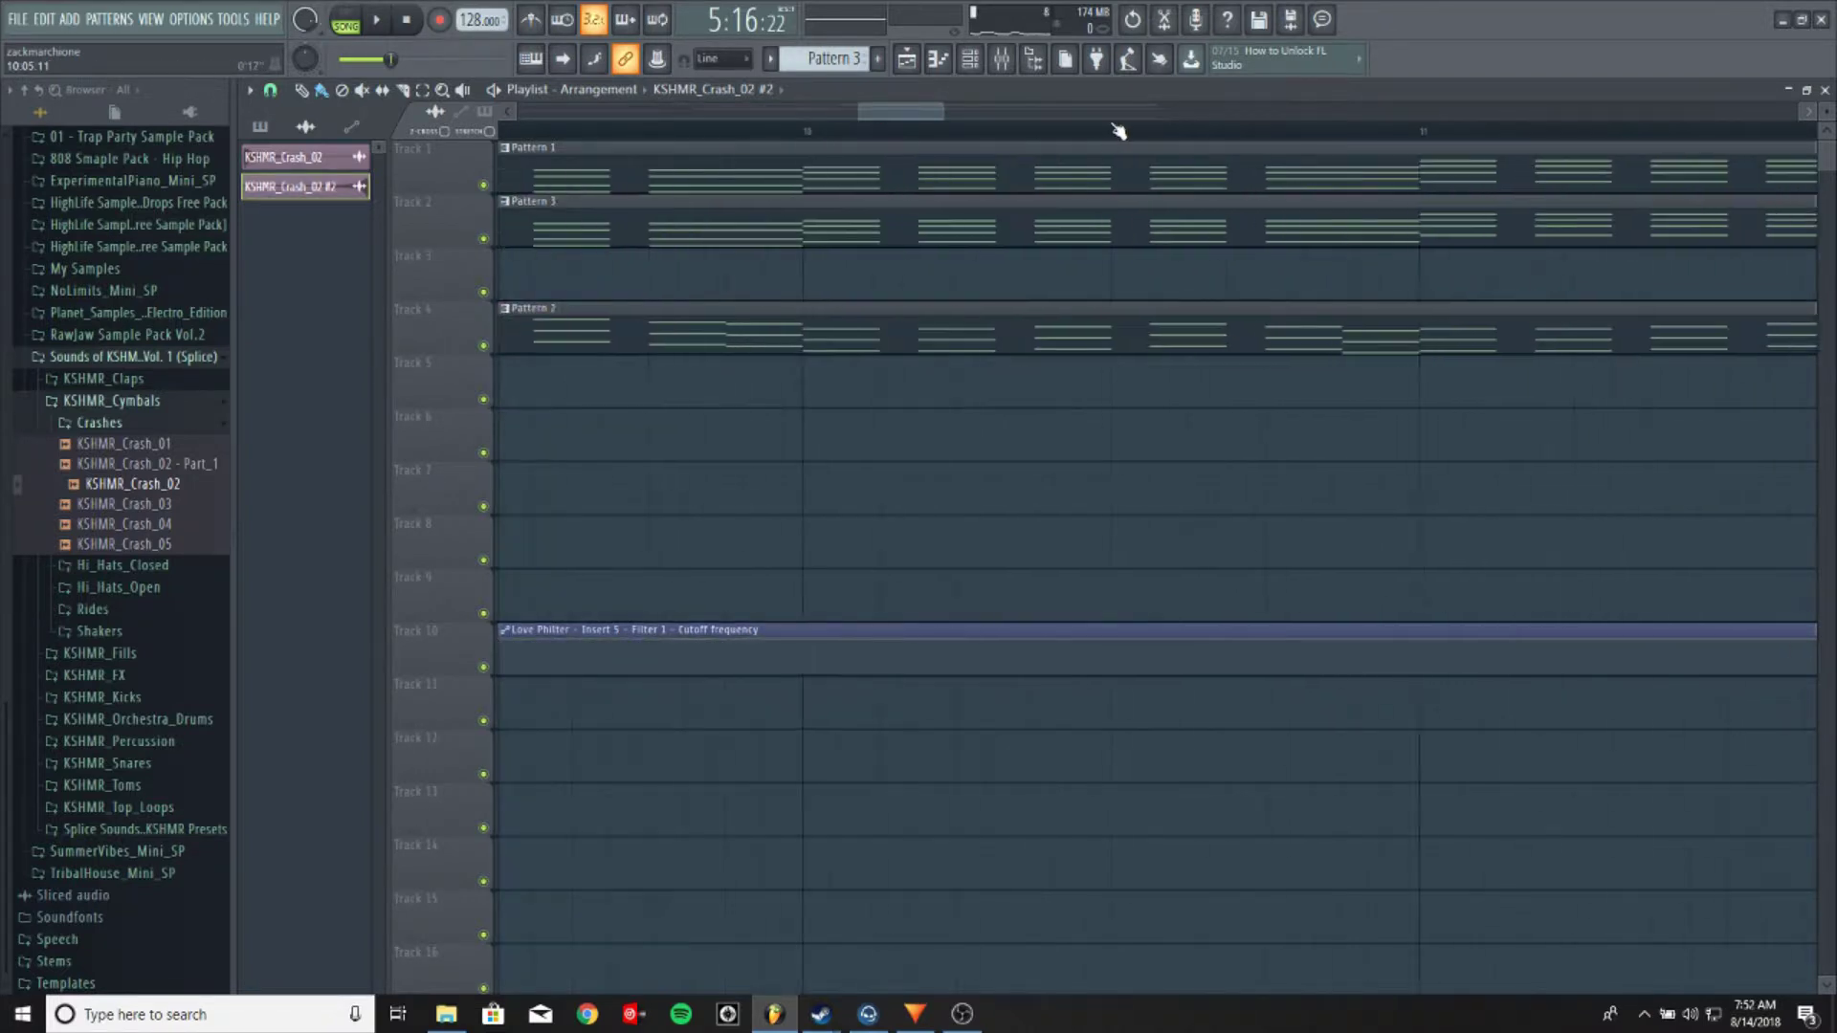
pyautogui.scroll(-6, 1097, 141)
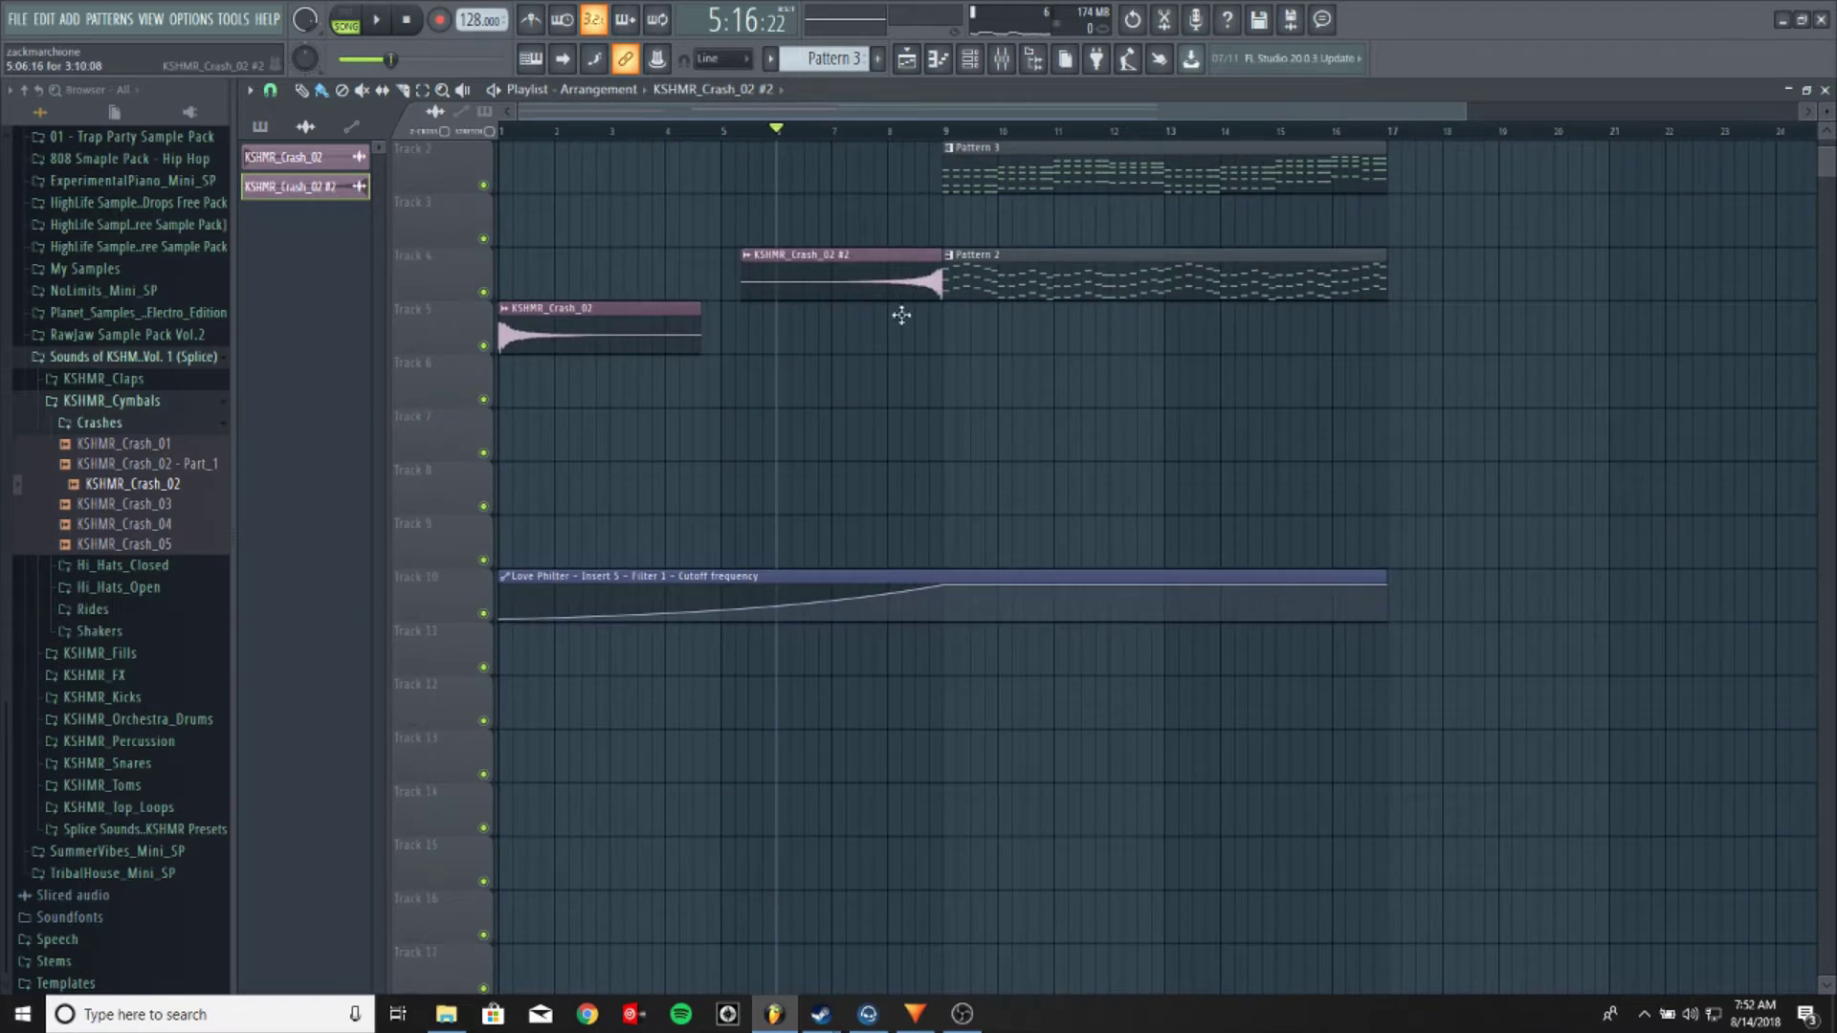
pyautogui.moveTo(904, 287); pyautogui.dragTo(904, 346)
pyautogui.click(998, 337)
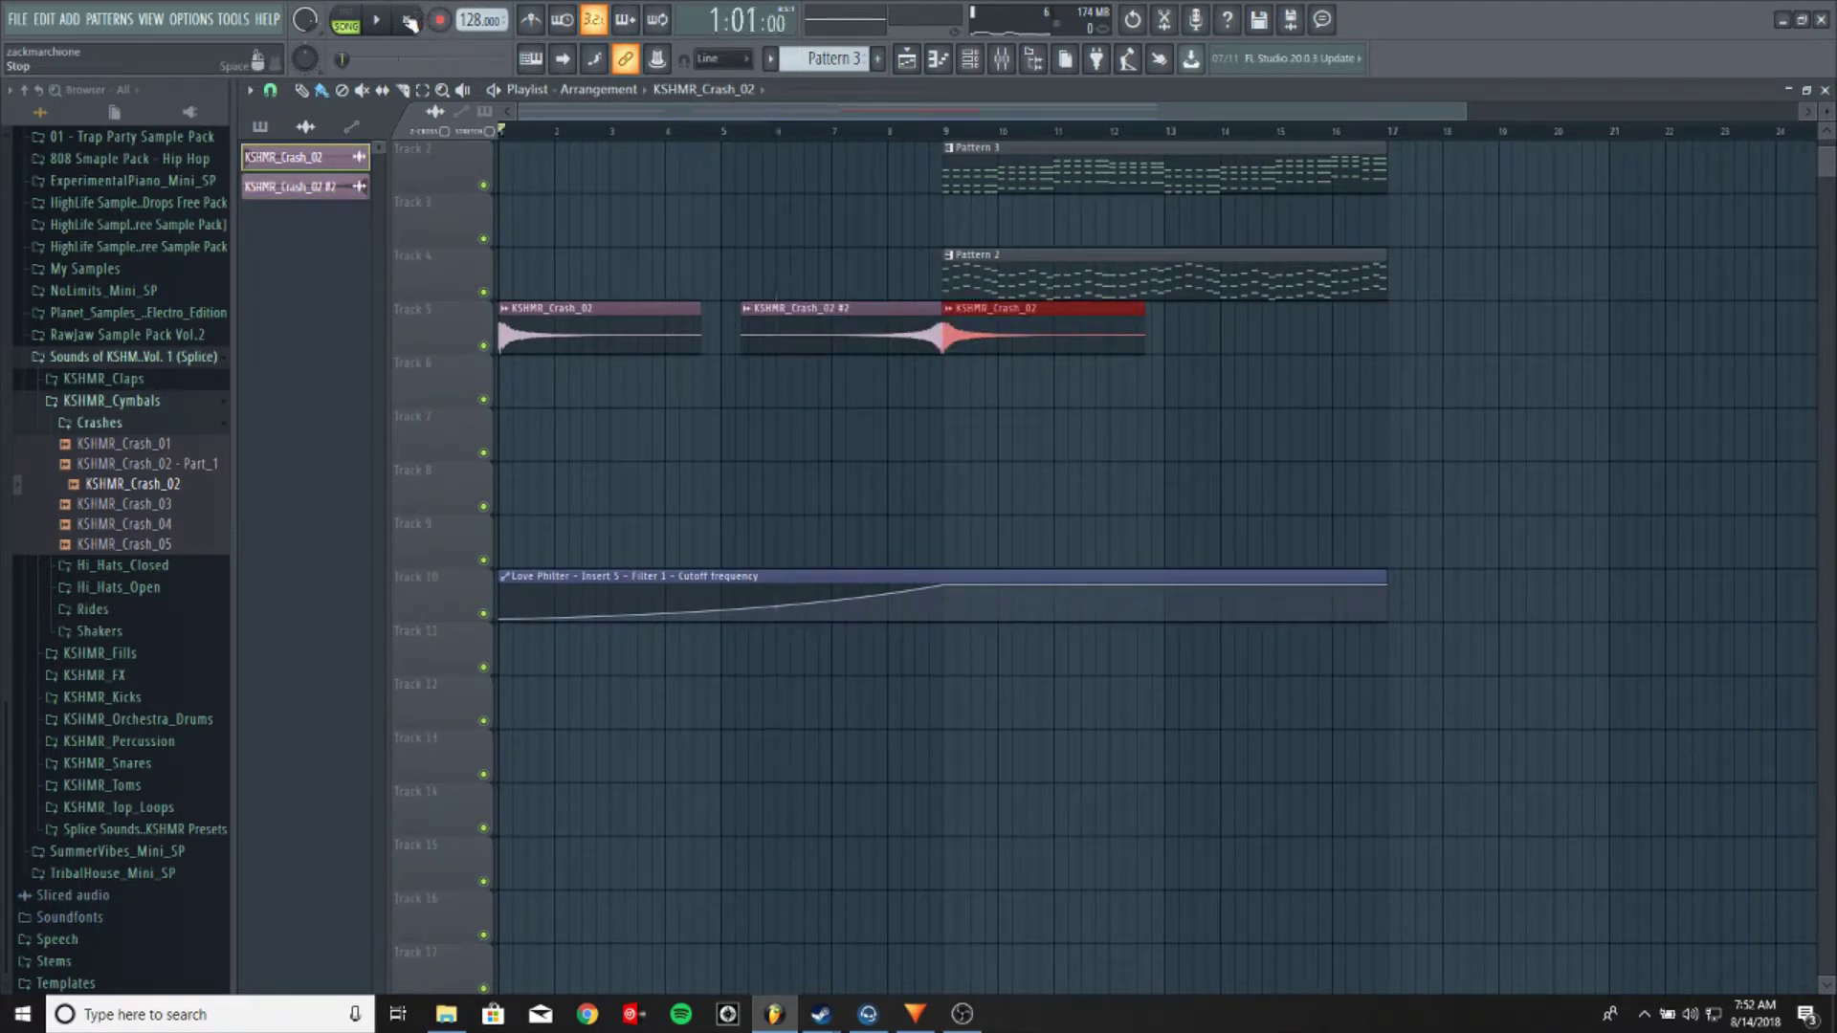
# Play the arrangement from bar 1 and slightly lower the KSHMR_Crash_02 channel volume
pyautogui.press('space')
pyautogui.scroll(1, 1115, 508)
pyautogui.click(1115, 507)
pyautogui.rightClick(1114, 507)
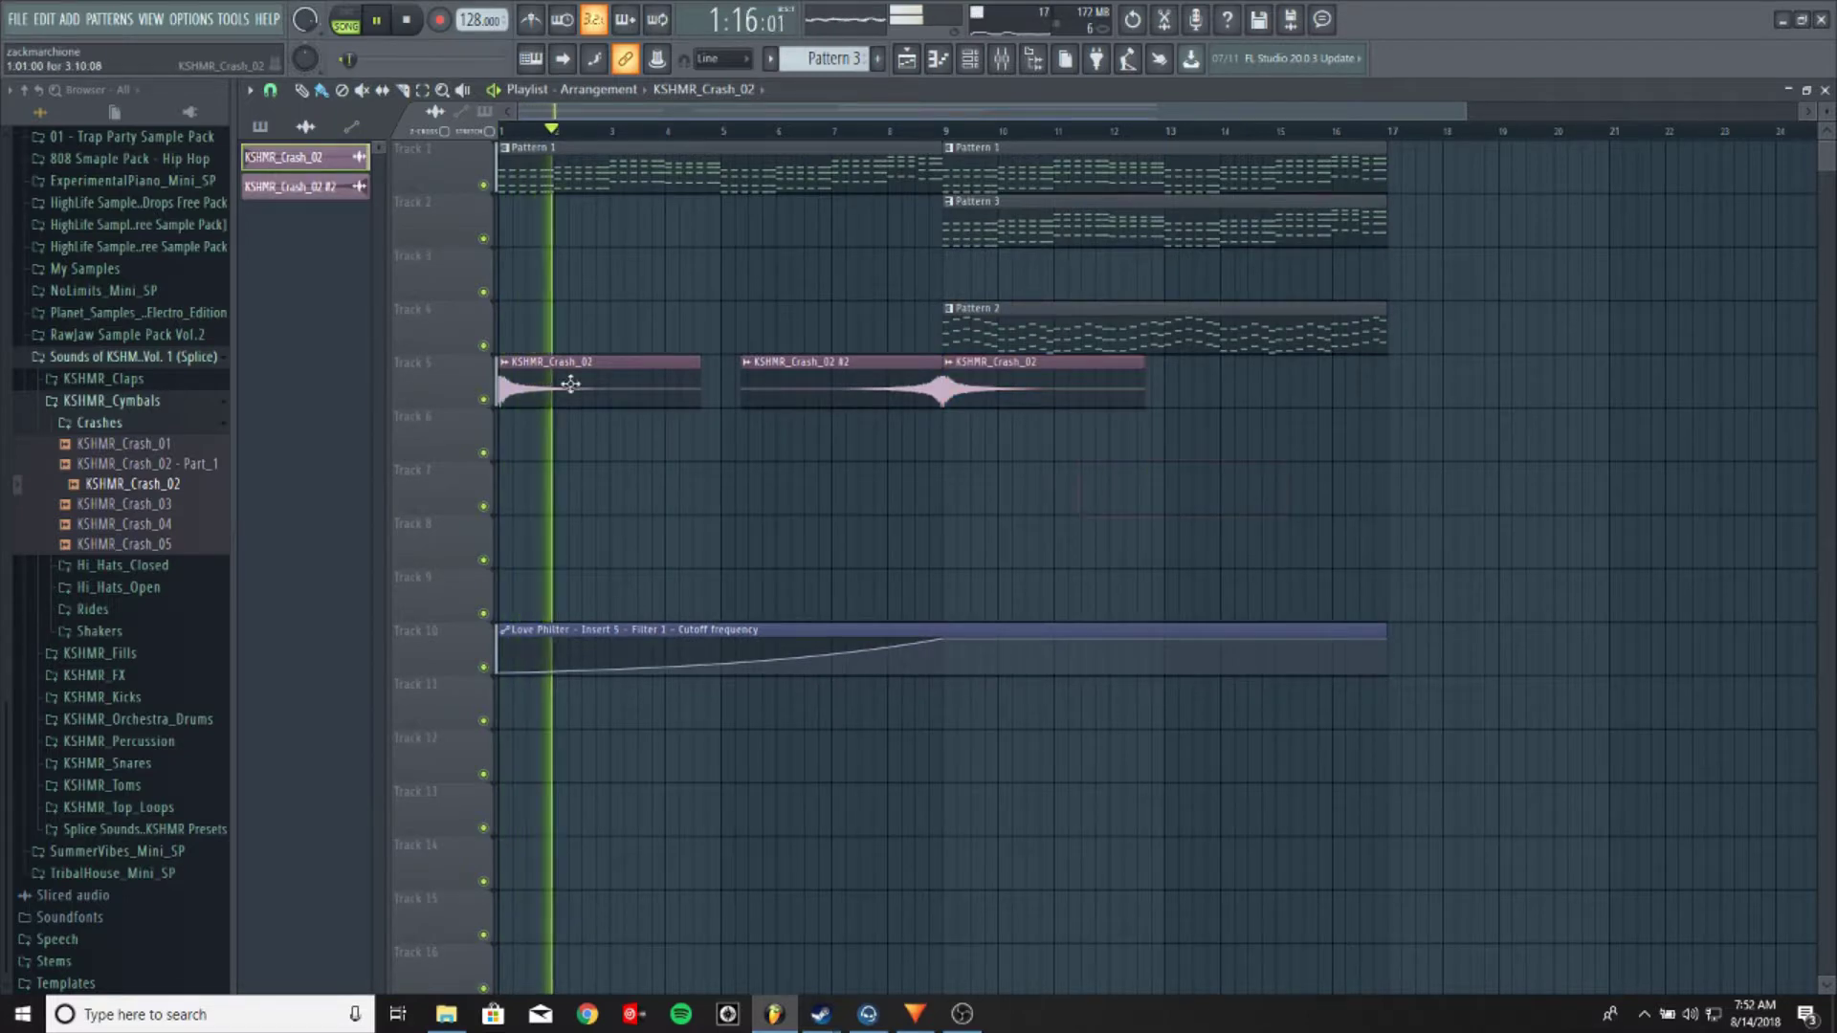
pyautogui.doubleClick(576, 385)
pyautogui.moveTo(667, 236); pyautogui.dragTo(667, 273)
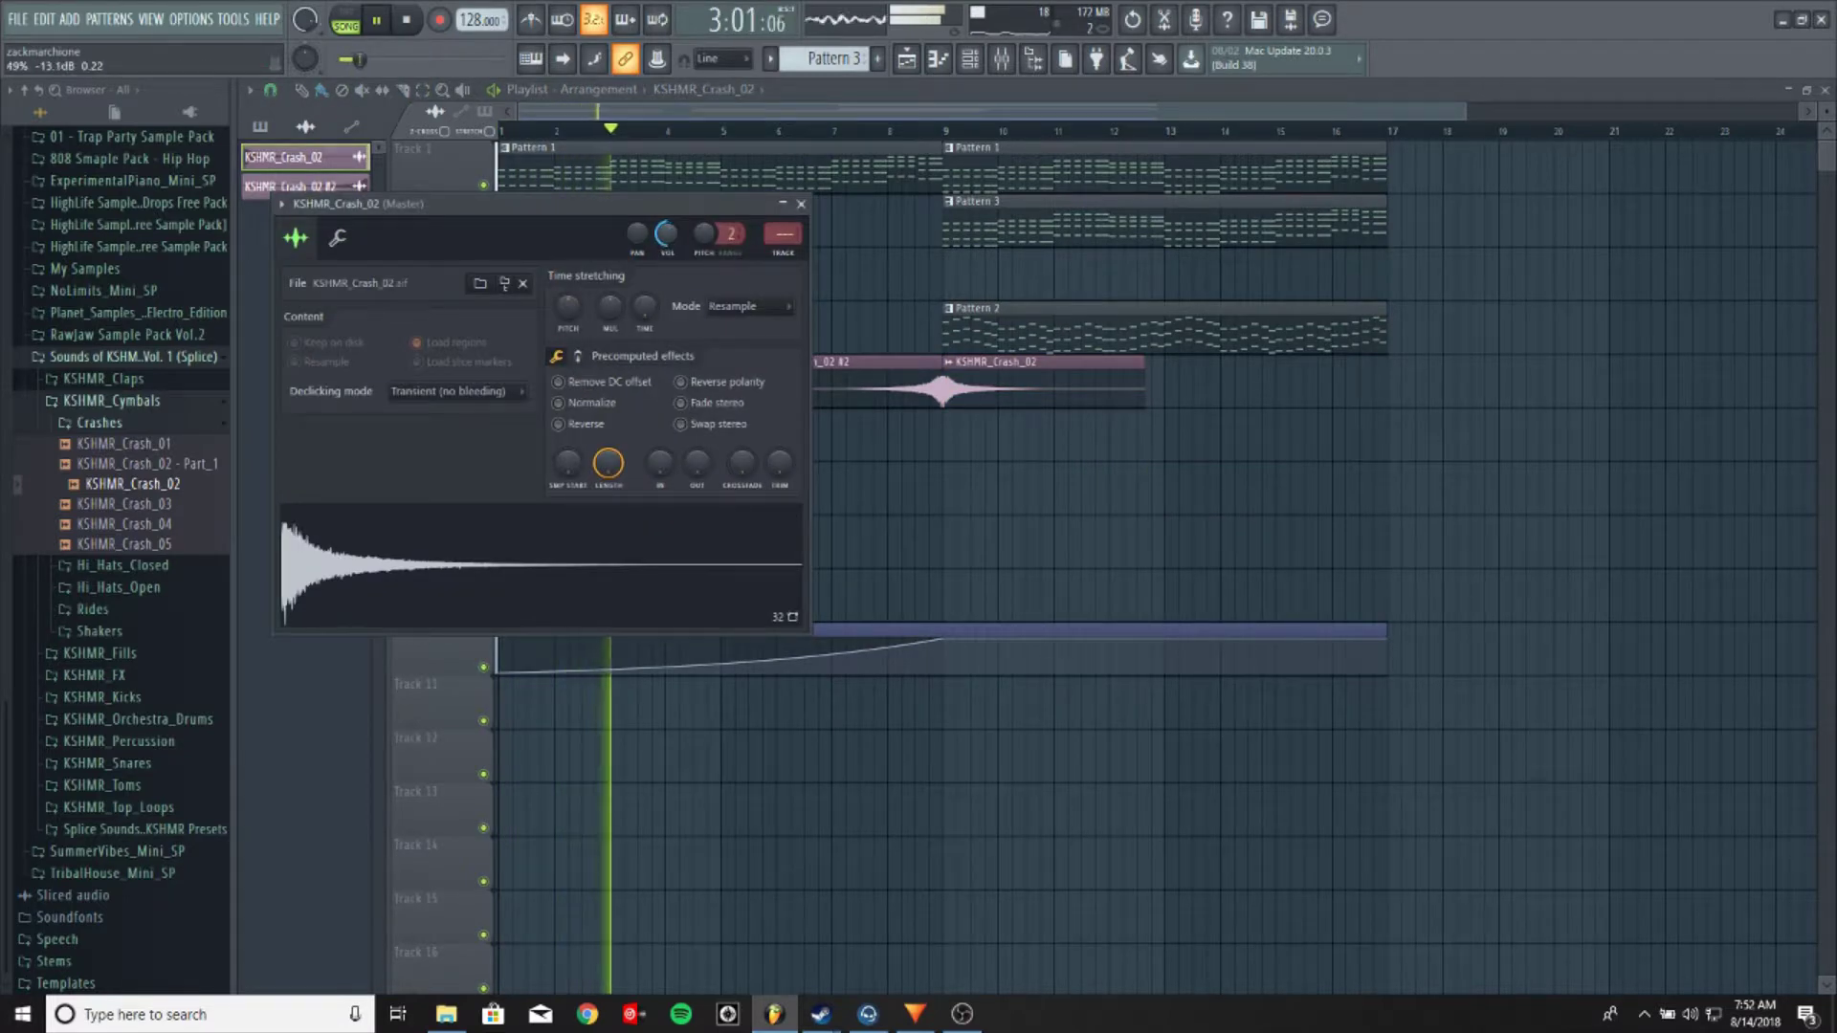
pyautogui.click(800, 204)
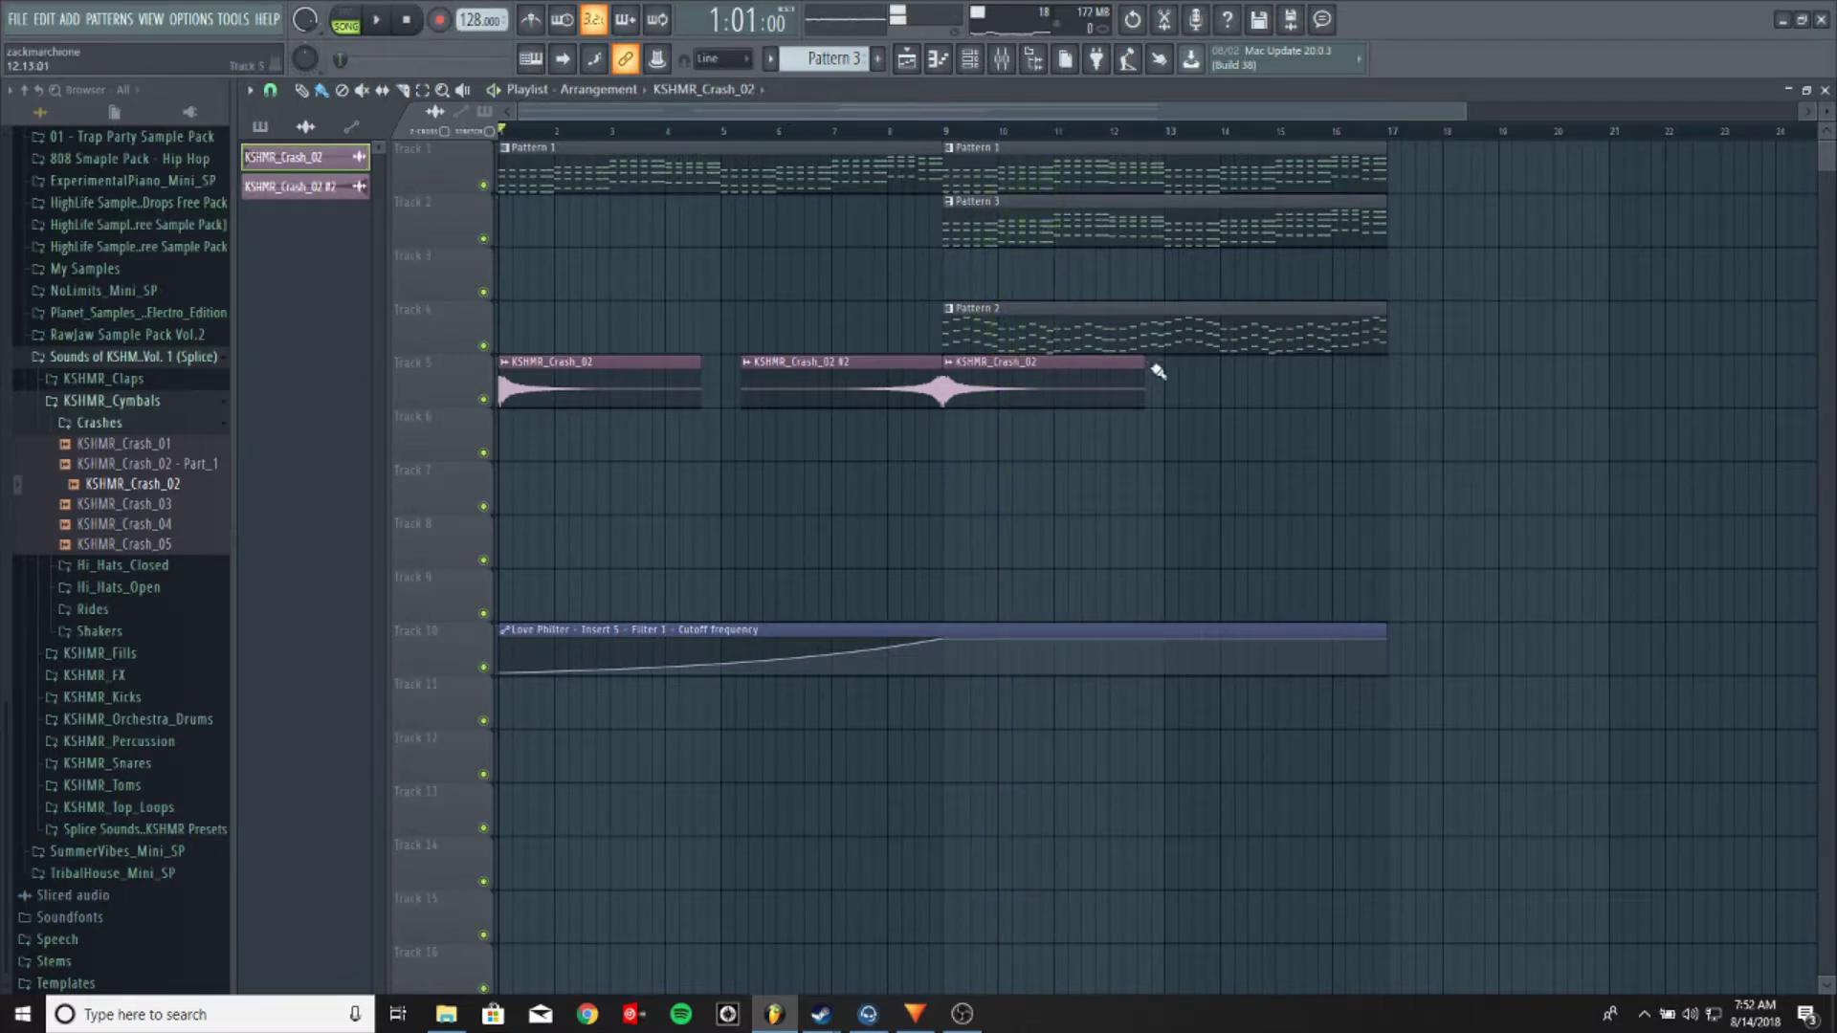
# Audition KSHMR_Top_Kick_03 from the KSHMR_Kicks Top_Kicks folder and place it on every beat of Track 8 from bar 9 through bar 16
pyautogui.click(208, 401)
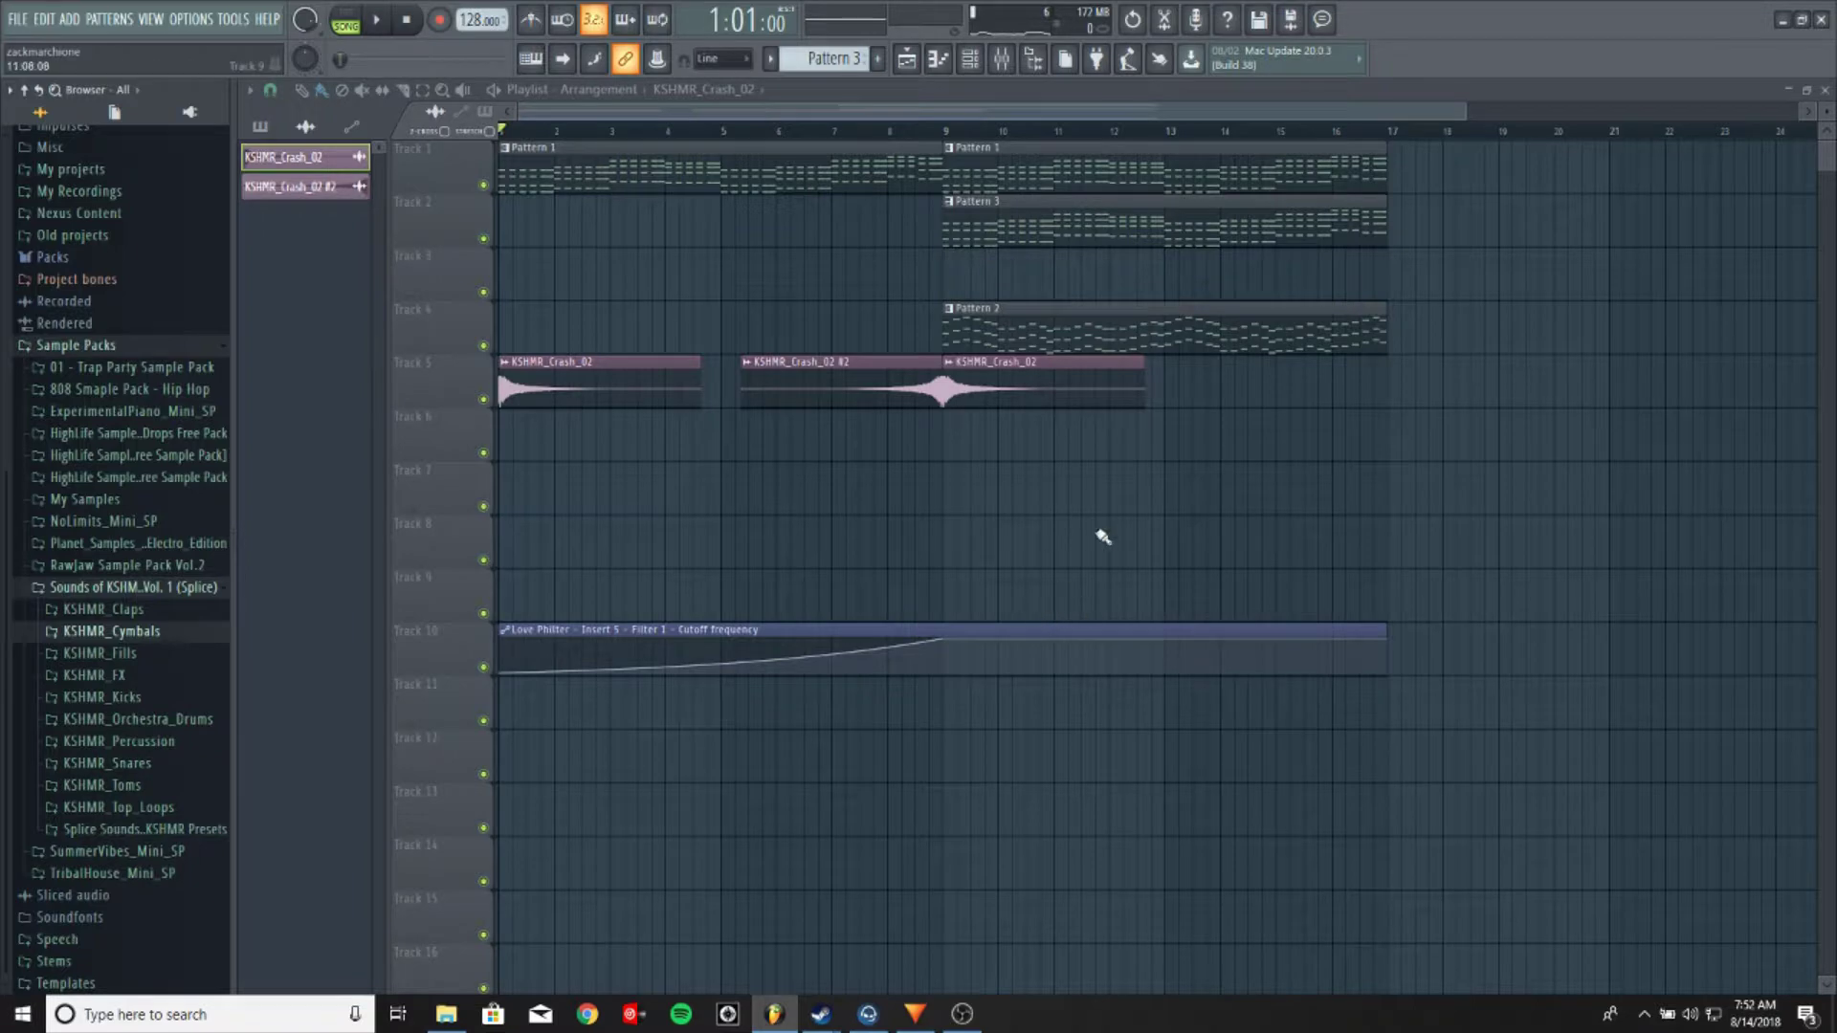
pyautogui.click(95, 698)
pyautogui.click(154, 807)
pyautogui.scroll(-5, 165, 799)
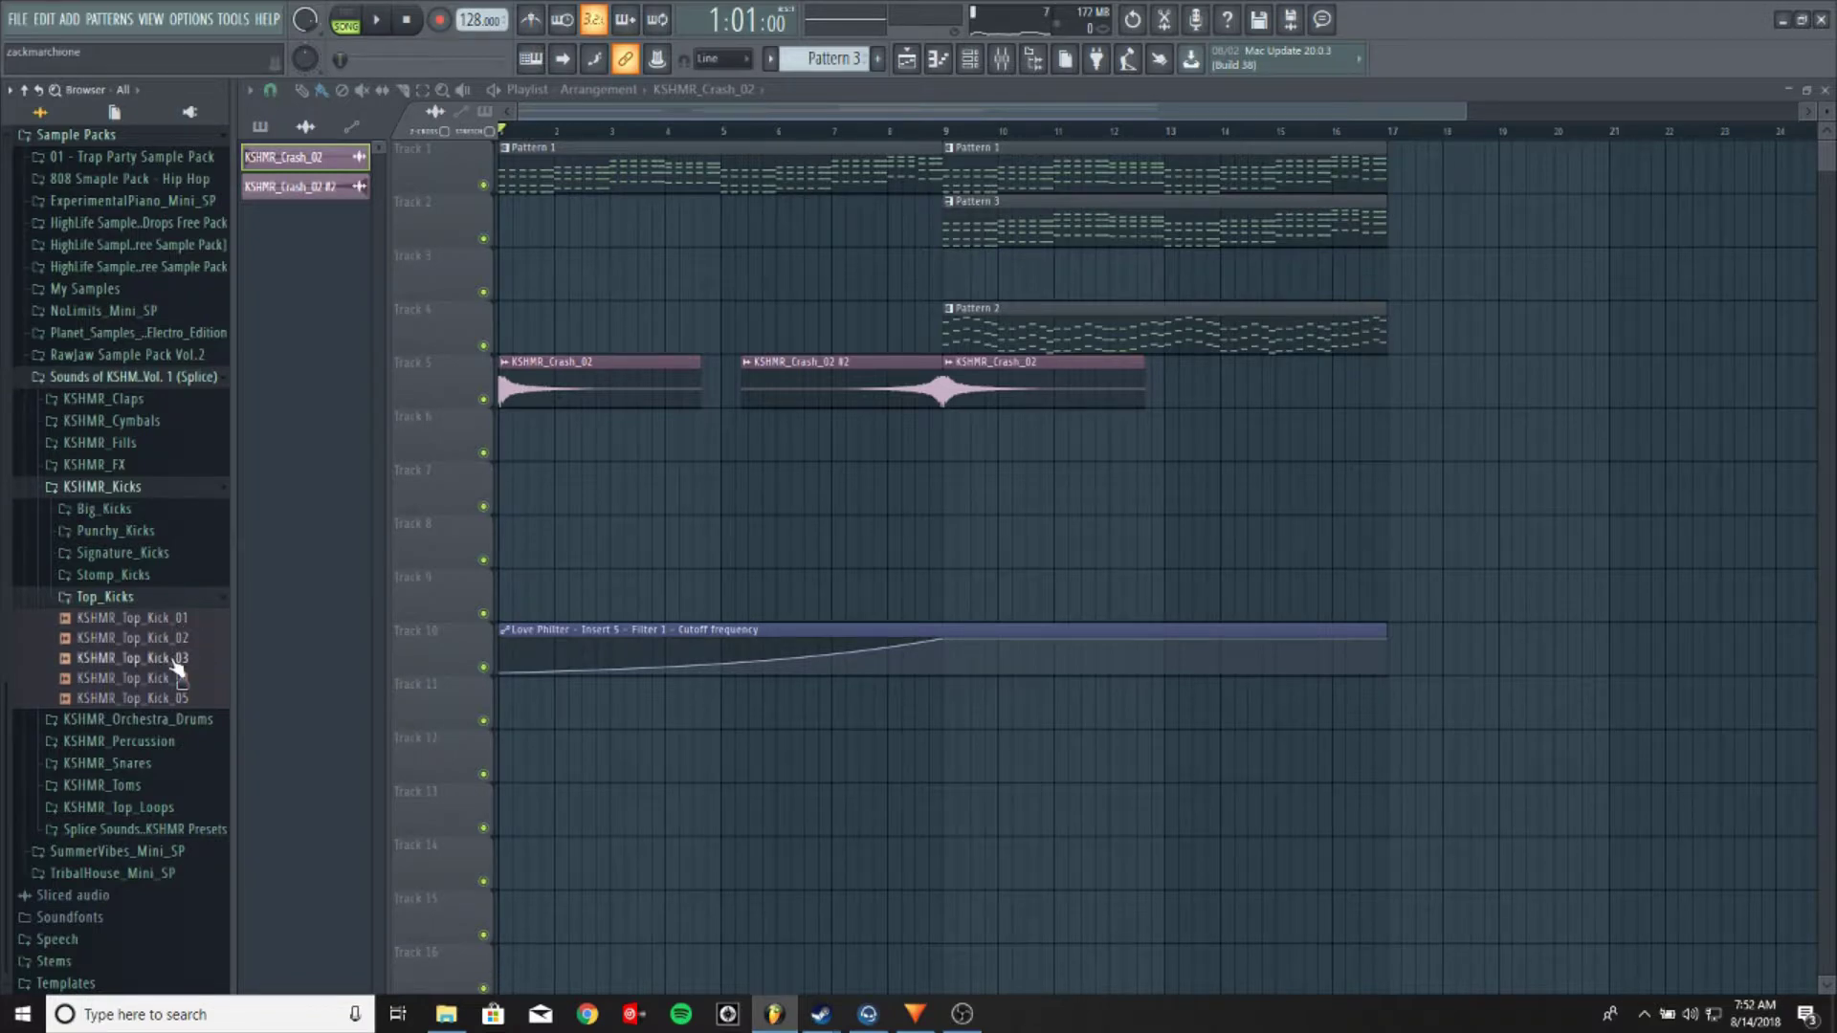
pyautogui.click(176, 661)
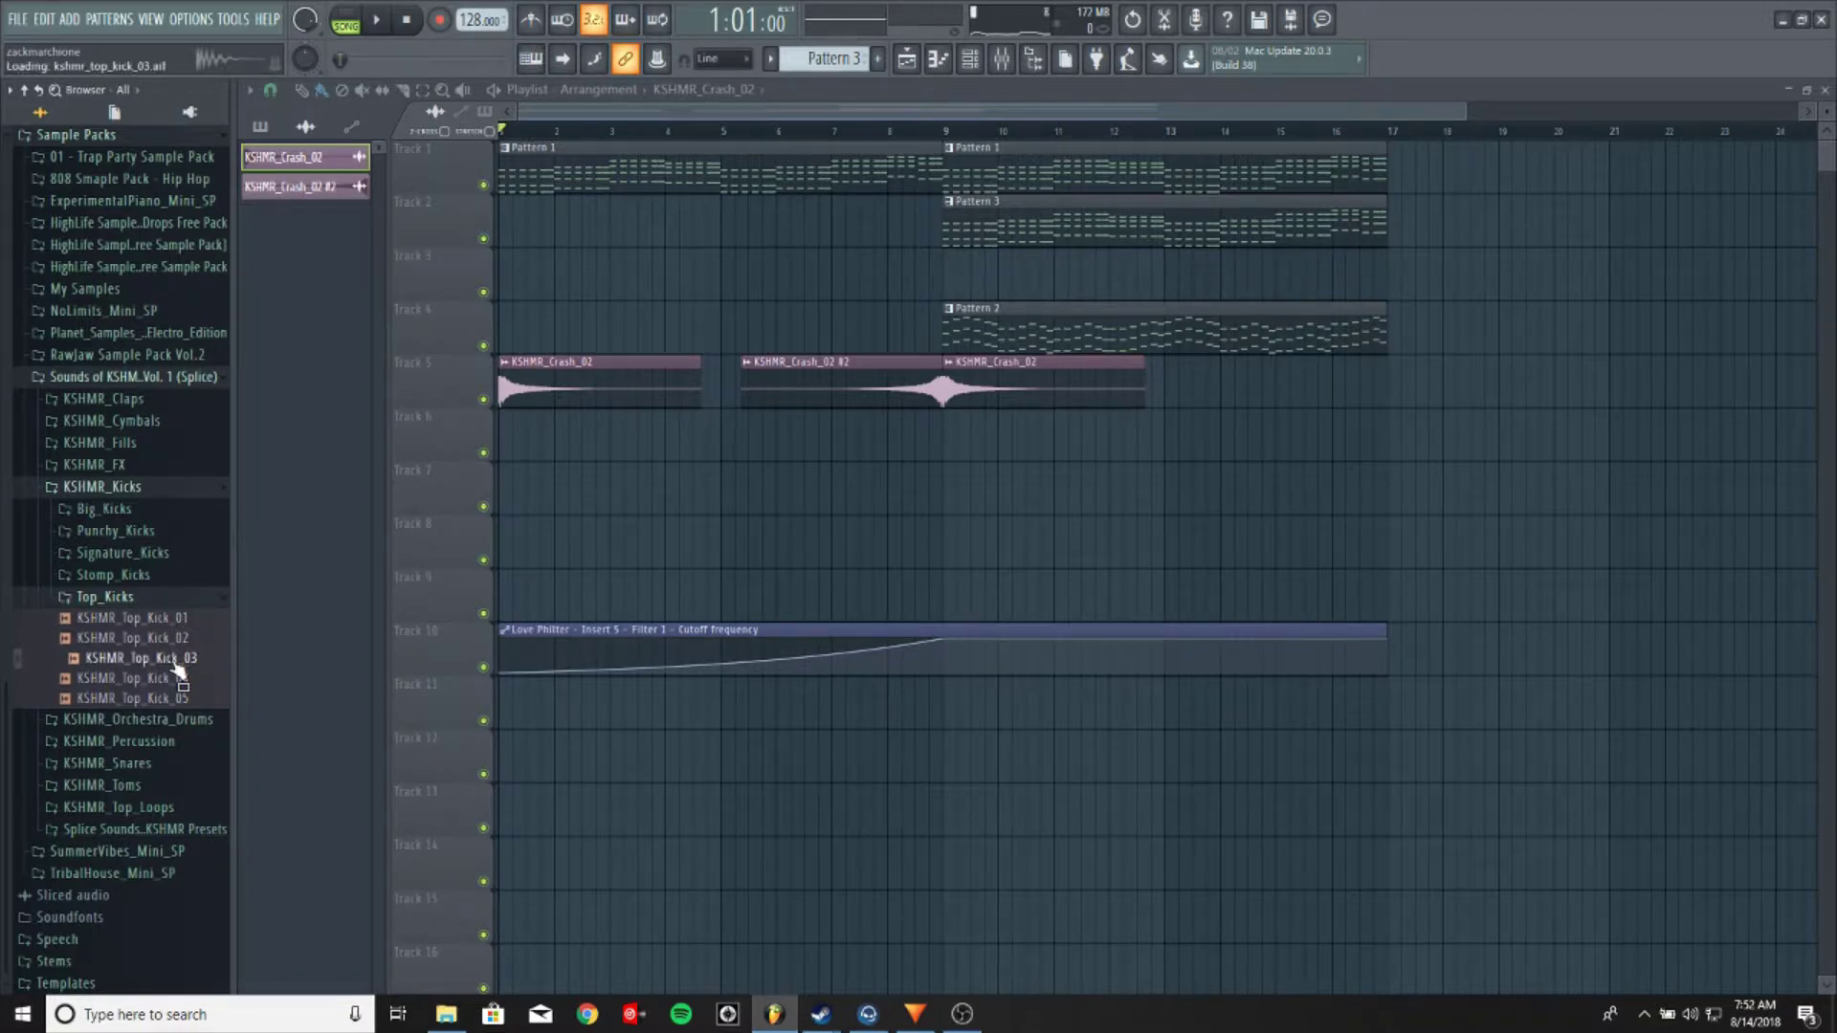
pyautogui.moveTo(178, 669); pyautogui.dragTo(976, 564)
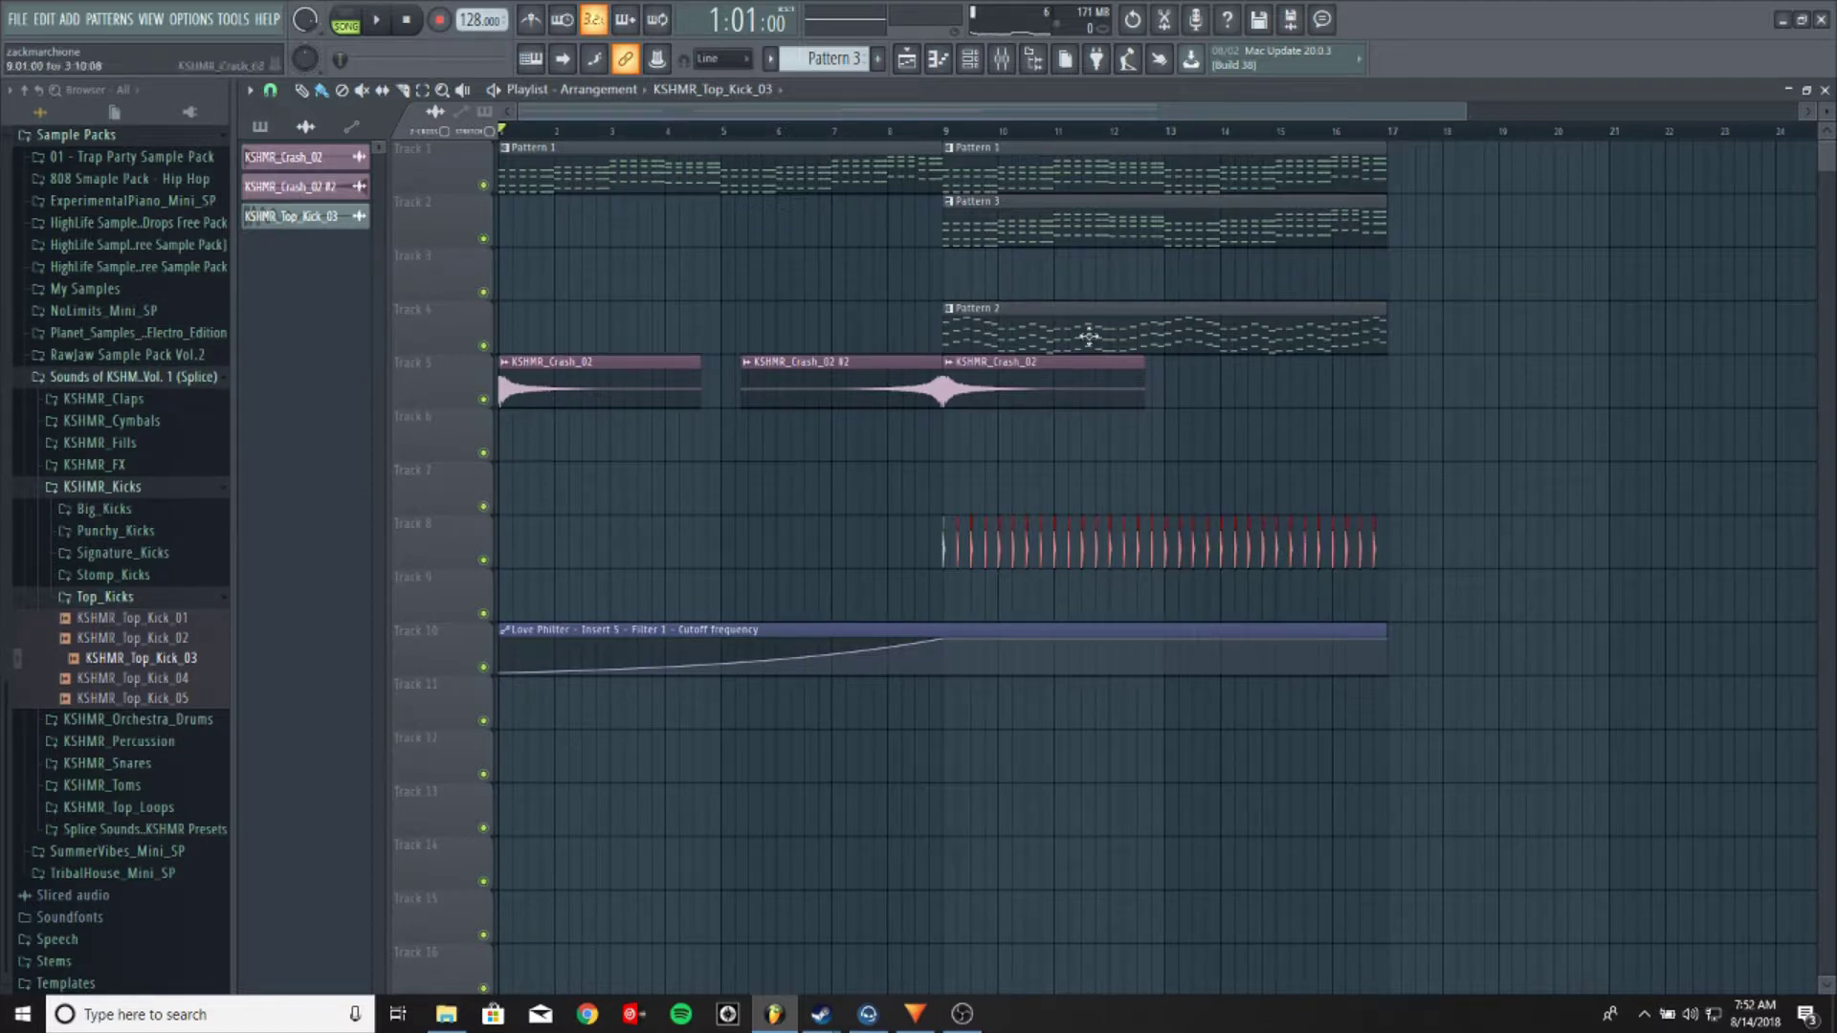
# Play the arrangement from just before bar 9 to hear the kicks with the melodic layers, and stop playback
pyautogui.scroll(2, 1079, 137)
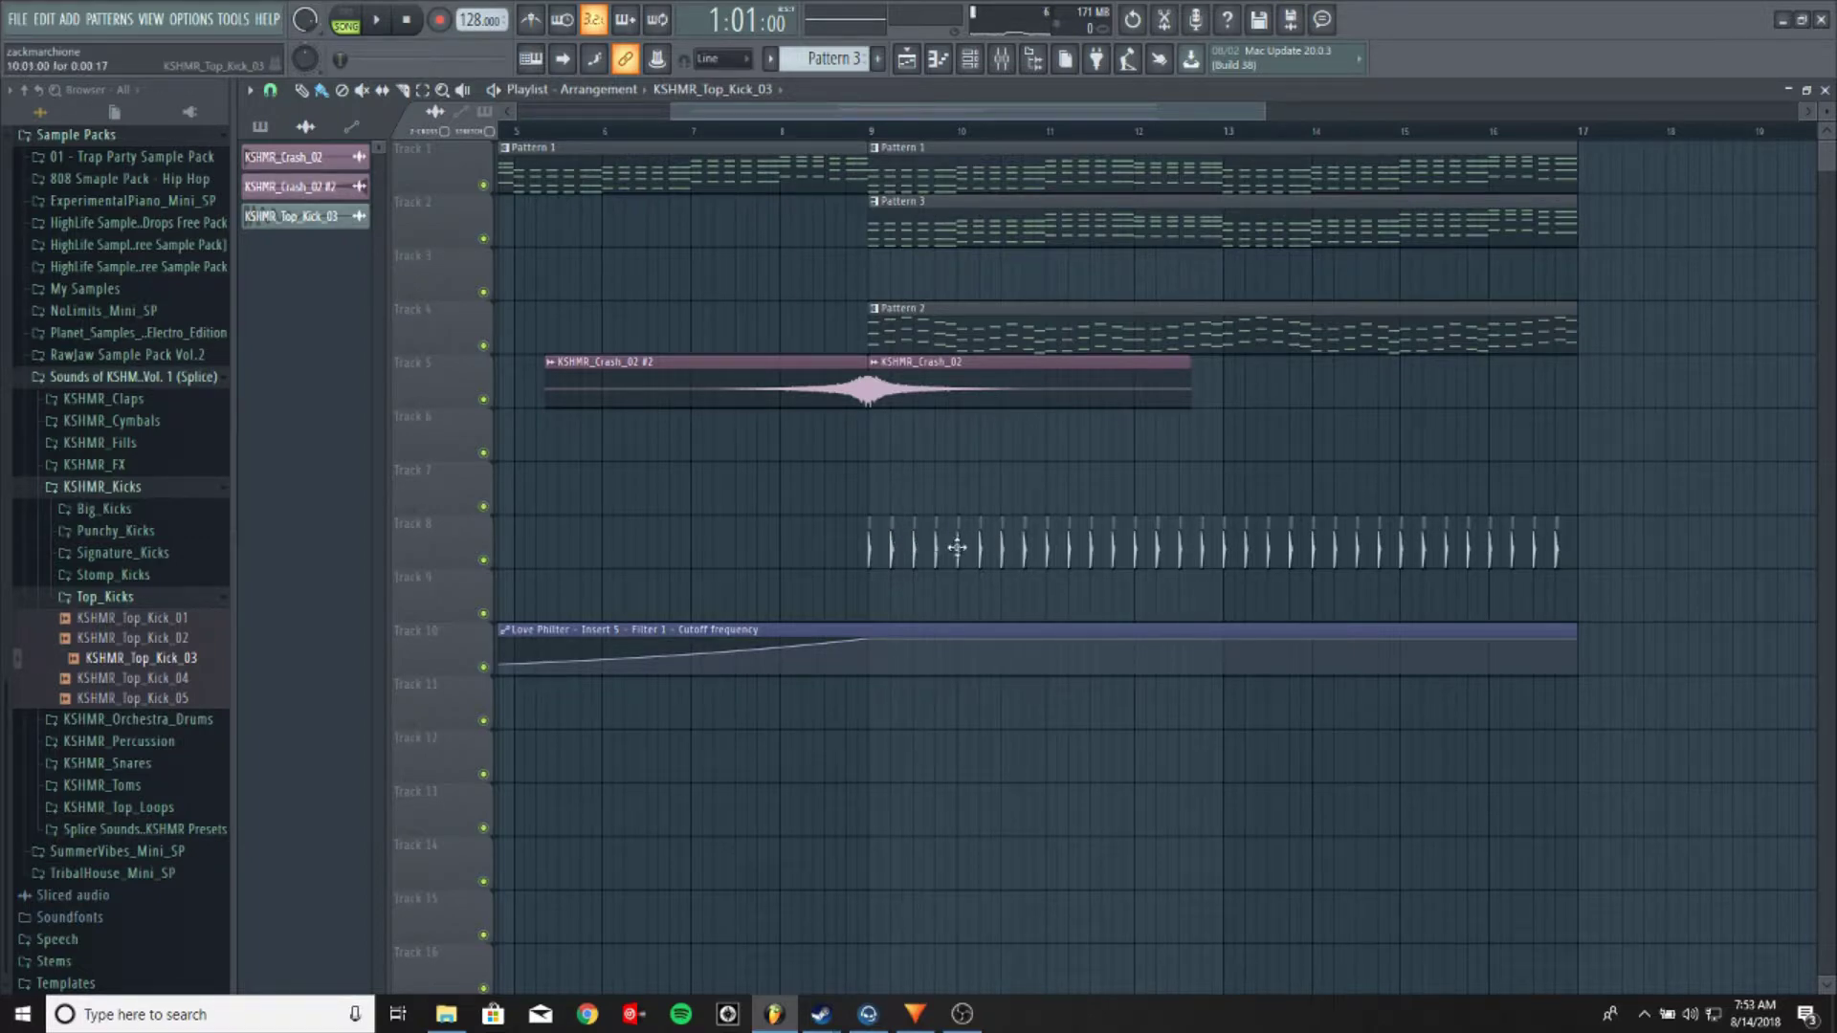
pyautogui.click(836, 132)
pyautogui.press('space')
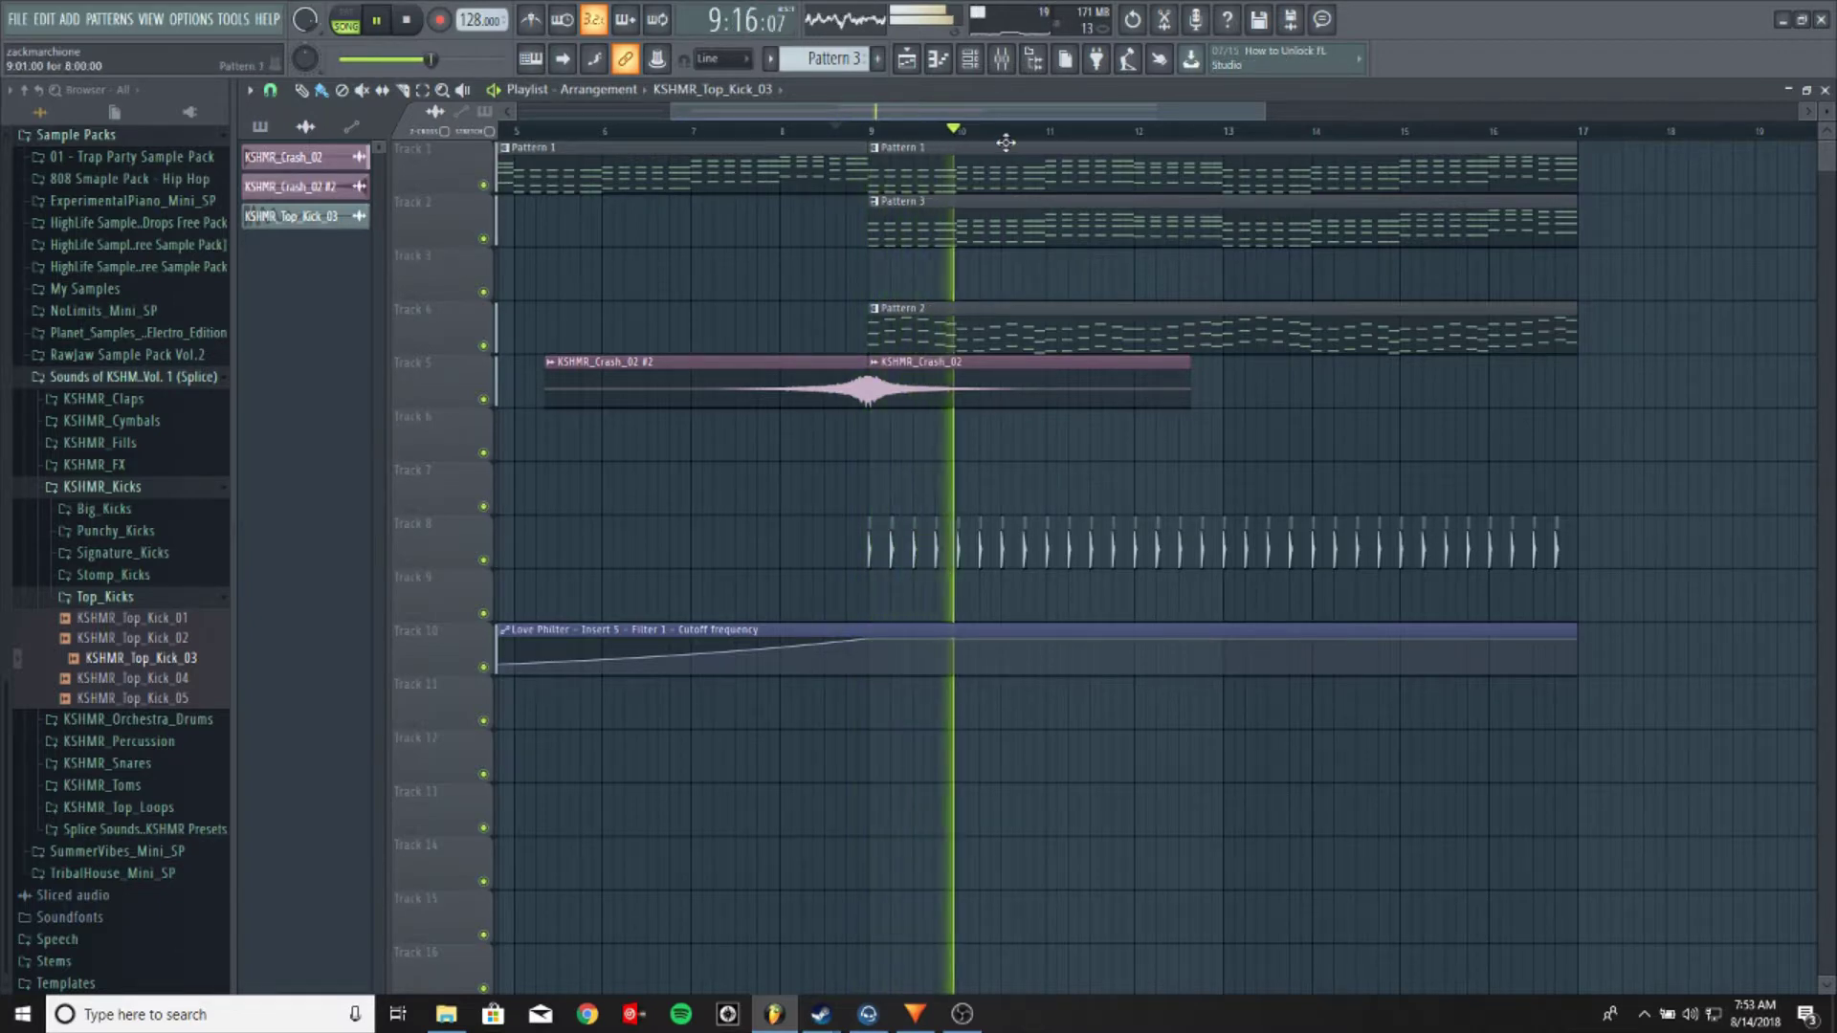
pyautogui.scroll(-1, 1006, 143)
pyautogui.scroll(2, 1019, 131)
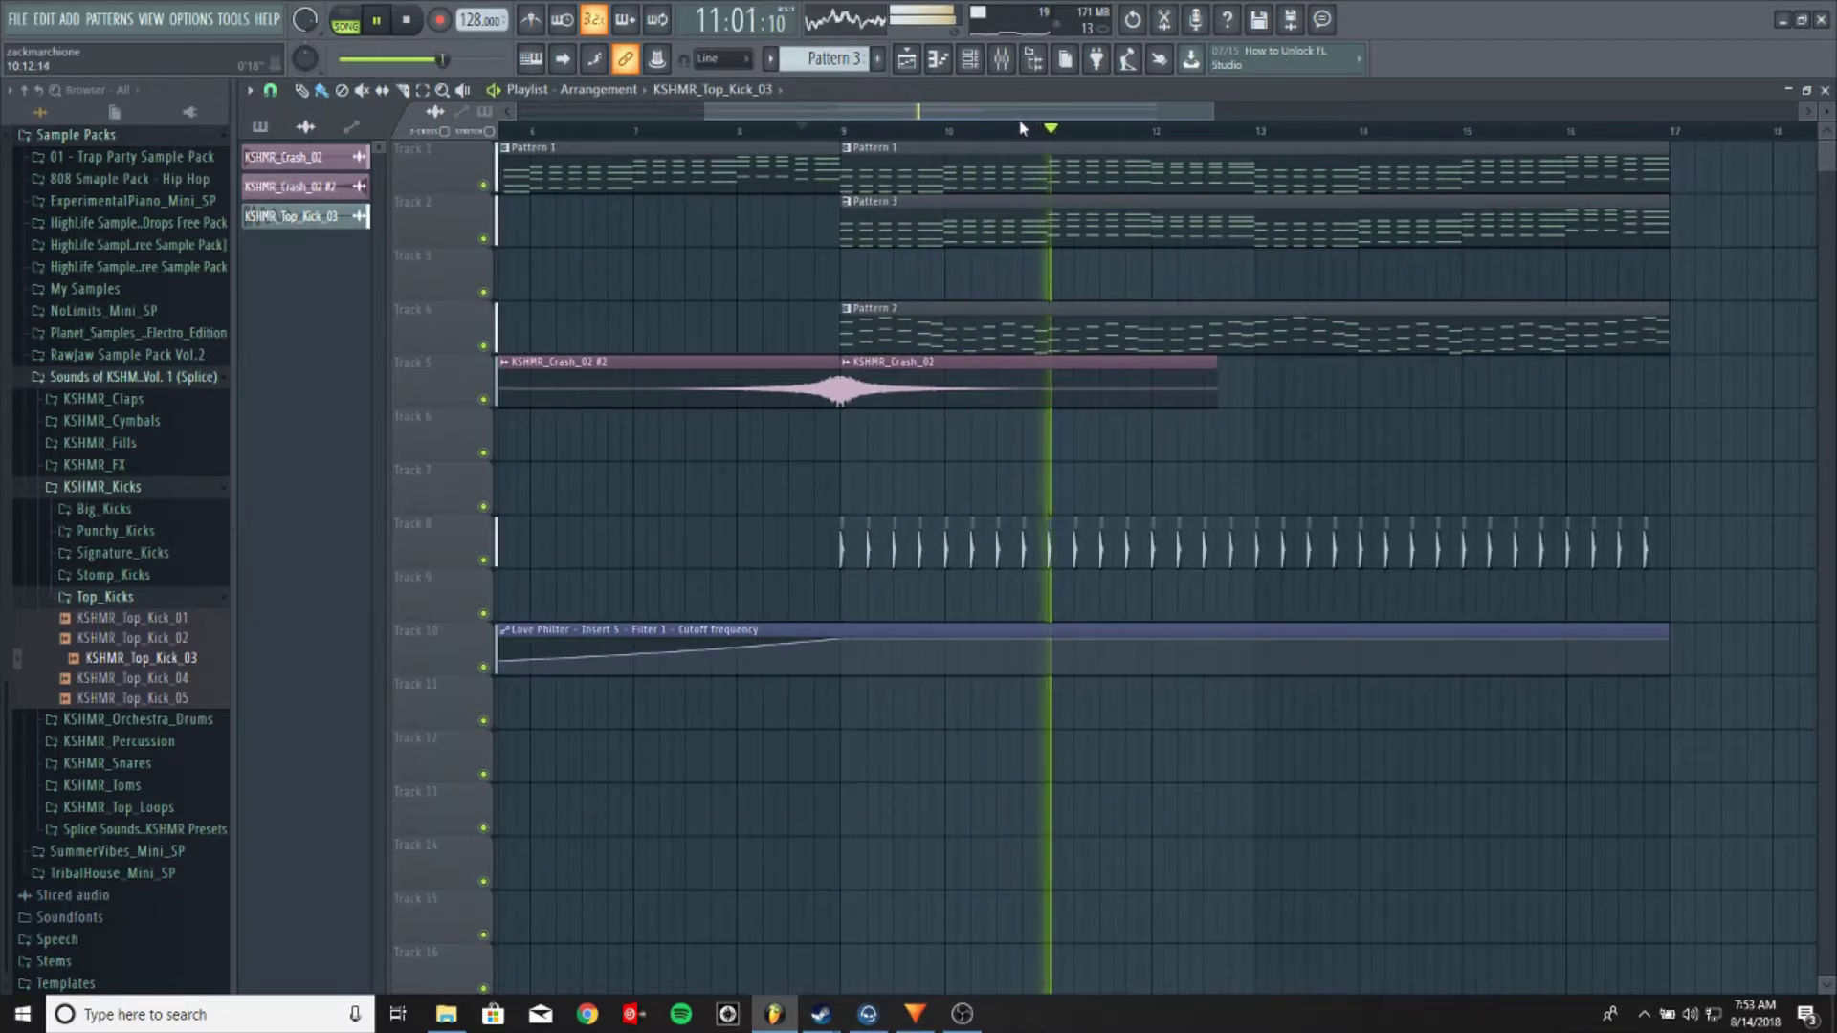
pyautogui.scroll(2, 1022, 128)
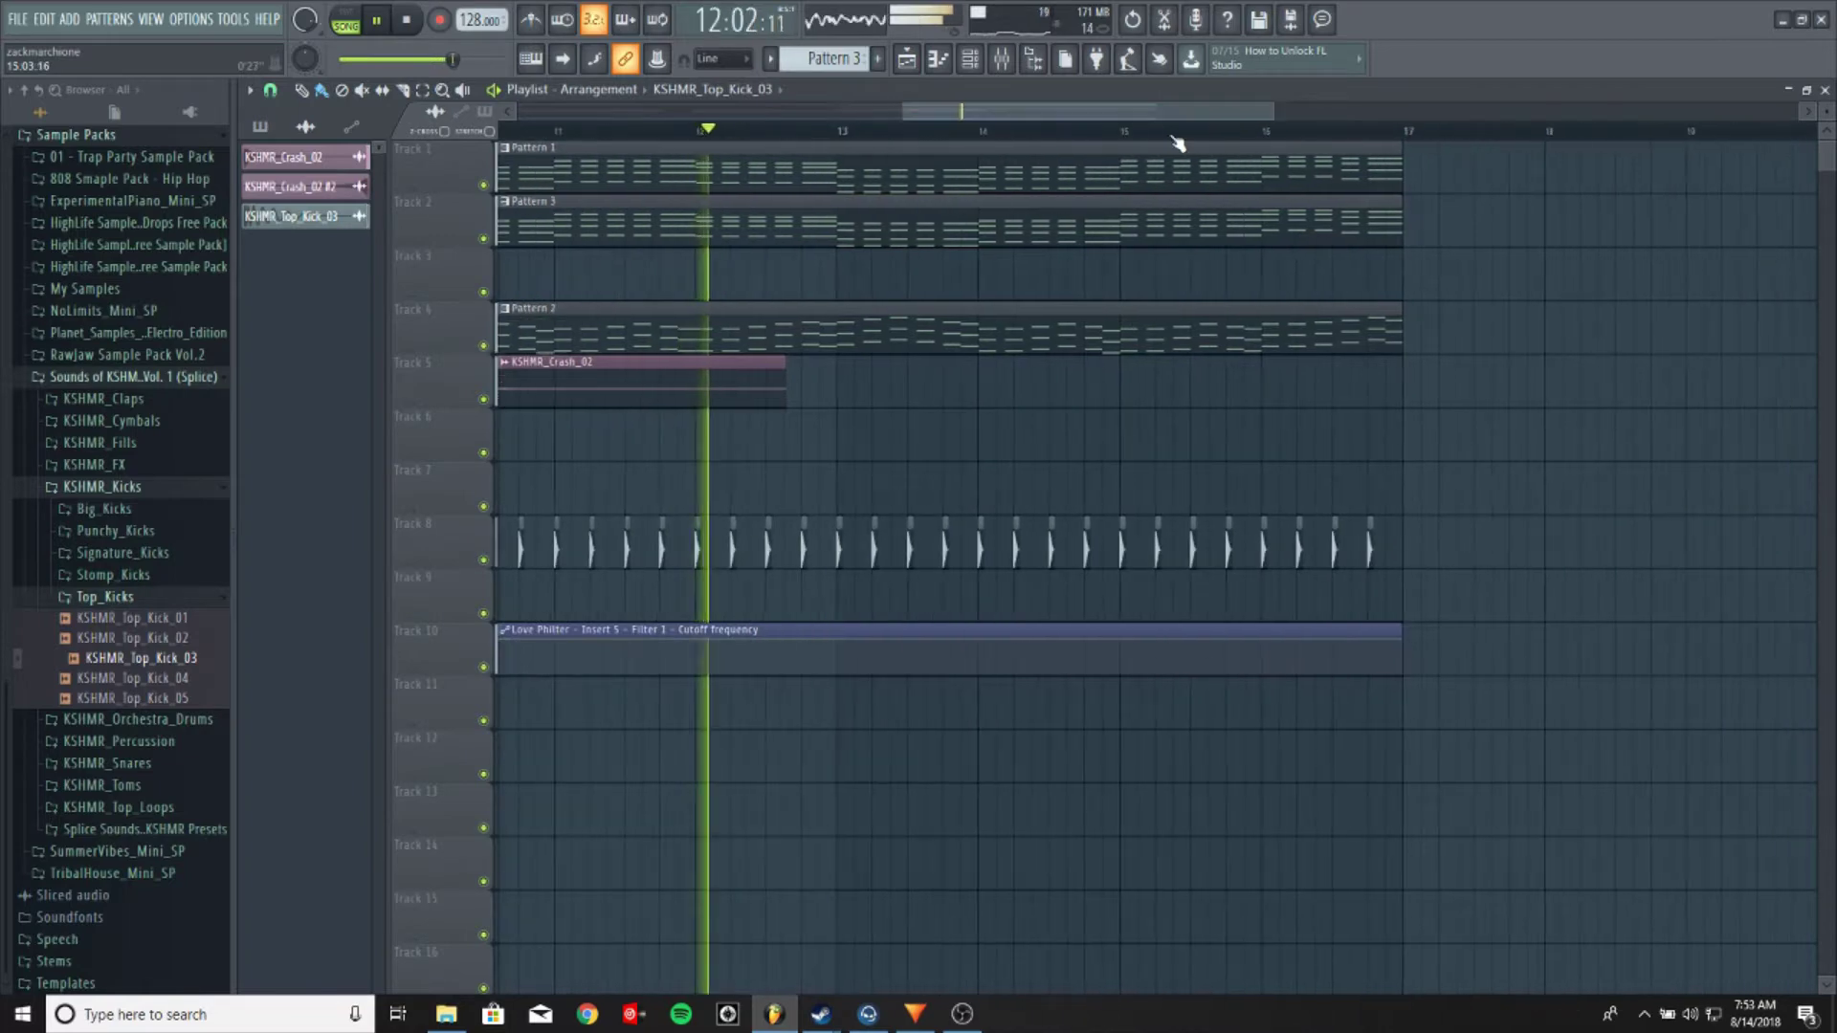
pyautogui.scroll(-3, 1180, 144)
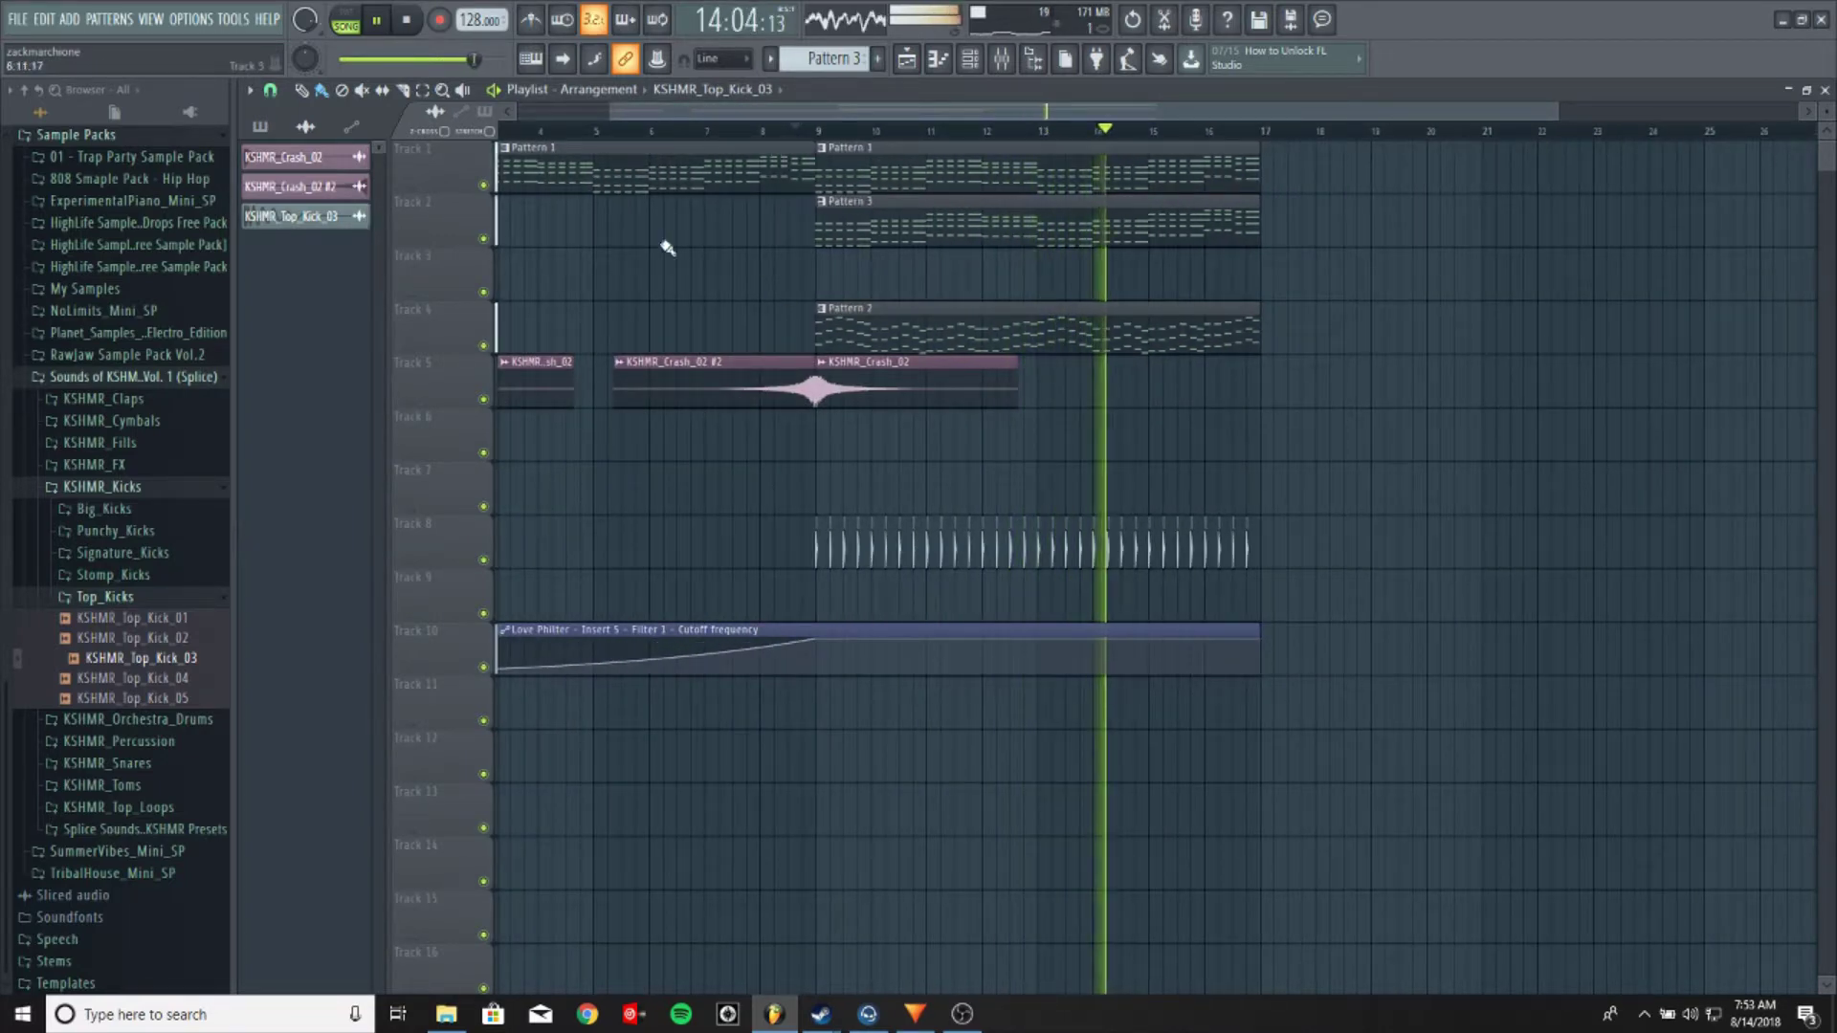
pyautogui.click(411, 23)
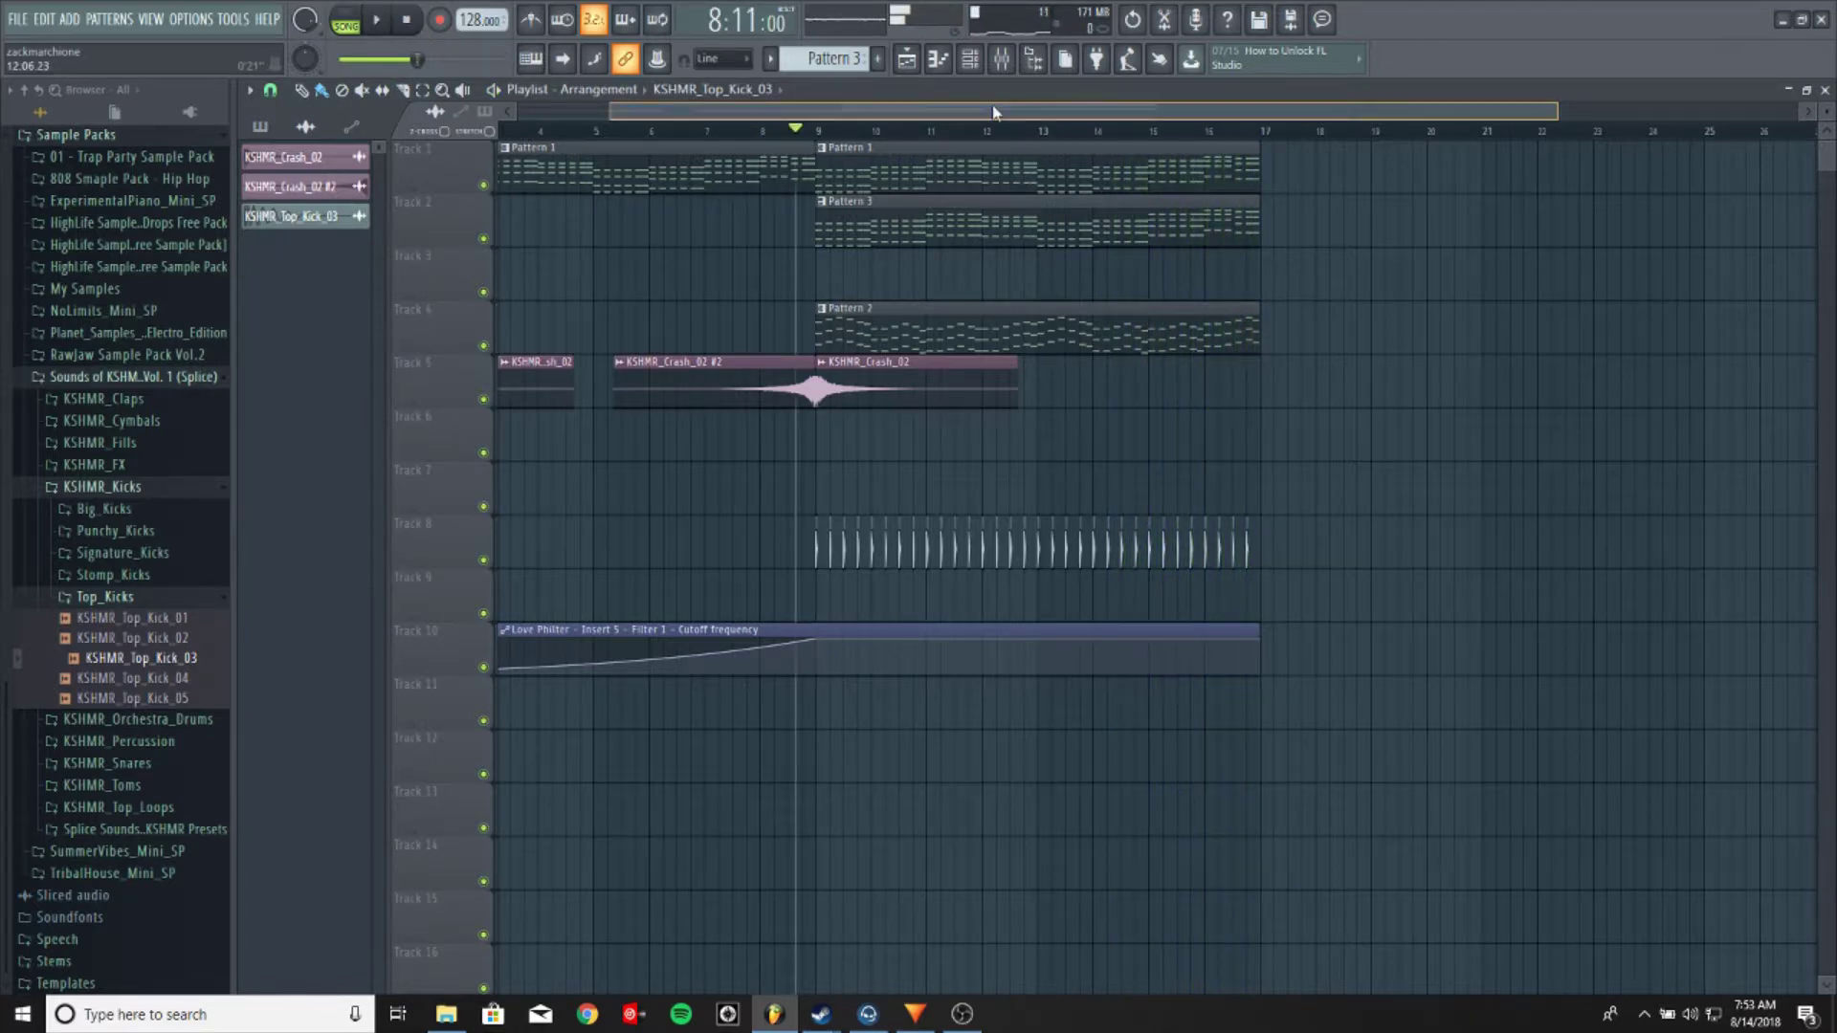
# Duplicate the Pattern 1, Pattern 3 and Pattern 2 clips on Tracks 1, 2 and 4 to start at bar 17
pyautogui.moveTo(993, 112); pyautogui.dragTo(1117, 113)
pyautogui.click(1046, 174)
pyautogui.hotkey('ctrl', 'b')
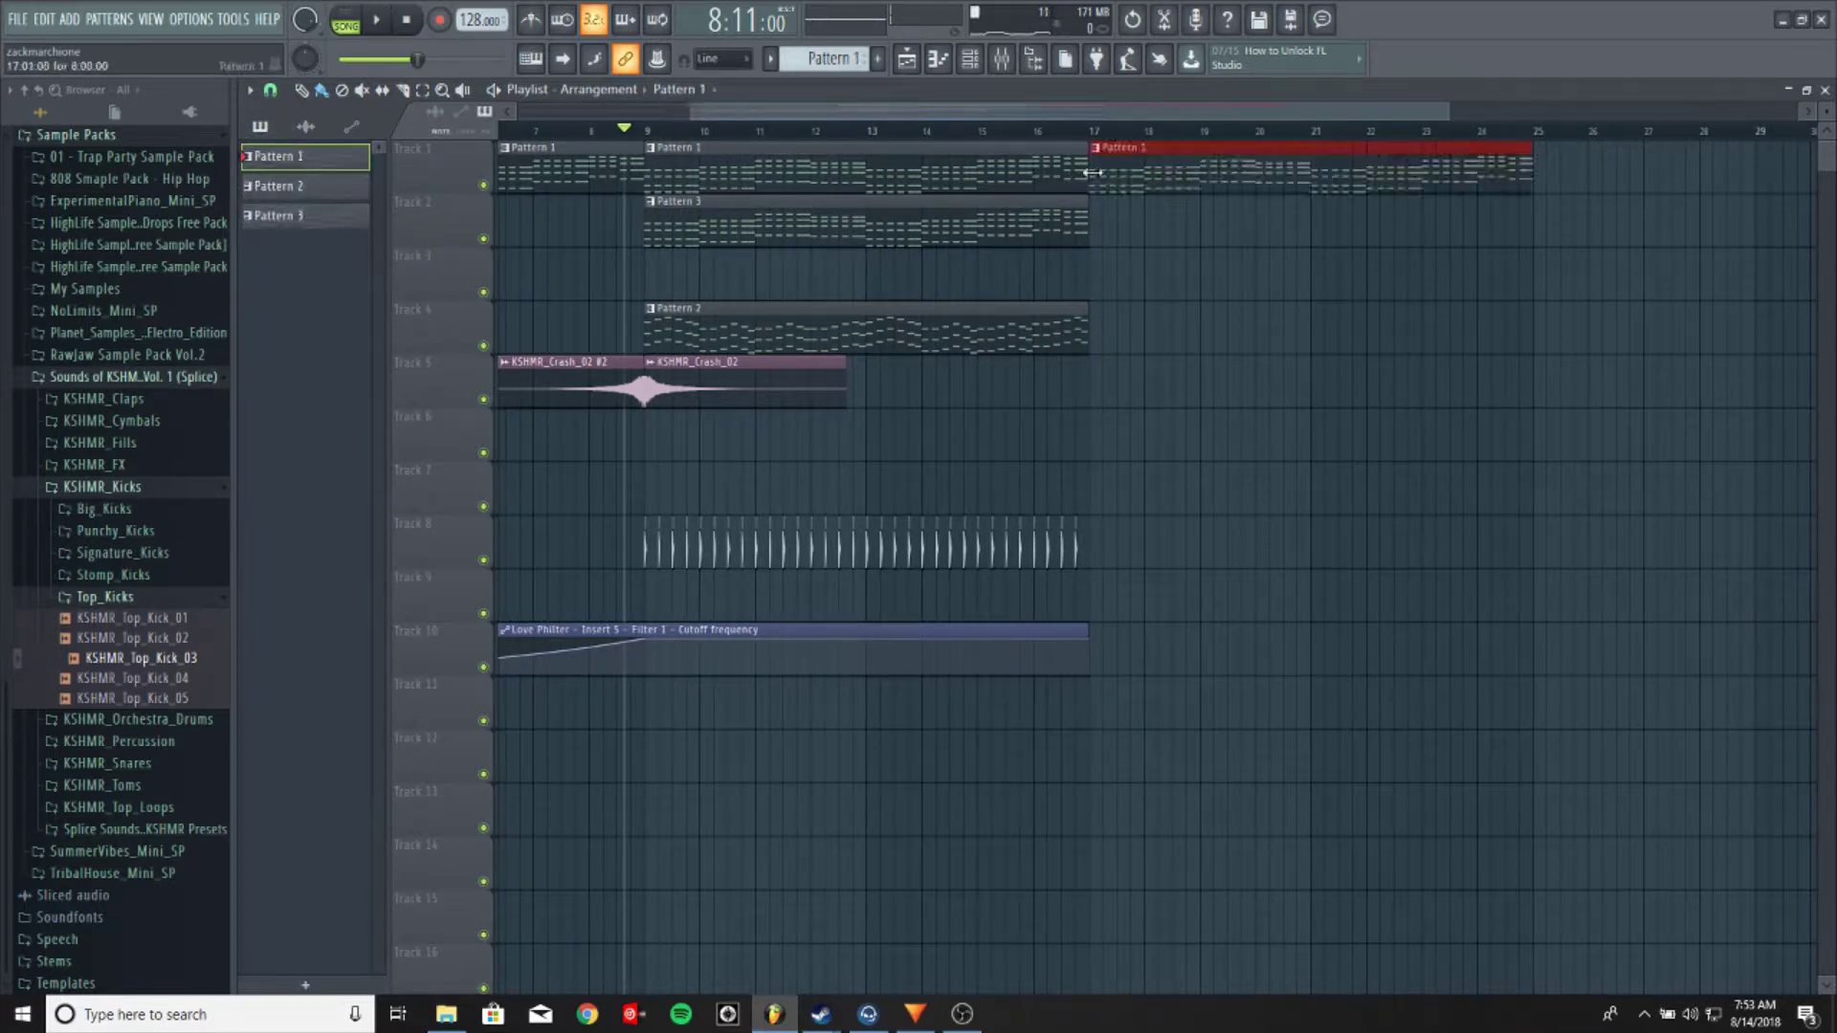
pyautogui.click(1084, 214)
pyautogui.hotkey('ctrl', 'b')
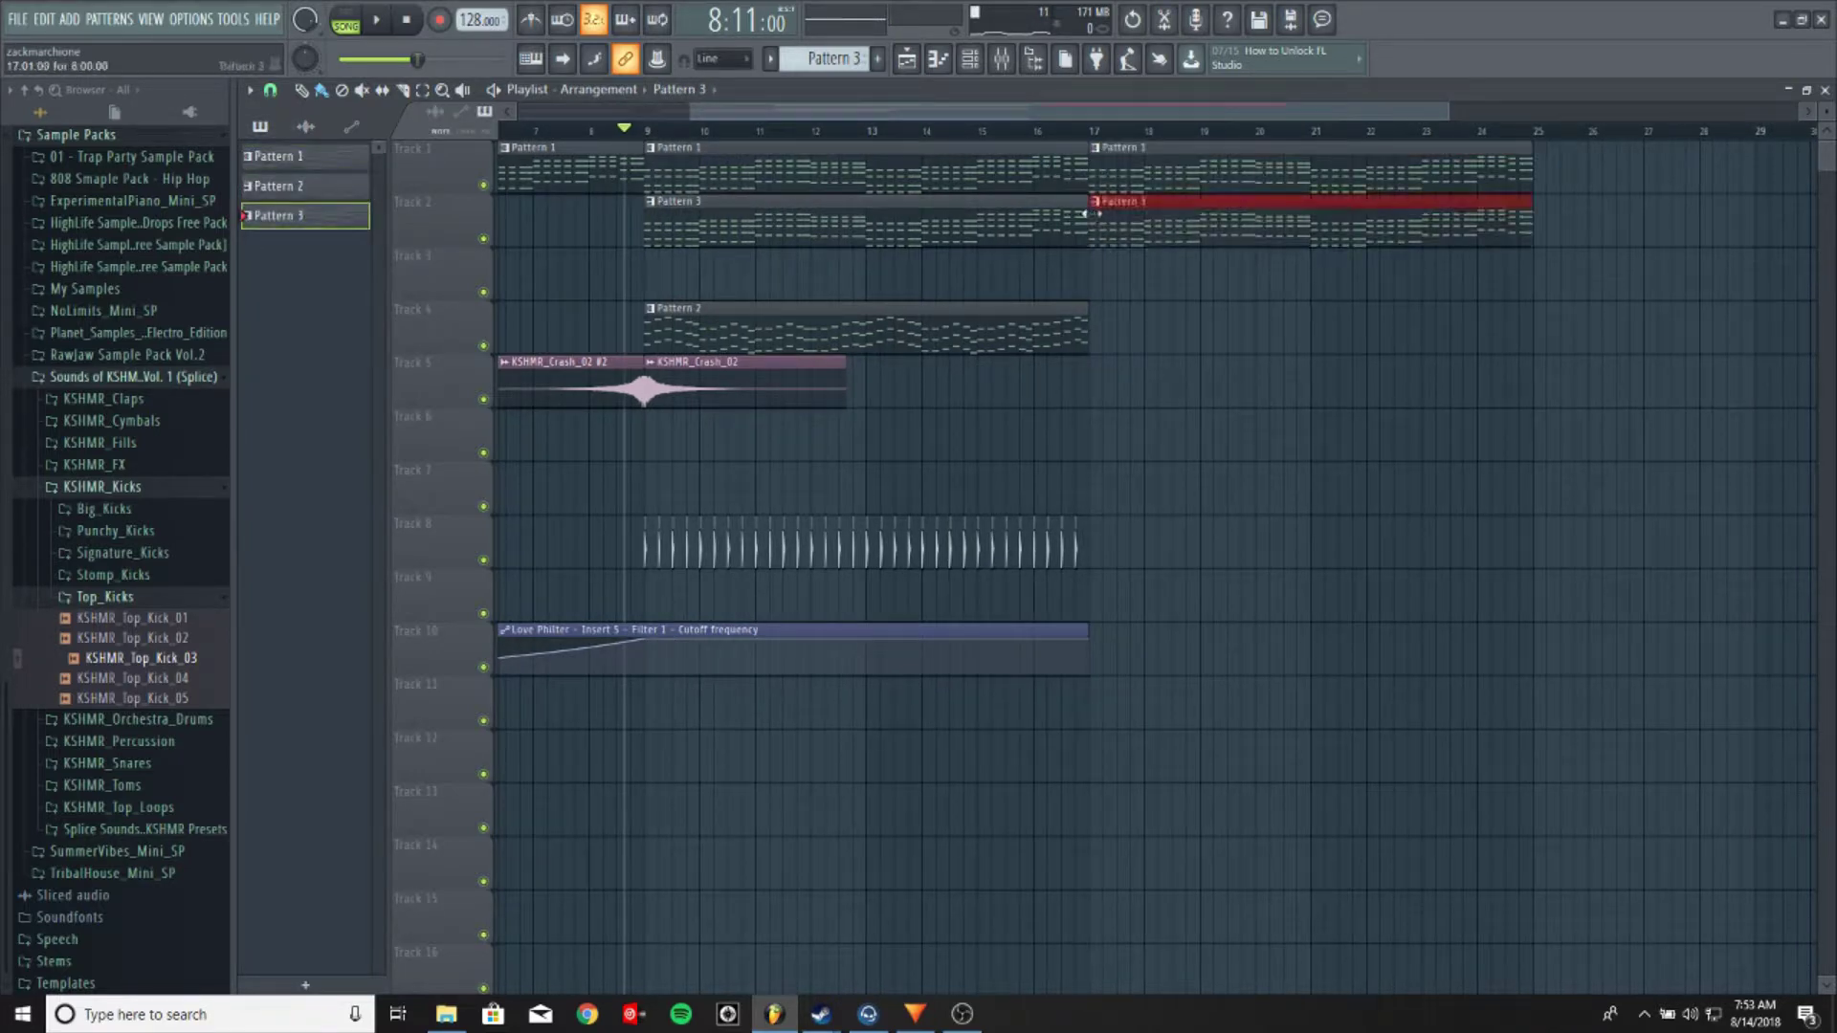
pyautogui.click(1071, 324)
pyautogui.hotkey('ctrl', 'b')
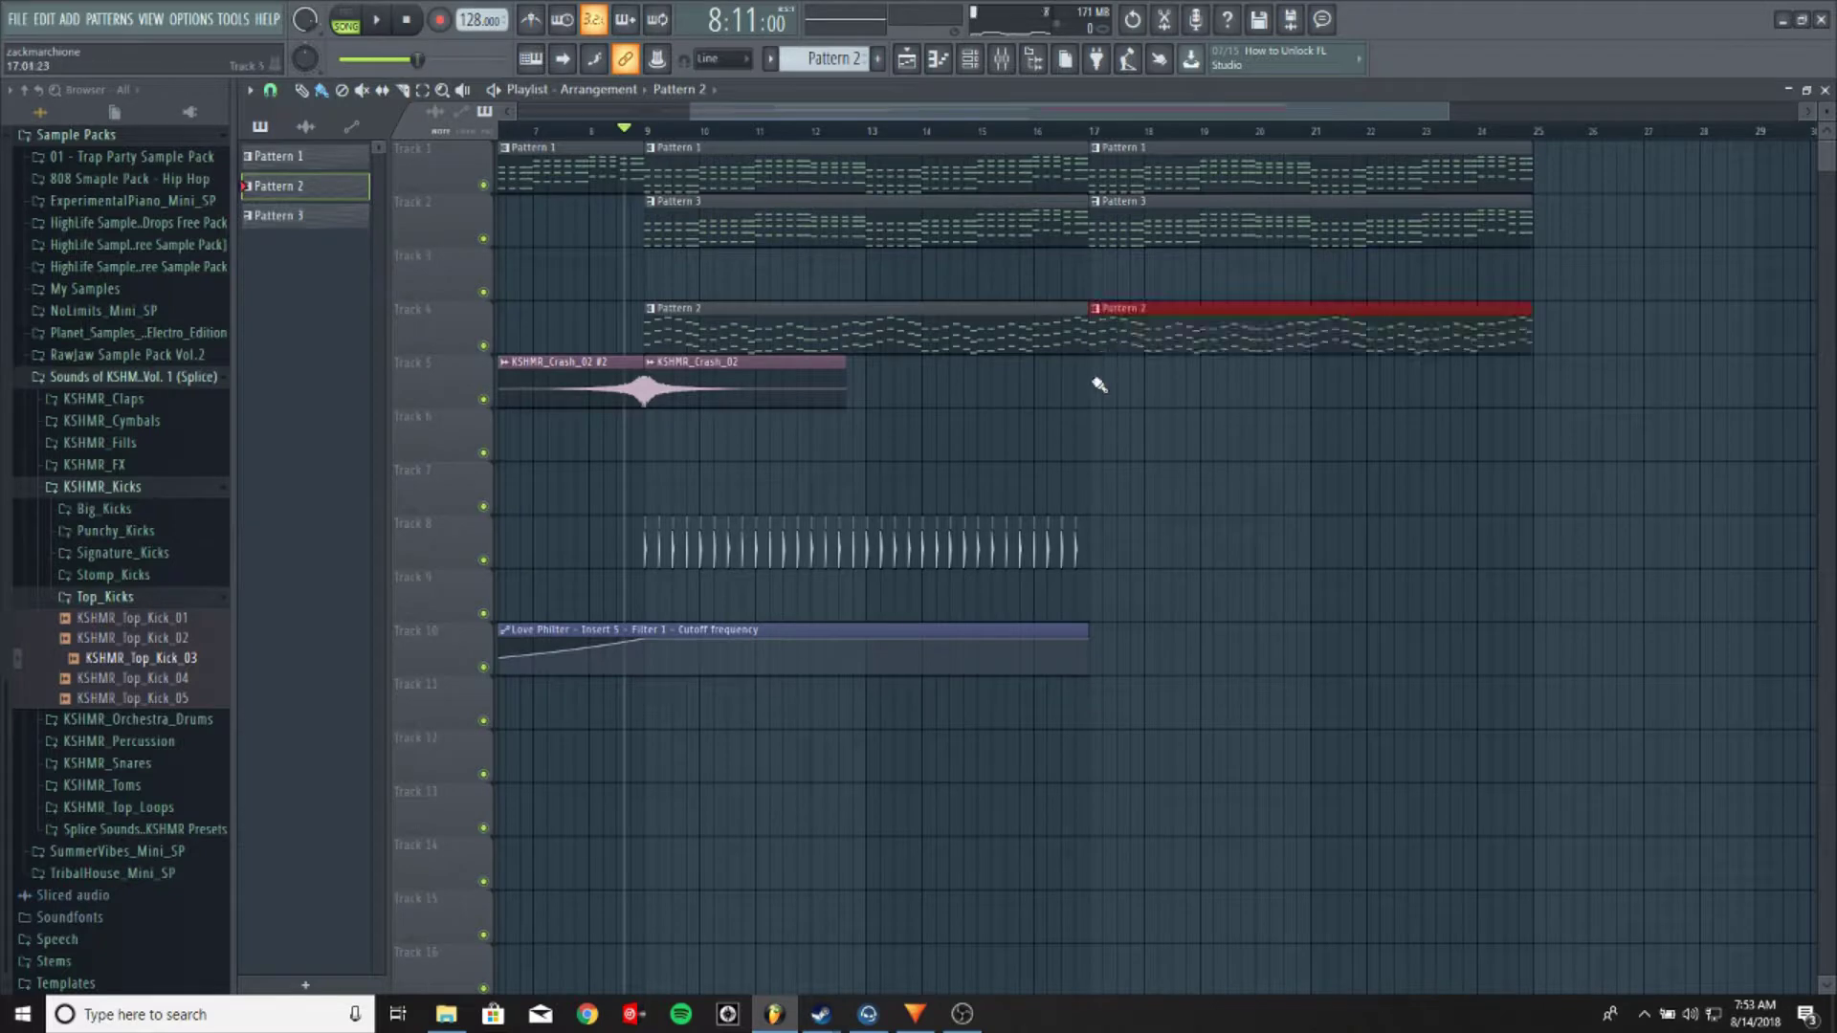
pyautogui.moveTo(995, 111); pyautogui.dragTo(823, 111)
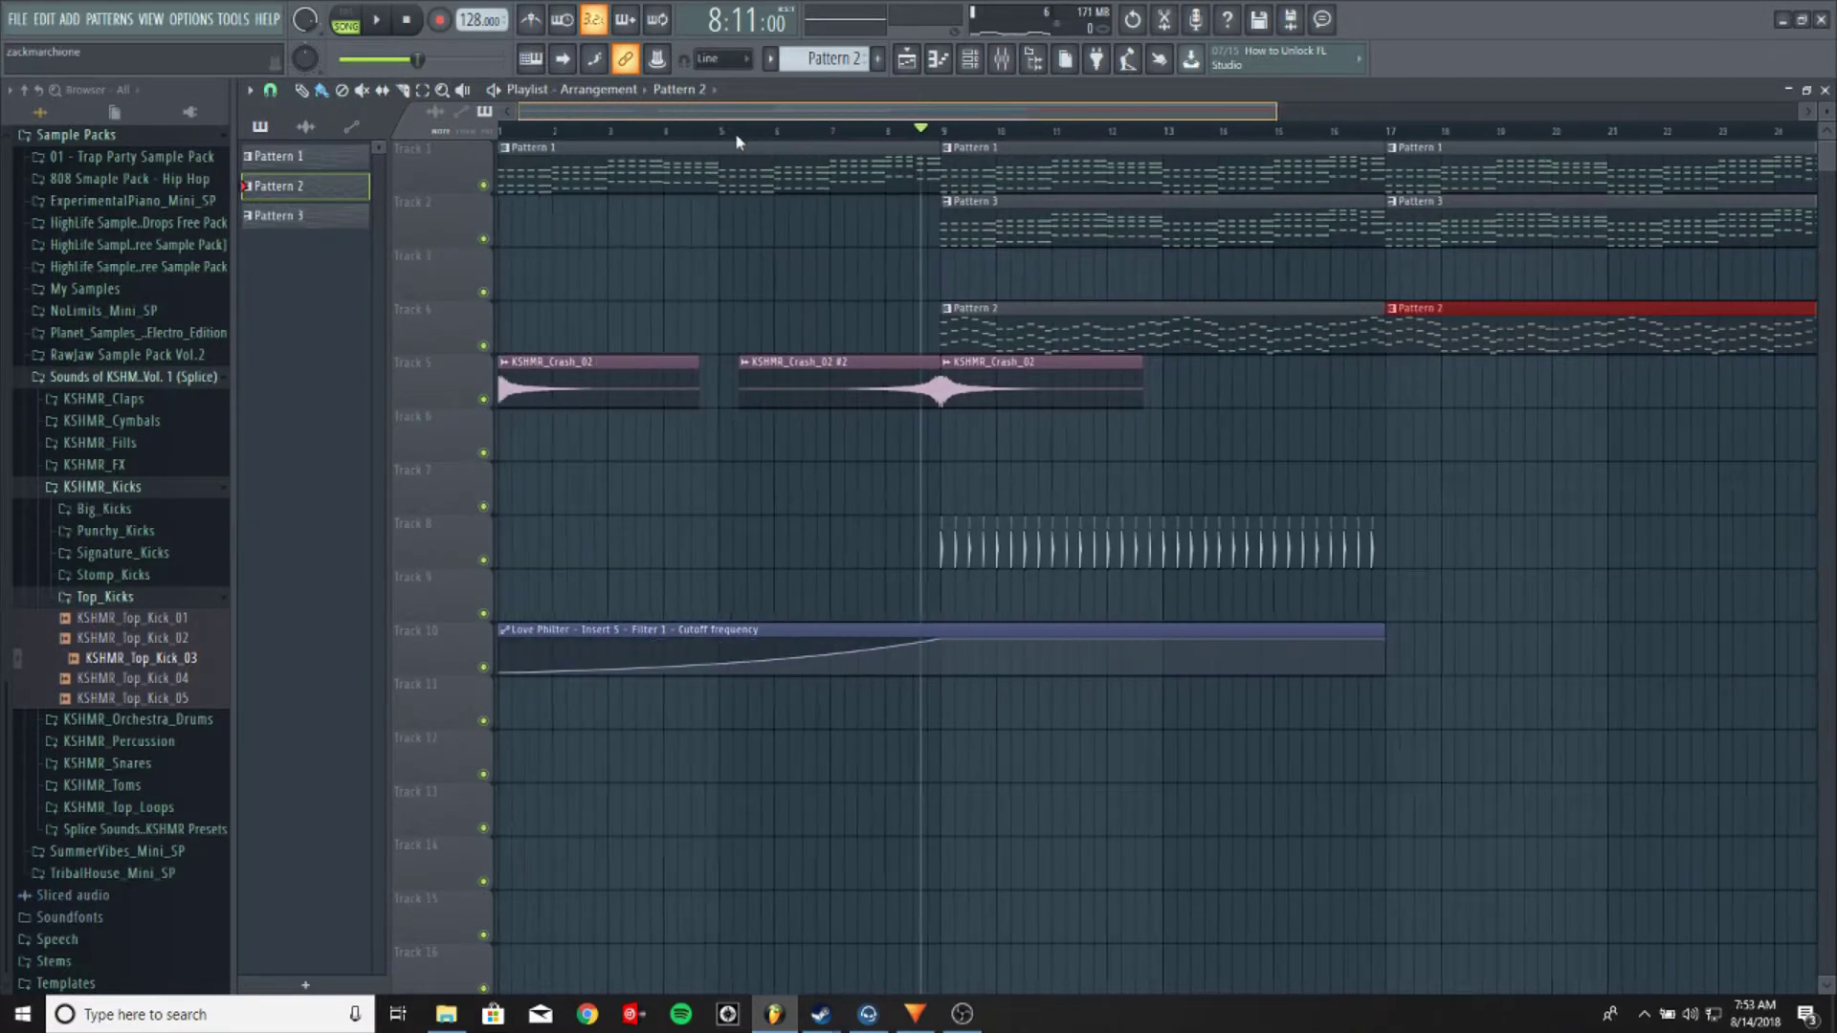
# Switch to the empty Pattern 4 and add a 3x Osc channel to the channel rack
pyautogui.click(168, 598)
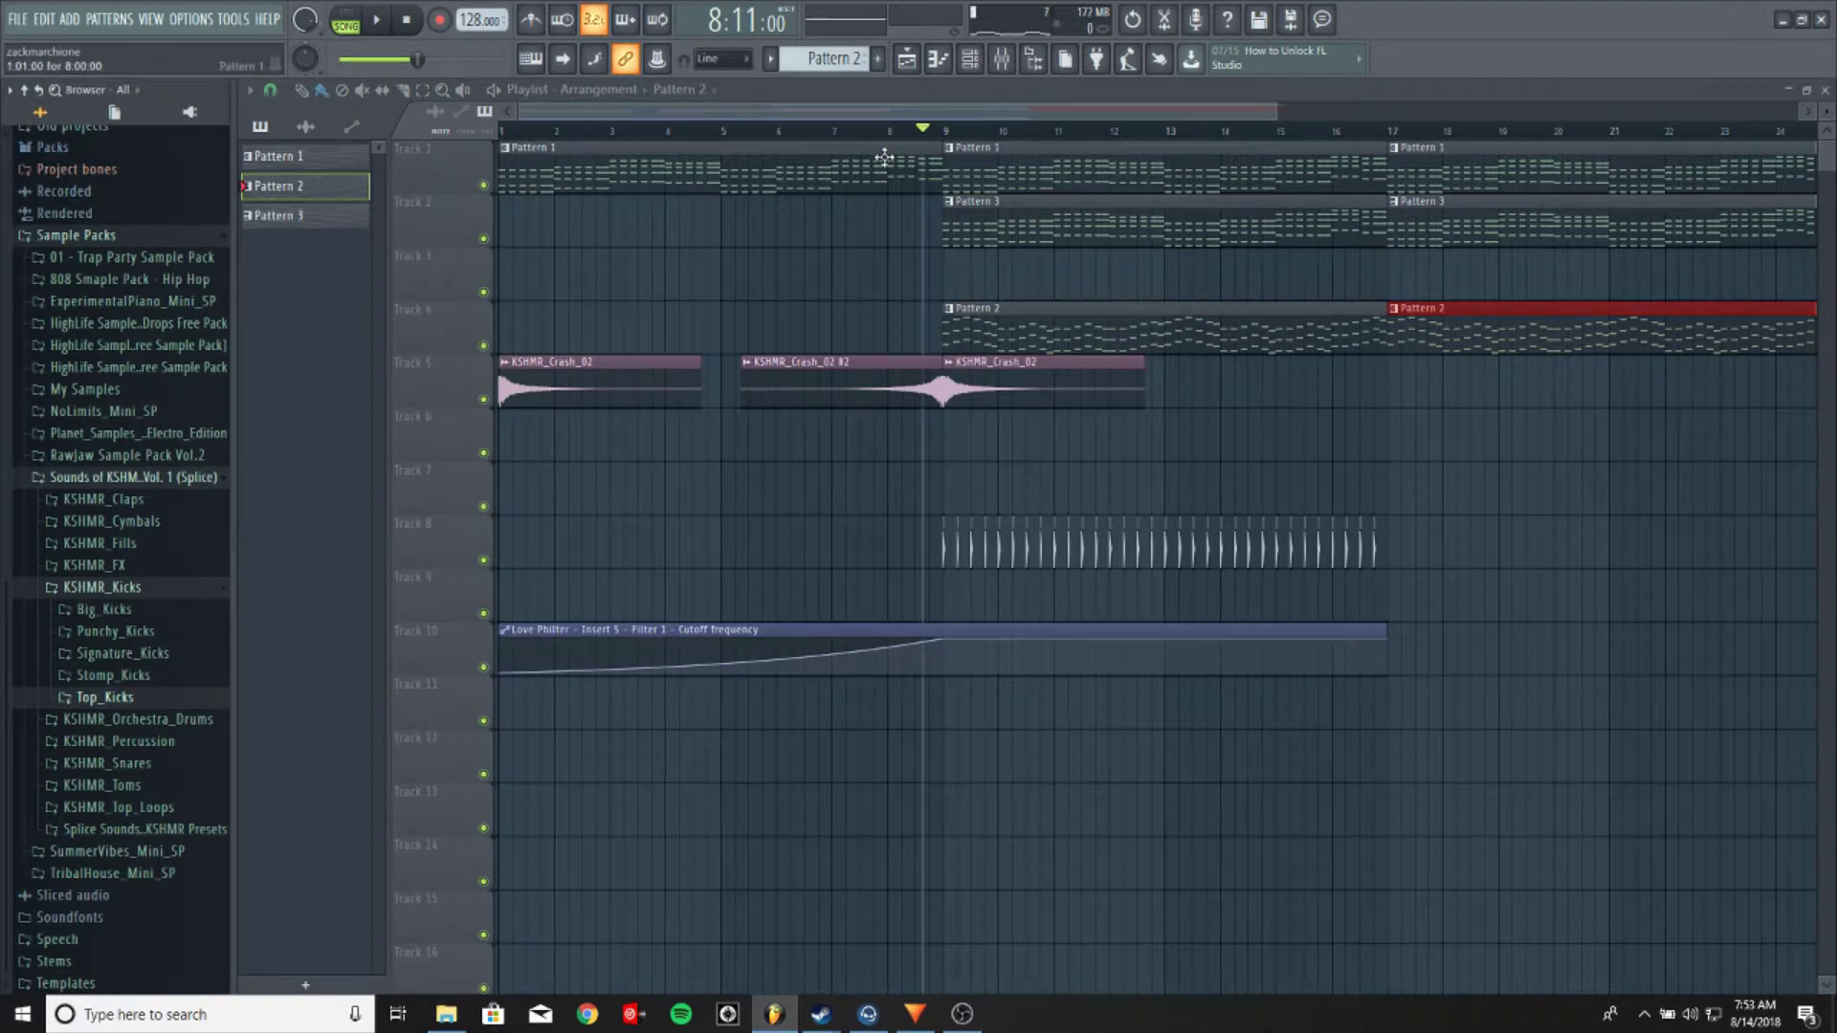
pyautogui.click(877, 60)
pyautogui.click(972, 59)
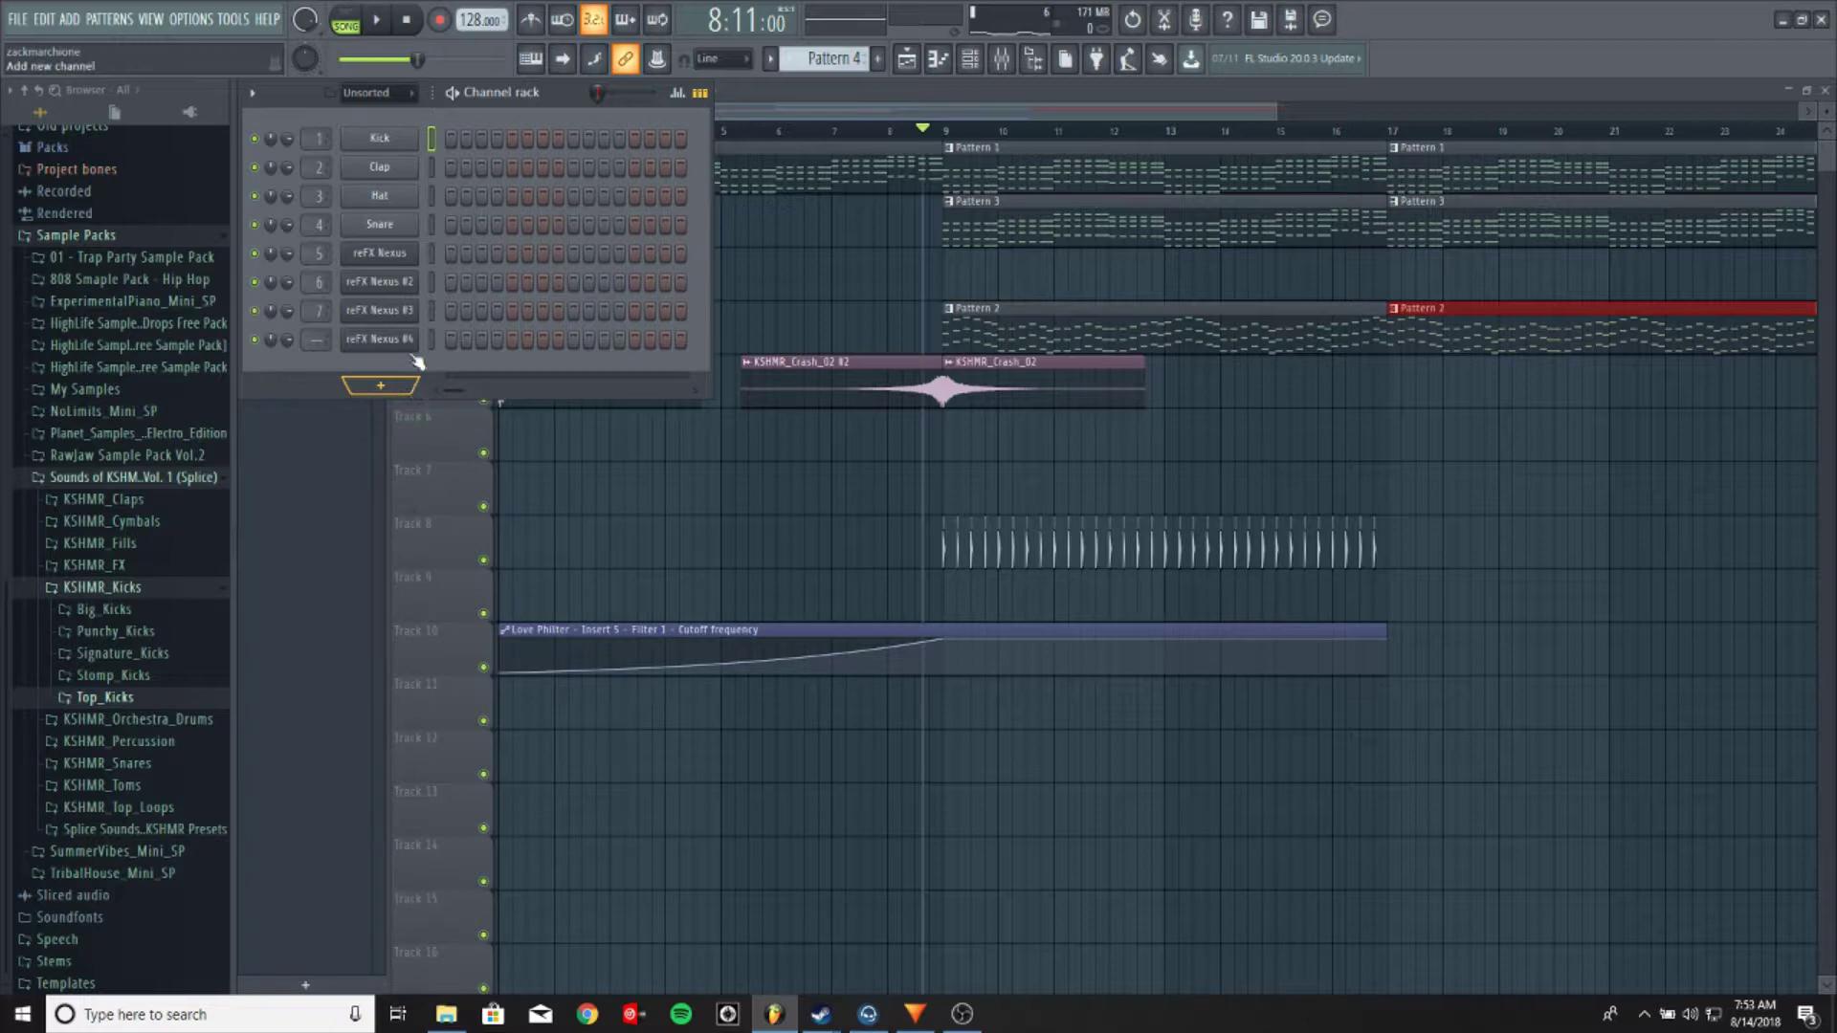
pyautogui.click(381, 390)
pyautogui.click(413, 734)
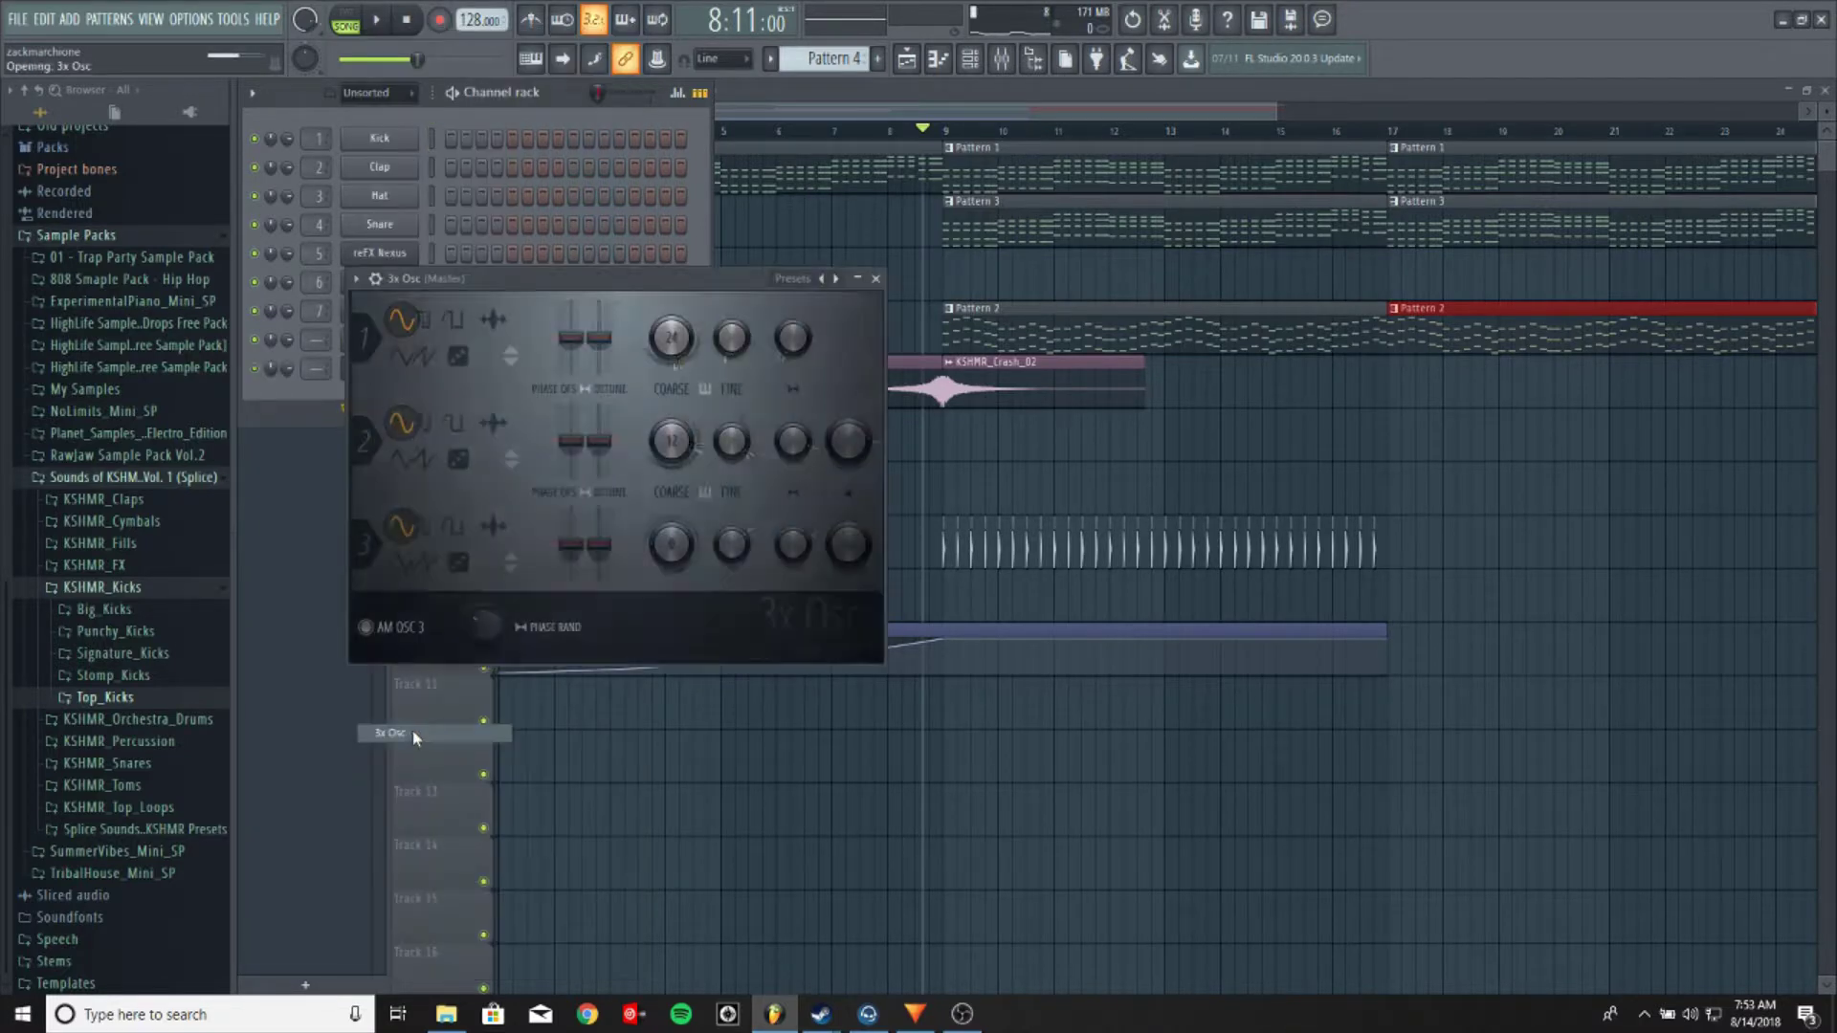
pyautogui.moveTo(657, 288); pyautogui.dragTo(1178, 256)
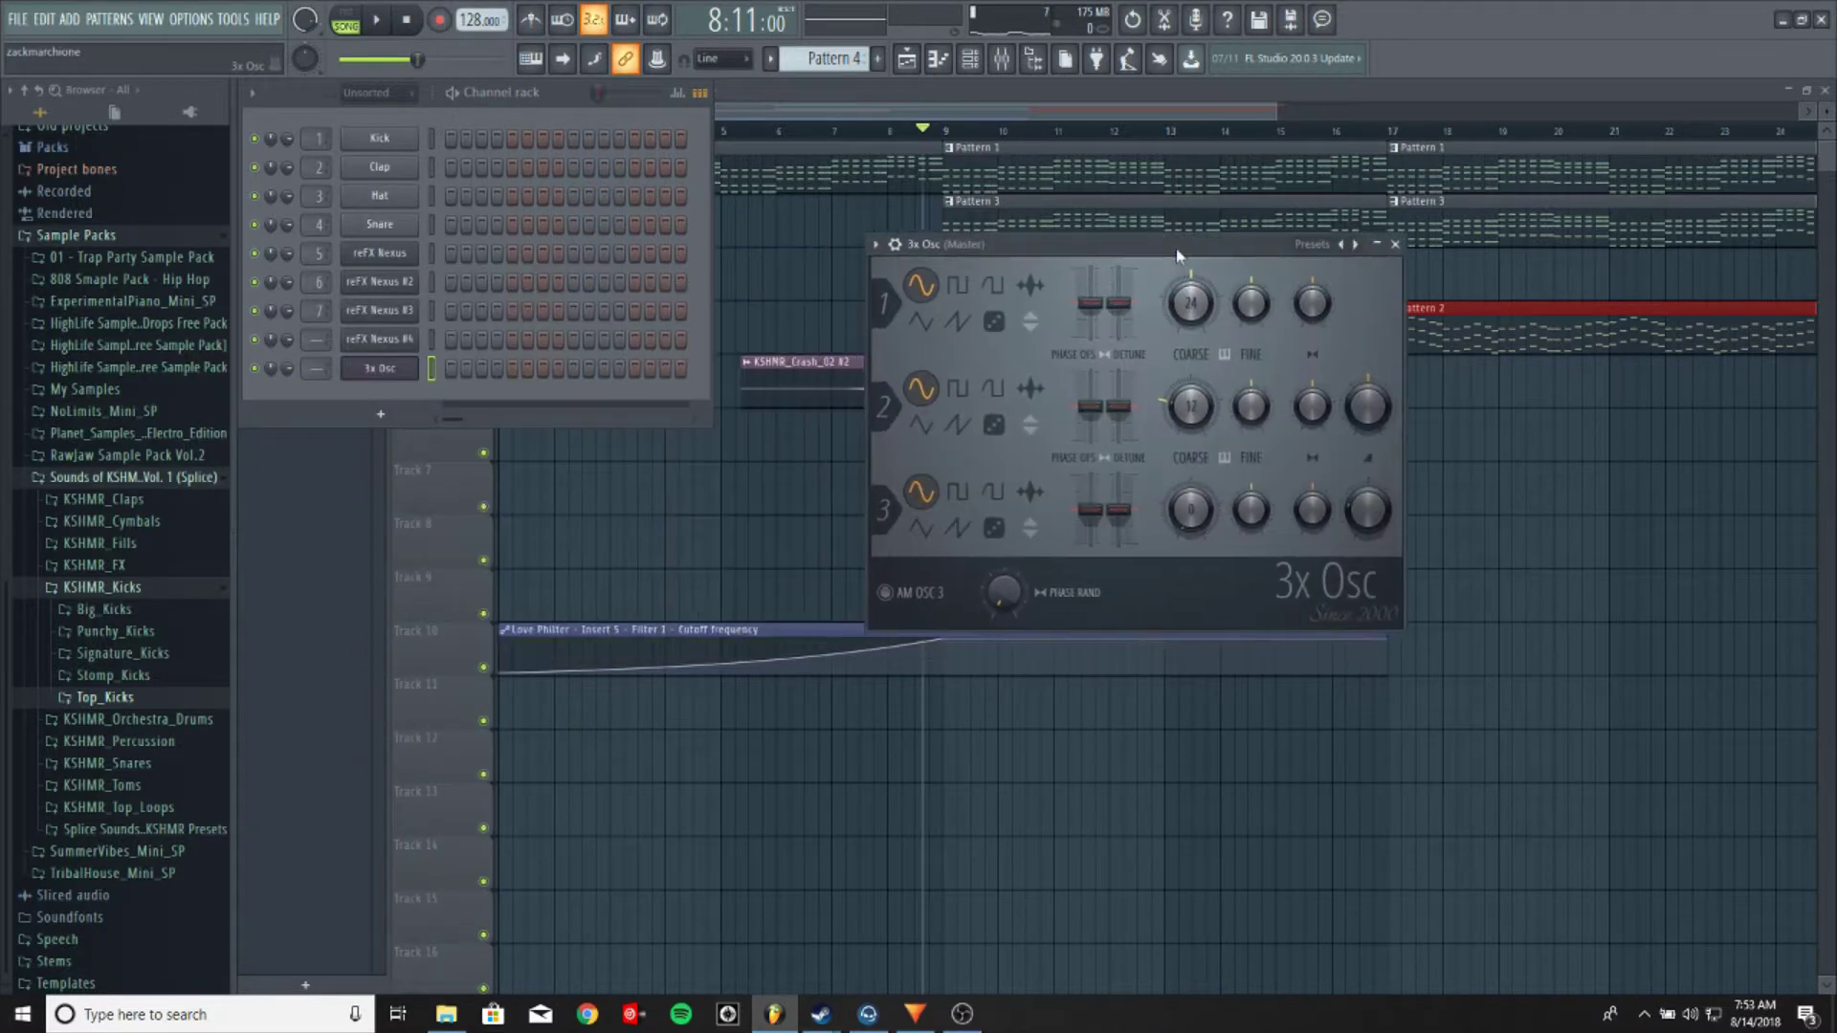
# Set all three 3x Osc oscillators to the noise shape
pyautogui.click(994, 321)
pyautogui.click(994, 425)
pyautogui.click(994, 528)
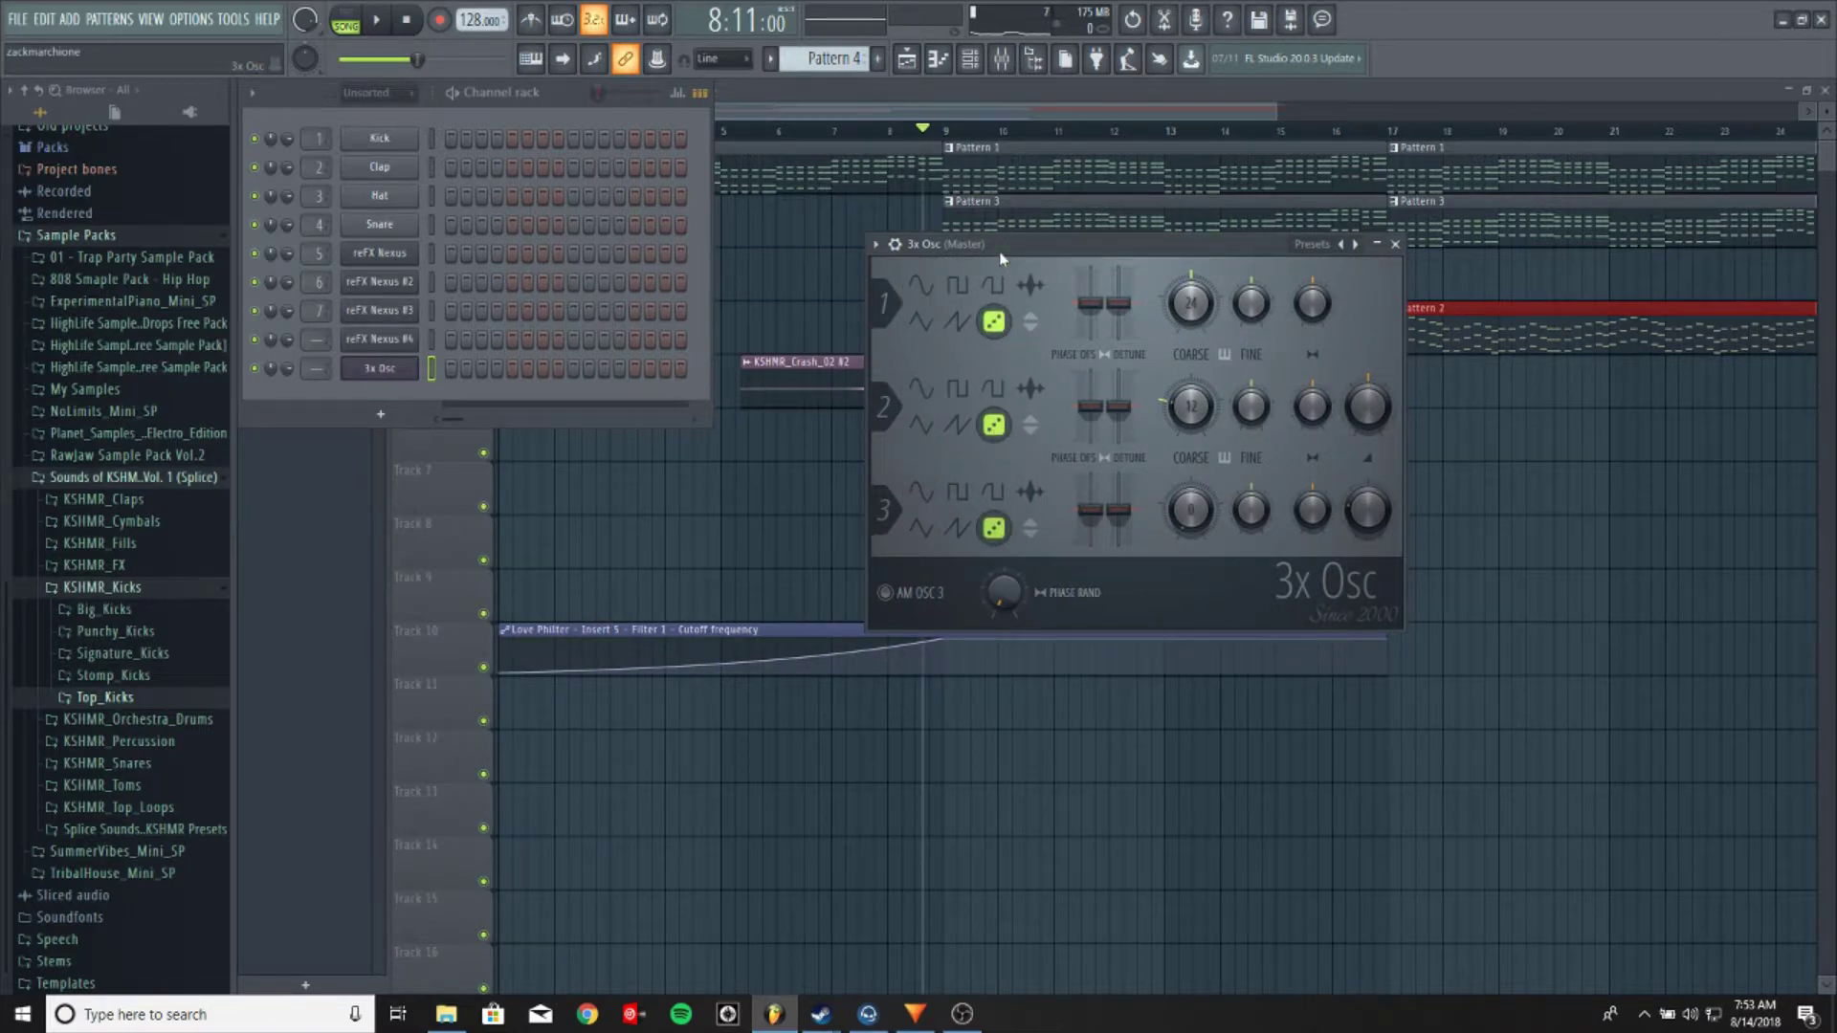
pyautogui.moveTo(1002, 256); pyautogui.dragTo(944, 272)
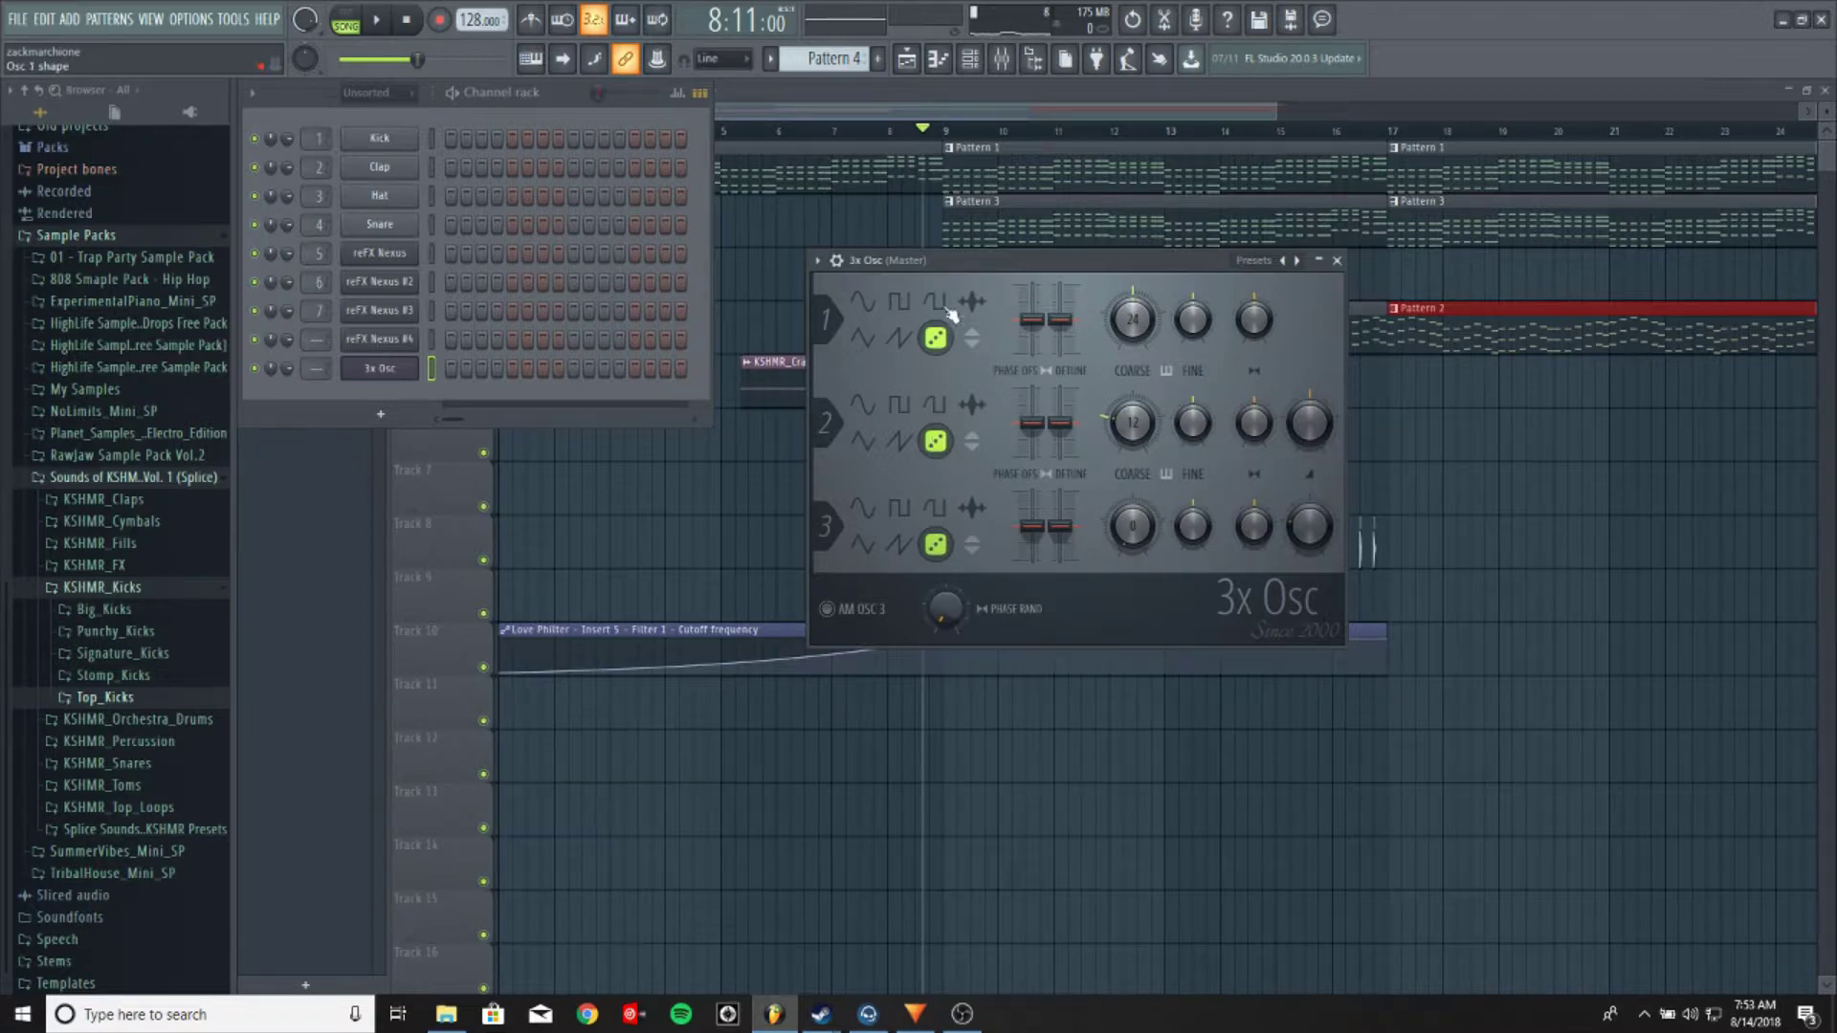
pyautogui.moveTo(938, 264); pyautogui.dragTo(934, 247)
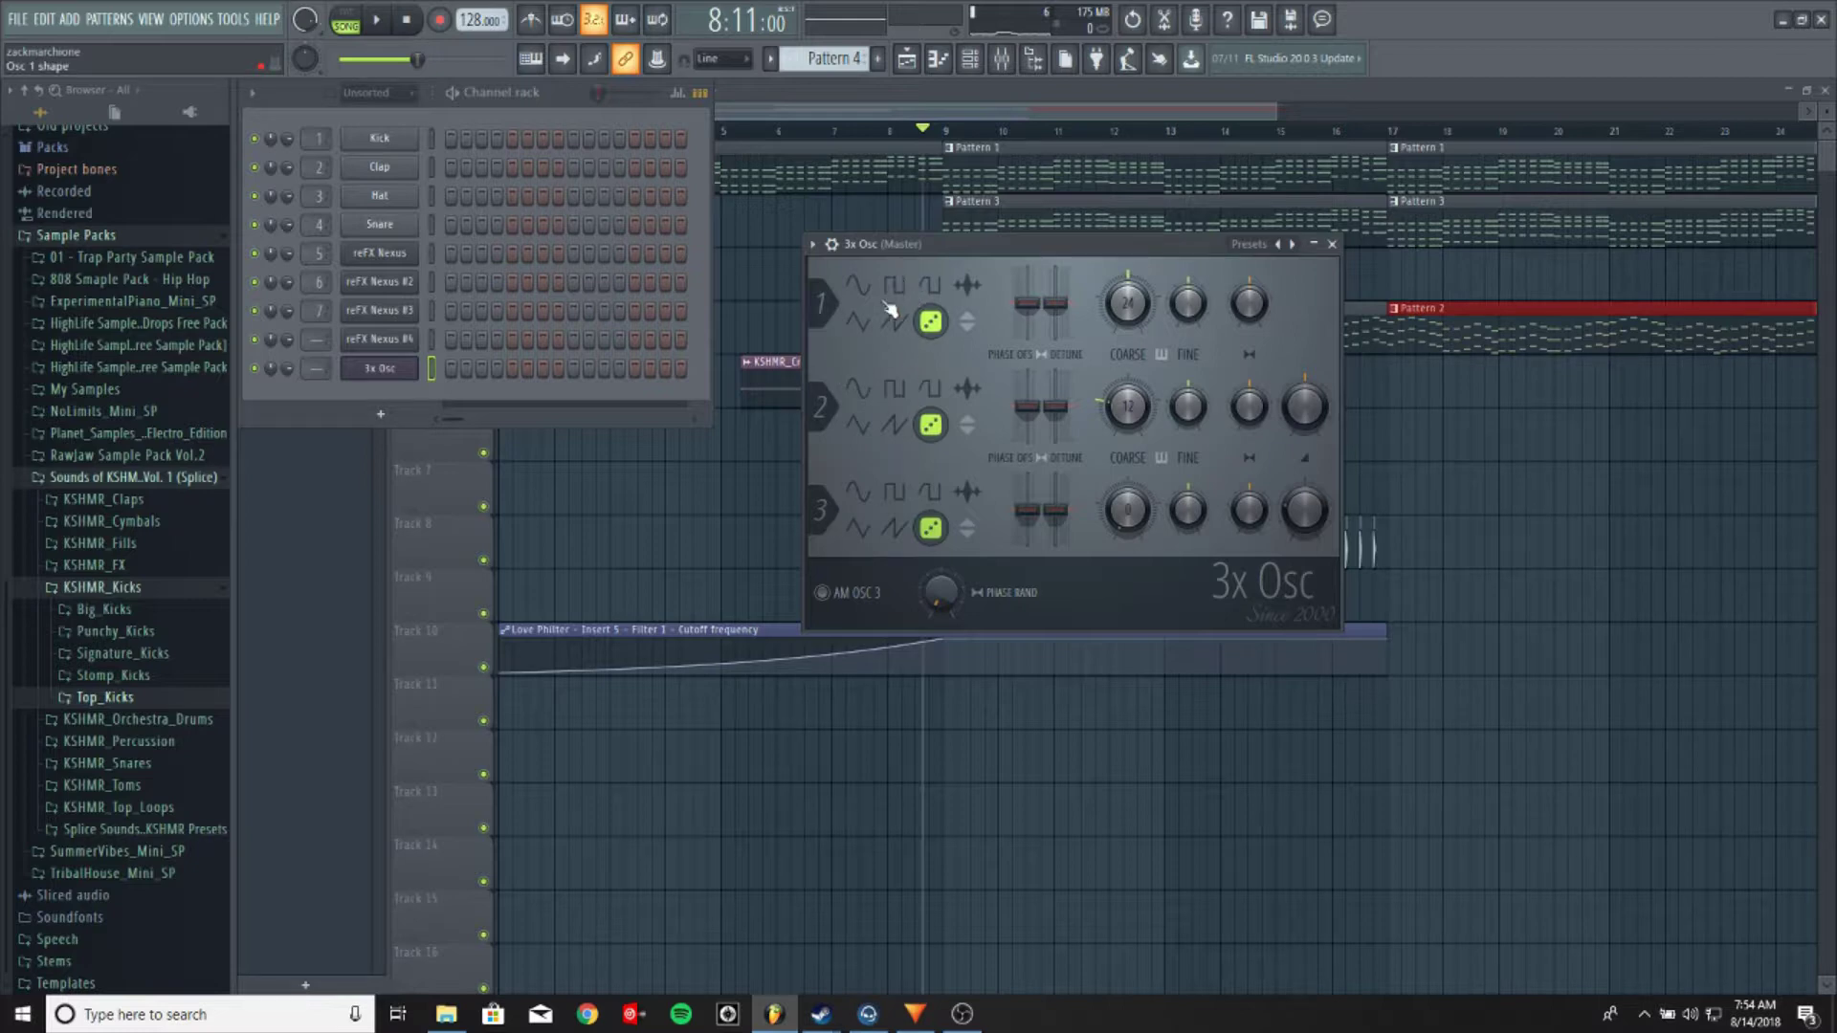
pyautogui.moveTo(1007, 241); pyautogui.dragTo(998, 222)
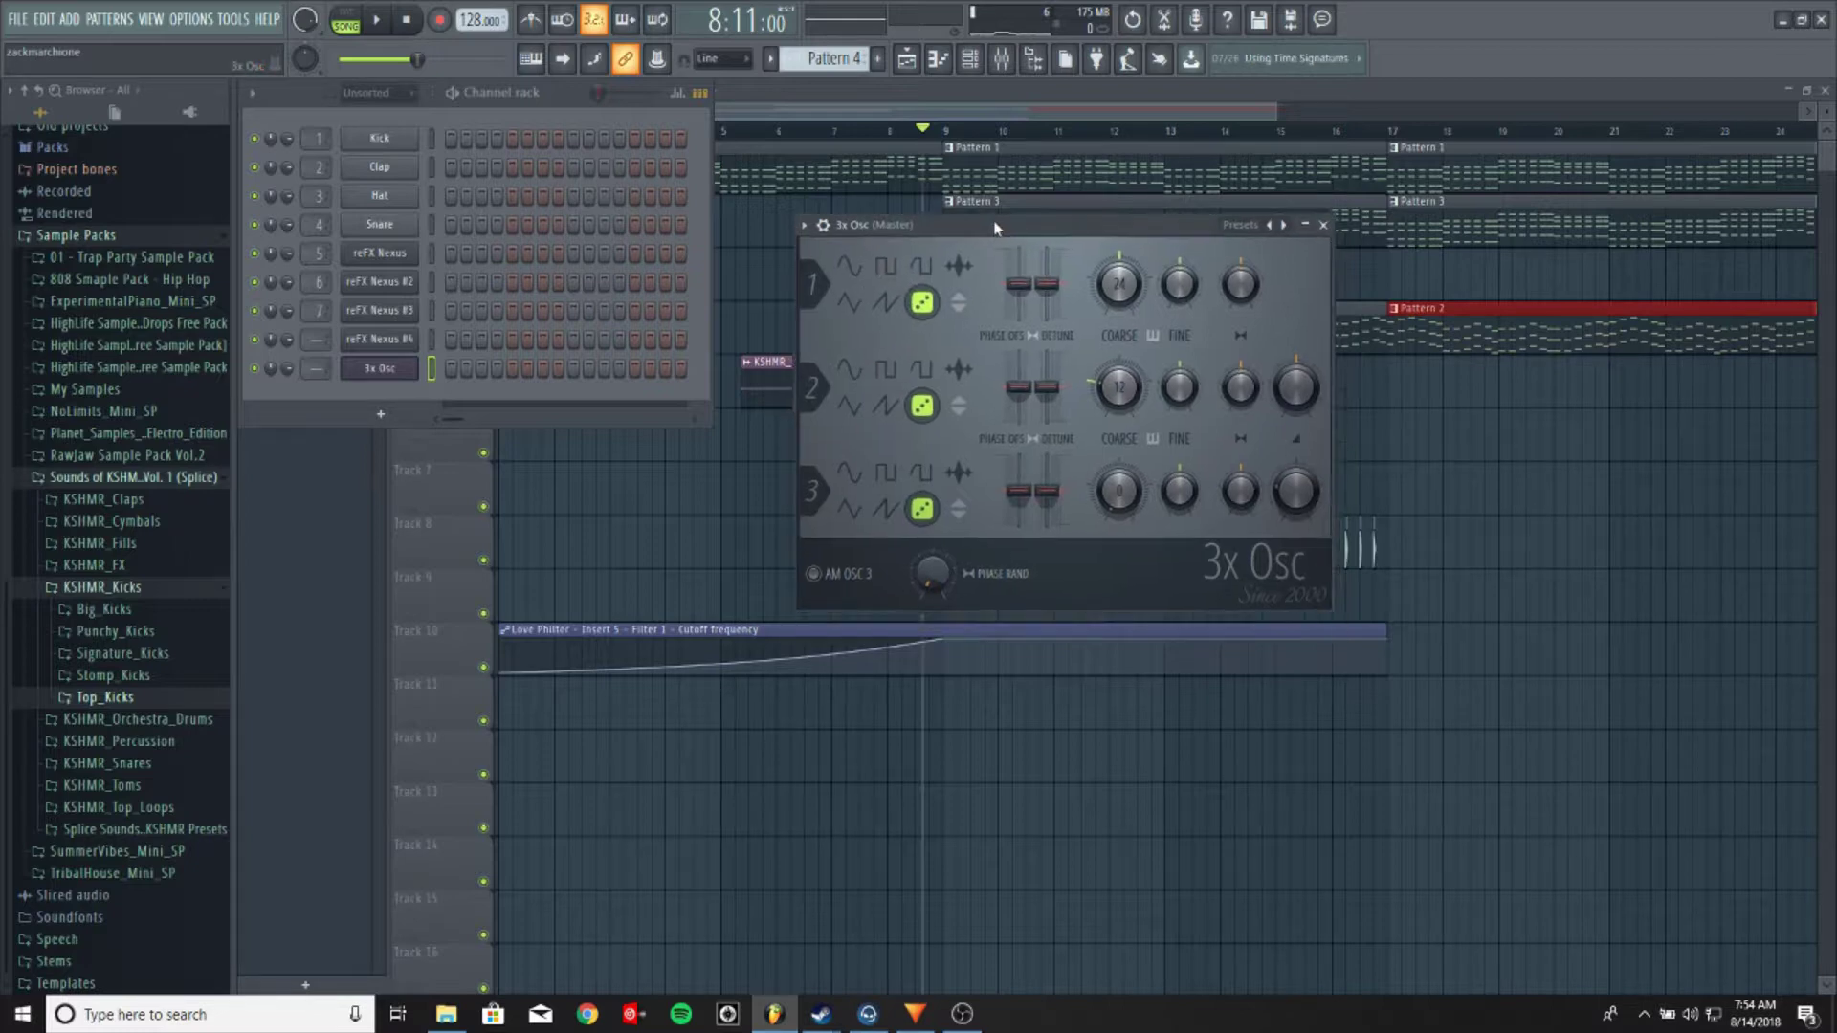
# Draw a single C5 note for 3x Osc in the piano roll, spanning bar 1 to bar 9
pyautogui.rightClick(403, 390)
pyautogui.click(460, 368)
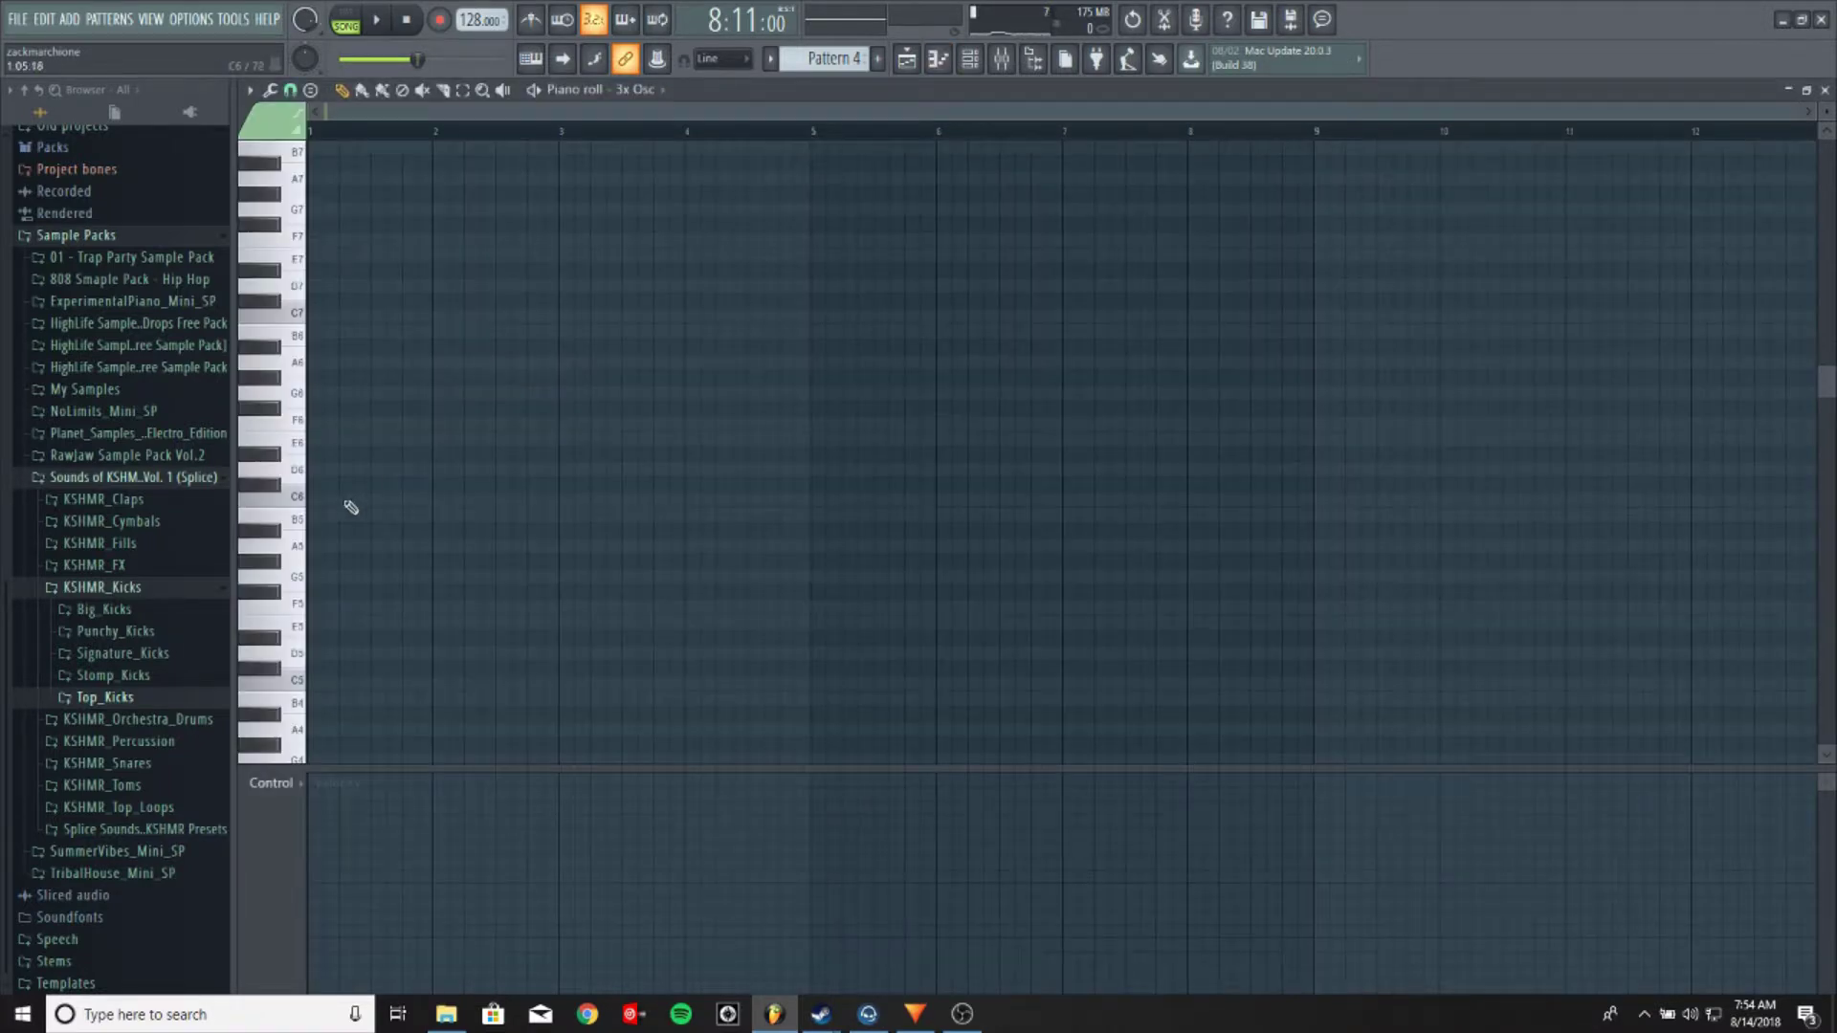
pyautogui.scroll(-4, 345, 512)
pyautogui.click(316, 504)
pyautogui.moveTo(321, 500); pyautogui.dragTo(1321, 565)
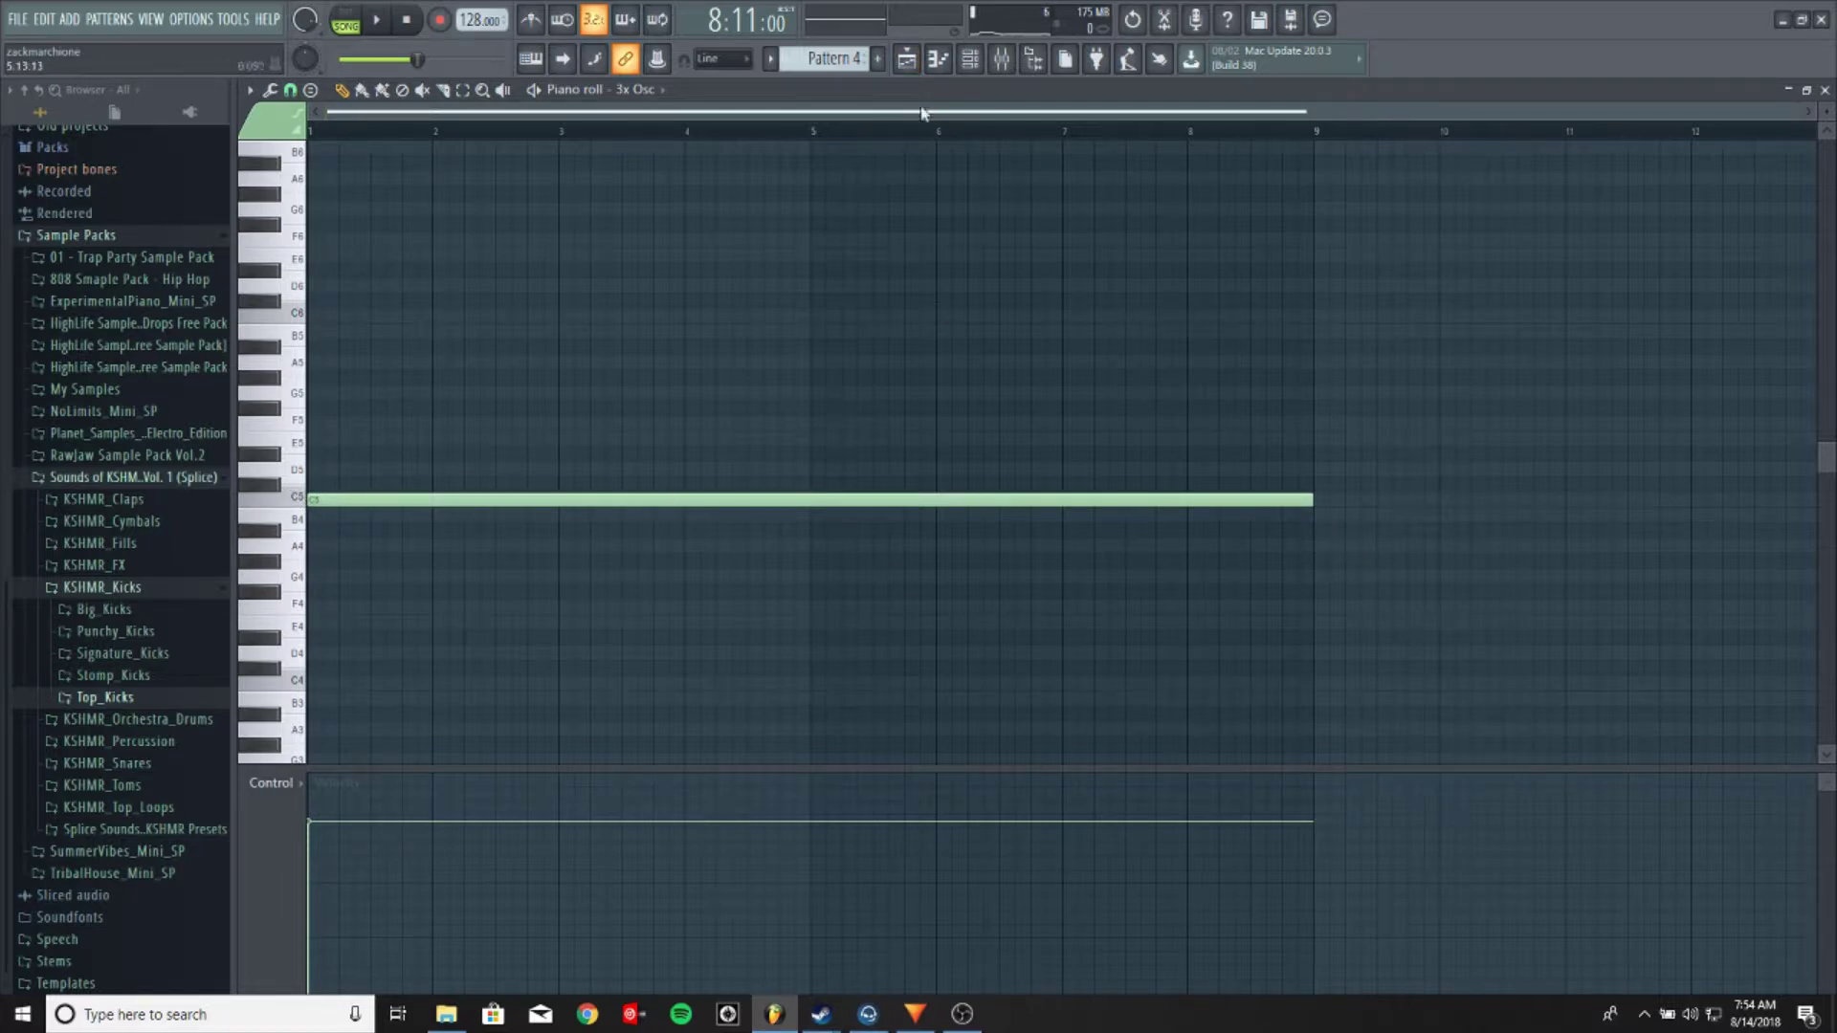
# Place Pattern 4 on Track 6 of the playlist, starting at bar 17
pyautogui.click(906, 58)
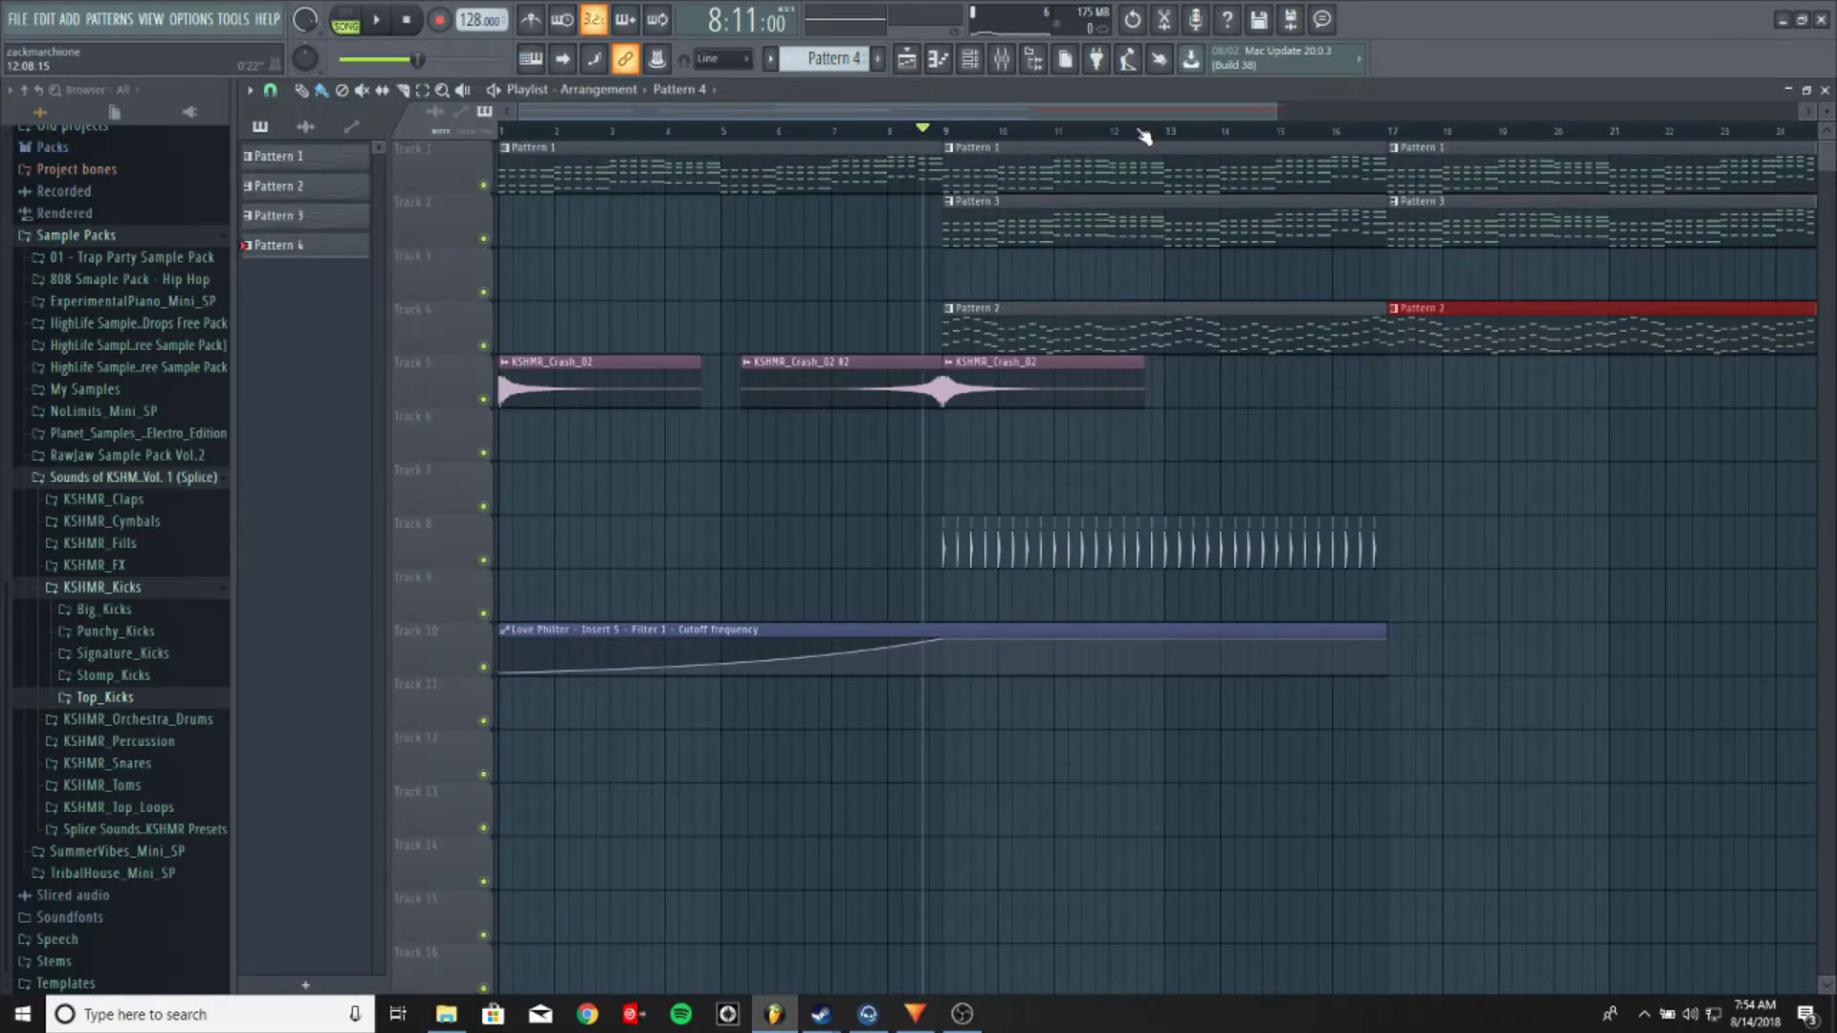
pyautogui.moveTo(1143, 137); pyautogui.dragTo(1307, 432)
pyautogui.click(1196, 490)
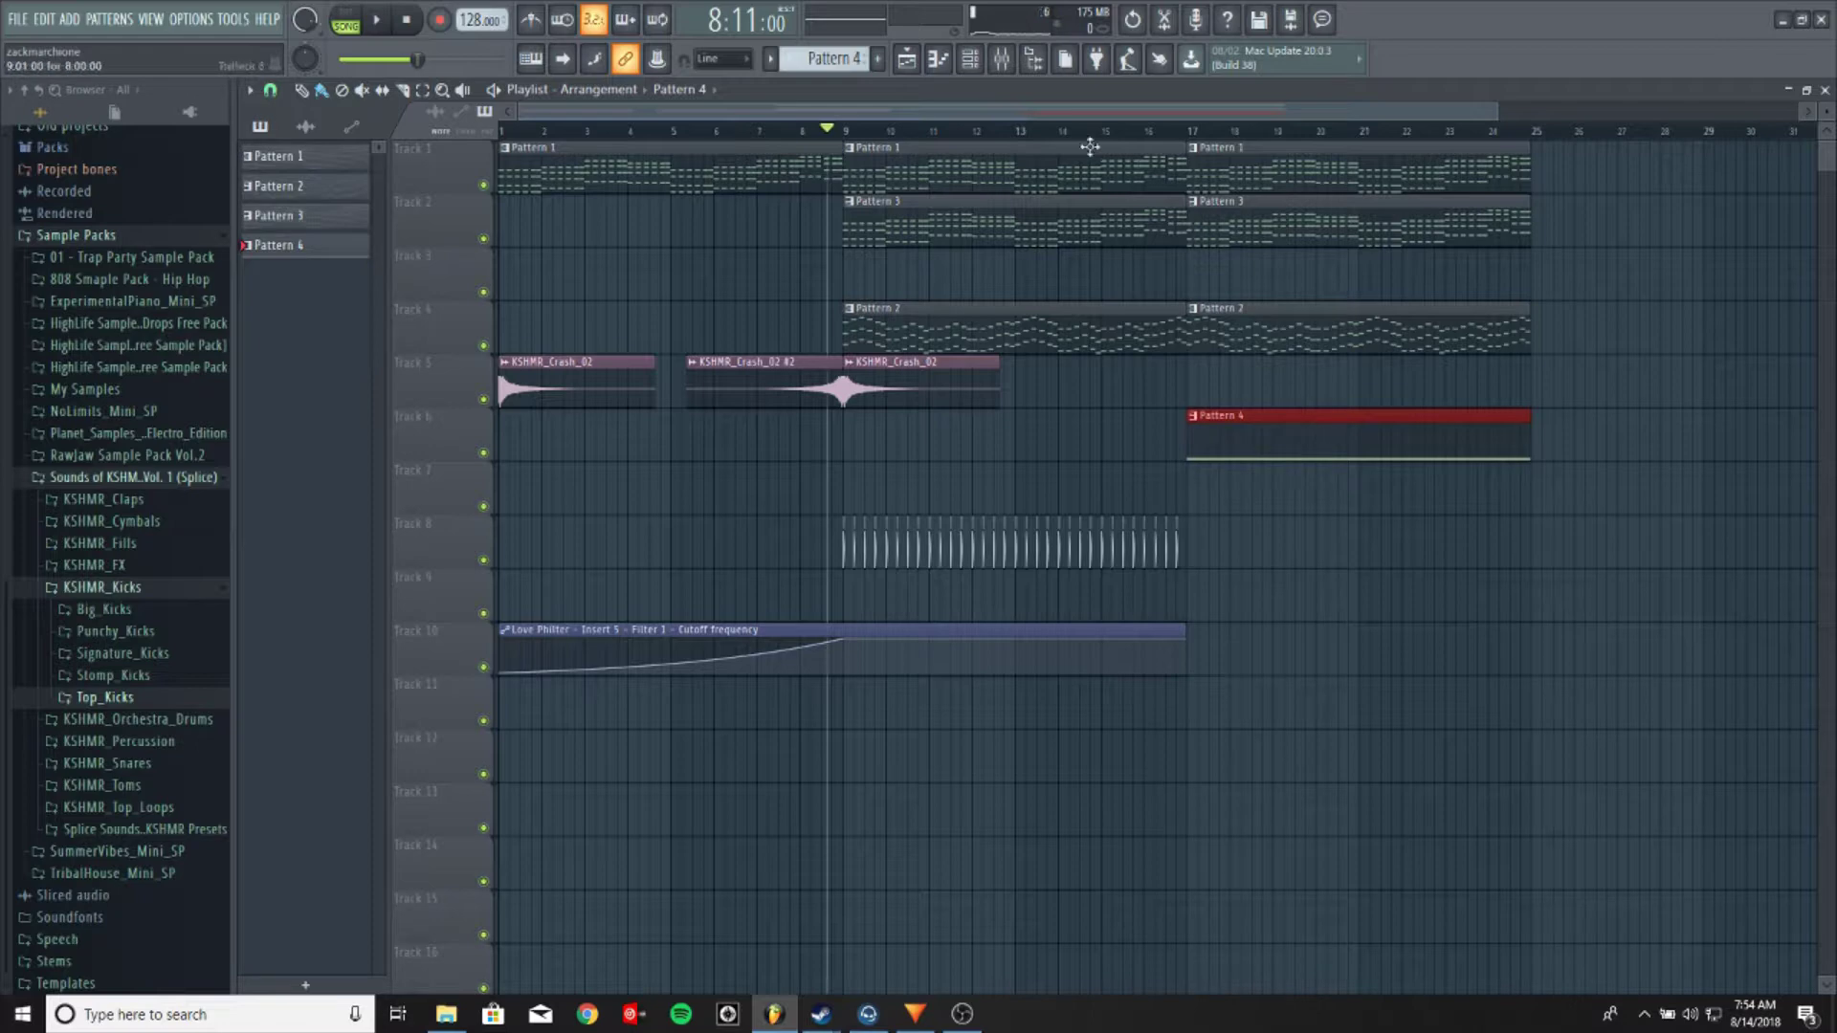
# Route the 3x Osc channel to mixer insert 8 and load Fruity Love Philter in that insert's first effect slot
pyautogui.click(970, 60)
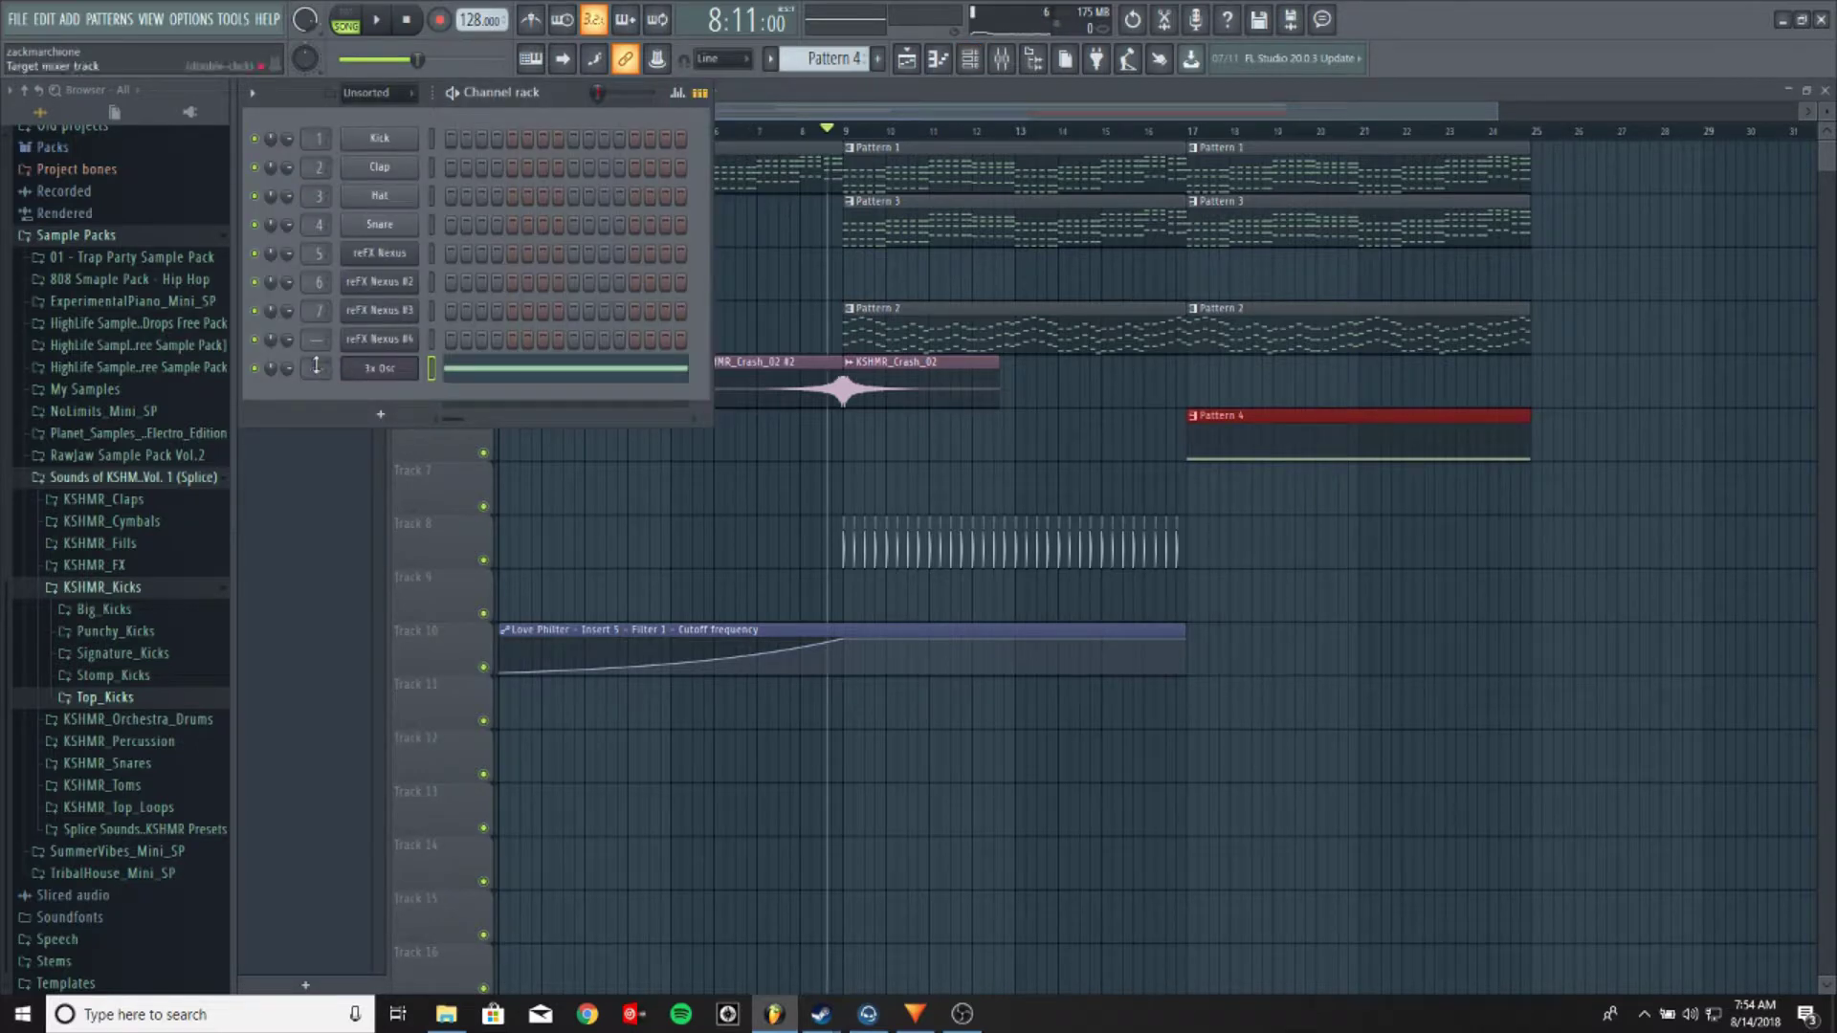
pyautogui.moveTo(318, 372); pyautogui.dragTo(318, 354)
pyautogui.click(1013, 67)
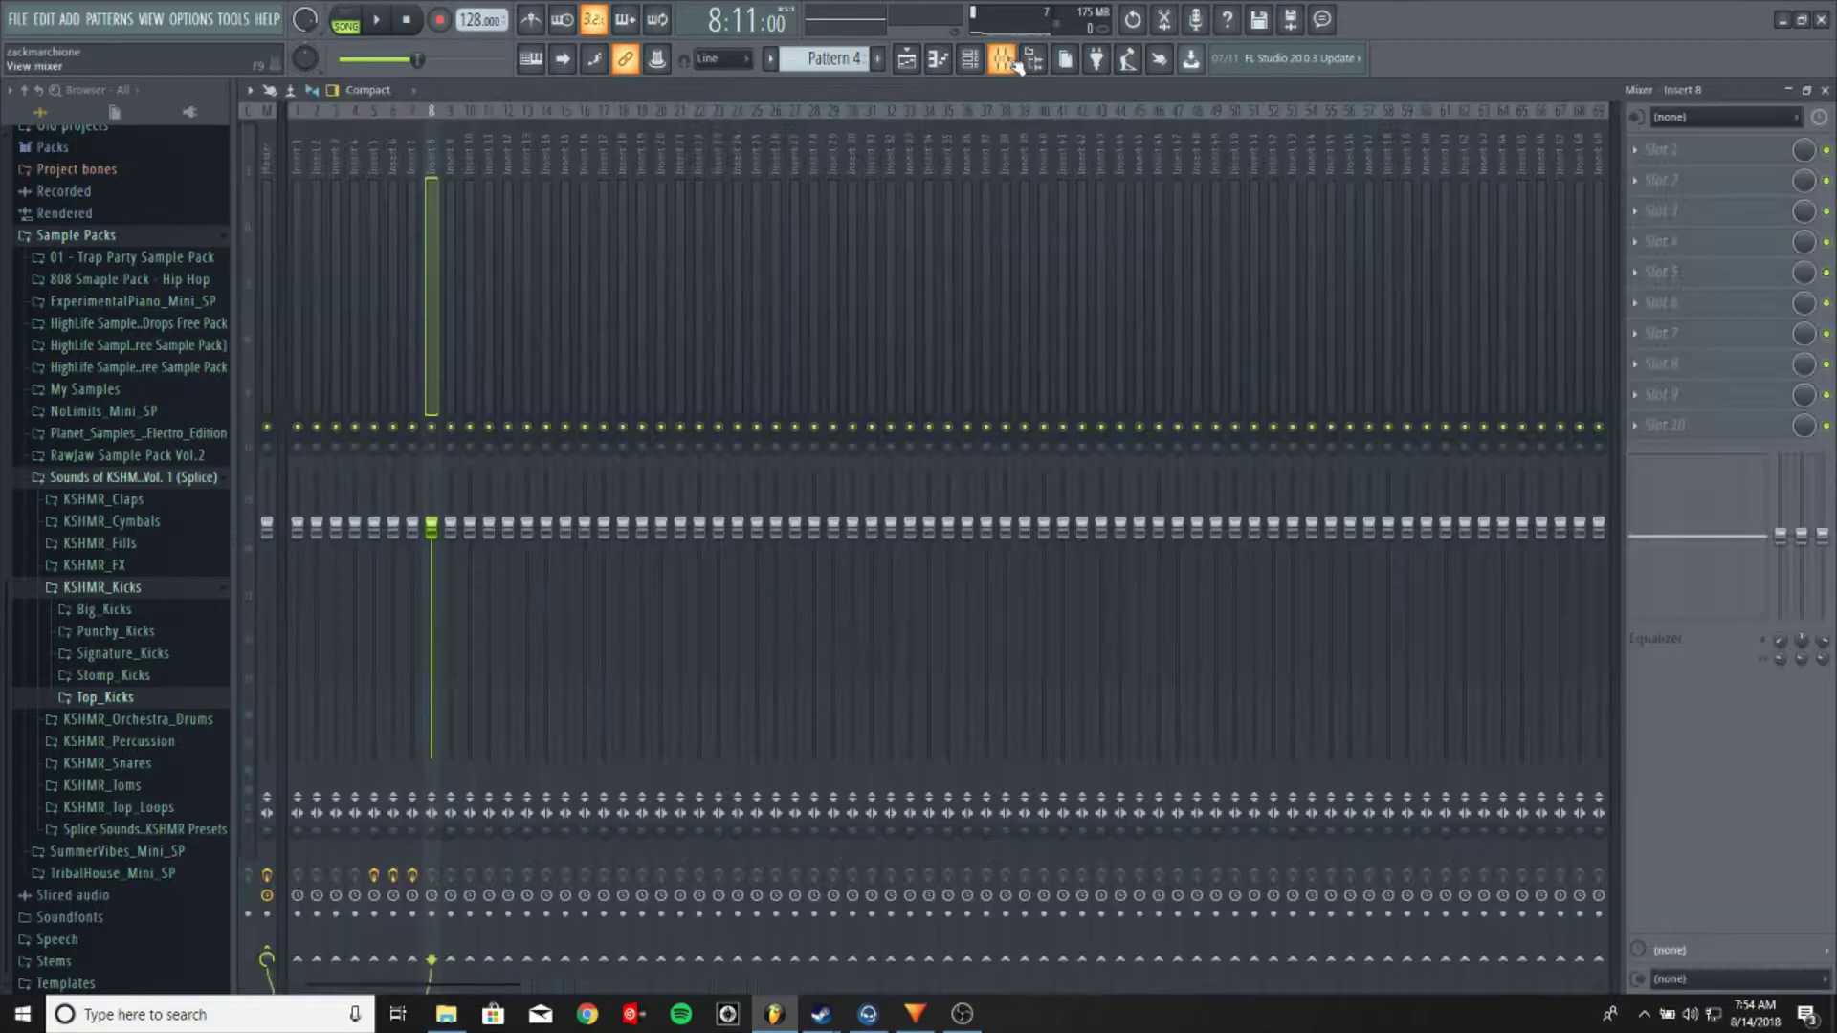
pyautogui.click(1711, 155)
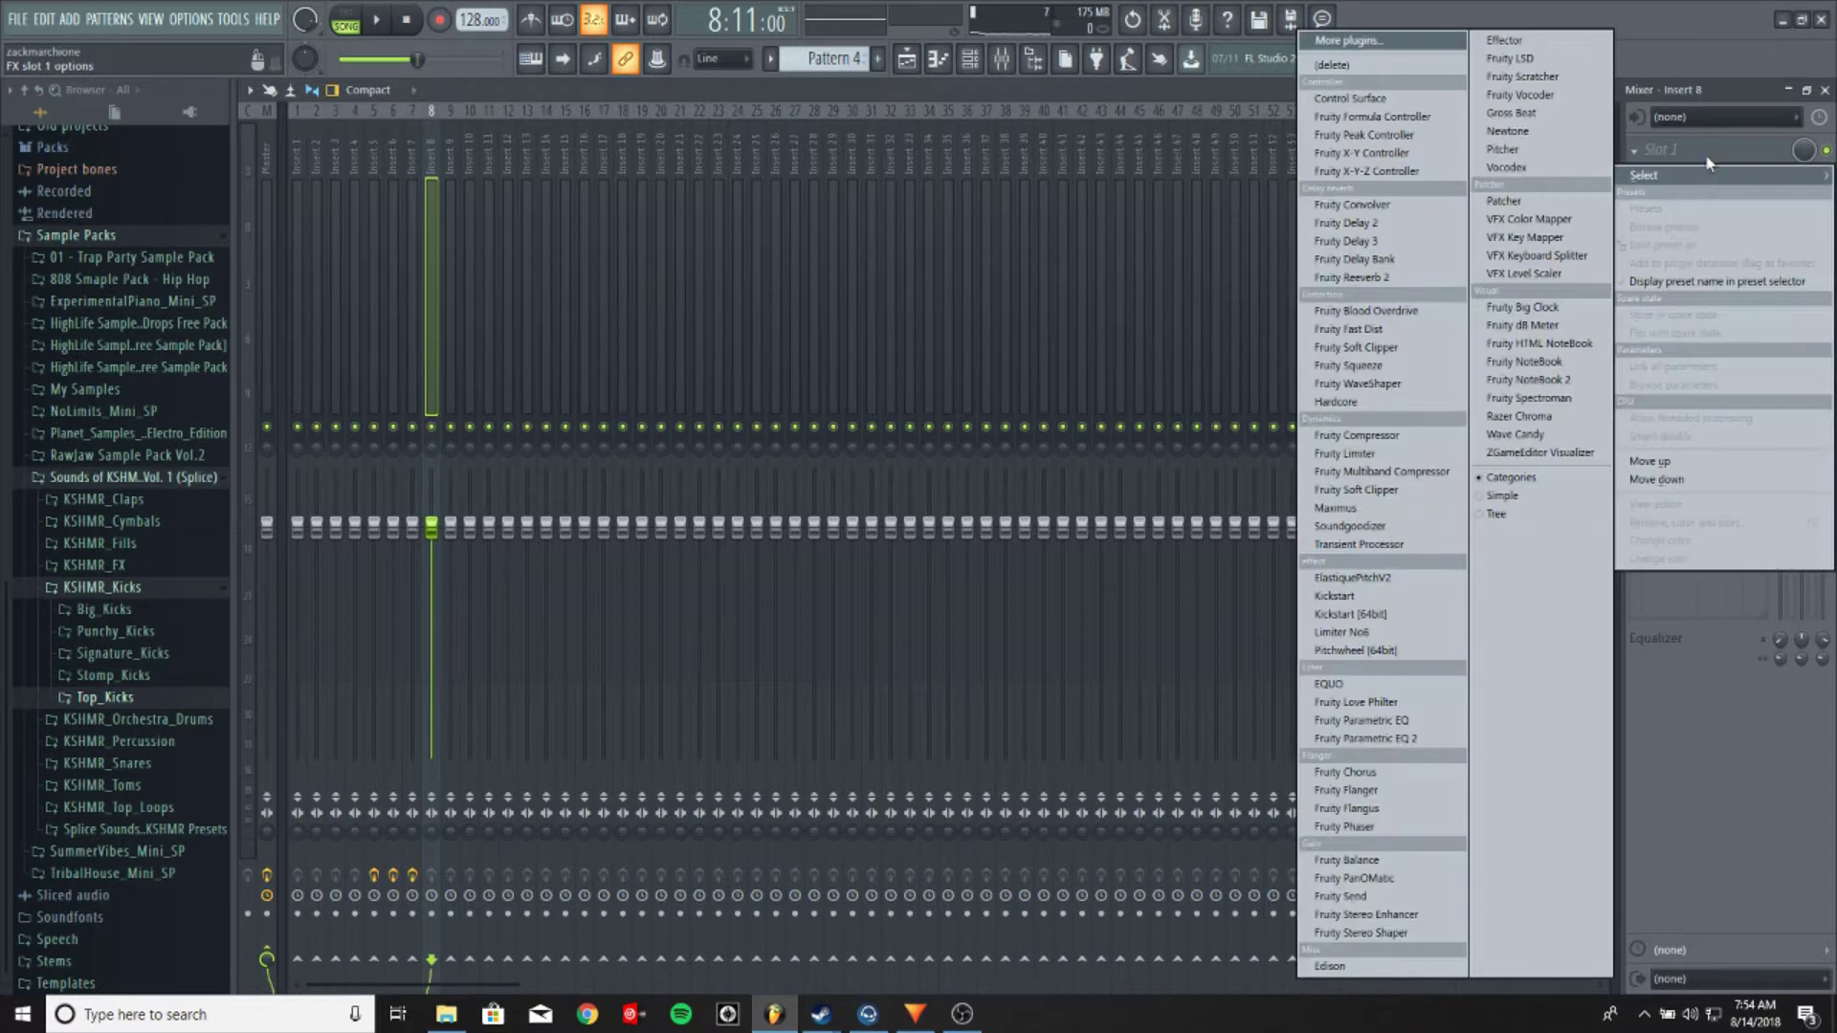
pyautogui.click(1375, 703)
# Create an automation clip for Insert 8's Filter 1 cutoff and move it to Track 14, with the Insert 5 cutoff clip on Track 13
pyautogui.rightClick(436, 398)
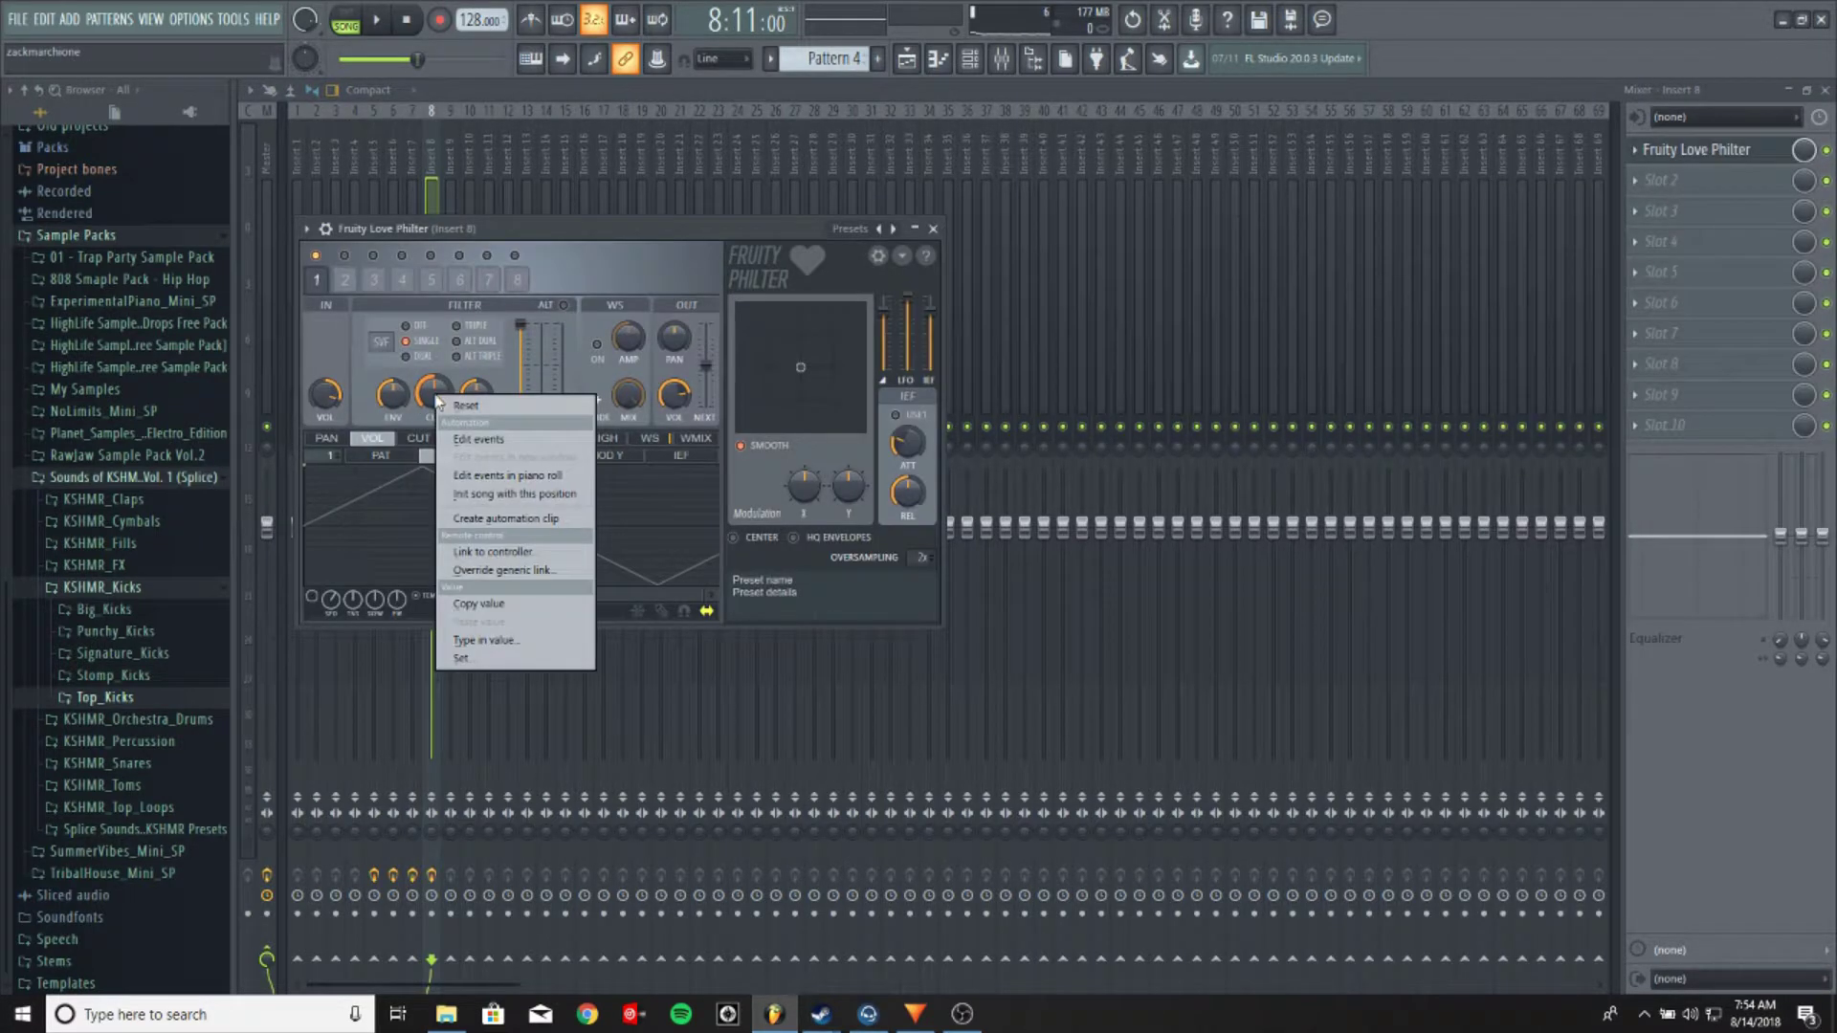
pyautogui.click(505, 518)
pyautogui.press('F5')
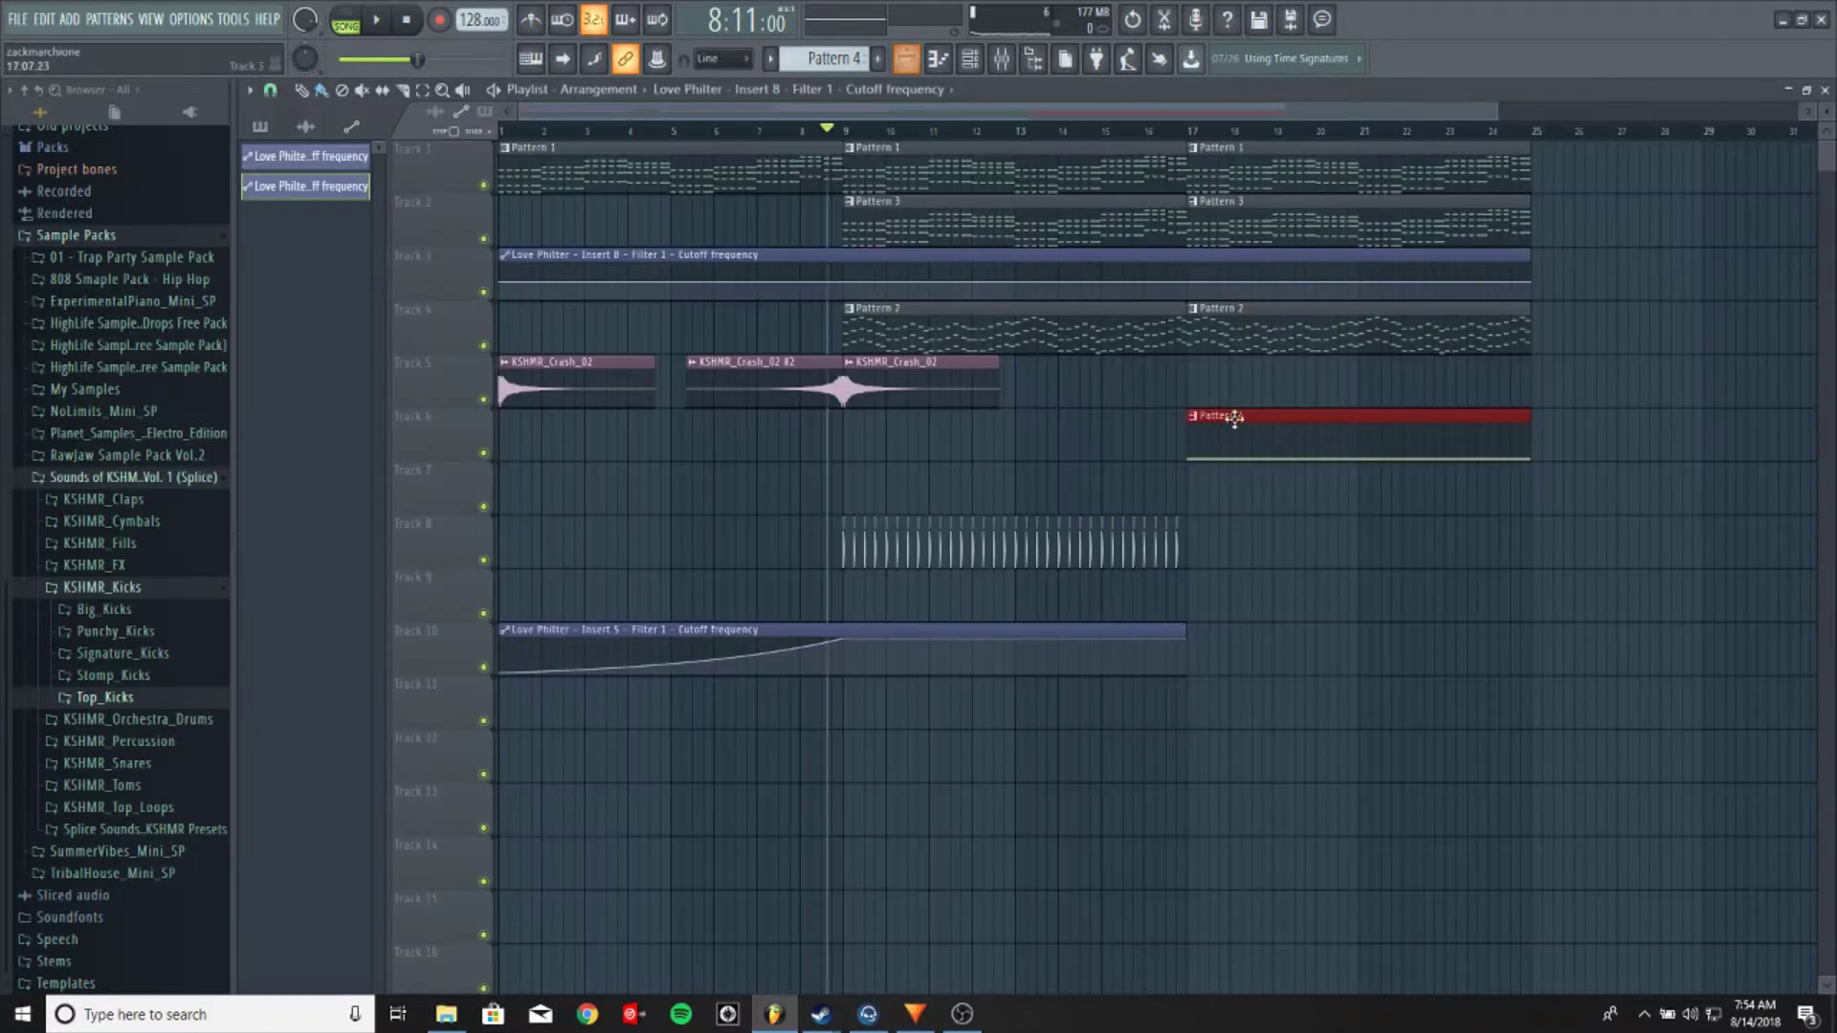
pyautogui.moveTo(732, 263)
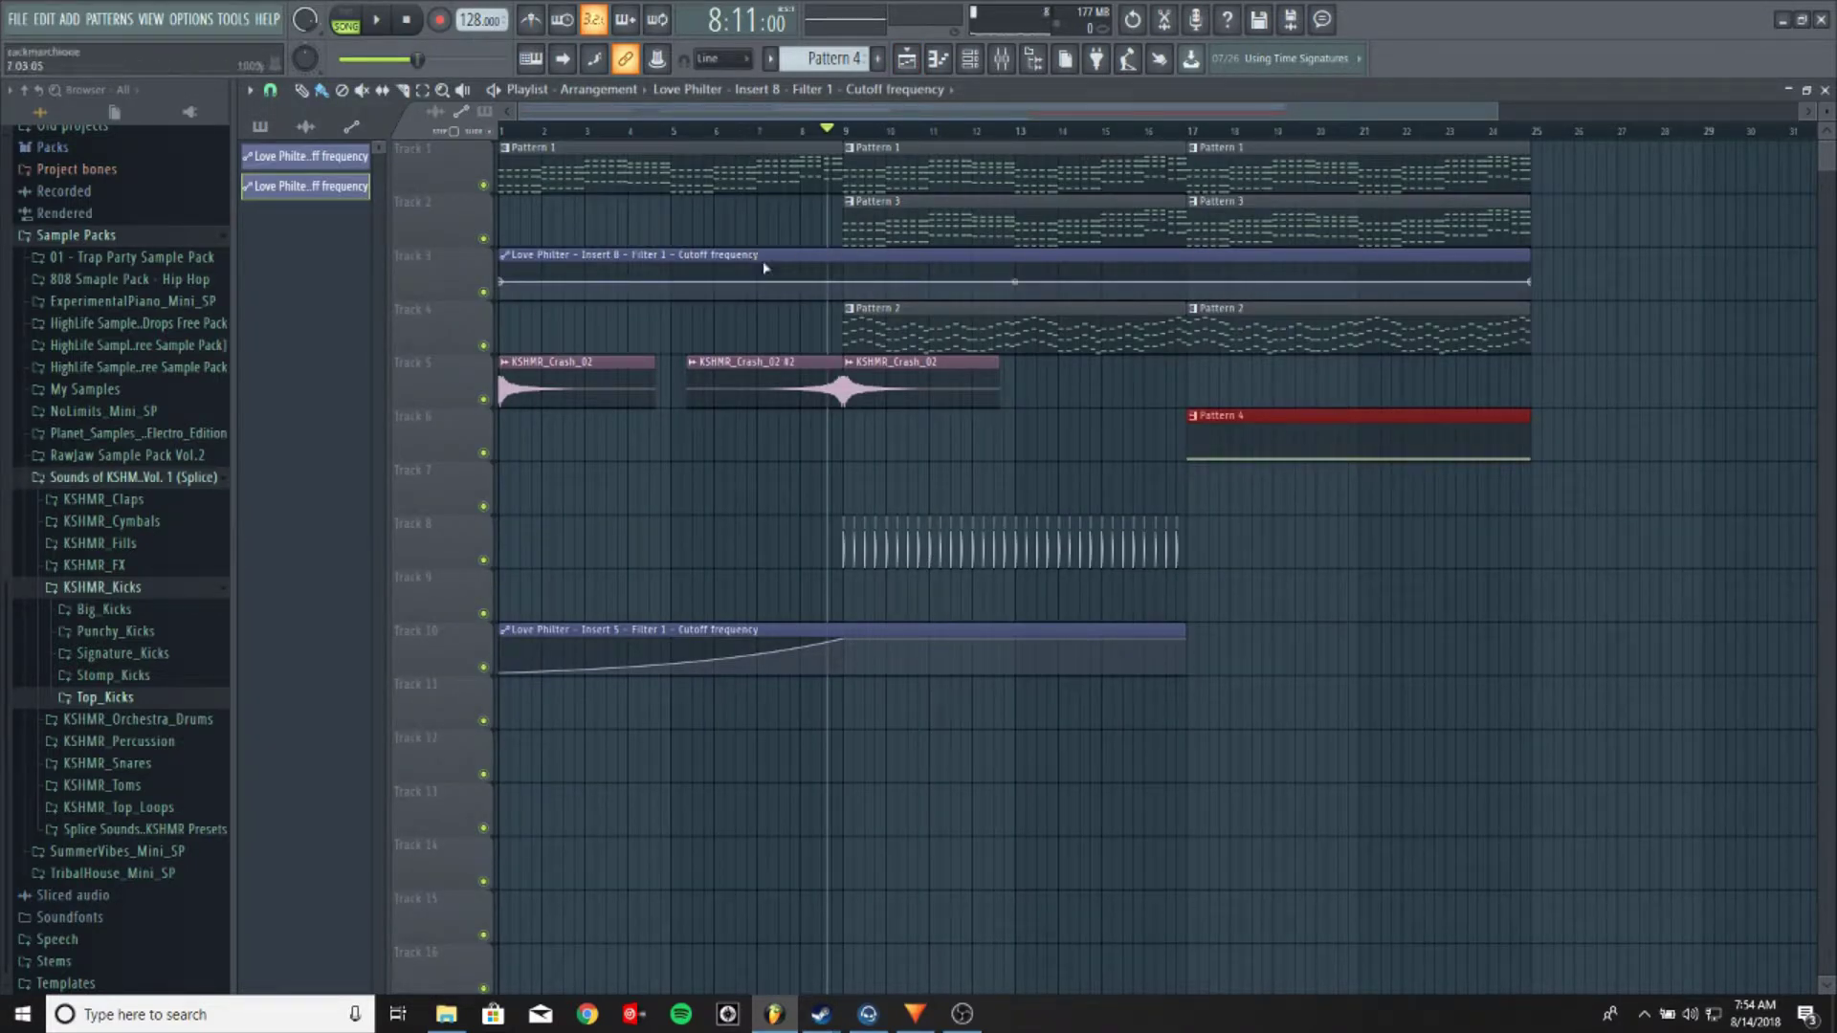
pyautogui.moveTo(768, 258); pyautogui.dragTo(644, 852)
pyautogui.moveTo(723, 628); pyautogui.dragTo(712, 804)
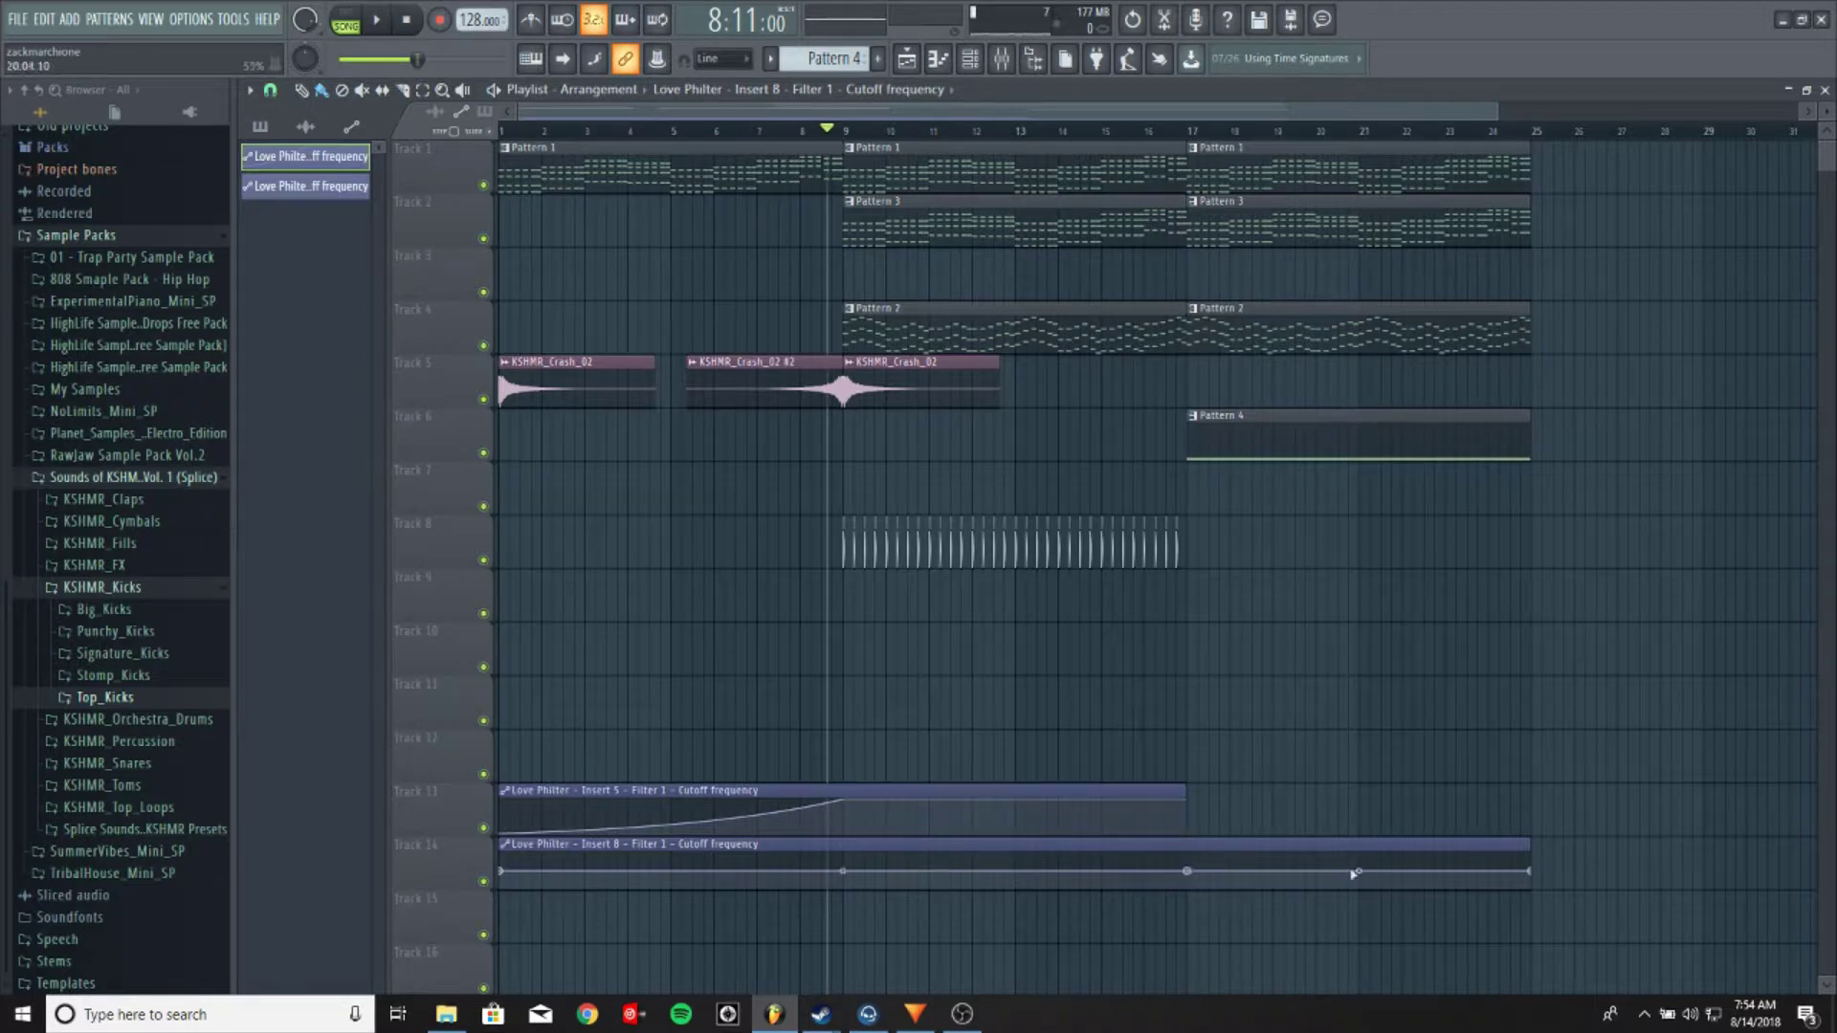
# Shape the Insert 8 cutoff automation to bottom out at bar 17 and rise in an upward-bending curve to near the maximum at bar 25
pyautogui.moveTo(1190, 873); pyautogui.dragTo(1190, 890)
pyautogui.moveTo(1533, 873); pyautogui.dragTo(1534, 853)
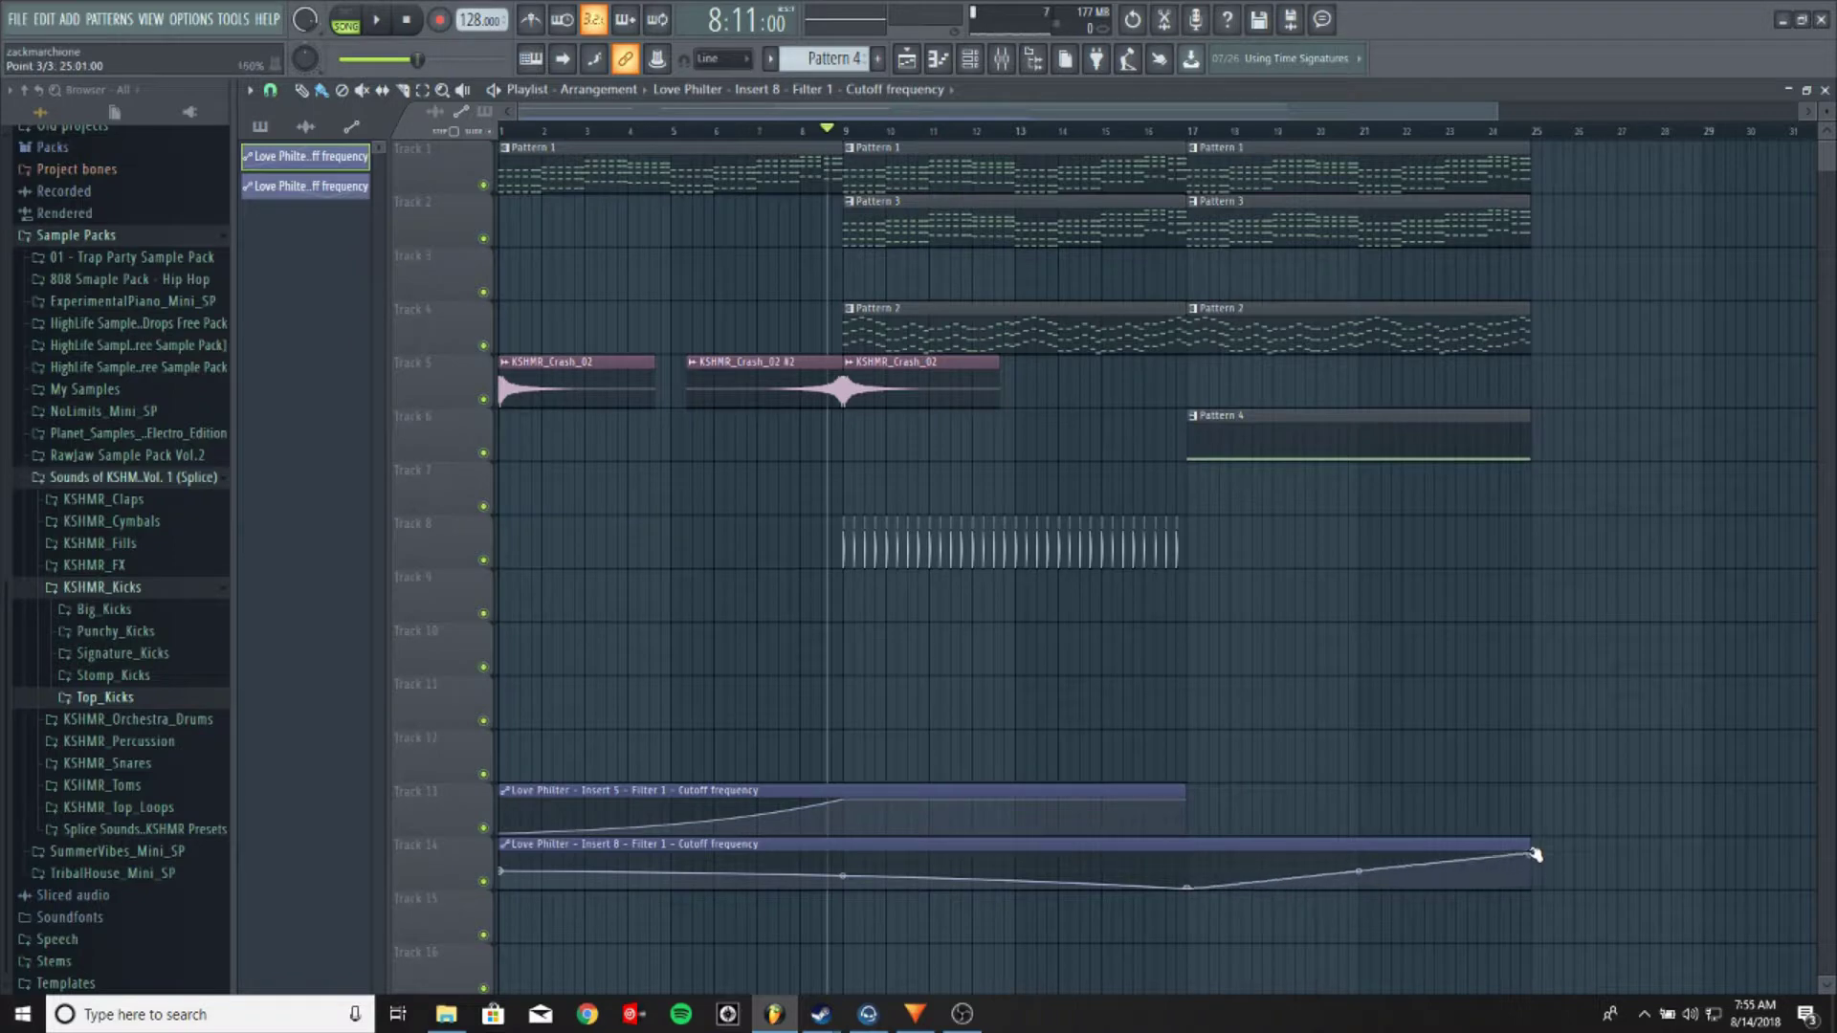
pyautogui.moveTo(1361, 871); pyautogui.dragTo(1360, 882)
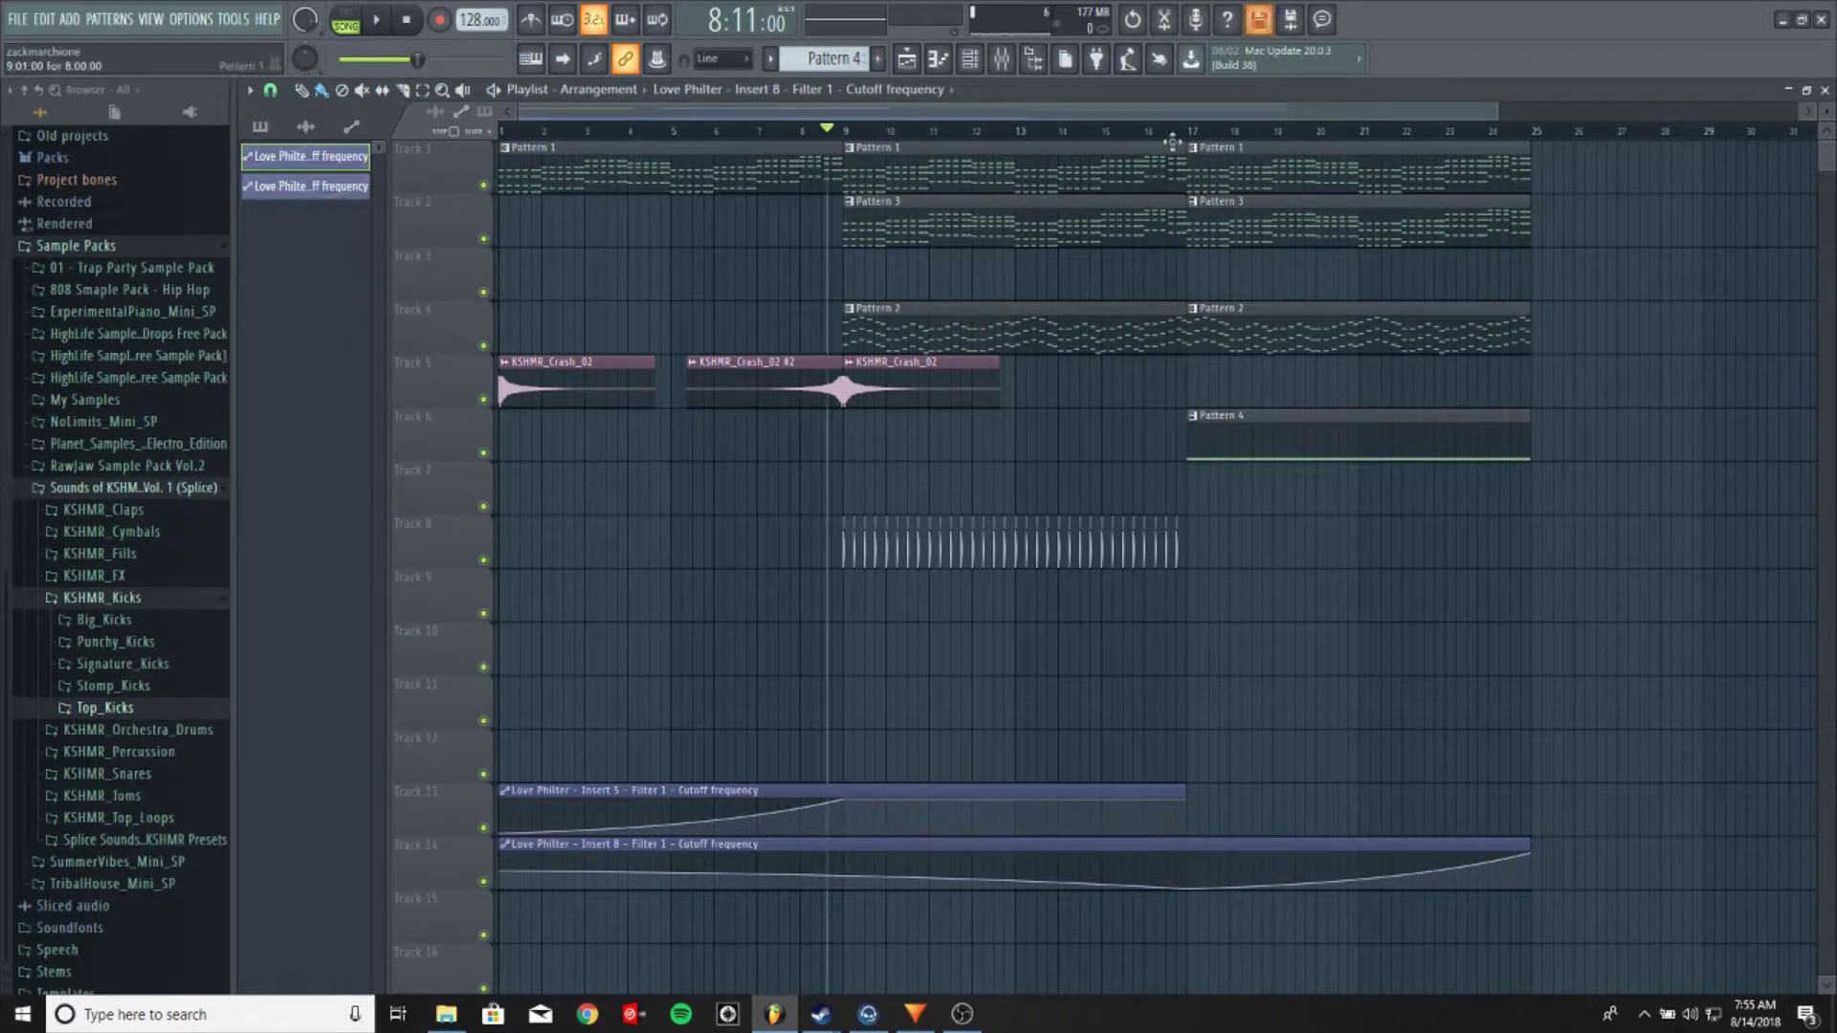
# Play the arrangement to the end of bar 24 to hear the filtered 3x Osc section, and stop playback
pyautogui.click(381, 21)
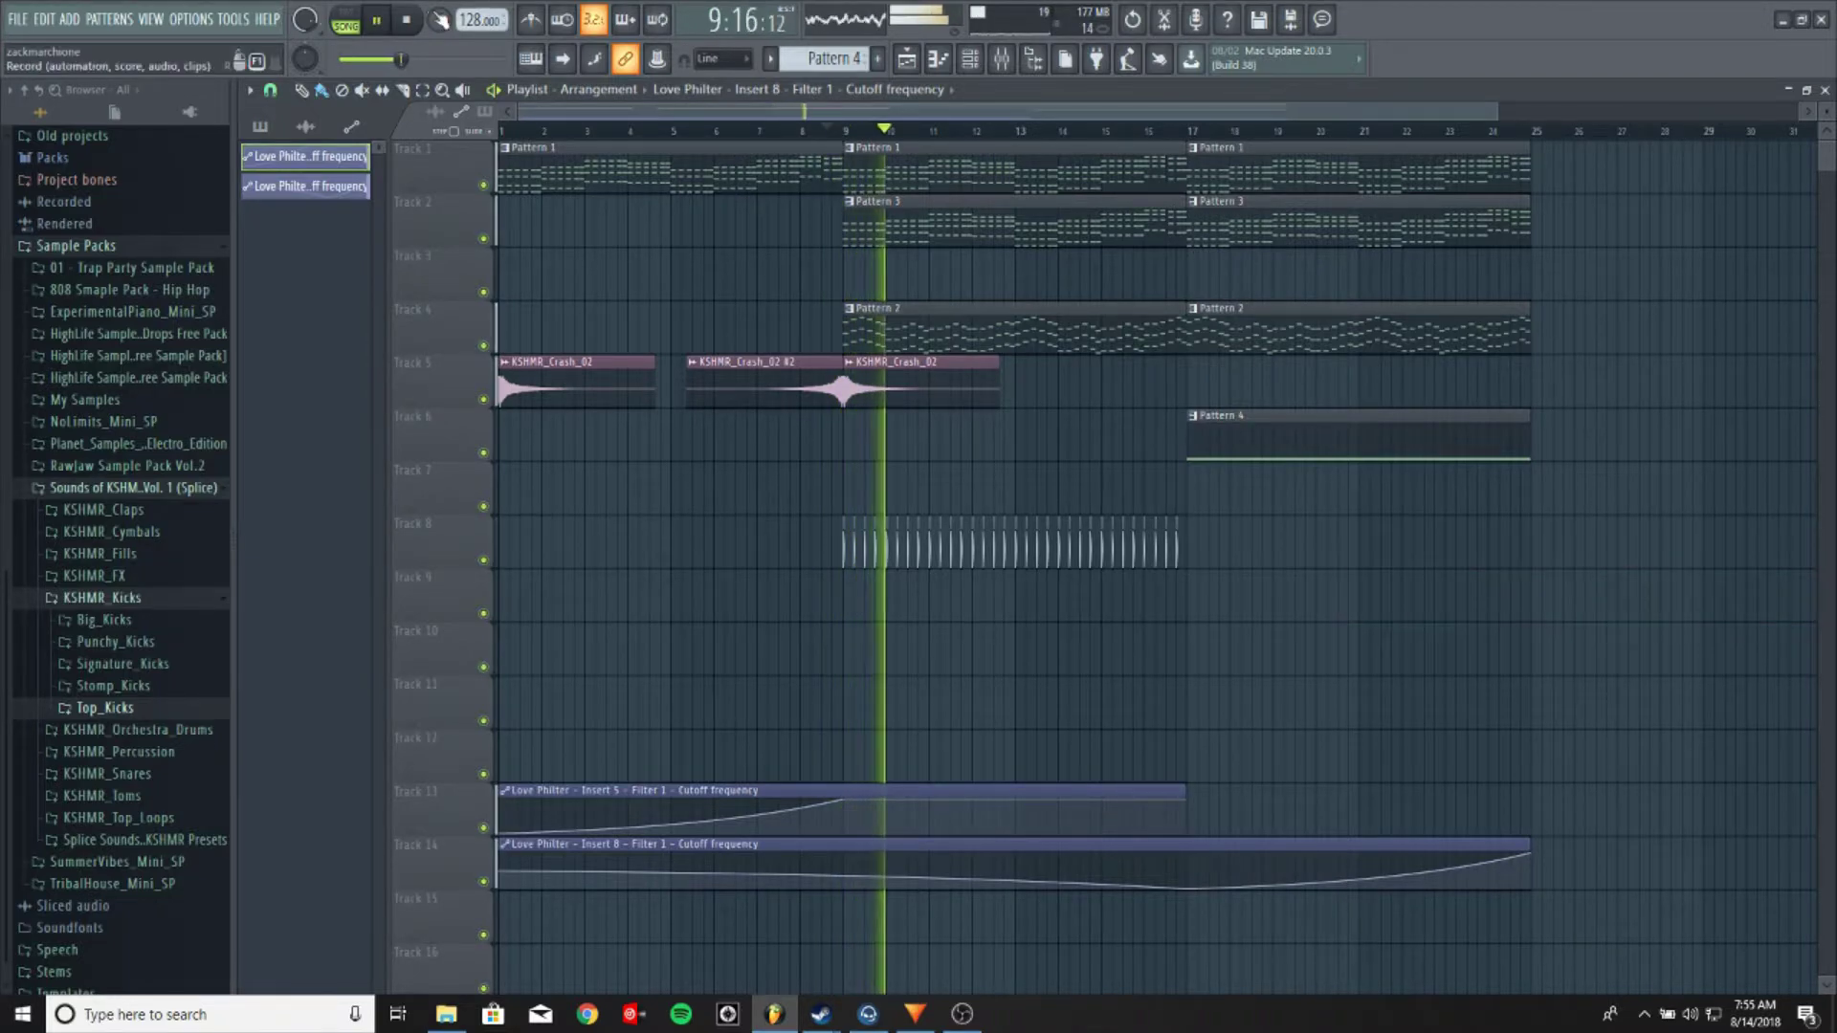
pyautogui.scroll(-2, 920, 127)
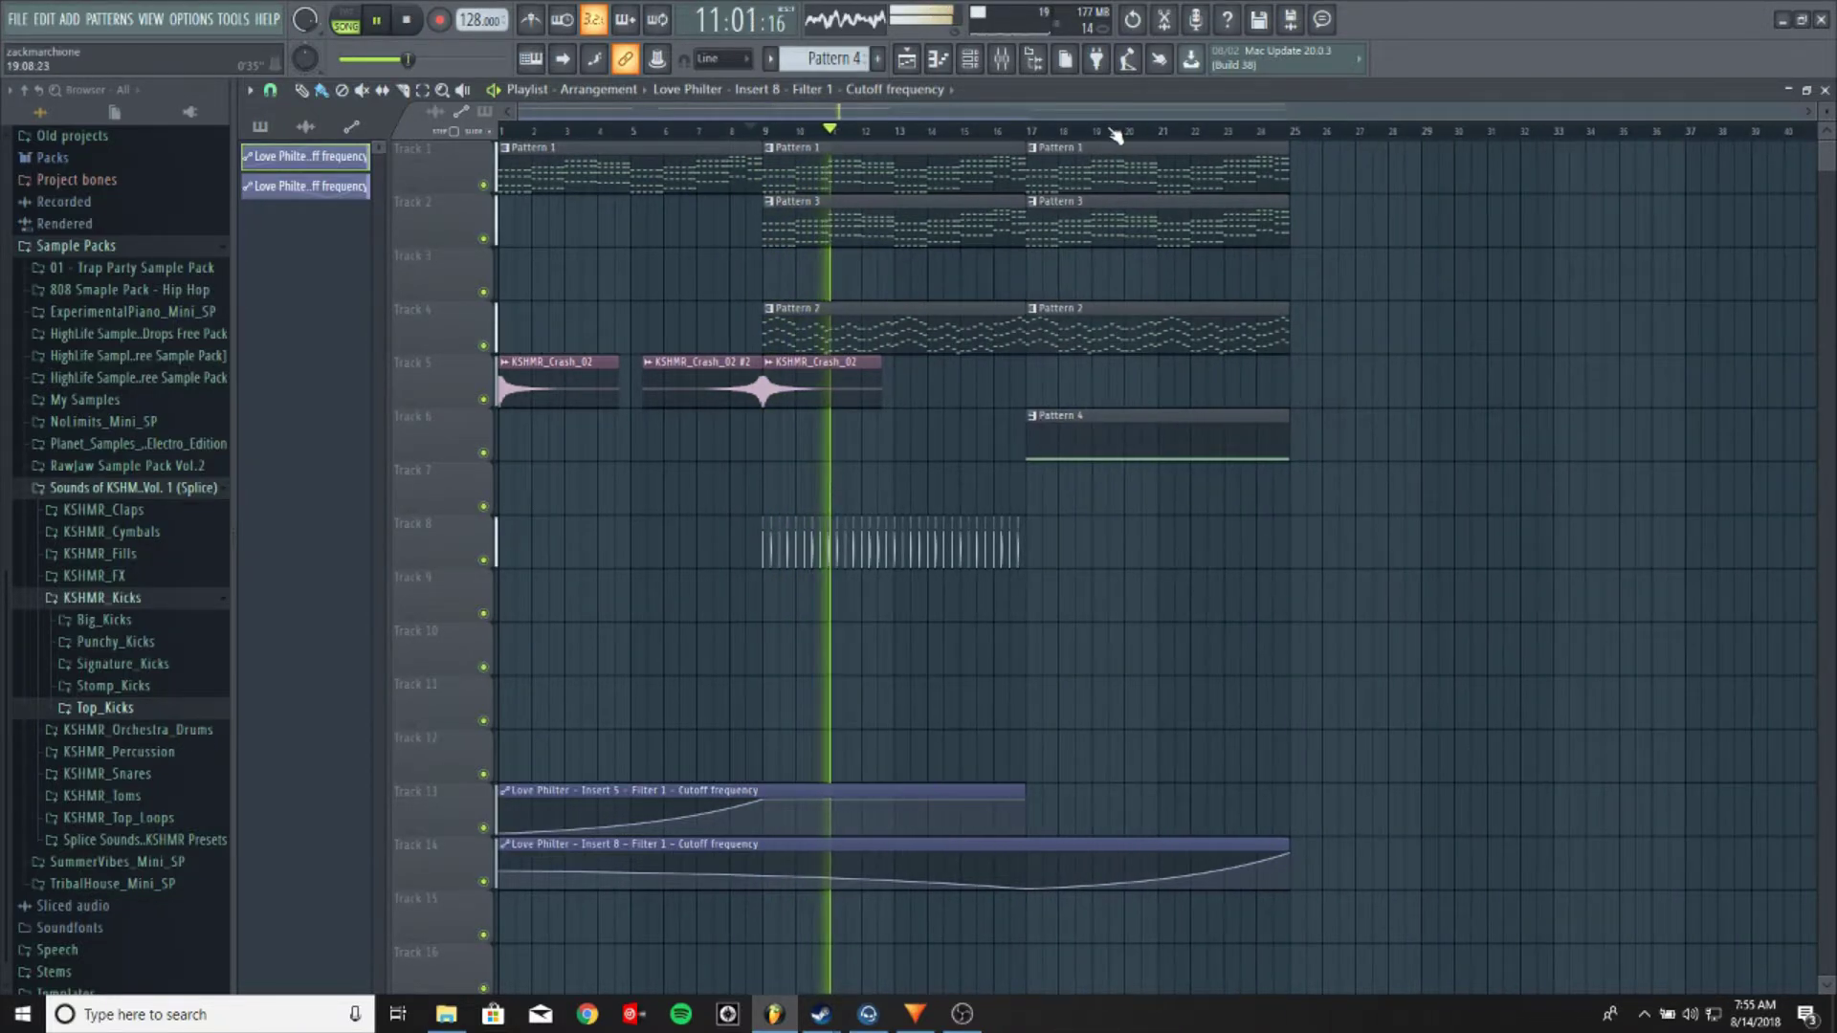
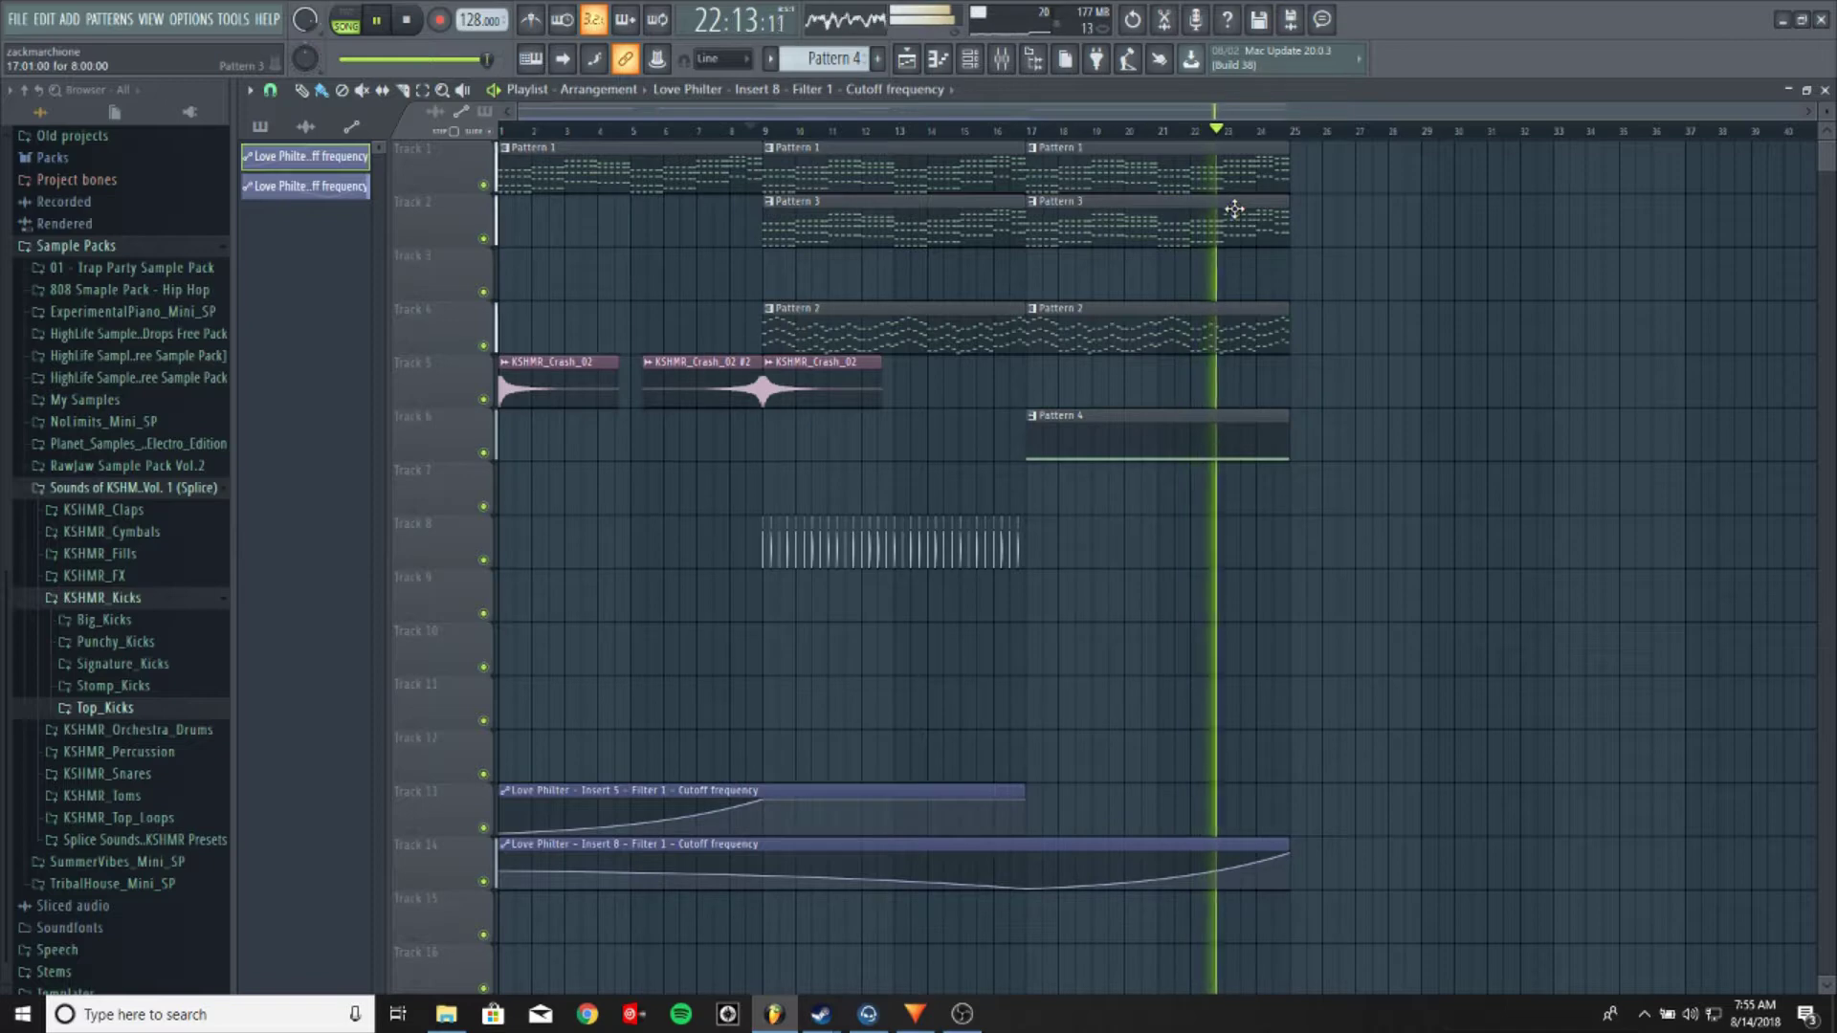
pyautogui.scroll(2, 1282, 167)
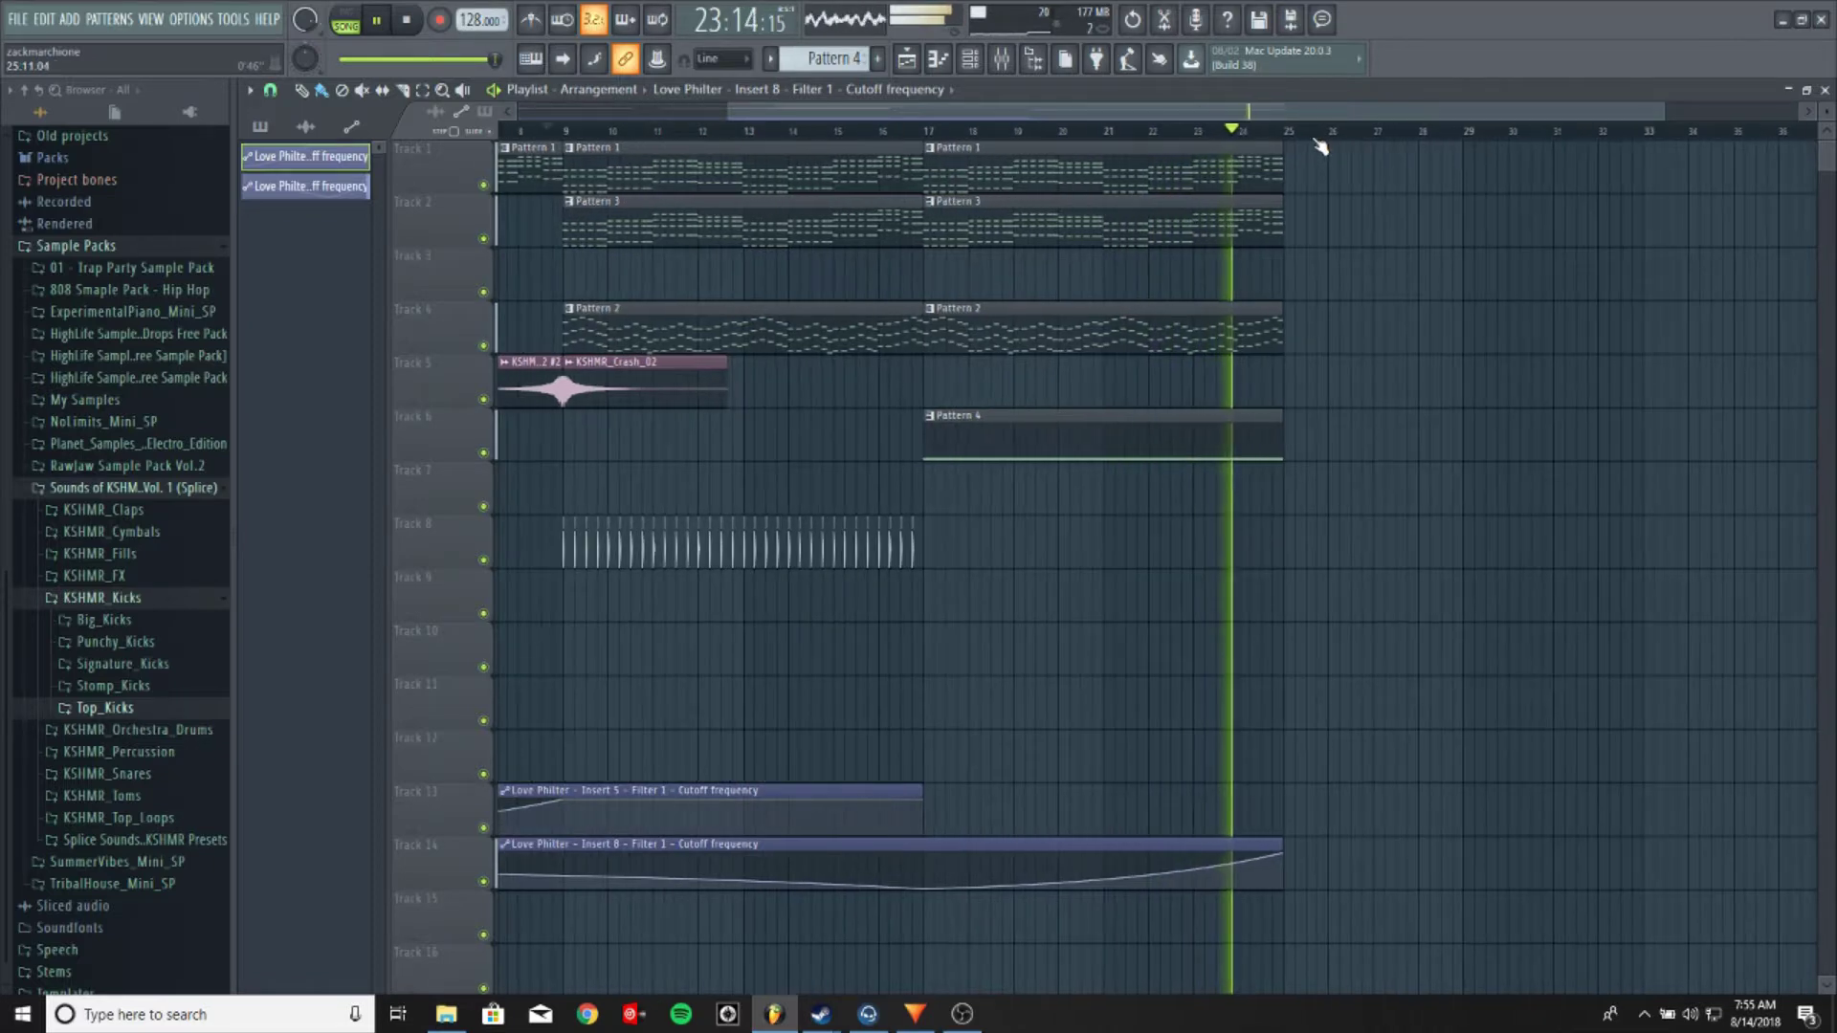
pyautogui.scroll(-2, 1320, 146)
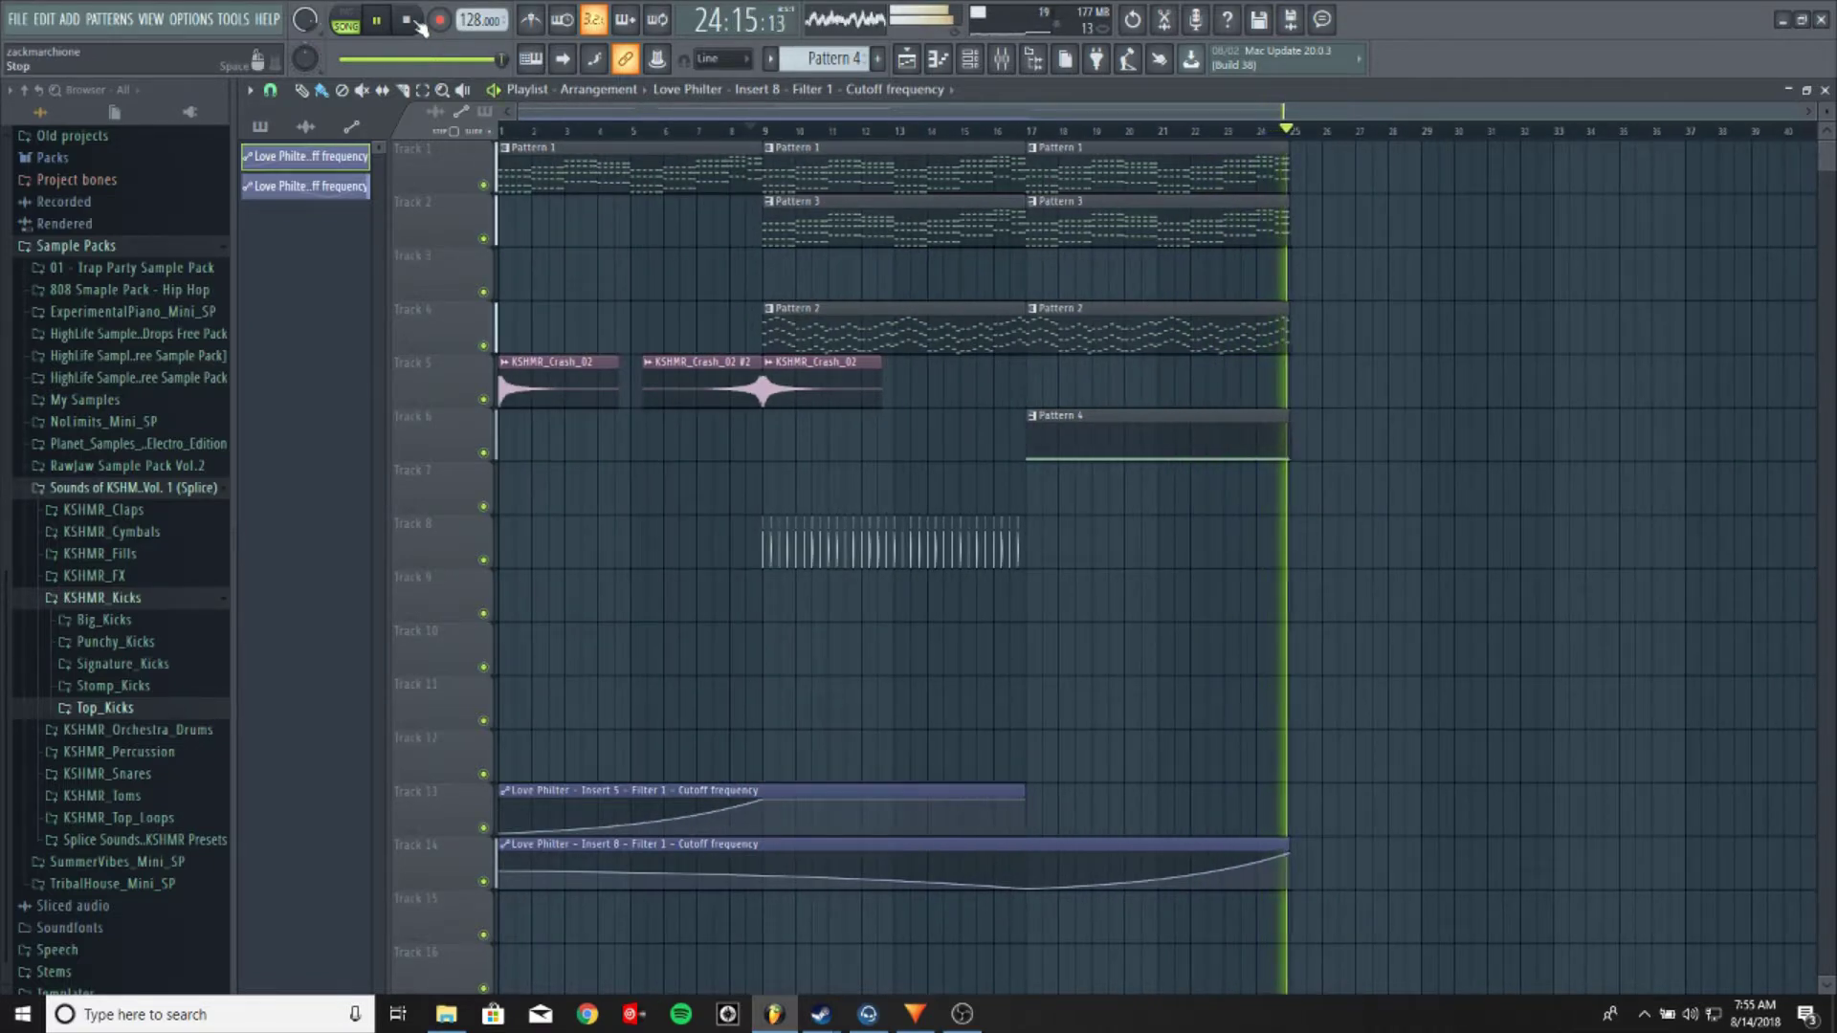
pyautogui.press('space')
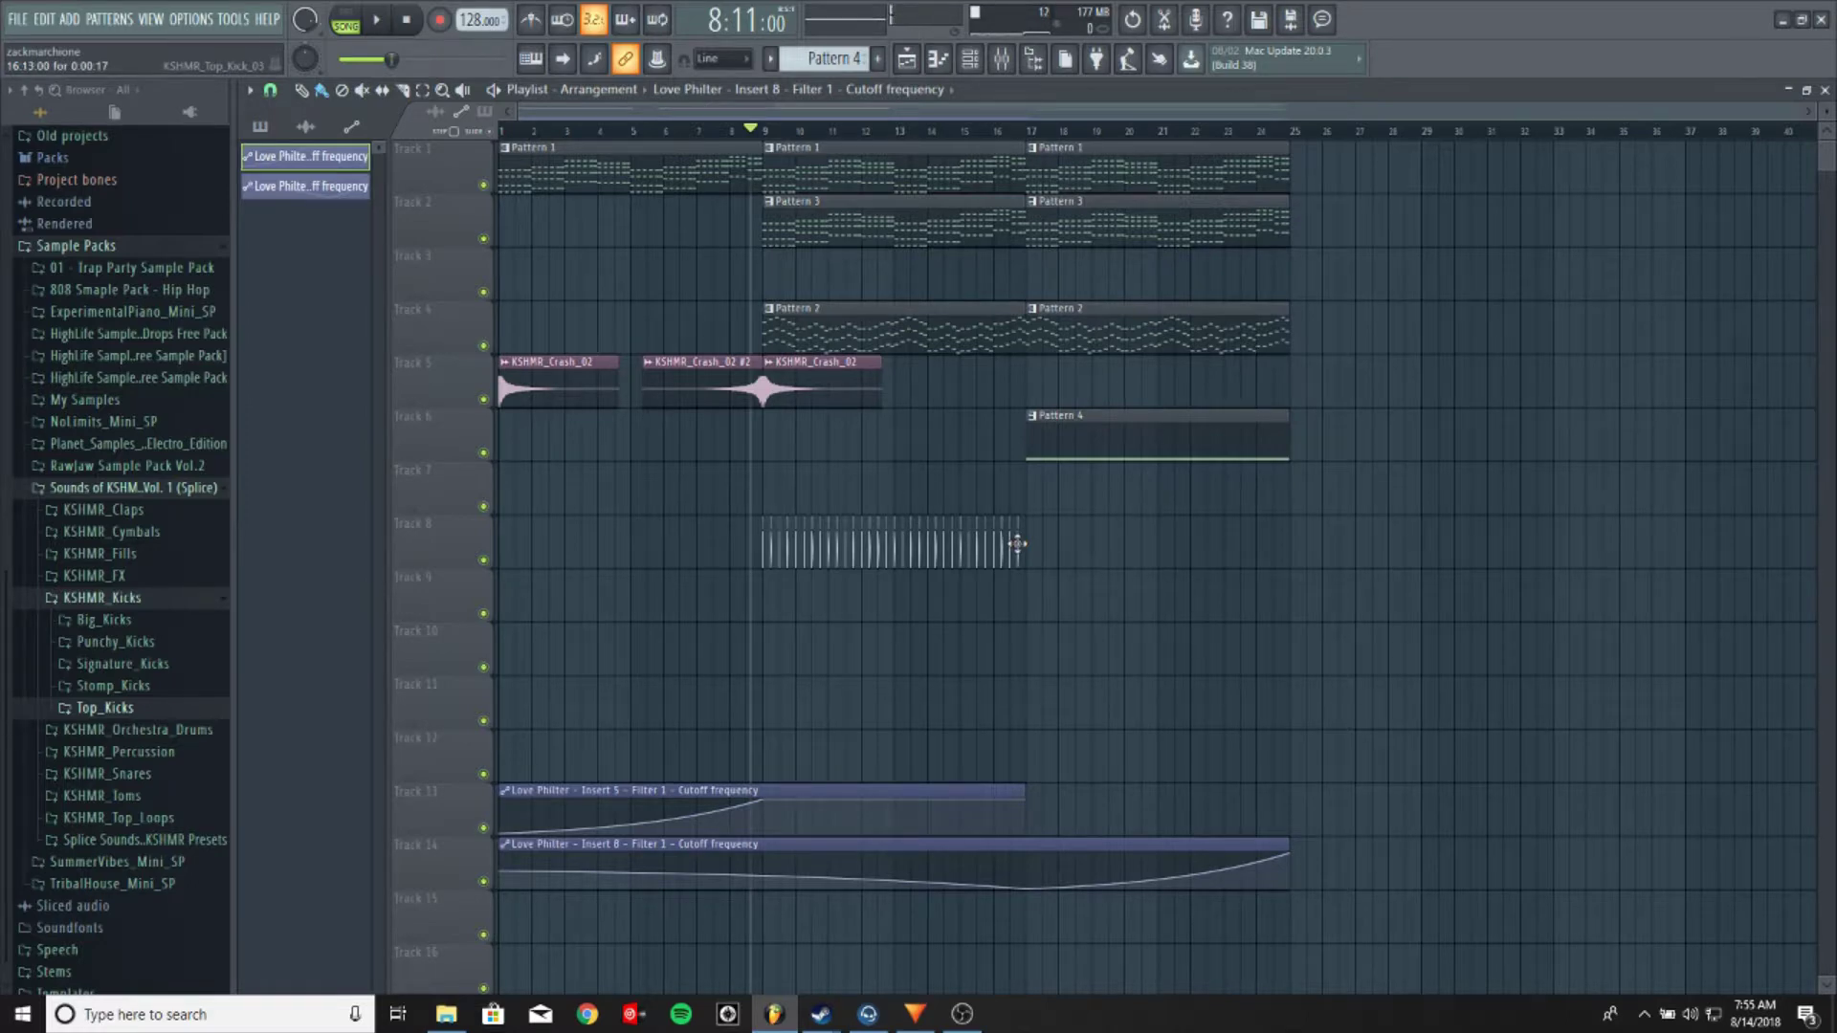
# Repeat the eight-bar KSHMR_Top_Kick_03 sequence on Track 8 at bars 25 and 33, and delete the kicks in bar 32
pyautogui.click(1017, 545)
pyautogui.scroll(2, 1329, 144)
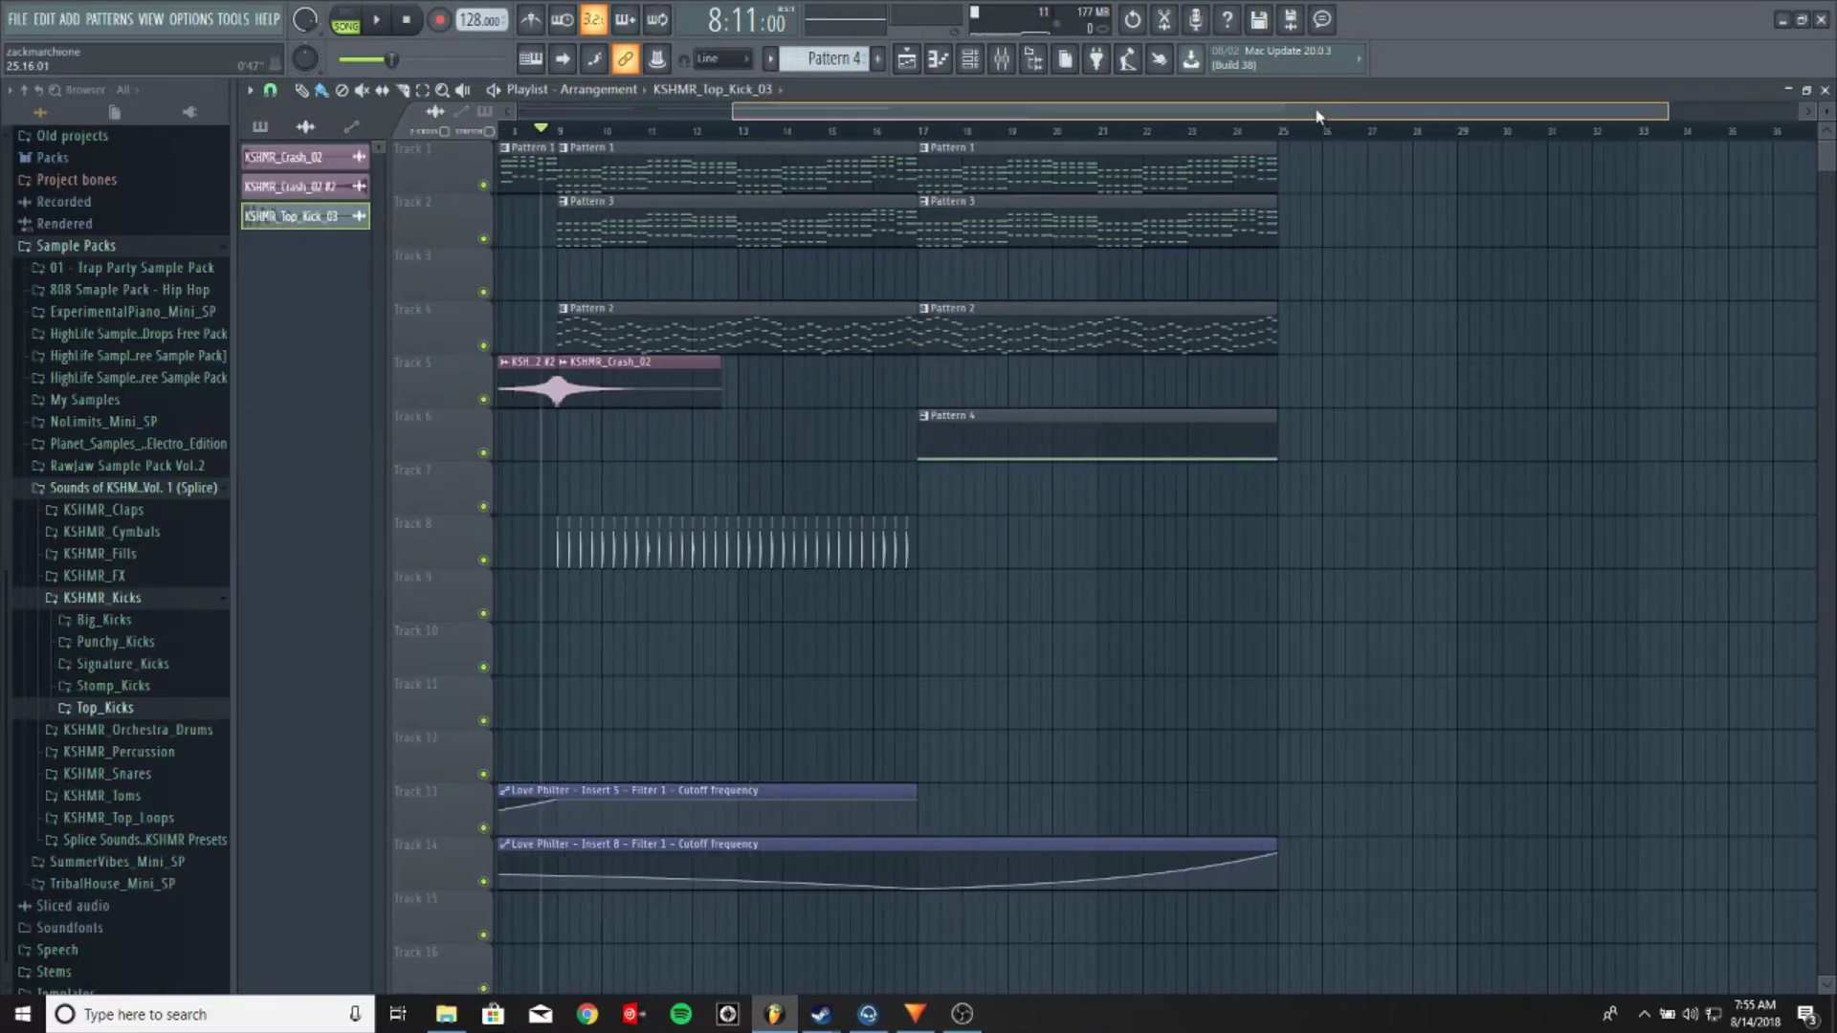
pyautogui.moveTo(1231, 551); pyautogui.dragTo(1524, 574)
pyautogui.hscroll(5, 1579, 160)
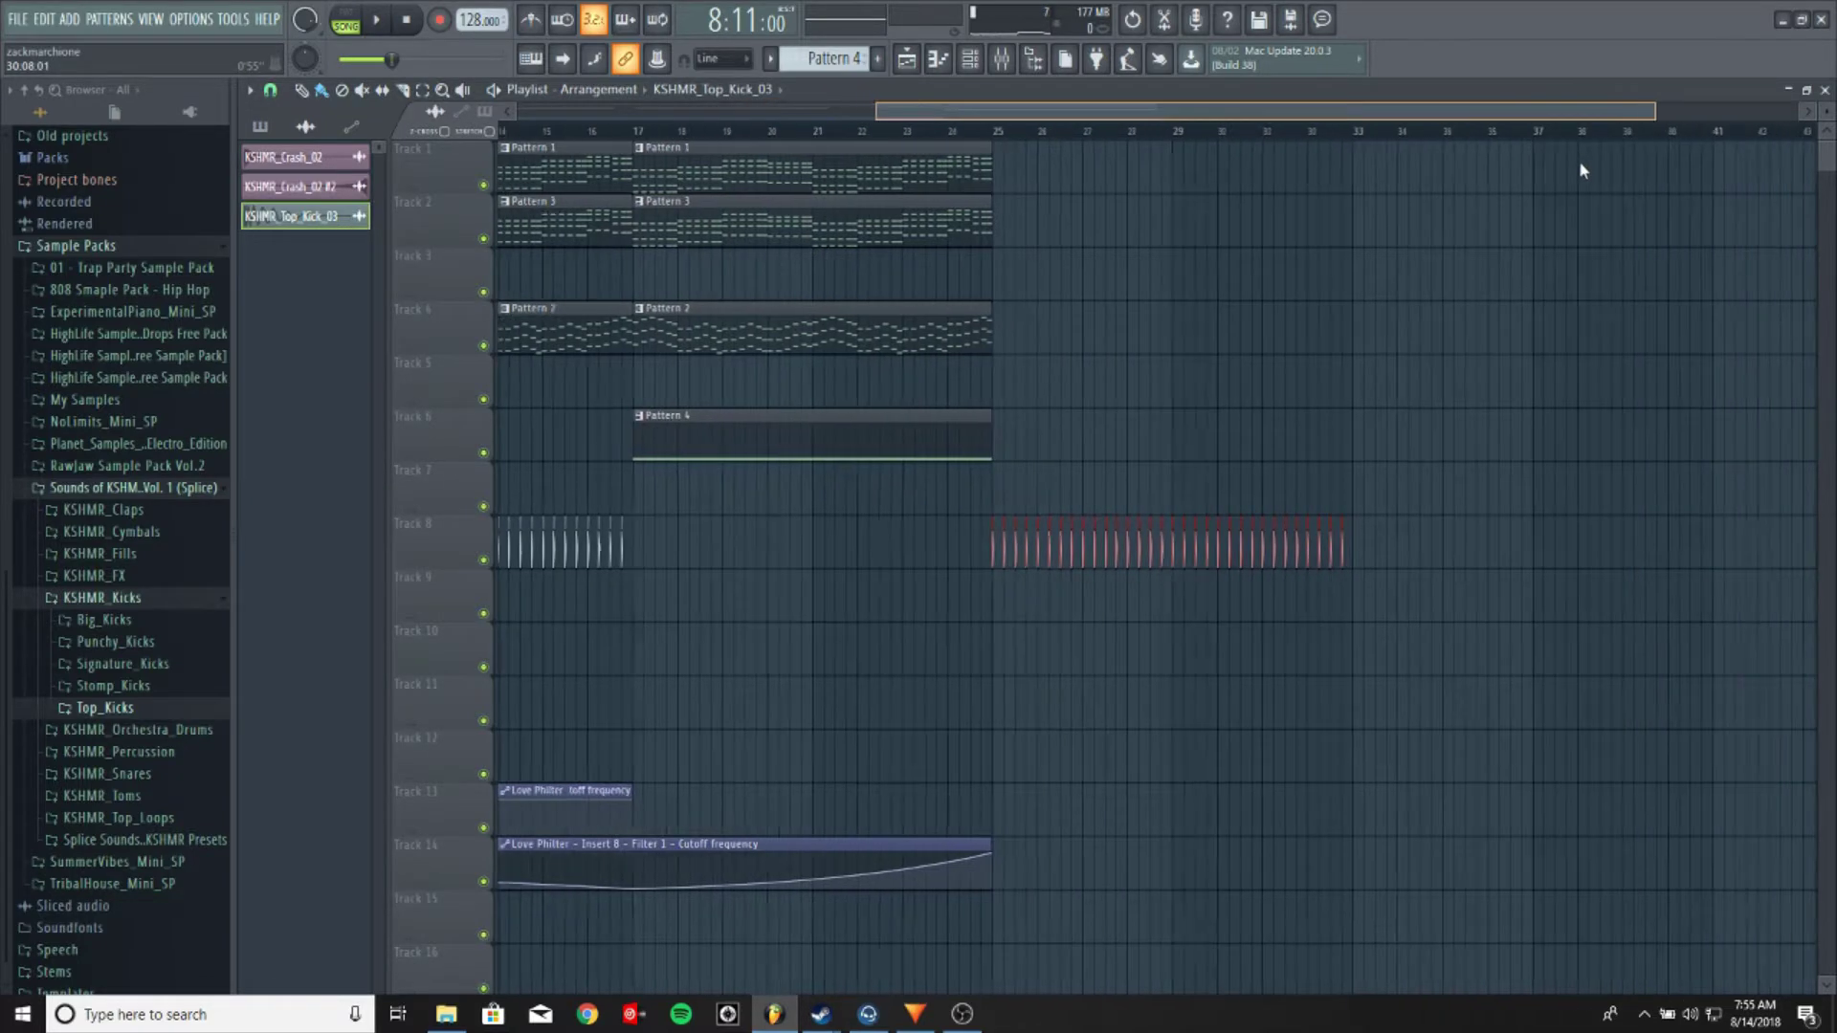
pyautogui.moveTo(1257, 553); pyautogui.dragTo(1581, 559)
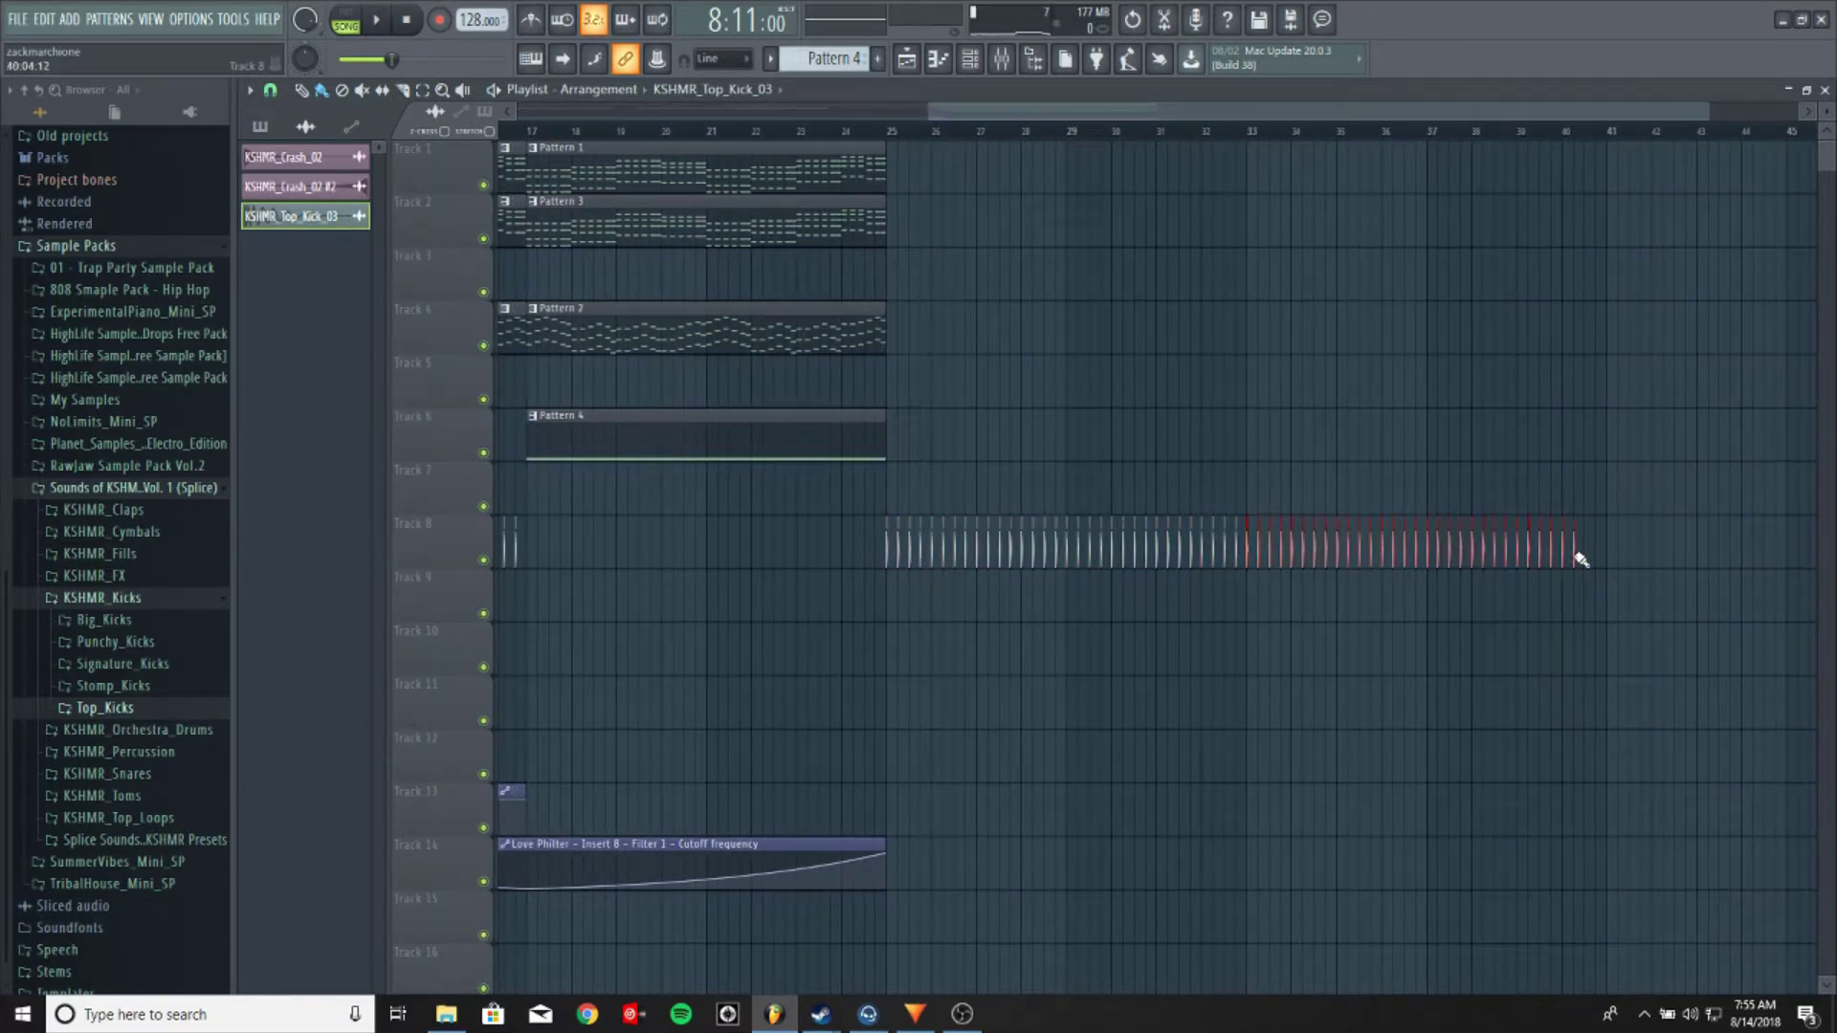
pyautogui.rightClick(1225, 550)
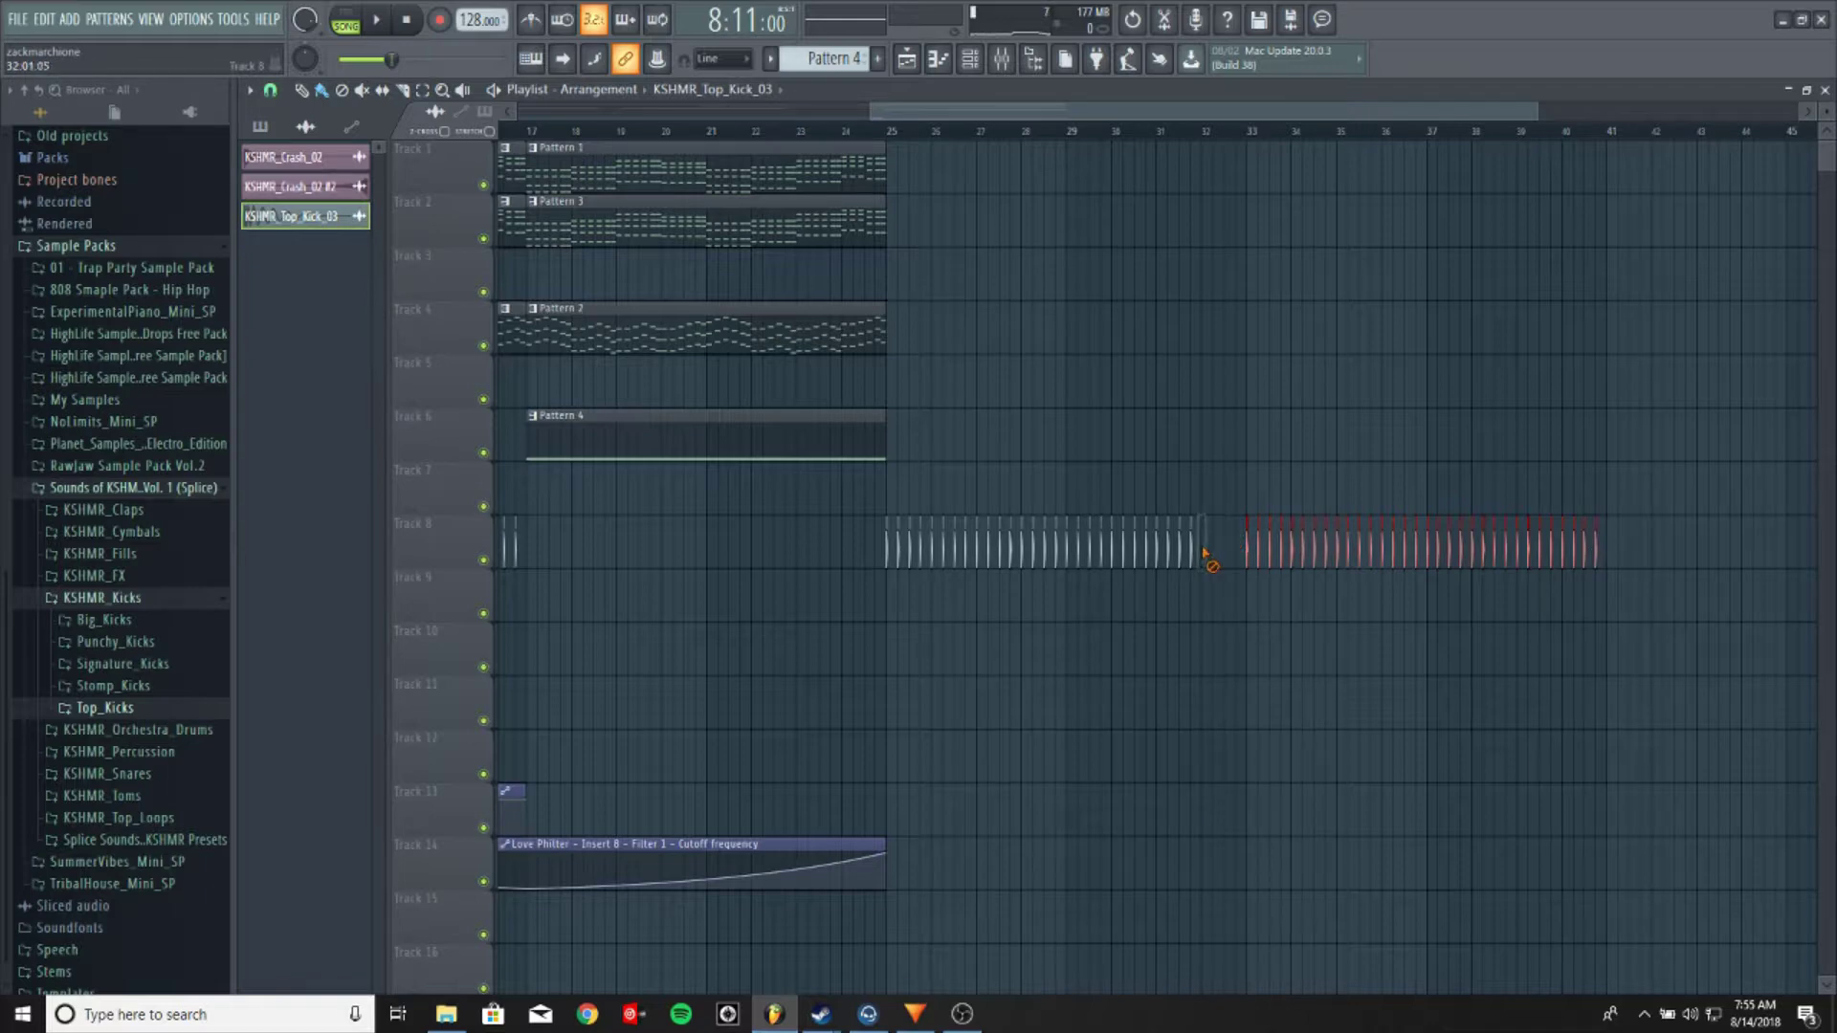
# Add two more Pattern 2 clips on Track 4, starting at bars 25 and 33
pyautogui.scroll(-3, 1213, 137)
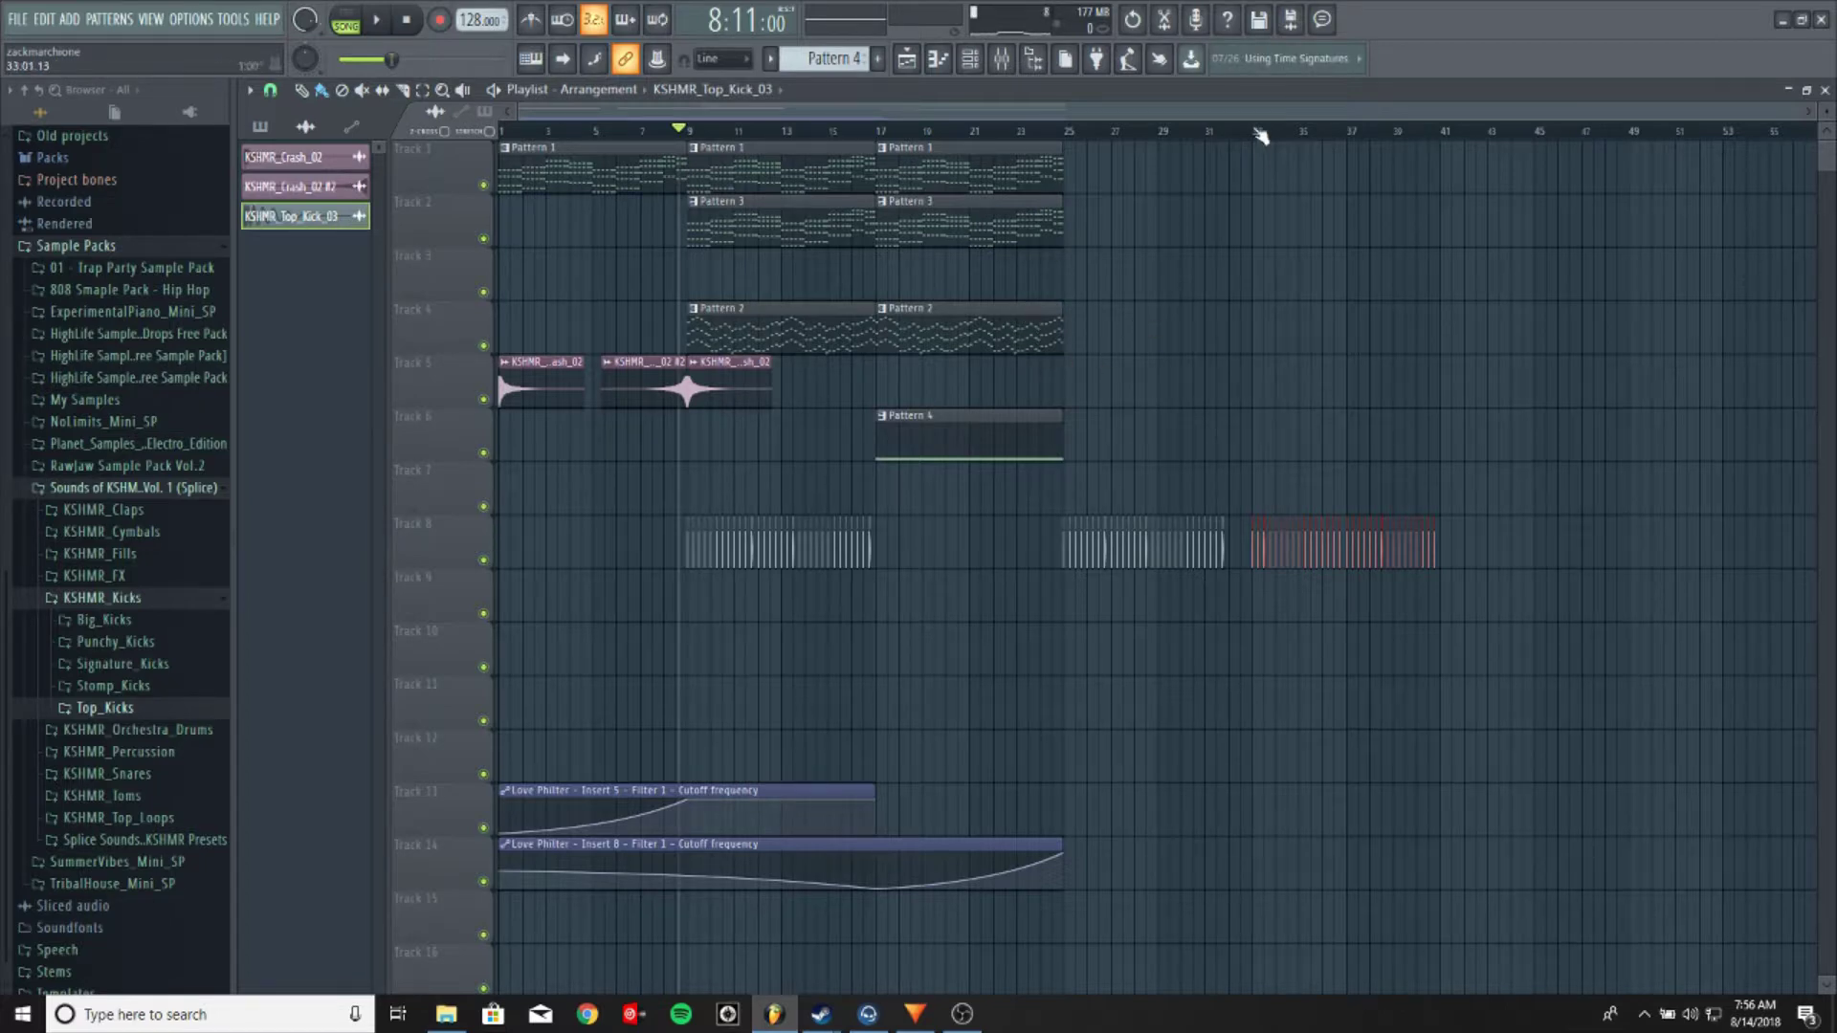
pyautogui.hscroll(5, 1246, 127)
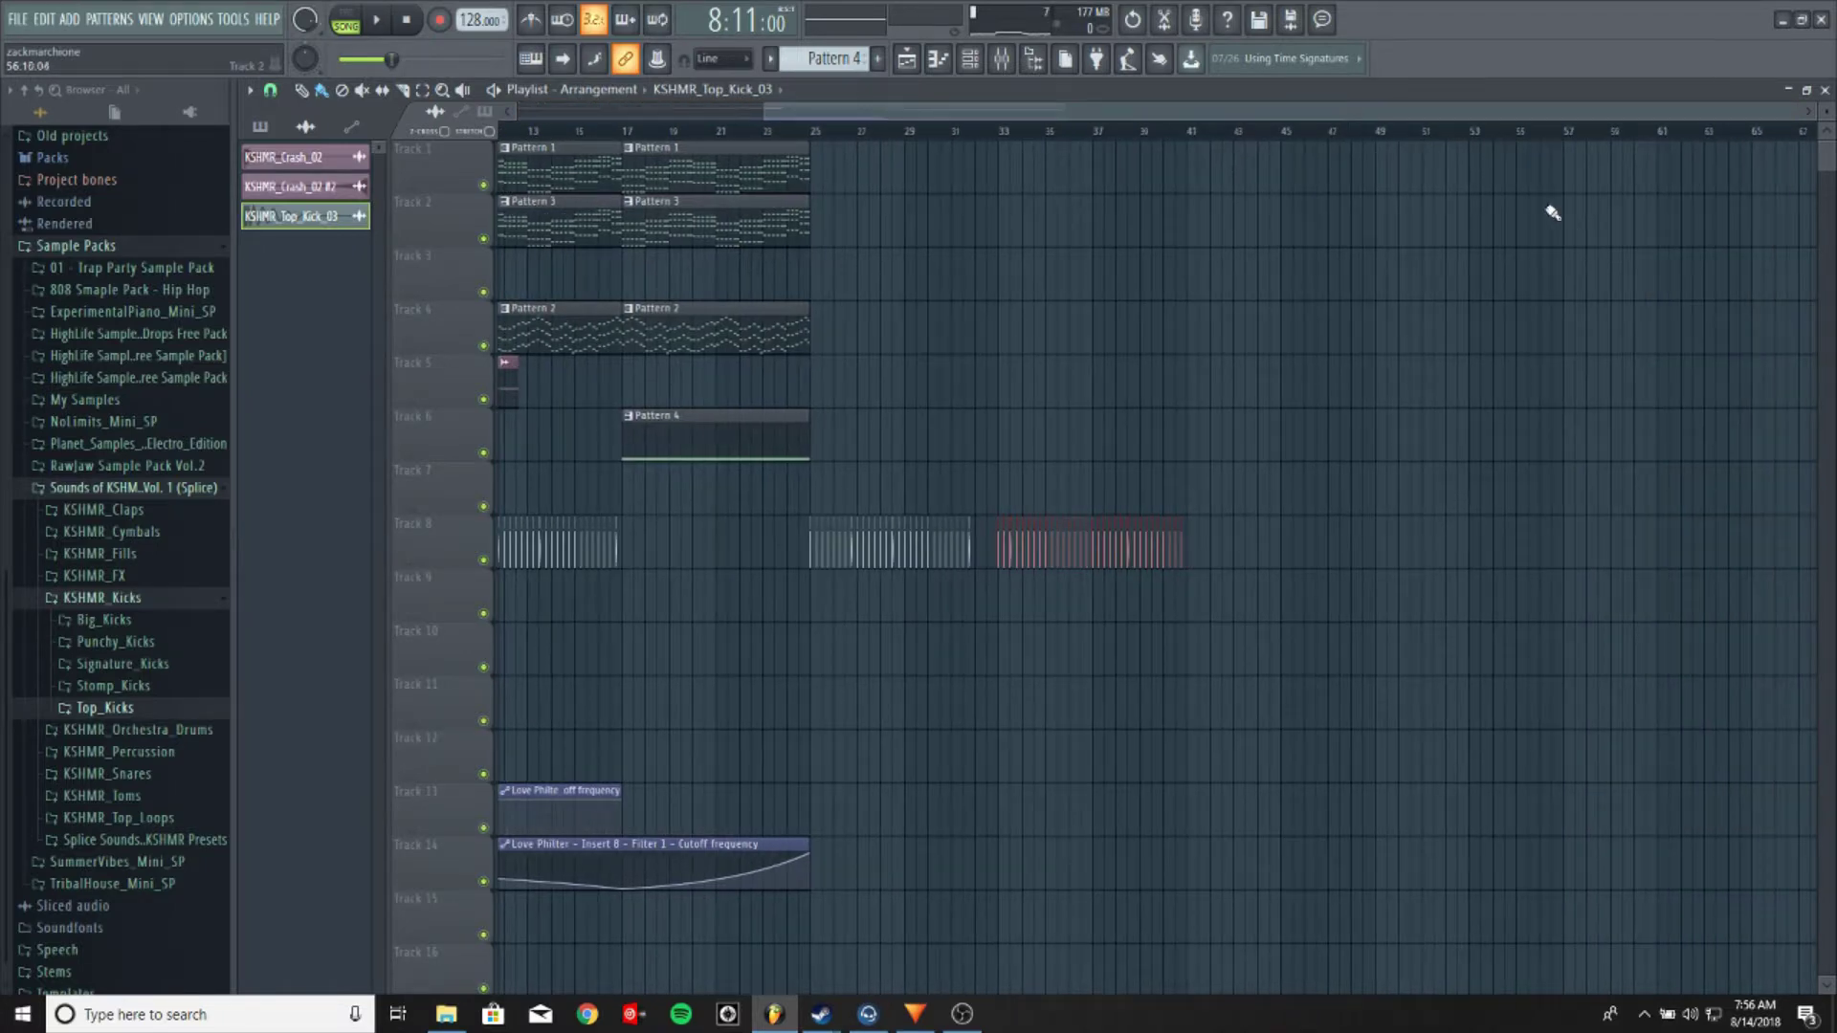
pyautogui.hscroll(-5, 1490, 141)
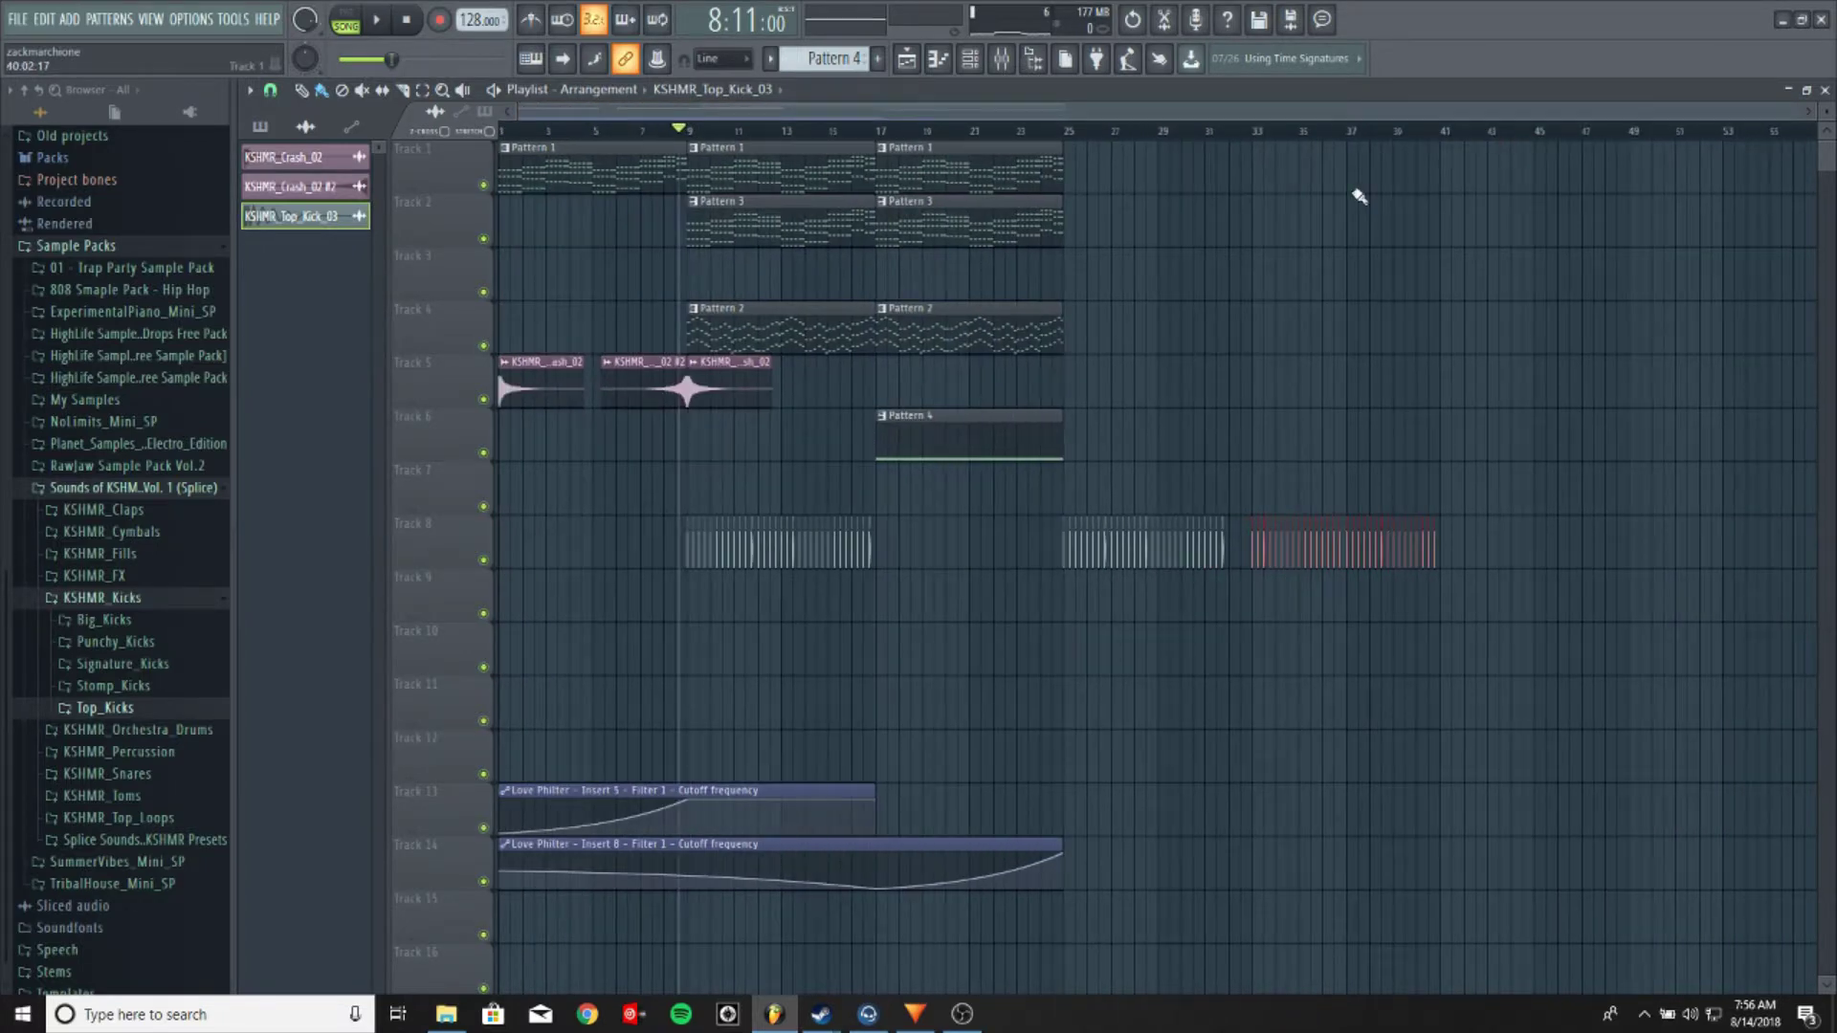
pyautogui.click(980, 340)
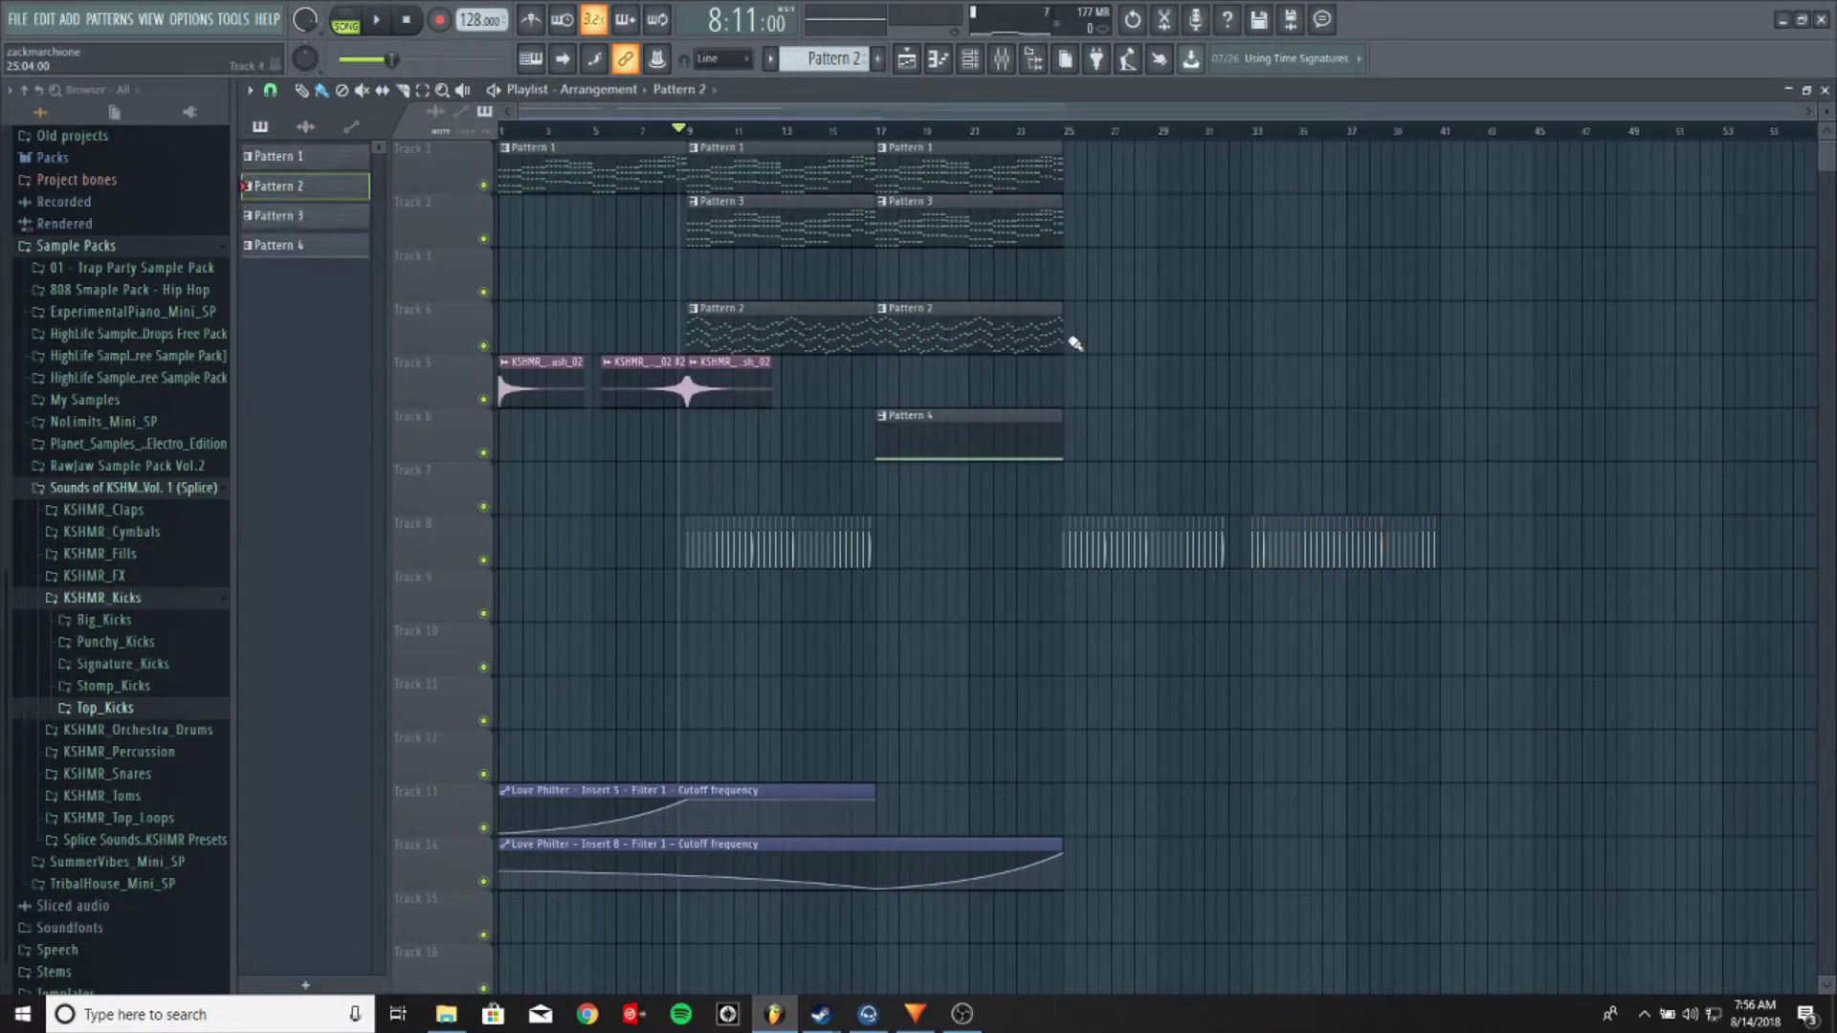
pyautogui.click(1076, 343)
pyautogui.click(1261, 346)
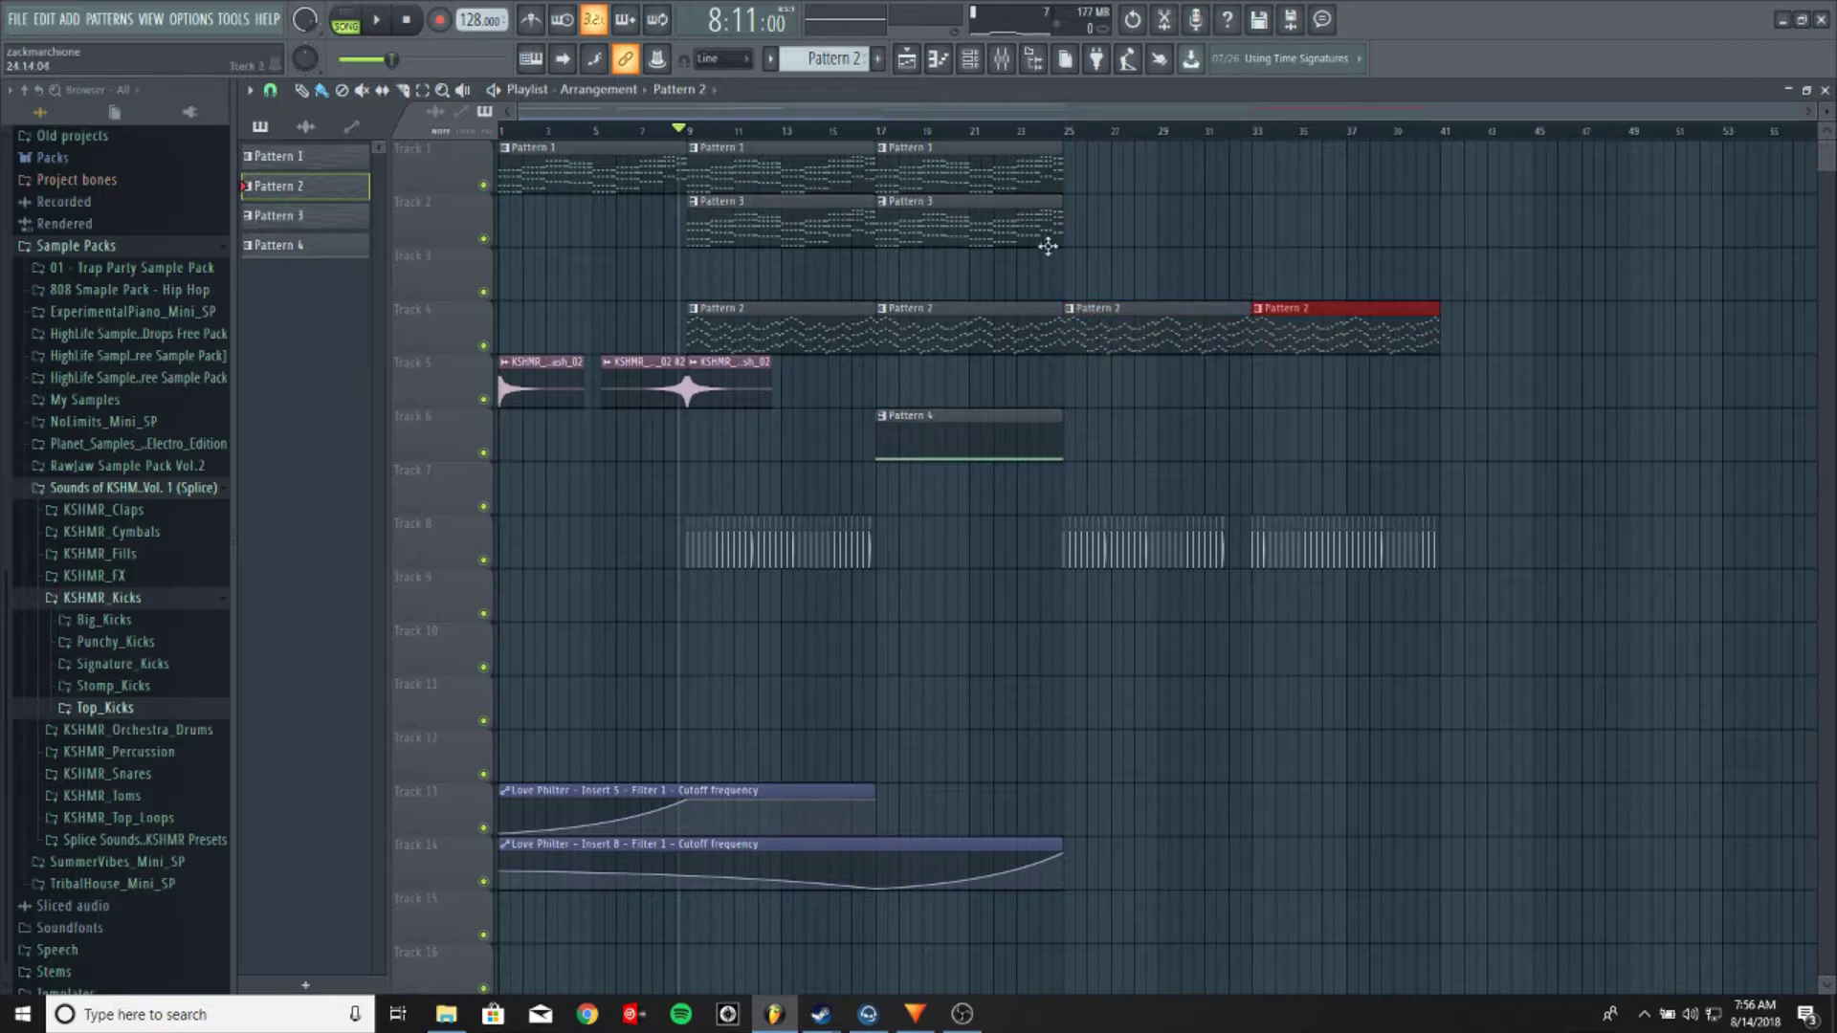
# Extend the arrangement with Pattern 3 clips on Track 2 and Pattern 1 clips on Track 1, each at bars 25 and 33
pyautogui.click(1022, 230)
pyautogui.click(1074, 232)
pyautogui.click(1271, 234)
pyautogui.click(1037, 176)
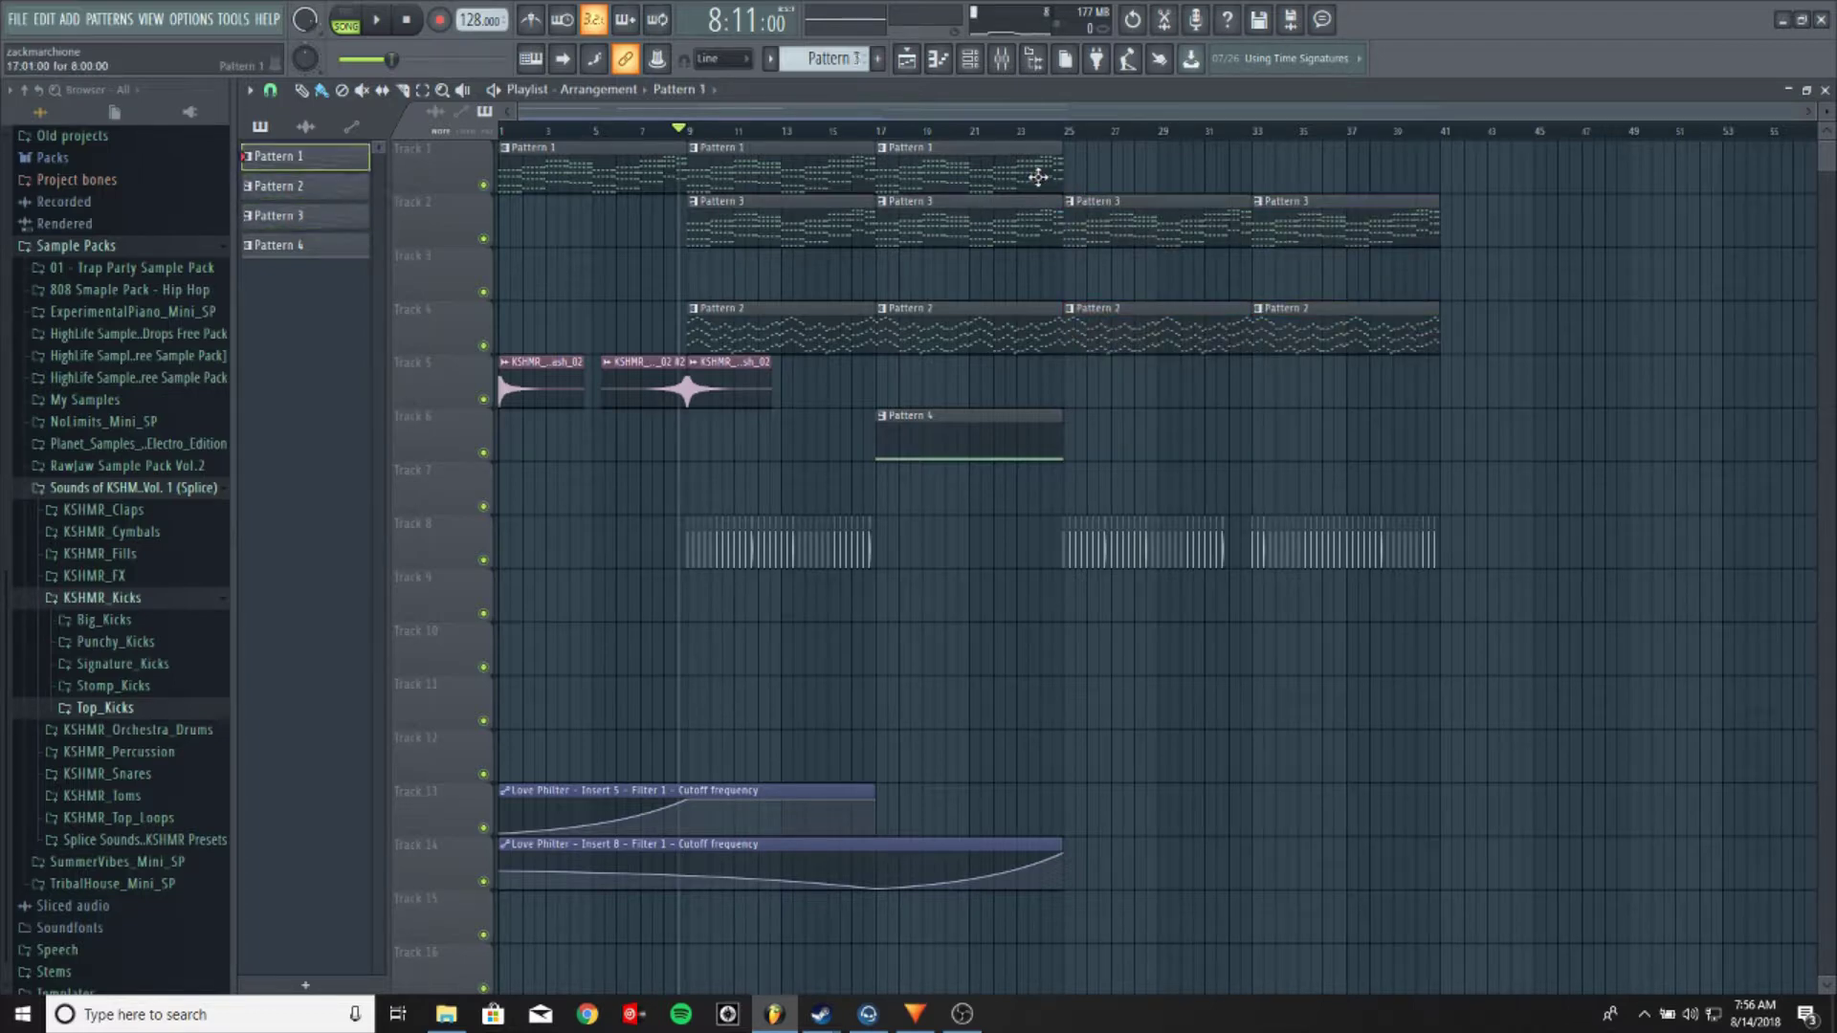
pyautogui.click(1075, 170)
pyautogui.click(1263, 173)
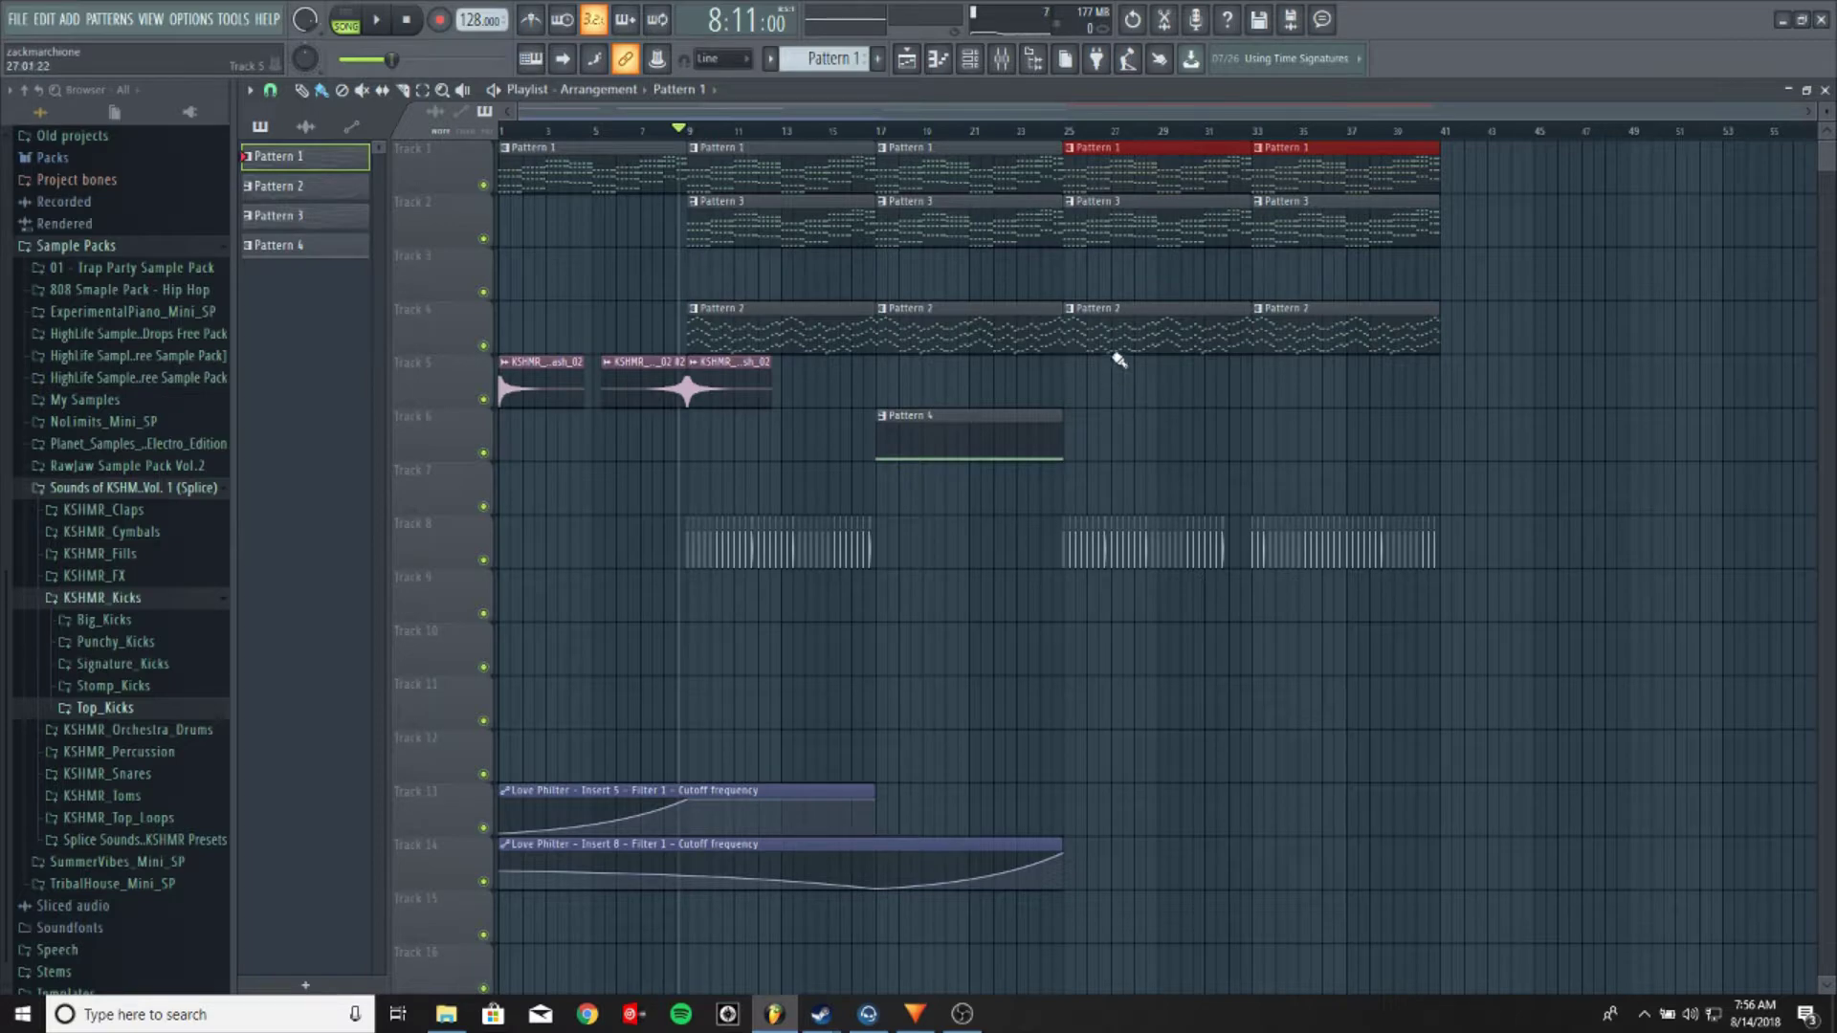
# Copy the reFX Nexus #2 channel's notes from Pattern 2 and switch to the empty Pattern 5
pyautogui.click(770, 59)
pyautogui.click(811, 107)
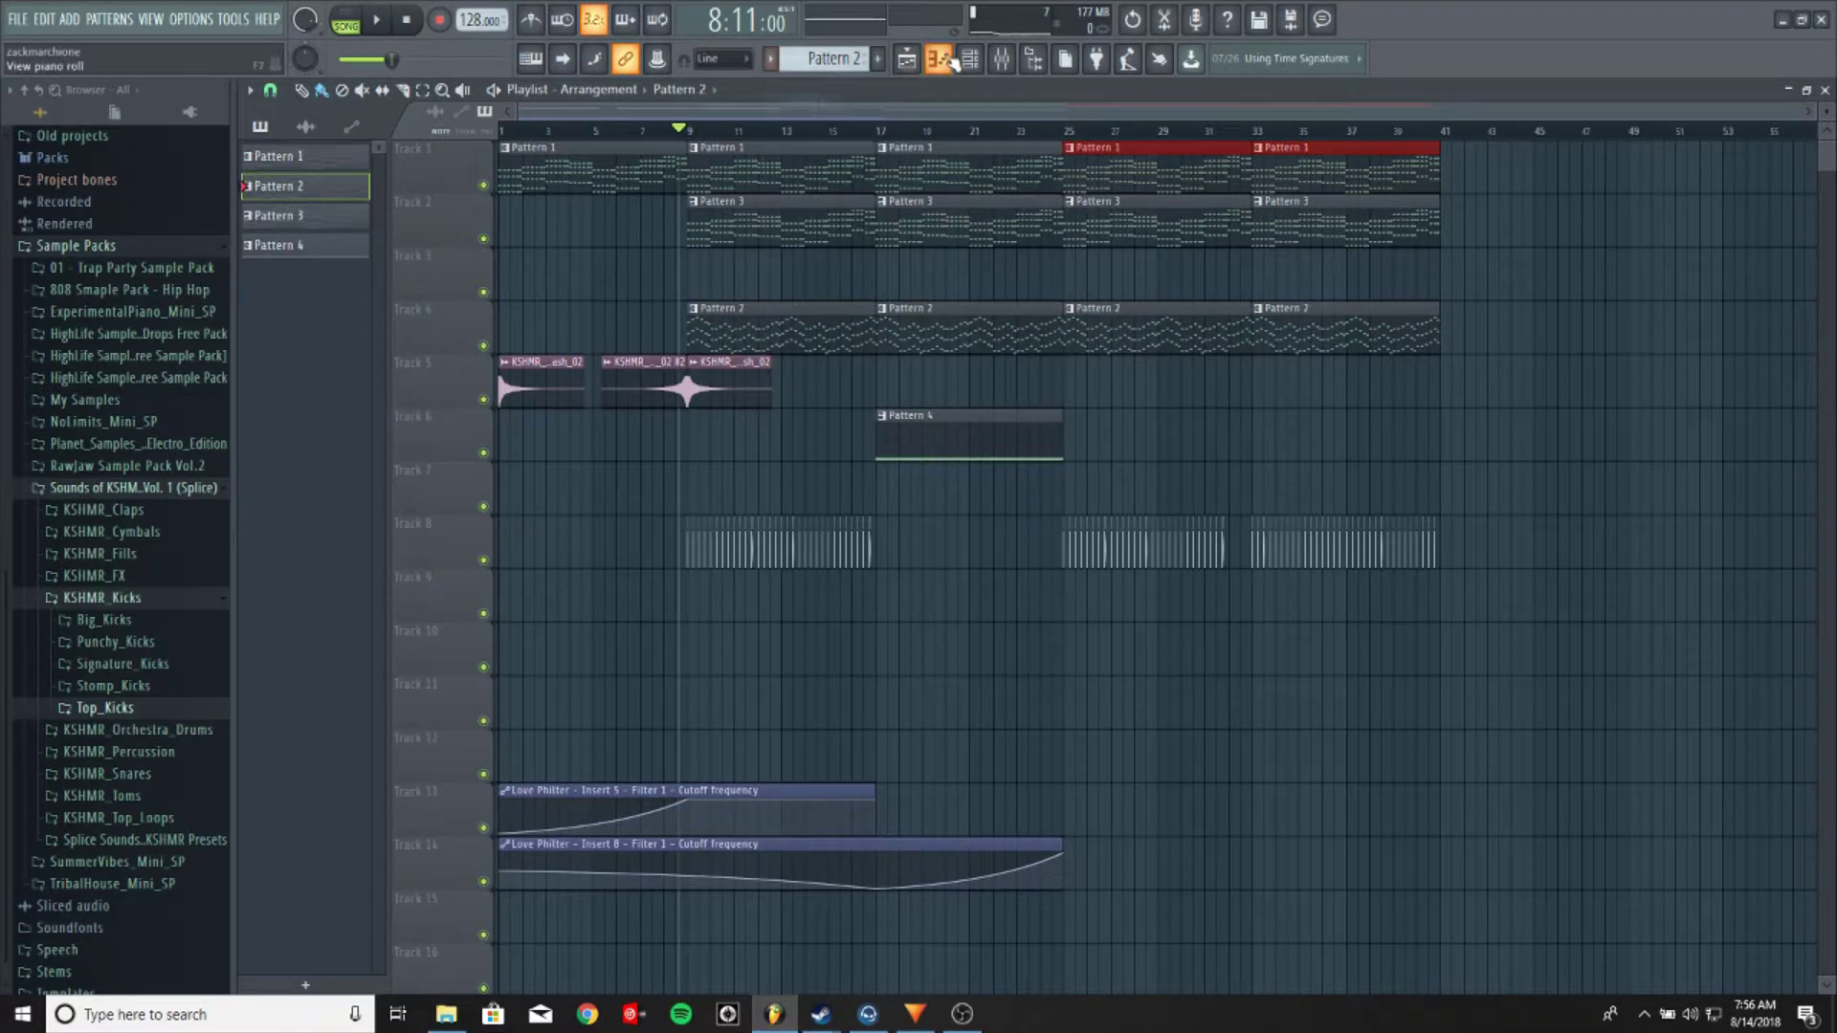
pyautogui.click(969, 58)
pyautogui.rightClick(417, 282)
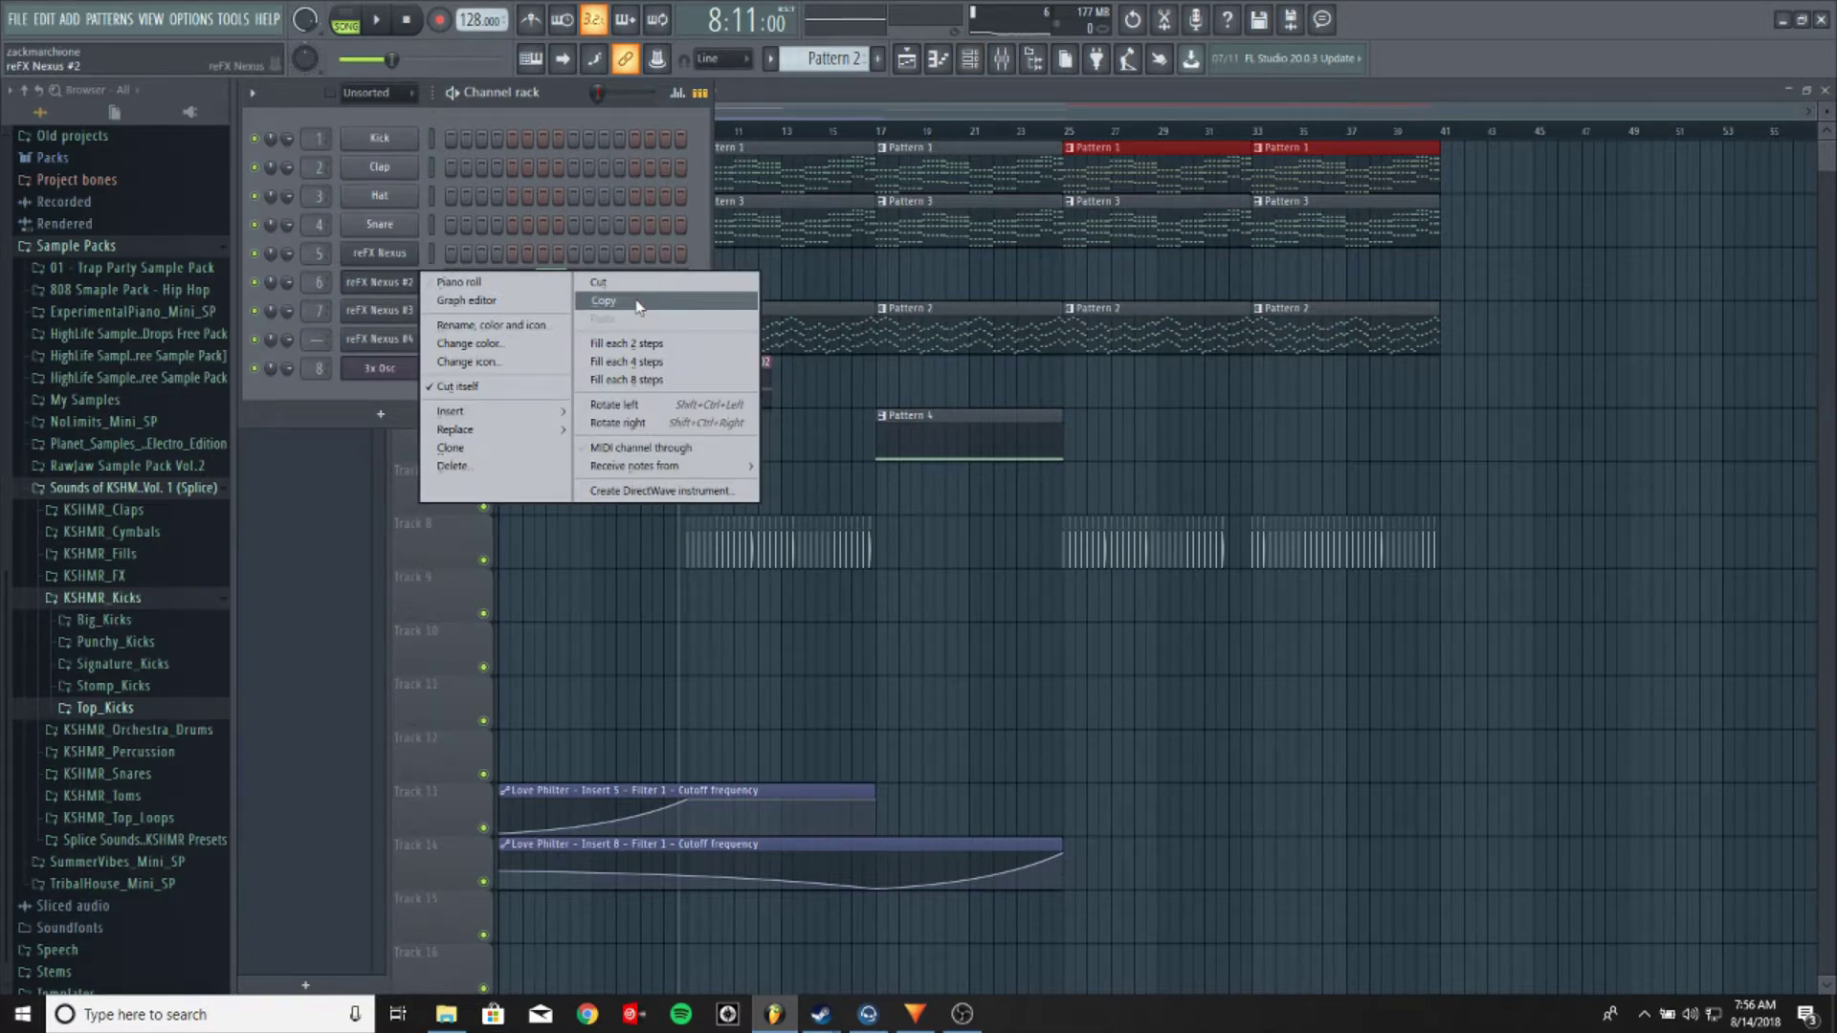
pyautogui.click(637, 302)
pyautogui.click(878, 58)
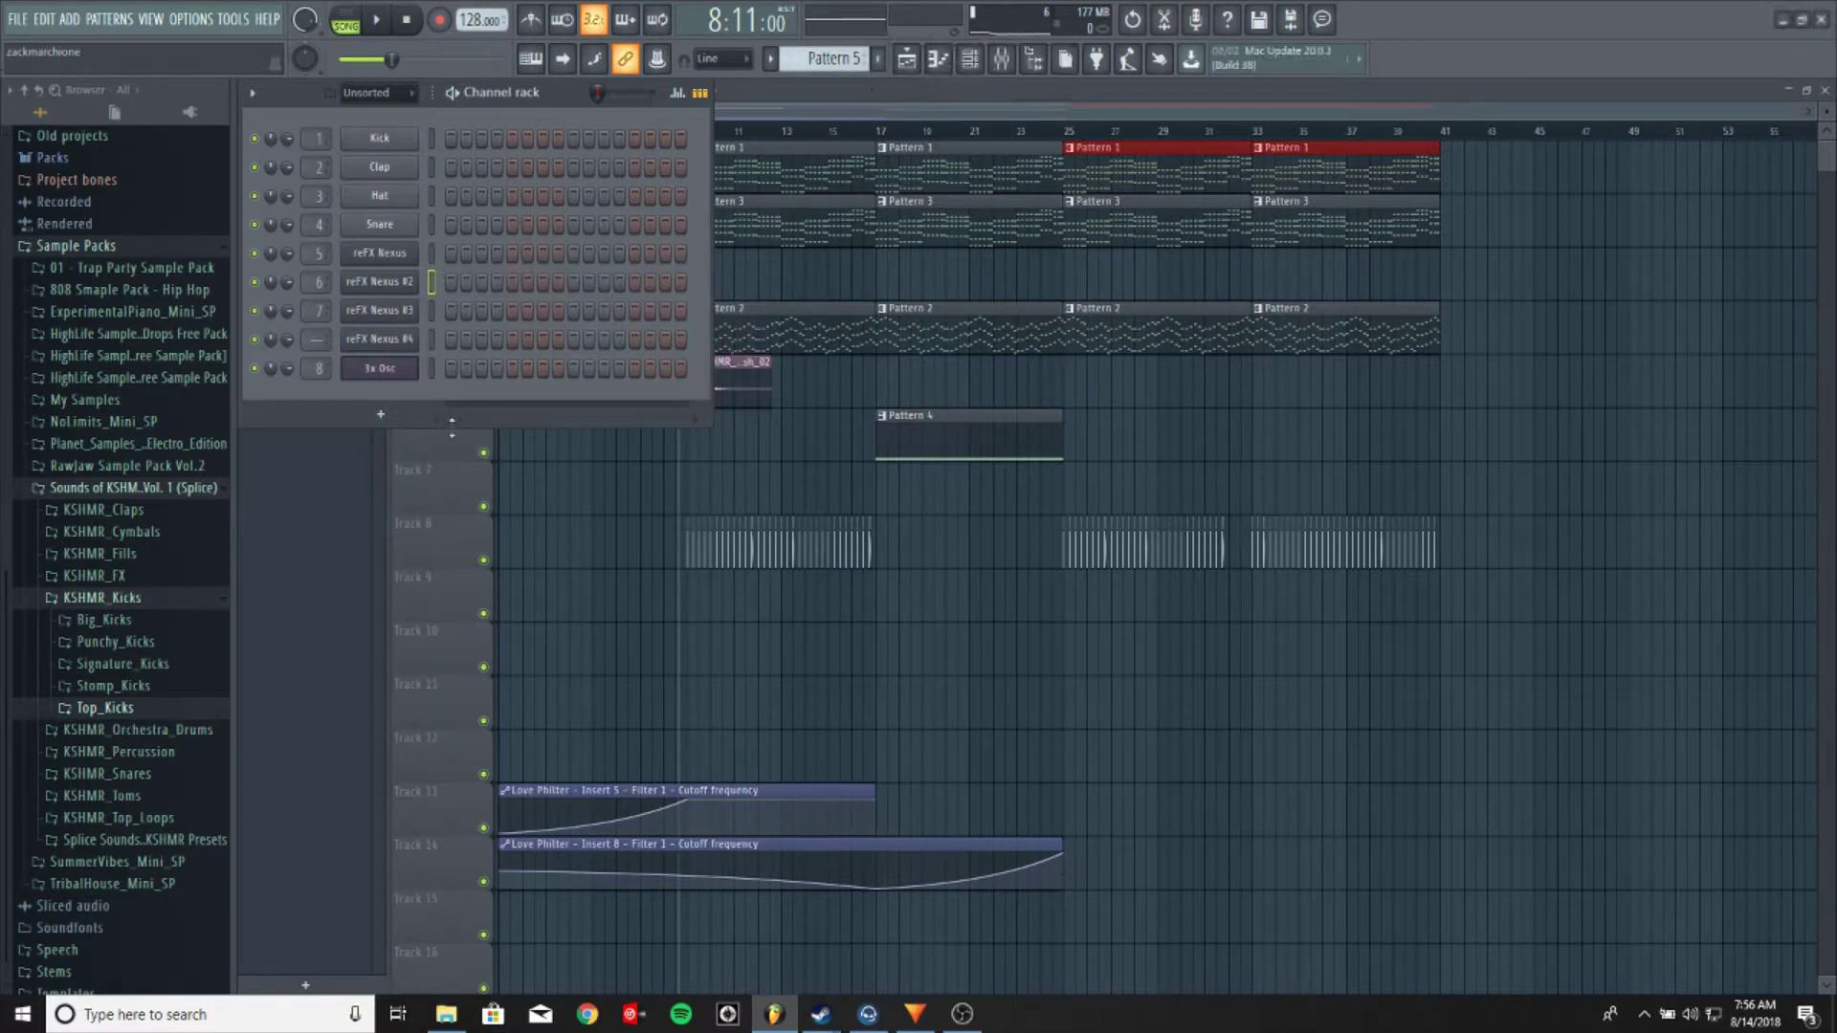
# Add a new reFX Nexus channel and load the LD Accelerator preset from the Dance Leads category
pyautogui.click(380, 414)
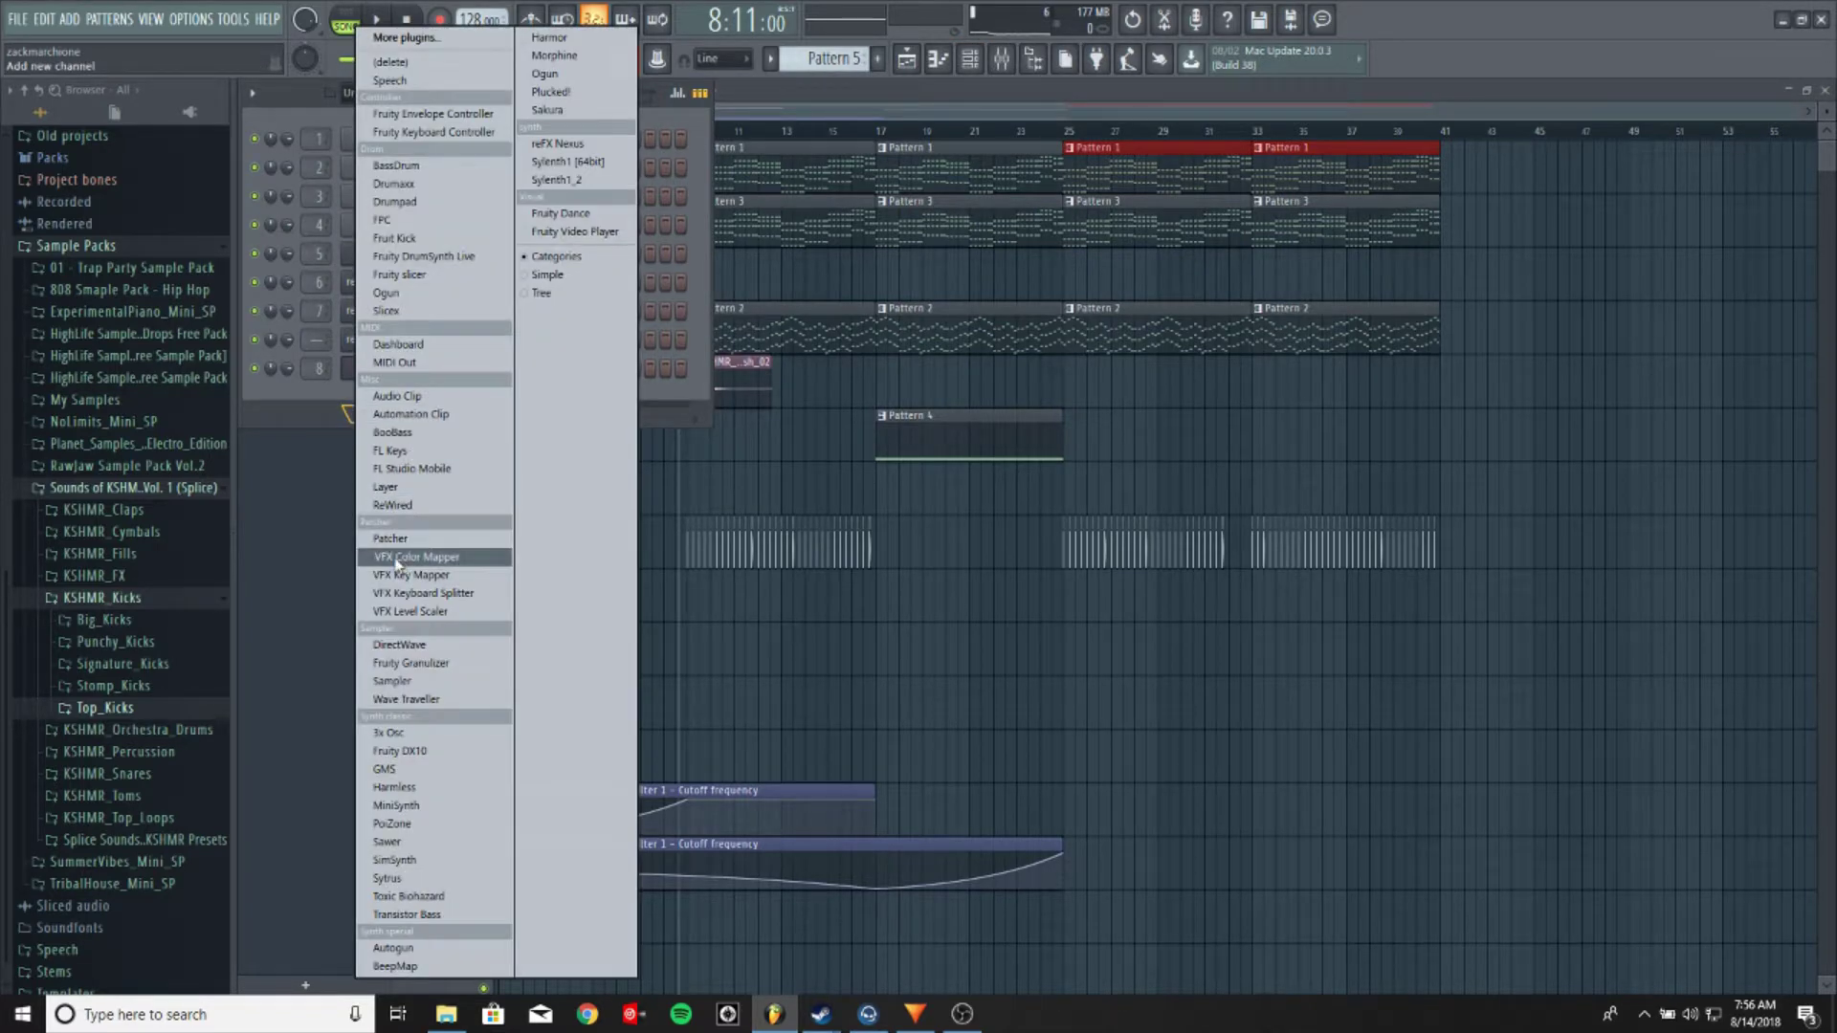
pyautogui.click(558, 144)
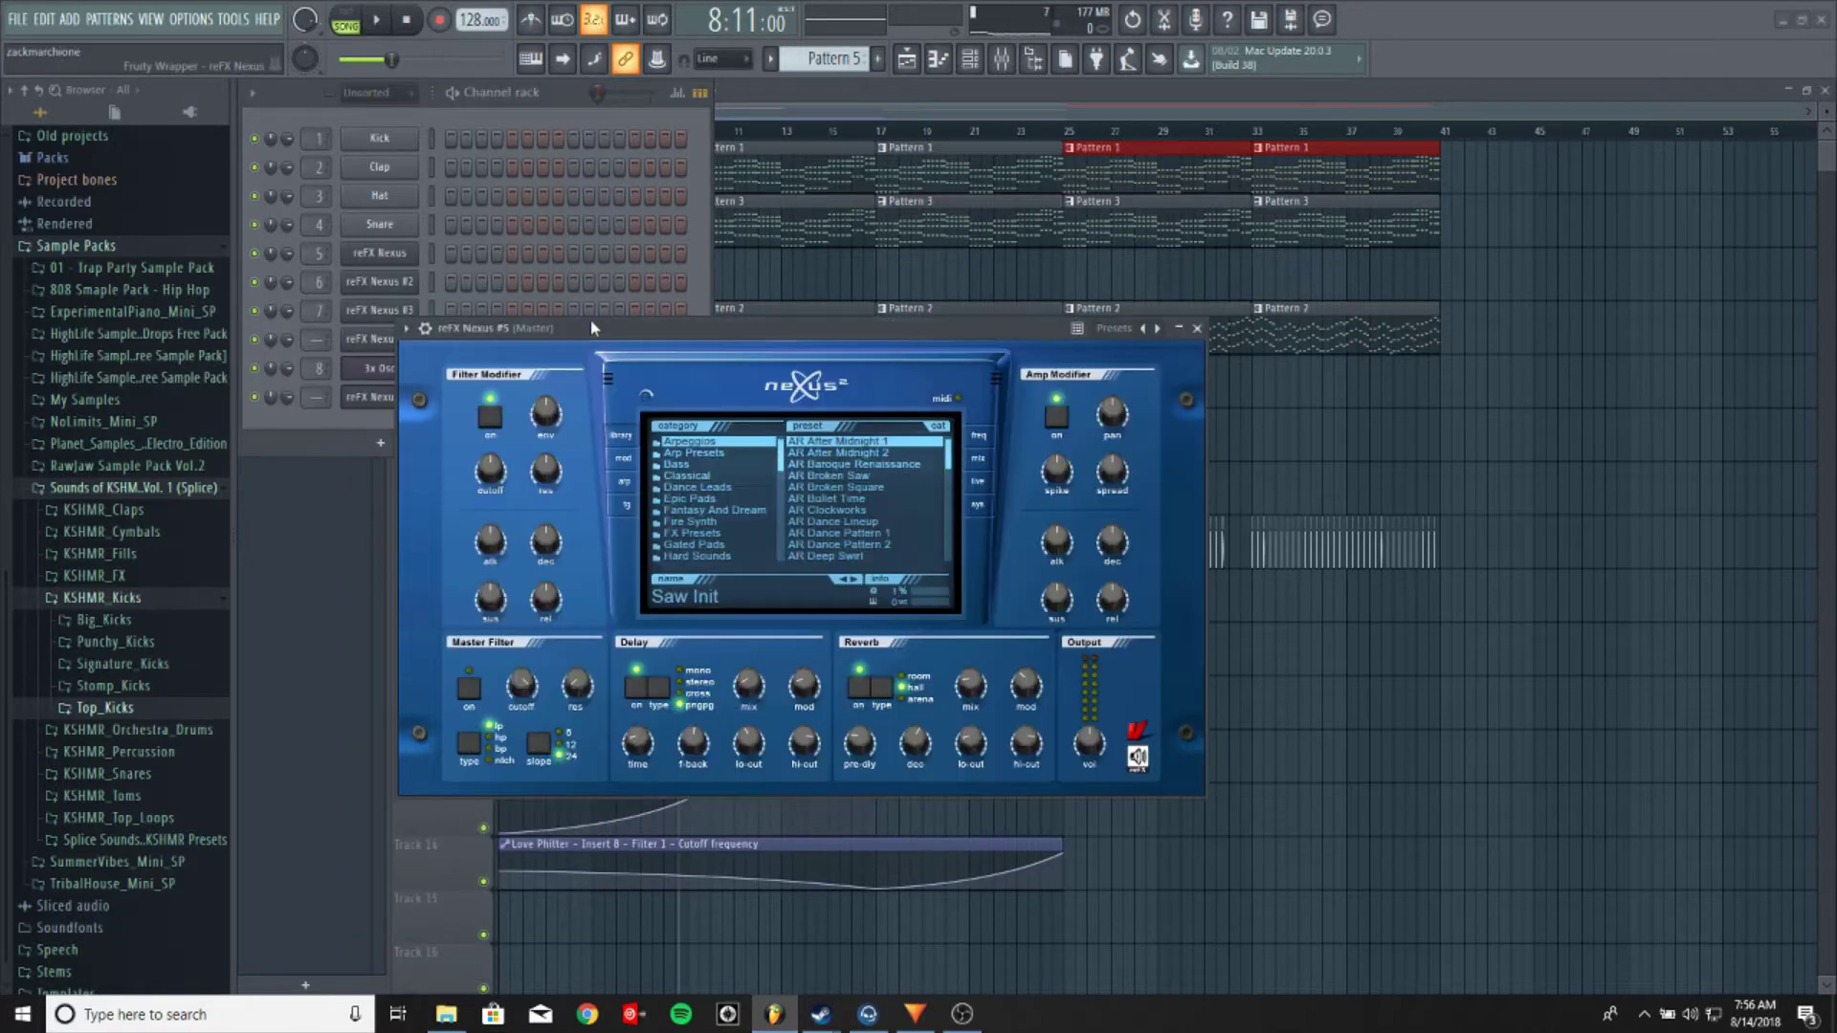
pyautogui.moveTo(592, 328); pyautogui.dragTo(881, 282)
pyautogui.click(1026, 439)
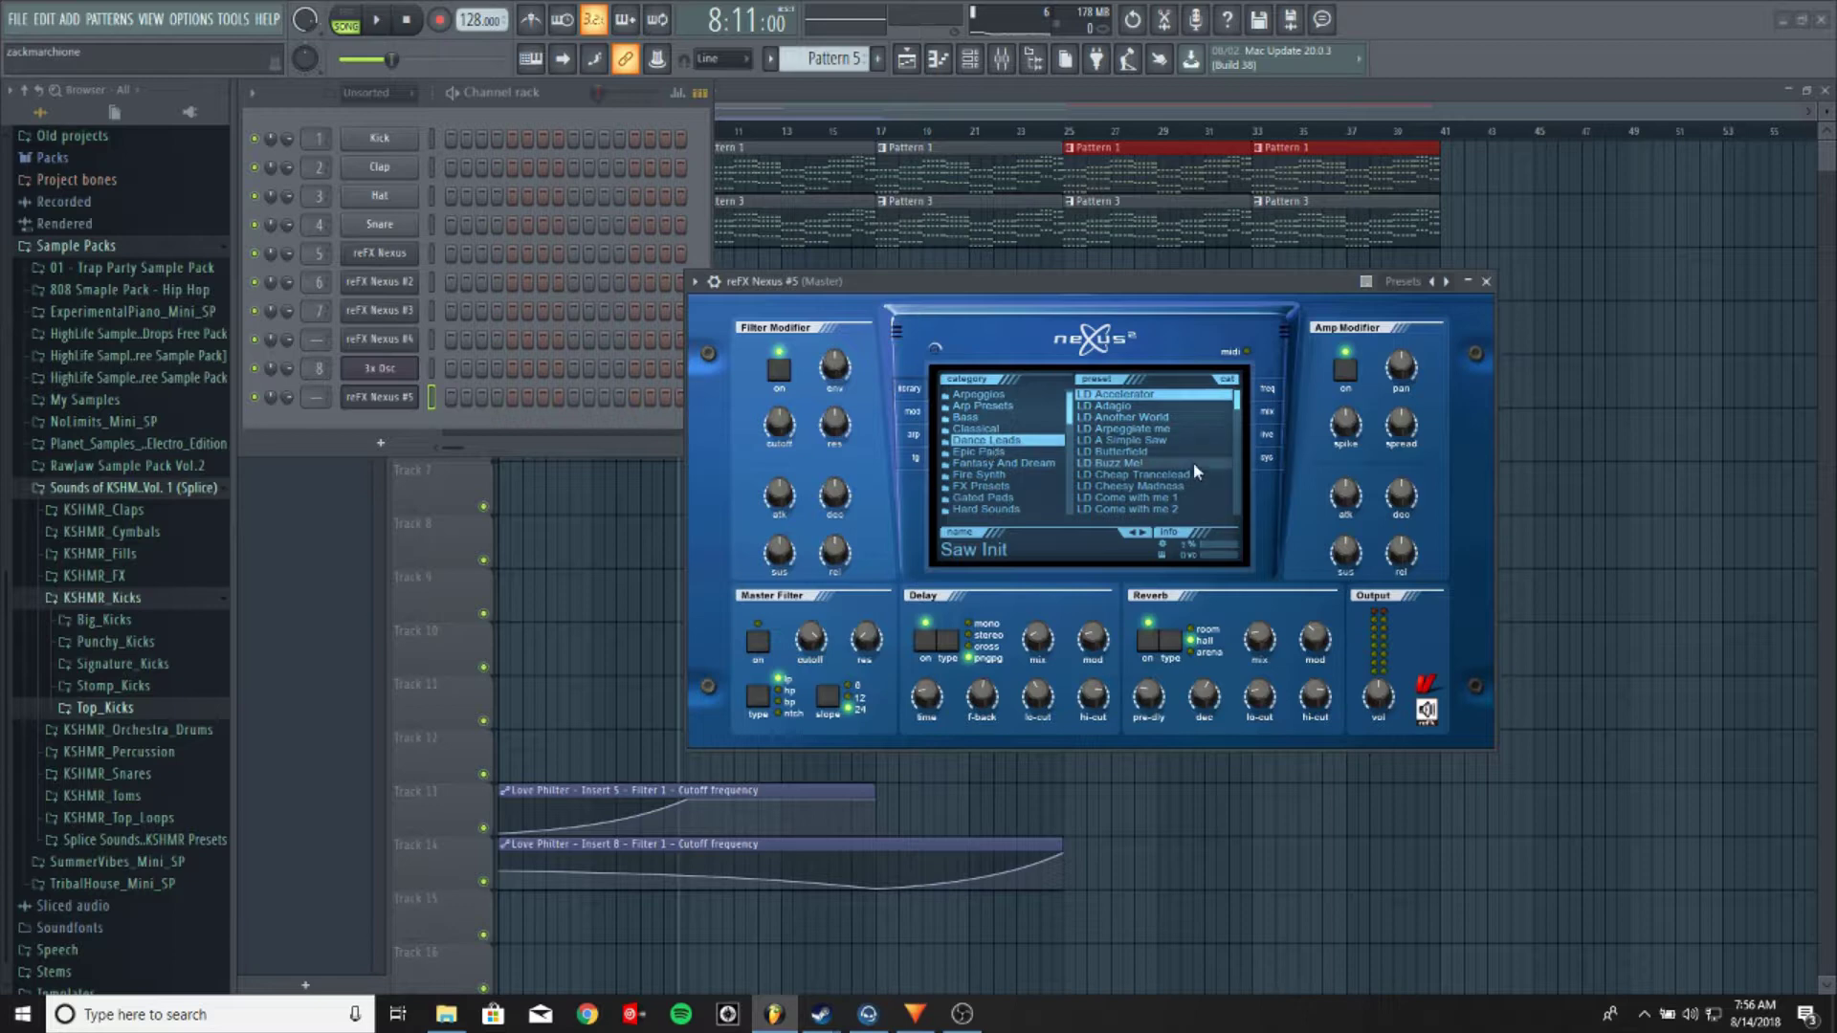
pyautogui.click(1192, 402)
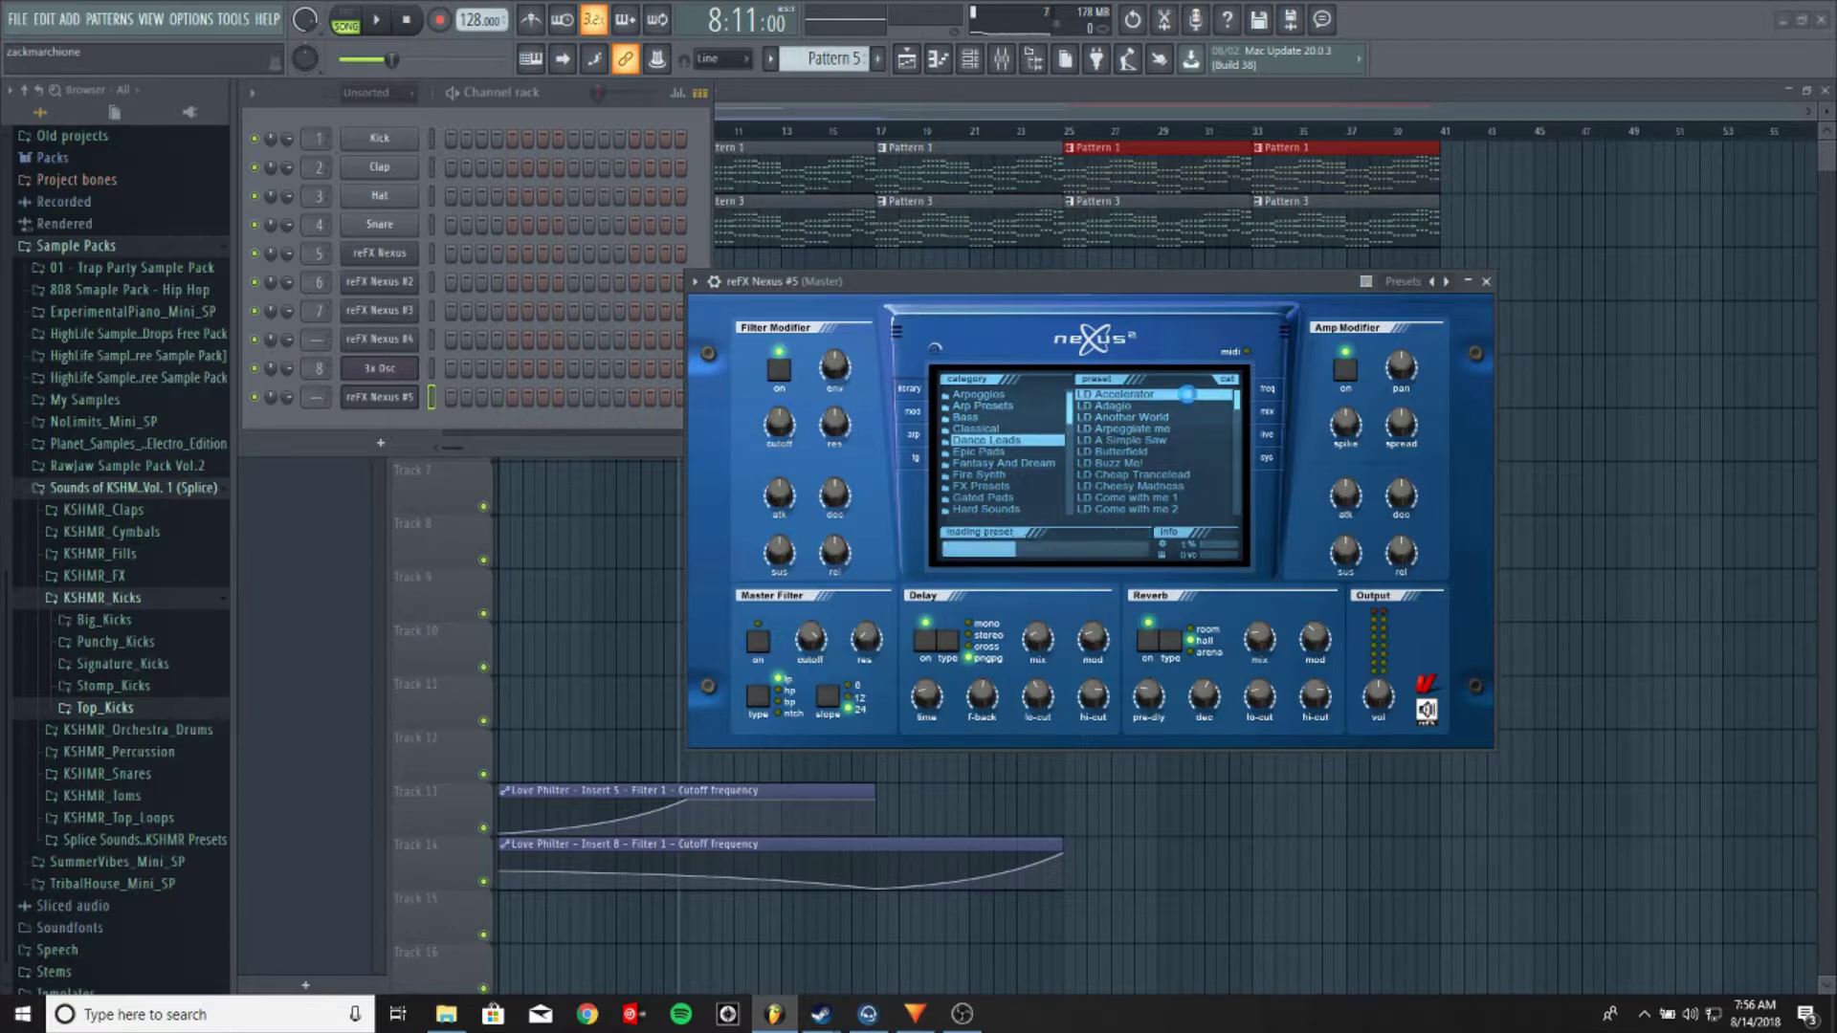
# Paste the copied notes into the reFX Nexus #5 channel of Pattern 5 and audition the pattern on its own
pyautogui.moveTo(1007, 281); pyautogui.dragTo(1065, 304)
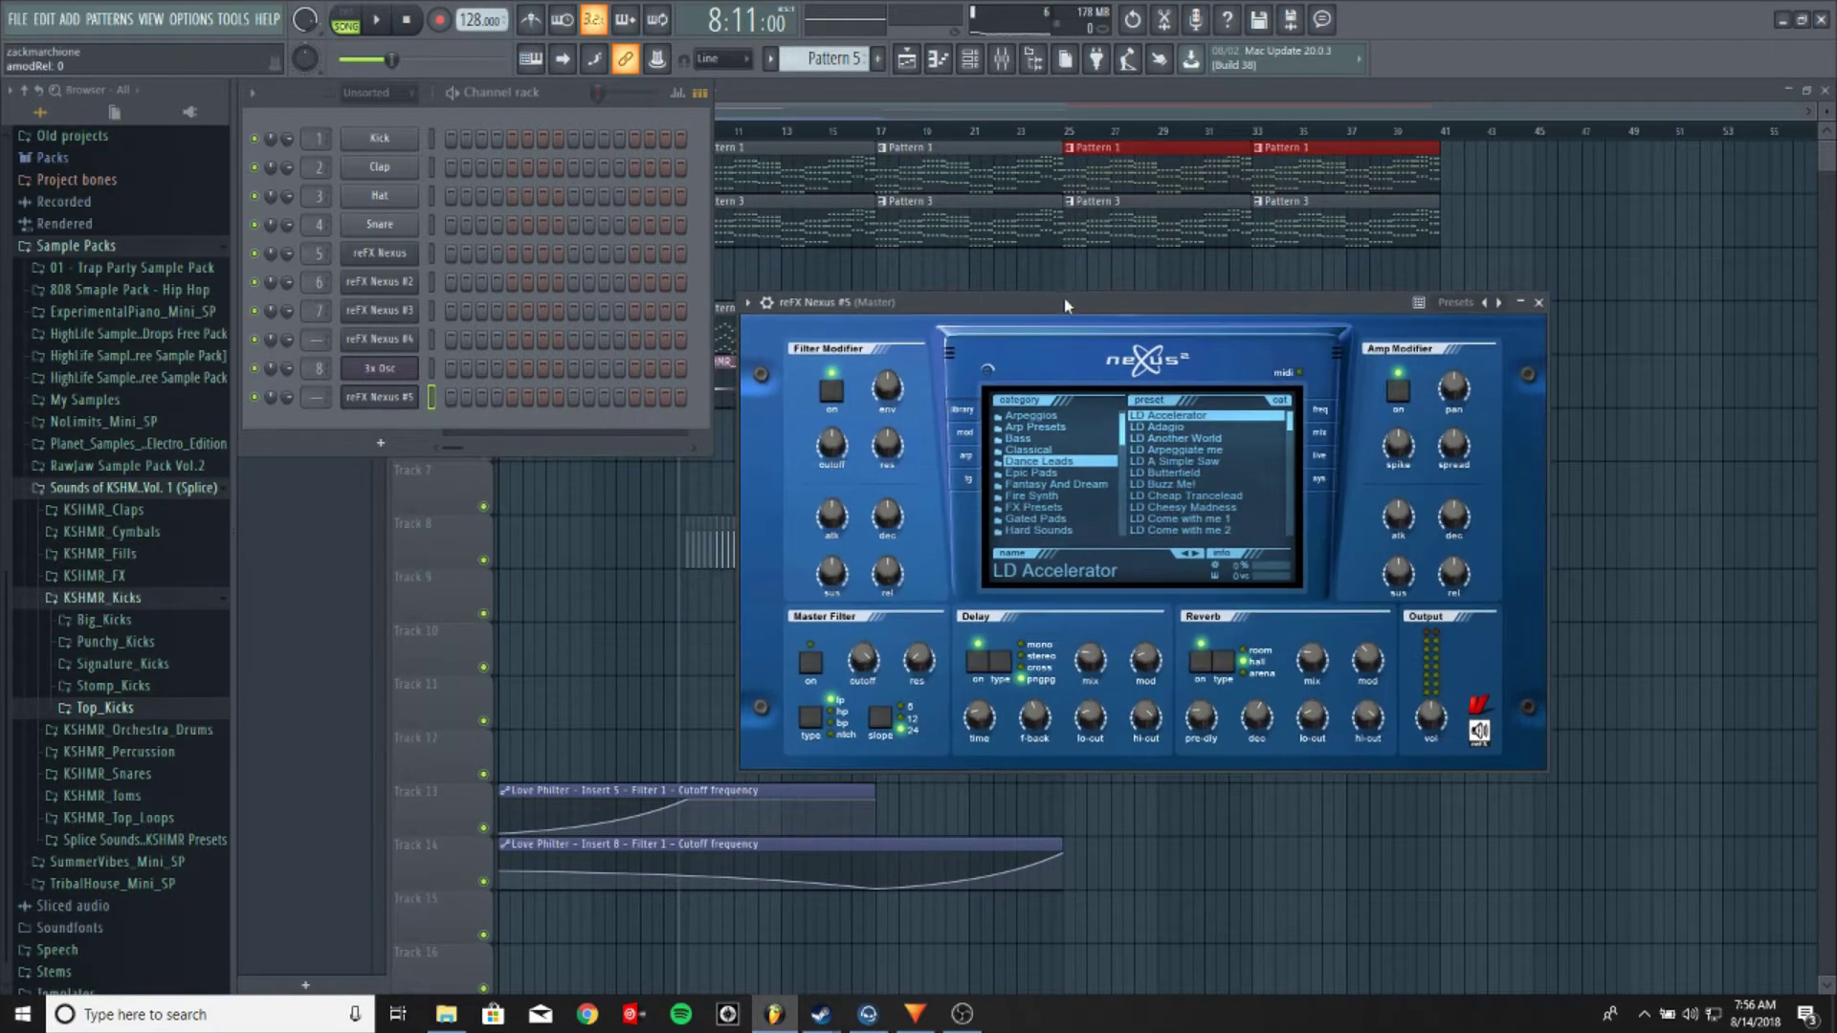
pyautogui.rightClick(411, 397)
pyautogui.click(668, 436)
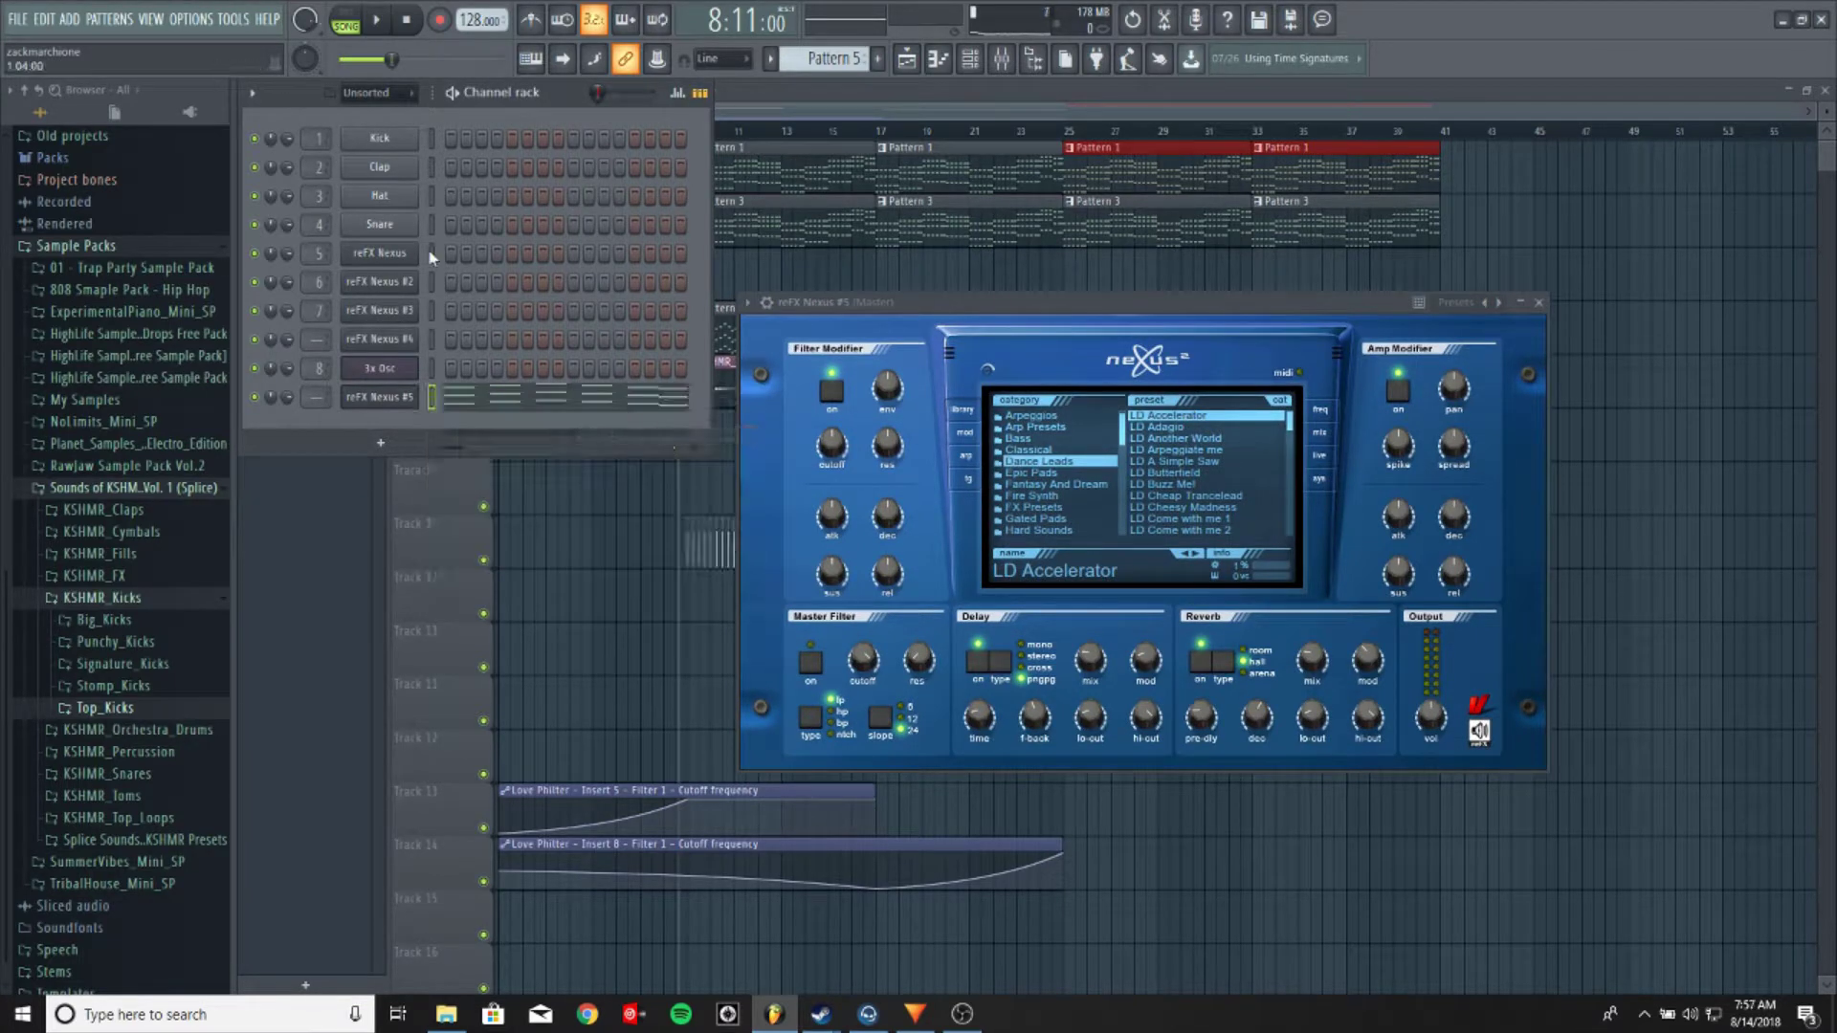
pyautogui.press('l')
pyautogui.click(375, 29)
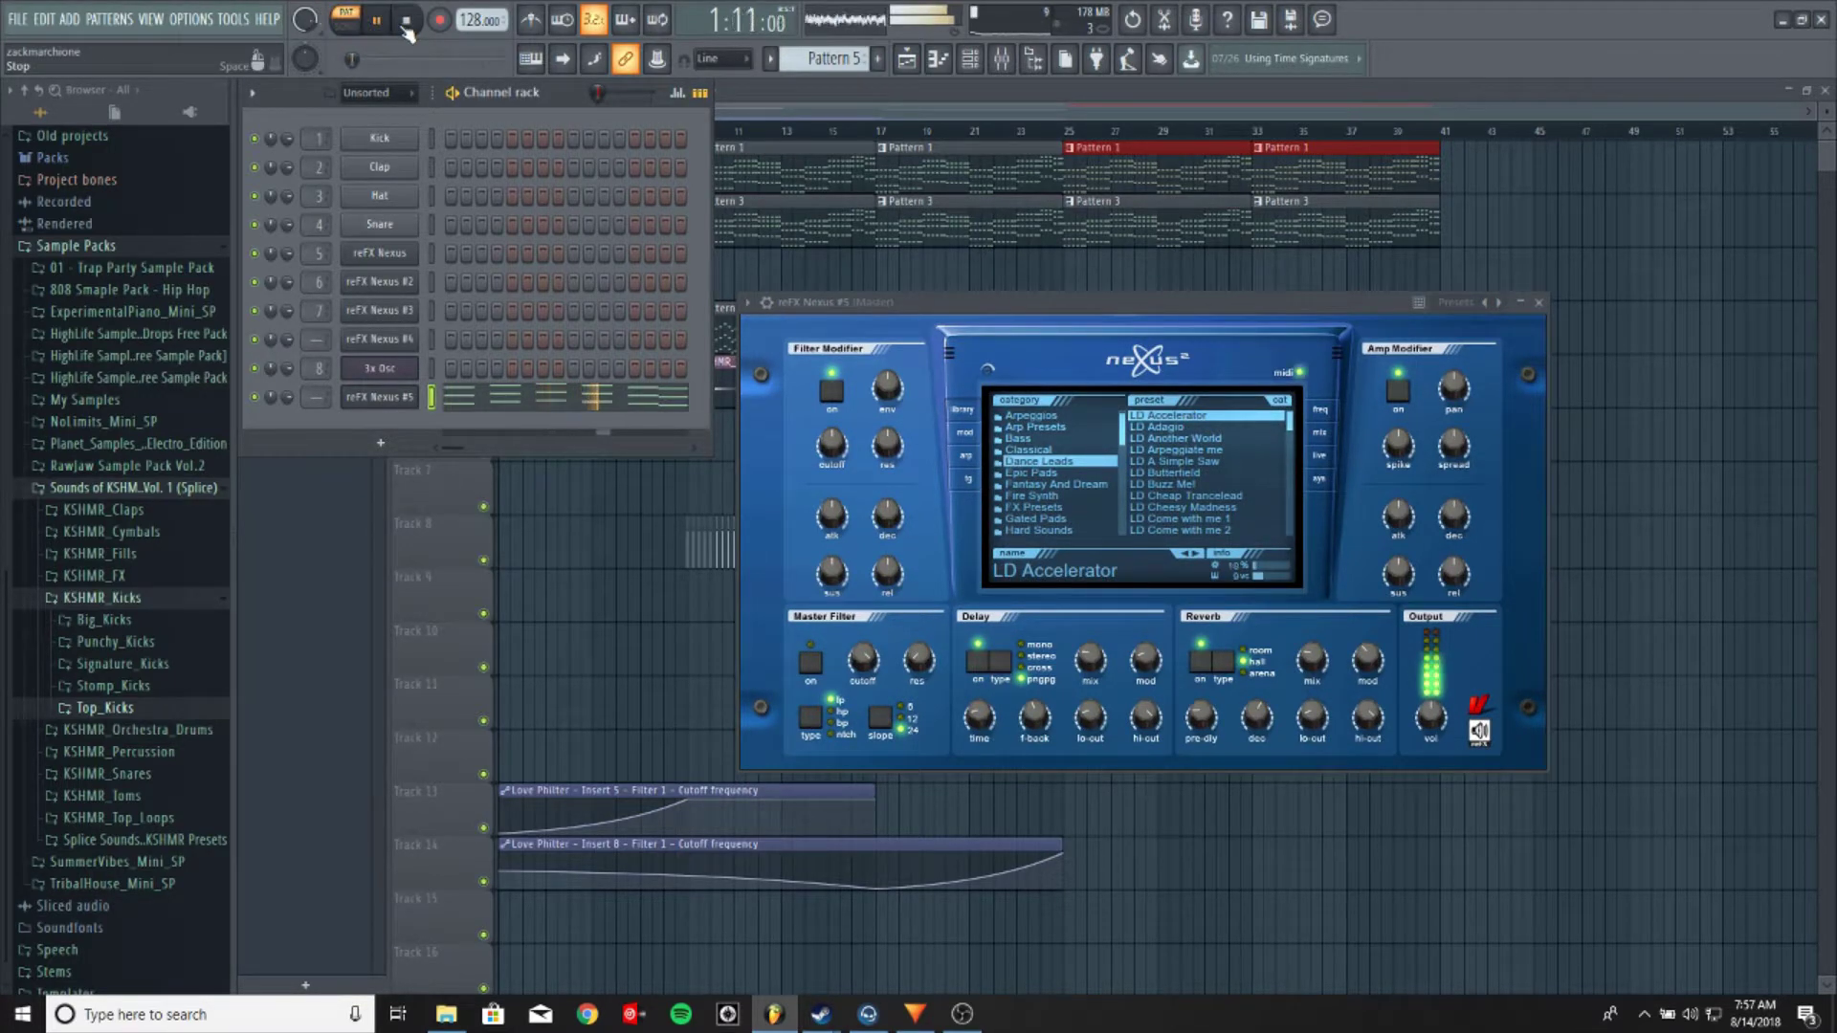
pyautogui.click(405, 23)
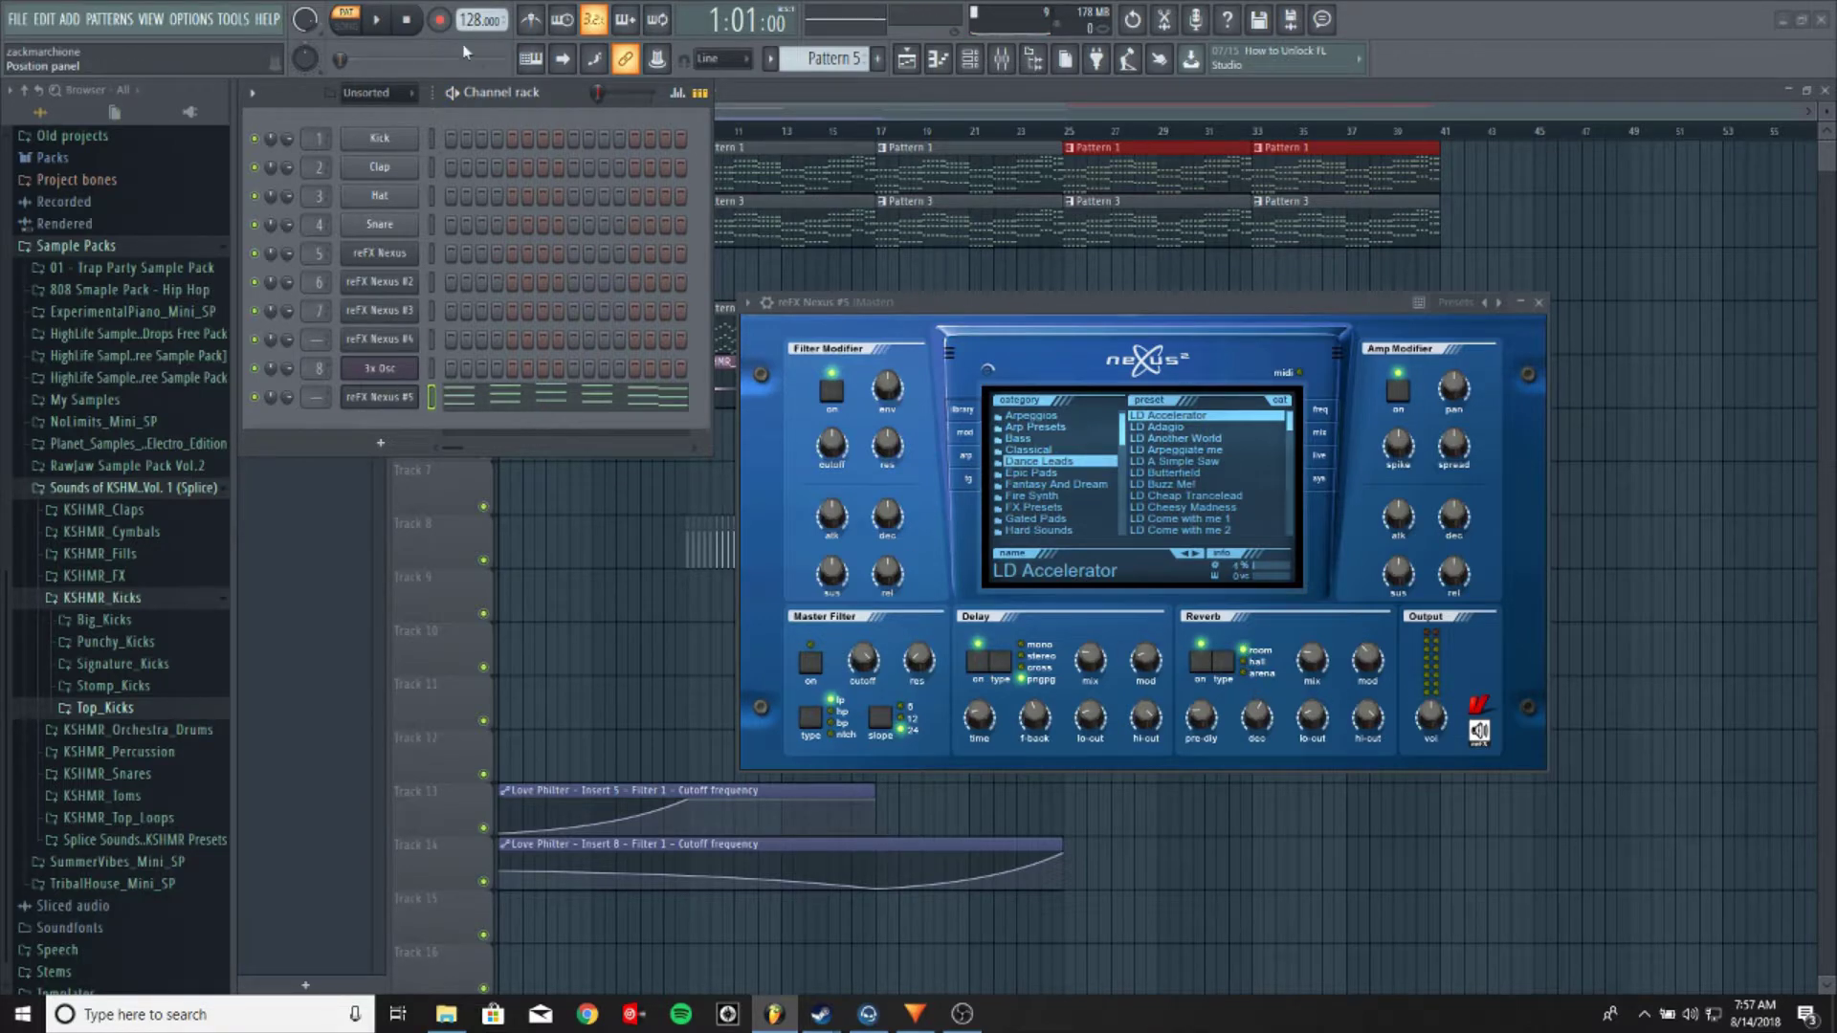
# Set the reFX Nexus #5 delay type to stereo and its reverb type to room, auditioning Pattern 5 between changes
pyautogui.click(376, 20)
pyautogui.click(408, 24)
pyautogui.press('space')
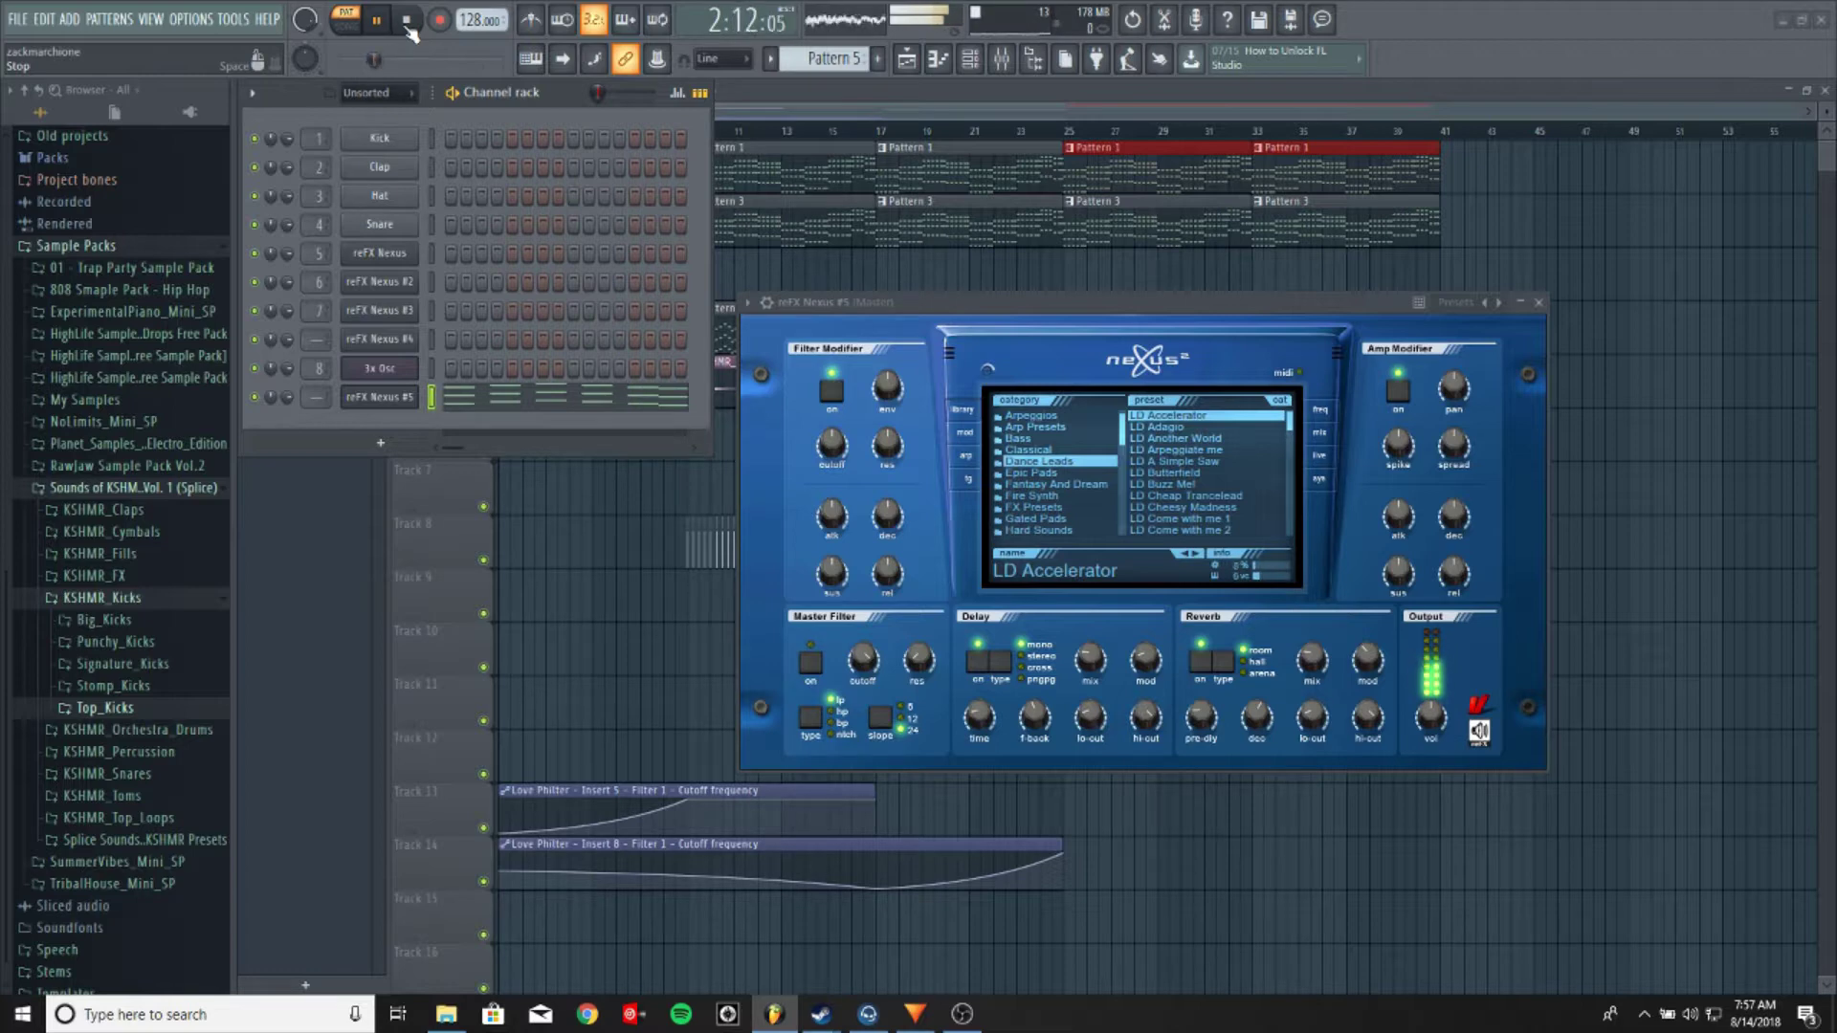
pyautogui.click(407, 22)
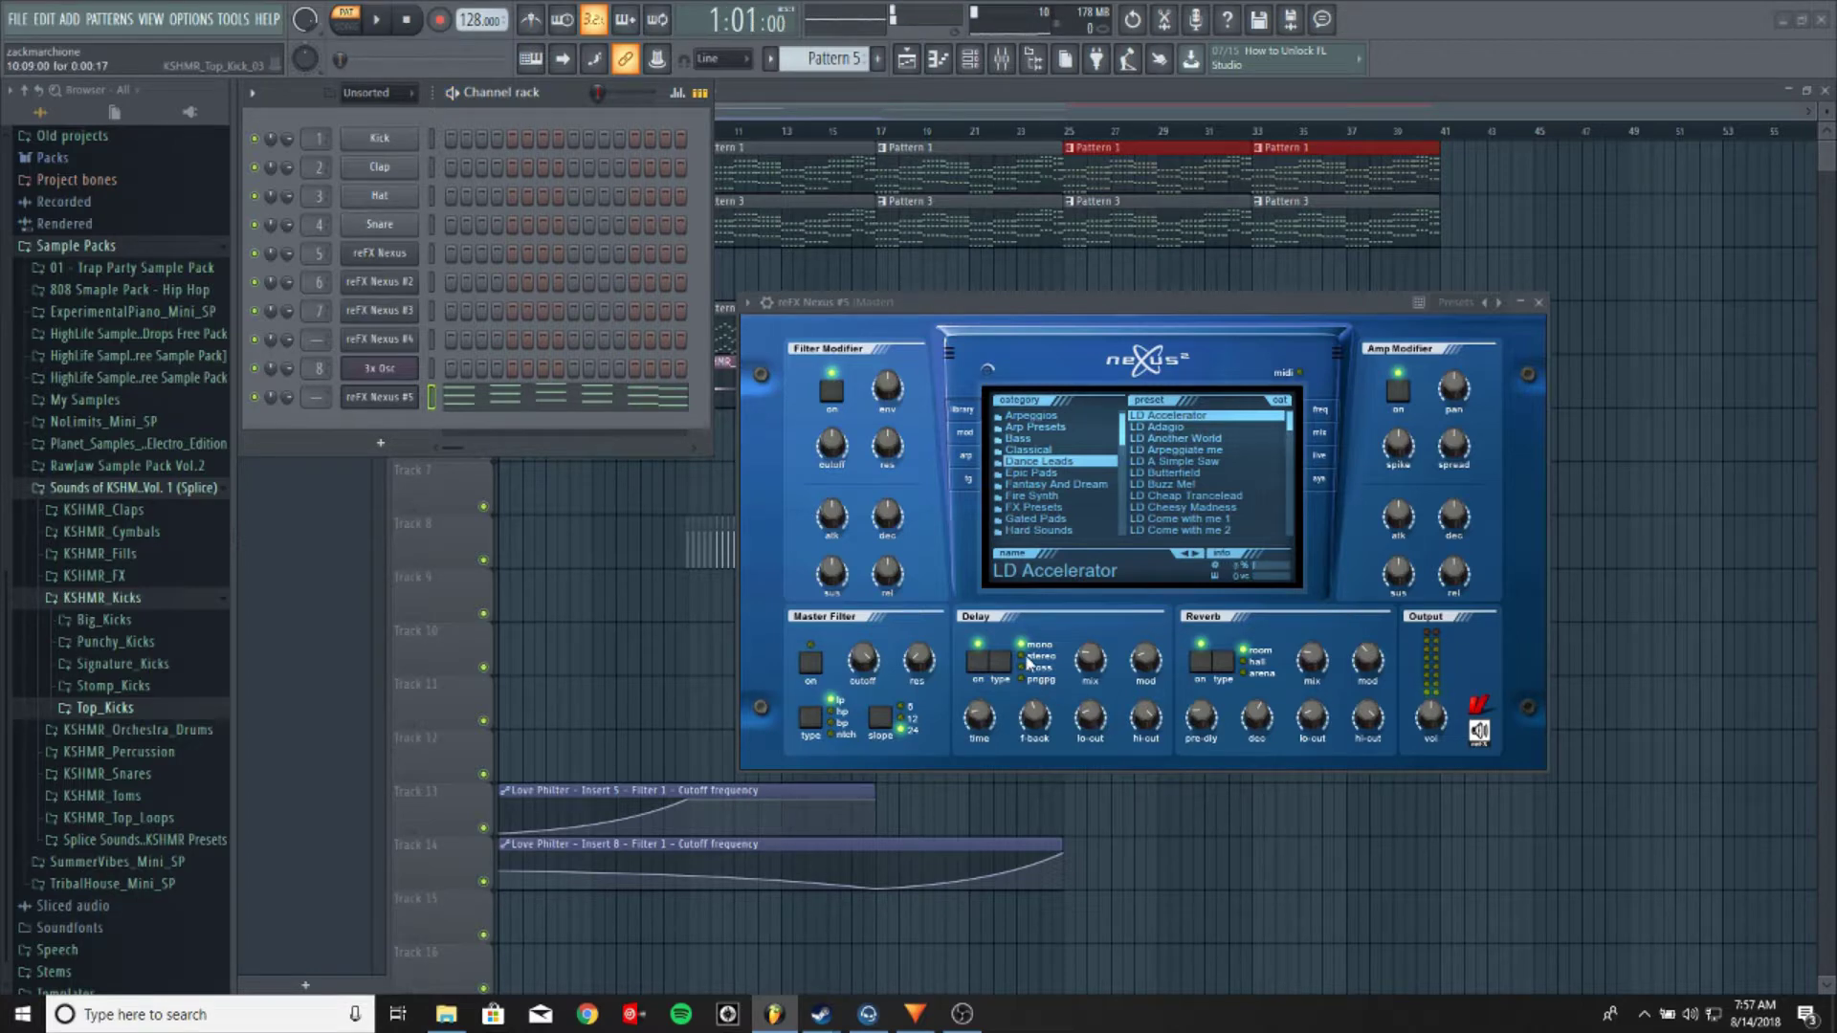
pyautogui.press('space')
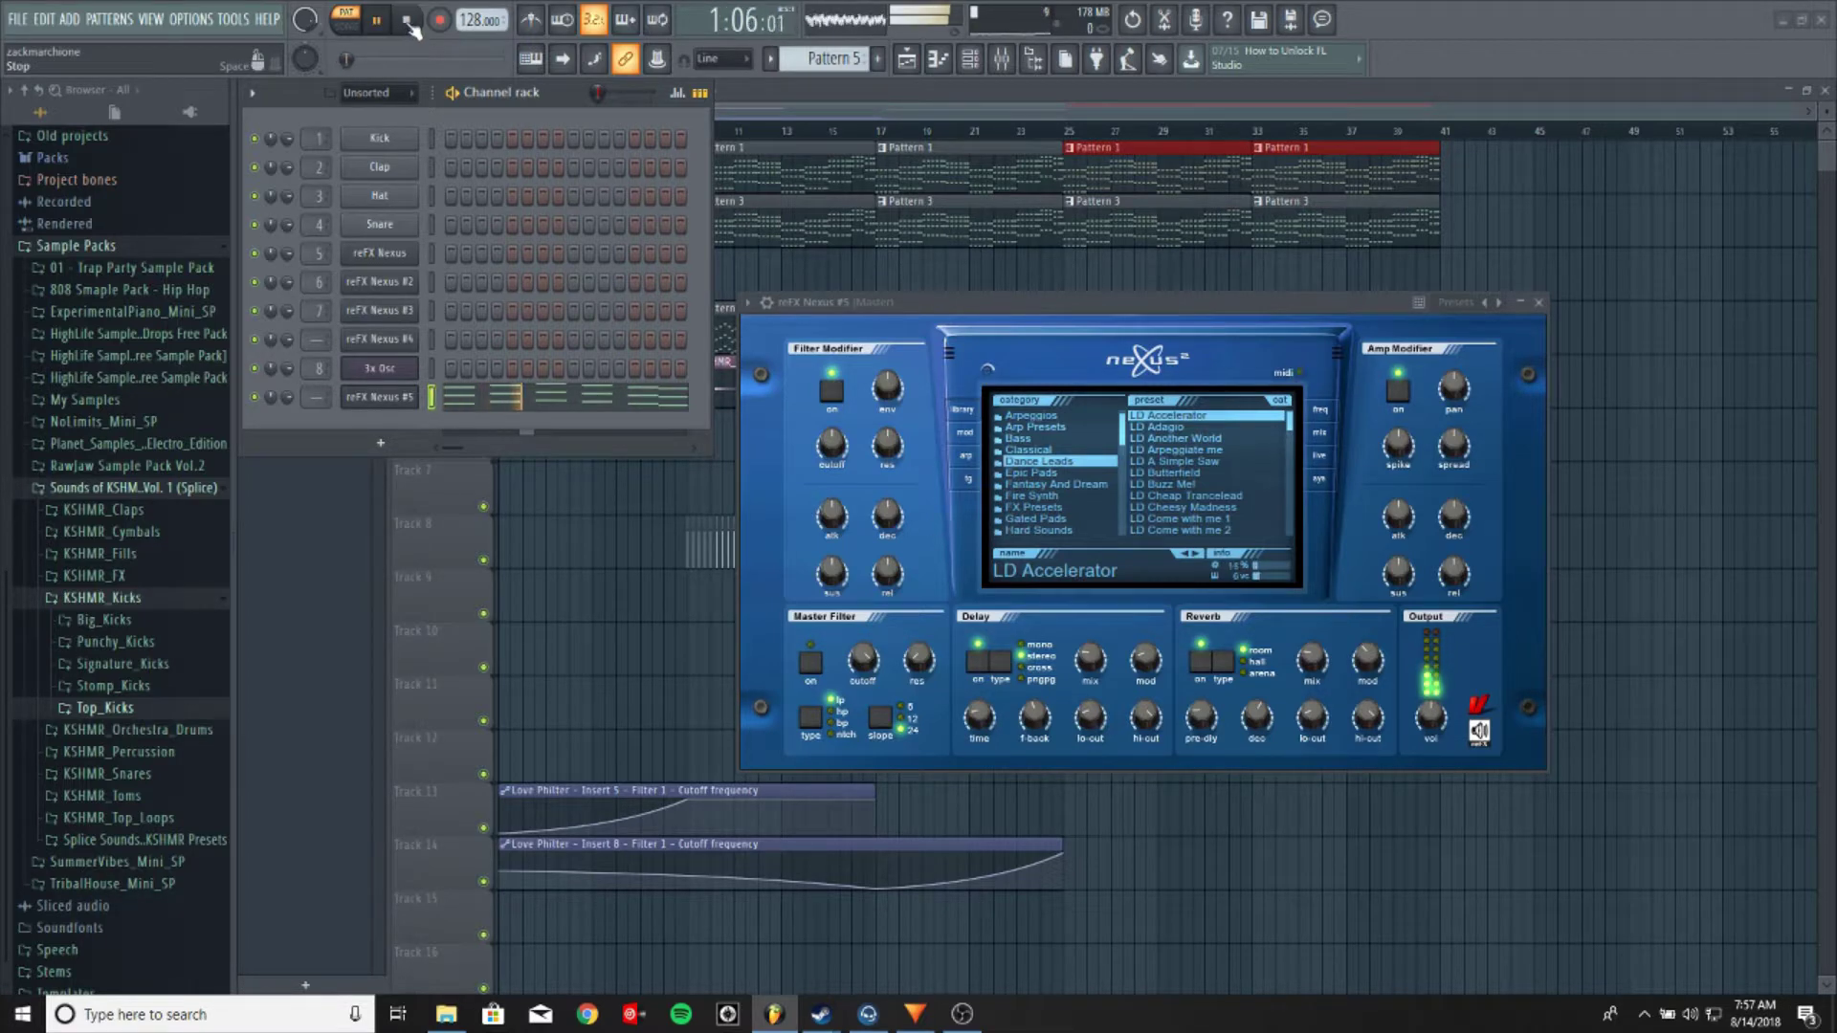
pyautogui.click(407, 23)
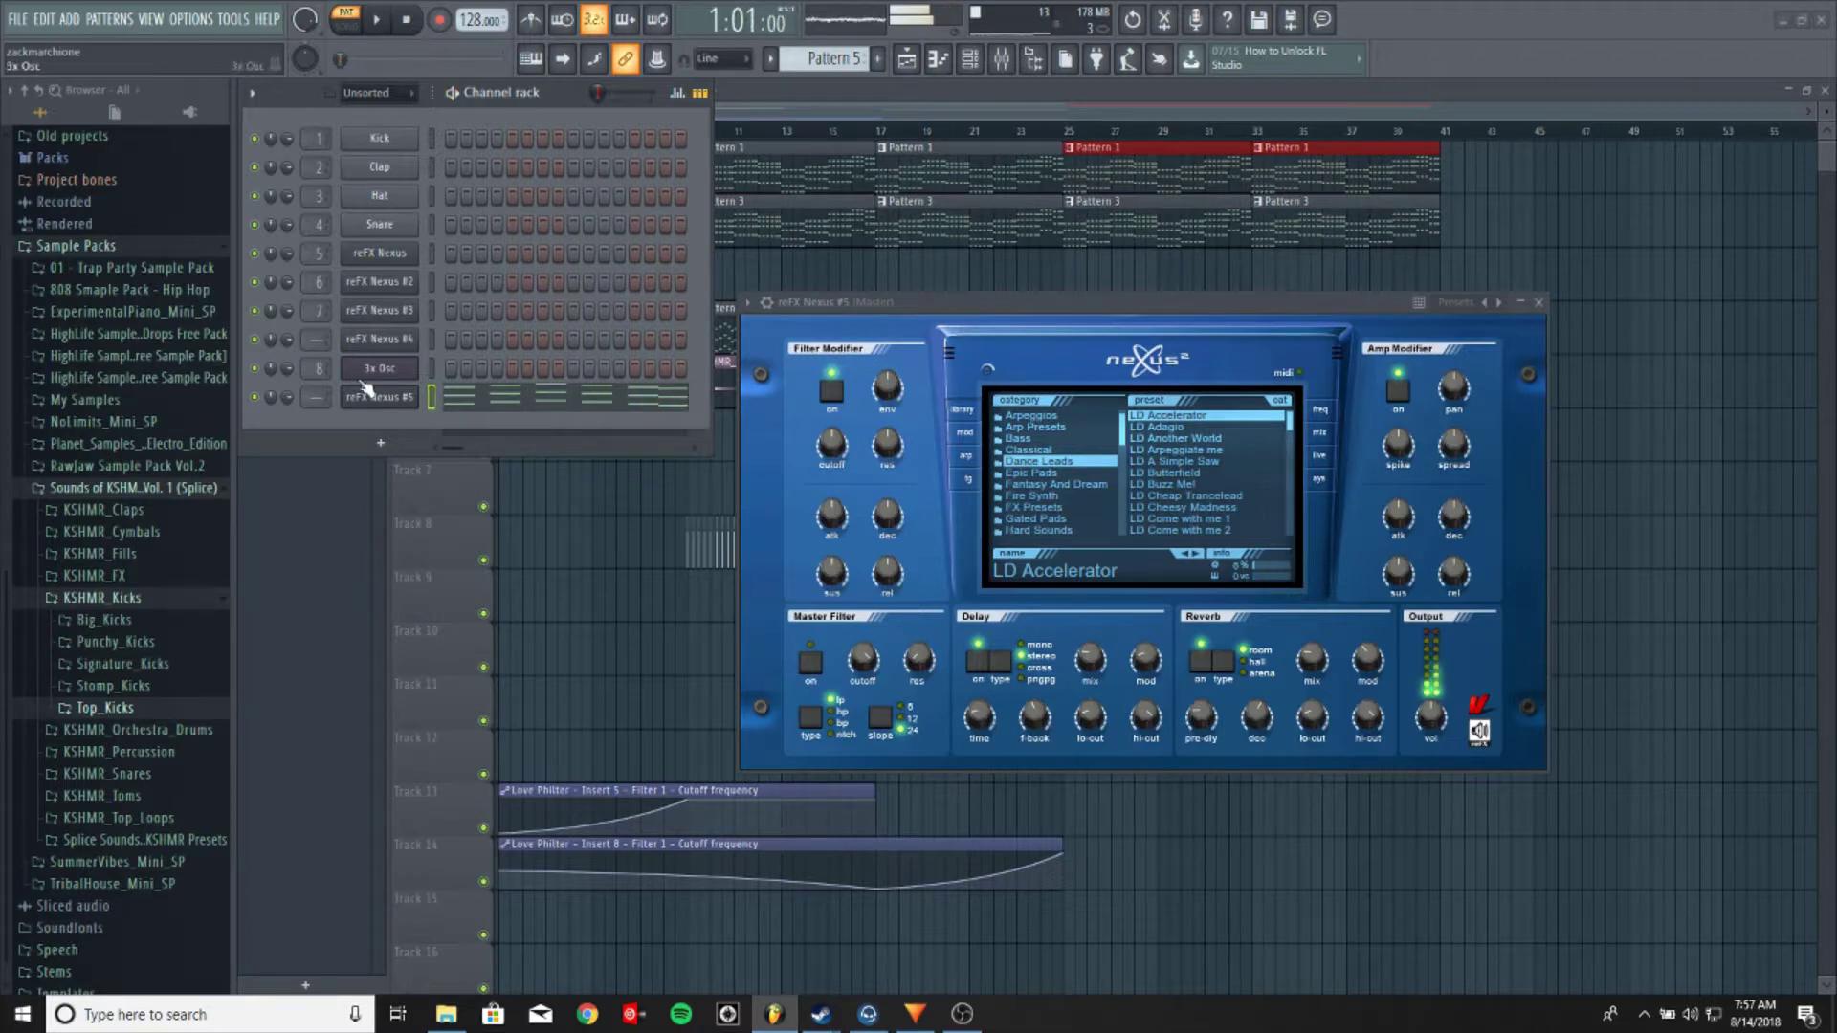
# Route the reFX Nexus #5 channel to mixer track 9 and load Fruity Parametric EQ 2 on that insert
pyautogui.moveTo(318, 398); pyautogui.dragTo(318, 373)
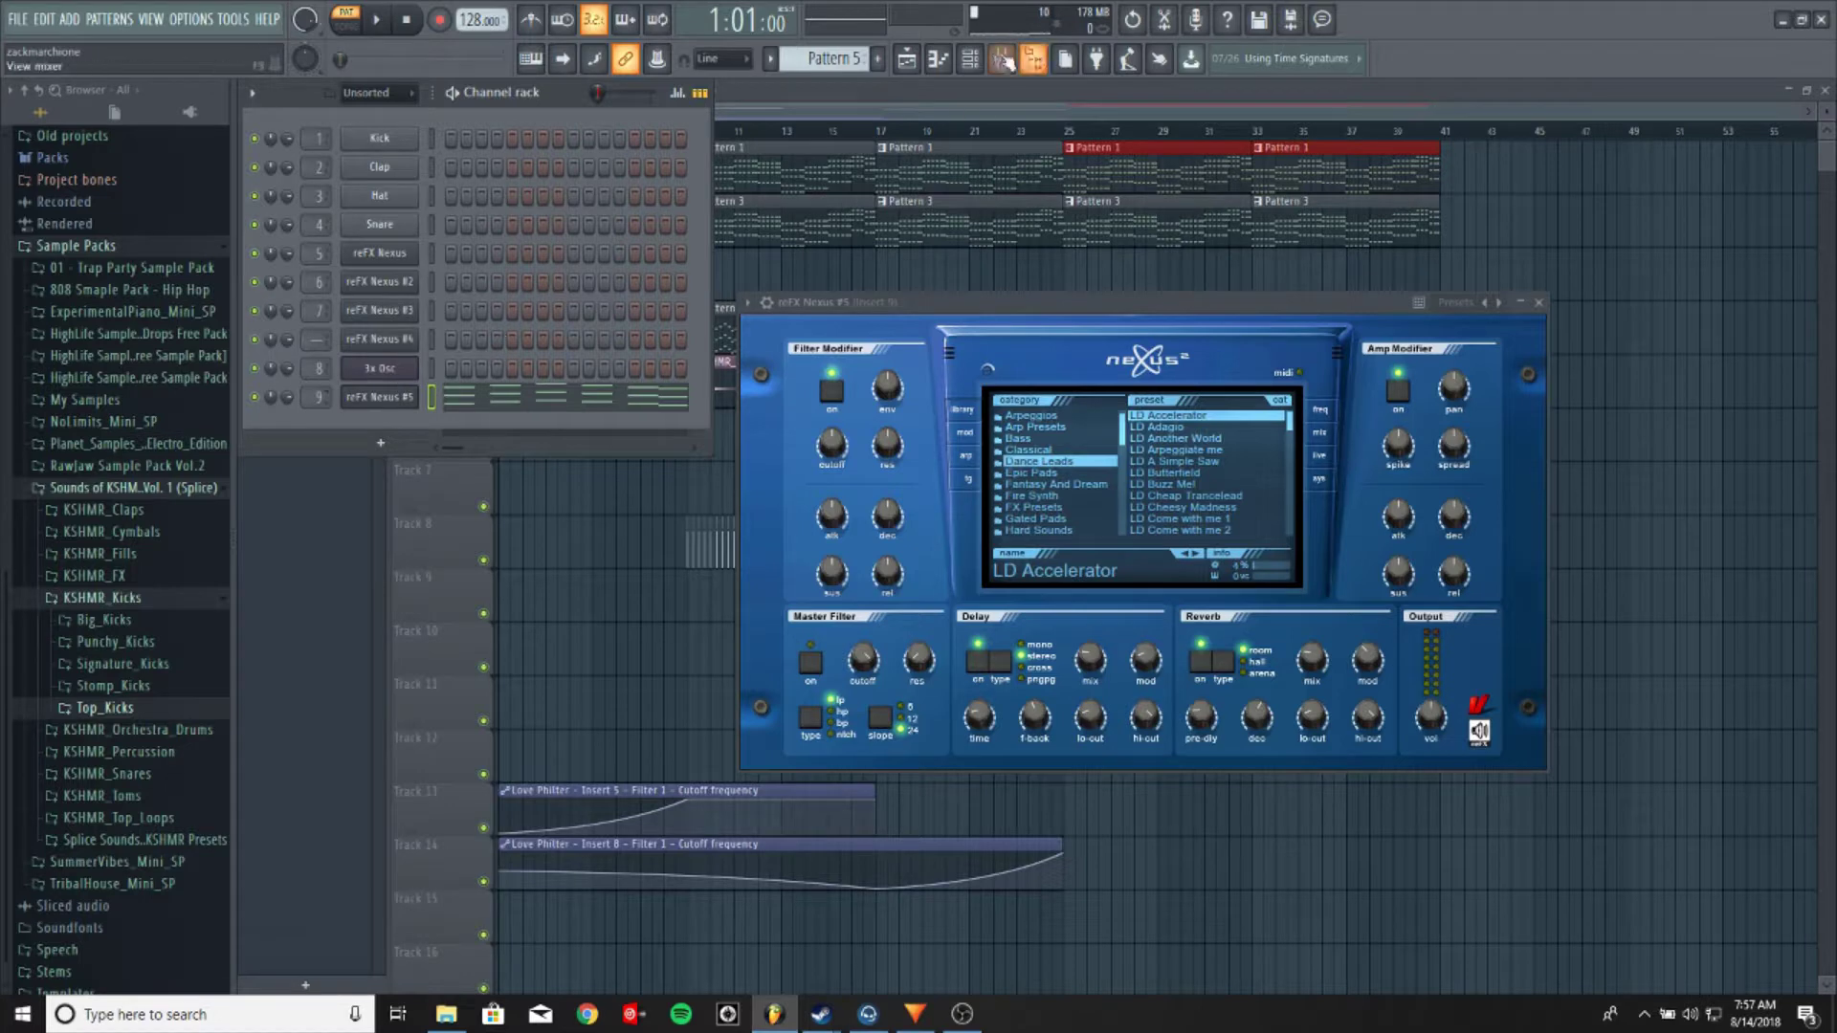
pyautogui.press('F9')
pyautogui.click(1698, 153)
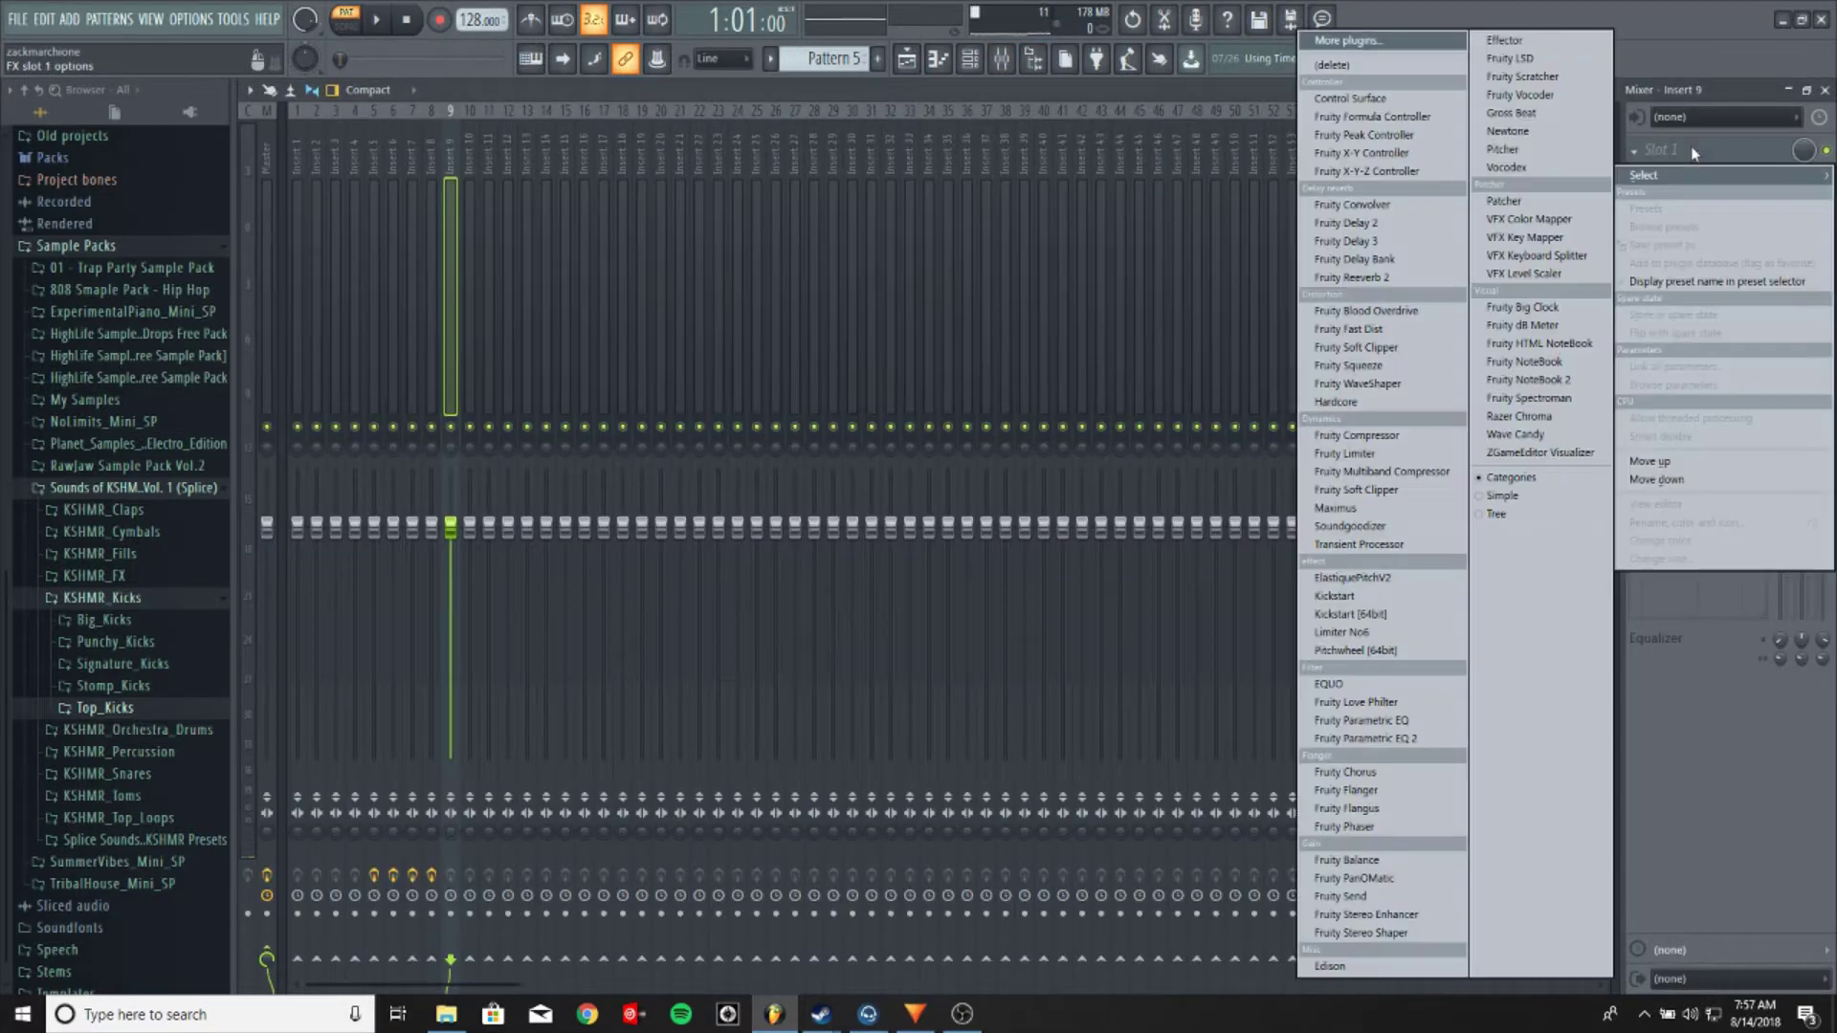
pyautogui.click(1436, 745)
# Turn band 1 of the Insert 9 EQ into a steep low cut and fine-tune its cutoff while auditioning Pattern 5
pyautogui.rightClick(800, 345)
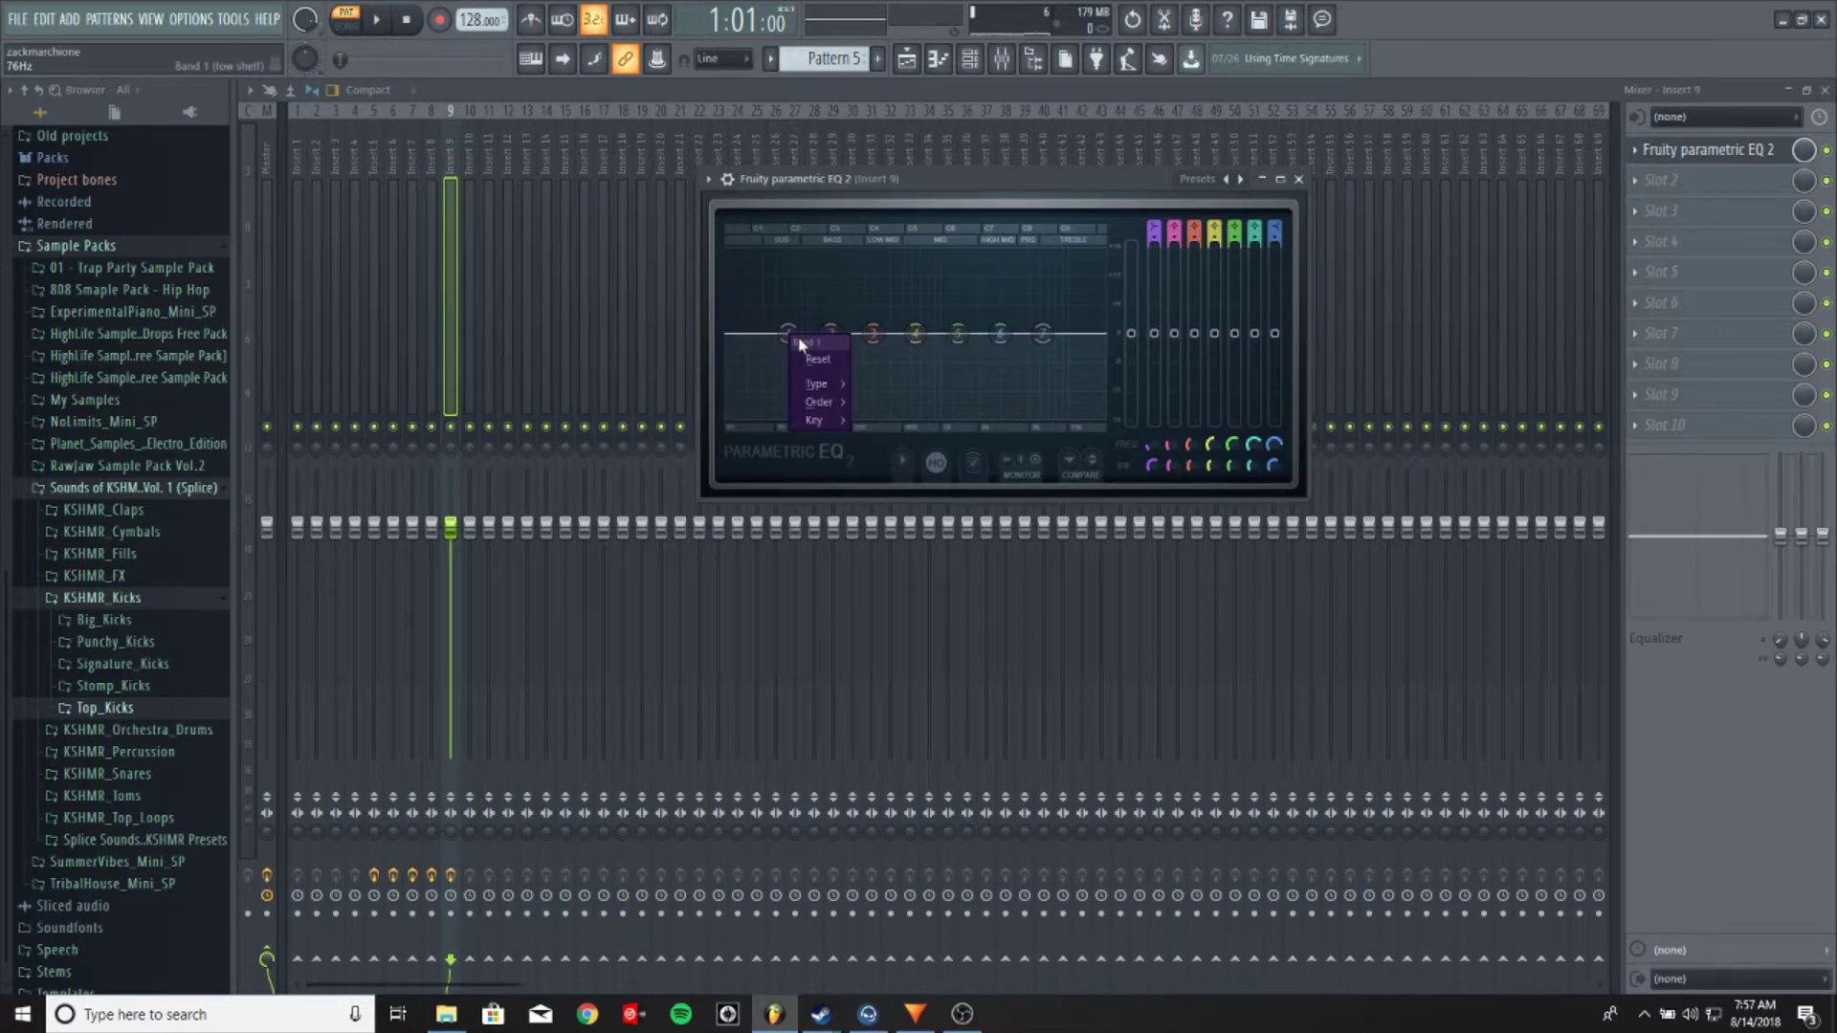
pyautogui.click(884, 412)
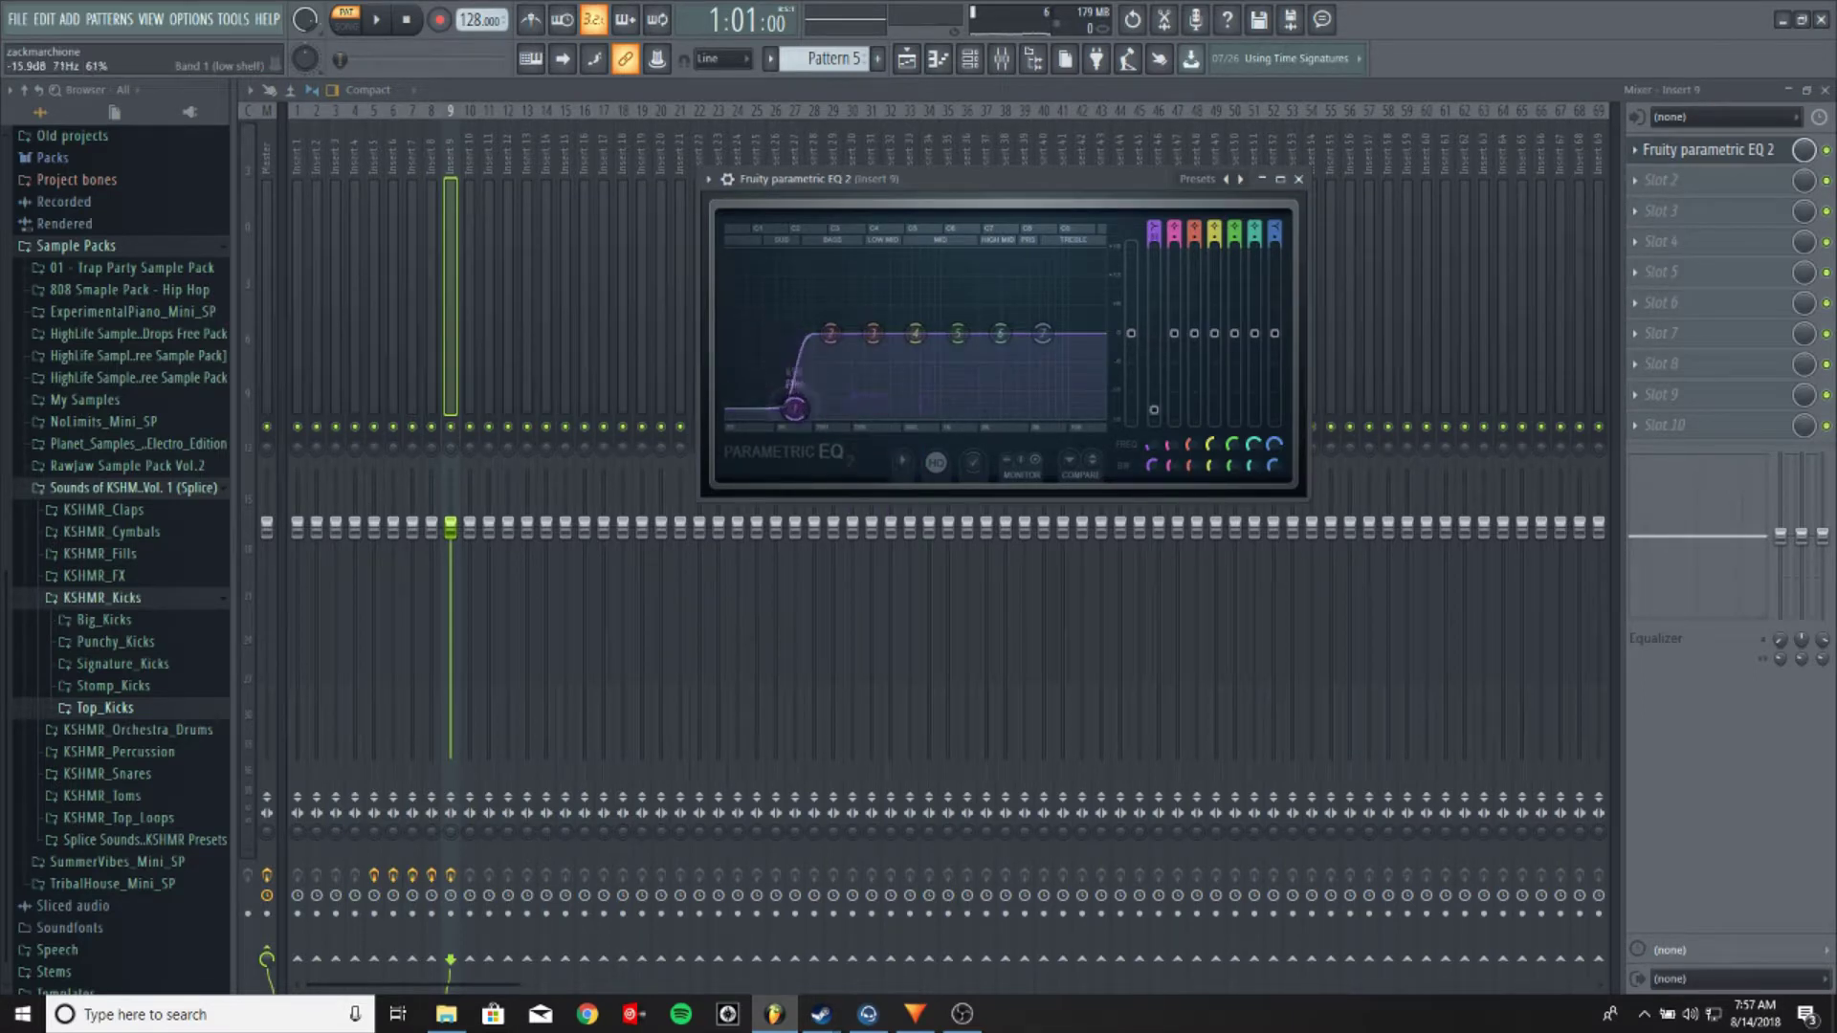
pyautogui.moveTo(794, 410); pyautogui.dragTo(858, 413)
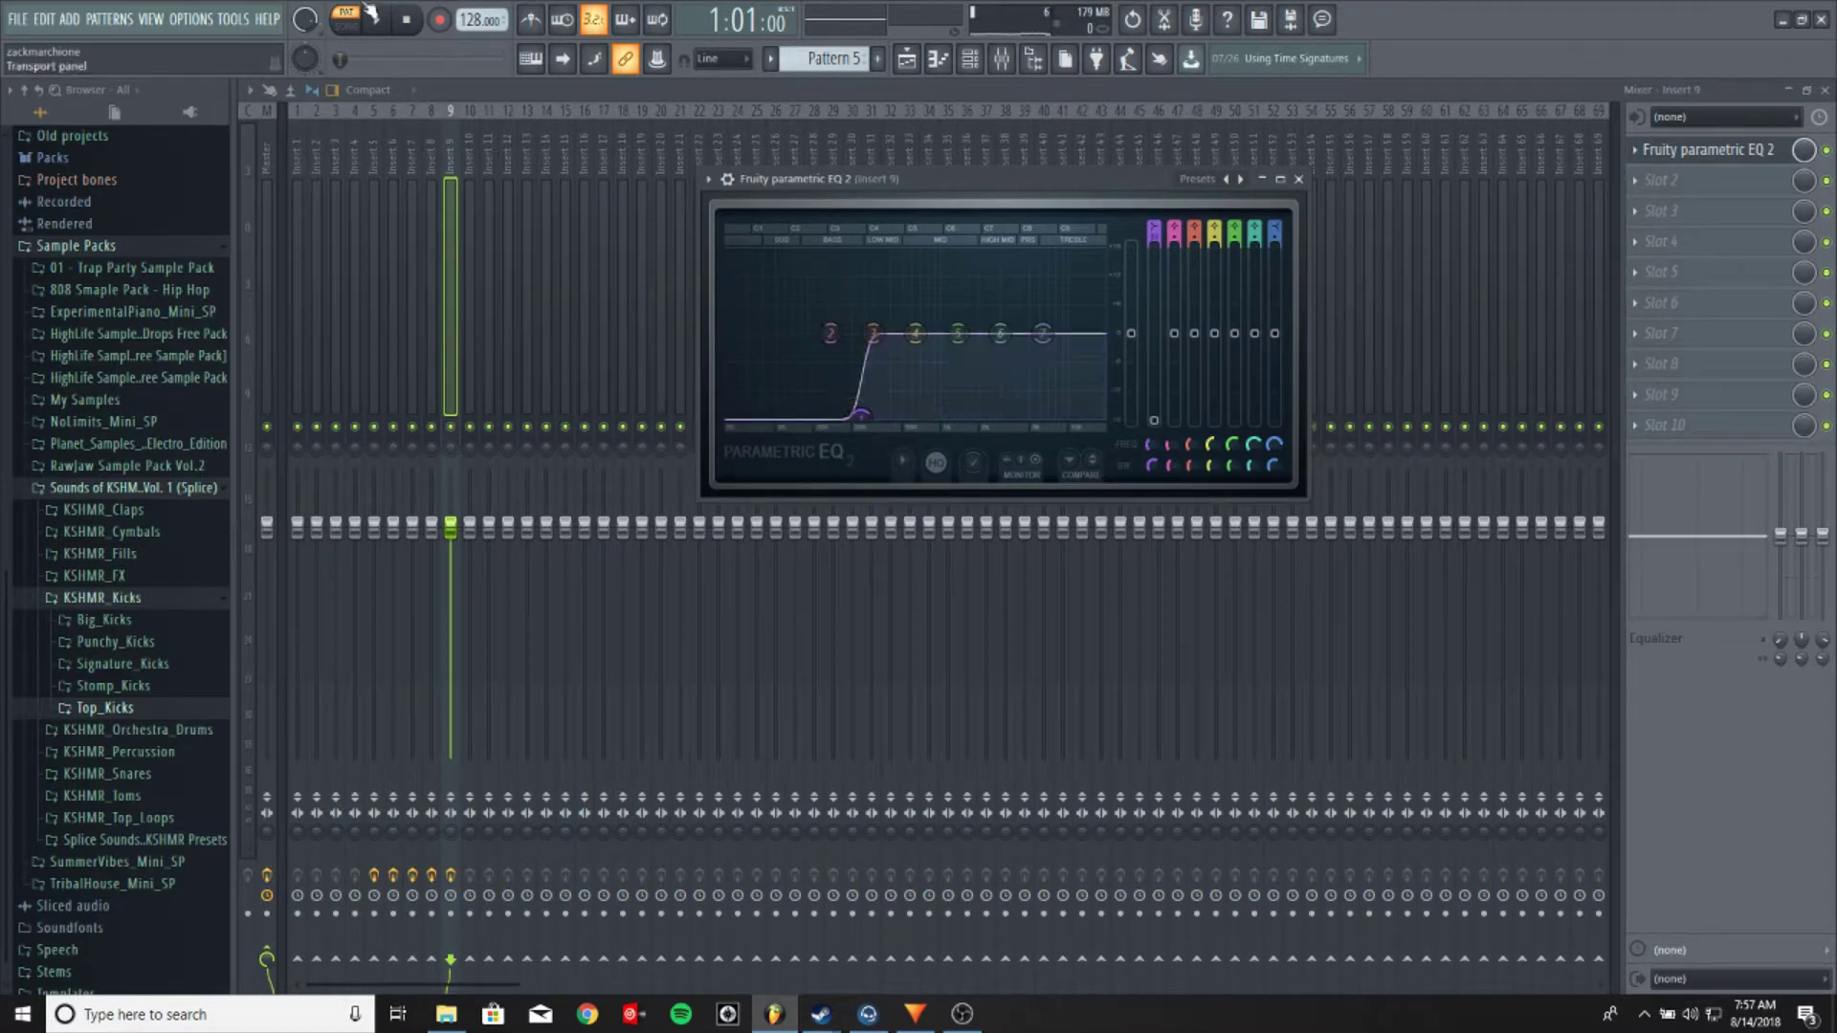
pyautogui.click(381, 21)
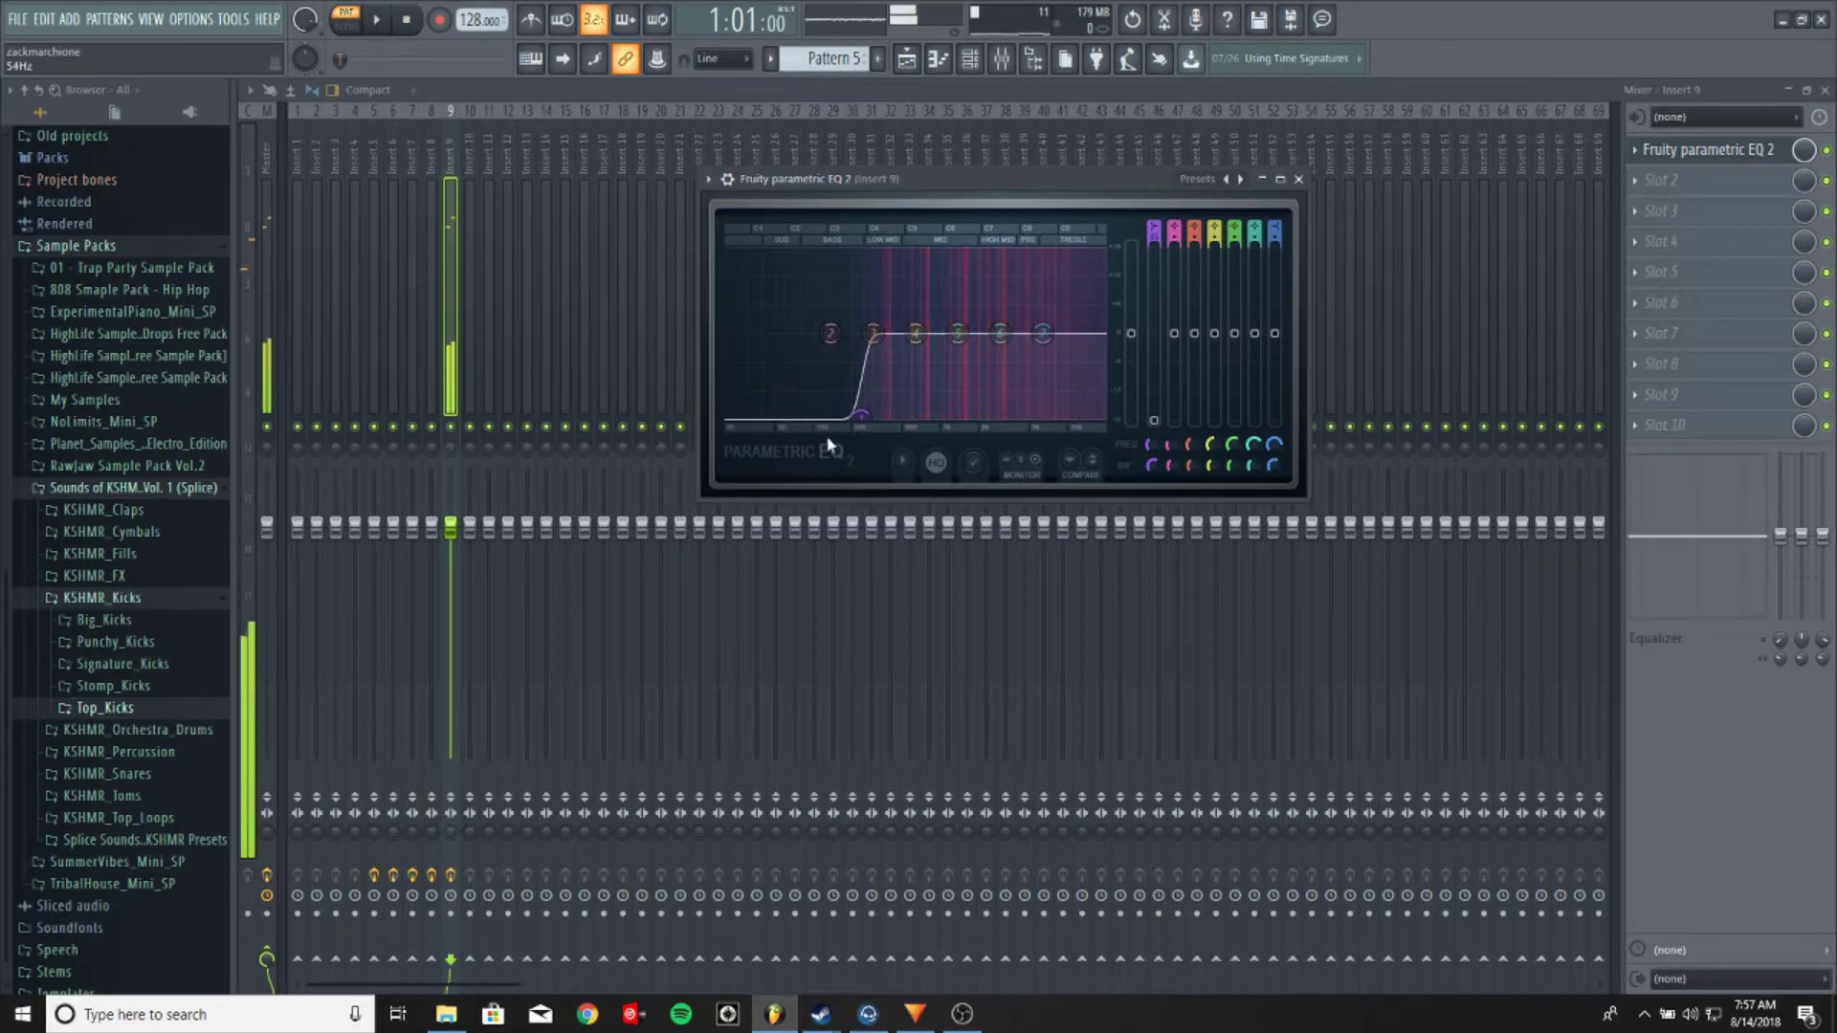
pyautogui.moveTo(863, 413); pyautogui.dragTo(870, 413)
pyautogui.click(376, 19)
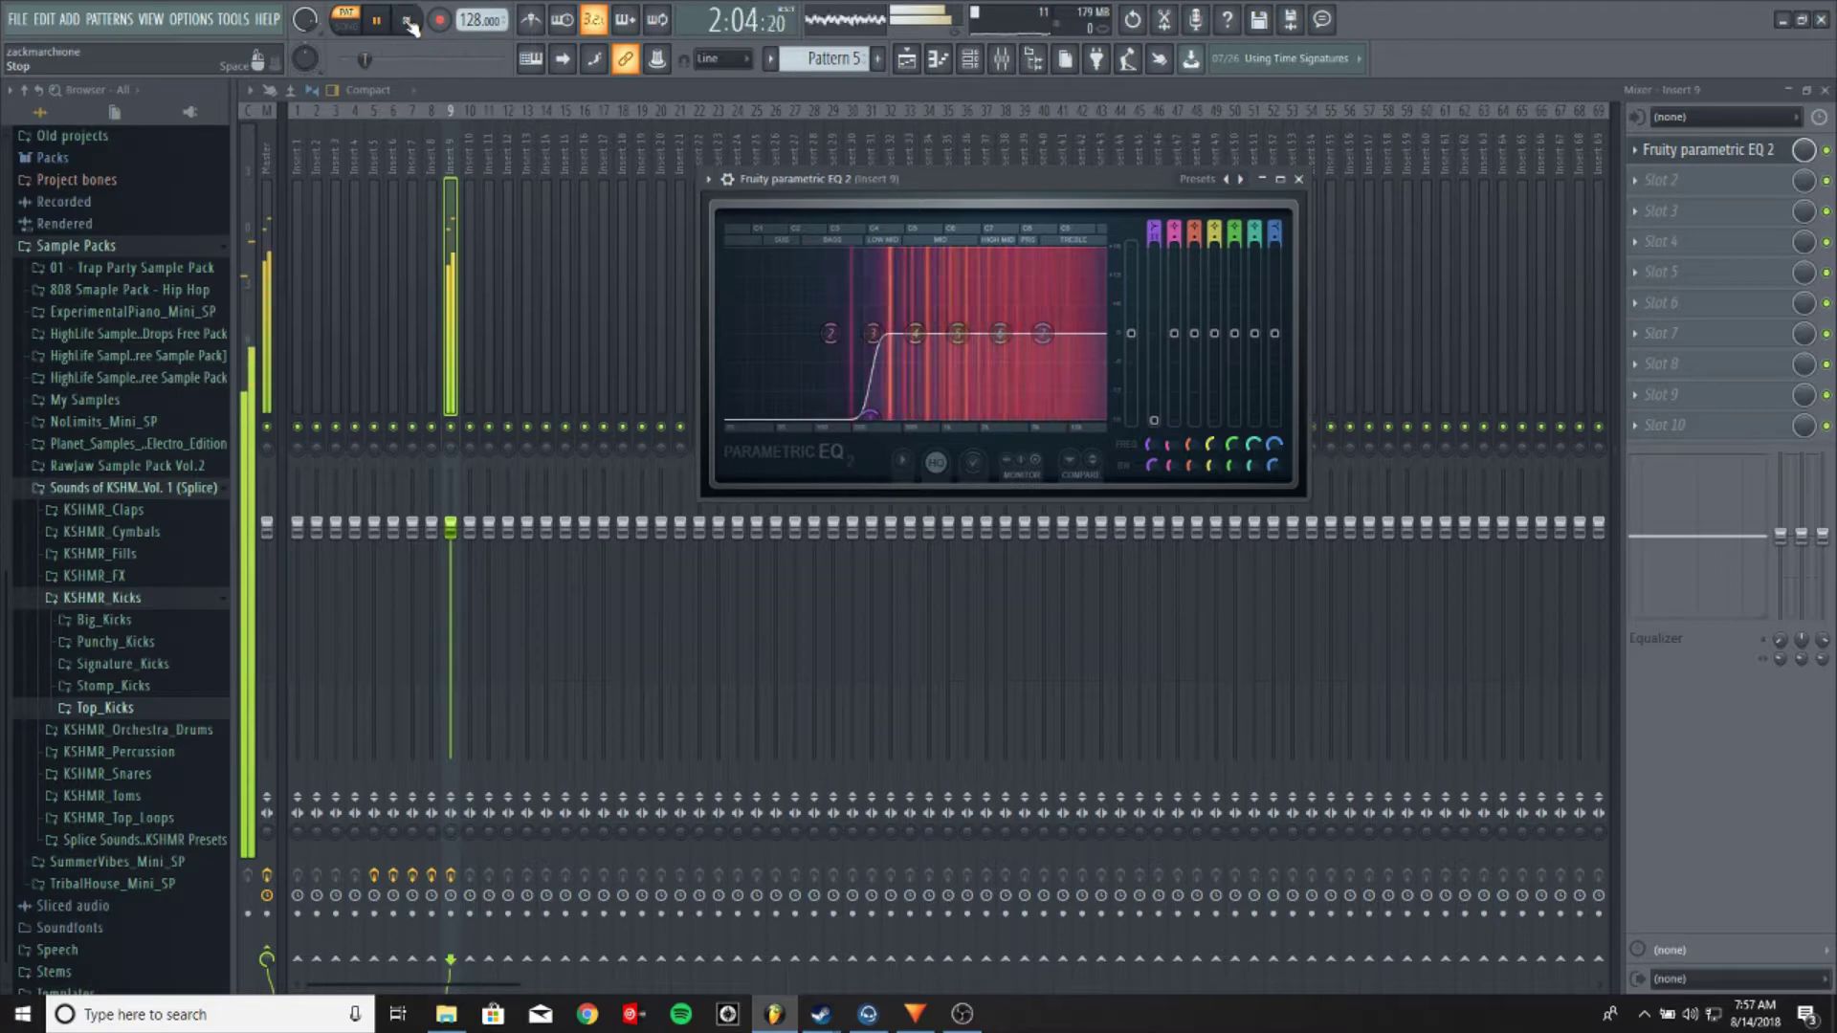
pyautogui.click(407, 21)
# Place Pattern 5 clips on Track 6 at bars 25 and 33, and check the reFX Nexus #5 notes in the piano roll
pyautogui.click(906, 58)
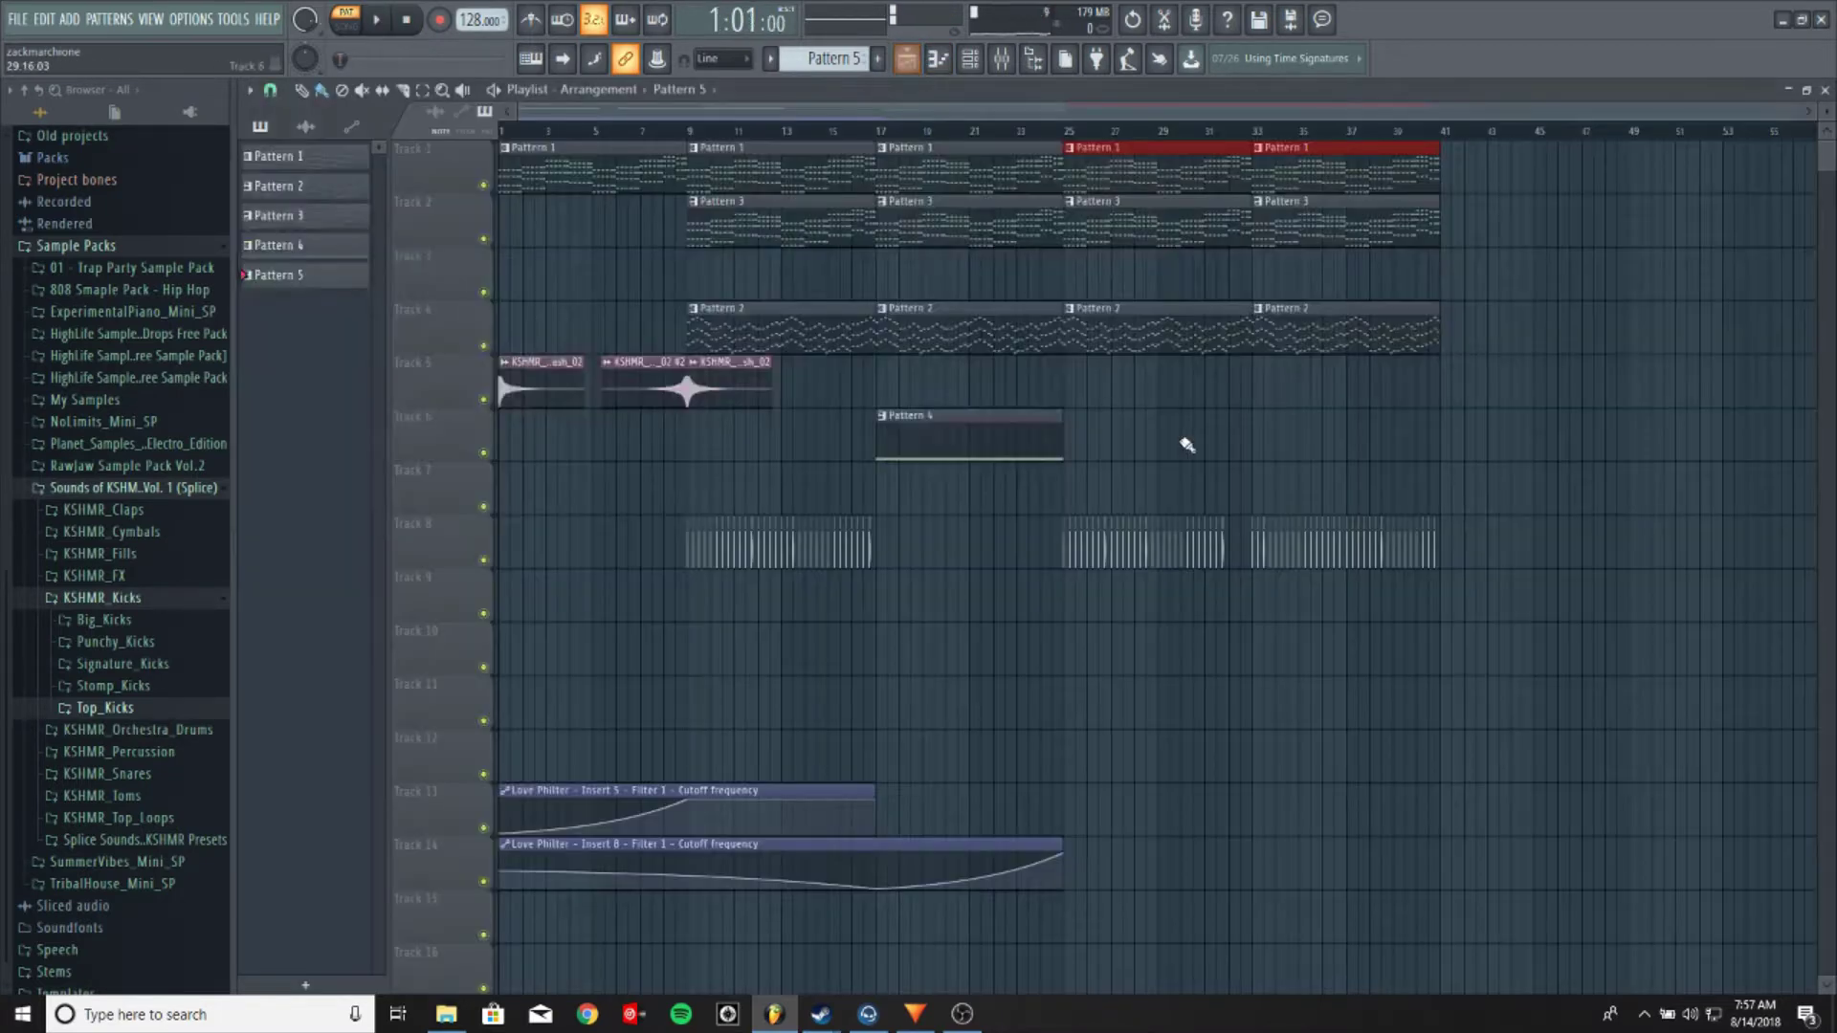
pyautogui.click(1086, 439)
pyautogui.click(1279, 446)
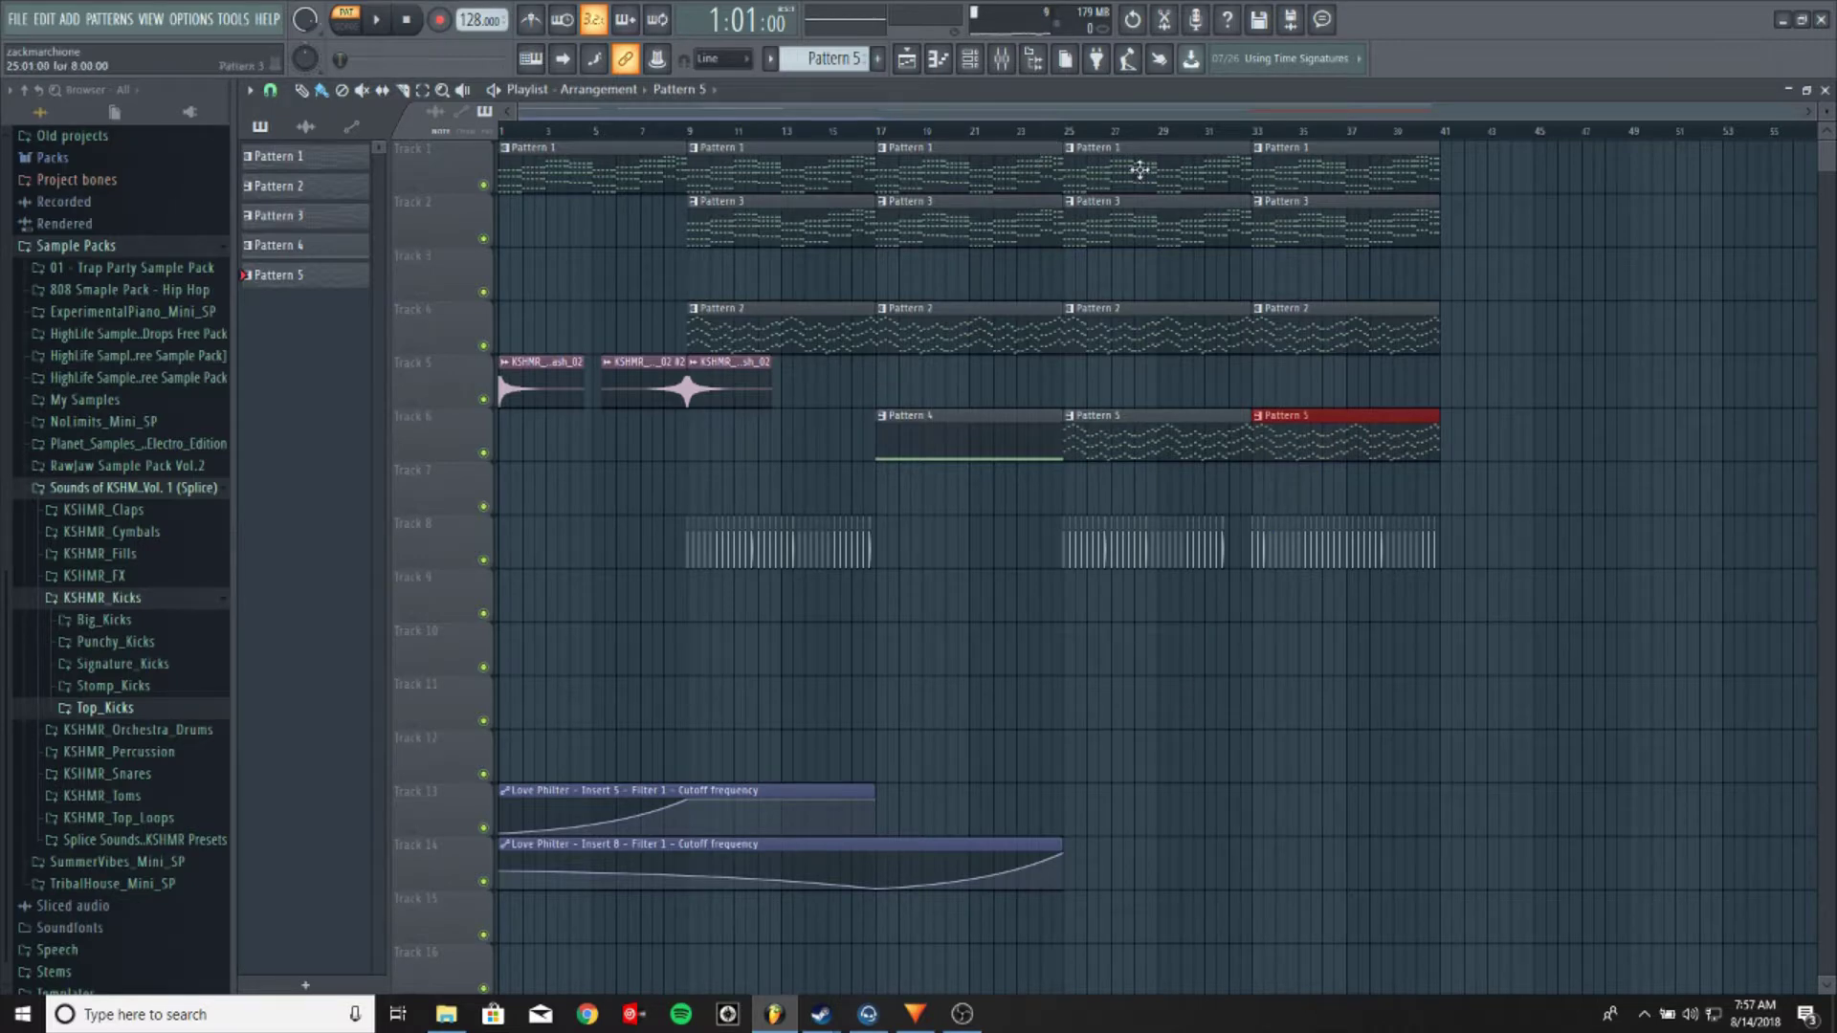
pyautogui.click(969, 58)
pyautogui.rightClick(373, 404)
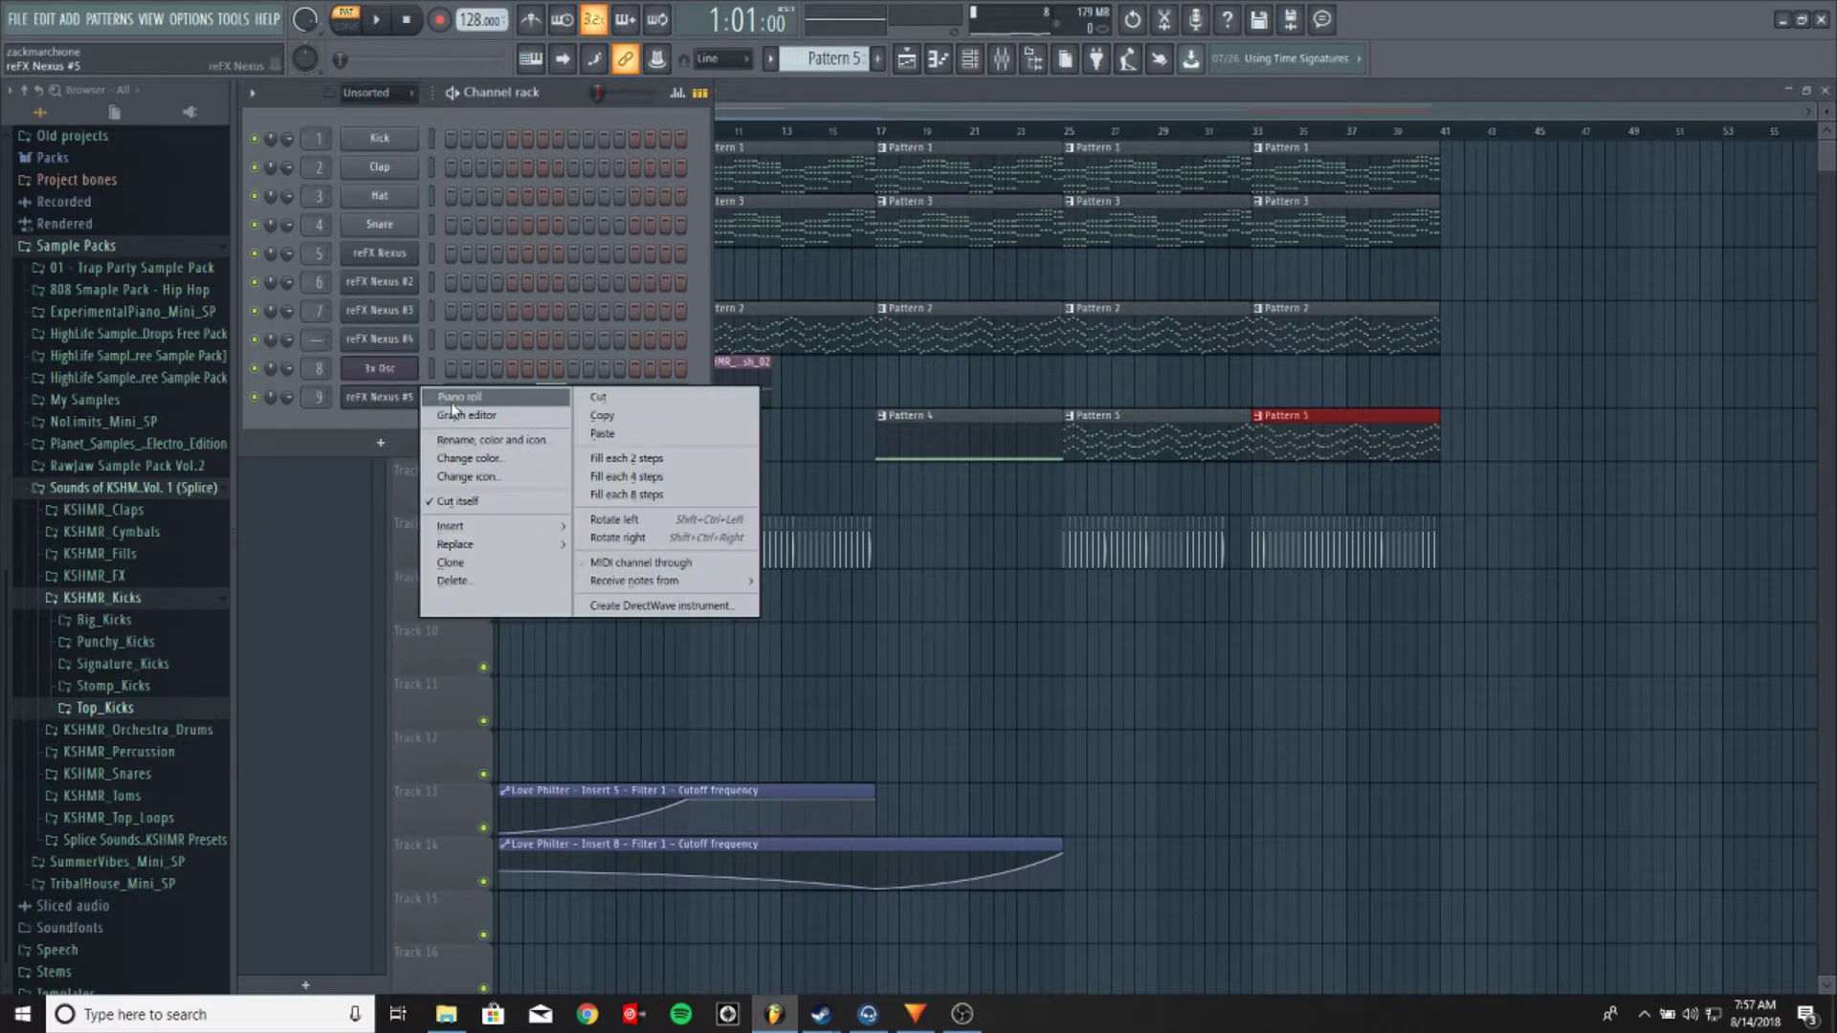
pyautogui.click(456, 398)
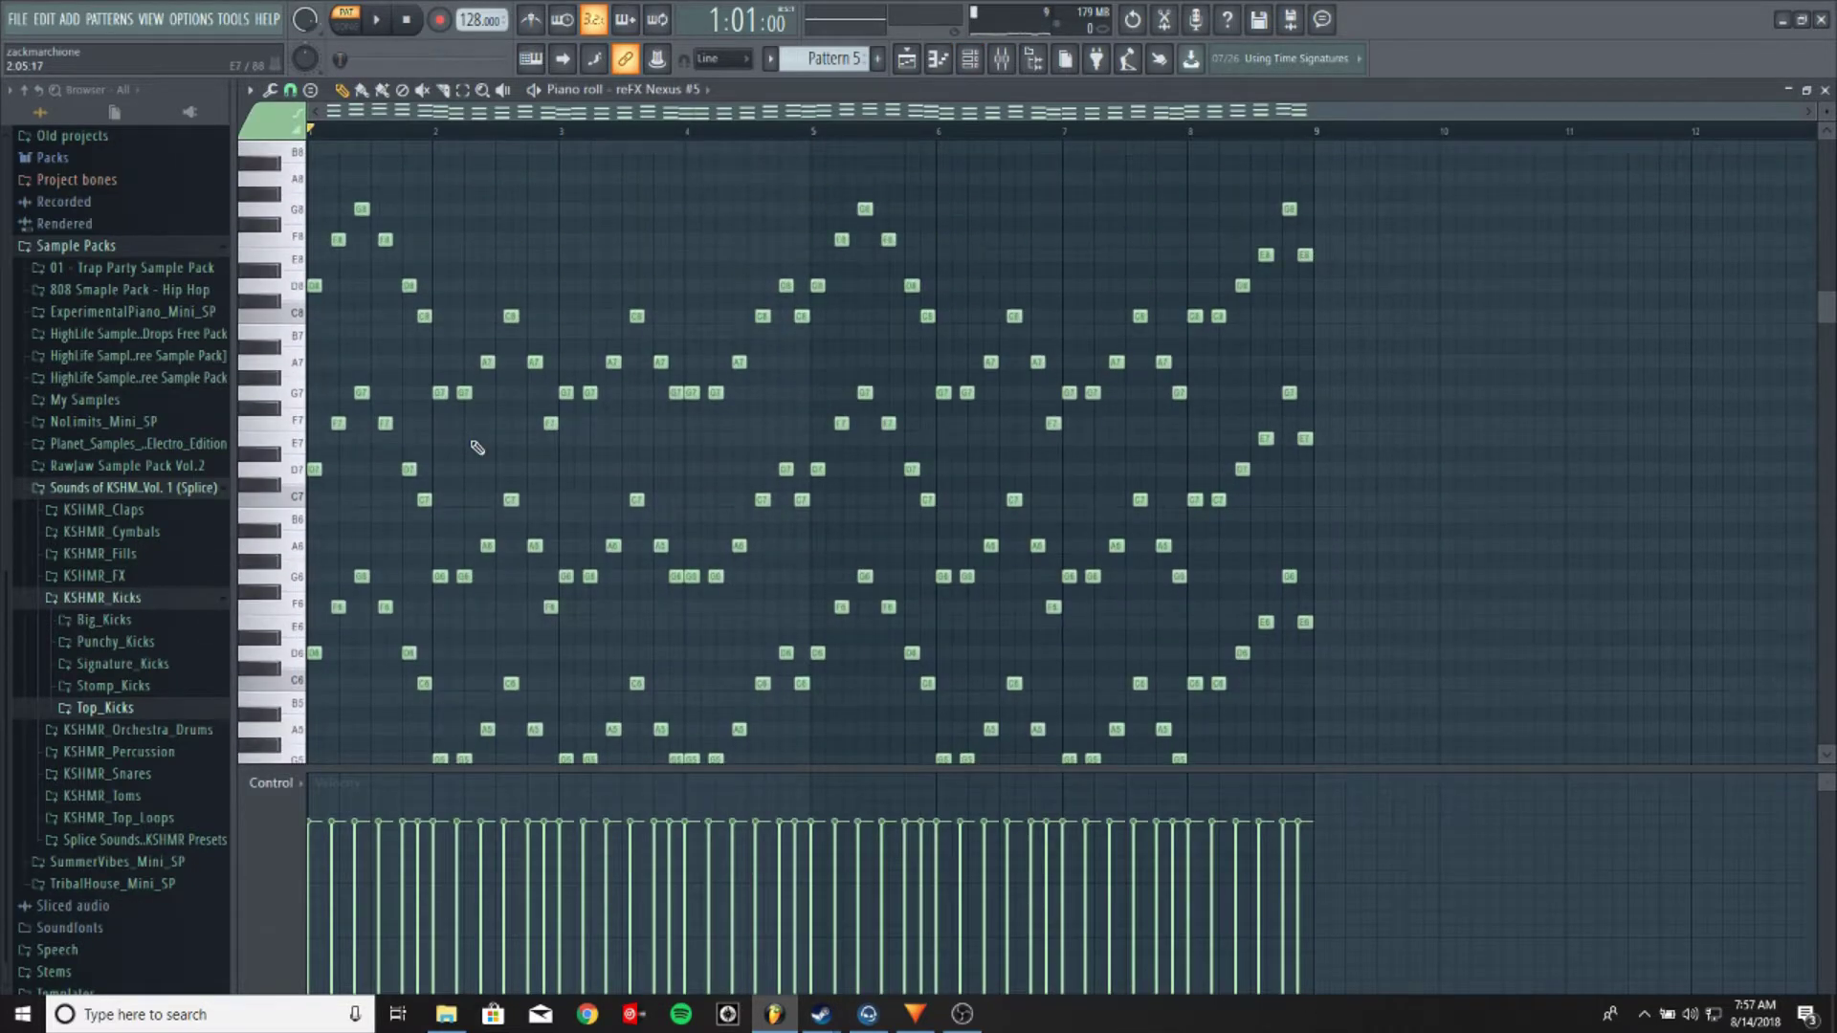
pyautogui.click(904, 61)
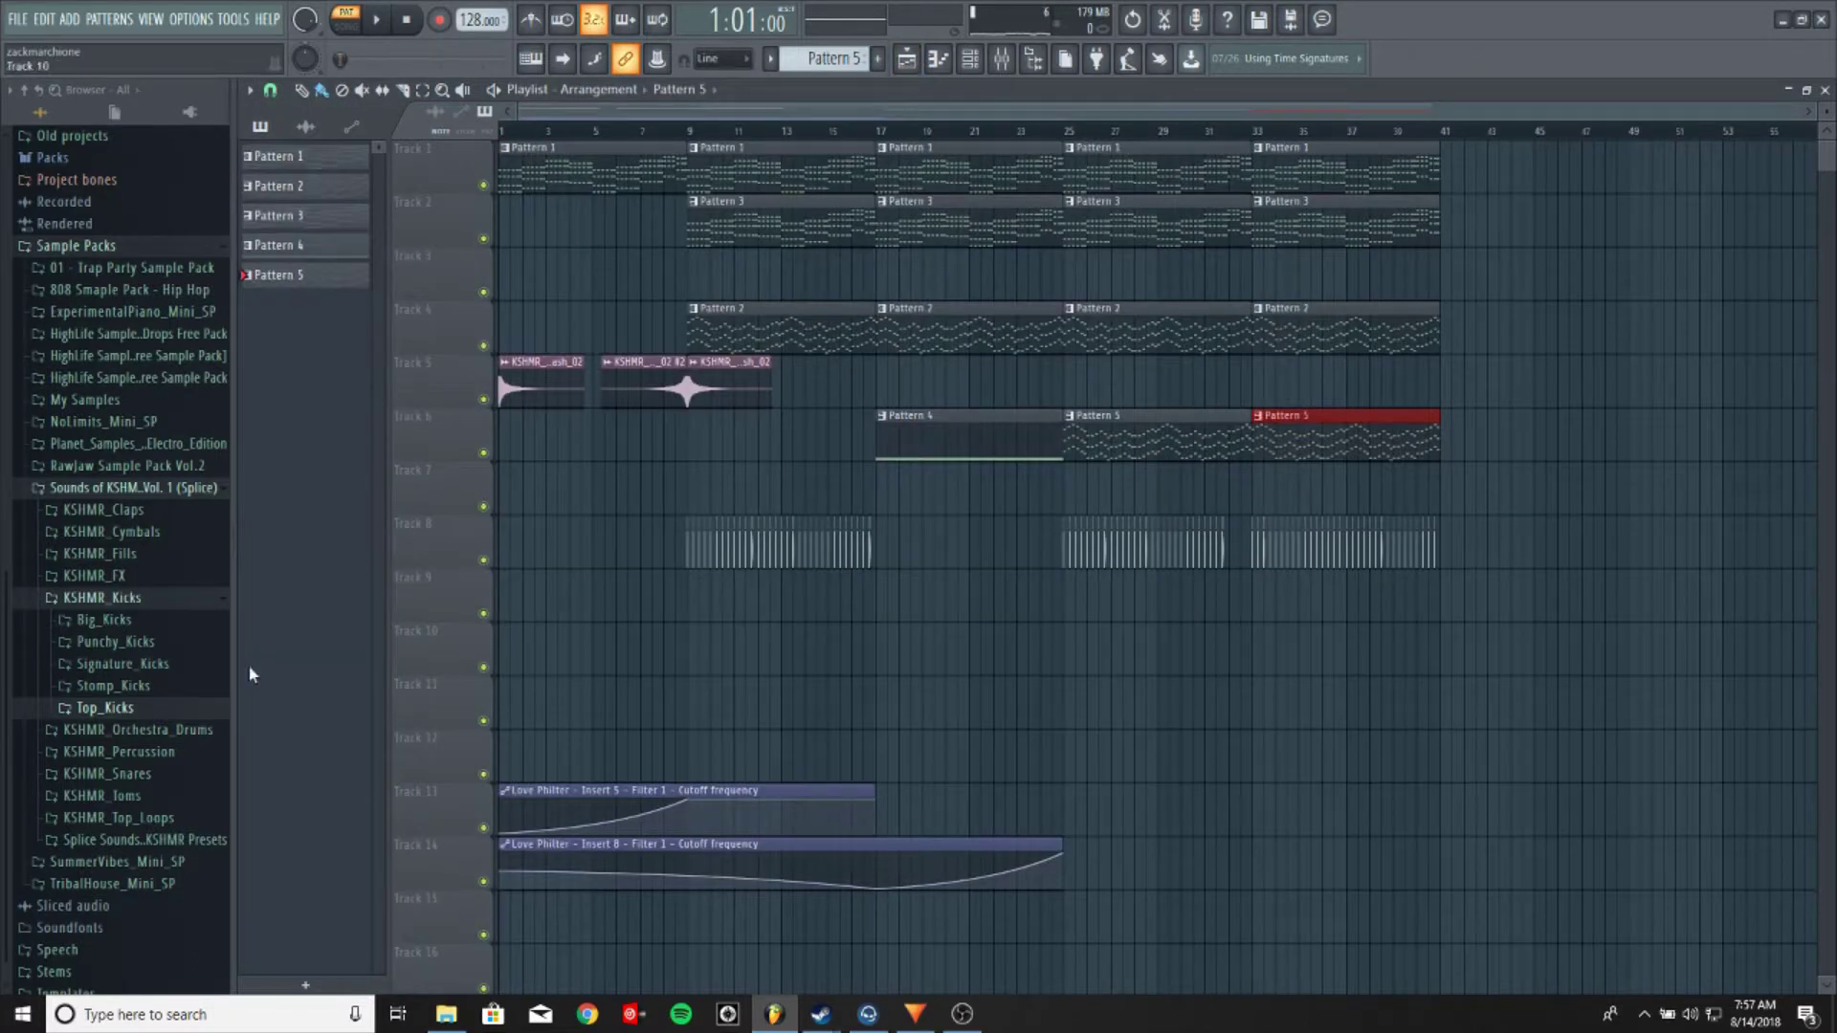
# Preview the KSHMR_Punchy_Kick_03 and KSHMR_Punchy_Kick_04 samples from the Punchy_Kicks folder
pyautogui.click(144, 643)
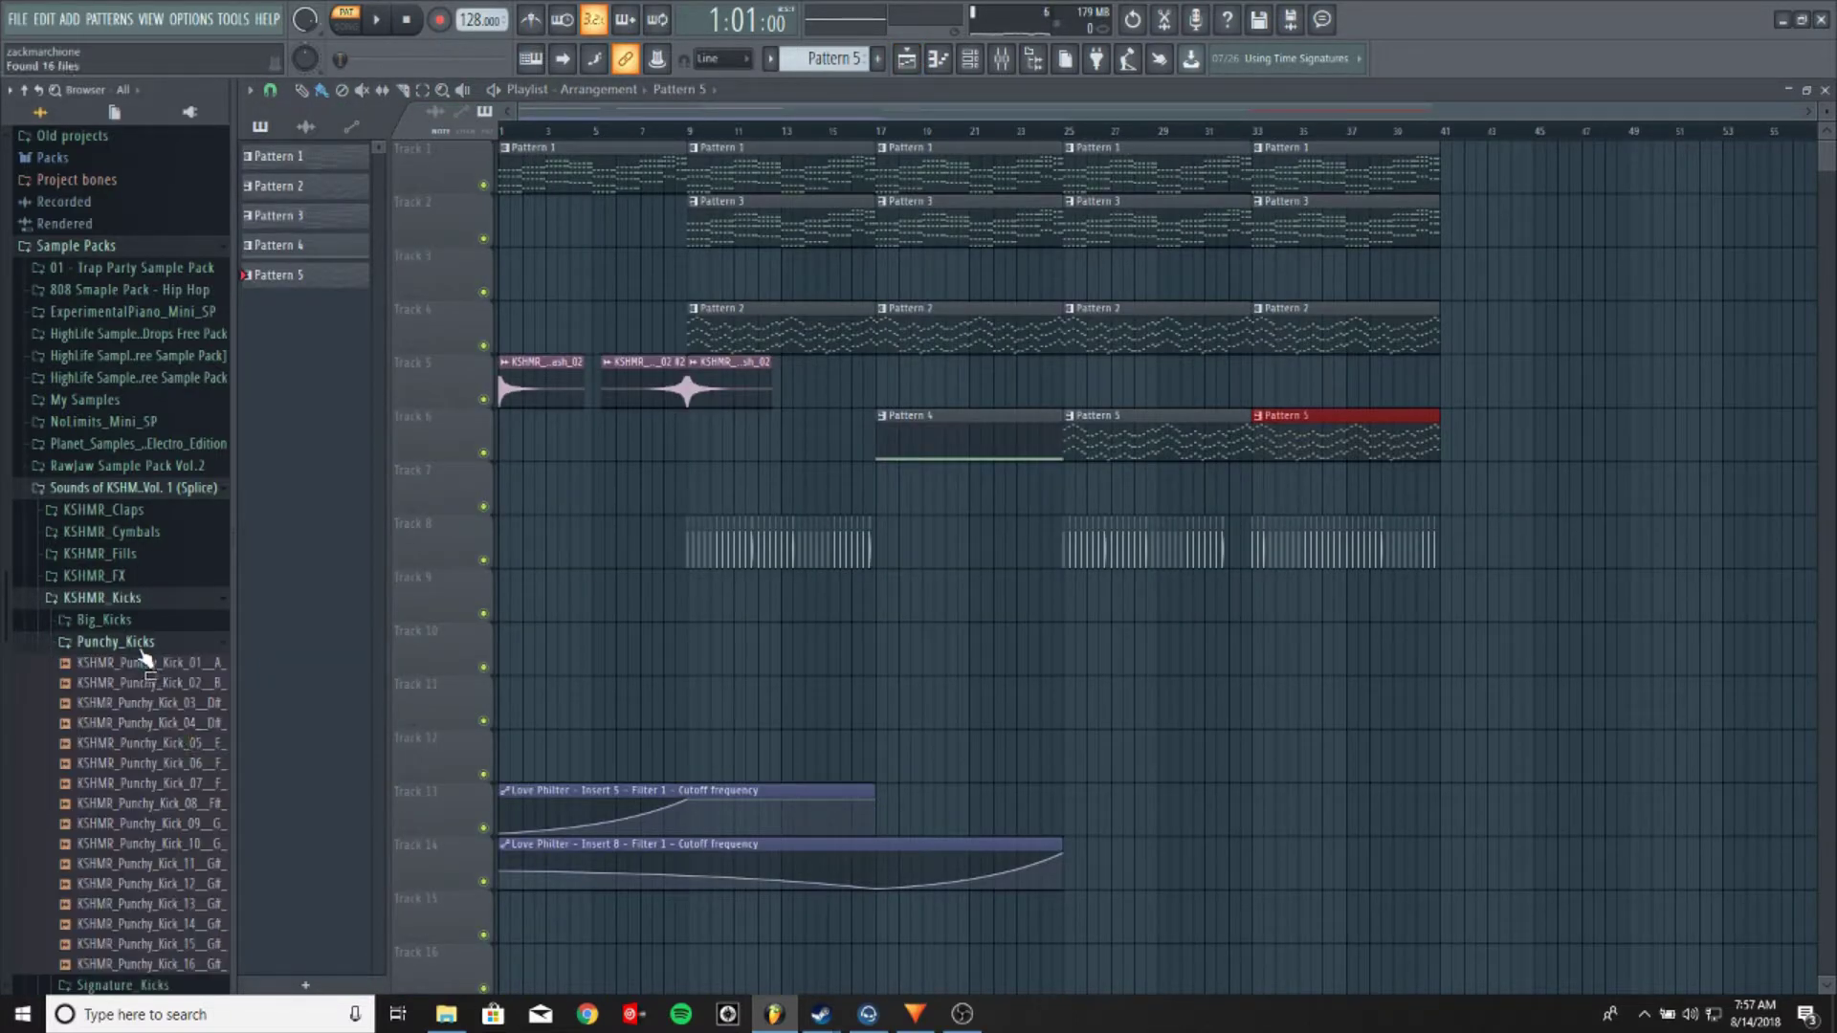
pyautogui.scroll(-3, 191, 736)
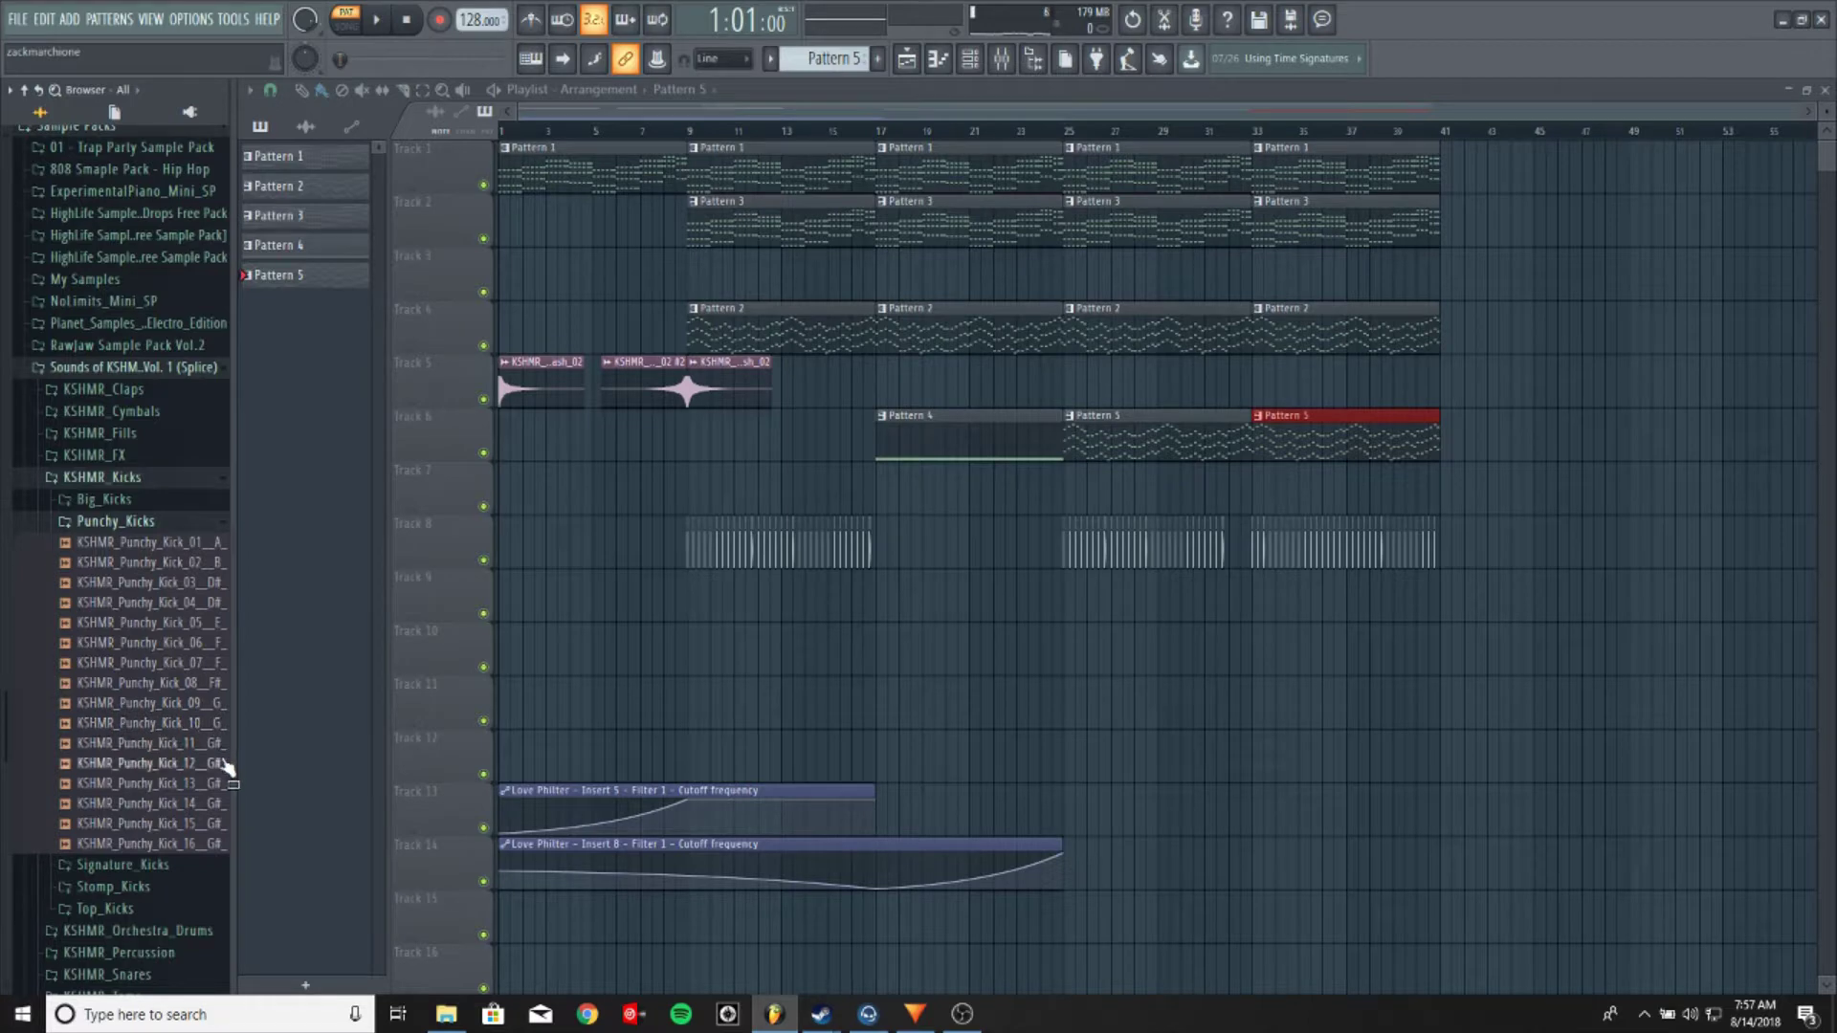
pyautogui.click(198, 588)
pyautogui.click(193, 604)
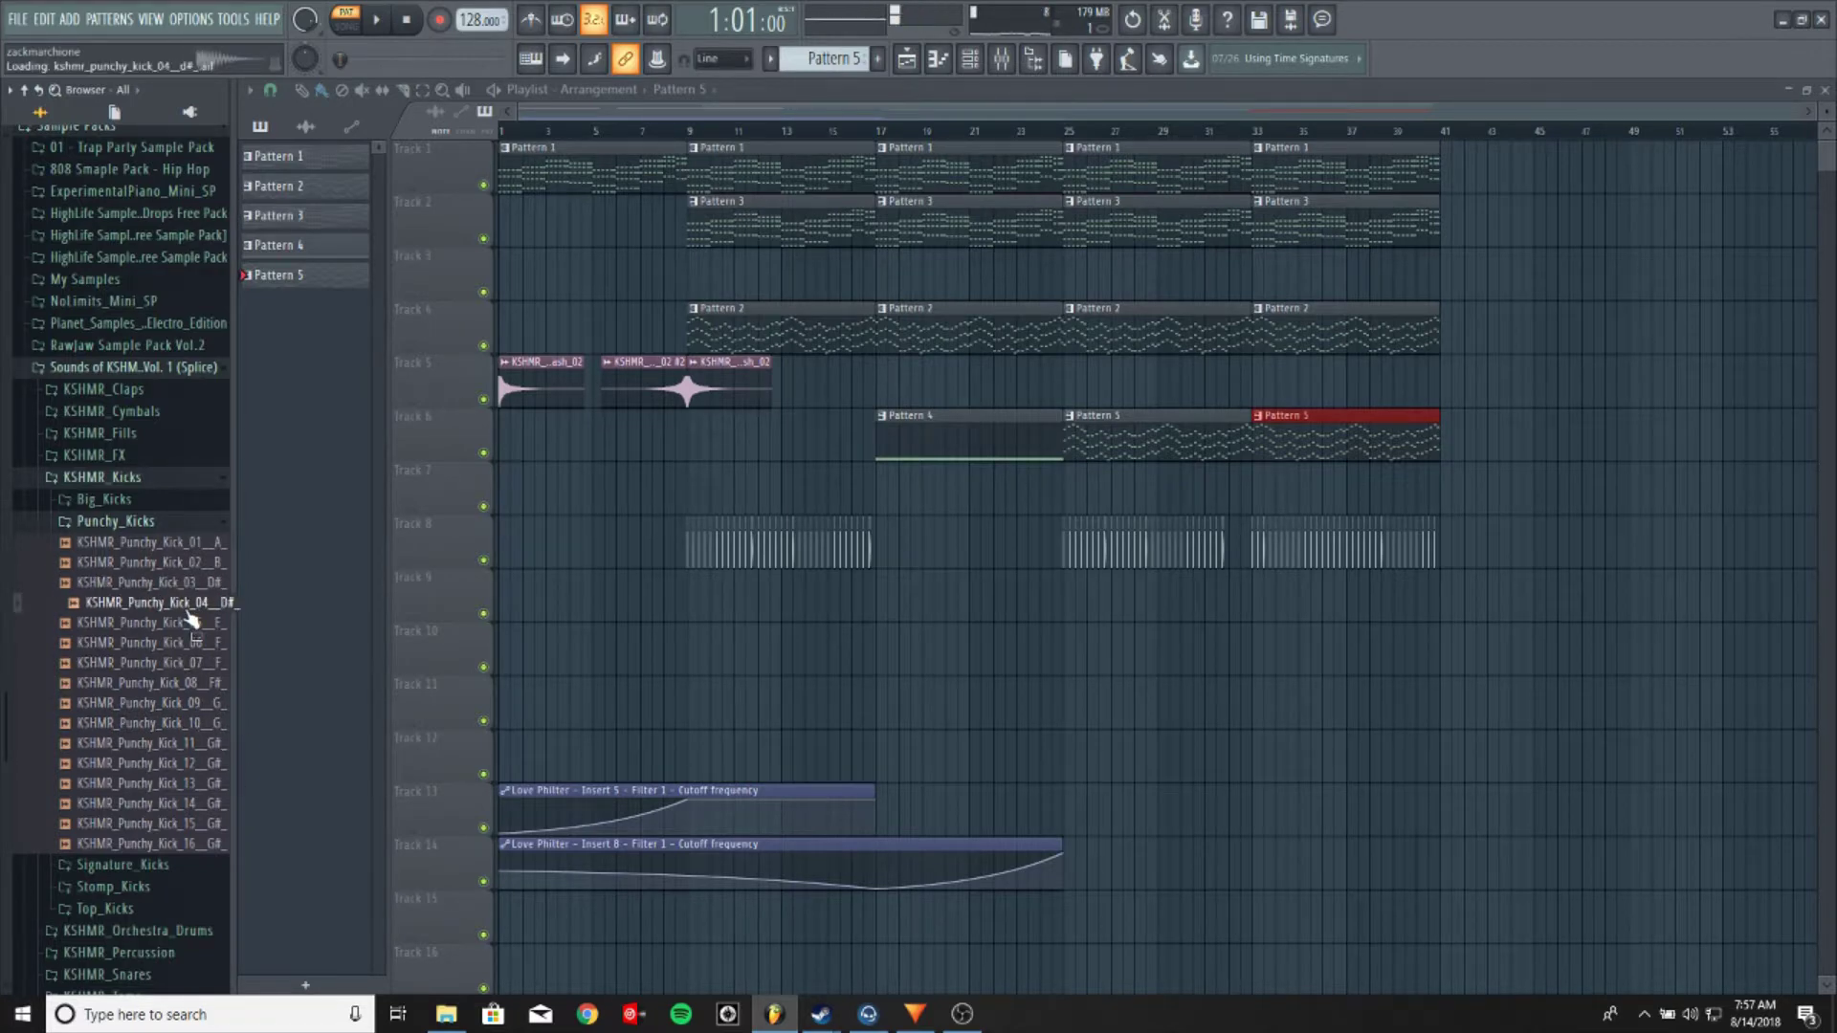
pyautogui.click(185, 586)
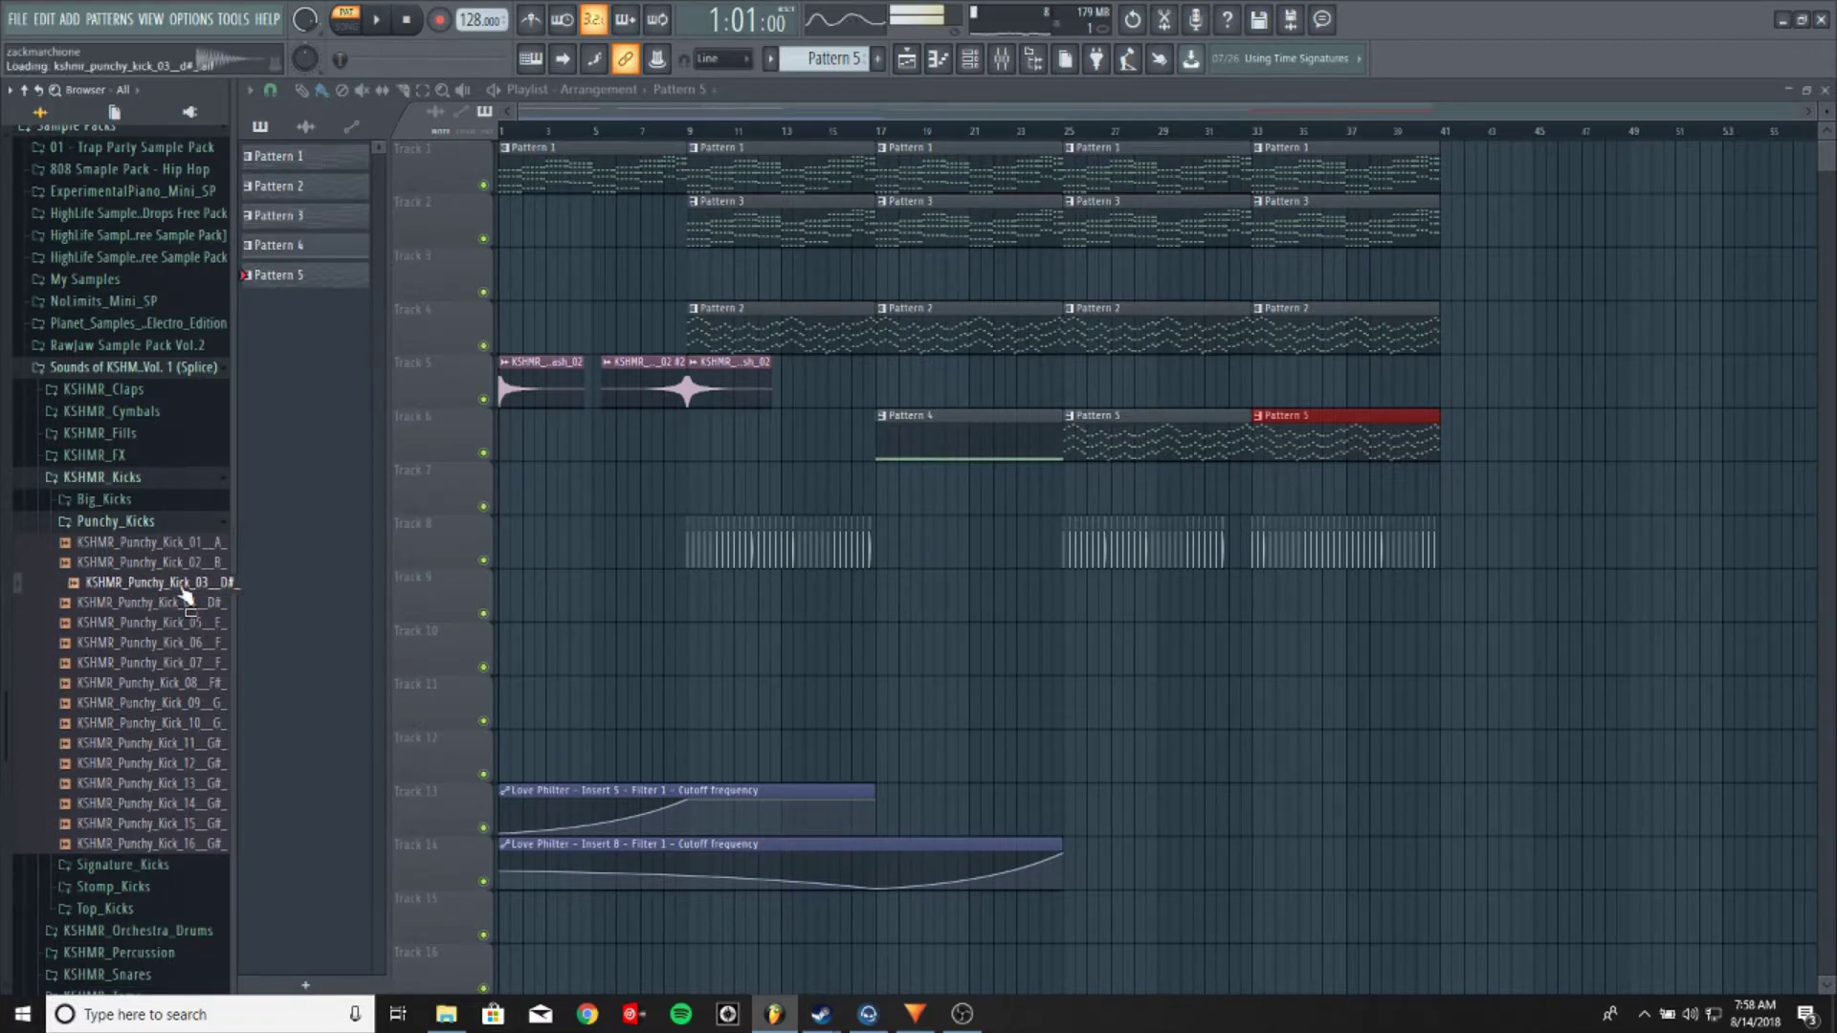
# Layer KSHMR_Punchy_Kick_03 on Track 9 from bar 25 through bar 40, matching the Track 8 kicks and their gap before bar 33
pyautogui.moveTo(187, 596); pyautogui.dragTo(1080, 597)
pyautogui.scroll(3, 1145, 120)
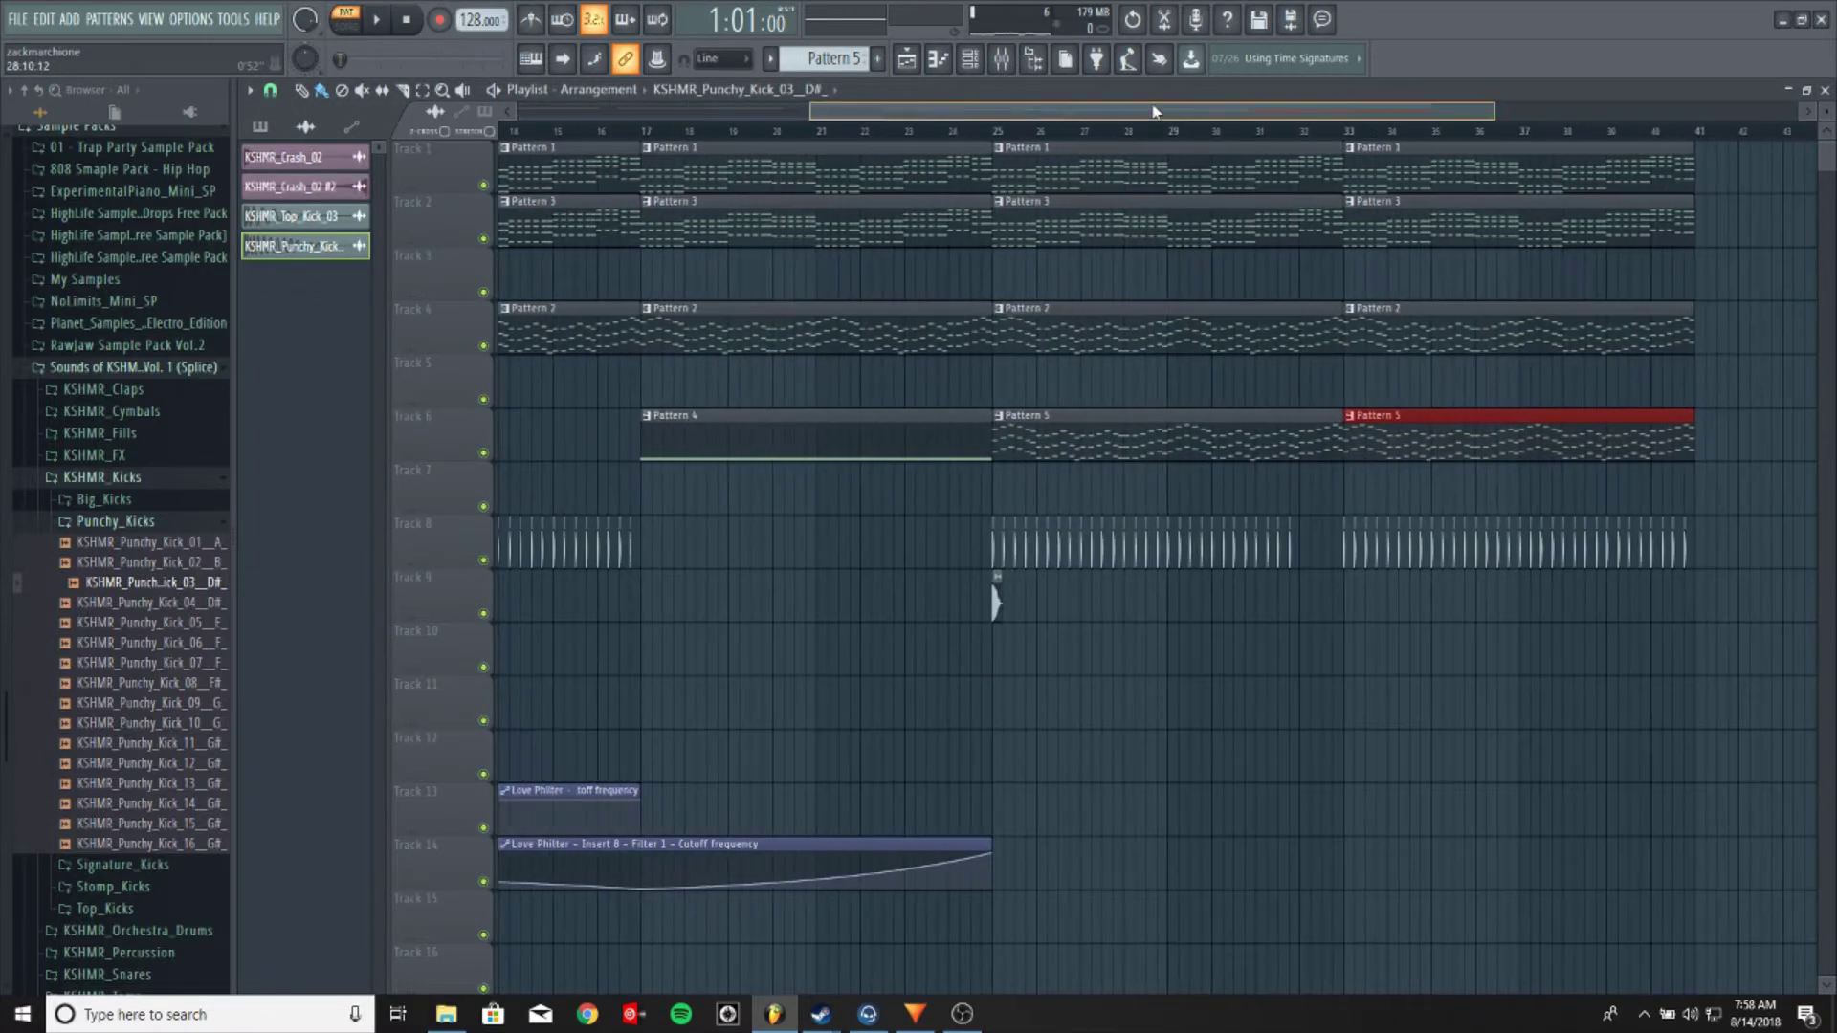
pyautogui.moveTo(820, 600)
pyautogui.mouseDown()
pyautogui.moveTo(1458, 627)
pyautogui.moveTo(1465, 600)
pyautogui.mouseUp()
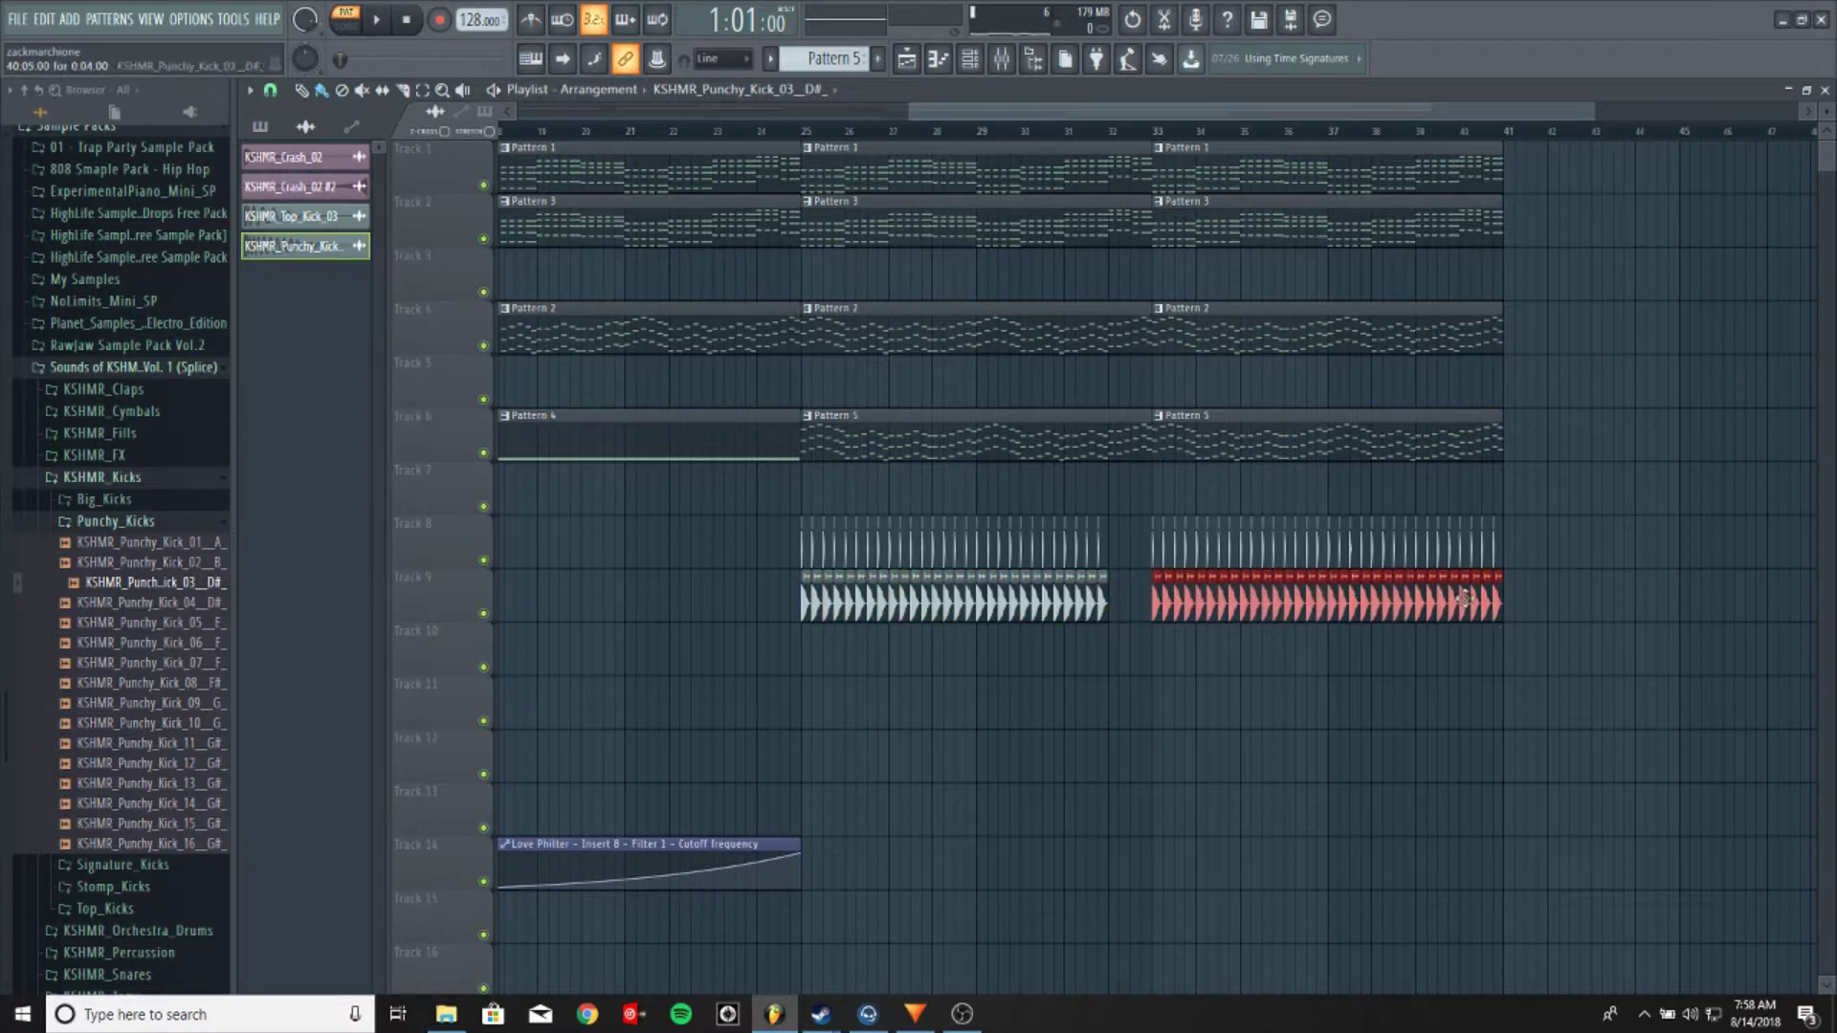
# Route the KSHMR_Punchy_Kick_03 sample to mixer track 1 and check the channel settings of KSHMR_Top_Kick_03
pyautogui.doubleClick(1342, 595)
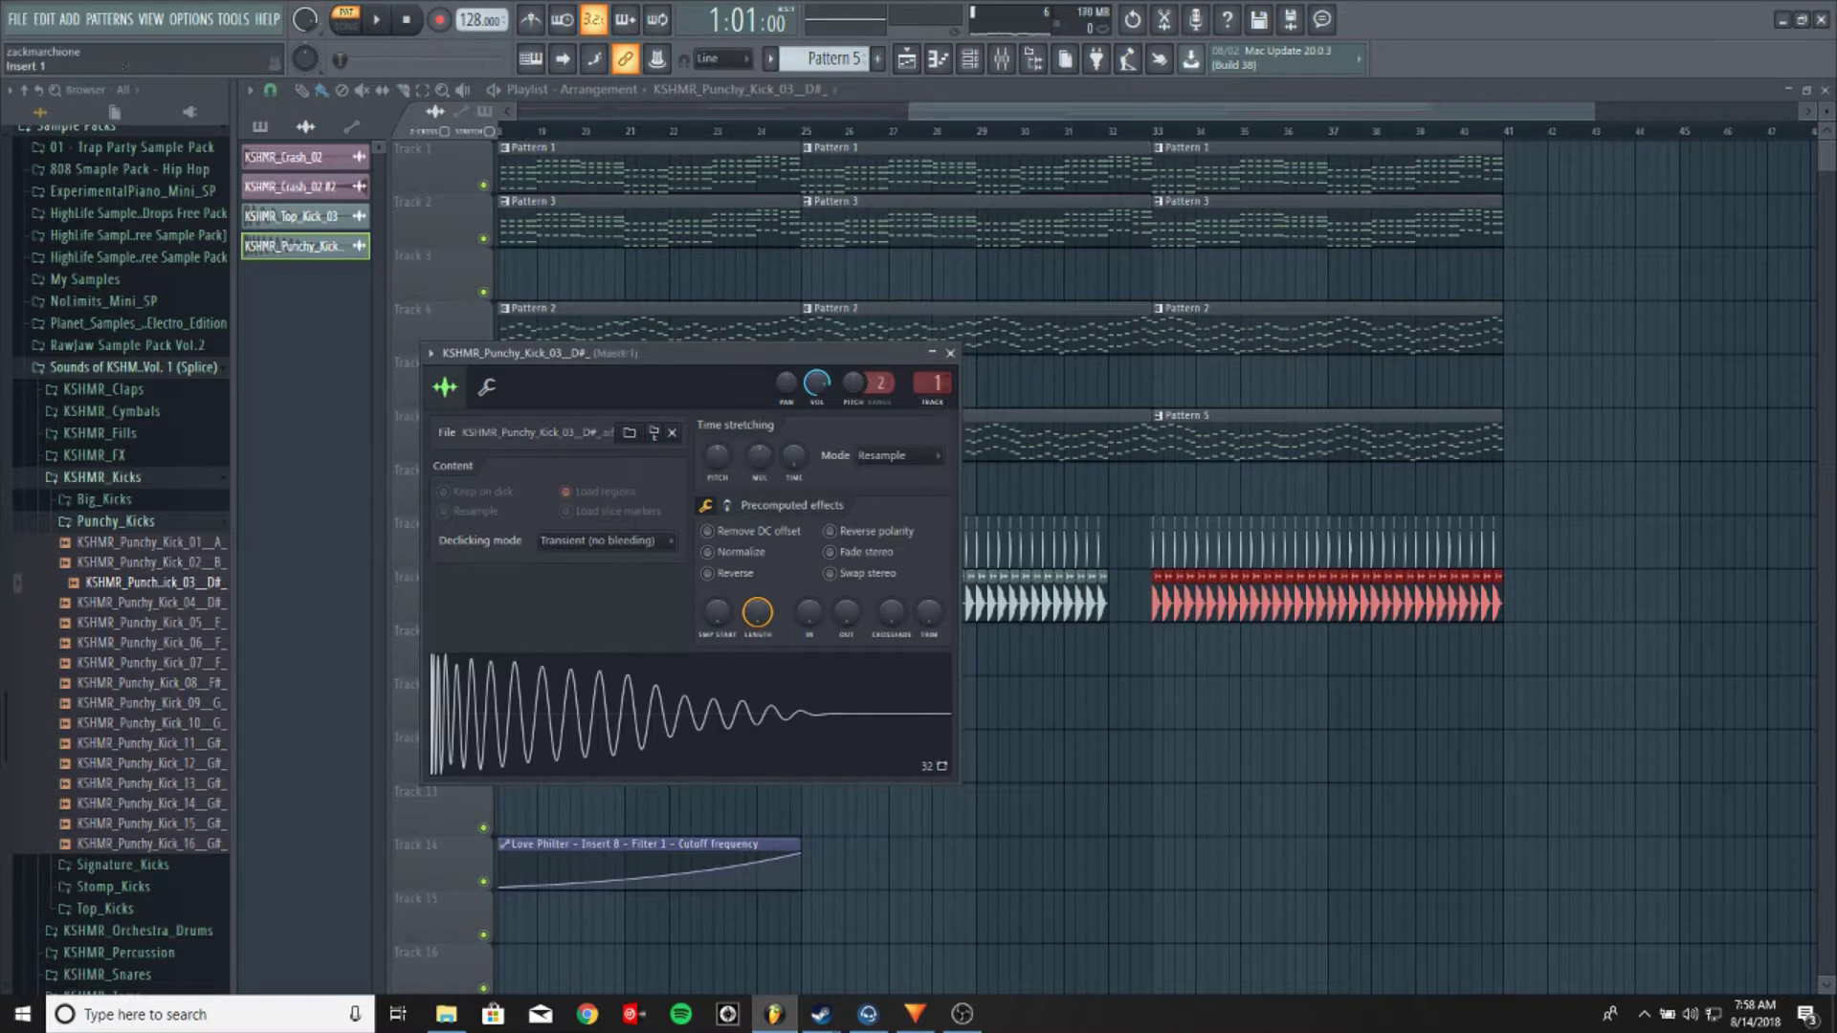
pyautogui.click(950, 353)
pyautogui.click(291, 216)
pyautogui.click(290, 217)
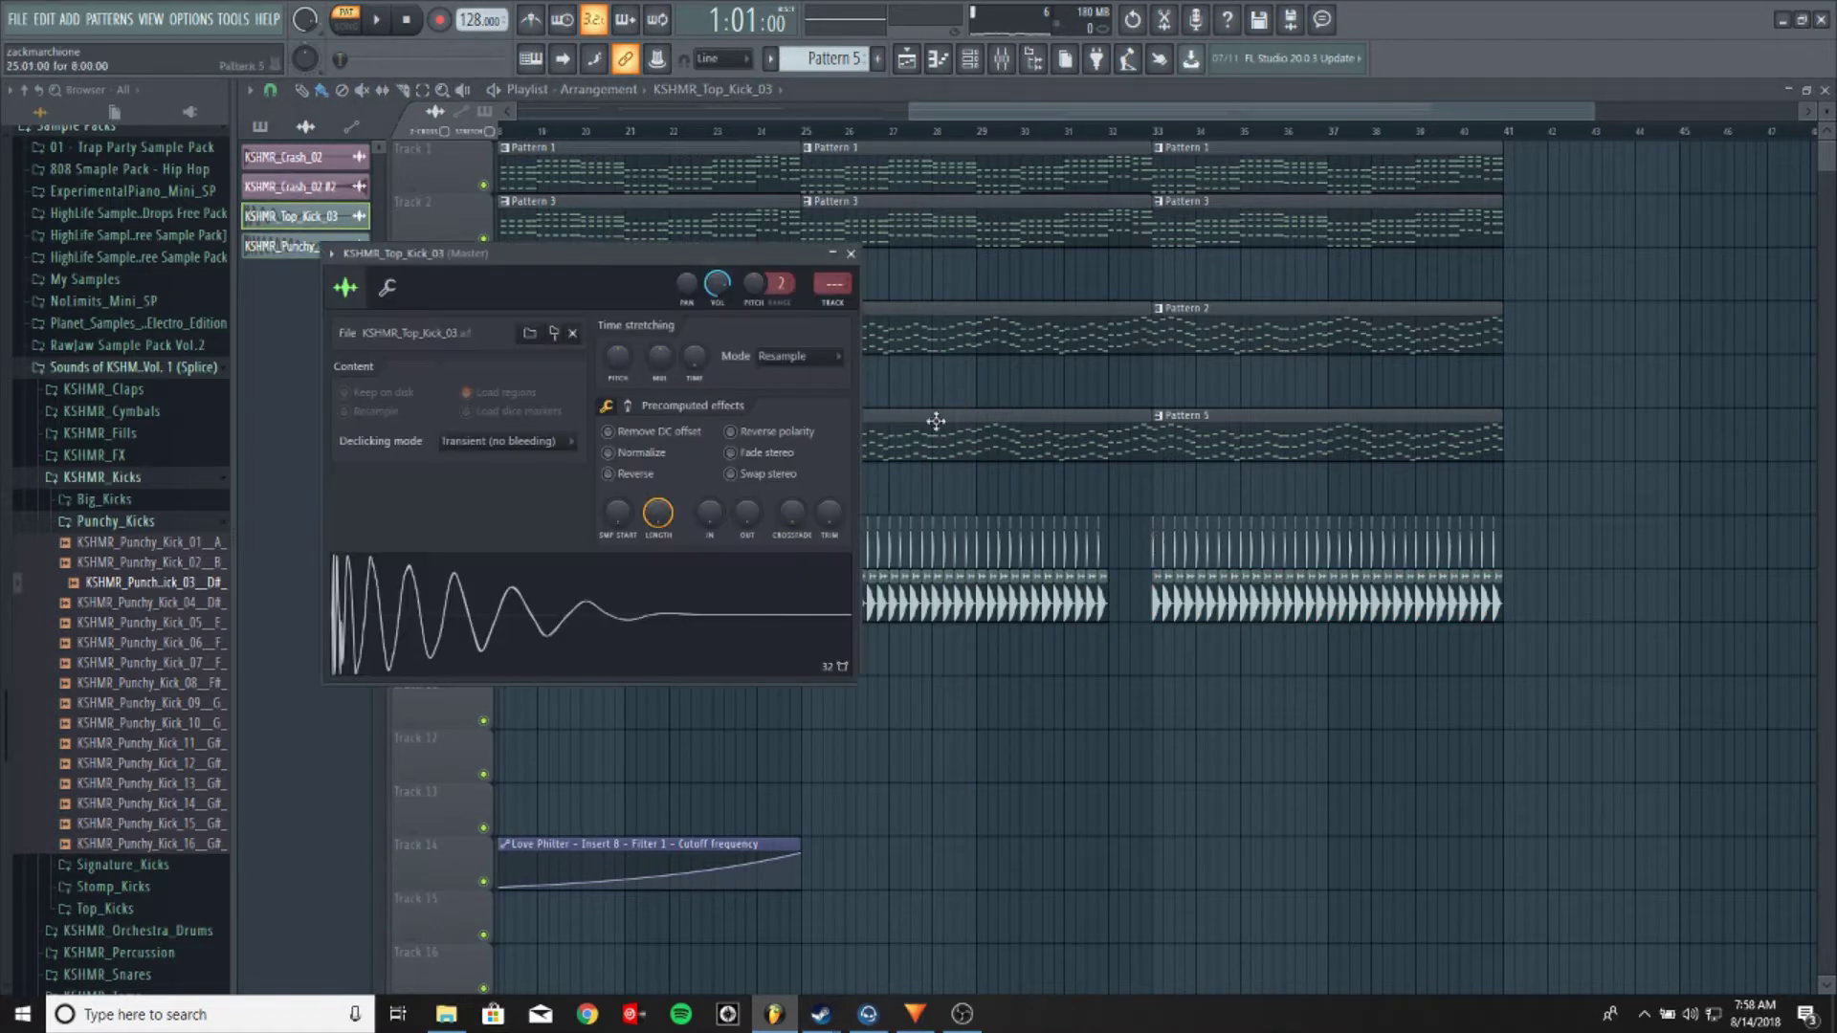
pyautogui.click(851, 253)
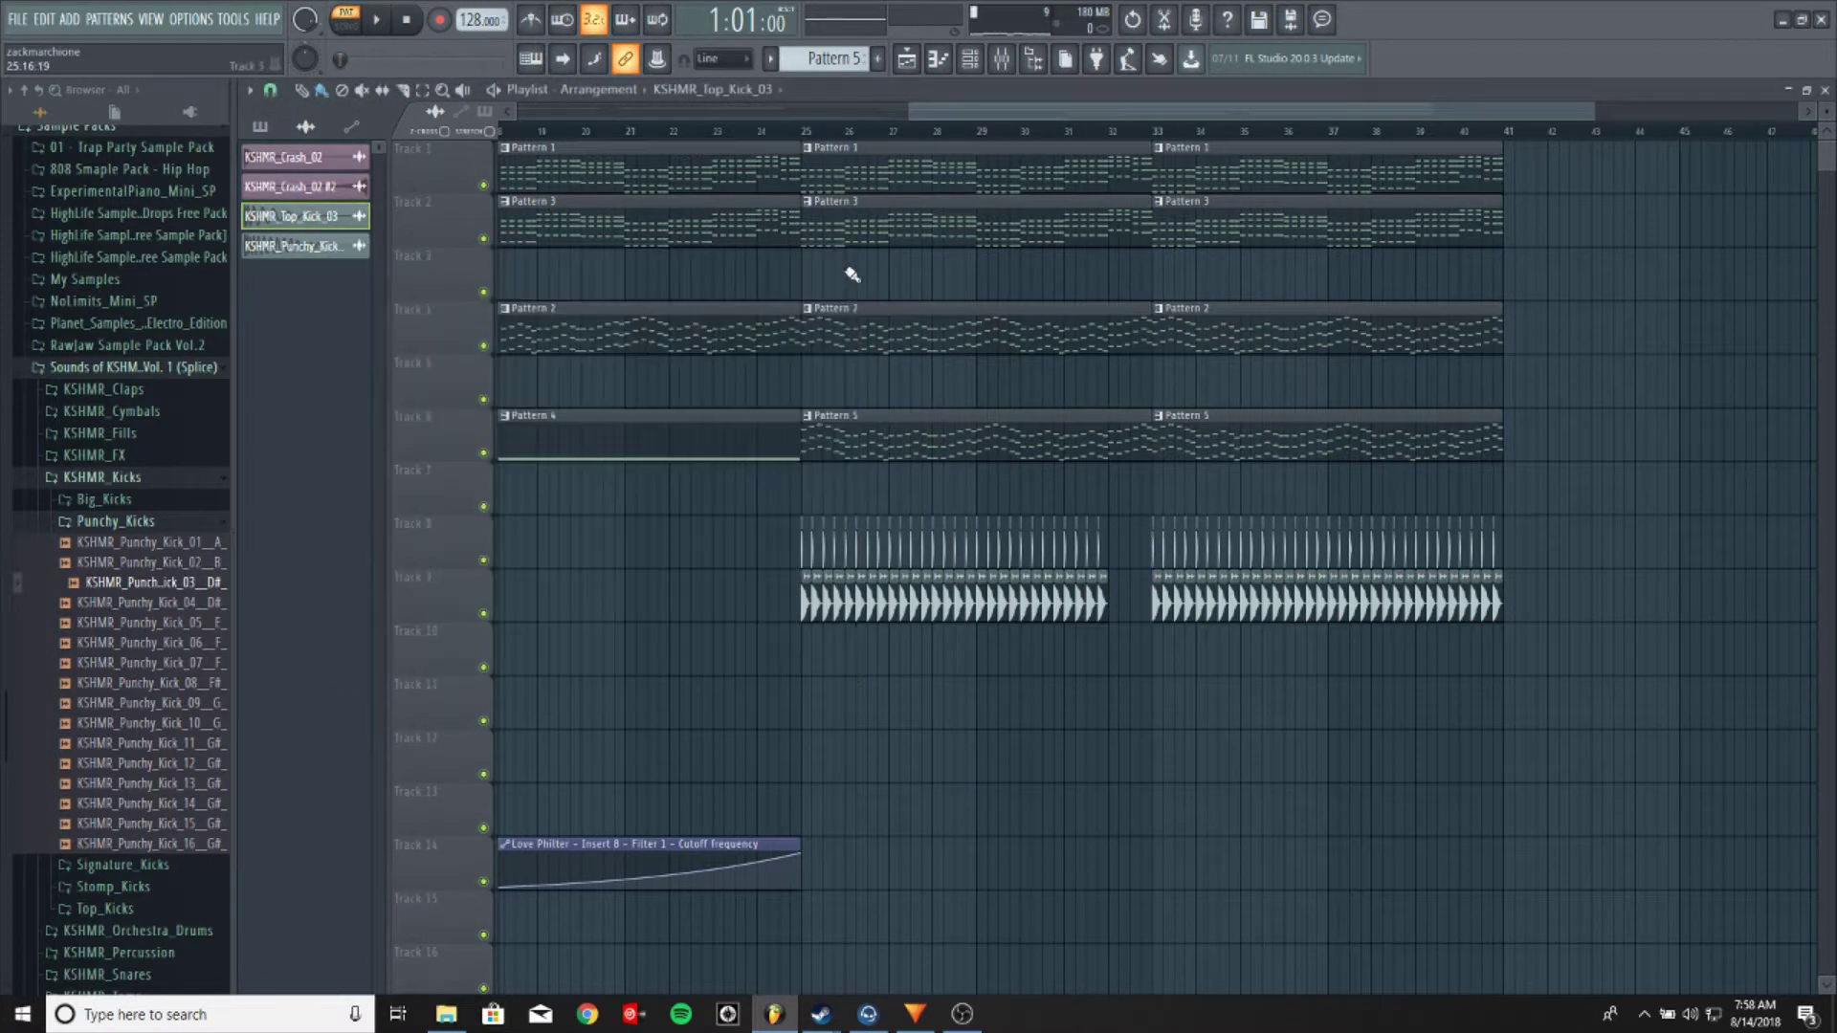
# Load Fruity Parametric EQ 2 on mixer Insert 1 for the punchy kick
pyautogui.click(1002, 59)
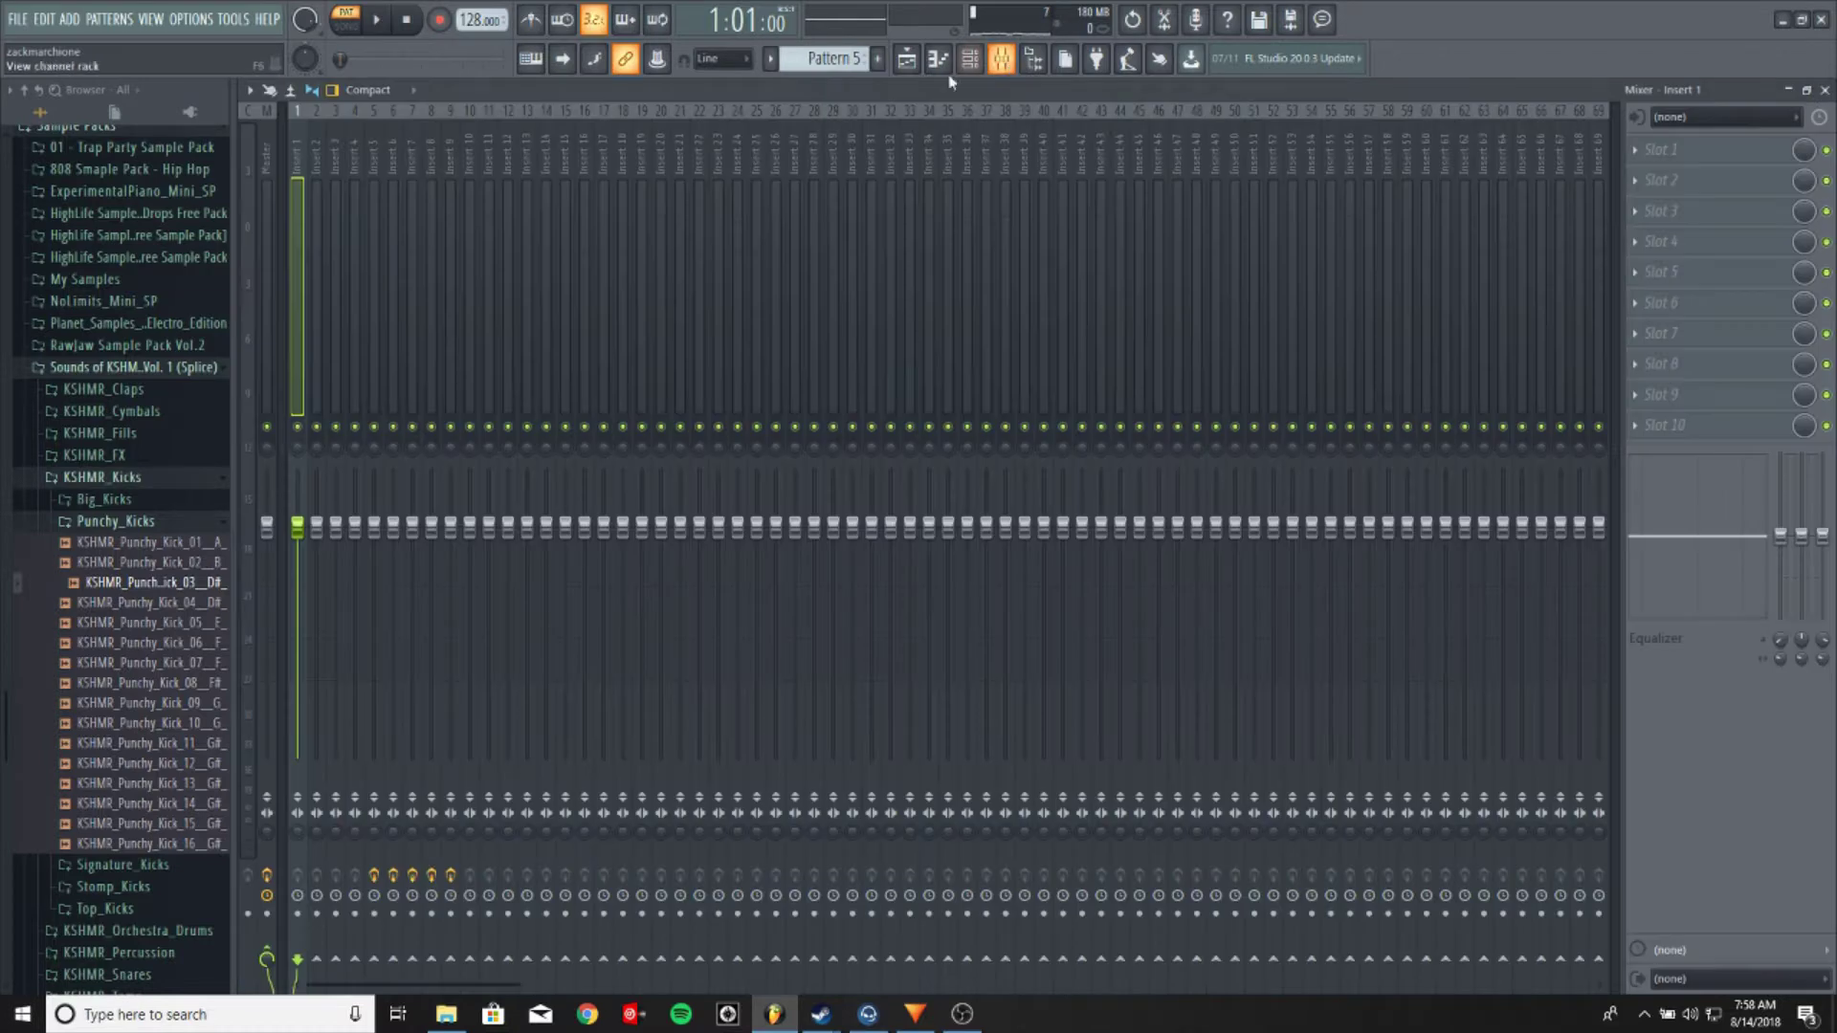
pyautogui.click(1642, 182)
pyautogui.click(1377, 730)
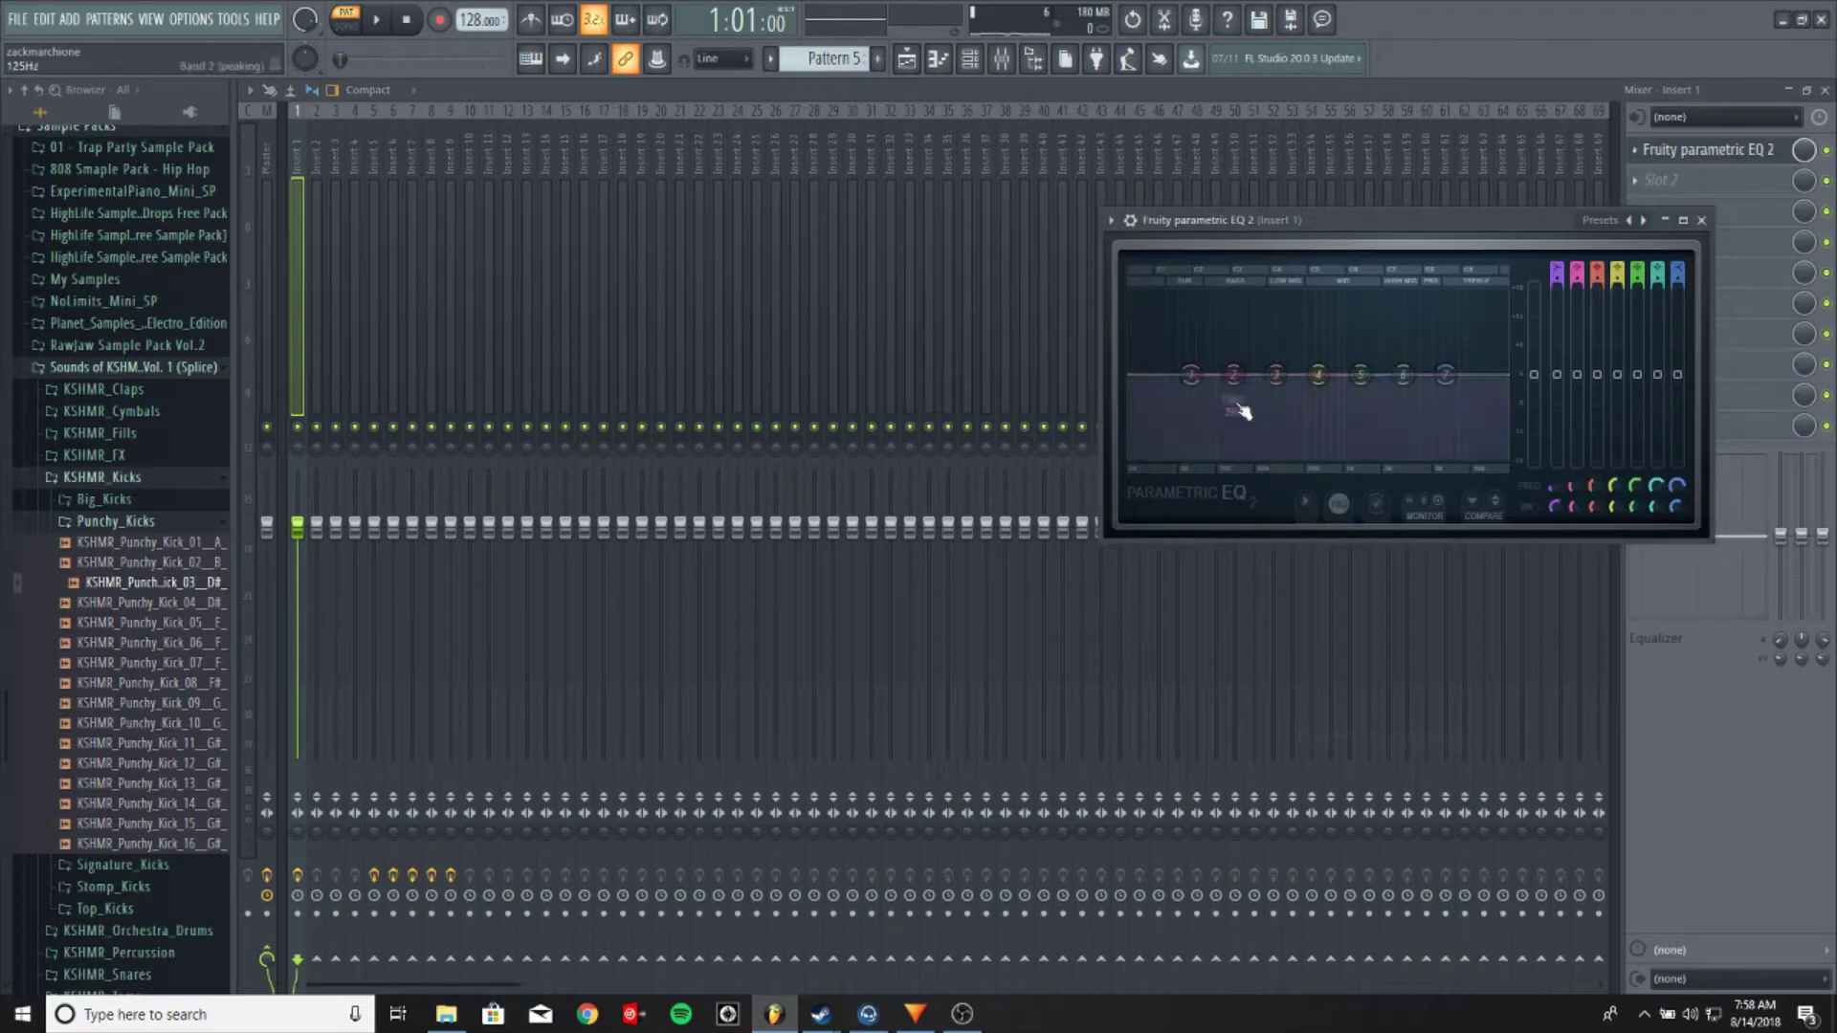
# Boost band 3 of the kick EQ by about 4.3 dB near 137 Hz and make band 1 a Steep 8 low cut
pyautogui.moveTo(1276, 374); pyautogui.dragTo(1236, 355)
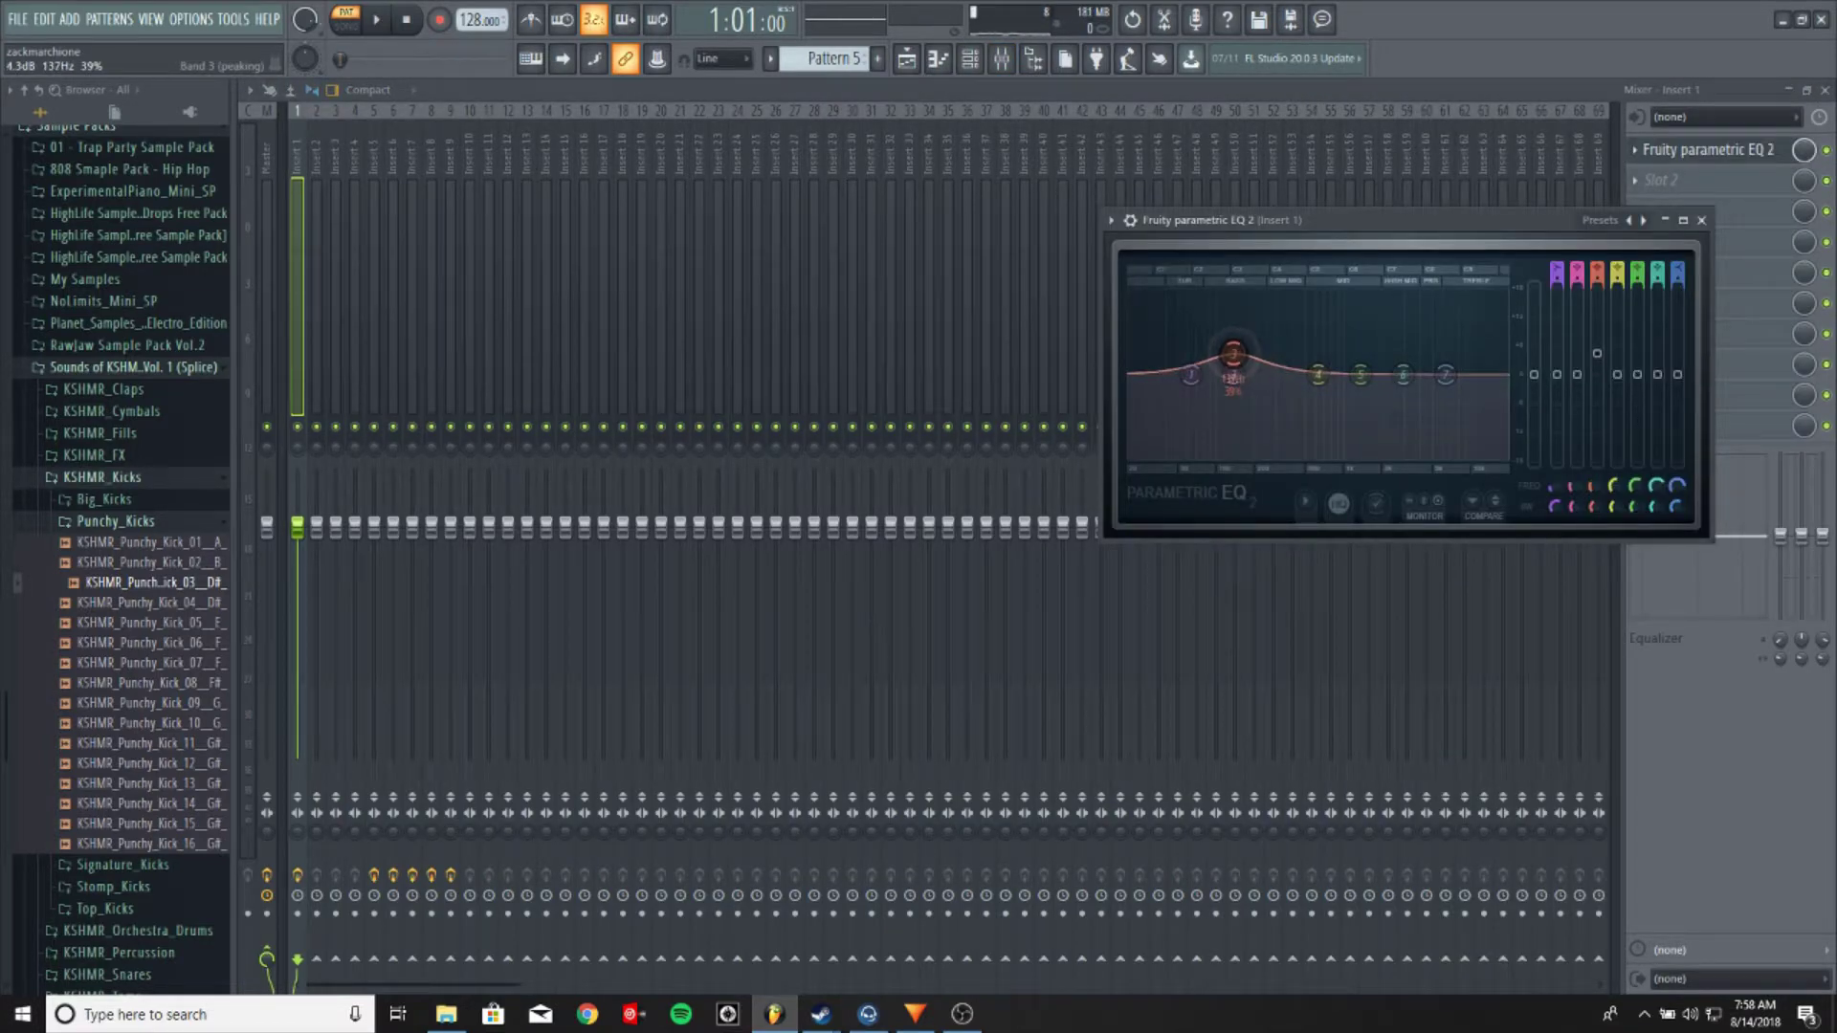
pyautogui.rightClick(1190, 374)
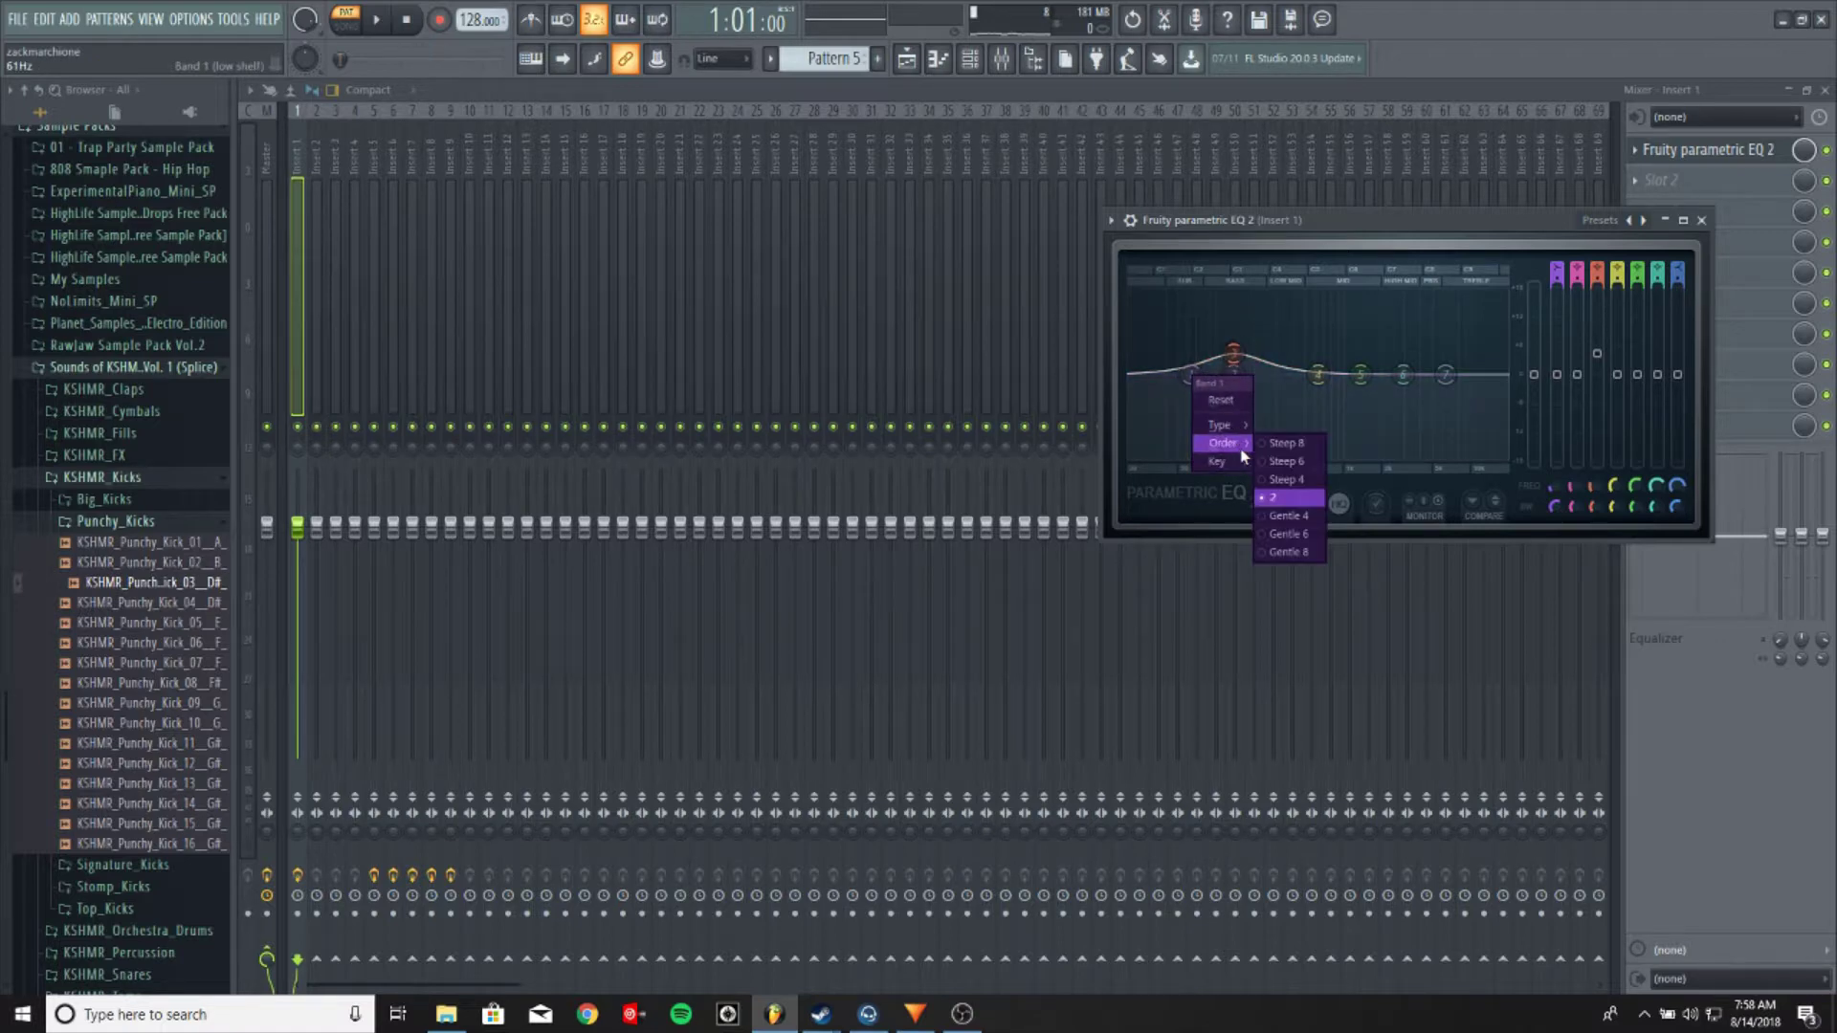
pyautogui.click(1287, 443)
pyautogui.moveTo(1190, 374); pyautogui.dragTo(1211, 456)
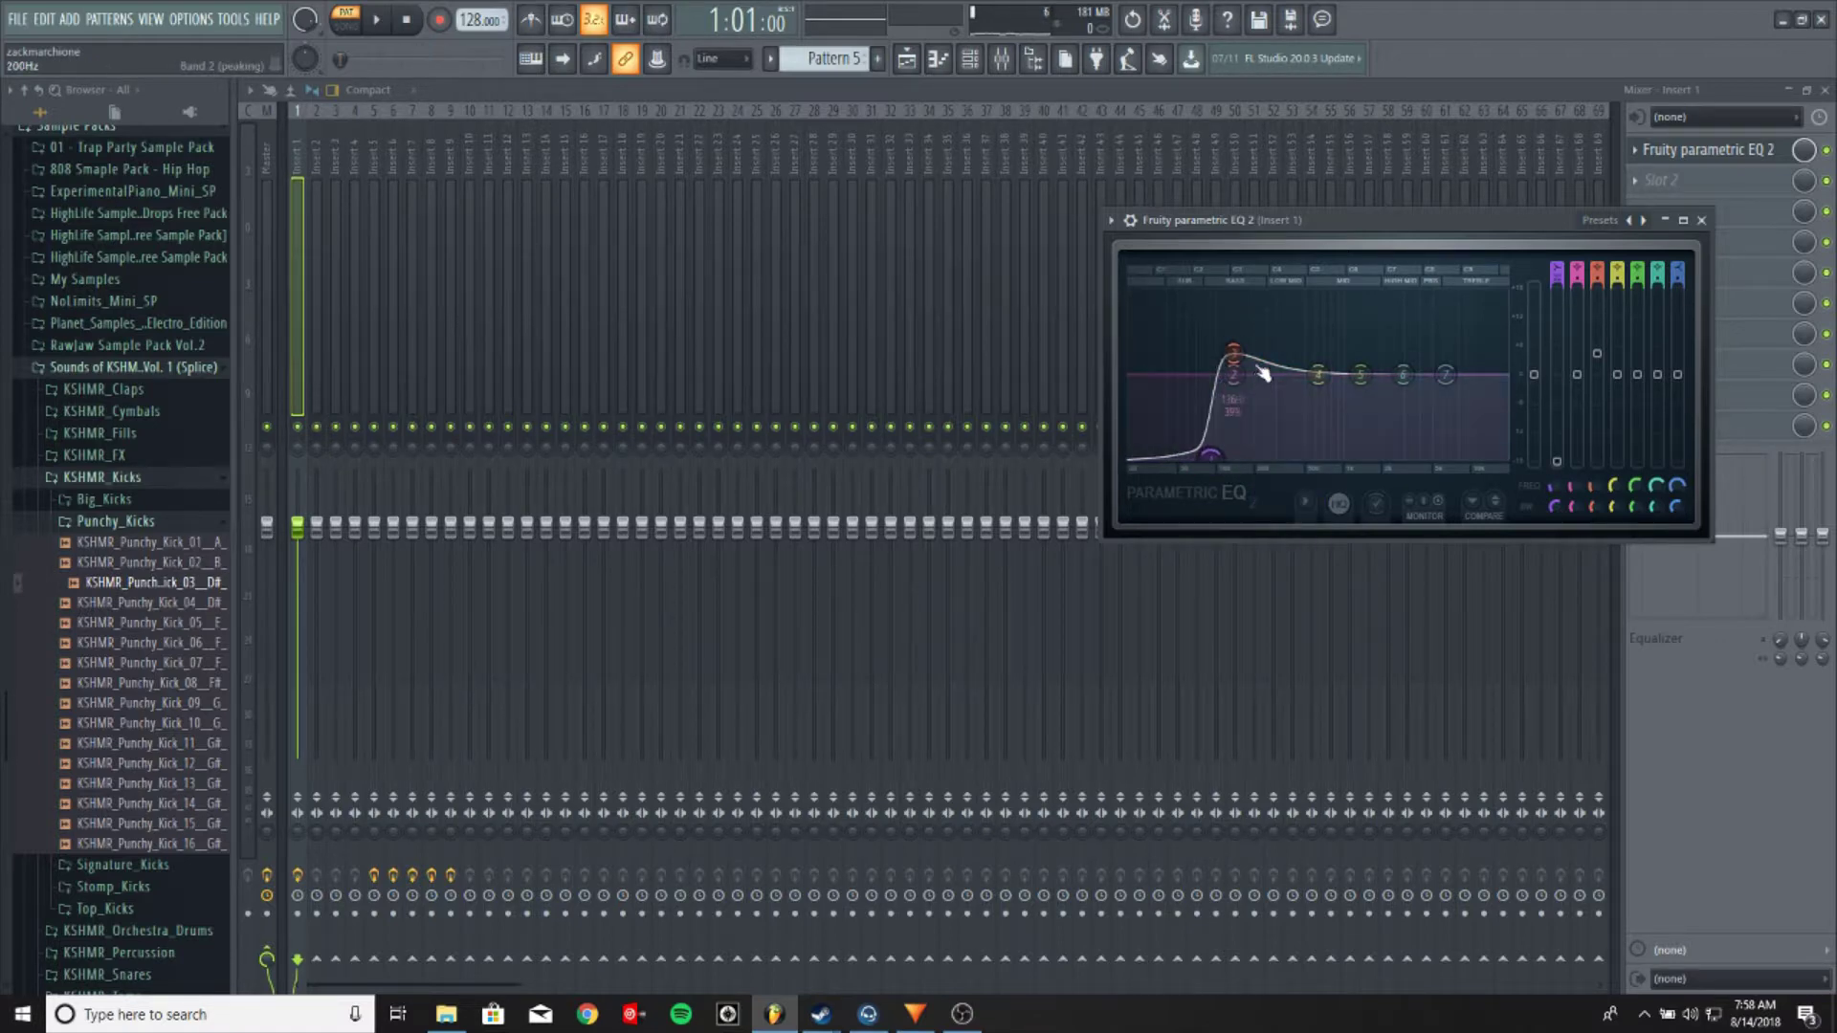
pyautogui.moveTo(1235, 355); pyautogui.dragTo(1237, 355)
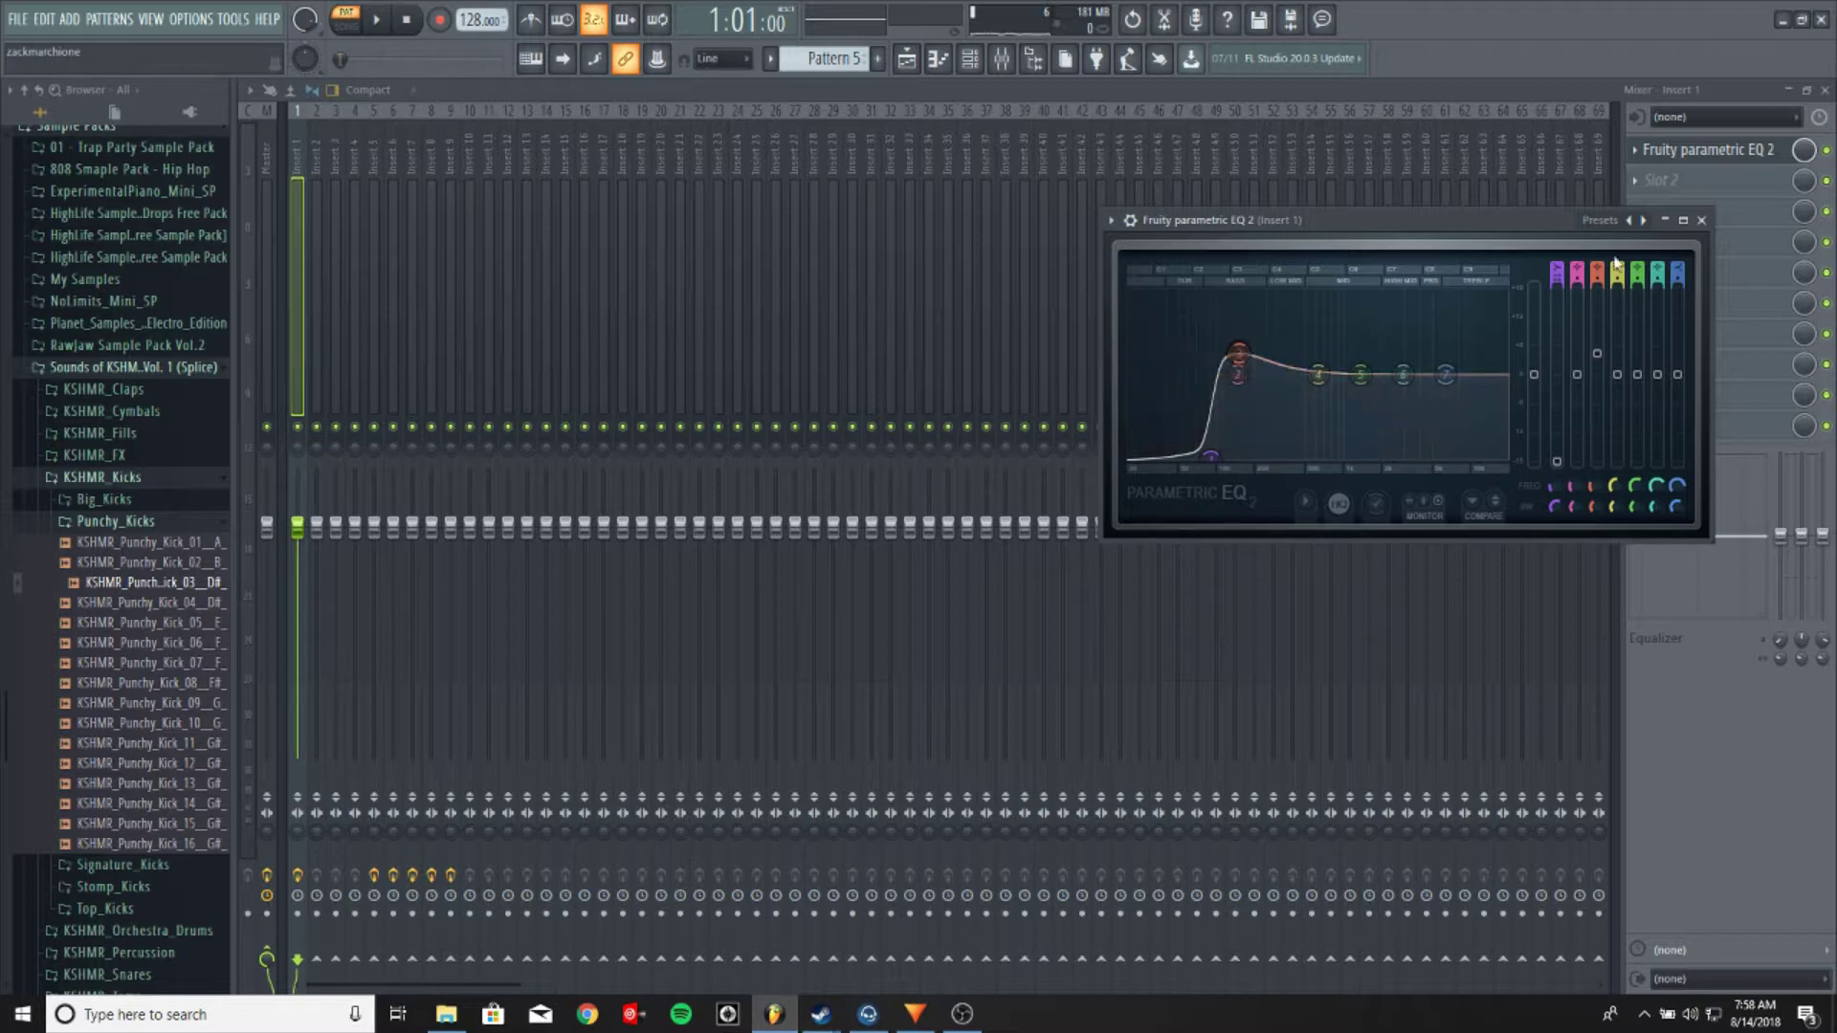
# Close the kick EQ and play the playlist arrangement from bar 25 to hear the shaped kick in the drop
pyautogui.click(1666, 221)
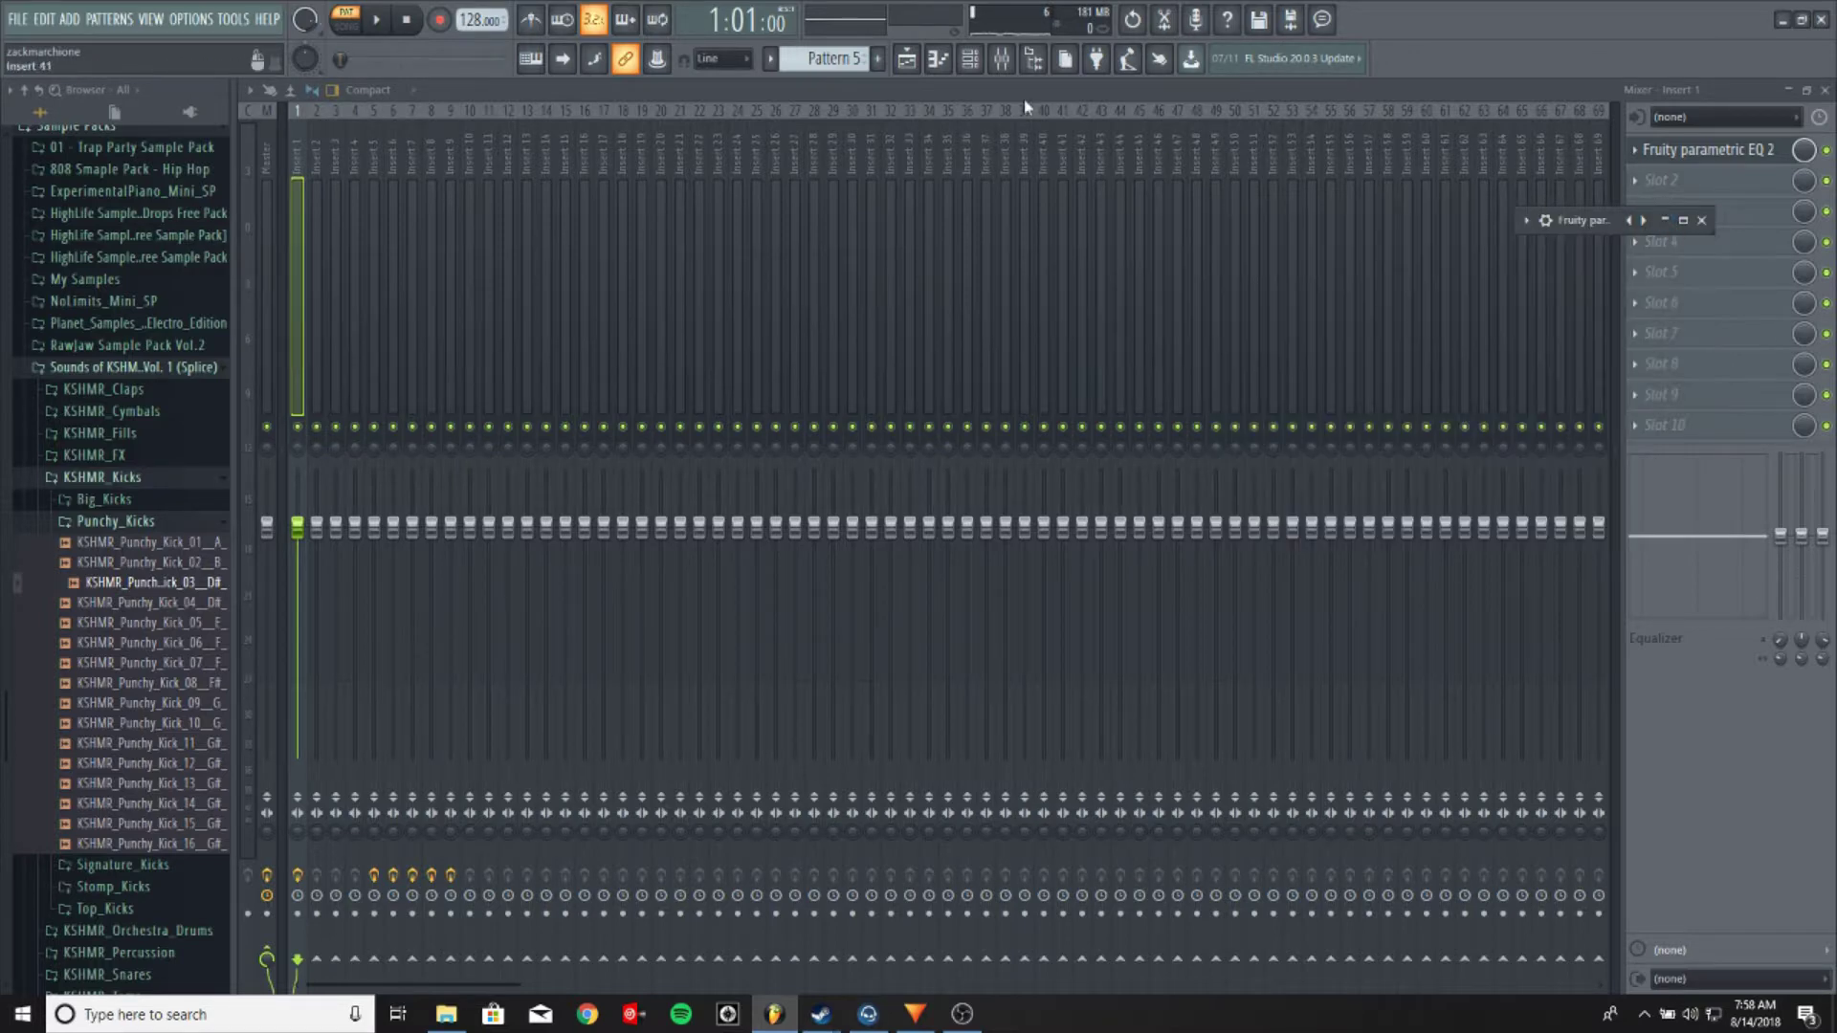
pyautogui.click(906, 58)
pyautogui.click(805, 139)
pyautogui.press('space')
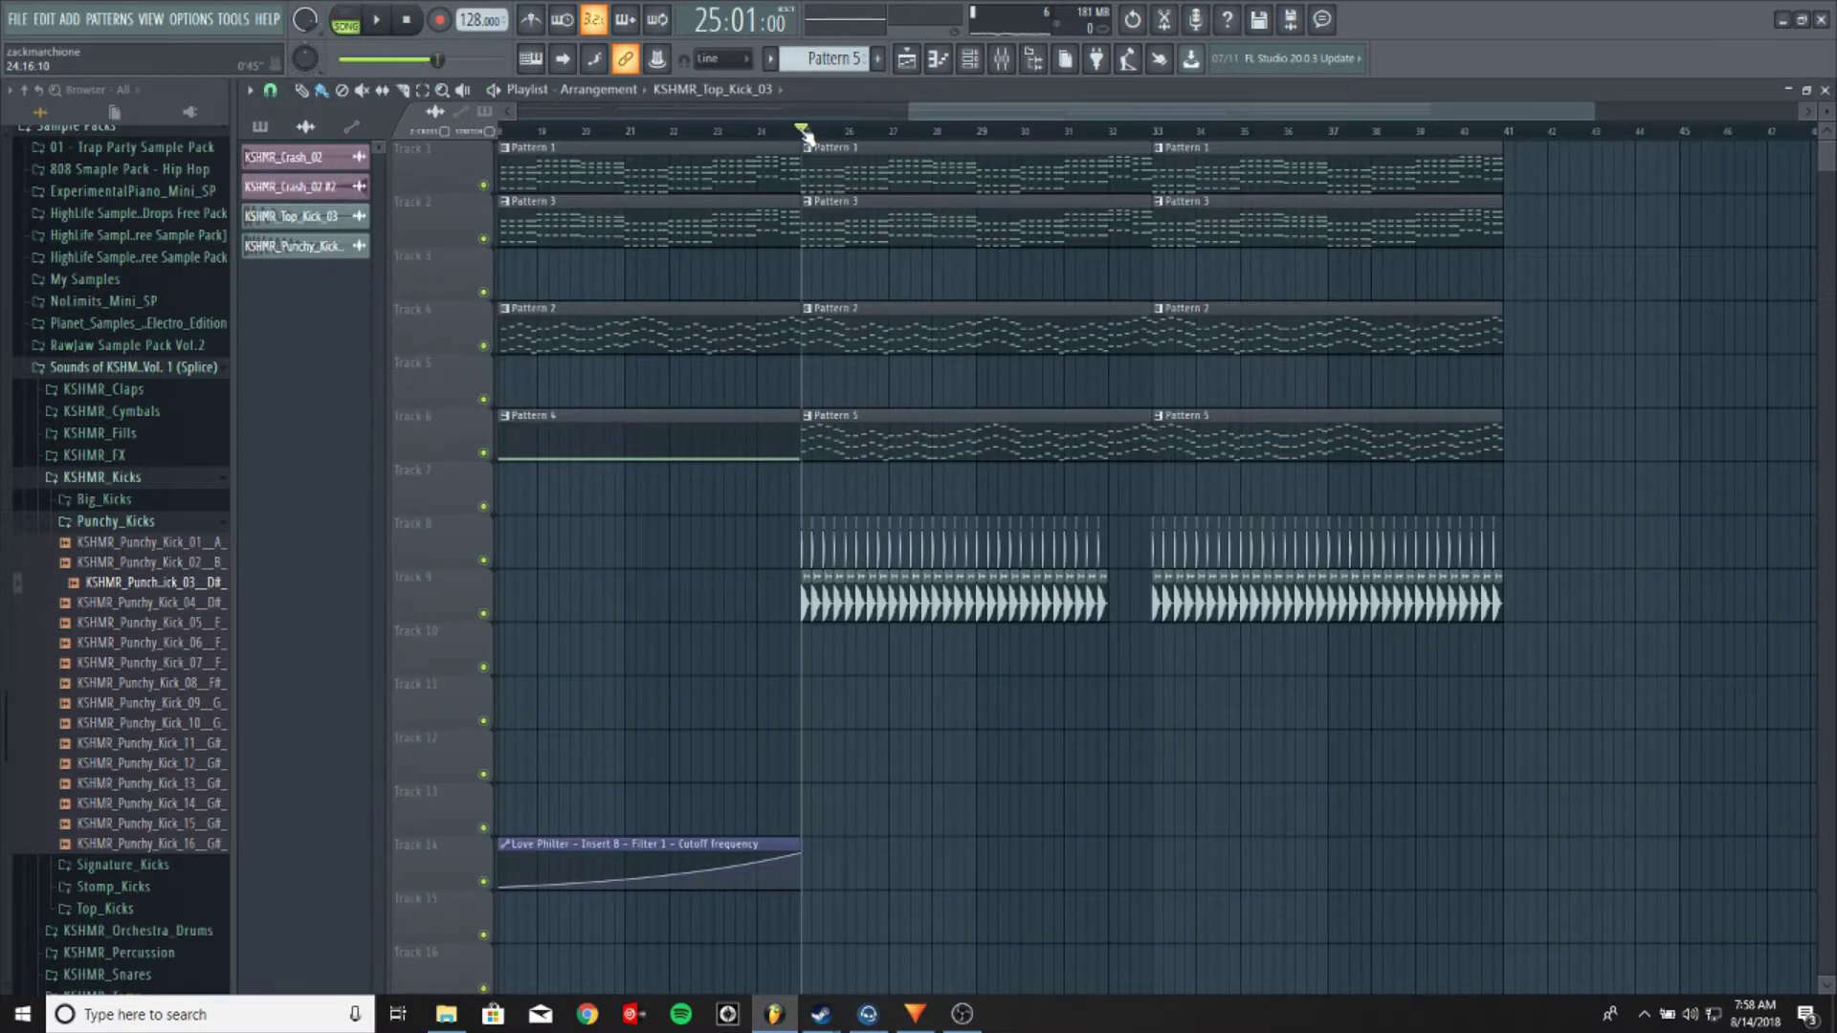
pyautogui.scroll(-2, 888, 140)
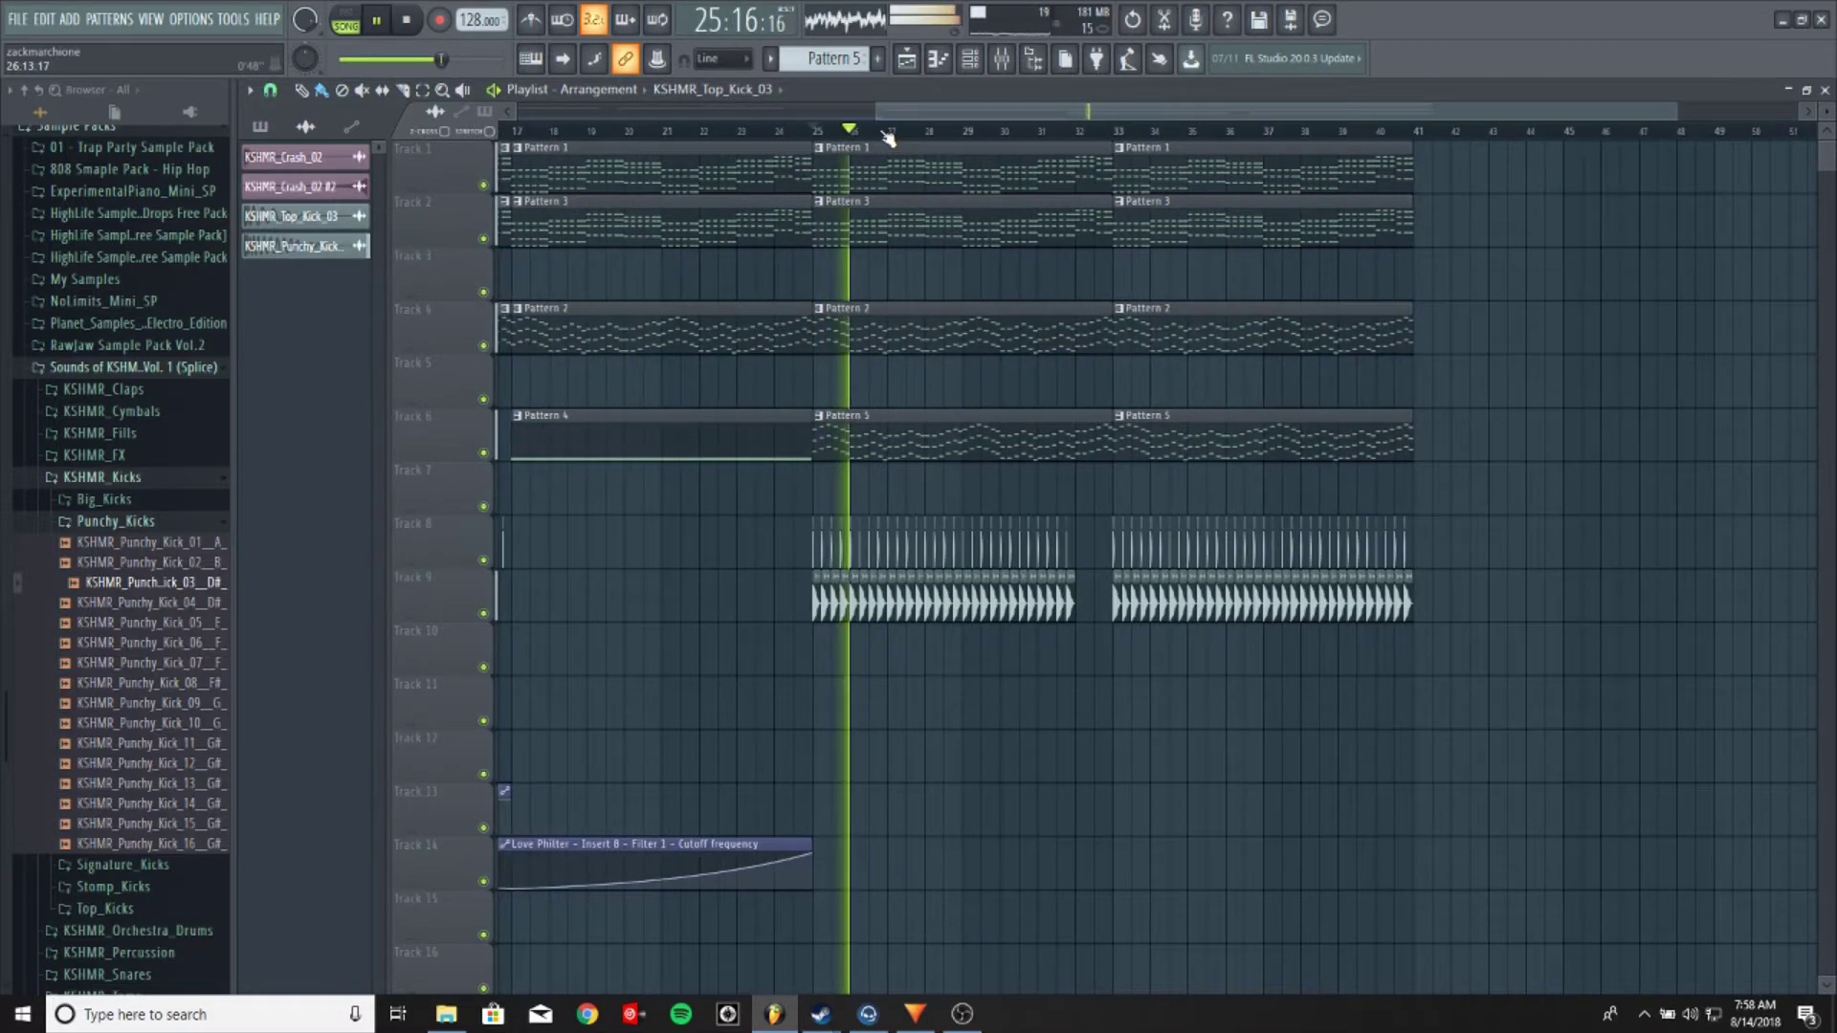
pyautogui.scroll(1, 904, 131)
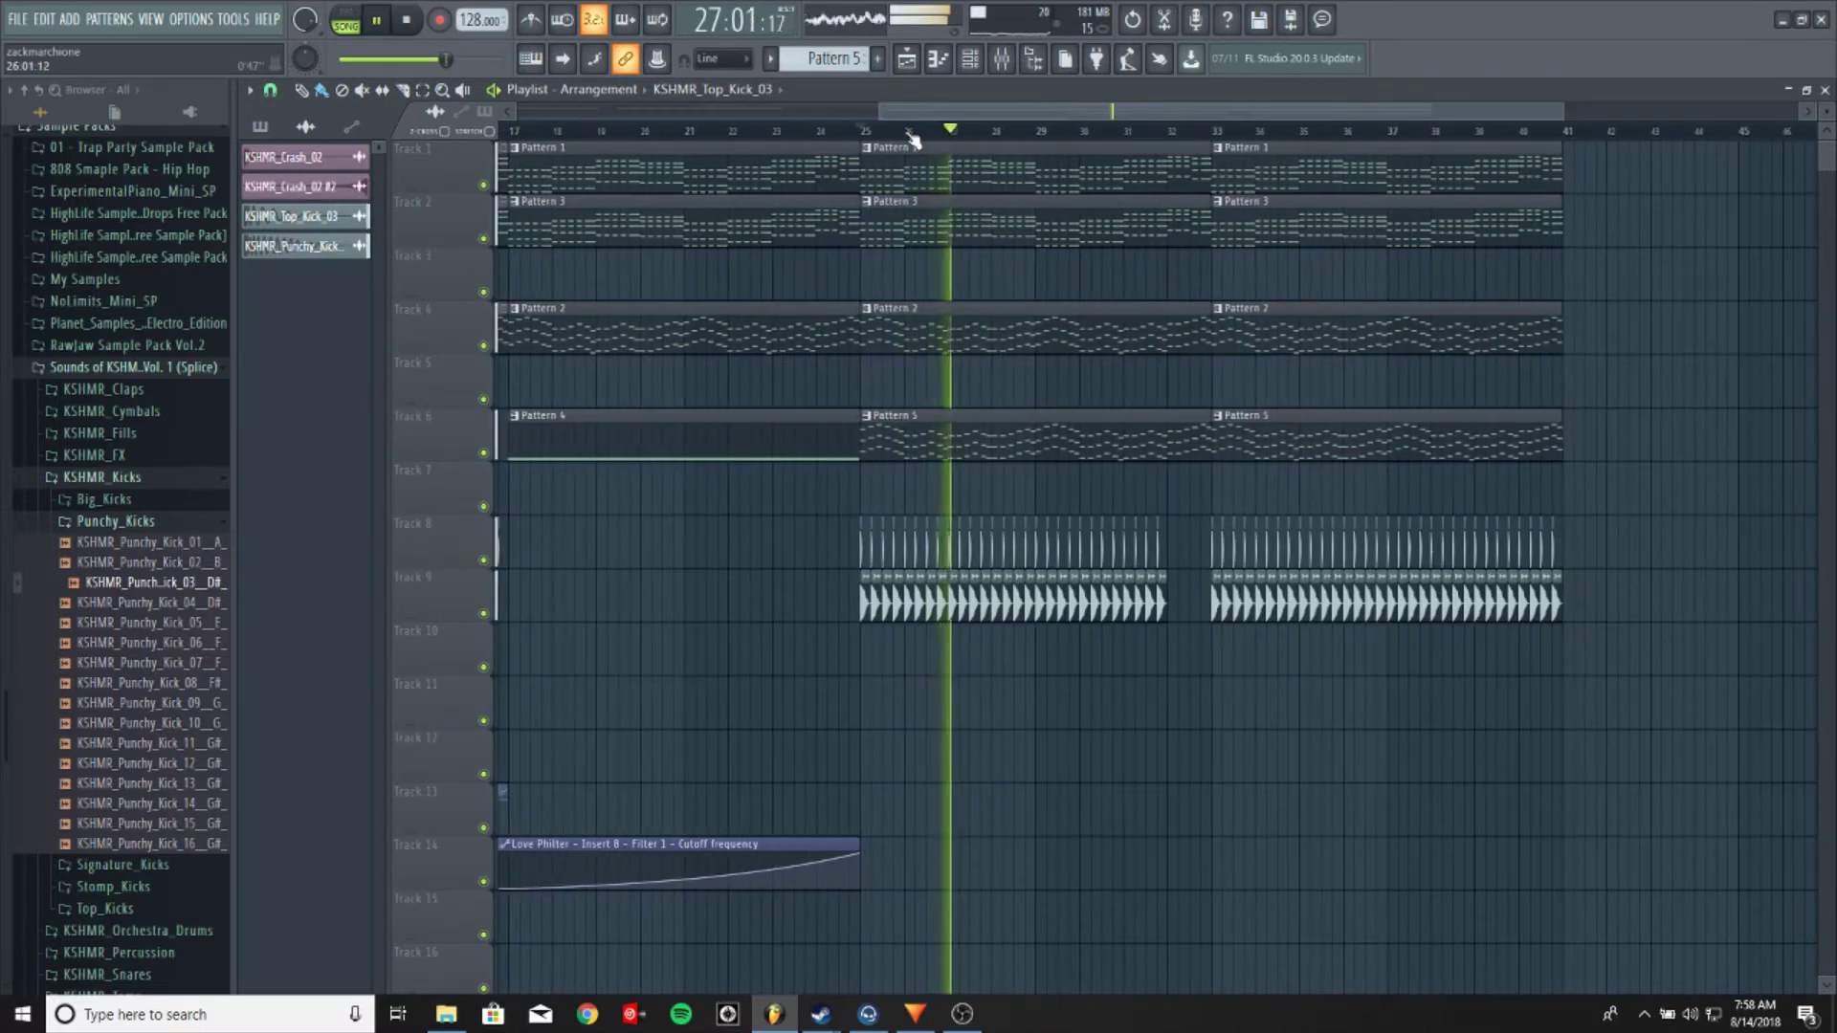
pyautogui.scroll(-2, 905, 131)
pyautogui.press('space')
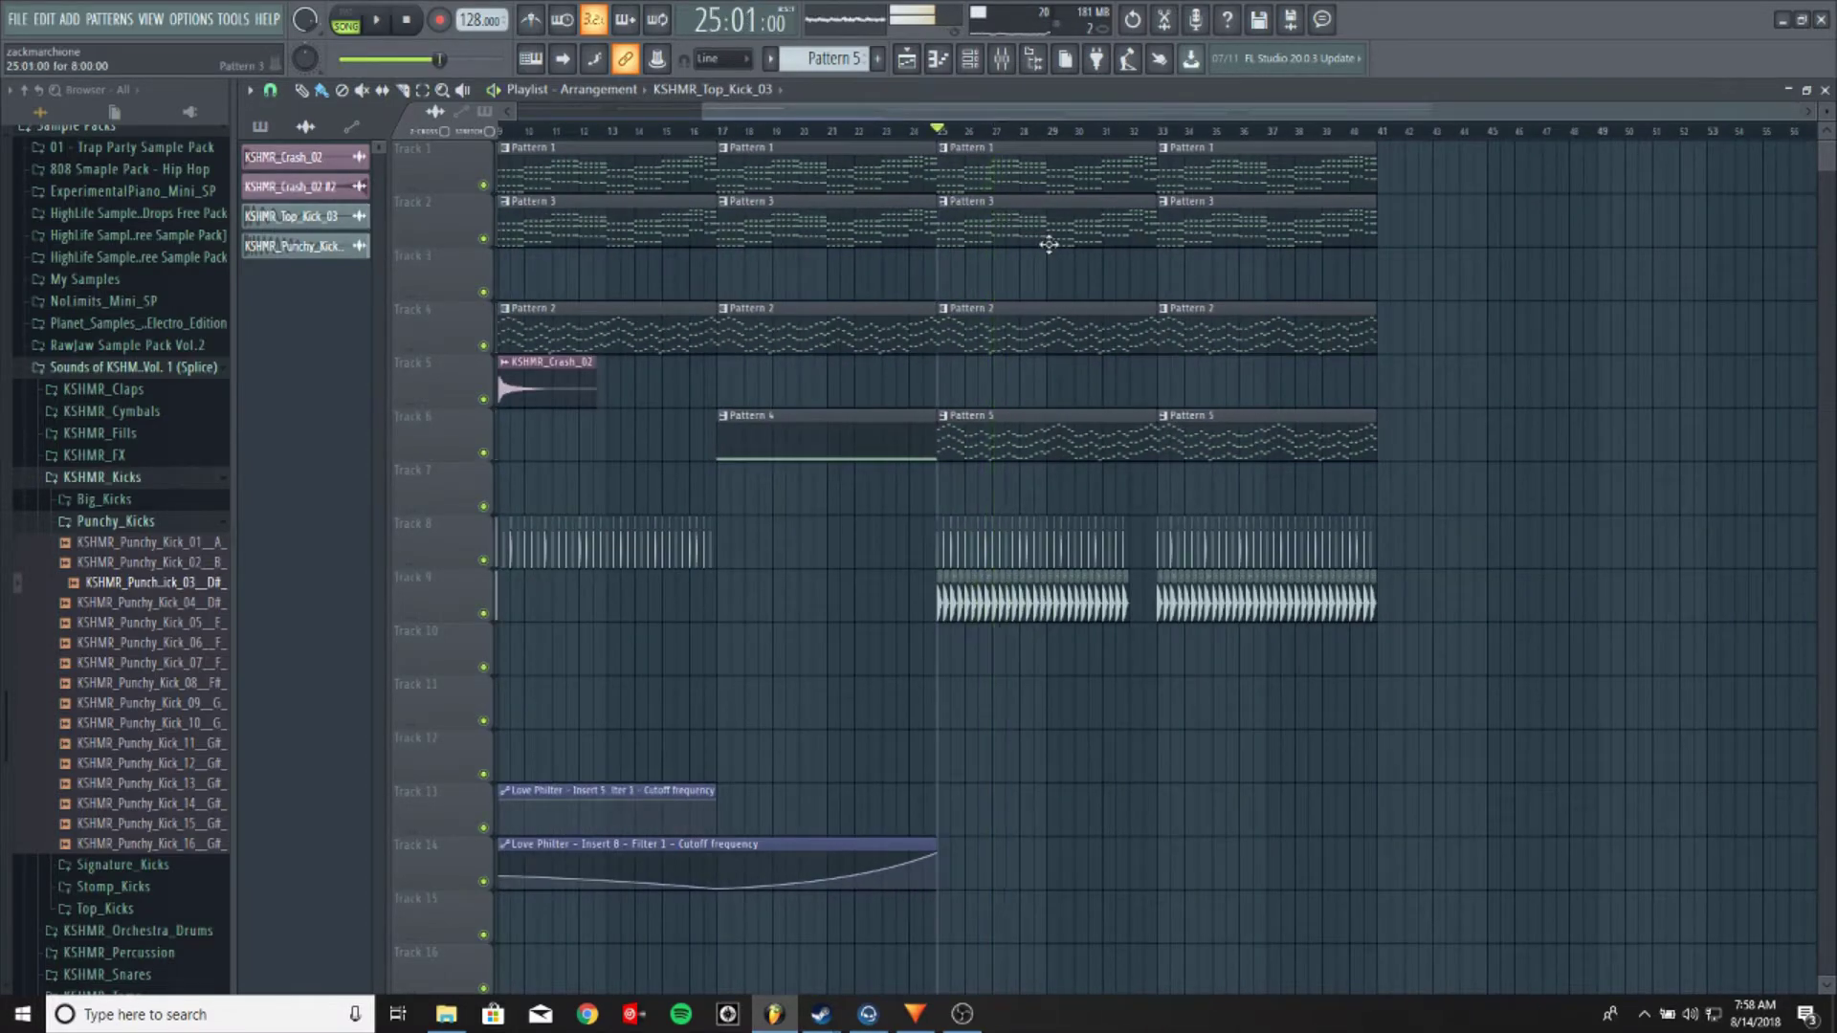
# Copy the reFX Nexus #5 notes from Pattern 5 and create a new empty Pattern 6
pyautogui.click(970, 59)
pyautogui.click(770, 60)
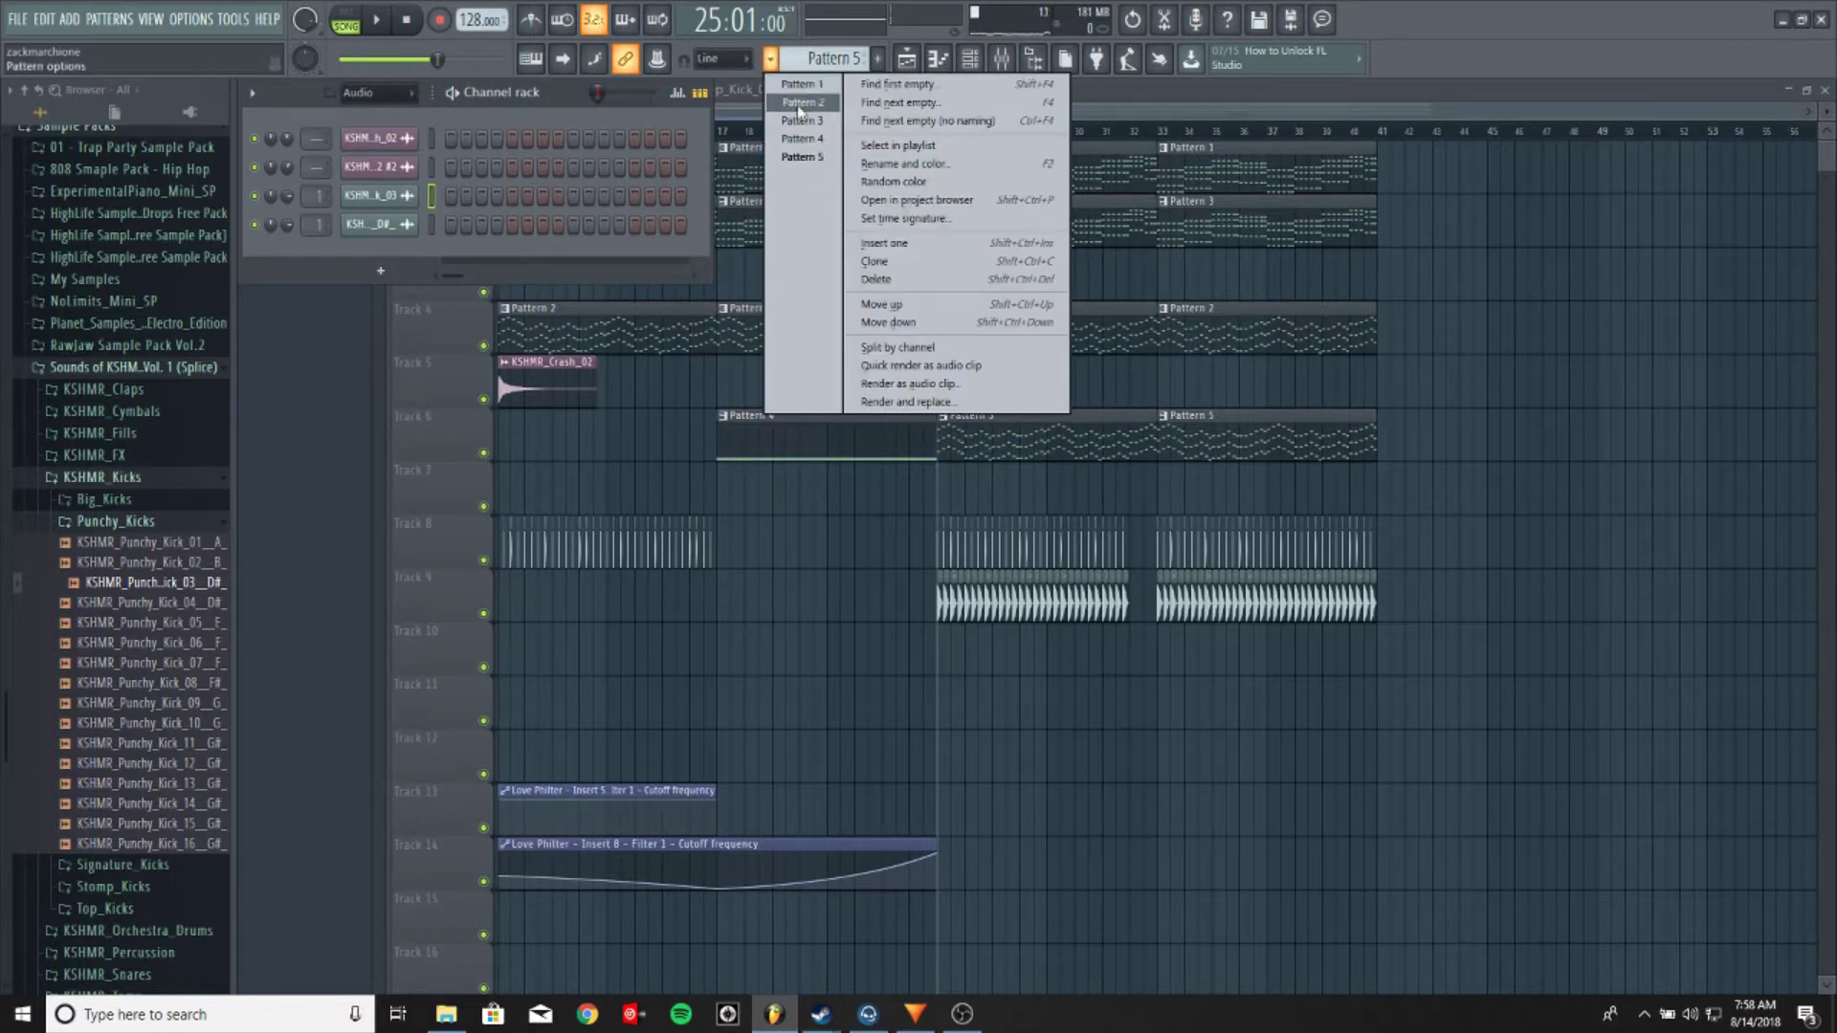
pyautogui.click(802, 157)
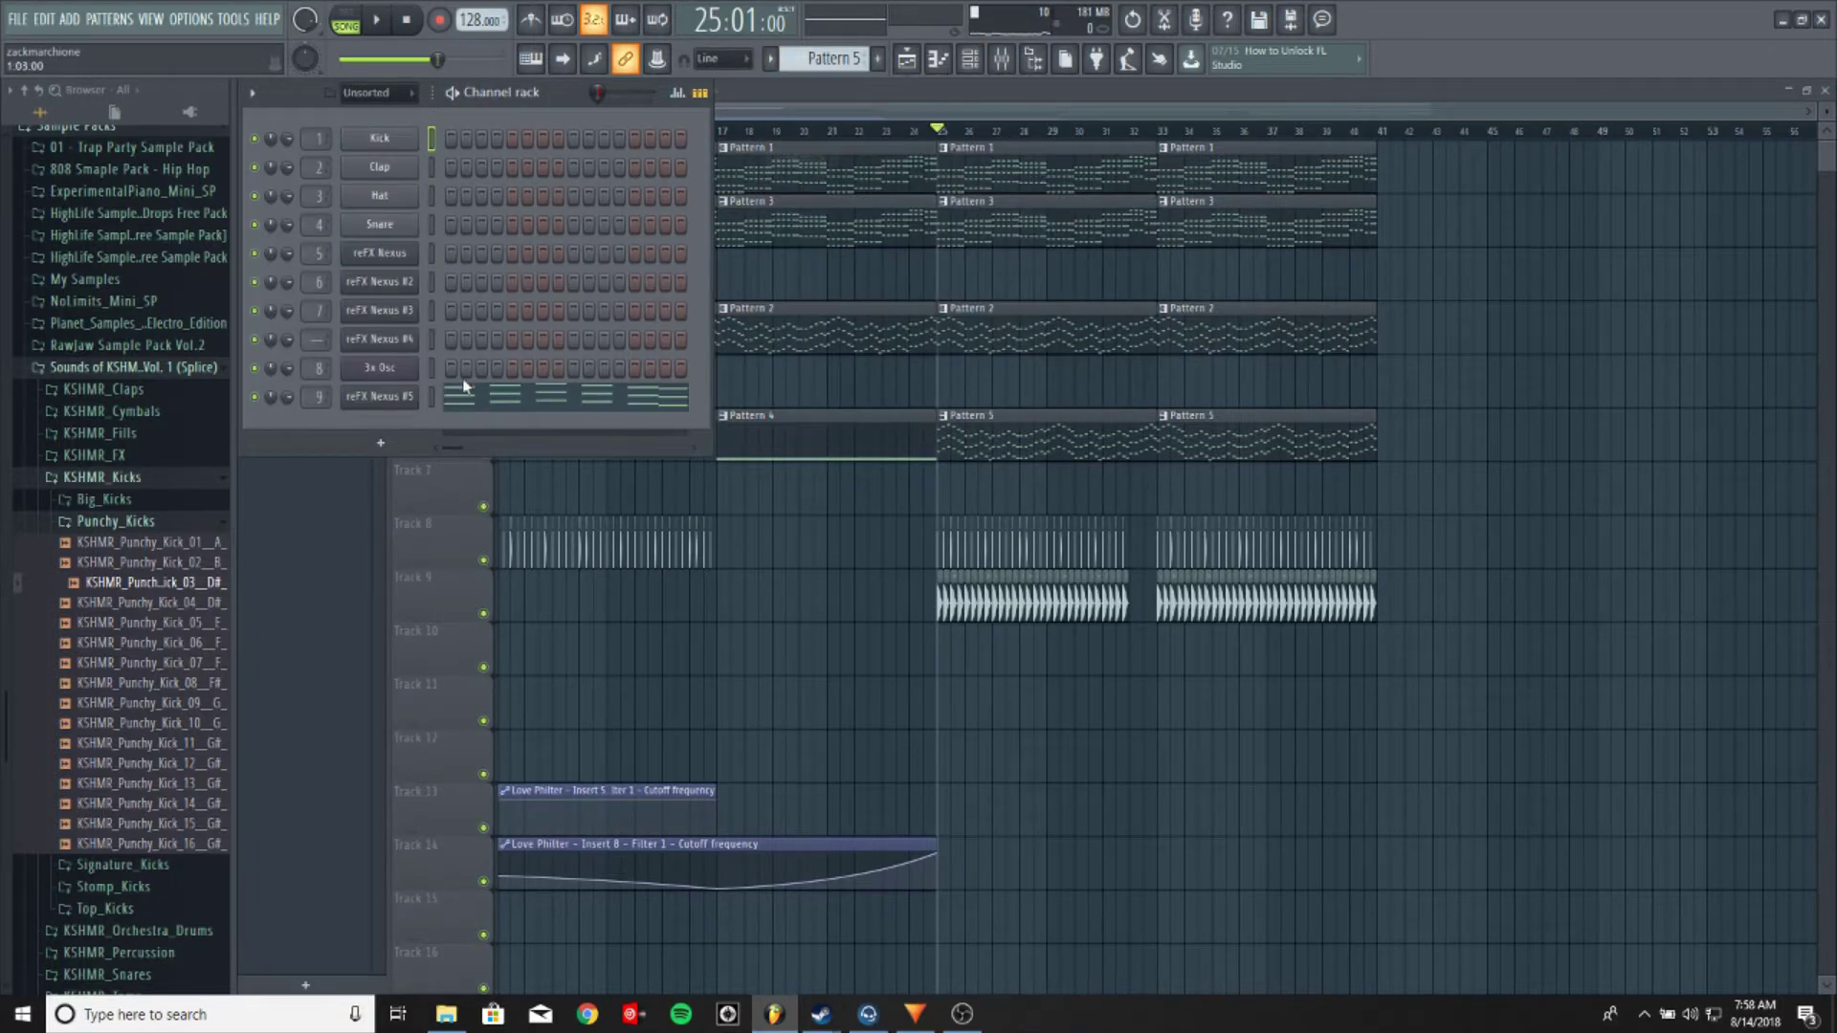
pyautogui.rightClick(415, 404)
pyautogui.click(618, 425)
pyautogui.click(879, 59)
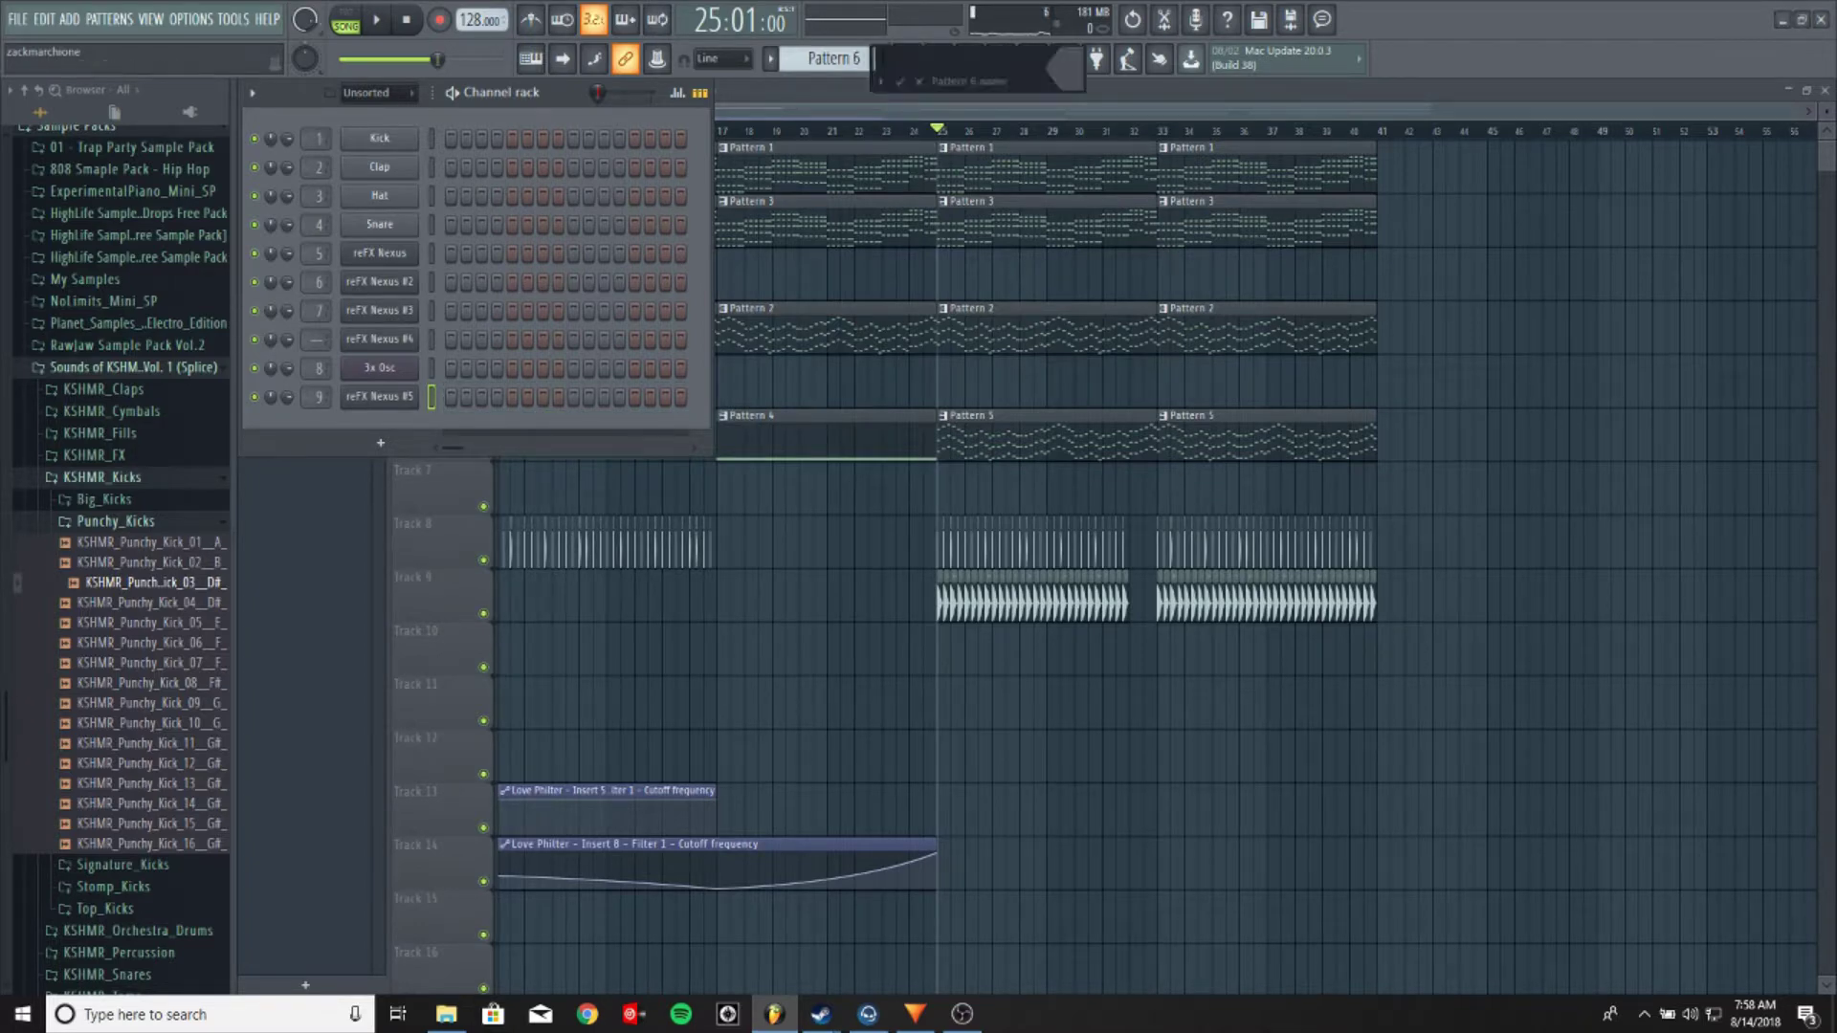
# Add a new reFX Nexus channel and load the PL Trancepikes preset from the Plucked category
pyautogui.click(379, 443)
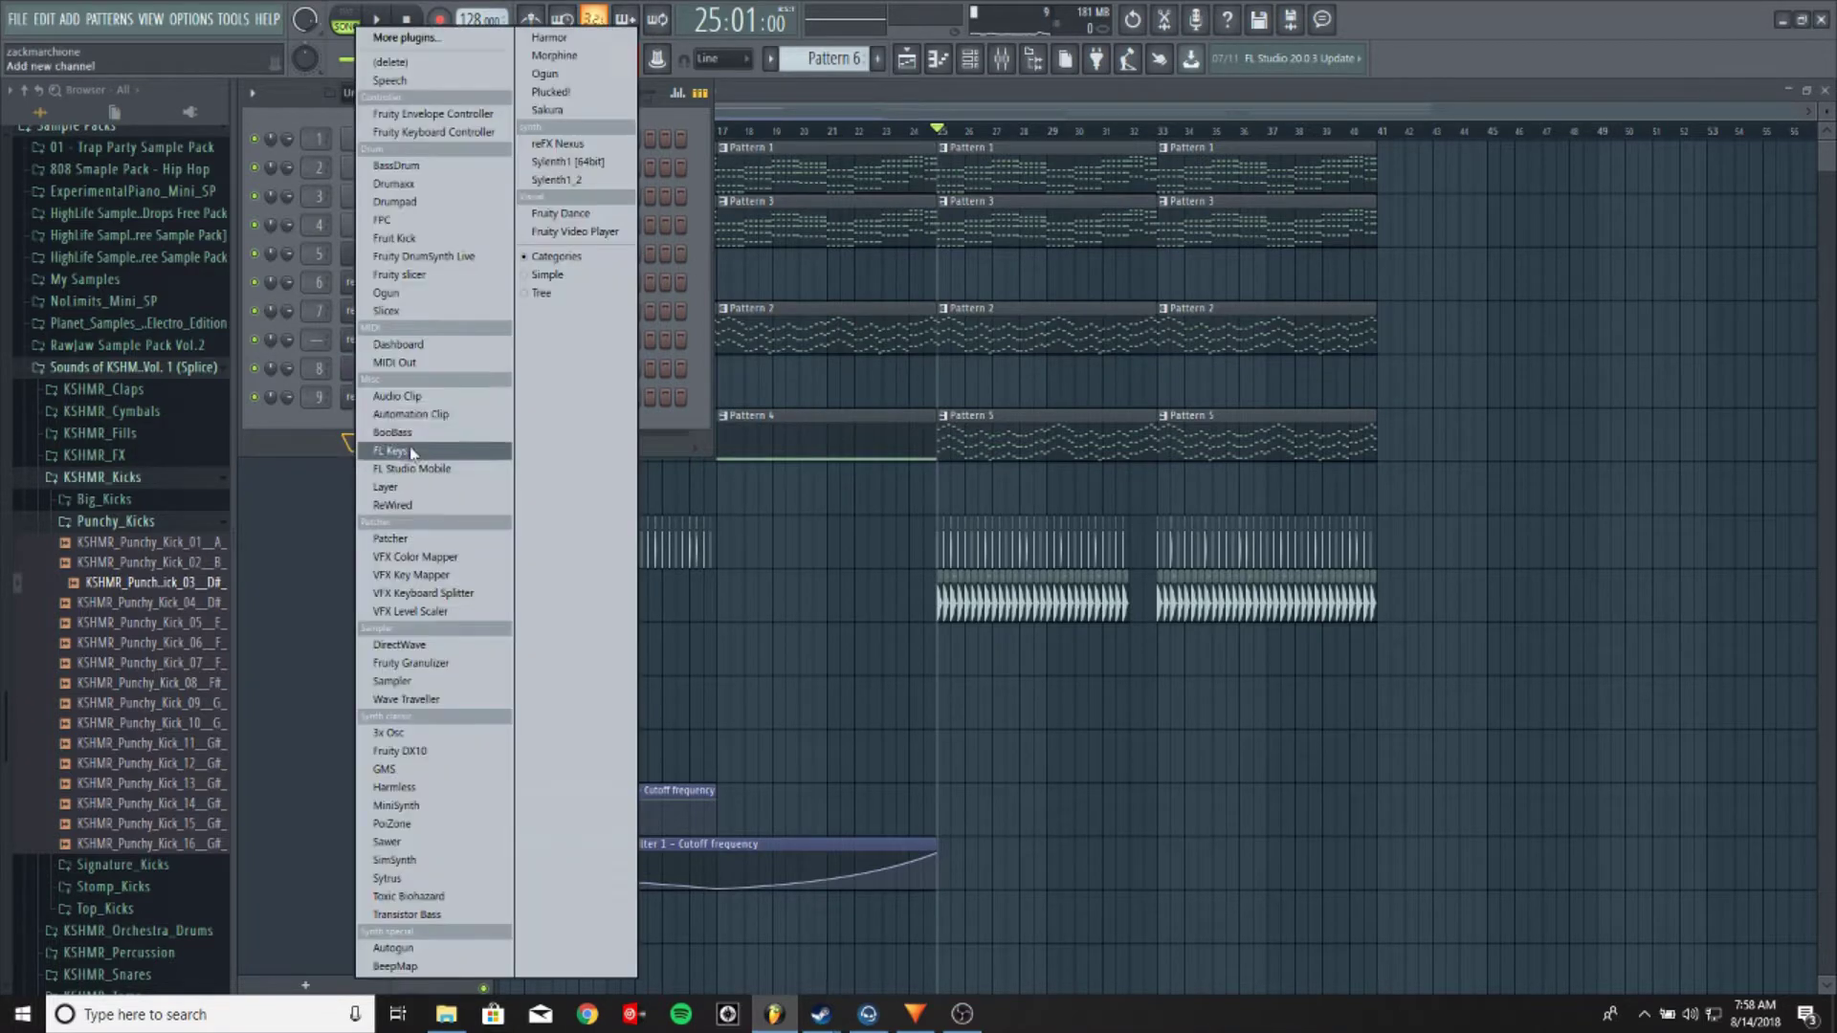
pyautogui.click(601, 149)
pyautogui.moveTo(594, 199); pyautogui.dragTo(1005, 273)
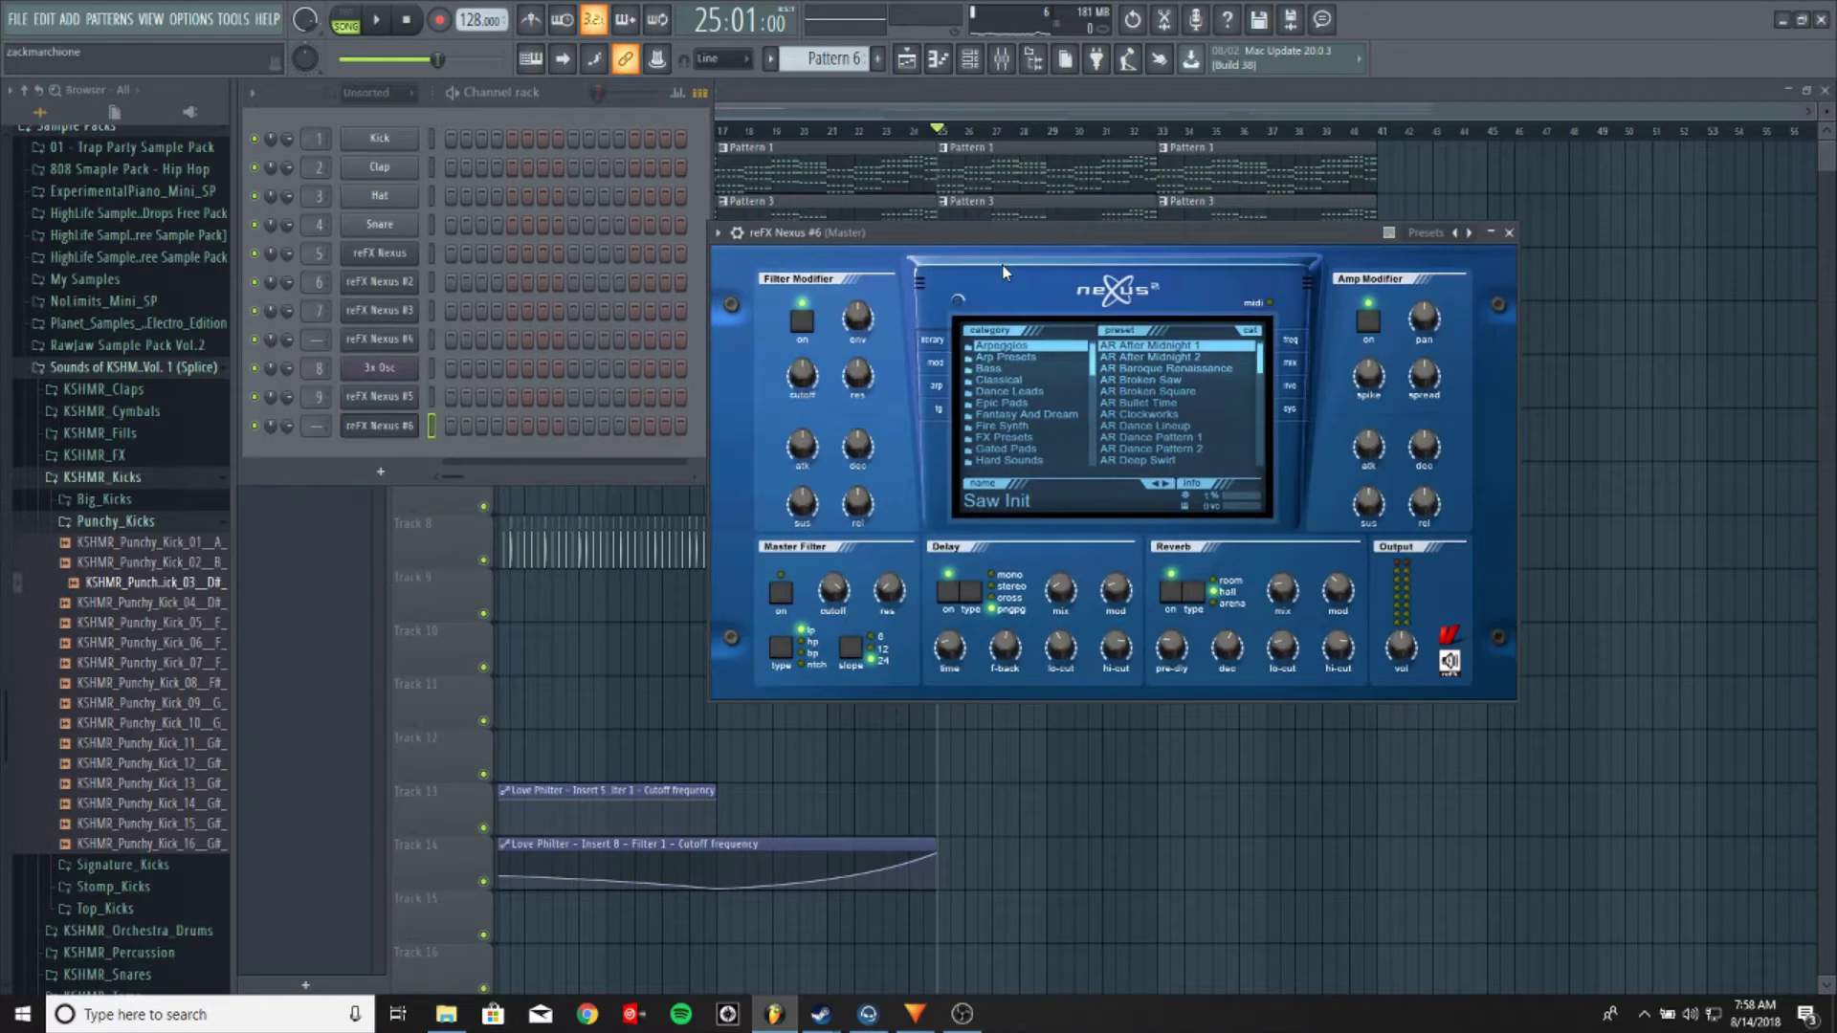
pyautogui.scroll(-5, 1086, 371)
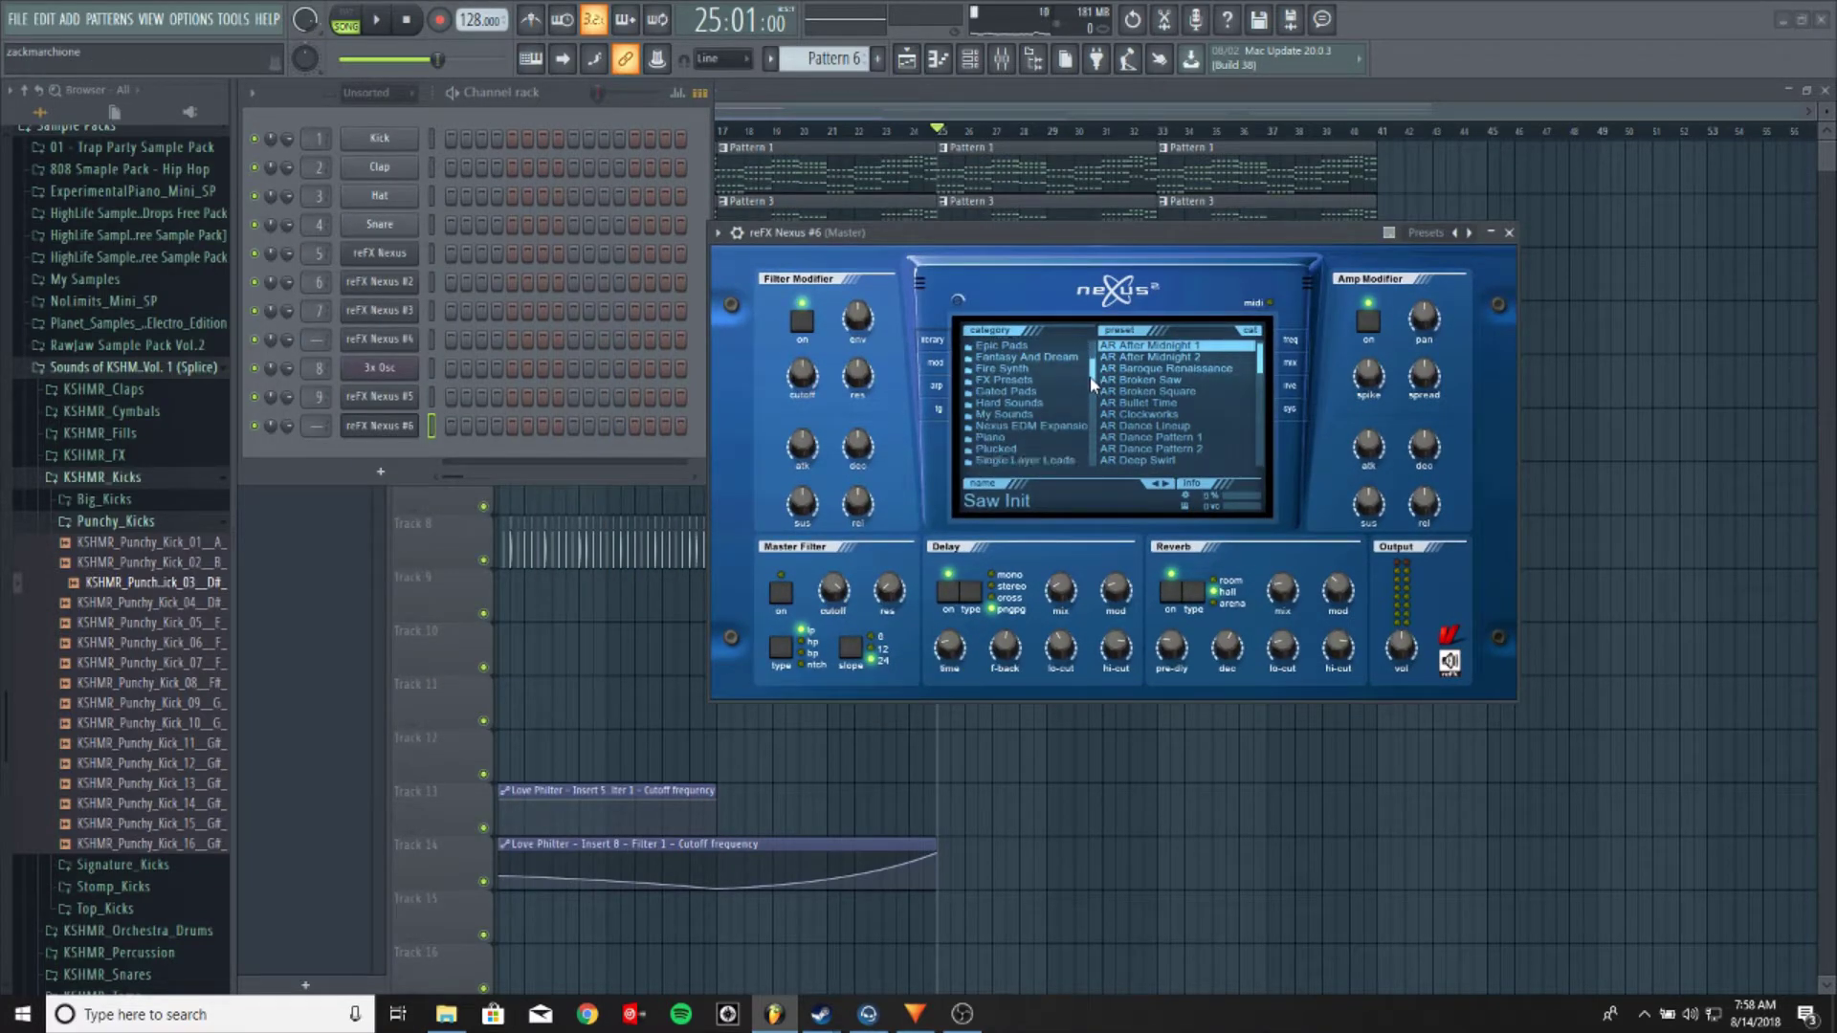
pyautogui.click(1053, 403)
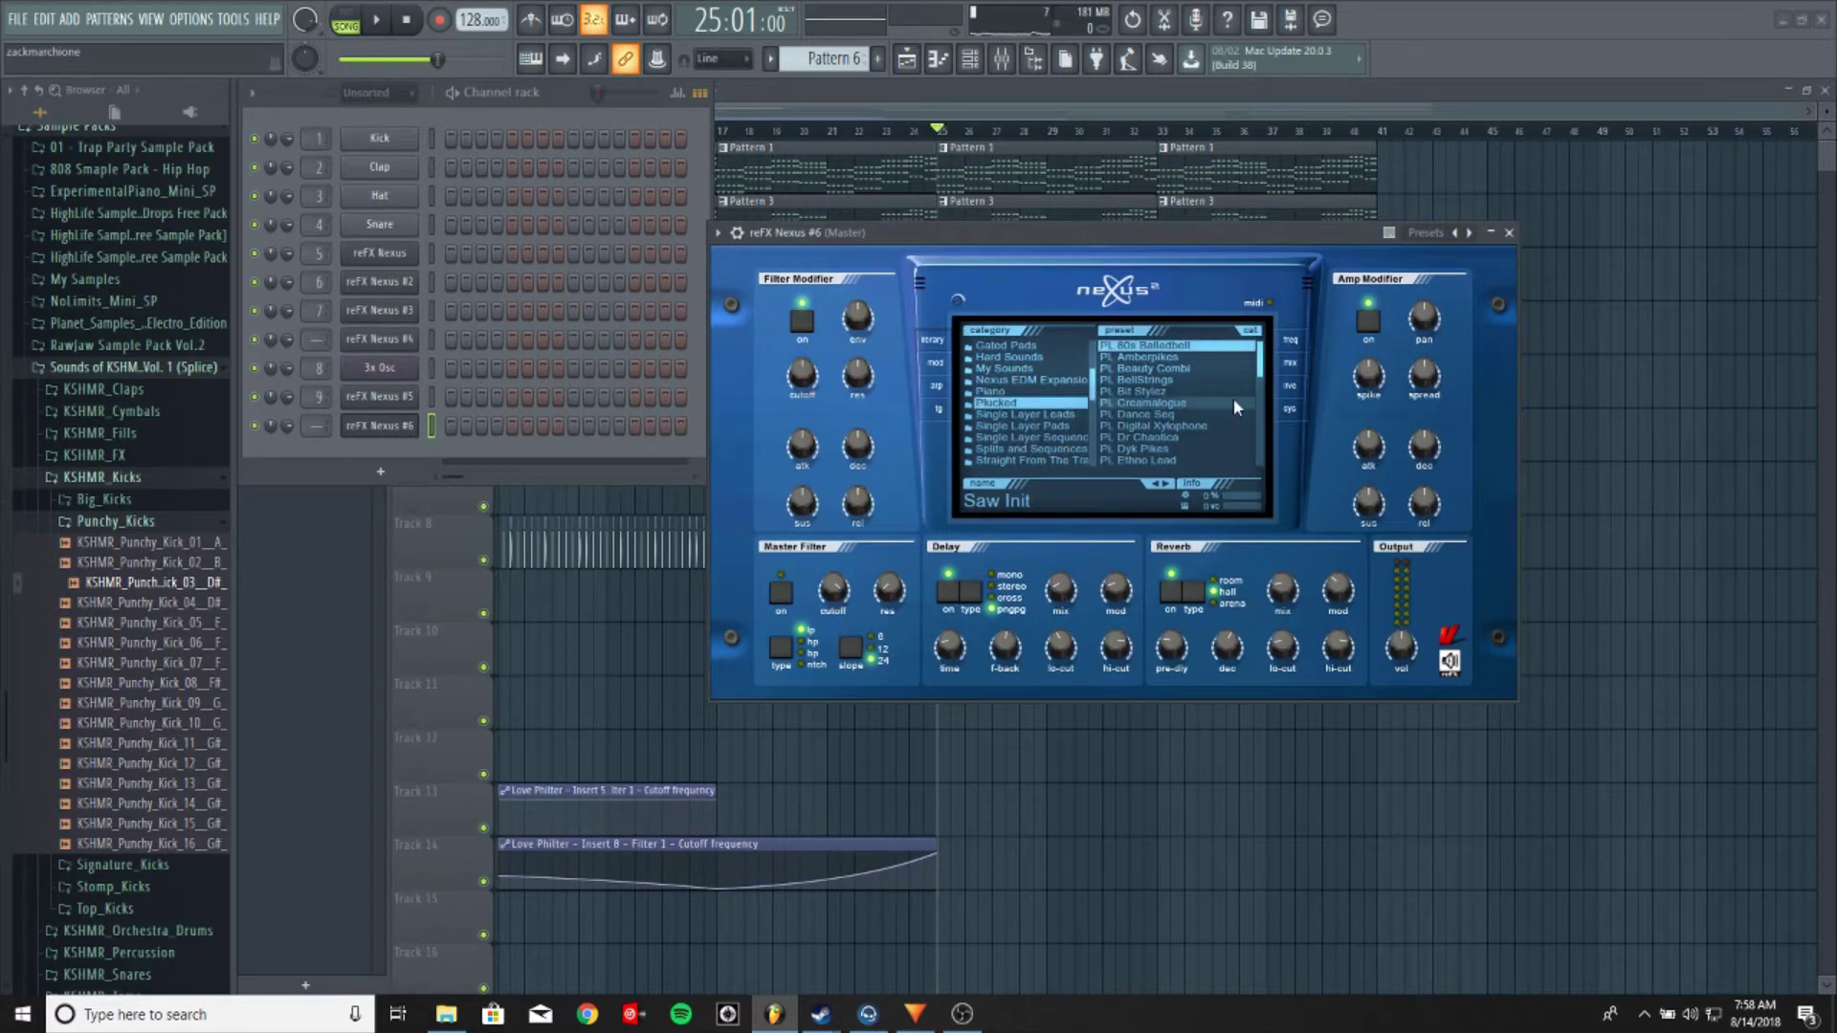
pyautogui.moveTo(1263, 369); pyautogui.dragTo(1258, 448)
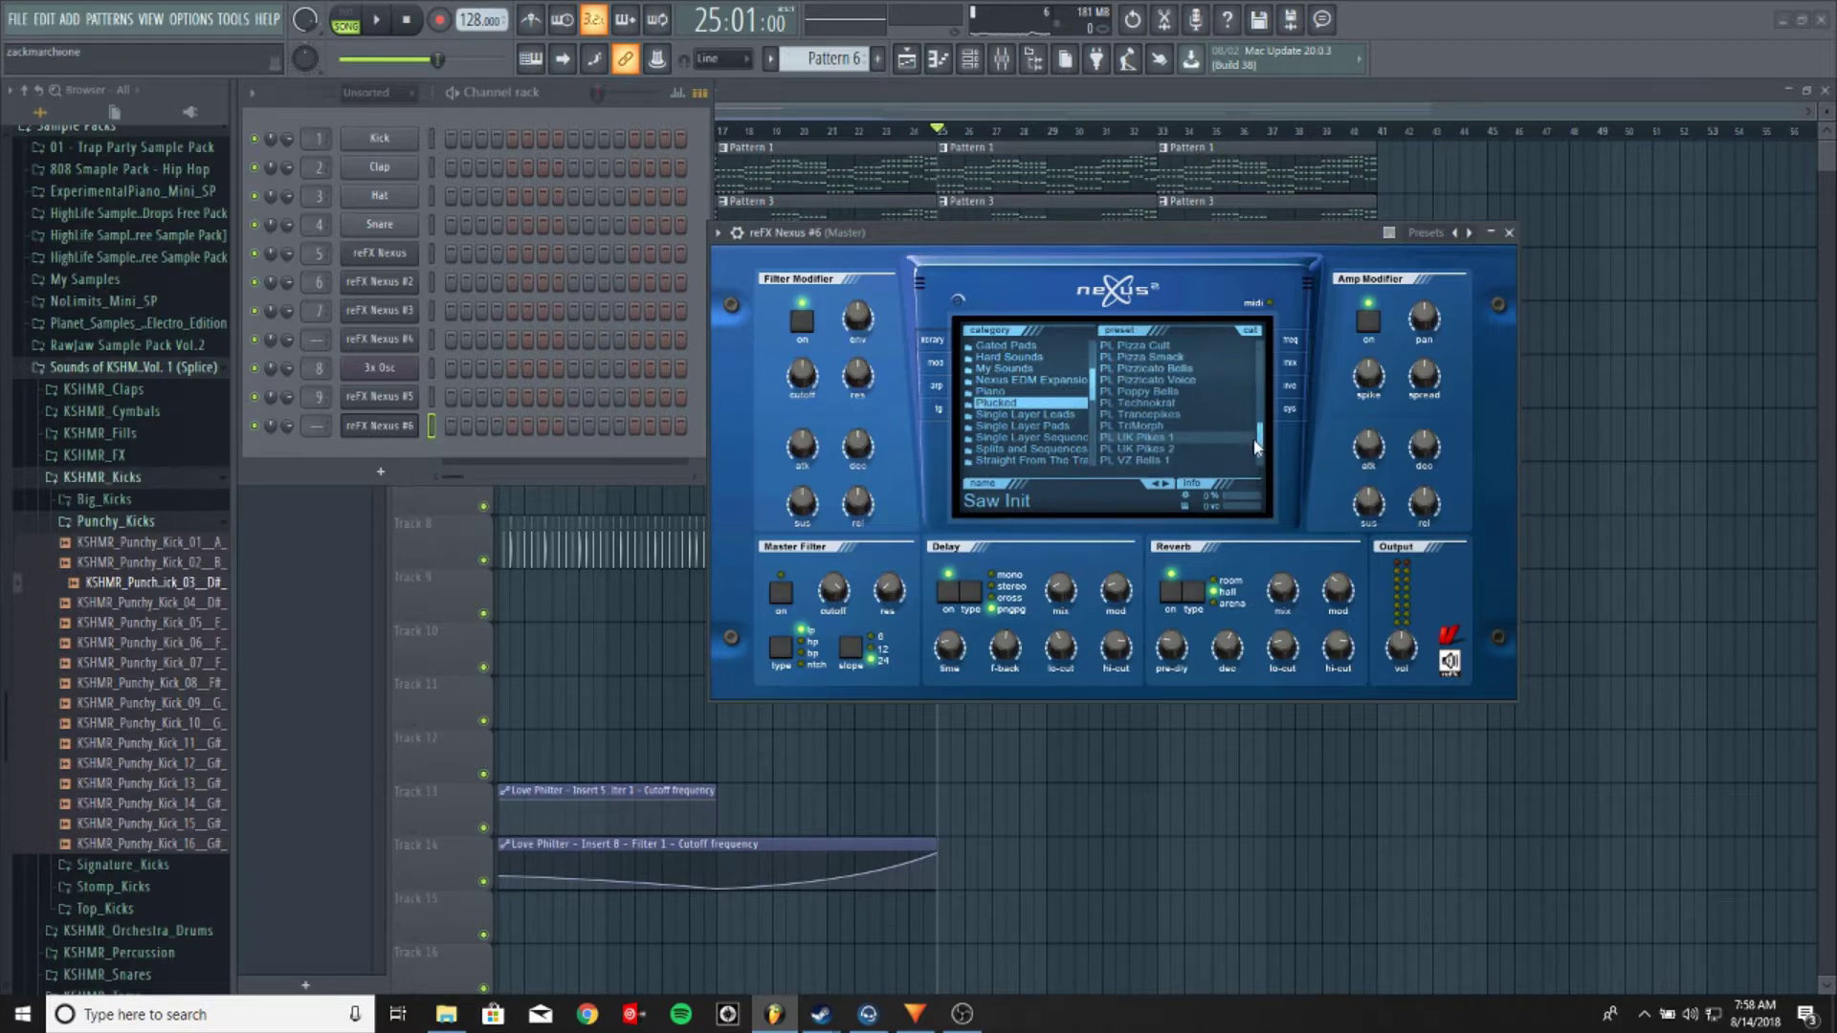
pyautogui.click(1144, 414)
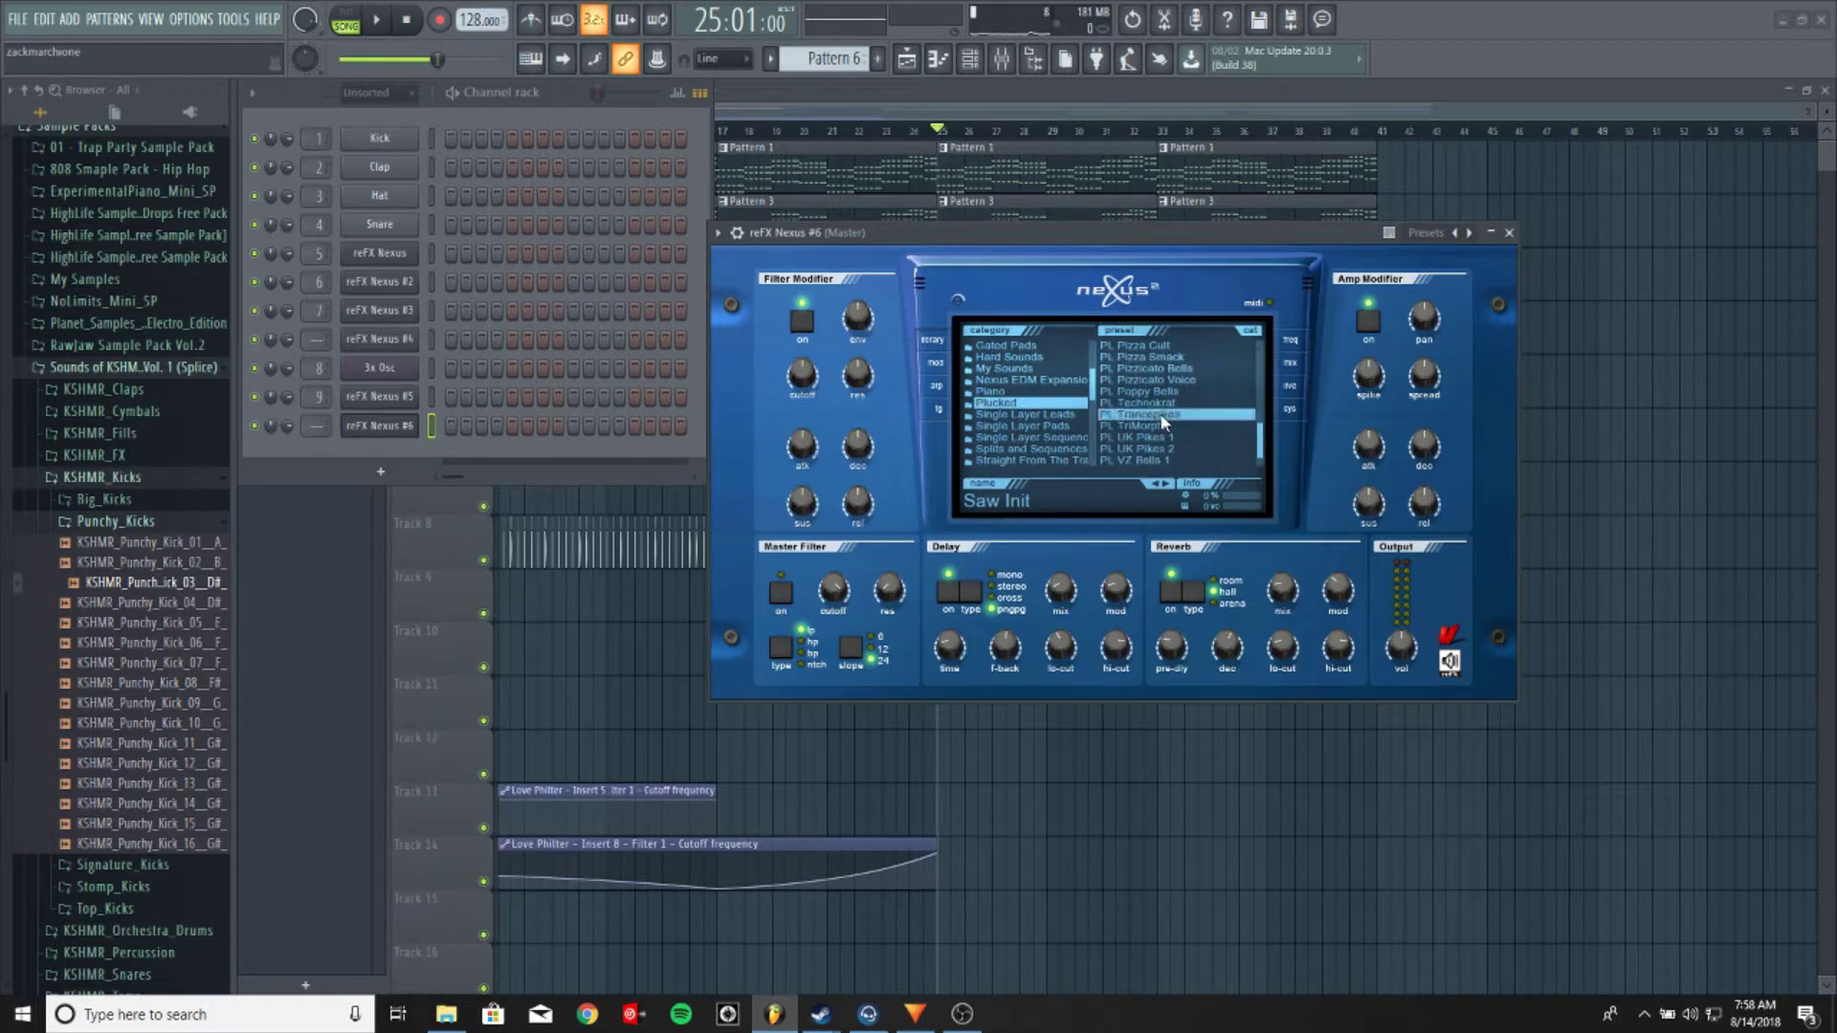
# Paste the copied notes into the reFX Nexus #6 channel and route it to mixer track 10
pyautogui.rightClick(390, 444)
pyautogui.click(651, 462)
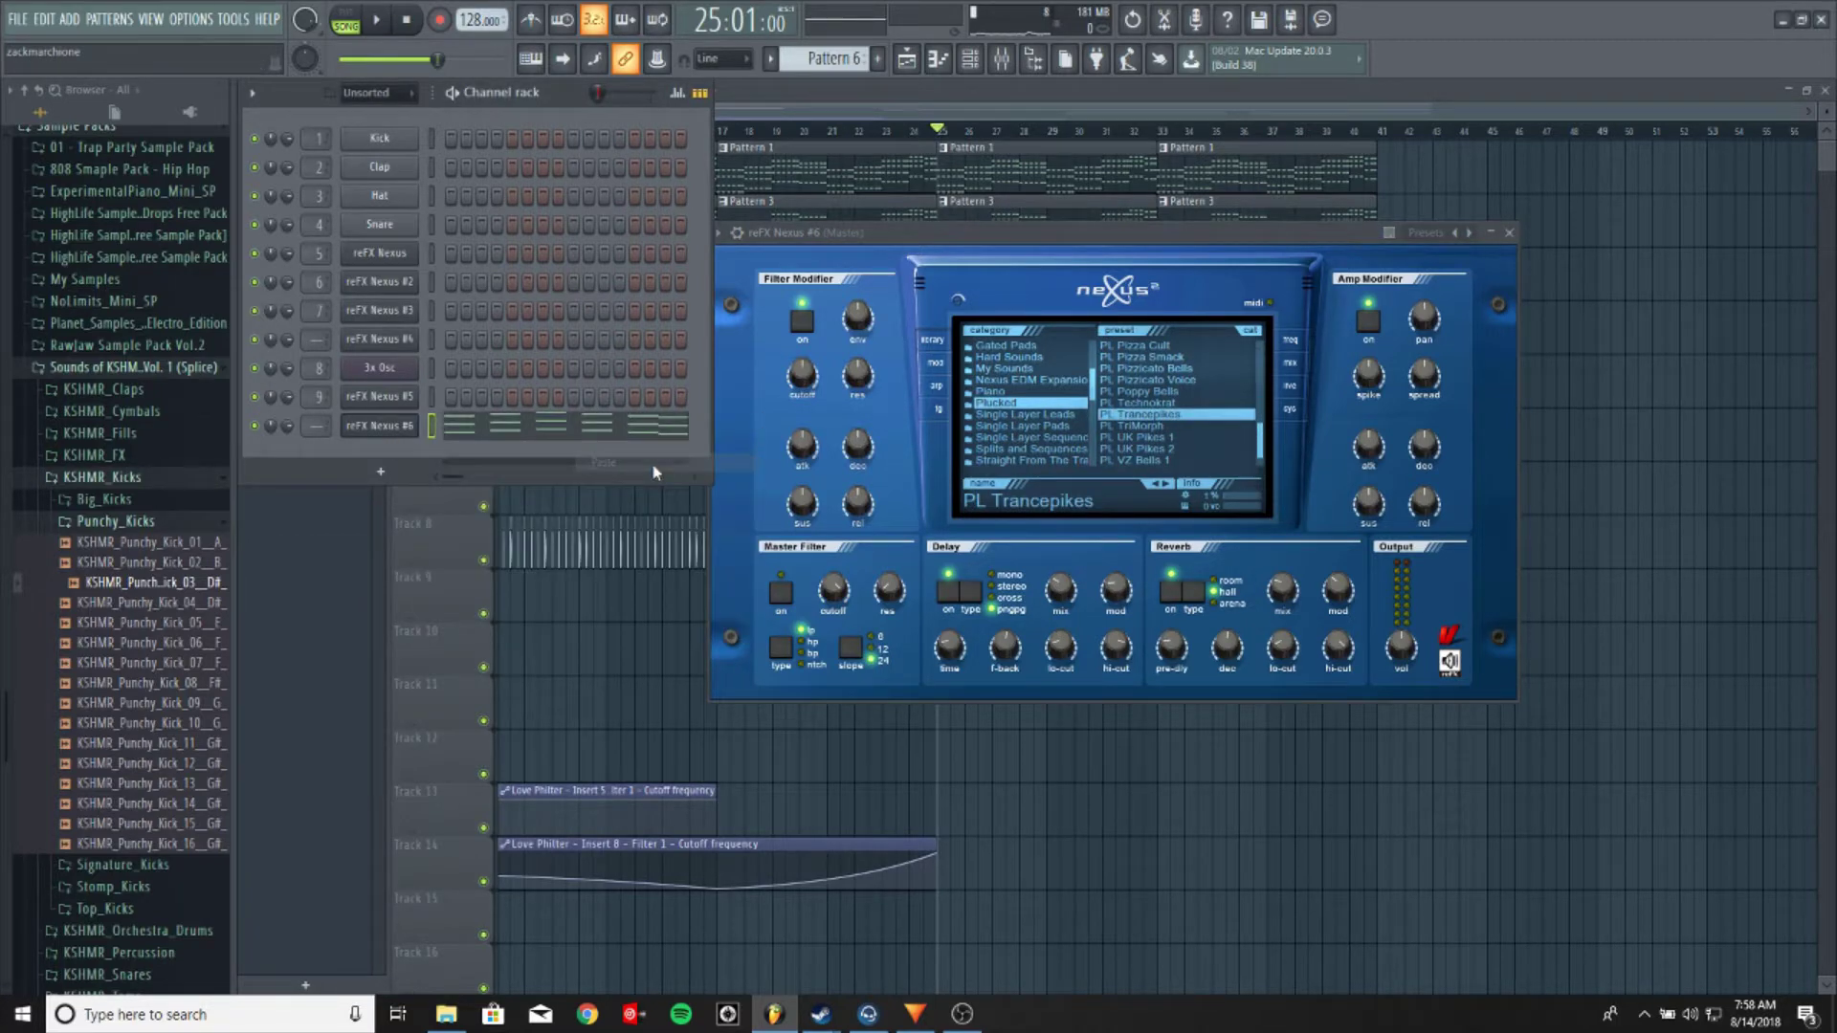
pyautogui.click(374, 23)
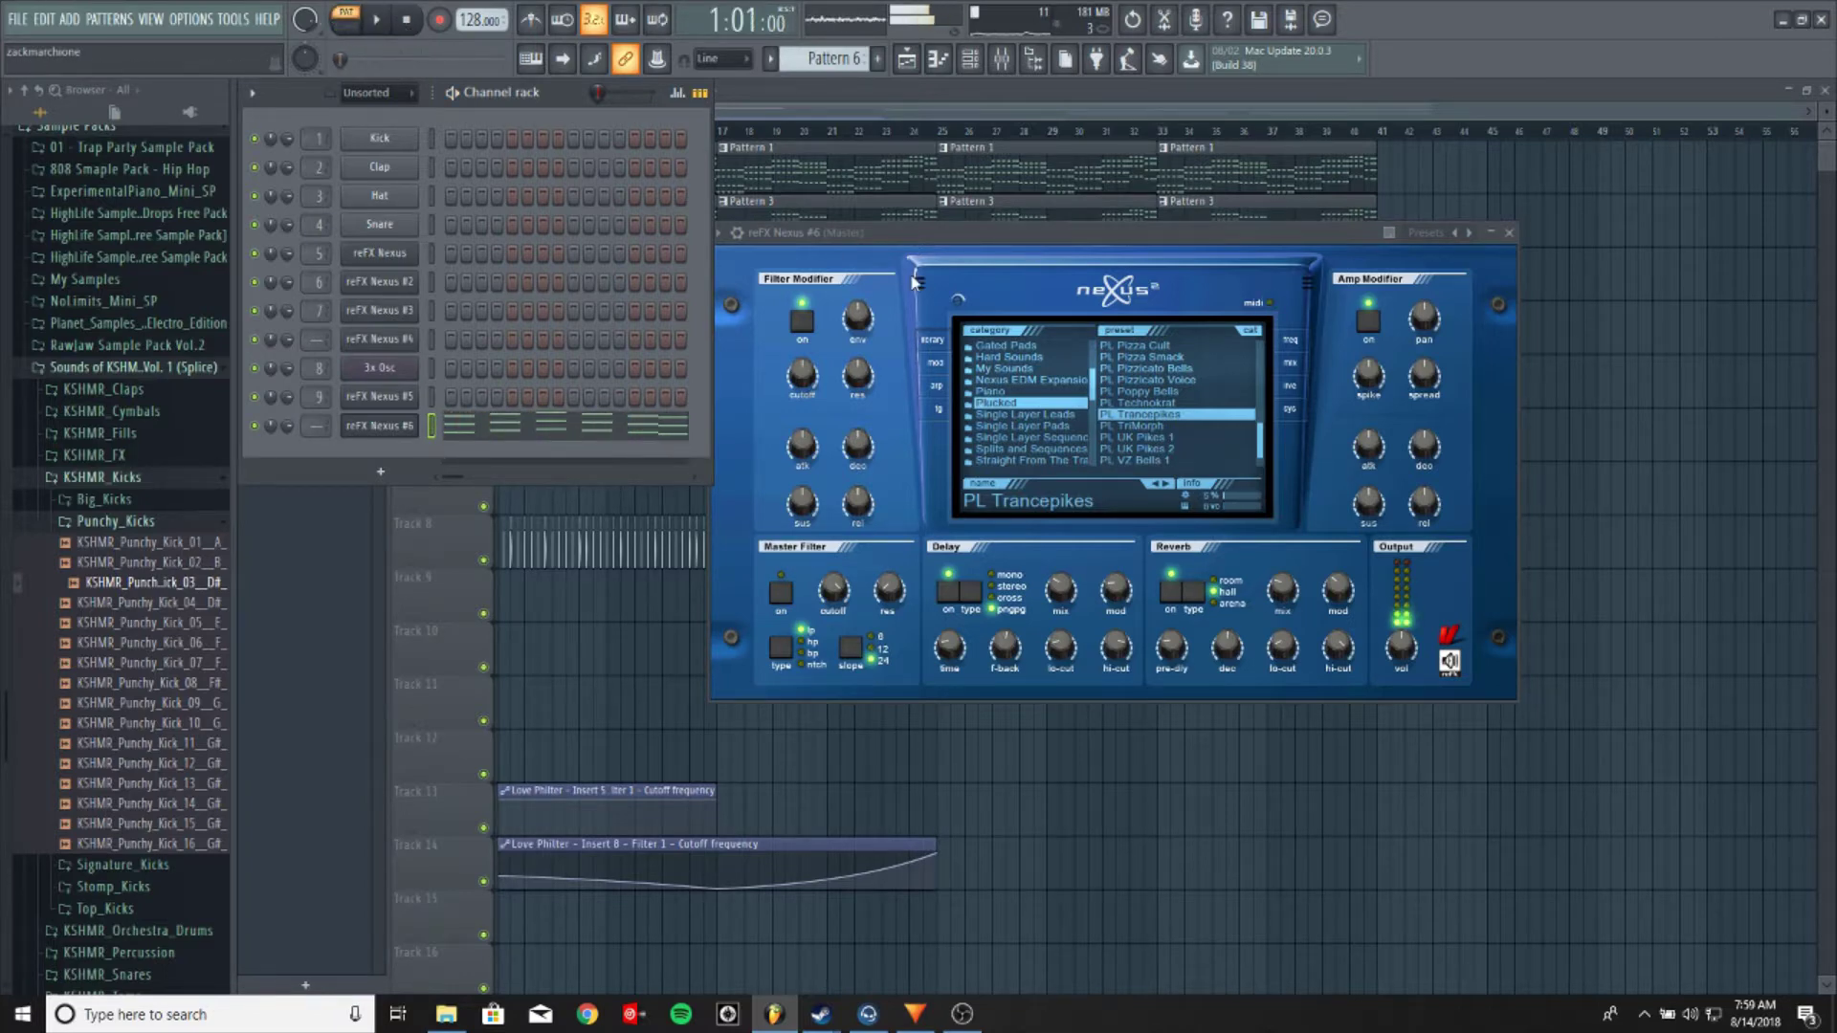
pyautogui.moveTo(914, 234); pyautogui.dragTo(948, 407)
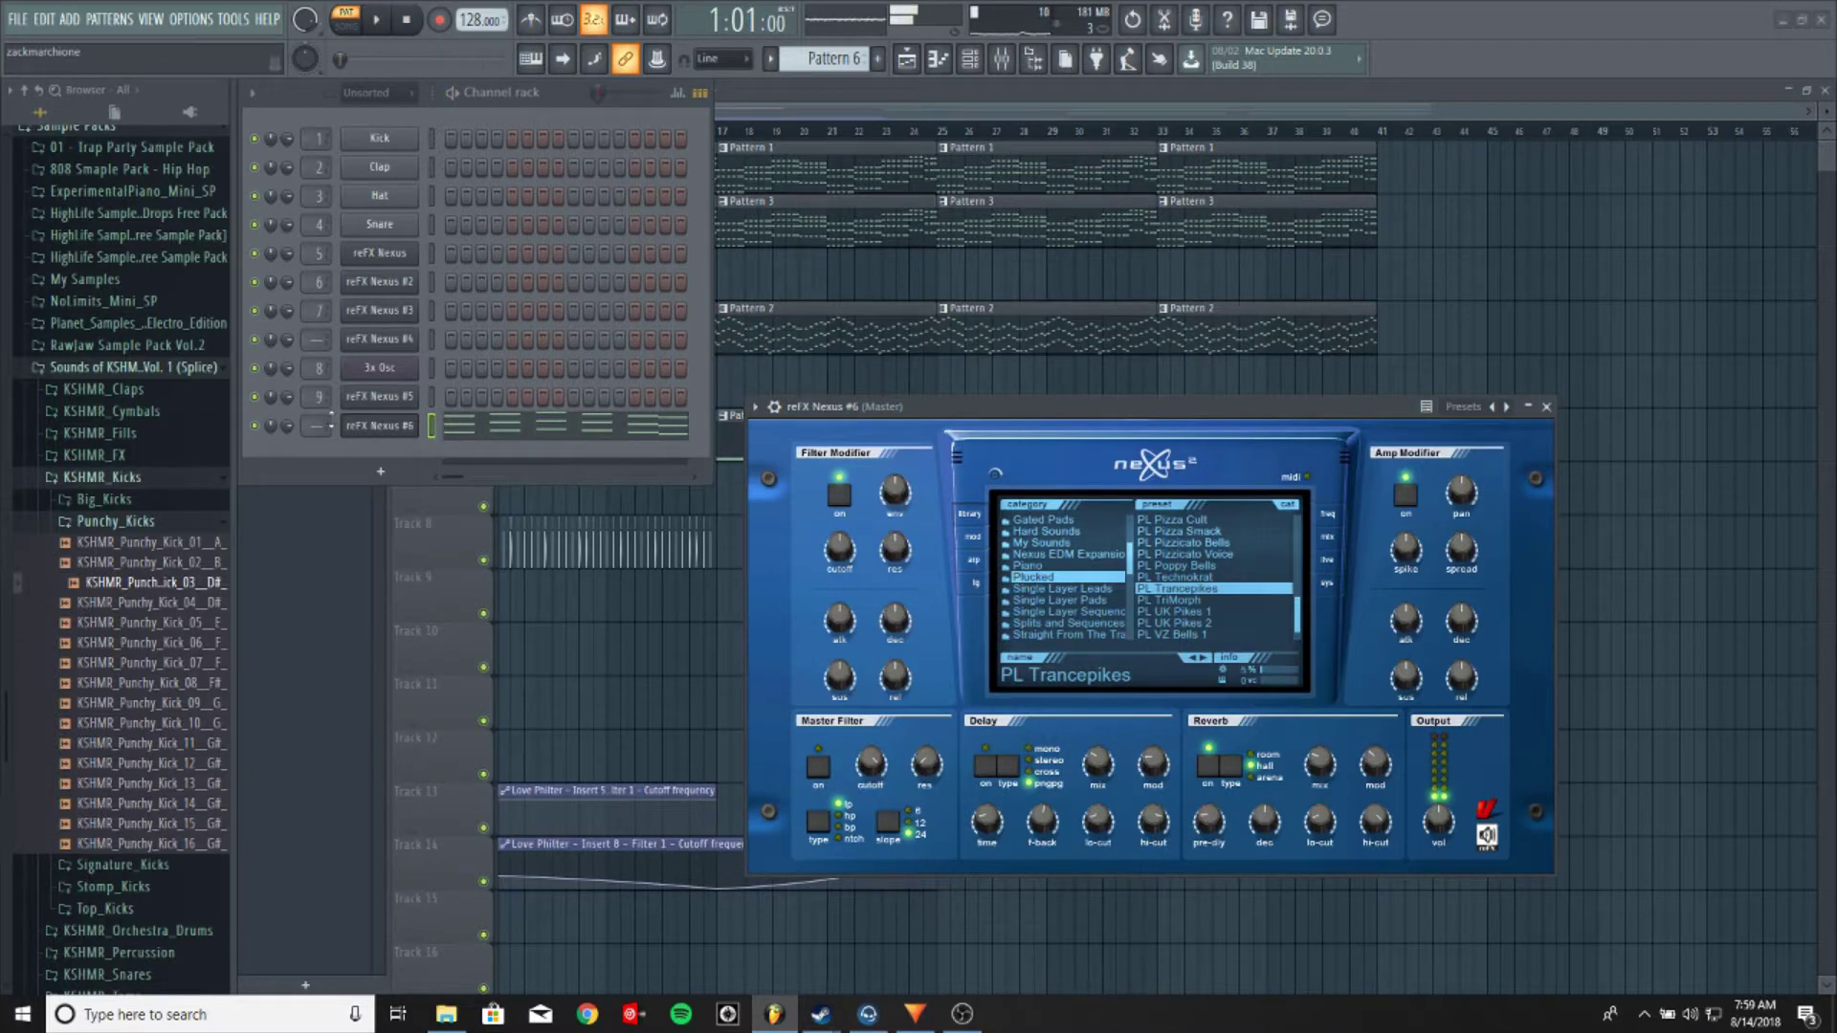
pyautogui.scroll(5, 319, 426)
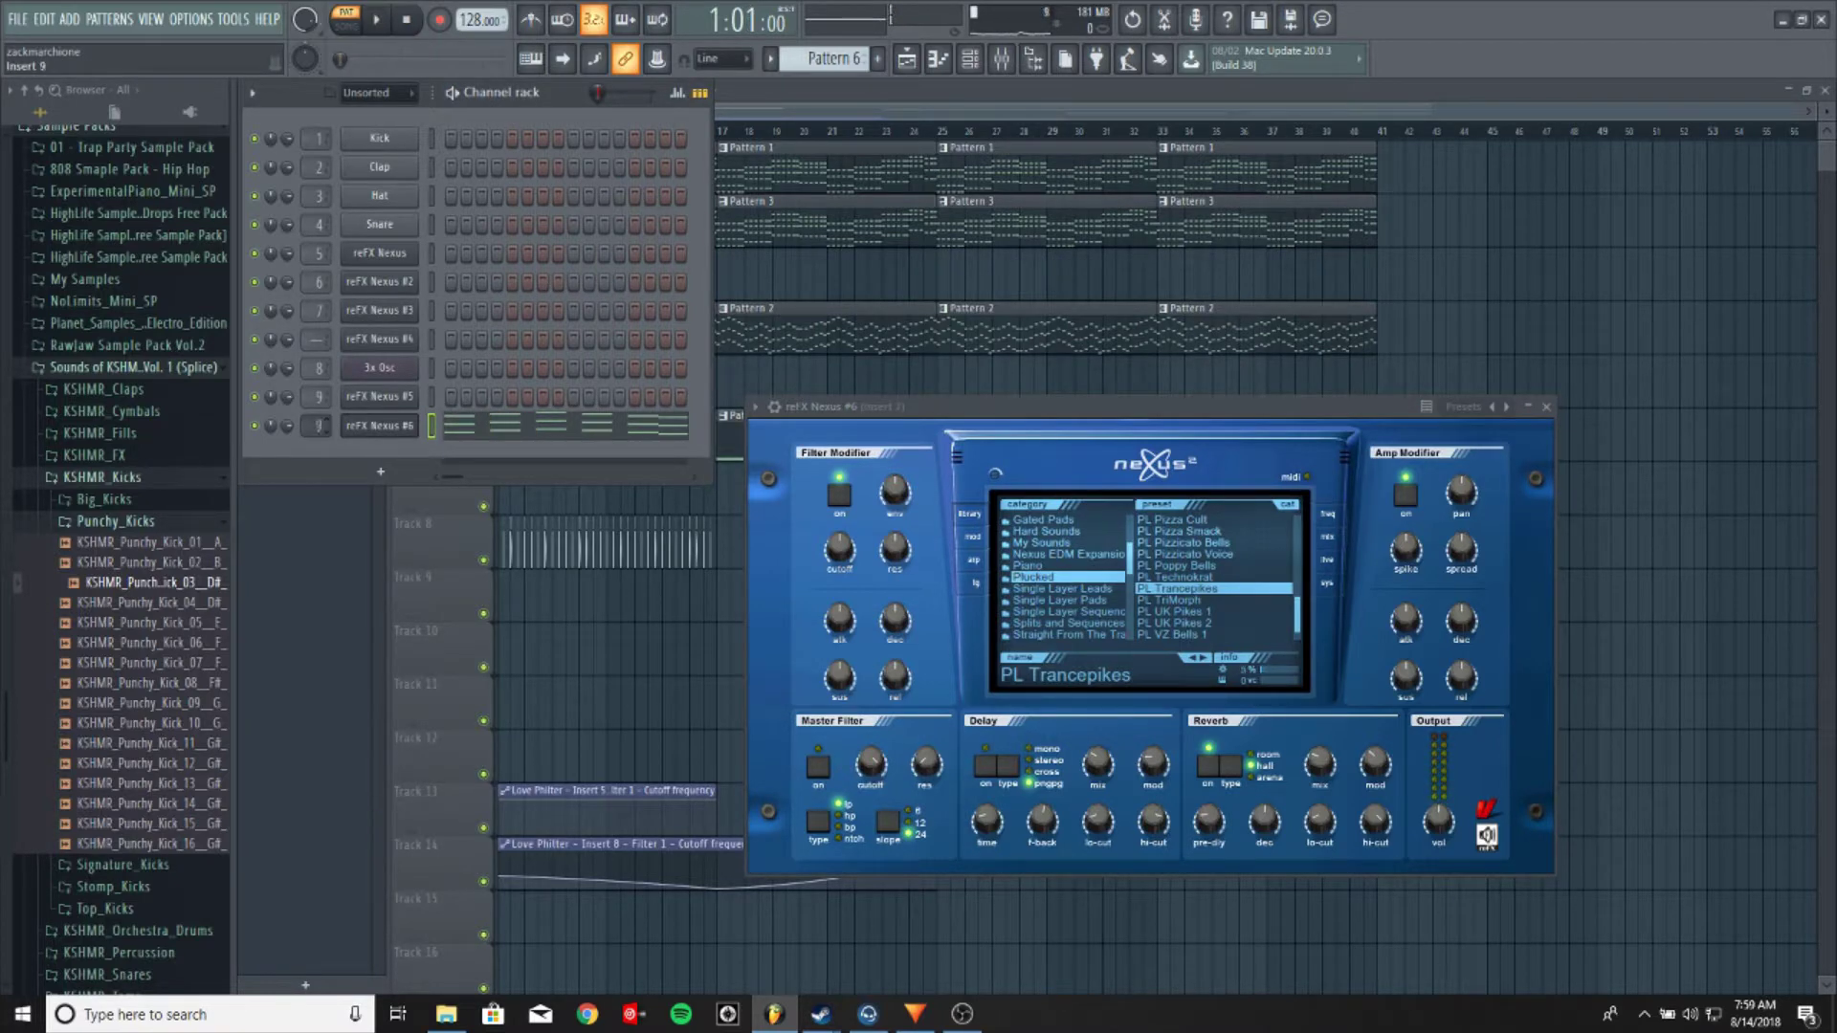
# Place Pattern 6 twice on Track 7 from bar 25 through bar 40 and audition the drop from bar 24
pyautogui.moveTo(980, 415); pyautogui.dragTo(1026, 627)
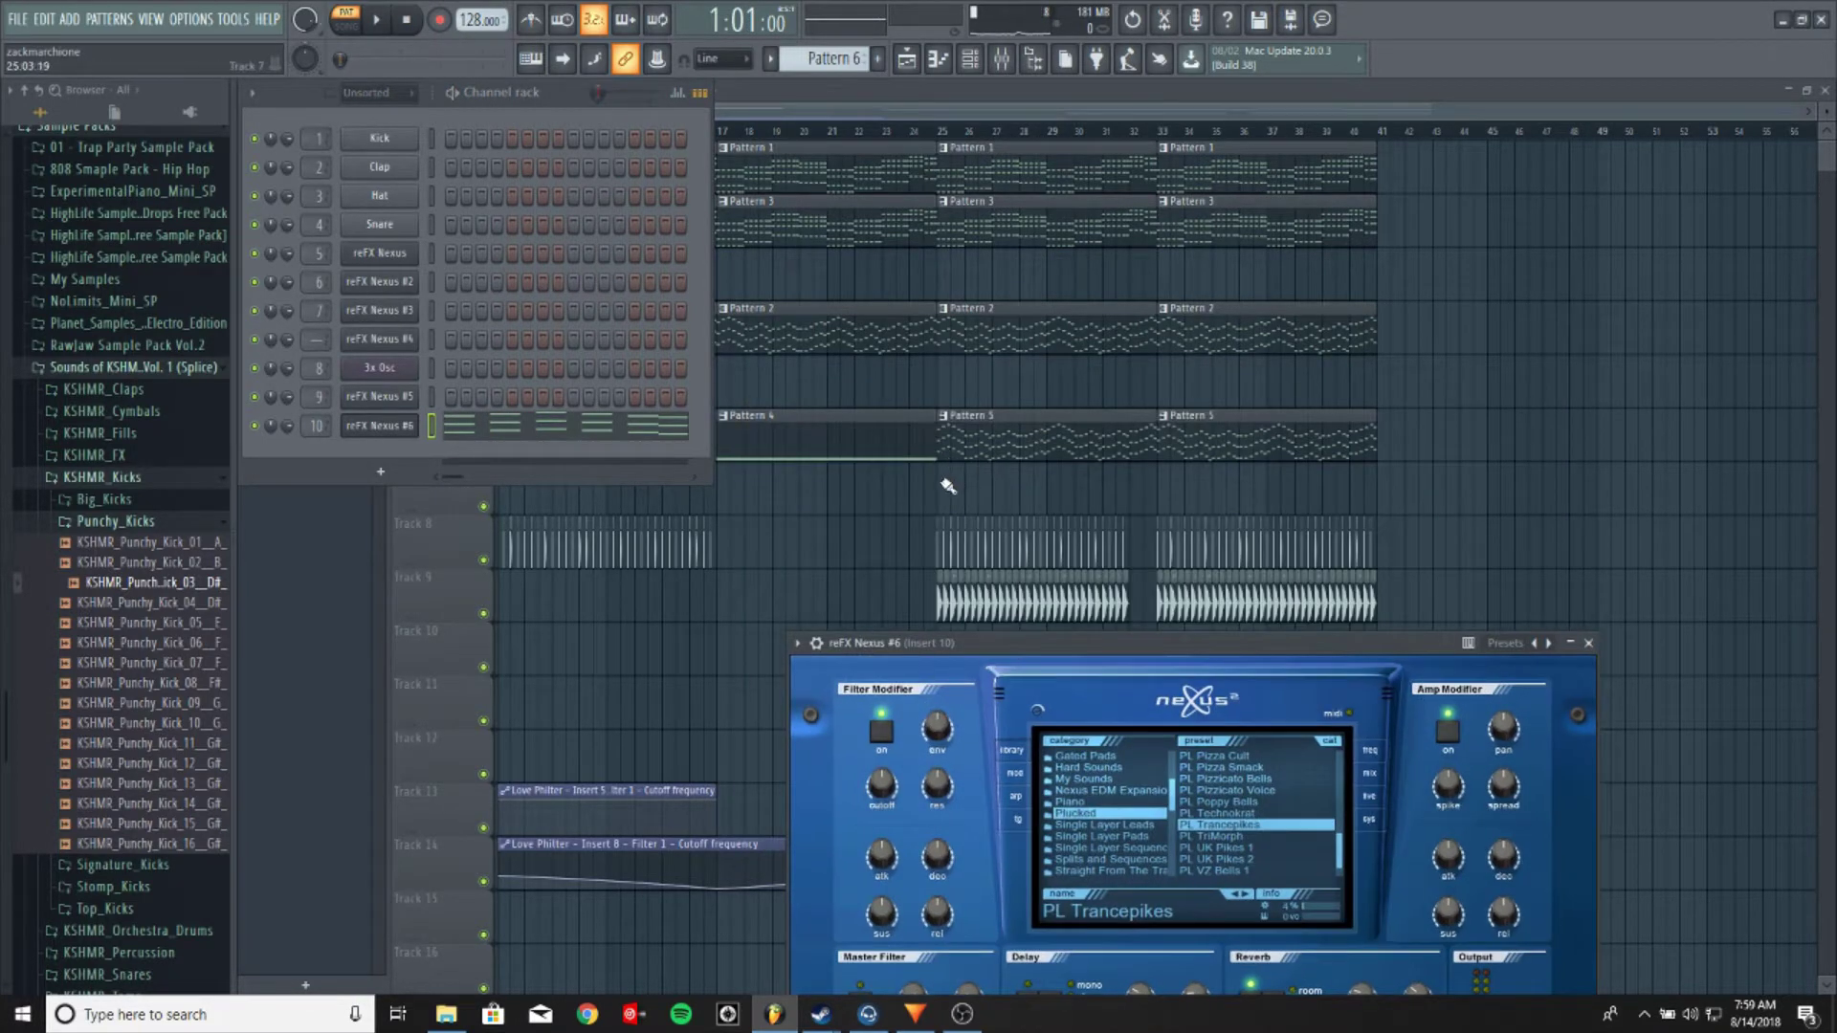
pyautogui.moveTo(947, 486); pyautogui.dragTo(1241, 511)
pyautogui.click(912, 132)
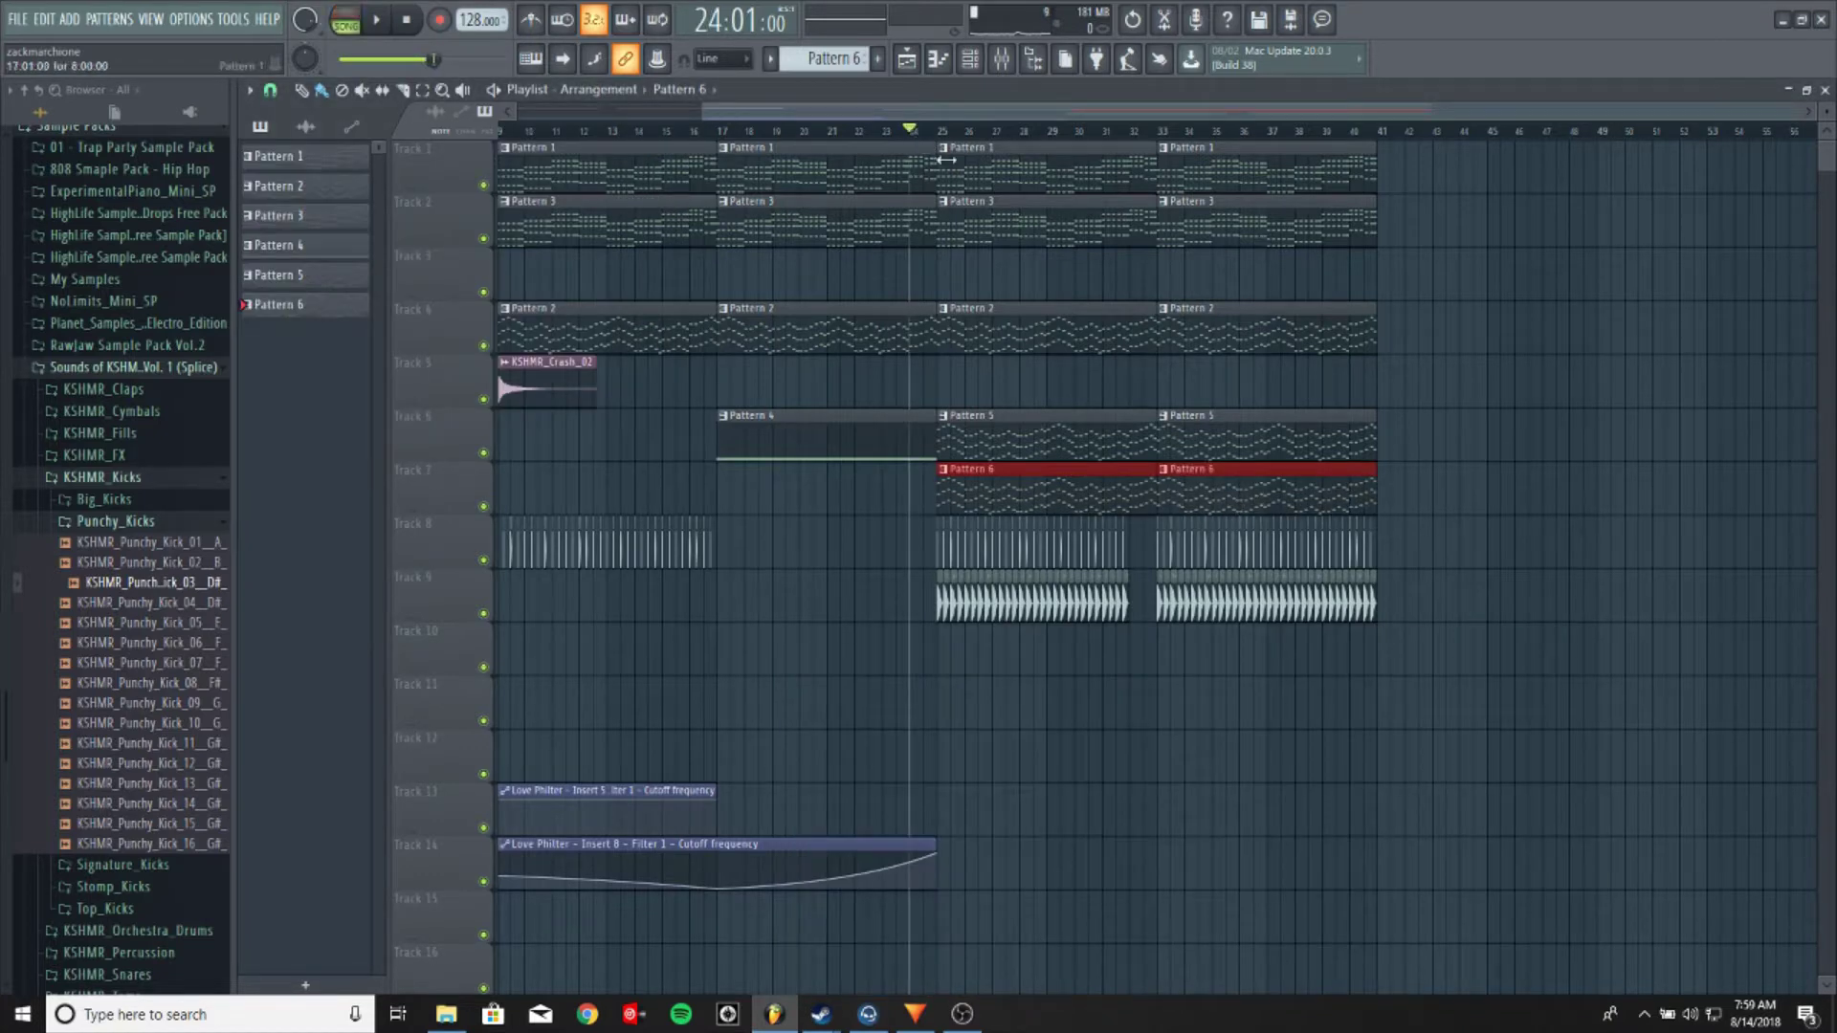
pyautogui.press('space')
pyautogui.click(1182, 394)
pyautogui.rightClick(1228, 394)
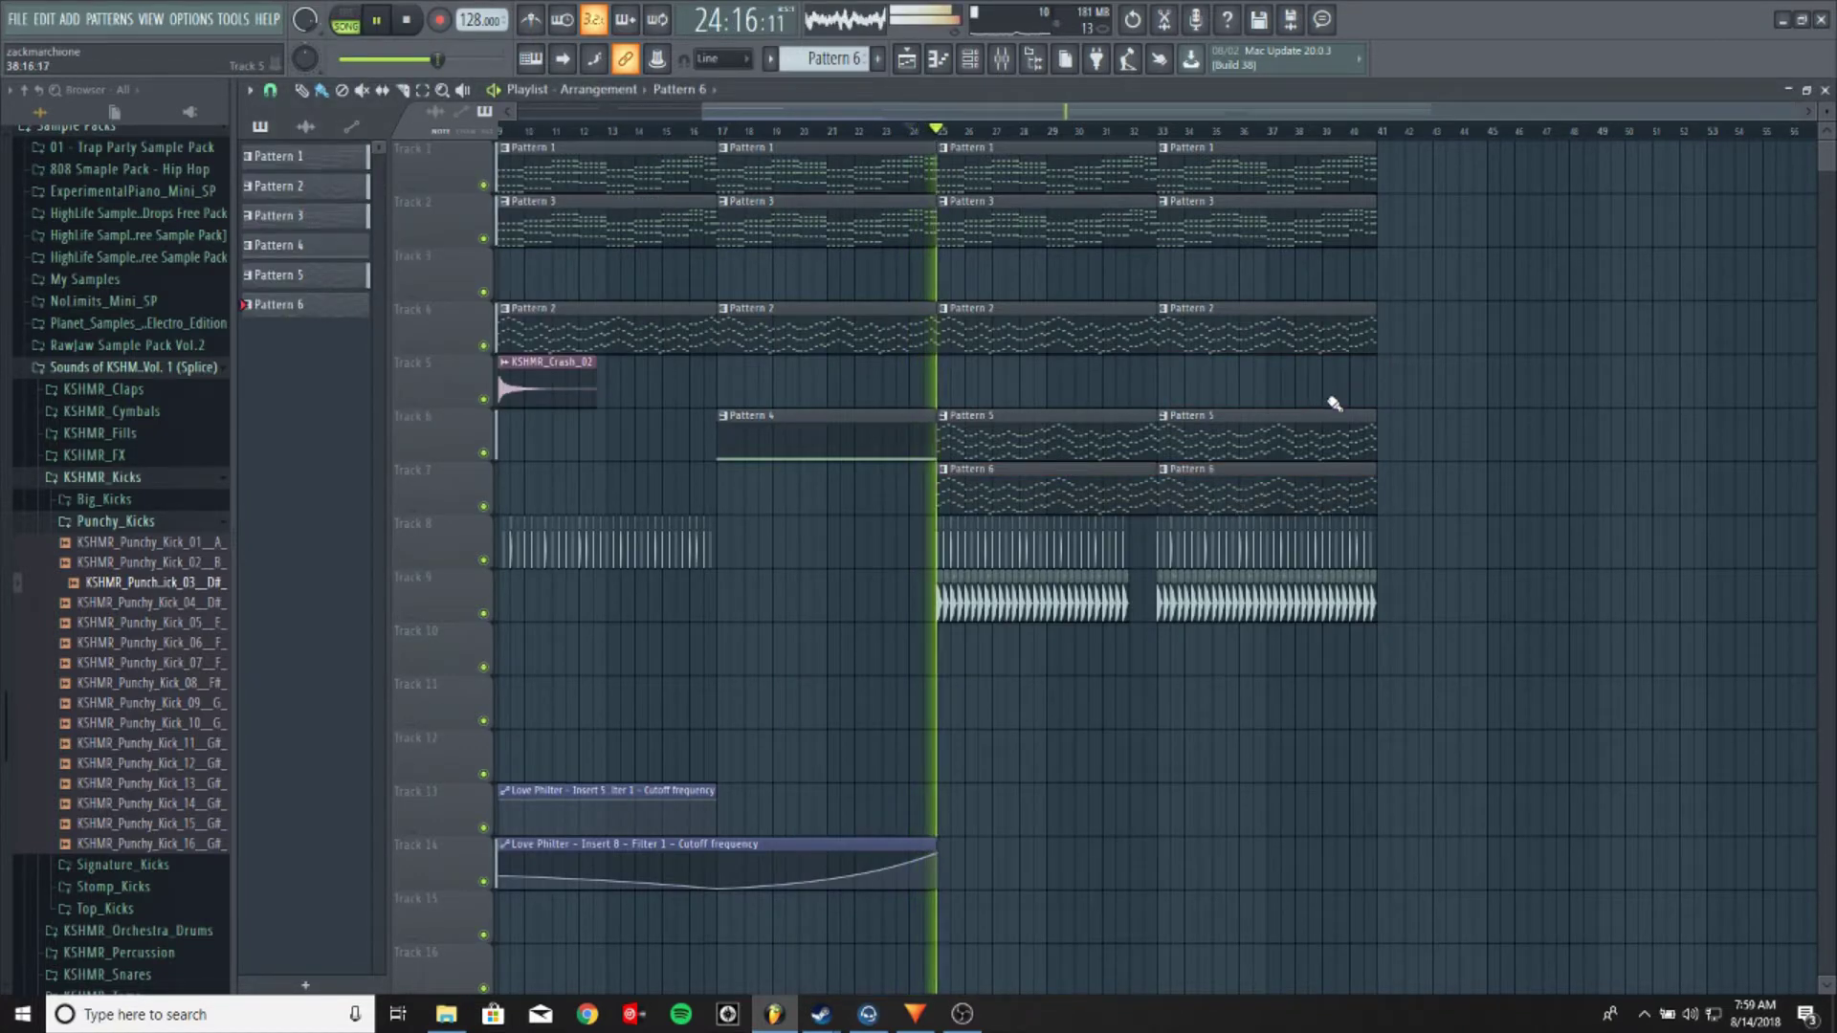
pyautogui.click(1340, 397)
pyautogui.rightClick(1395, 401)
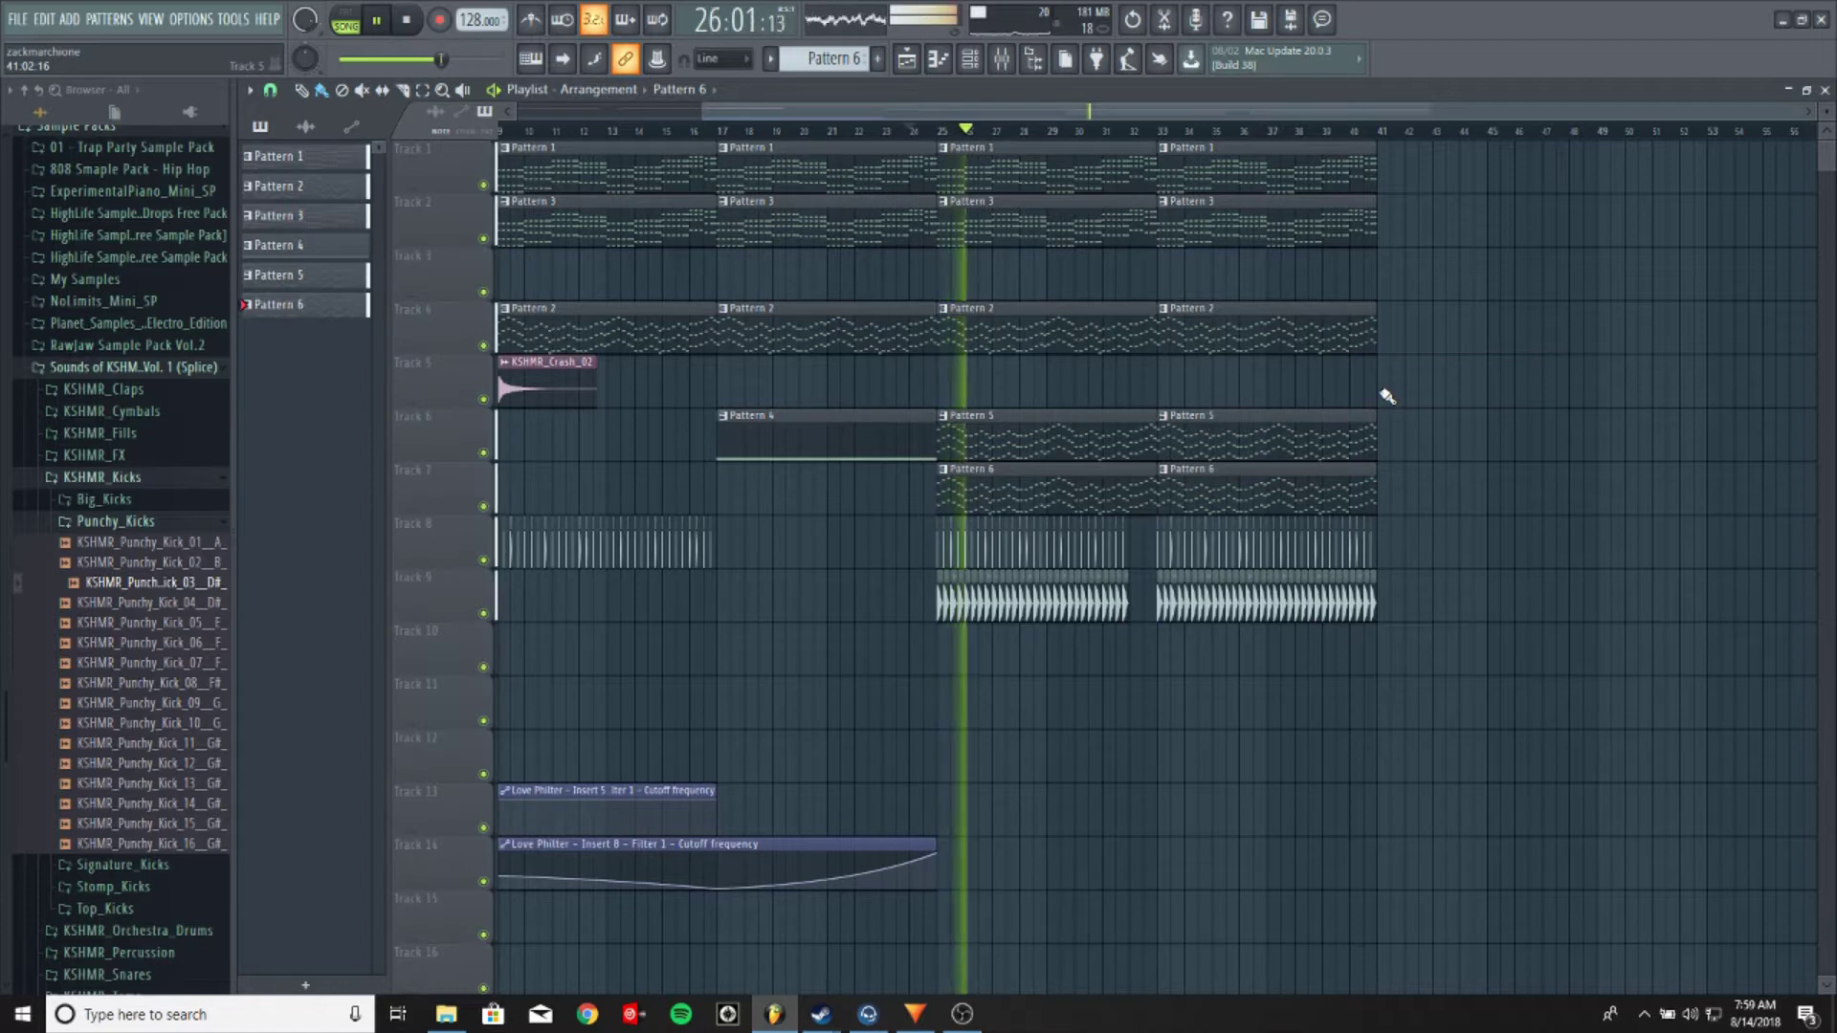
pyautogui.scroll(2, 1100, 135)
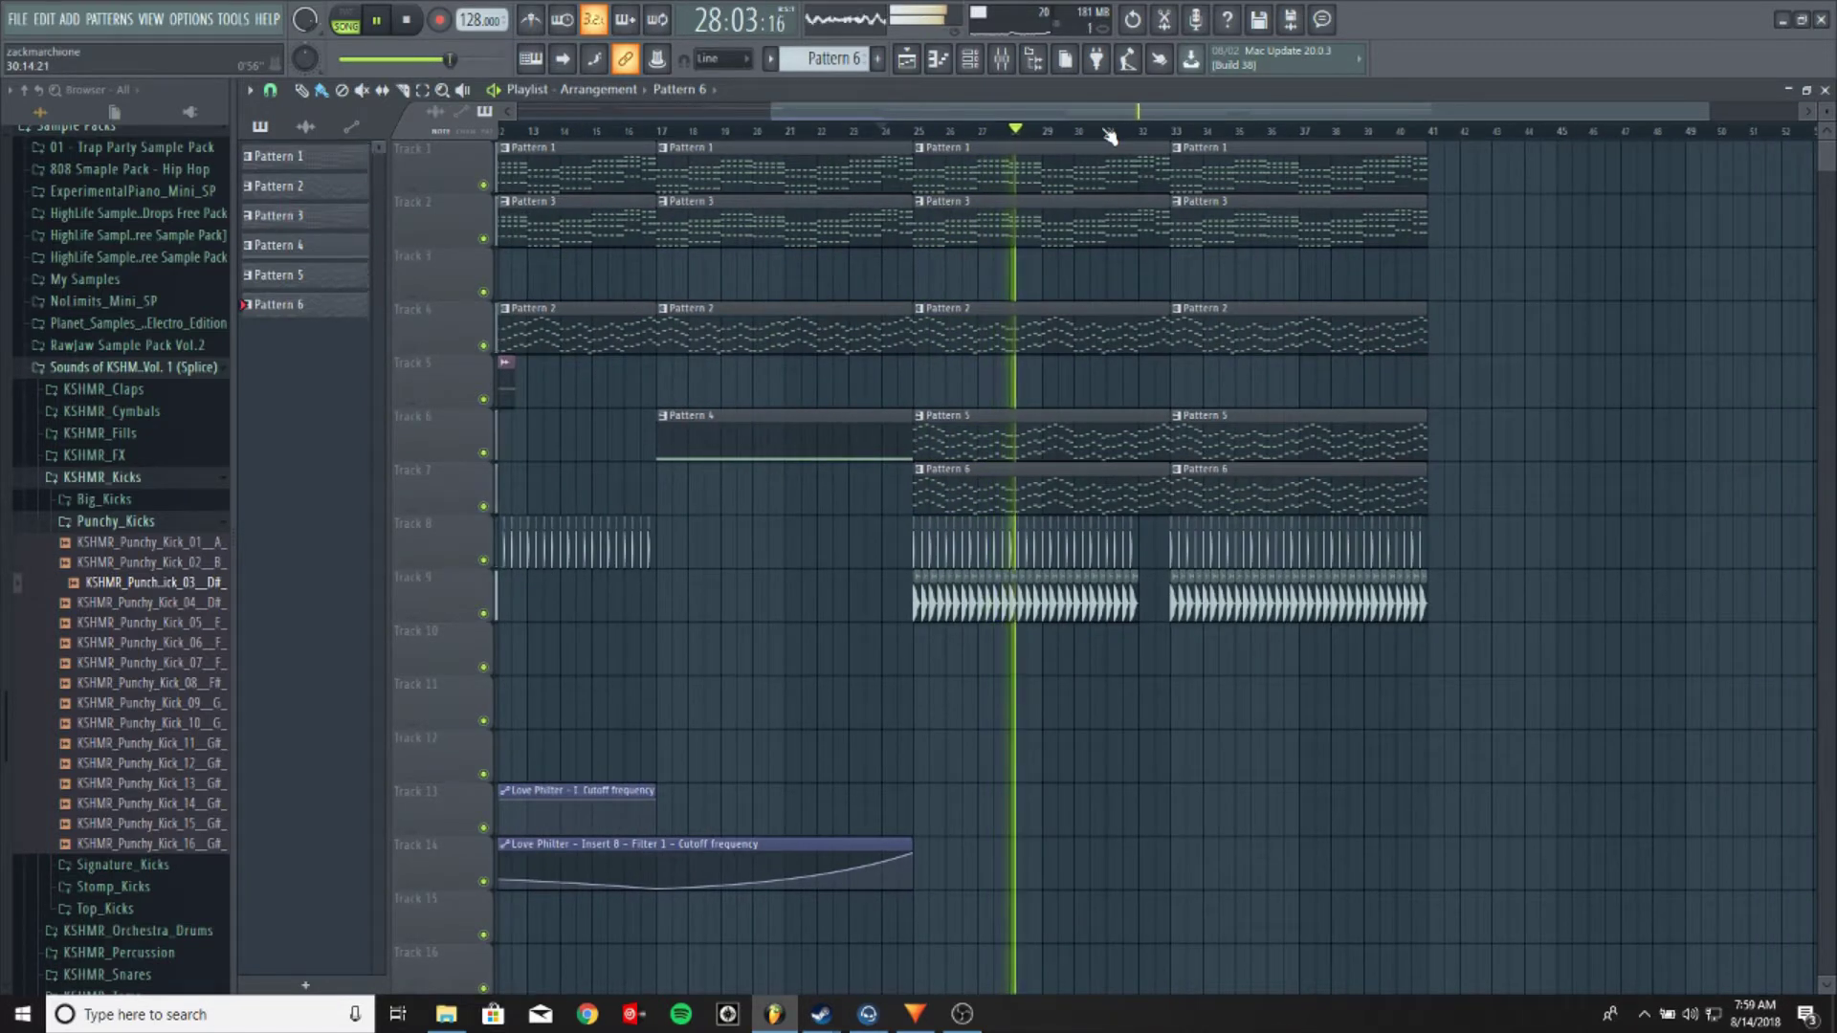
pyautogui.press('space')
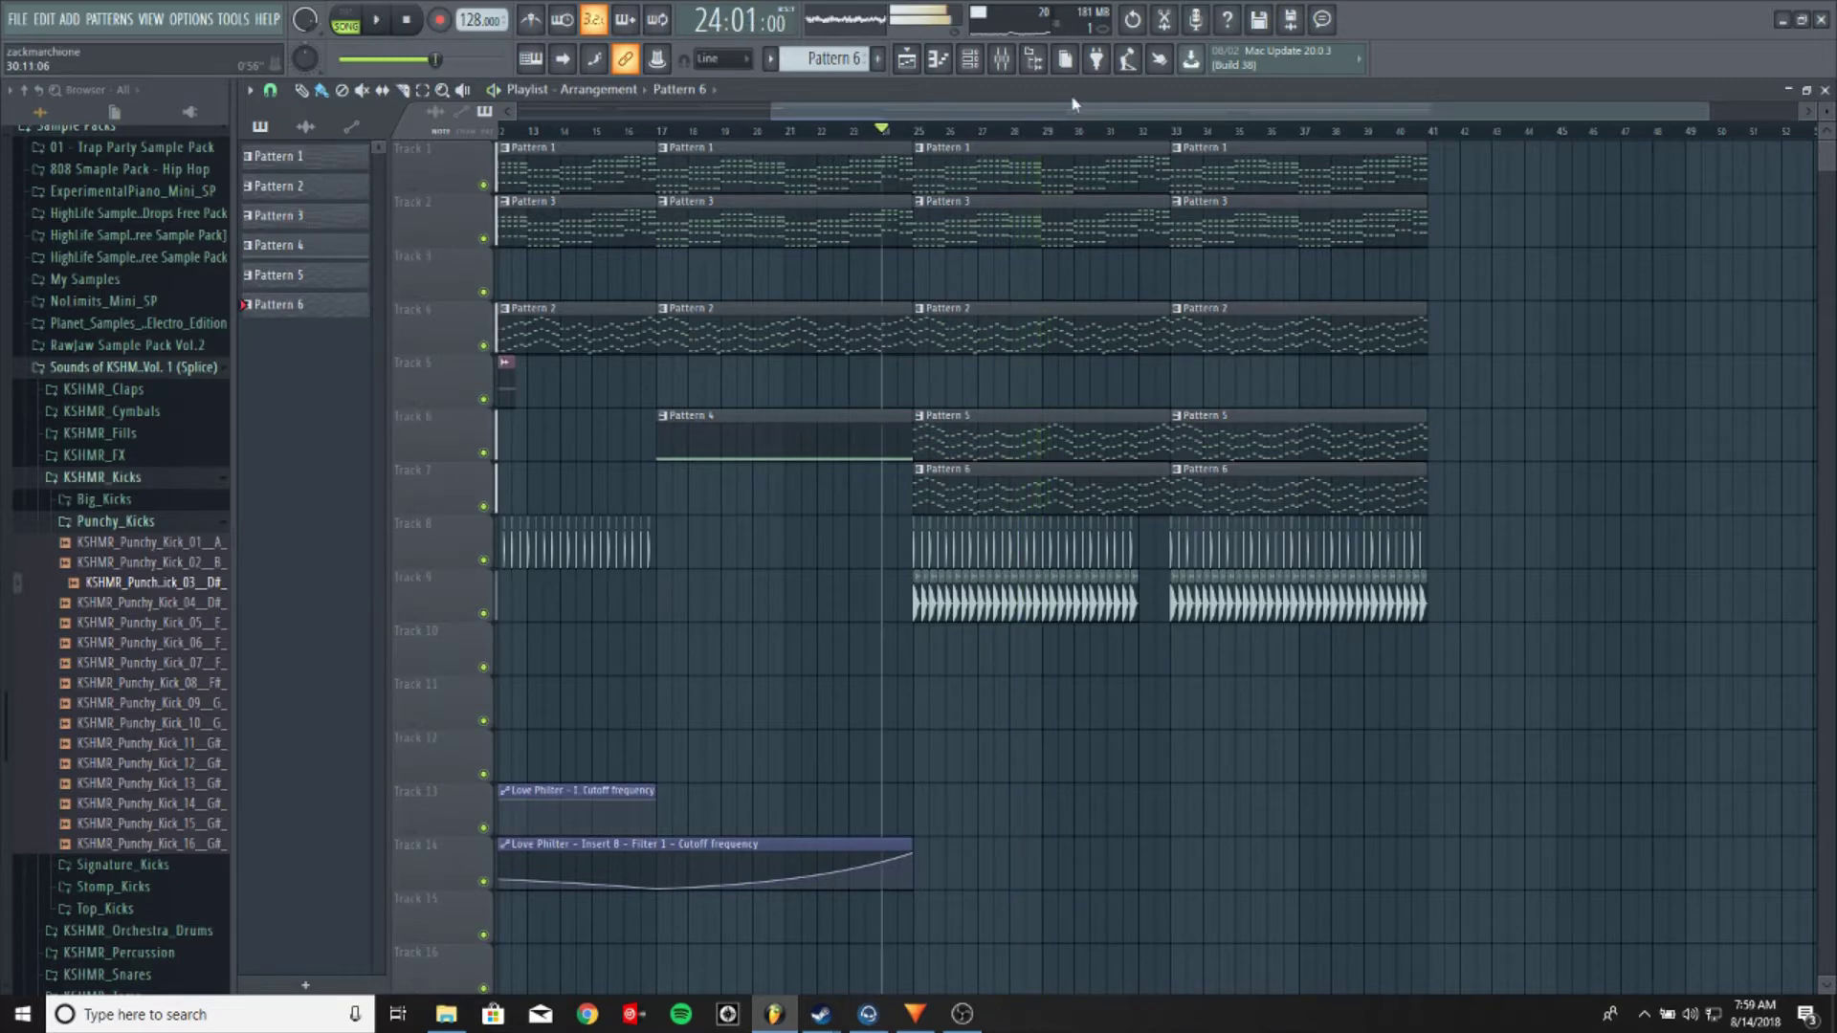
# Check in the channel rack which Nexus channels Pattern 1 and Pattern 3 use
pyautogui.click(771, 59)
pyautogui.click(804, 86)
pyautogui.click(984, 63)
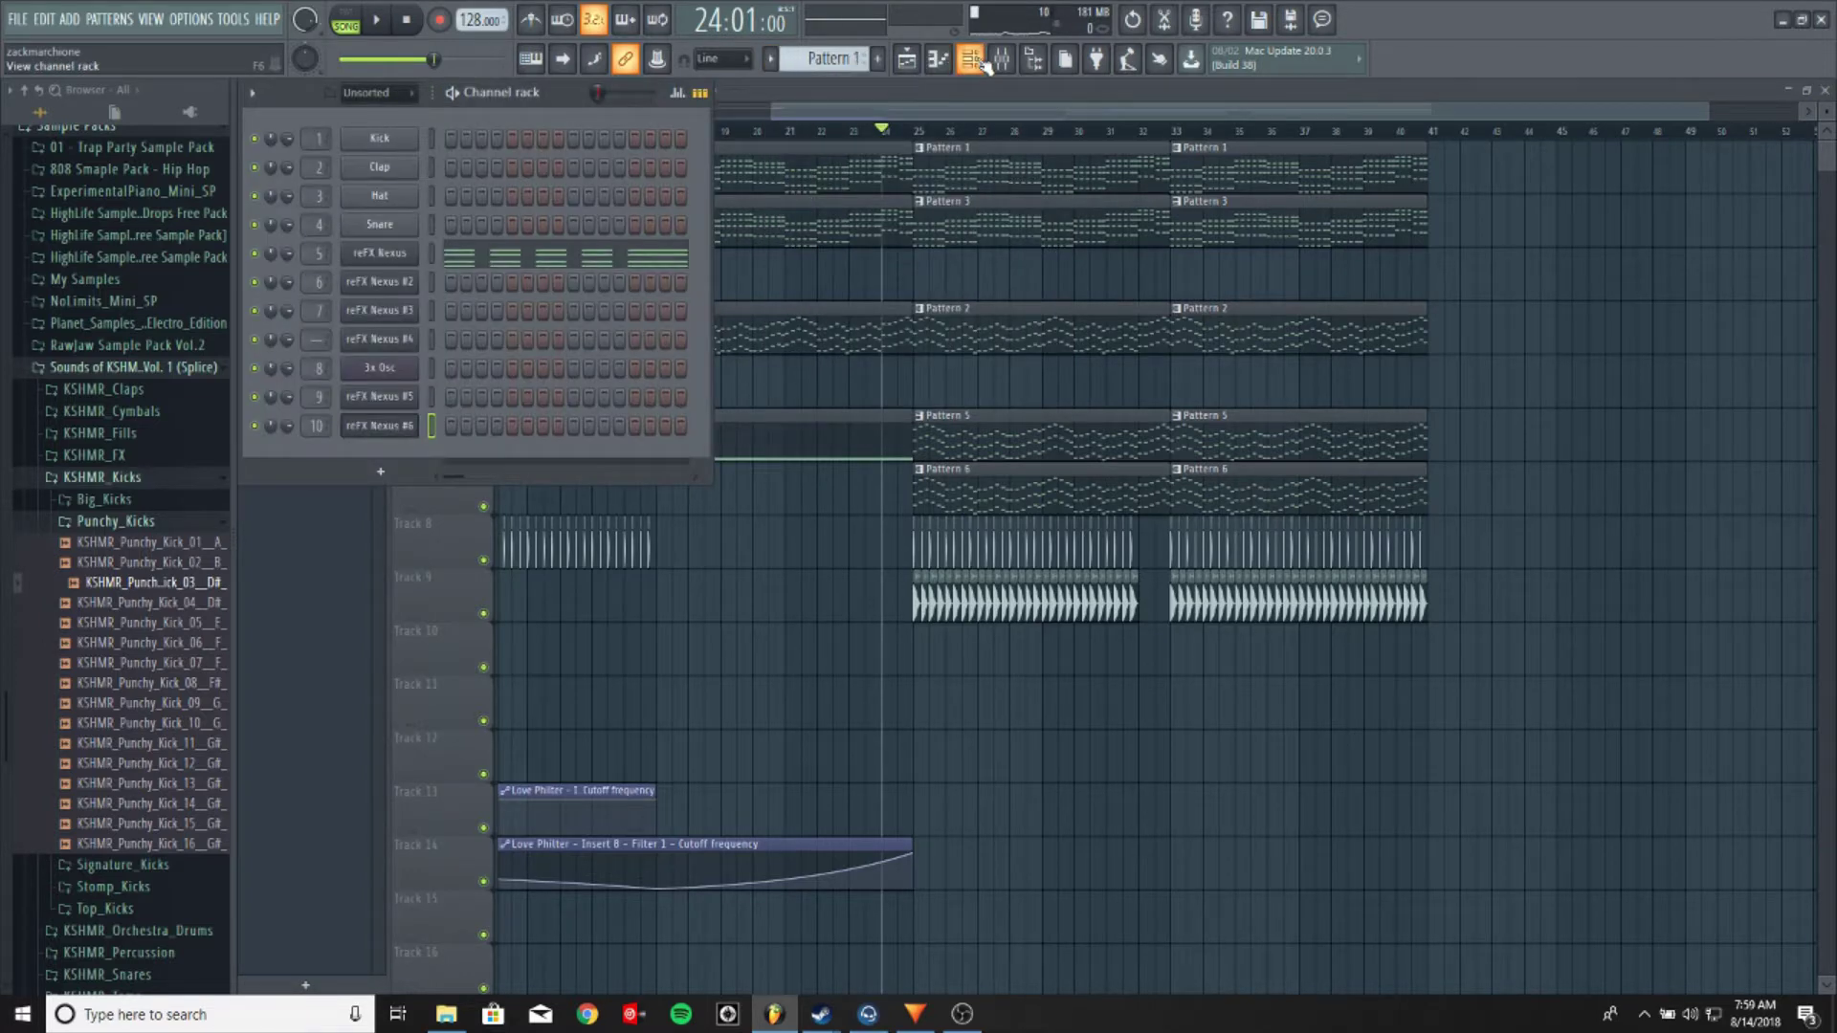
pyautogui.click(828, 57)
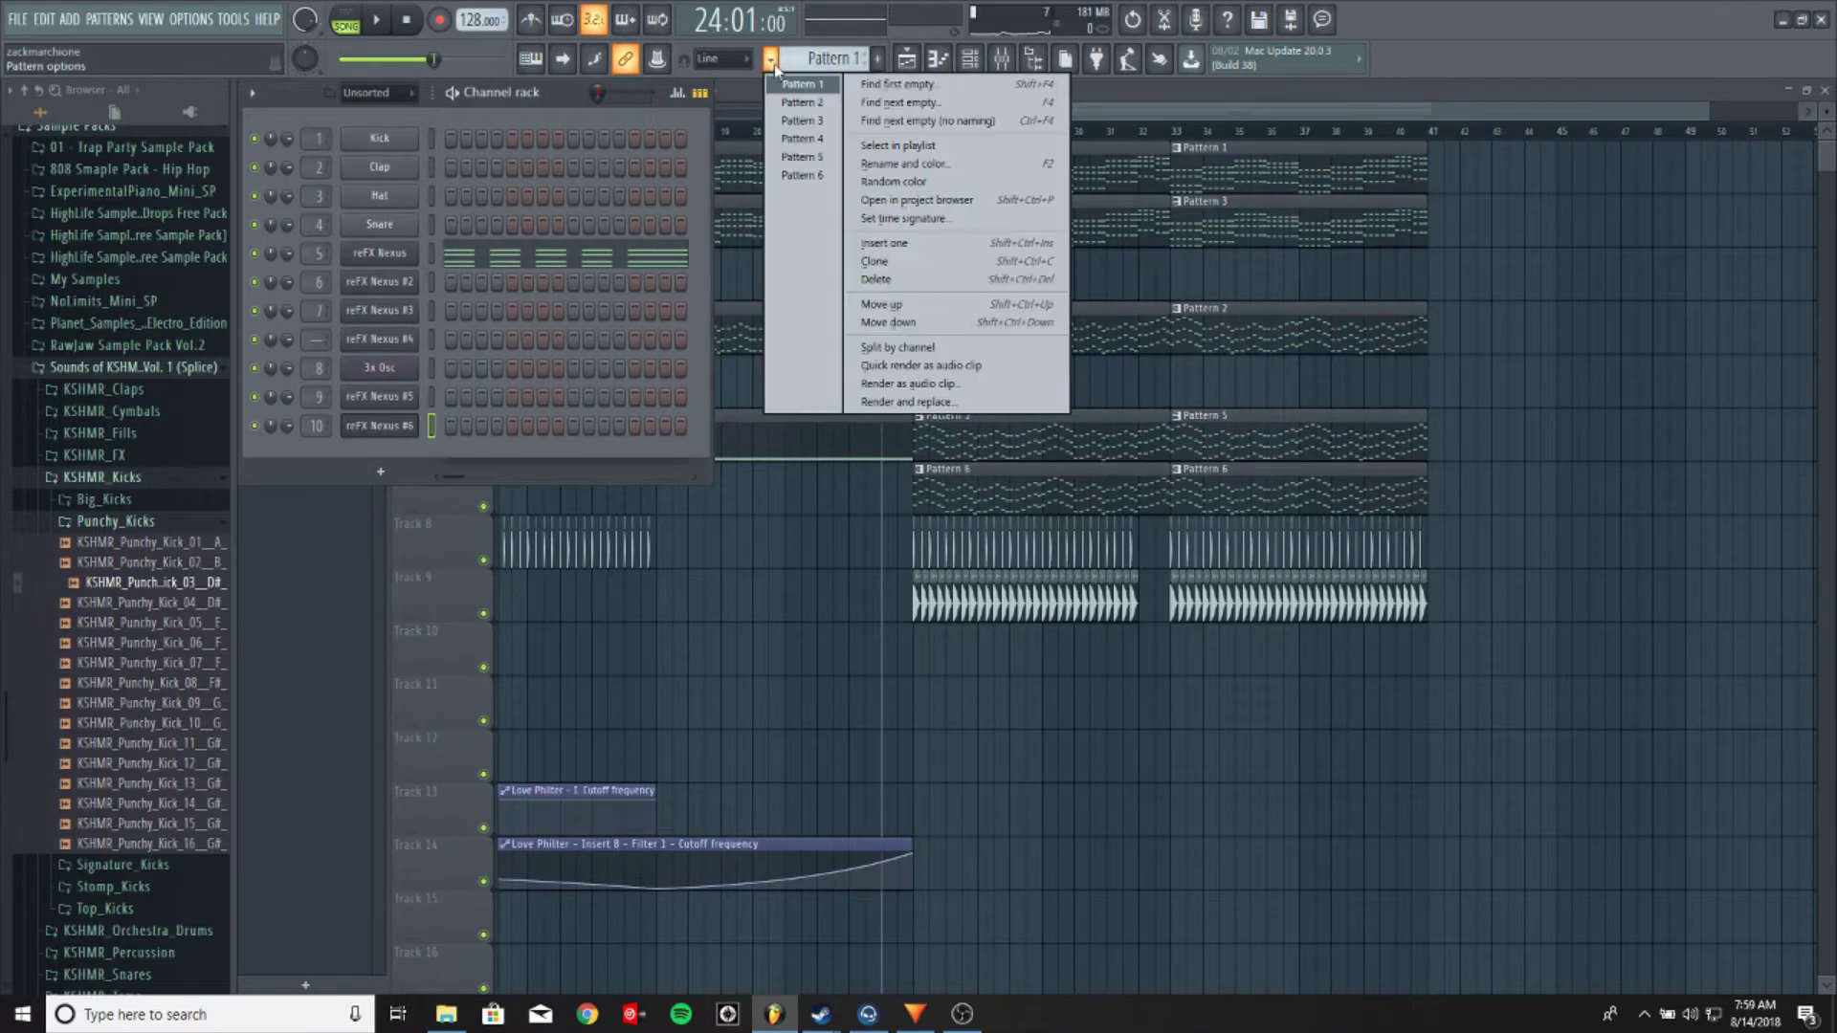
pyautogui.click(807, 122)
# Review the Fruity Parametric EQ 2 curves on mixer Insert 5 and Insert 7
pyautogui.click(1001, 60)
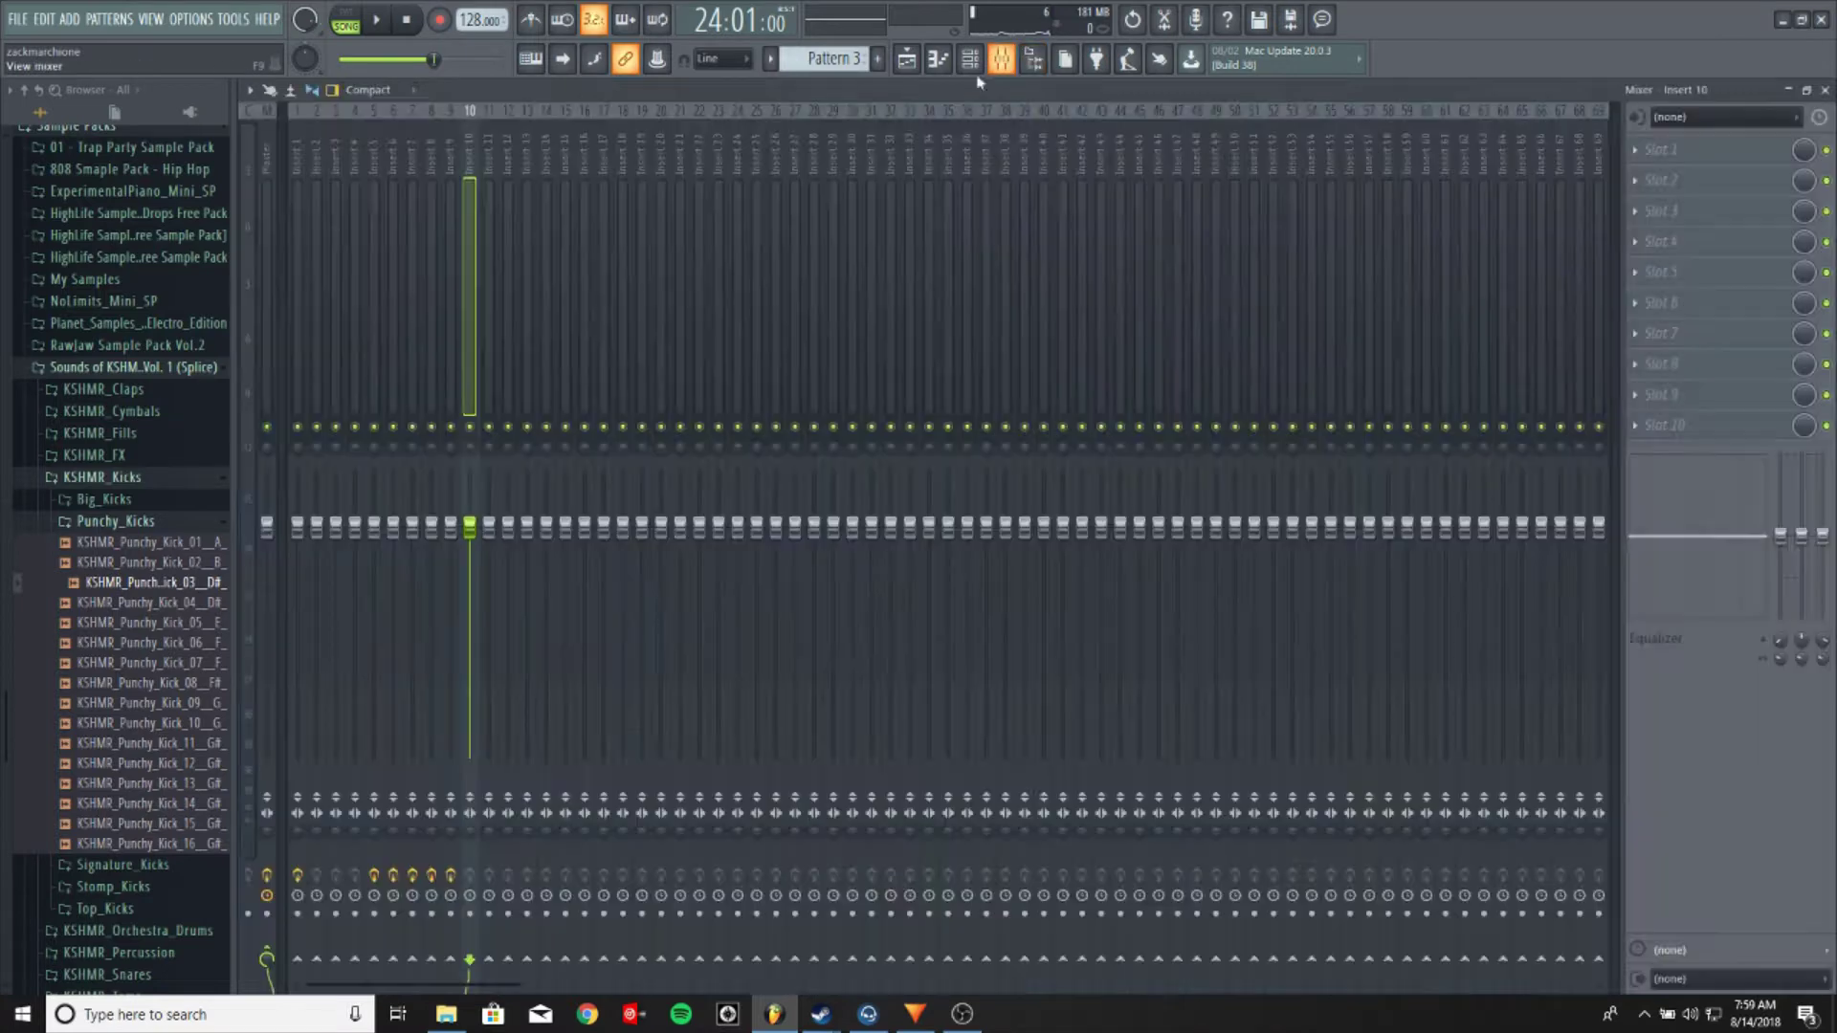
pyautogui.click(375, 169)
pyautogui.click(1711, 153)
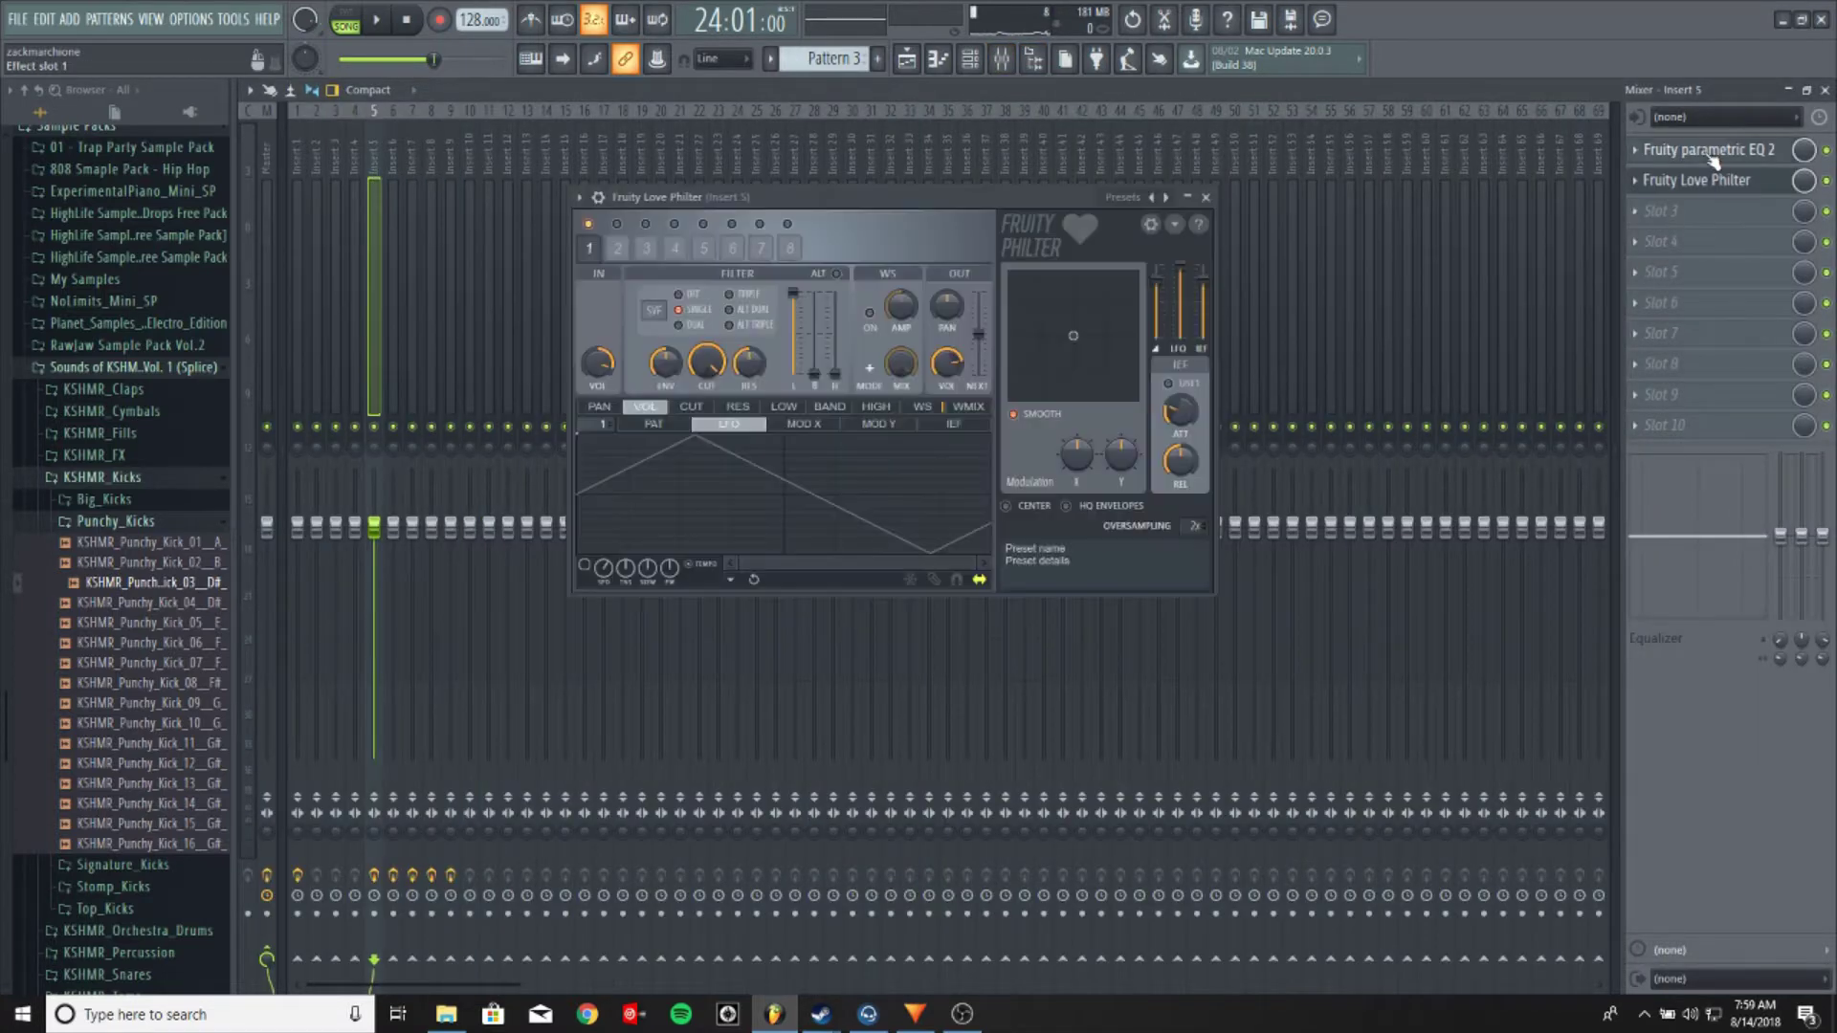
pyautogui.click(1712, 155)
pyautogui.click(1243, 184)
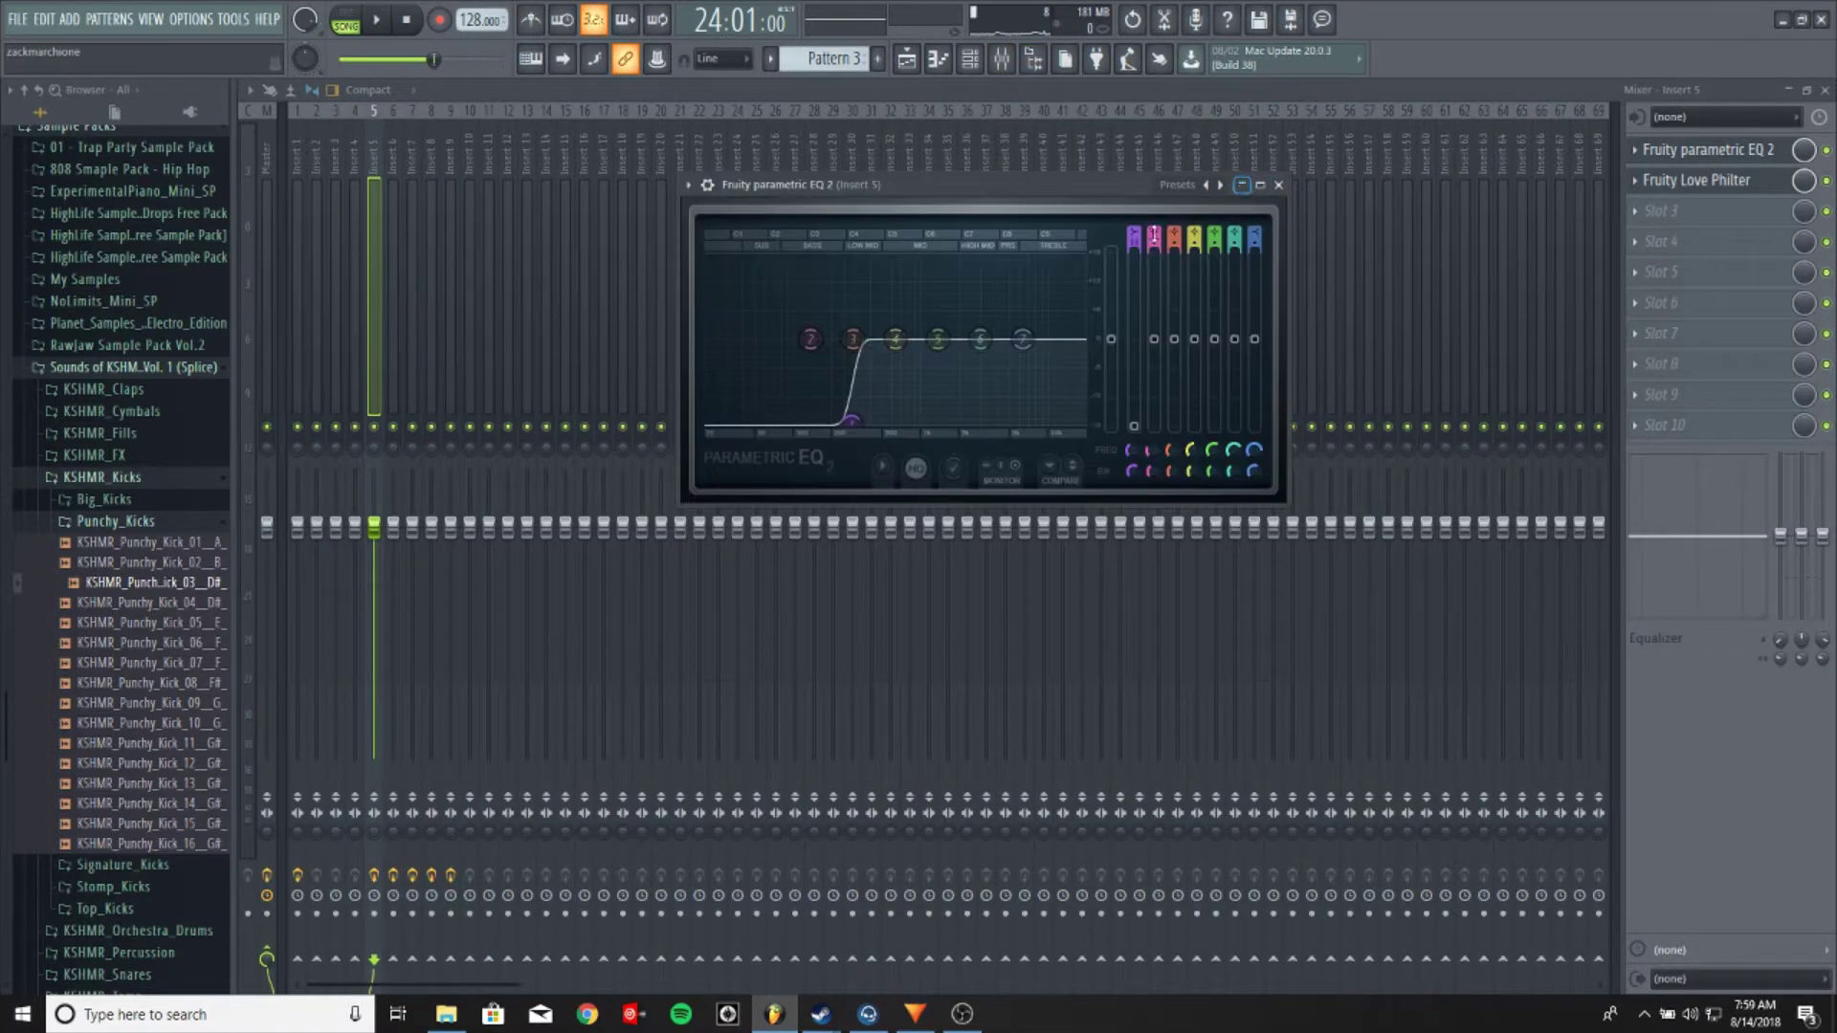
pyautogui.click(1243, 185)
pyautogui.click(417, 177)
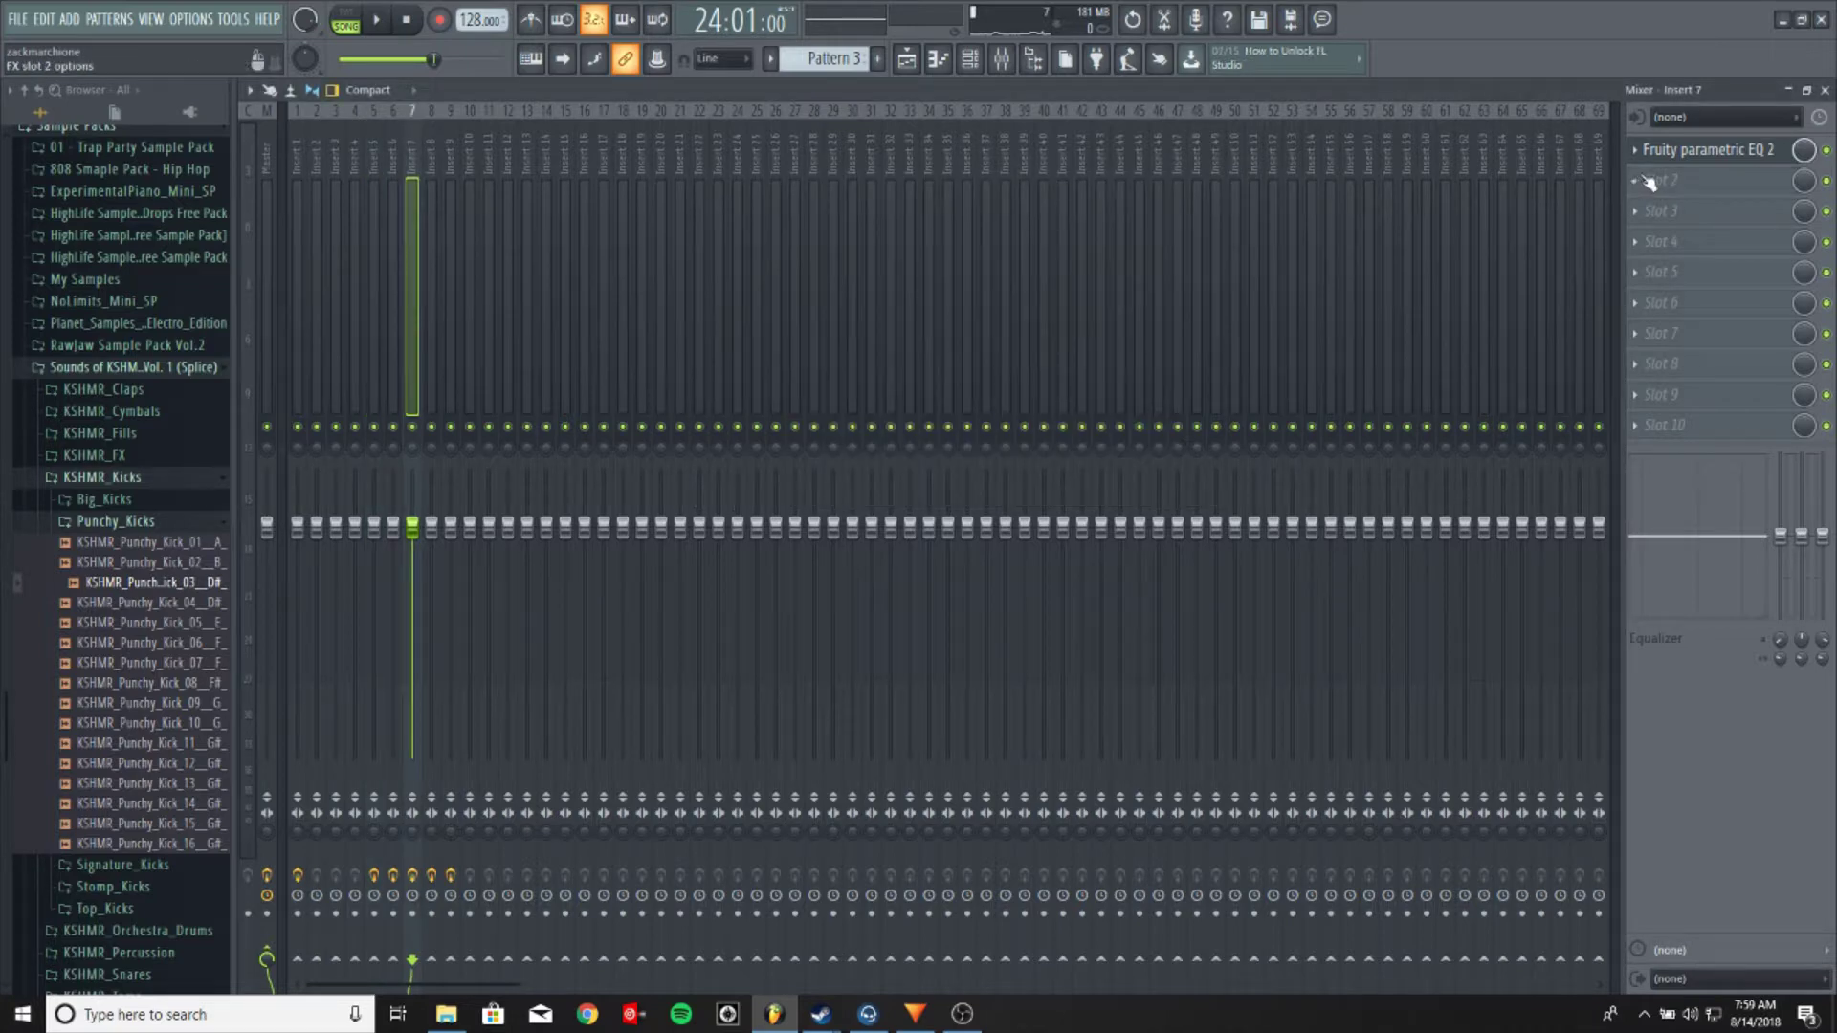
pyautogui.click(1709, 150)
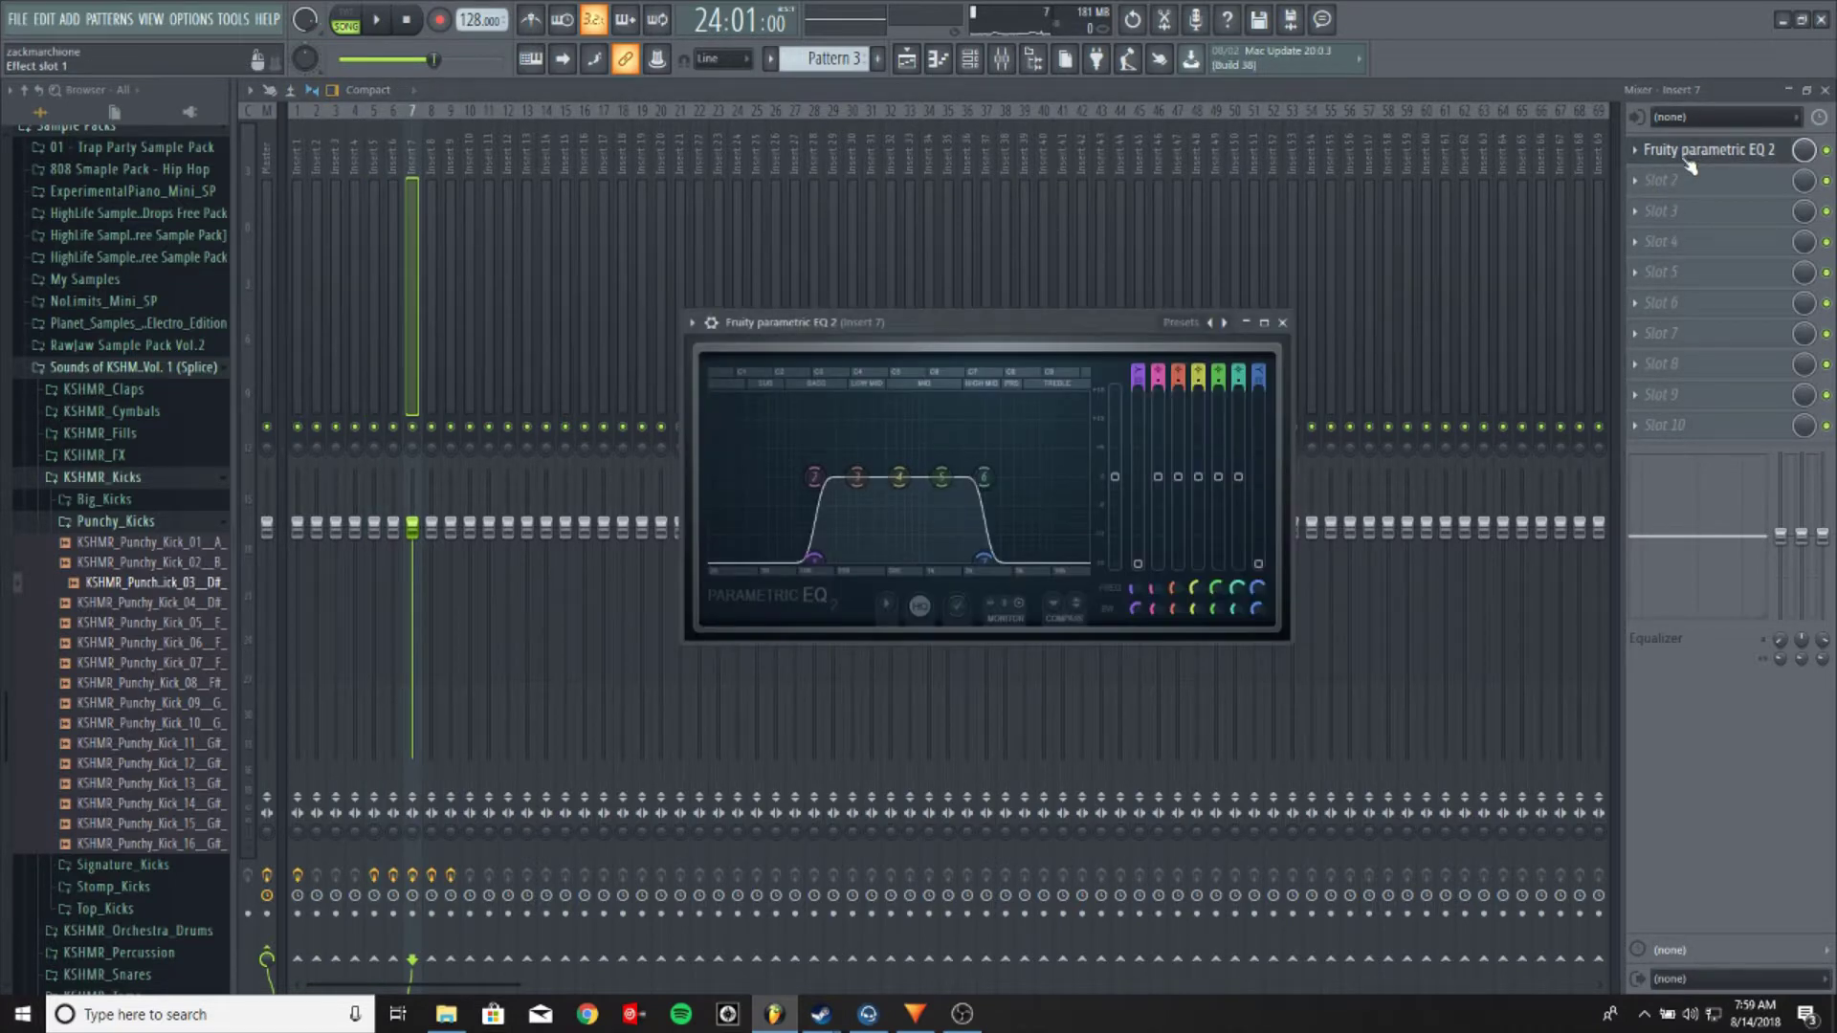
pyautogui.click(1245, 323)
# Return to the playlist and play the layered drop from bar 24
pyautogui.click(908, 59)
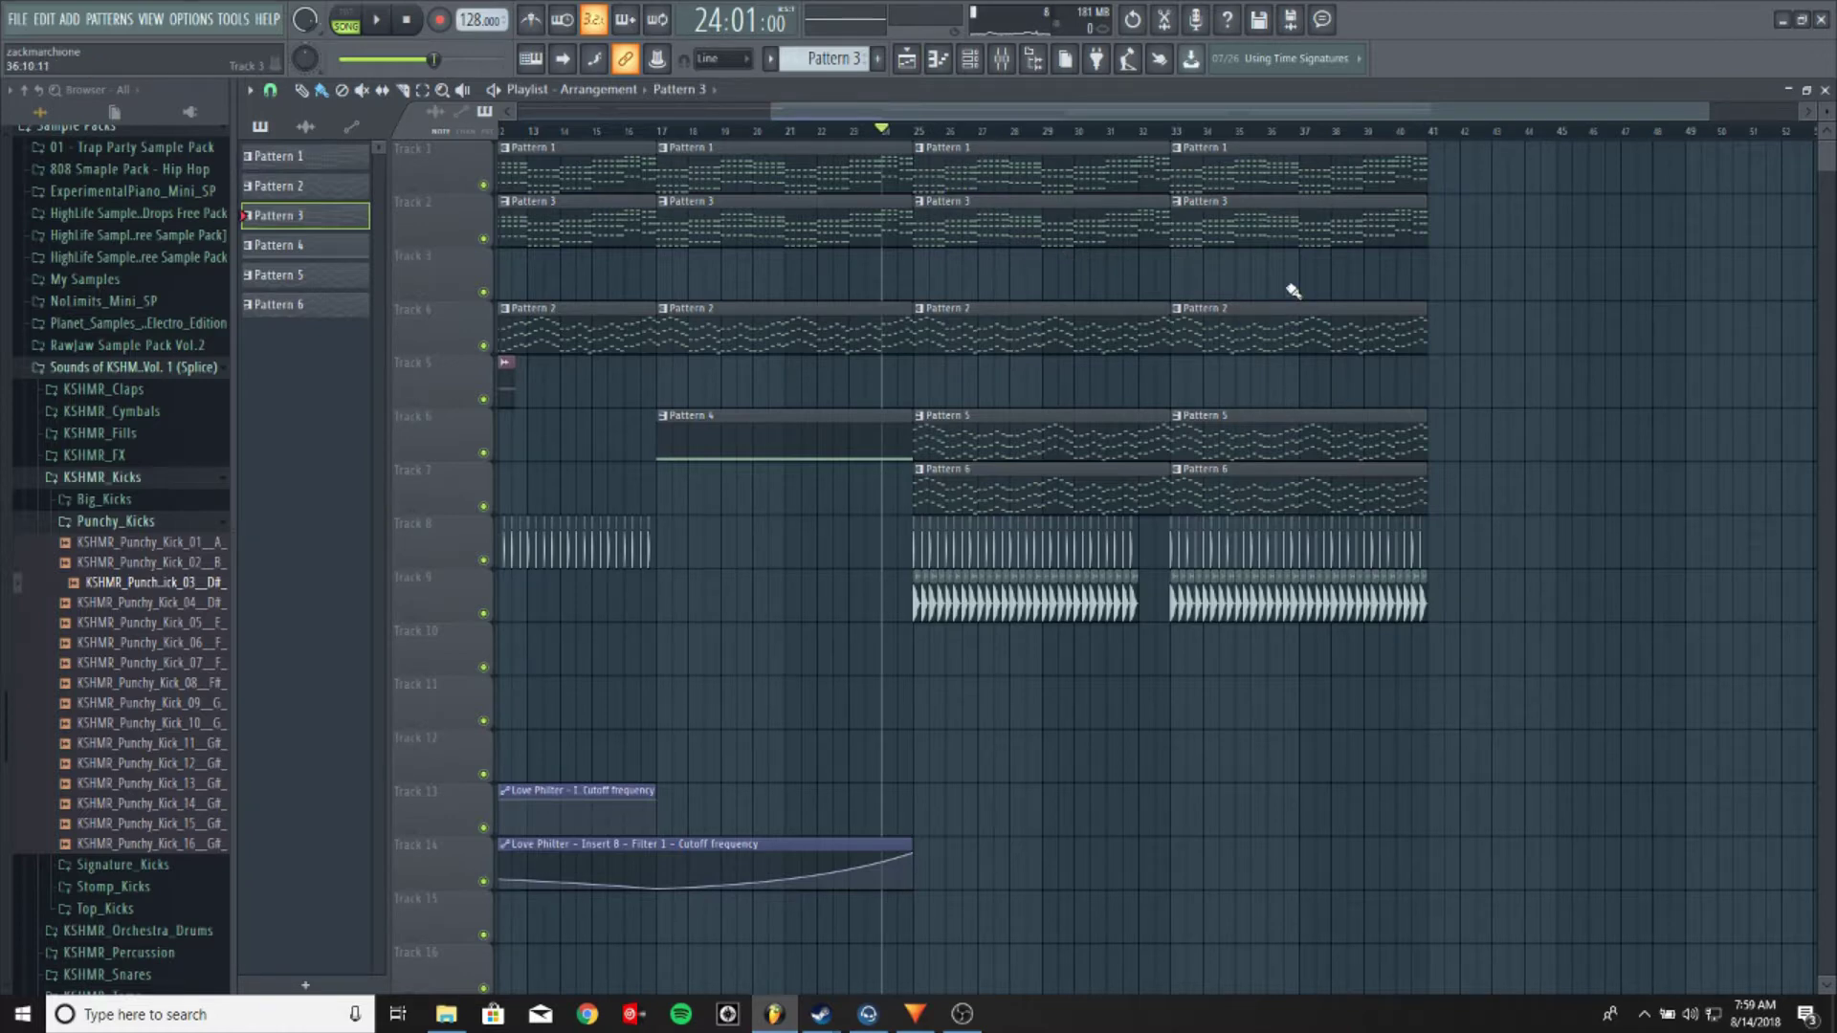
pyautogui.press('space')
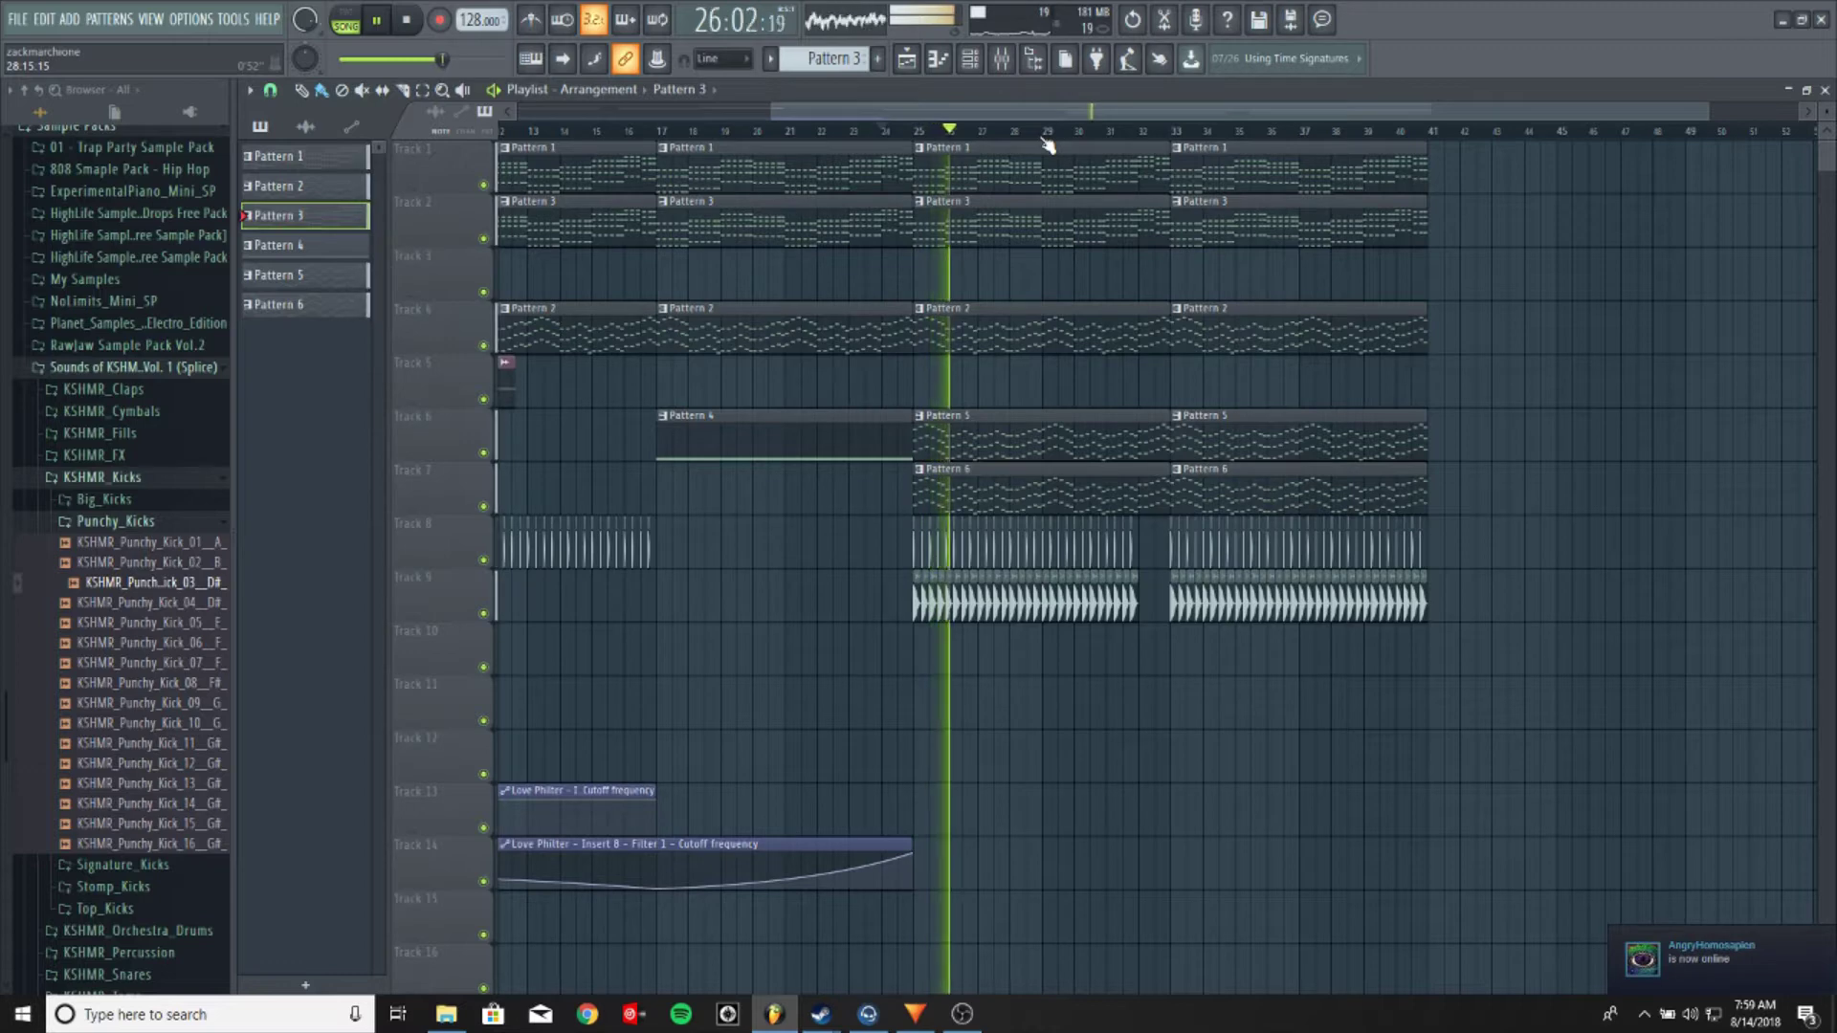
pyautogui.press('space')
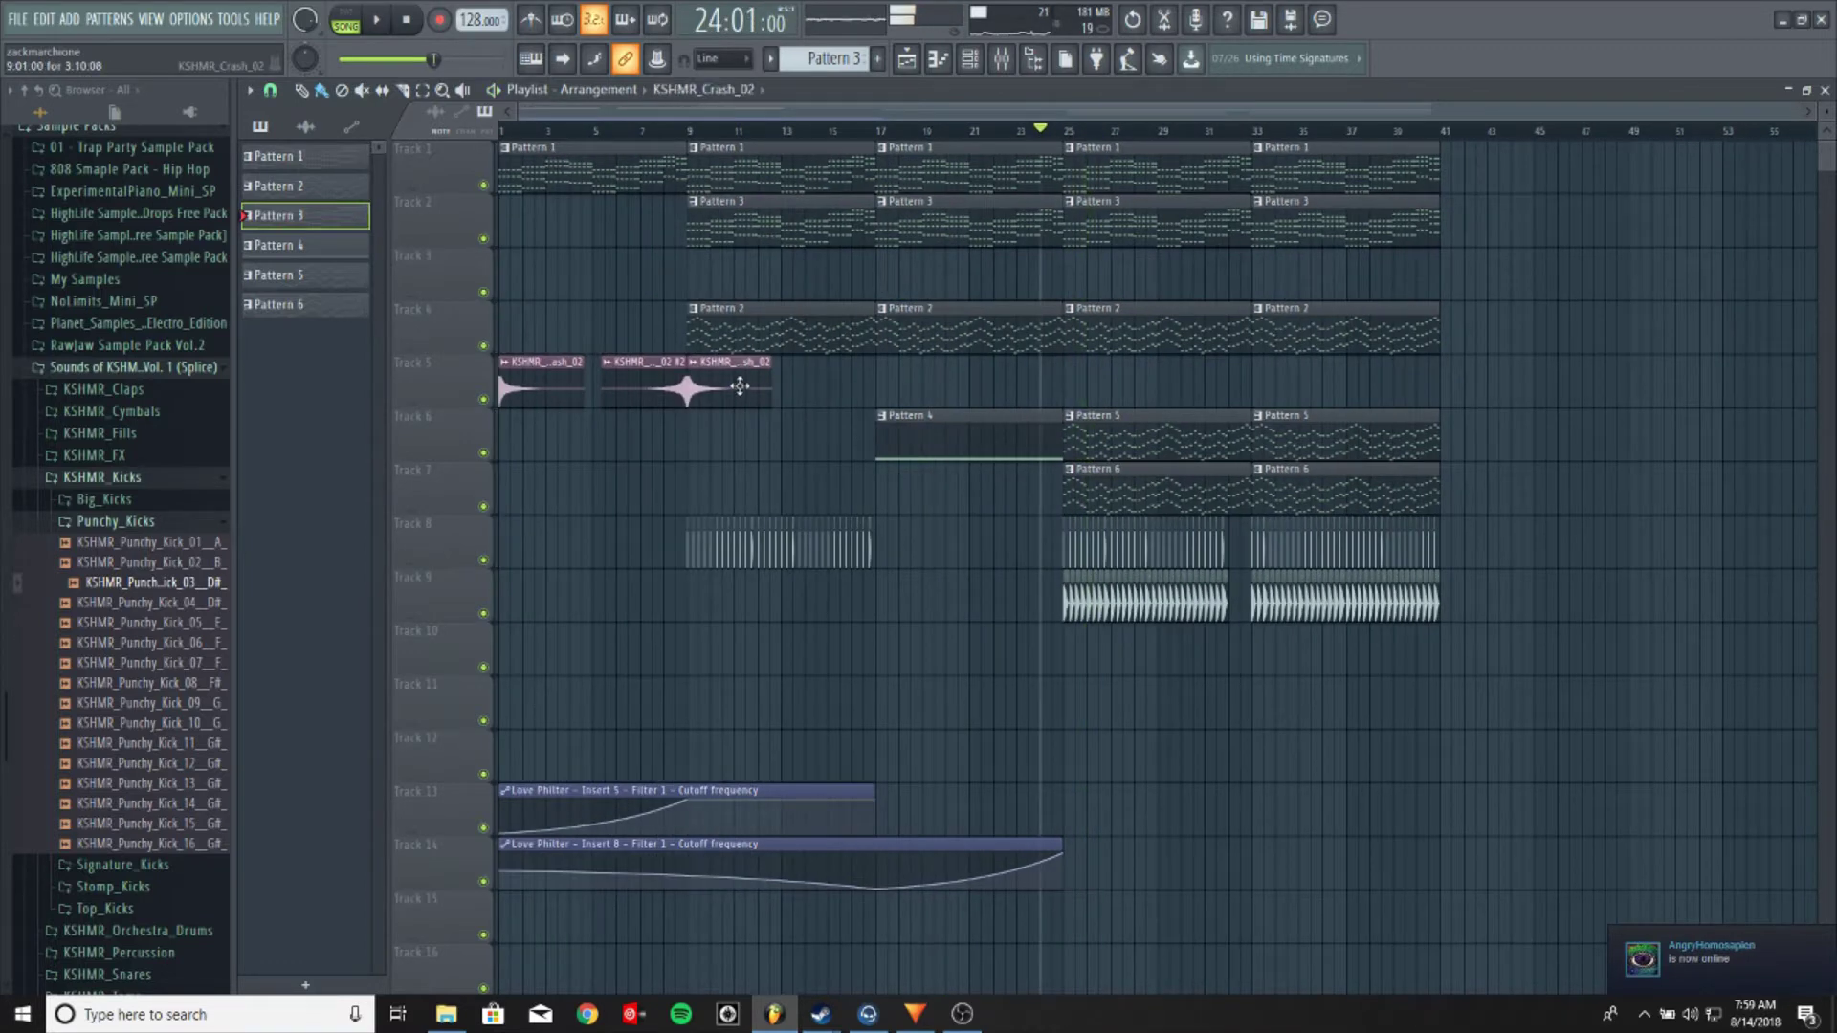
# Add a KSHMR_Crash_02 clip on Track 5 at bar 25, reusing the existing crash at bar 9
pyautogui.click(740, 385)
pyautogui.click(1075, 386)
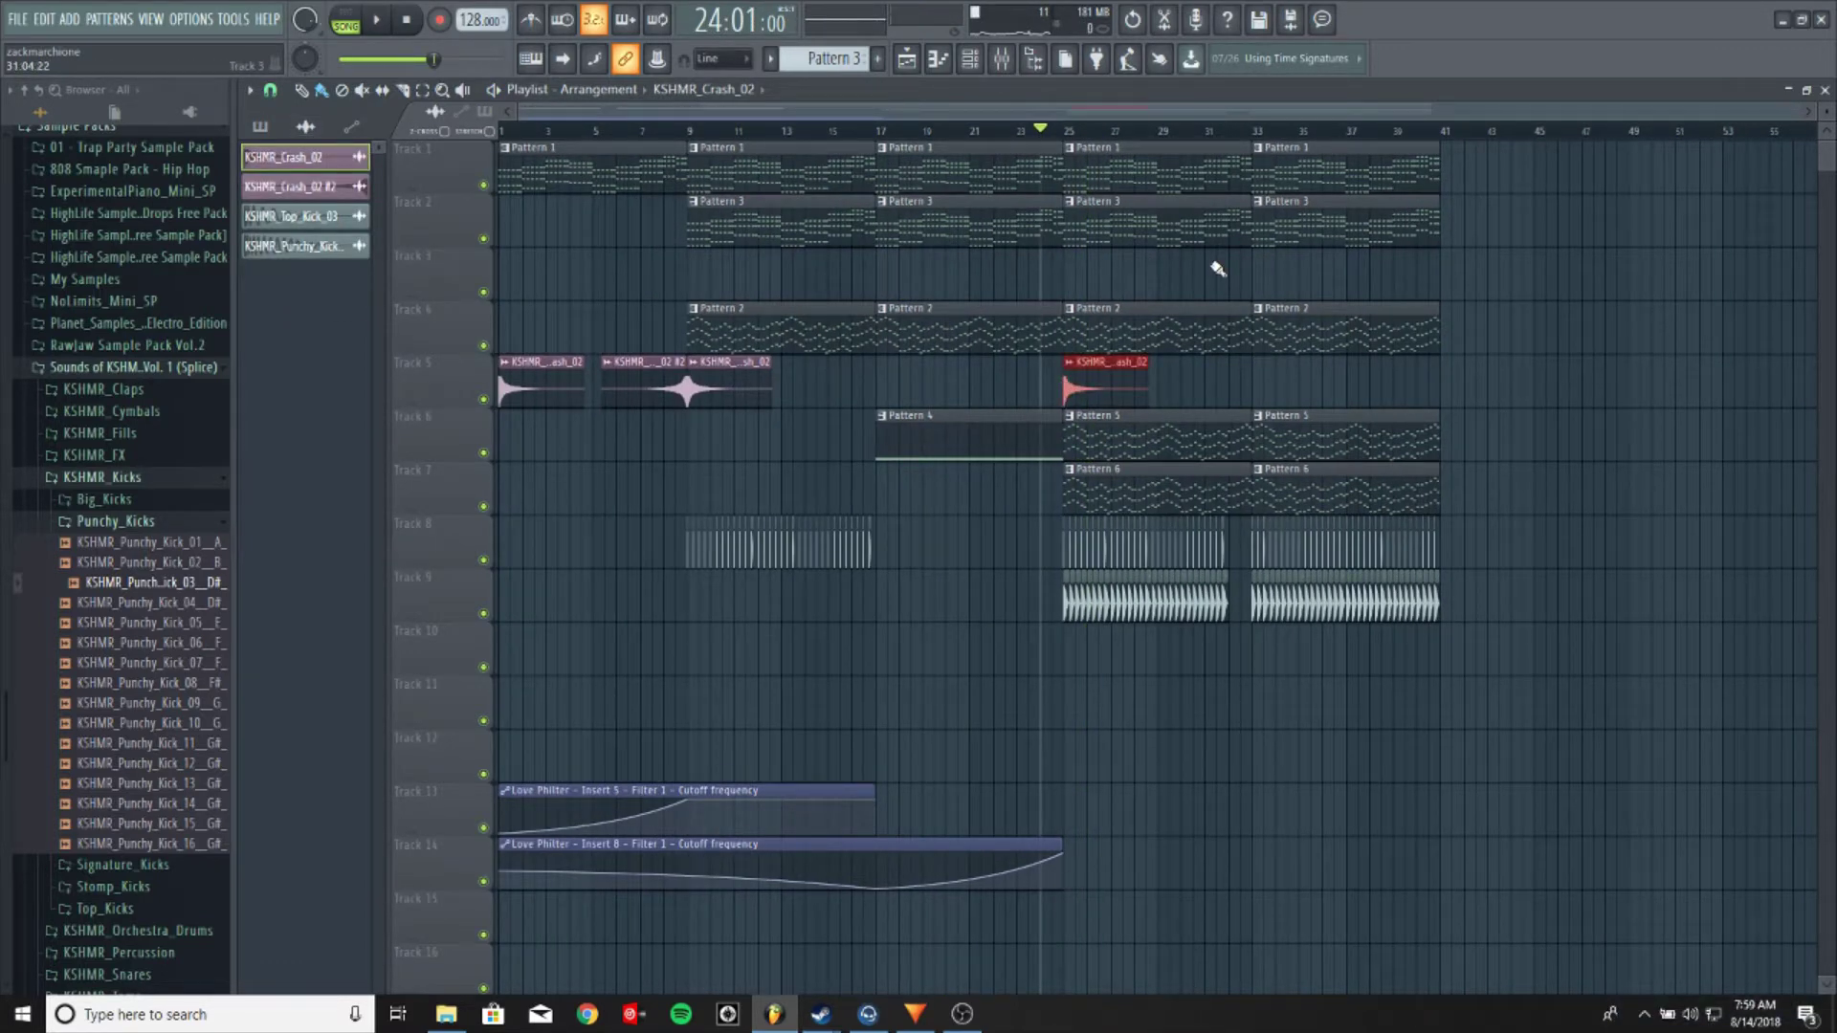
# Play the drop from bar 24 and adjust the KSHMR_Crash_02 sample's channel volume to about 60%
pyautogui.press('space')
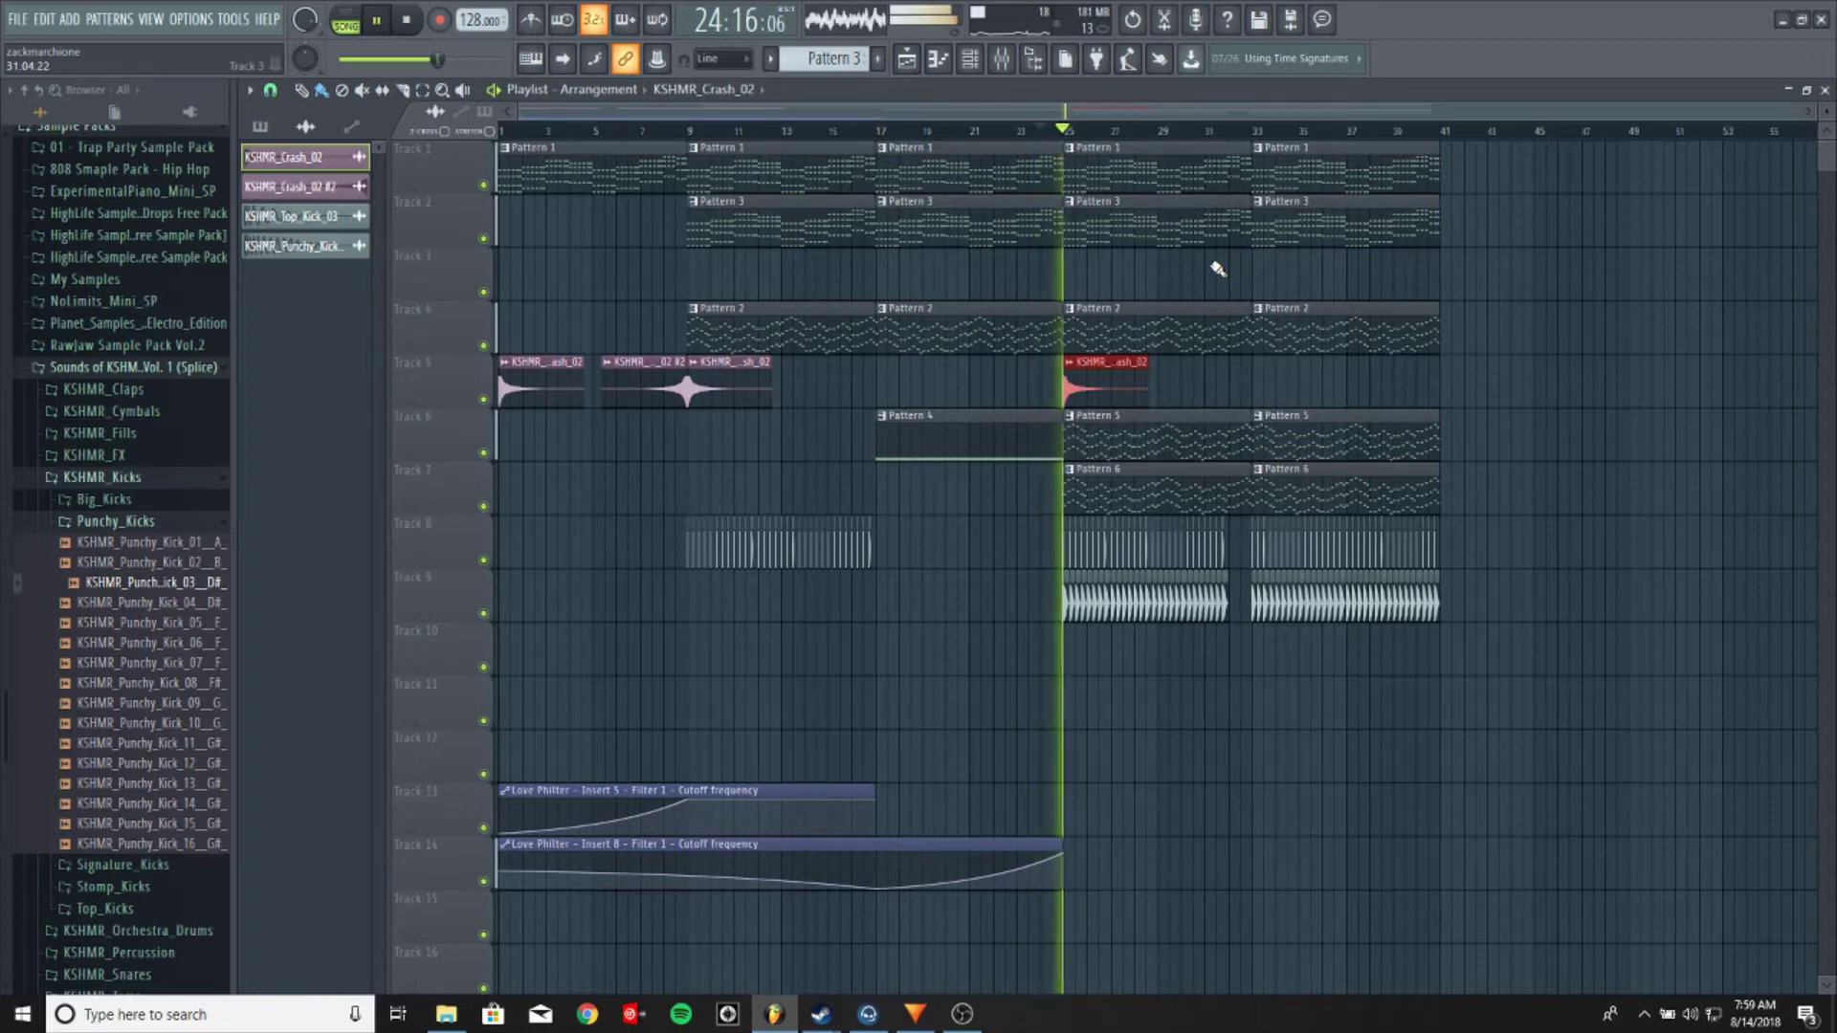
pyautogui.press('space')
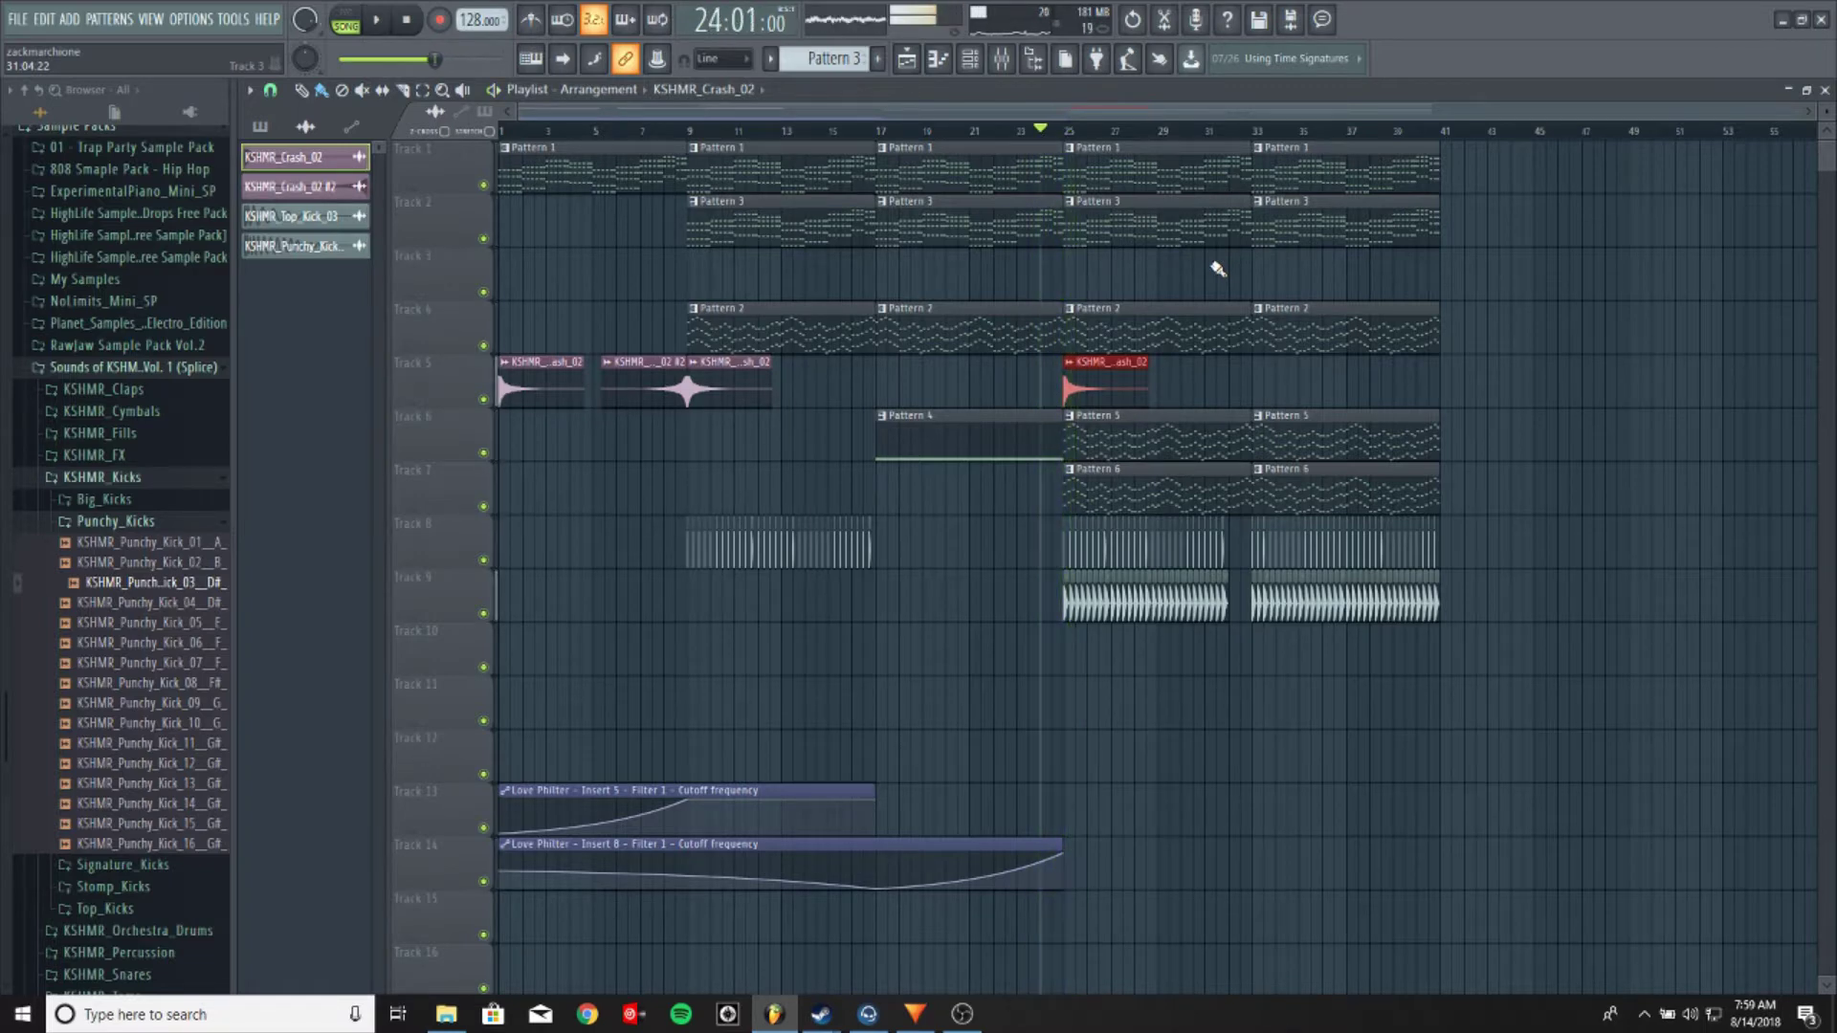
pyautogui.doubleClick(1086, 373)
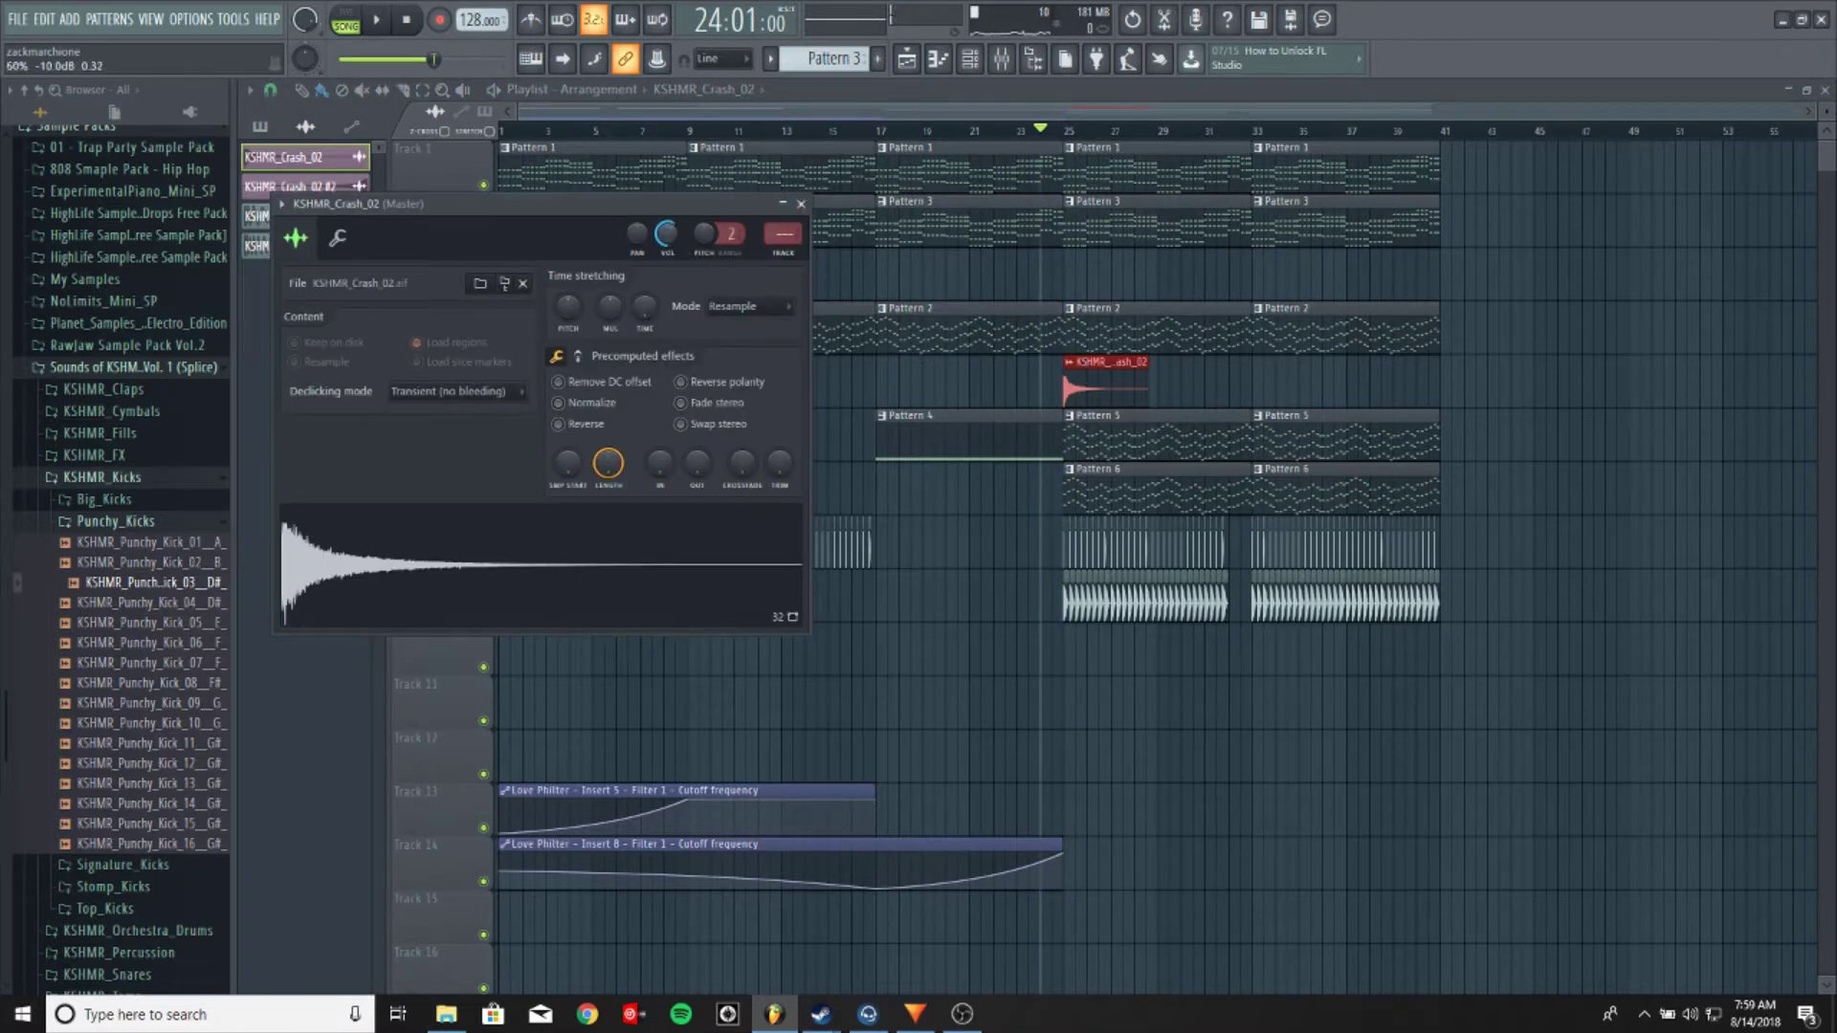
pyautogui.click(804, 204)
pyautogui.press('space')
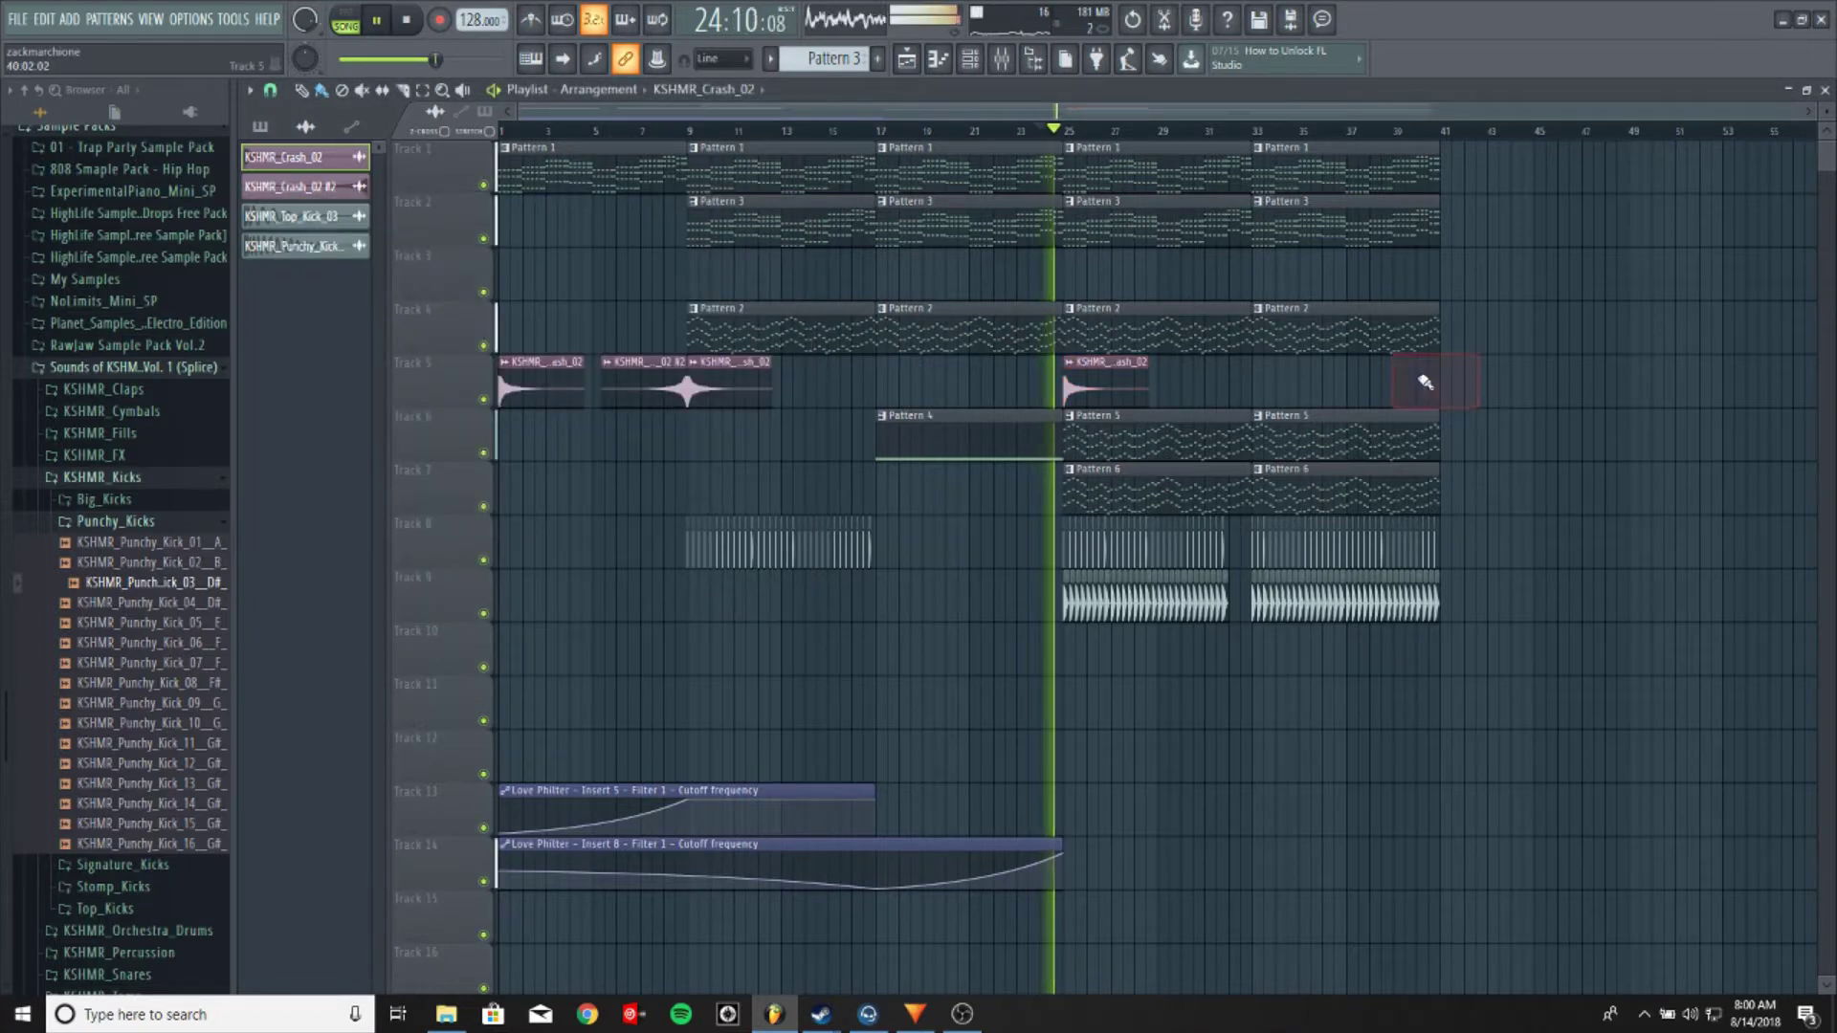
pyautogui.press('space')
pyautogui.doubleClick(1124, 383)
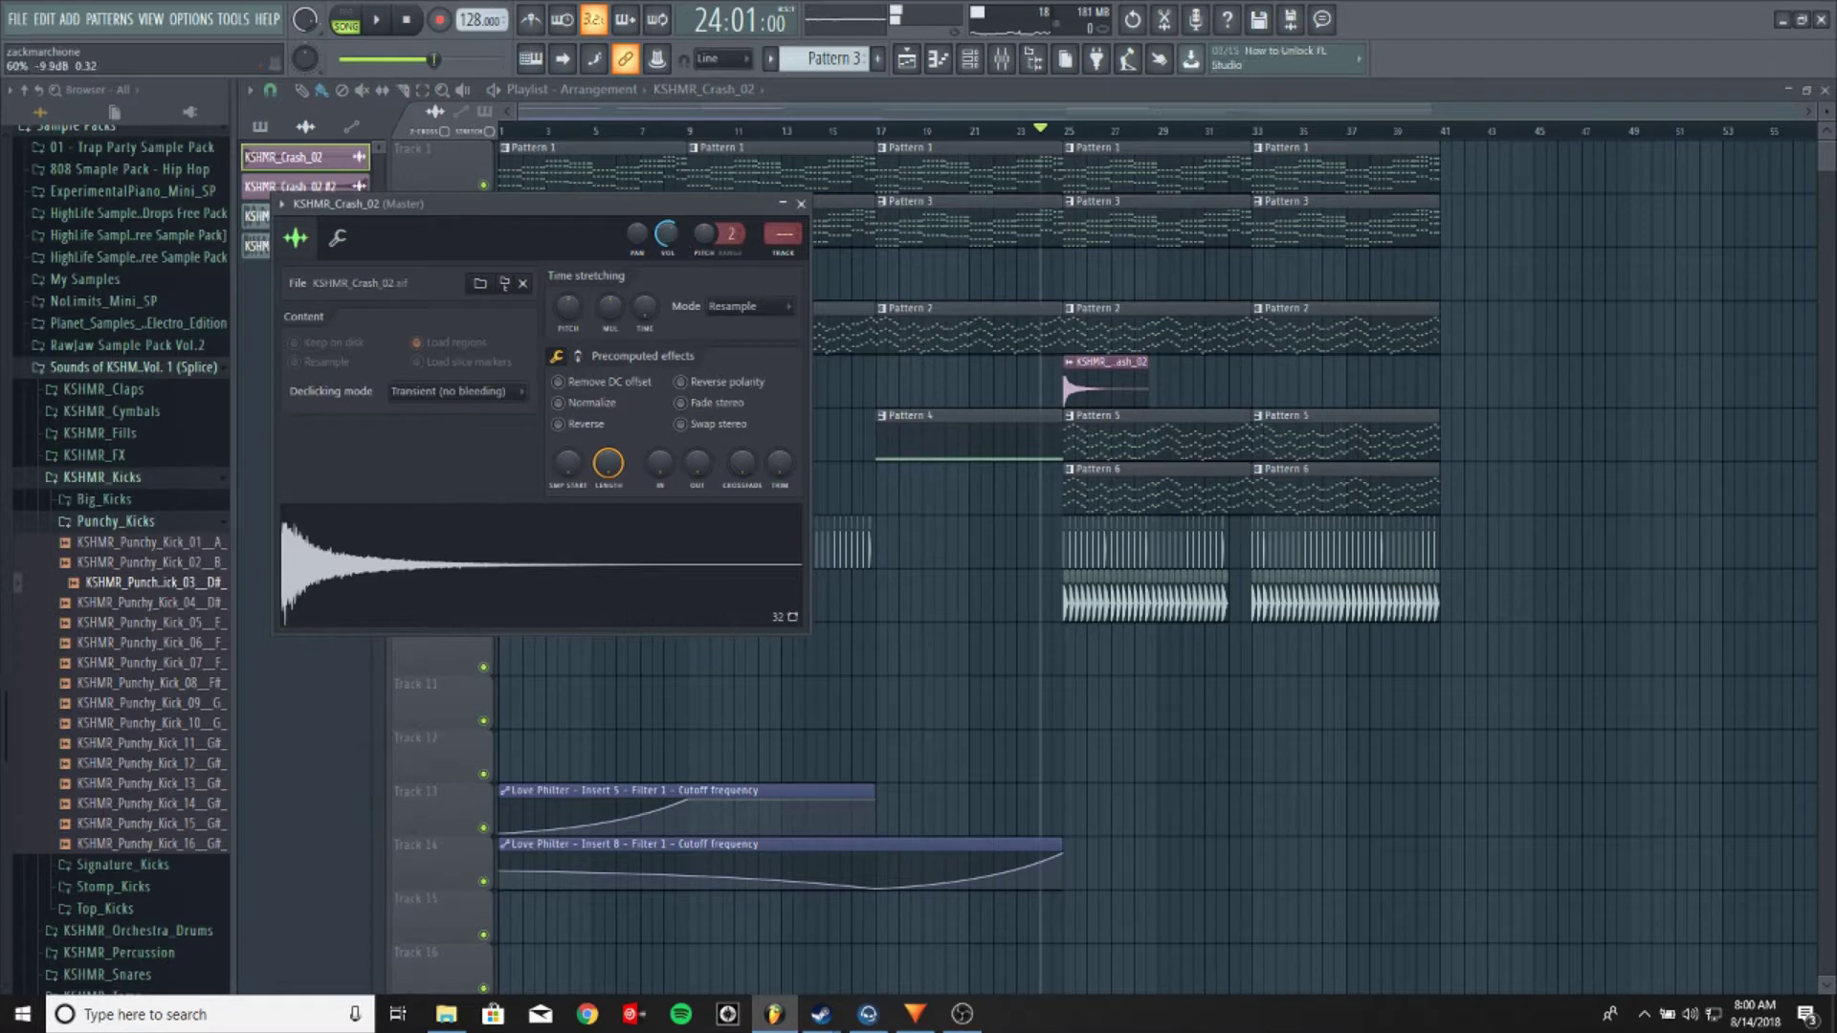
pyautogui.click(803, 204)
# Add another KSHMR_Crash_02 clip on Track 5 at bar 33 while the drop plays
pyautogui.press('space')
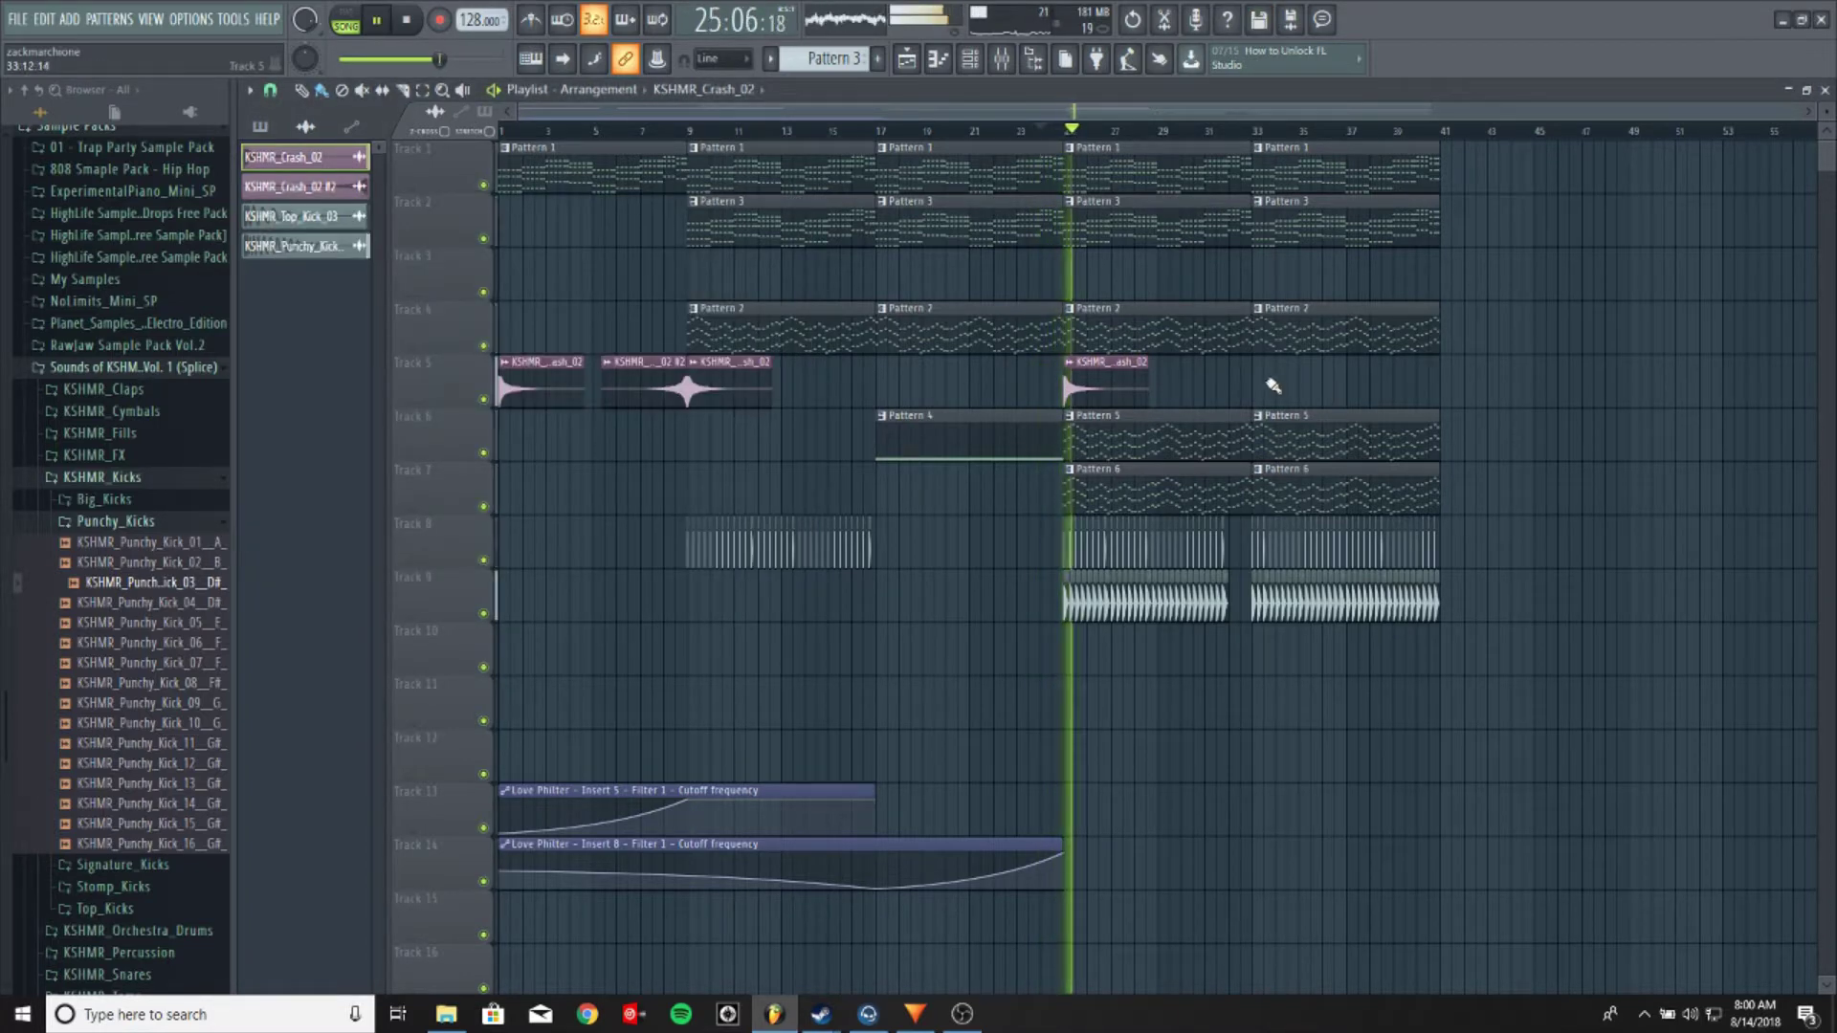
pyautogui.moveTo(1259, 390)
pyautogui.mouseDown()
pyautogui.moveTo(1347, 393)
pyautogui.moveTo(1259, 398)
pyautogui.mouseUp()
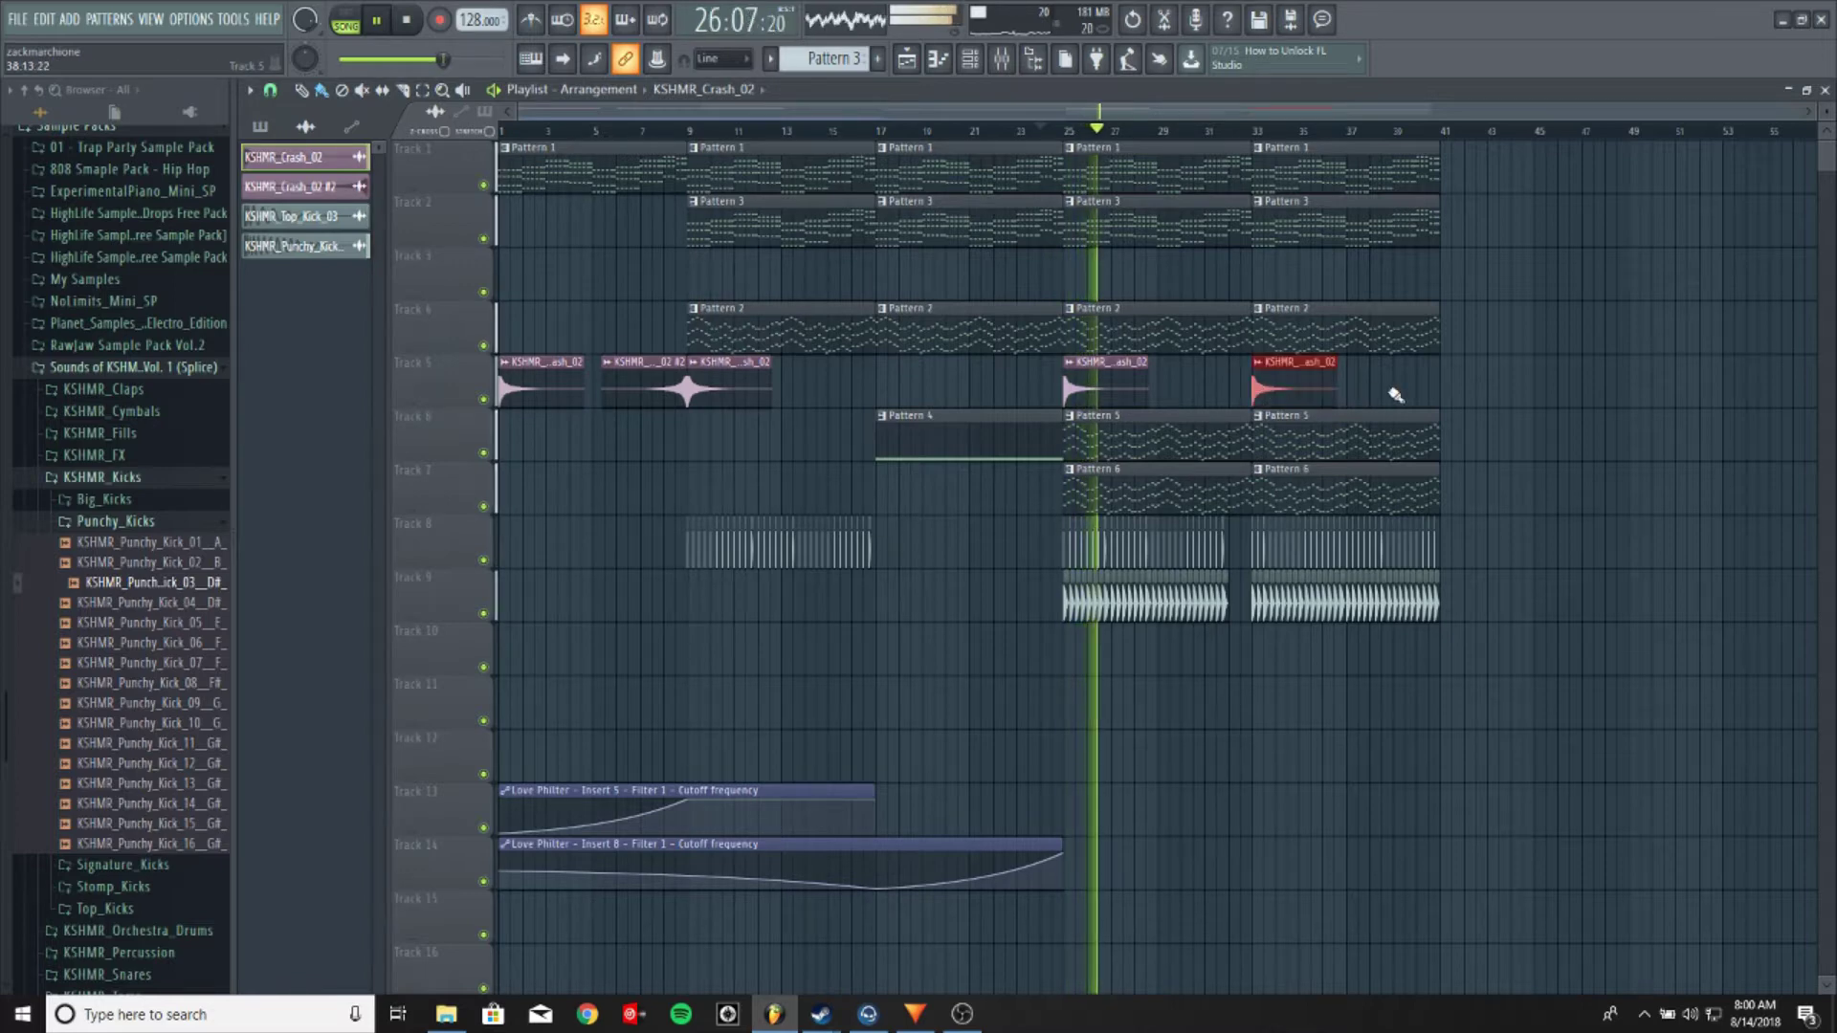
pyautogui.press('space')
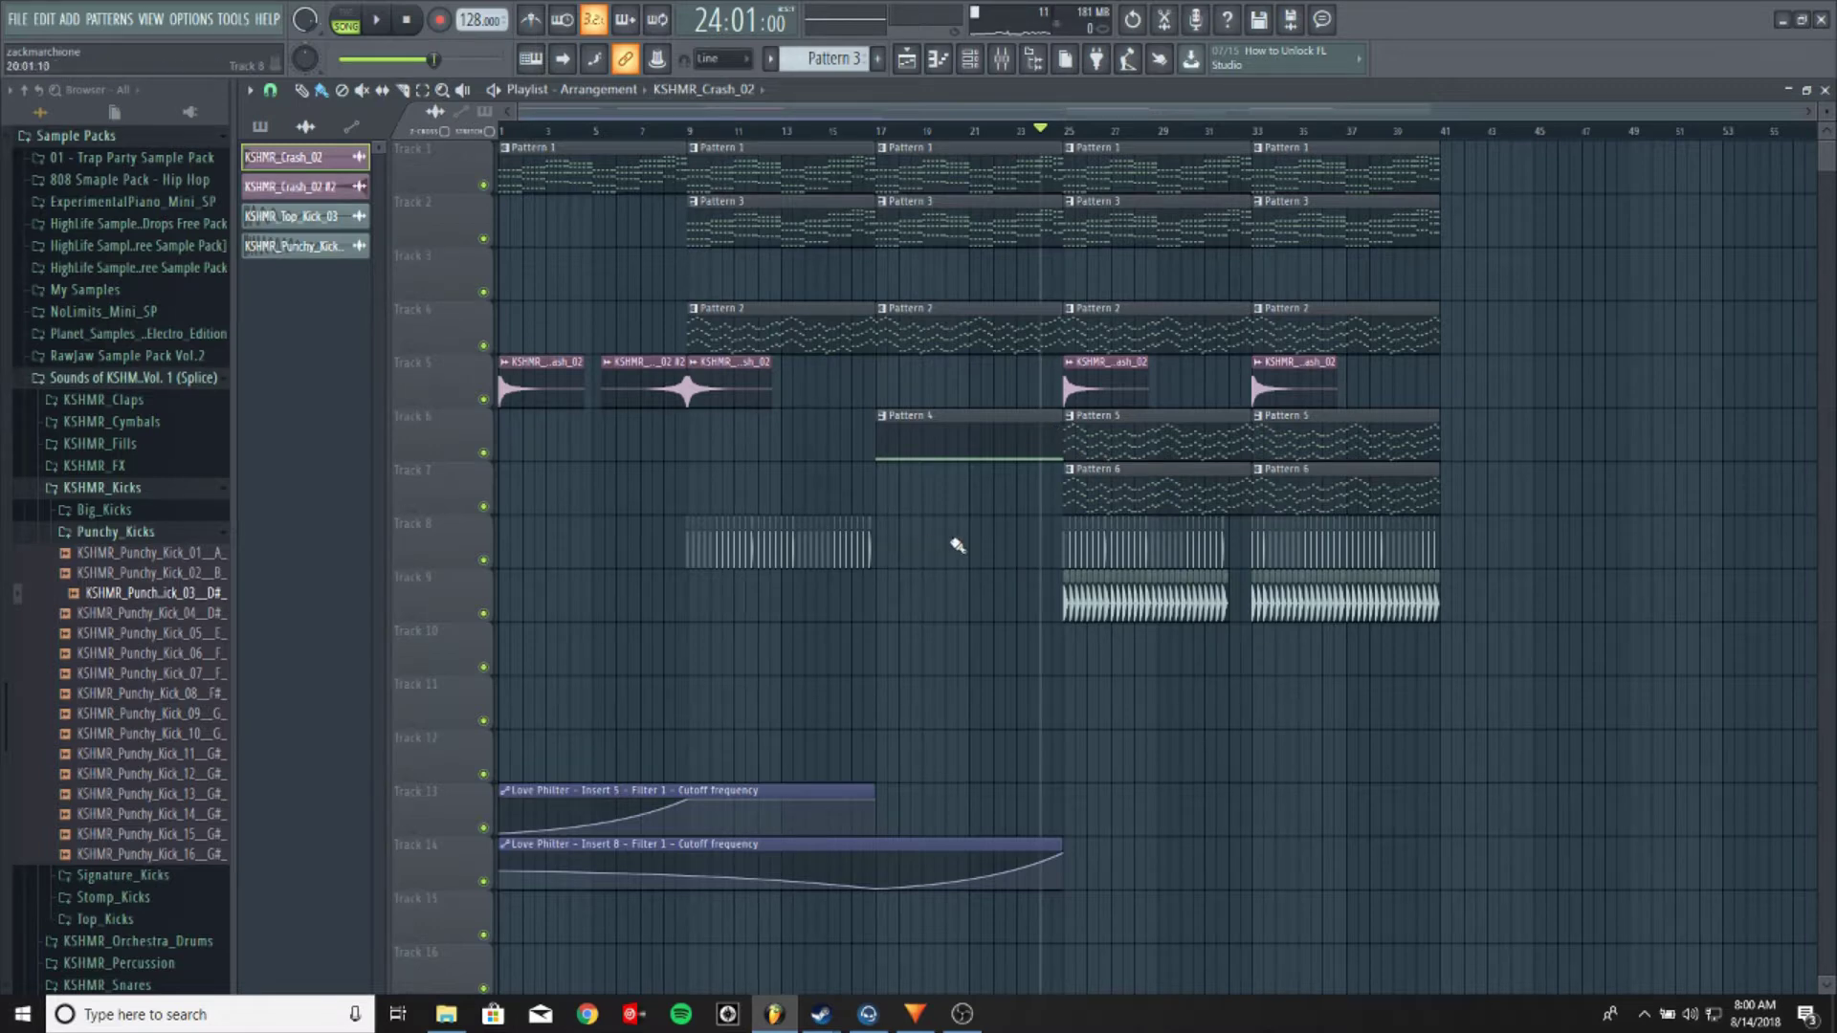
# Place KSHMR_Long_Fill_04 from the Long_Drum_Fills folder on Track 11 at bar 17
pyautogui.scroll(5, 892, 139)
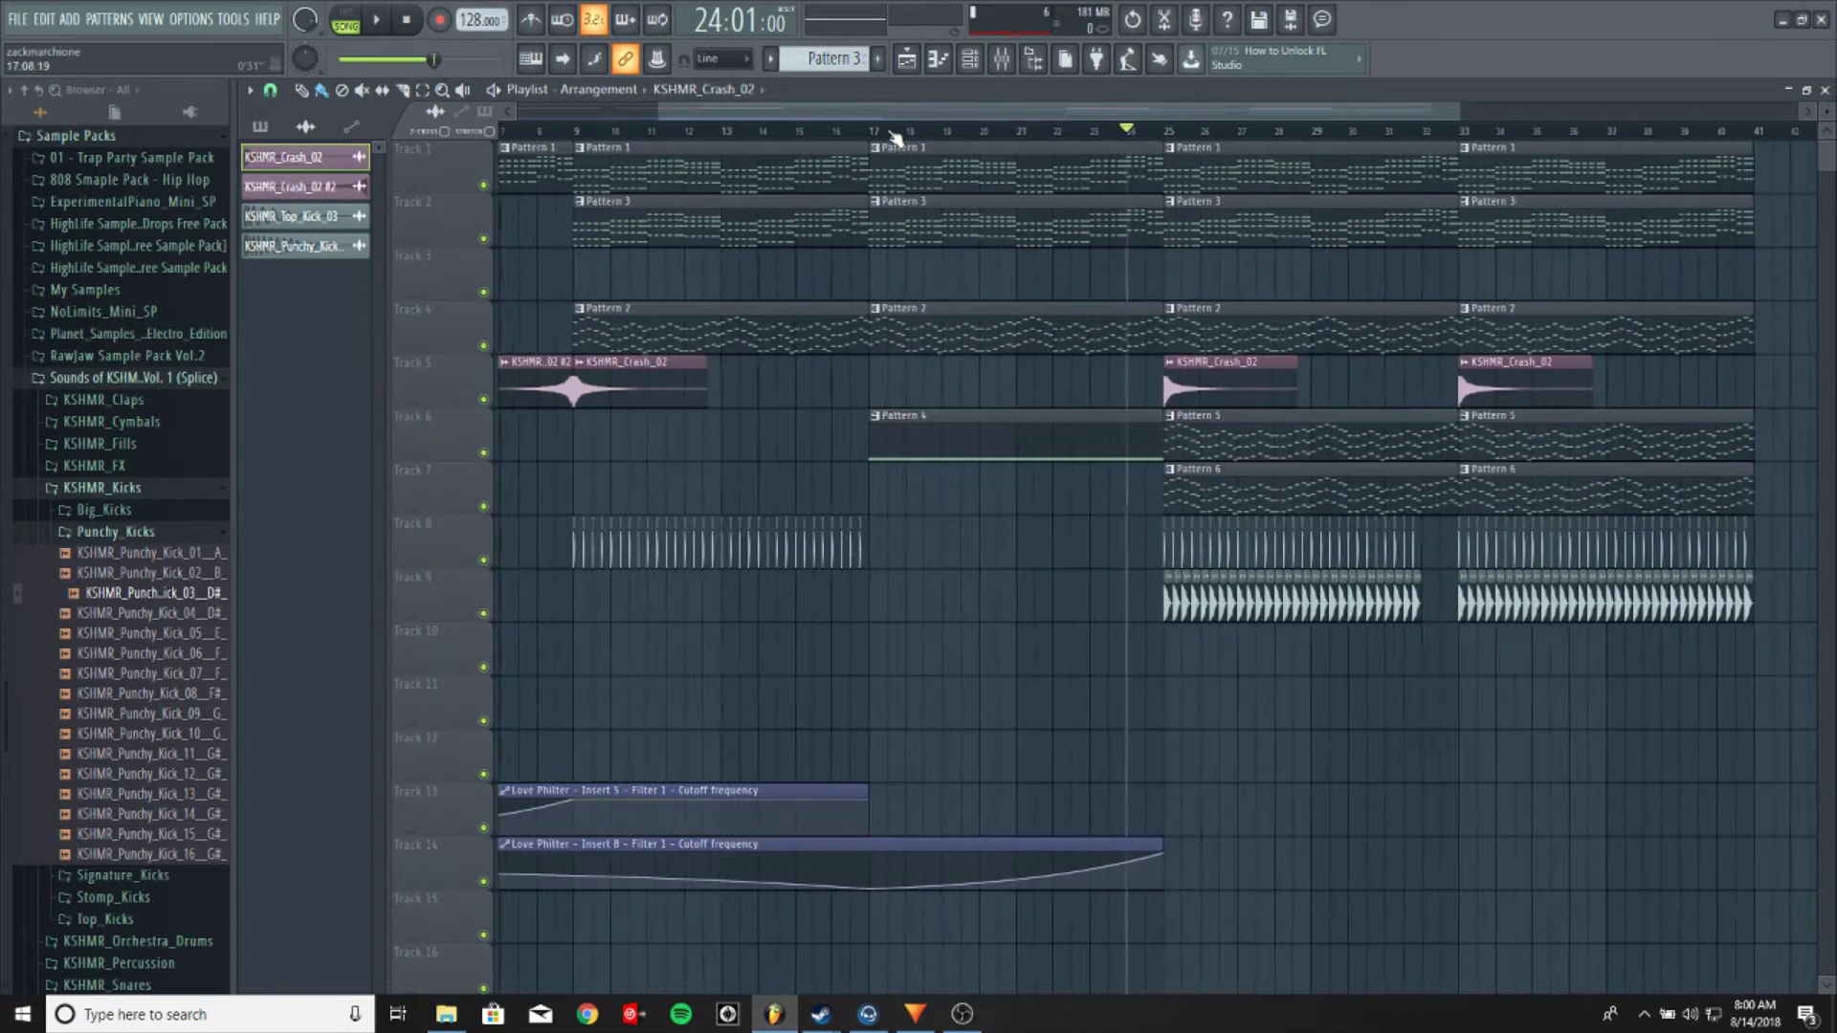
pyautogui.click(141, 534)
pyautogui.click(141, 544)
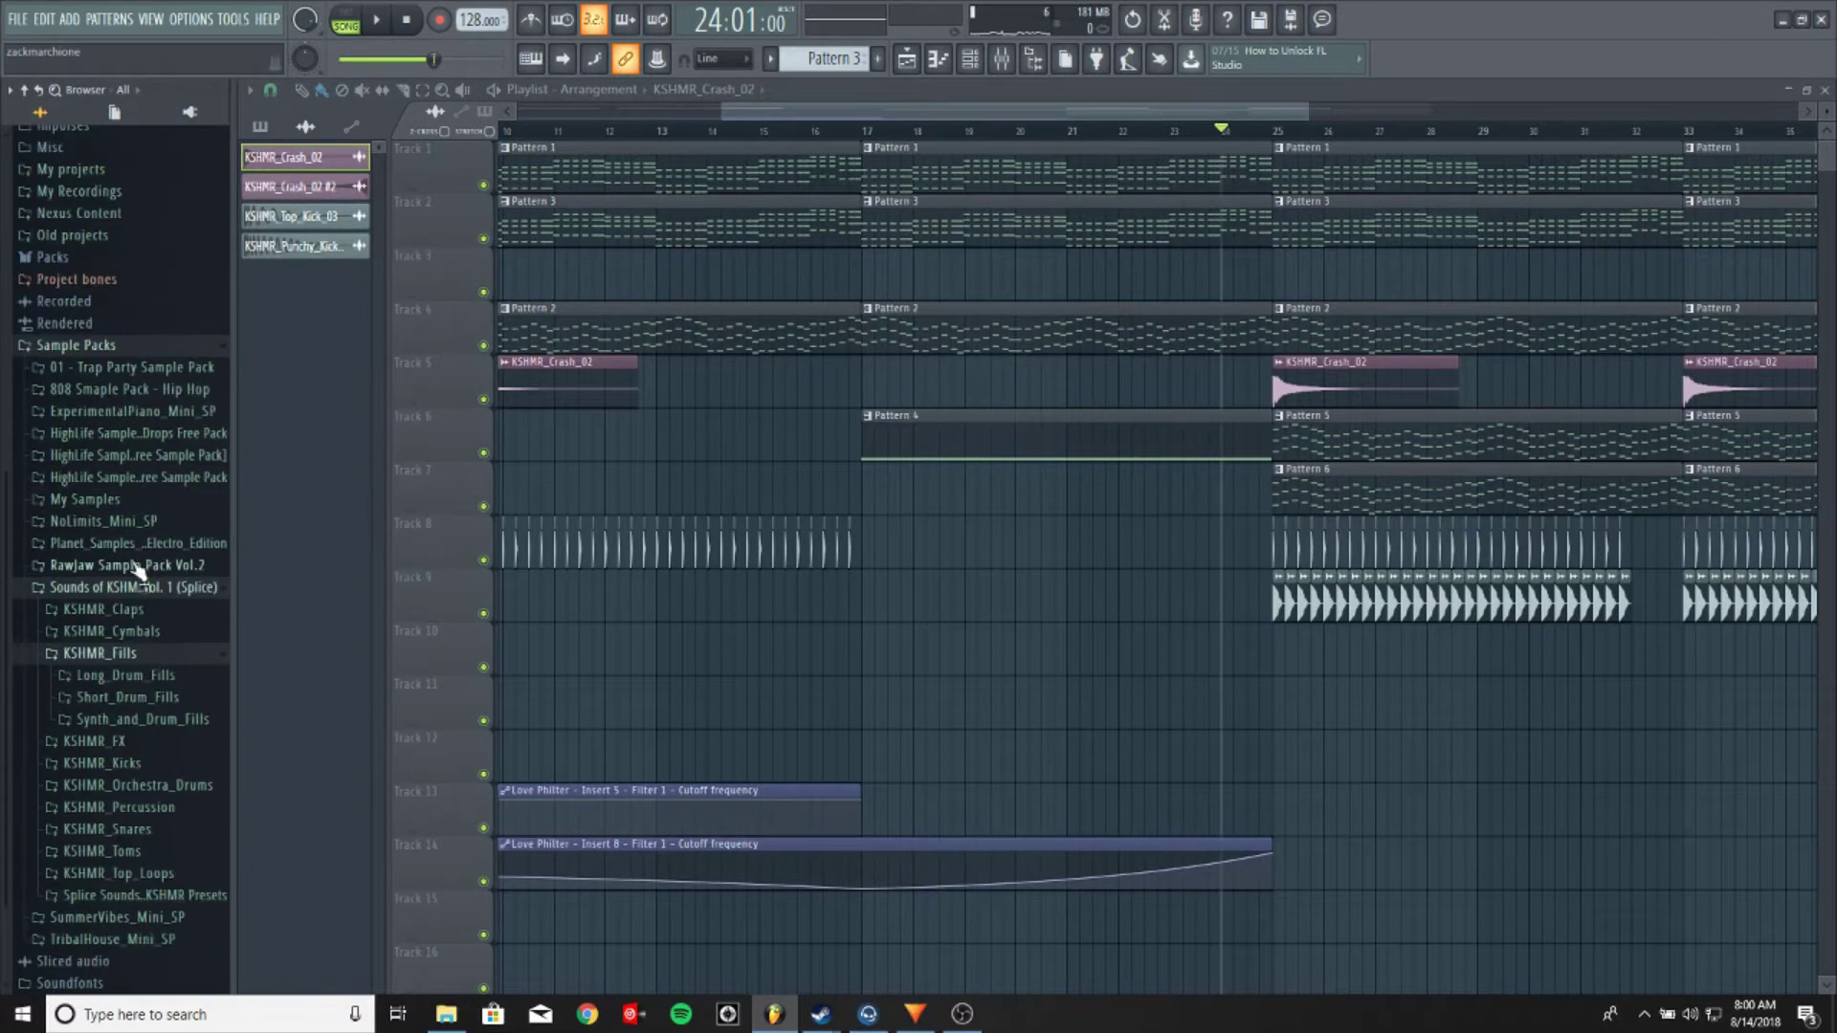
pyautogui.click(142, 677)
pyautogui.moveTo(184, 769); pyautogui.dragTo(866, 713)
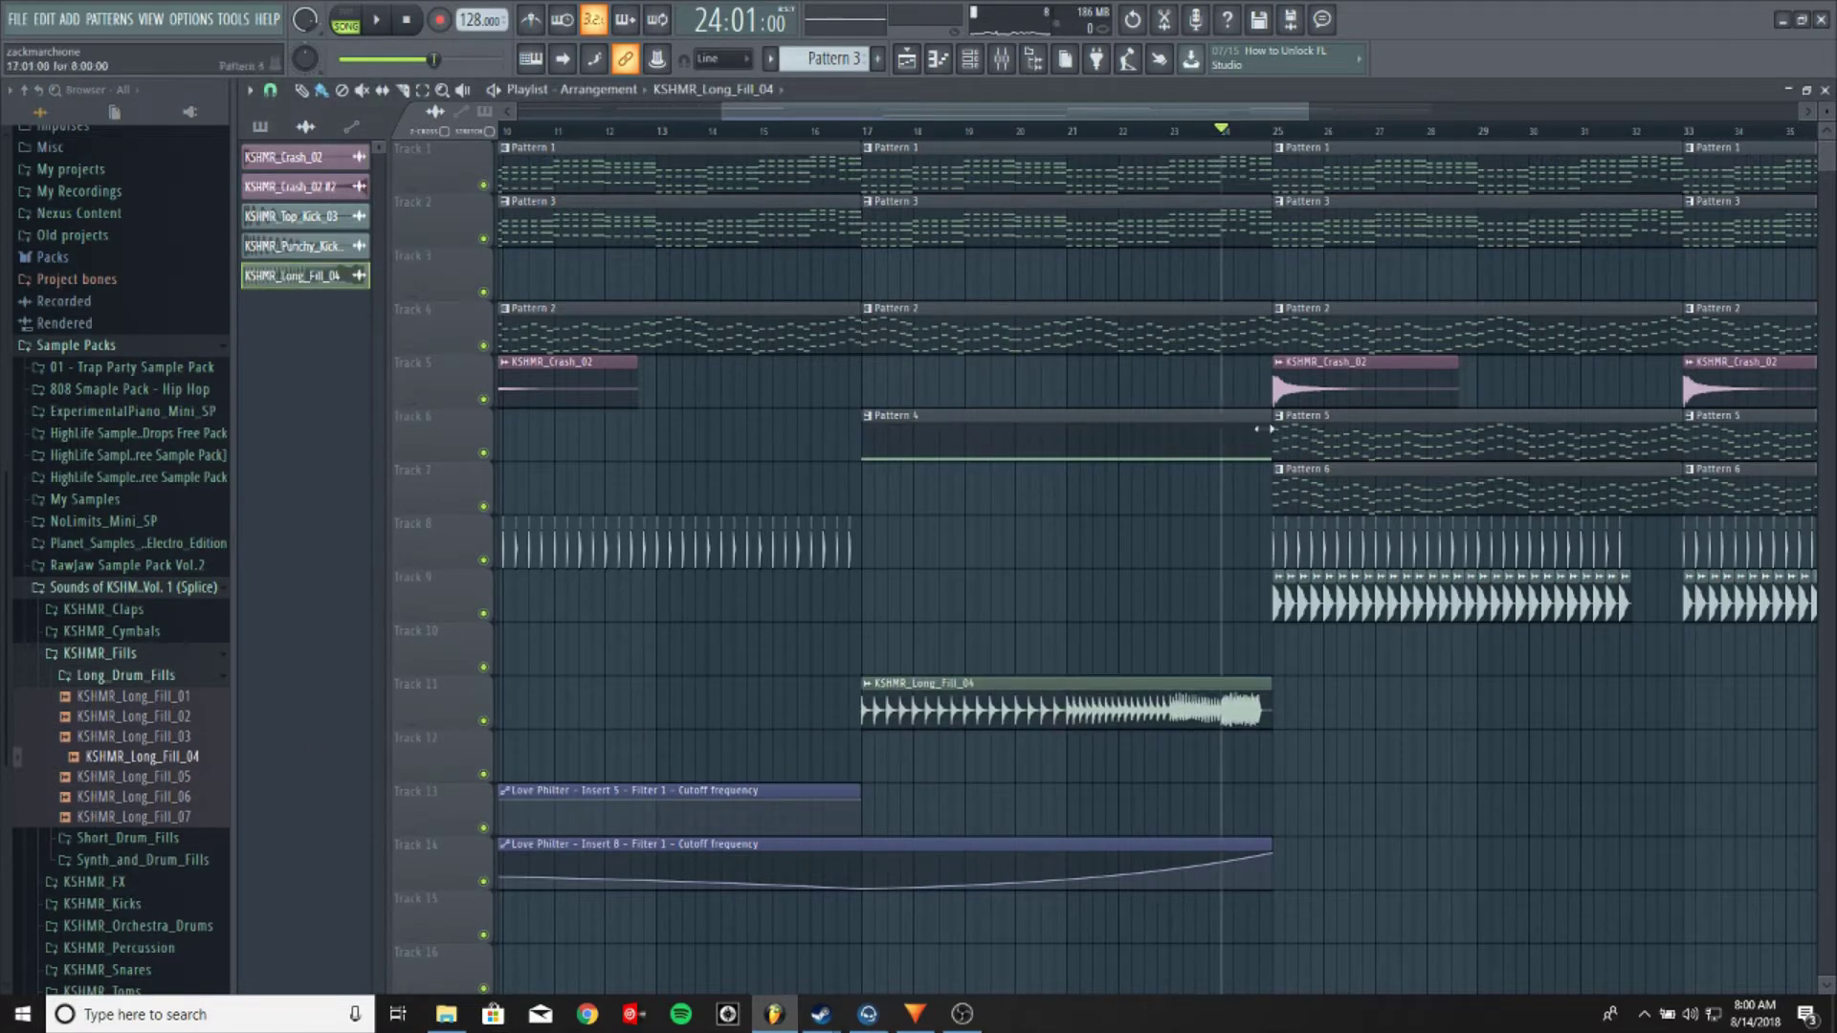
# Shorten the Pattern 4 clip on Track 6 to end slightly before bar 25, and audition the buildup into the drop
pyautogui.moveTo(1264, 429); pyautogui.dragTo(1254, 433)
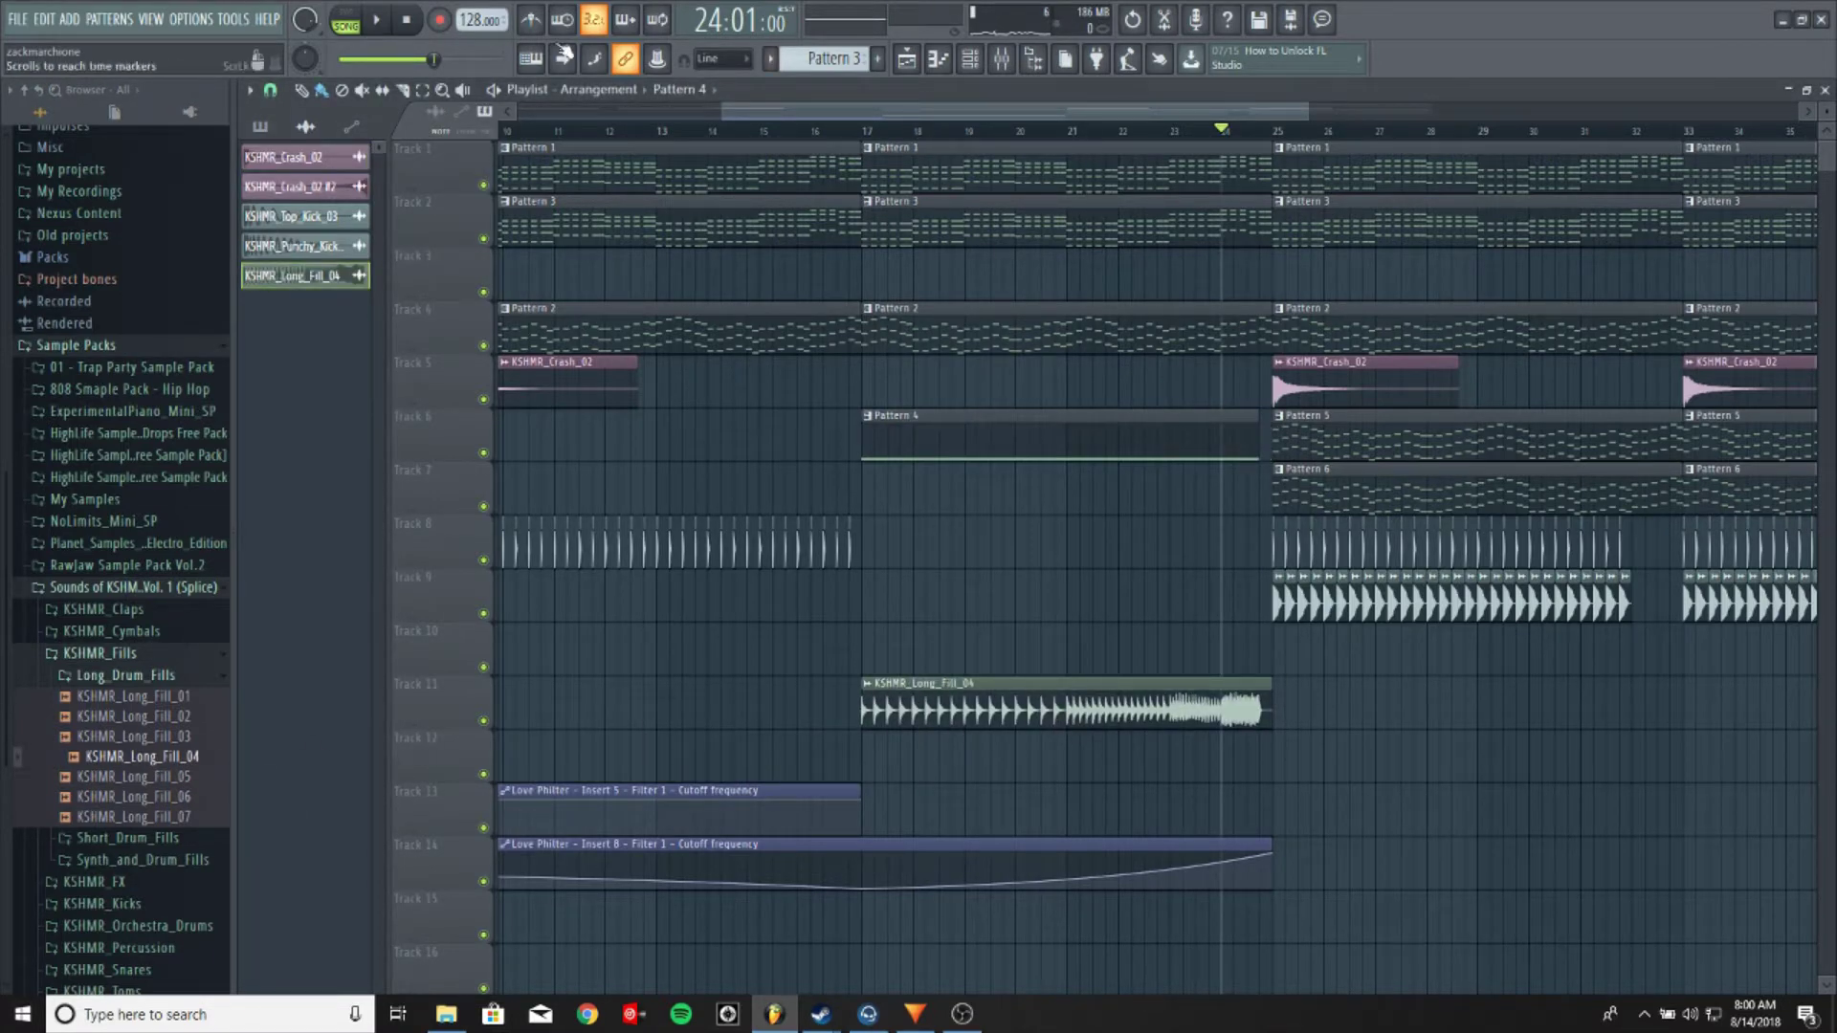
pyautogui.click(844, 133)
pyautogui.press('space')
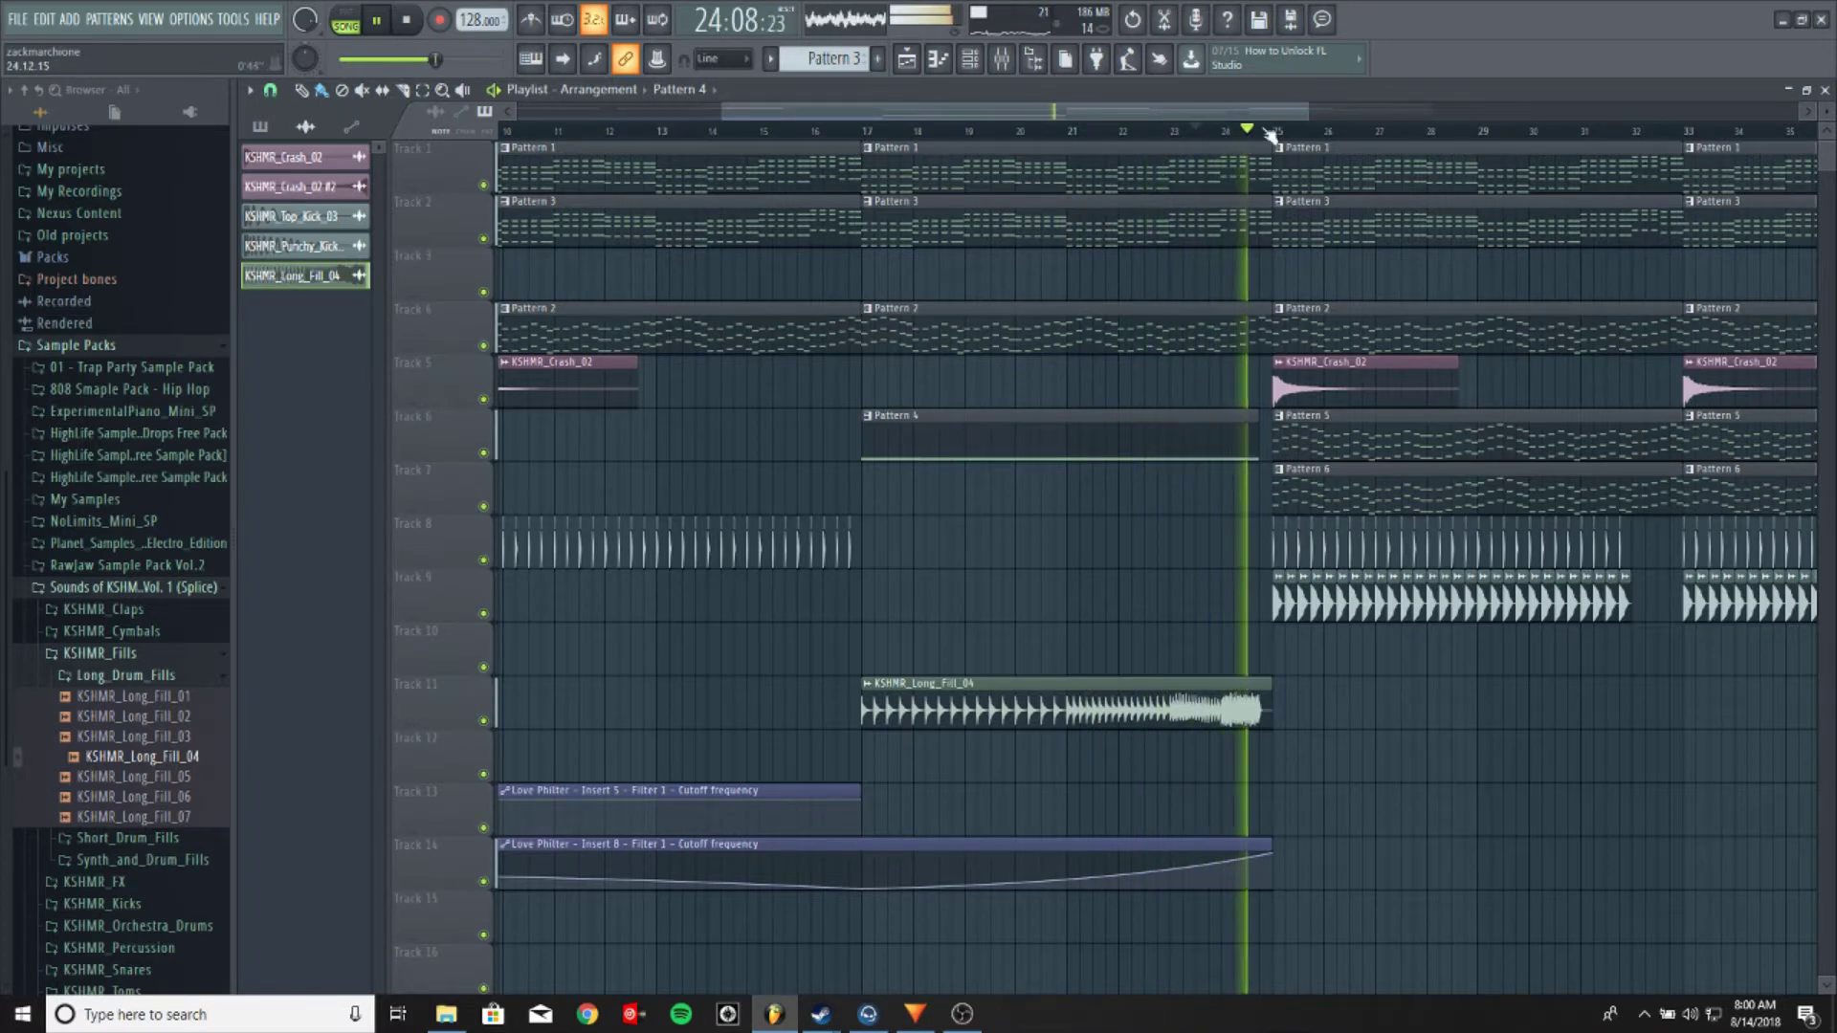
pyautogui.scroll(-4, 1268, 141)
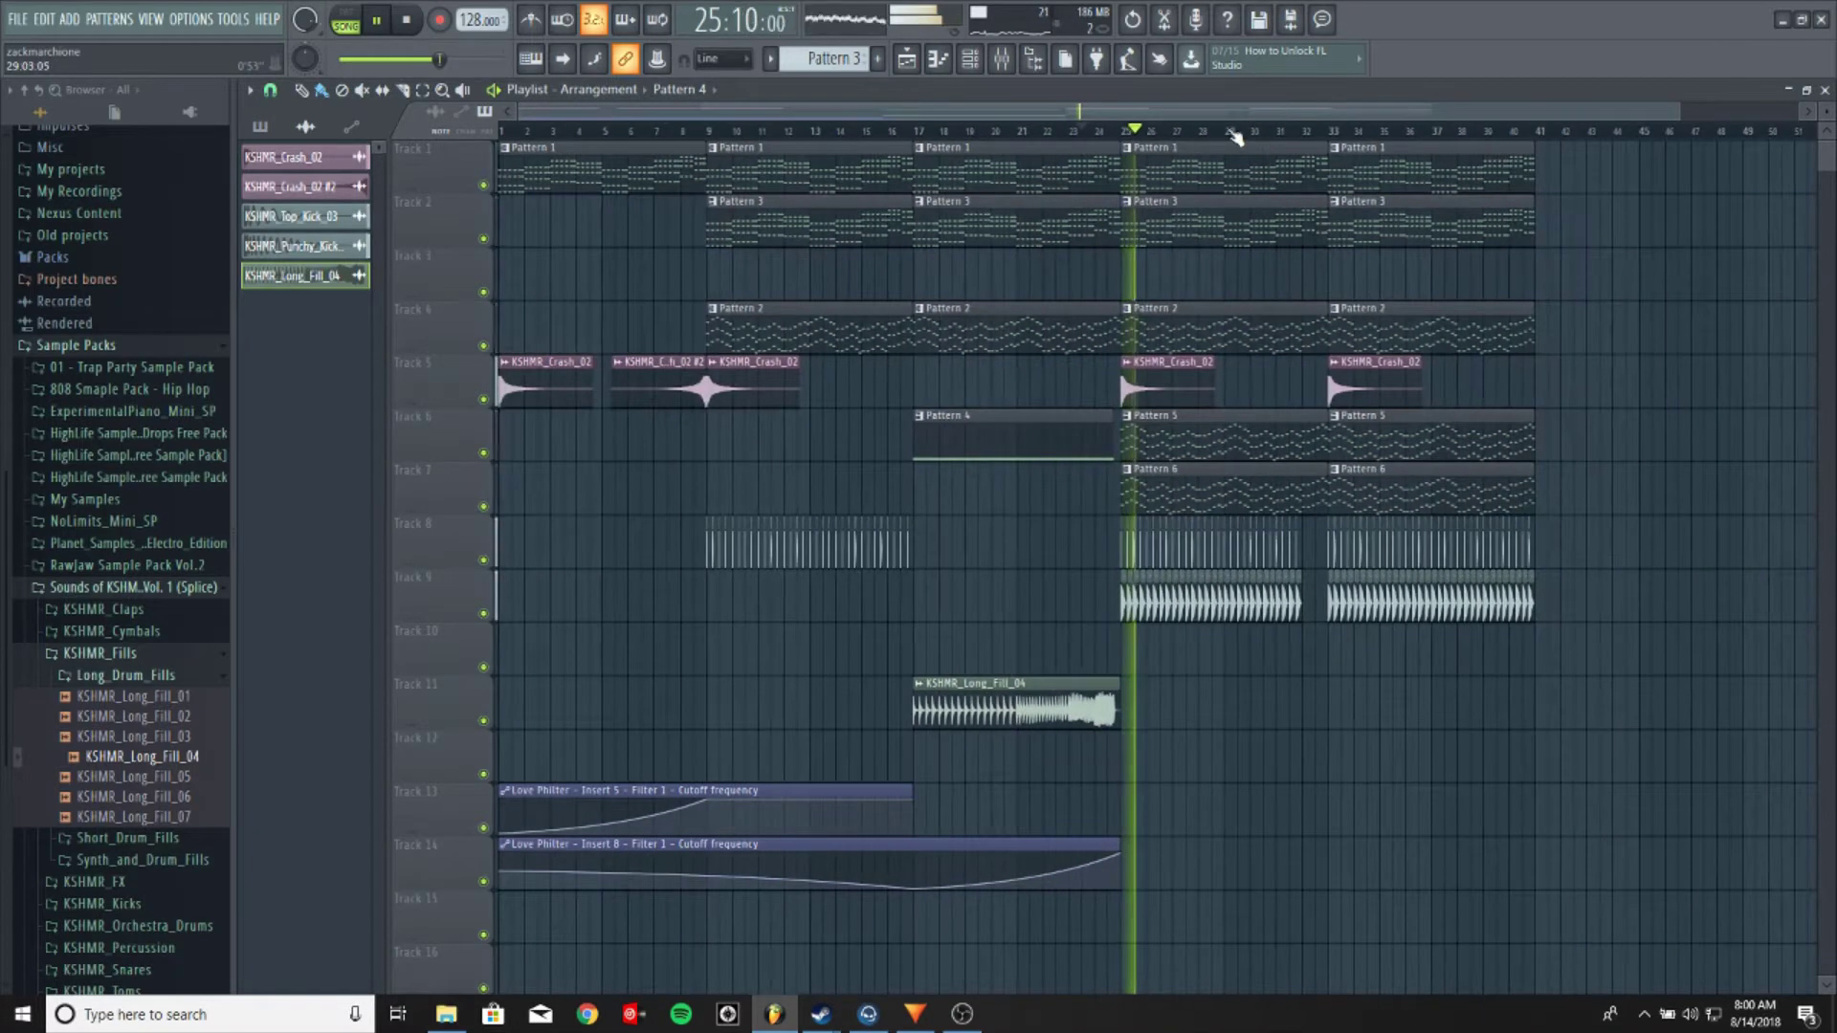
pyautogui.scroll(5, 1044, 143)
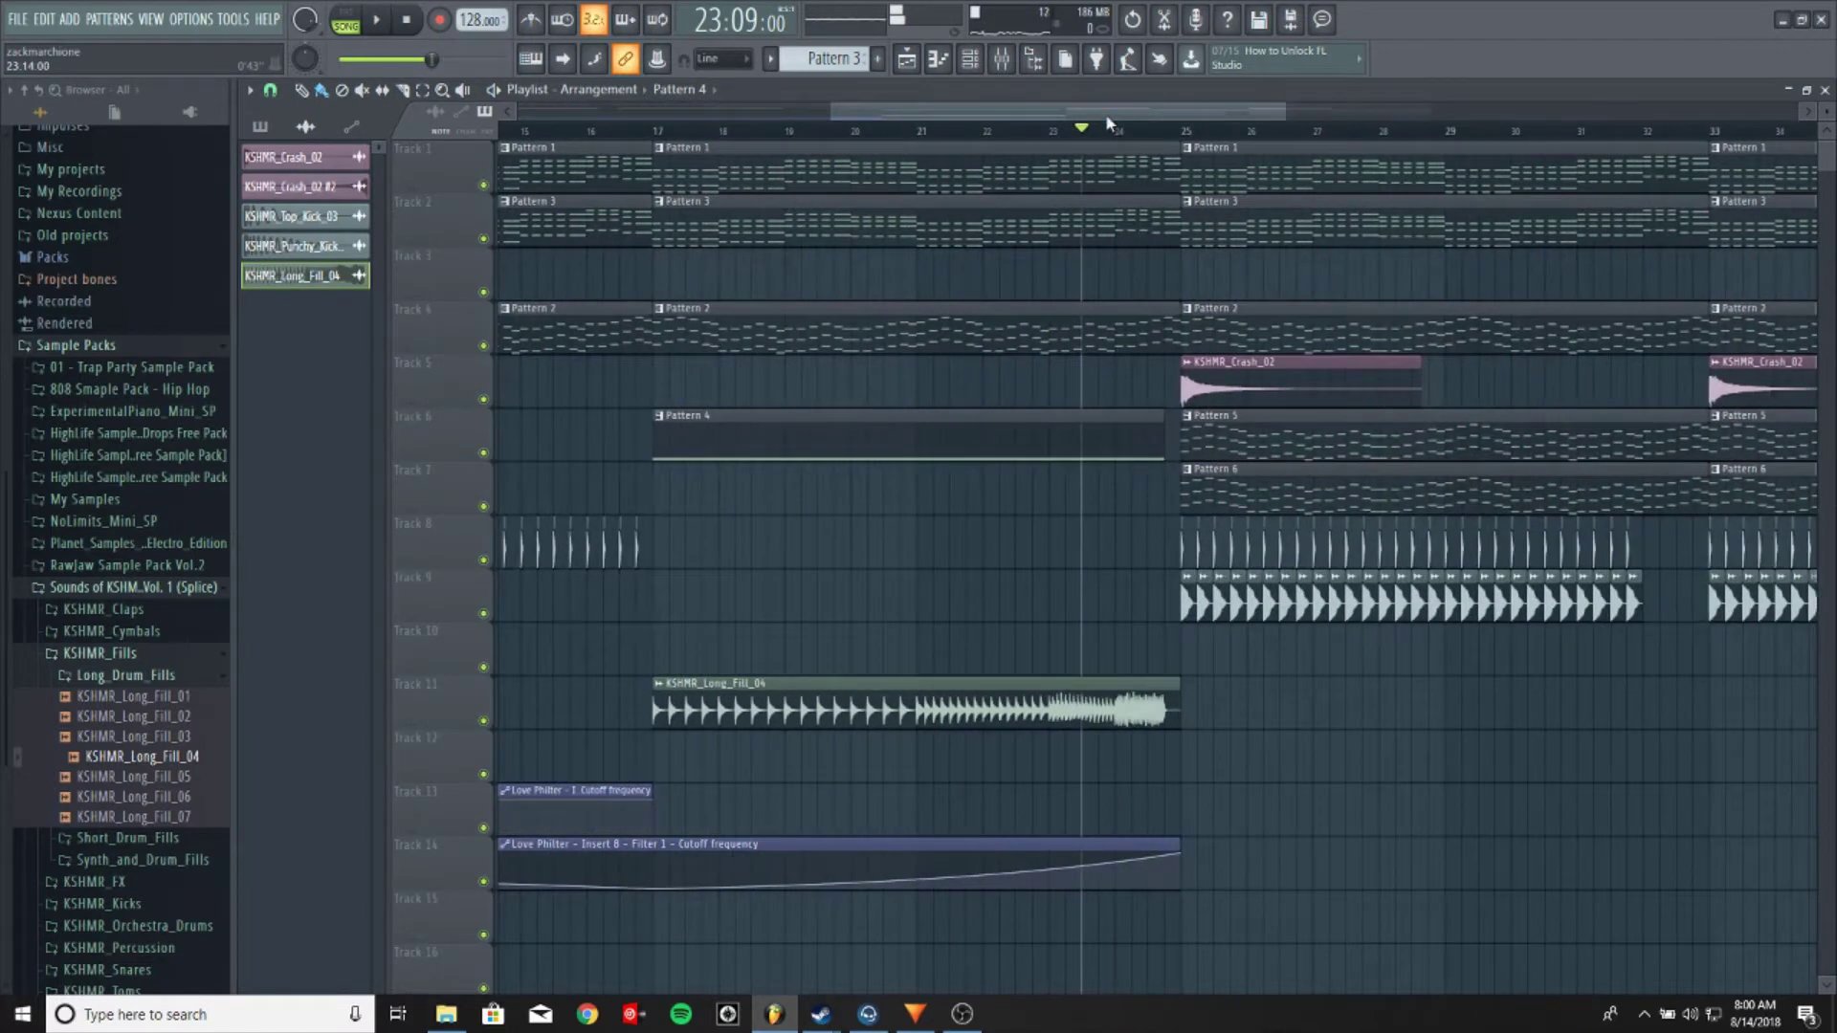
# Delete the KSHMR_Long_Fill_04 clip from Track 11 and create a new pattern with the default name
pyautogui.rightClick(997, 703)
pyautogui.press('F4')
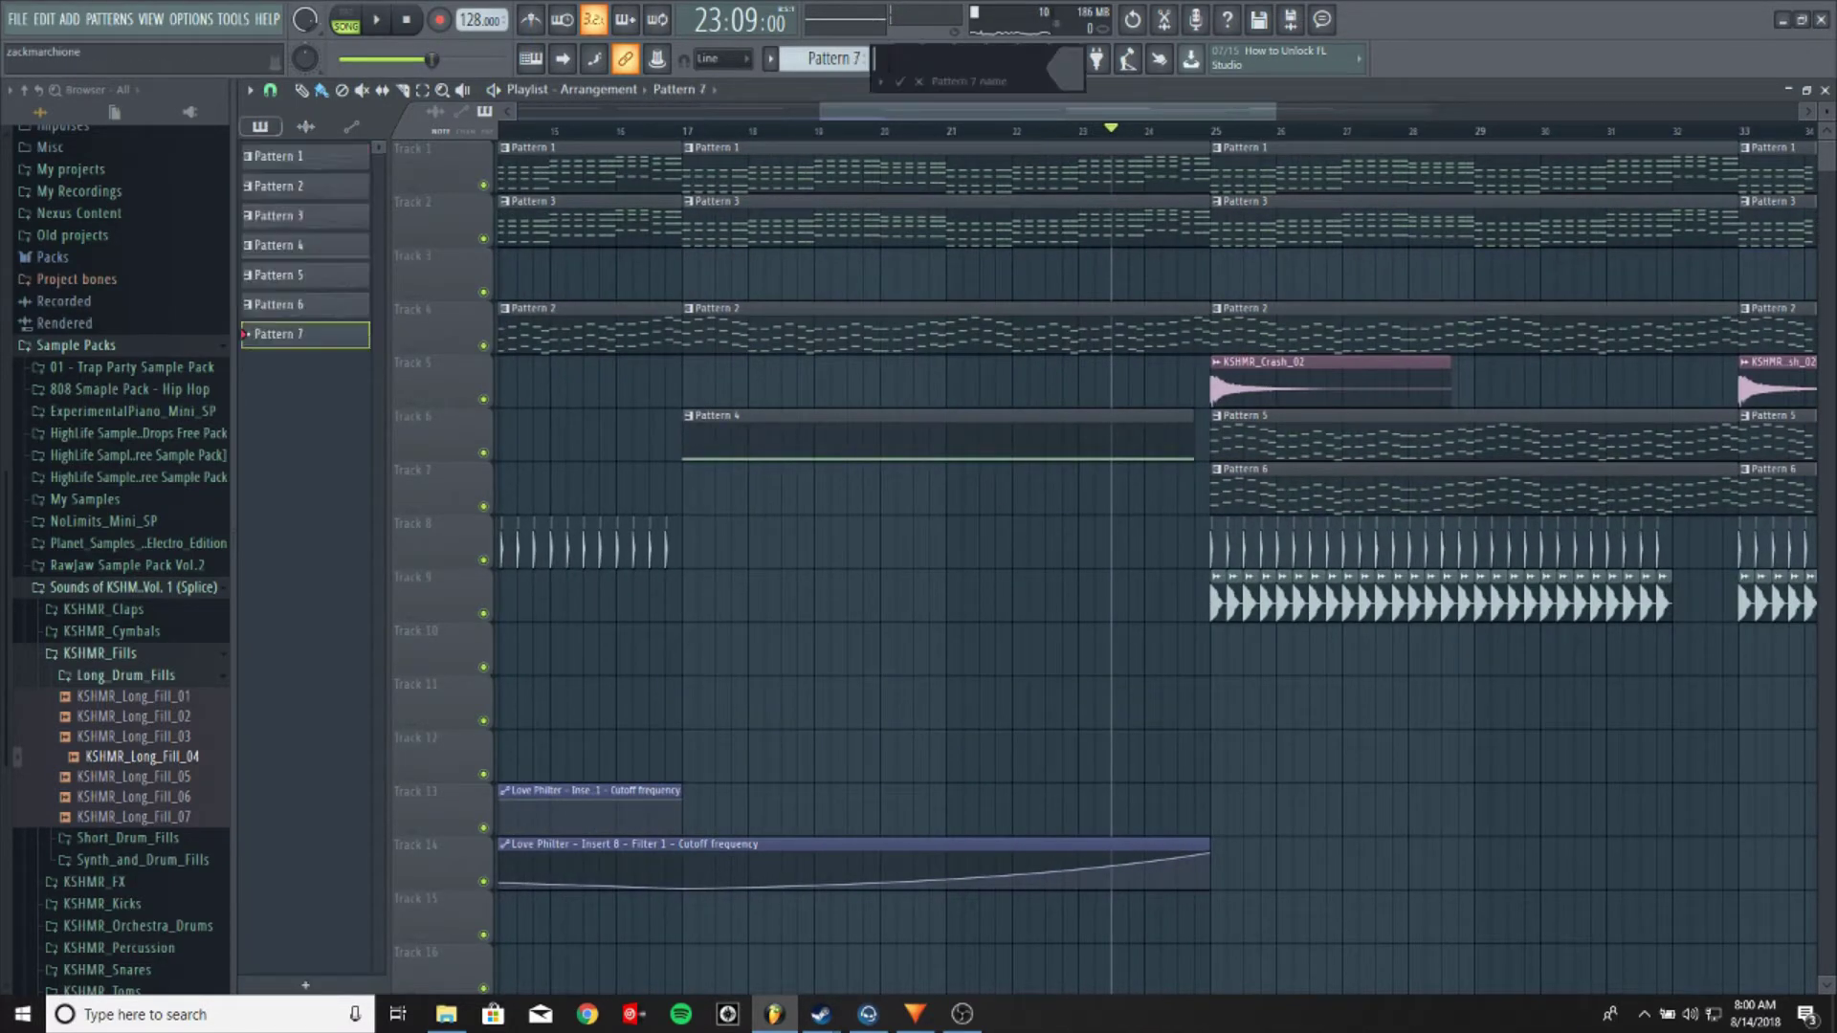
pyautogui.click(909, 92)
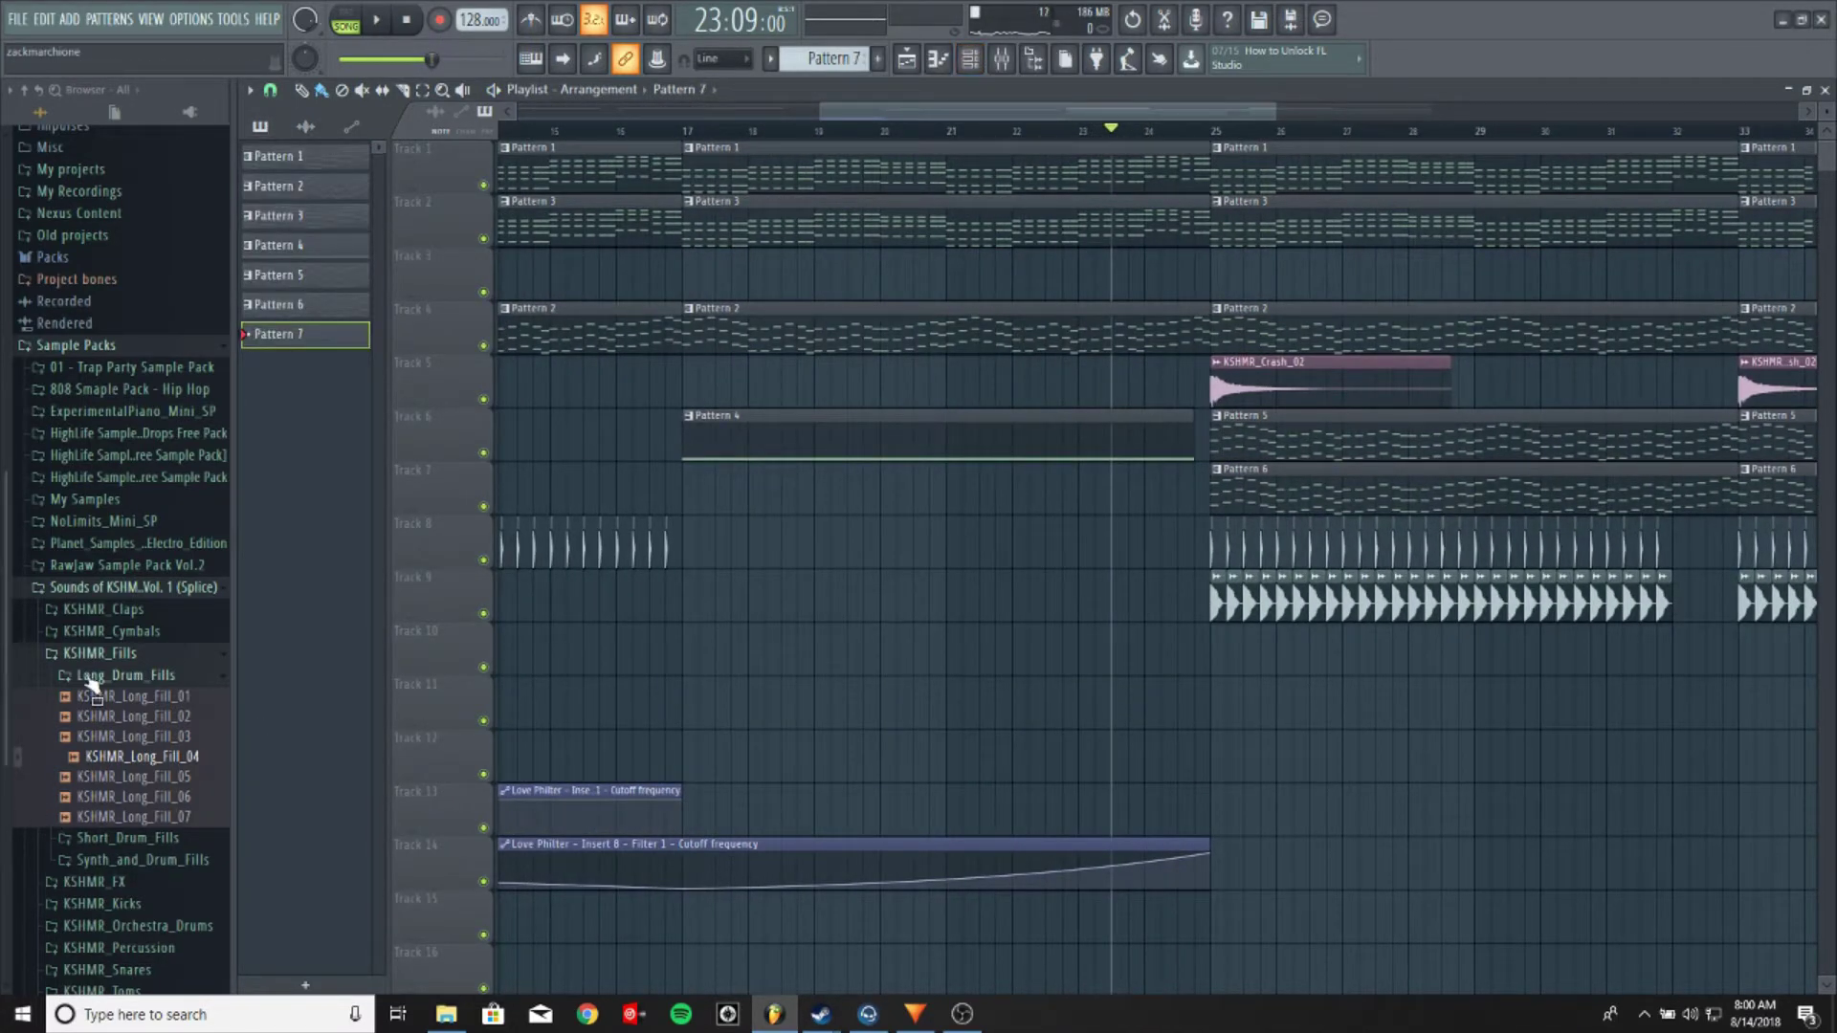
# Browse from the KSHMR_Snares folder to the Snares folder within the Drums packs
pyautogui.click(162, 681)
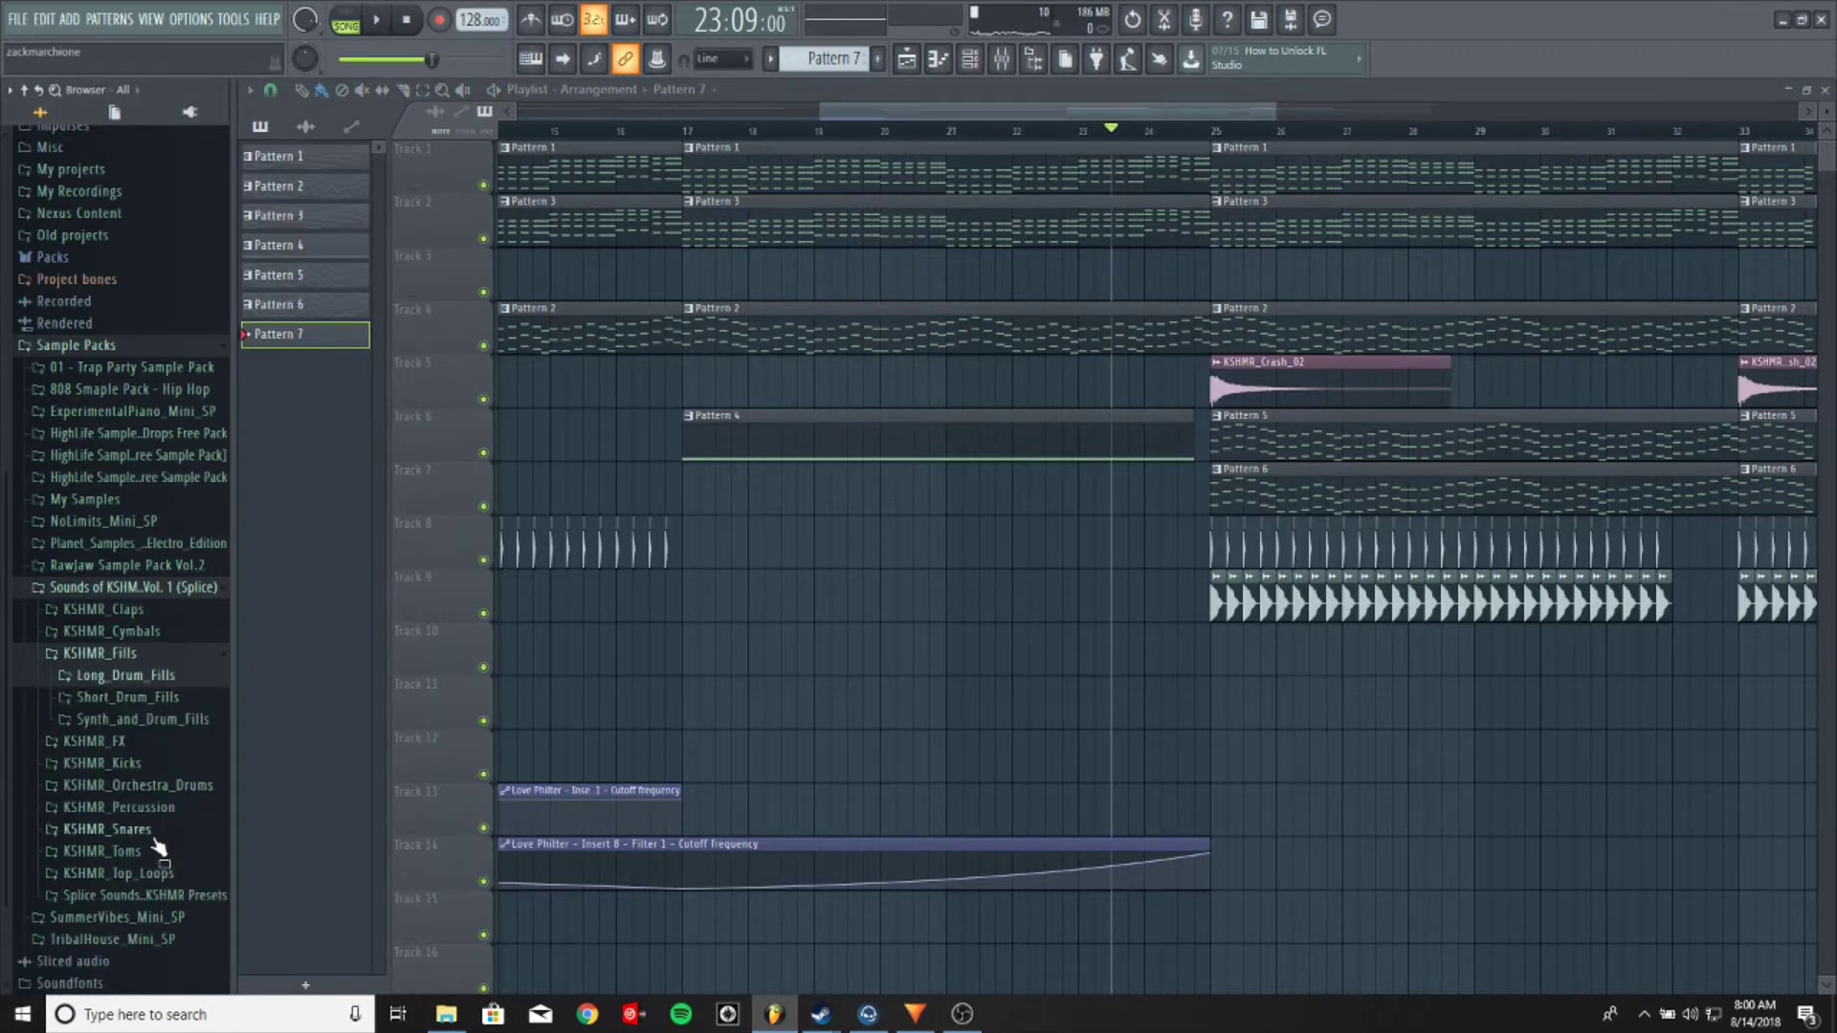
pyautogui.click(155, 833)
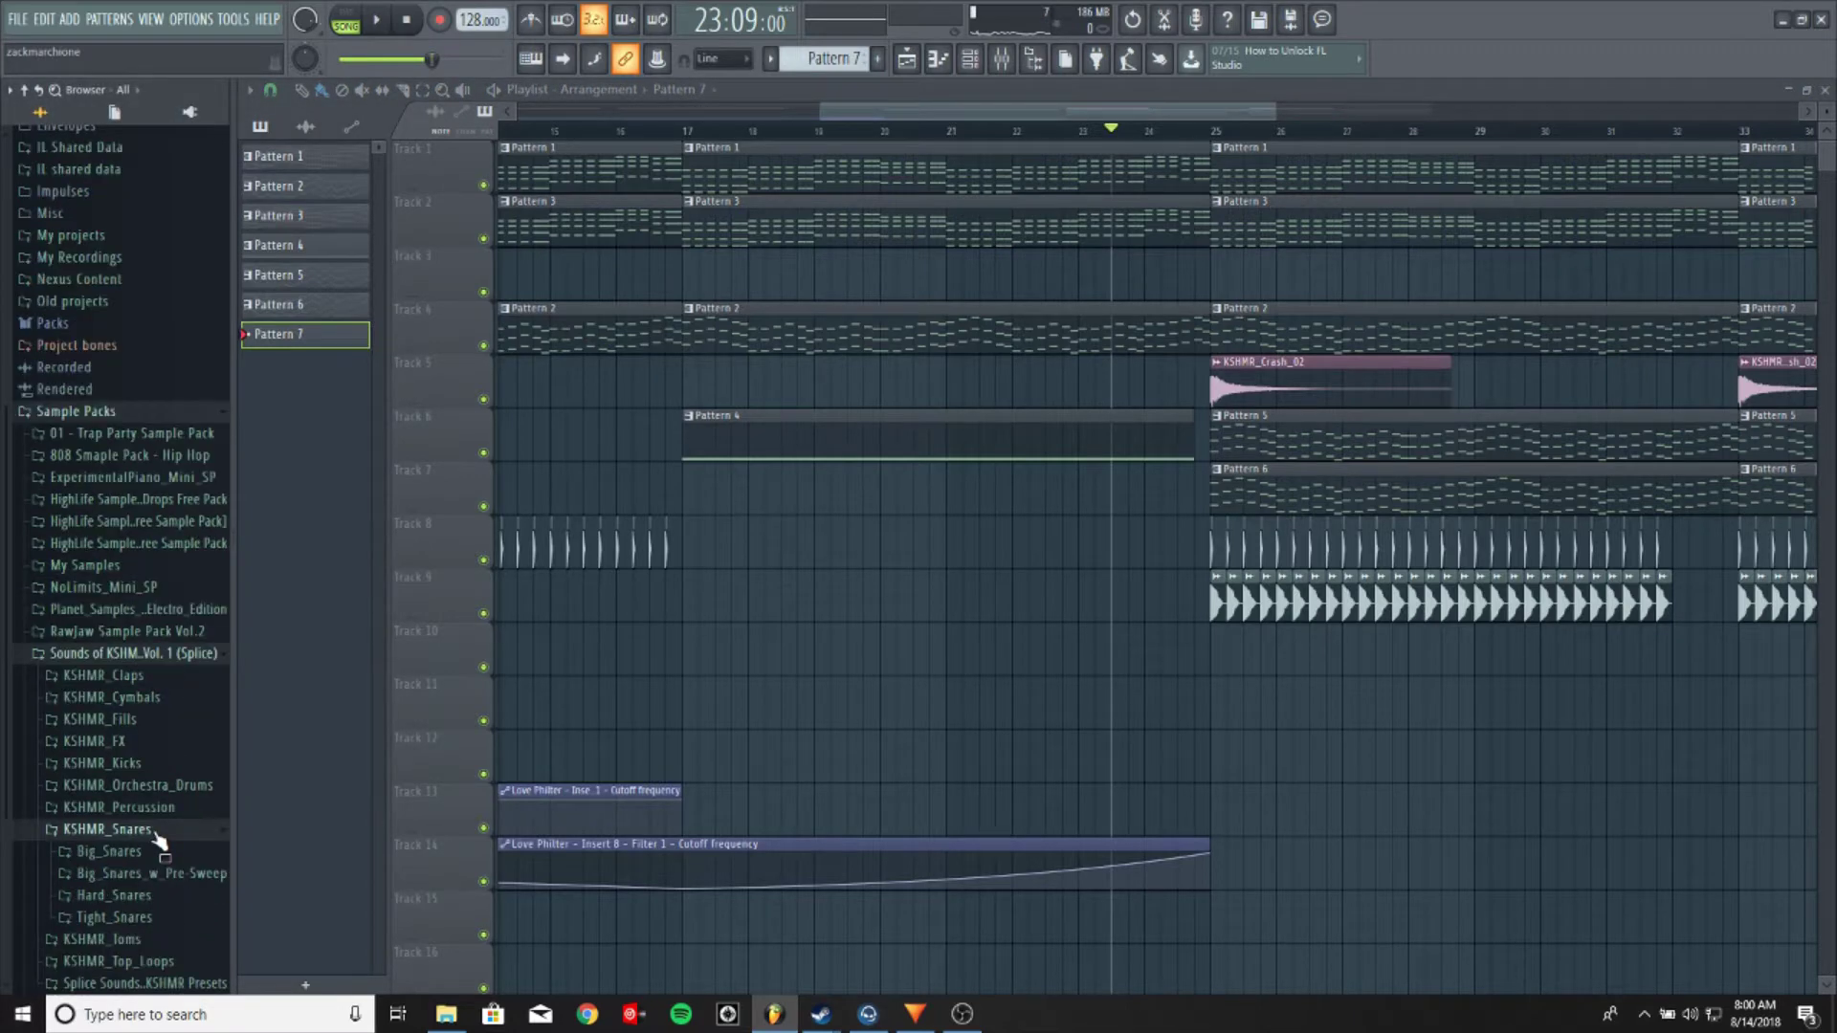
pyautogui.click(83, 331)
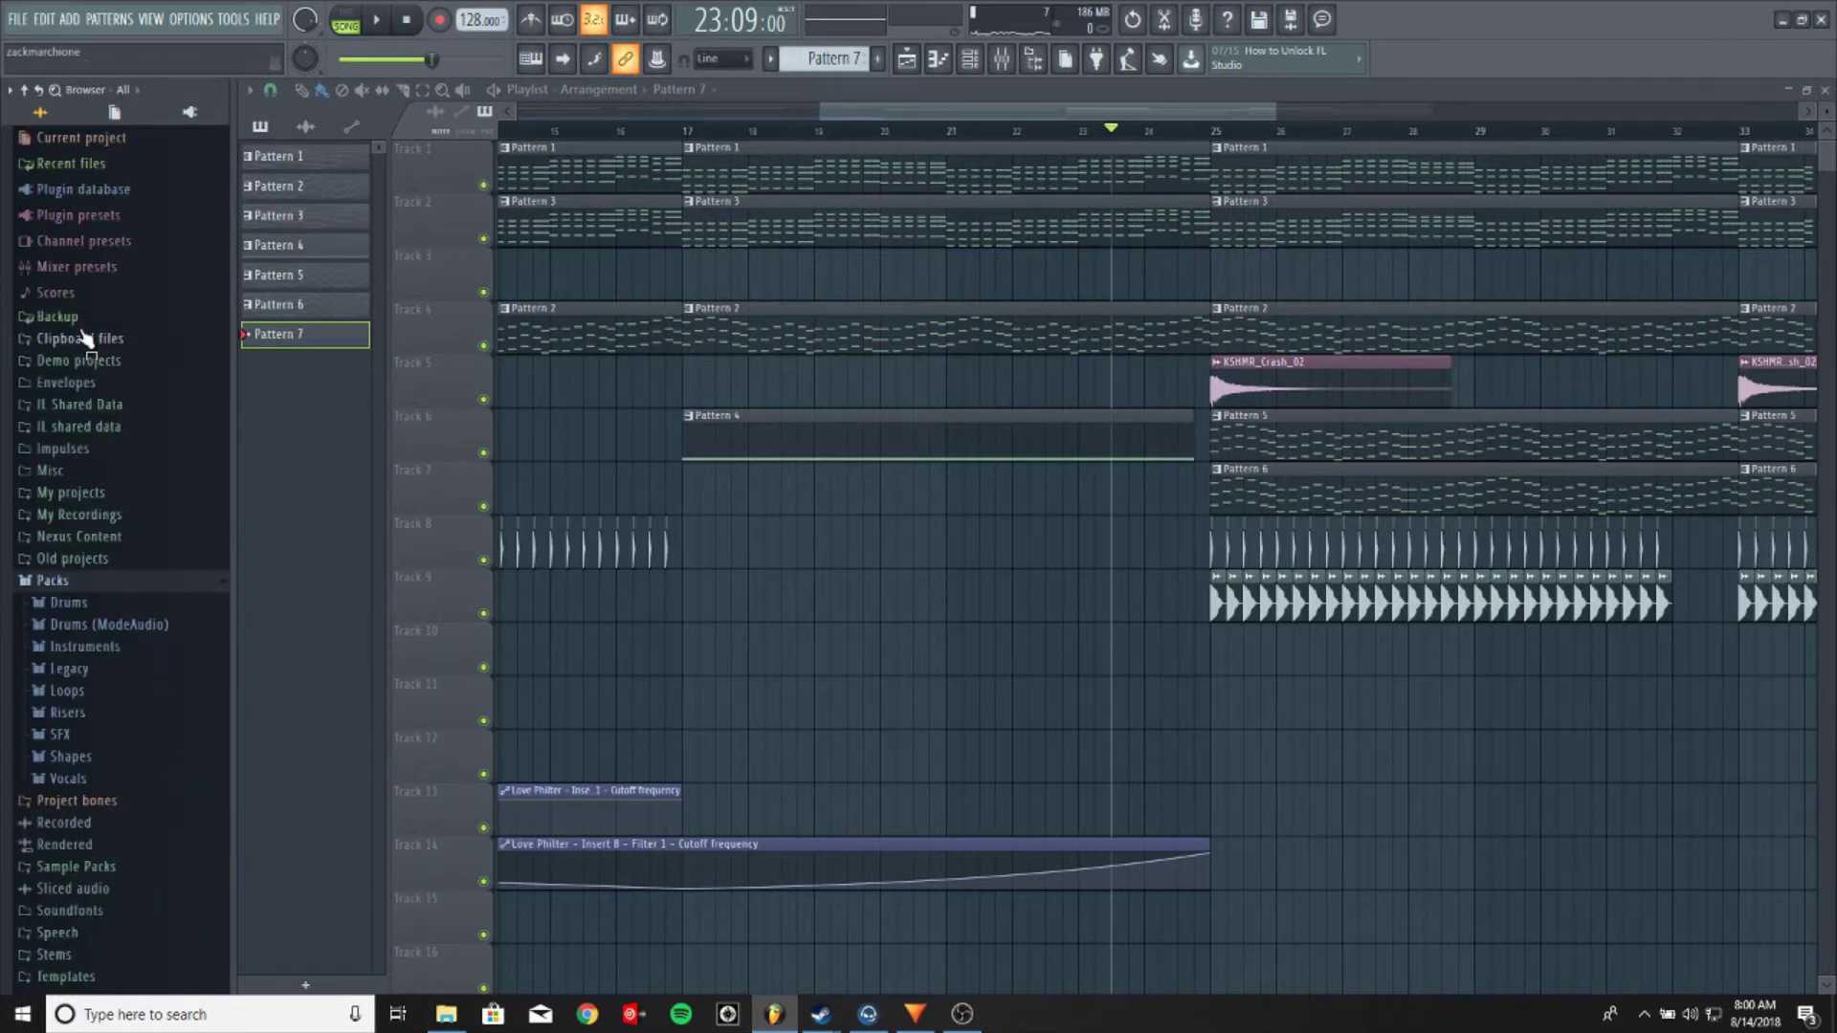
pyautogui.click(86, 603)
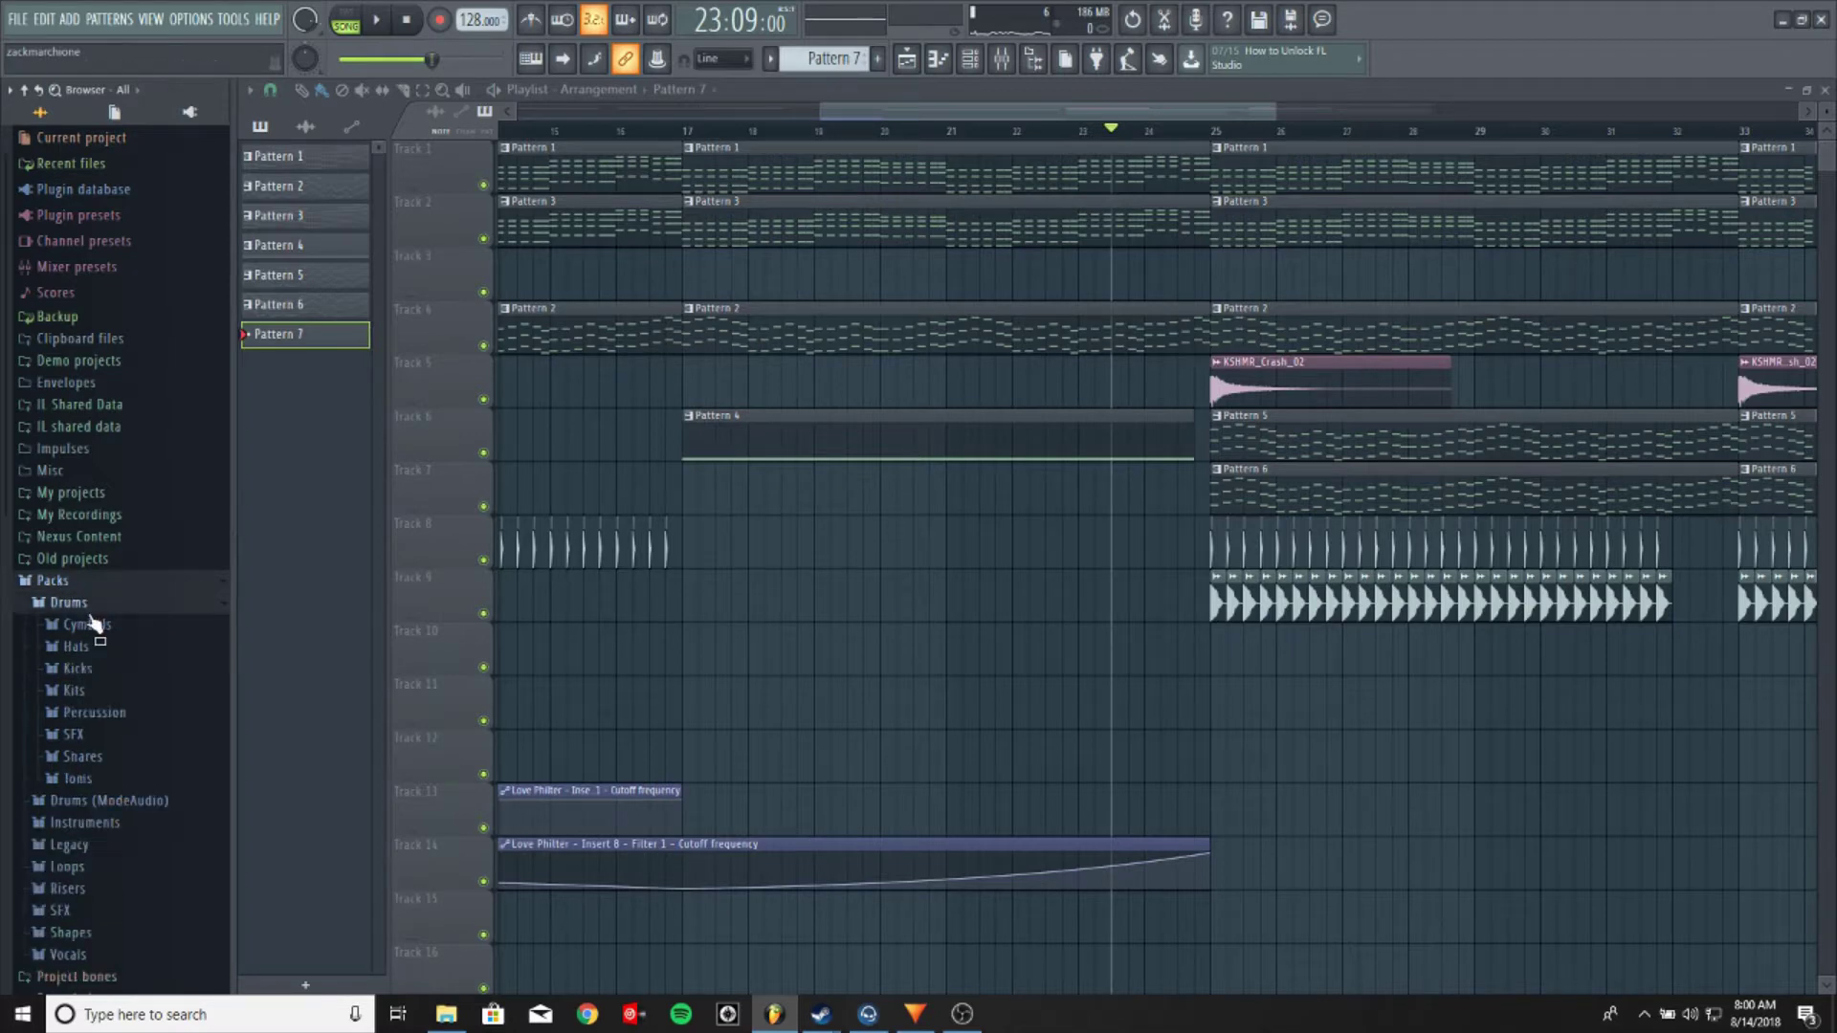
pyautogui.click(121, 759)
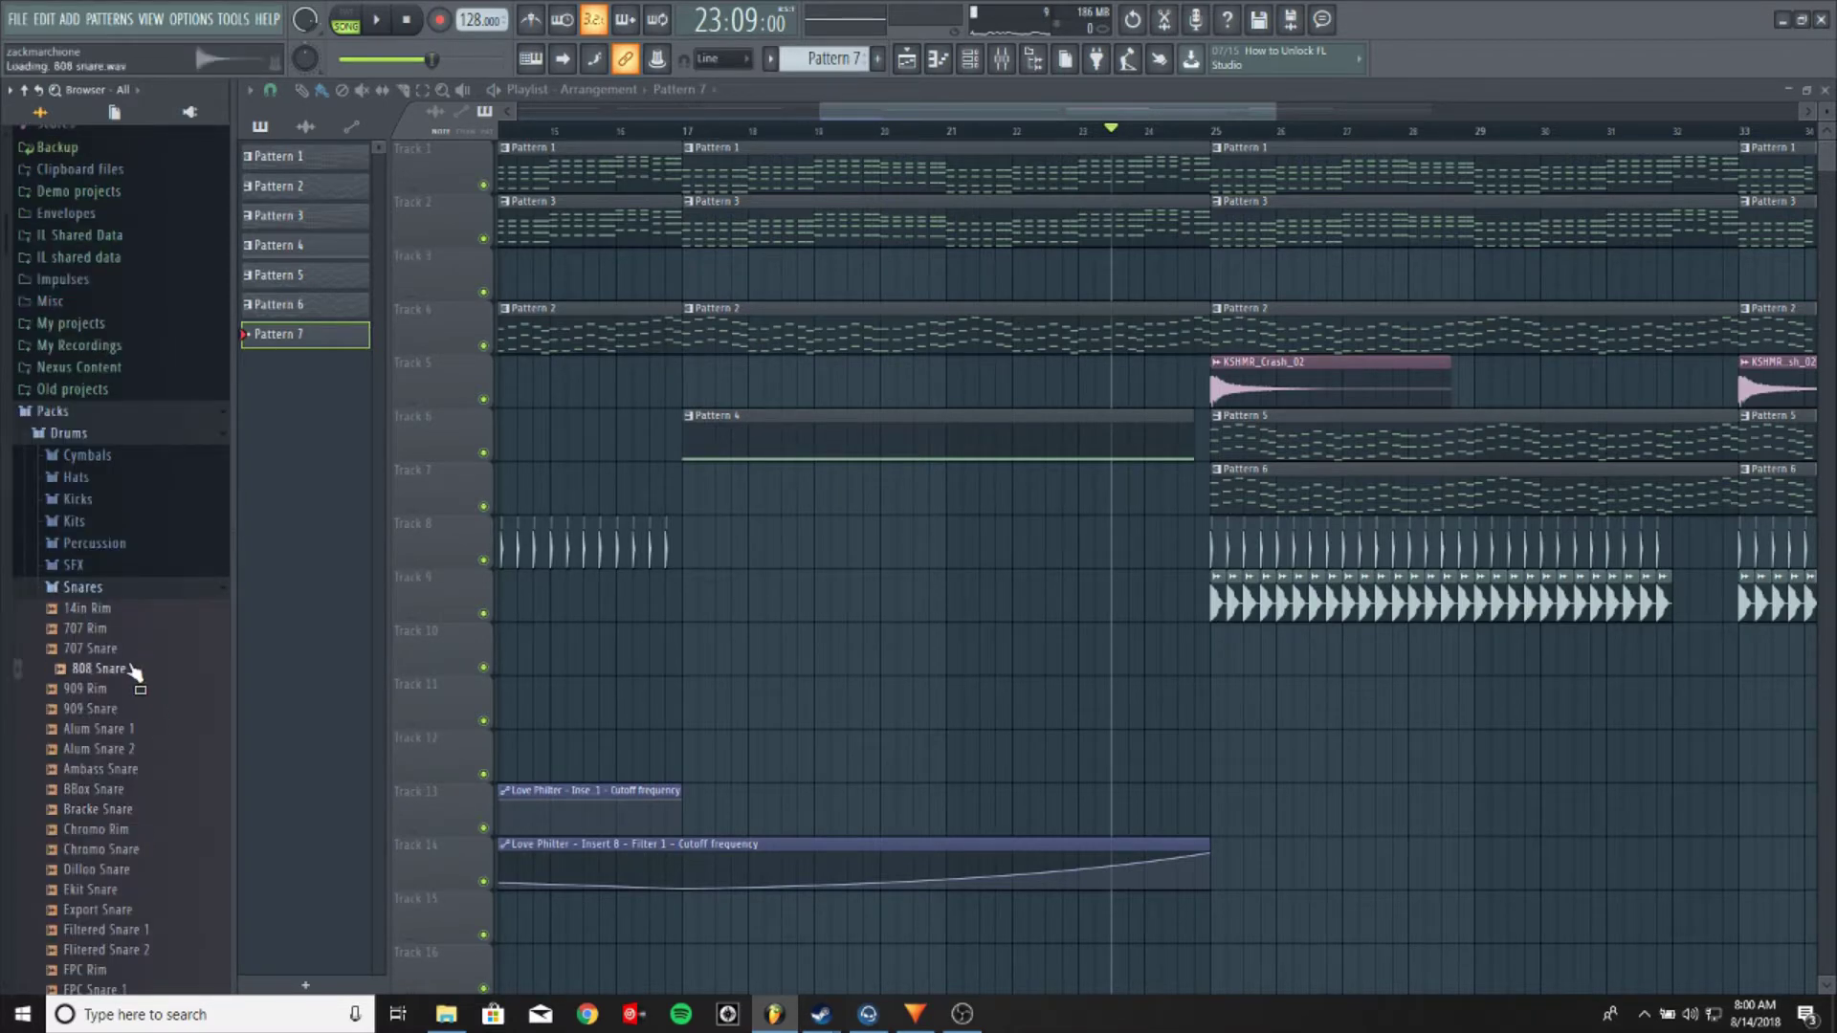
# Audition stock snare samples, including Grv Snareclap 01 and Grv Snareclap 21, and collapse the Drums folders
pyautogui.click(124, 708)
pyautogui.scroll(-6, 134, 850)
pyautogui.click(129, 813)
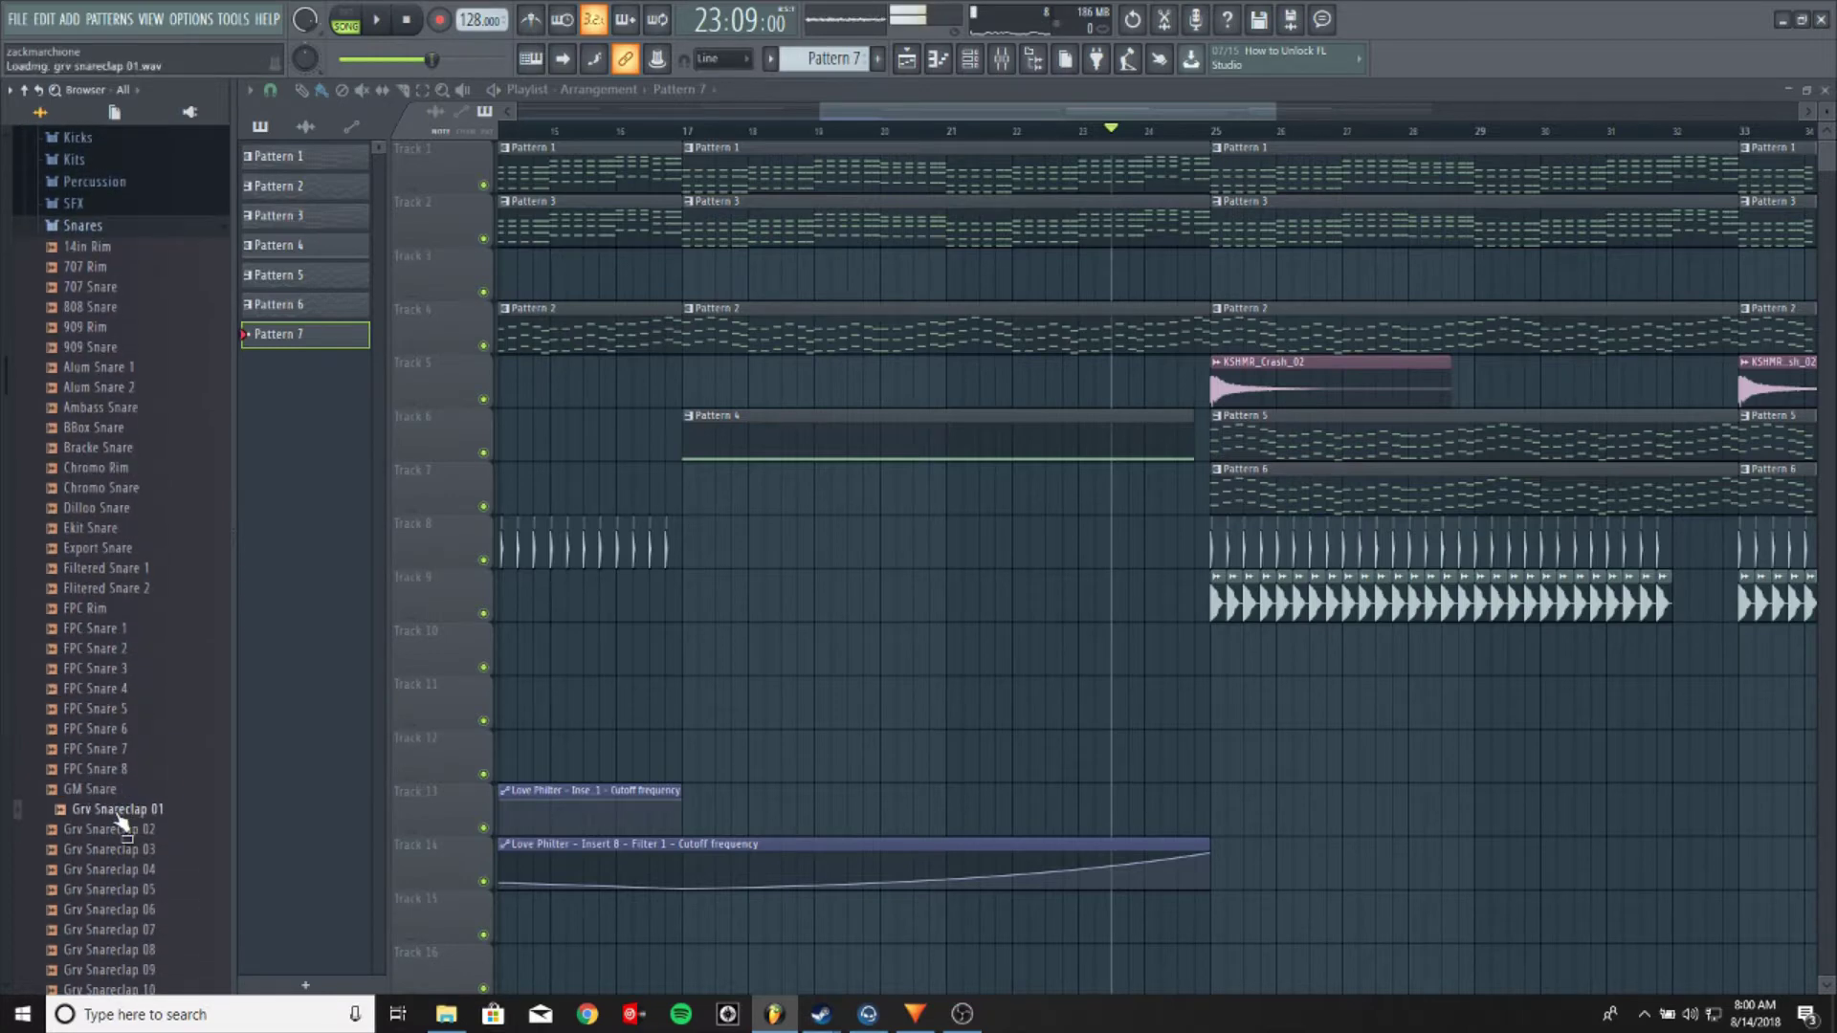
pyautogui.scroll(-4, 132, 825)
pyautogui.scroll(-6, 129, 834)
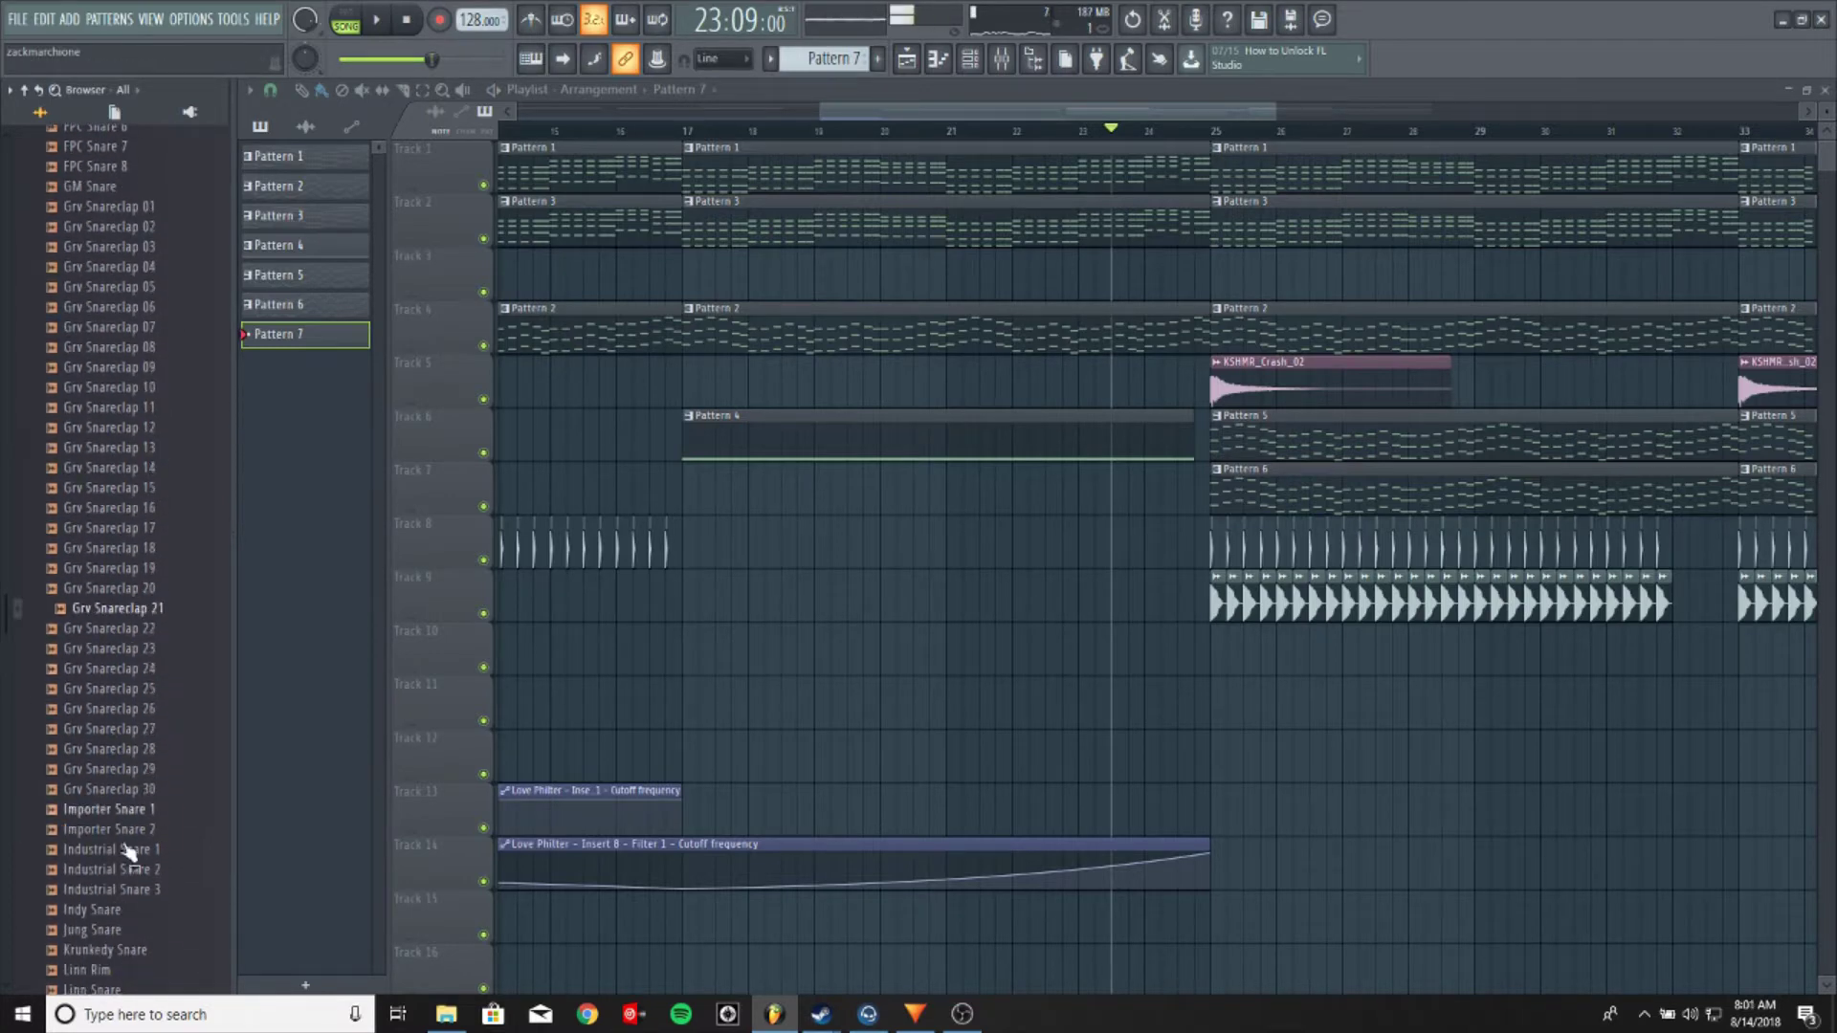
pyautogui.click(115, 910)
pyautogui.scroll(15, 147, 820)
pyautogui.click(137, 756)
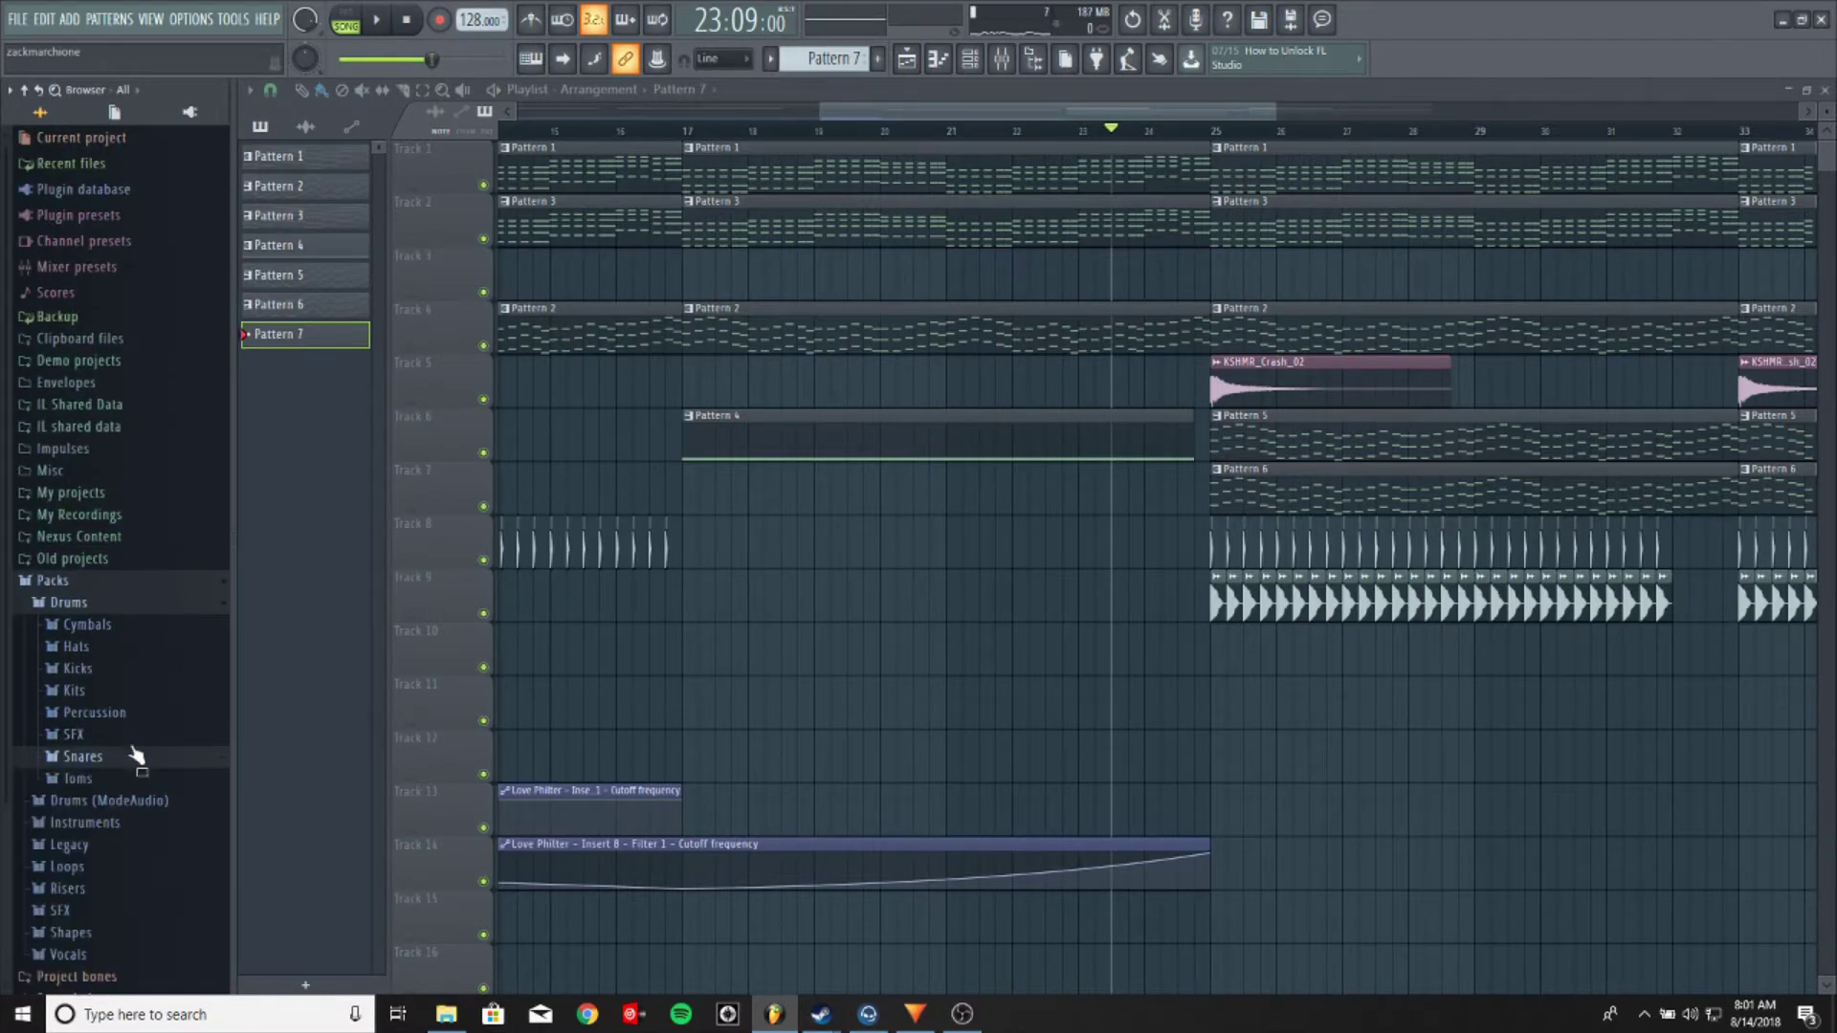
pyautogui.click(114, 611)
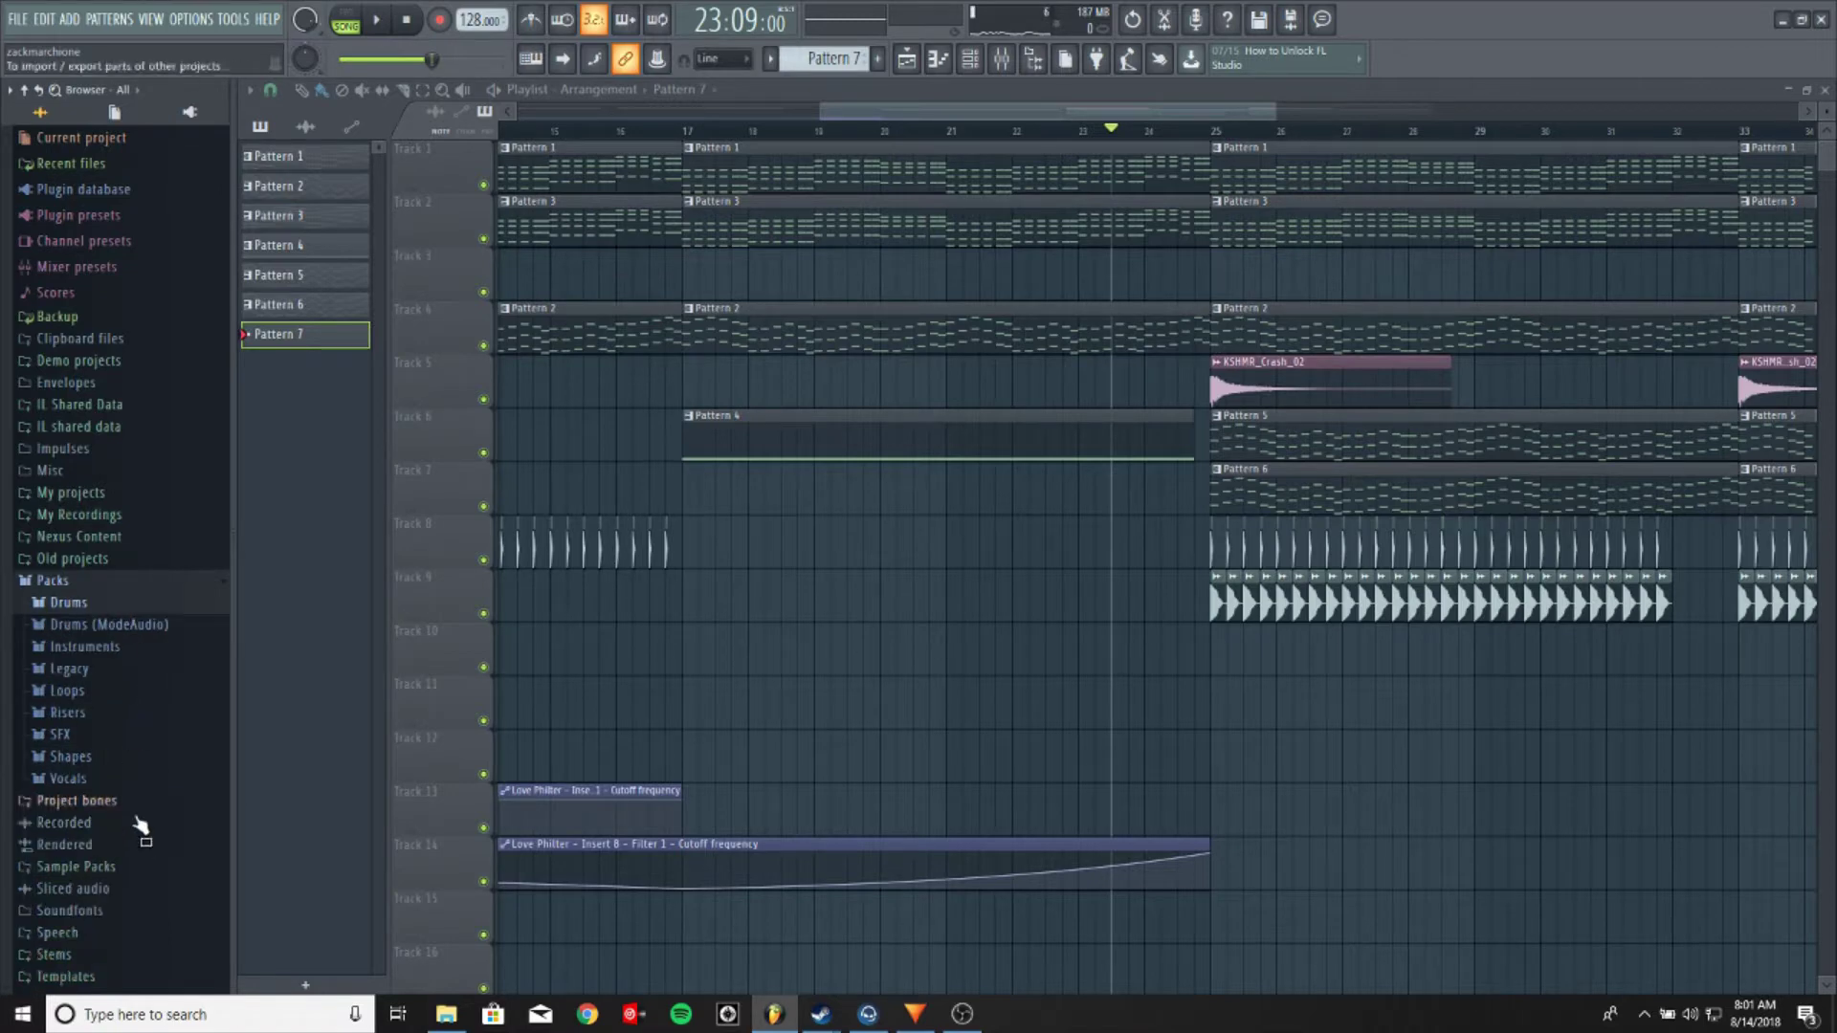
# Place KSHMR_Tight_Snare_02 from the Tight_Snares folder on Track 10 at bar 17
pyautogui.click(115, 871)
pyautogui.scroll(-4, 115, 885)
pyautogui.click(144, 845)
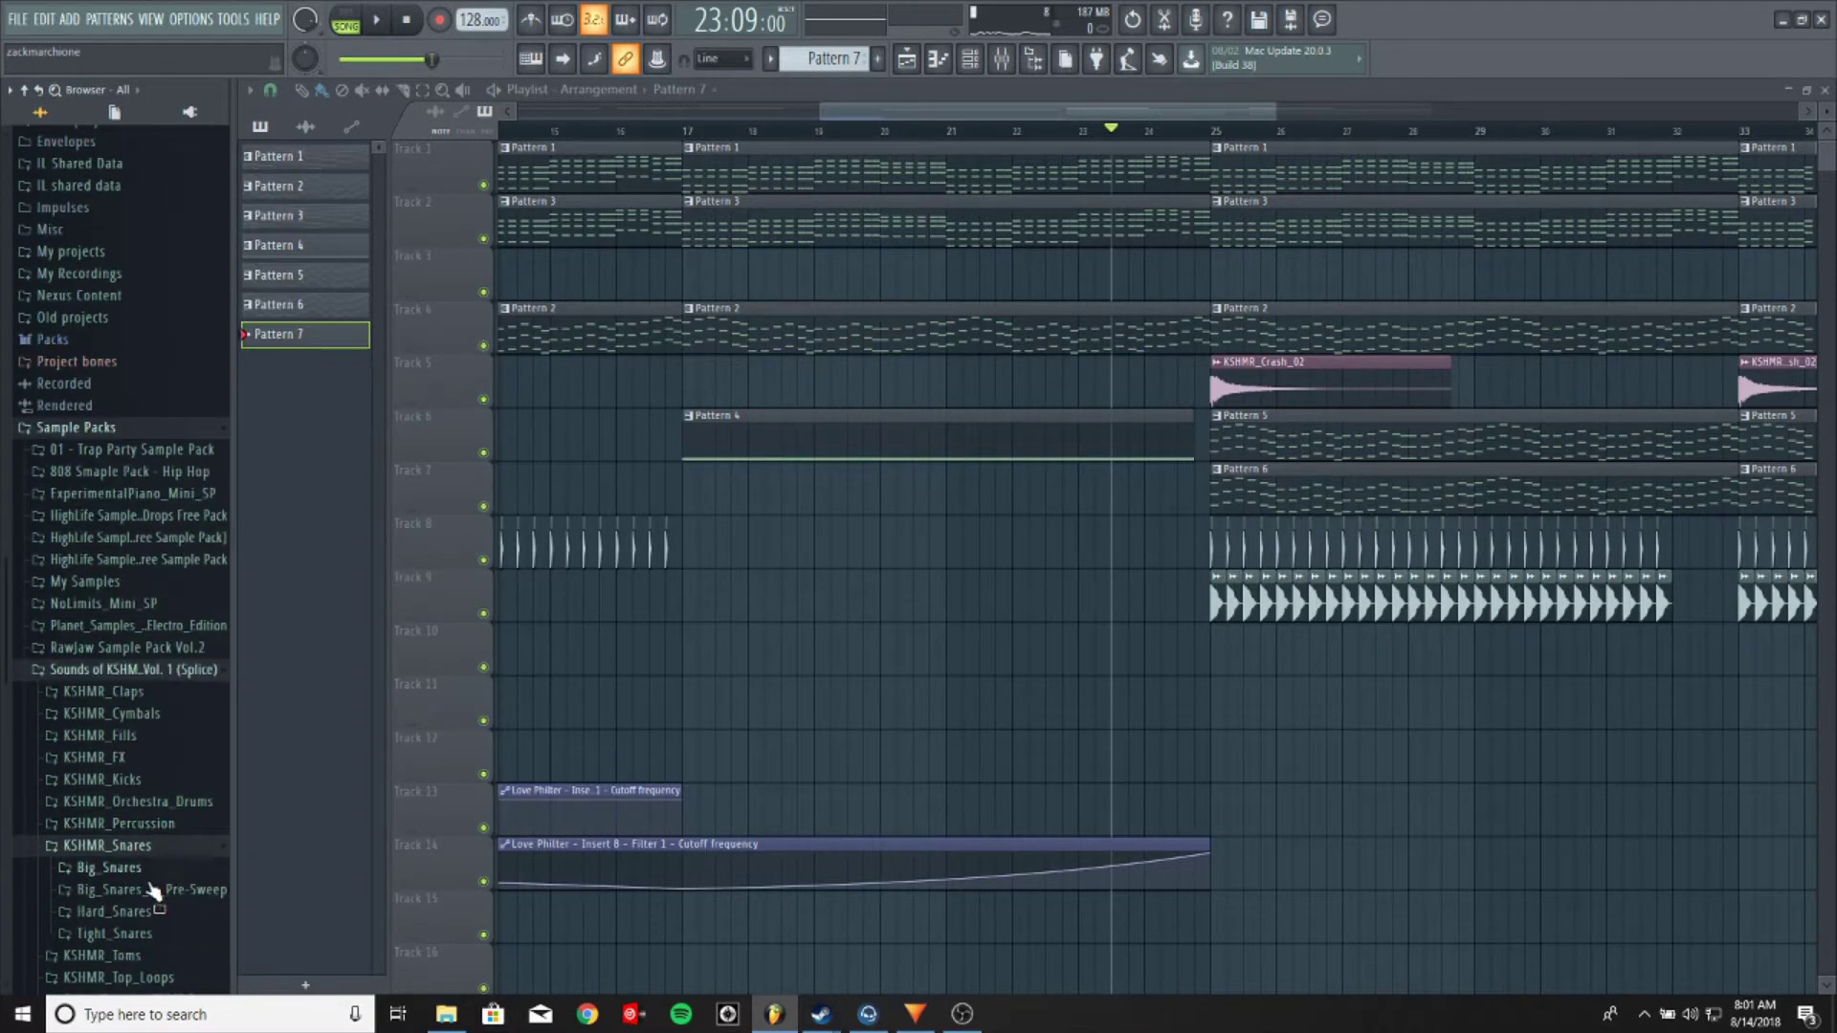
pyautogui.scroll(-2, 182, 888)
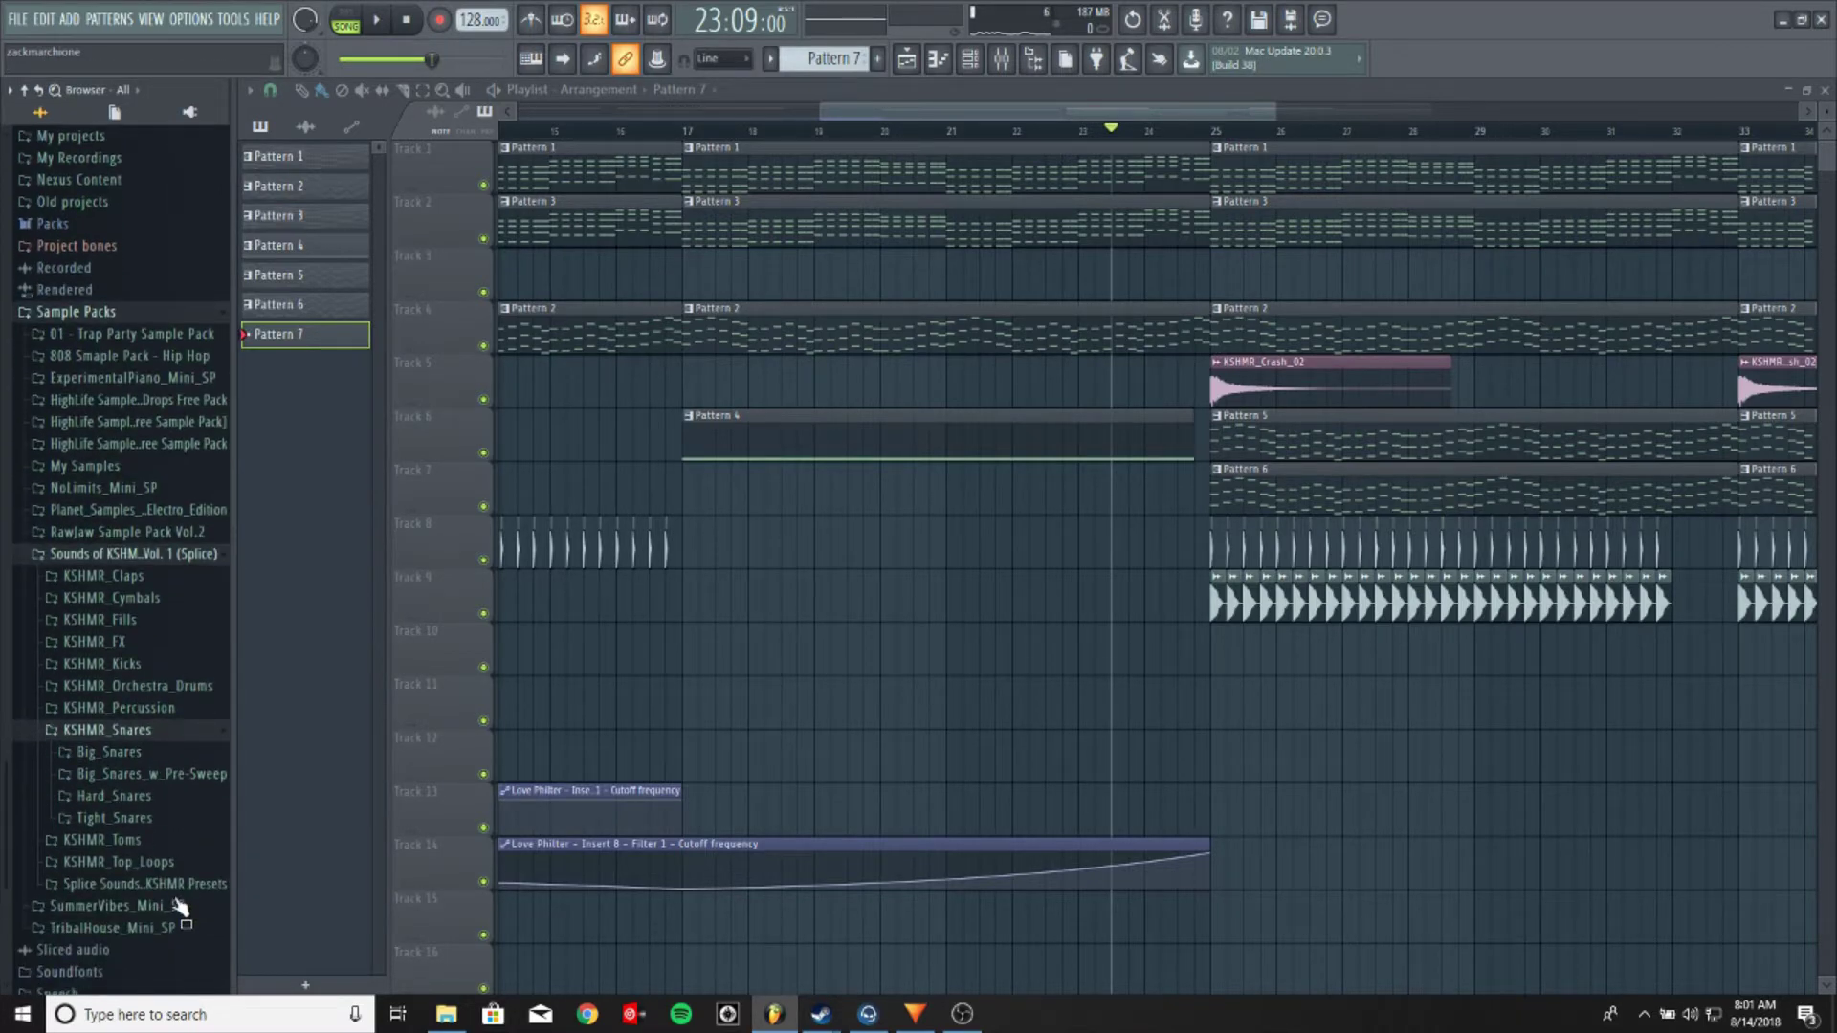
pyautogui.click(143, 811)
pyautogui.scroll(-4, 184, 861)
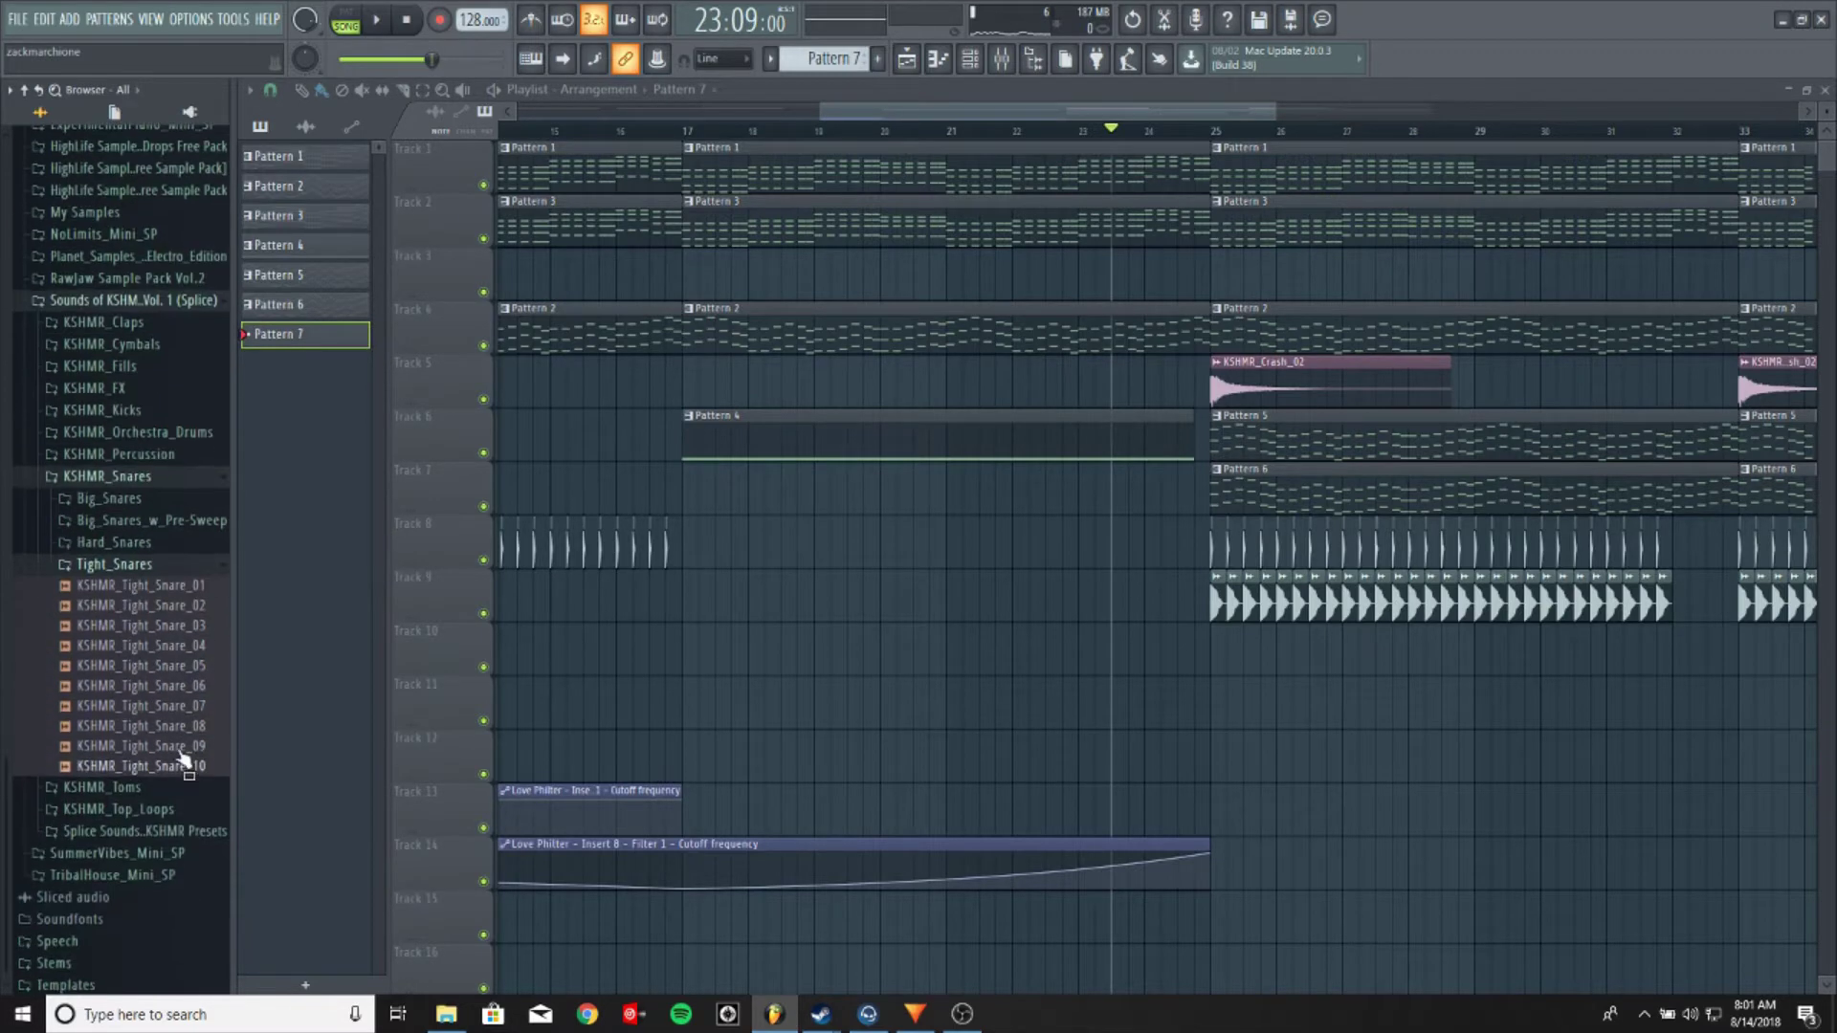
pyautogui.click(168, 608)
pyautogui.moveTo(168, 608); pyautogui.dragTo(689, 656)
# Trim the KSHMR_Tight_Snare_02 clip on Track 10 to two steps and add a second hit directly after it
pyautogui.keyDown('ctrl'); pyautogui.scroll(3, 689, 657); pyautogui.keyUp('ctrl')
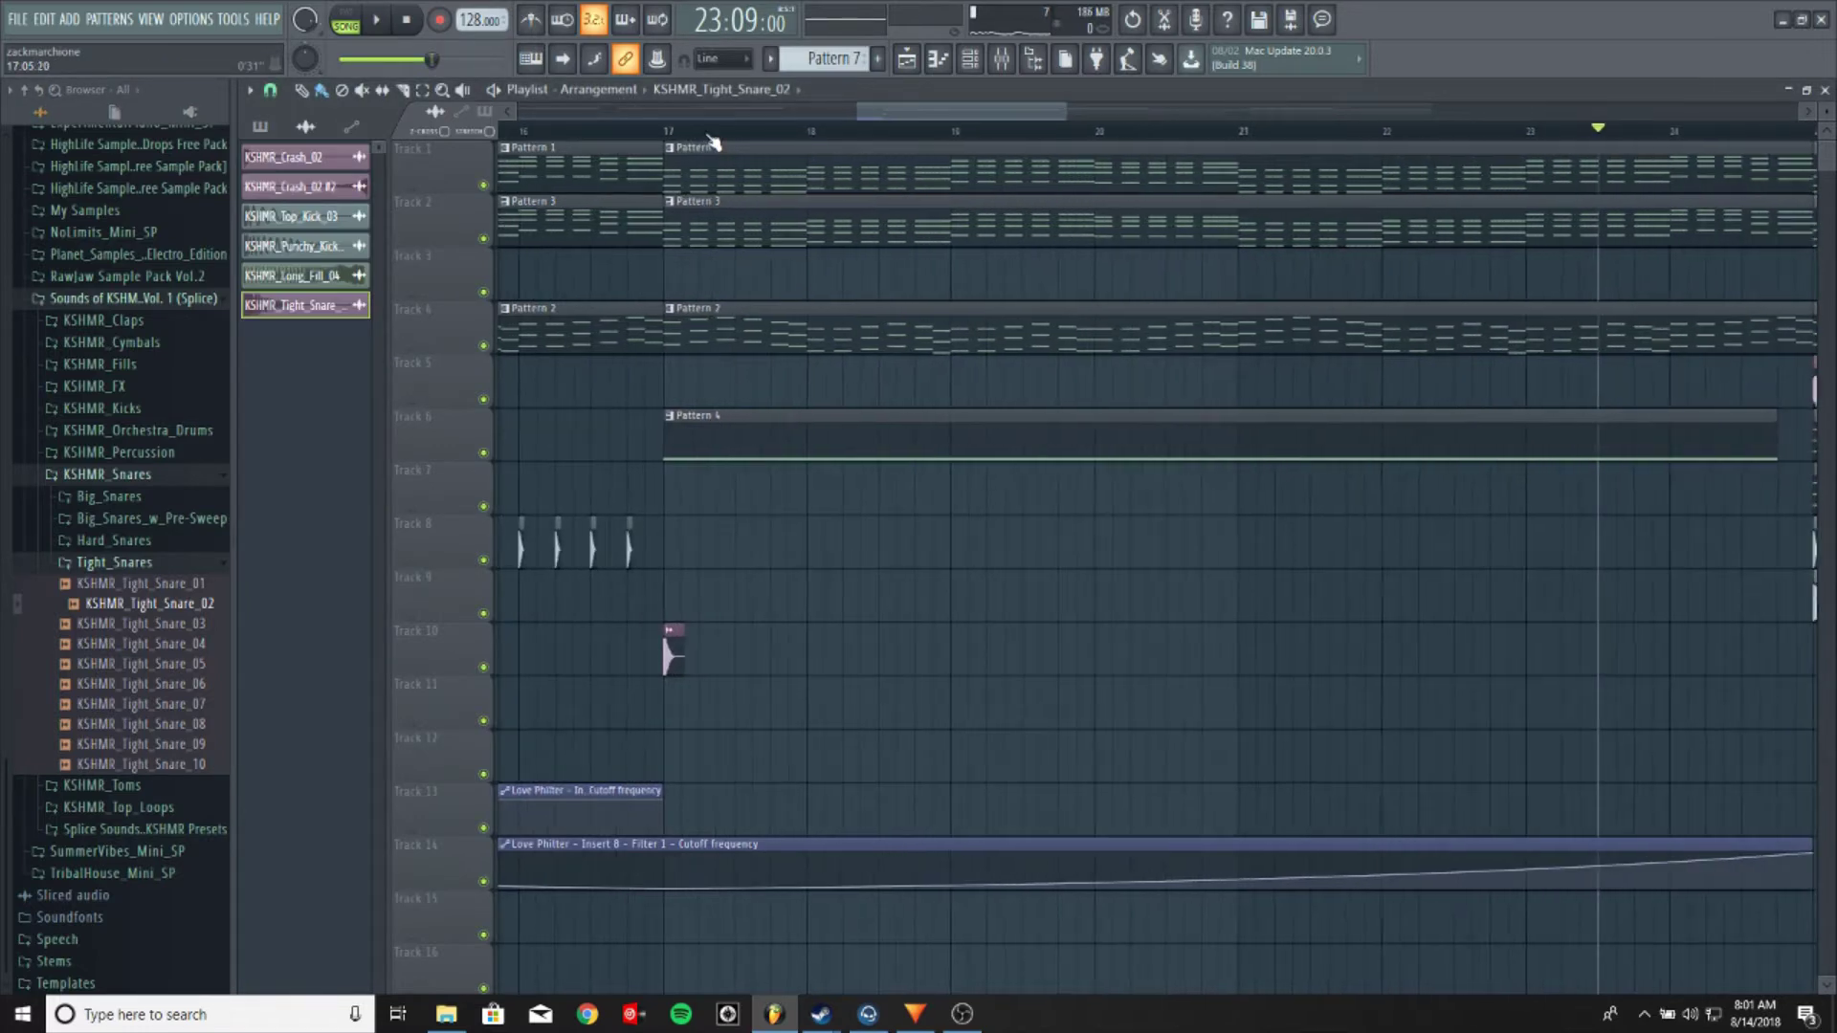
pyautogui.scroll(5, 705, 132)
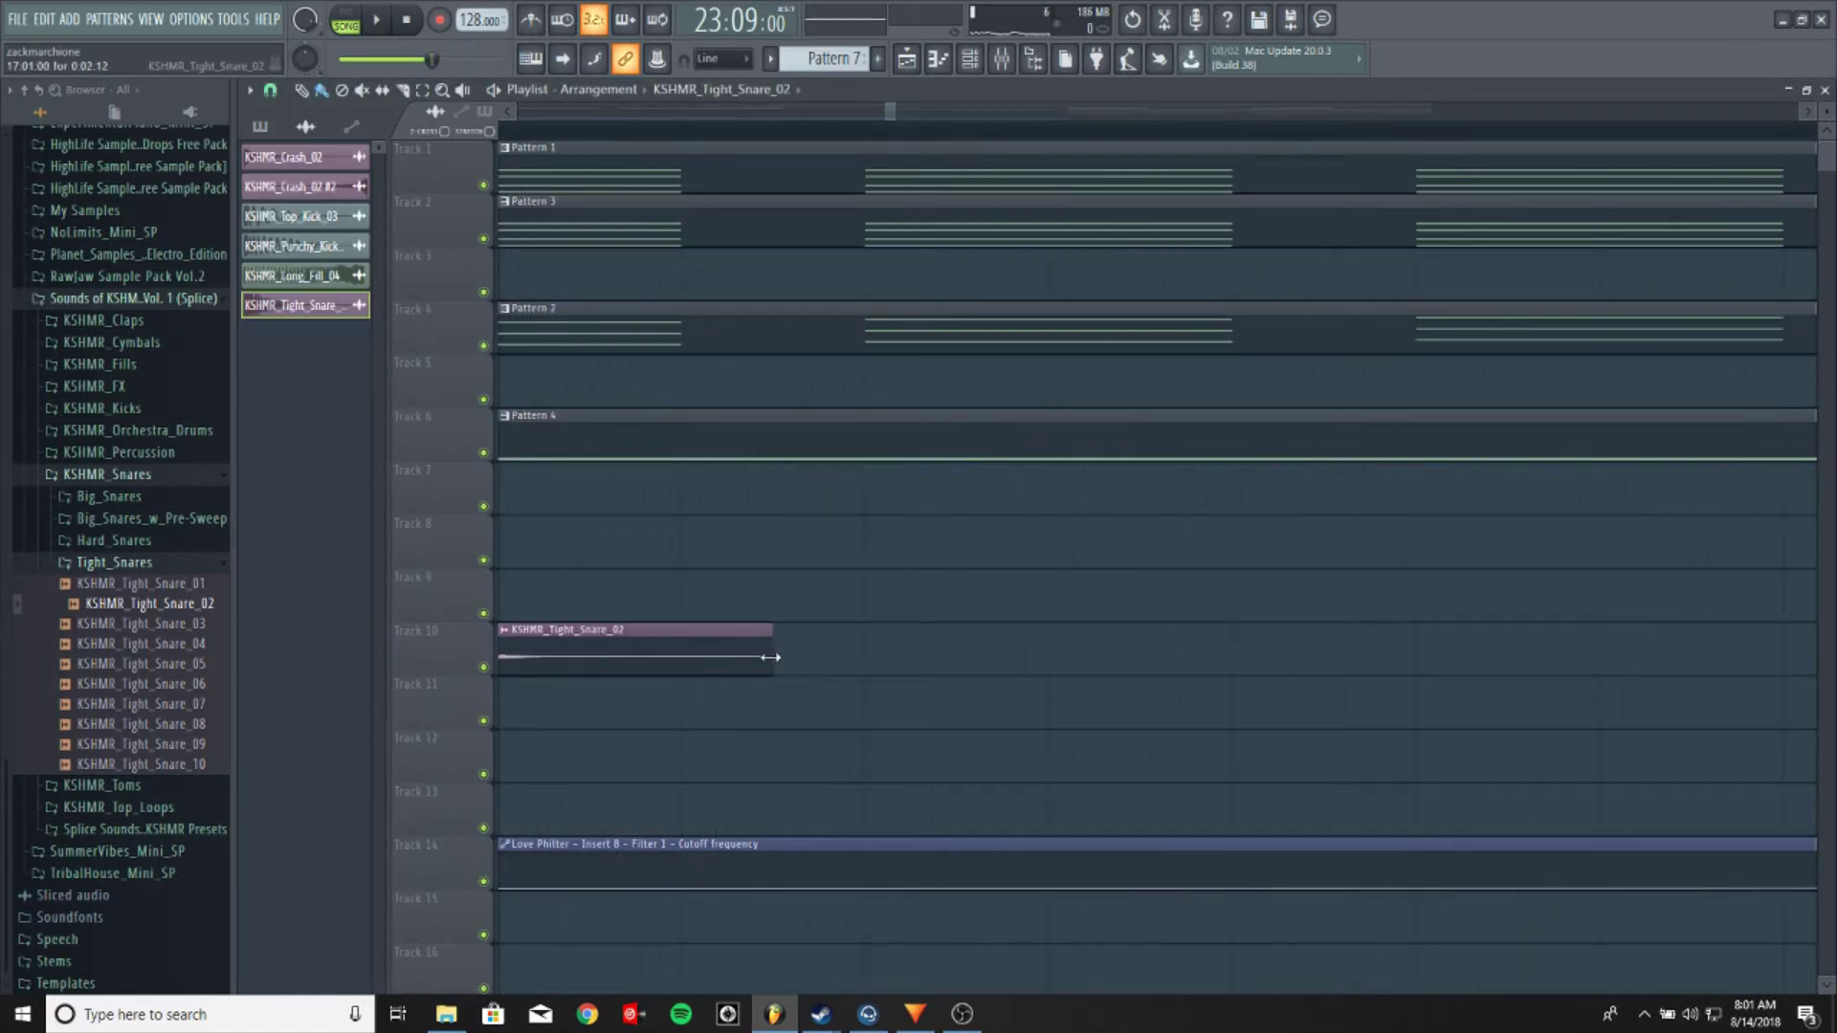
pyautogui.moveTo(771, 667); pyautogui.dragTo(670, 672)
pyautogui.scroll(-8, 692, 134)
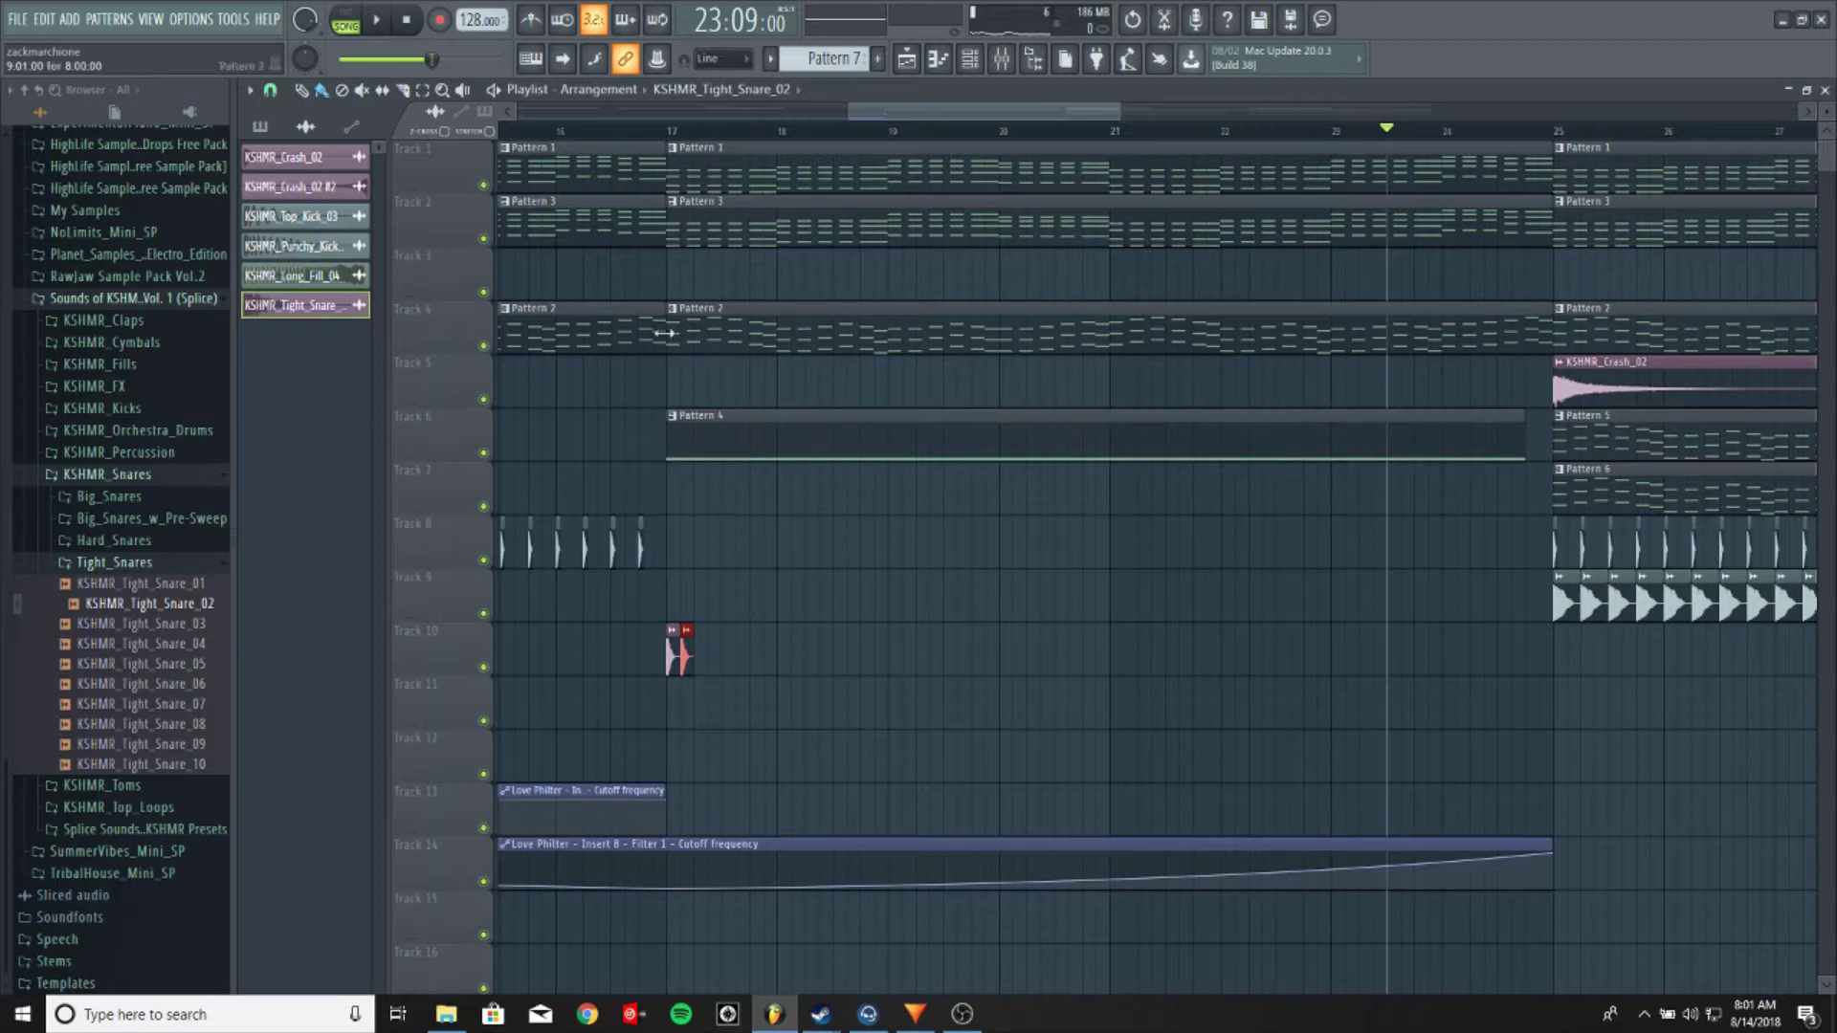
# Play back the first two snare hits on Track 10 from just before bar 17
pyautogui.click(652, 131)
pyautogui.press('space')
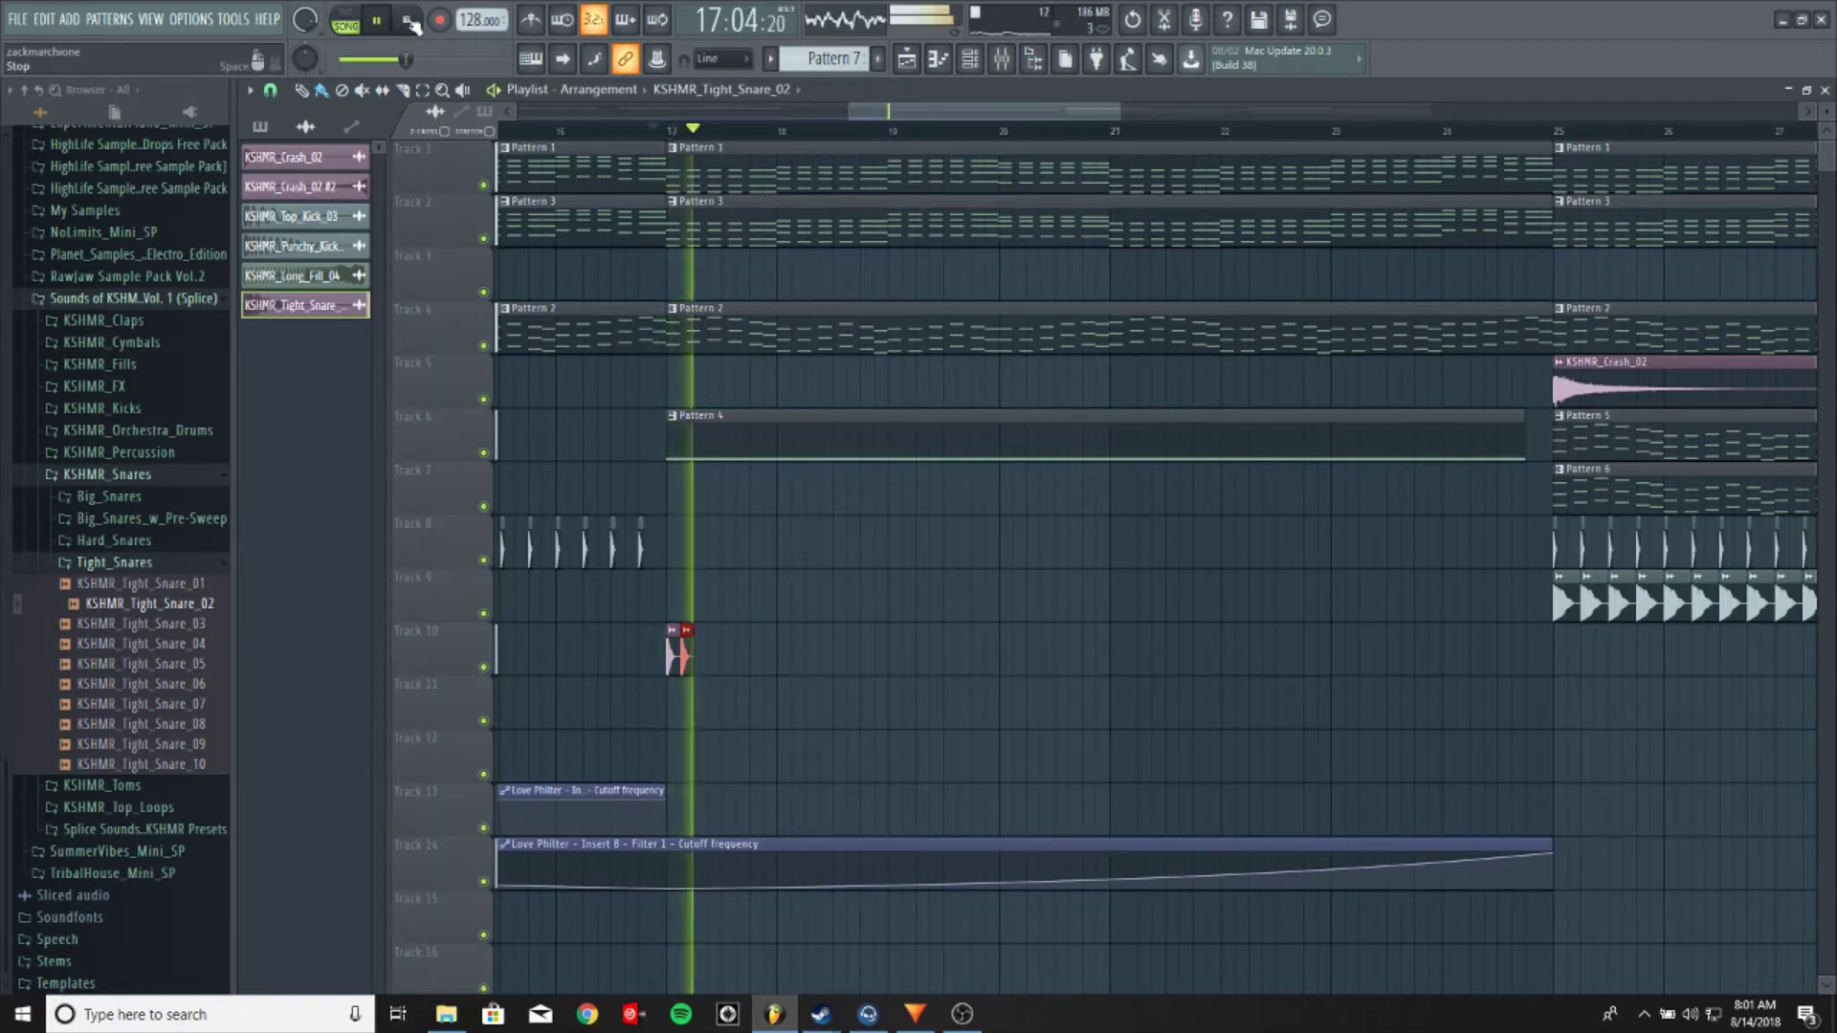
pyautogui.press('space')
# Paint KSHMR_Tight_Snare_02 hits on Track 10 at one per beat from bar 17 to bar 21, checking the rhythm in playback
pyautogui.scroll(-3, 743, 151)
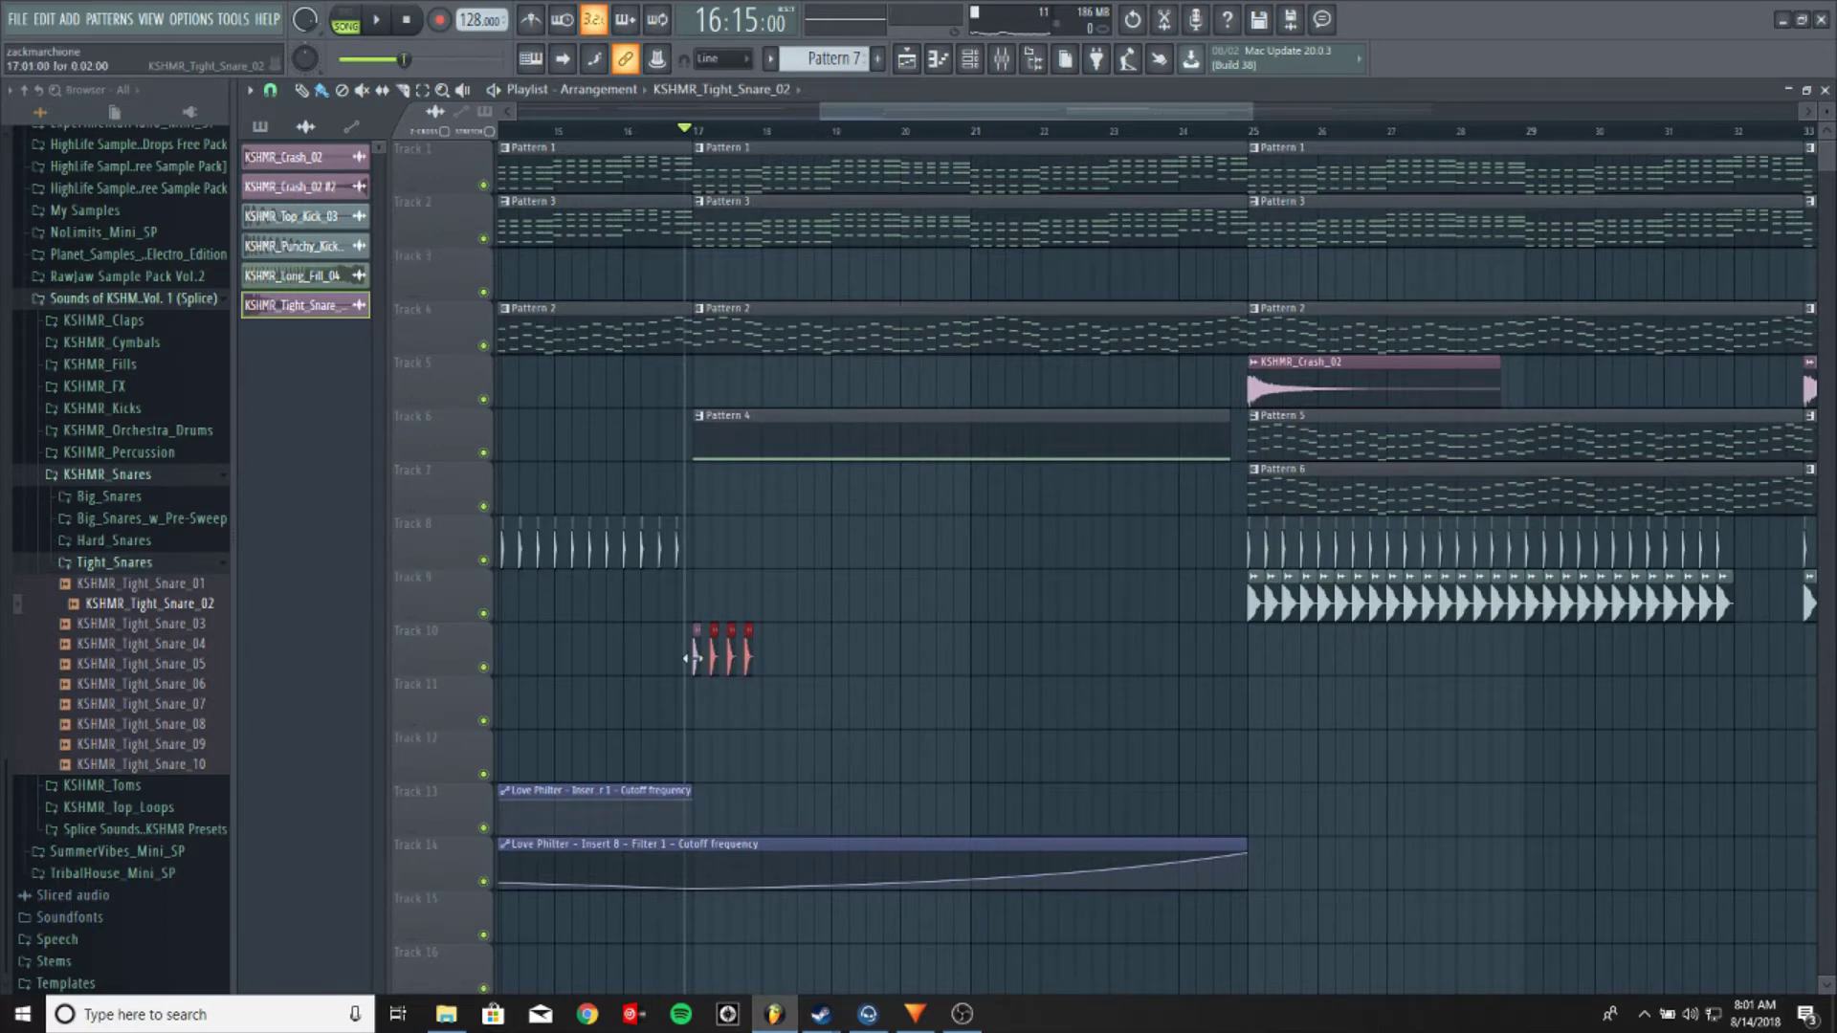
pyautogui.click(770, 659)
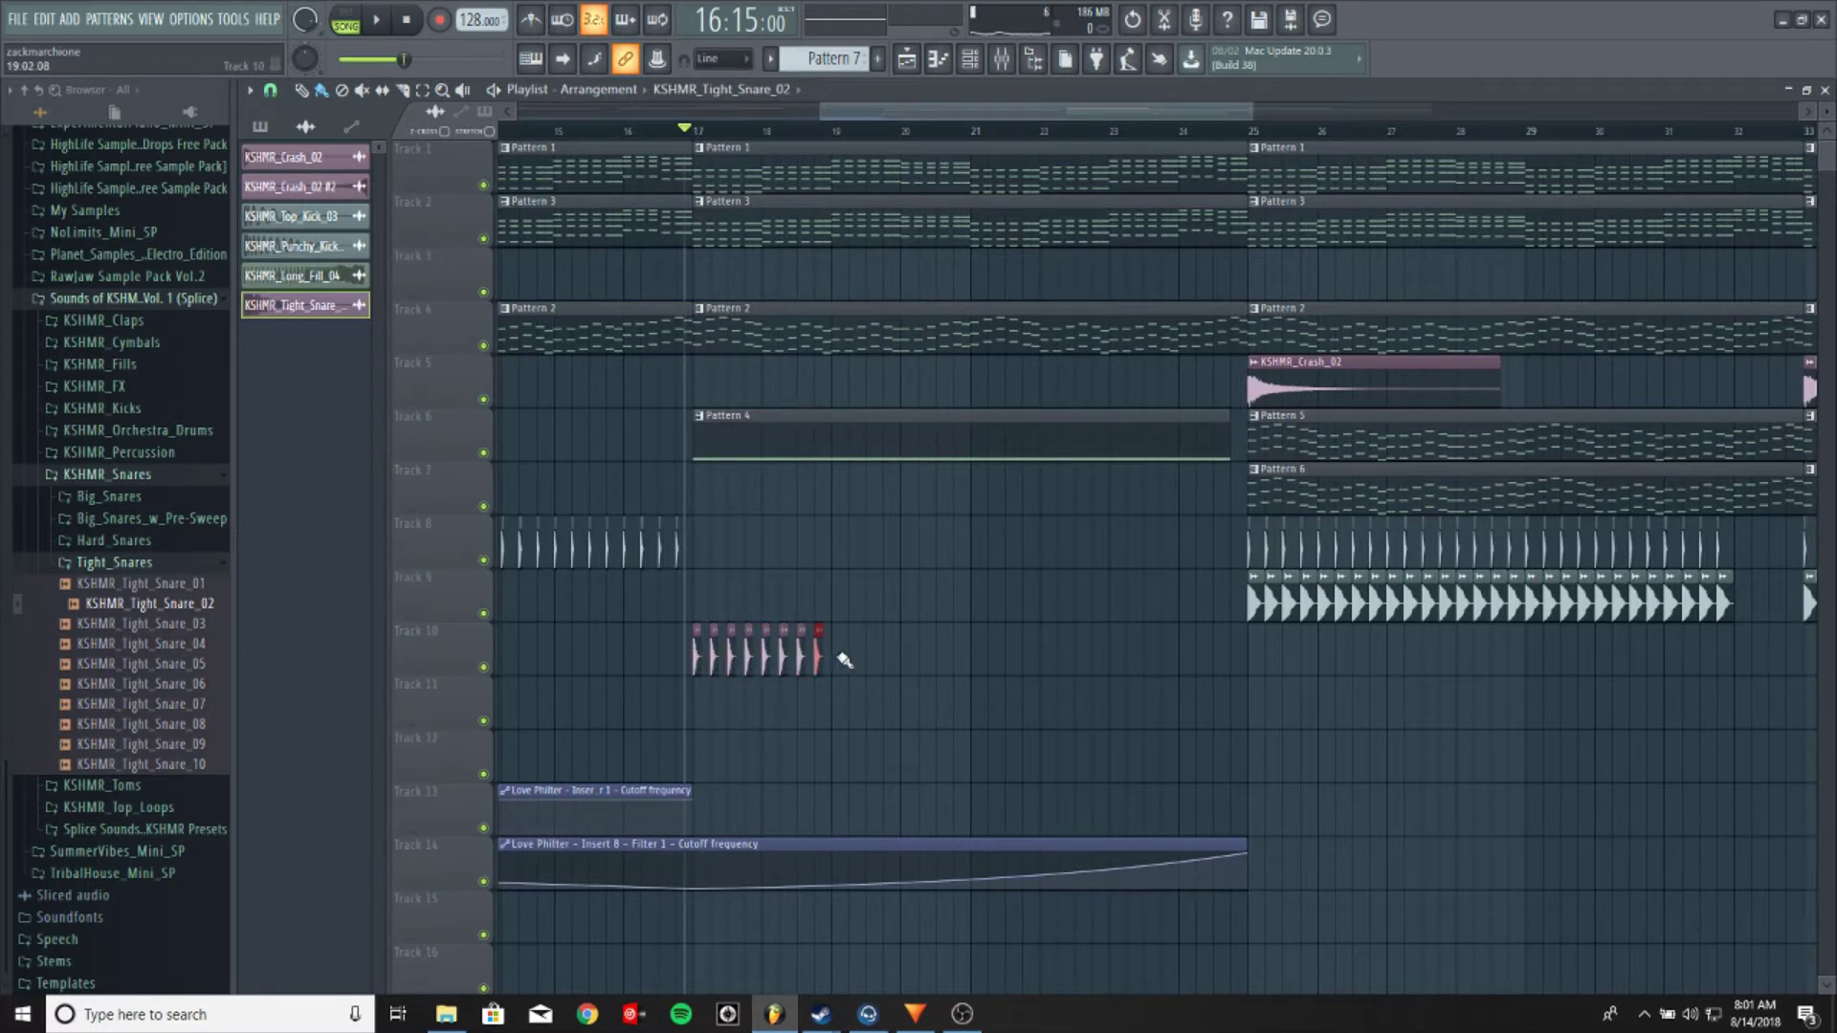
pyautogui.scroll(2, 907, 139)
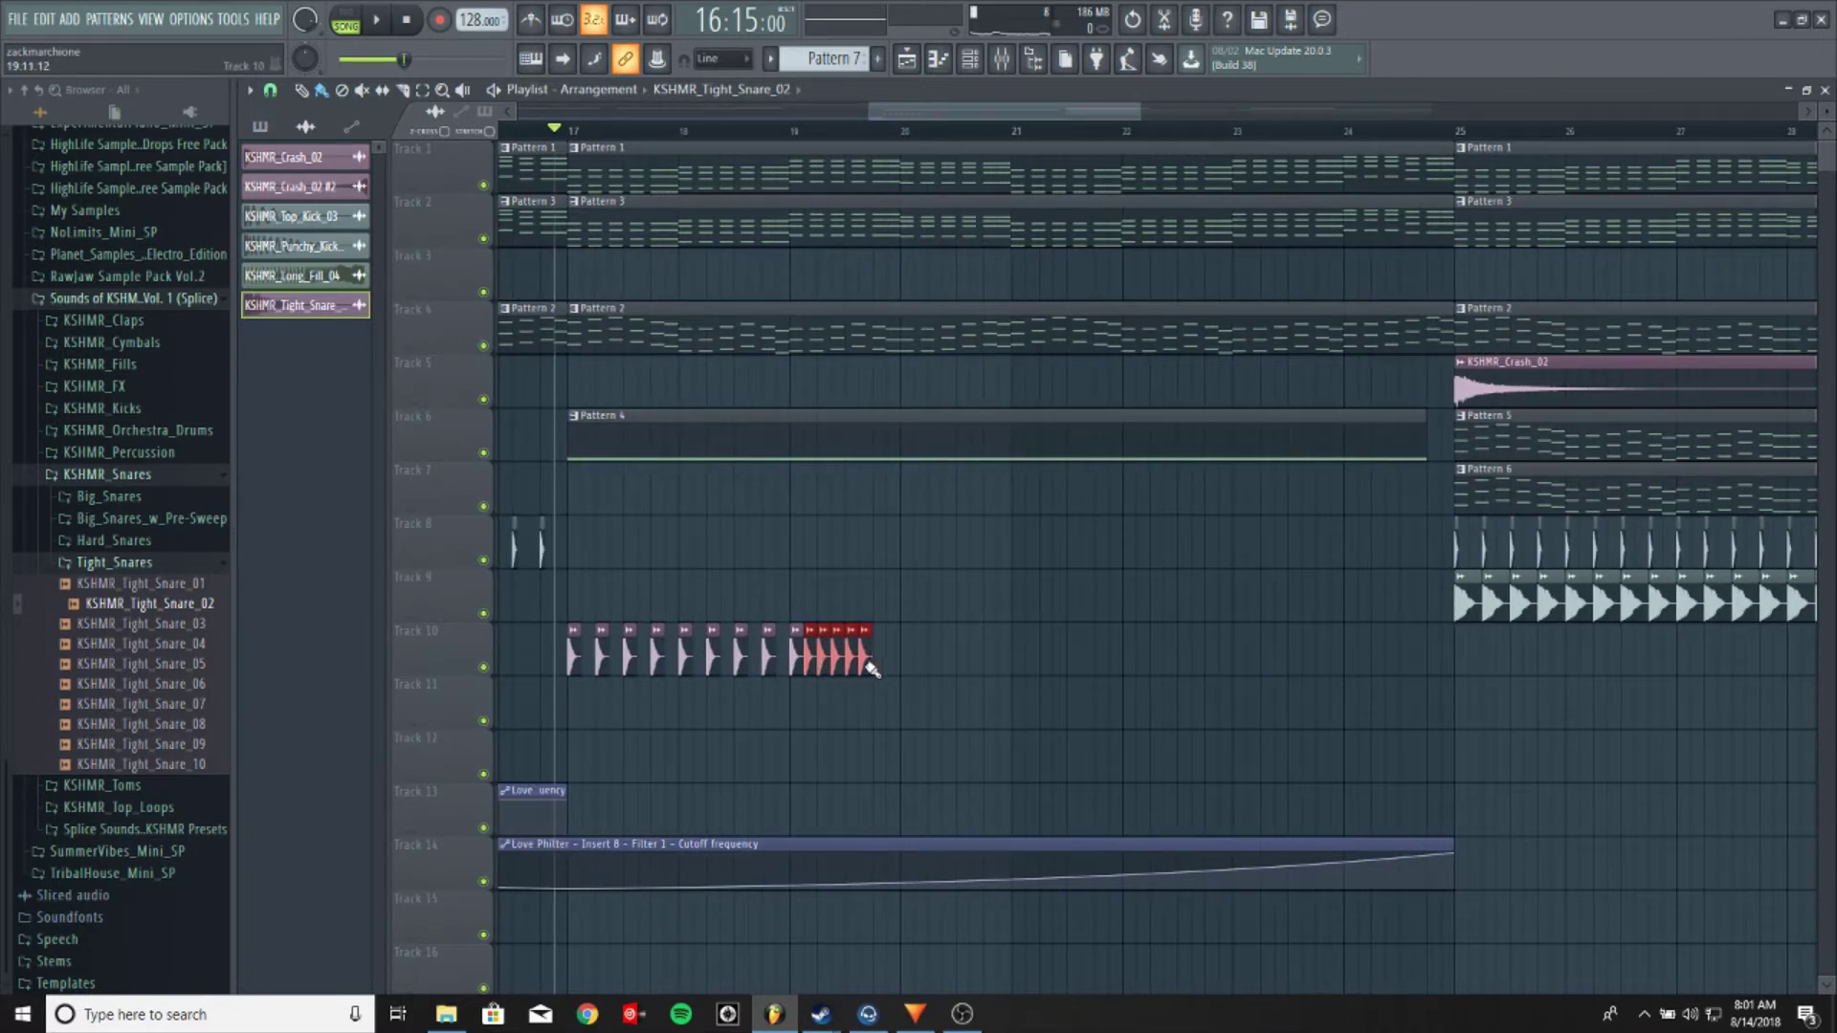
pyautogui.press('space')
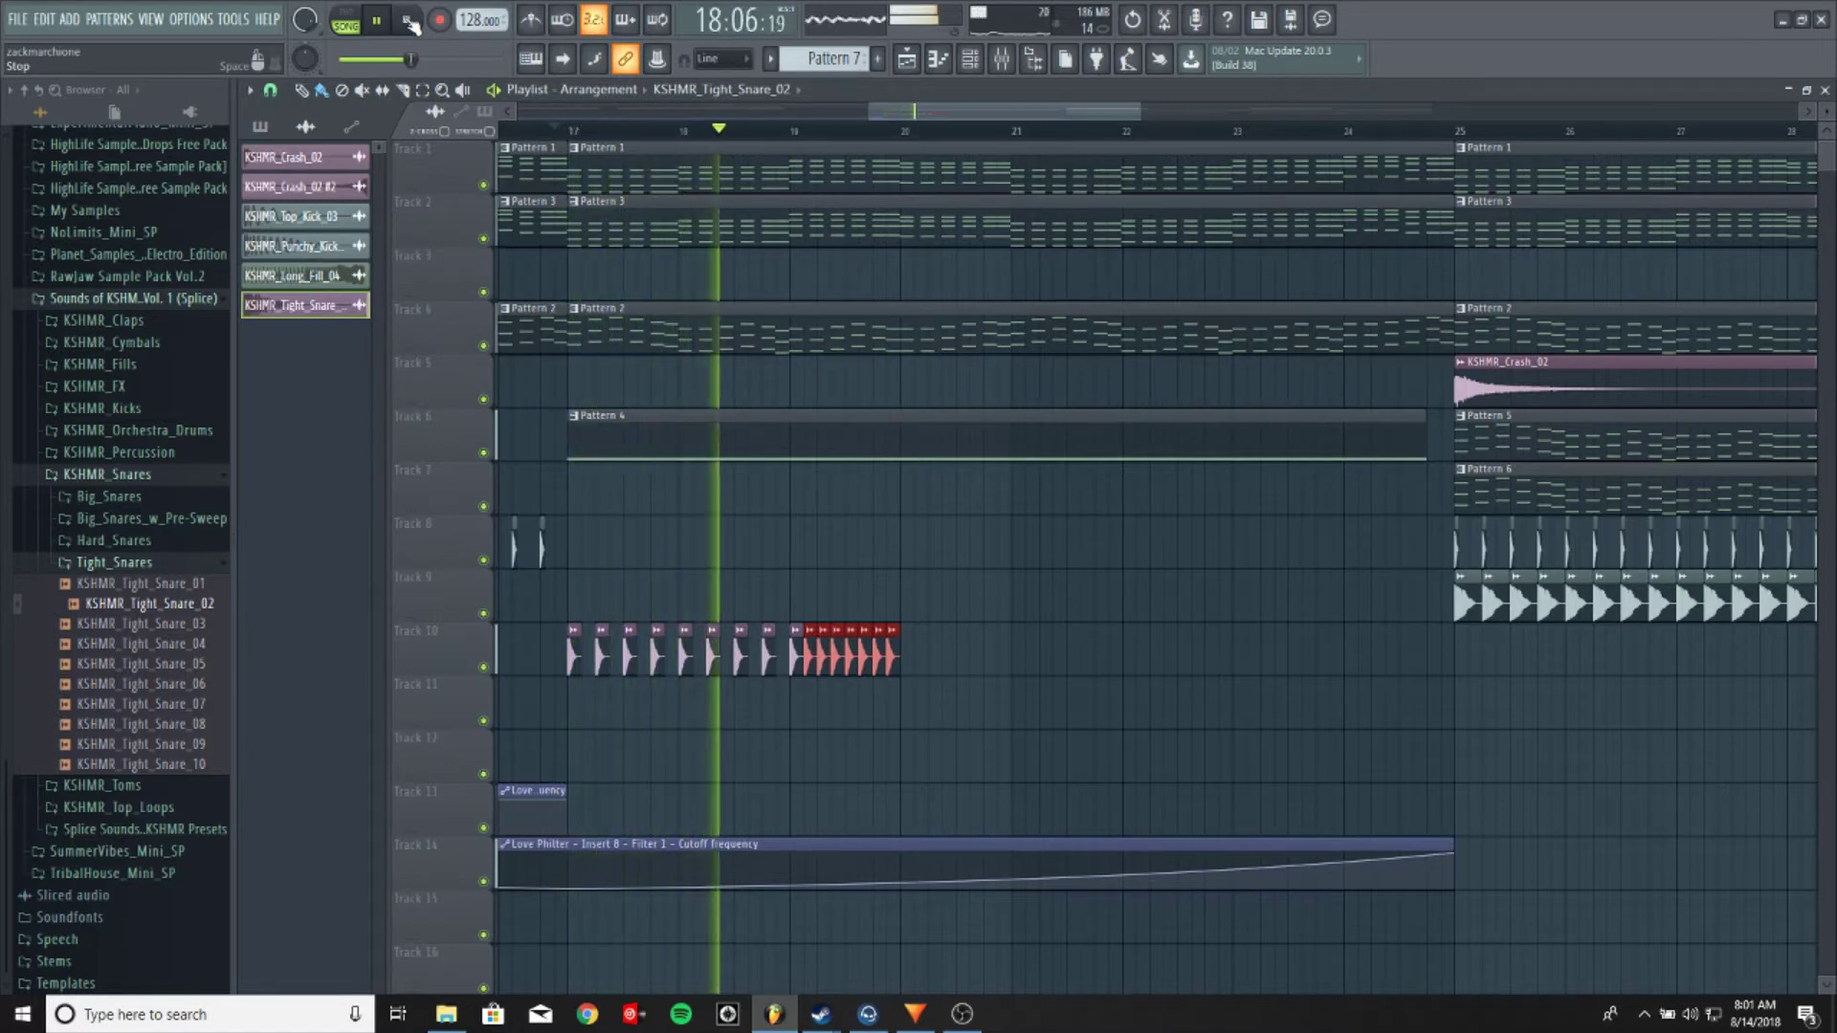
pyautogui.press('space')
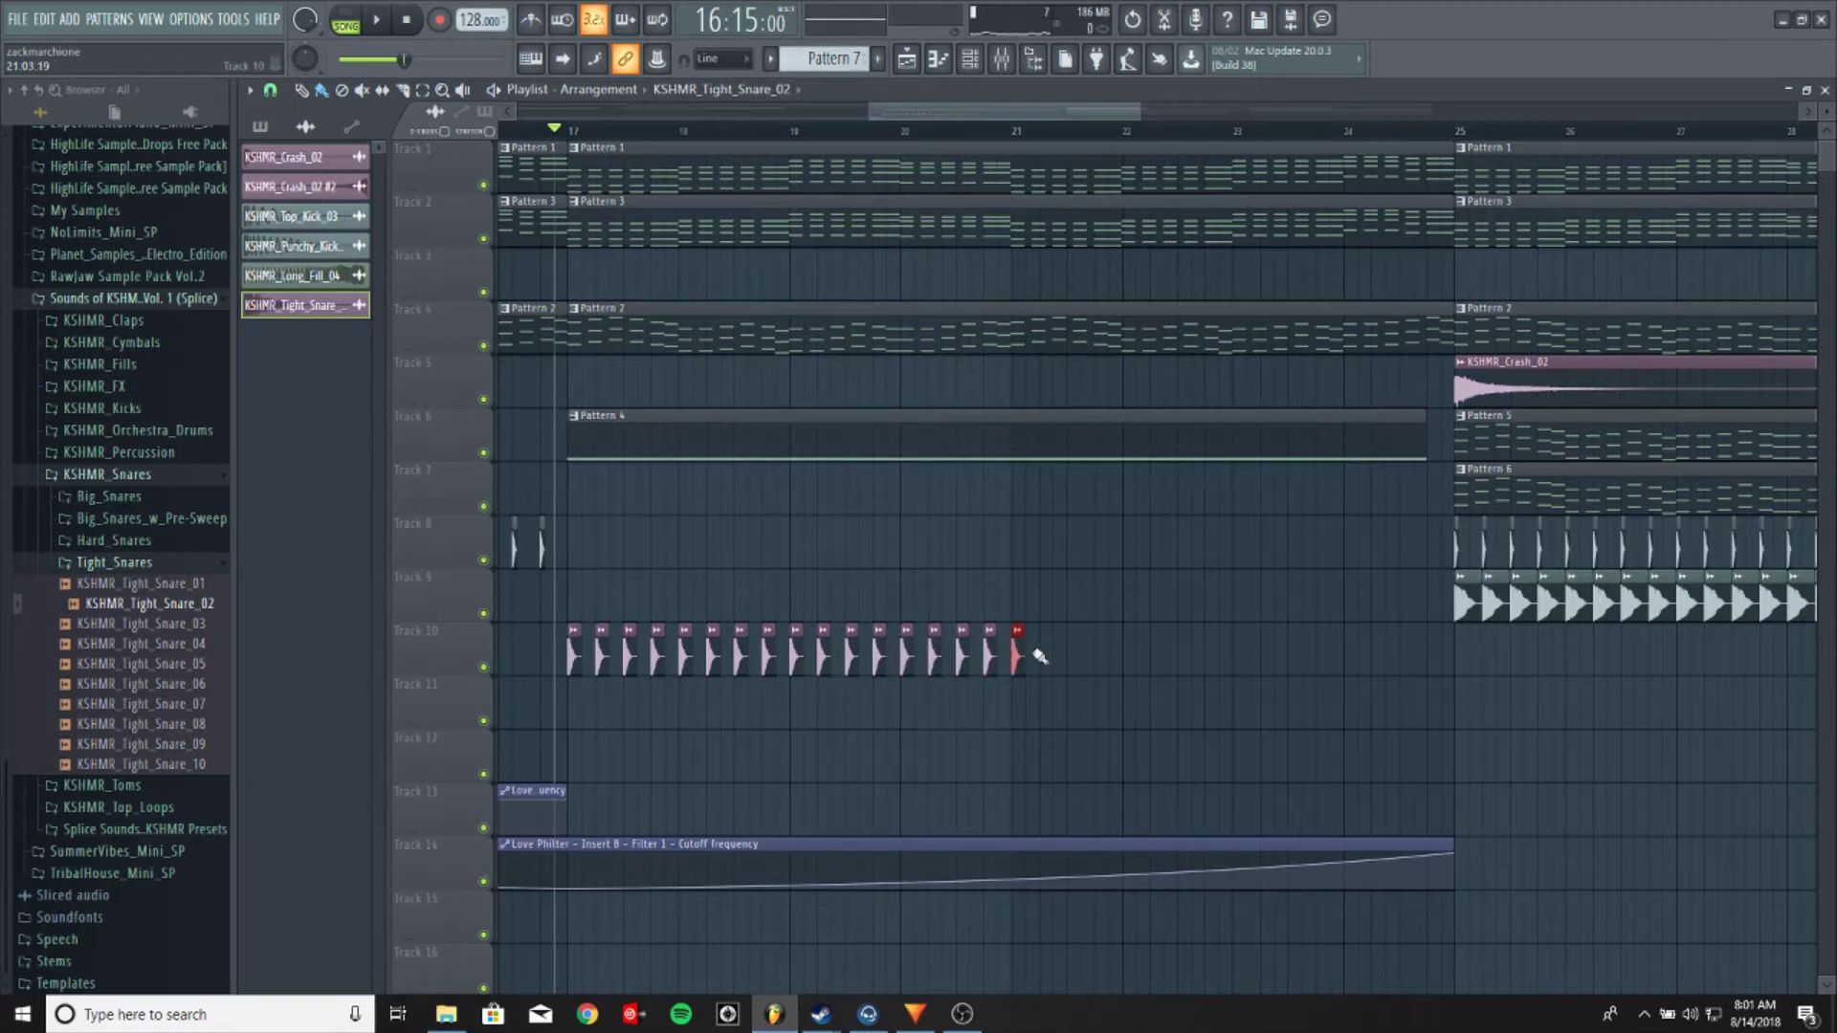
# Double the snare rate on Track 10 from bar 21 to bar 23 by painting a hit every half beat during playback
pyautogui.press('space')
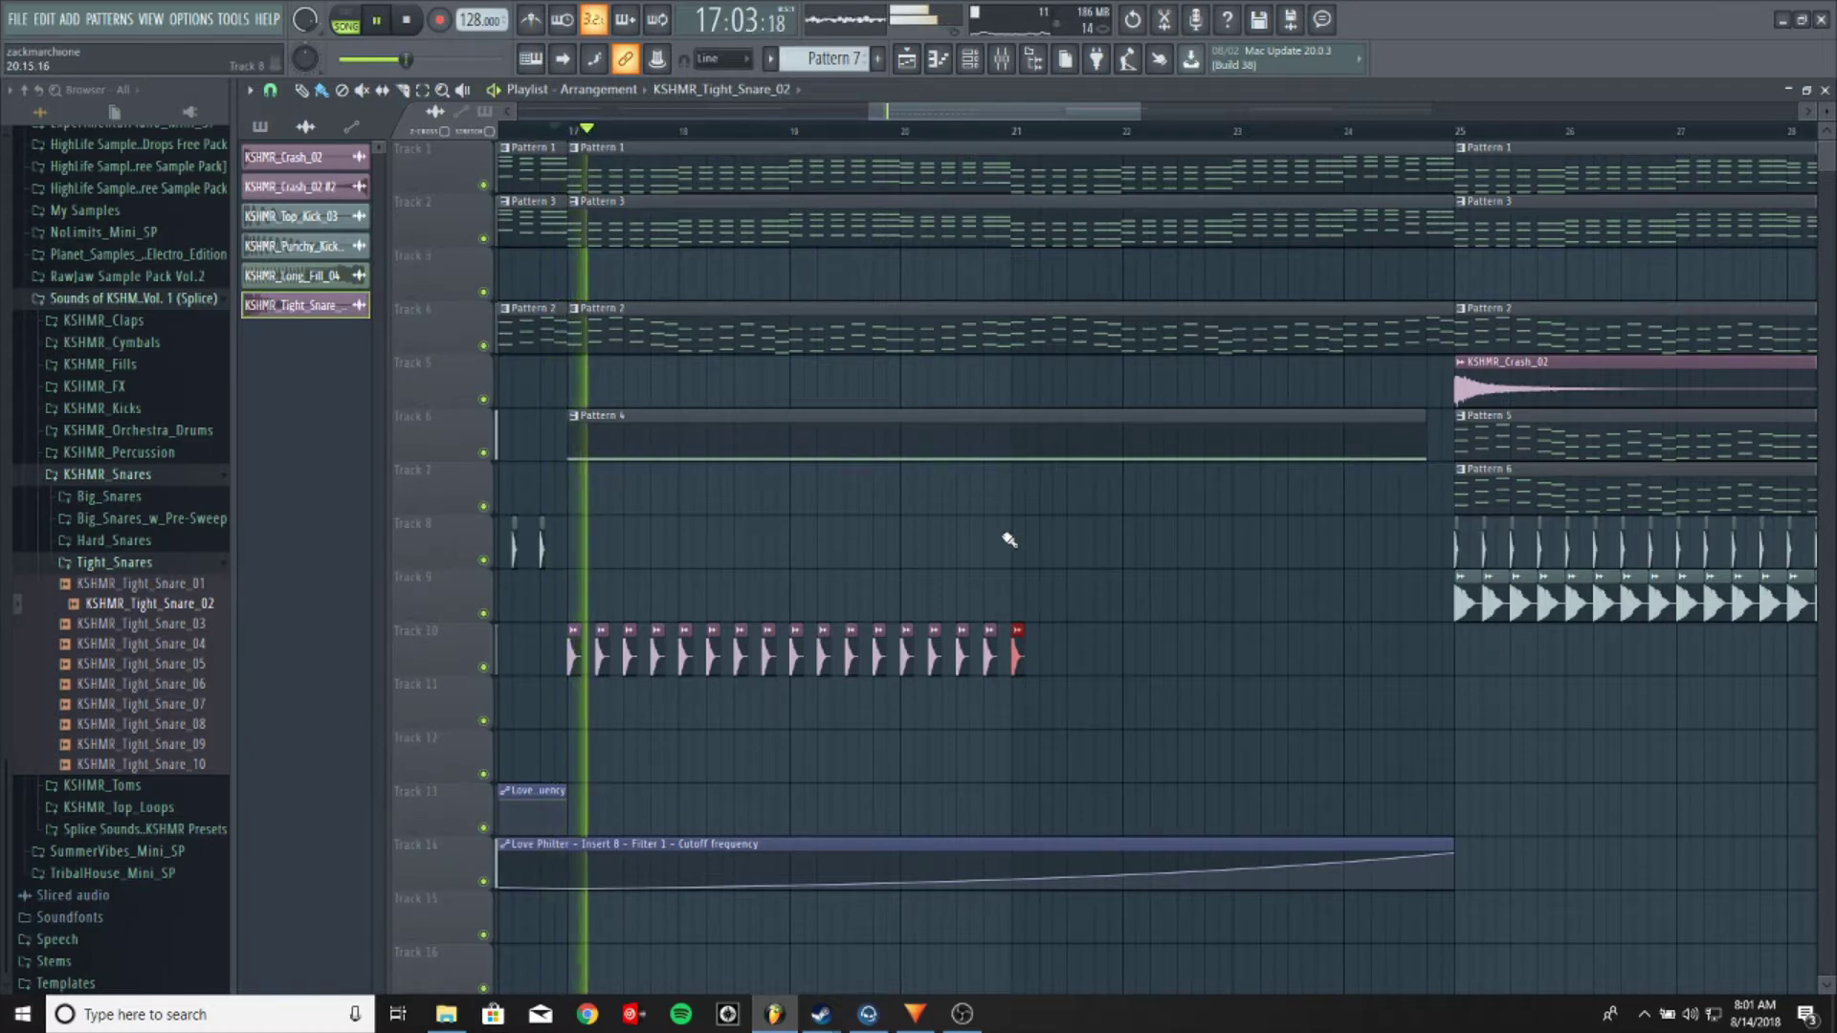
pyautogui.moveTo(1023, 657); pyautogui.dragTo(1235, 656)
pyautogui.scroll(3, 1283, 140)
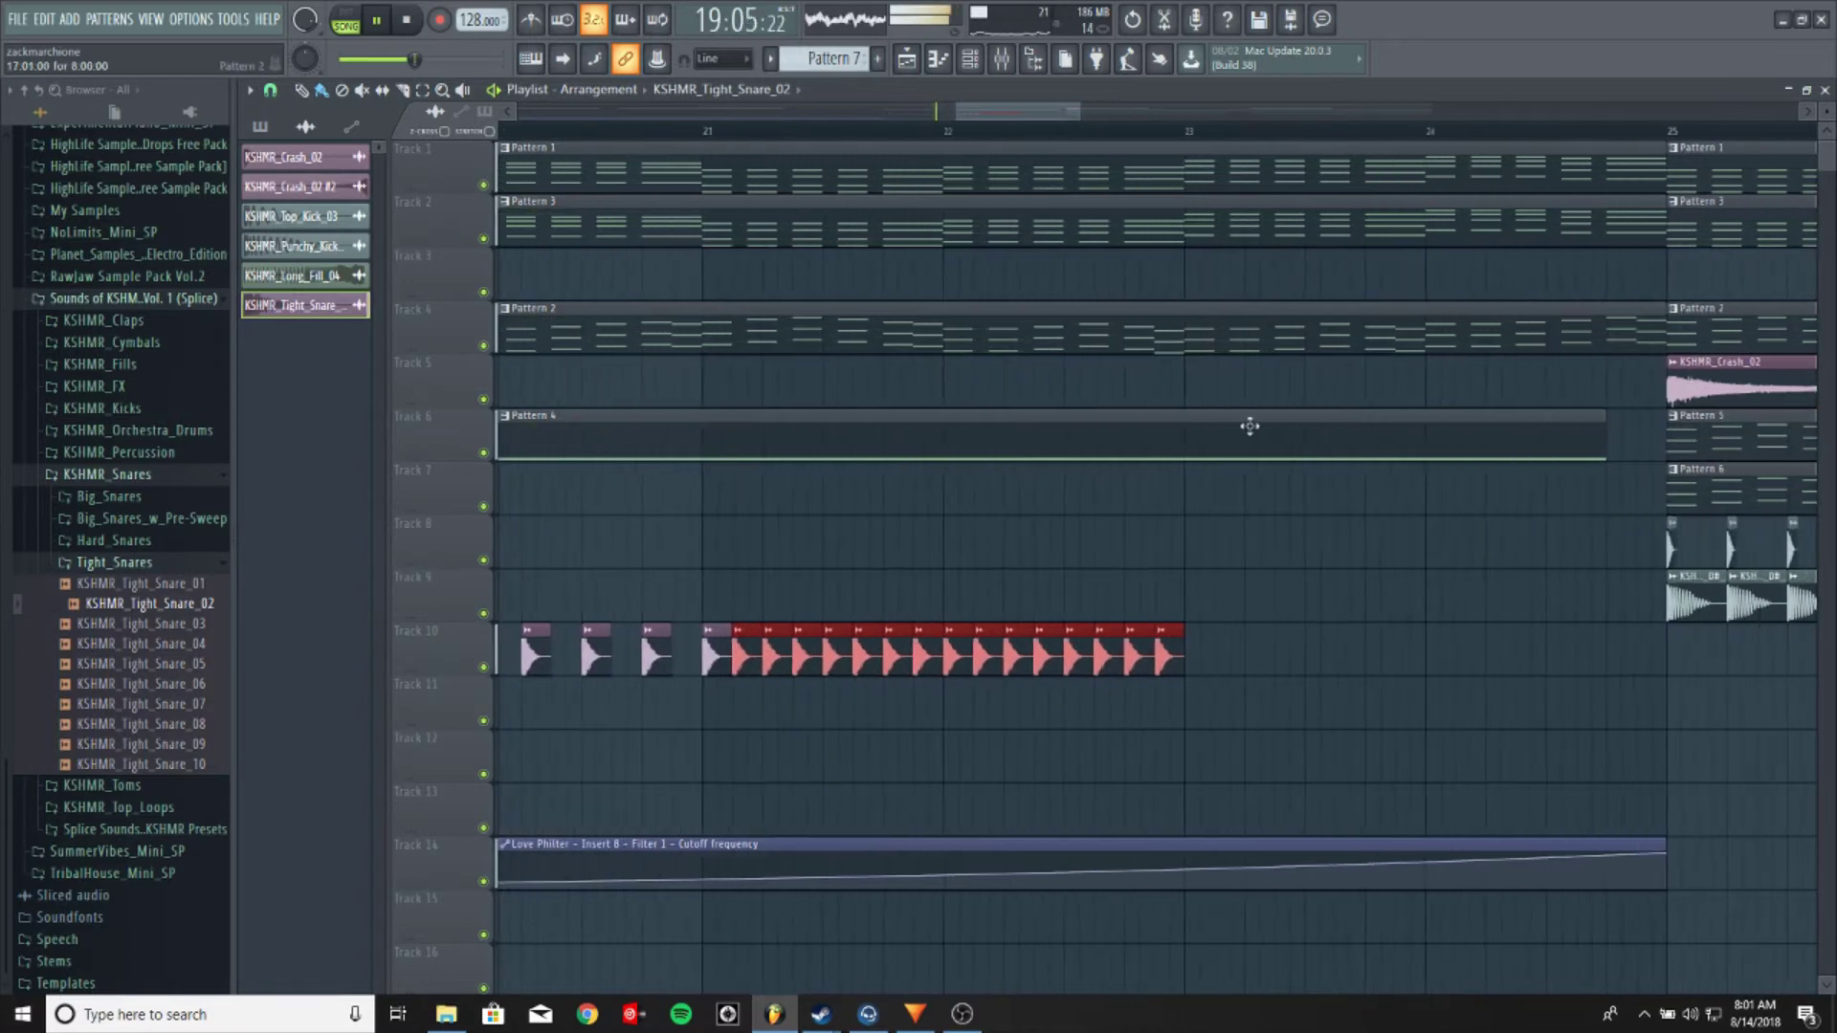
# Continue the half-beat snare hits on Track 10 from bar 23 to bar 25, and paint a matching row on Track 11 offset by one step
pyautogui.click(1193, 657)
pyautogui.click(1213, 705)
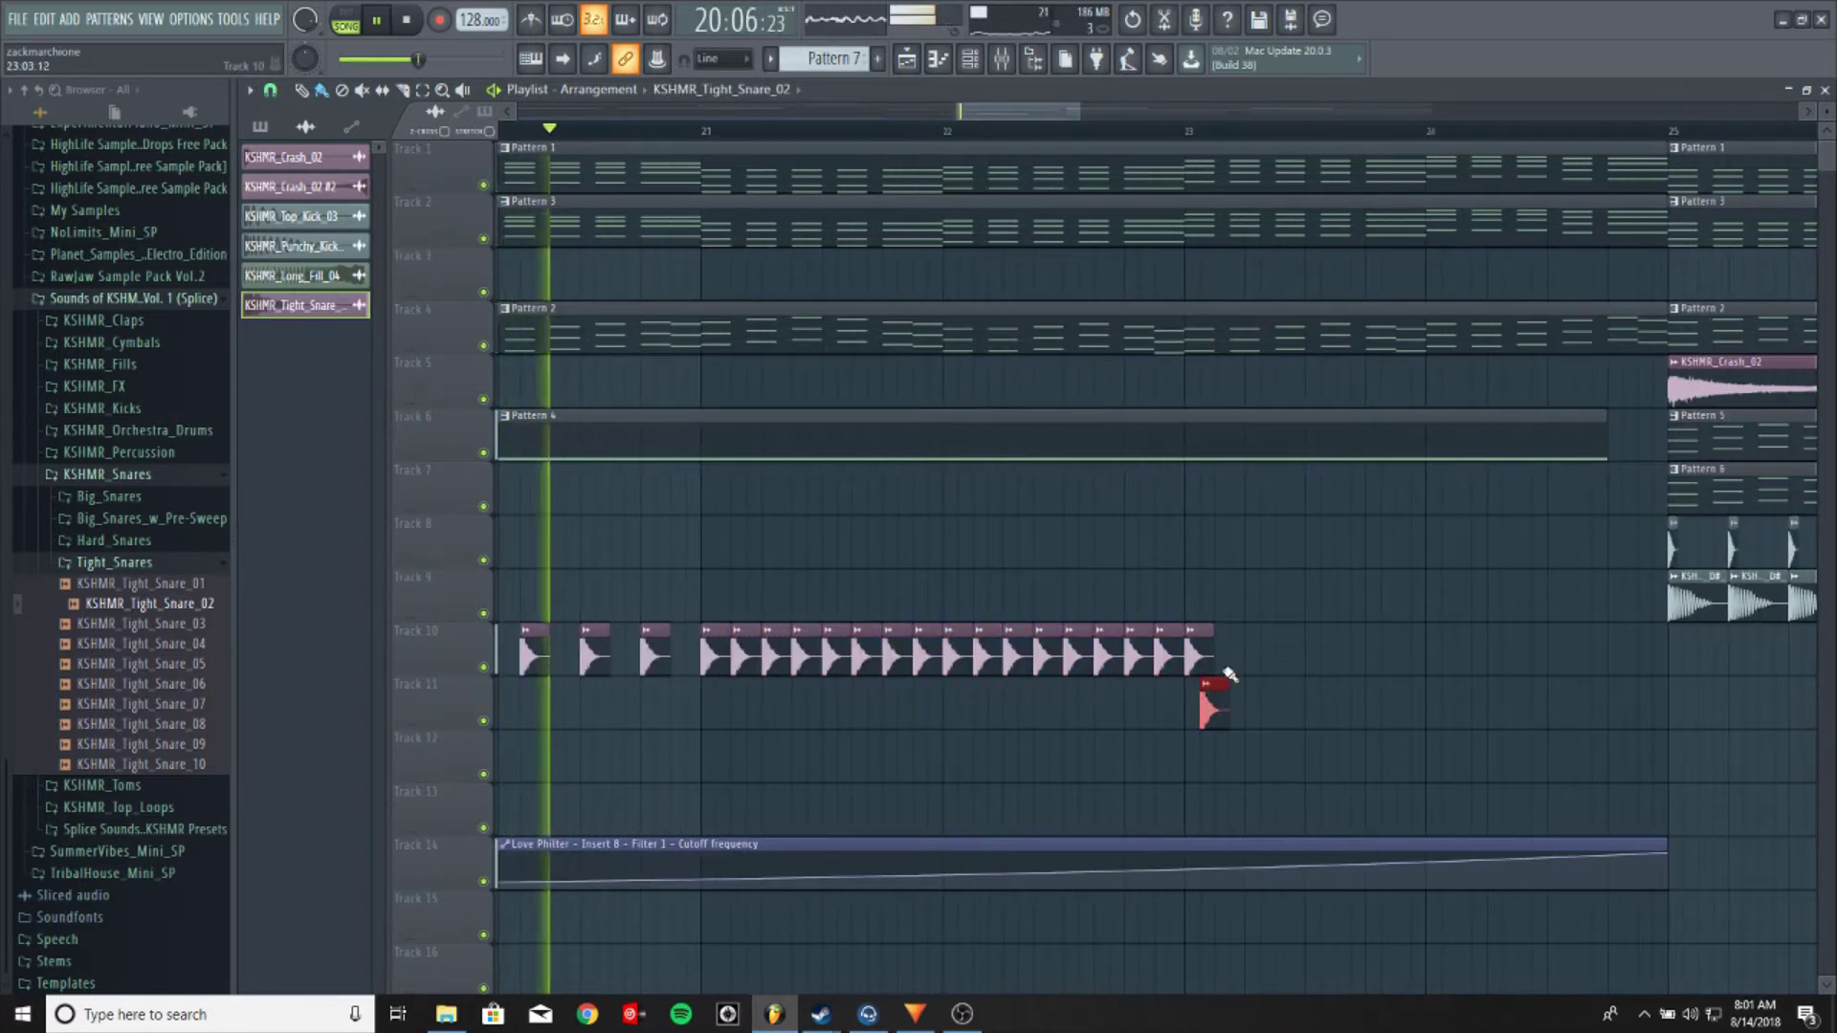
pyautogui.moveTo(1244, 656); pyautogui.dragTo(1646, 689)
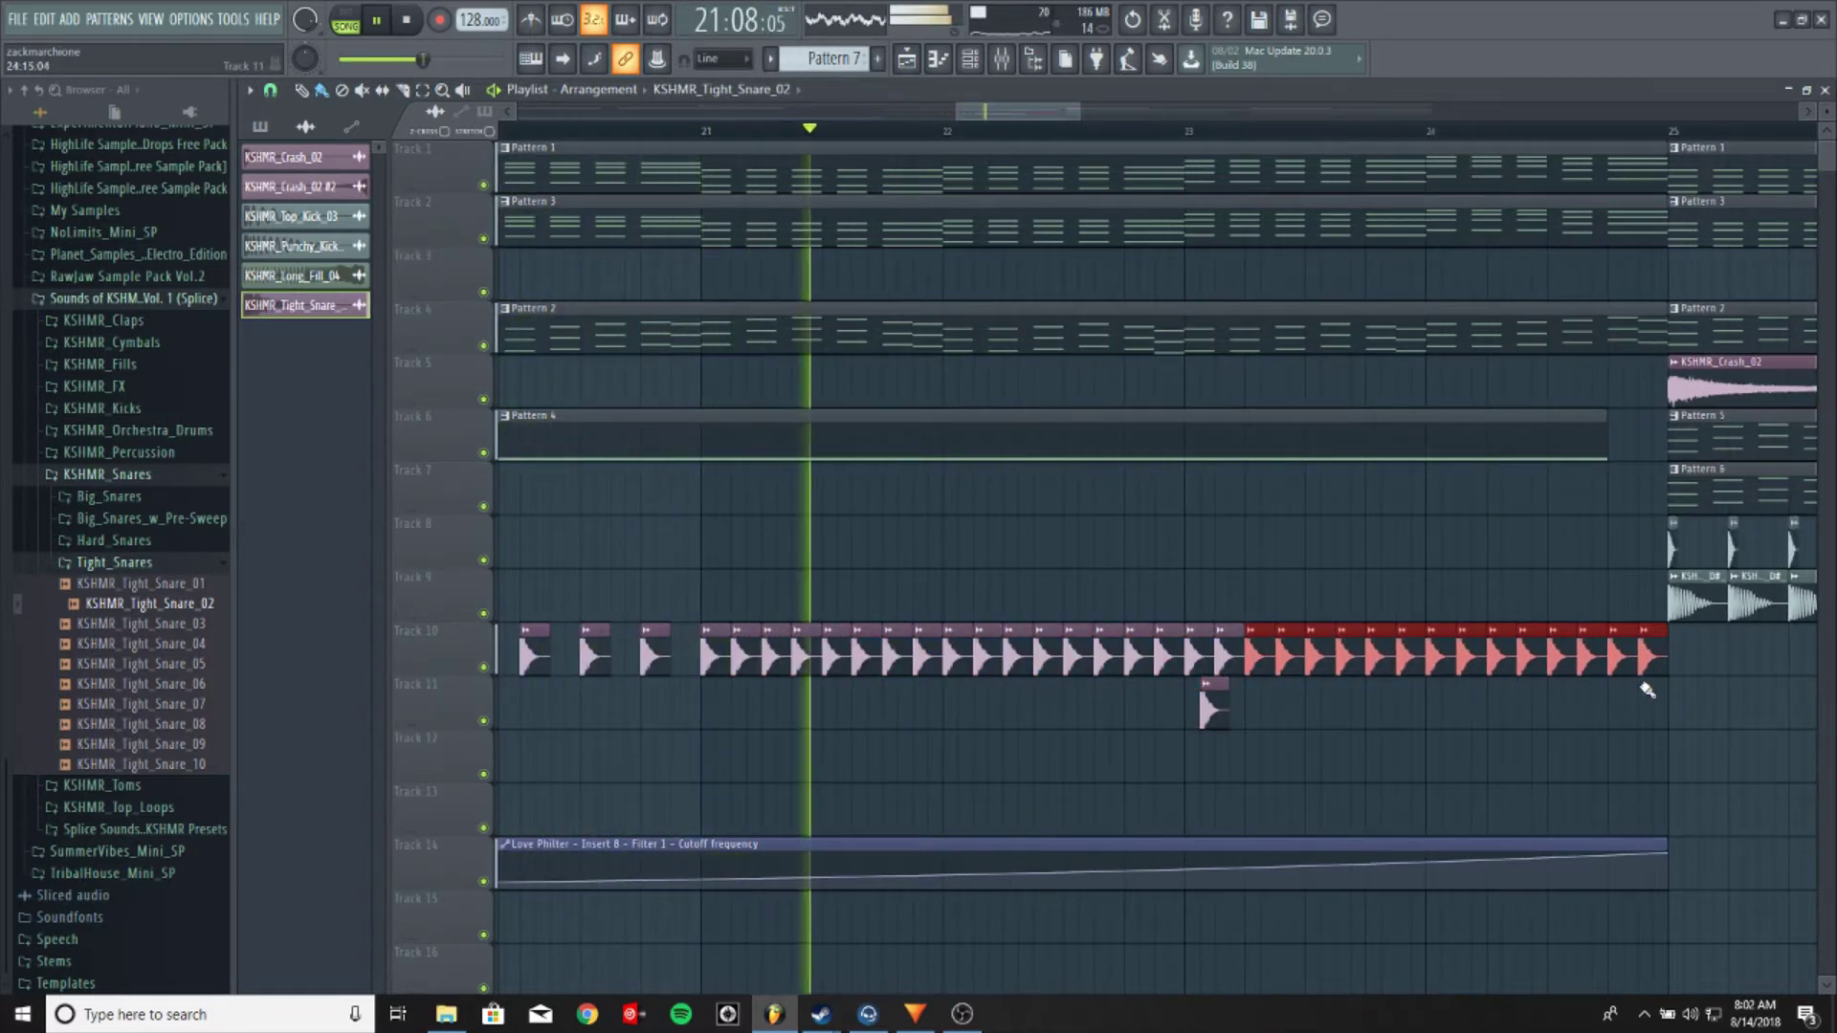
pyautogui.moveTo(1229, 709); pyautogui.dragTo(1660, 739)
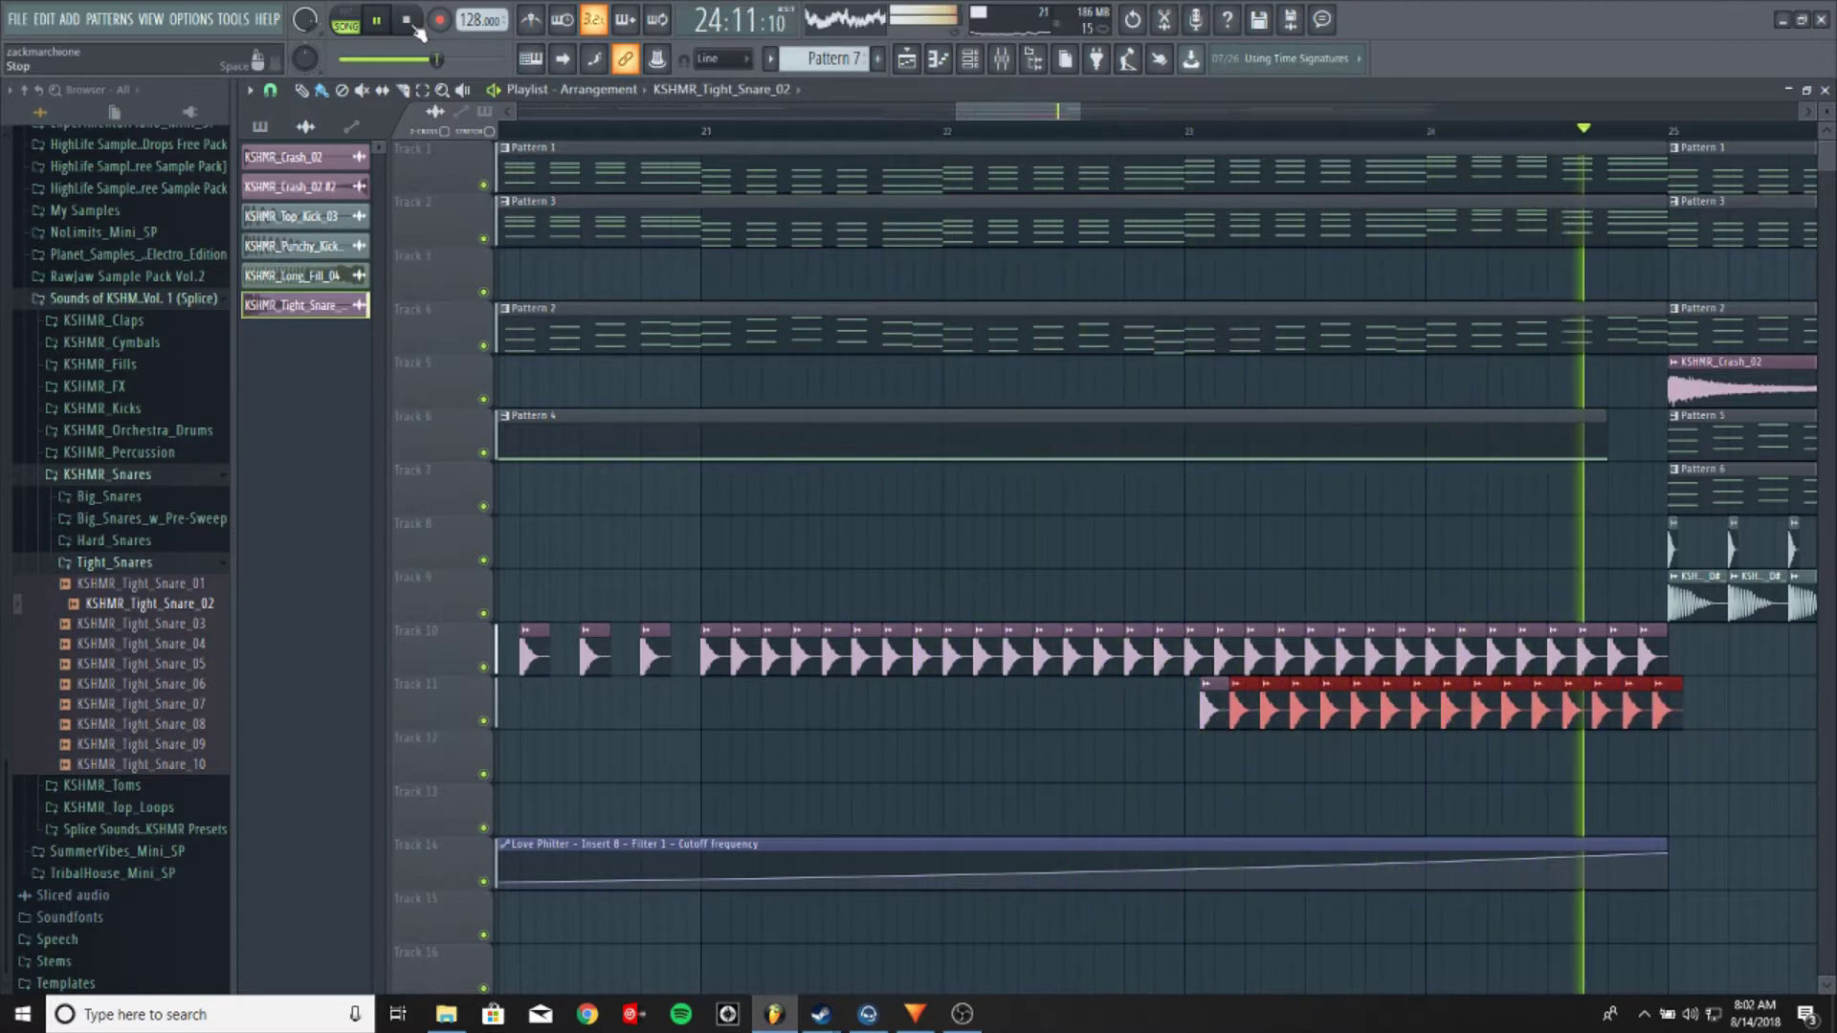
# Delete the last two snare hits before bar 25 on Tracks 10 and 11, and move the remaining Track 11 hits onto Track 10
pyautogui.click(415, 25)
pyautogui.rightClick(1638, 643)
pyautogui.rightClick(1662, 715)
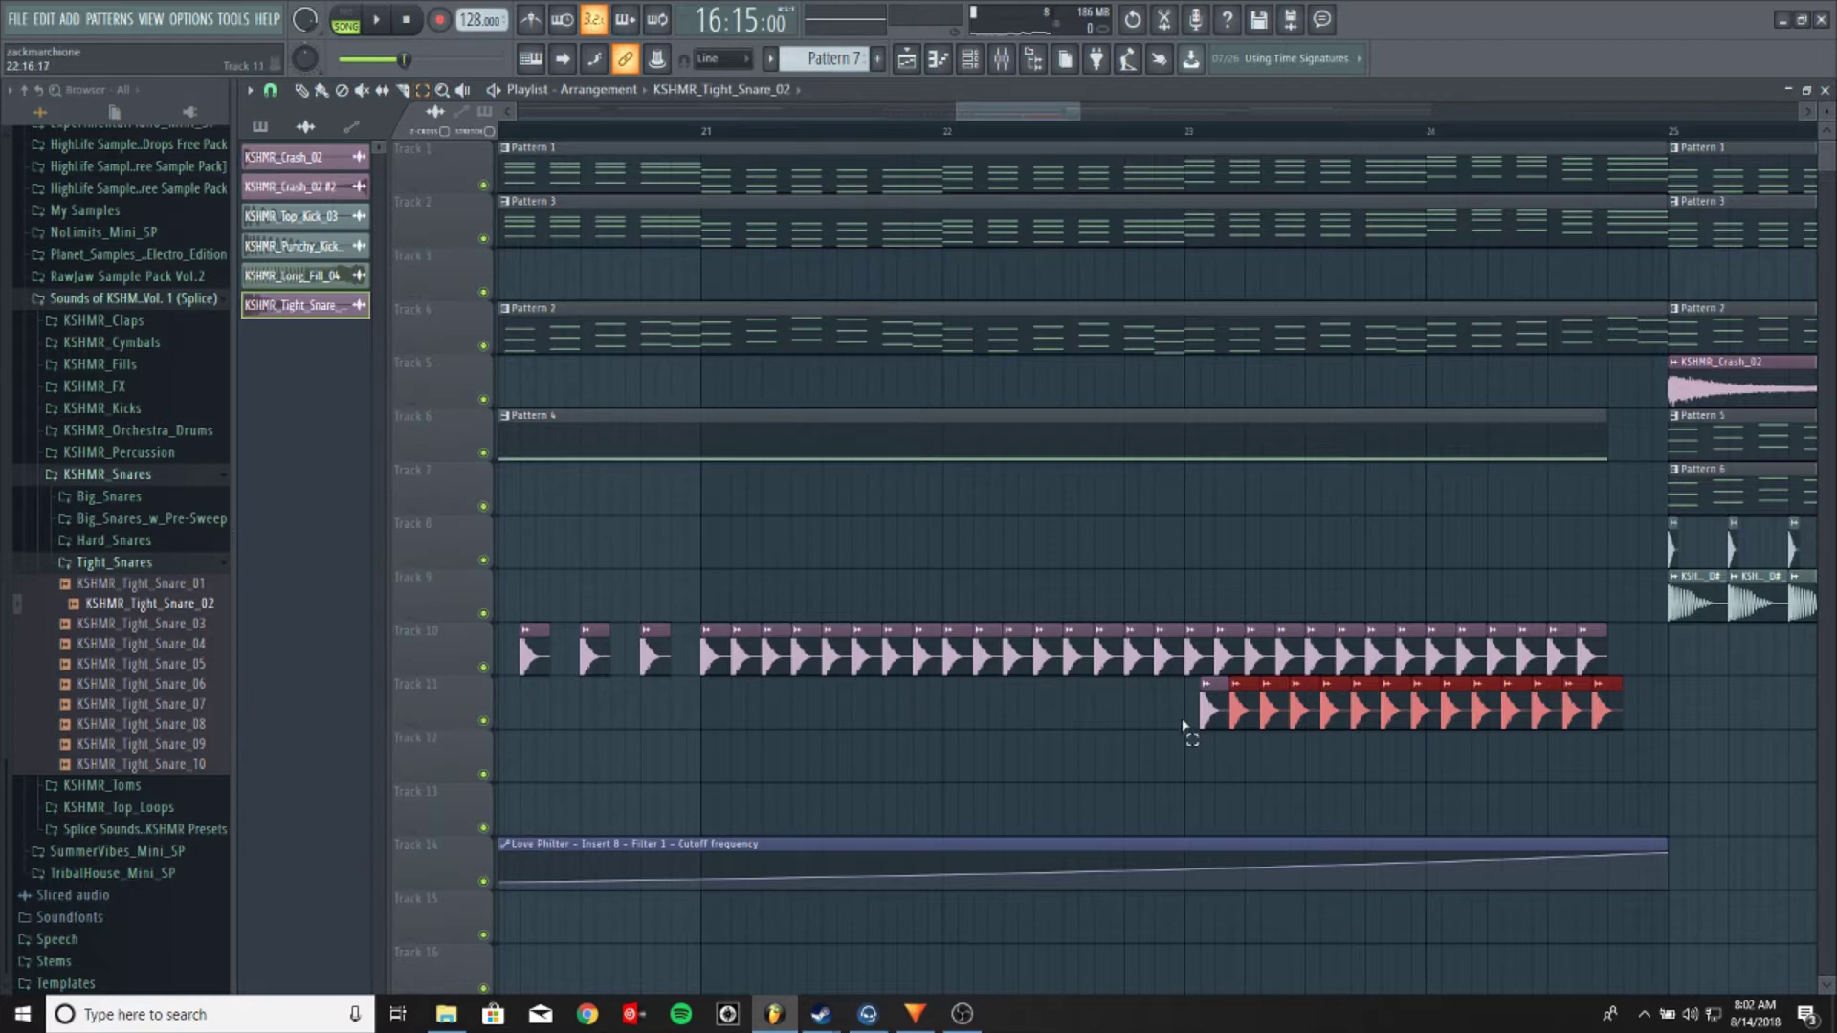
pyautogui.moveTo(1184, 728); pyautogui.dragTo(1584, 681)
pyautogui.moveTo(1206, 681); pyautogui.dragTo(1204, 647)
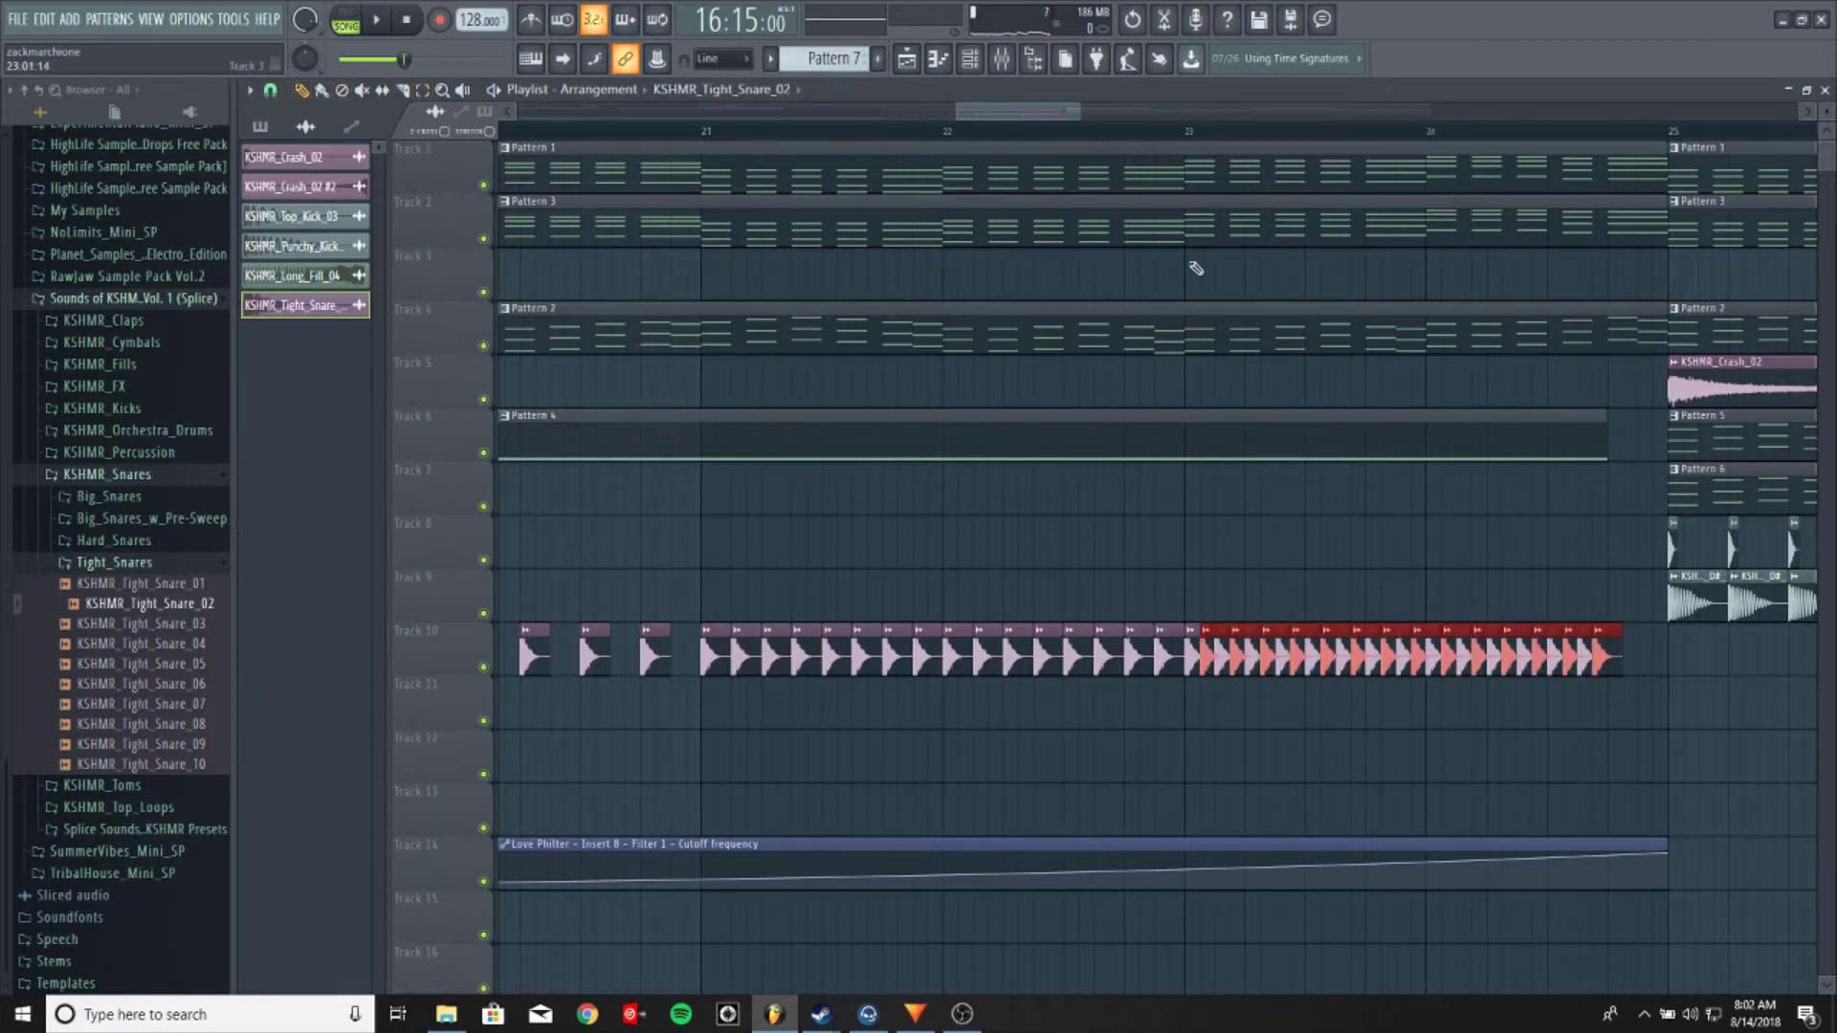
# Play back the end of the snare buildup from bar 22 into the drop at bar 25
pyautogui.click(1125, 132)
pyautogui.press('space')
pyautogui.click(902, 513)
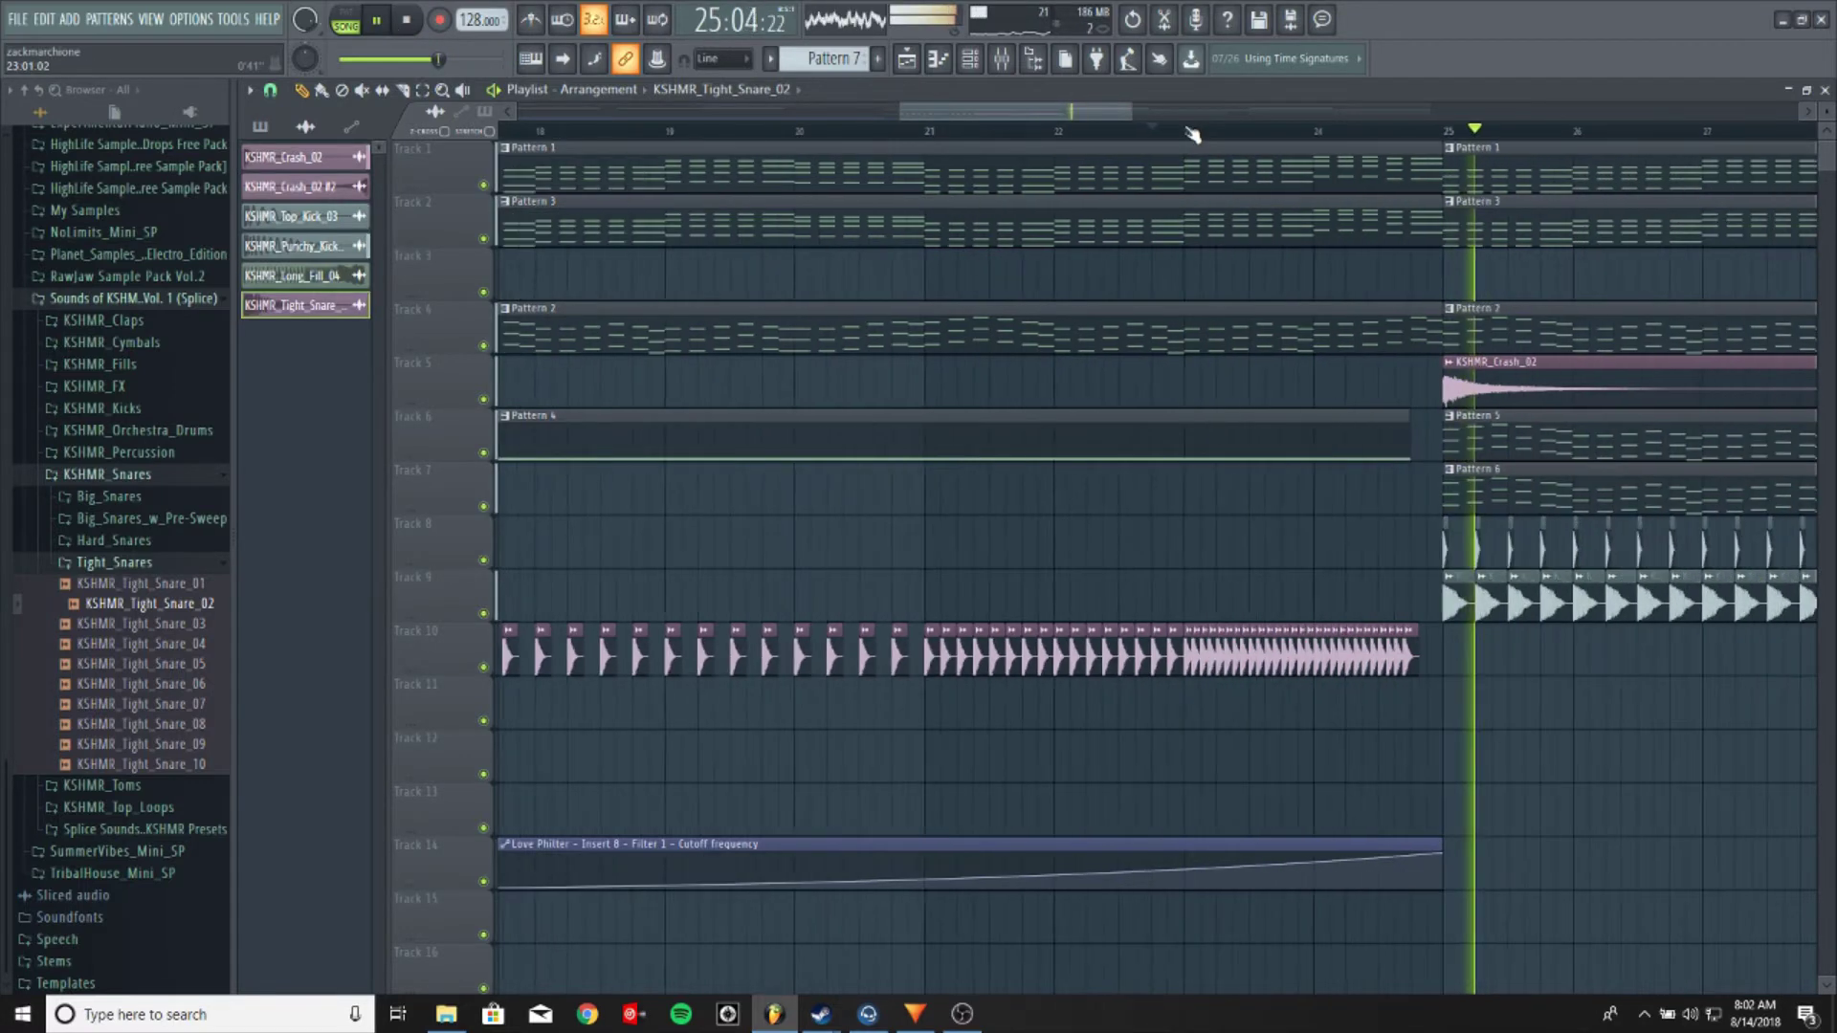
pyautogui.scroll(-6, 1119, 131)
pyautogui.press('space')
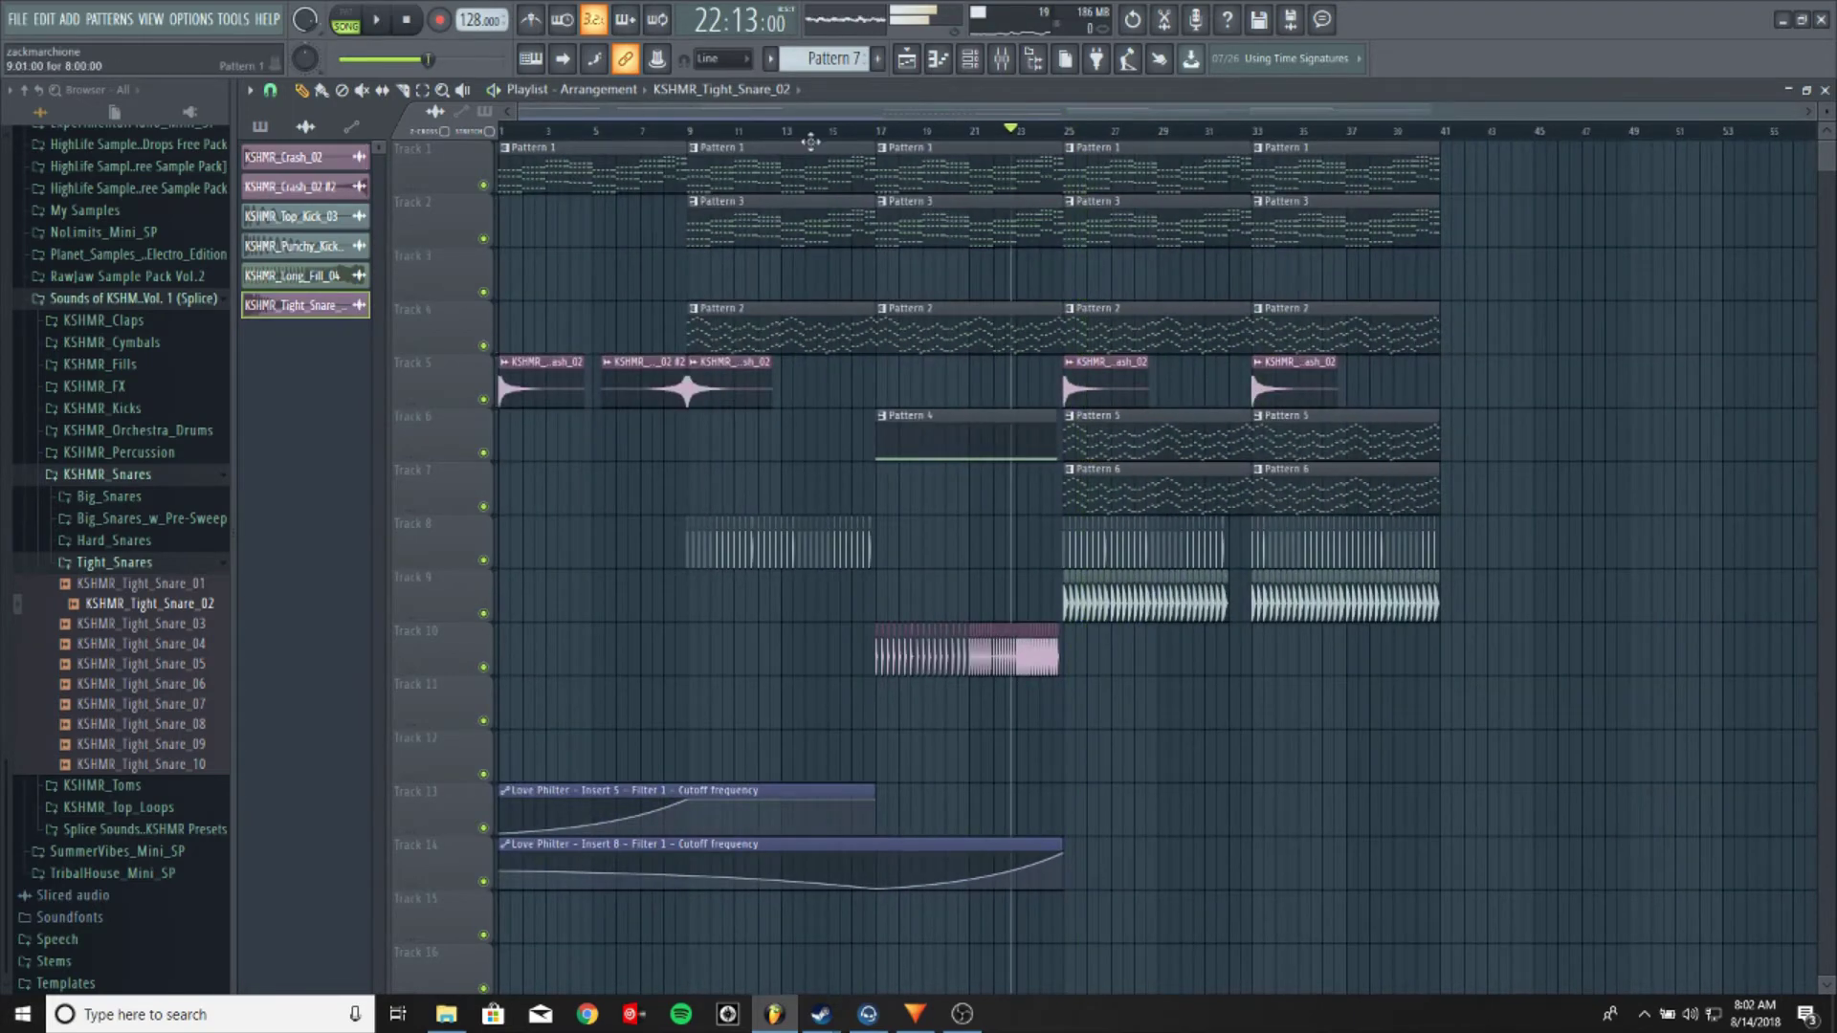
# Check the channel volume of KSHMR_Tight_Snare_02 in its channel settings
pyautogui.scroll(4, 870, 135)
pyautogui.doubleClick(945, 649)
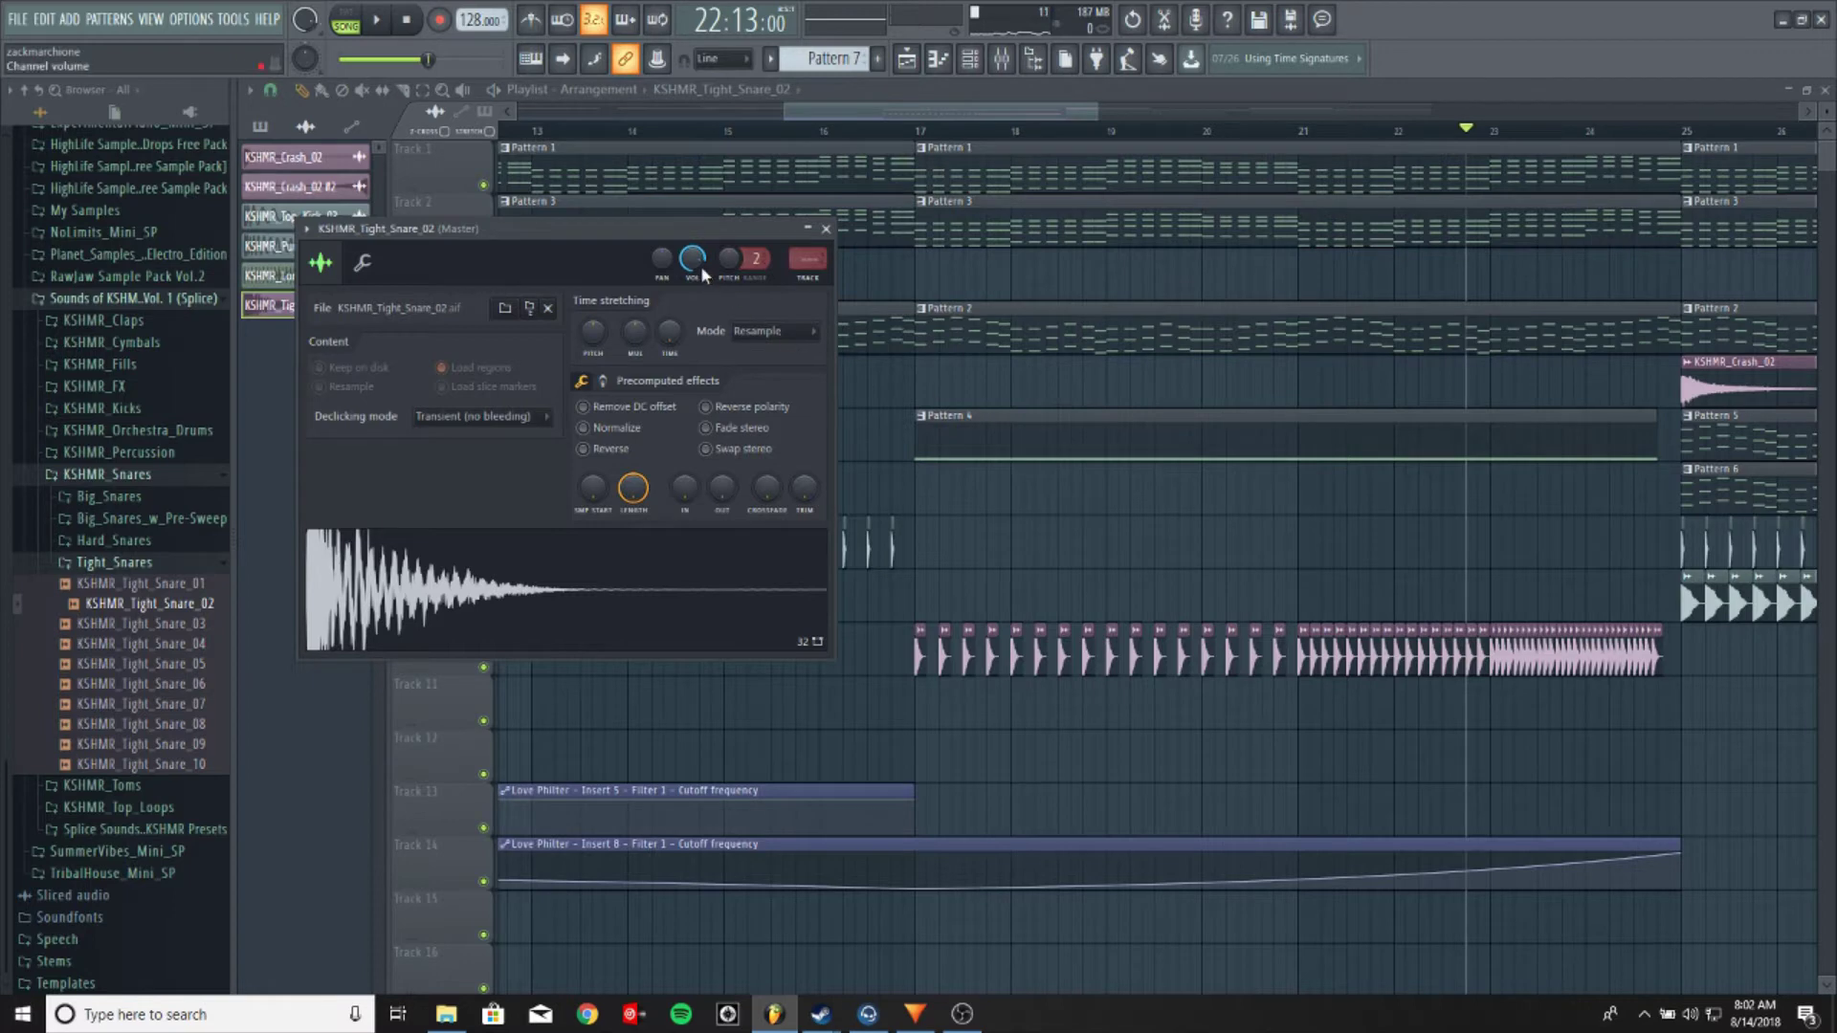
pyautogui.click(826, 230)
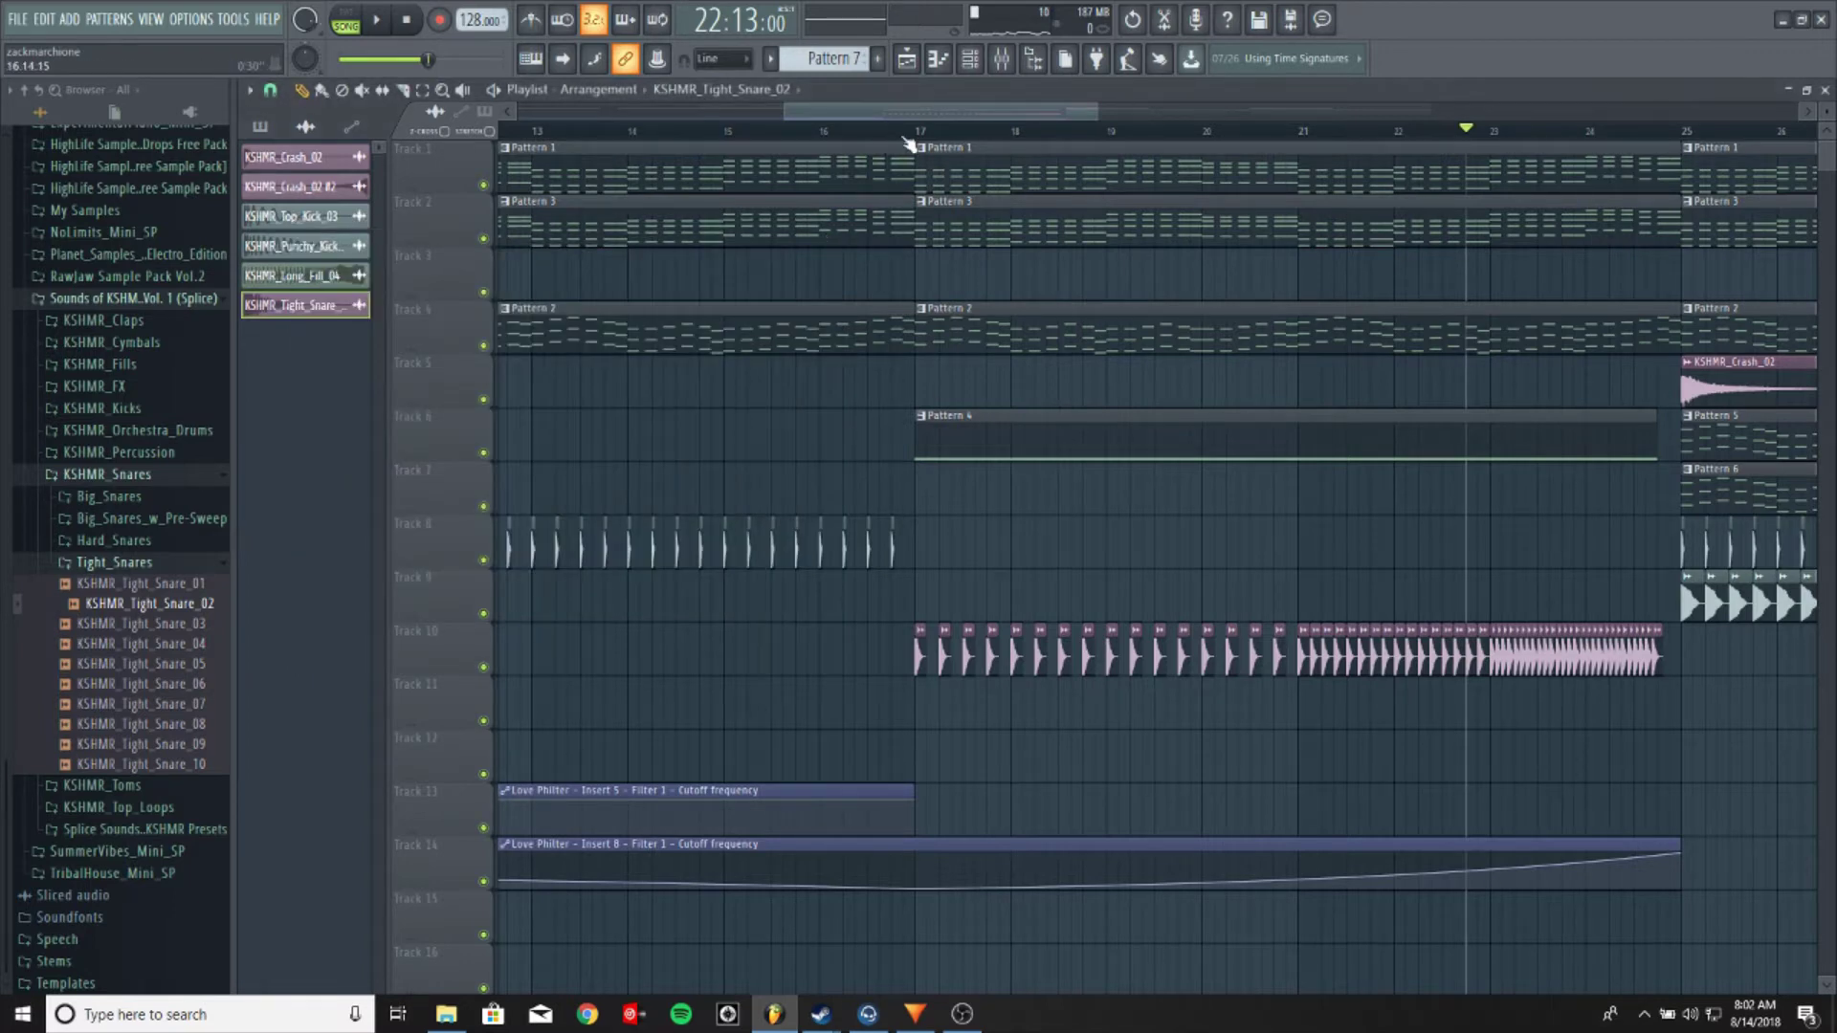
# Play the whole snare buildup from bar 17 up to the drop at bar 25 to examine how it accelerates
pyautogui.press('space')
pyautogui.scroll(-3, 1046, 134)
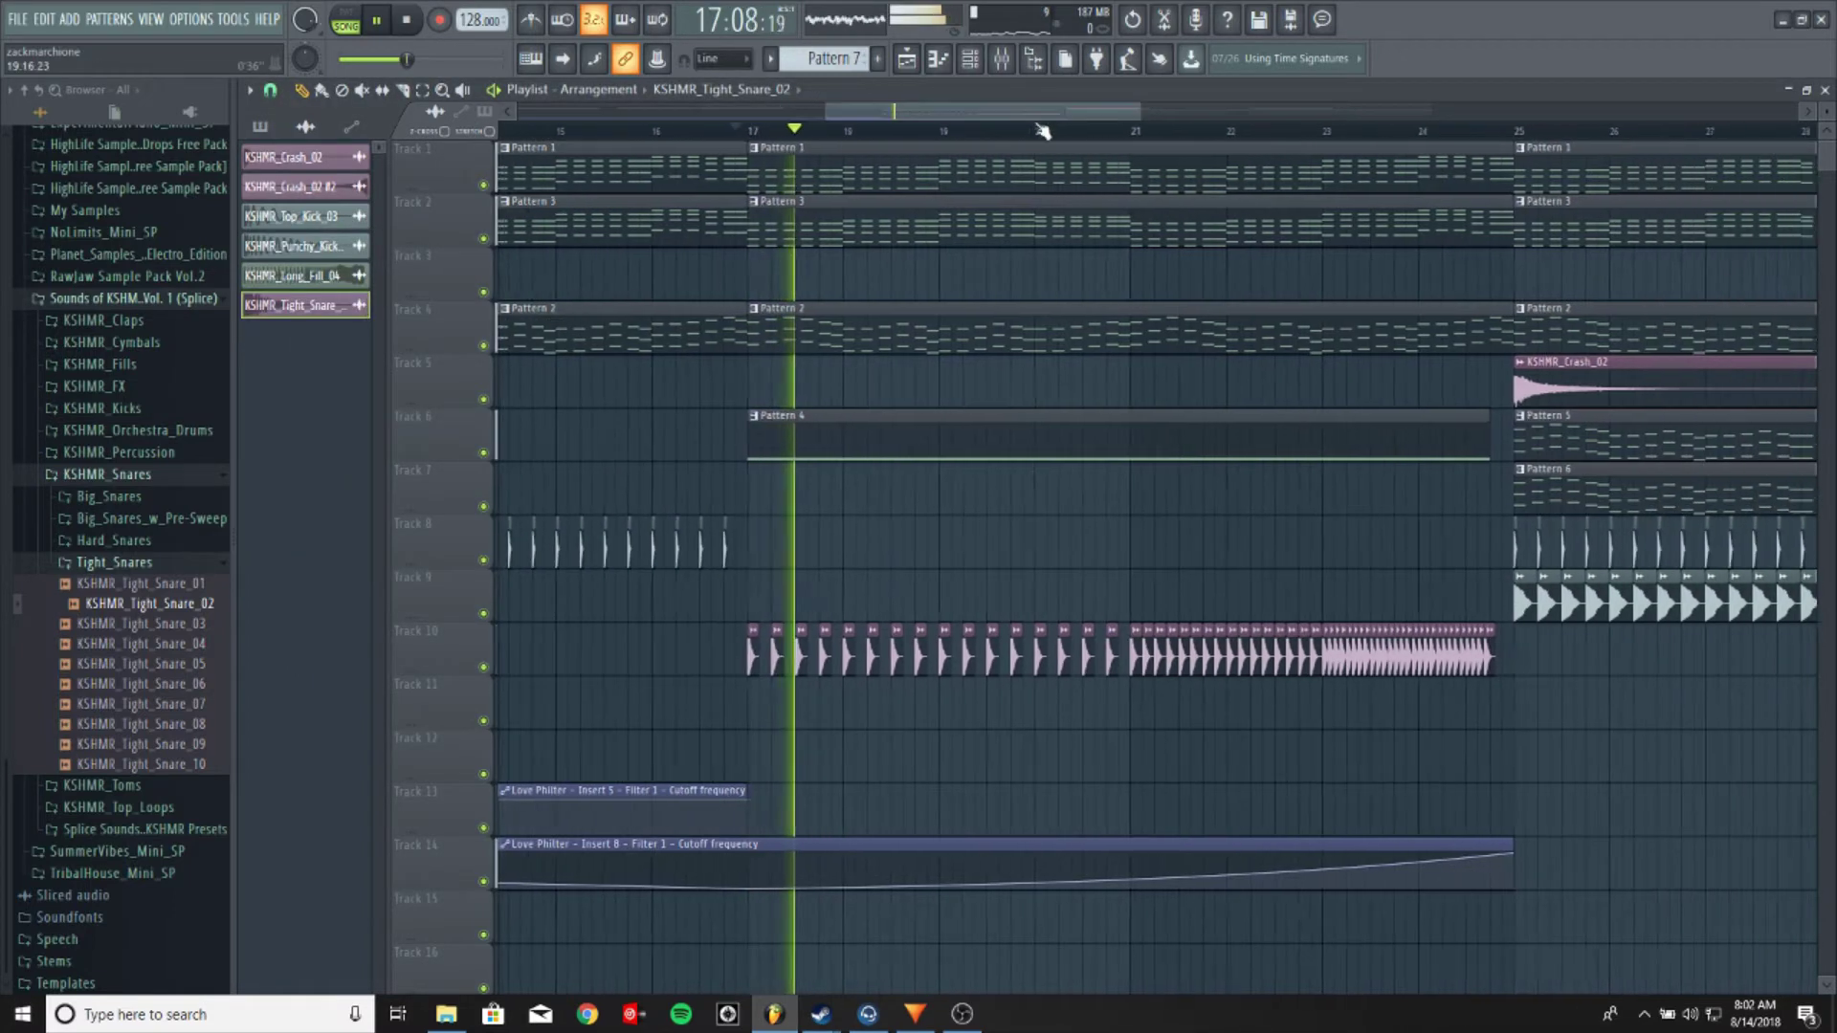
pyautogui.scroll(-2, 1047, 138)
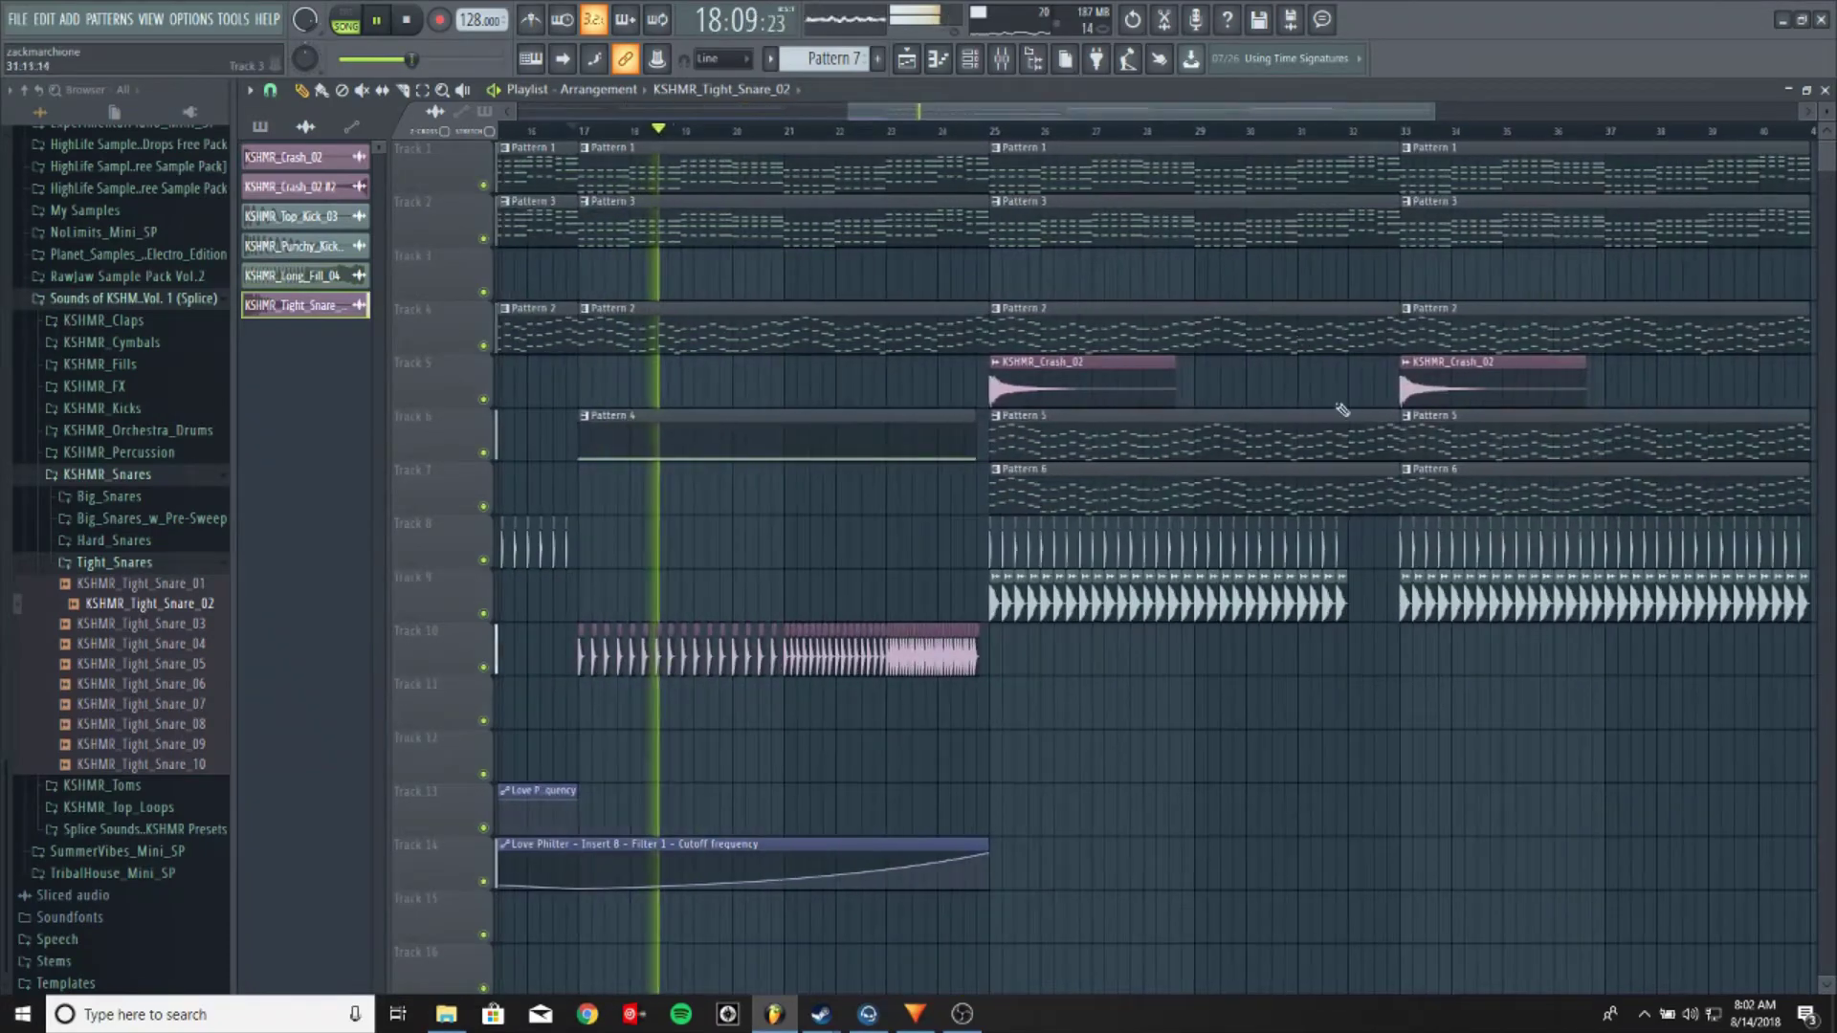
pyautogui.scroll(-3, 1139, 132)
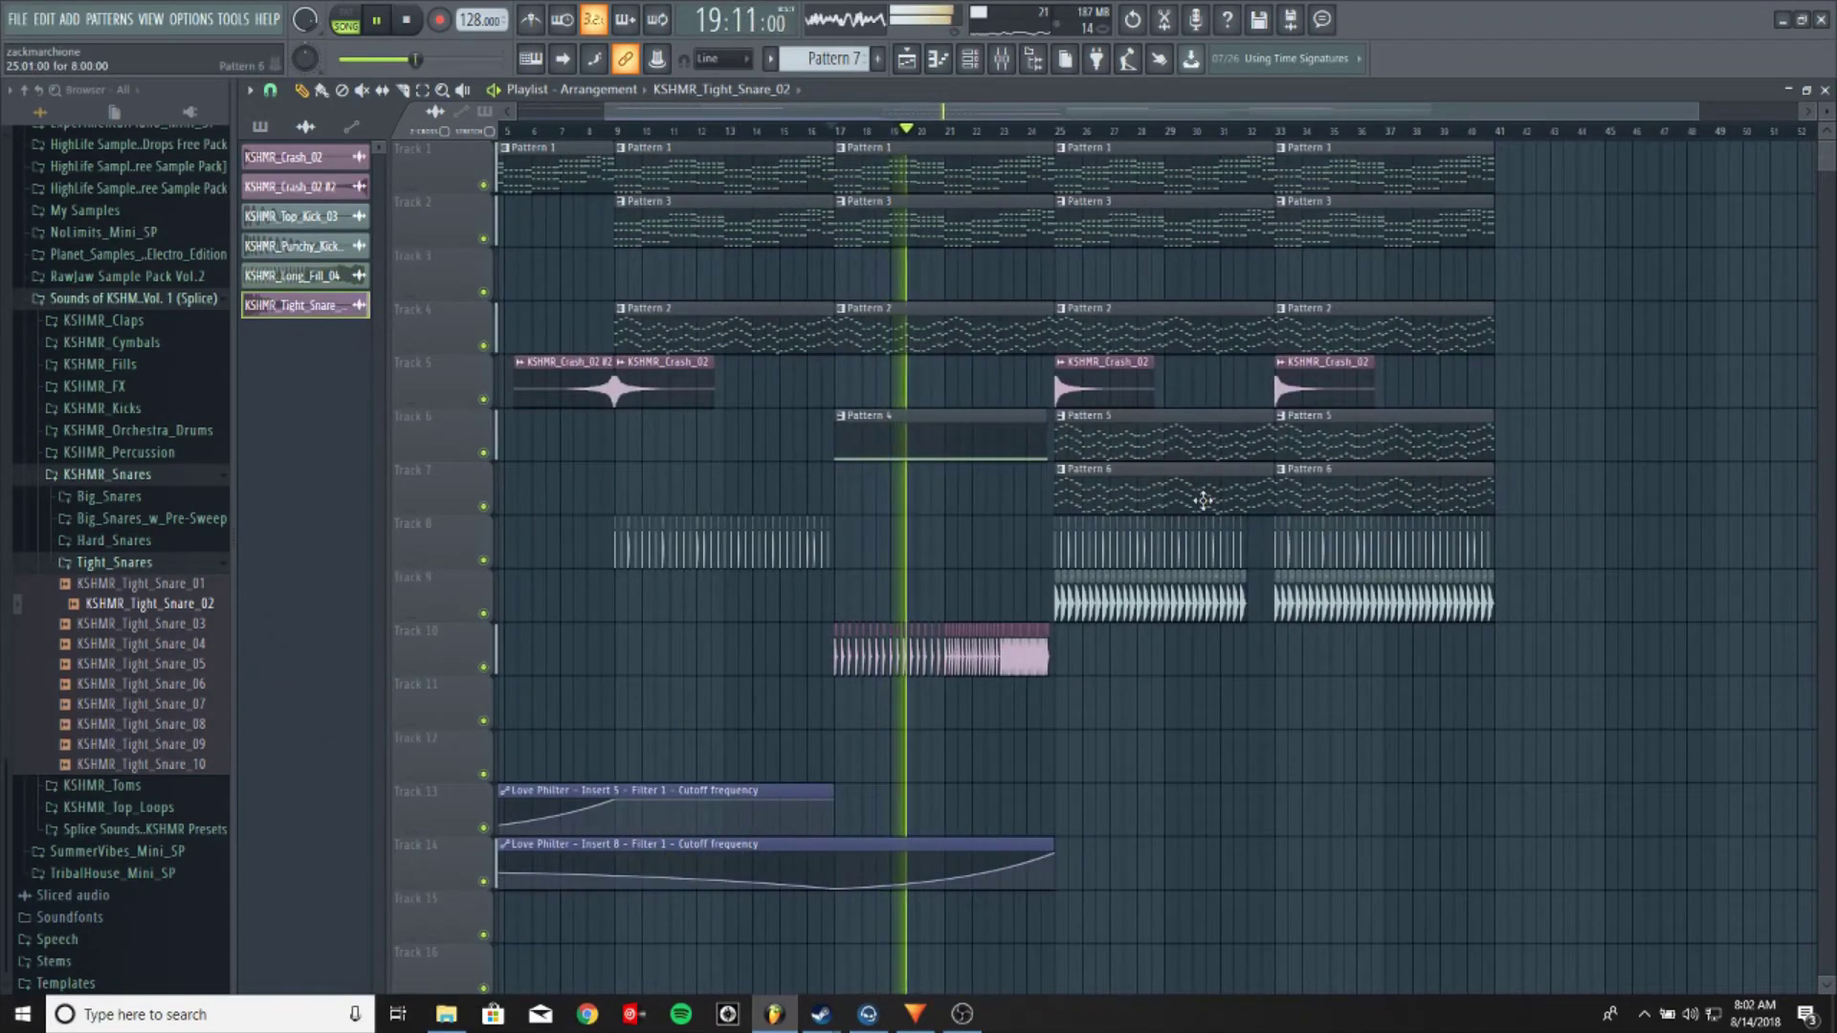
pyautogui.scroll(4, 990, 139)
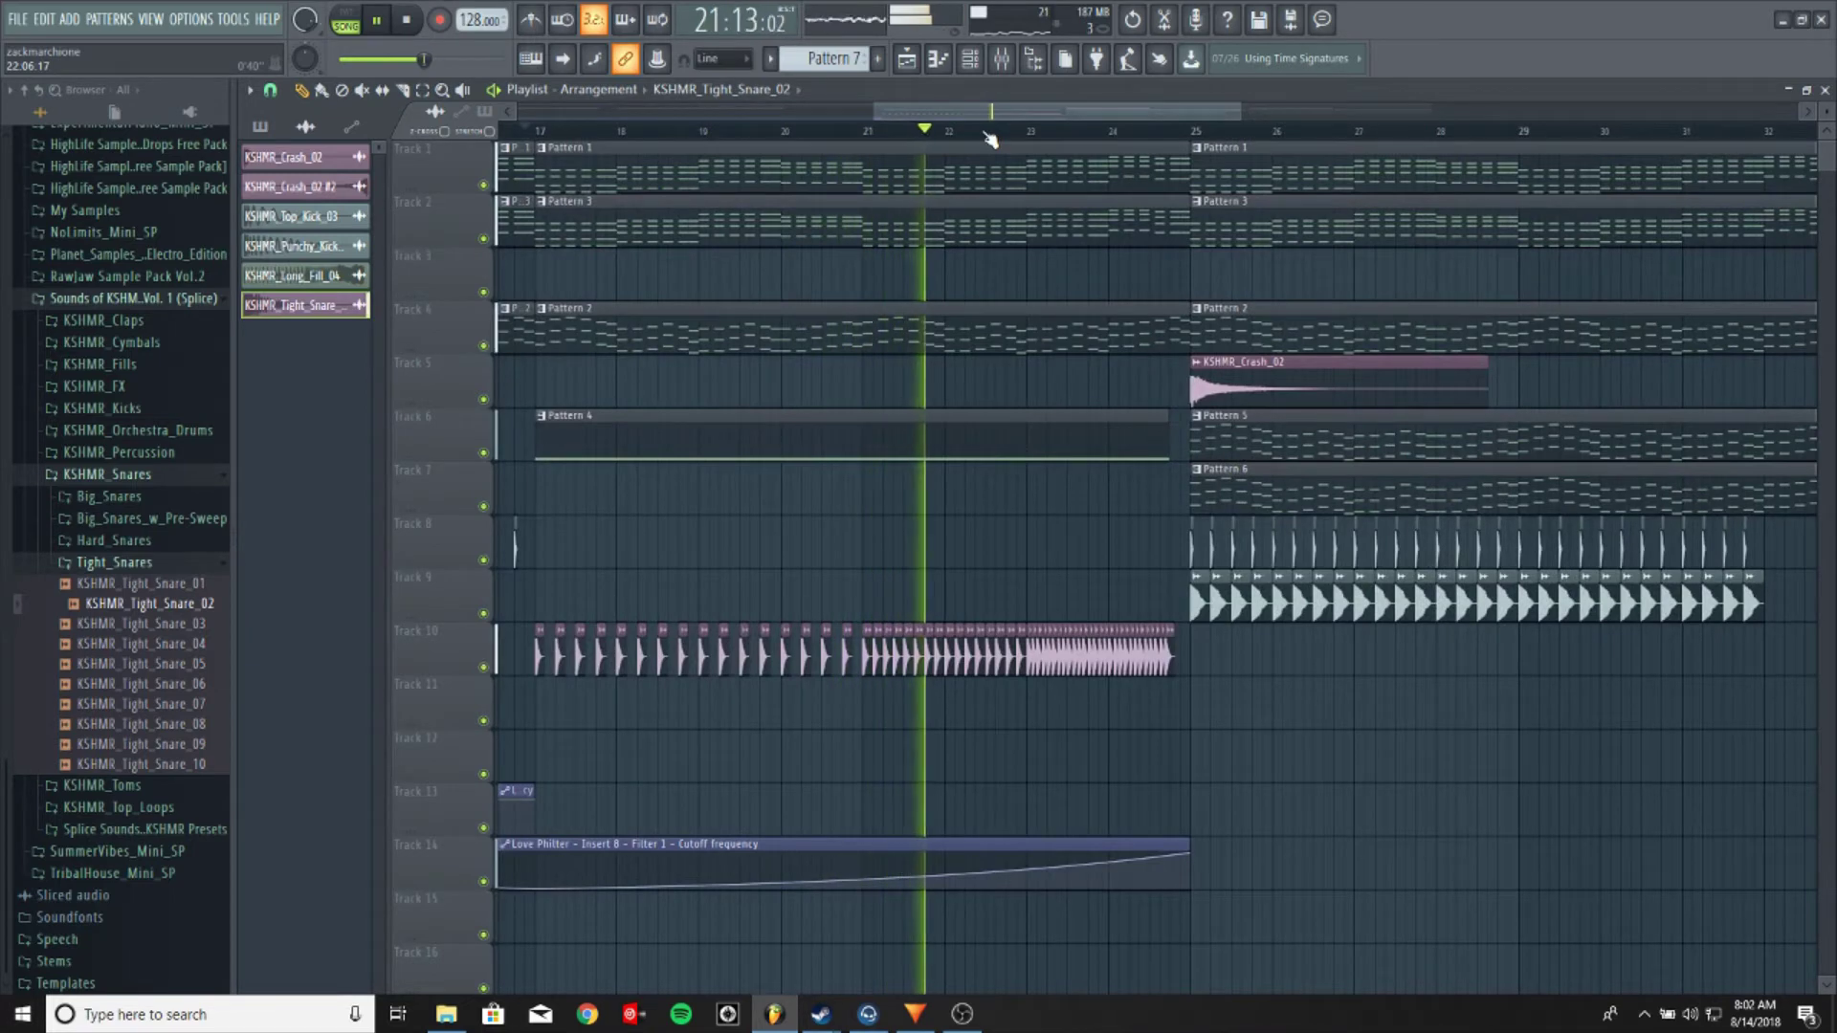
pyautogui.scroll(1, 990, 139)
pyautogui.scroll(1, 990, 139)
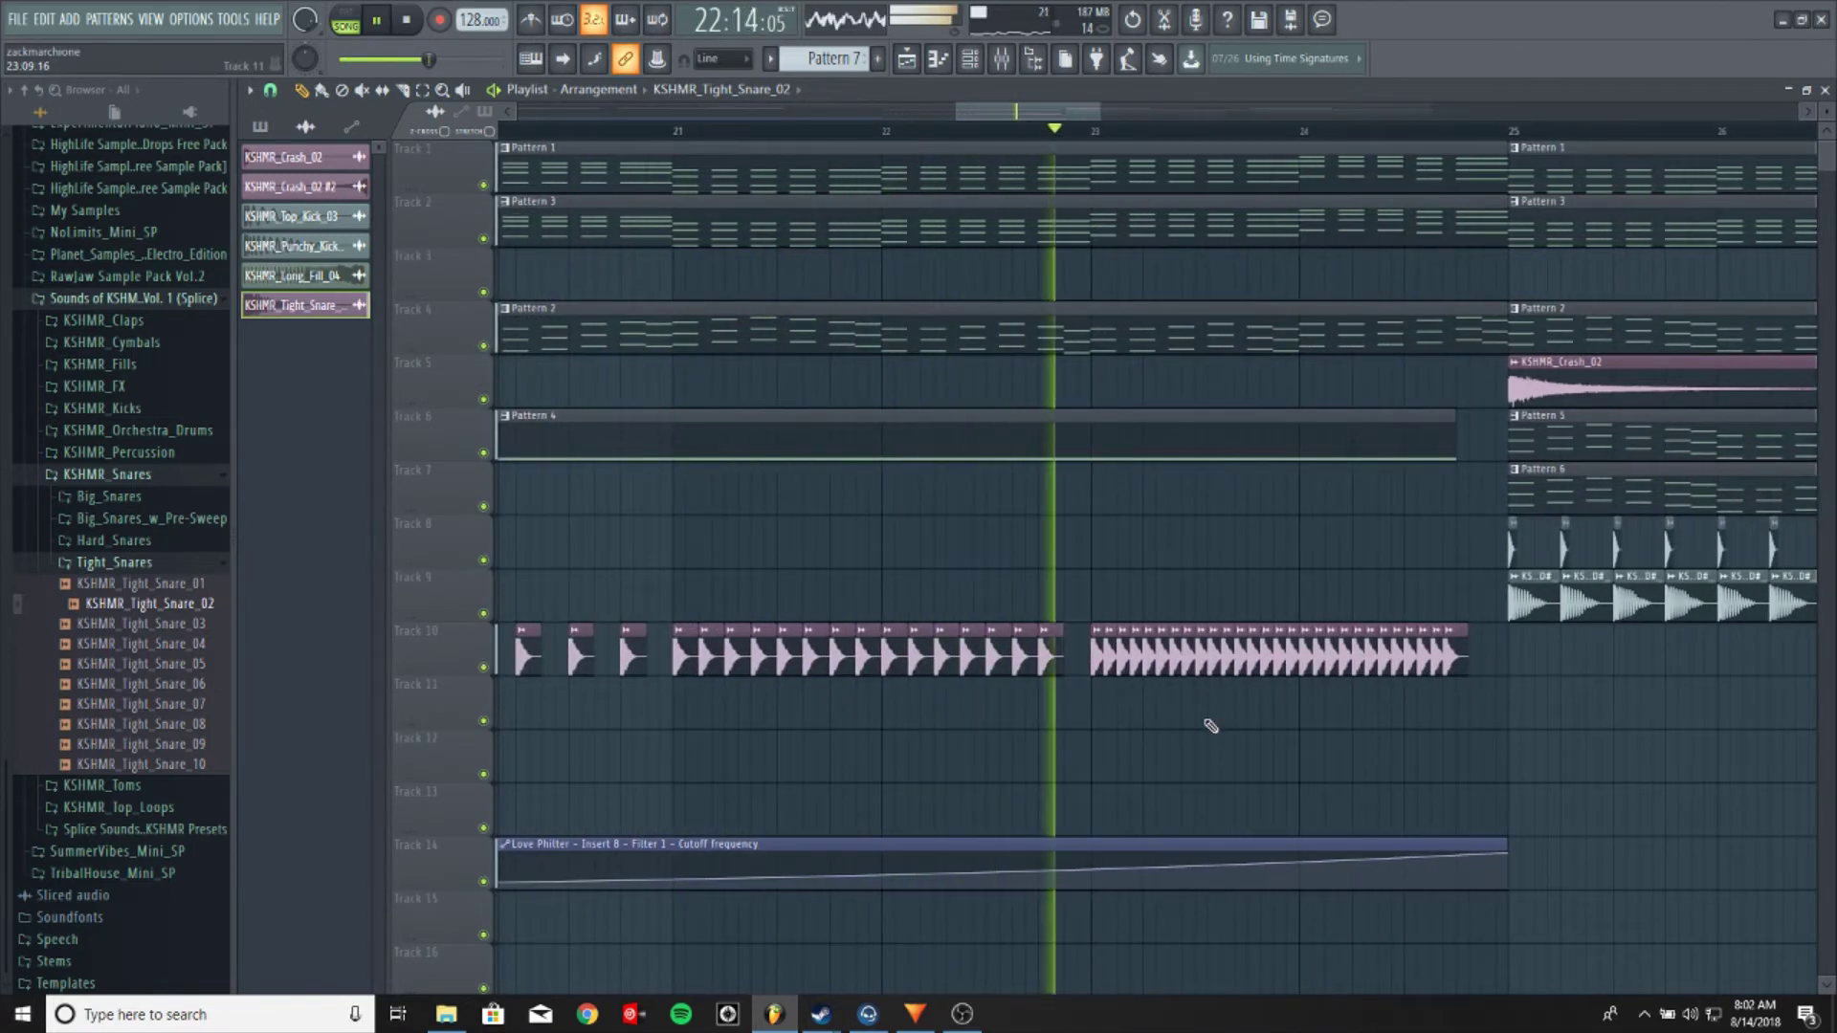
pyautogui.moveTo(1055, 113); pyautogui.dragTo(1108, 118)
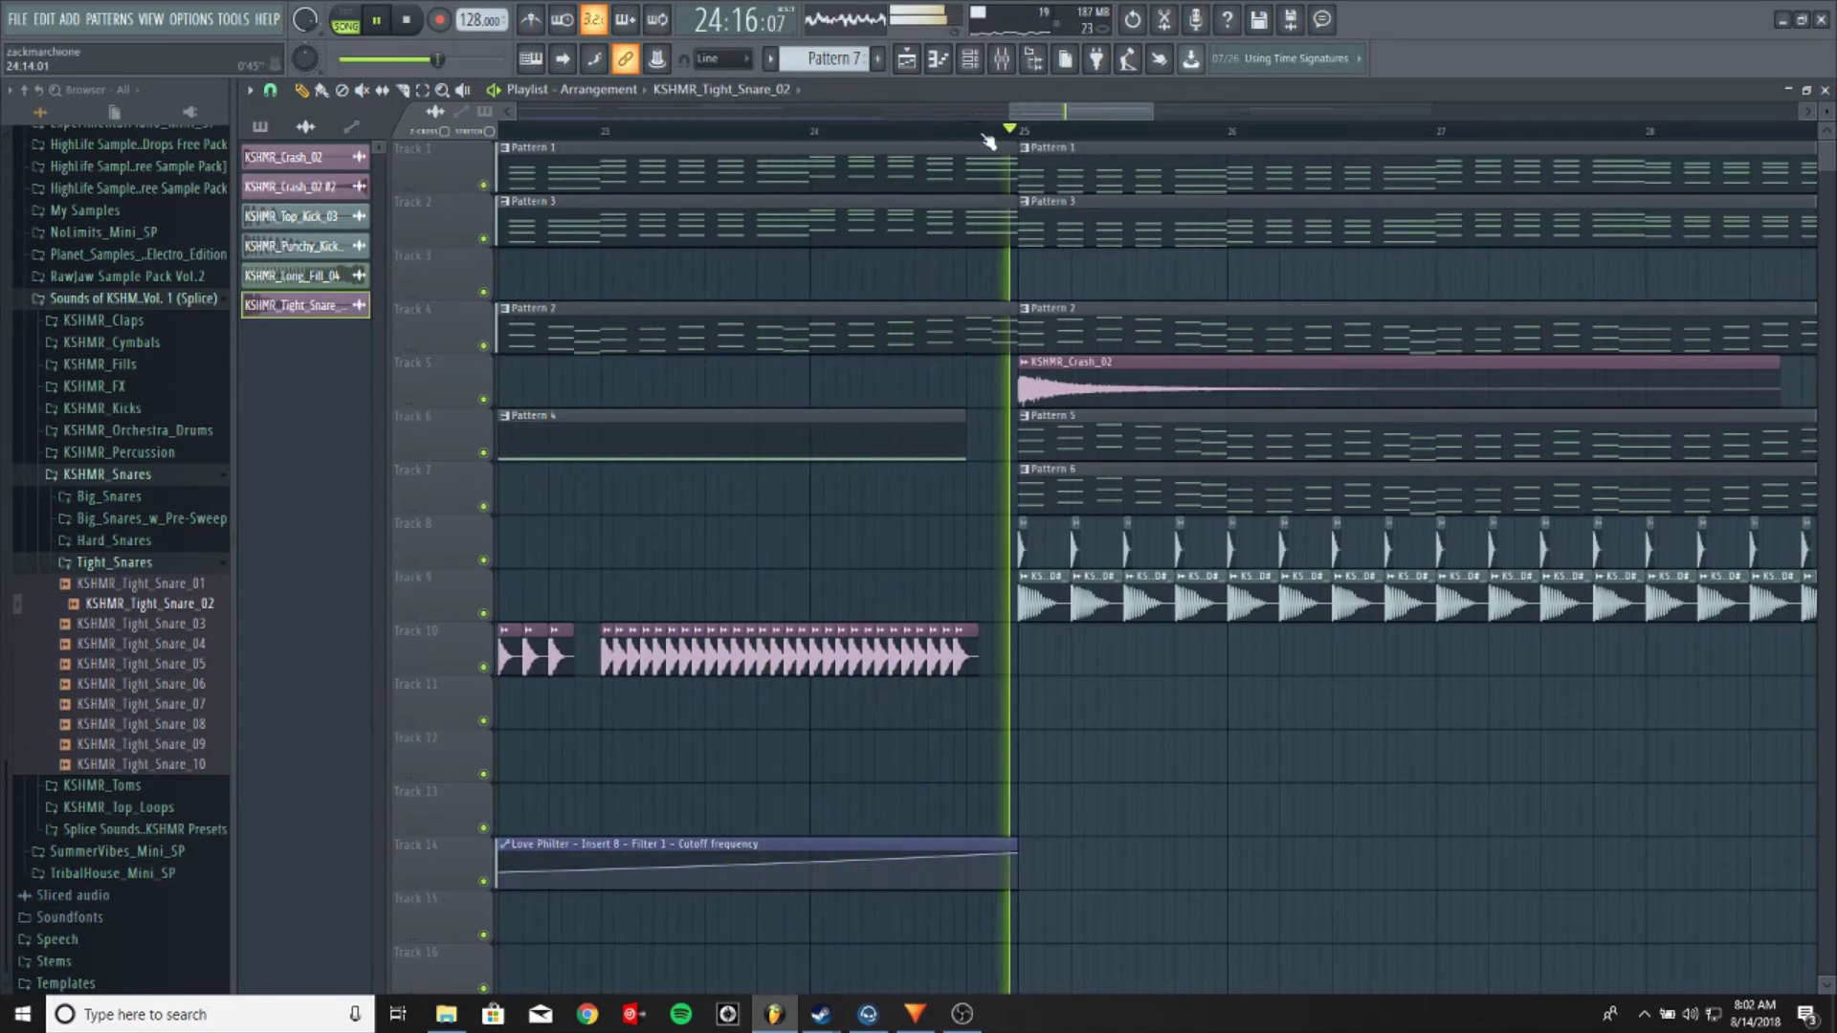
pyautogui.click(410, 21)
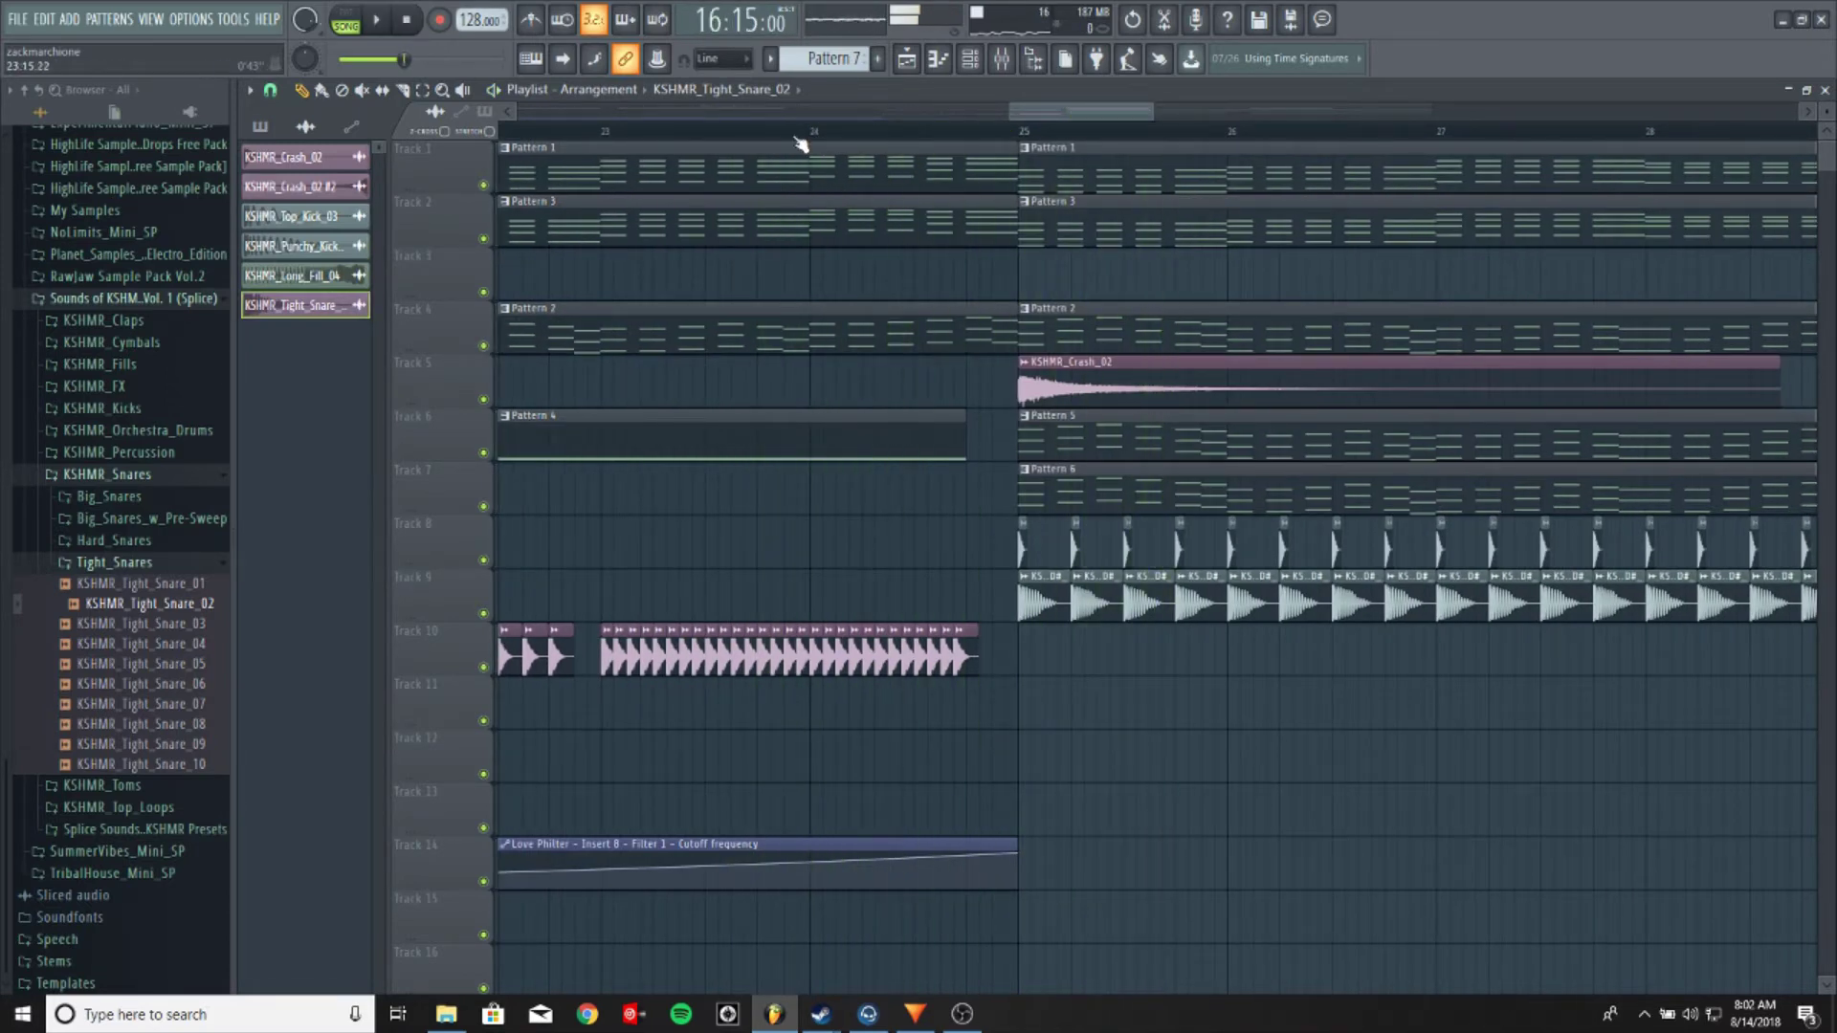
# Set the playlist snap to 1/4 step for placing finer snare hits around bar 24
pyautogui.scroll(5, 802, 144)
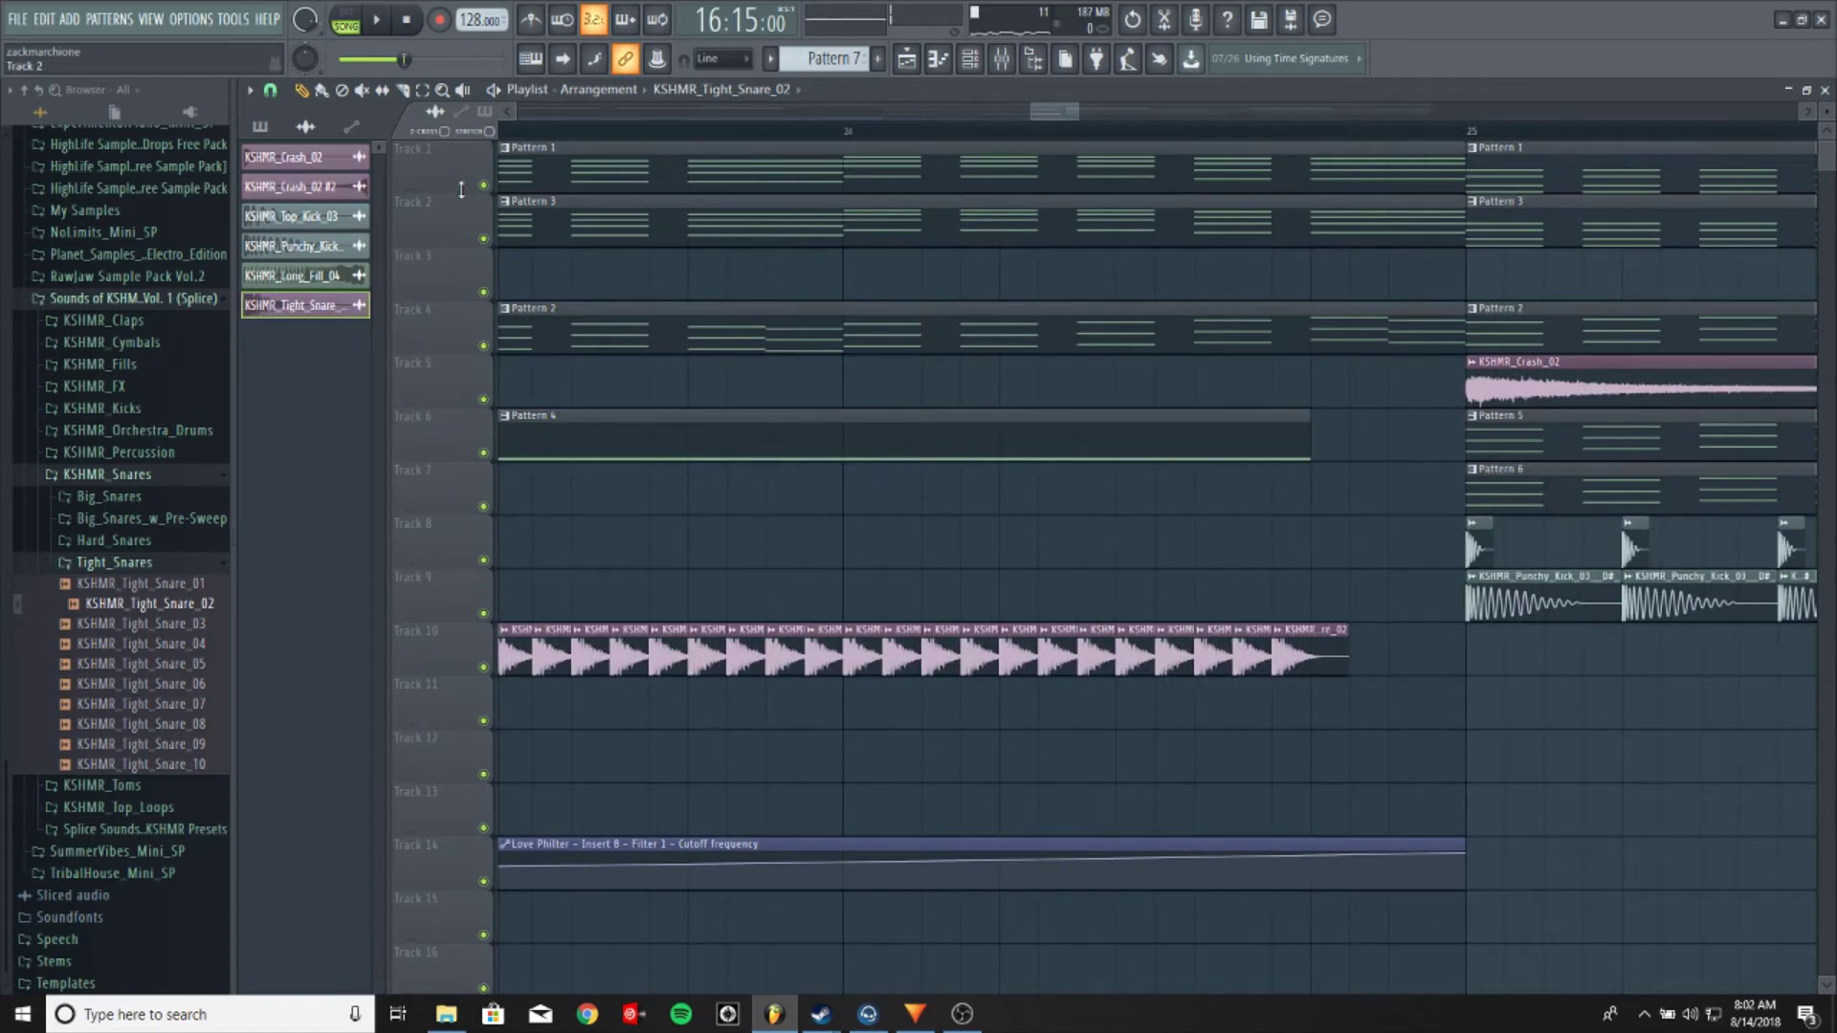
pyautogui.click(252, 93)
pyautogui.moveTo(287, 189)
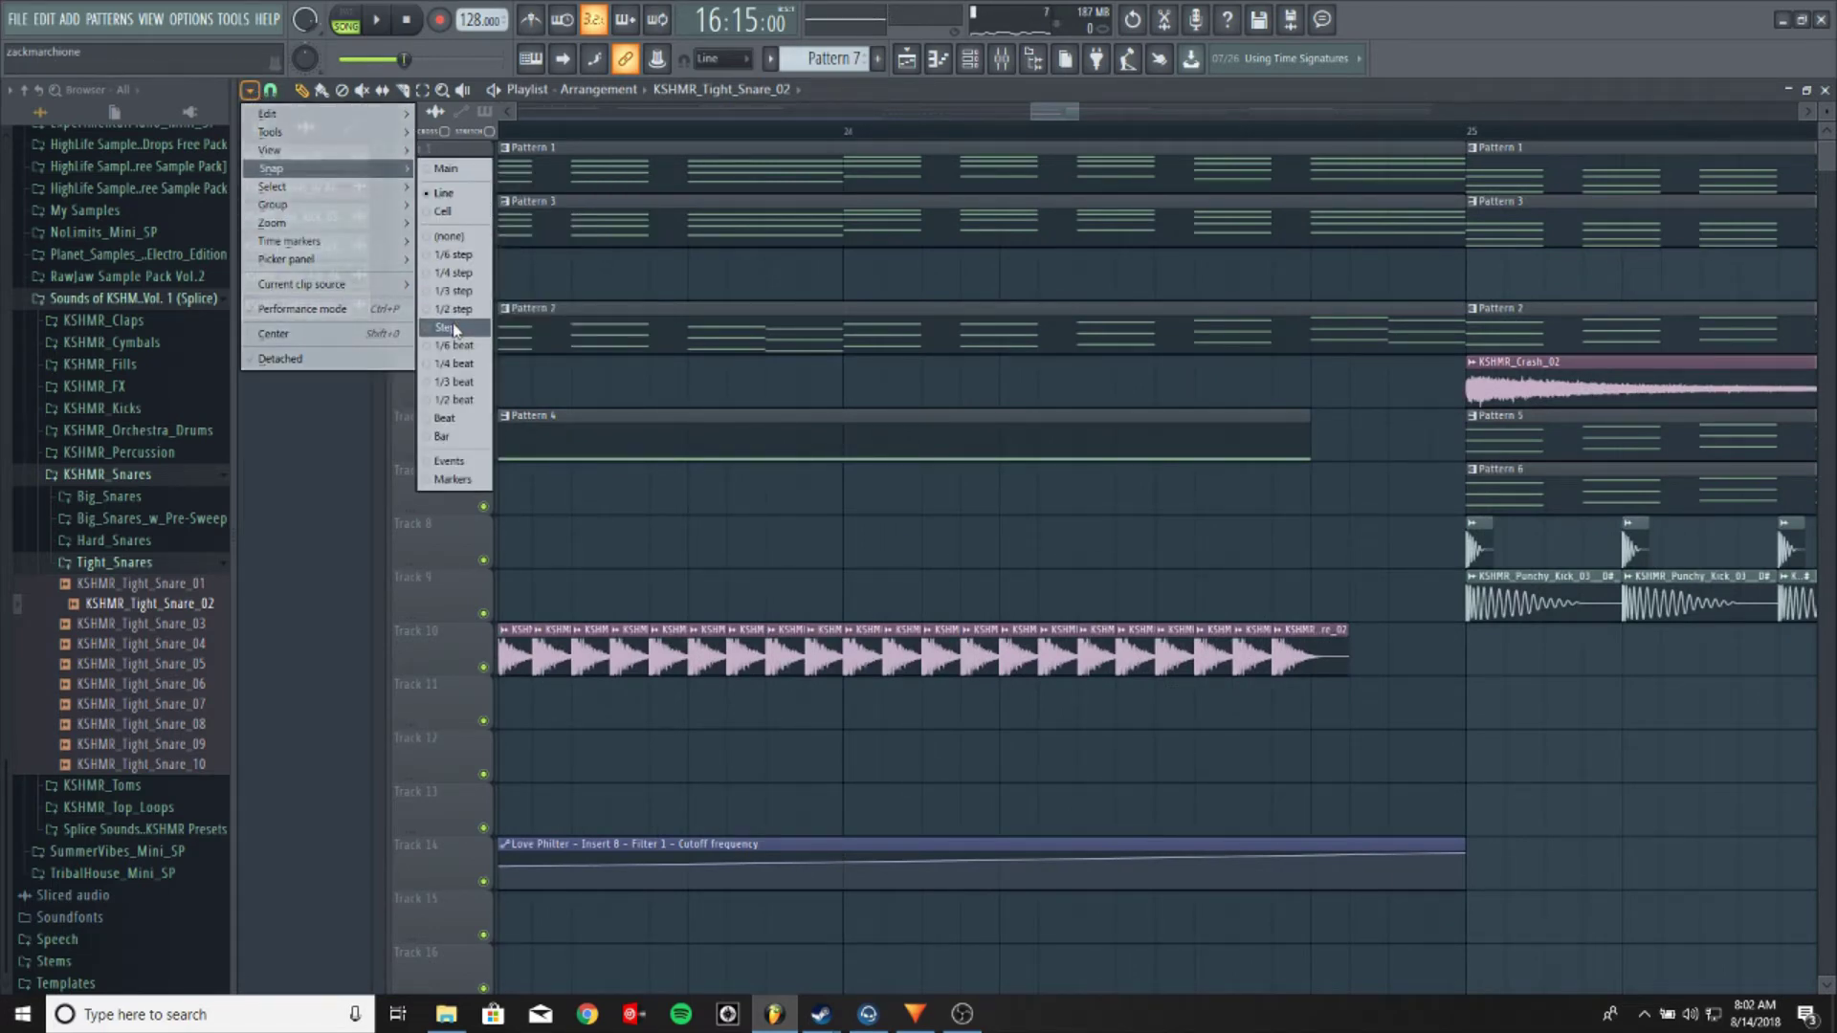
pyautogui.click(451, 328)
pyautogui.click(251, 91)
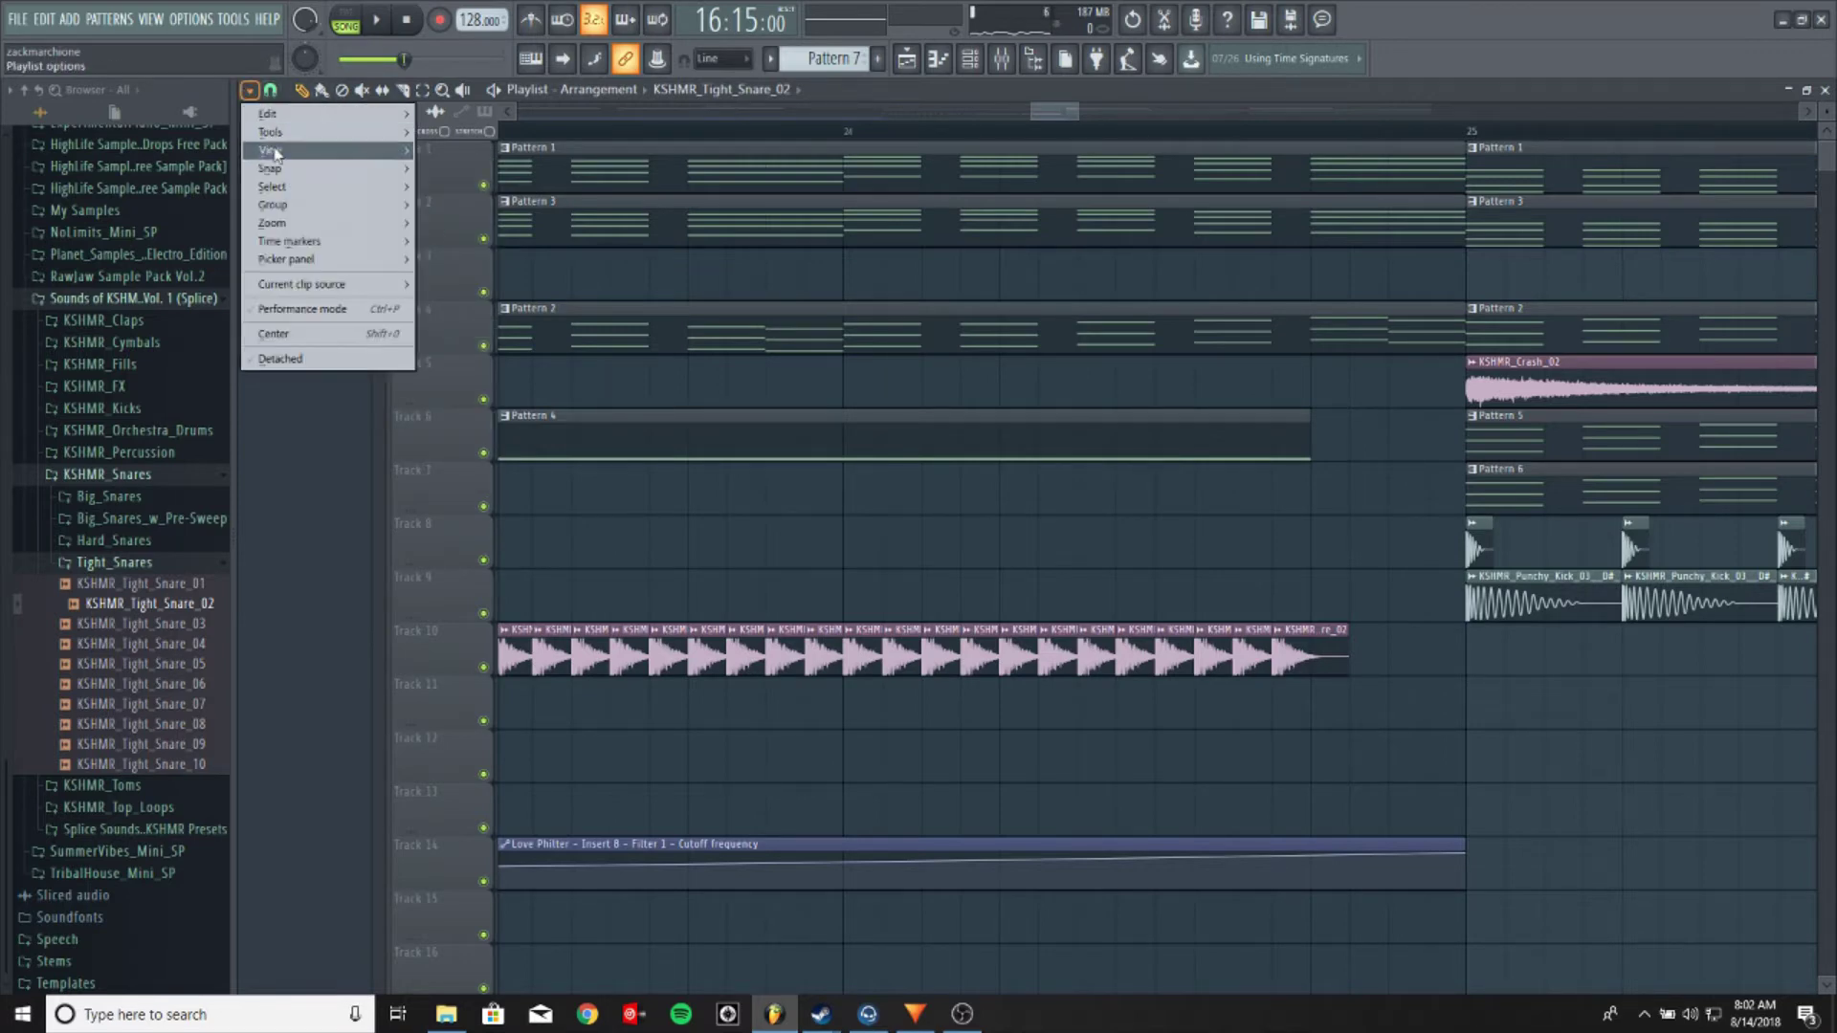
pyautogui.moveTo(273, 169)
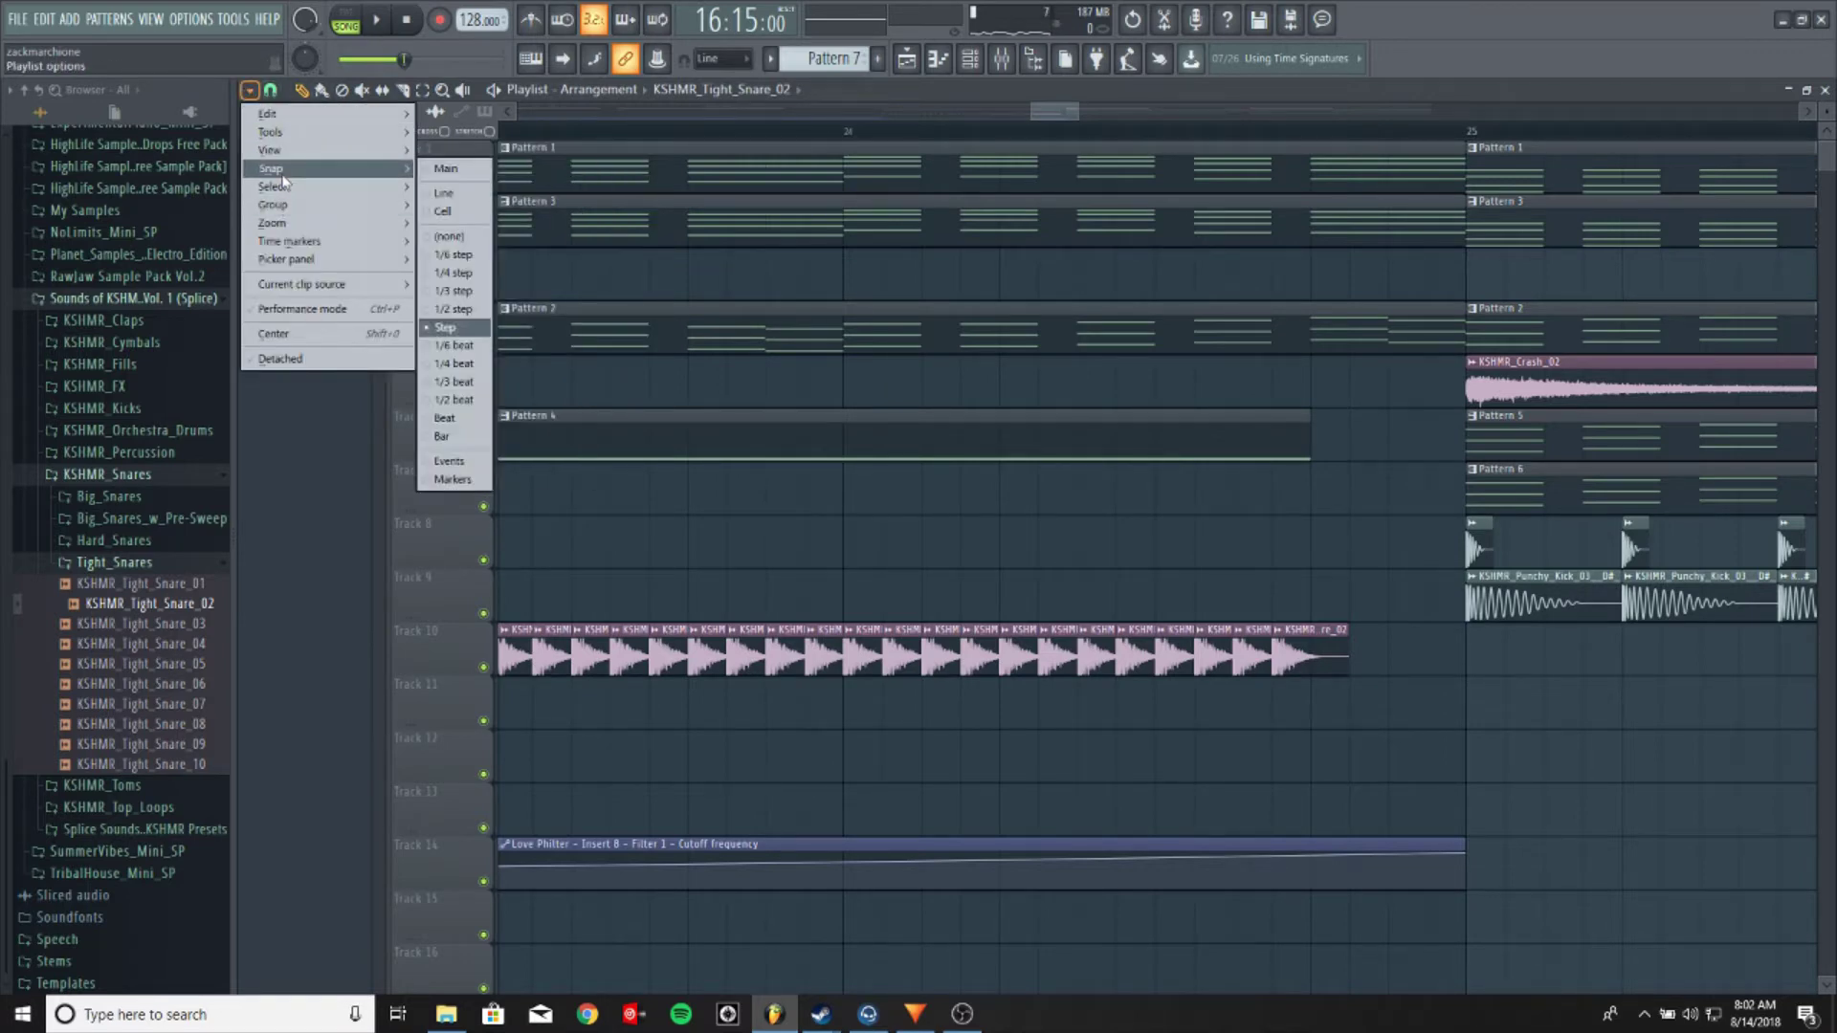
pyautogui.click(454, 275)
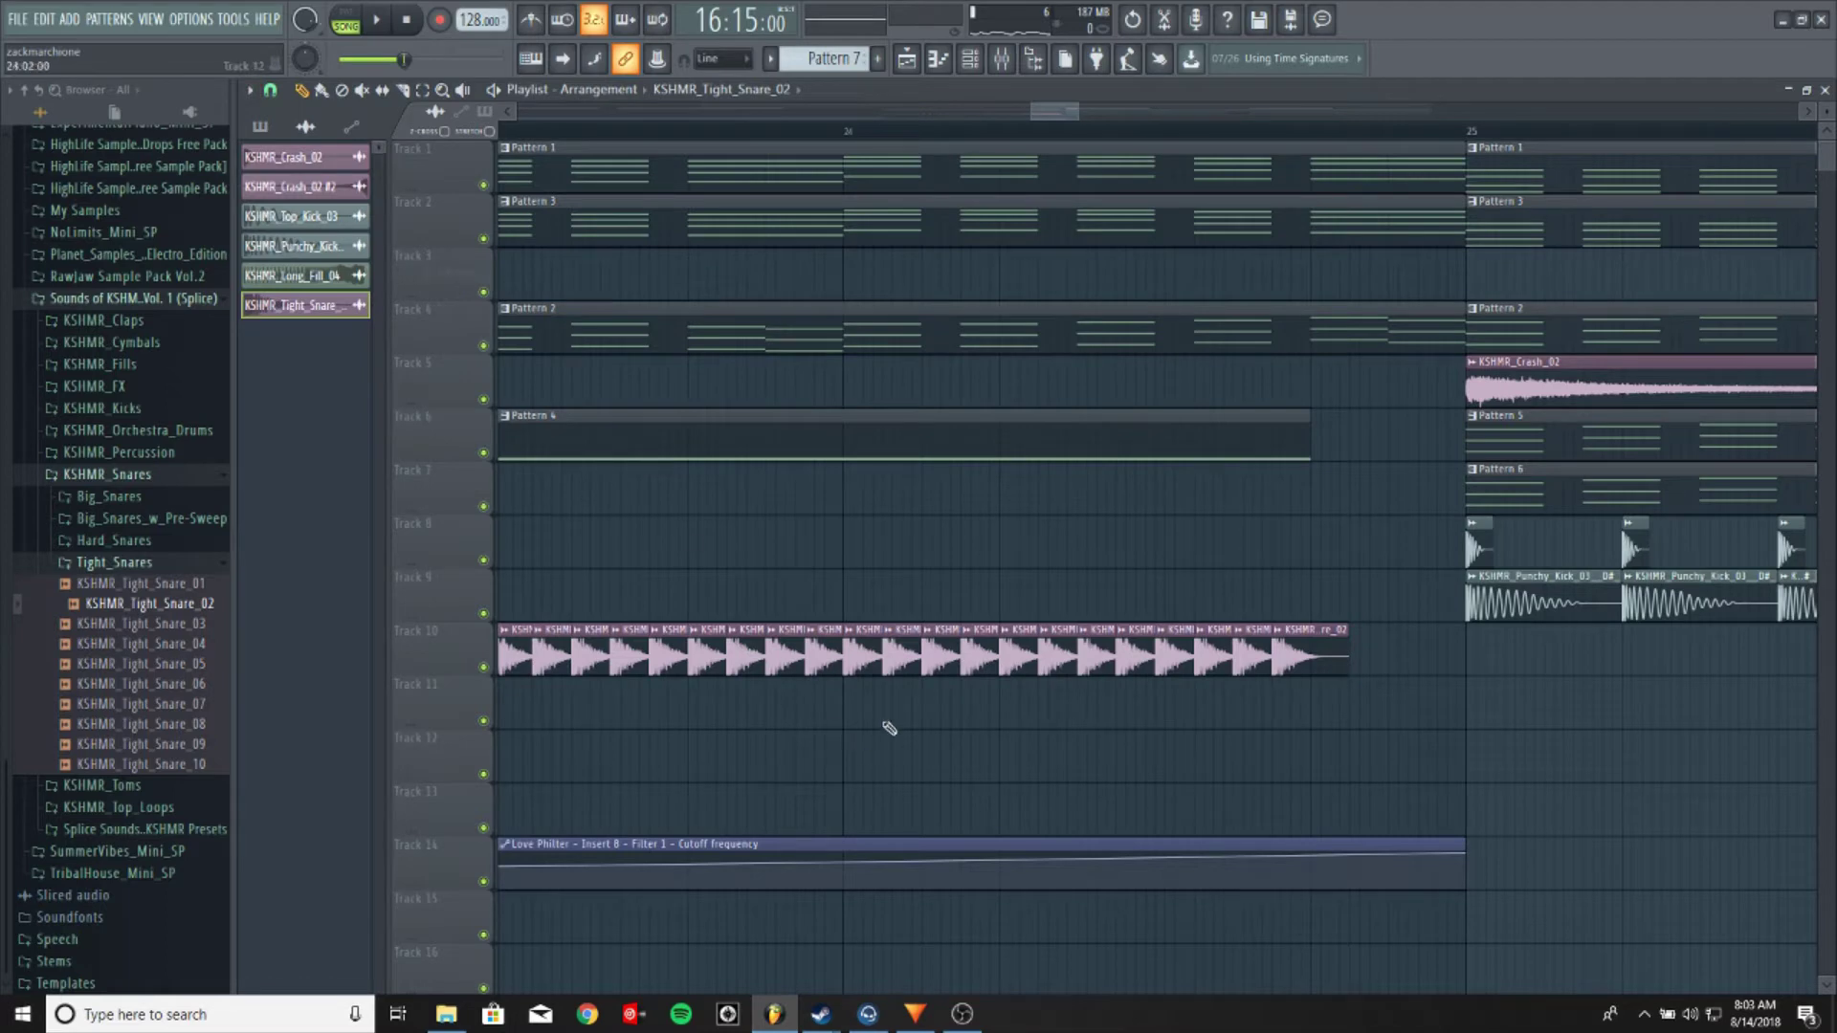
# Try adding a run of KSHMR_Tight_Snare_02 hits on Track 11 between the Track 10 hits, from just after bar 24
pyautogui.click(875, 701)
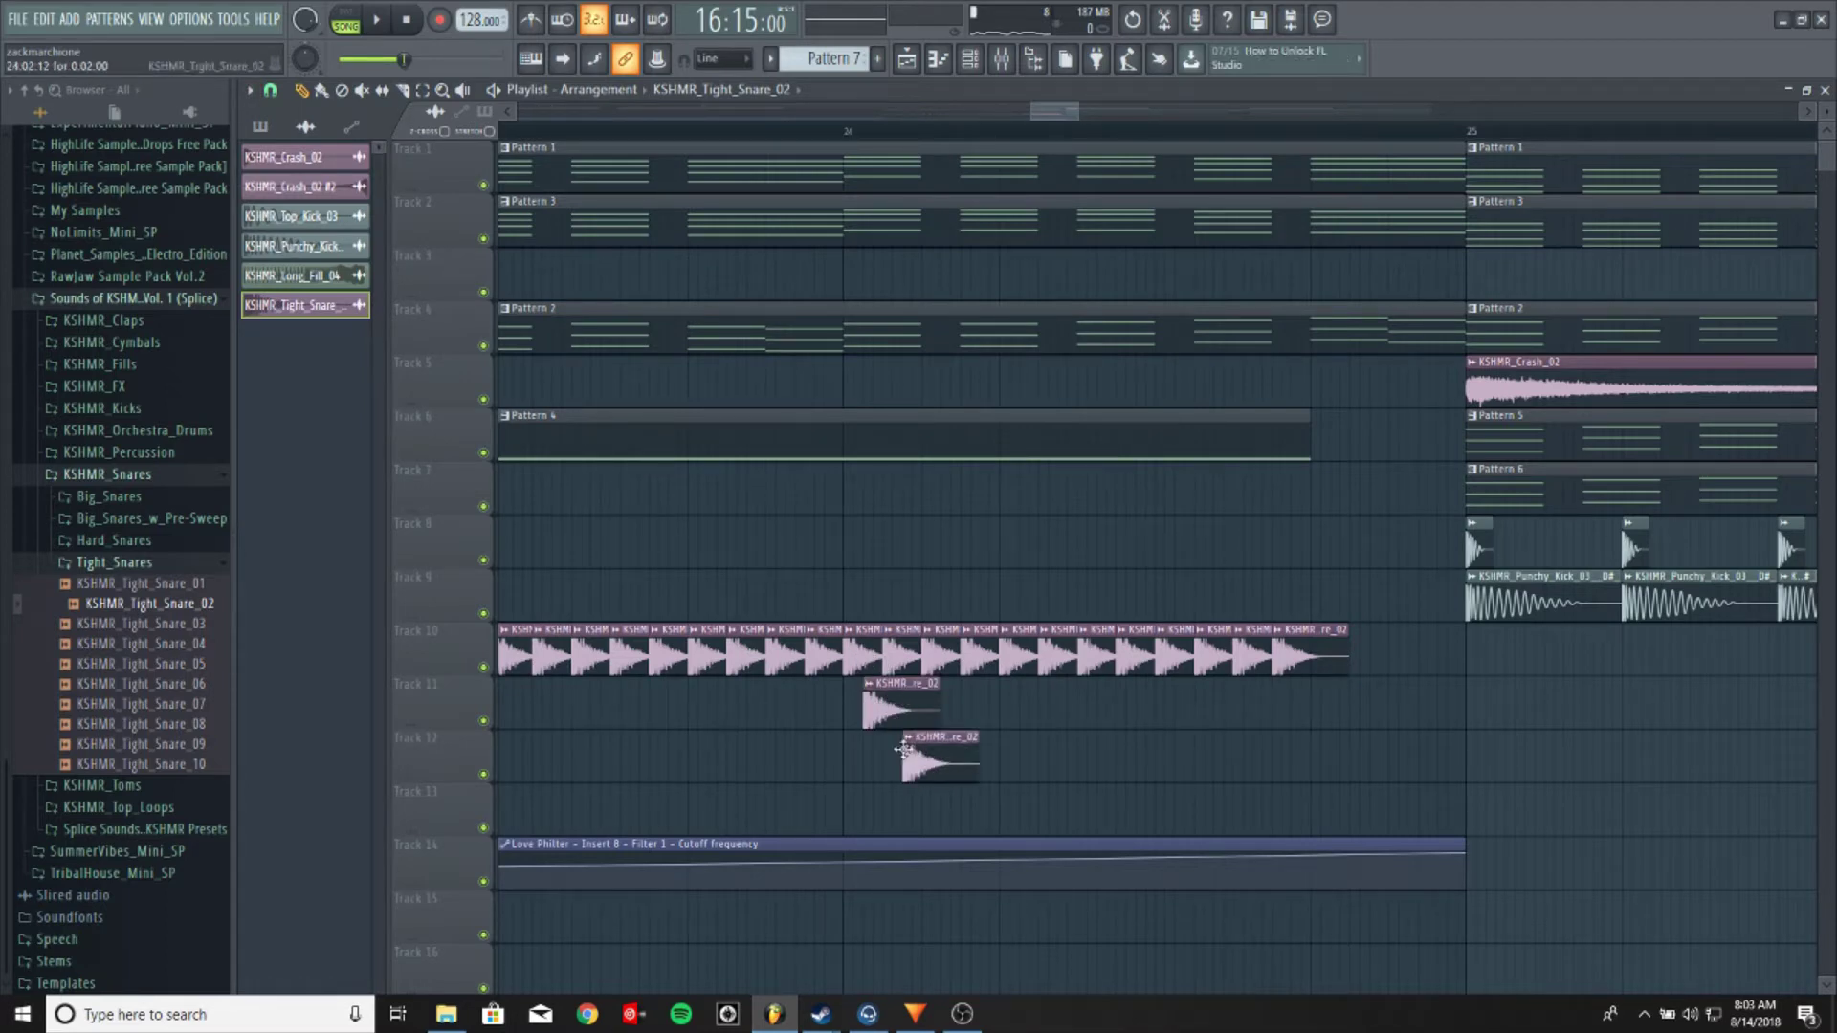
pyautogui.moveTo(924, 718); pyautogui.dragTo(923, 698)
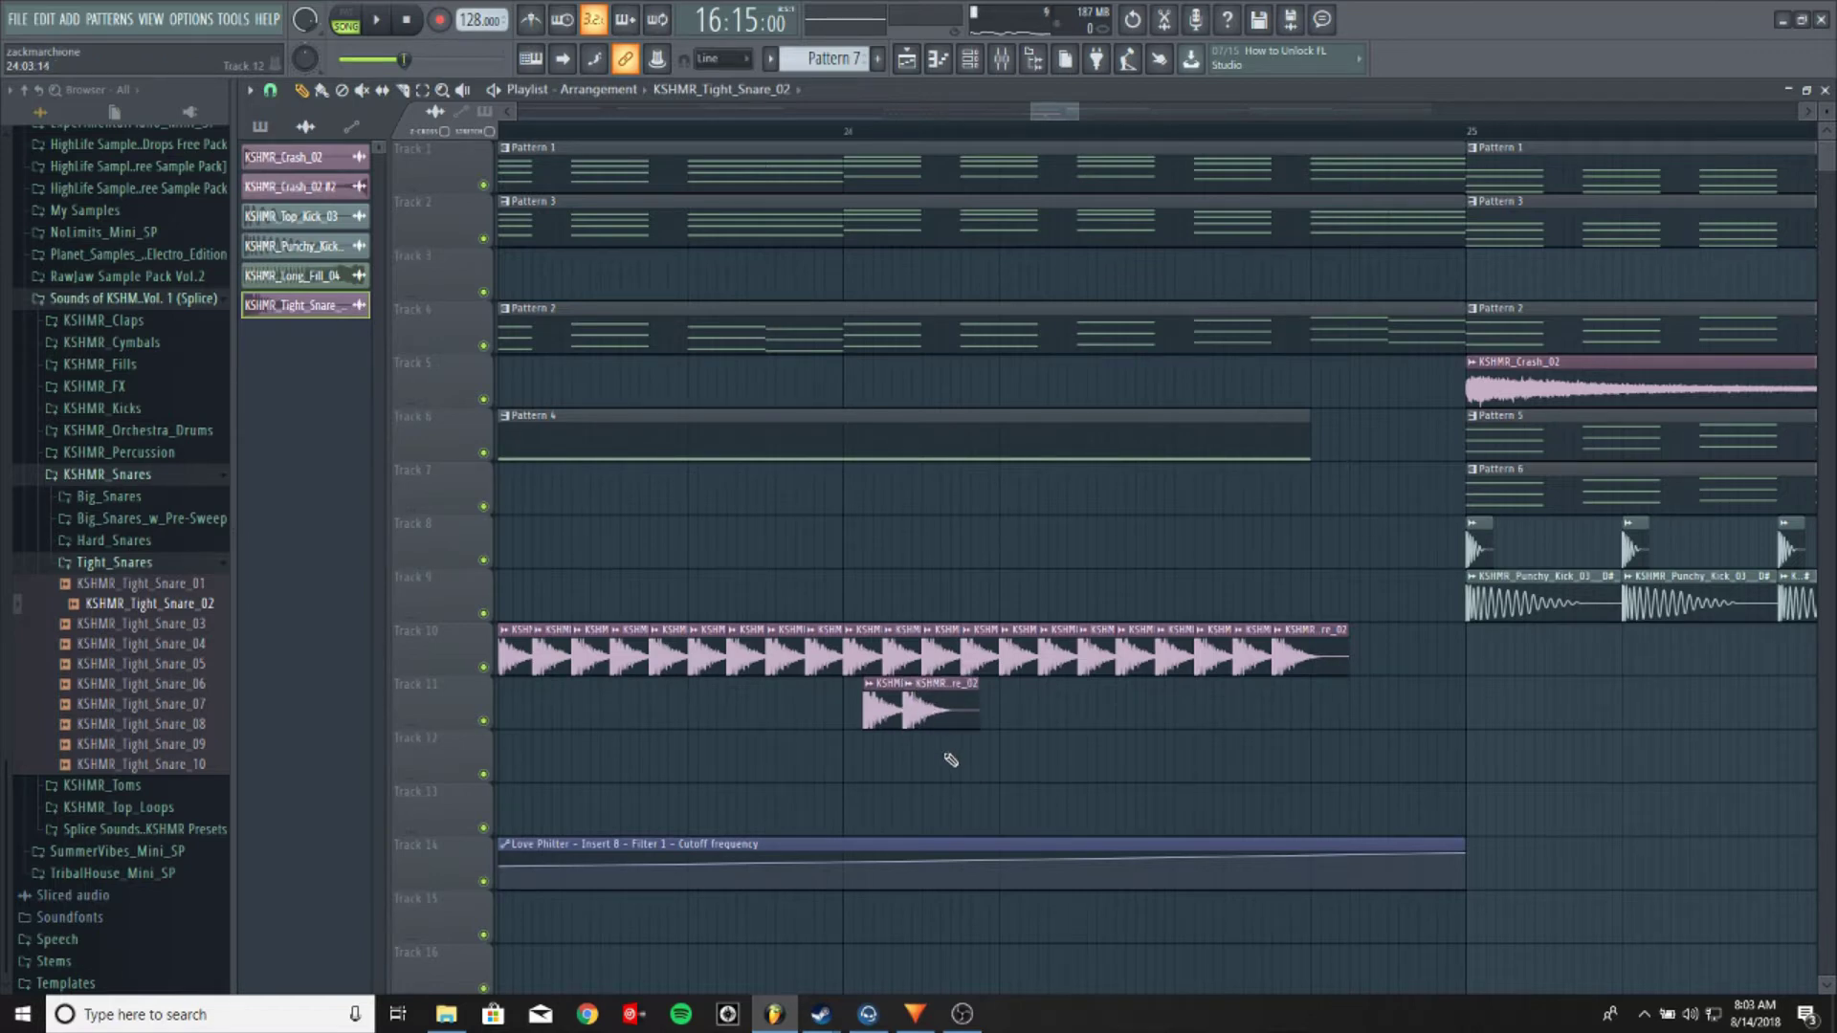
pyautogui.moveTo(951, 760); pyautogui.dragTo(968, 703)
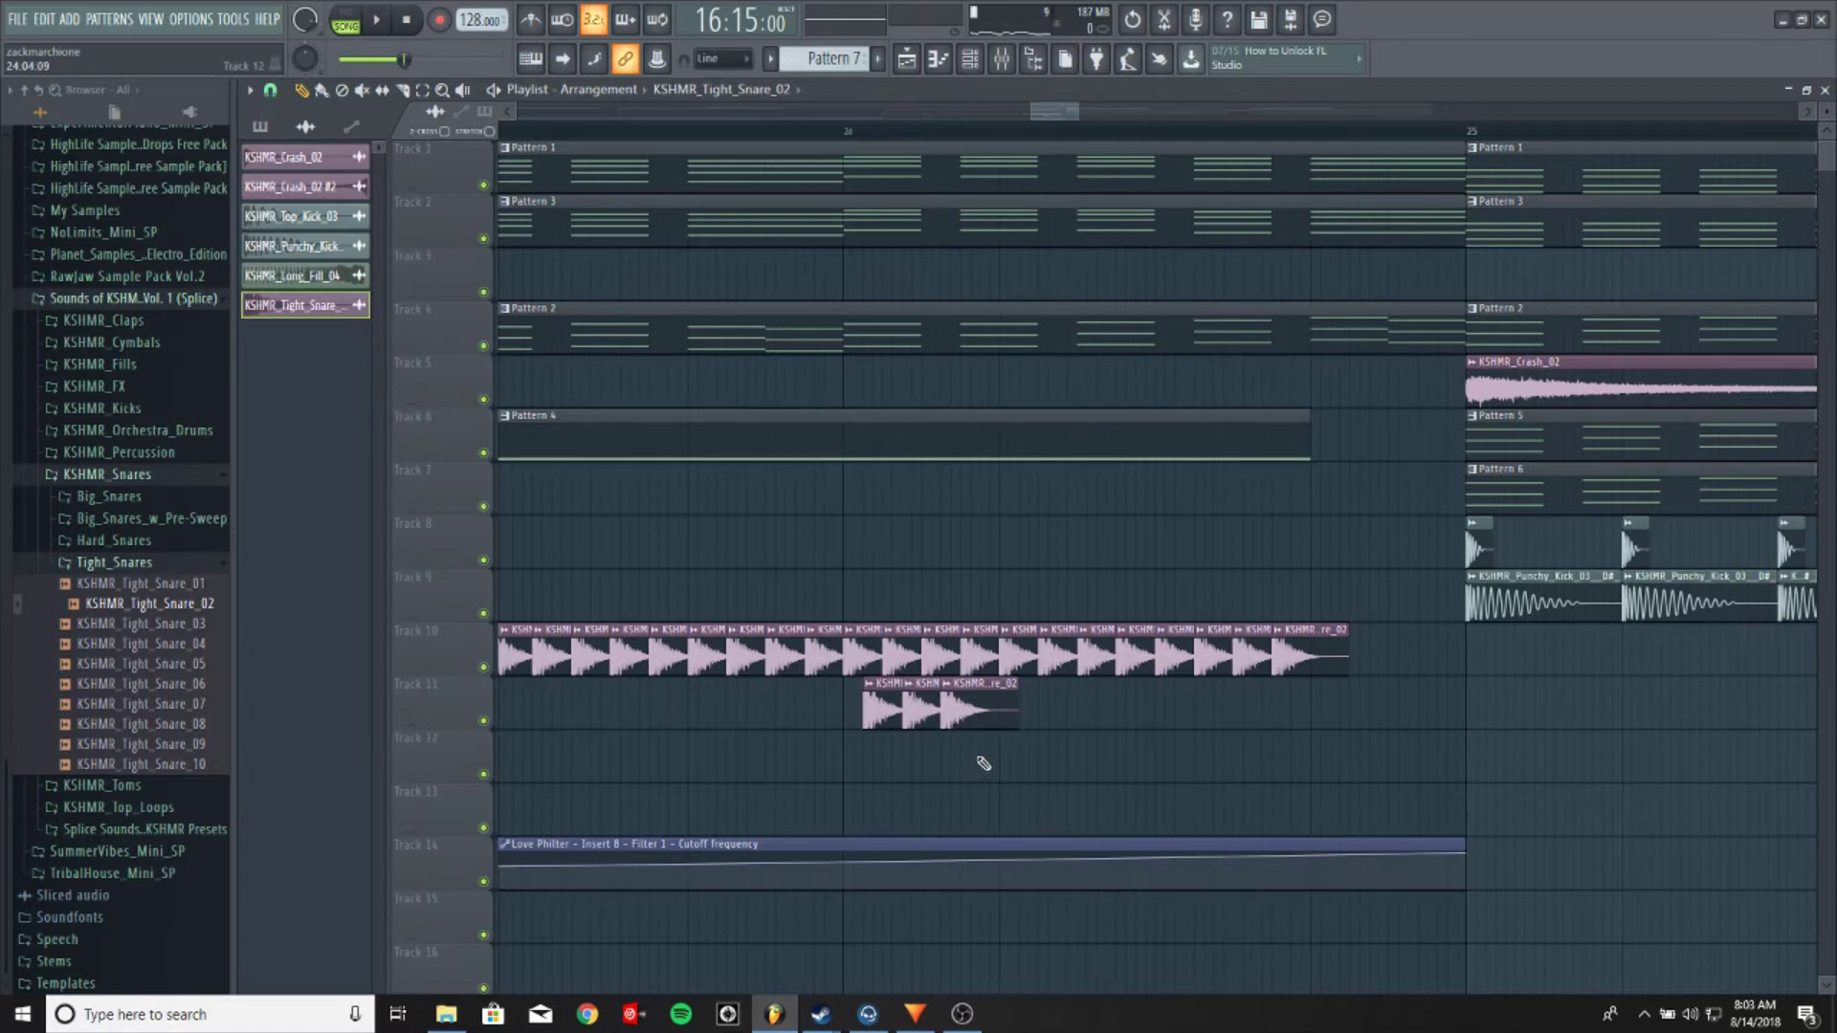
pyautogui.moveTo(1000, 730); pyautogui.dragTo(1001, 677)
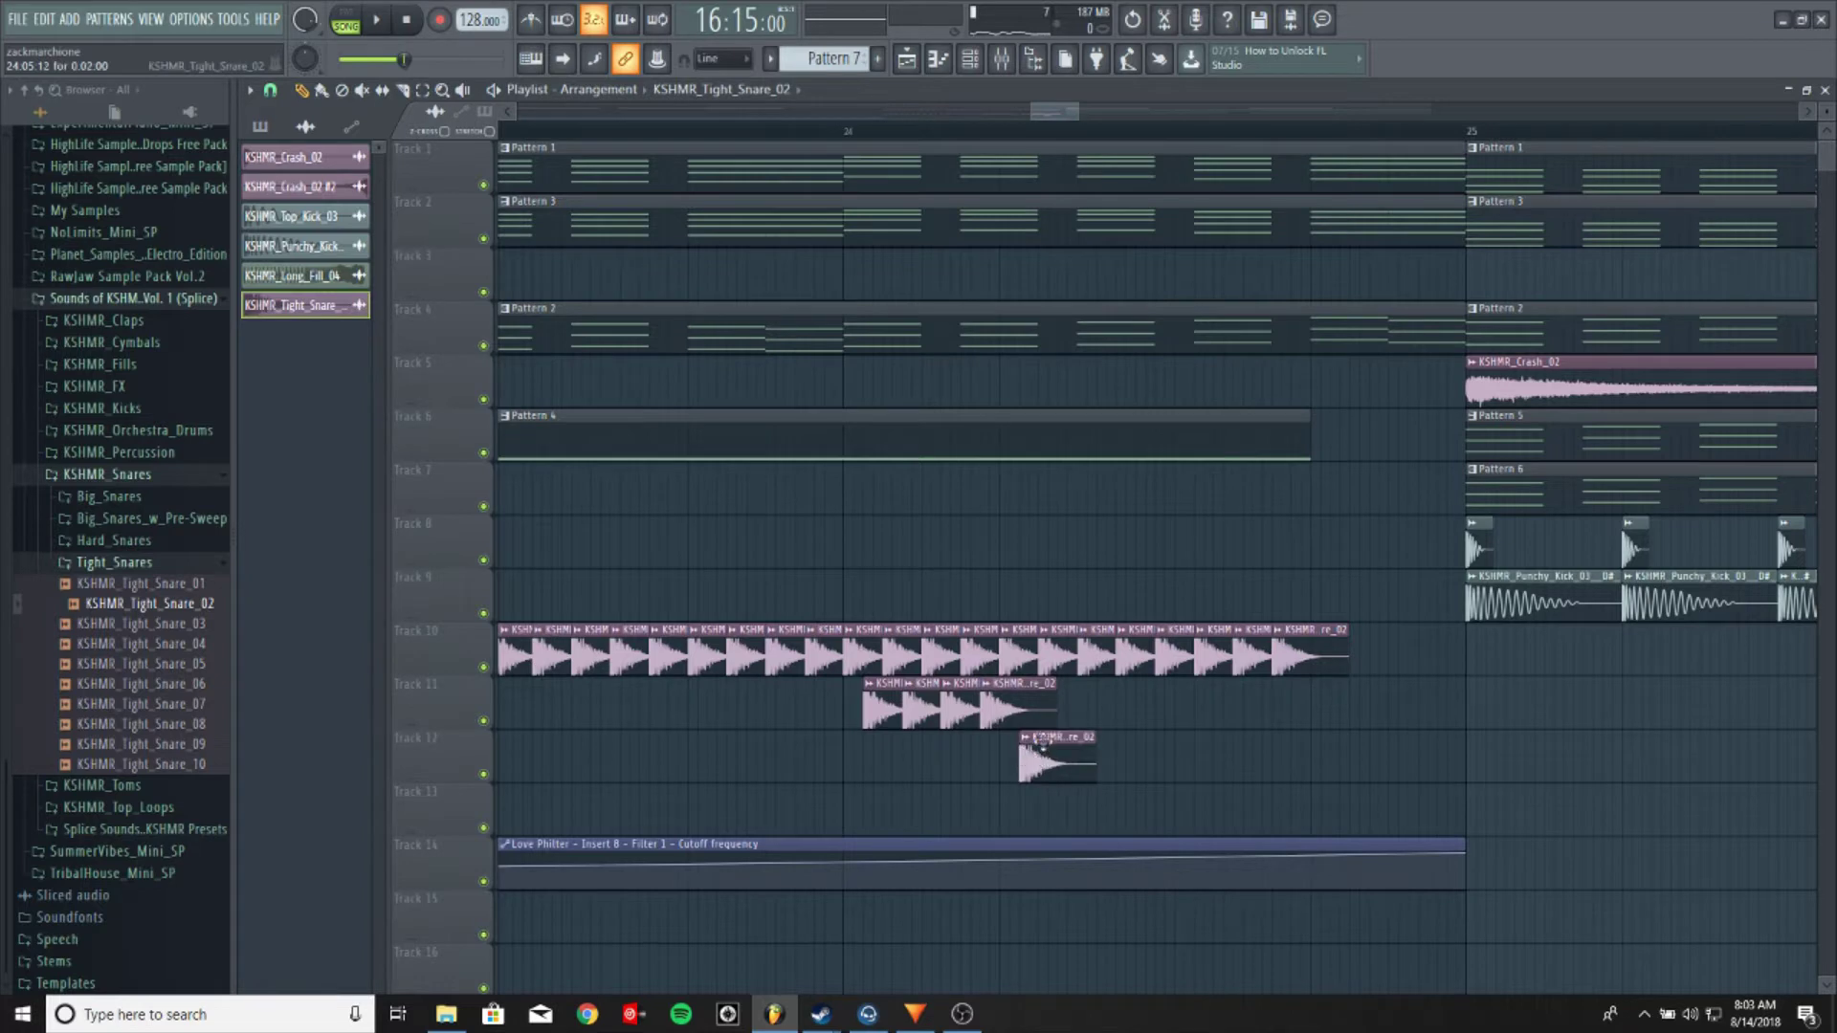
pyautogui.moveTo(1041, 740)
pyautogui.mouseDown()
pyautogui.moveTo(1050, 723)
pyautogui.moveTo(1062, 756)
pyautogui.moveTo(1065, 708)
pyautogui.mouseUp()
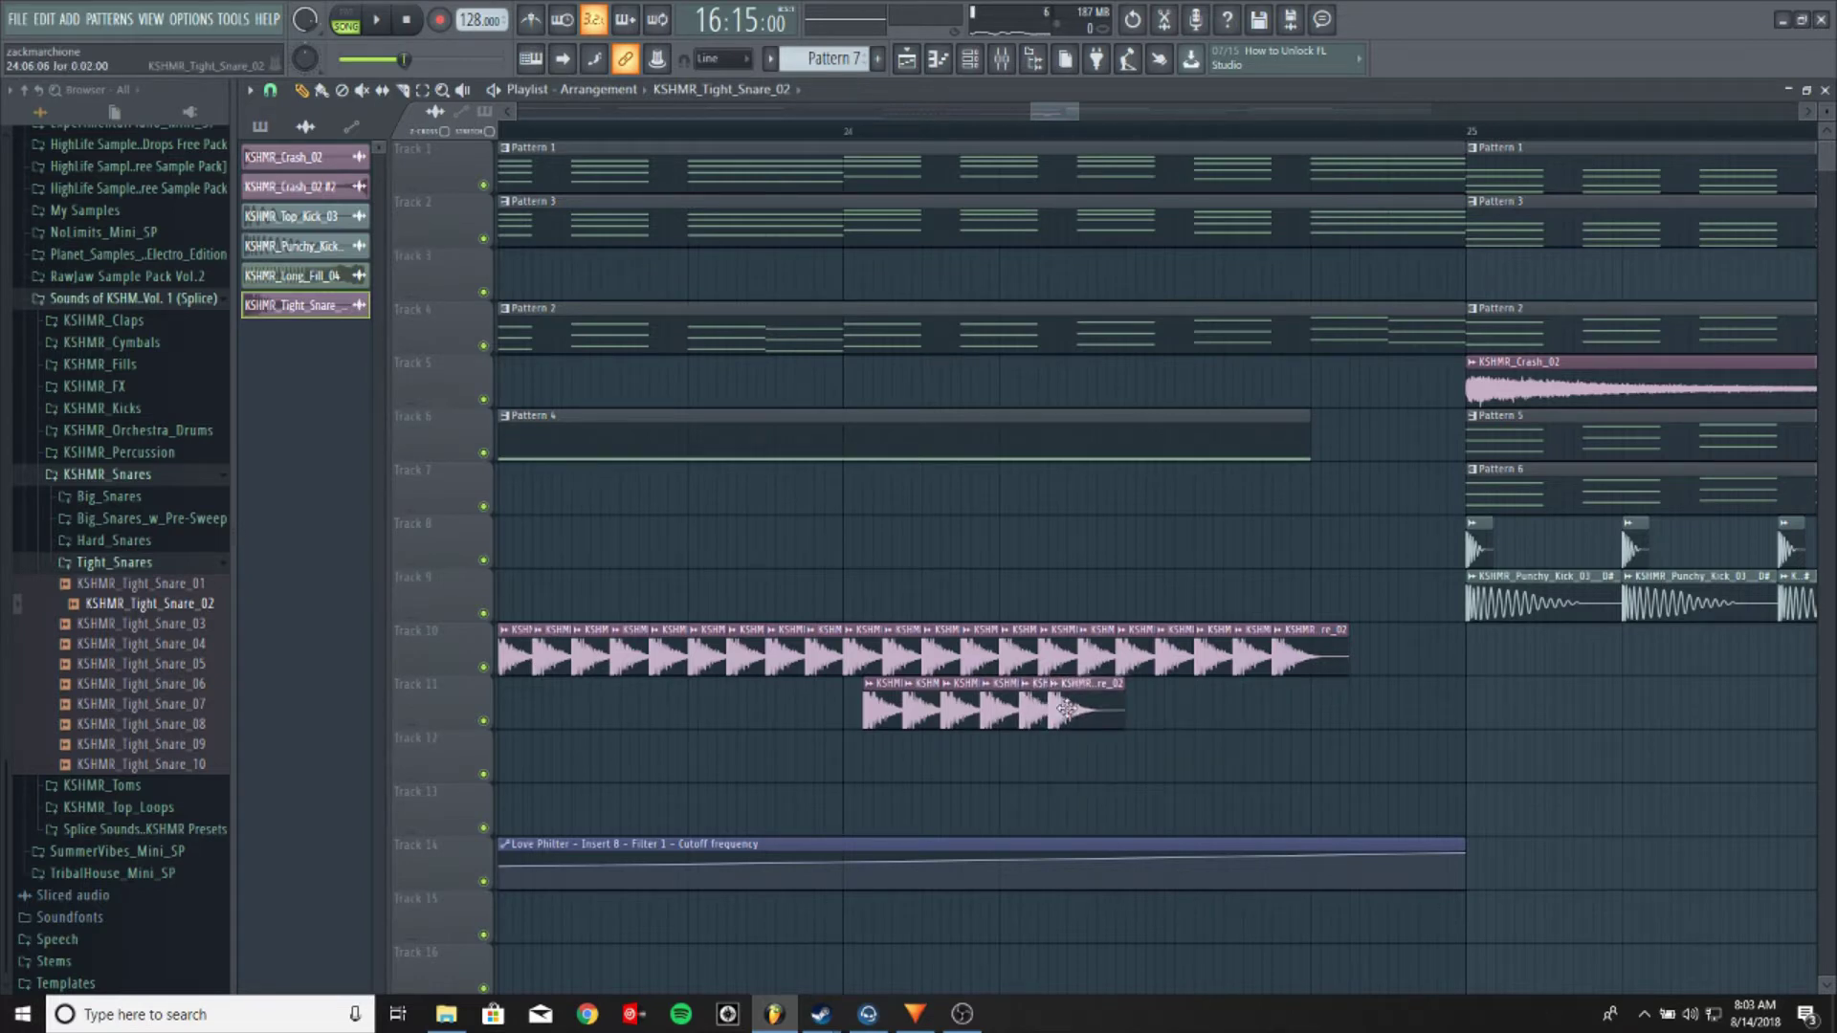
pyautogui.moveTo(1073, 771); pyautogui.dragTo(1087, 703)
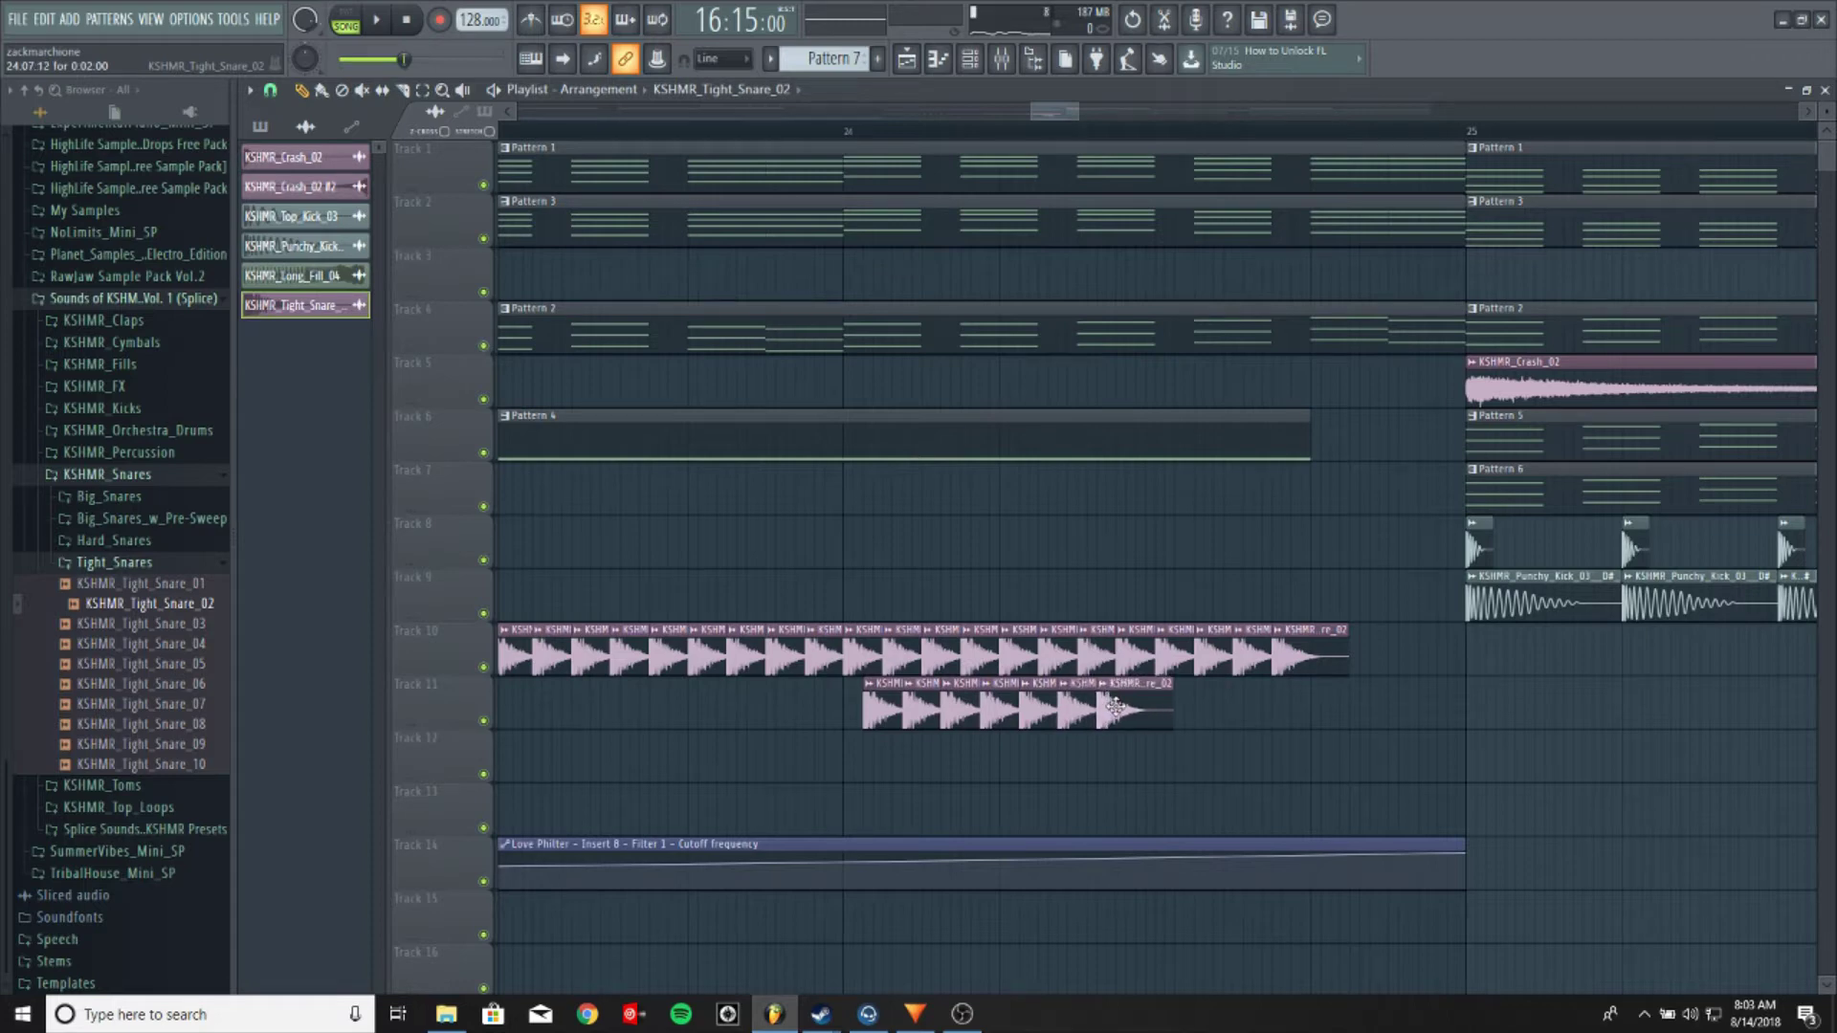
pyautogui.click(1129, 772)
pyautogui.moveTo(1148, 720); pyautogui.dragTo(1160, 705)
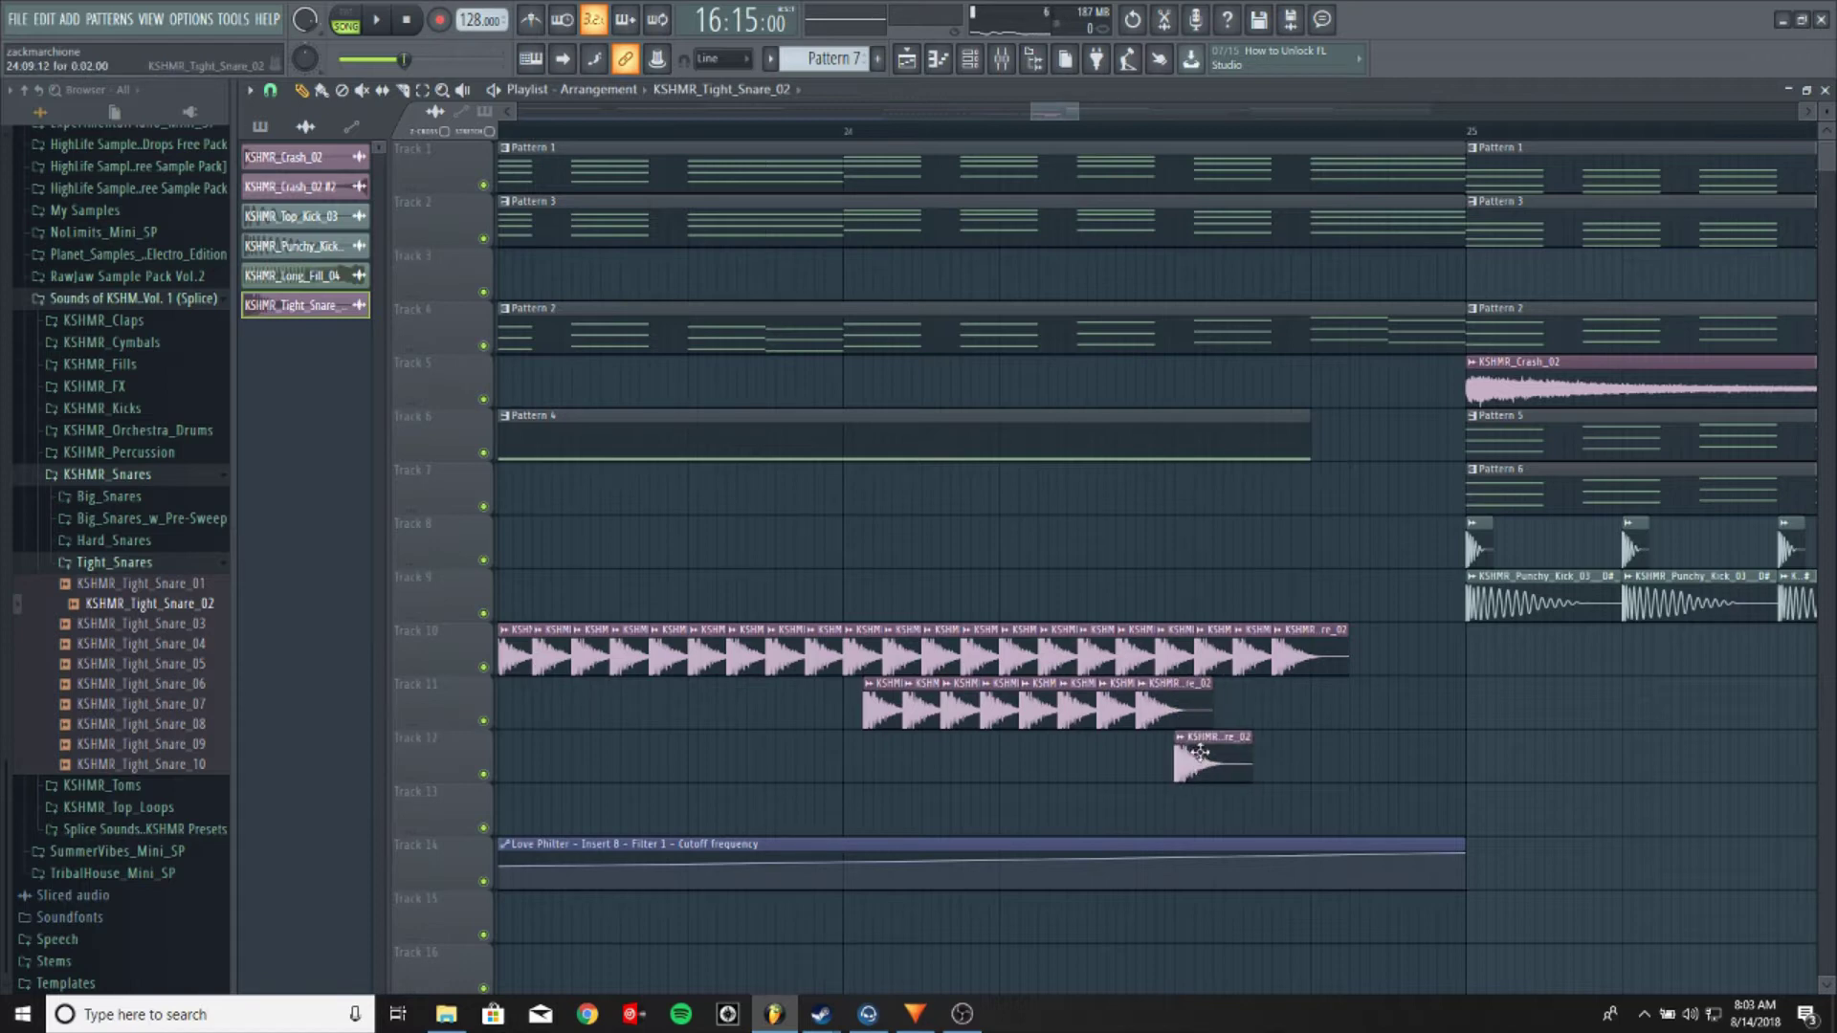
pyautogui.moveTo(1198, 761); pyautogui.dragTo(1318, 704)
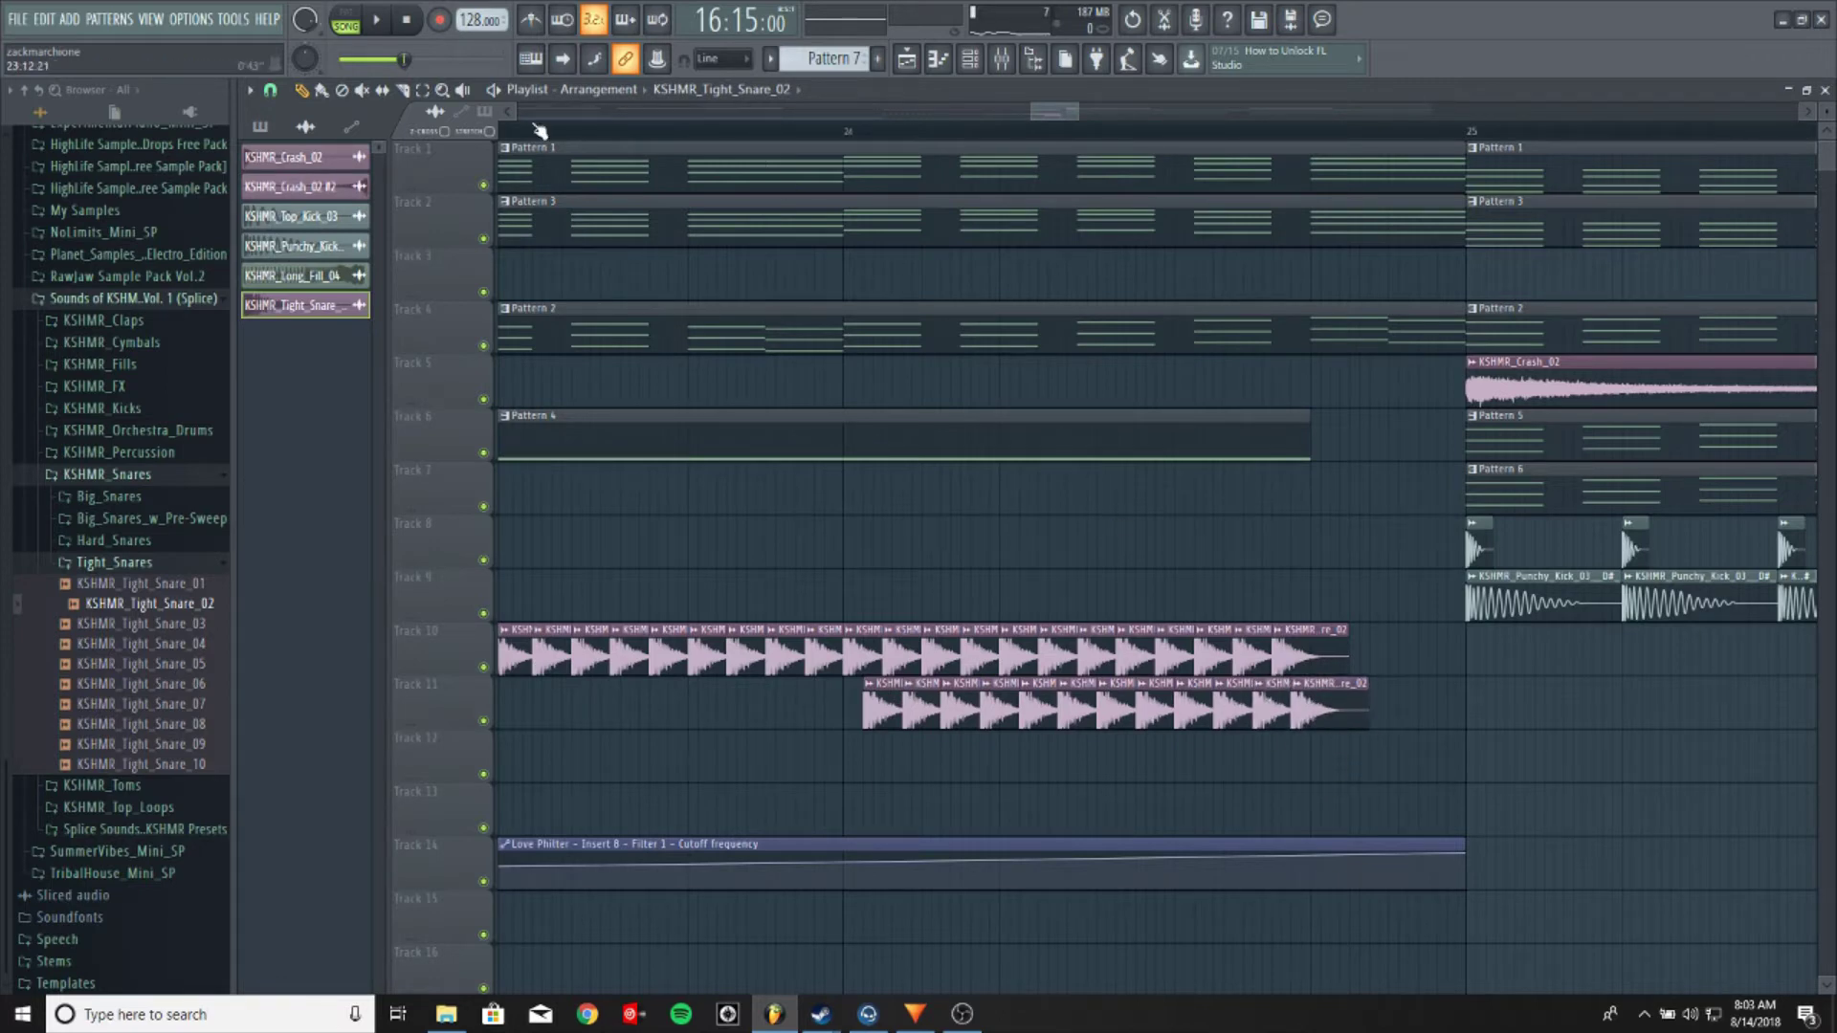
# Merge the Track 11 snares into the roll on Track 10 and play the doubled buildup into the drop
pyautogui.moveTo(835, 692); pyautogui.dragTo(1372, 781)
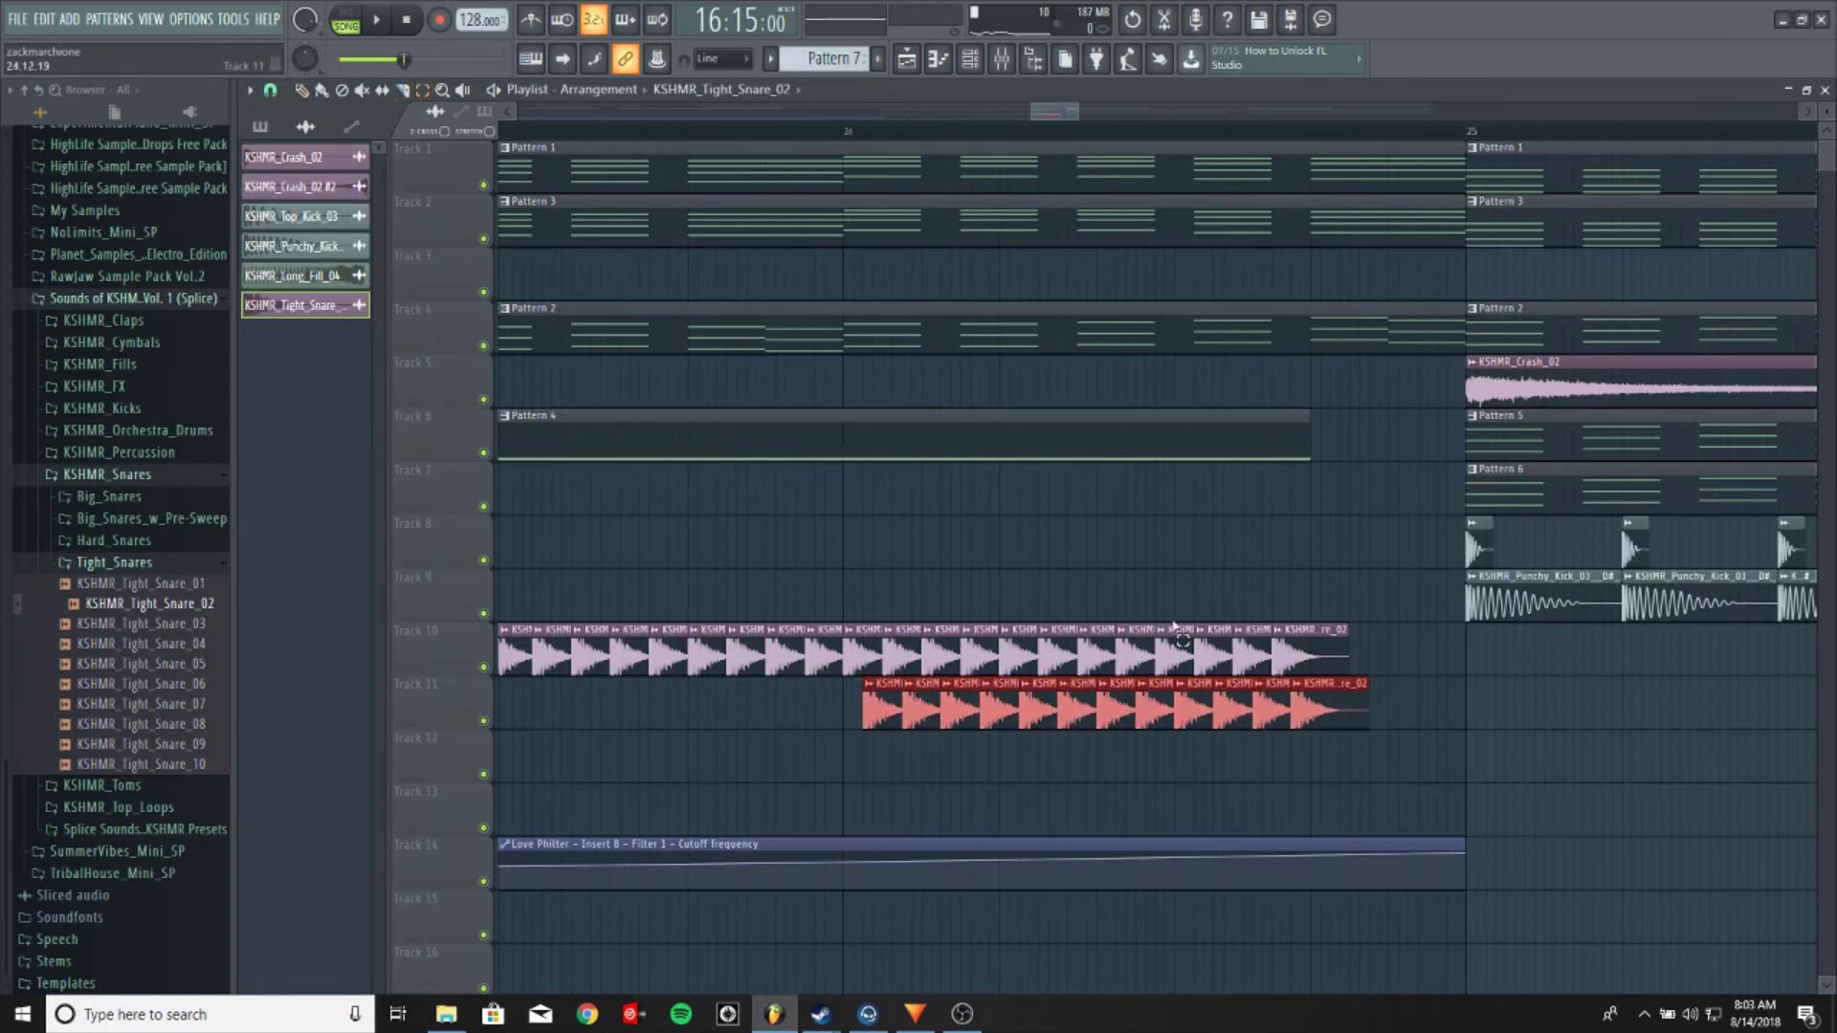
pyautogui.moveTo(879, 706); pyautogui.dragTo(879, 648)
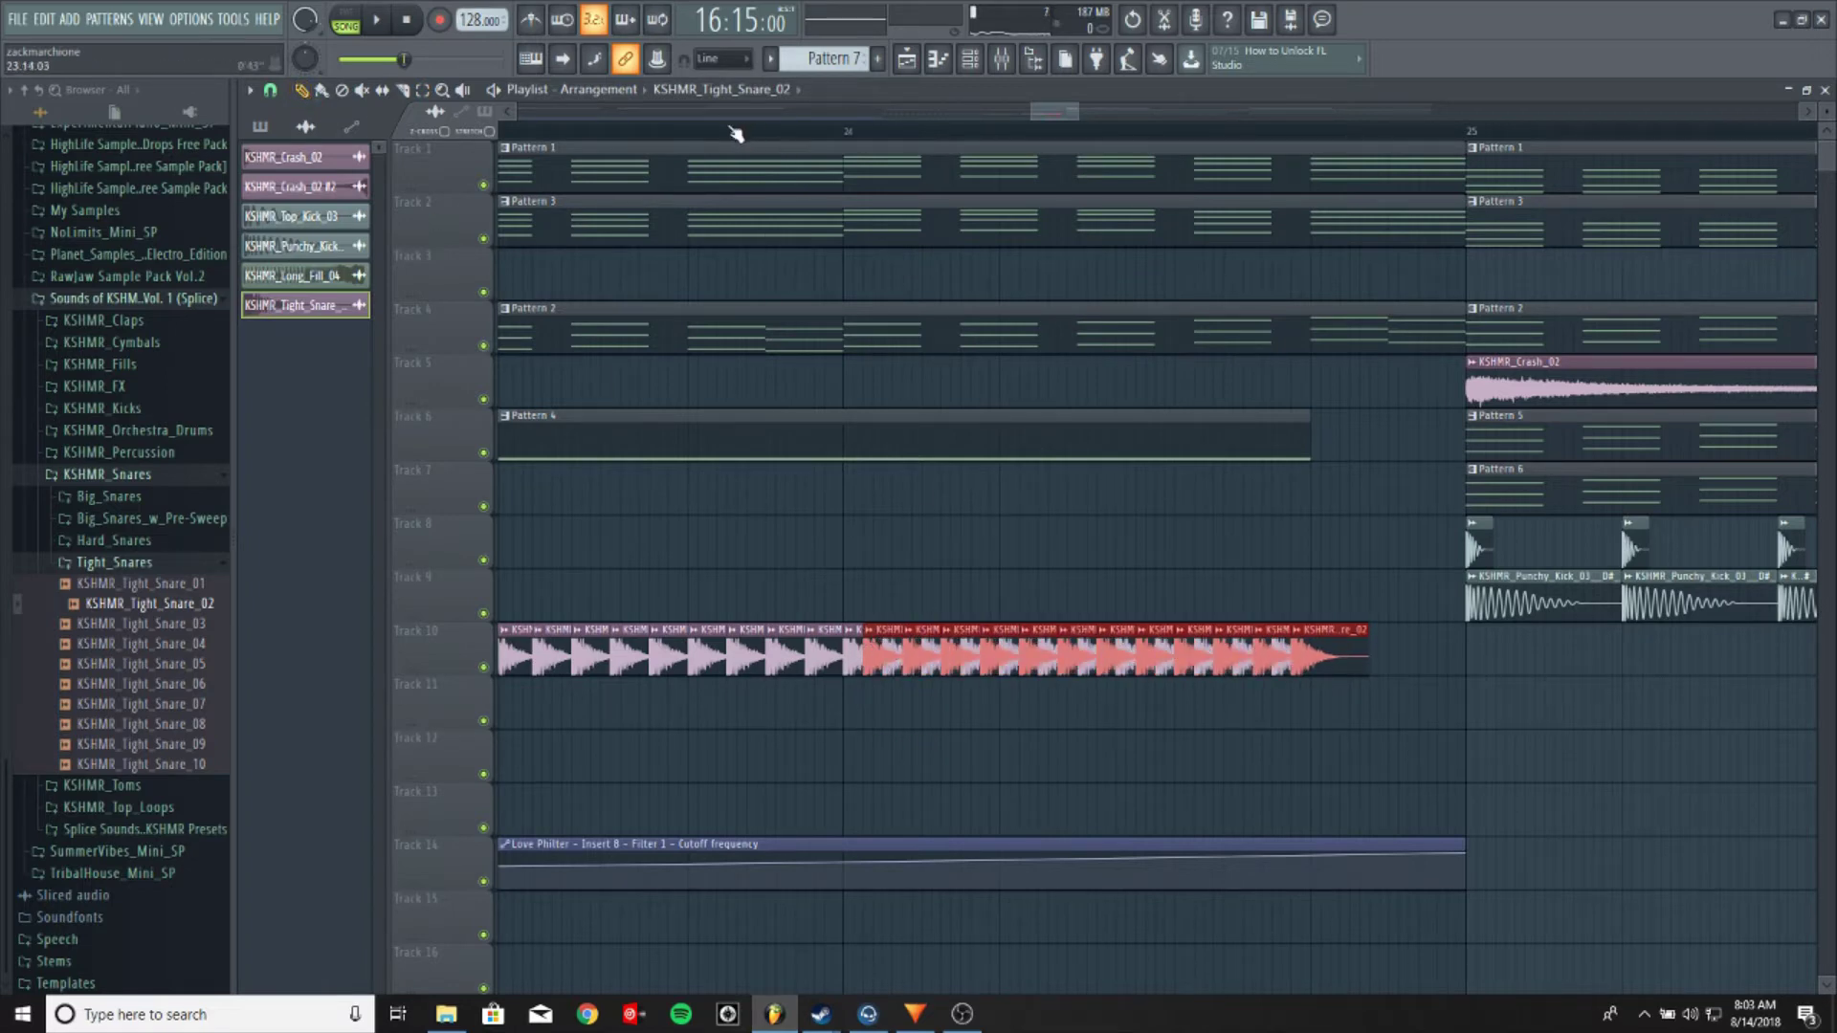
pyautogui.scroll(-5, 735, 134)
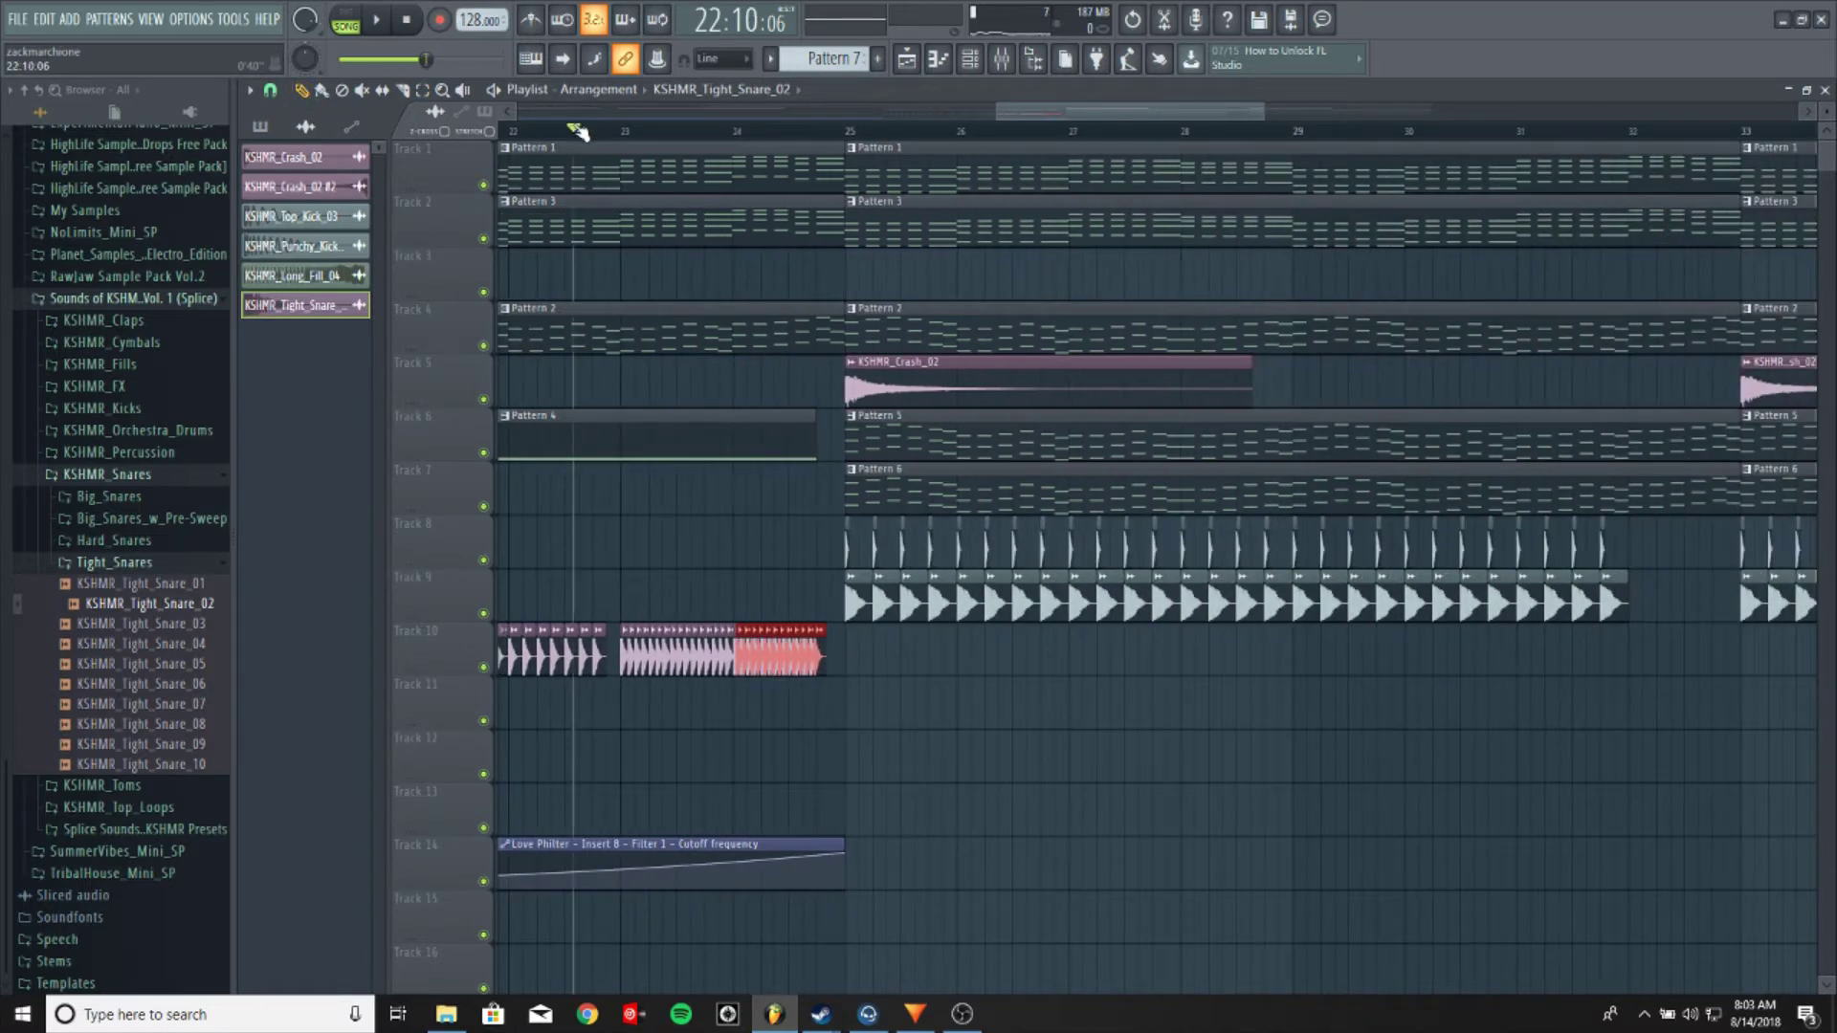
pyautogui.press('space')
pyautogui.scroll(3, 705, 141)
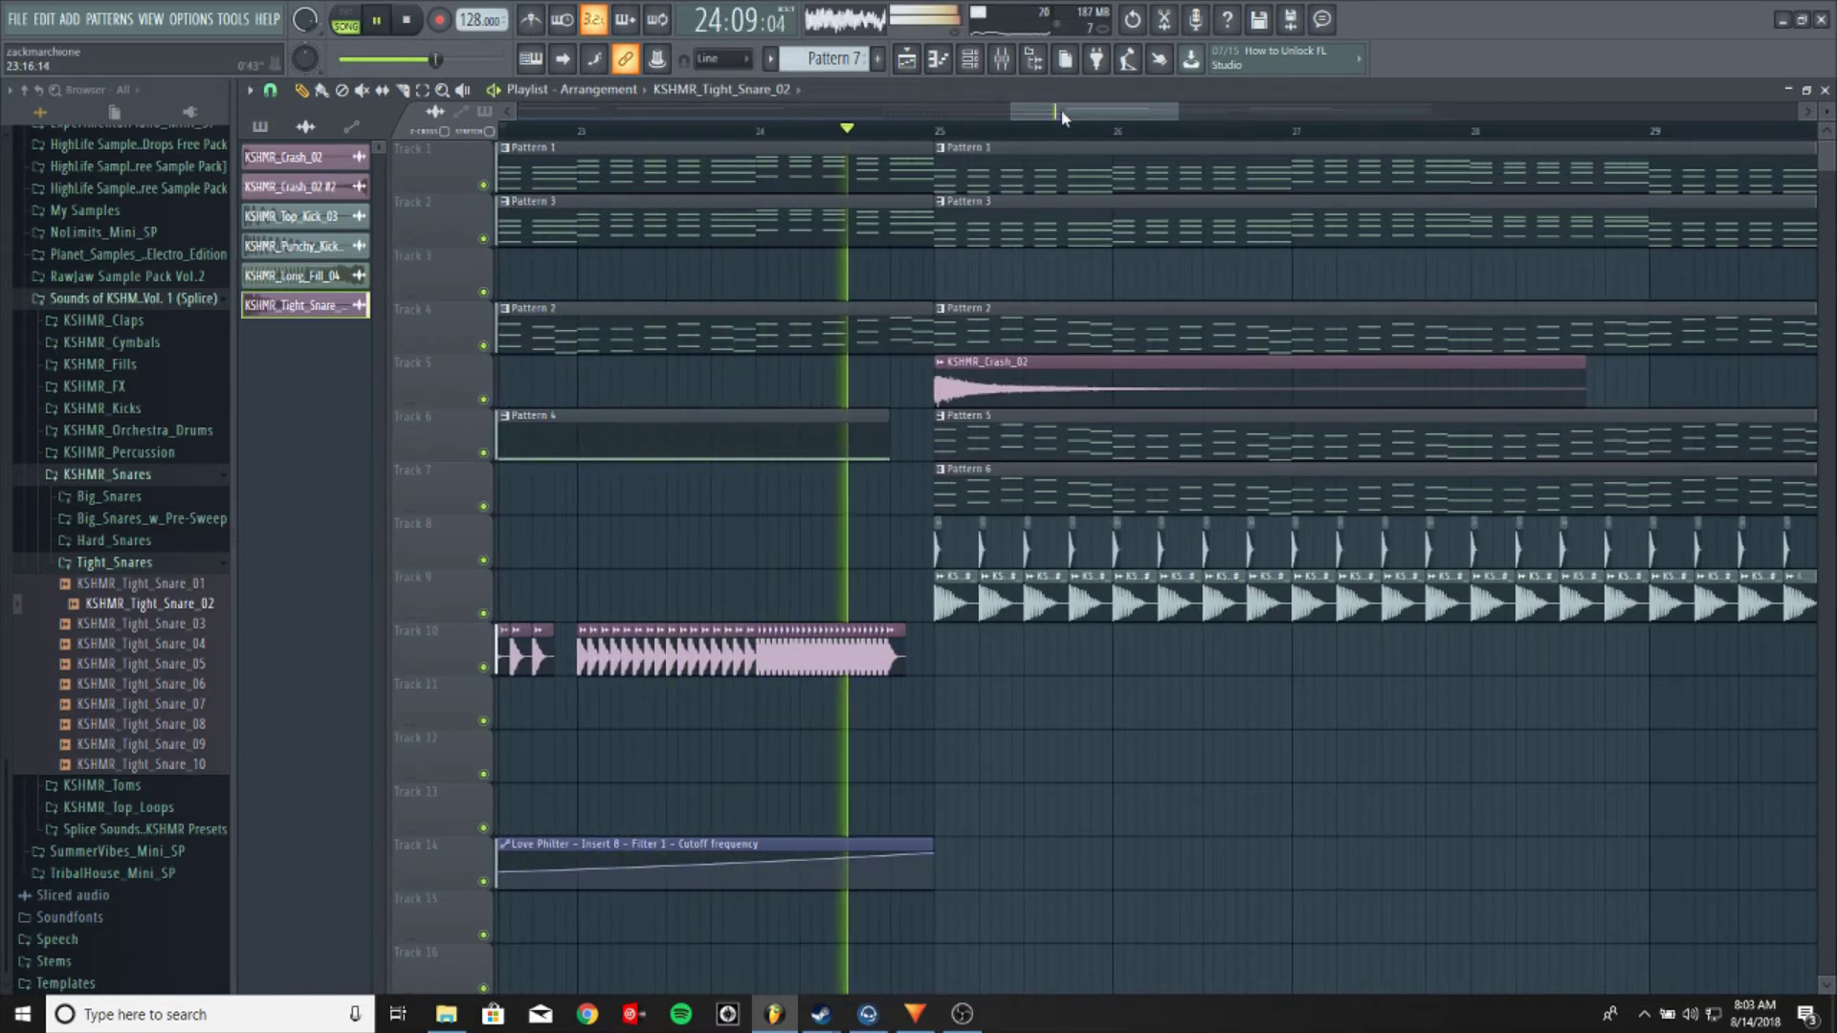
pyautogui.scroll(2, 1046, 132)
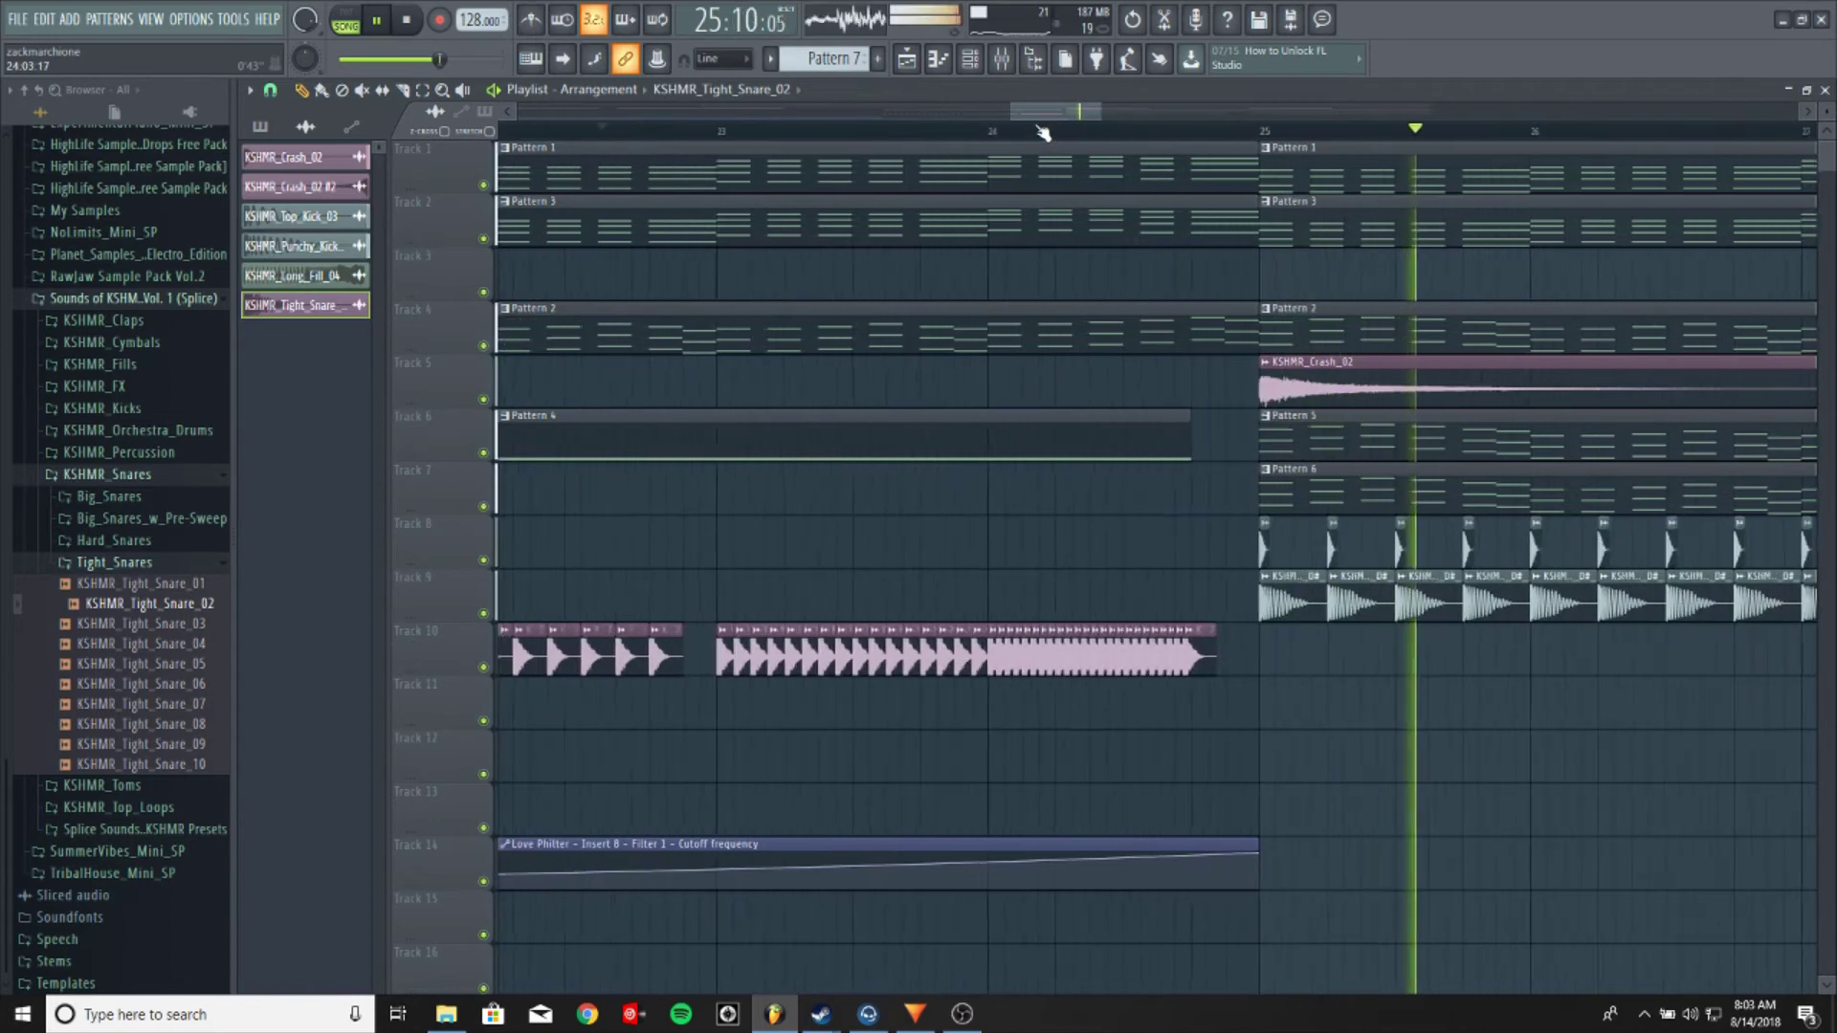
# Restore the selection of the added snares, move them back to Track 11 and delete them
pyautogui.click(1132, 19)
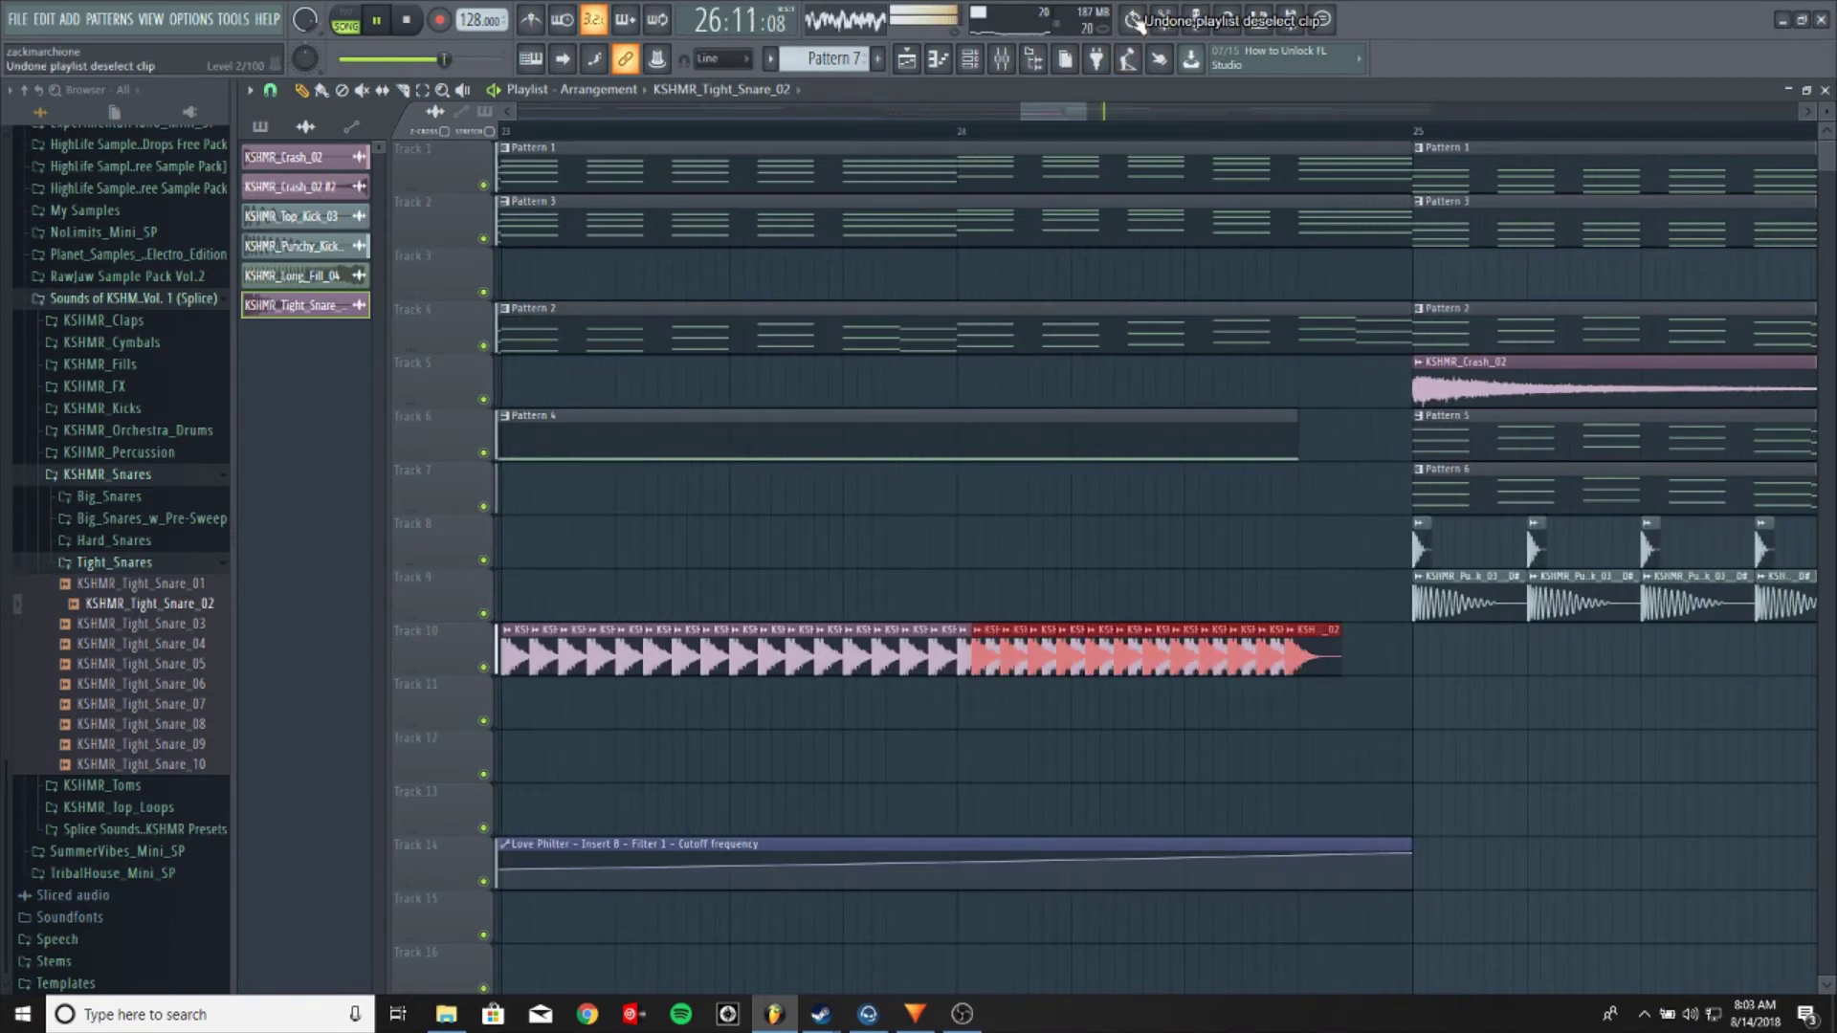
pyautogui.moveTo(985, 647); pyautogui.dragTo(985, 701)
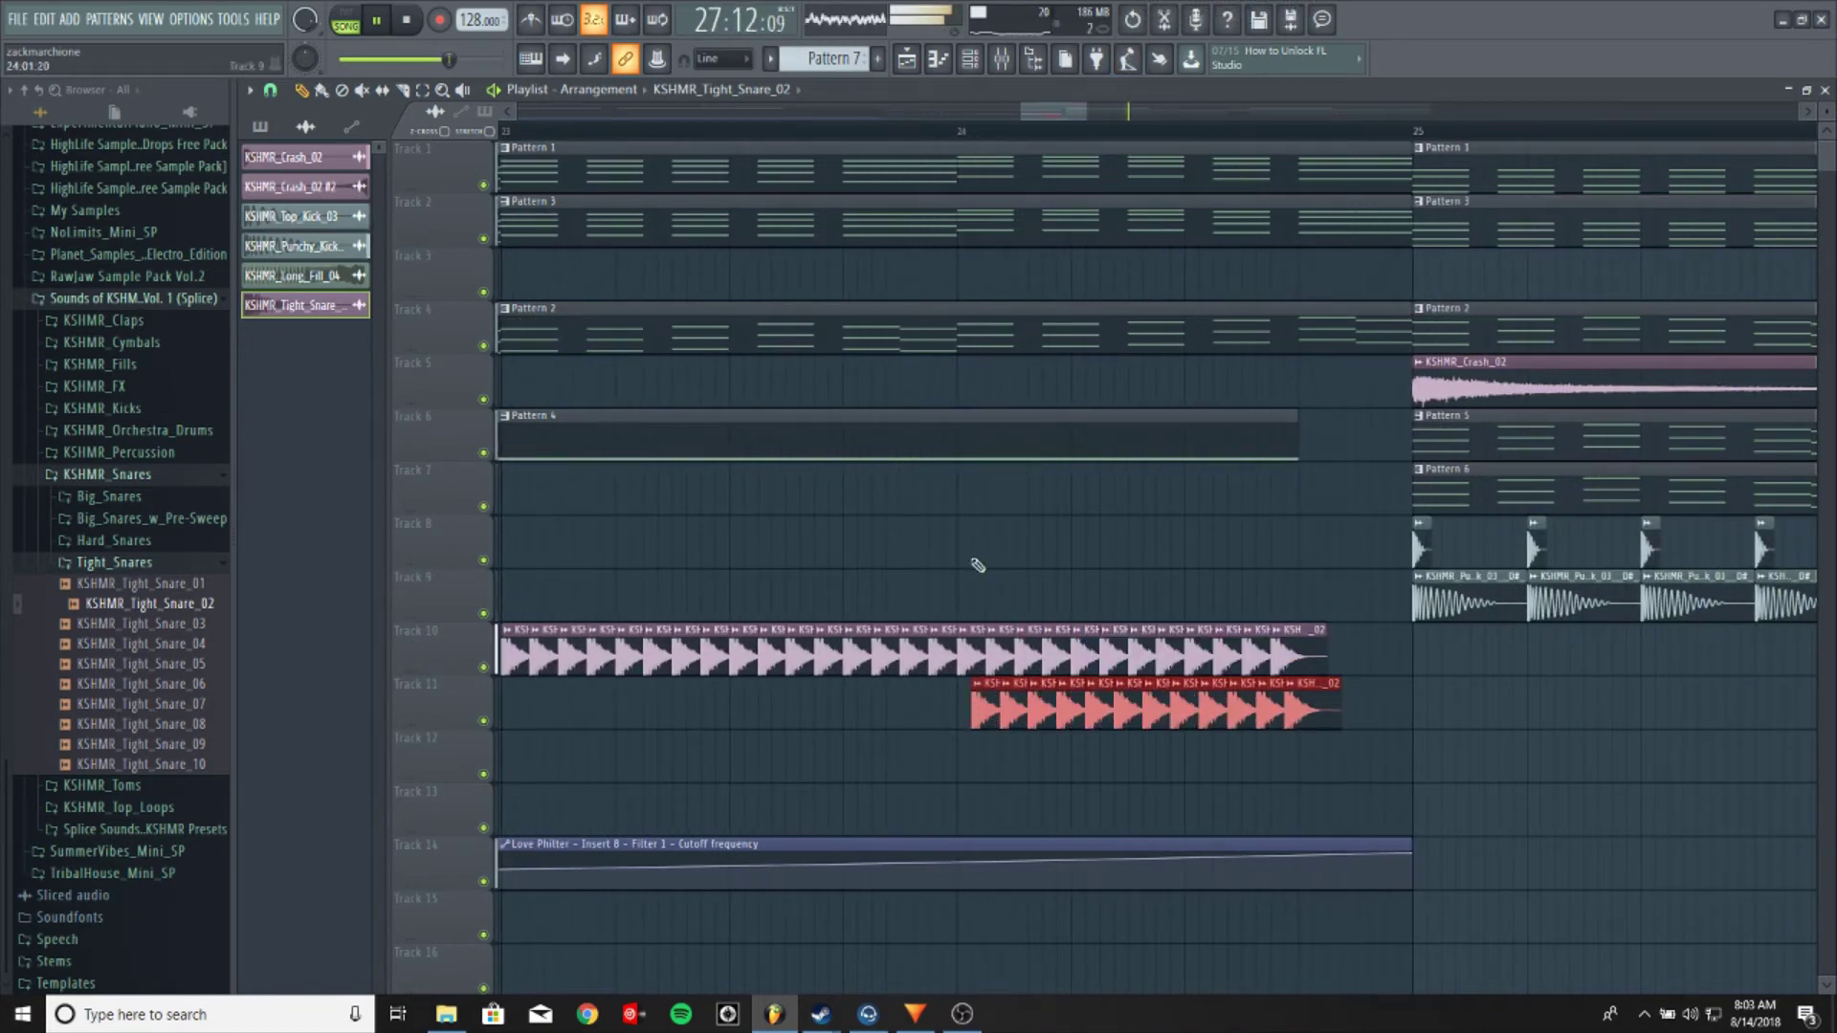
pyautogui.press('space')
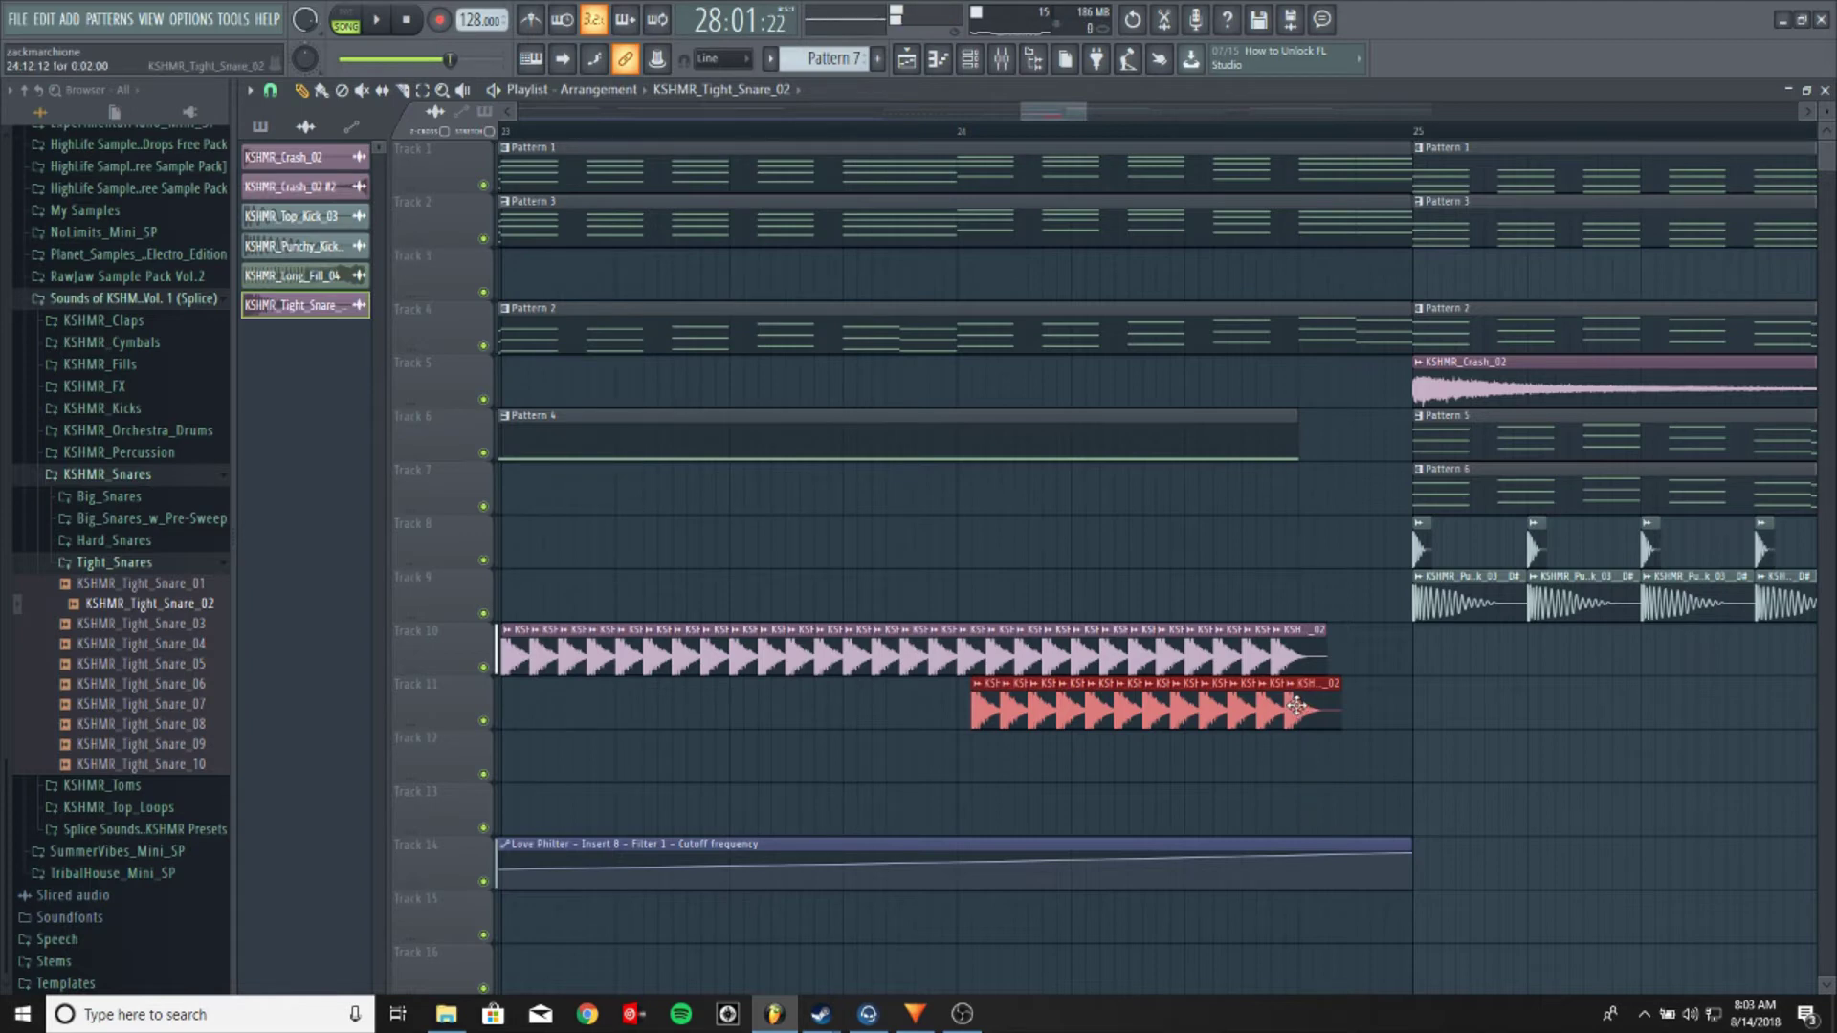
pyautogui.press('Delete')
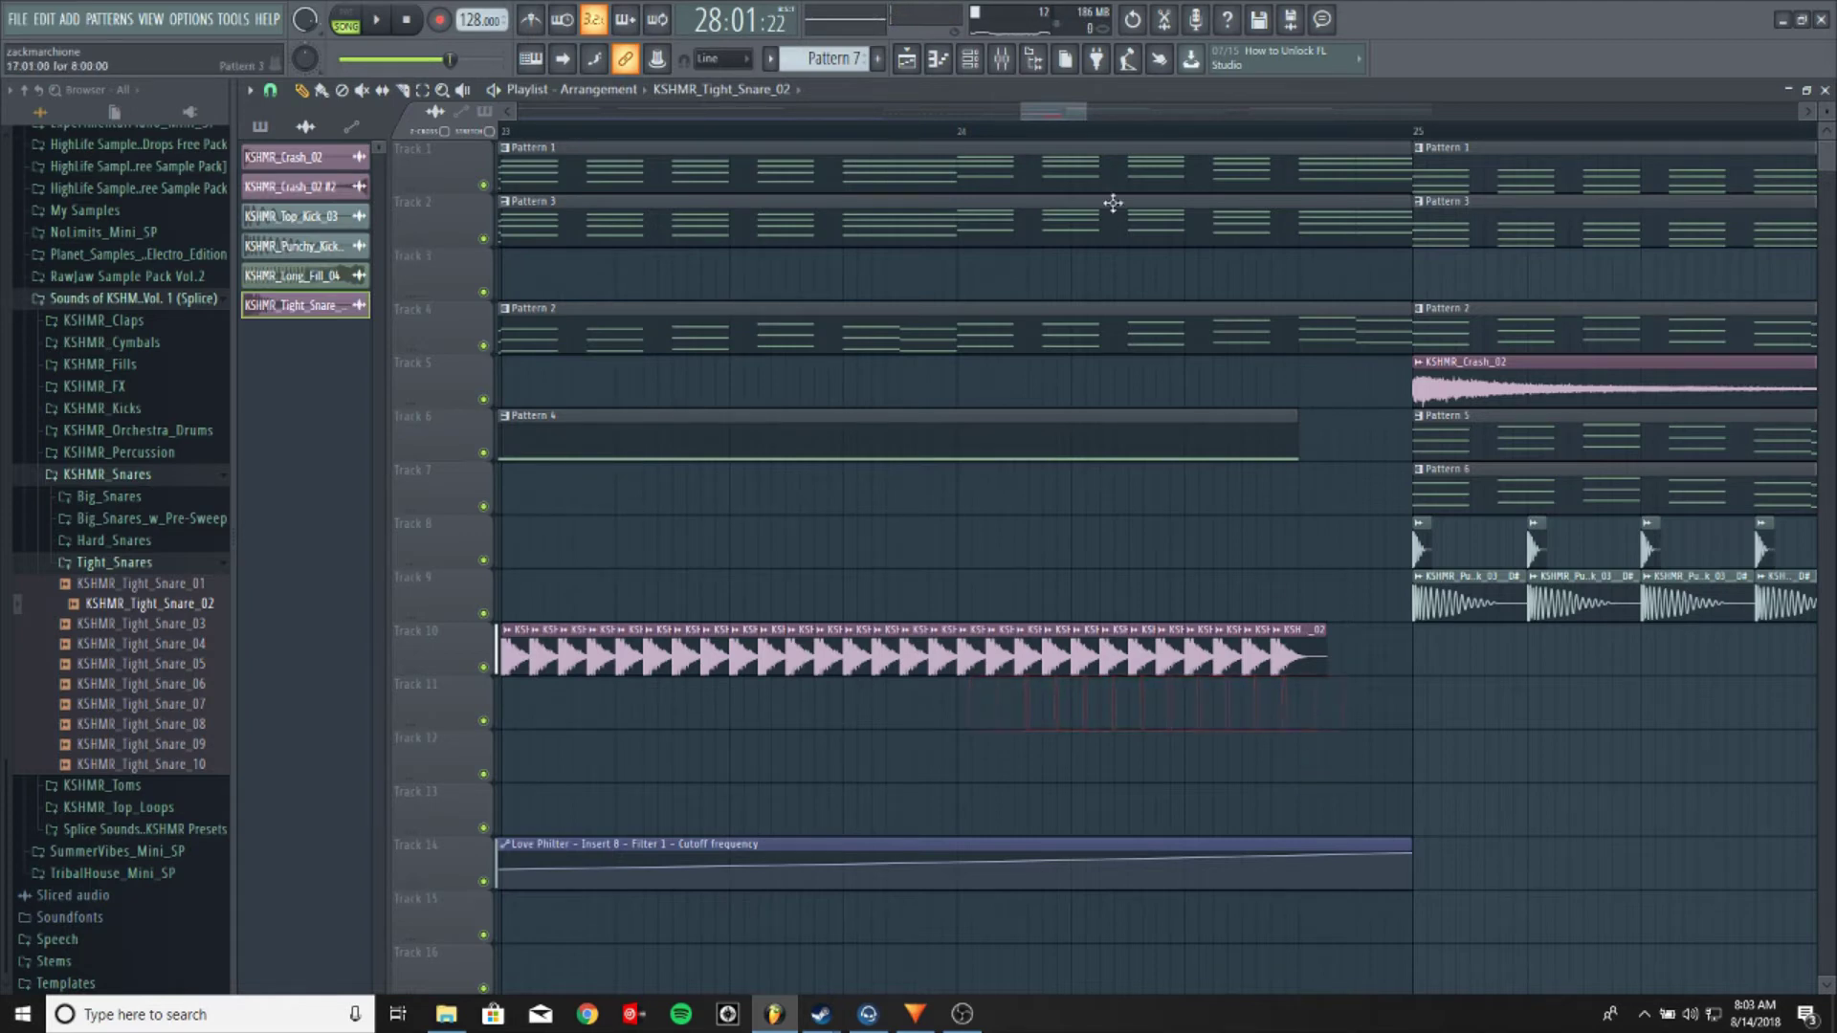
# Extend Pattern 4 on Track 6 to bar 25 and reshape the end of the filter cutoff automation into a sudden drop and rise
pyautogui.scroll(-5, 1054, 134)
pyautogui.scroll(-3, 1054, 131)
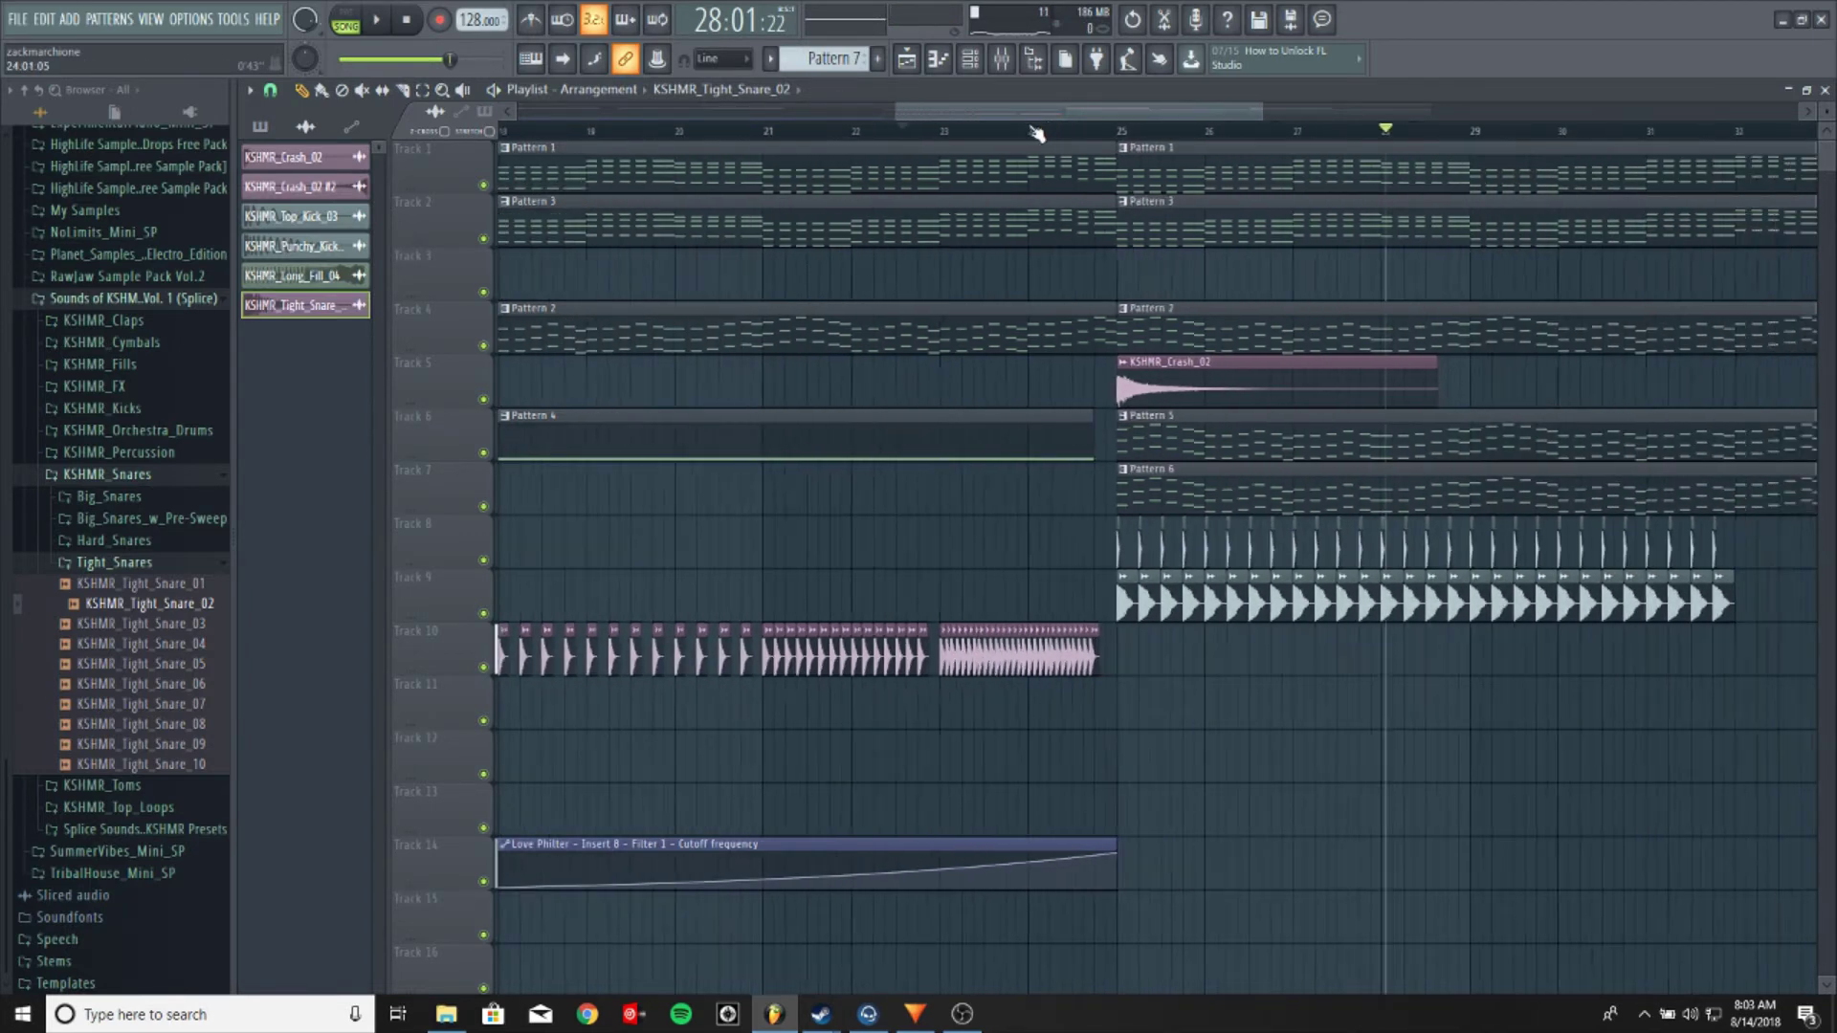
pyautogui.scroll(-4, 1021, 135)
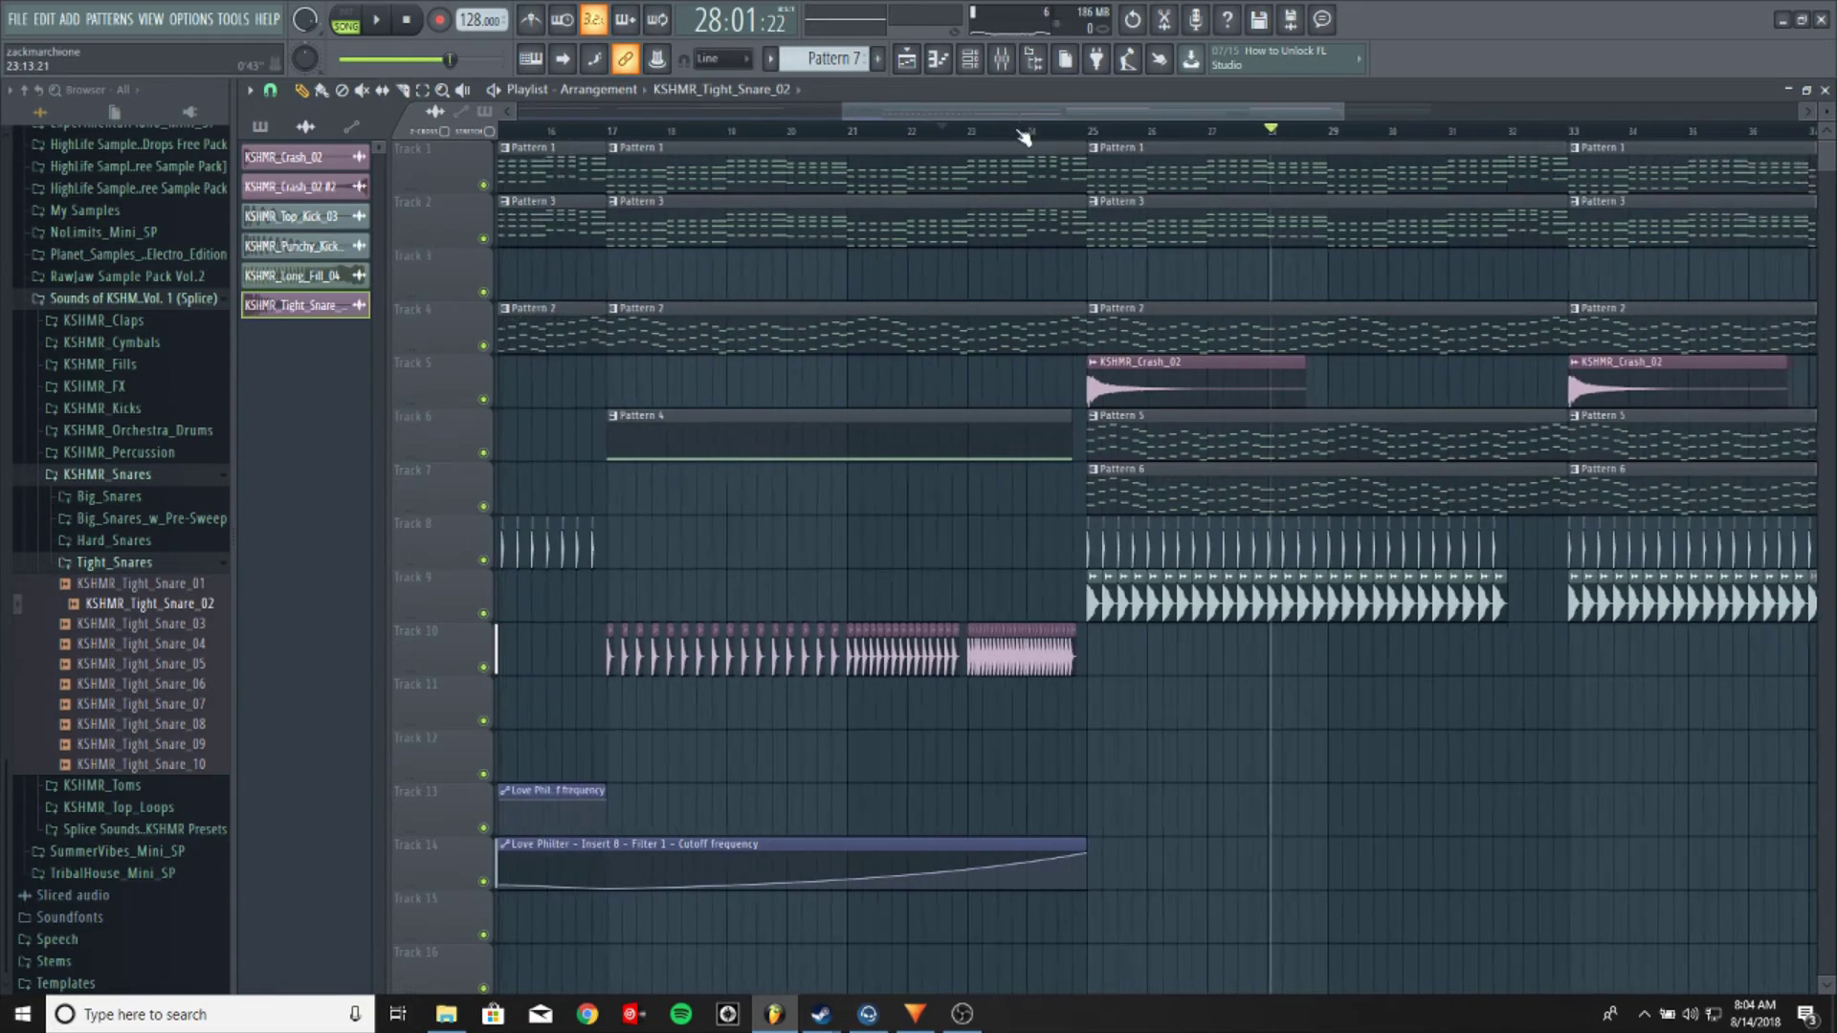
pyautogui.scroll(6, 1065, 137)
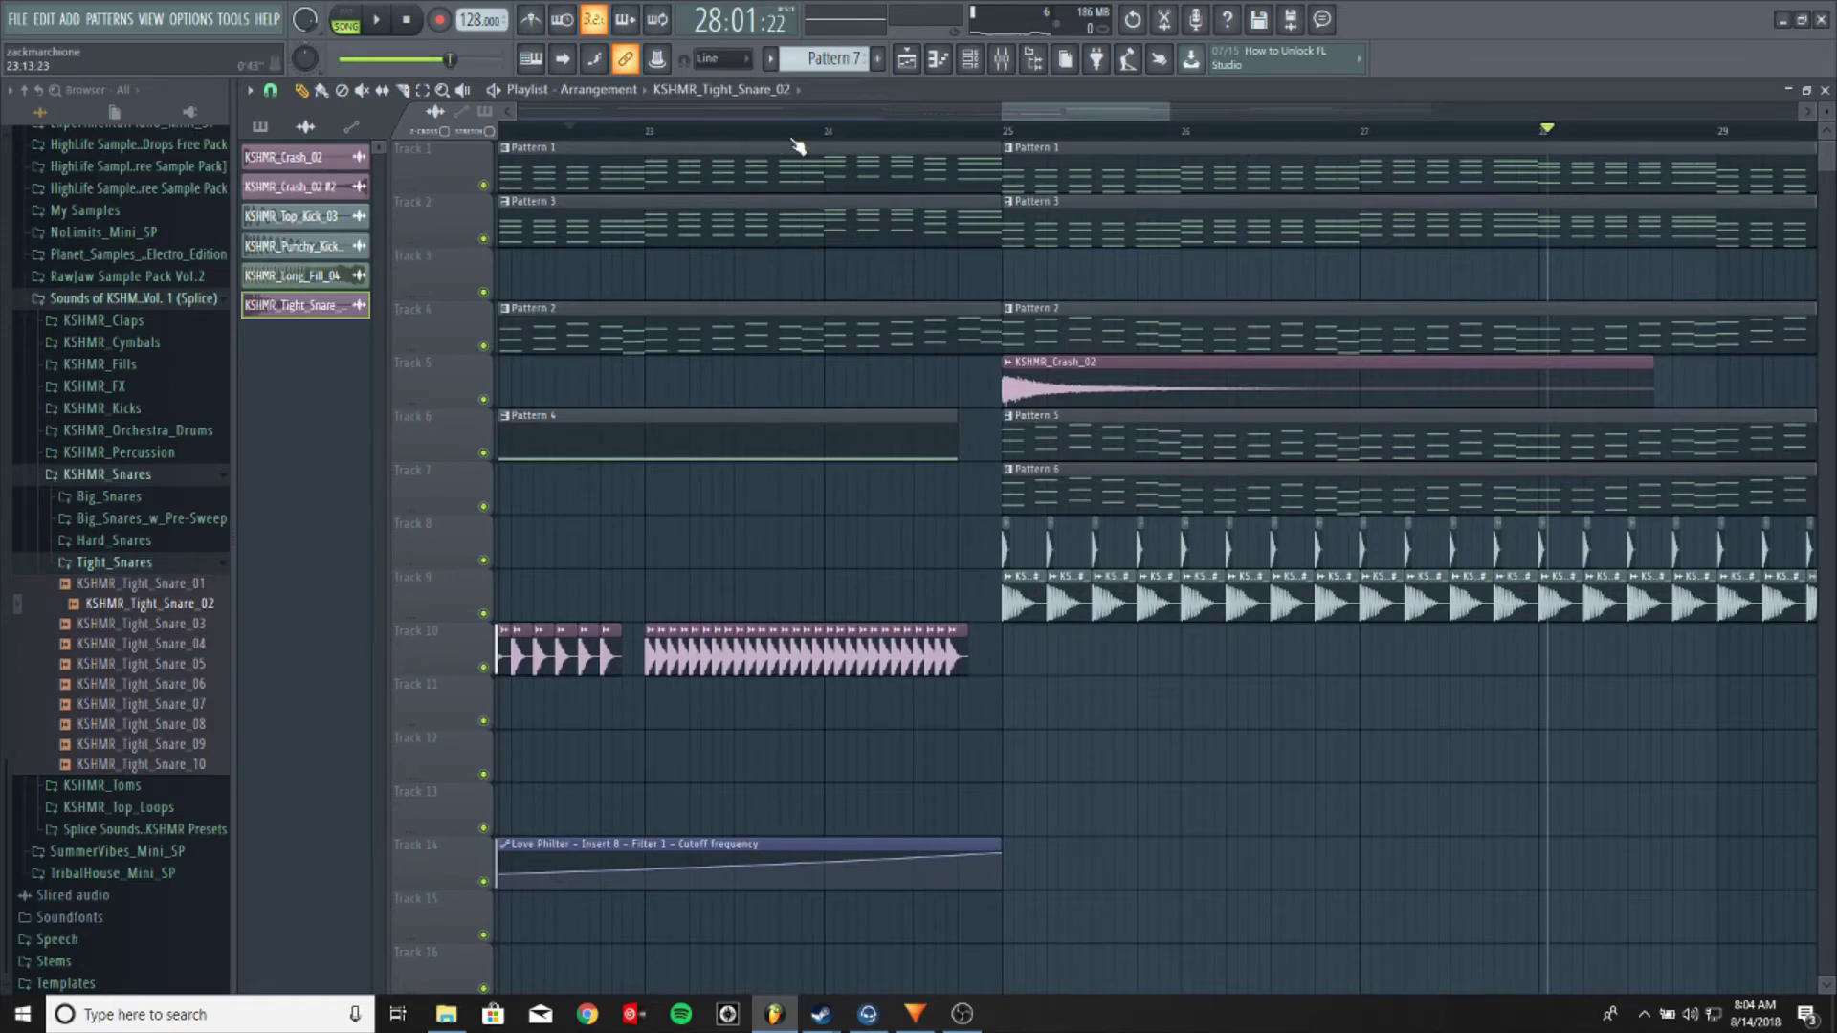
pyautogui.scroll(-3, 797, 145)
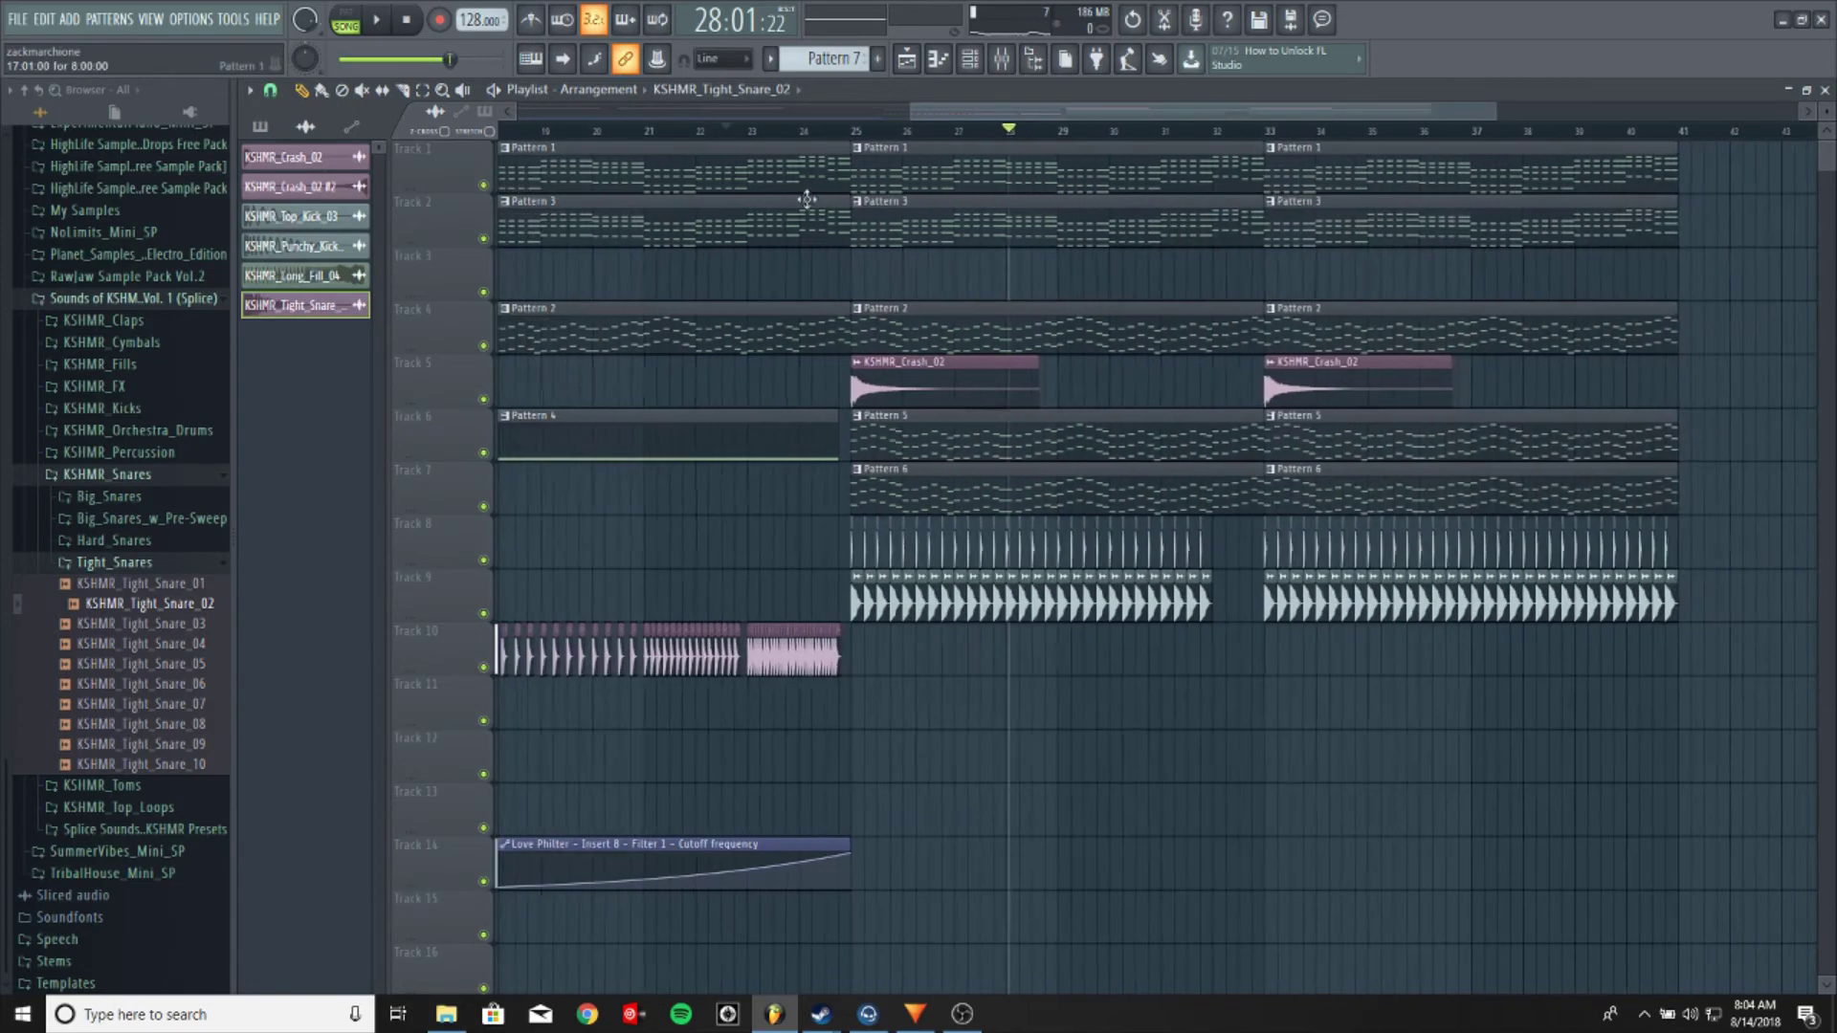
pyautogui.scroll(2, 859, 179)
pyautogui.scroll(1, 859, 179)
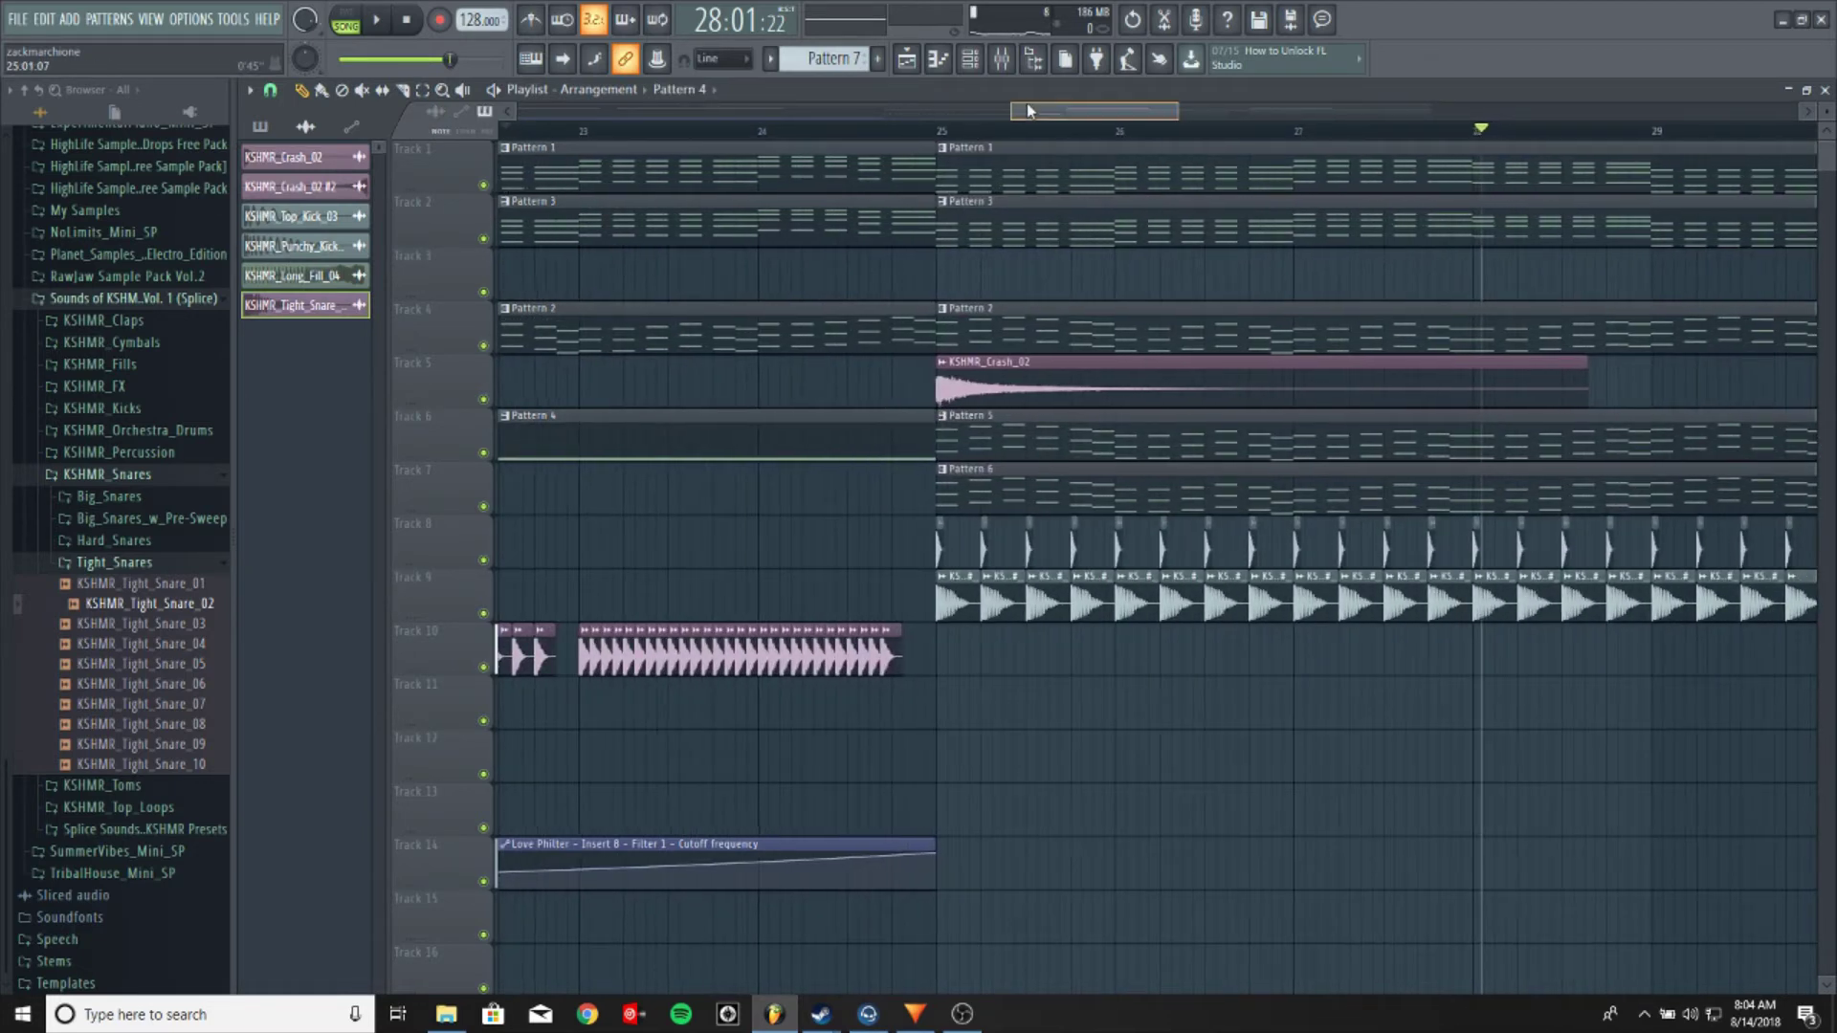
pyautogui.hscroll(-1, 971, 412)
pyautogui.scroll(-2, 988, 501)
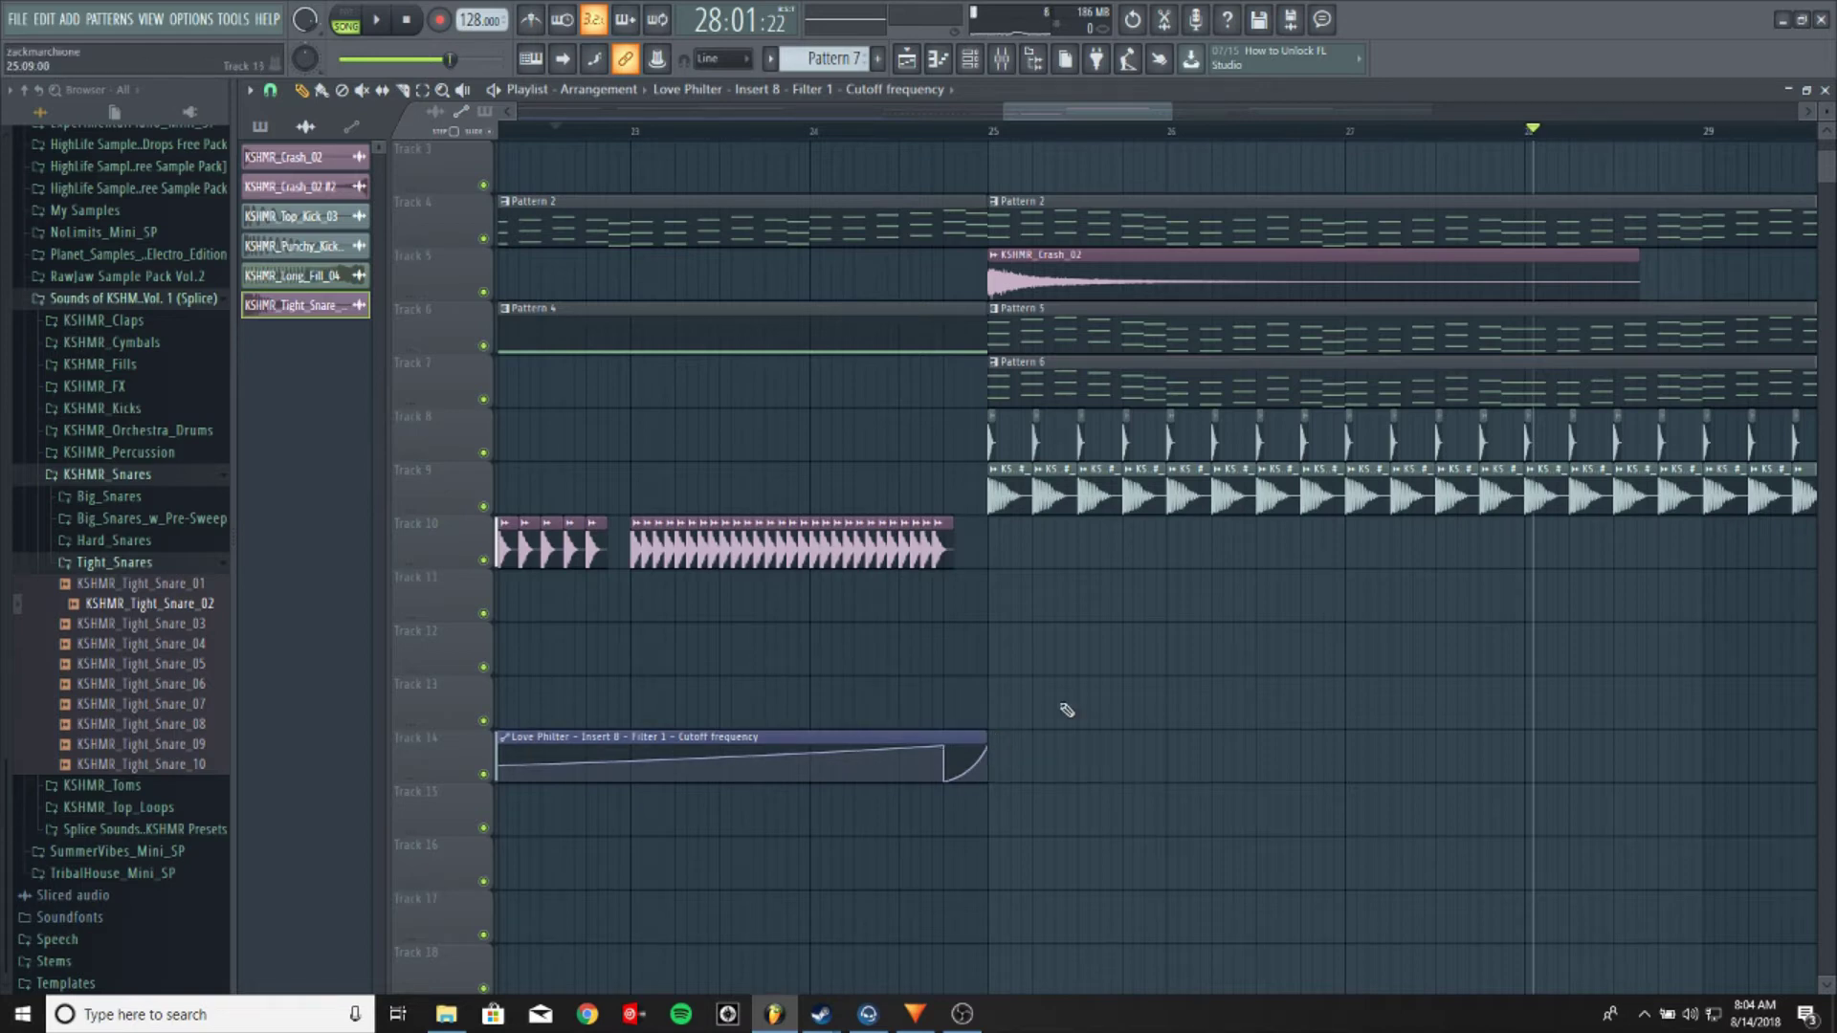
# Play the transition from late bar 23 into the drop at bar 25 to check the reshaped cutoff automation
pyautogui.click(771, 134)
pyautogui.press('space')
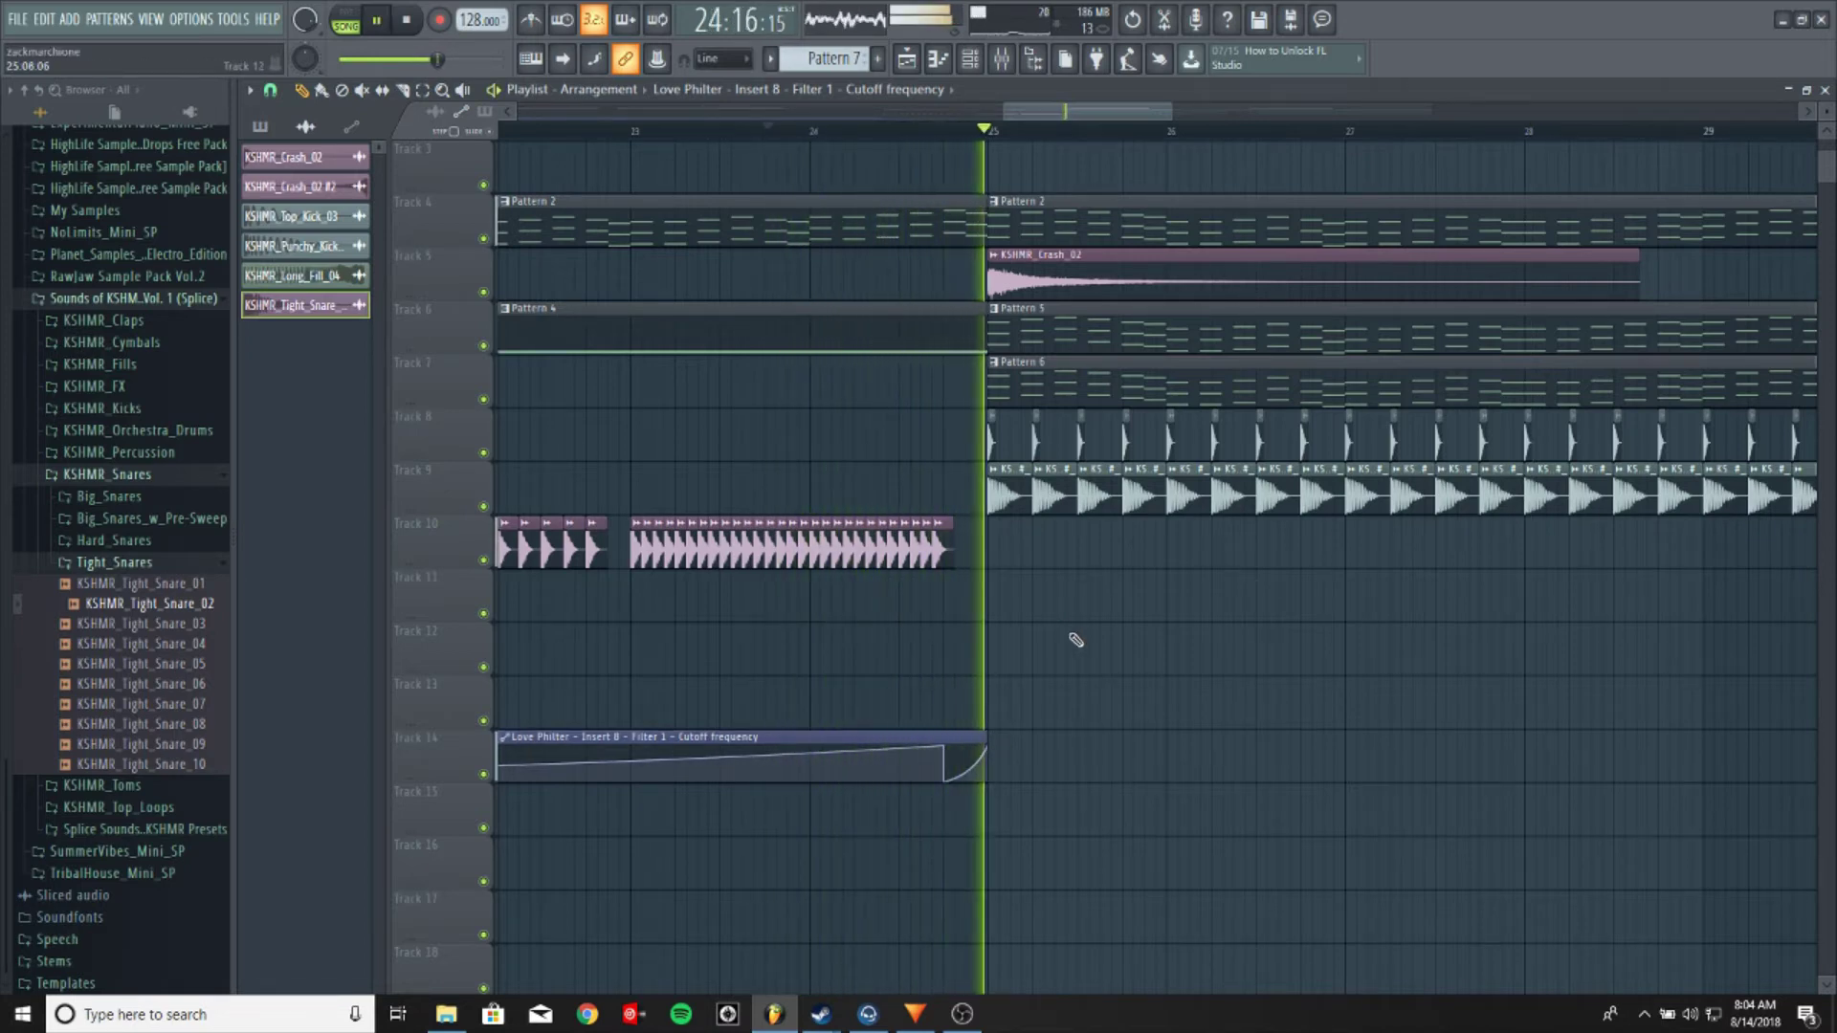
pyautogui.press('space')
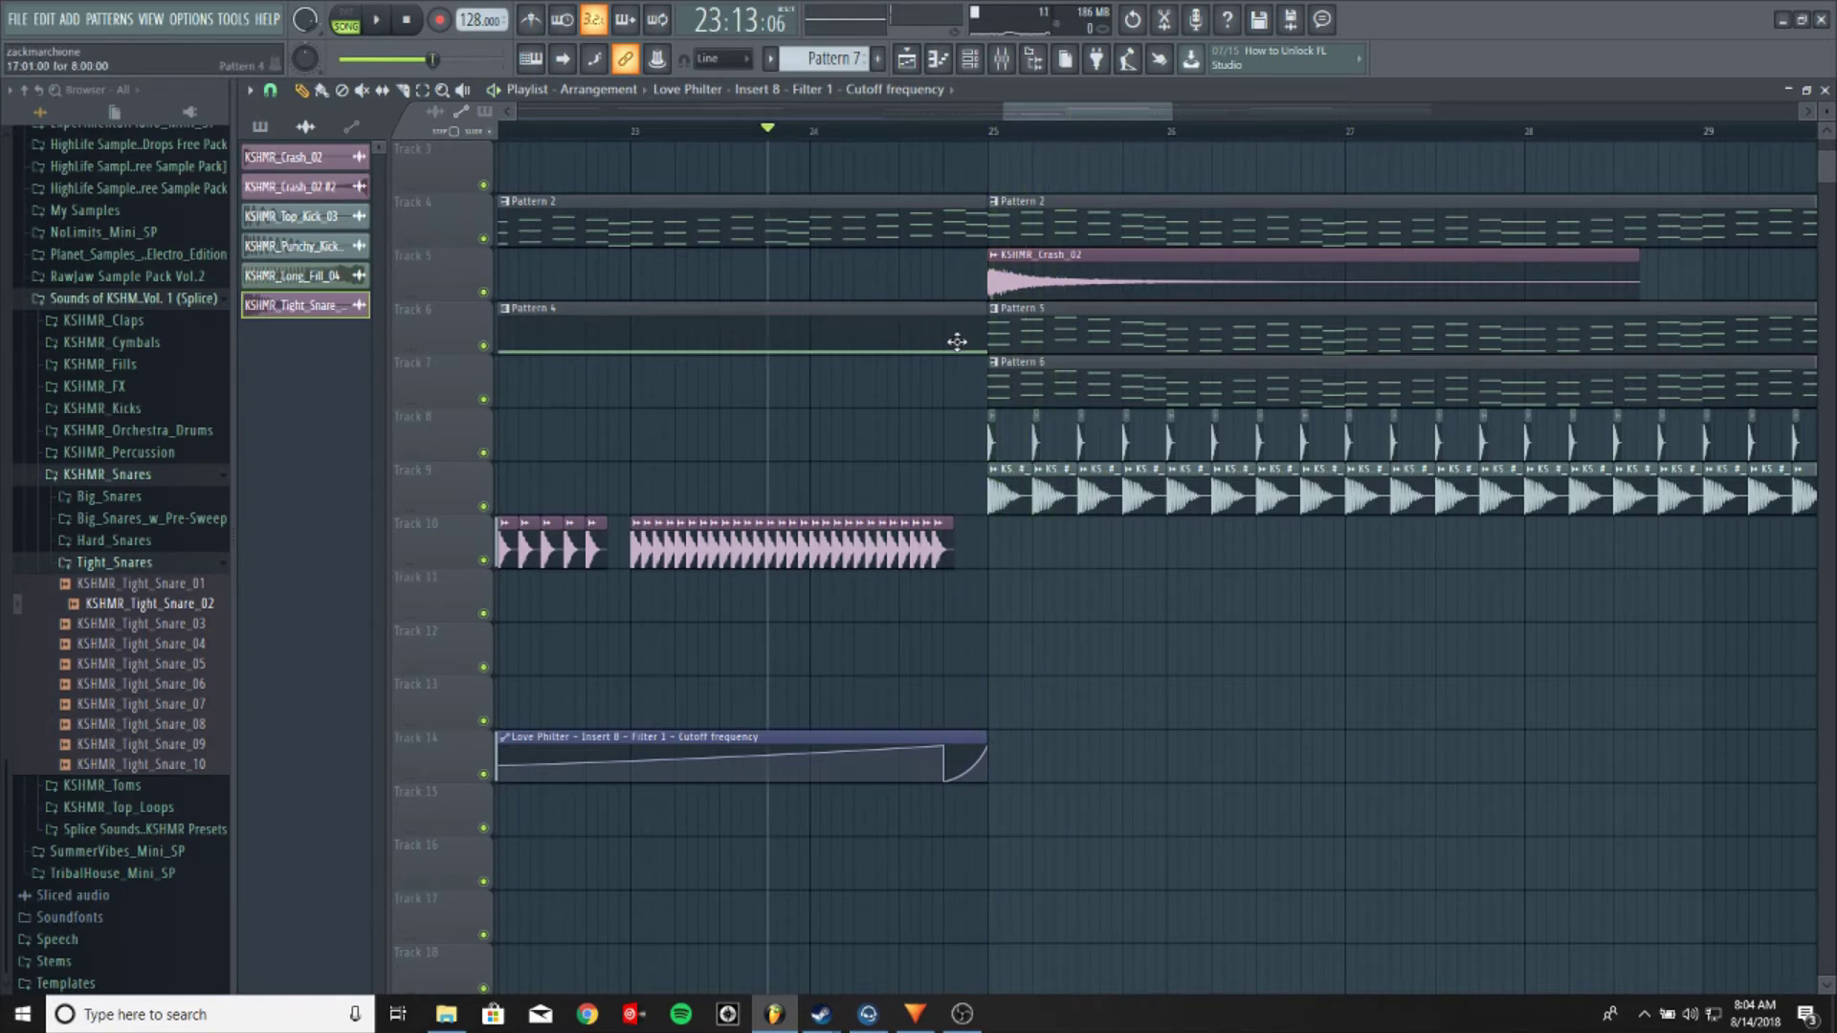
pyautogui.press('space')
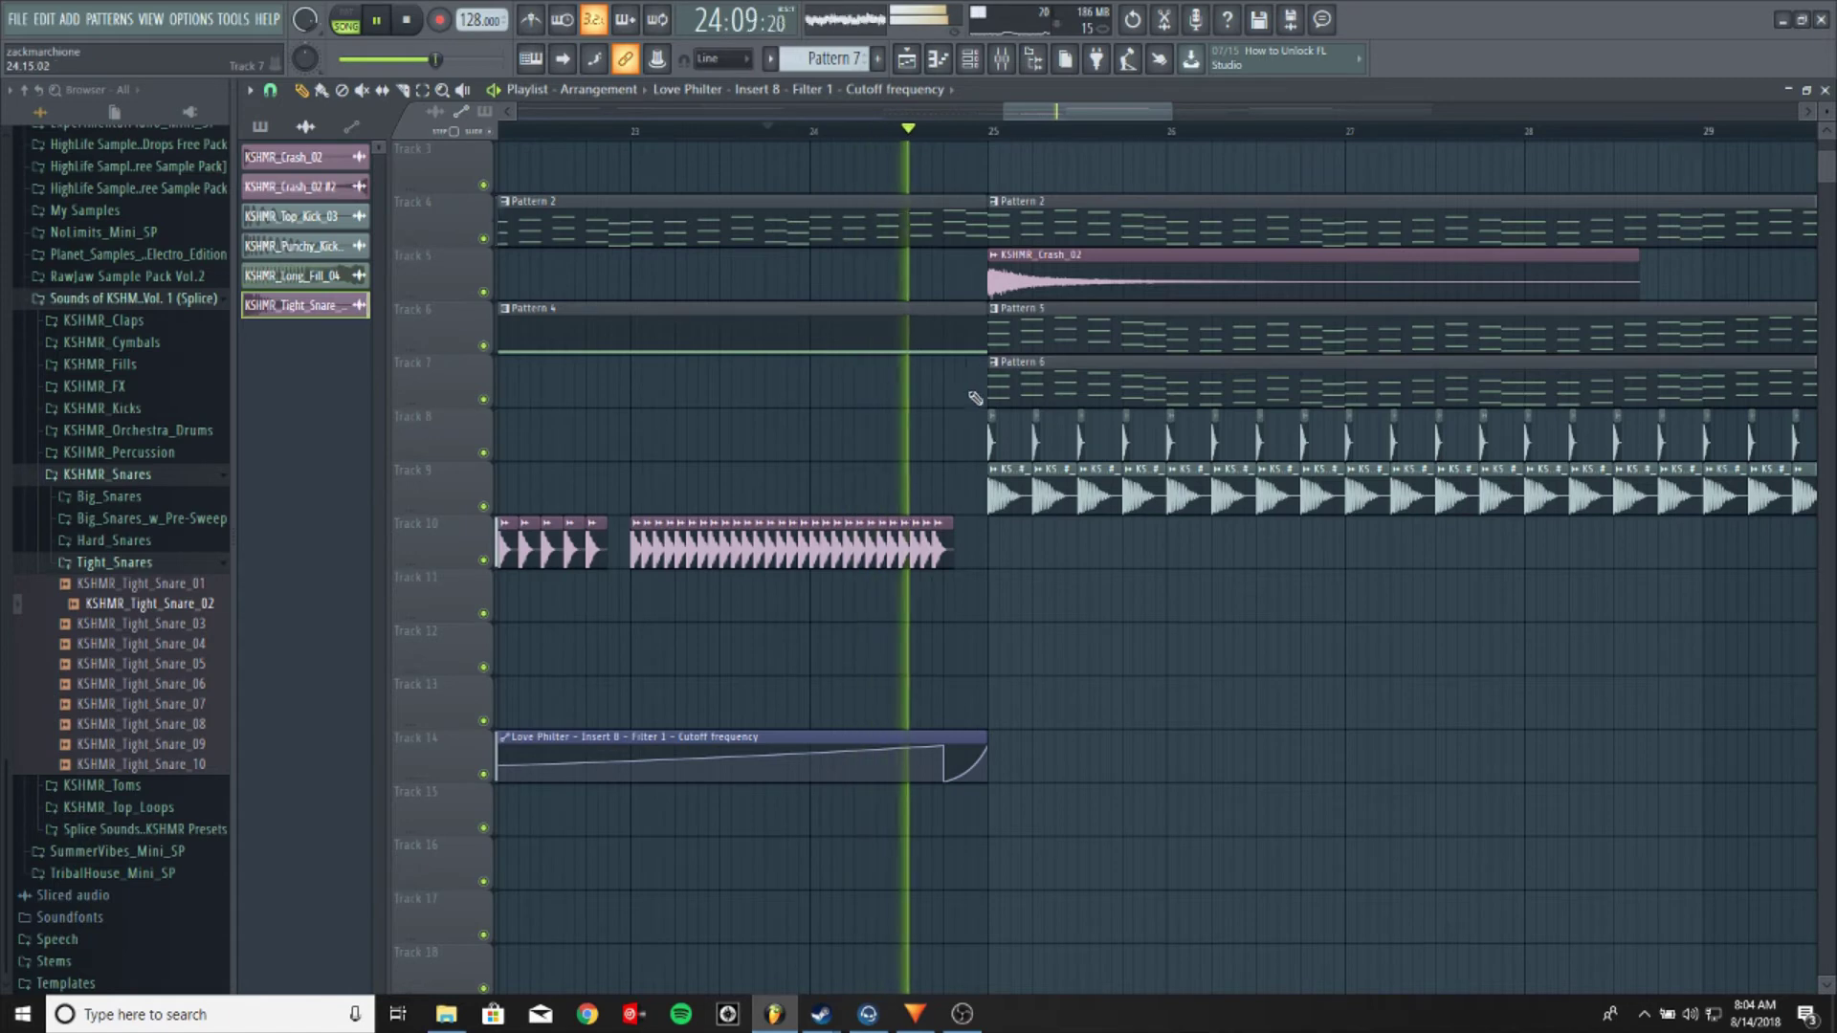
pyautogui.scroll(-3, 847, 153)
pyautogui.press('space')
pyautogui.scroll(2, 496, 464)
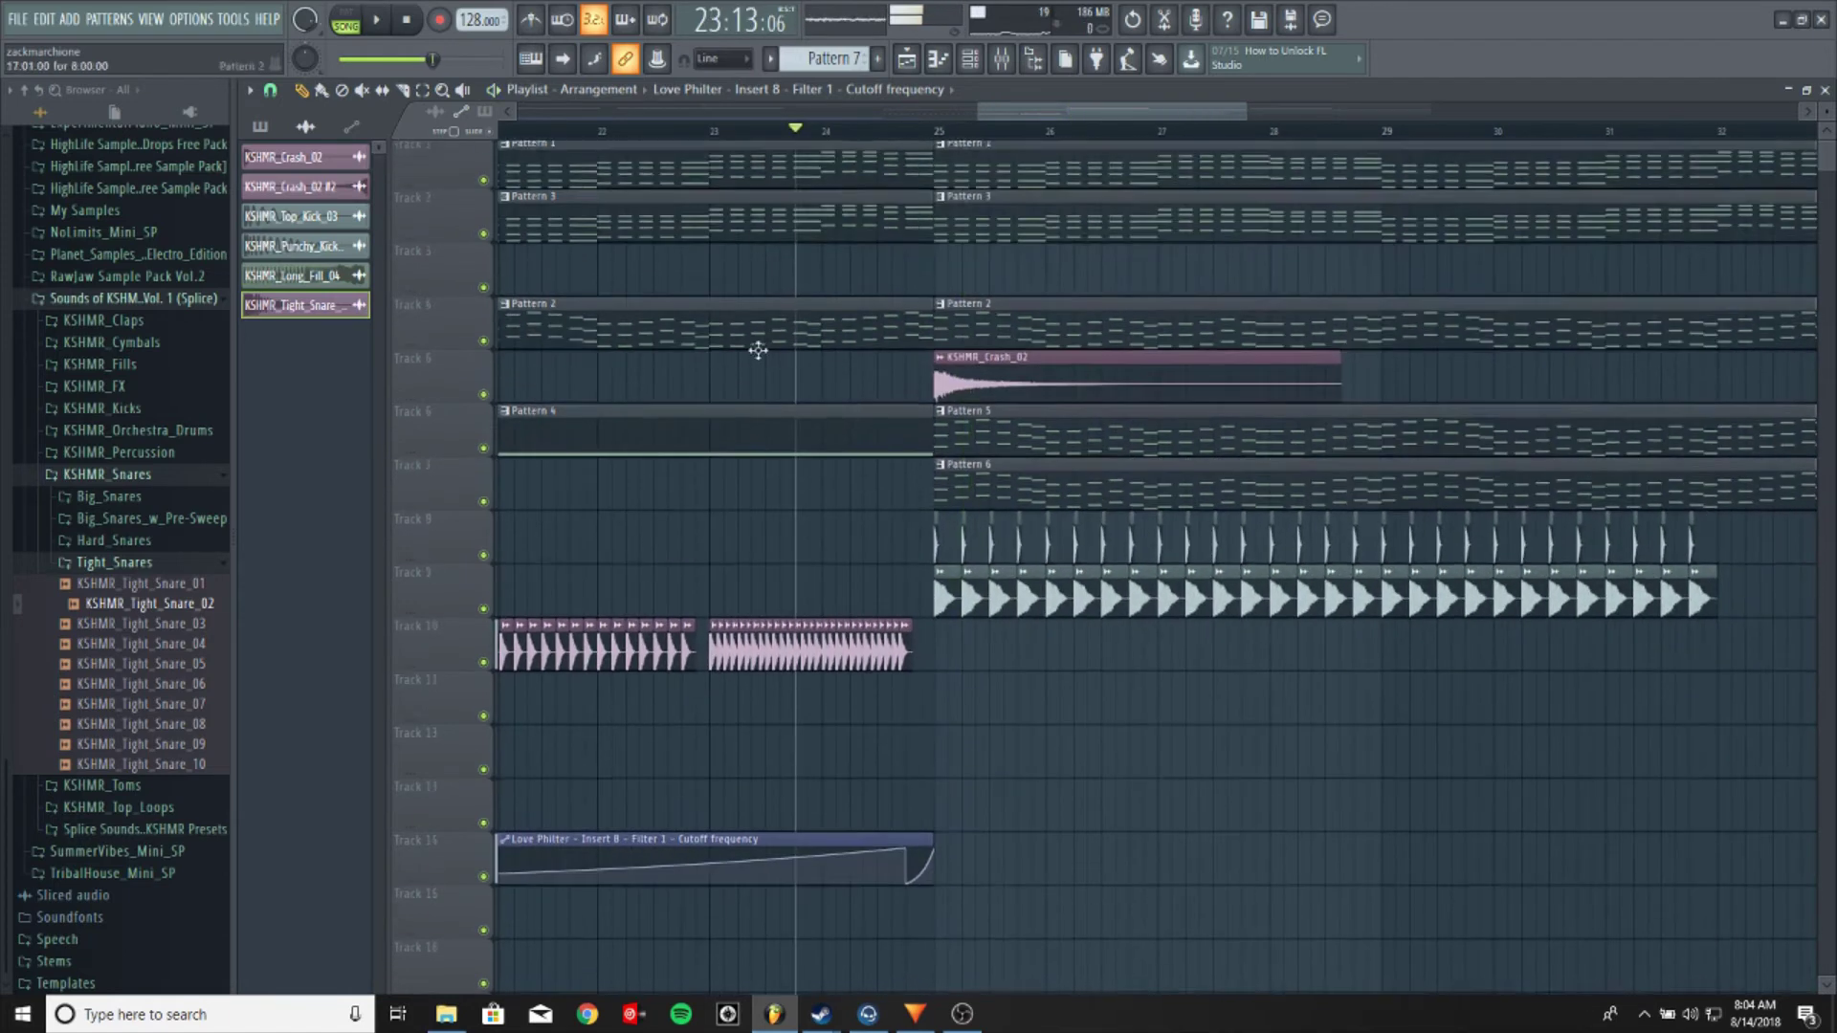
# Solo Track 6 together with the Track 14 automation and play Pattern 4 from late bar 23 to hear the filter sweep
pyautogui.rightClick(484, 454)
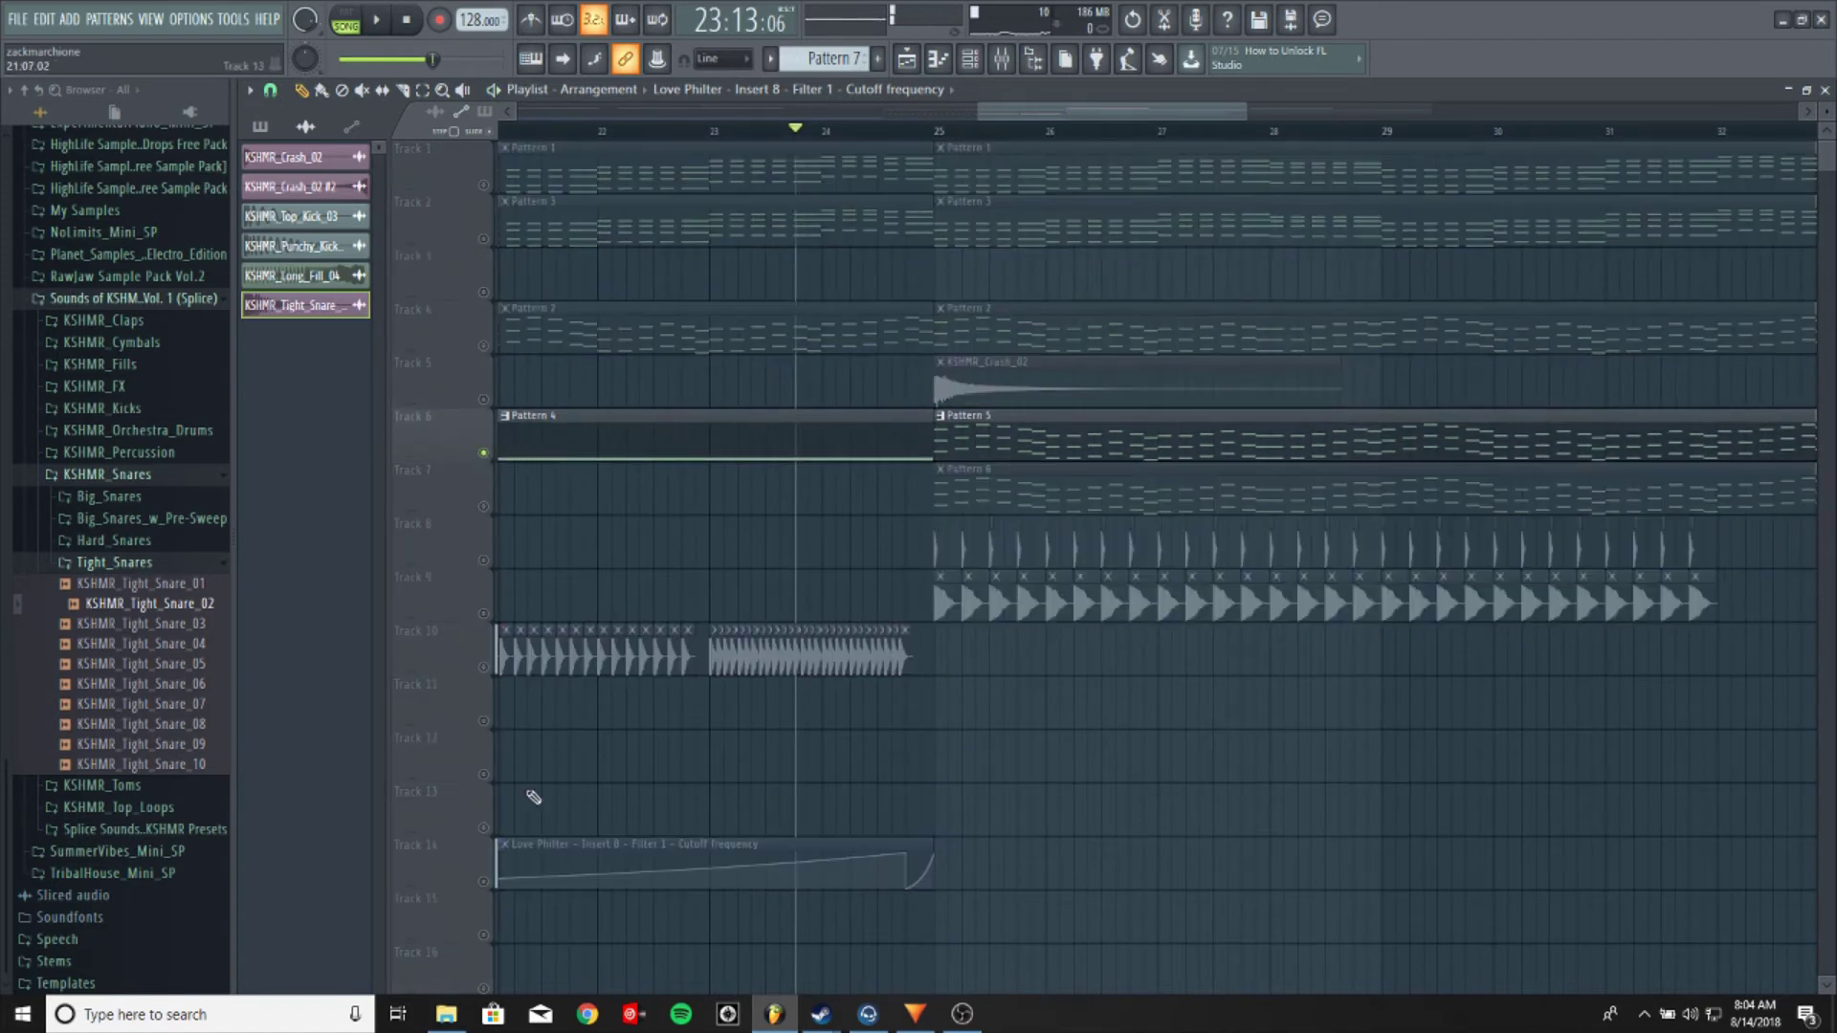
pyautogui.click(485, 882)
pyautogui.press('space')
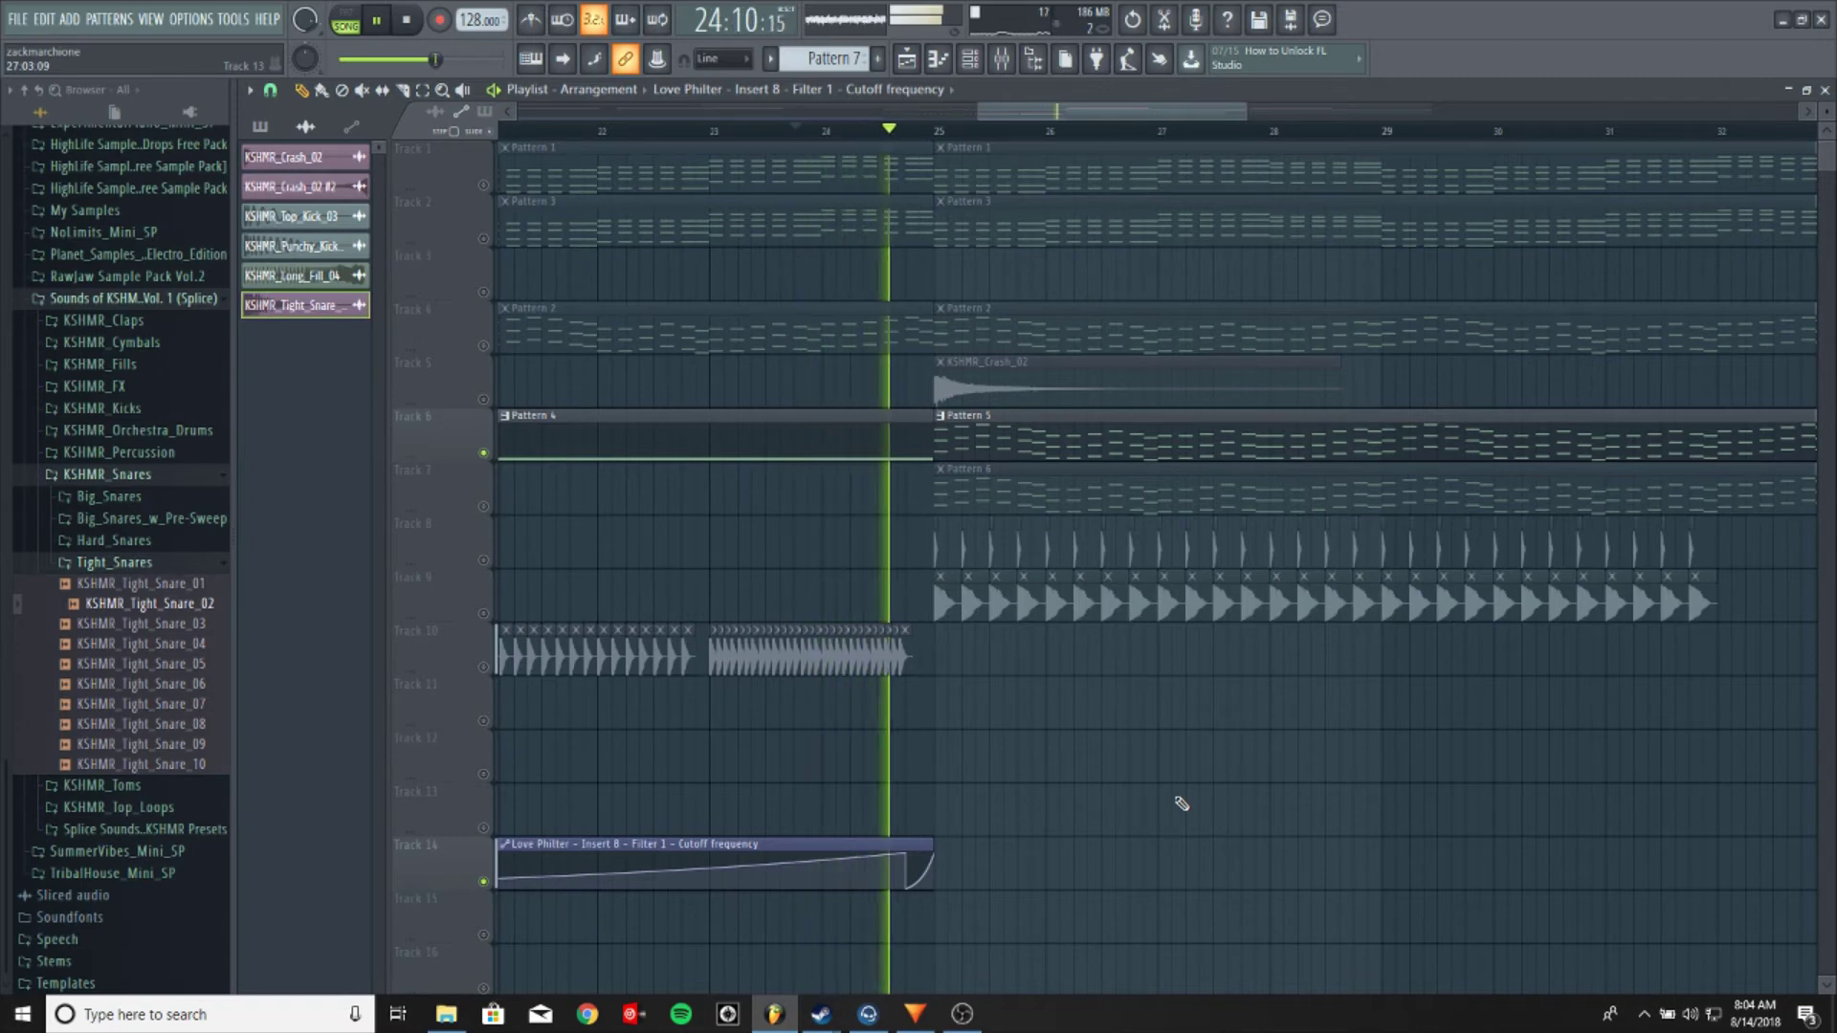
pyautogui.press('space')
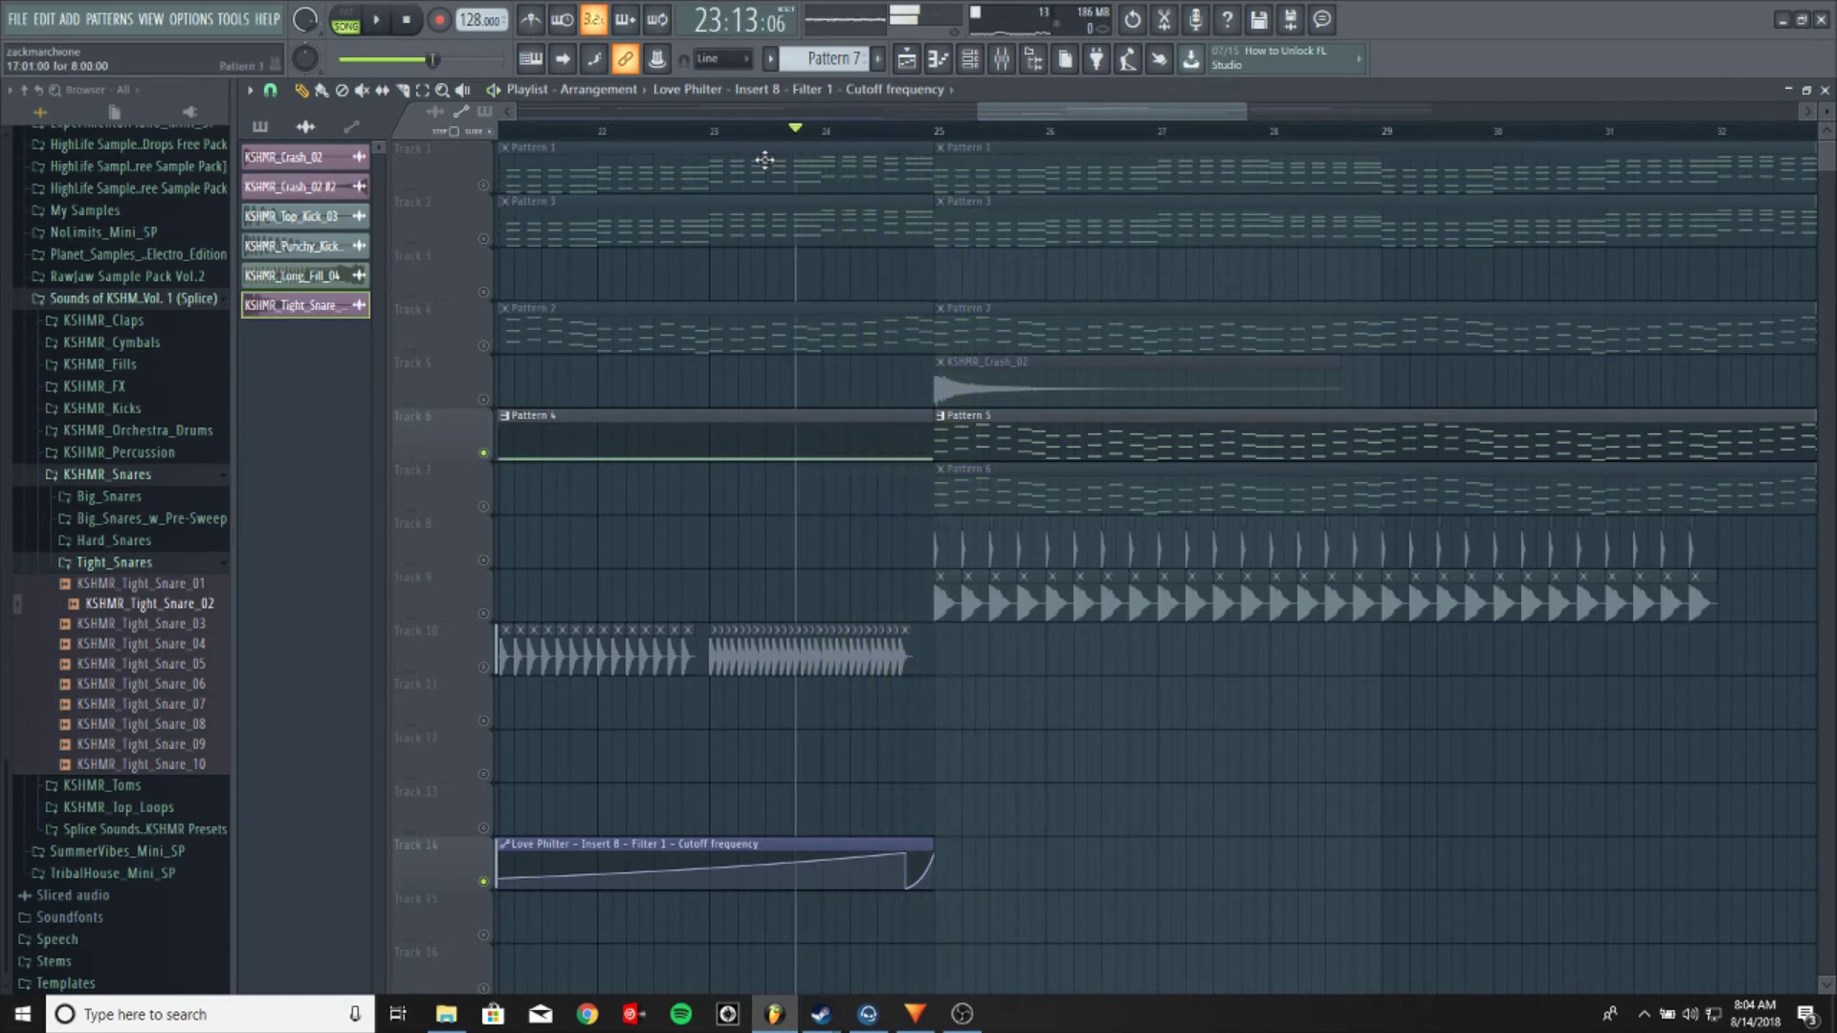
pyautogui.scroll(-3, 783, 134)
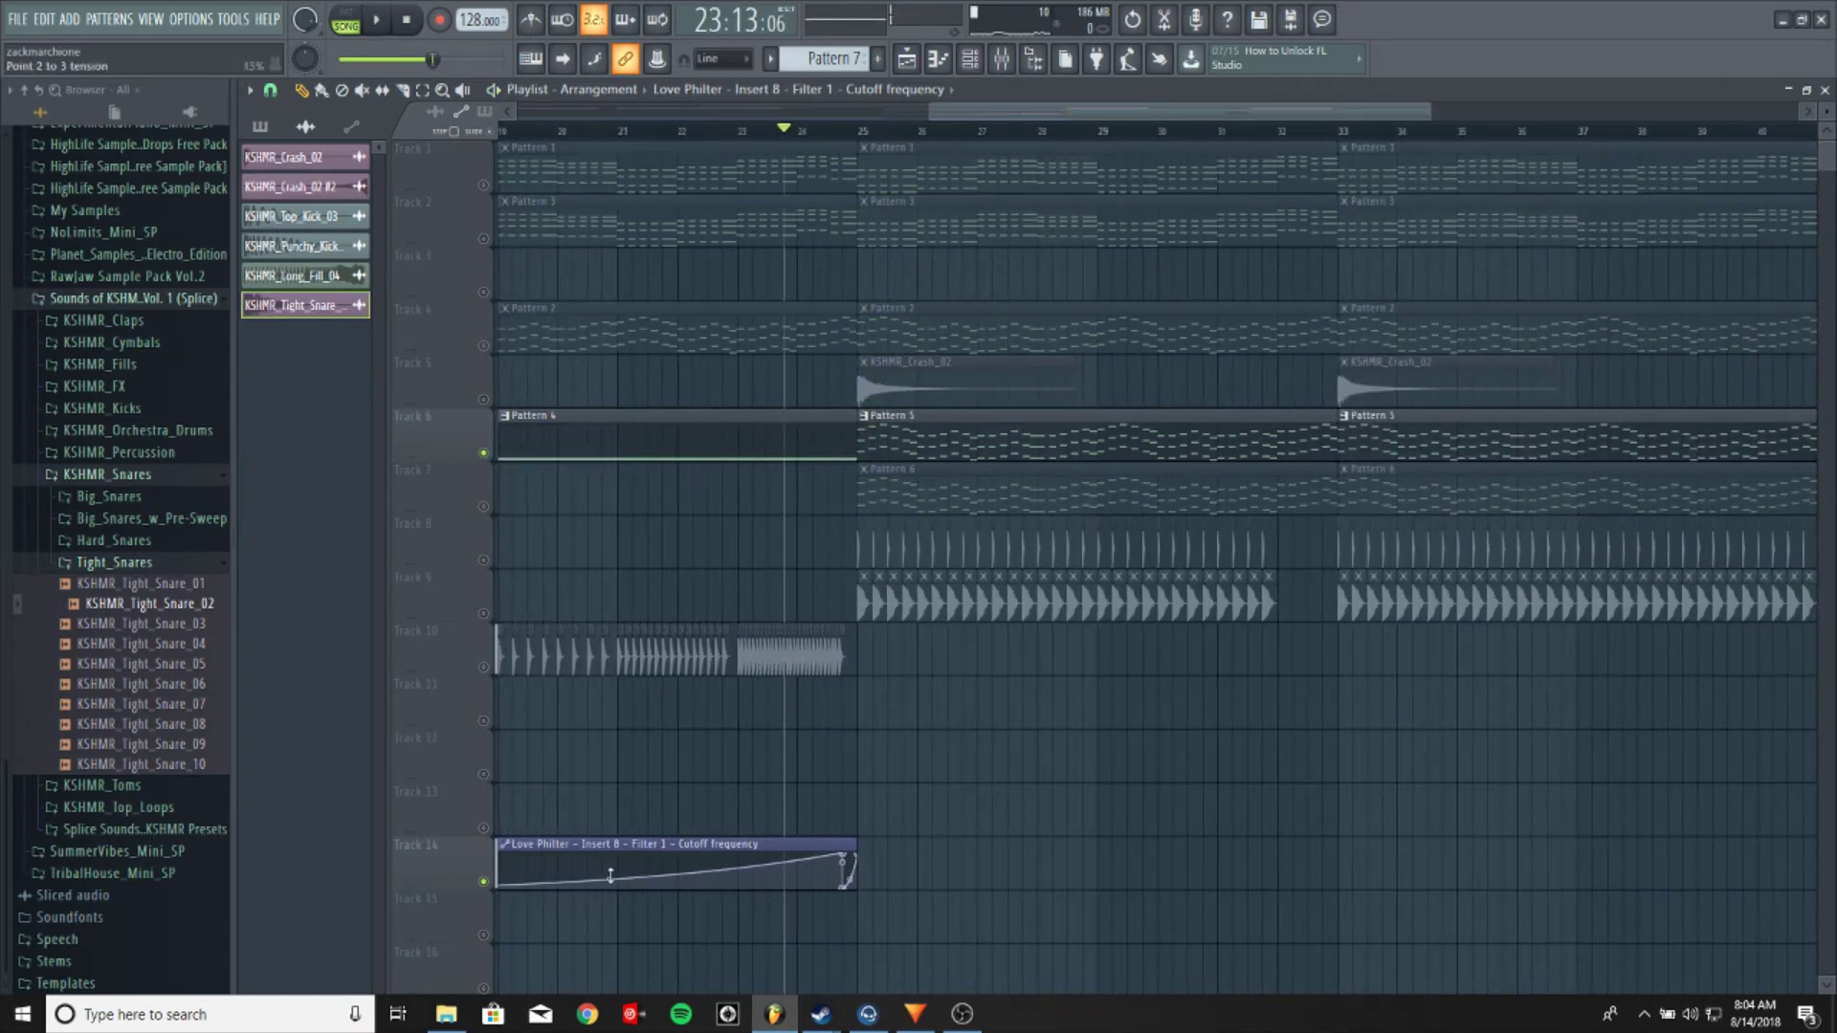
pyautogui.press('space')
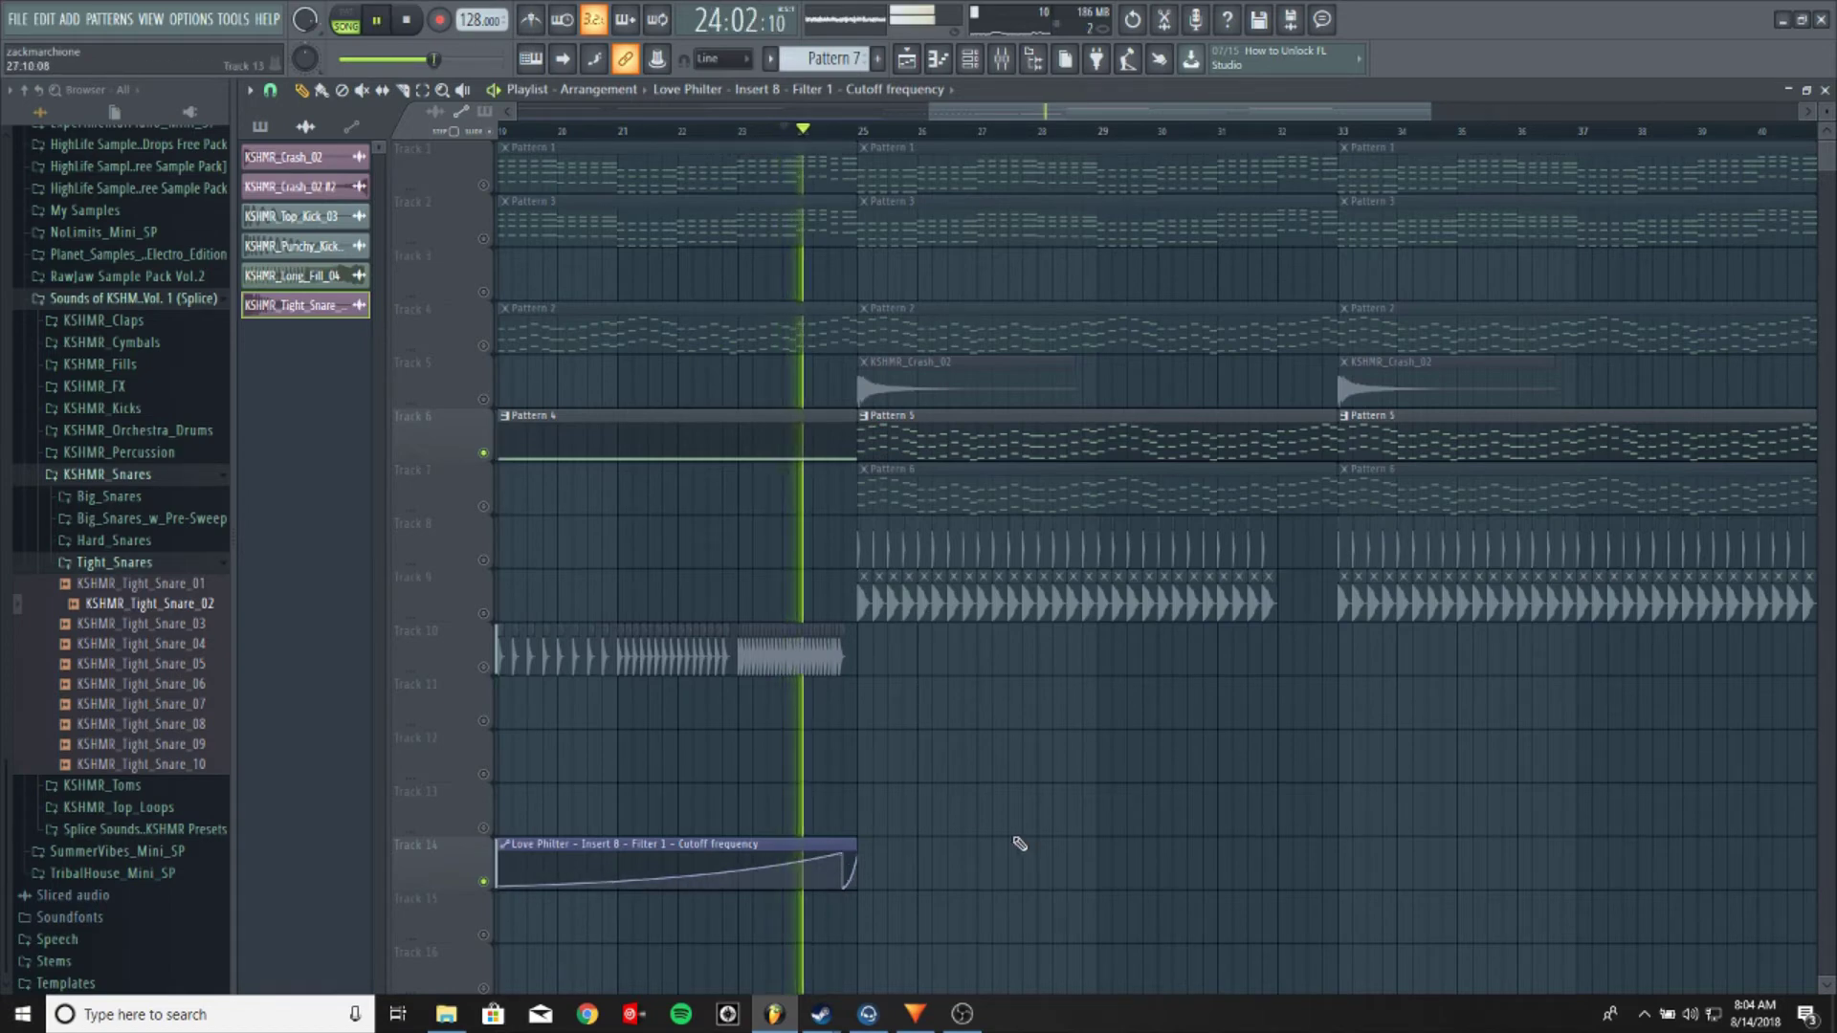
pyautogui.press('space')
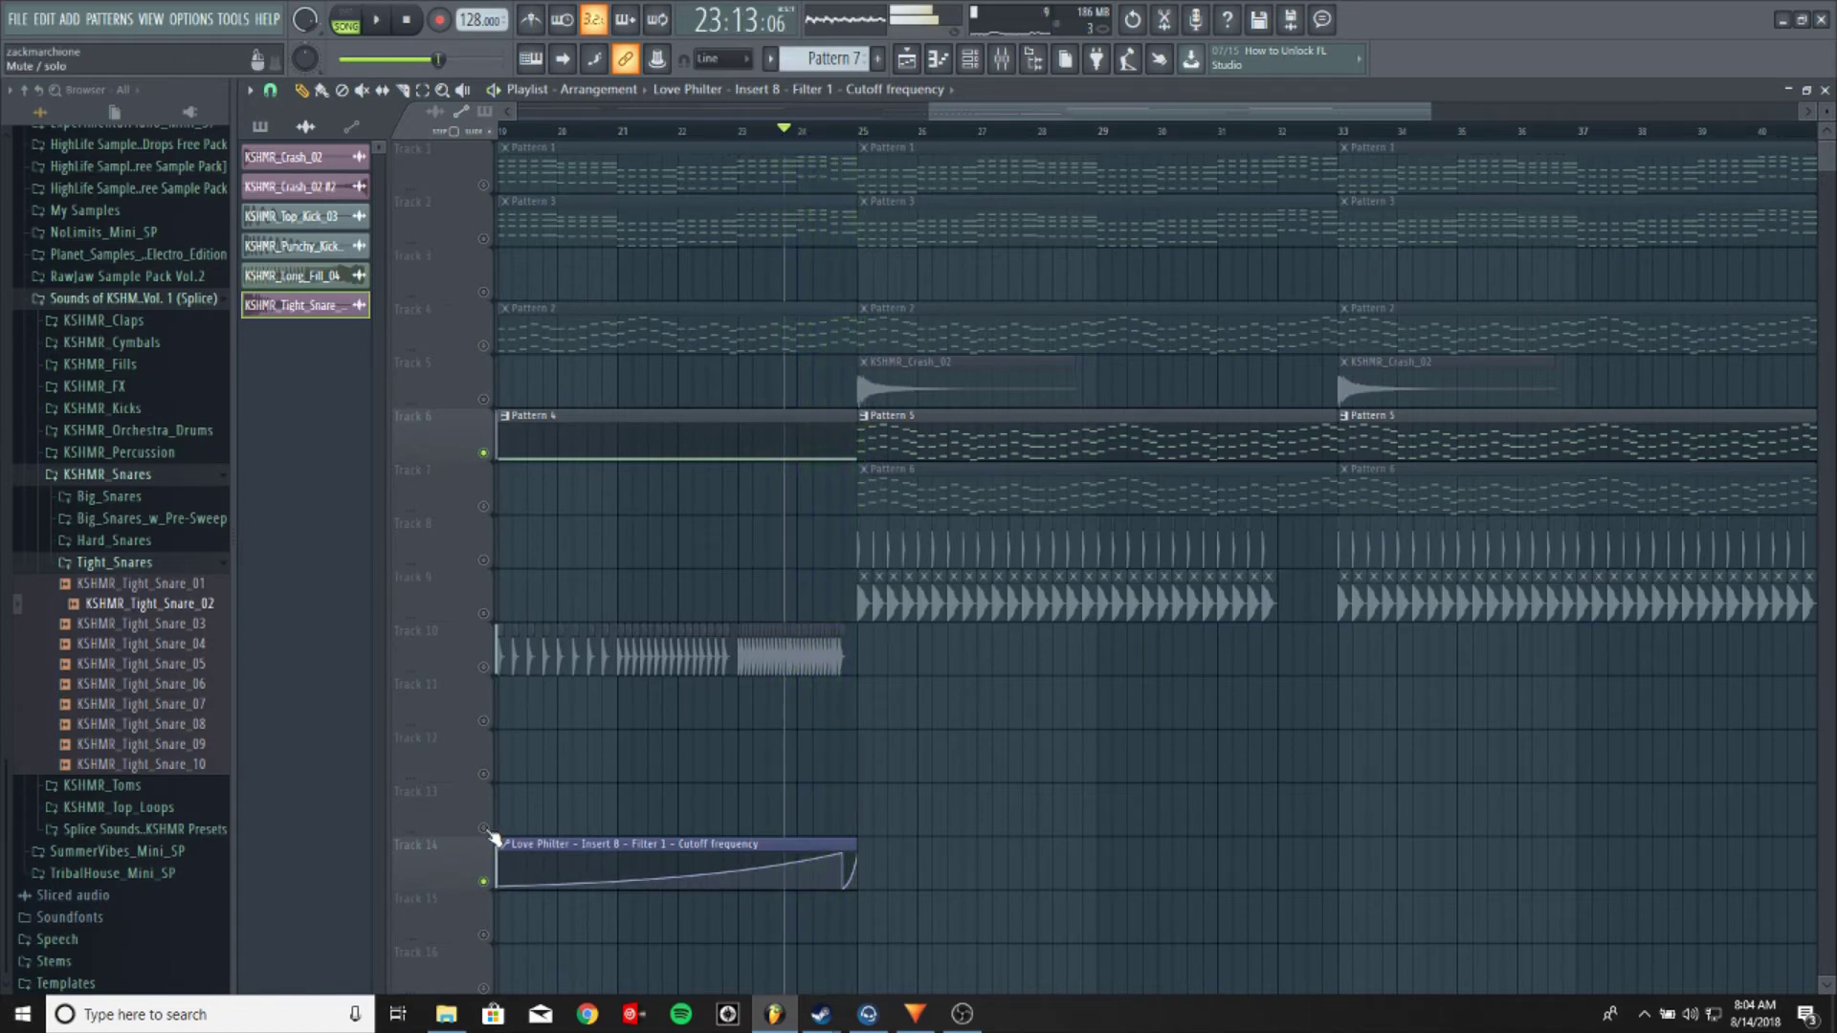
# Reactivate all tracks and play the full mix of the buildup into the drop at bar 25
pyautogui.click(484, 882)
pyautogui.rightClick(484, 454)
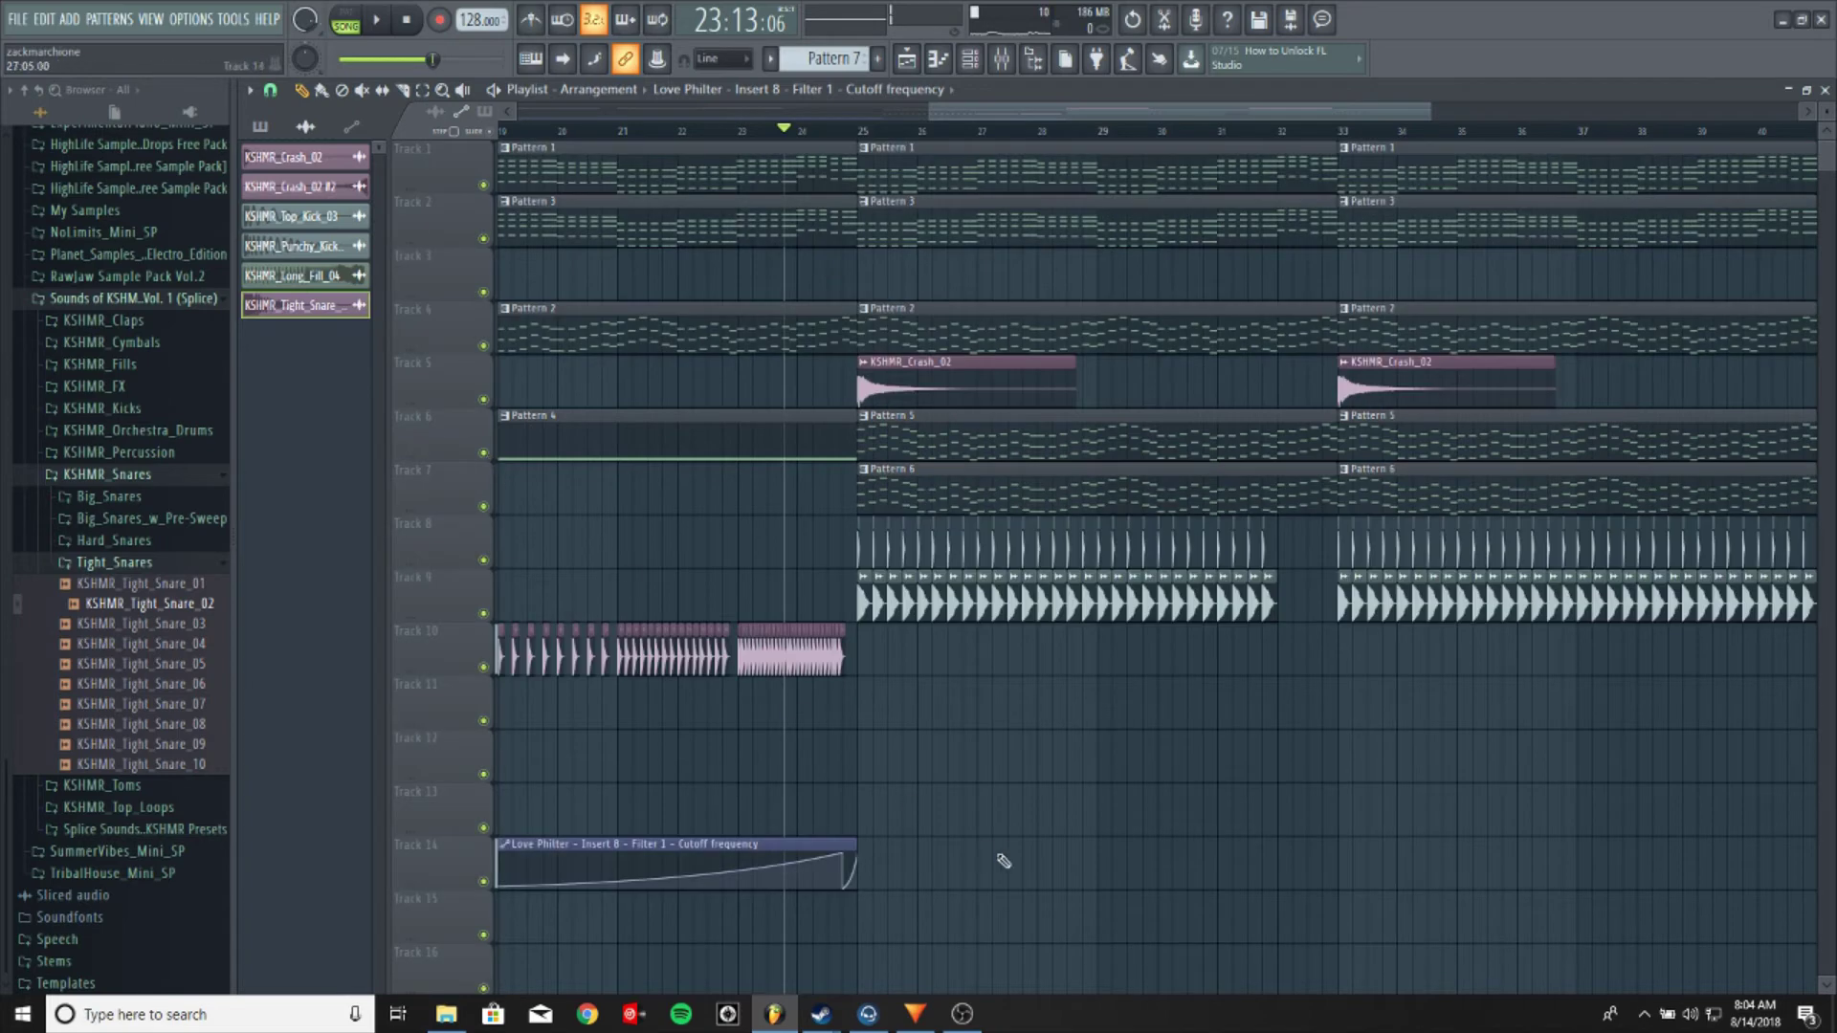
pyautogui.moveTo(935, 103); pyautogui.dragTo(944, 104)
pyautogui.press('space')
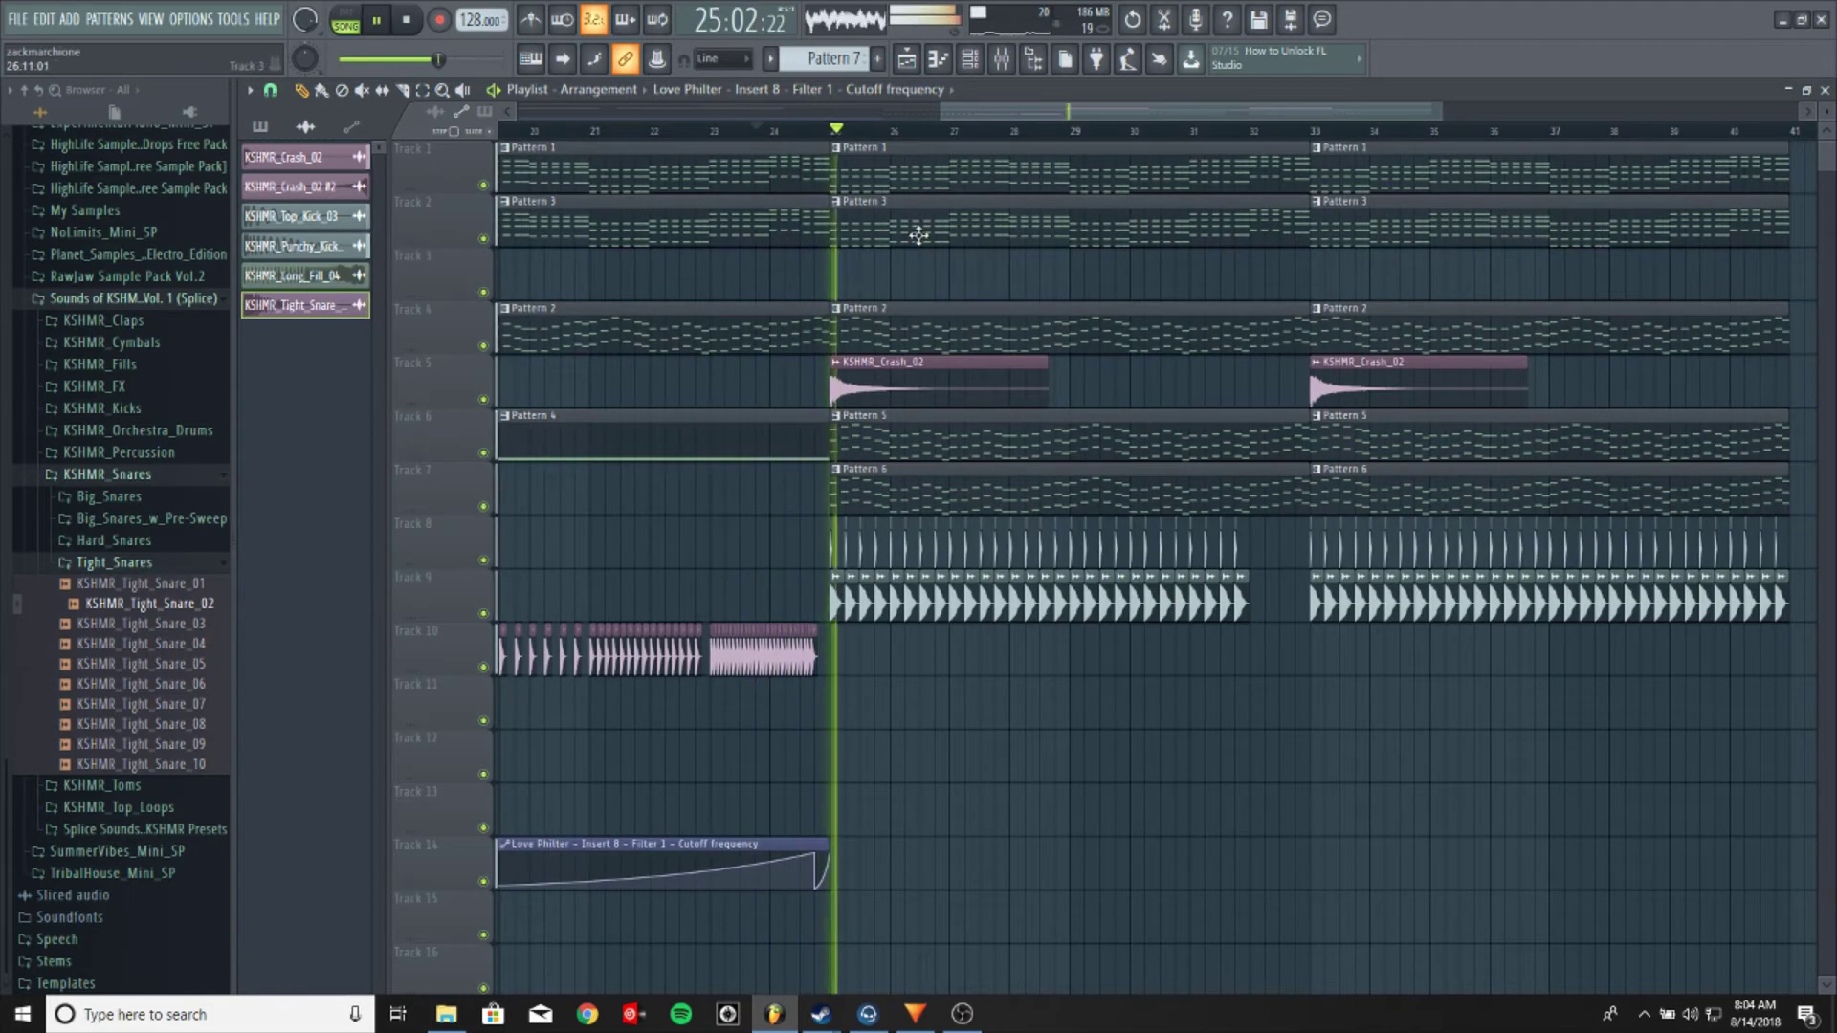
# Stop the drop playback and play the full arrangement from bar 1 to review the whole track
pyautogui.scroll(-5, 914, 139)
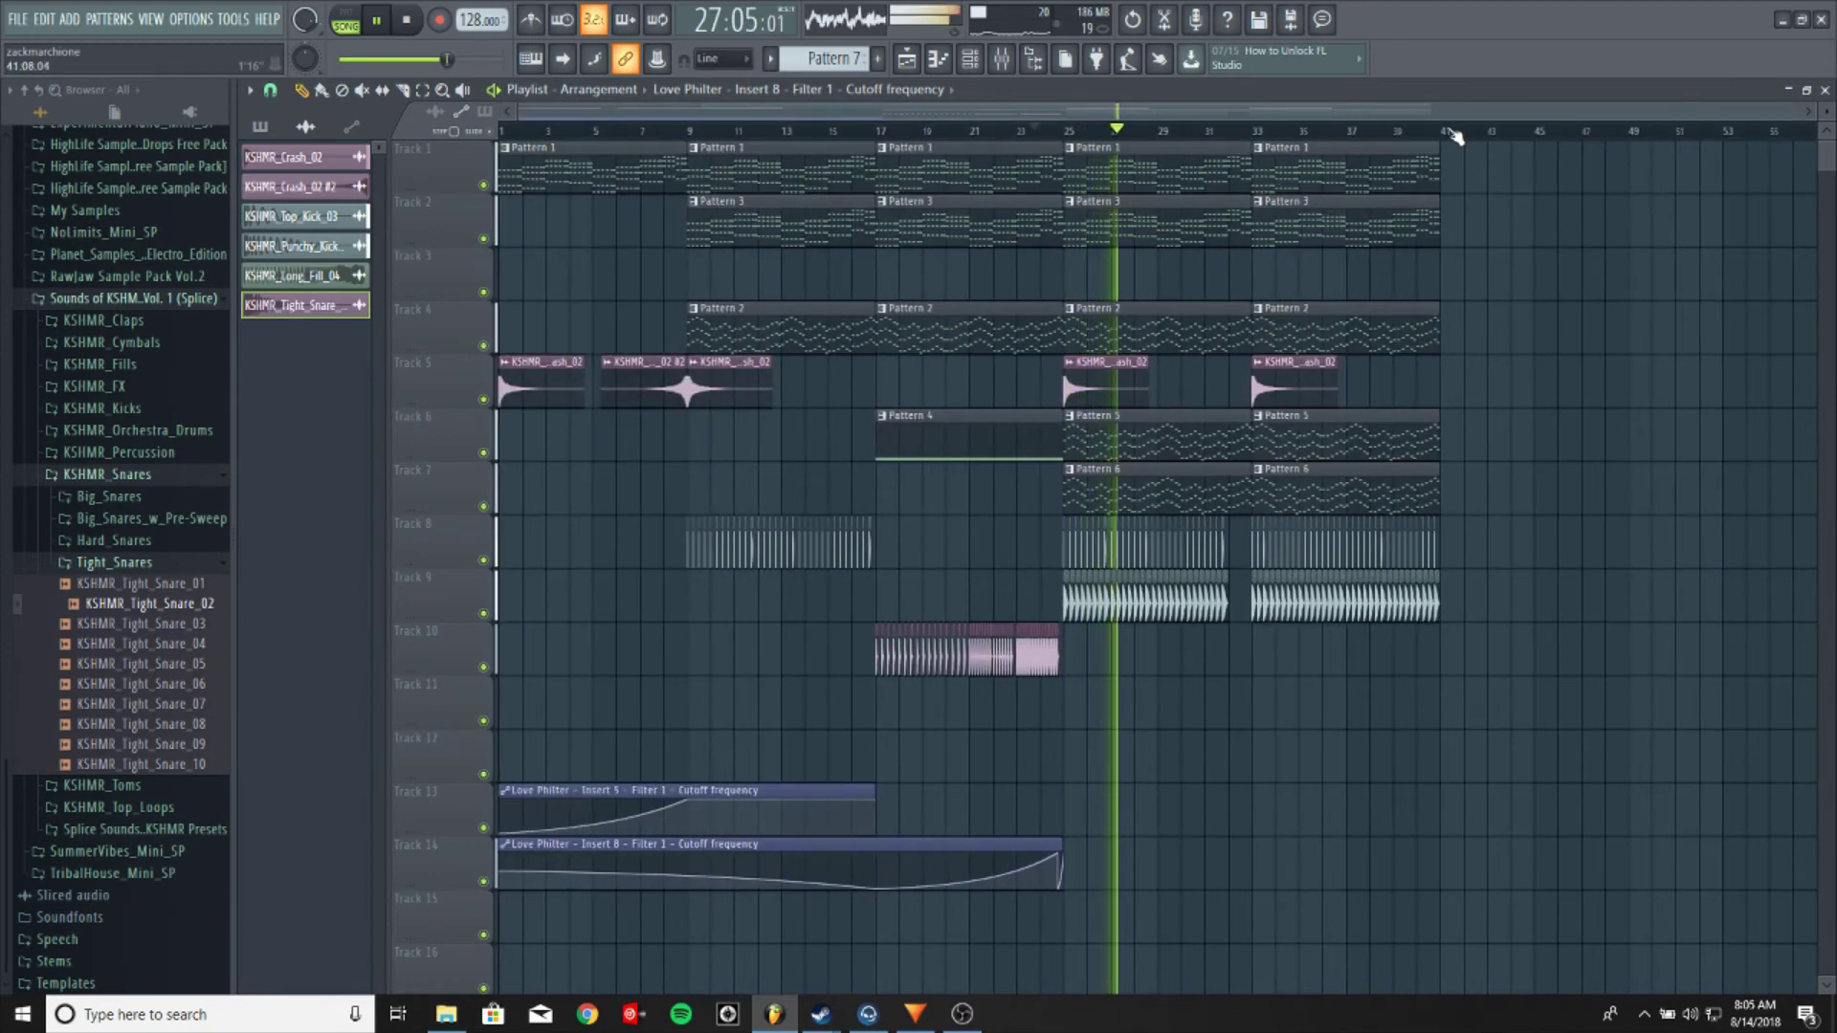
pyautogui.press('space')
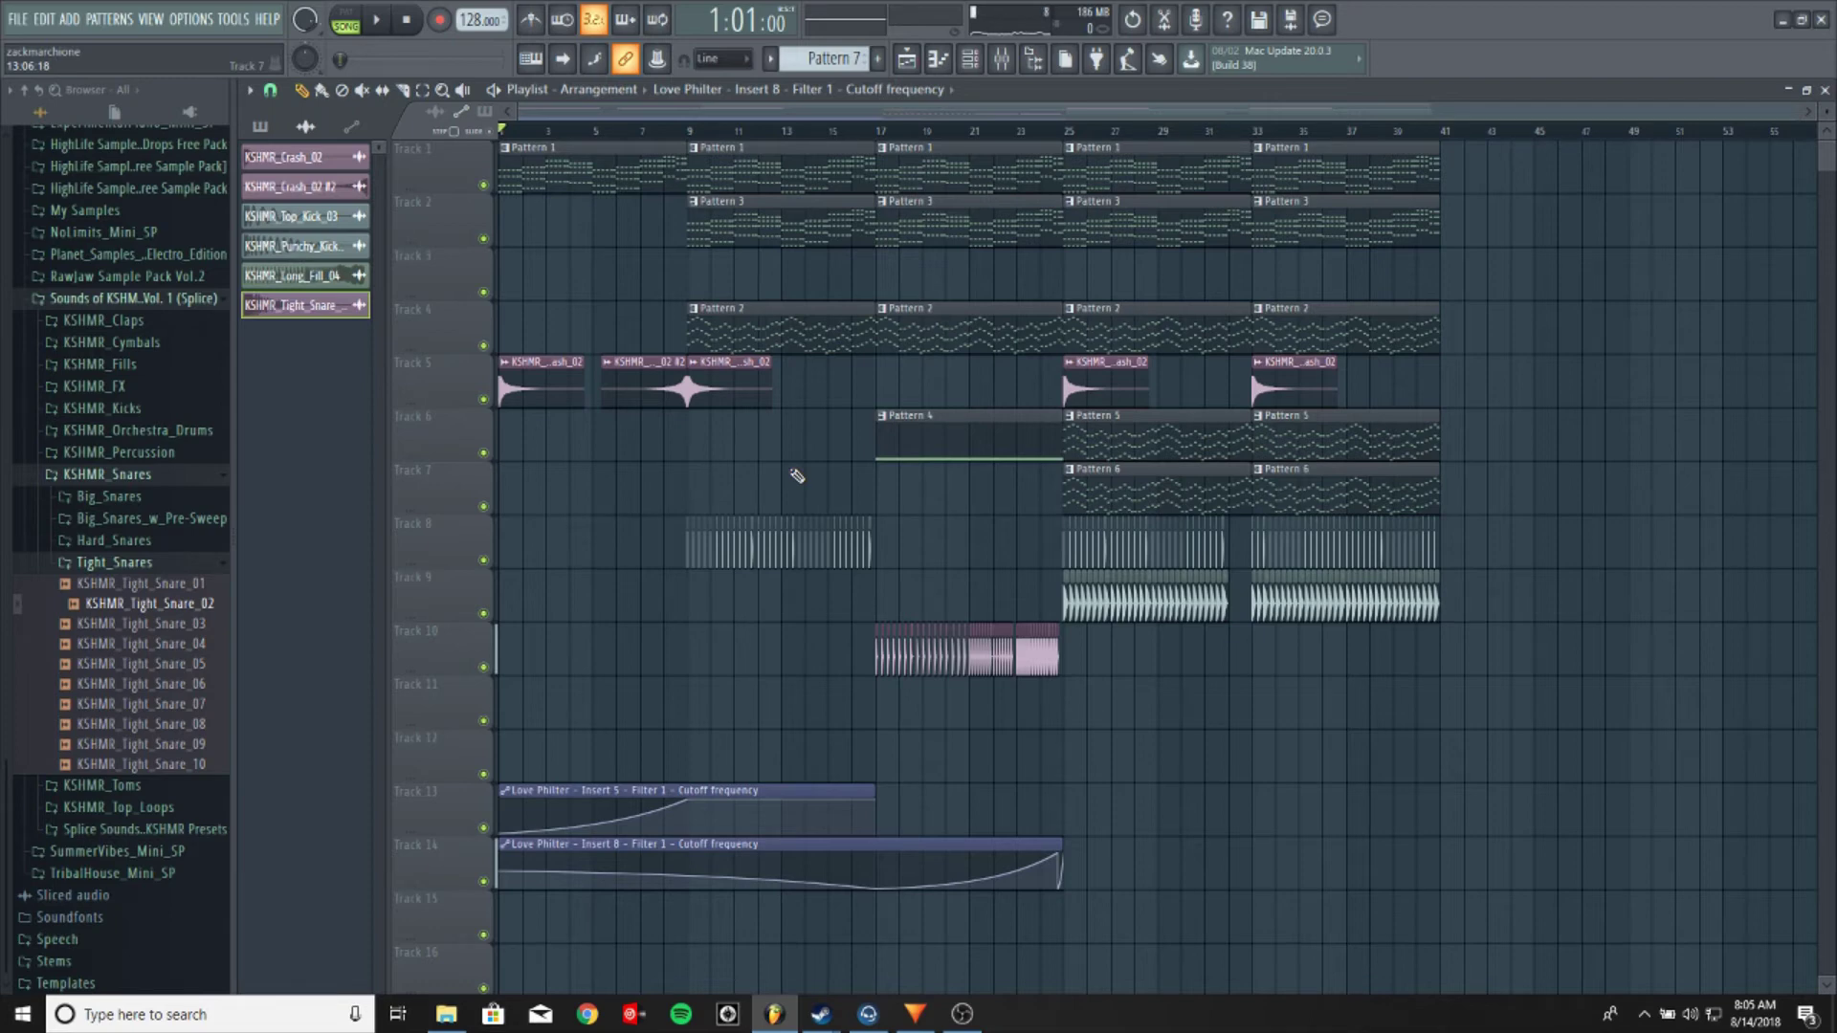
pyautogui.press('space')
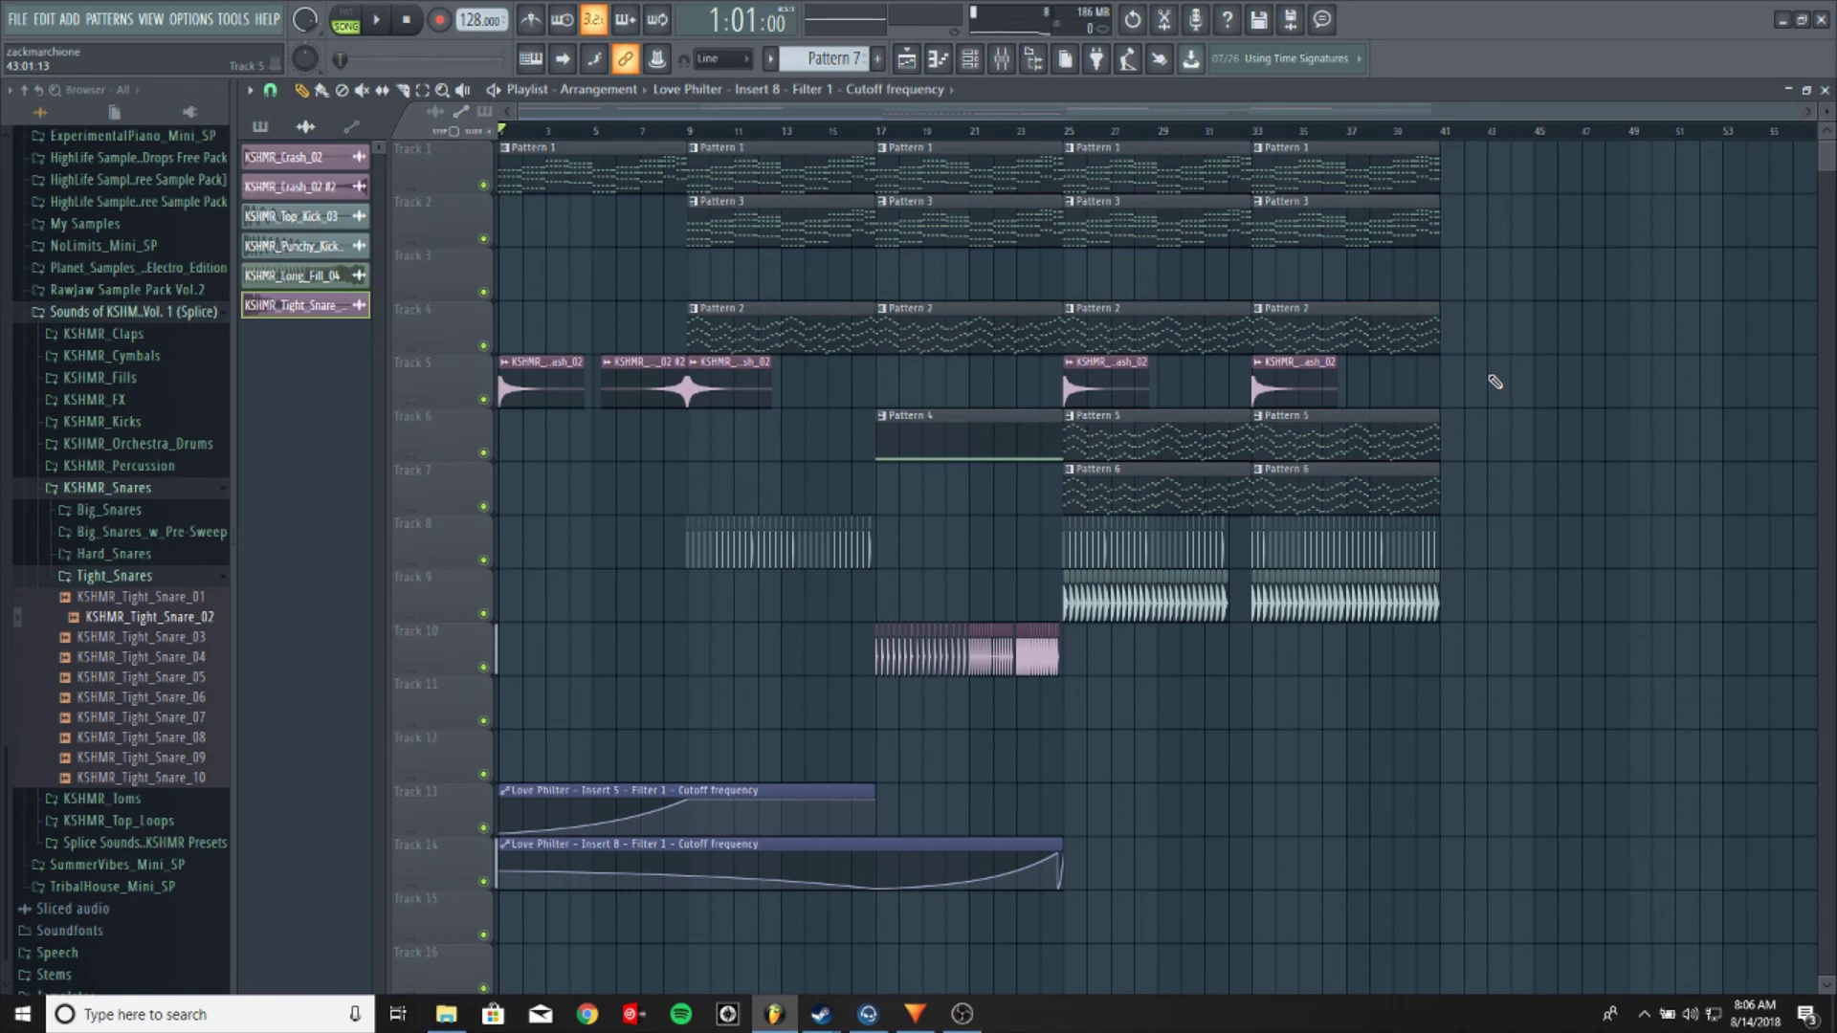
# Review the unsorted instruments in the channel rack and the plugin replacement options for the first reFX Nexus channel, returning to the playlist
pyautogui.click(969, 59)
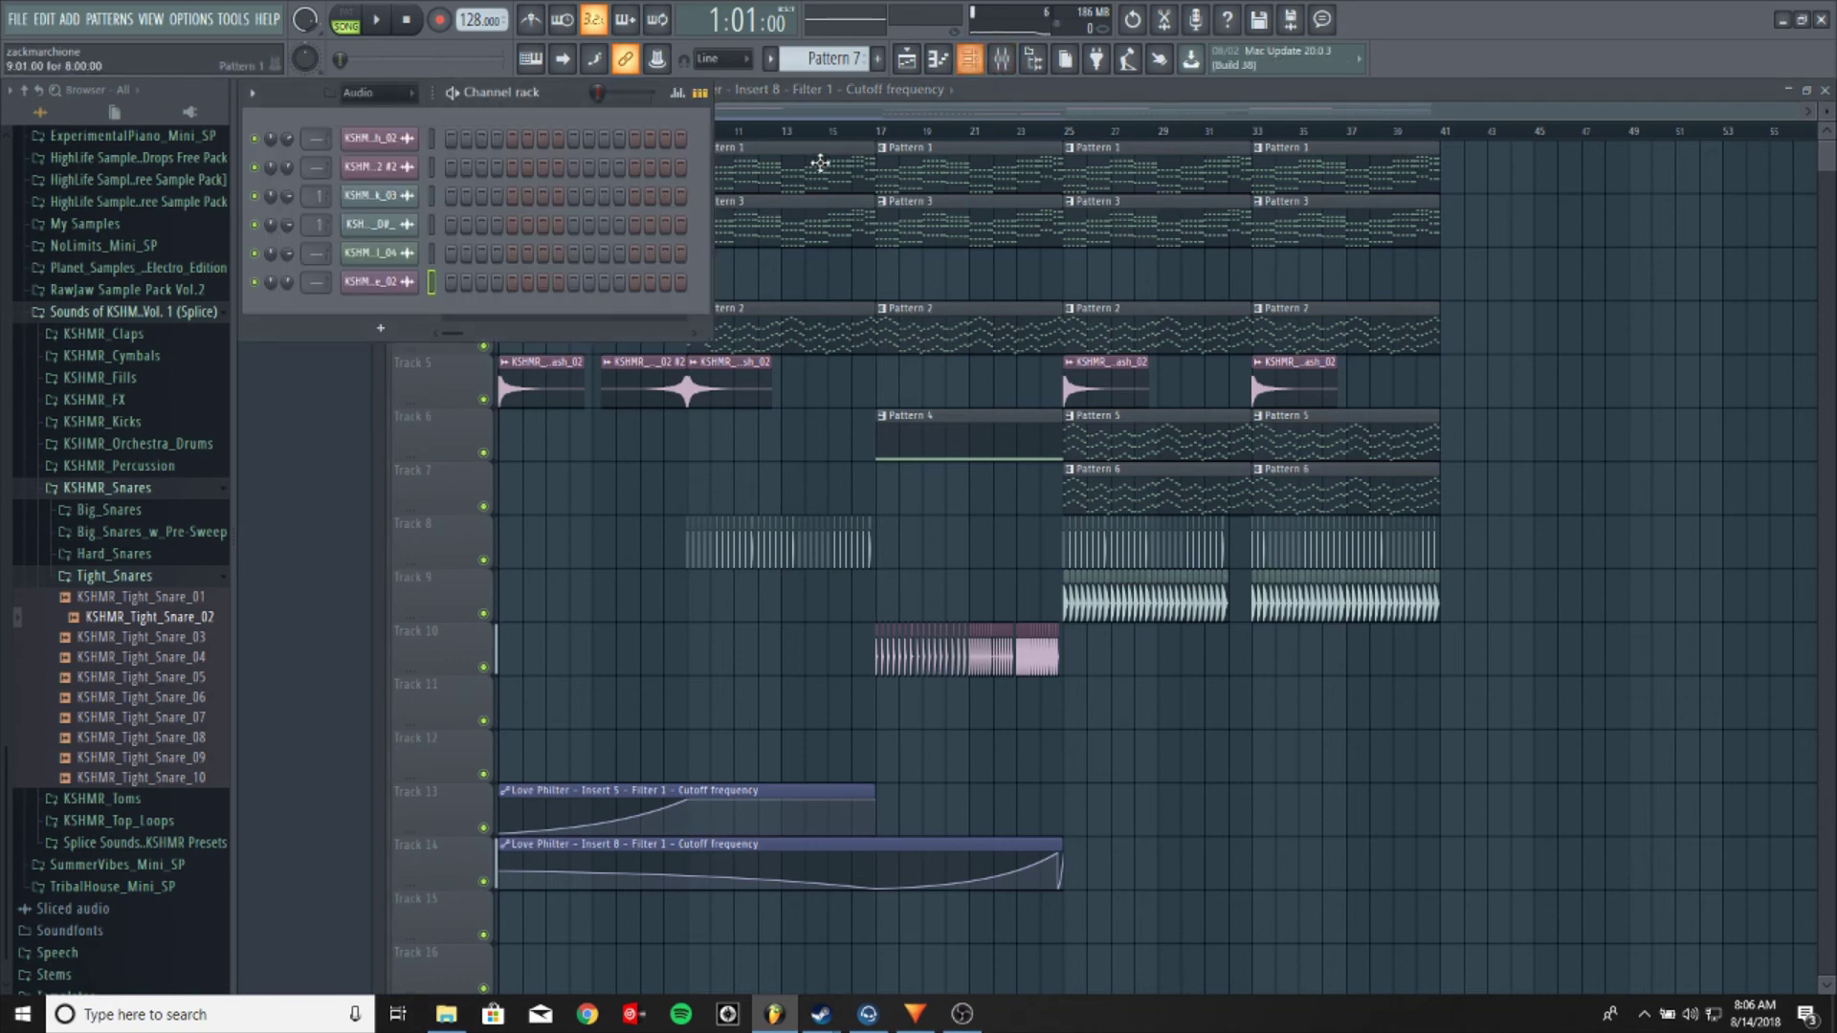
pyautogui.scroll(1, 806, 56)
pyautogui.scroll(-1, 808, 58)
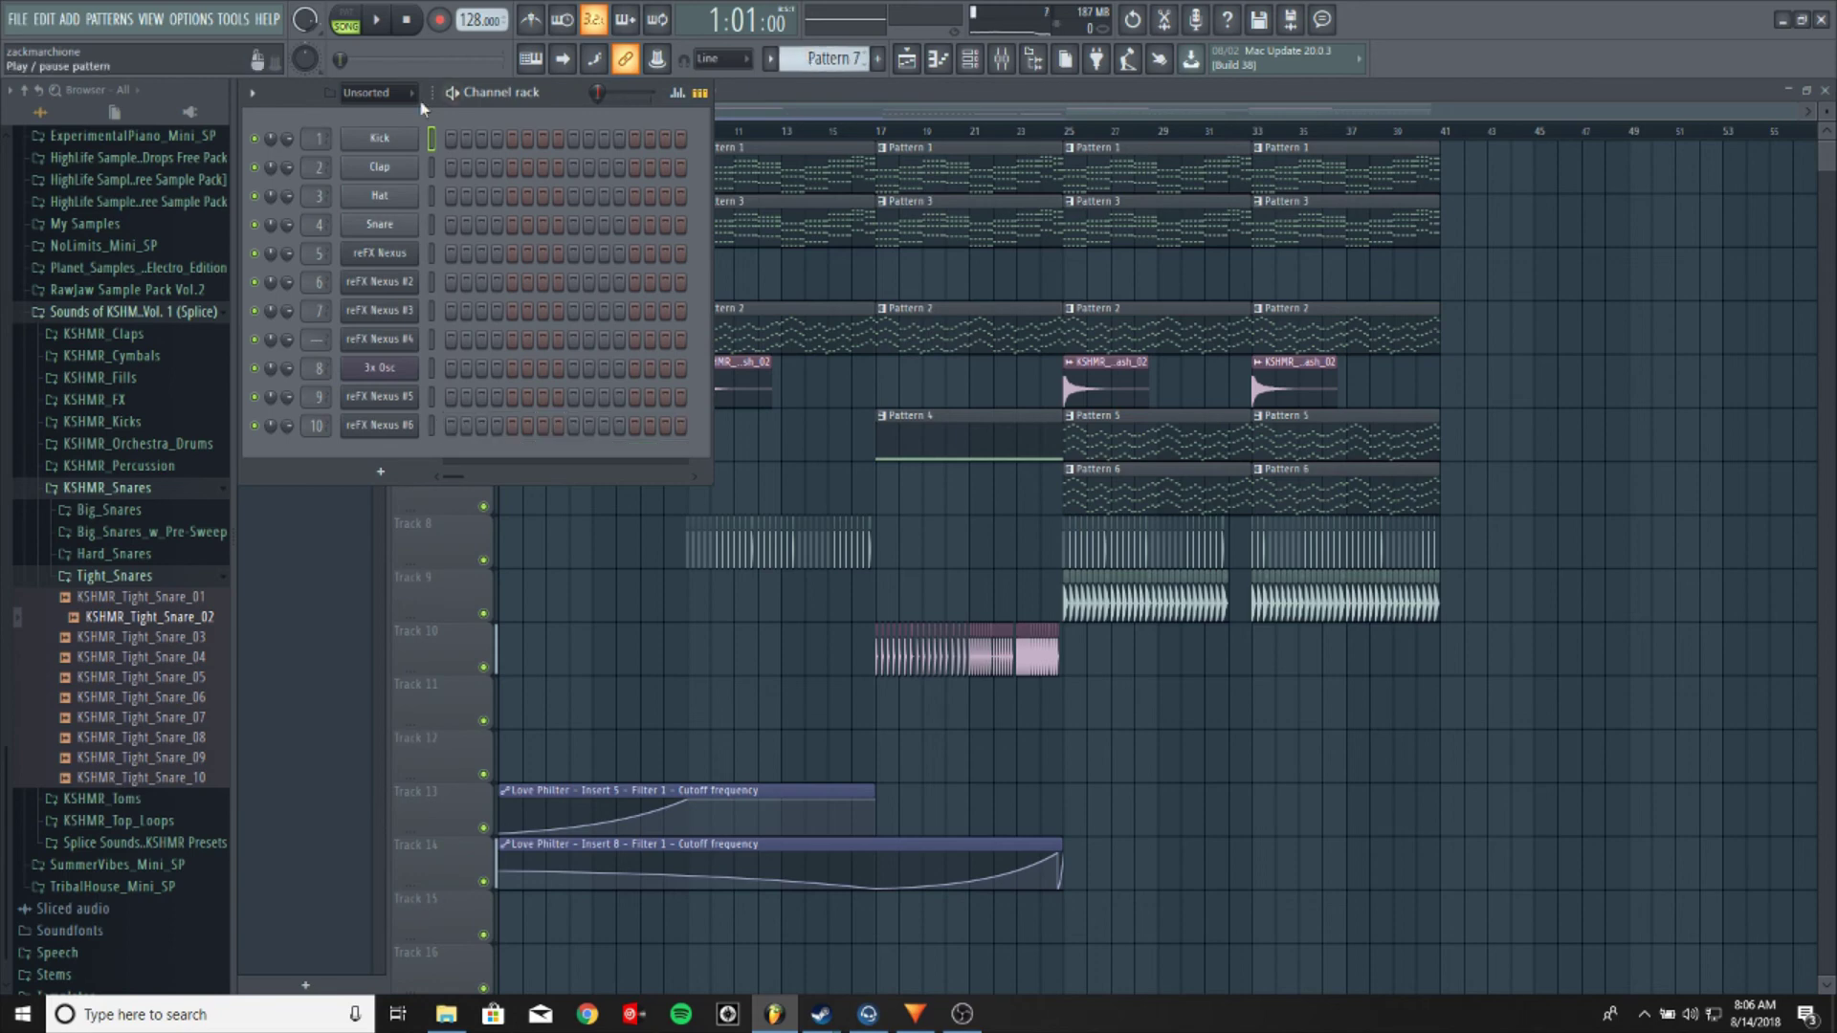
pyautogui.rightClick(394, 265)
pyautogui.moveTo(478, 400)
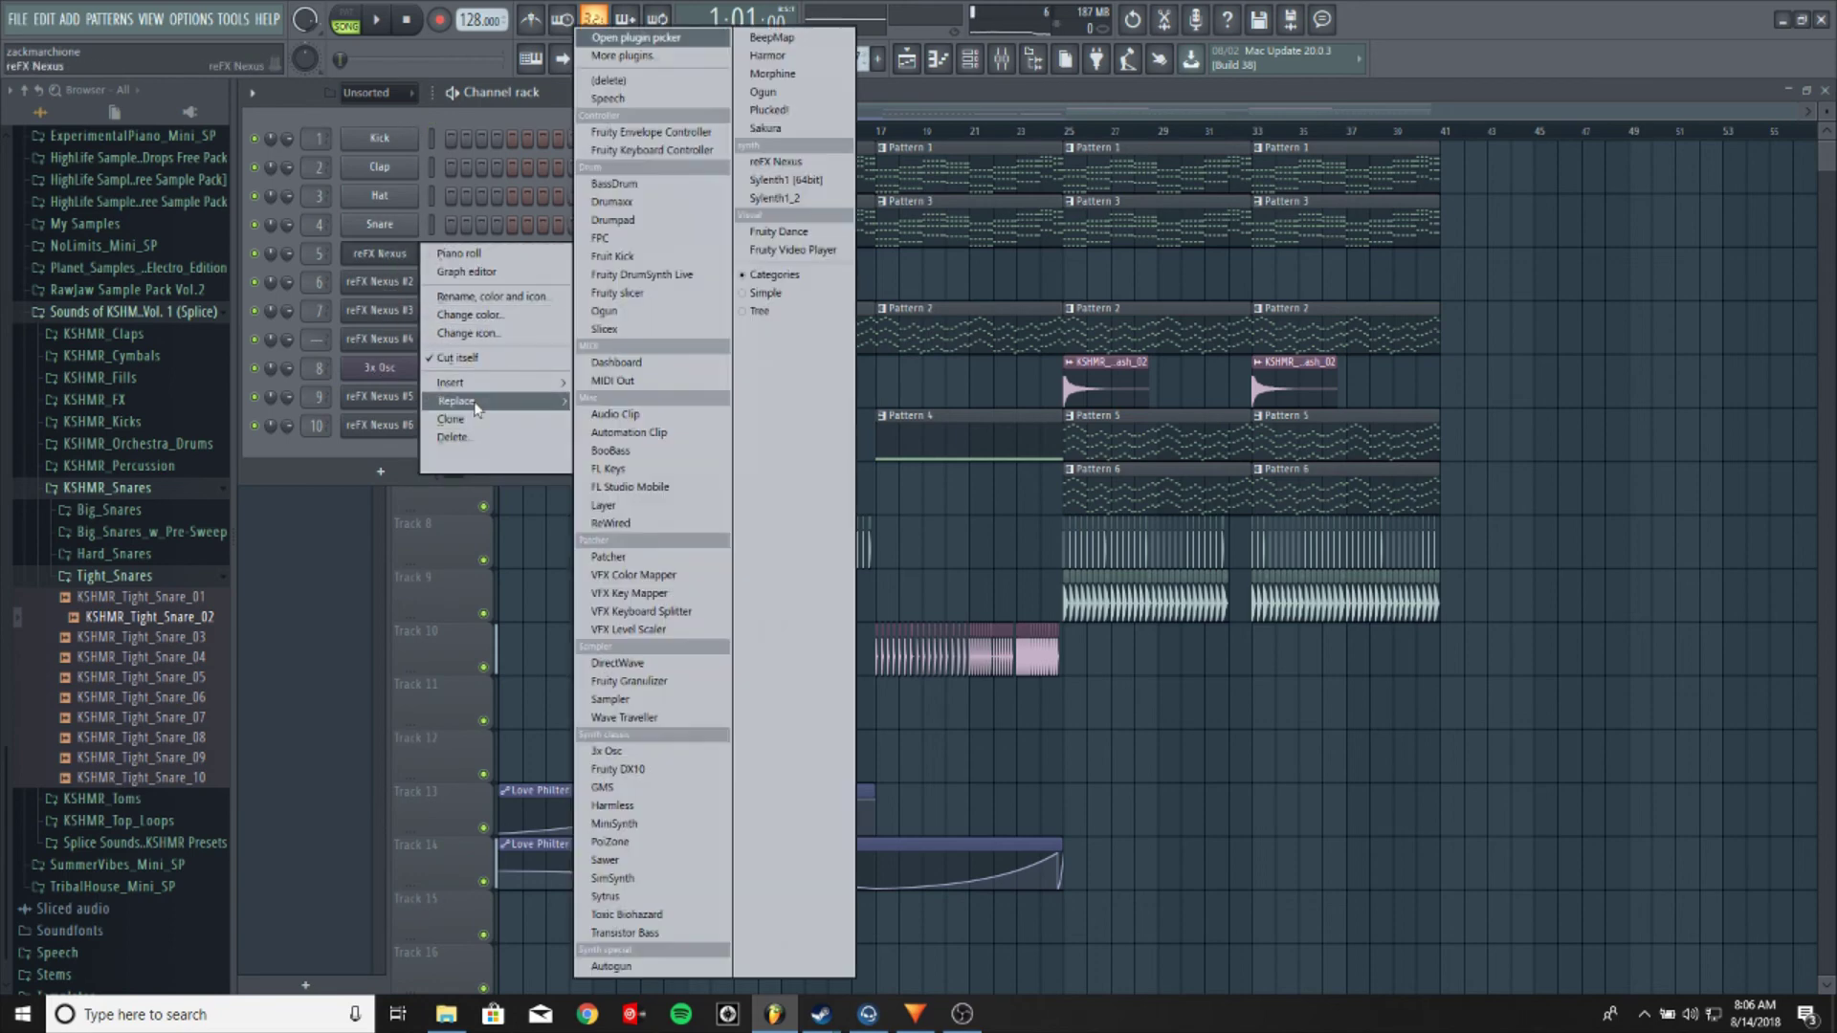
pyautogui.click(284, 463)
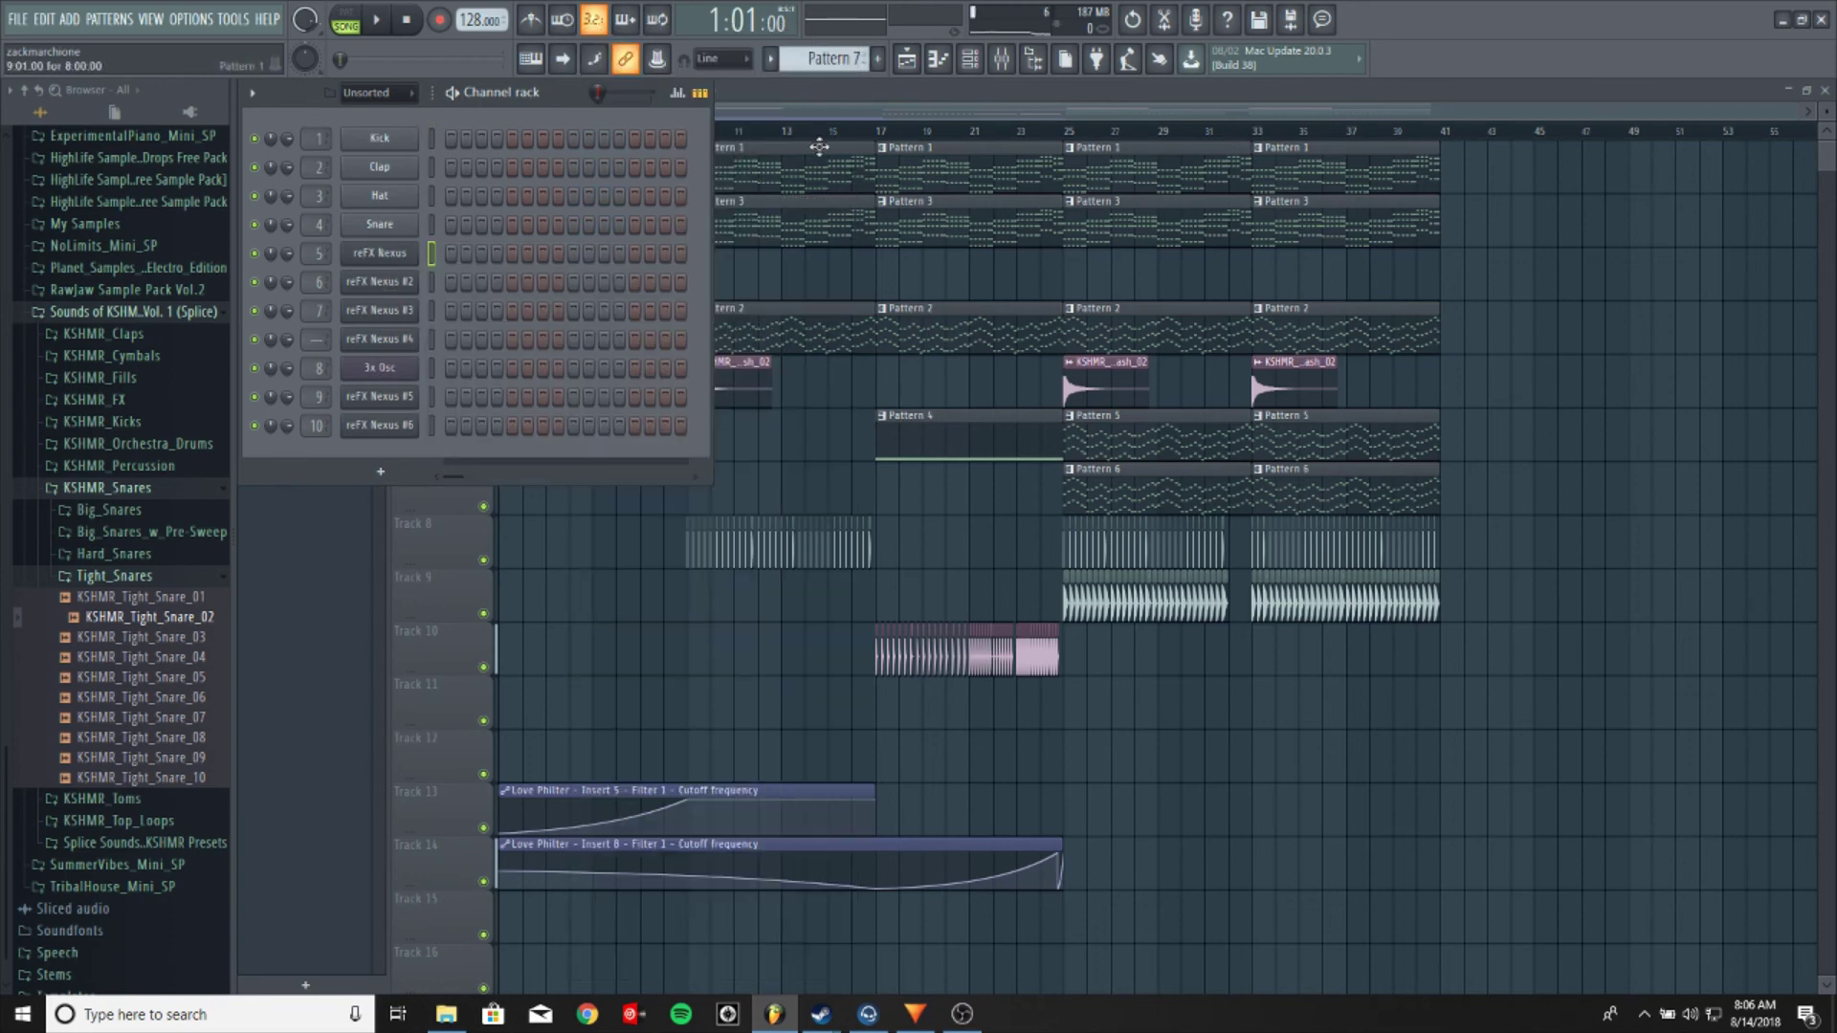
pyautogui.click(906, 58)
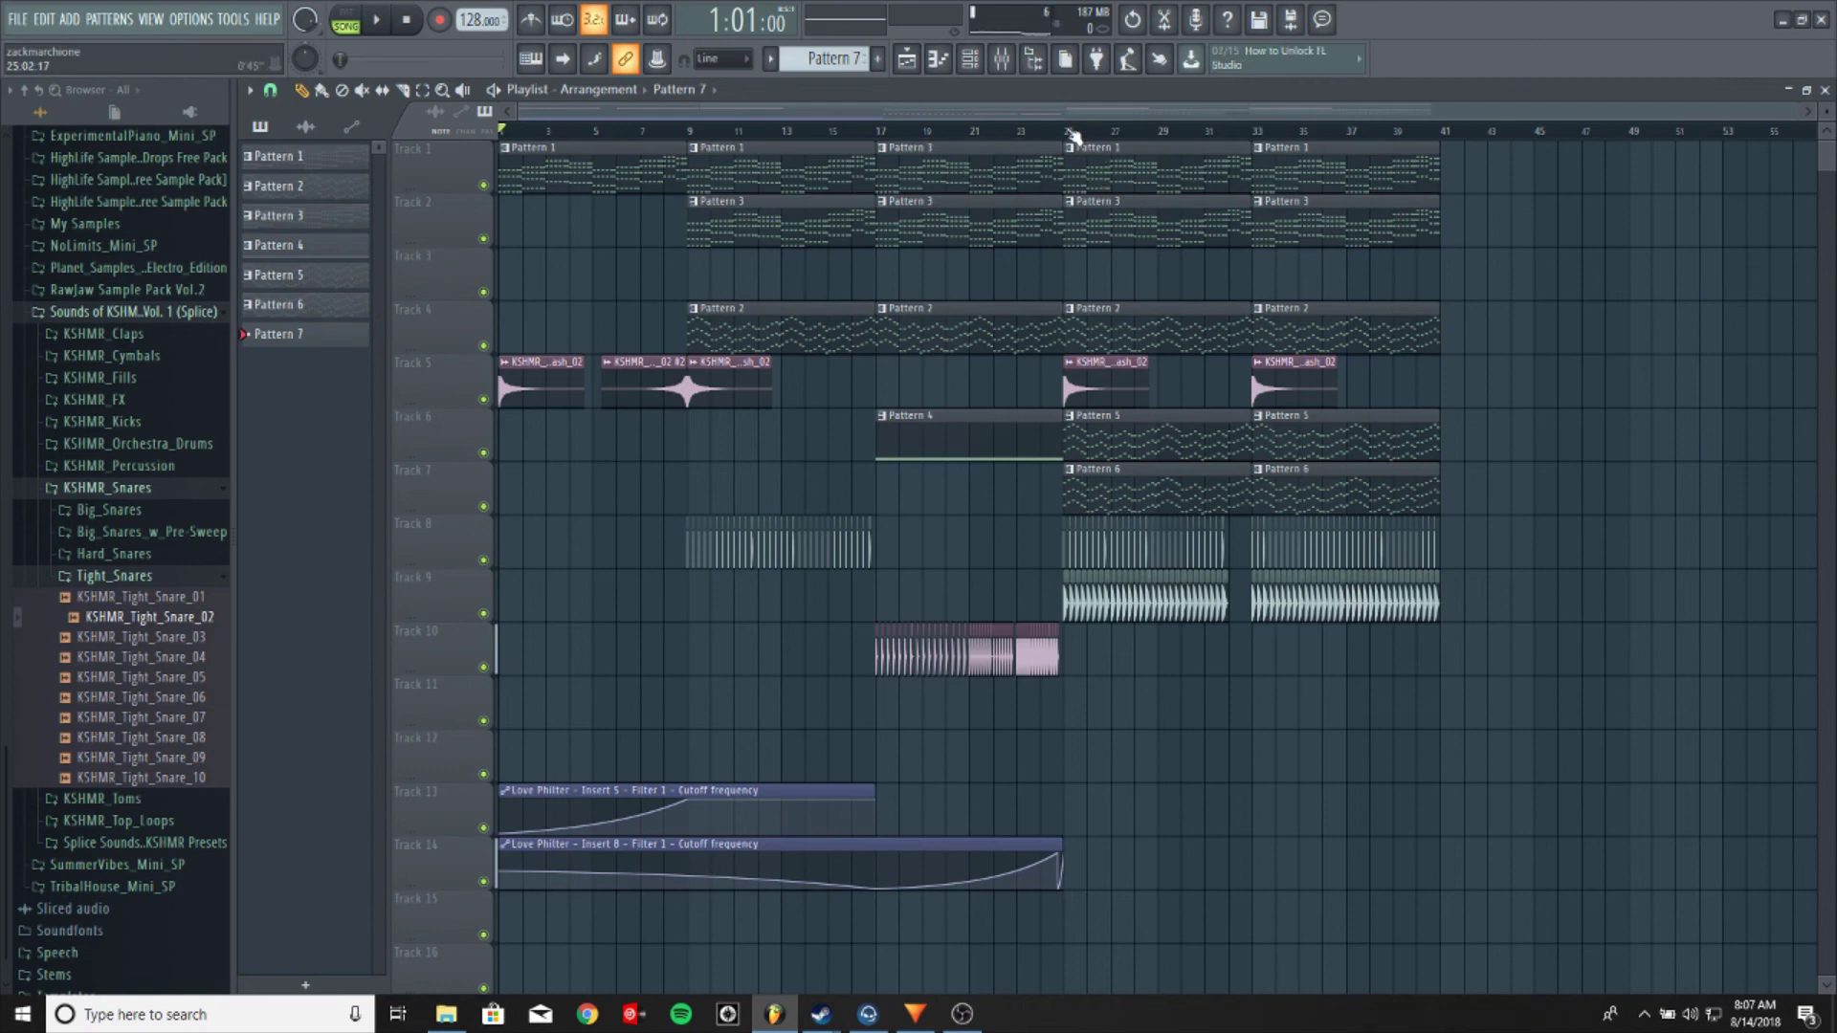
pyautogui.scroll(5, 1073, 137)
pyautogui.scroll(-5, 1073, 136)
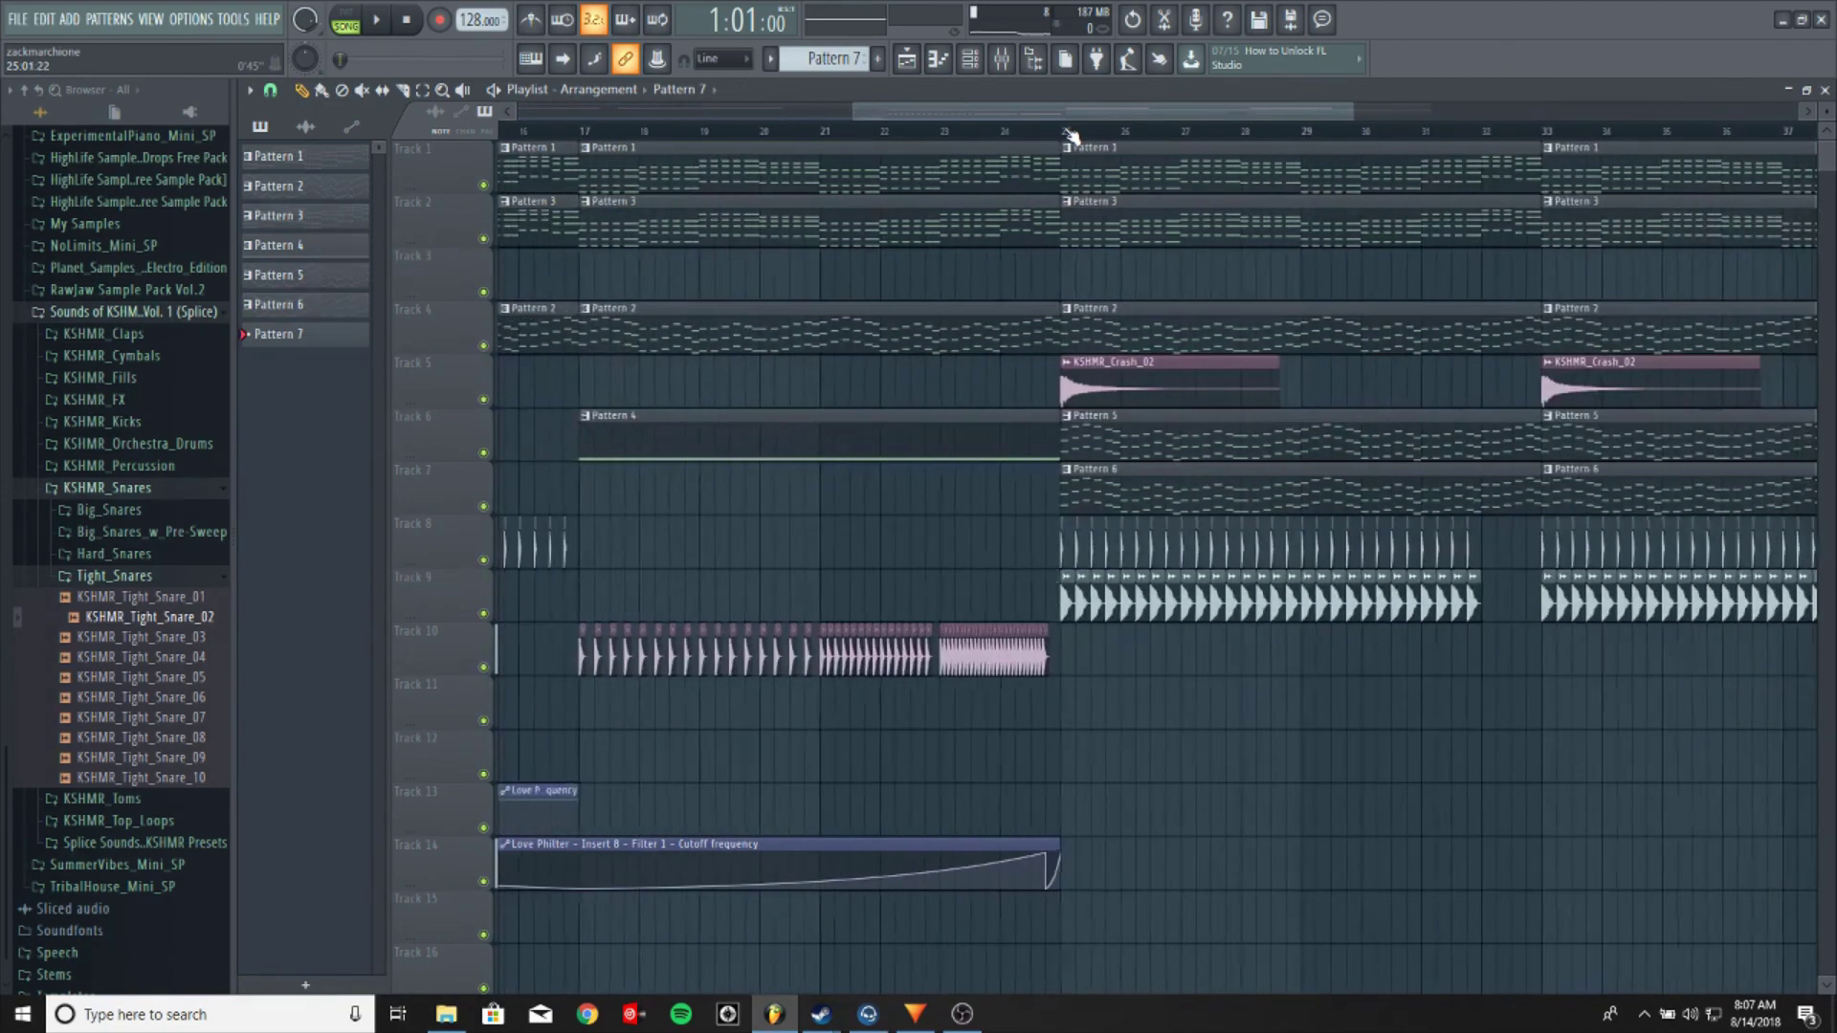